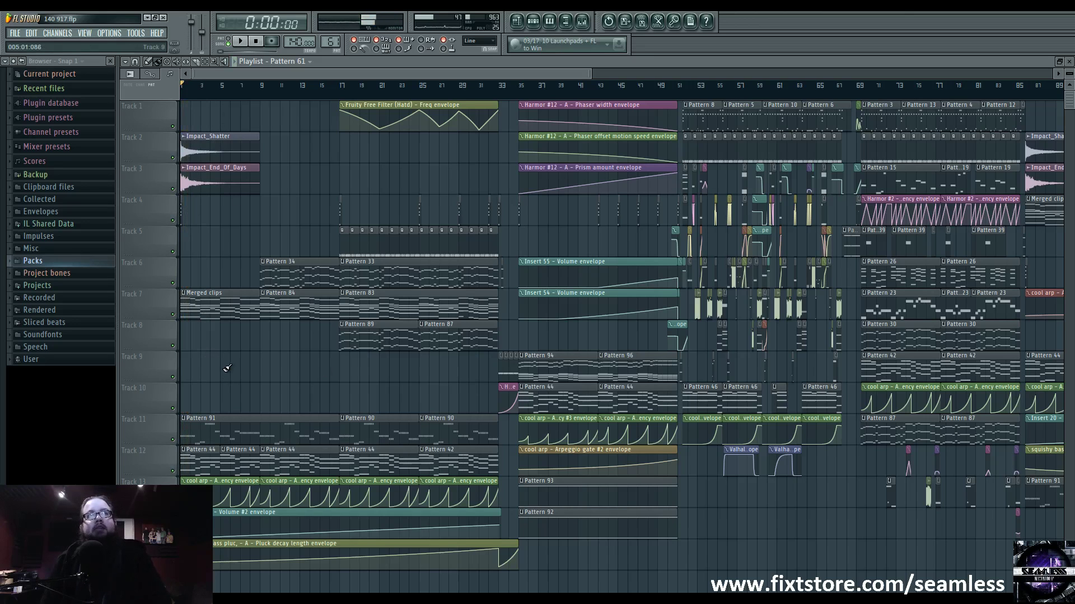
Inspect the channel settings of the Impact_Shatter and Impact_End_Of_Days audio clips at the start of the playlist
scroll(227, 368, "up", 5)
double_click(209, 152)
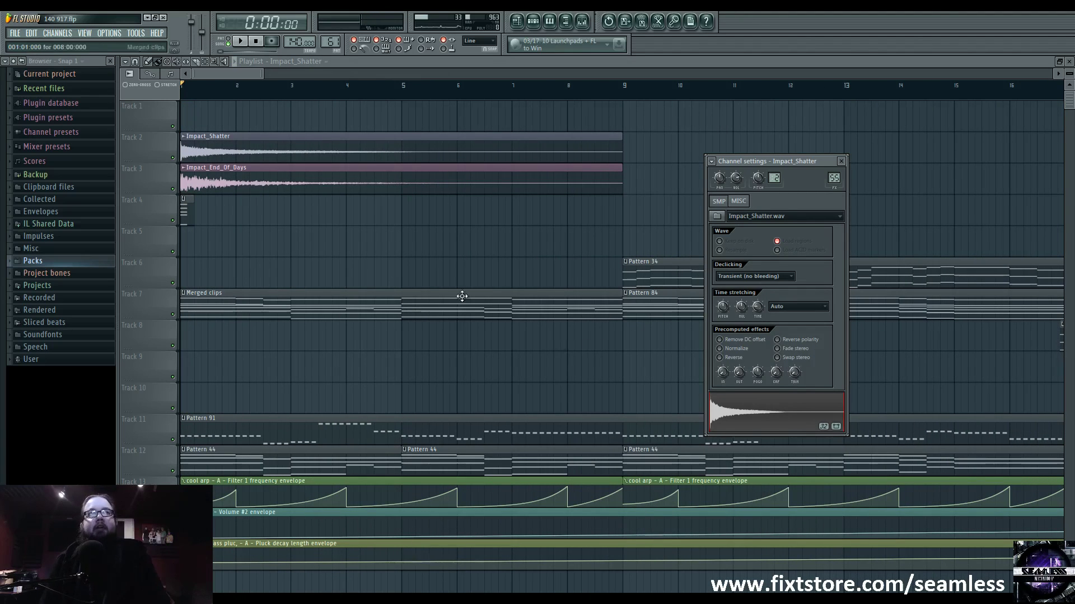
double_click(280, 182)
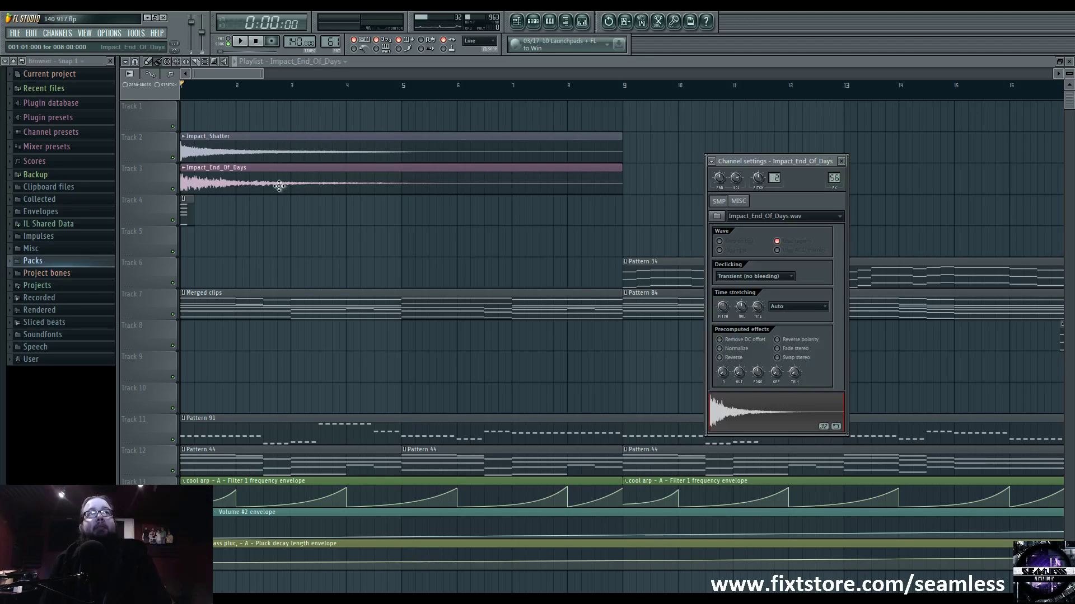
double_click(331, 139)
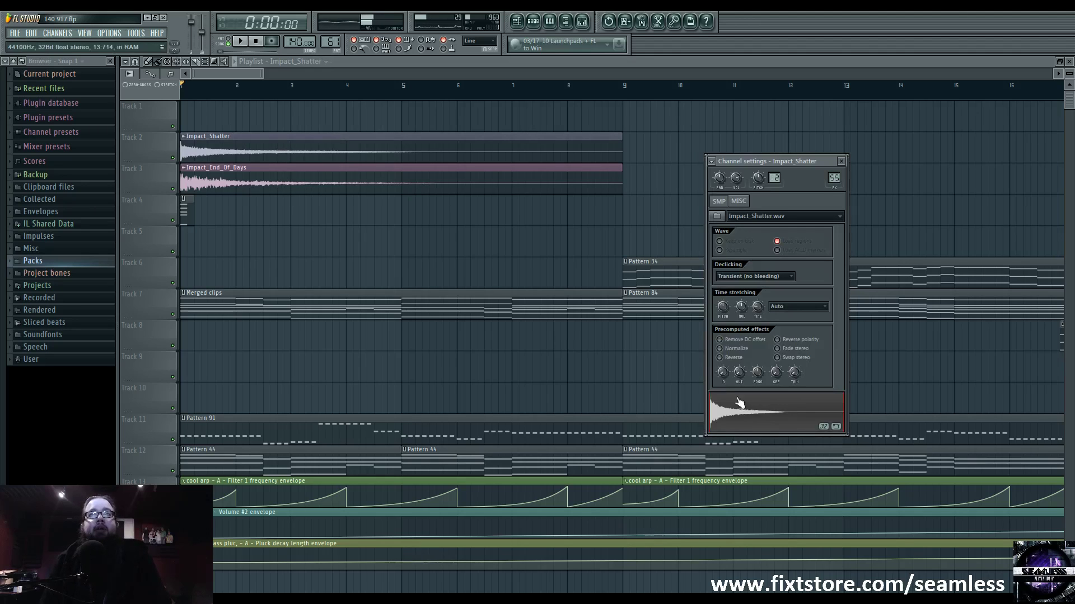
key("Escape")
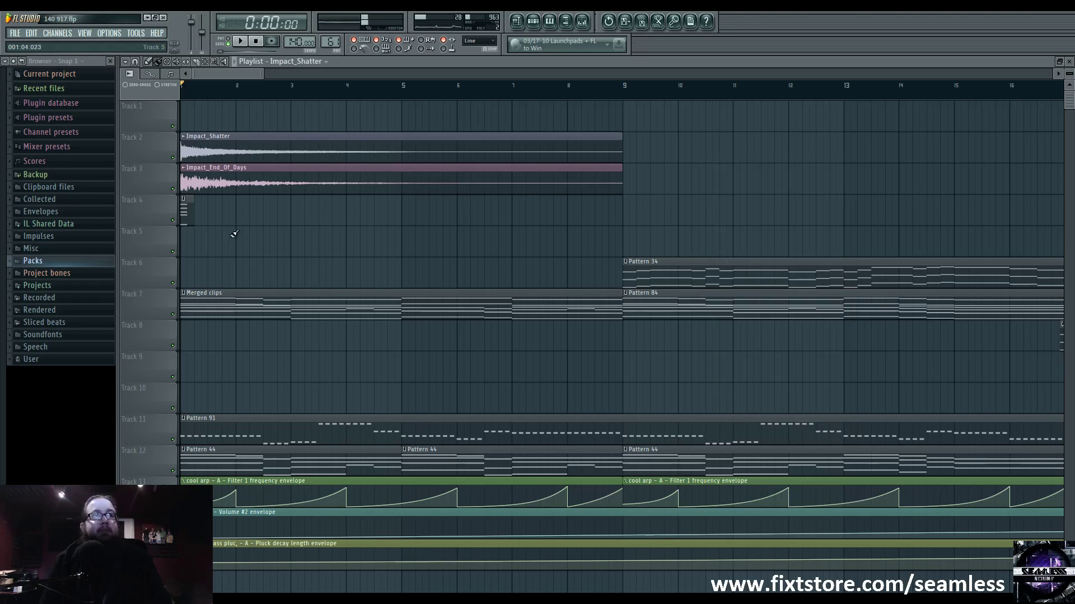
Open the notes of the short drum pattern clip at the start of Track 4 and audition it briefly
double_click(184, 215)
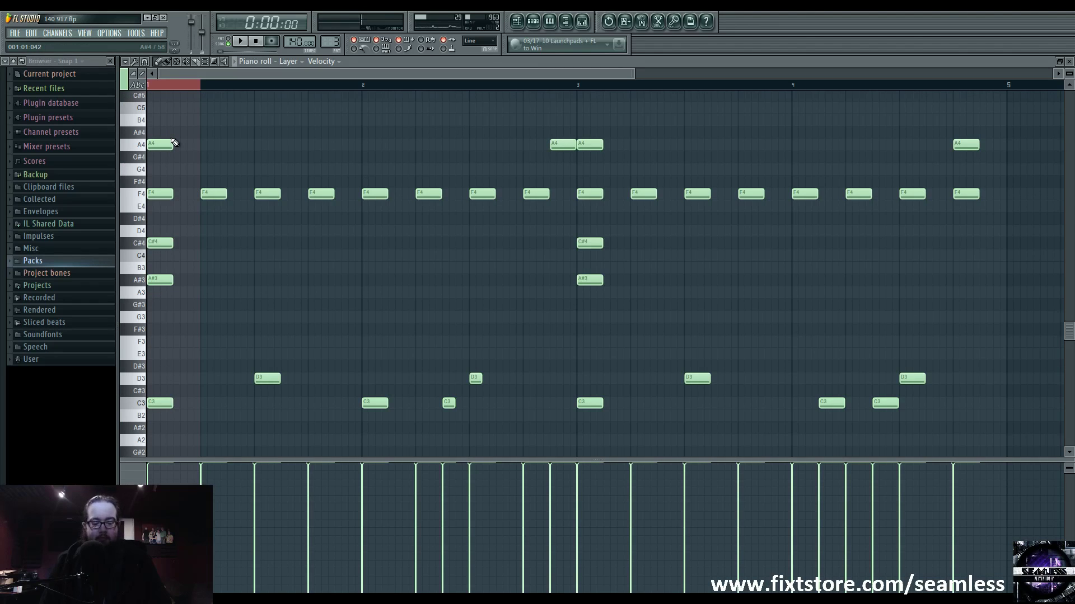
left_click(241, 41)
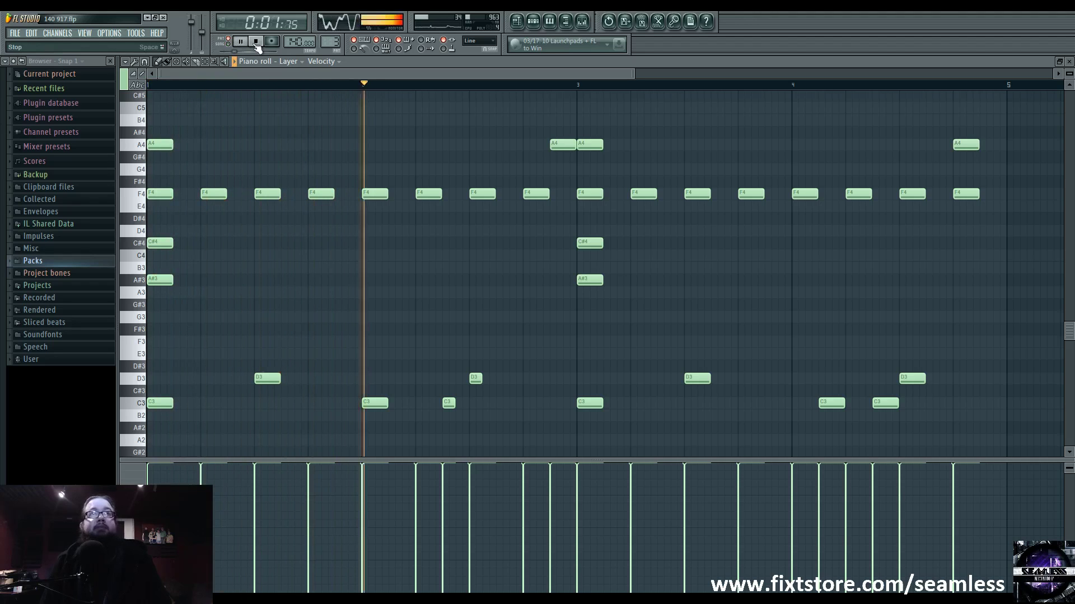
left_click(255, 43)
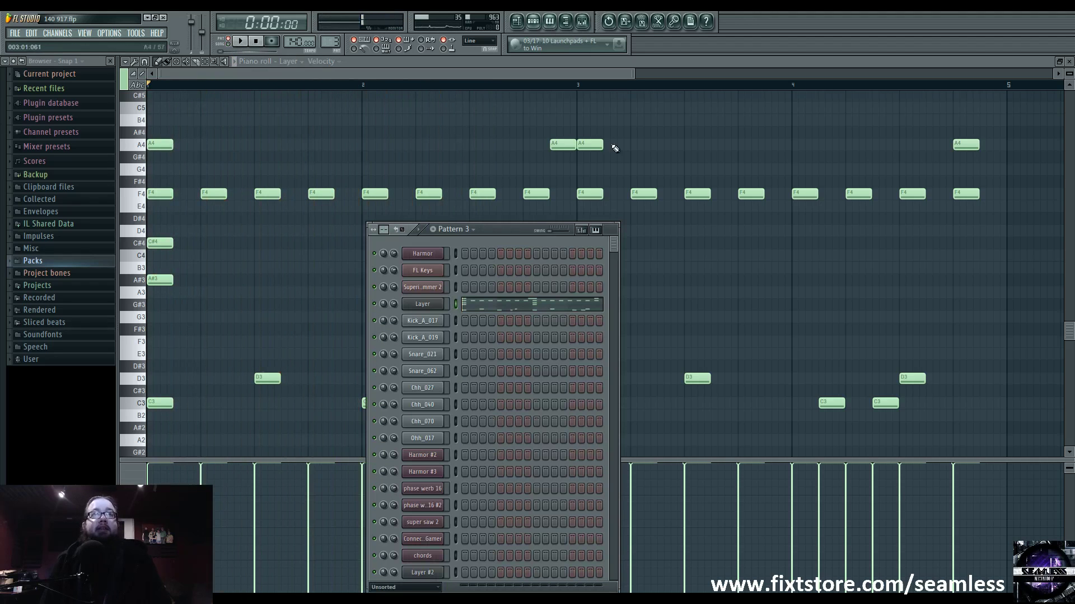
Open the Superior Drummer 2 channel from the pattern's channel list and show the plugin's internal mixer
key("F6")
left_click(433, 290)
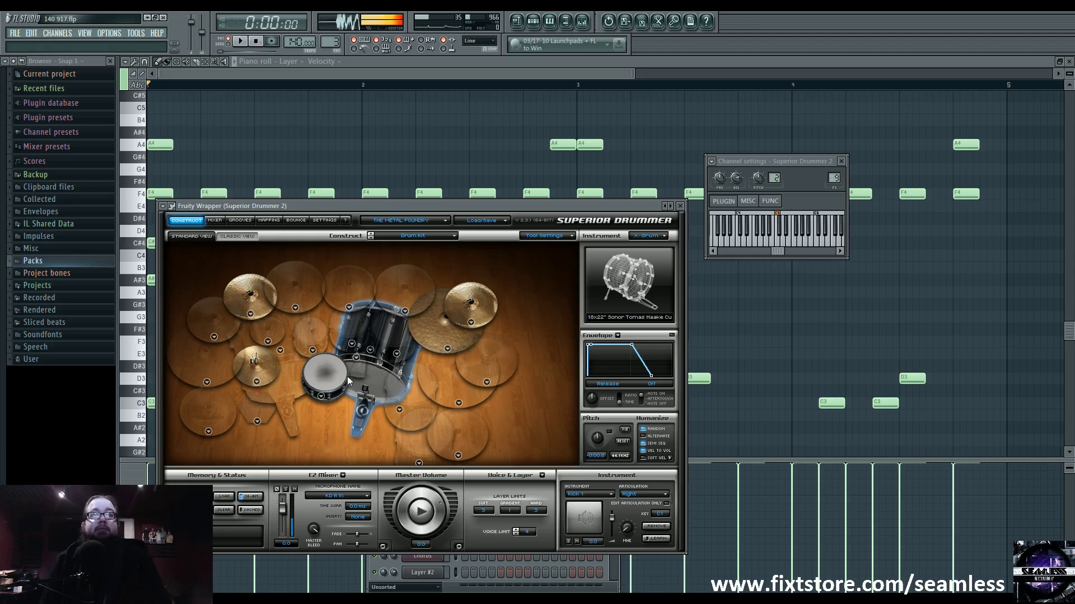
left_click(214, 221)
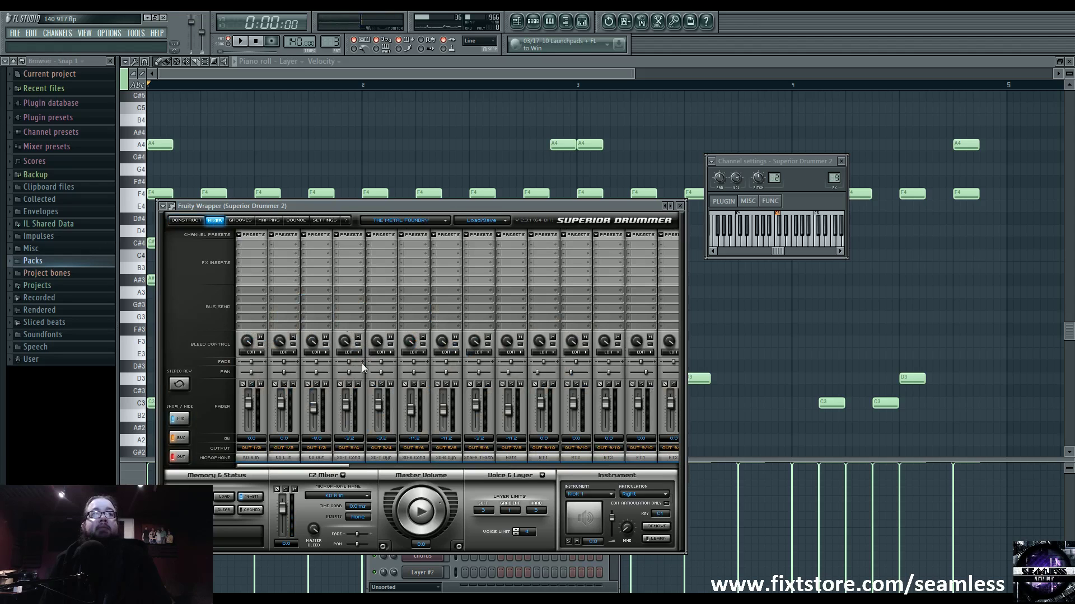
Show the mixer from its first inserts and play the drum pattern to watch the track levels
key("F9")
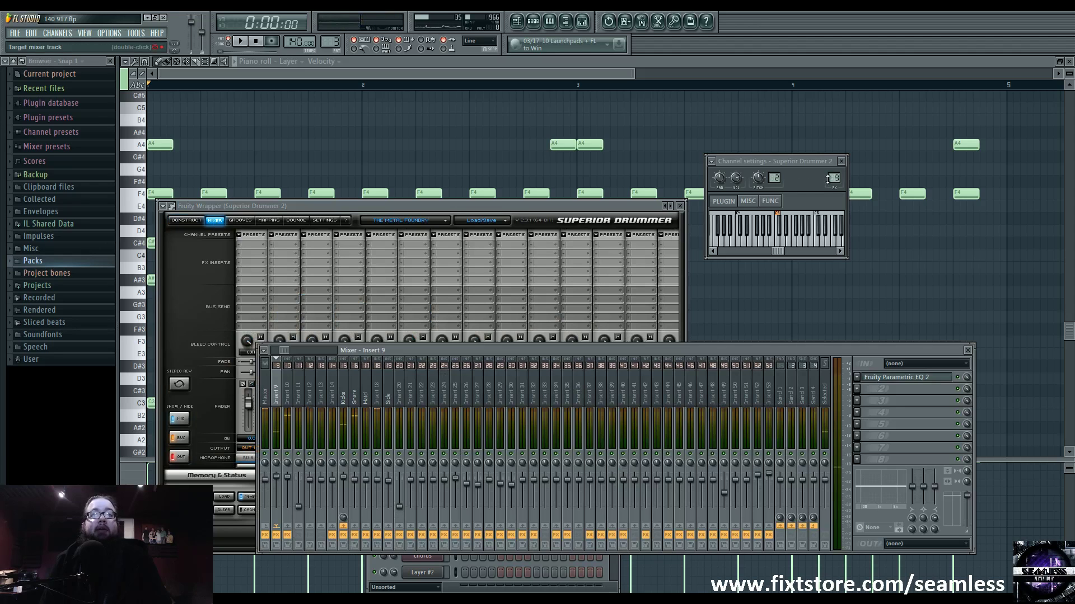
left_click_drag(280, 351, 273, 350)
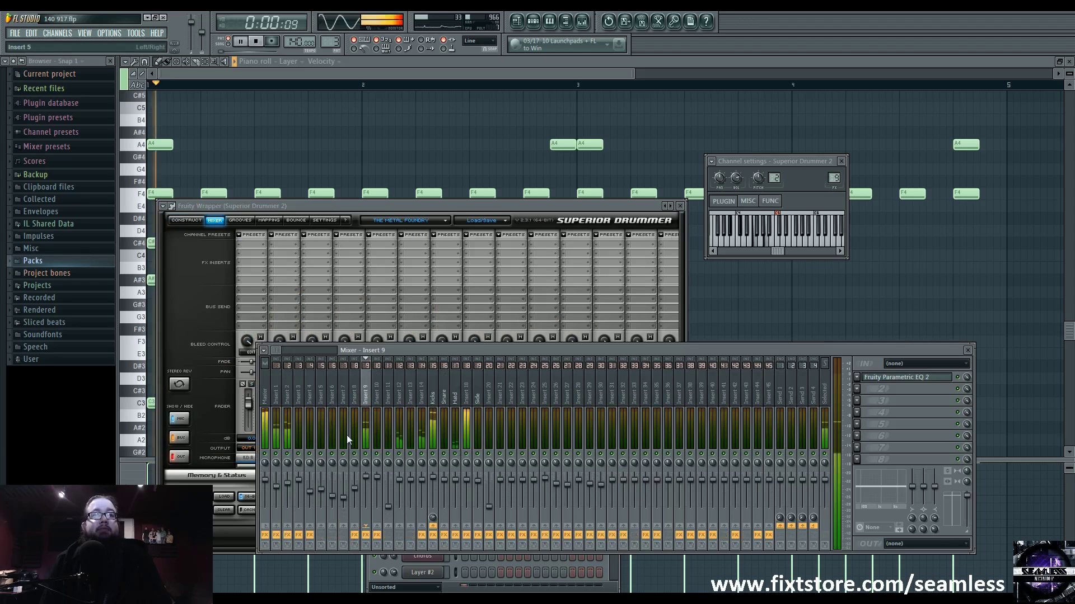
key("space")
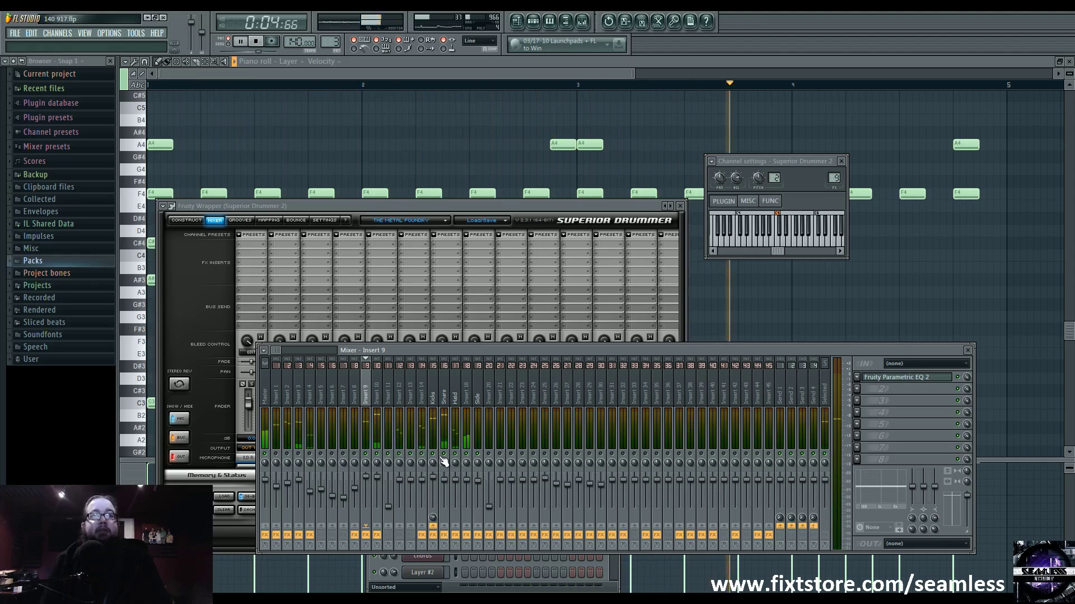
key("space")
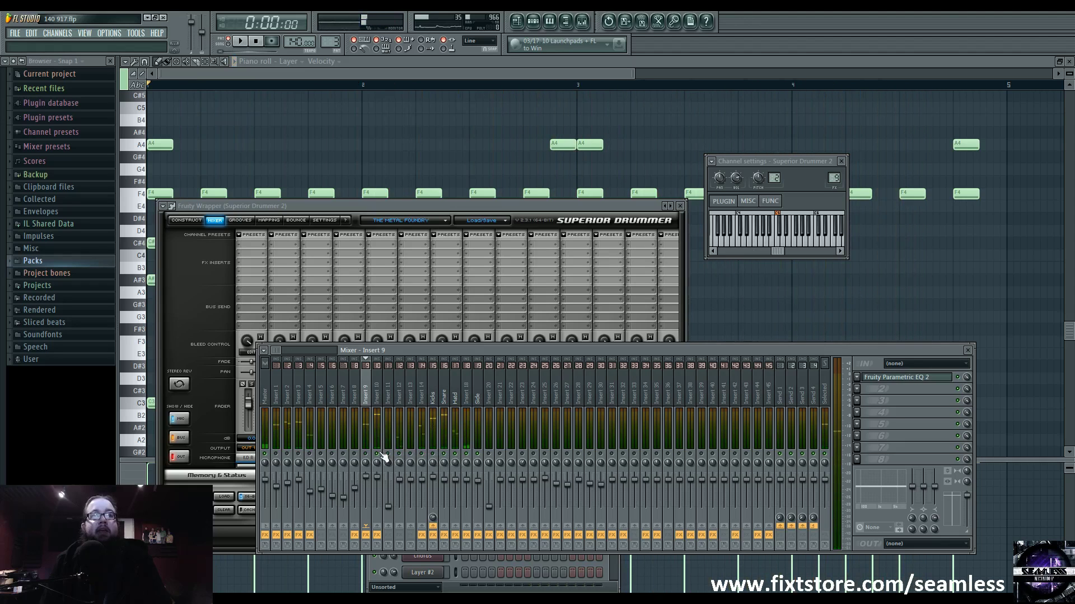
Audition the layered drum samples in the channel list one by one, from Kick_A_019 through Ohh_017
left_click(533, 21)
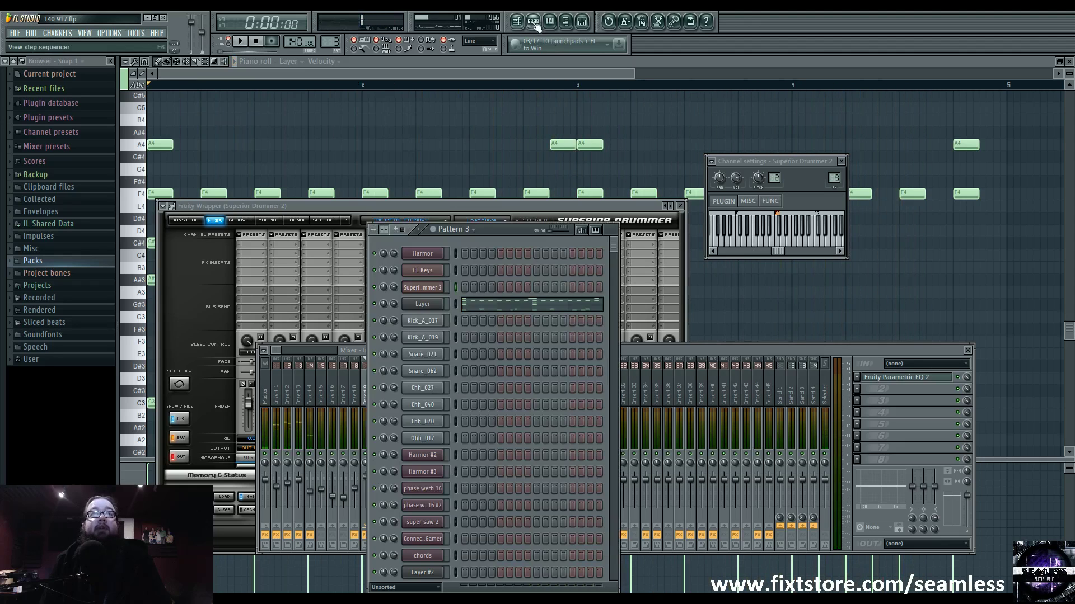
left_click(428, 338)
left_click(433, 355)
left_click(434, 371)
left_click(433, 388)
left_click(434, 405)
left_click(434, 421)
left_click(435, 440)
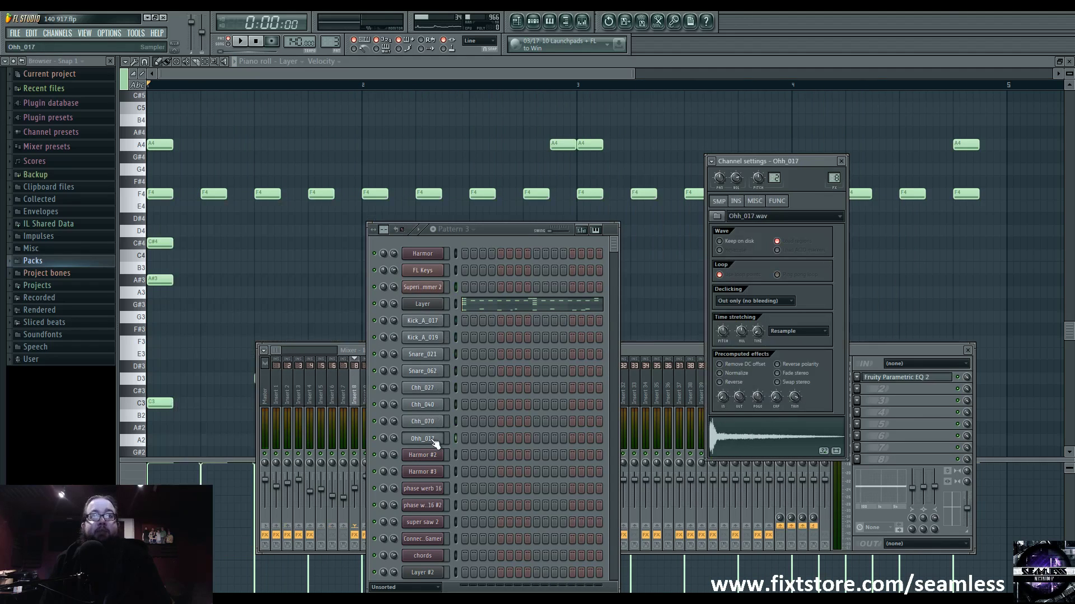
Audition the kick samples Kick_A_017 and Kick_A_019 and the Snare_021 sample again, finishing on Kick_A_017
left_click(432, 321)
left_click(434, 338)
left_click(434, 354)
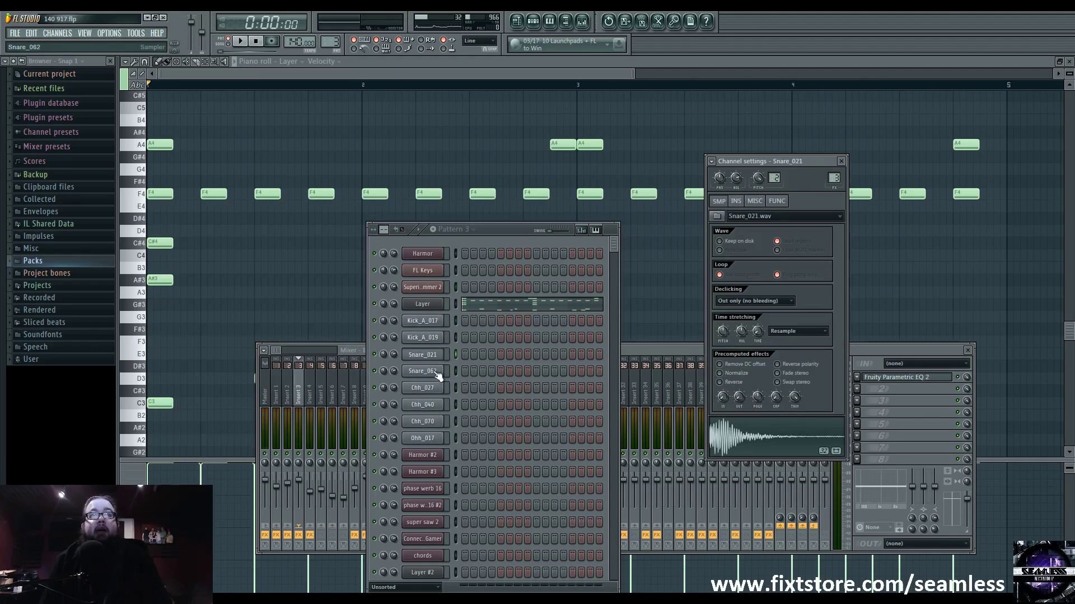
left_click(436, 338)
left_click(435, 322)
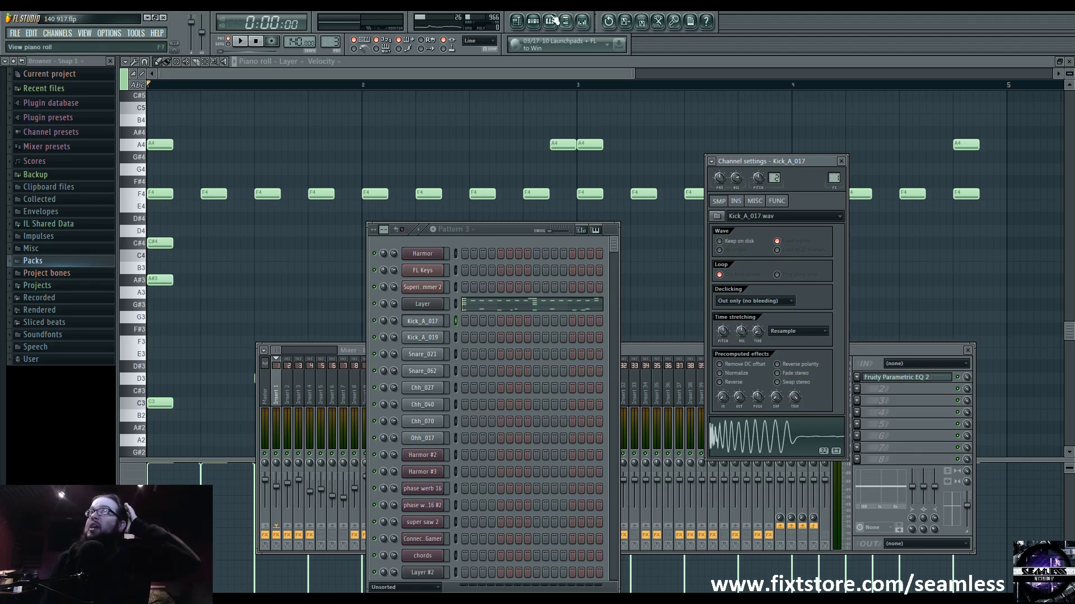
Return to the playlist and examine the notes of the Merged clips pattern on Track 7
left_click(516, 21)
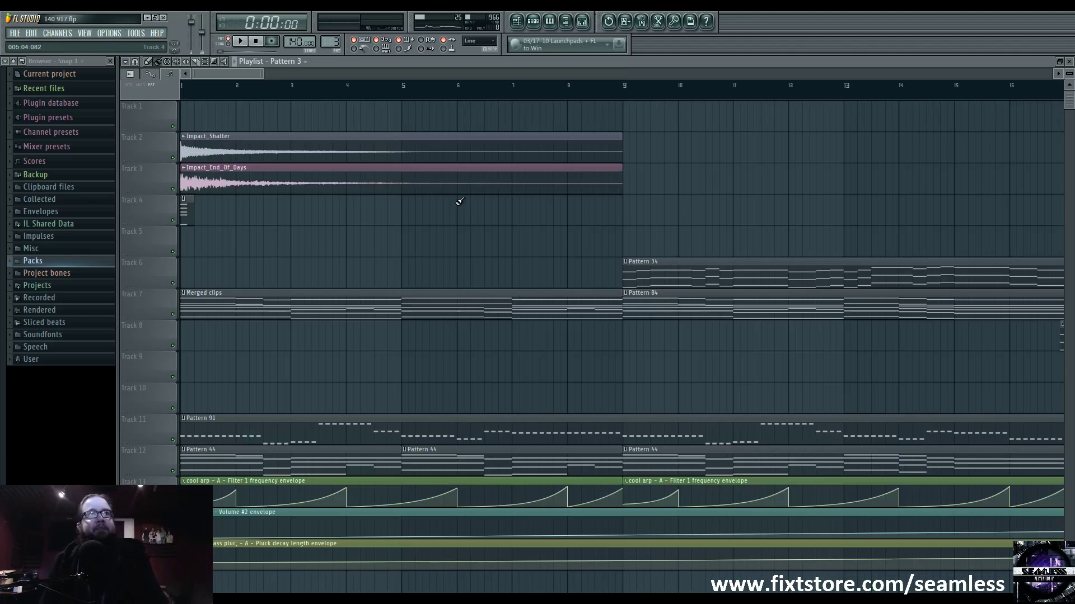
double_click(246, 296)
scroll(252, 300, "down", 4)
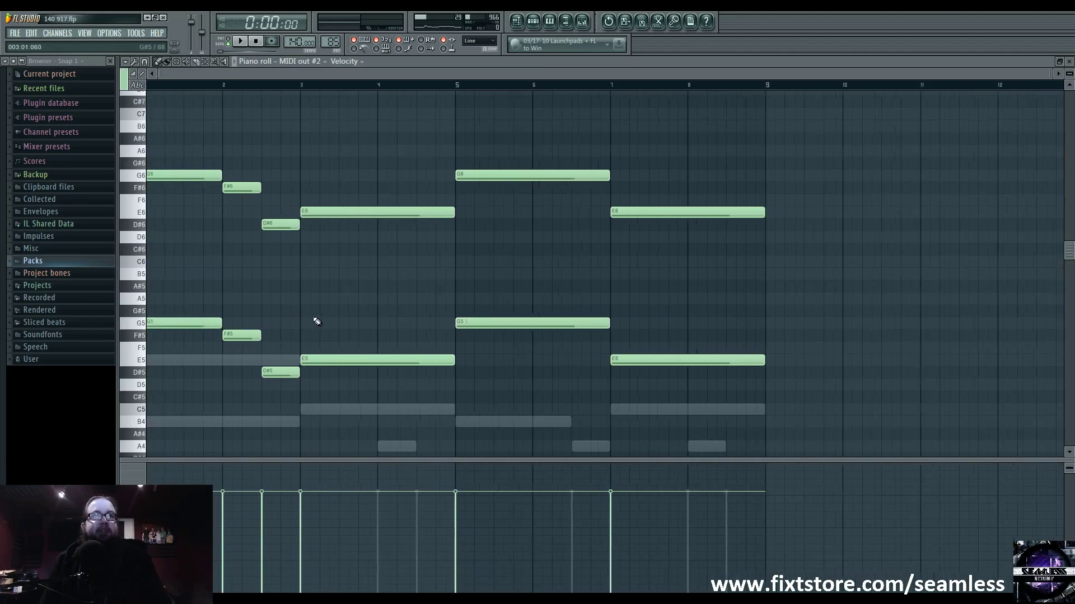
scroll(534, 151, "down", 4)
Open the Play instrument from the Merged clips channel list and audition a note of its full chorus patch
left_click(533, 23)
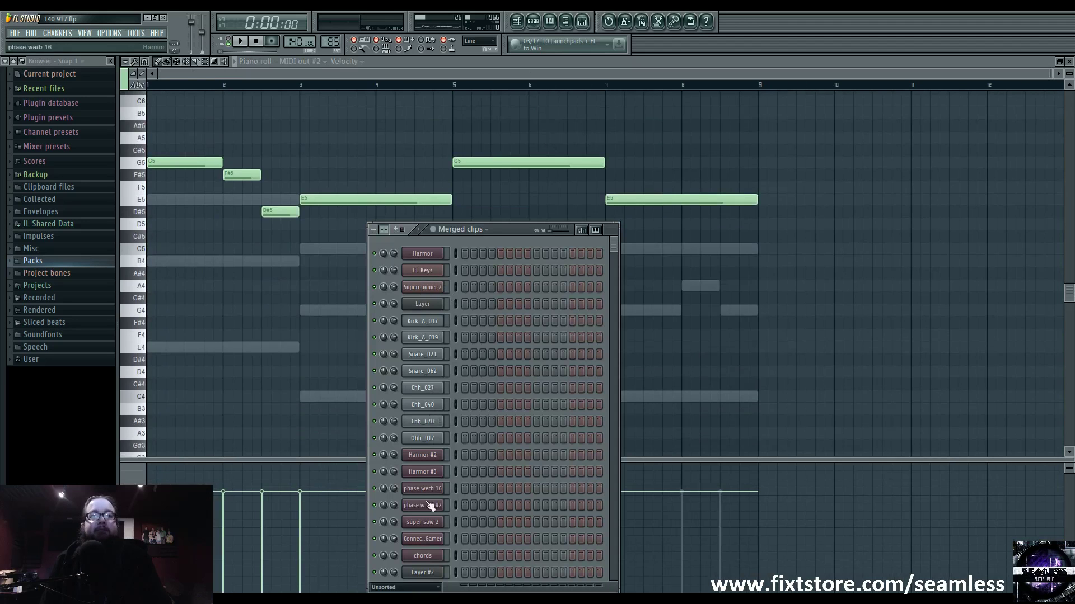
scroll(434, 358, "down", 15)
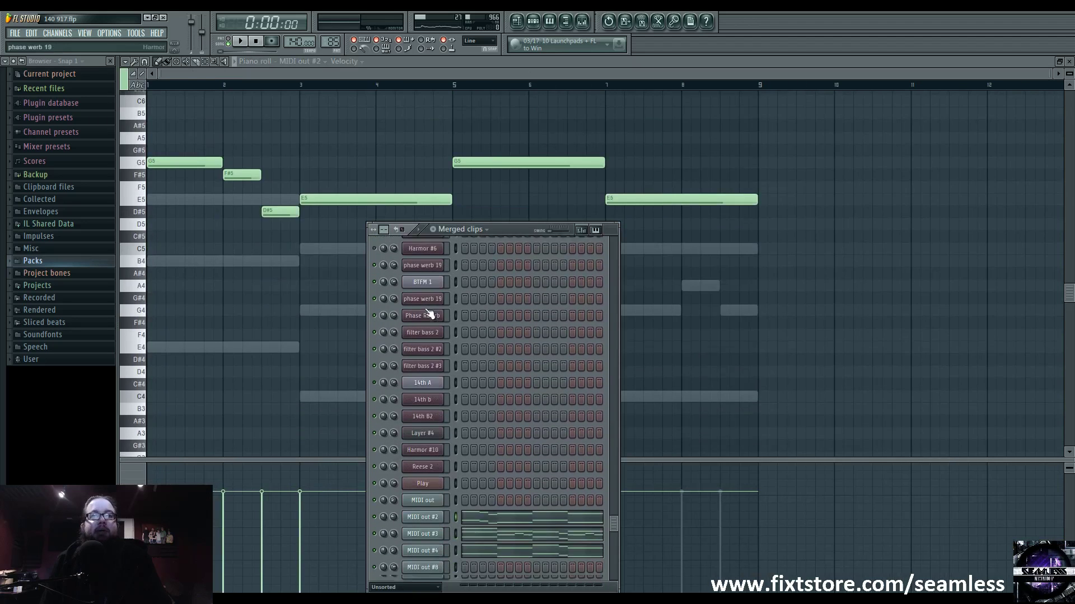
left_click(431, 475)
left_click(485, 491)
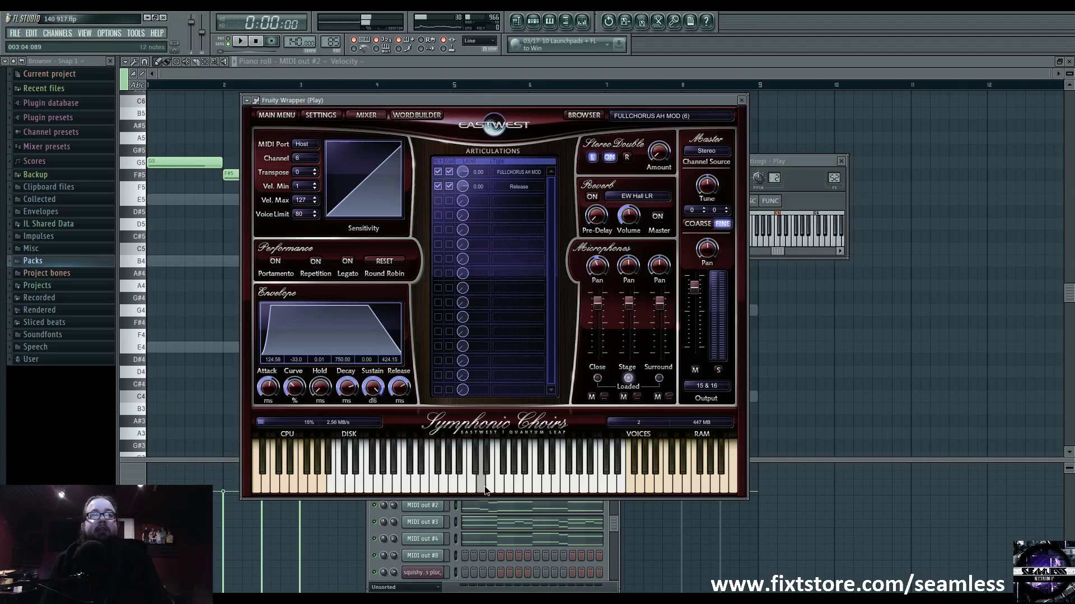
Review the instruments loaded in Play, select CBS Sus Vib Hrd (5) in its browser and audition a low note
left_click(628, 112)
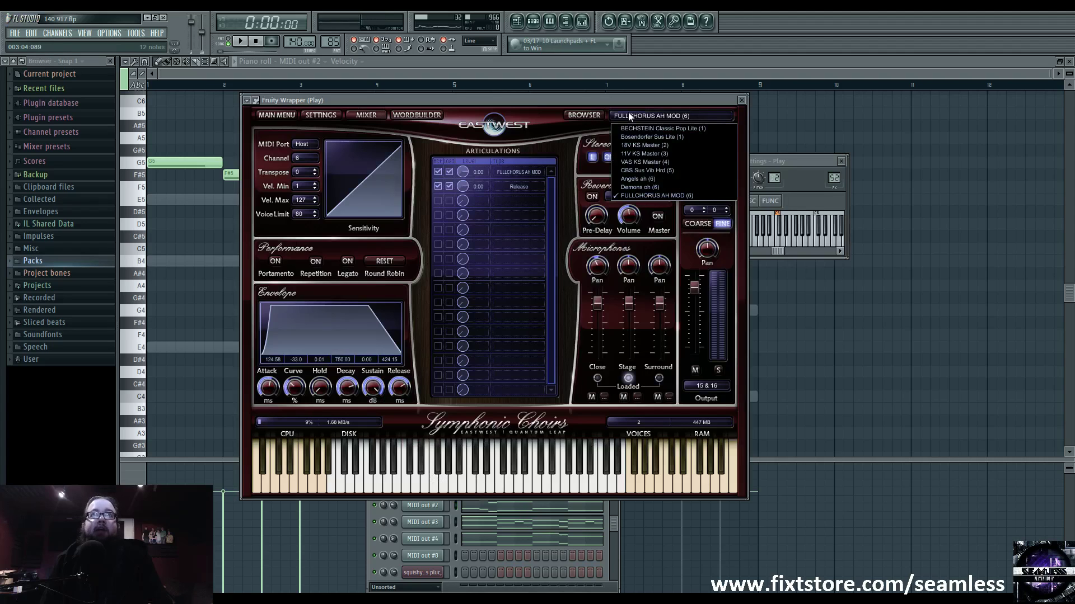
left_click(581, 114)
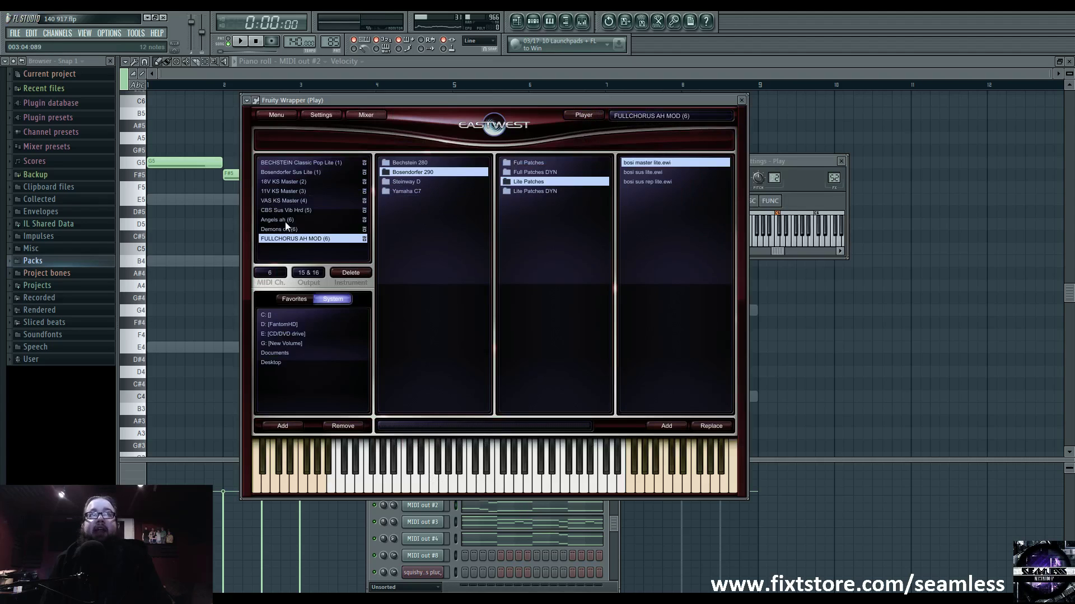
left_click(284, 211)
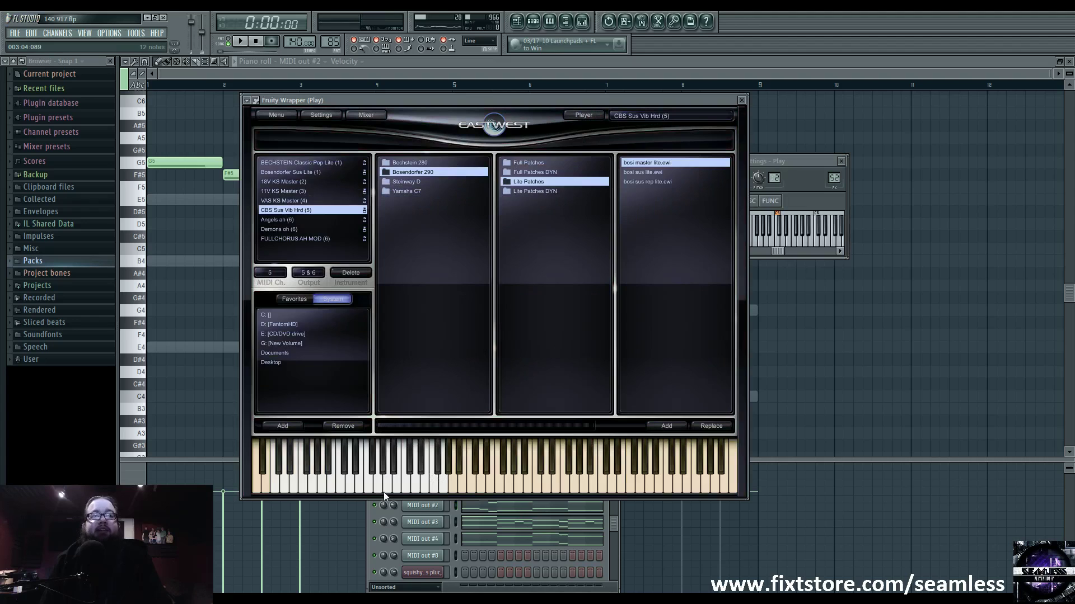
left_click(344, 488)
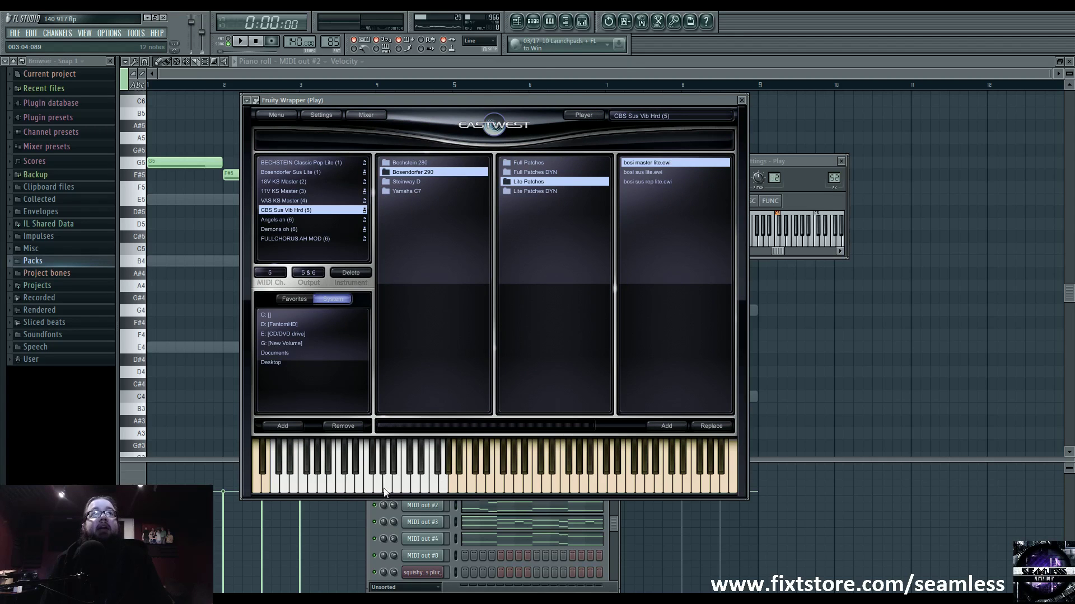
Inspect the Play channel's mixer track and the MIDI out channel volume envelopes in the playlist
left_click(833, 177)
double_click(833, 178)
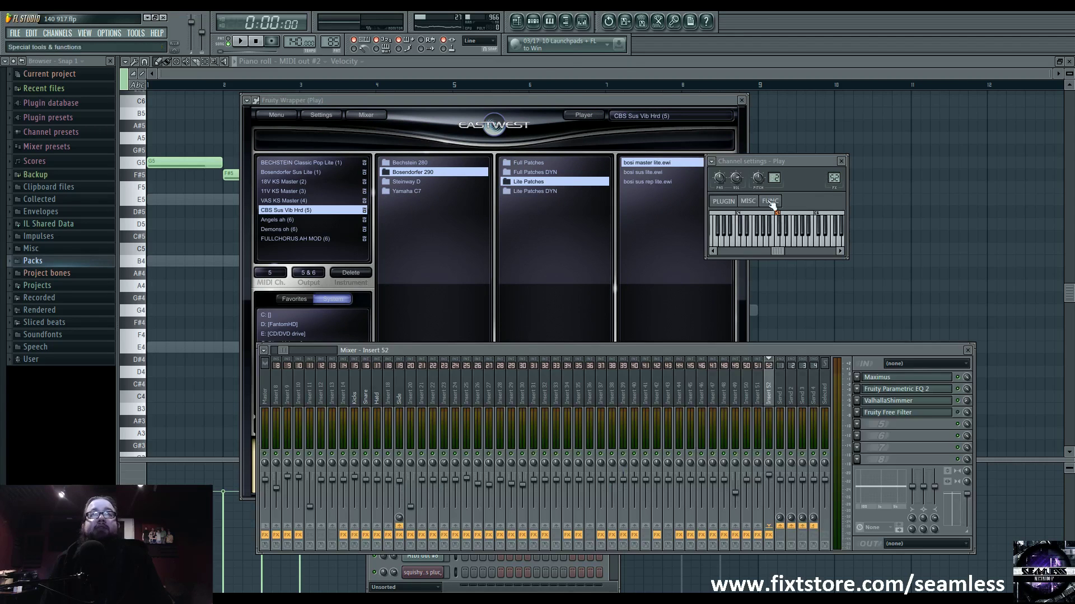
left_click(516, 20)
scroll(277, 456, "down", 5)
scroll(276, 456, "down", 4)
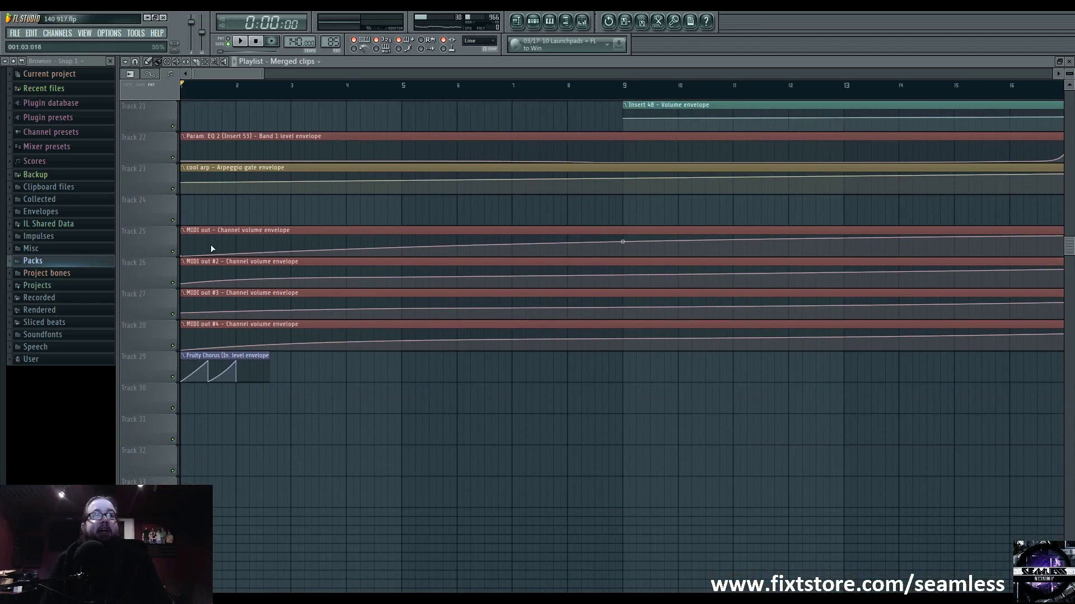
scroll(360, 259, "up", 7)
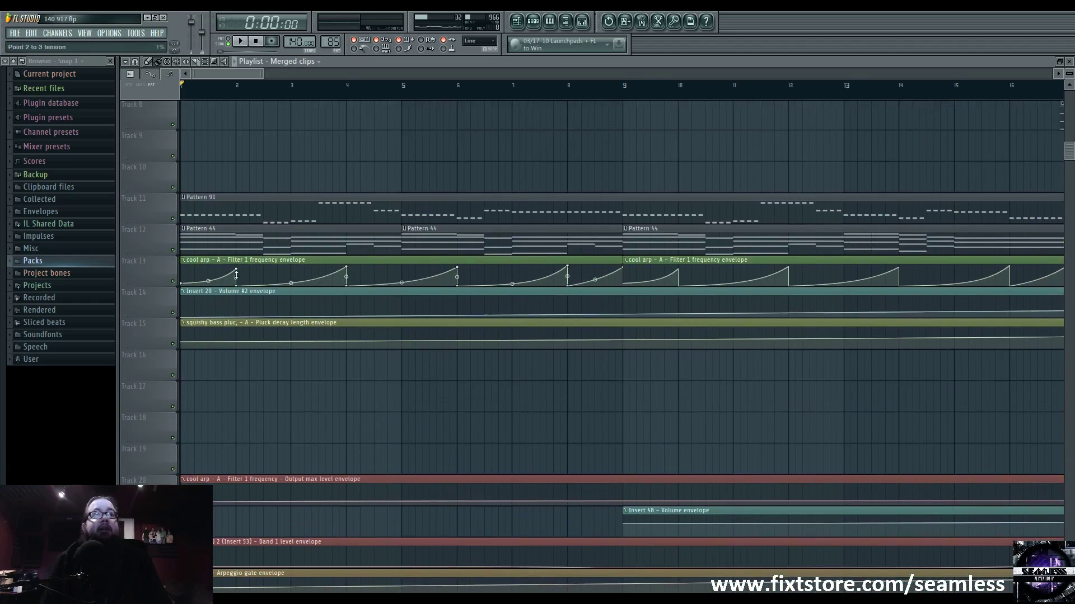
Play the song from bar 9, bring up Pattern 44's notes with the channel list, and stop playback
key("space")
left_click(623, 87)
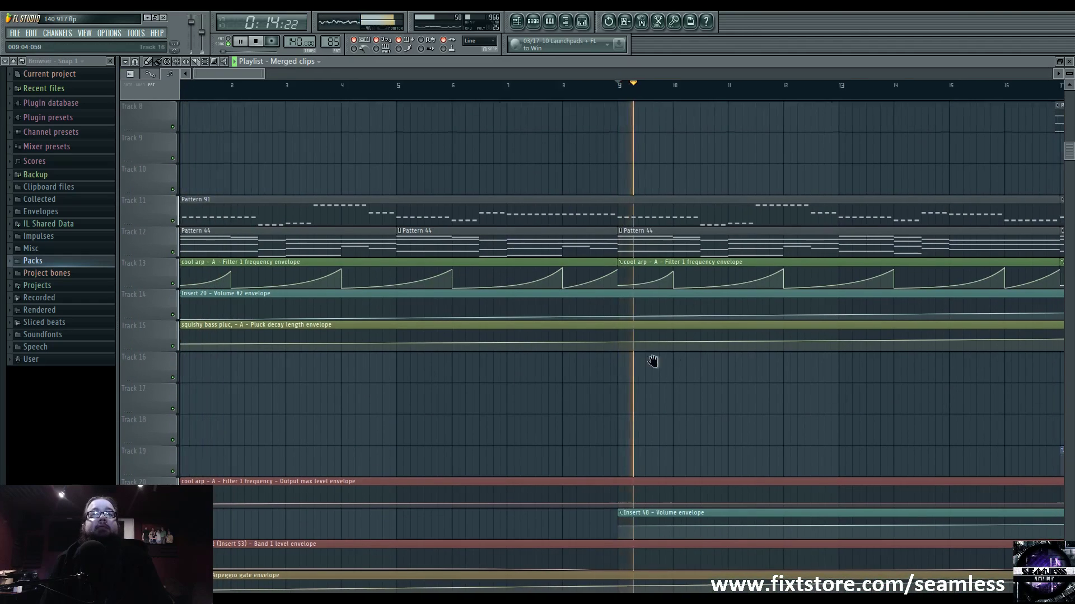
key("F7")
key("F6")
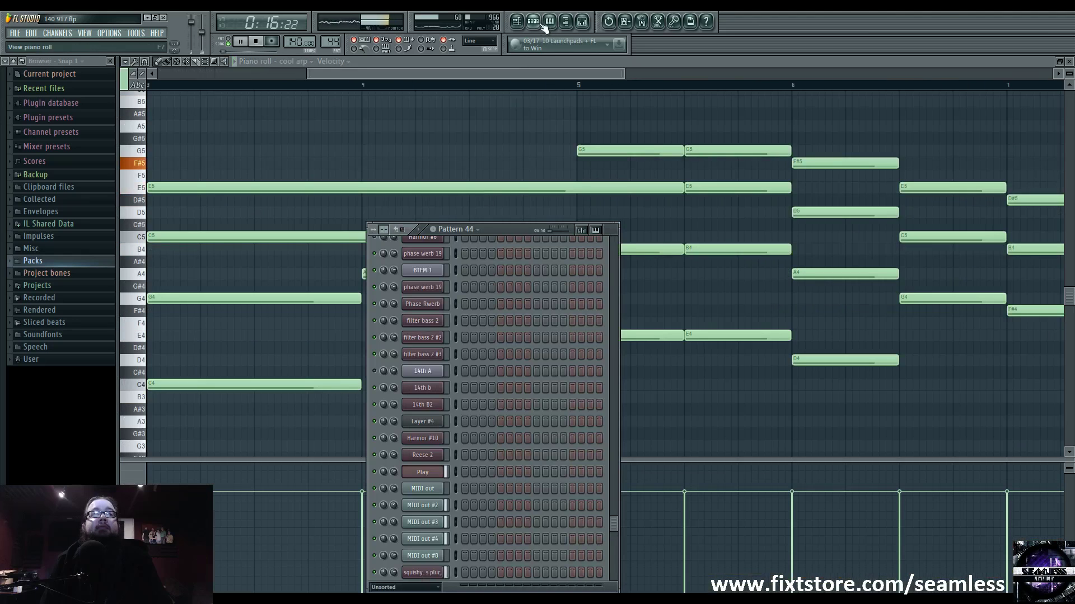
key("space")
Move the channel list higher and check the MIDI input port in the Play plugin's wrapper settings
left_click_drag(504, 236, 510, 191)
left_click(429, 431)
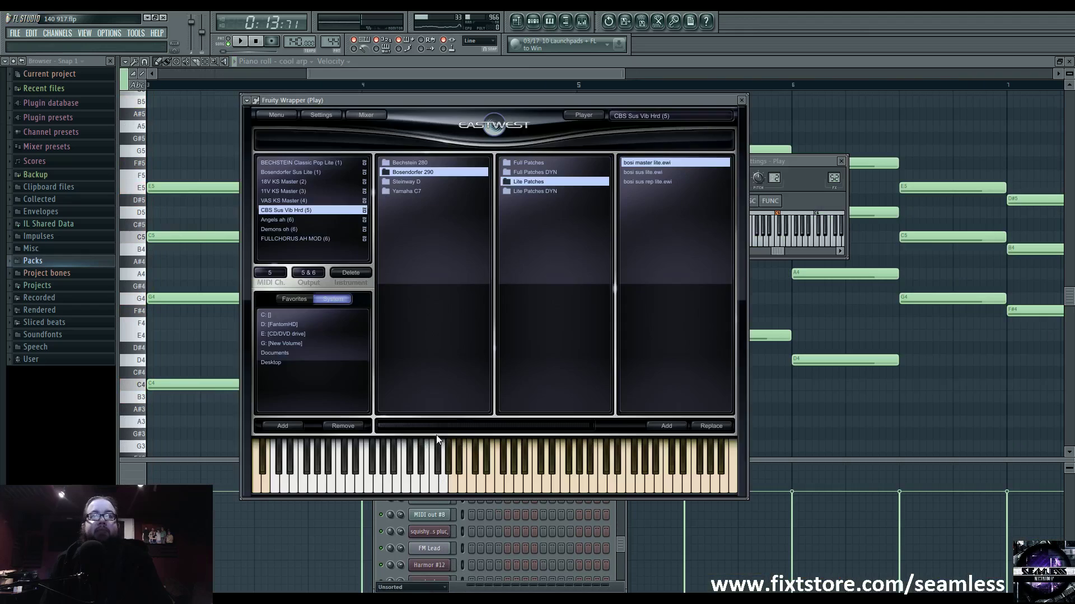
left_click(256, 101)
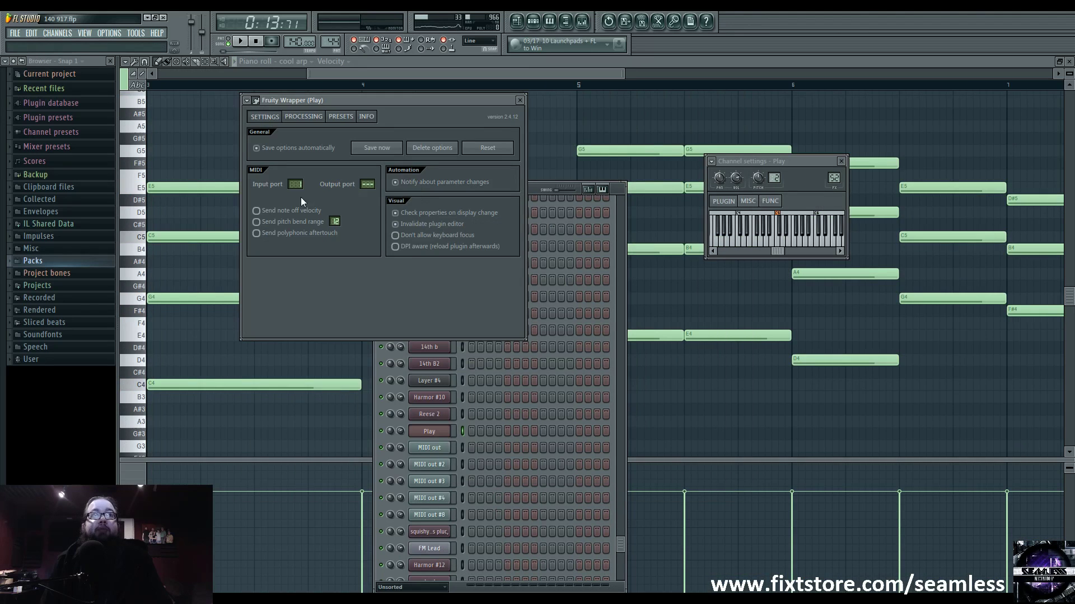
left_click(256, 101)
Compare the MIDI channel numbers of the MIDI out channels that feed Play, auditioning a note on MIDI out #8
left_click(432, 516)
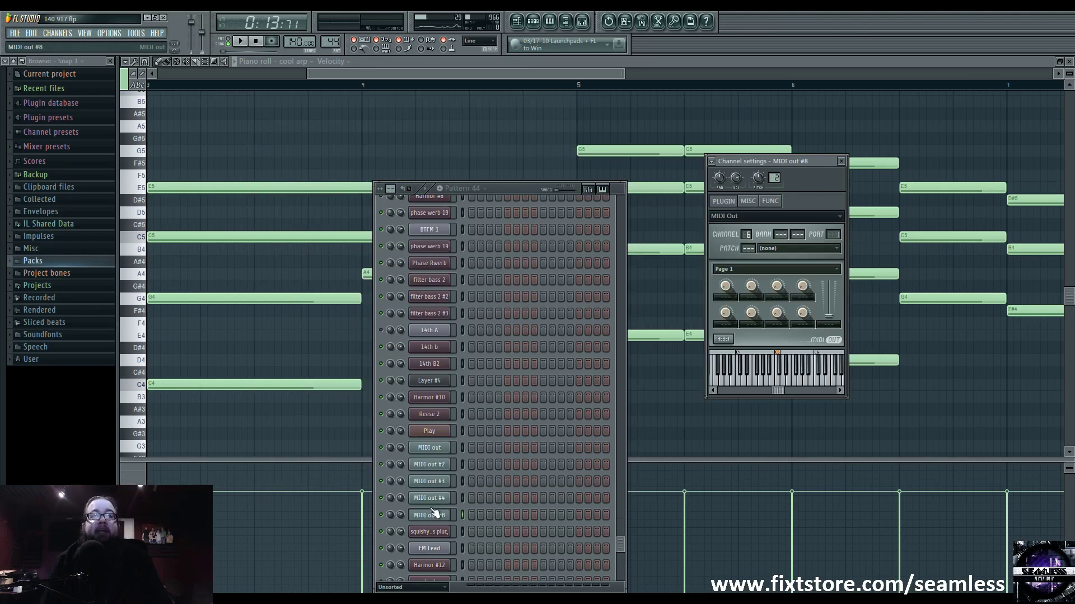
left_click(436, 449)
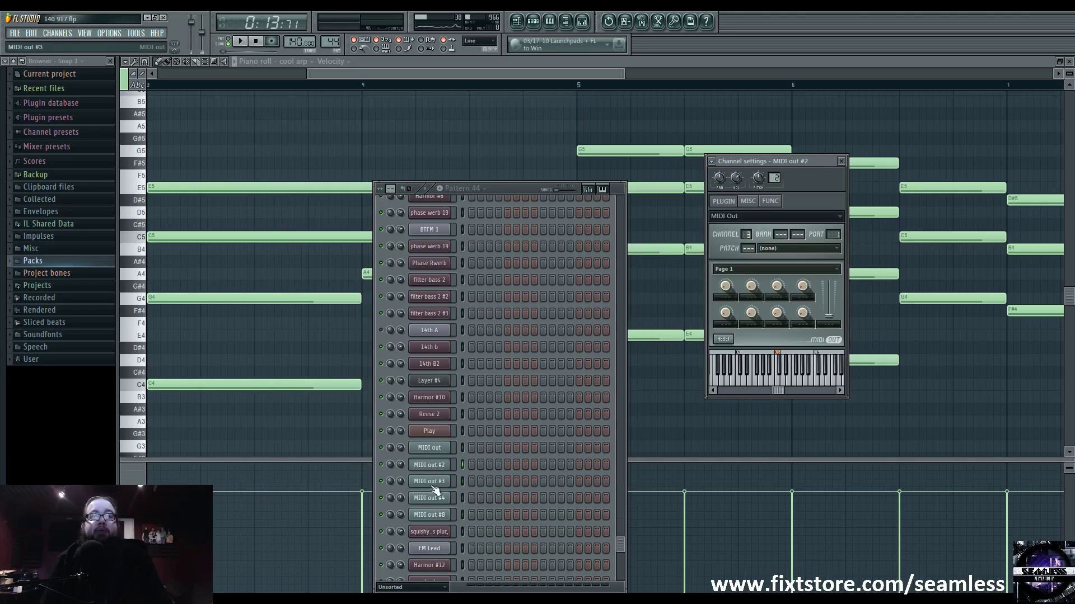
left_click(434, 515)
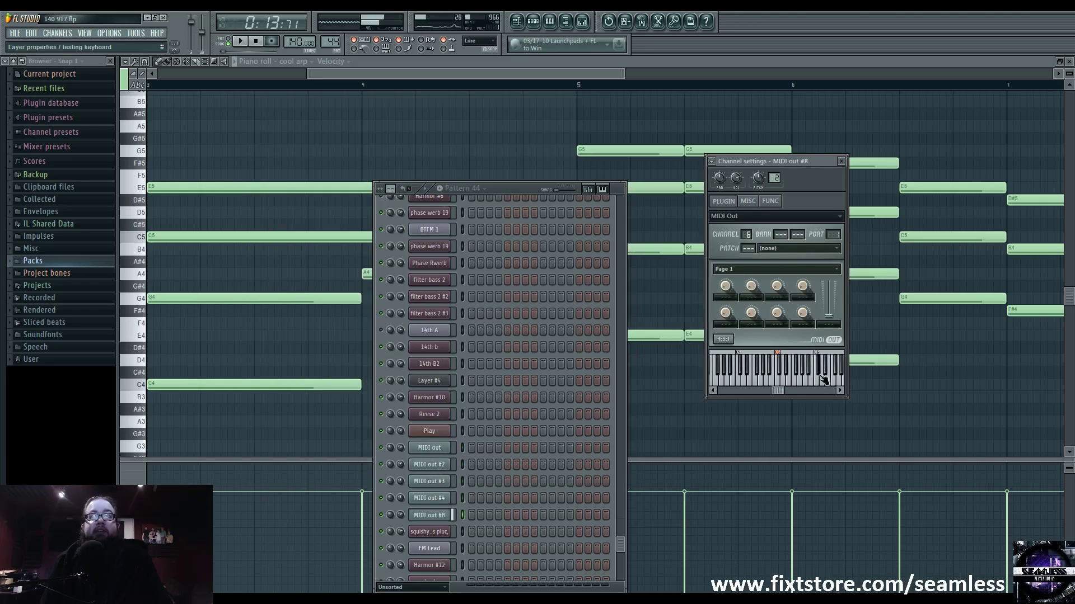
left_click(430, 501)
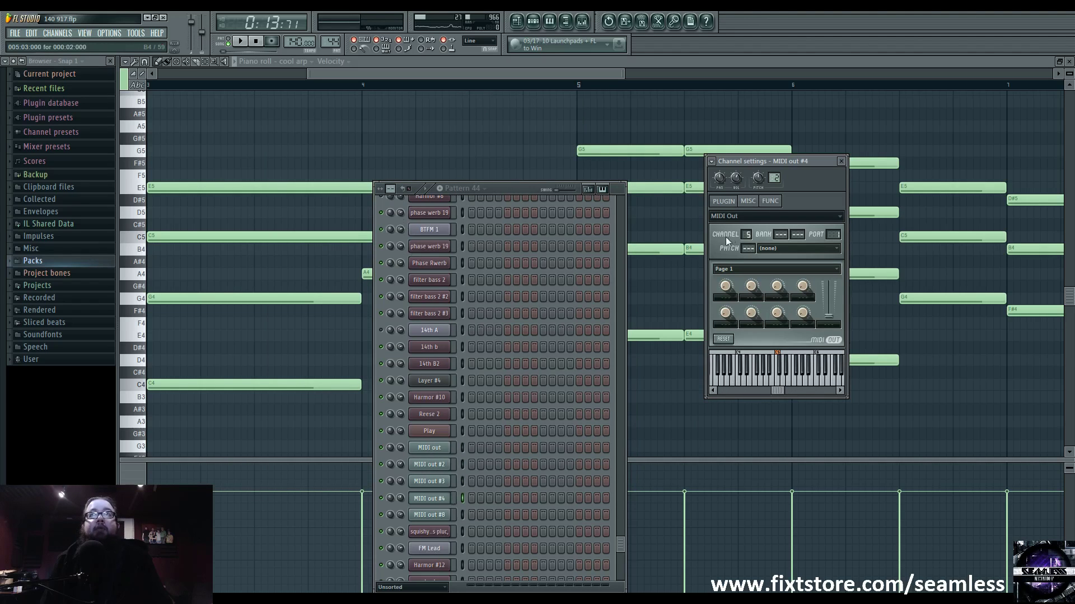
Reopen the Play plugin and audition two low notes of CBS Sus Vib Hrd (5)
left_click(430, 431)
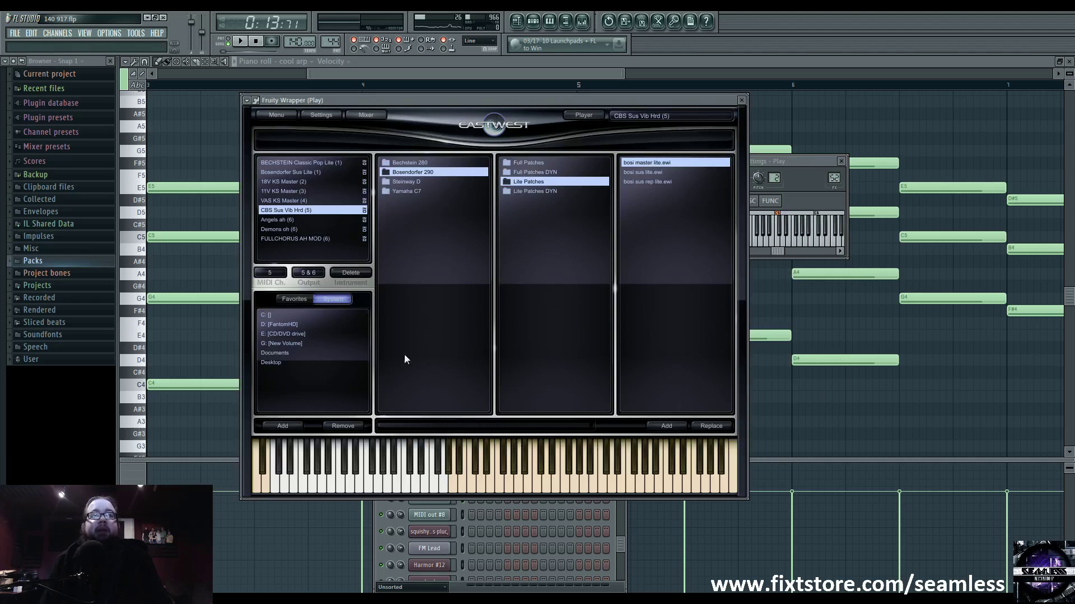
left_click(405, 481)
left_click(343, 484)
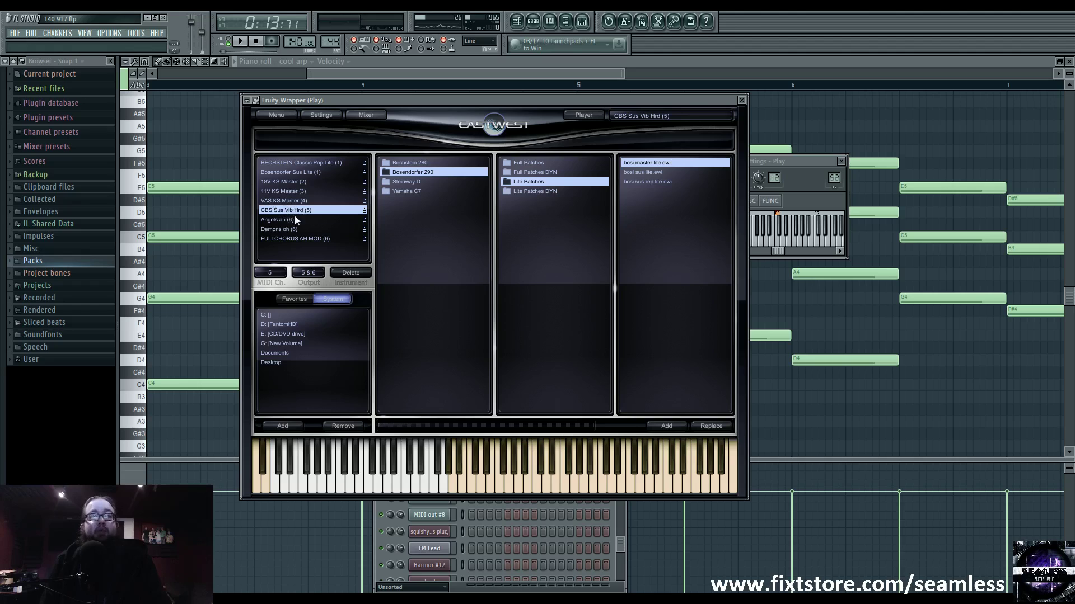
Compare the VAS, 11V and 18V KS Master instruments loaded in Play, leaving 18V KS Master (2) selected
left_click(284, 201)
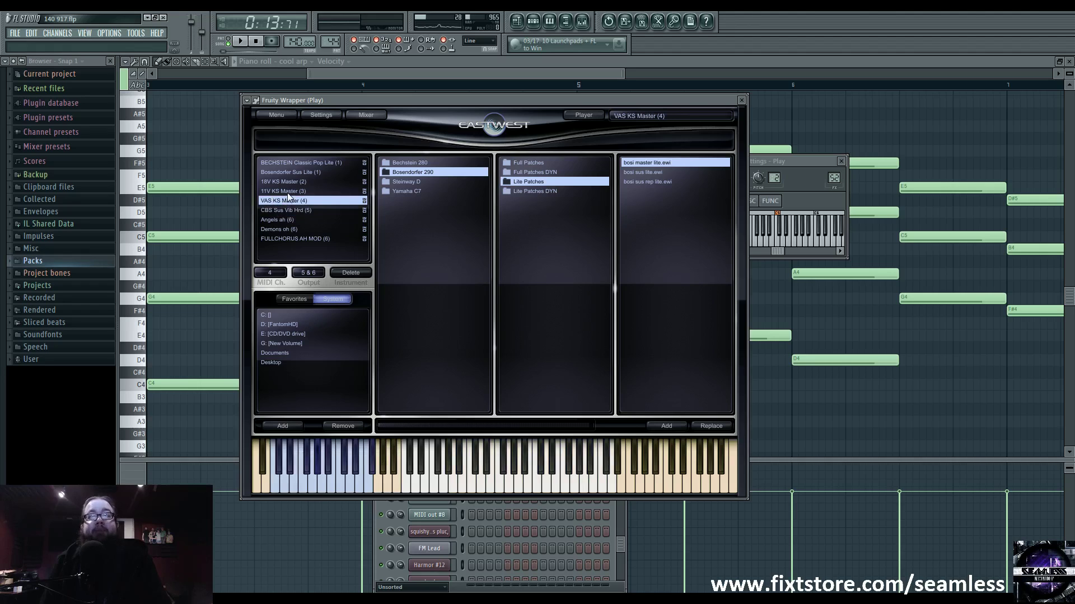
left_click(287, 191)
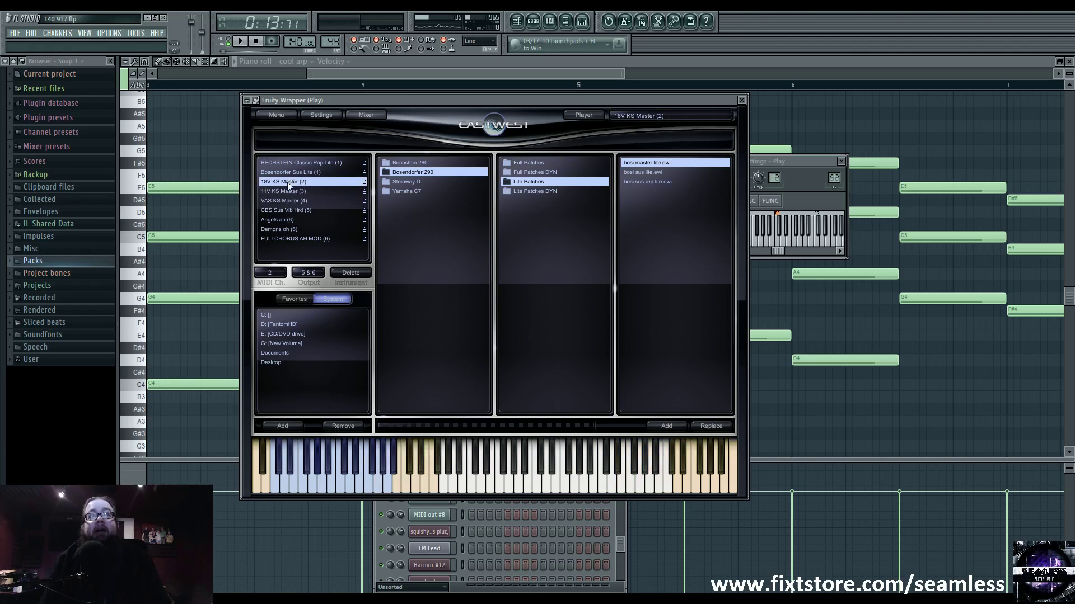
left_click(287, 201)
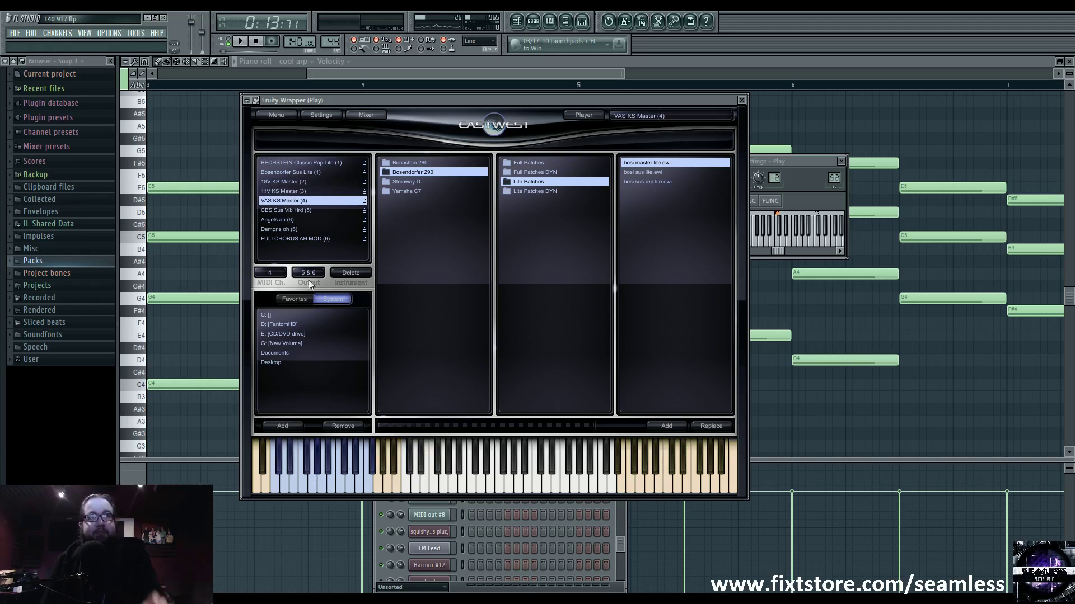
left_click(283, 191)
left_click(288, 200)
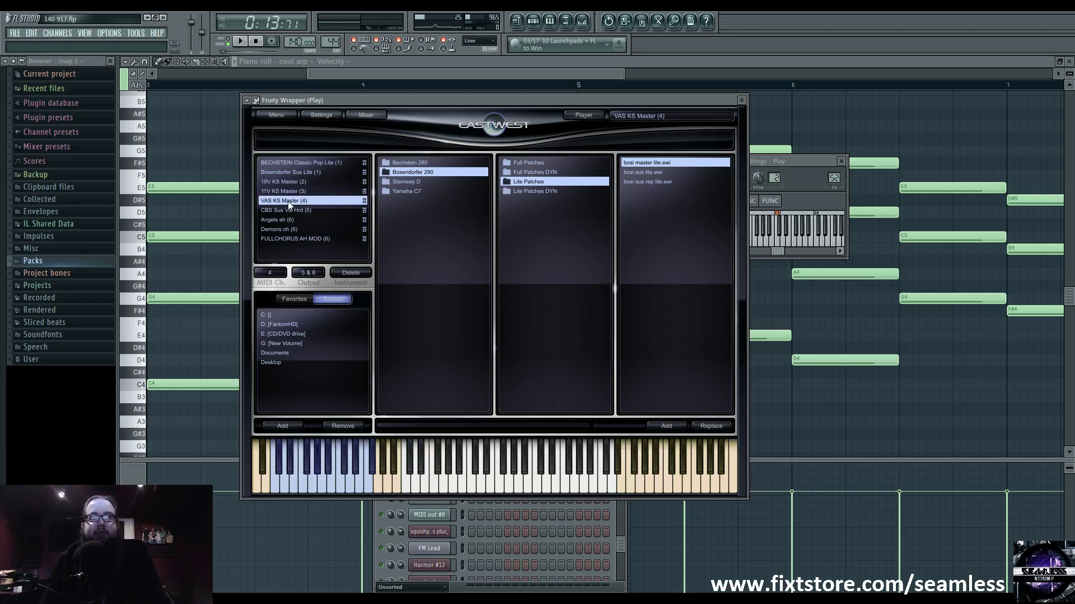
left_click(289, 191)
left_click(291, 182)
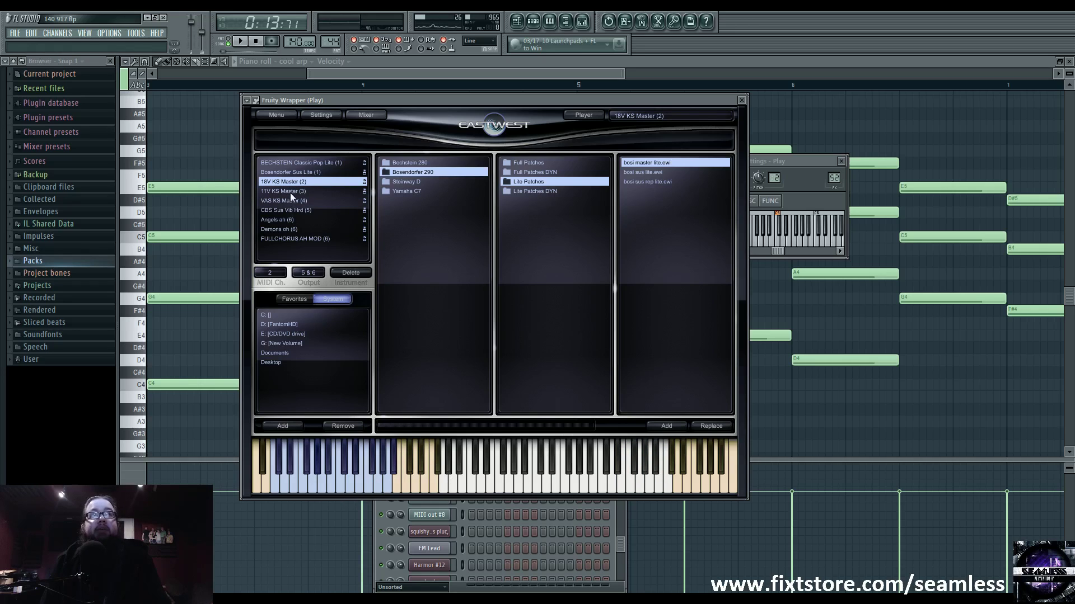
Audition three notes of 18V KS Master (2), review its articulation list in the player view and return to the instrument browser
left_click(517, 486)
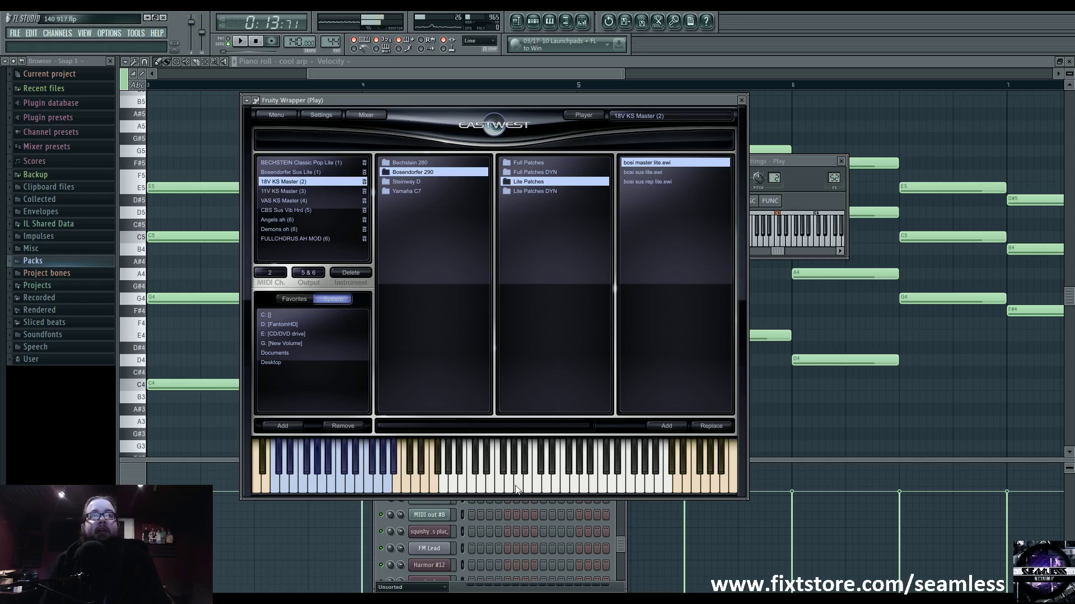
left_click(480, 488)
left_click(465, 487)
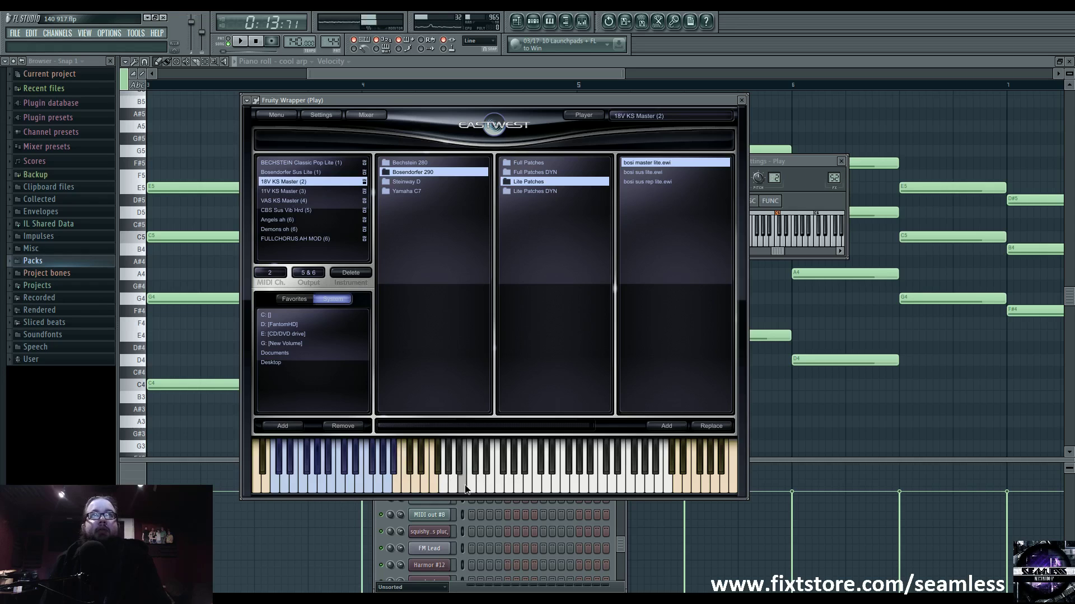
left_click(585, 114)
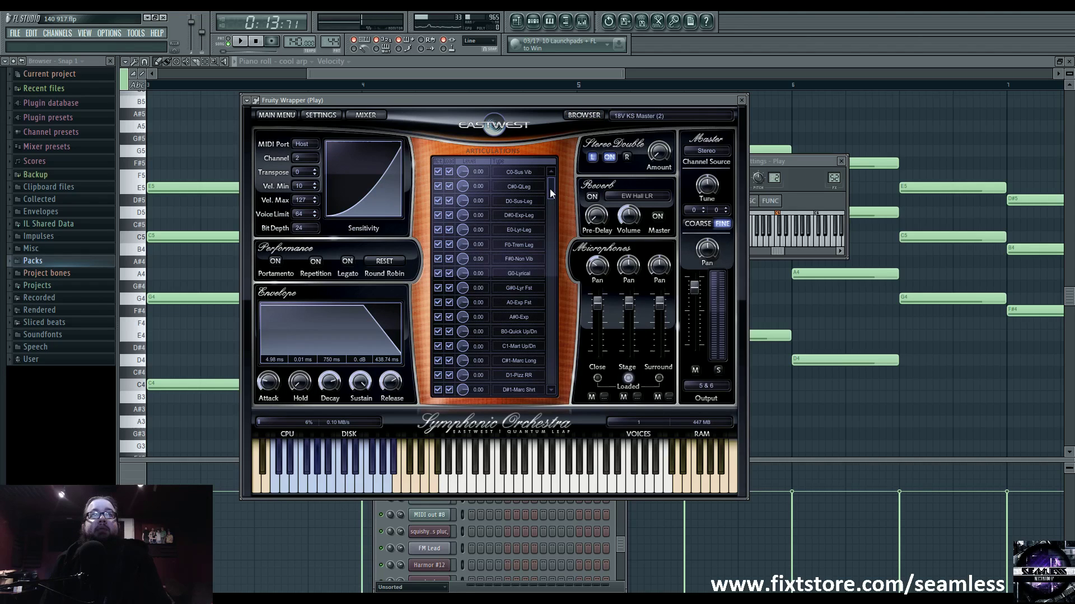
mouse_move(550, 189)
left_mouse_down()
mouse_move(548, 367)
mouse_move(552, 204)
left_mouse_up()
left_click(582, 115)
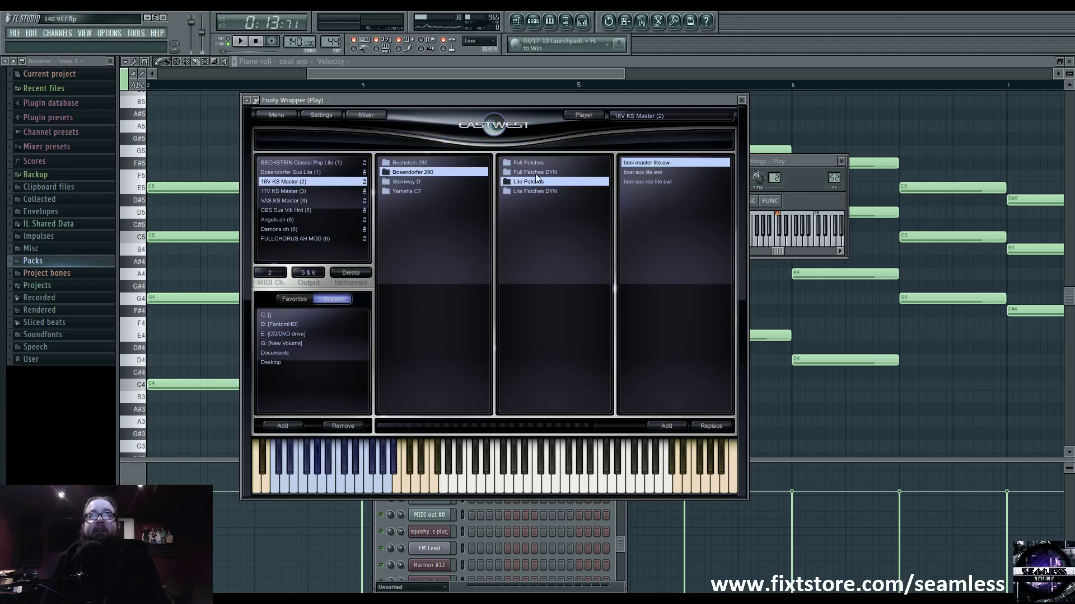
Select 11V KS Master (3) in Play and audition five notes across its range
left_click(289, 192)
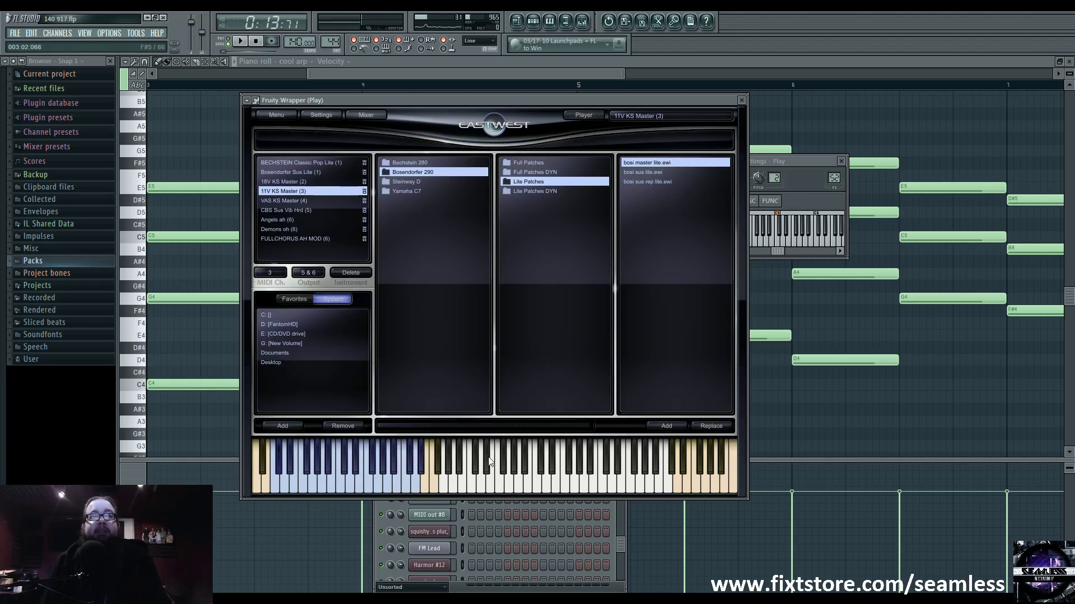
left_click(556, 487)
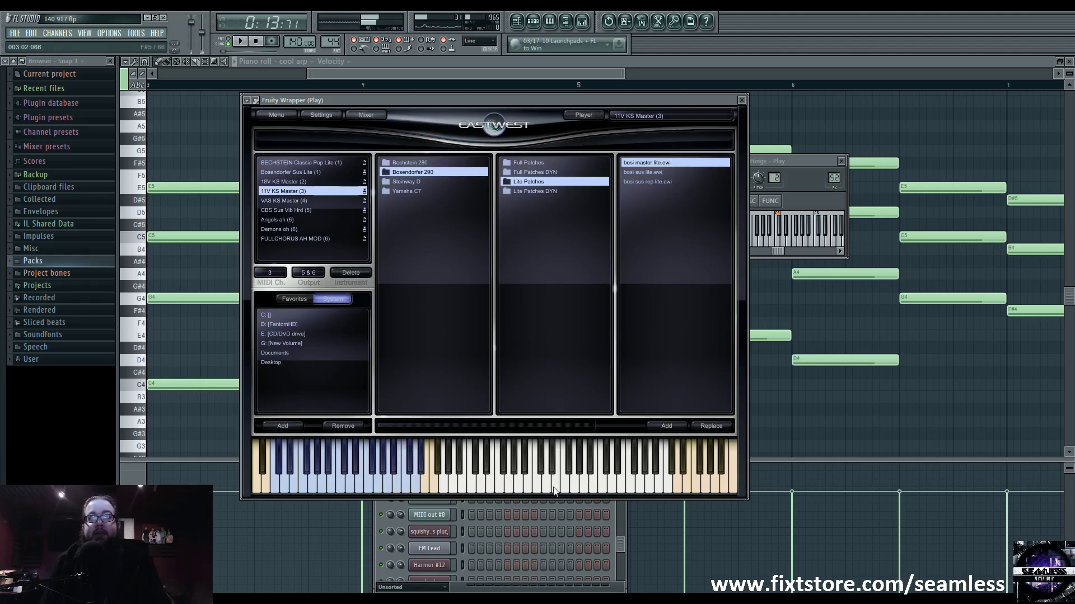
left_click(509, 487)
left_click(530, 486)
left_click(480, 487)
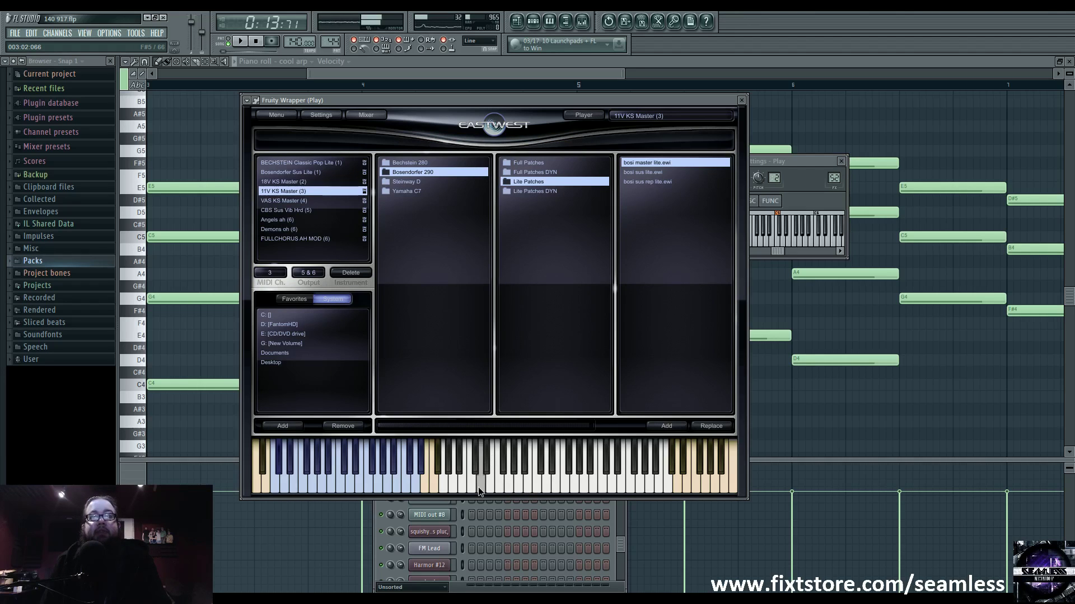
left_click(439, 486)
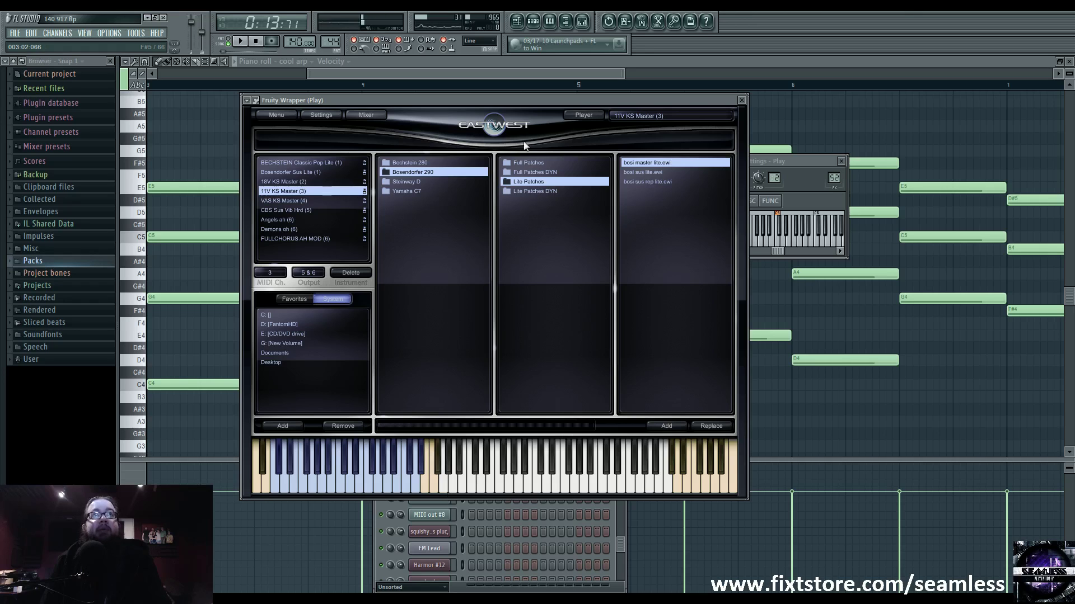
Play the song in the playlist from bar 9, skip to bar 17 to hear the added tracks, and stop playback
key("F5")
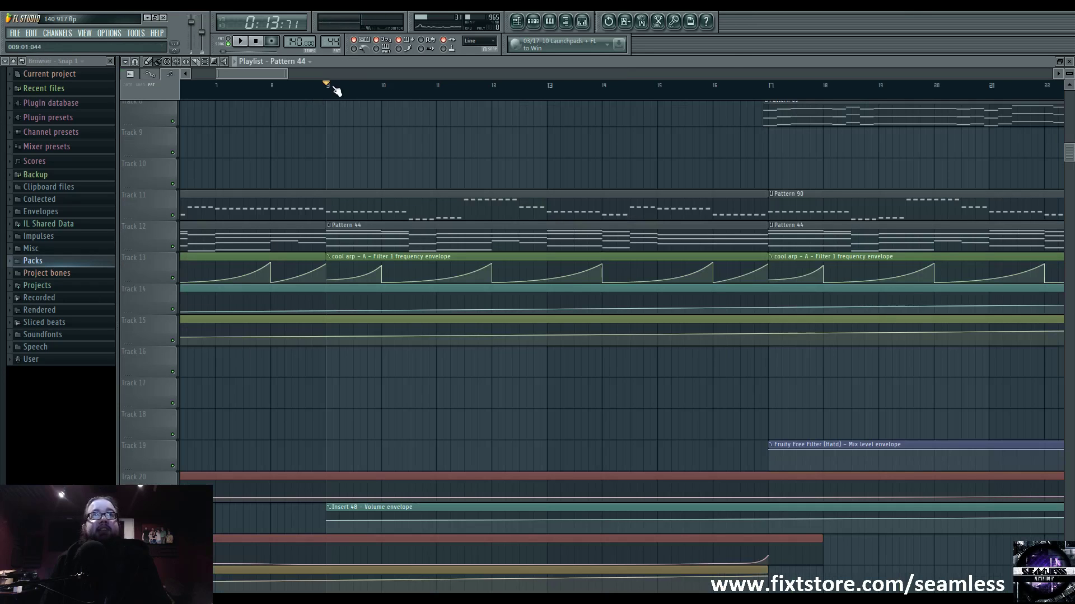
key("space")
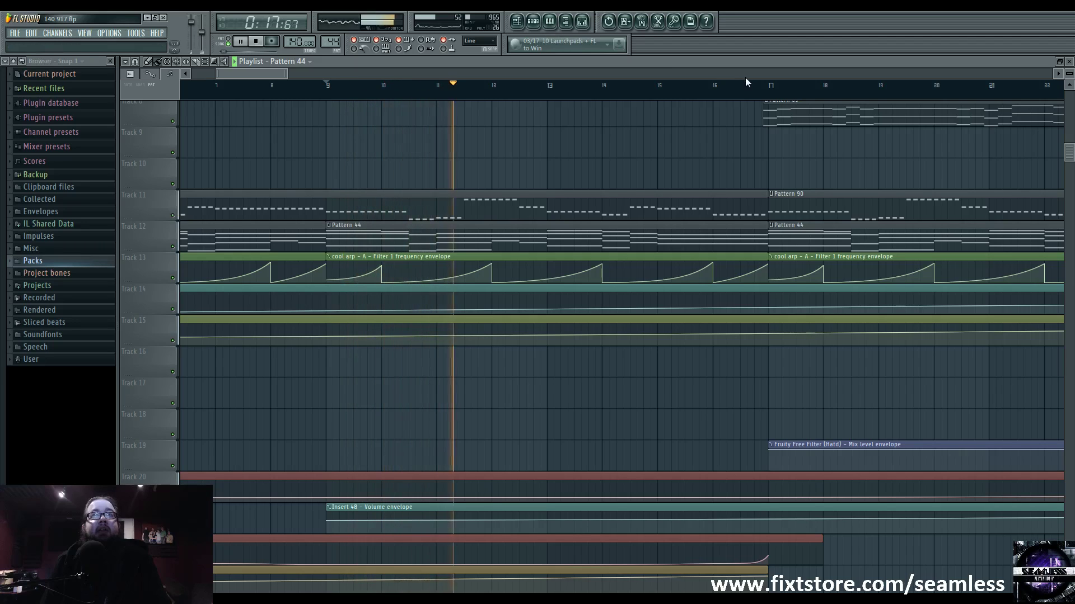
left_click(763, 84)
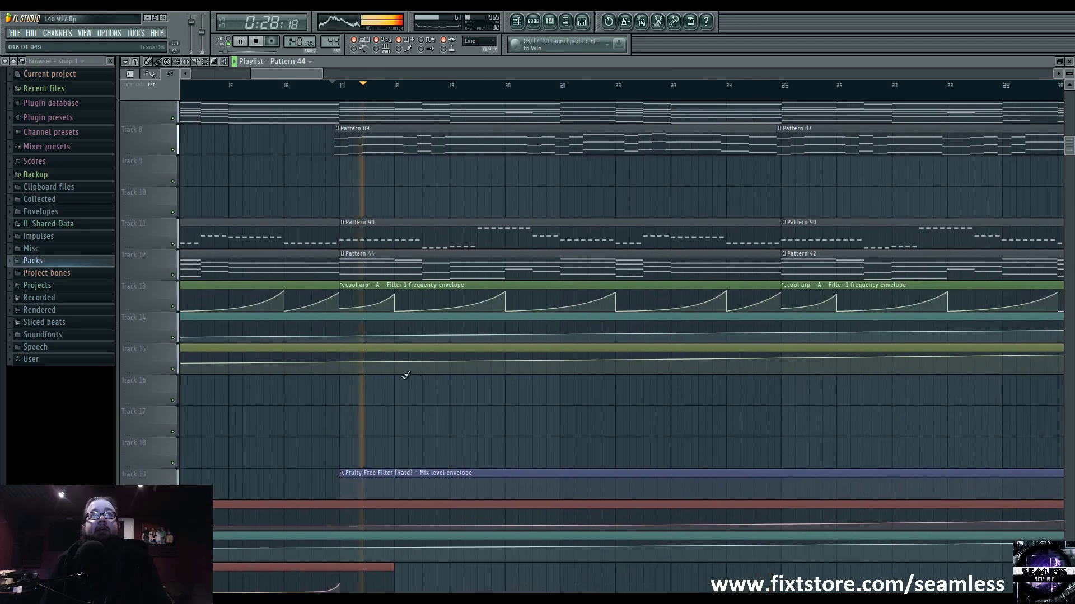
scroll(405, 375, "up", 3)
scroll(424, 448, "down", 4, "ctrl")
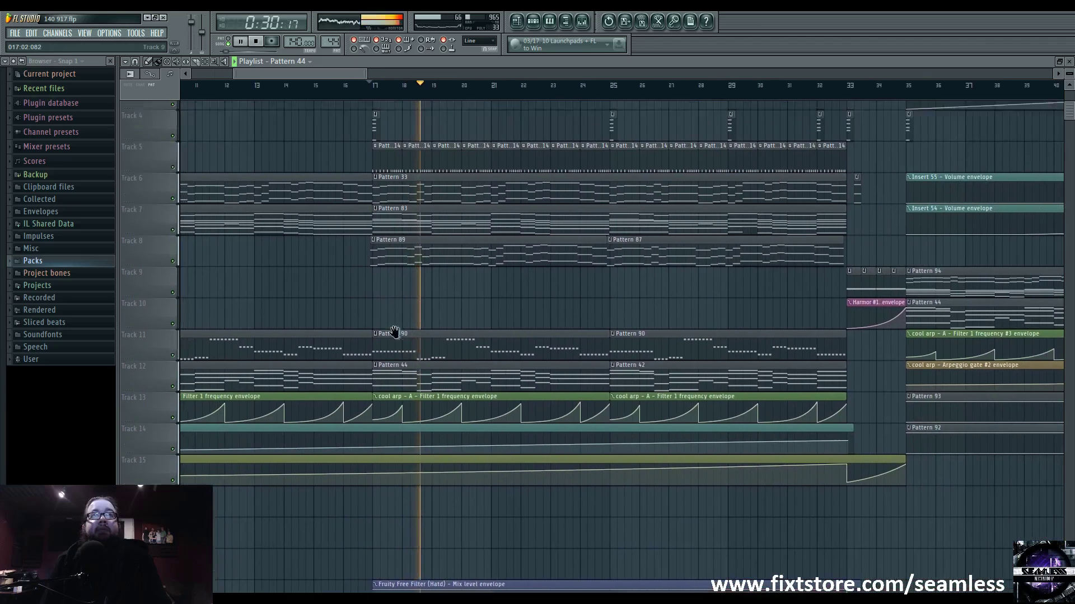
scroll(355, 356, "up", 2)
scroll(620, 356, "left", 5)
key("space")
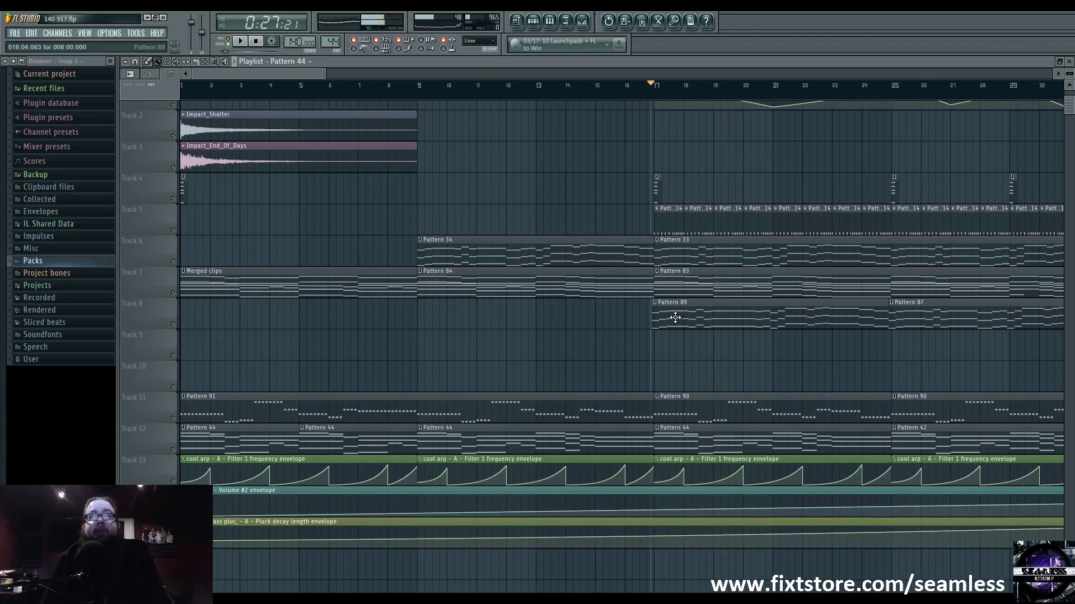
Open Pattern 89's MIDI out notes in the piano roll and audition the E keys where its octaves start
double_click(675, 318)
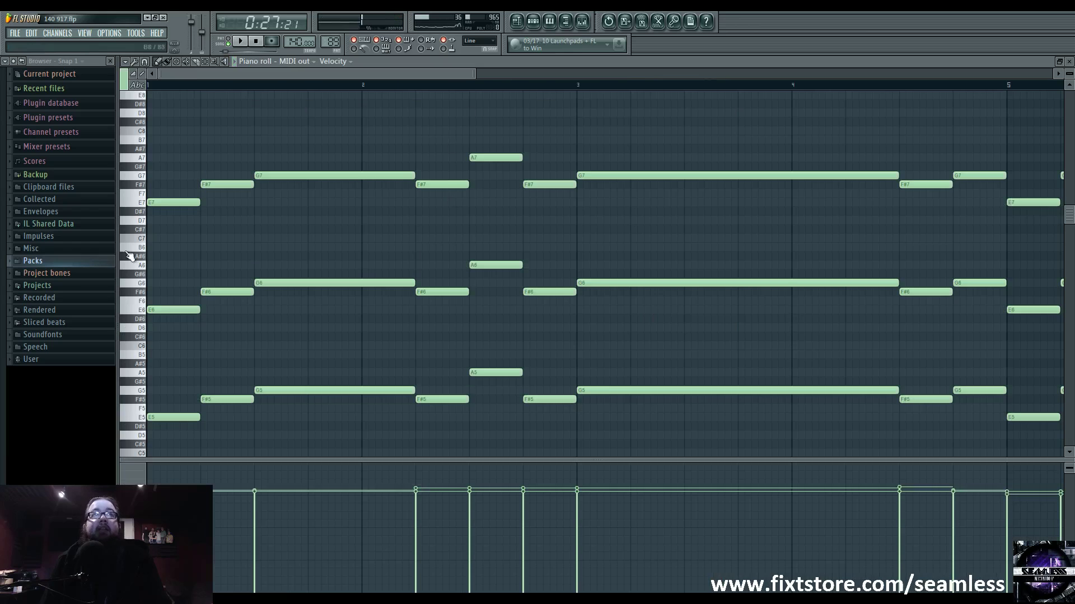
left_click(137, 203)
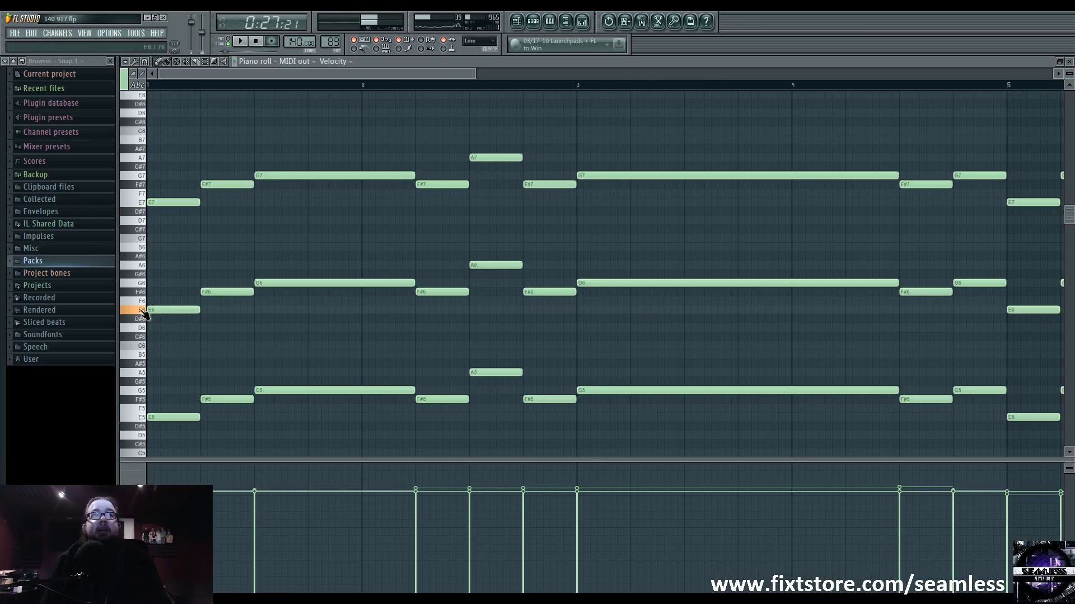
left_click(535, 24)
left_click(535, 23)
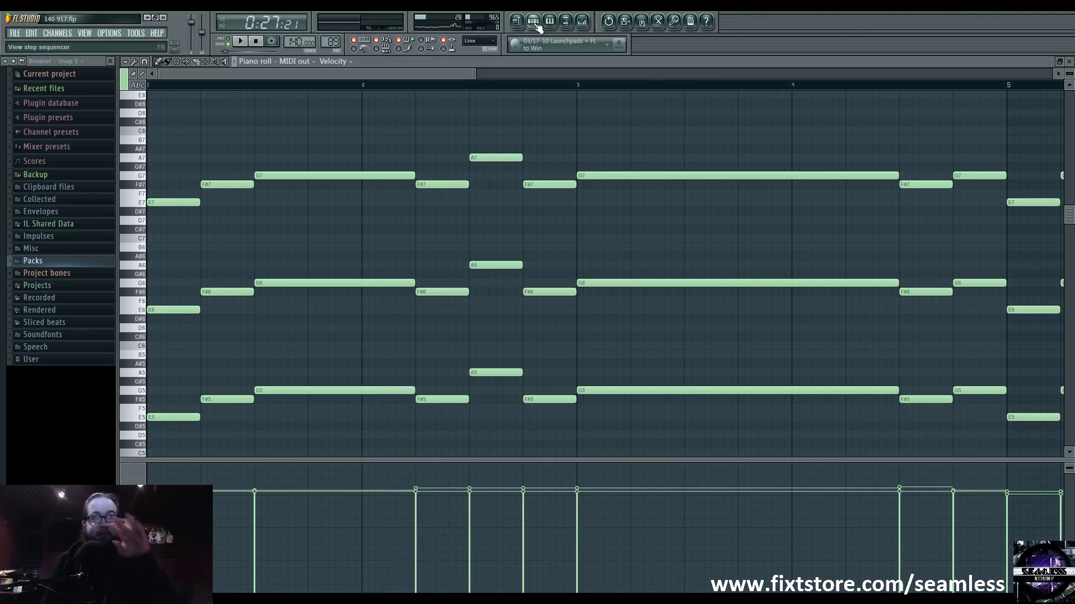
Check Pattern 89's start position against bar 17 in the playlist and recheck its notes in the piano roll
key("F5")
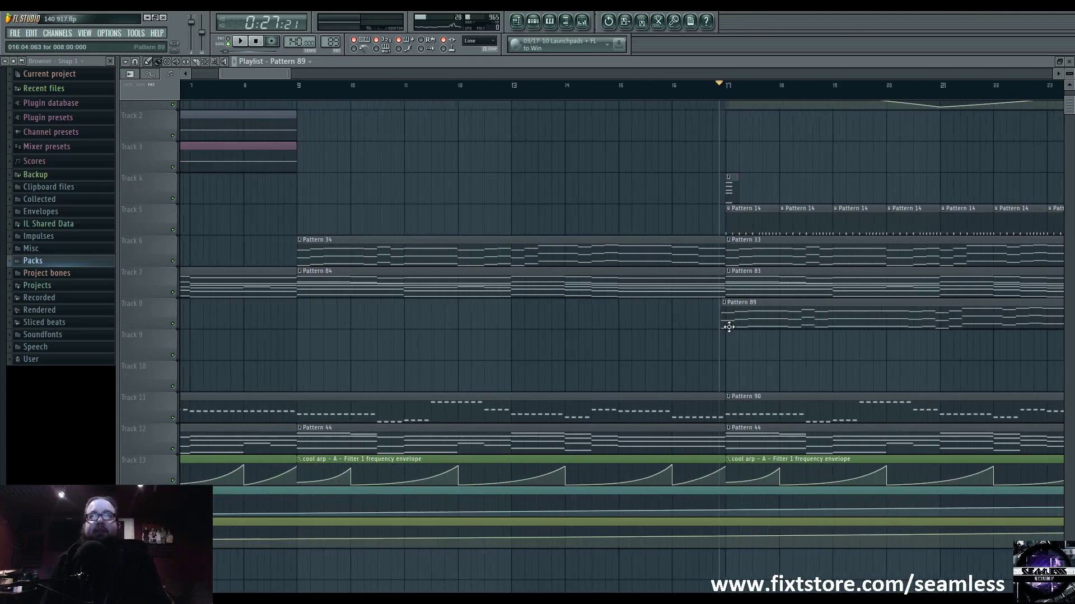
scroll(551, 335, "up", 1)
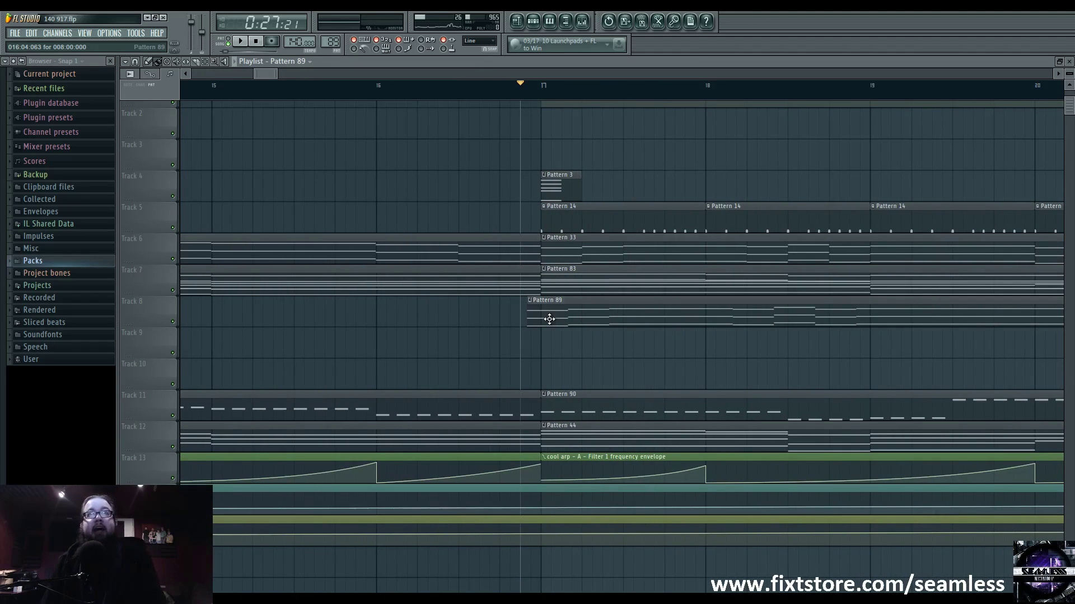
double_click(548, 317)
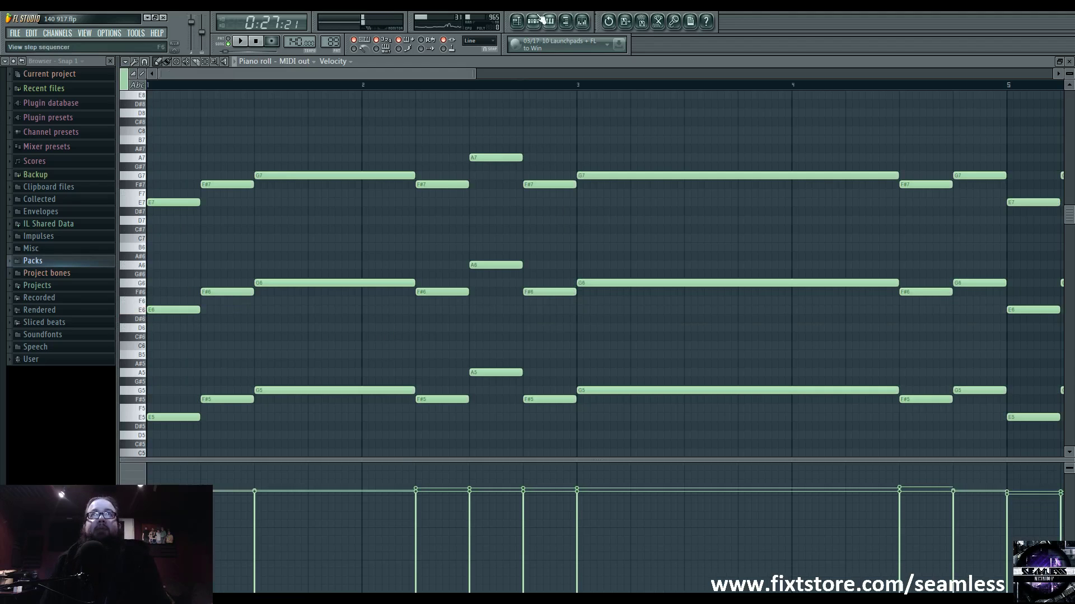
left_click(516, 20)
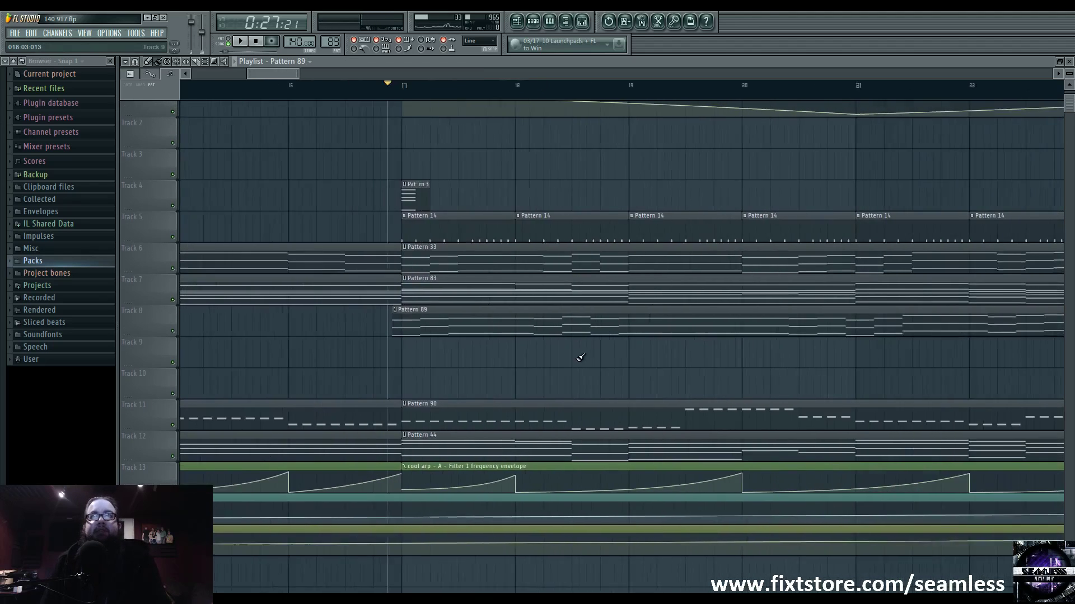
Bring up Pattern 89's channel list over the playlist and briefly play the song from bar 9
scroll(506, 348, "down", 5)
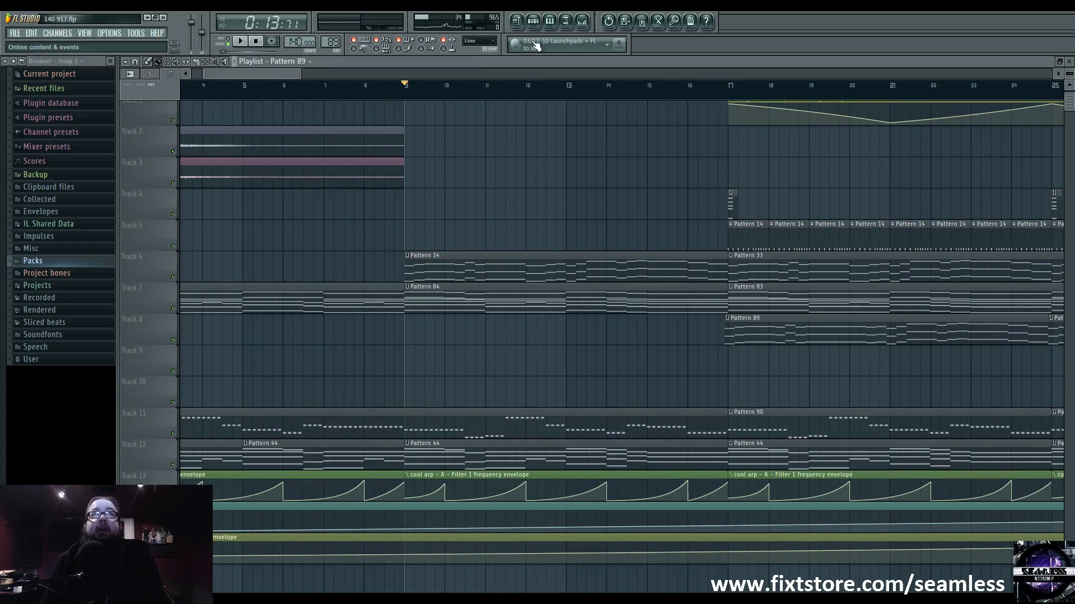
left_click(533, 21)
key("space")
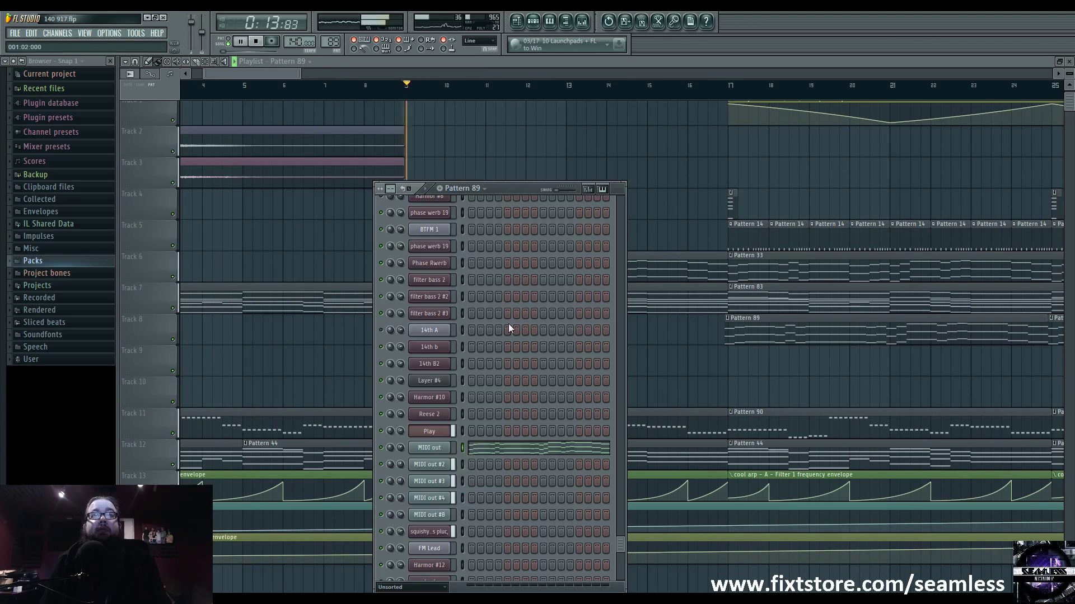
key("space")
Open the Play channel's 11V KS Master instrument in its player view and audition a note on the channel's test keyboard
left_click(429, 431)
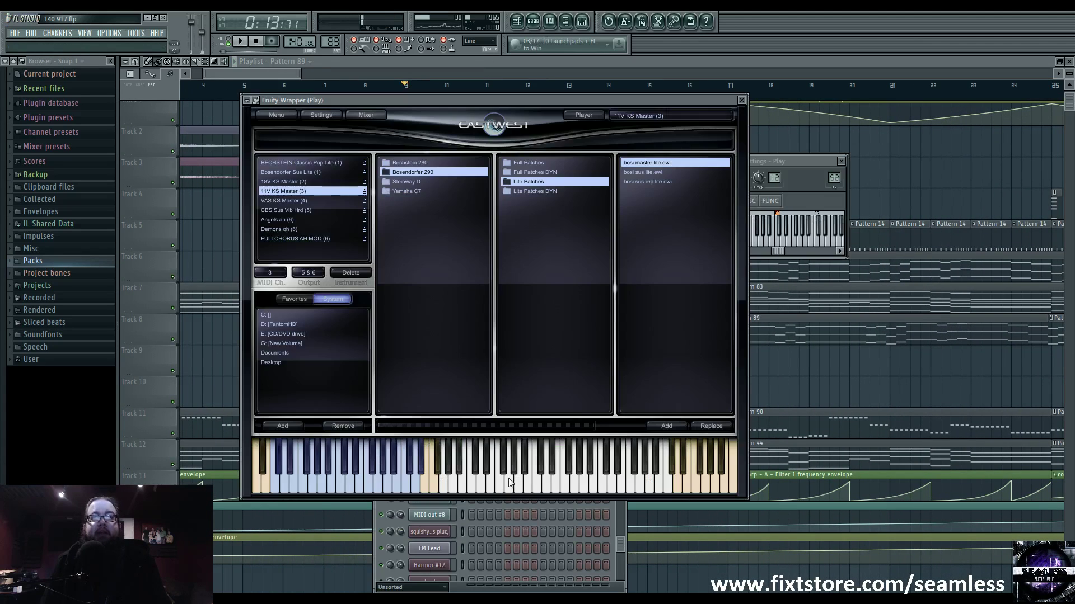
left_click(277, 114)
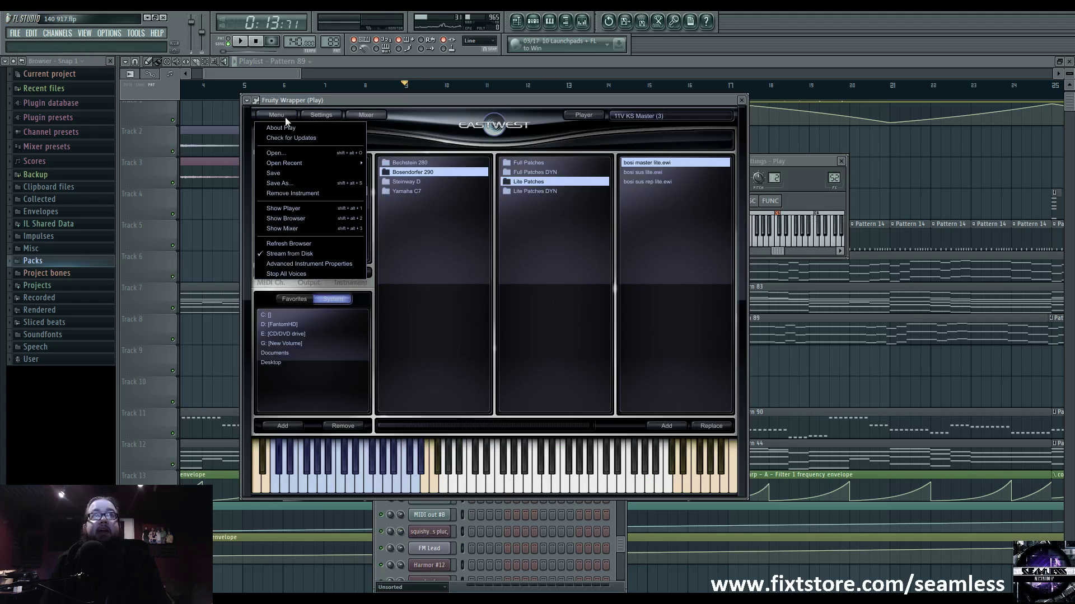
left_click(284, 116)
left_click(581, 114)
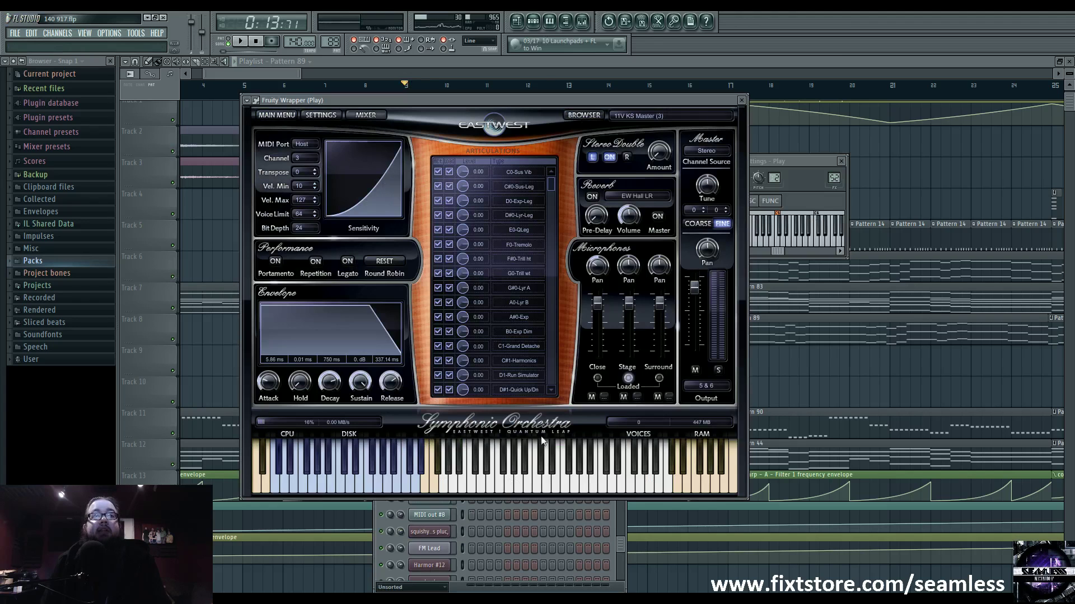
left_click(786, 242)
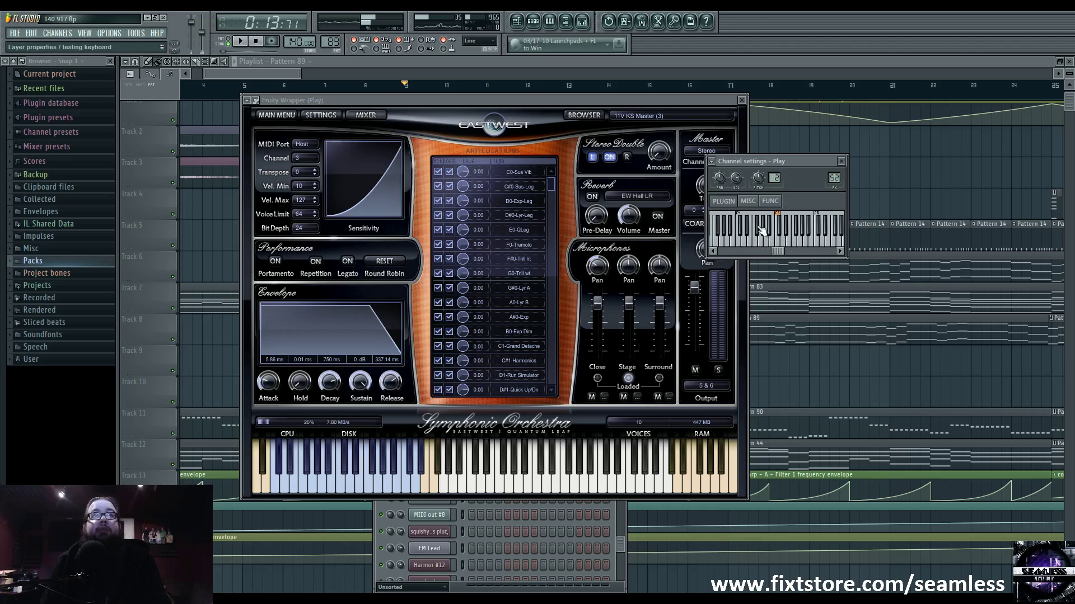
Return to Play's instrument browser and compare the output settings of Bosendorfer Sus Lite and BECHSTEIN Classic Pop Lite
left_click(598, 115)
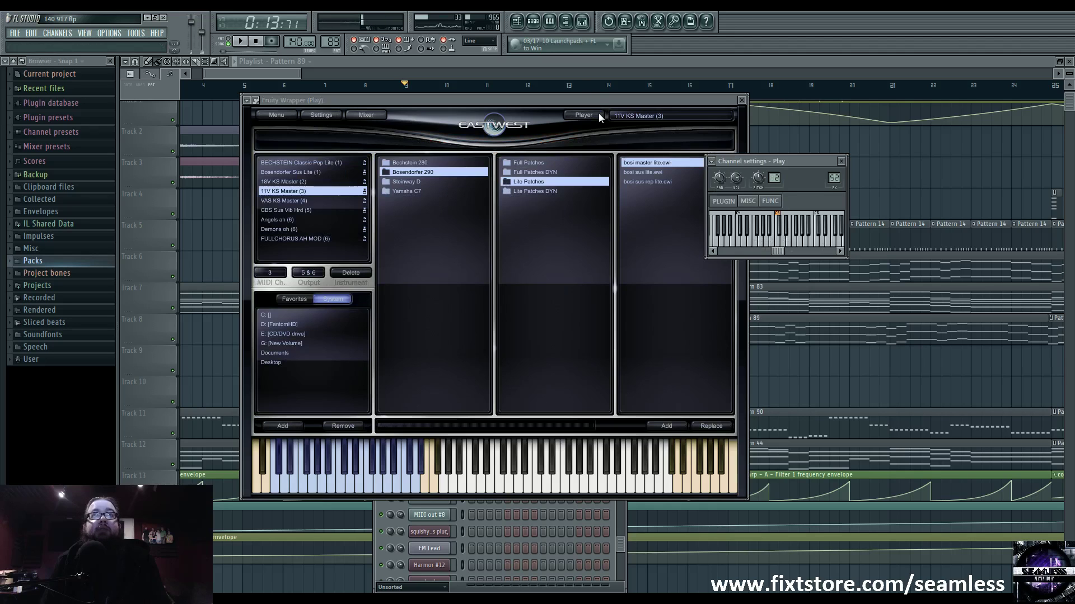
left_click(301, 173)
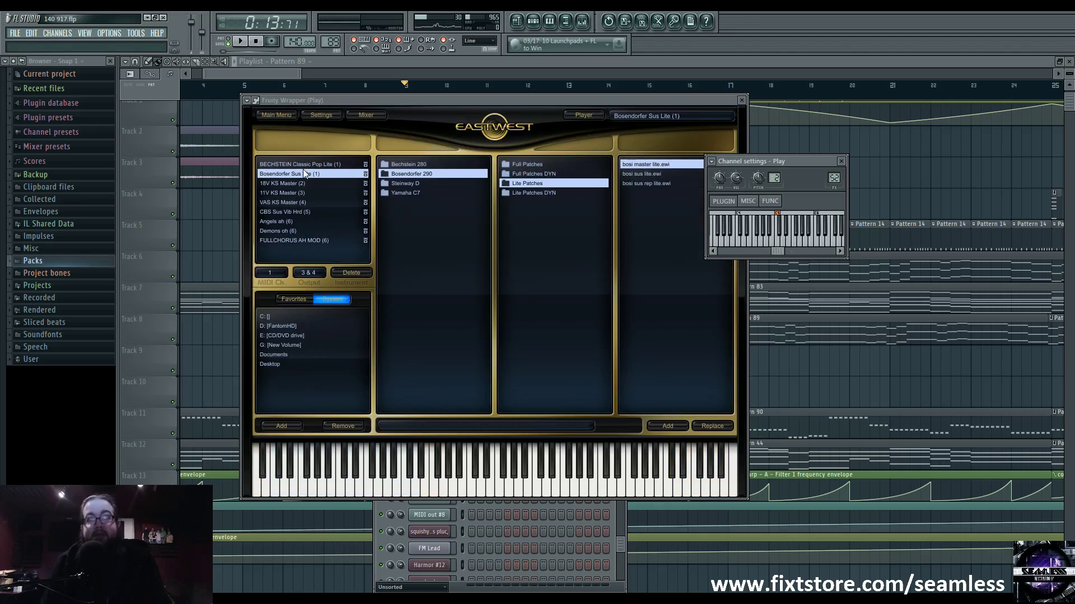
left_click(307, 164)
left_click(307, 173)
left_click(308, 164)
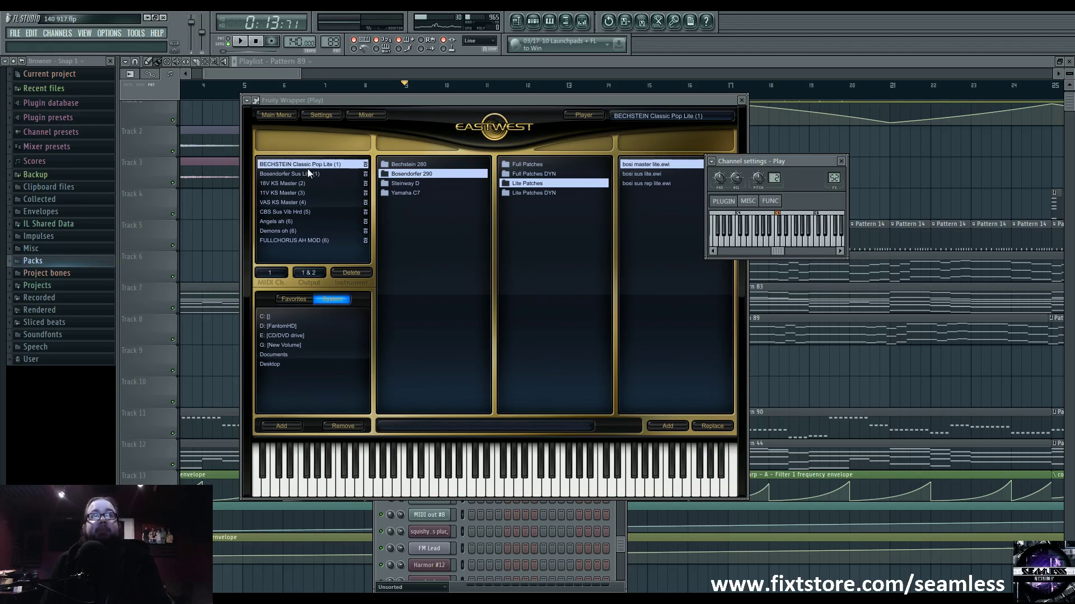
left_click(310, 174)
left_click(310, 165)
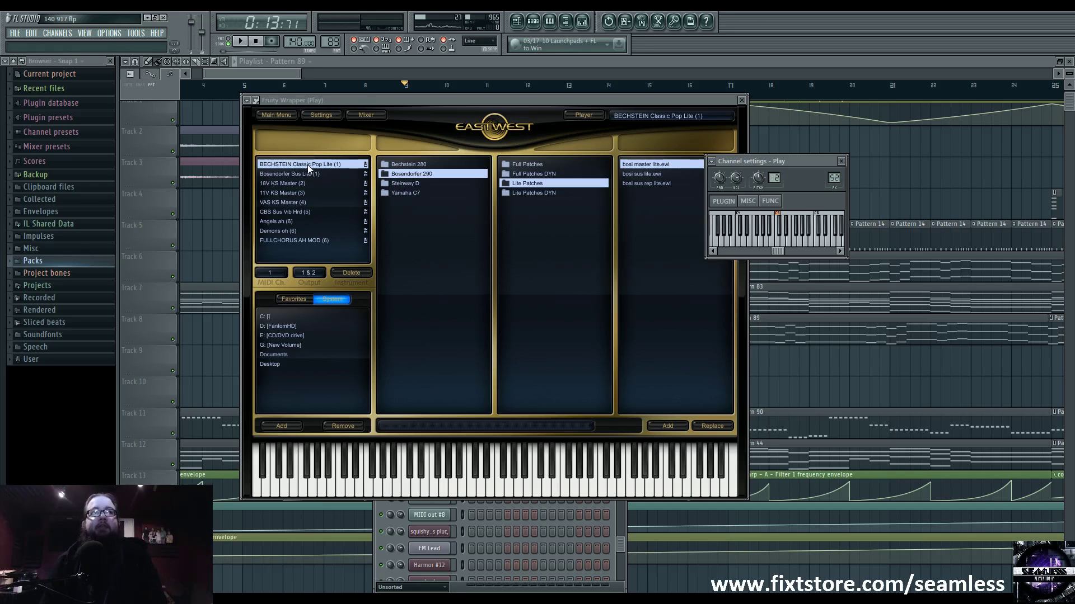
Return to the playlist, play the song briefly from bar 9 and stop playback
right_click(191, 359)
key("space")
scroll(343, 309, "down", 5)
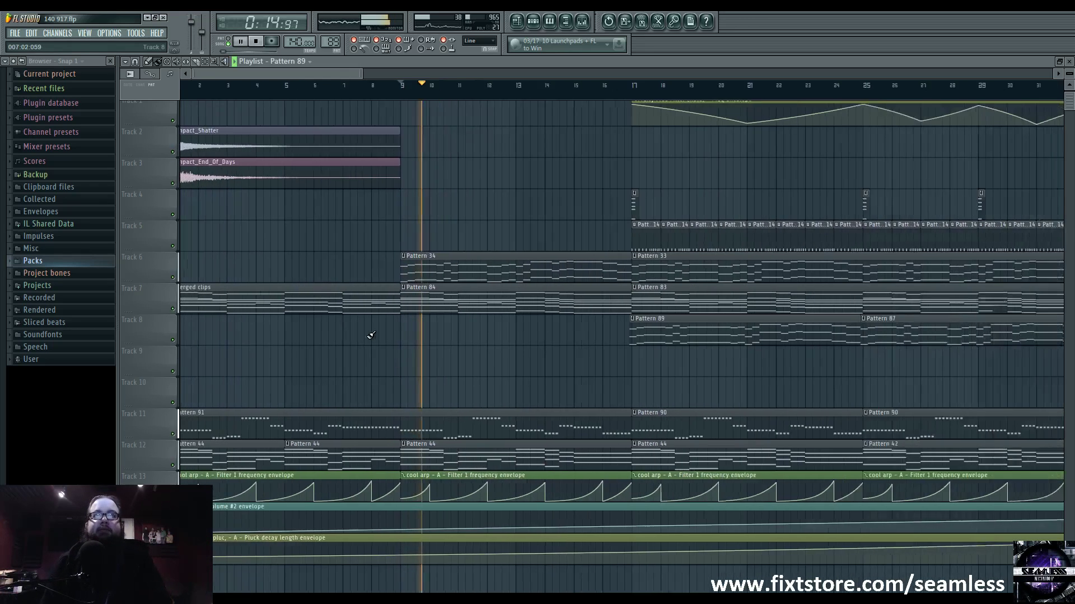
scroll(505, 350, "up", 1)
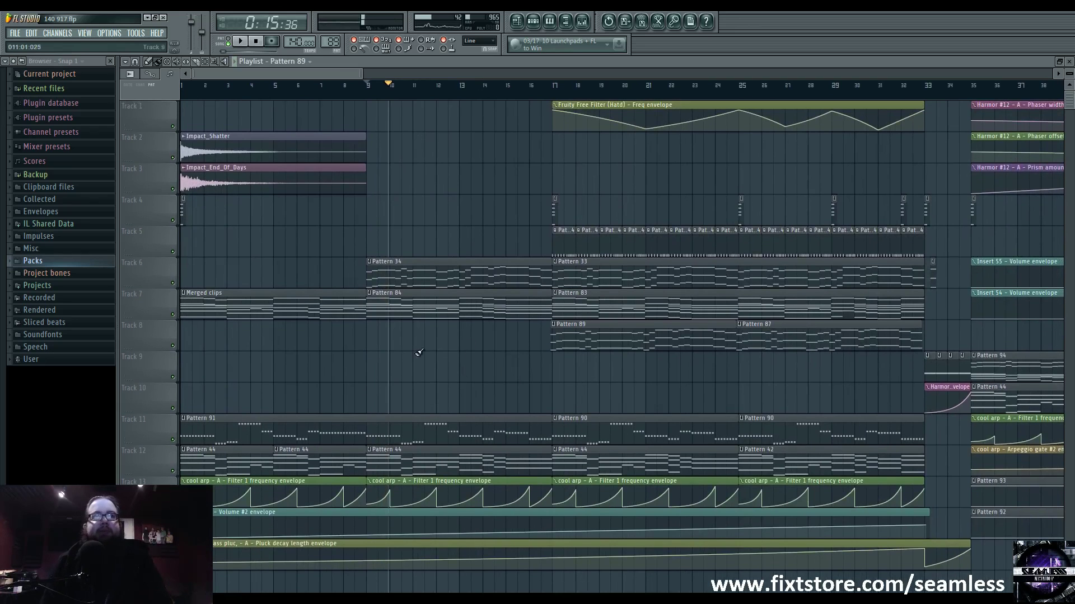
key("space")
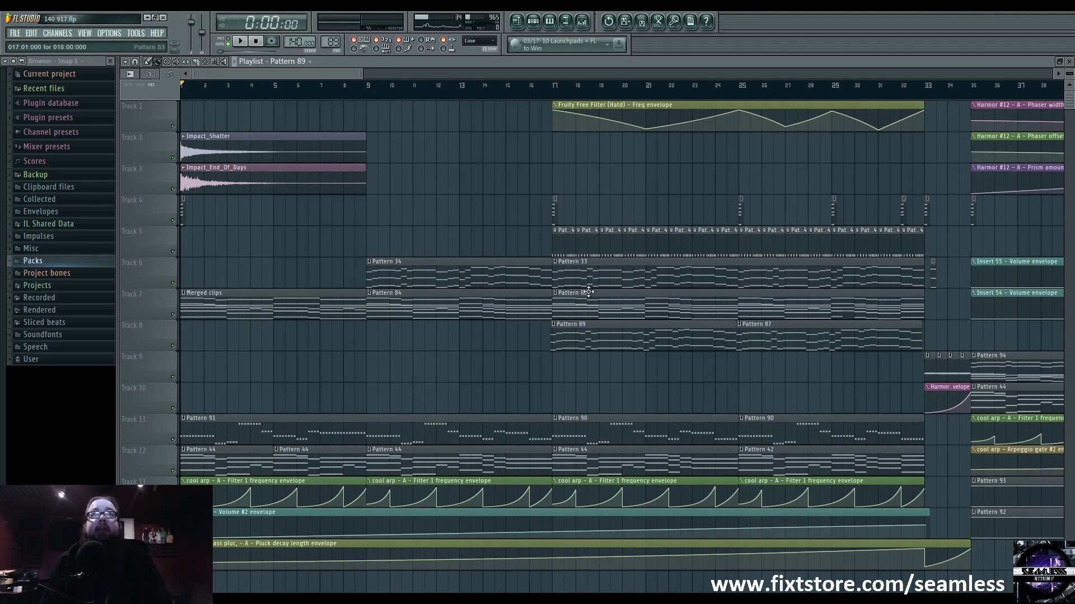
Bring up the mixer over the playlist and play the song from bar 17 to watch the levels of inserts 50 to 54
left_click(581, 22)
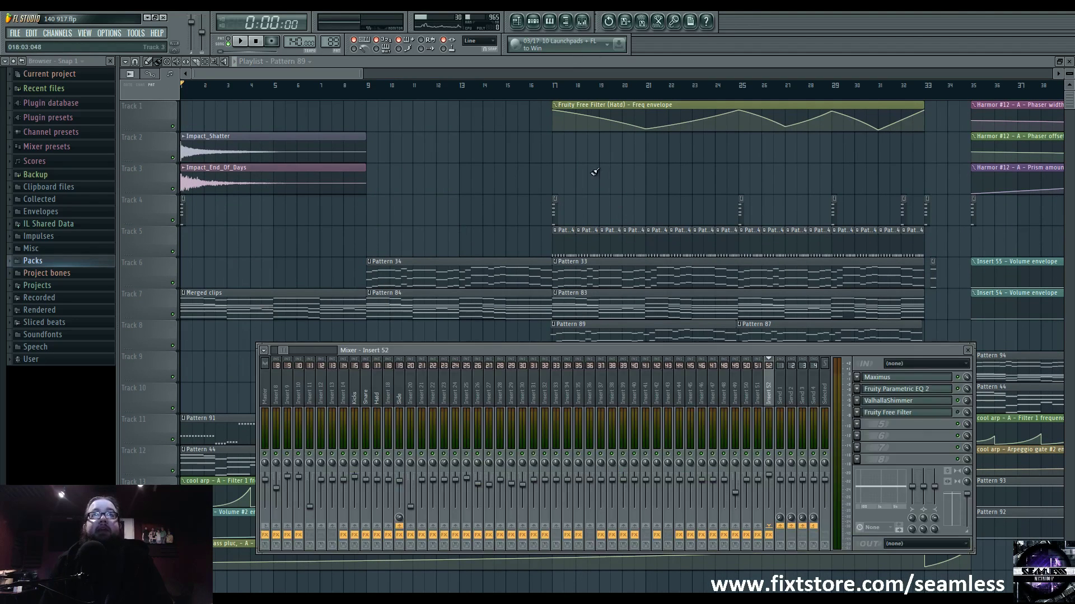
left_click(553, 86)
left_click(582, 21)
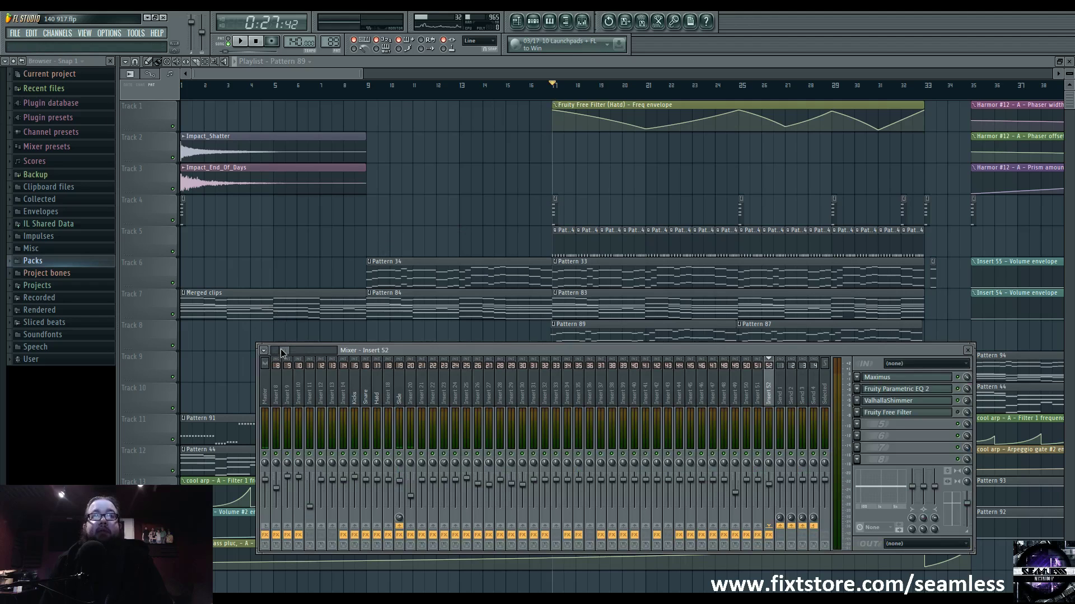
left_click_drag(282, 351, 310, 352)
key("space")
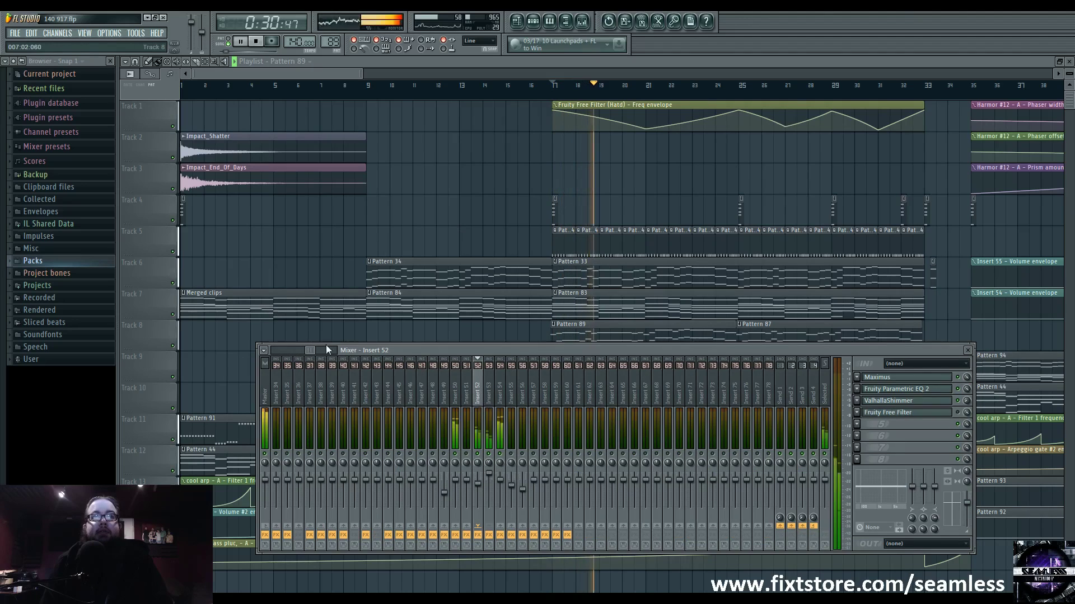
key("space")
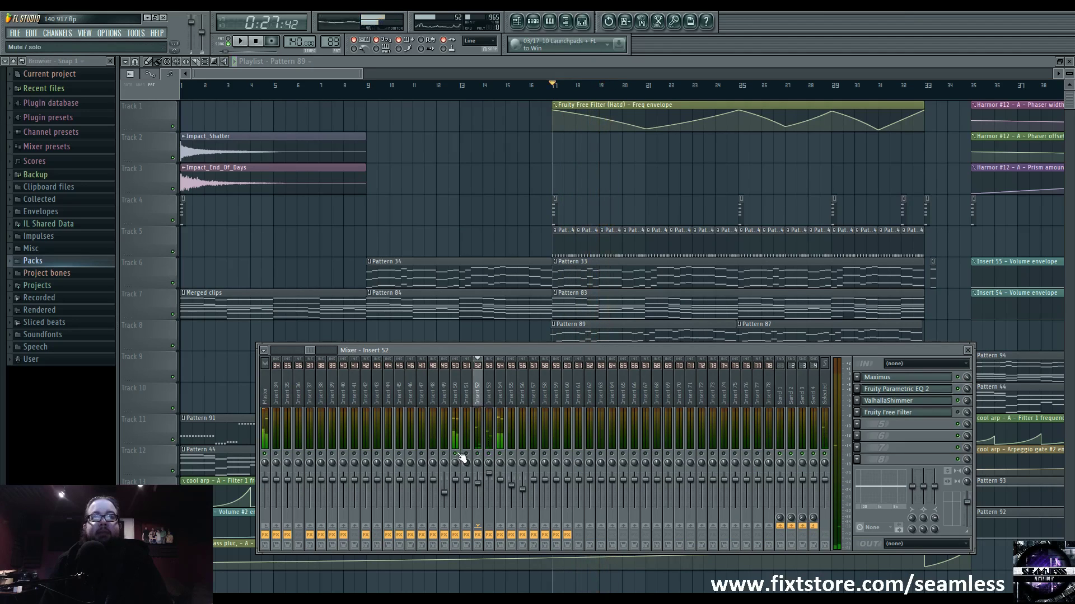
Replay the song from bar 17, checking the active levels across both the lower and higher mixer inserts
key("space")
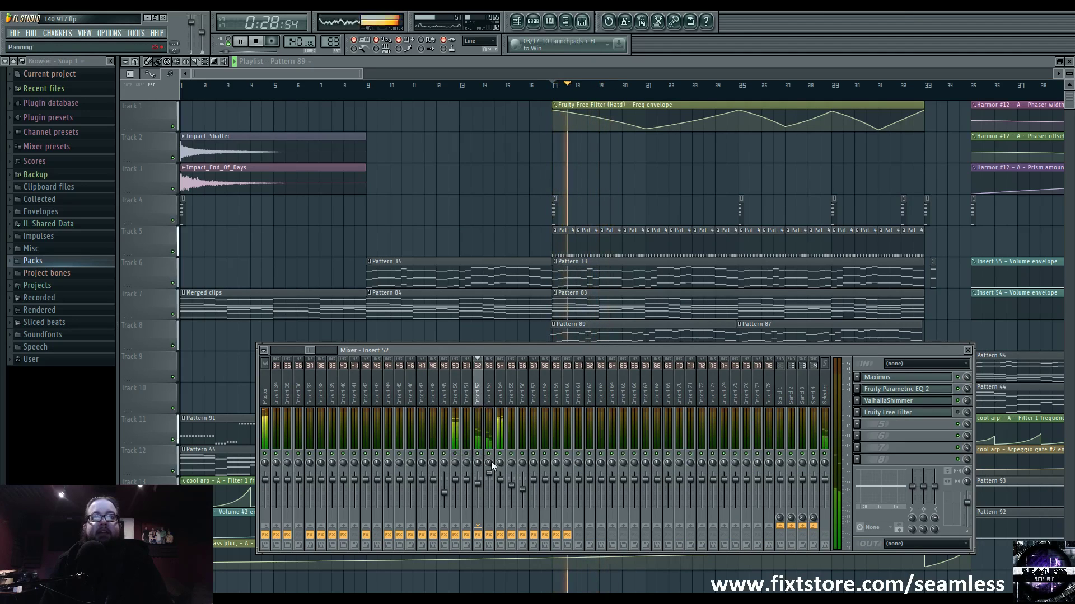
left_click_drag(311, 351, 273, 351)
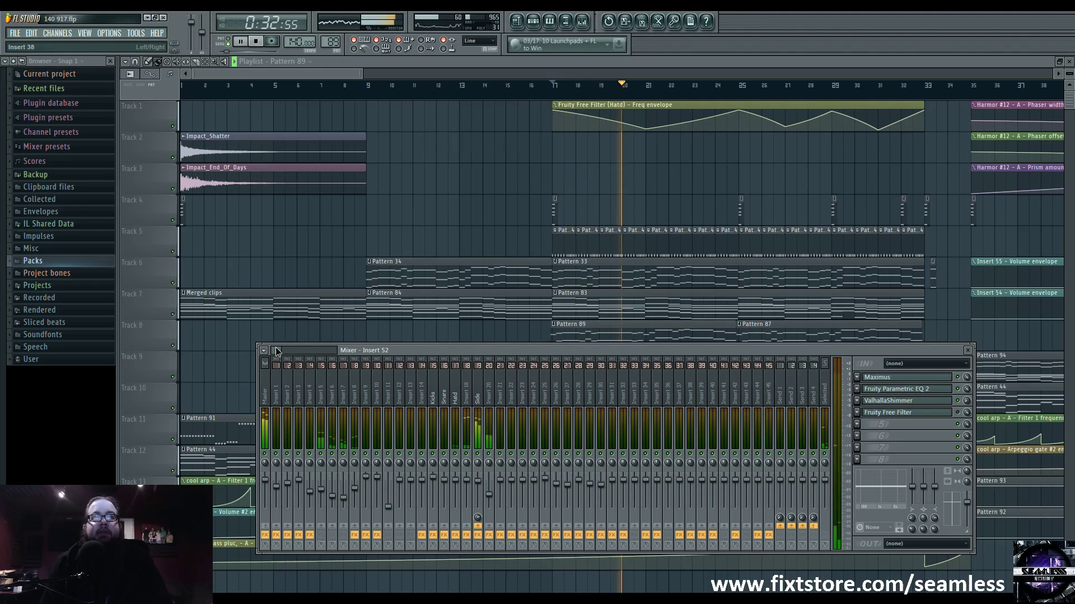
left_click_drag(276, 351, 308, 354)
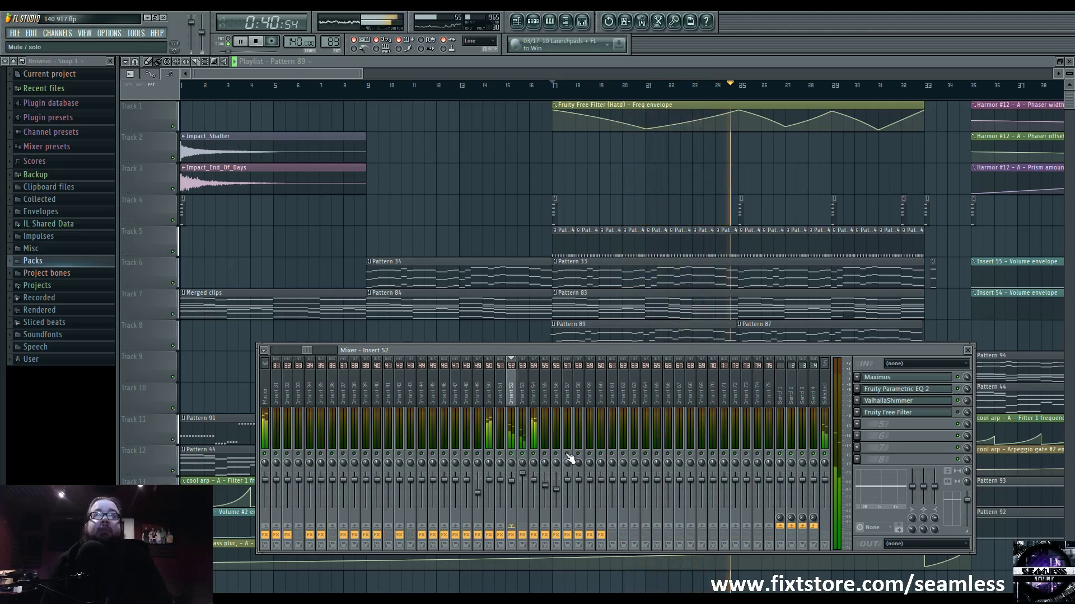
key("space")
Compare the effects and routing of Insert 53 and Insert 52, and play the song briefly from bar 17
mouse_move(510, 393)
left_mouse_down()
mouse_move(539, 397)
mouse_move(514, 397)
mouse_move(530, 403)
mouse_move(520, 406)
left_mouse_up()
left_click(520, 404)
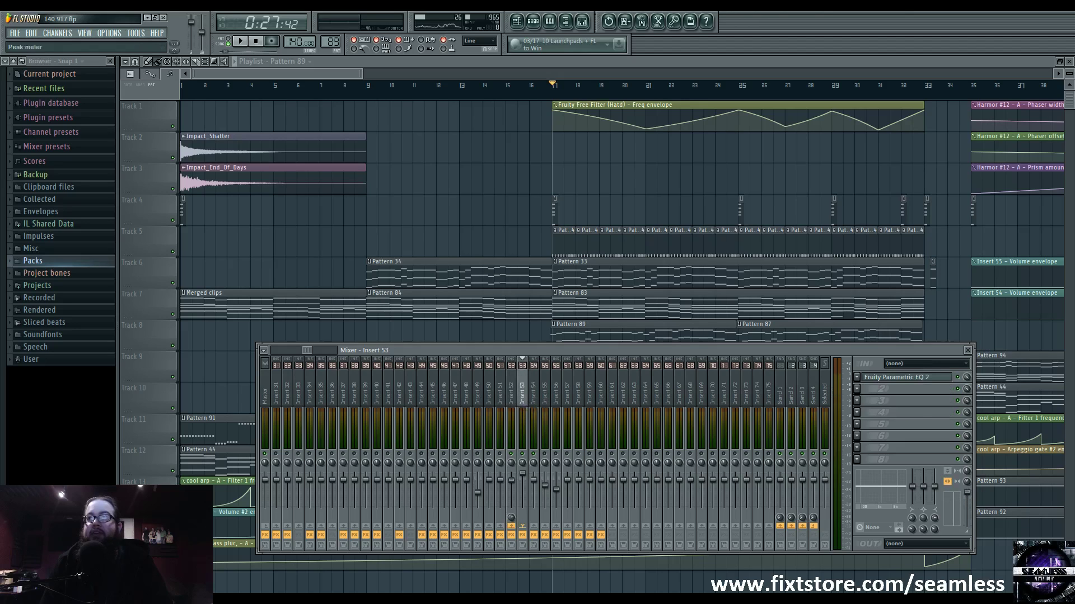
left_click(884, 378)
left_click(884, 379)
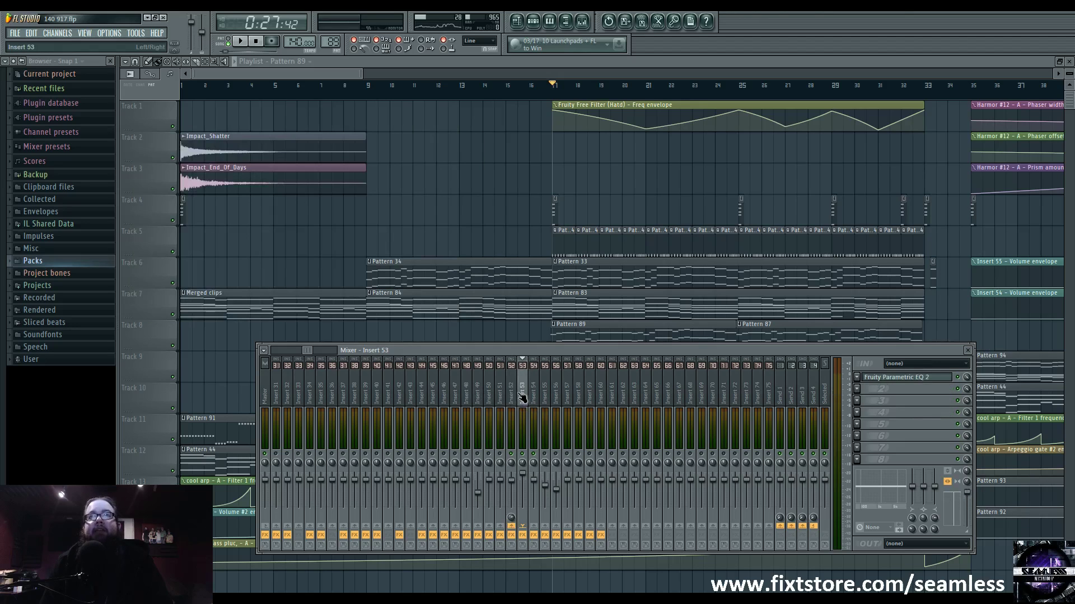
left_click_drag(522, 398, 520, 398)
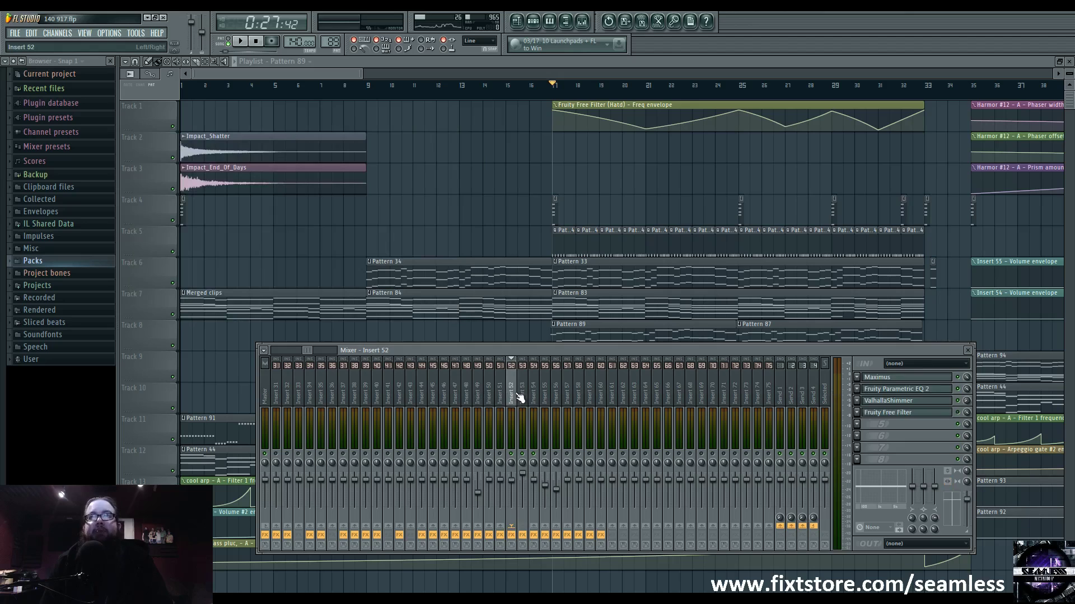
key("space")
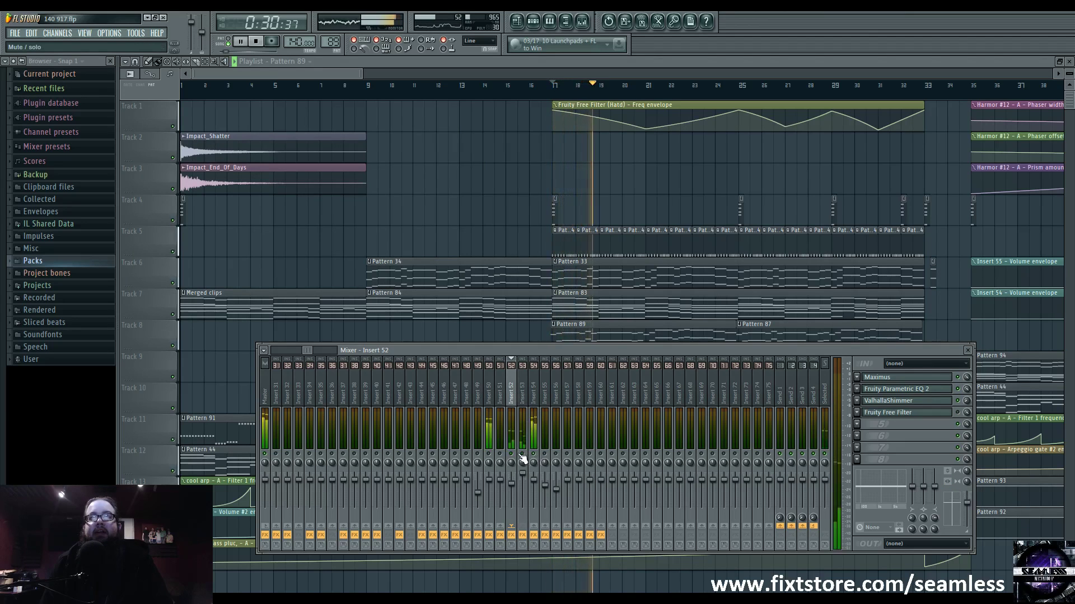
key("space")
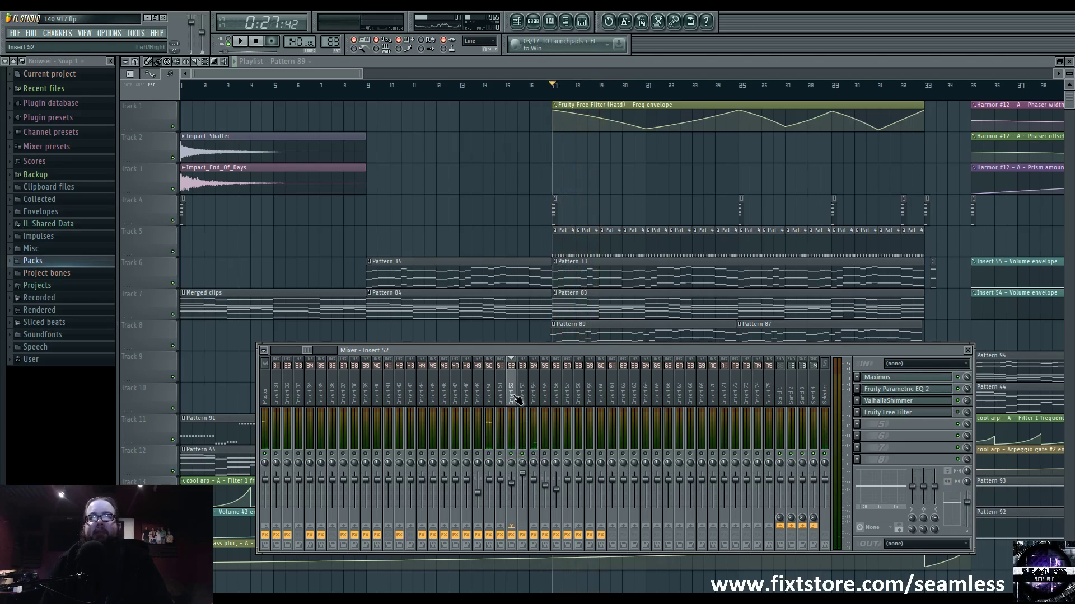
Examine Insert 53's Fruity Parametric EQ 2 curve and recheck its routing against Insert 52
left_click(523, 397)
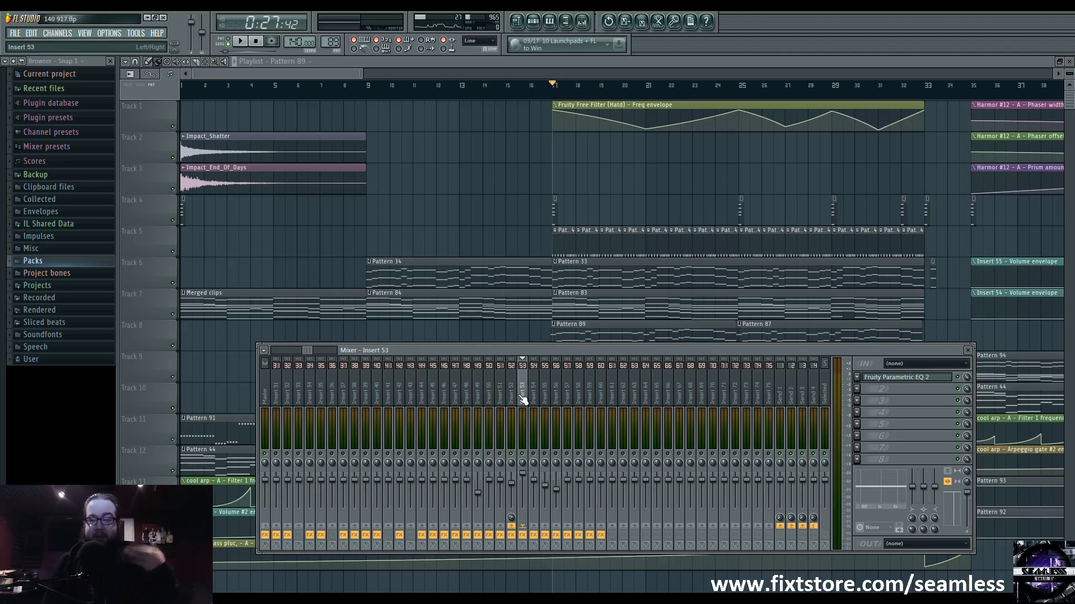
left_click(907, 377)
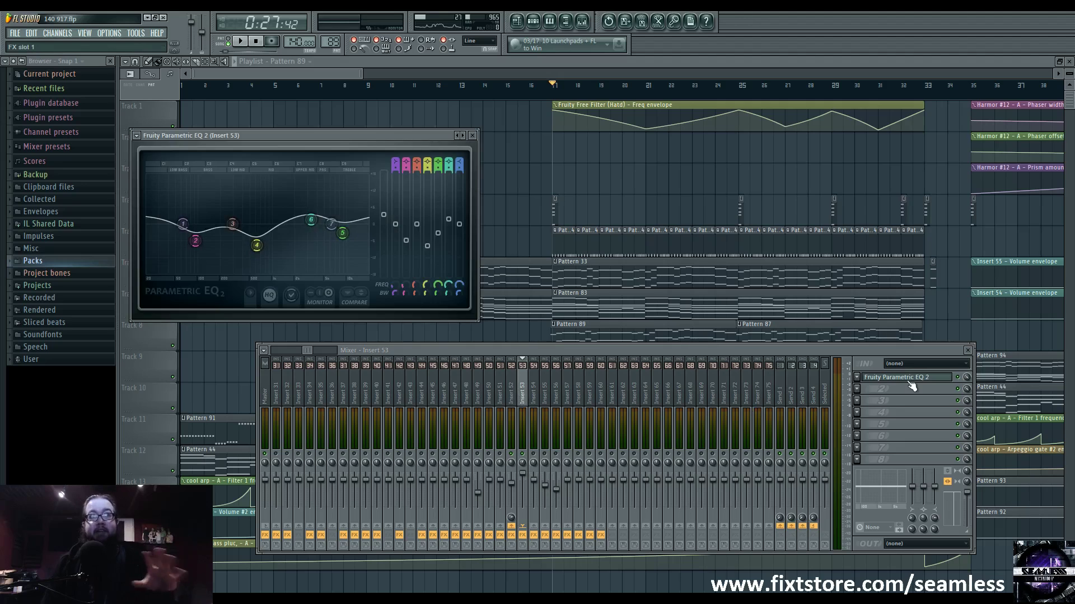
left_click(513, 398)
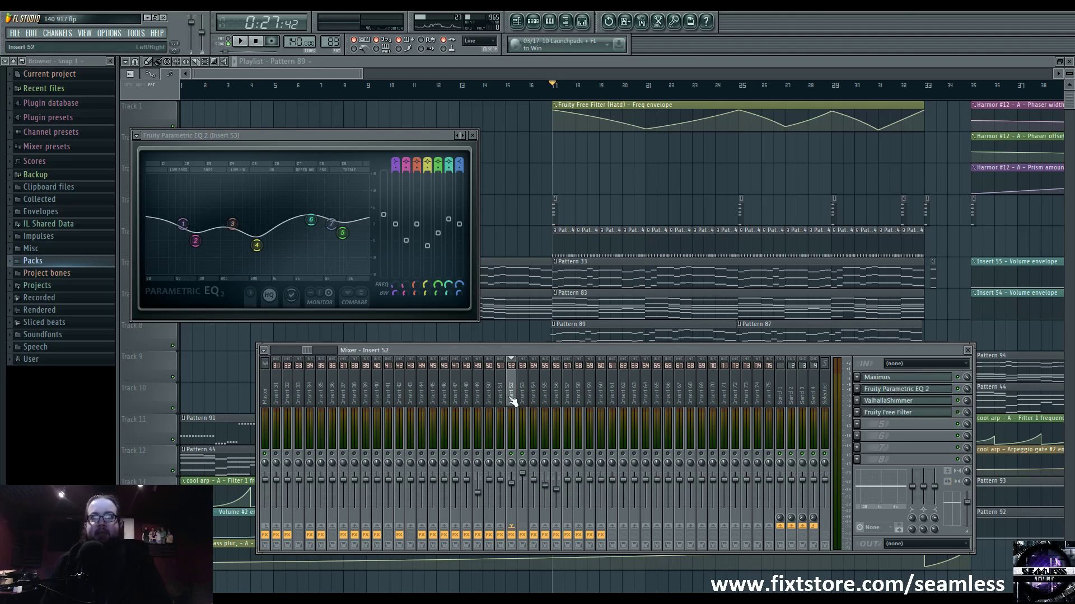
left_click(522, 403)
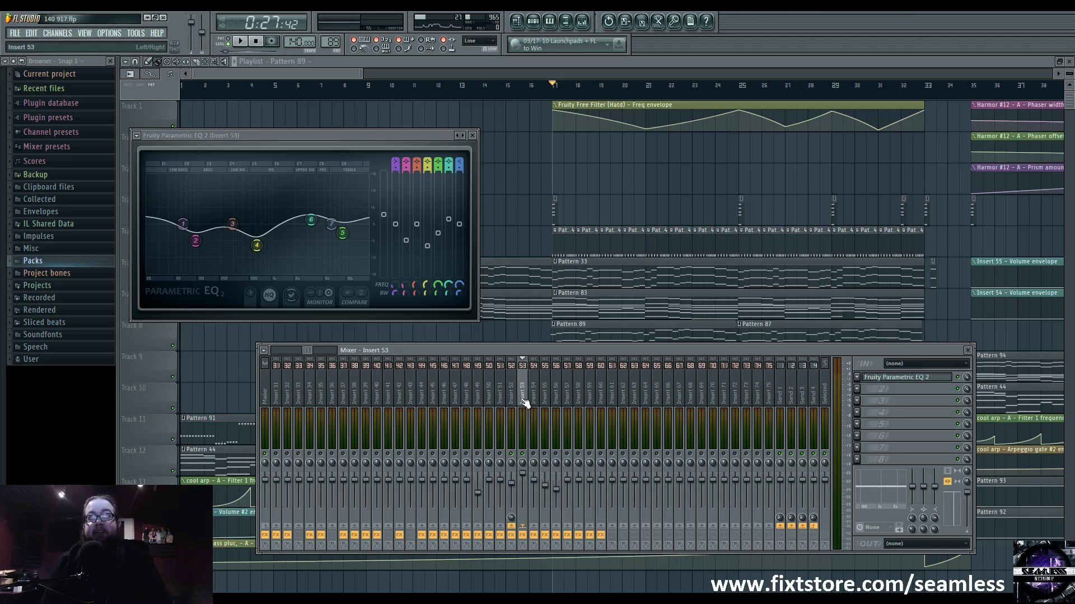
Inspect Maximus and Fruity Parametric EQ 2 on Insert 52 and toggle its Fruity Free Filter slot
left_click(511, 391)
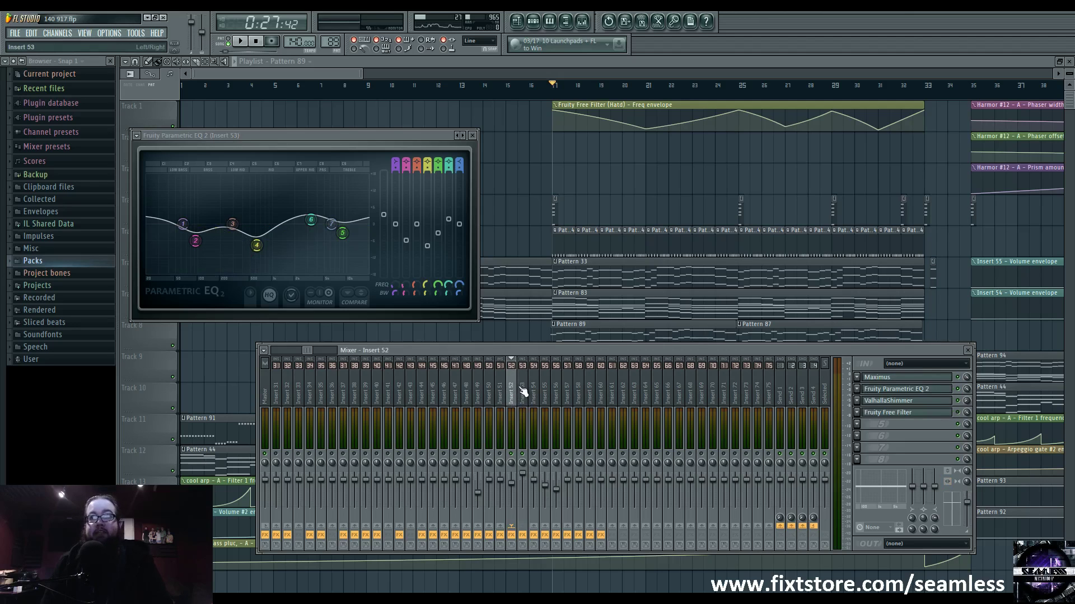
left_click(896, 379)
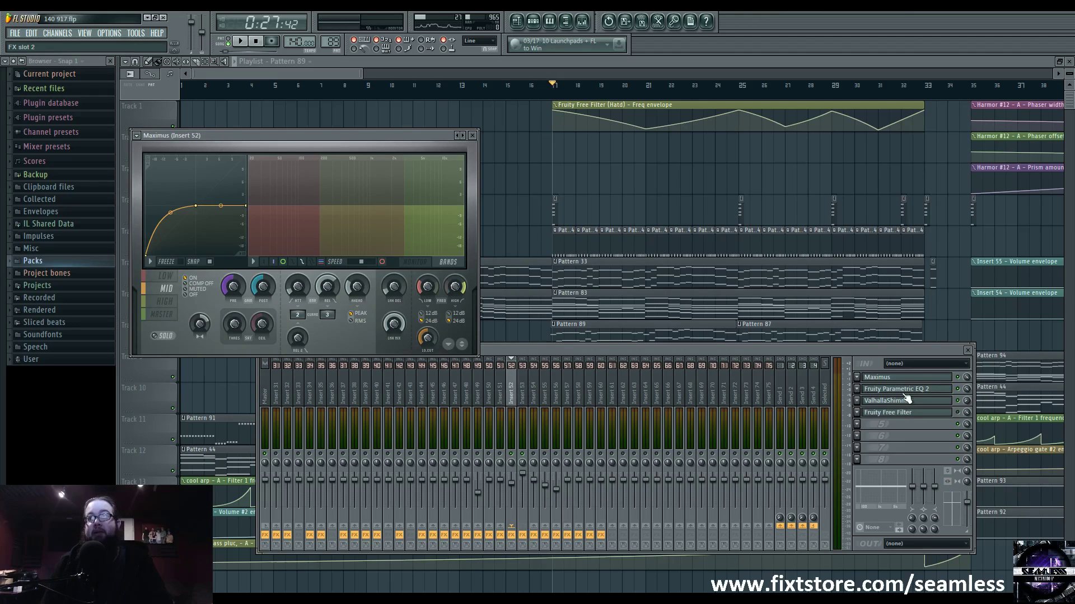
left_click(905, 390)
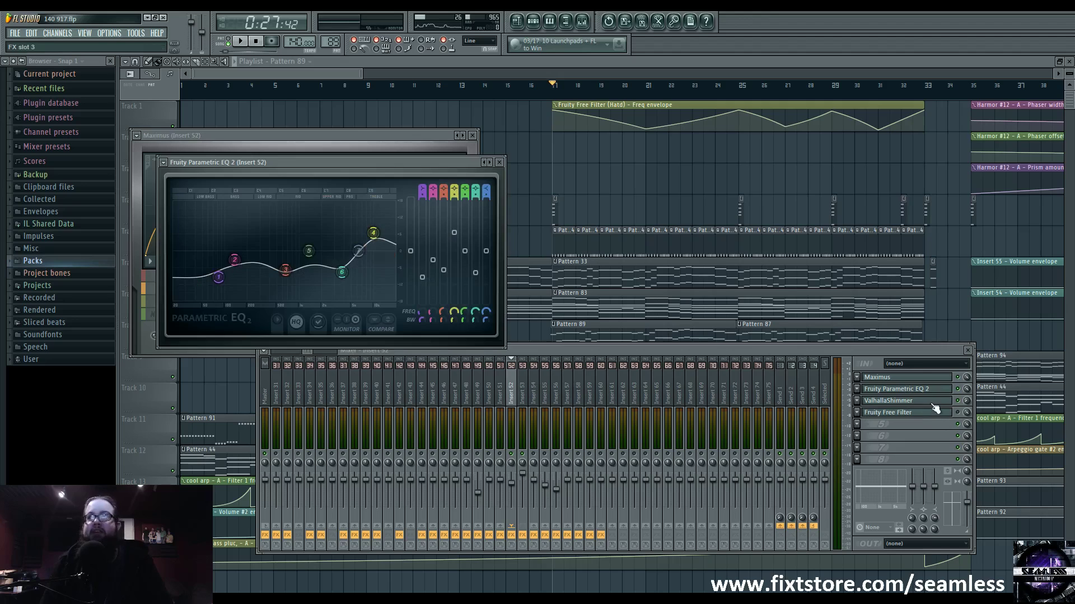
left_click(960, 415)
Play the song from bar 17 with Insert 54 selected, and inspect its Fruity Parametric EQ 2 and Maximus
left_click(524, 399)
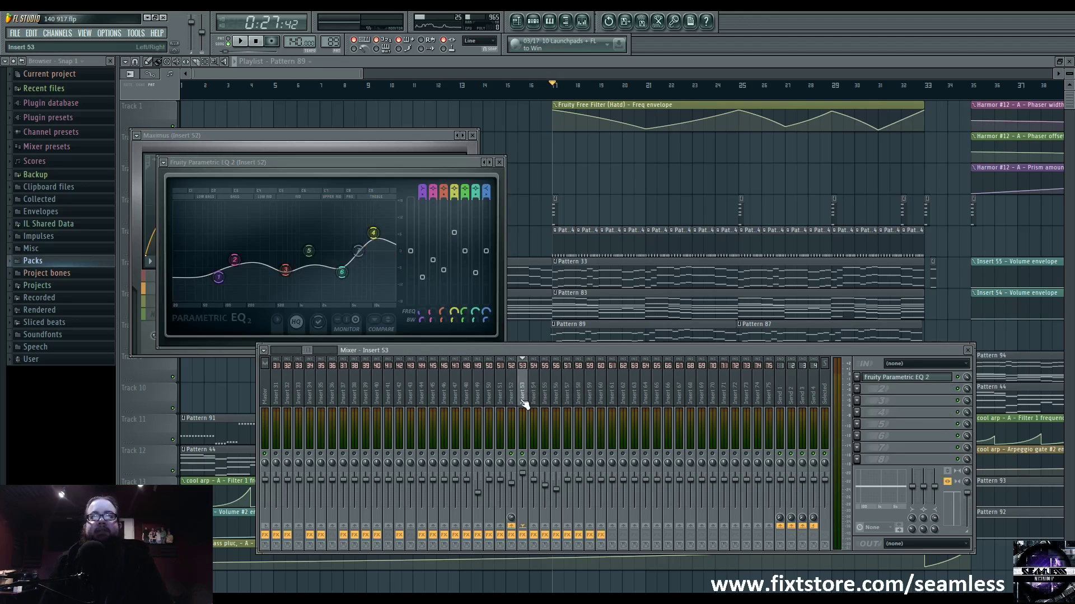
left_click(535, 400)
key("space")
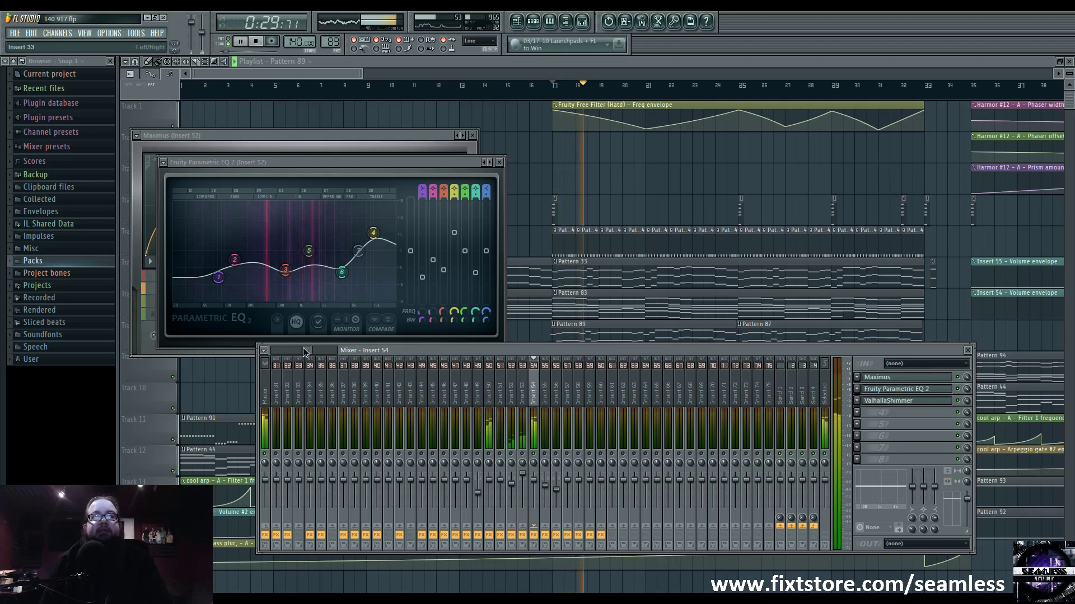
mouse_move(308, 351)
left_mouse_down()
mouse_move(266, 352)
mouse_move(318, 353)
mouse_move(305, 355)
left_mouse_up()
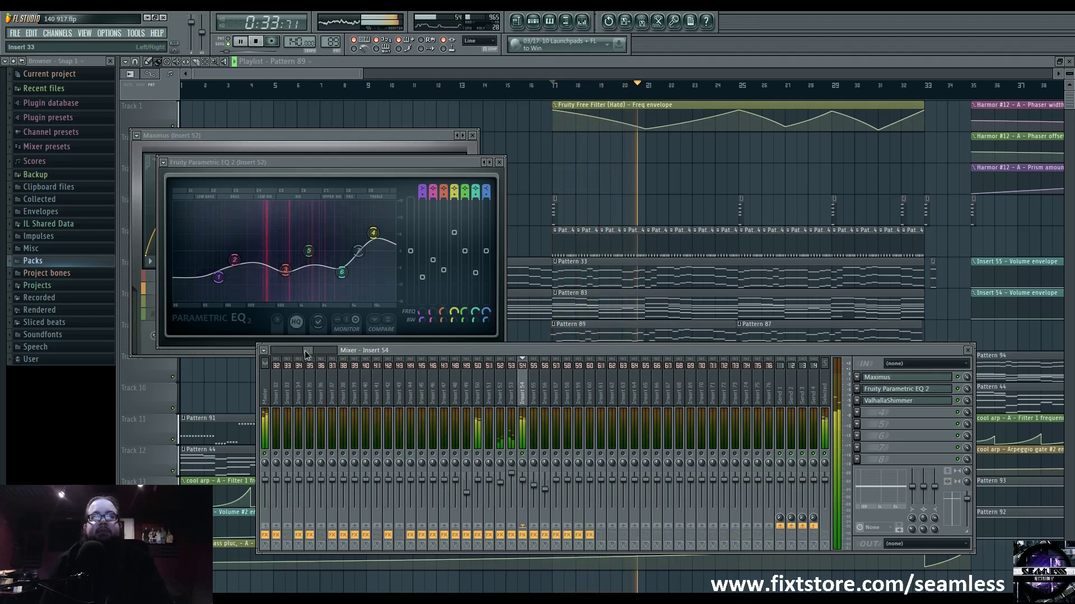
left_click(900, 392)
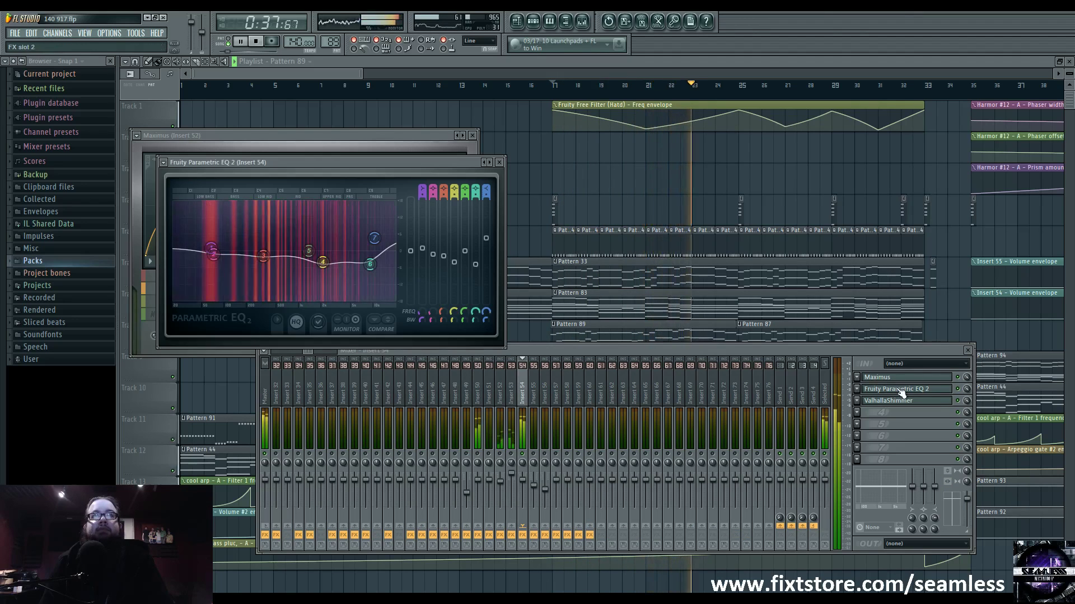
key("space")
left_click(902, 378)
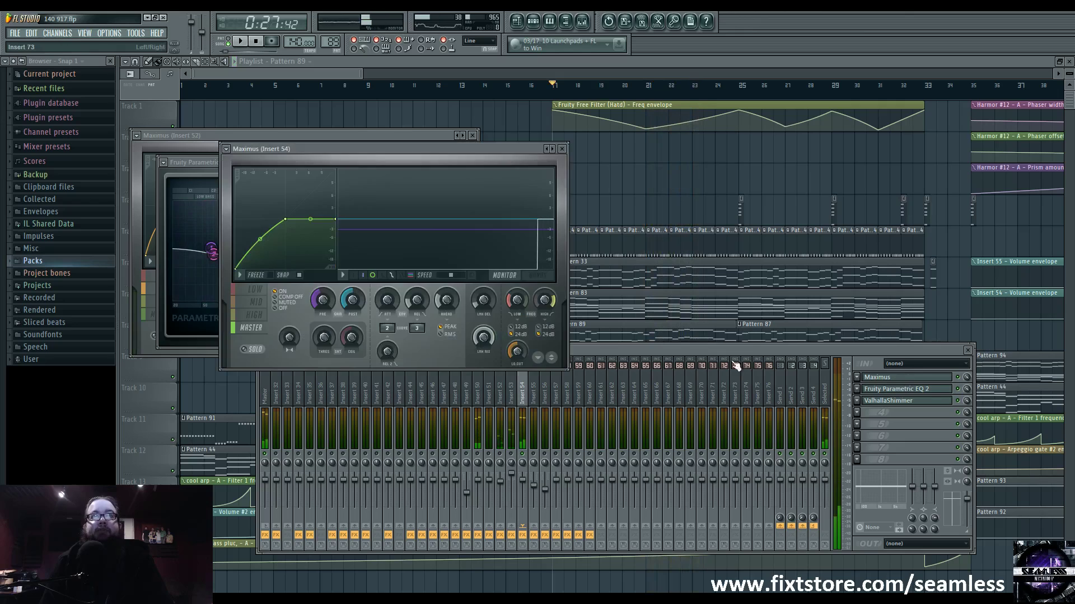
Inspect Insert 54's Maximus high band, its Fruity Parametric EQ 2 curve and its ValhallaShimmer settings
left_click(257, 315)
left_click(264, 329)
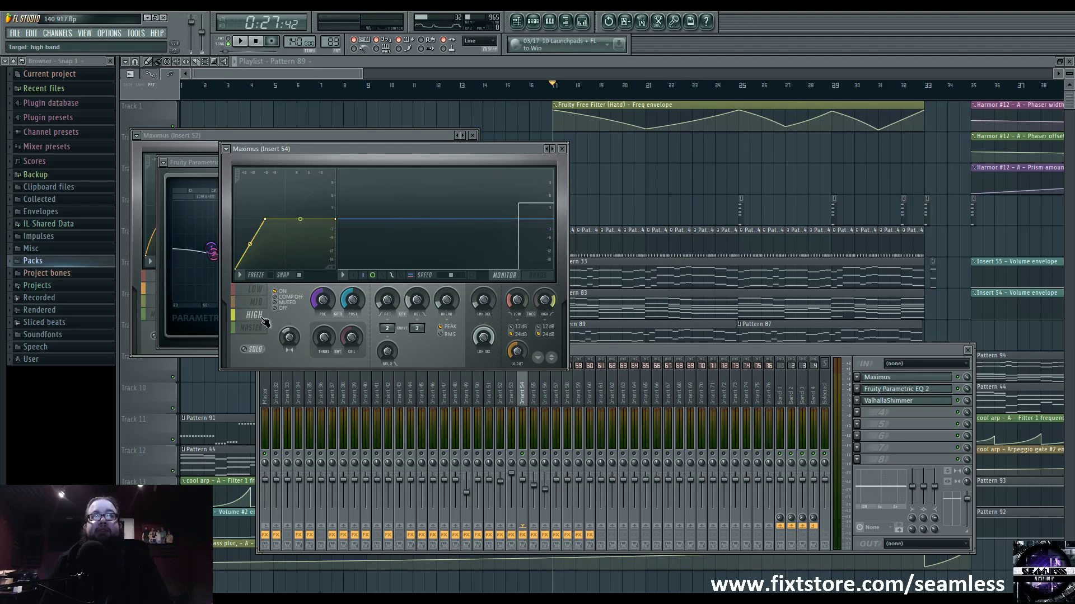
left_click(890, 390)
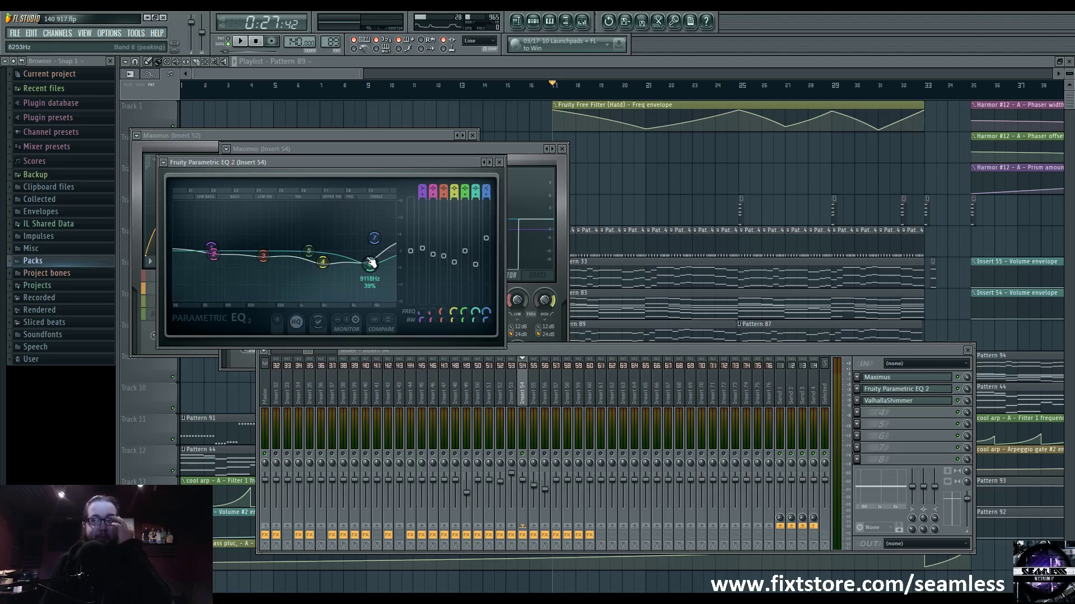
left_click(890, 401)
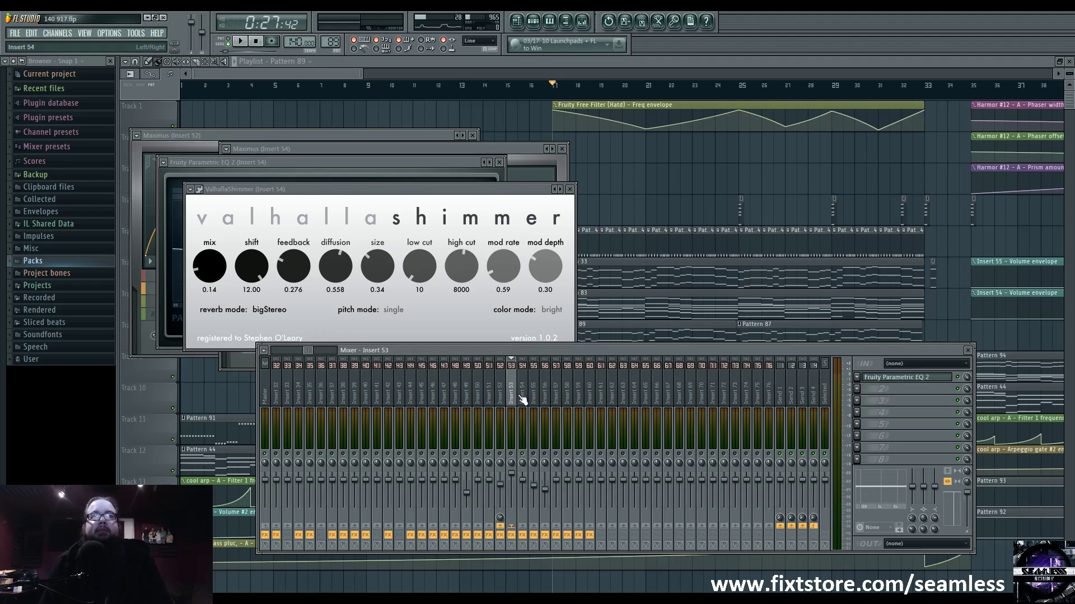
Move the first ValhallaShimmer (Insert 45) Mix level envelope clip in the playlist down to Track 13
key("F12")
scroll(303, 246, "right", 10)
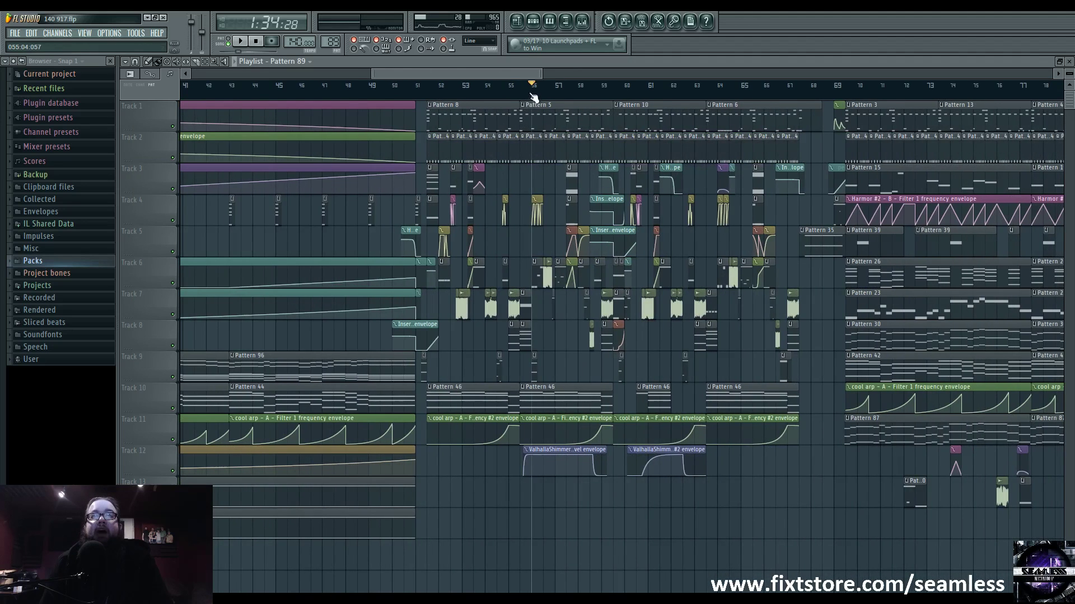
scroll(529, 96, "up", 6)
left_click_drag(544, 469, 544, 501)
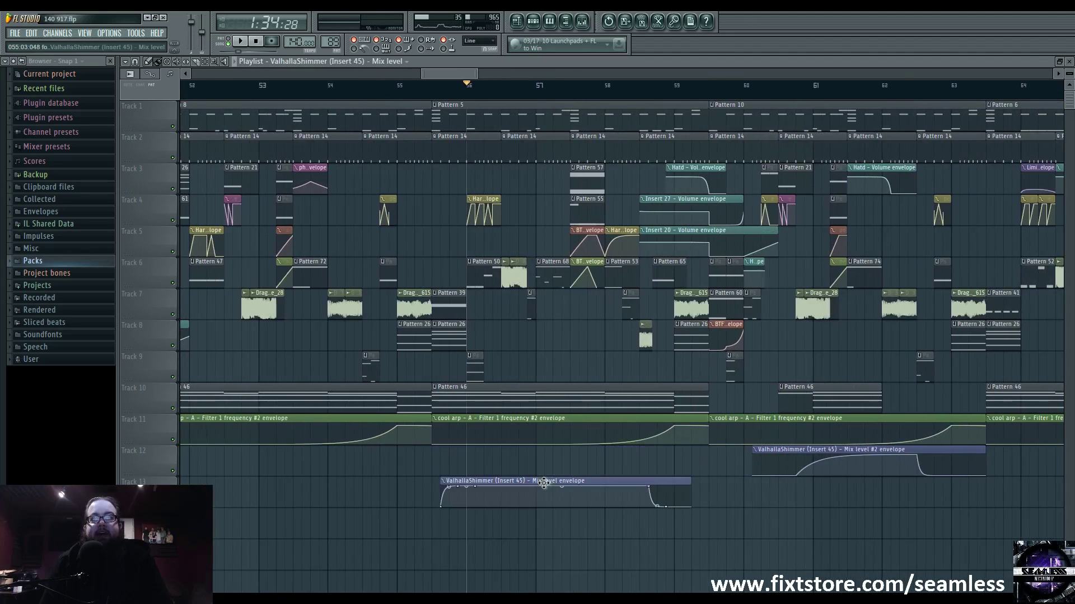
Play the song briefly from the start of the Pattern 5 clip while watching the mixer levels
left_click(438, 93)
key("F9")
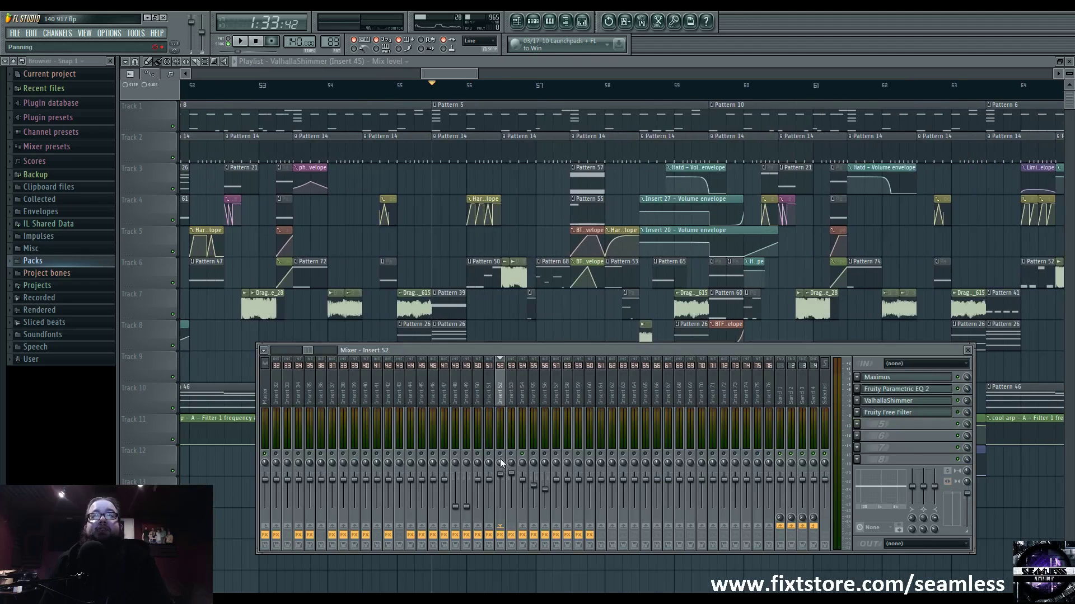
key("space")
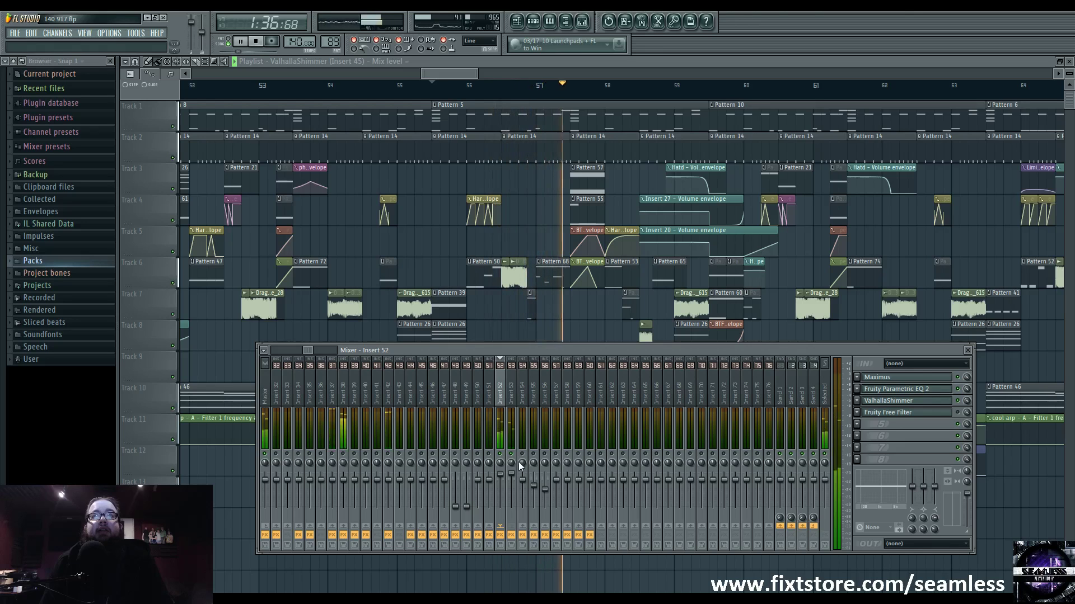
key("space")
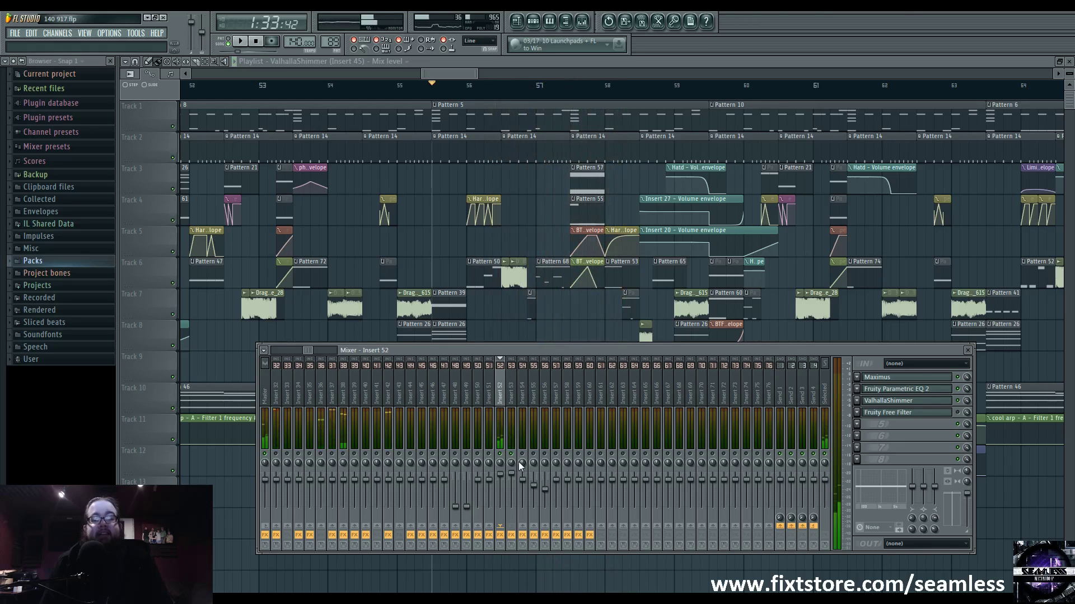
key("F9")
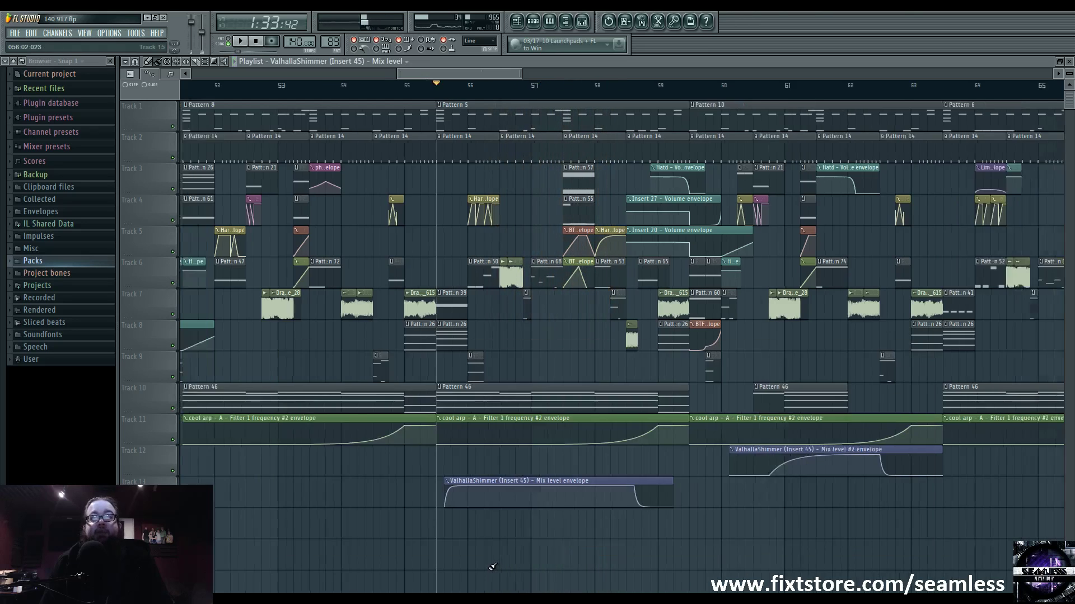
Play the end of the song near the ValhallaShimmer (Insert 48) Mix level envelope on Track 3
scroll(849, 318, "down", 10)
left_click(971, 90)
key("space")
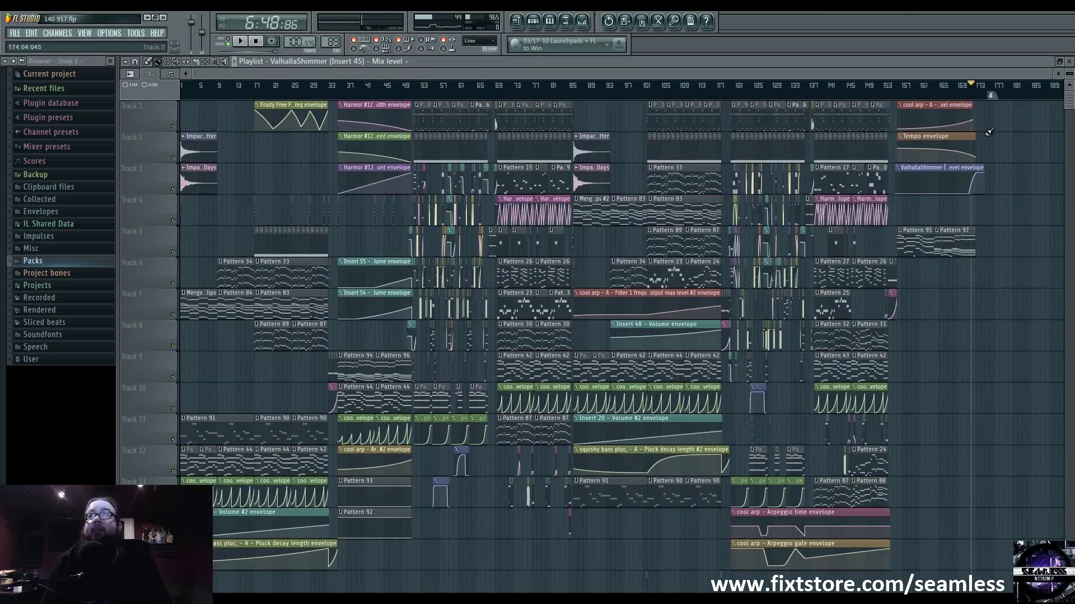
scroll(984, 244, "up", 5)
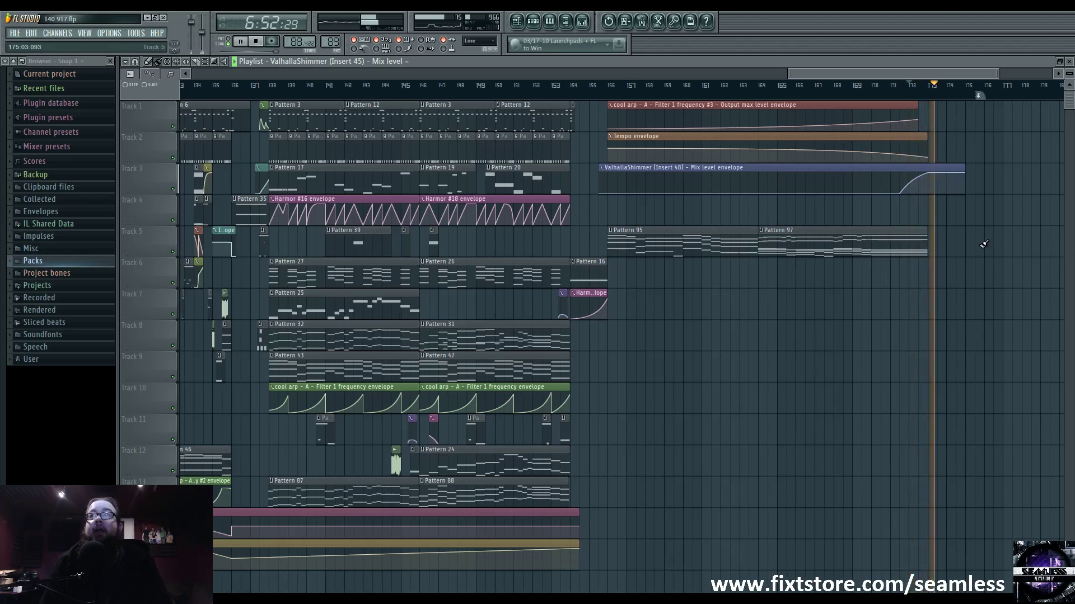
key("space")
View Pattern 91's squishy bass notes in the piano roll and play the song from the beginning, returning to the playlist
scroll(341, 184, "down", 5)
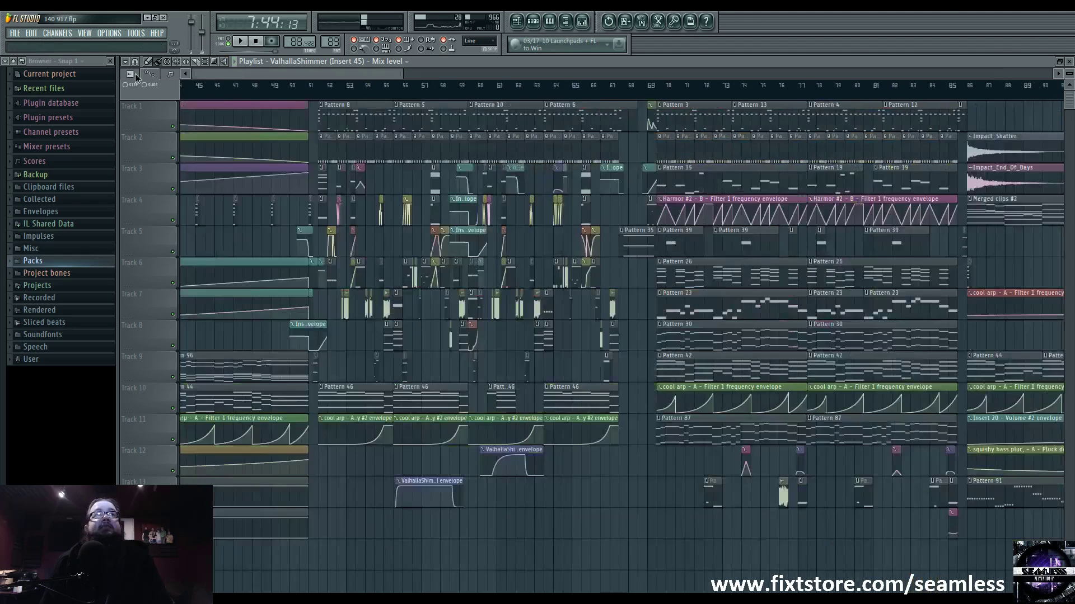
scroll(336, 282, "up", 5)
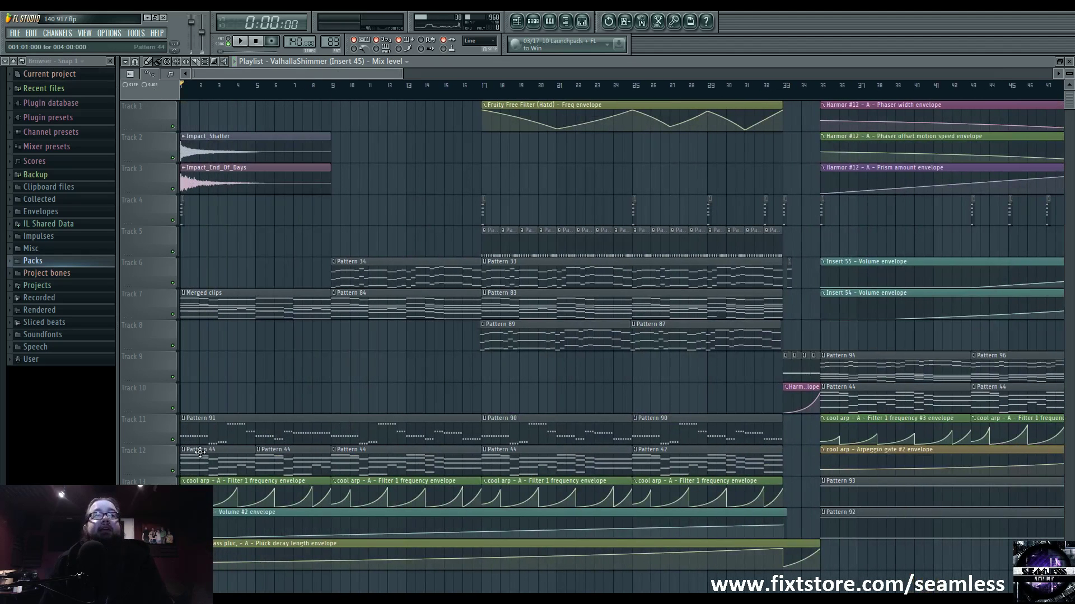
double_click(197, 435)
left_click(241, 41)
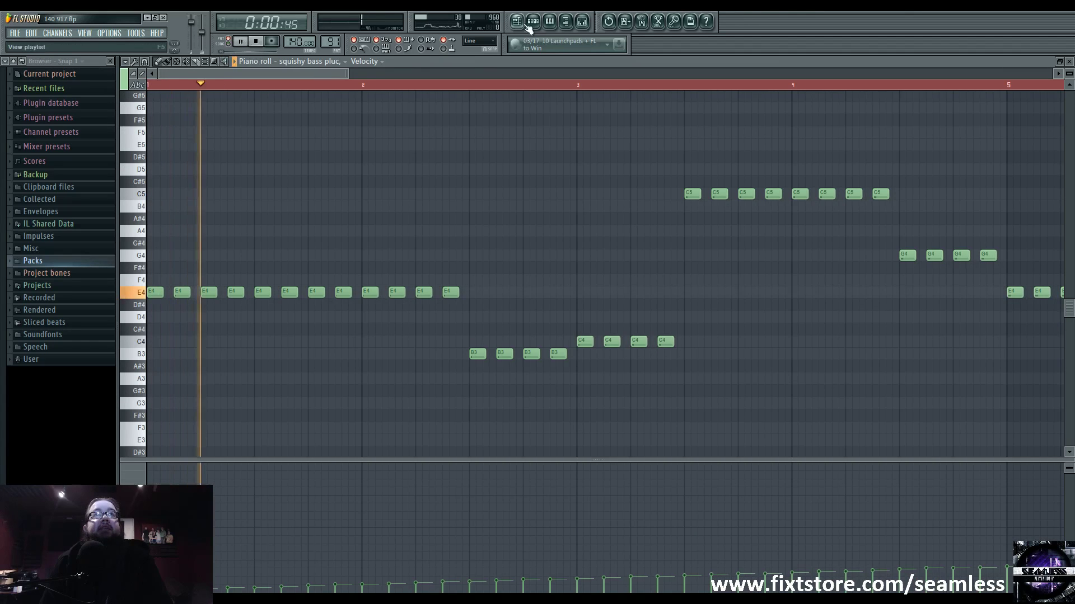
key("F6")
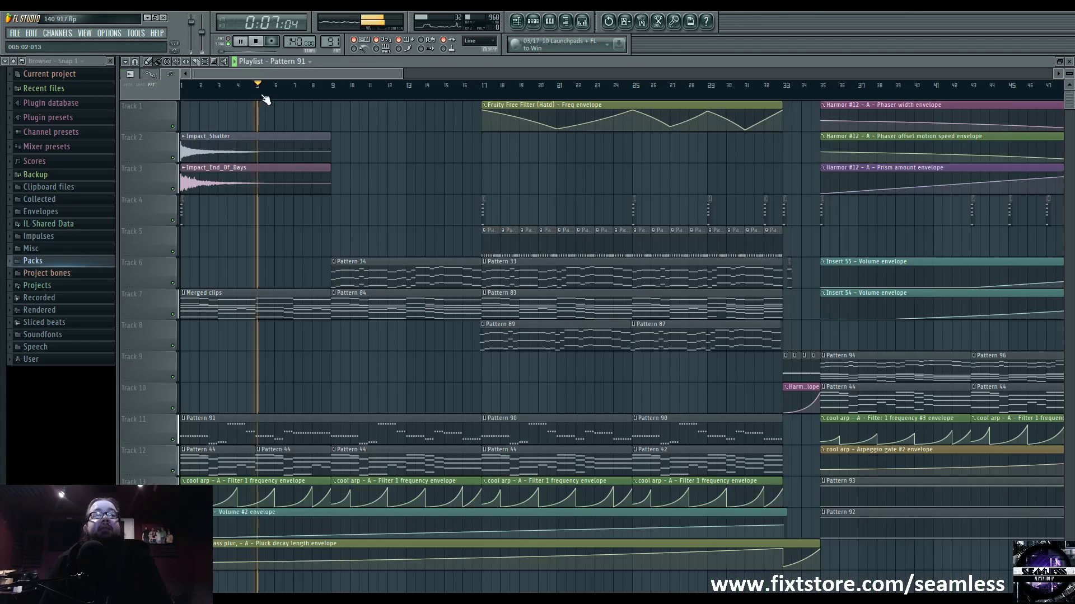
Solo Track 11 in the playlist and enable Tracks 14 and 15 with the bass volume and pluck decay envelopes
scroll(290, 259, "down", 5)
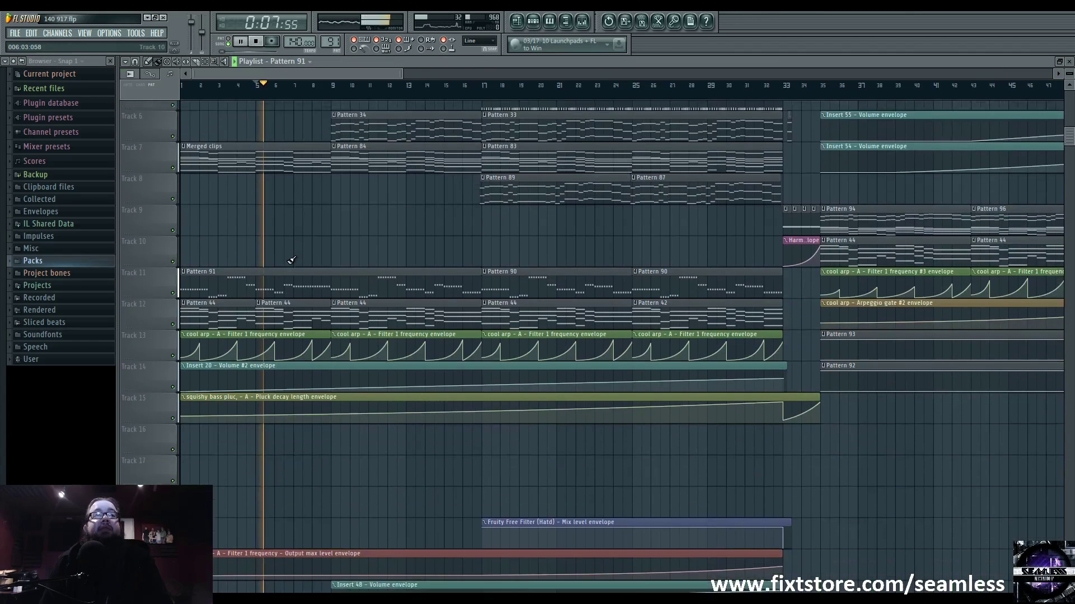
right_click(175, 288)
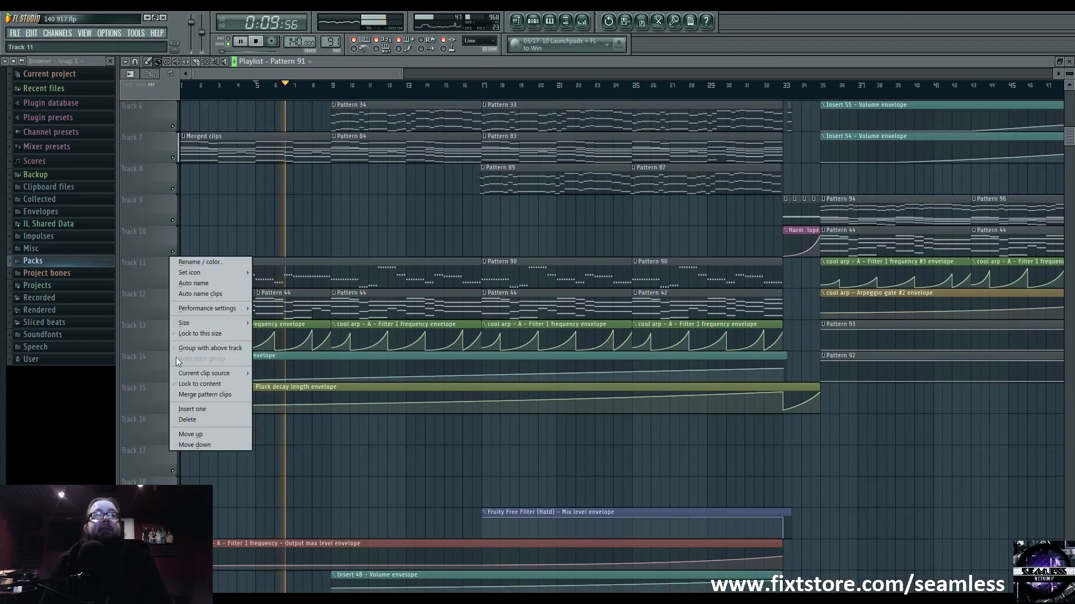
left_click(139, 324)
right_click(172, 284)
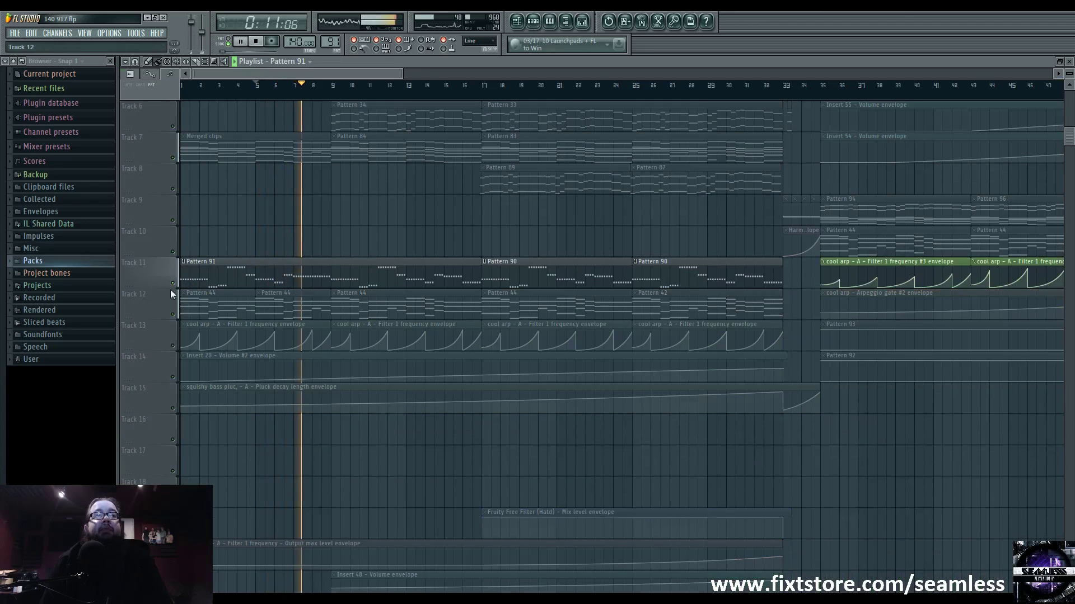
left_click(172, 376)
left_click(172, 408)
scroll(198, 429, "down", 4)
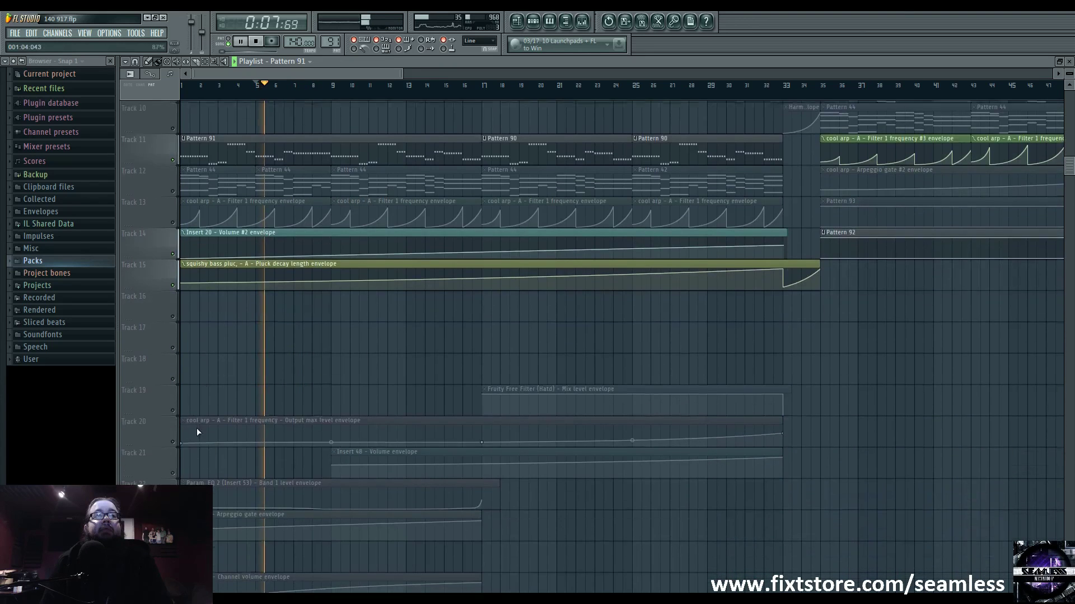
Enable the automation tracks from Track 19 through Track 28 so they run with the soloed bass
left_click(172, 451)
scroll(173, 446, "down", 3)
left_click_drag(176, 415, 176, 557)
scroll(176, 557, "down", 1)
scroll(168, 554, "down", 1)
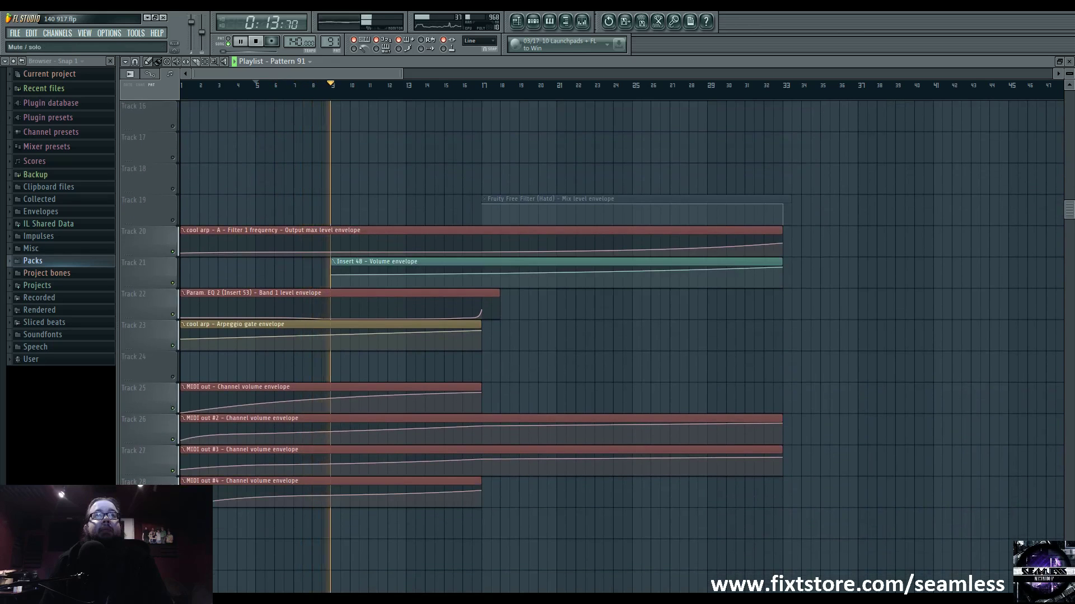
scroll(180, 384, "up", 4)
left_click(174, 342)
scroll(187, 381, "up", 5)
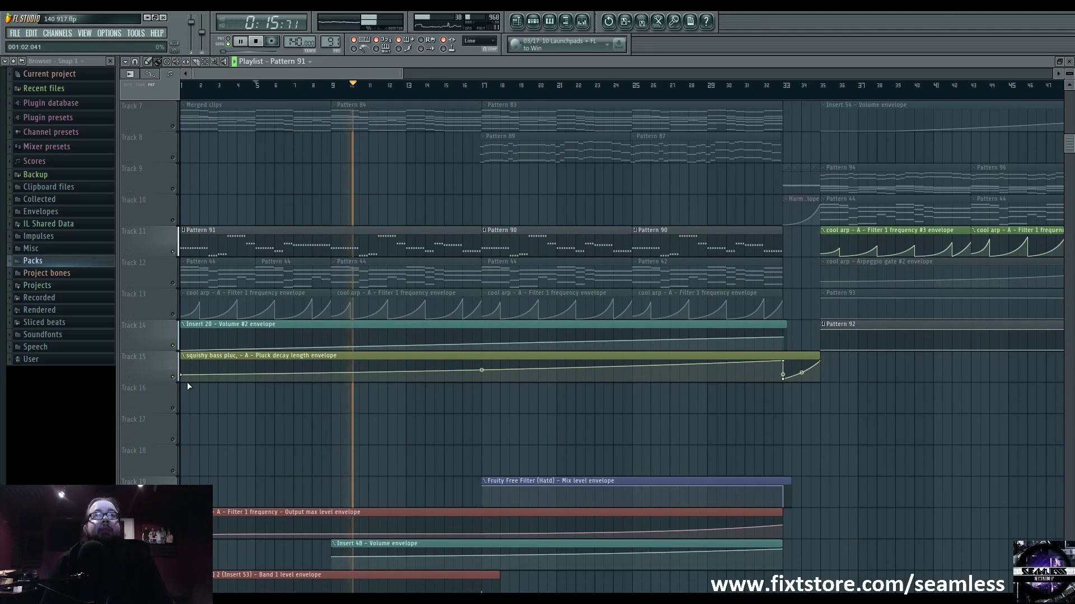
Open the squishy bass pluck channel's Harmor instrument and reposition its window during playback
scroll(187, 382, "up", 5)
left_click(533, 21)
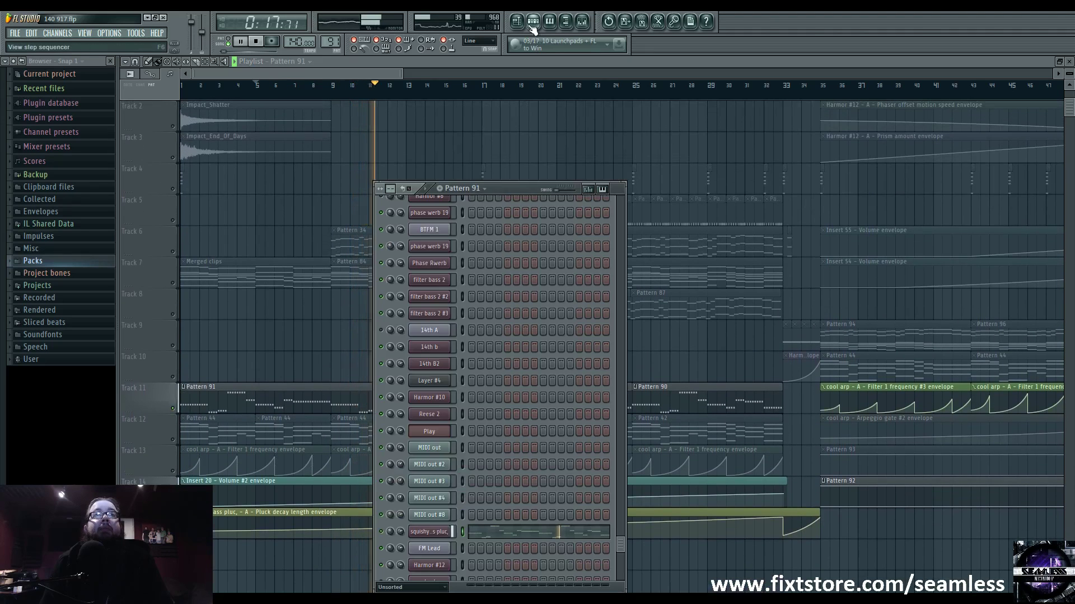
left_click(431, 531)
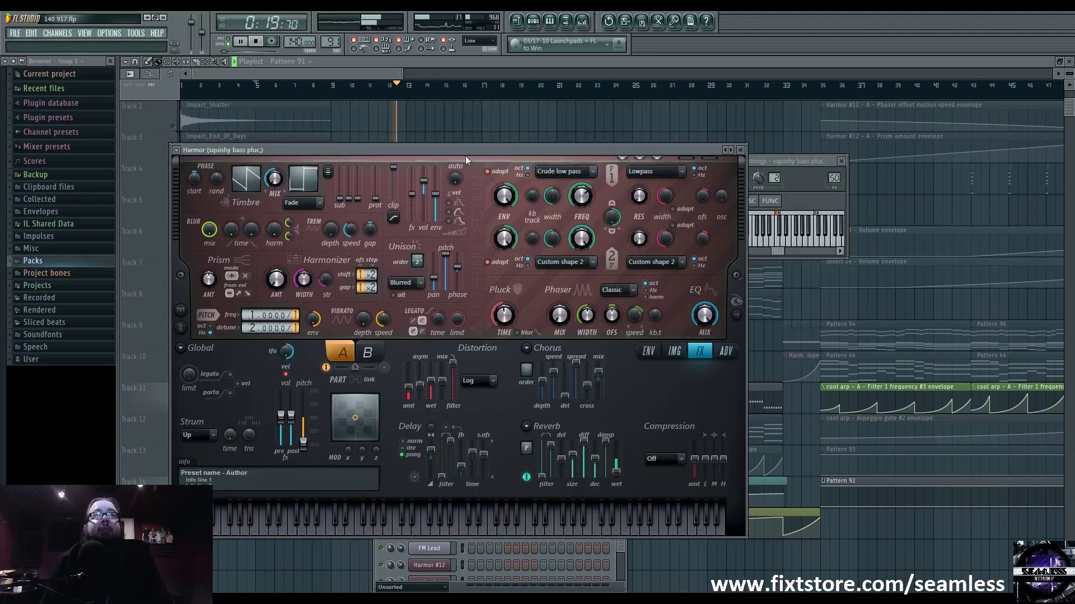
left_click_drag(465, 150, 514, 134)
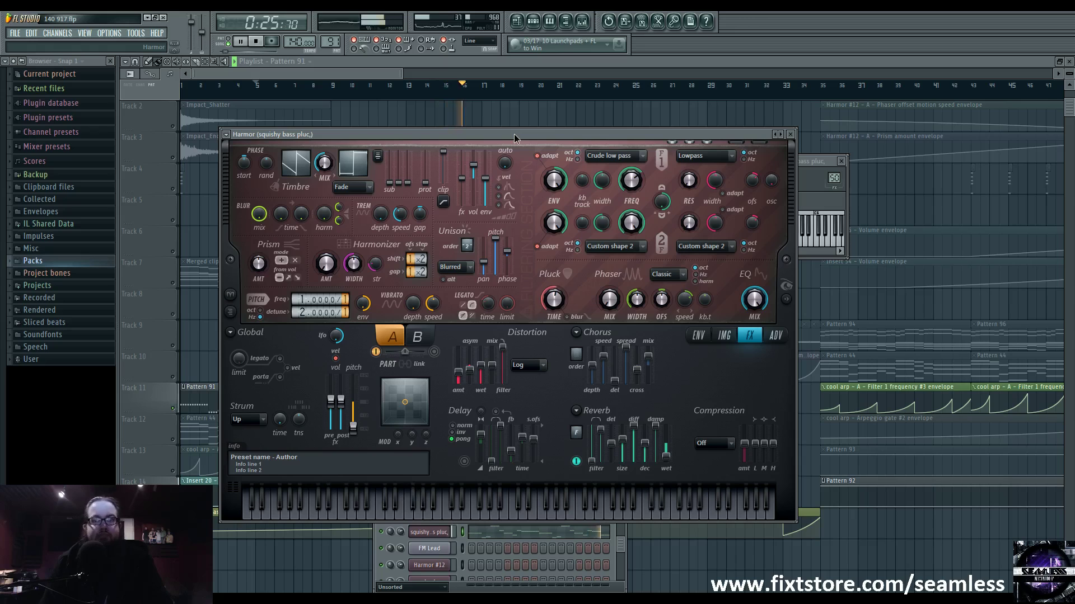
Stop playback, check Harmor's Pluck decay length and bring up the channel's target mixer track
left_click(255, 43)
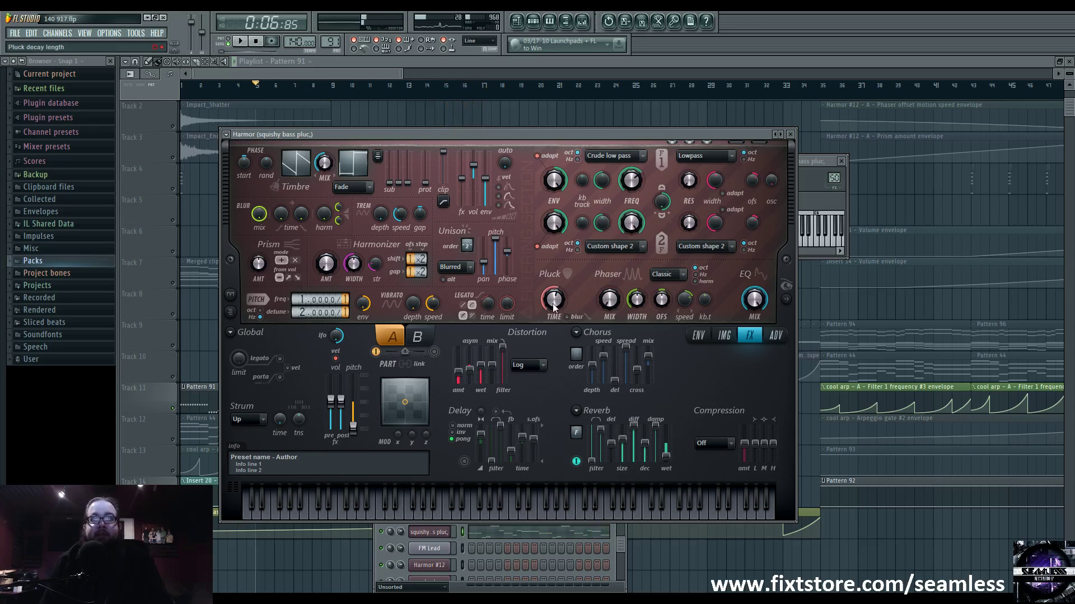
mouse_move(540, 304)
left_mouse_down()
mouse_move(540, 289)
mouse_move(555, 309)
left_mouse_up()
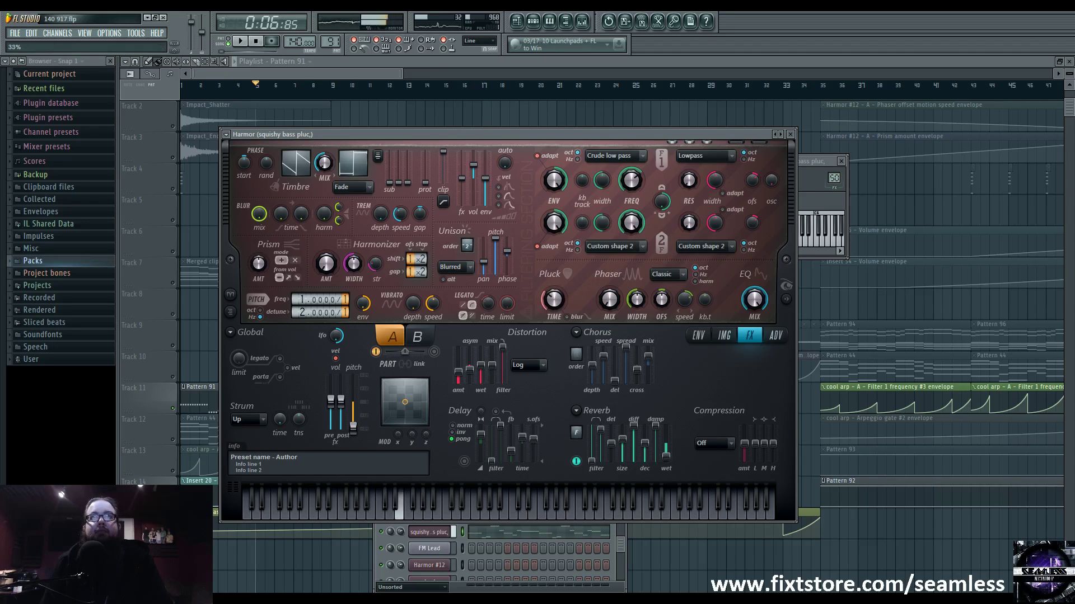
double_click(834, 178)
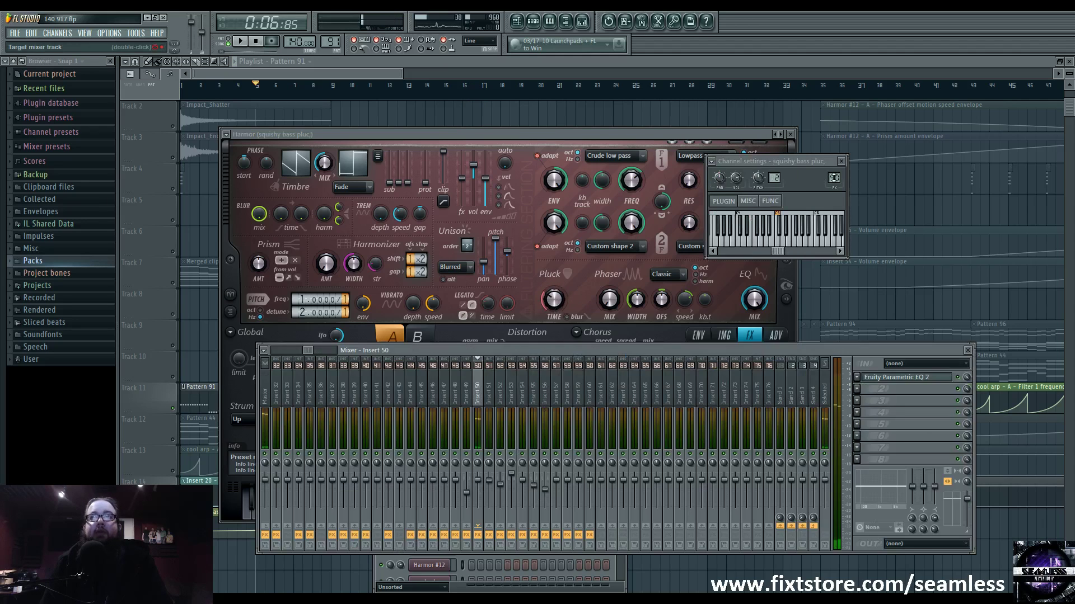
Show Harmor's spectrum display and adjust the Pluck time to demonstrate its effect on the bass
left_click(597, 134)
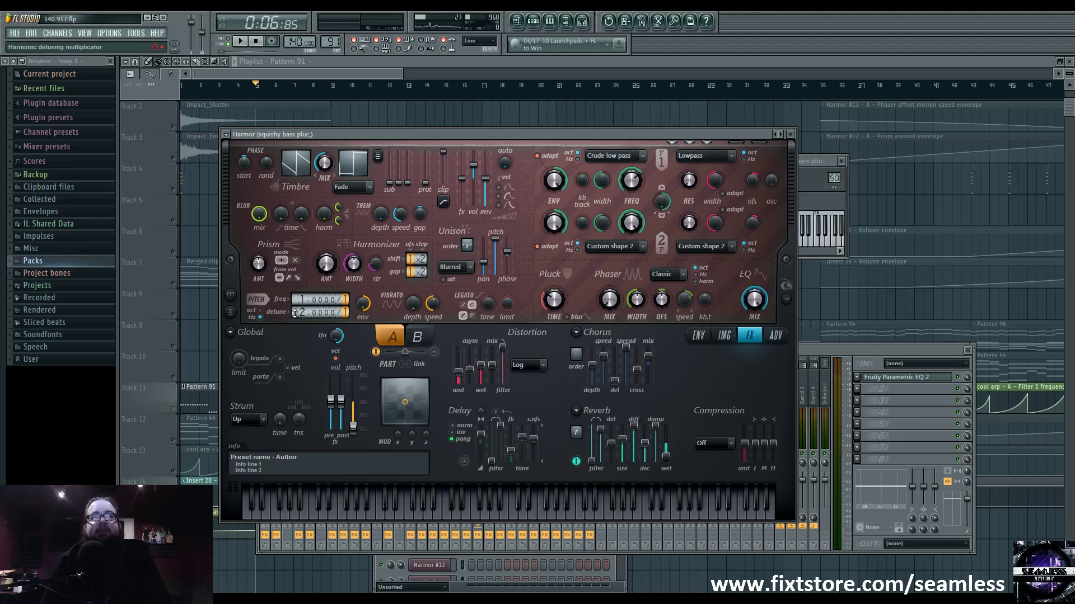
left_click(786, 299)
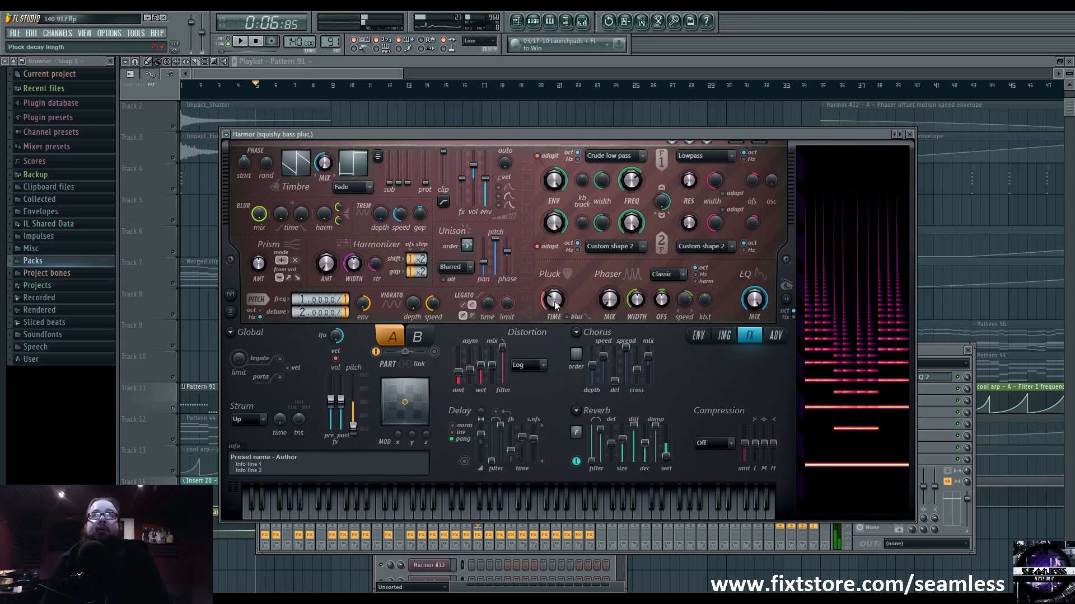
left_click_drag(553, 299, 553, 255)
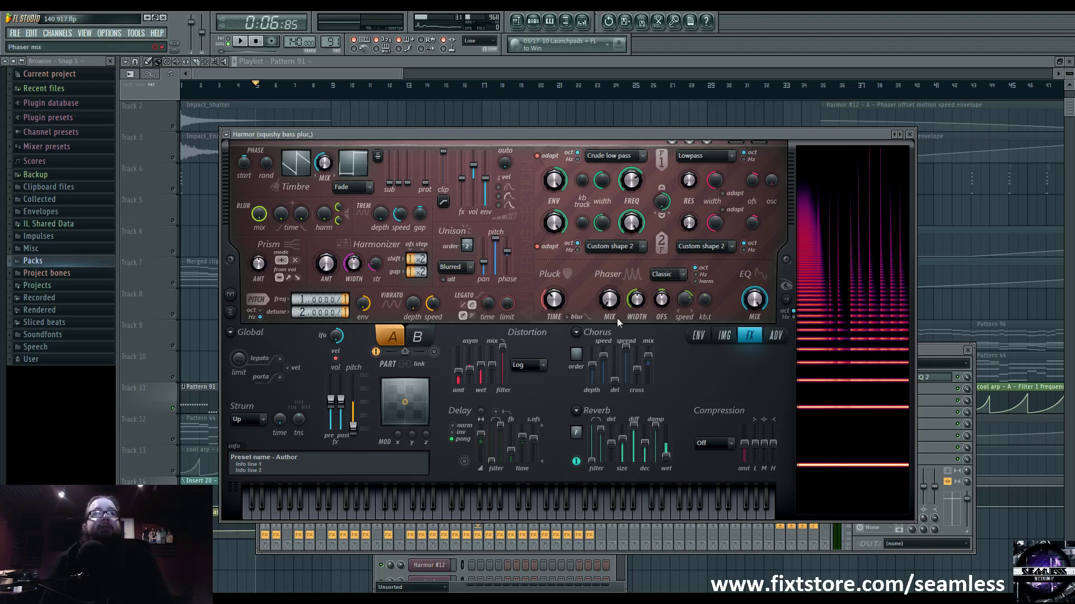
Examine Harmor's Harmonic unison pitch shape and its Unison pitch thickness envelope
left_click(723, 336)
left_click(699, 336)
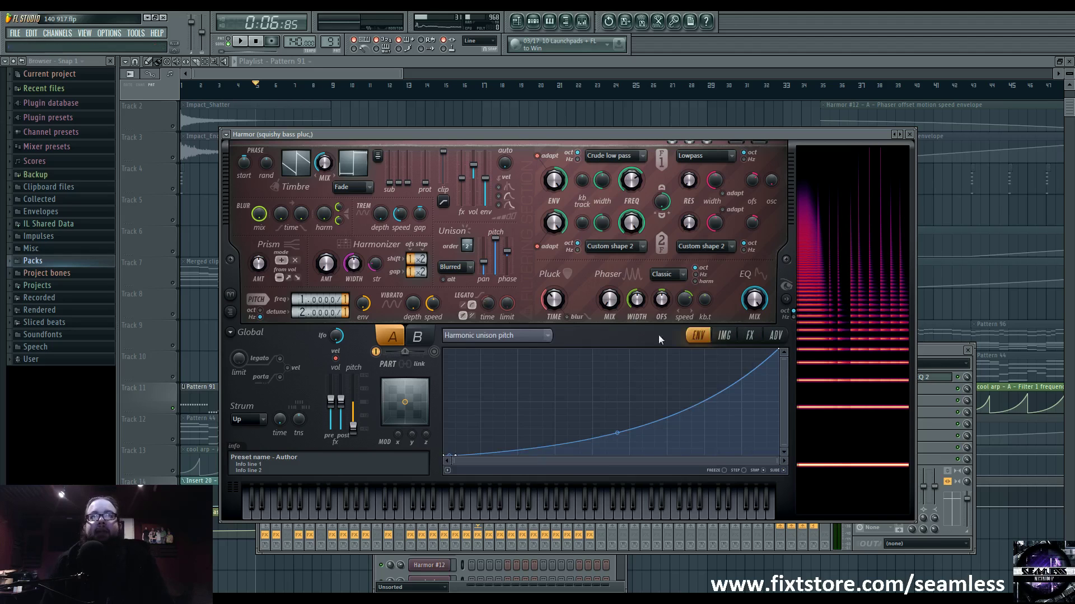
left_click(538, 338)
left_click(731, 317)
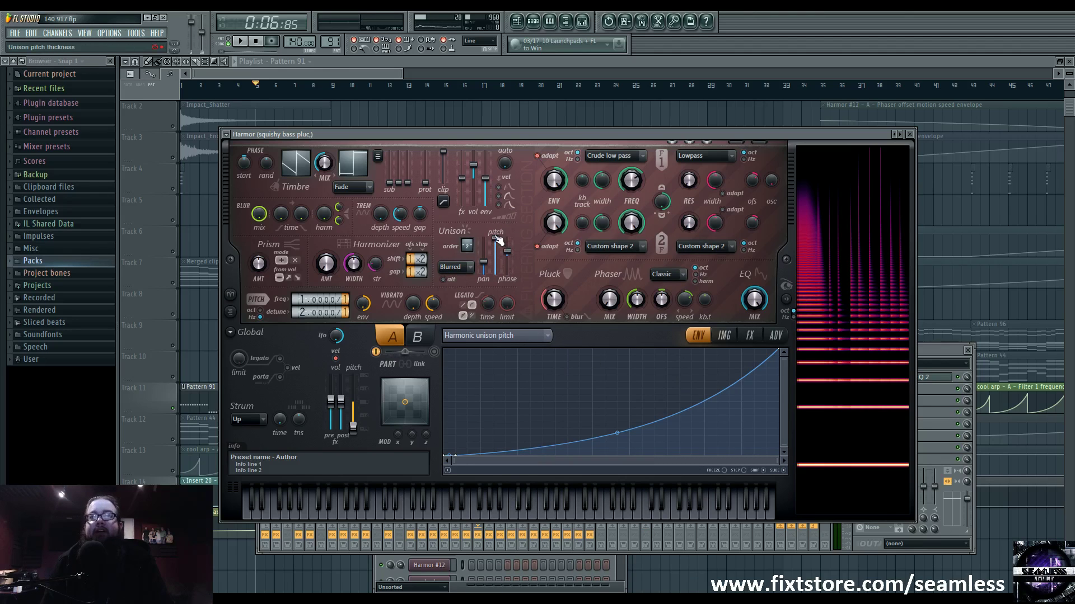
left_click(526, 336)
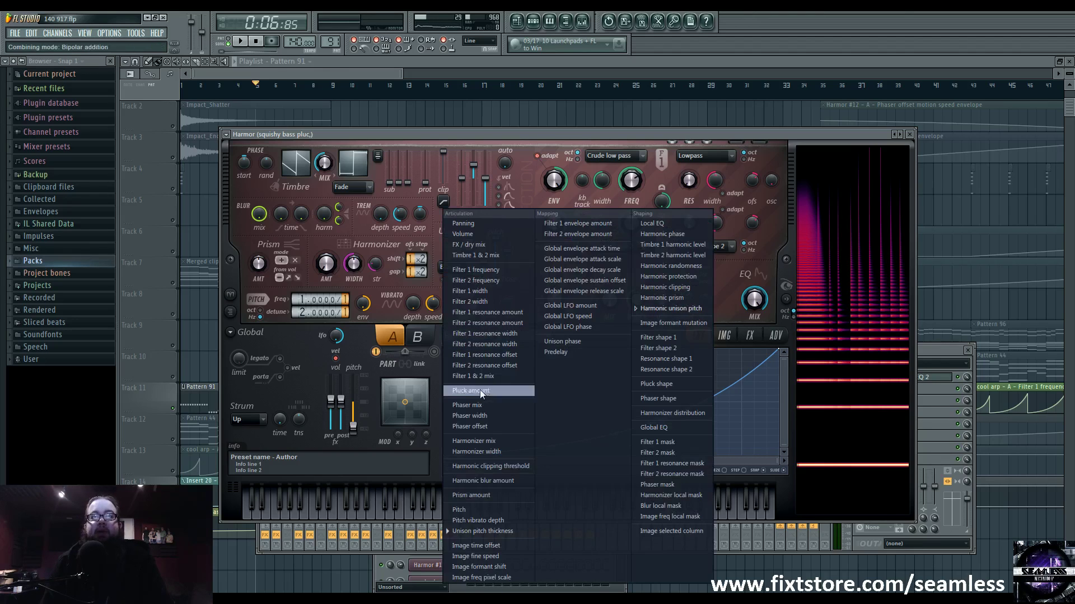
left_click(672, 309)
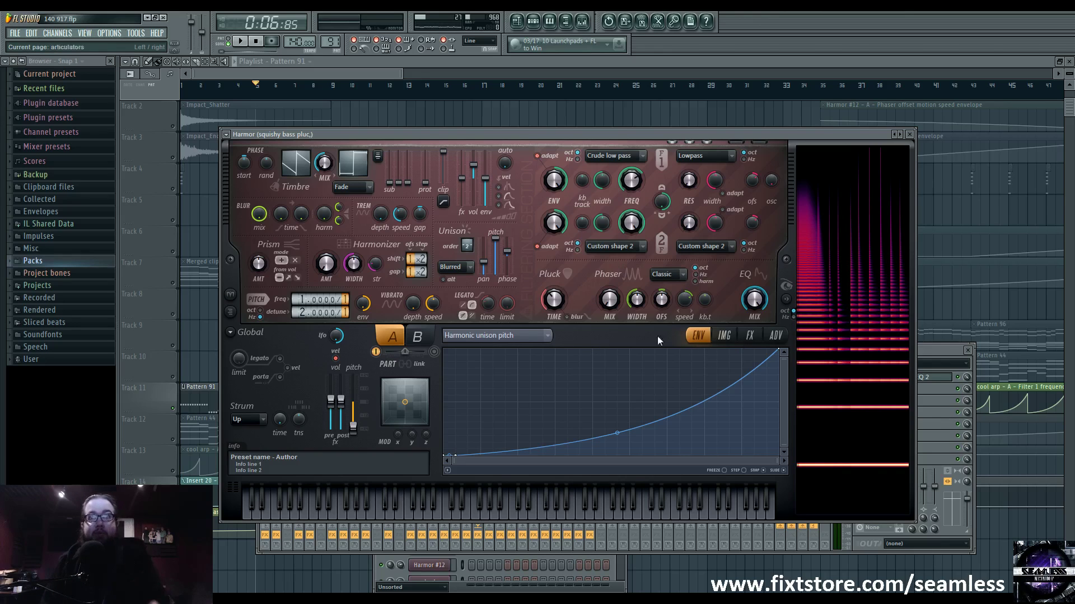
left_click(492, 335)
left_click(507, 531)
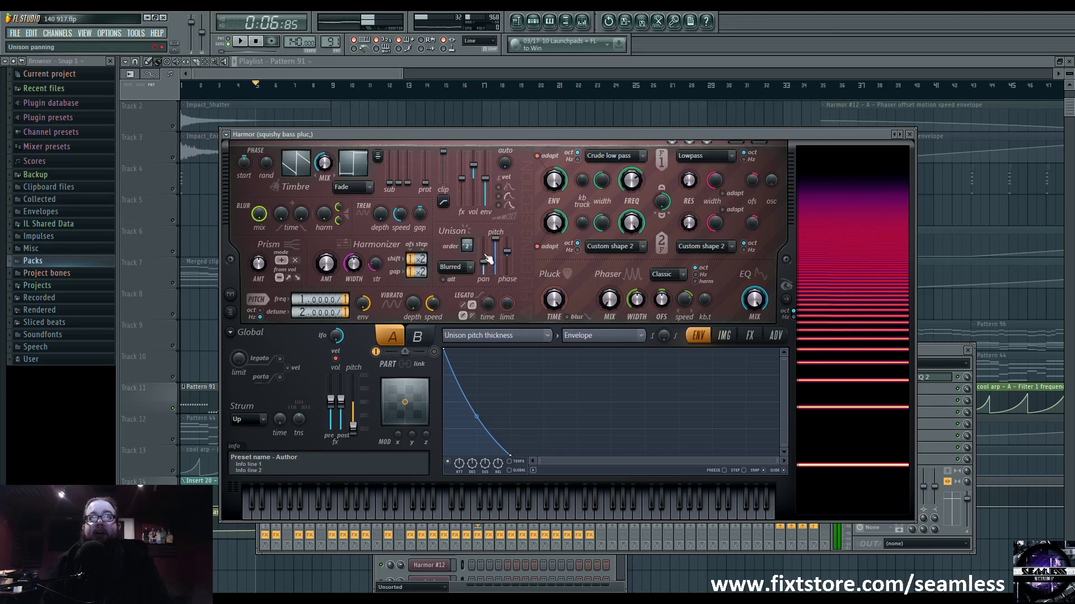
Audition the squishy bass pluck with its Unison pitch thickness envelope displayed, and stop playback
left_click_drag(488, 258, 489, 256)
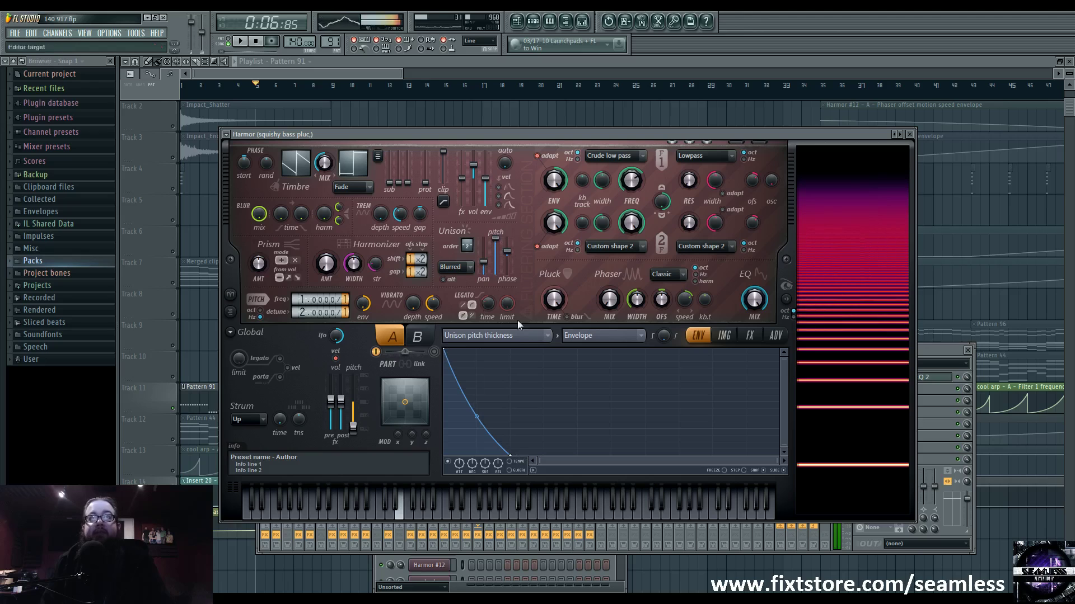
left_click(448, 462)
left_click(448, 462)
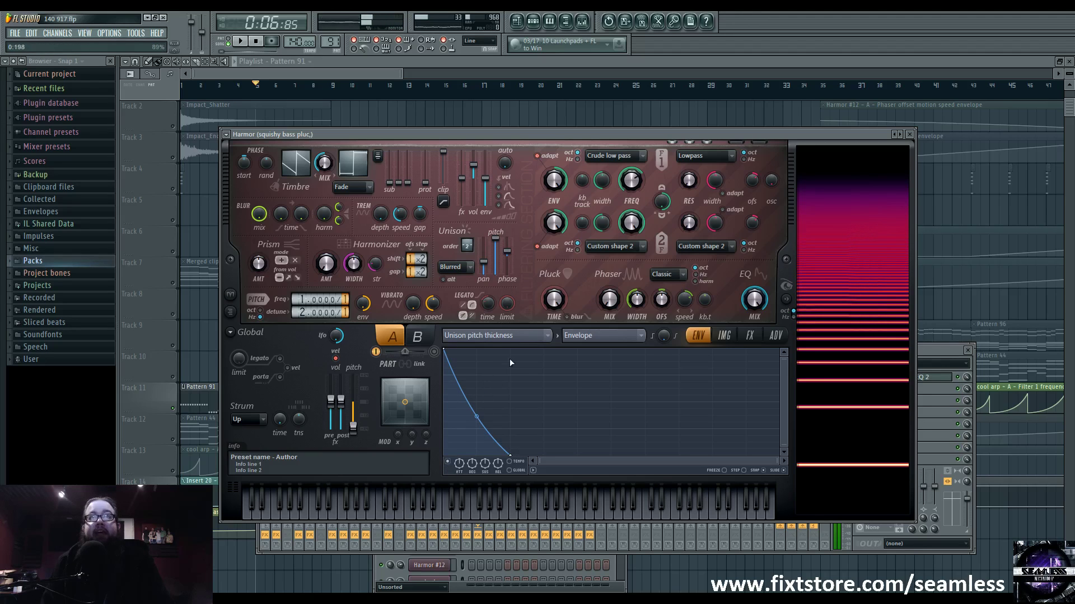
key("space")
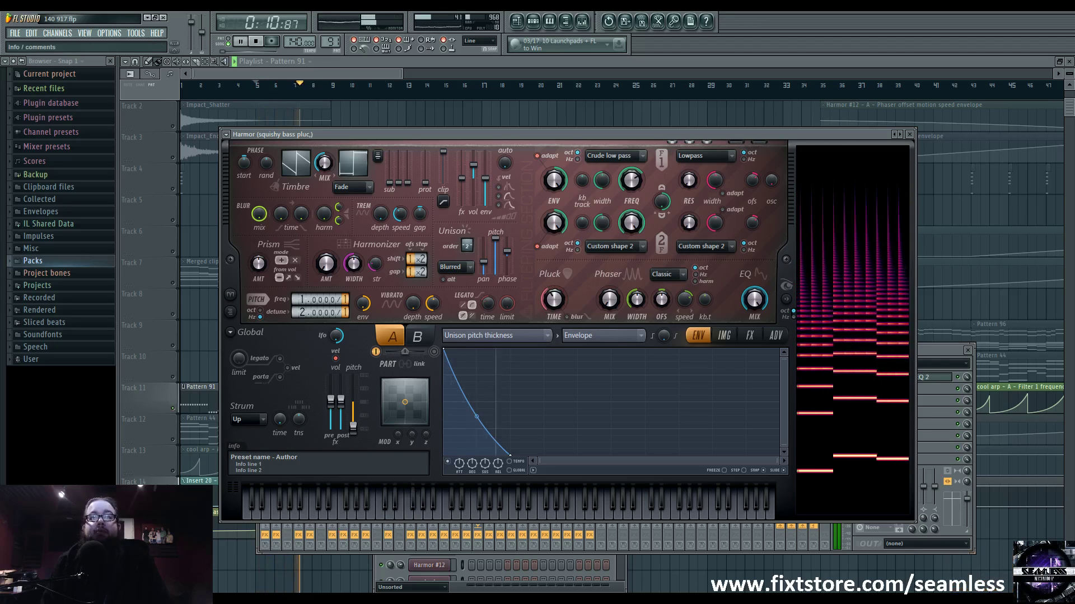
left_click(257, 41)
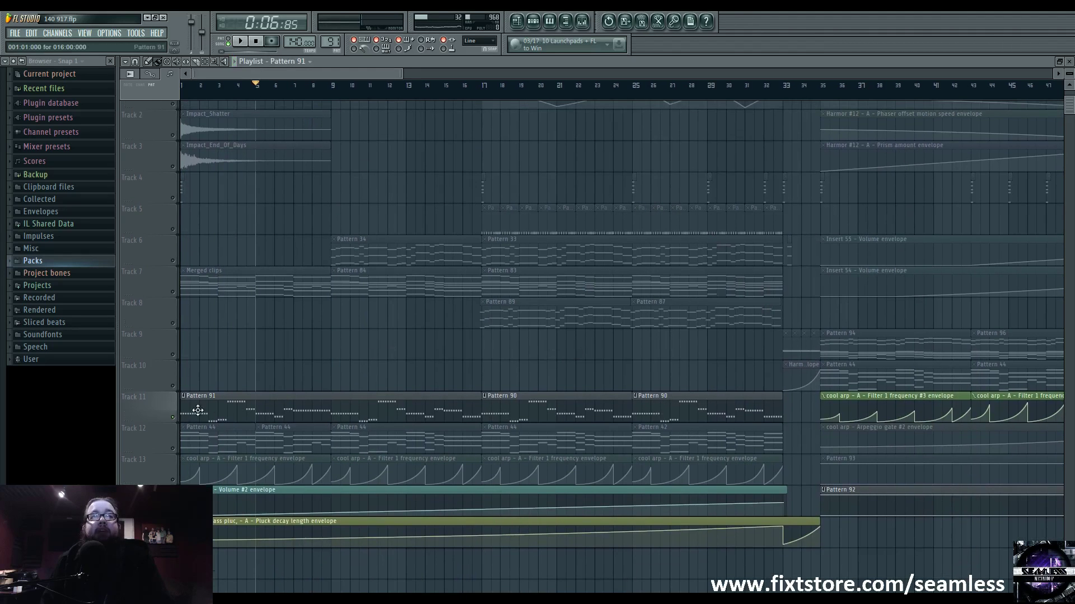
Isolate playlist tracks 12 and 13, holding the cool arp patterns and filter frequency envelopes, and start playback
left_click(175, 451)
left_click(174, 480)
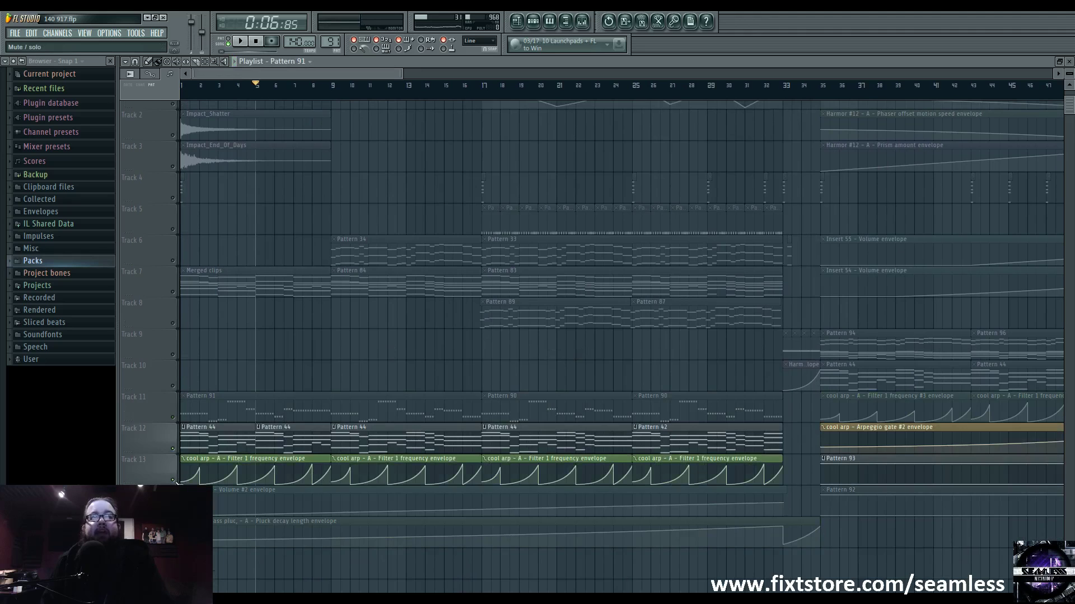
key("space")
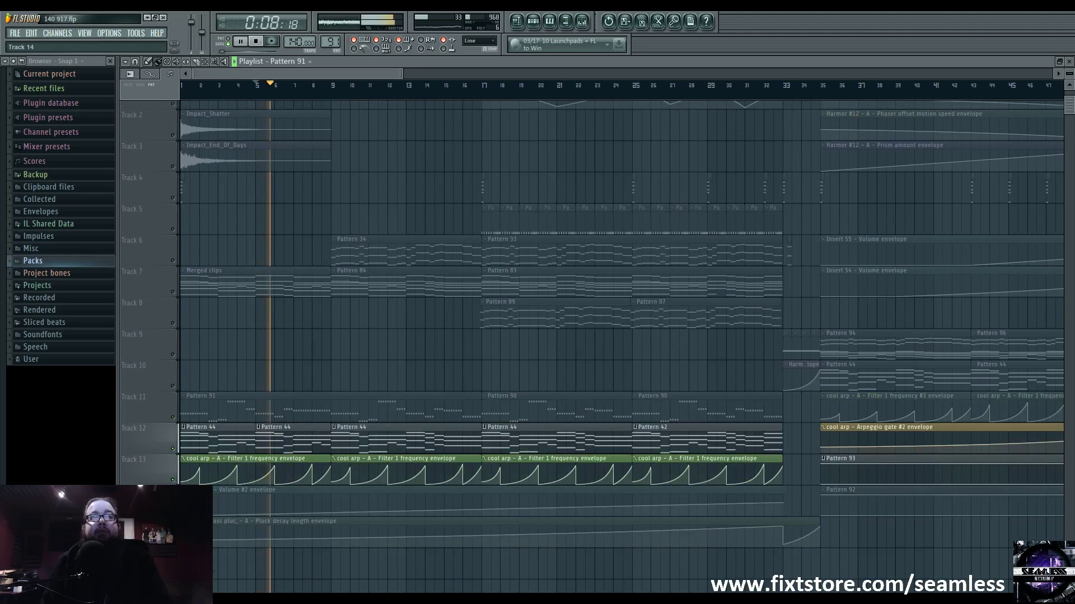
Enable track 23 with the cool arp Arpeggio gate envelope alongside the arp tracks during playback, and stop the song
scroll(593, 336, "down", 6)
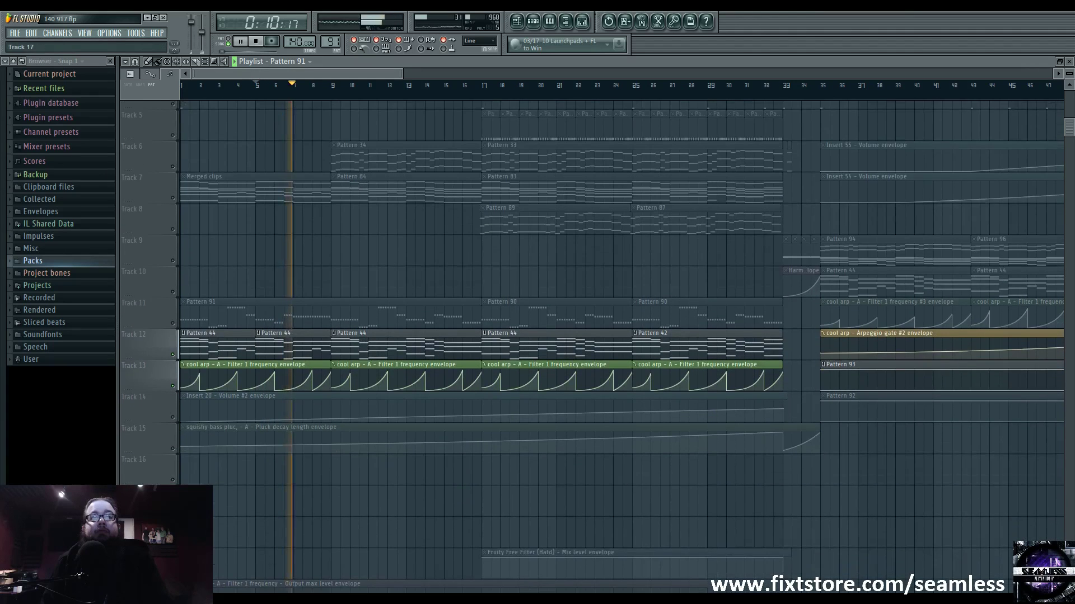
scroll(171, 493, "down", 3)
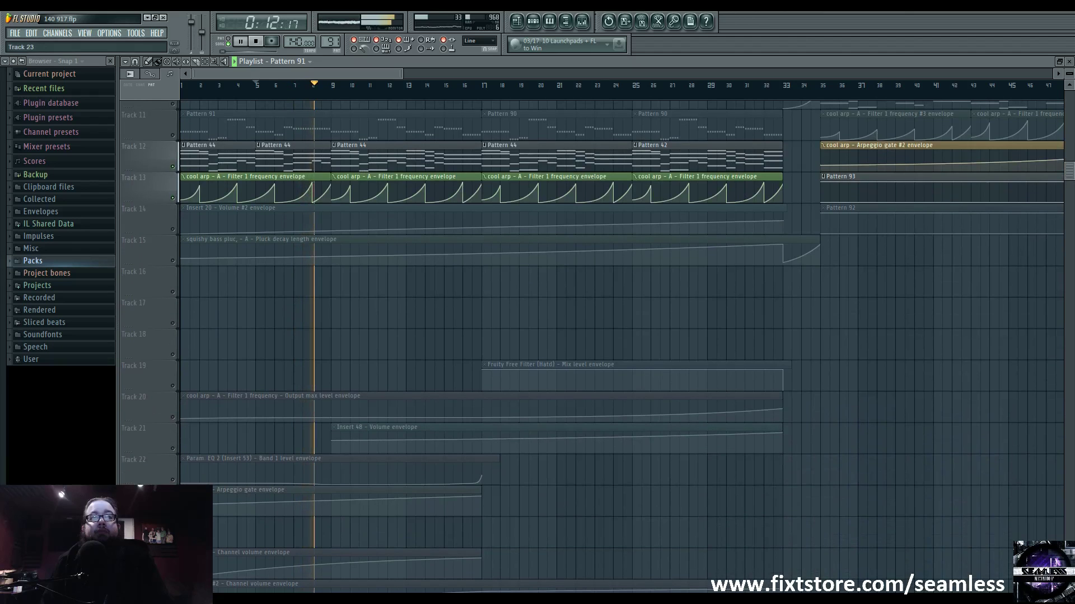
scroll(593, 336, "down", 6)
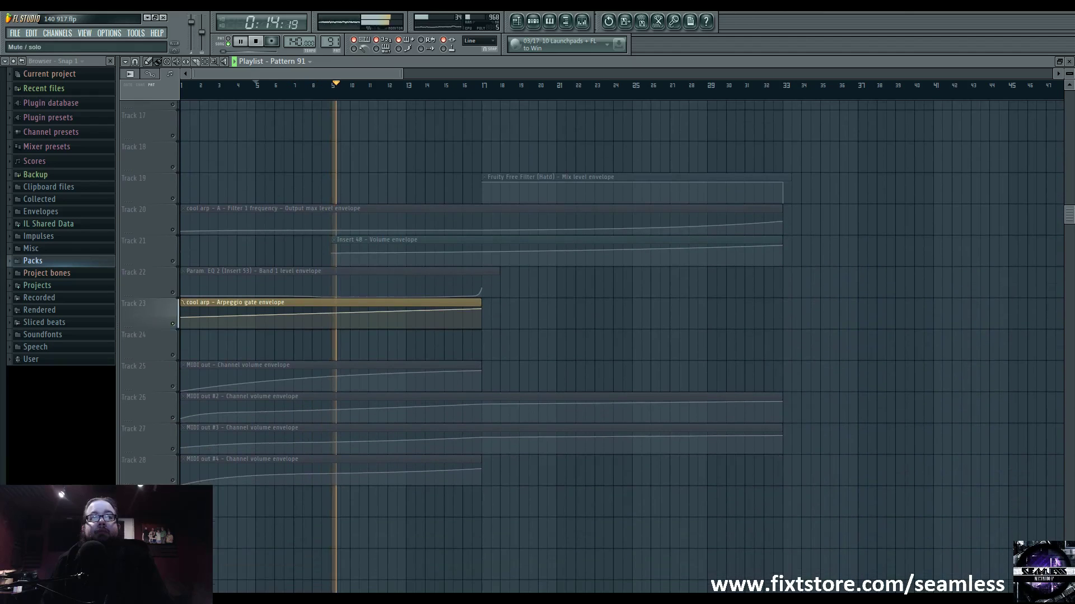
scroll(593, 336, "up", 5)
scroll(593, 336, "up", 5)
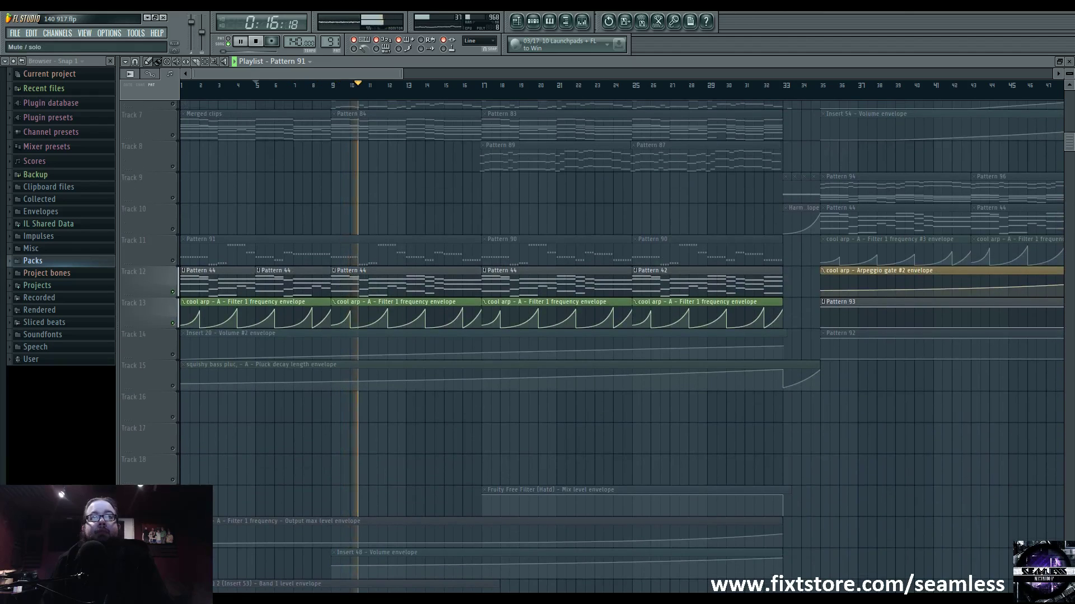
scroll(593, 336, "down", 3)
scroll(297, 541, "down", 1)
key("space")
scroll(297, 541, "up", 3)
scroll(297, 540, "down", 2)
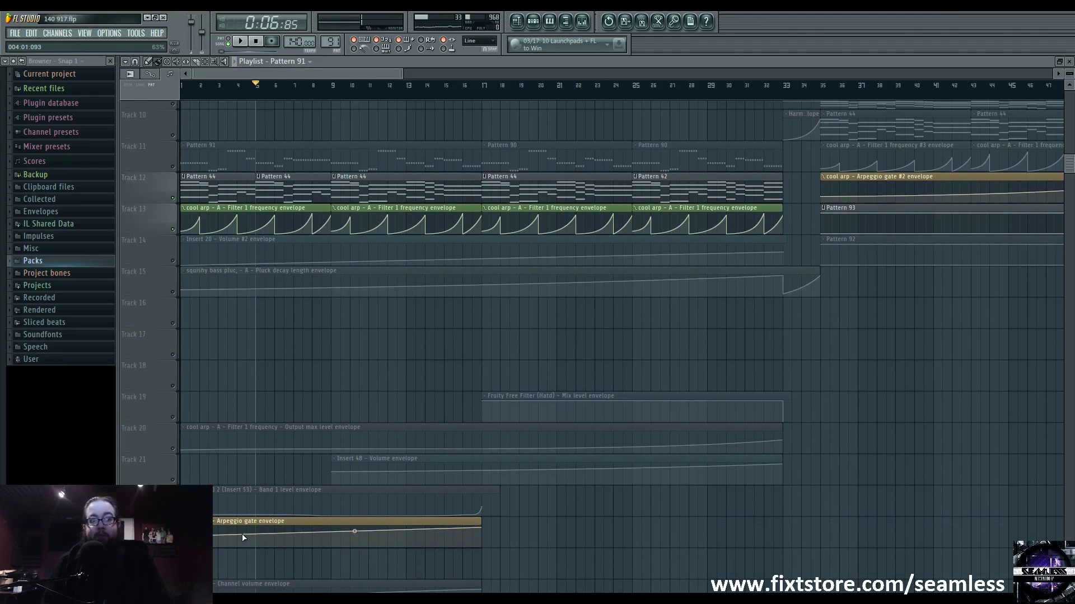
scroll(220, 522, "up", 5)
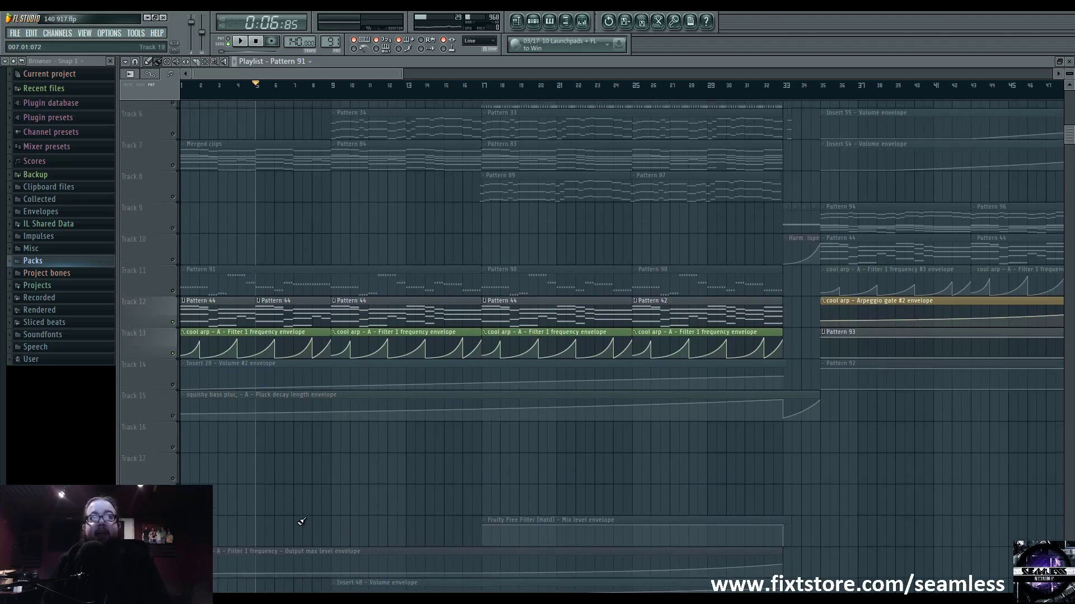
Open Pattern 44's notes and the cool arp channel, and display its arpeggiator settings
left_click(533, 21)
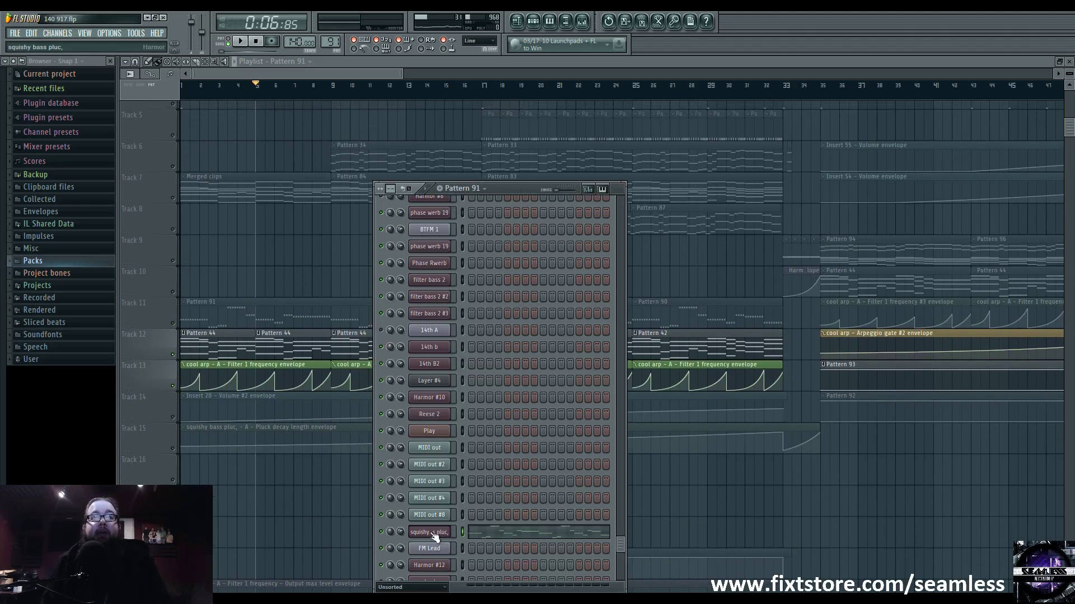
double_click(296, 342)
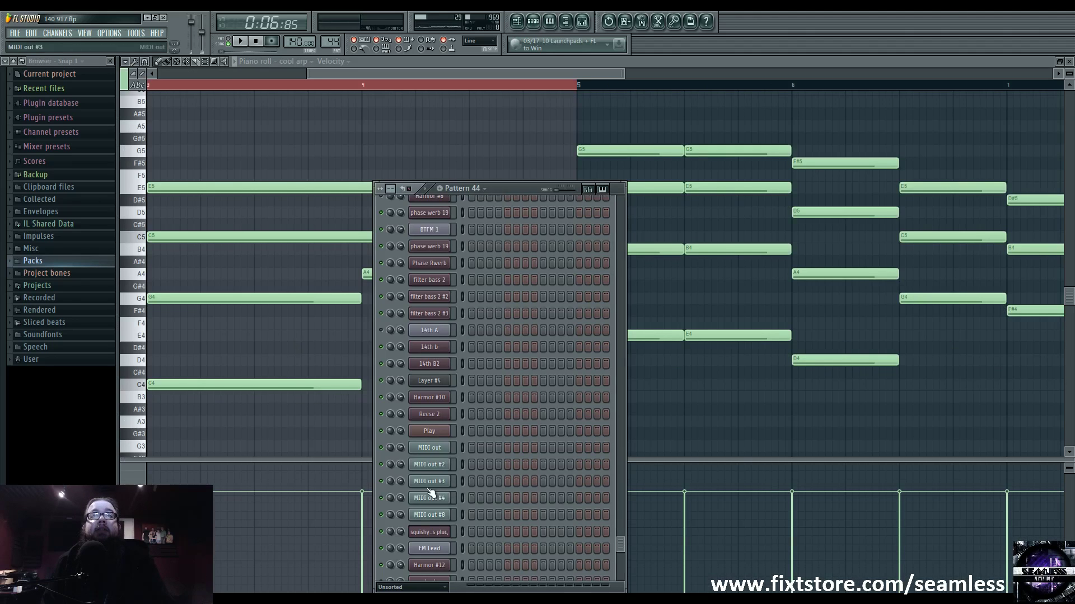
scroll(430, 492, "down", 10)
left_click(431, 441)
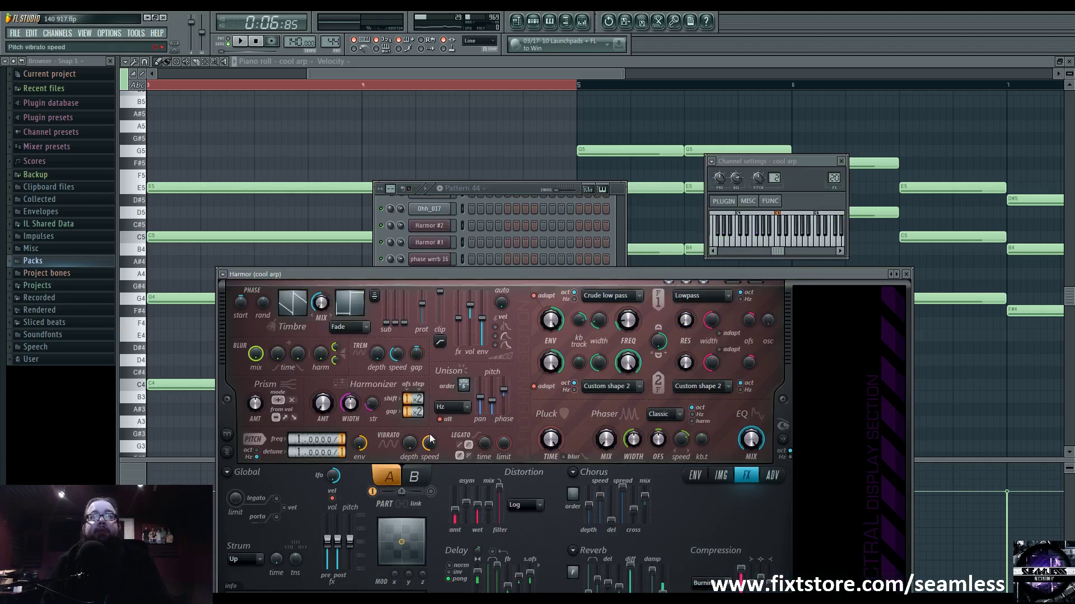
left_click(771, 200)
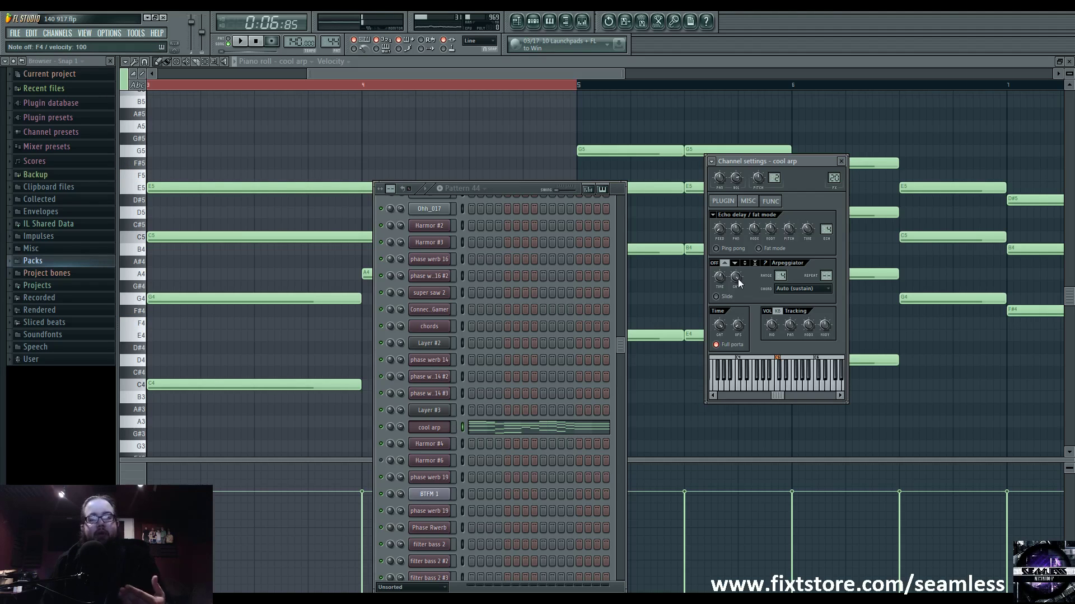
Bring up the cool arp's Harmor instrument, move its window higher and audition the arp with its effects page displayed
key("space")
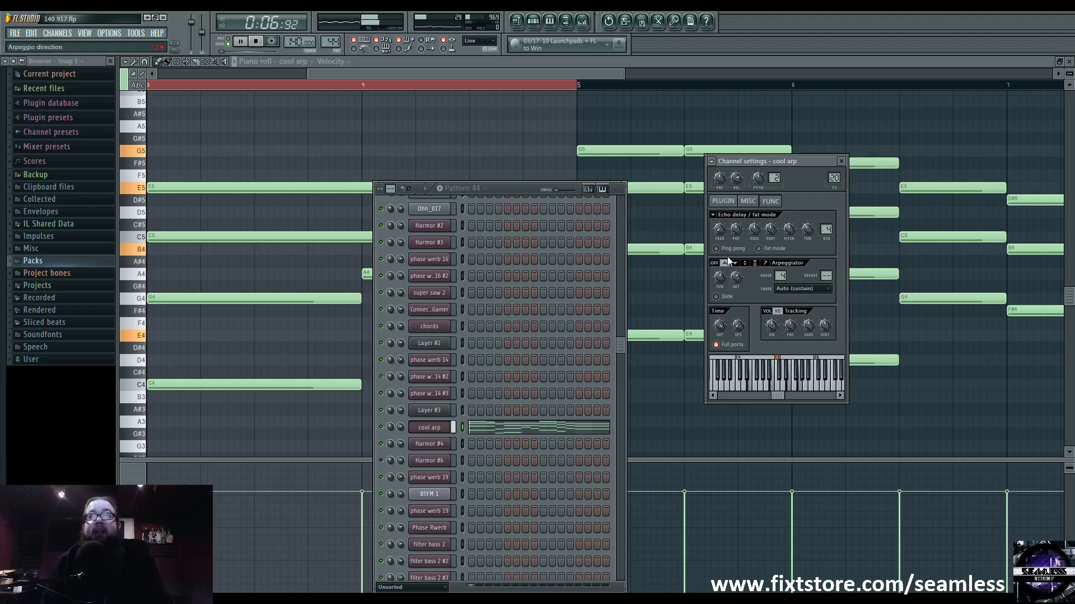
left_click(723, 200)
left_click_drag(660, 275, 663, 170)
key("space")
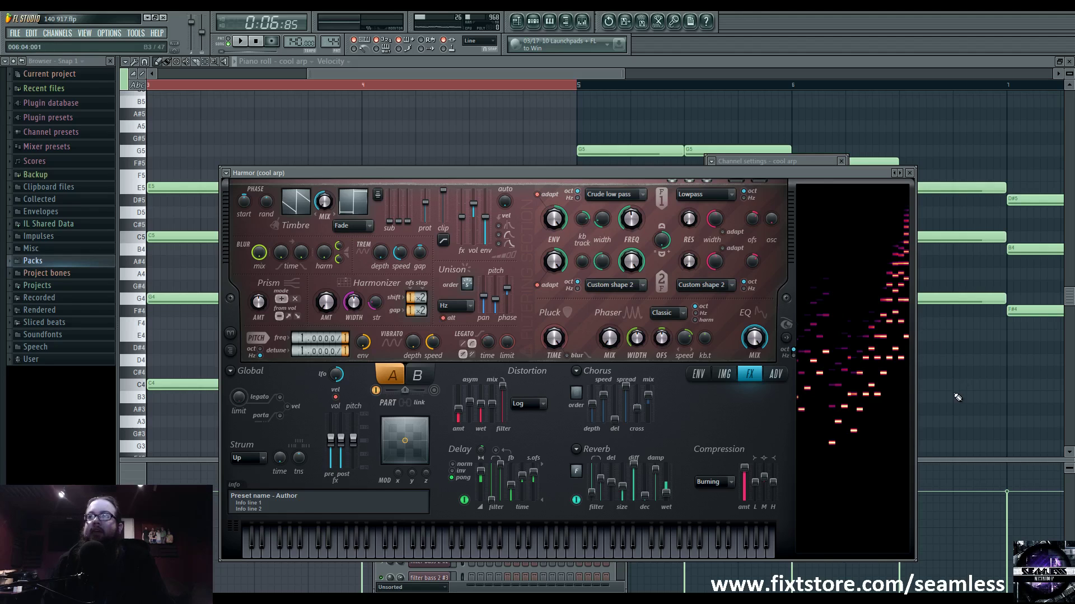
key("space")
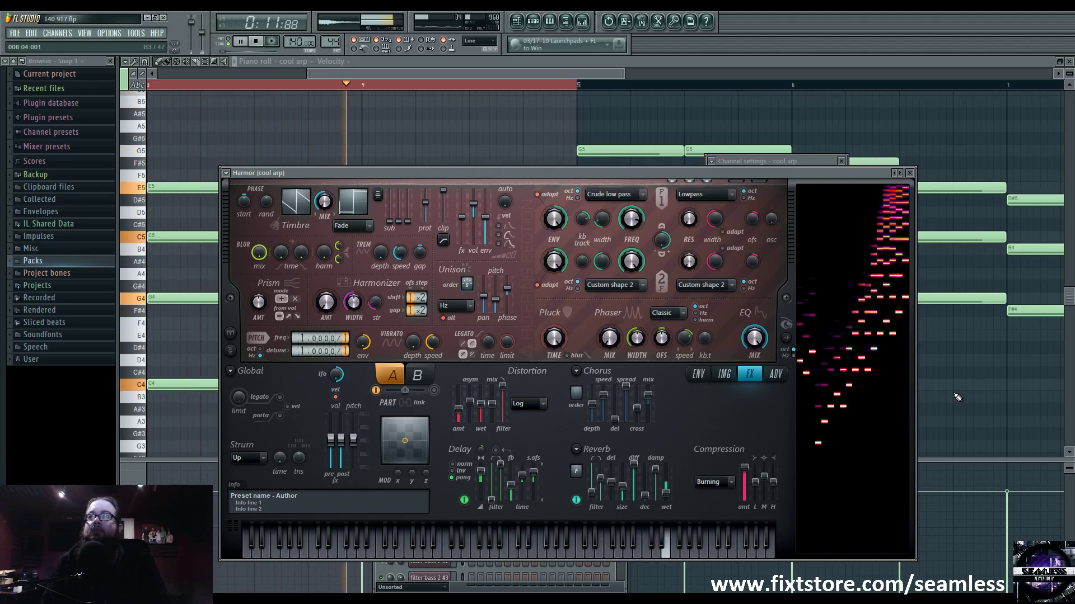
key("space")
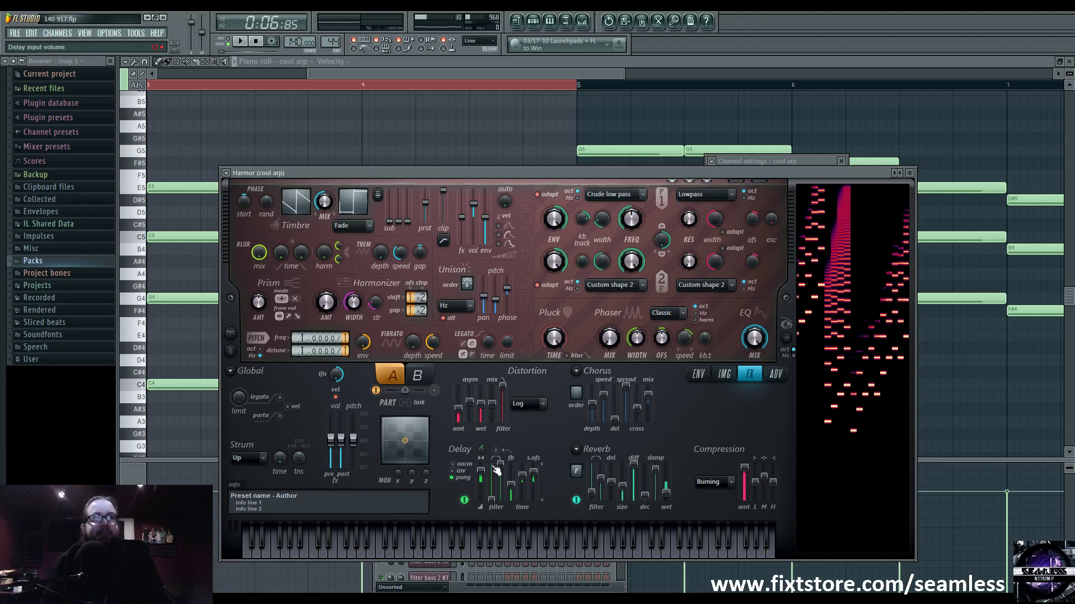
Show Harmor's envelope page, check its list of articulation targets and play the cool arp again
left_click(698, 374)
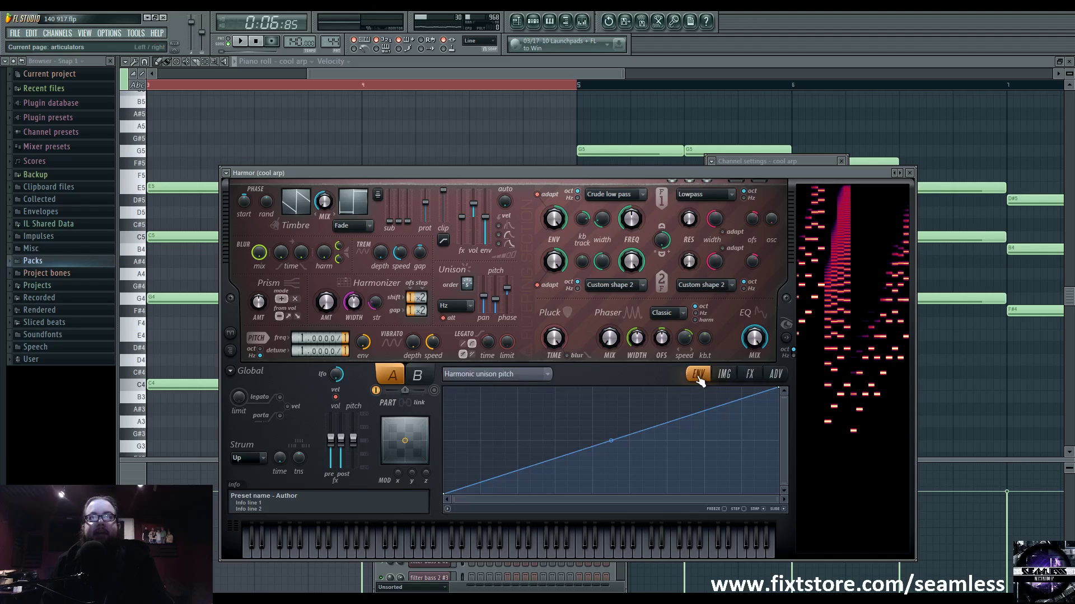
left_click(546, 374)
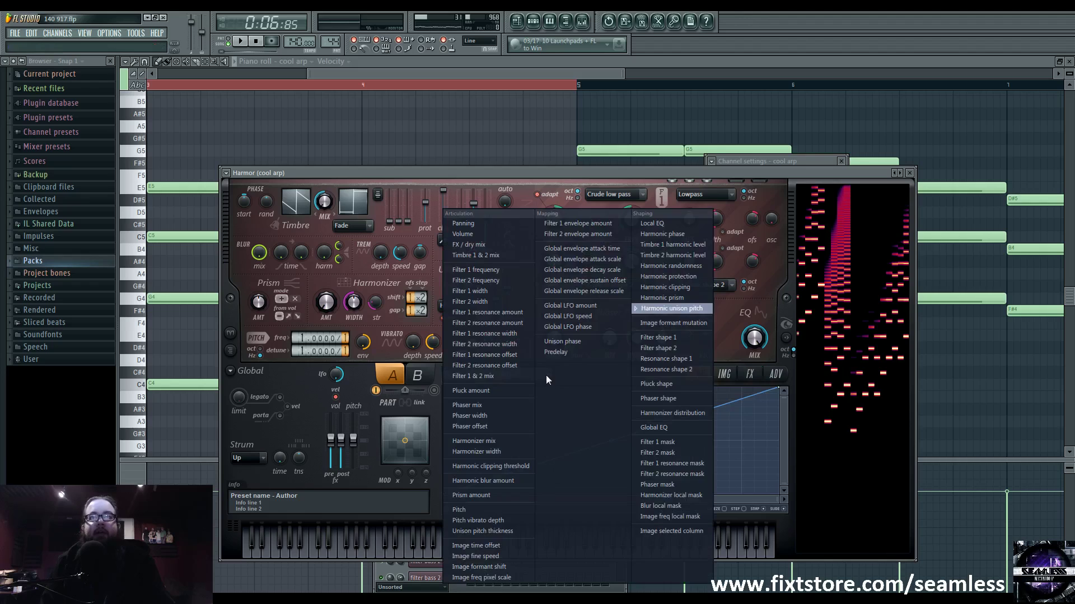
left_click(680, 169)
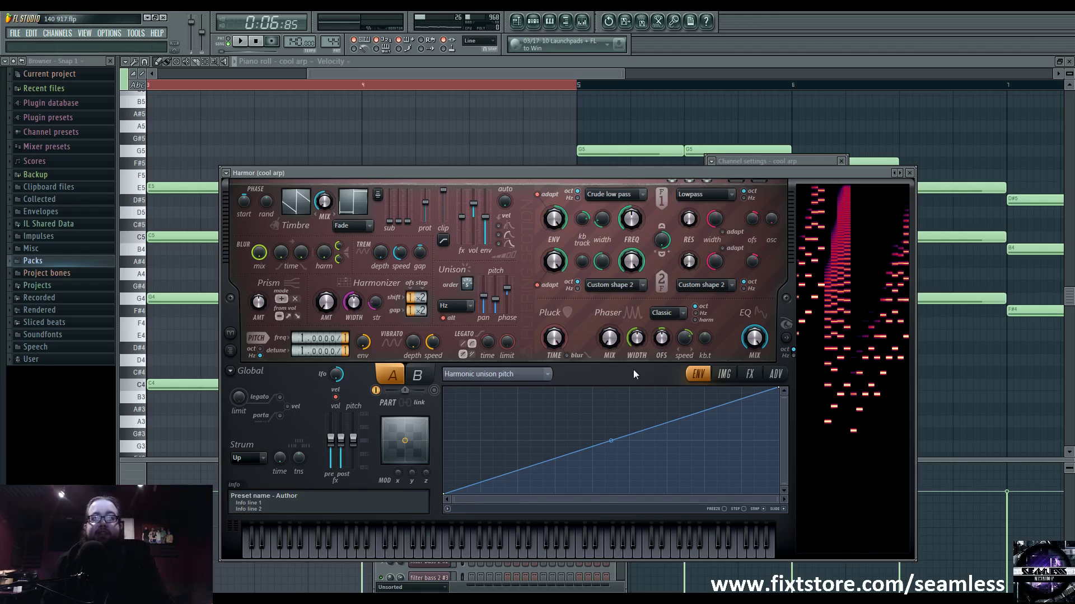
key("space")
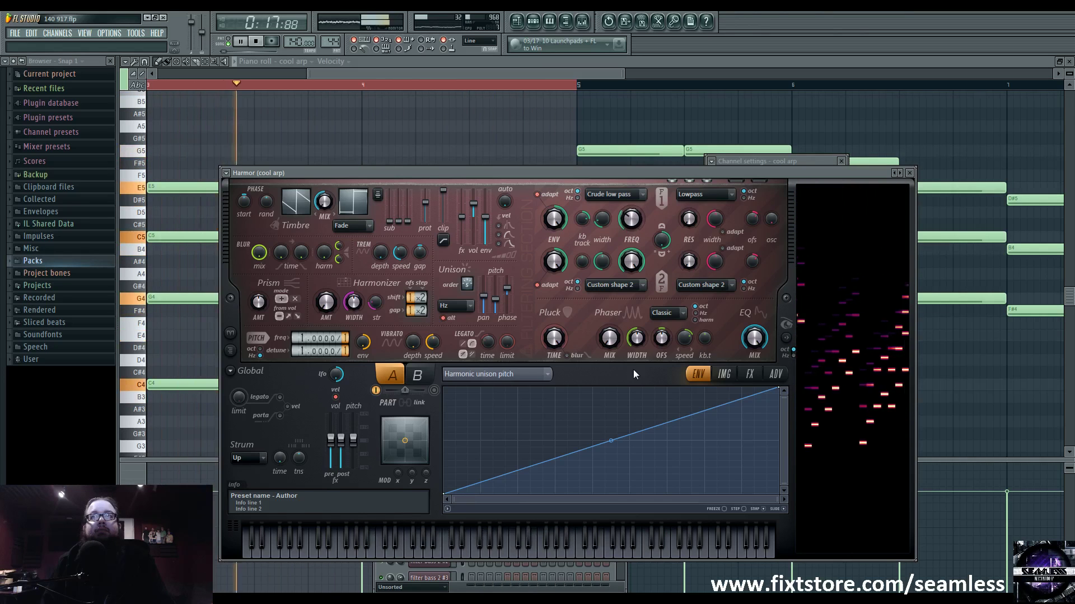
key("space")
Return to the playlist and open the Pattern 44 clip at bar 9 to examine its chord notes
left_click(517, 21)
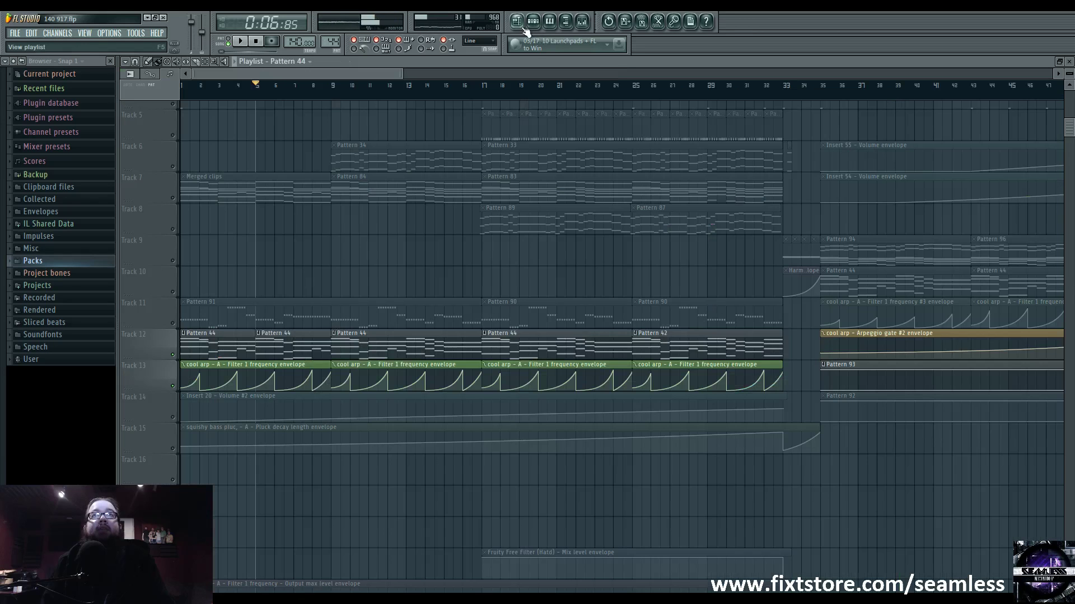
double_click(383, 347)
scroll(384, 379, "down", 2)
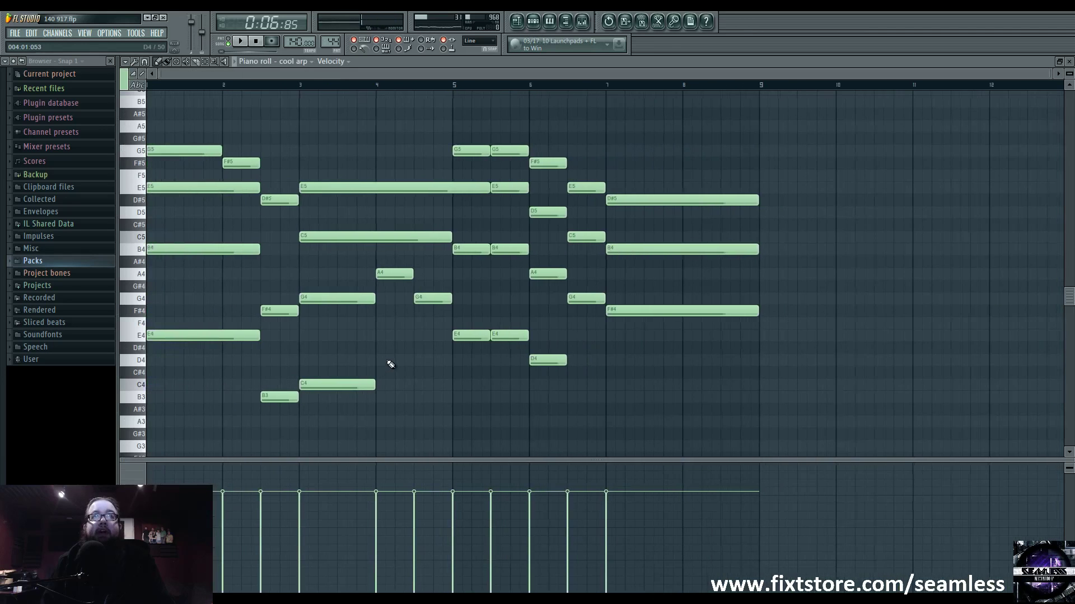
scroll(388, 384, "up", 3)
Open Pattern 26 from the song section around bar 69 and examine its chords channel notes
left_click(517, 20)
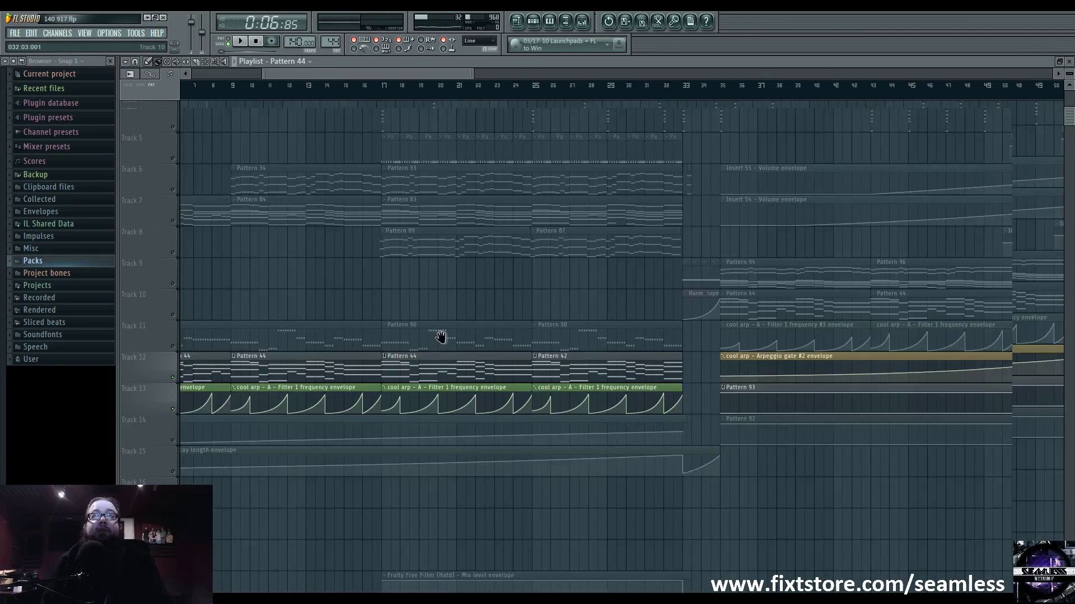
scroll(438, 336, "right", 5)
scroll(569, 355, "right", 3)
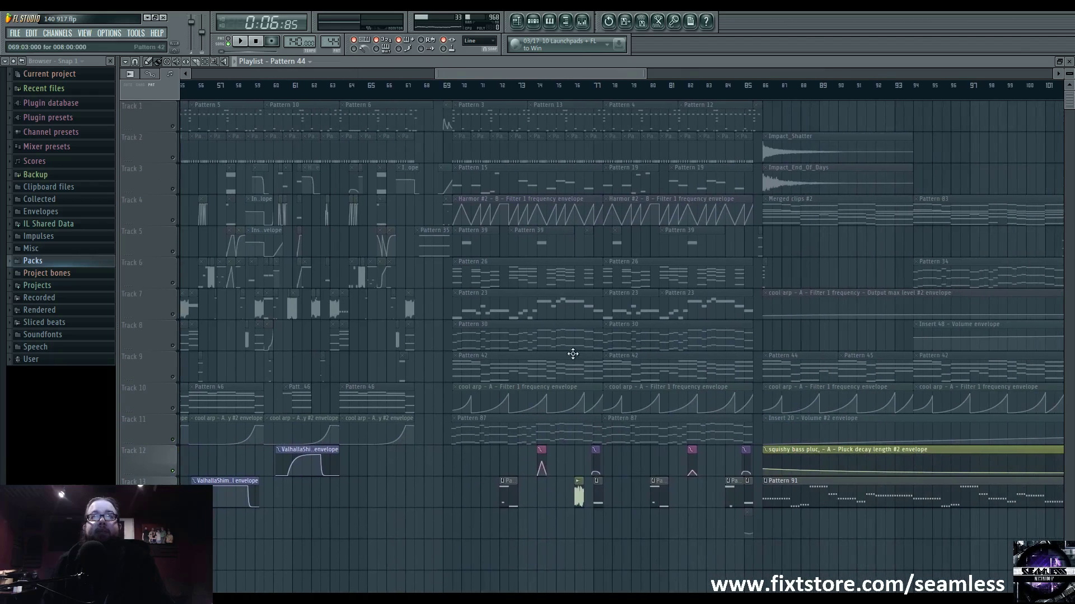
double_click(505, 290)
scroll(498, 307, "down", 3)
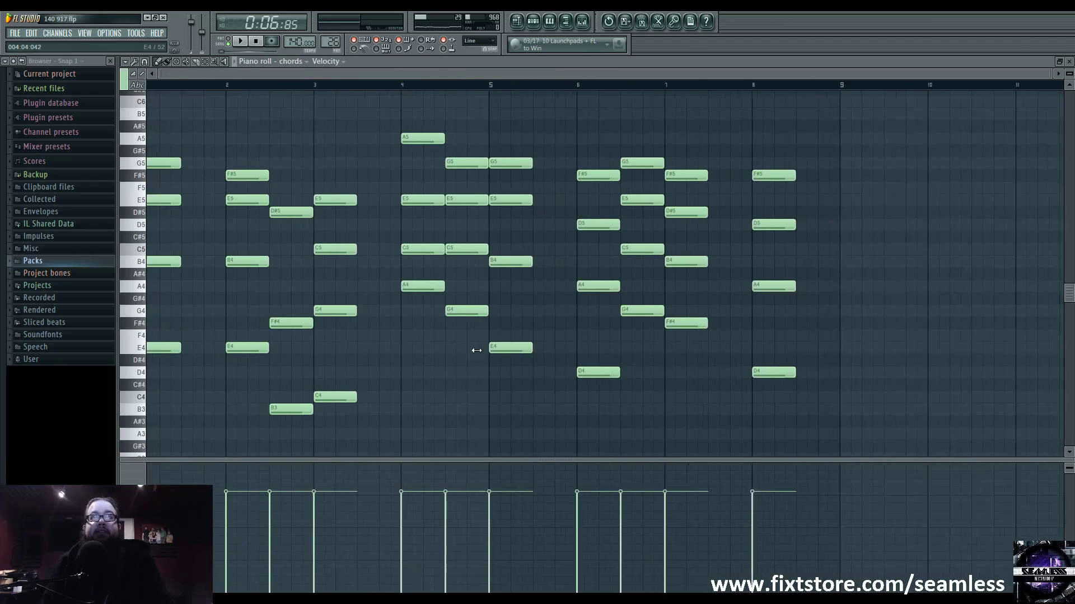
scroll(434, 369, "up", 4)
scroll(453, 361, "down", 4)
scroll(455, 325, "up", 3)
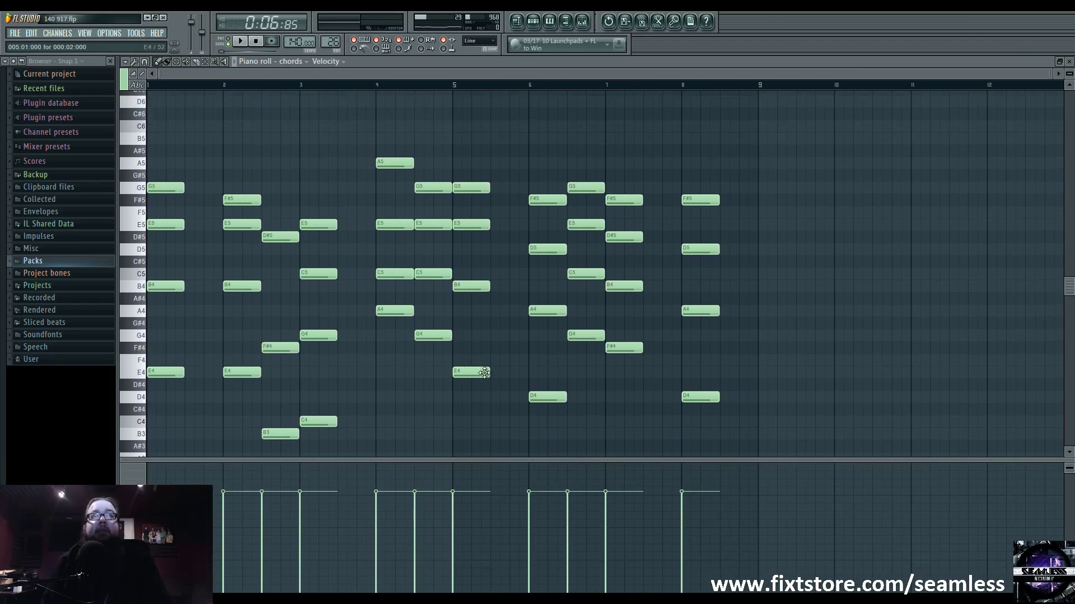
Return to the intro section of the playlist and unmute all the tracks
key("F5")
scroll(686, 350, "left", 5)
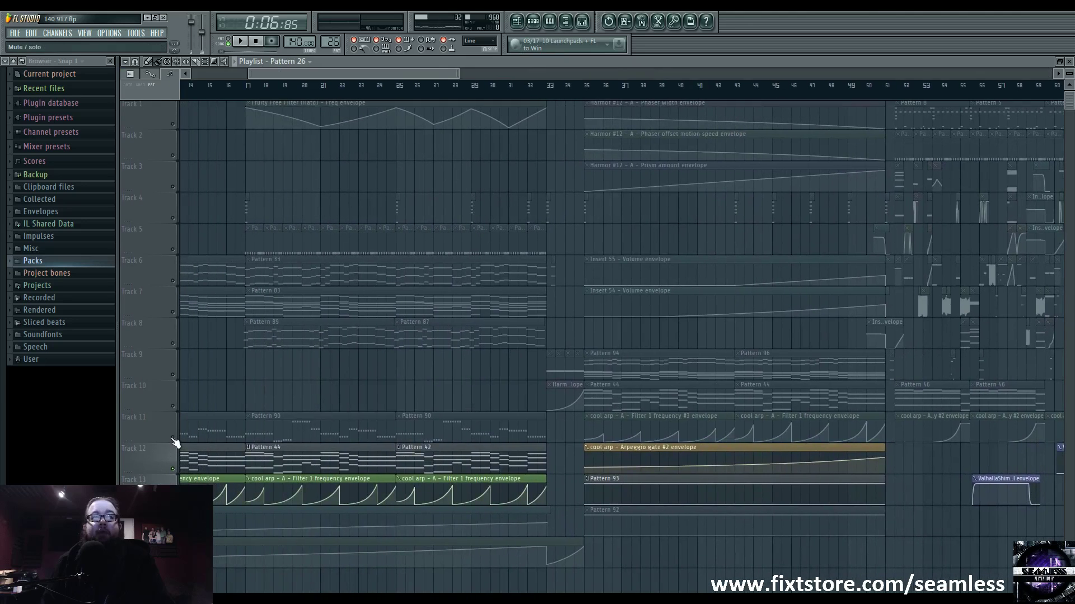
scroll(529, 359, "left", 4)
scroll(529, 358, "down", 3)
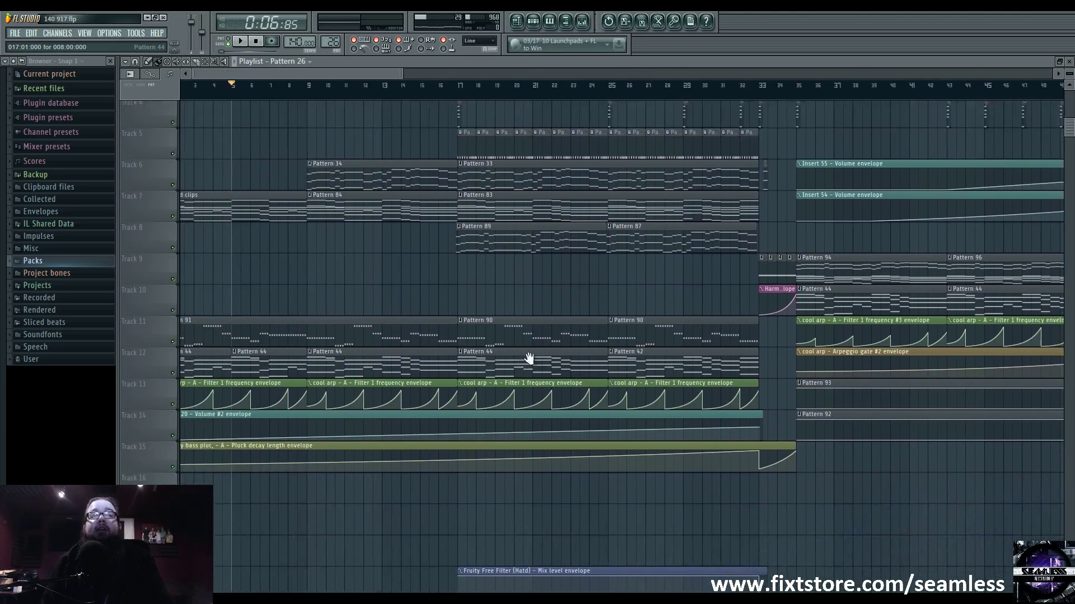
scroll(568, 338, "left", 1)
scroll(568, 339, "down", 1)
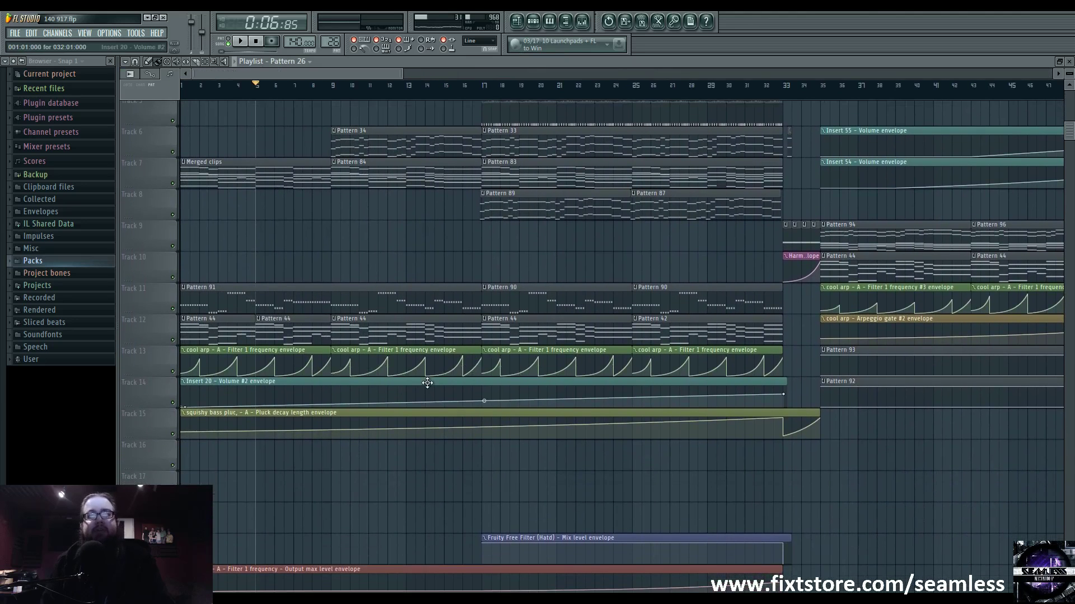
Review the intro's automation clips and move the playback position to bar 17, where the Fruity Free Filter frequency envelope starts
scroll(427, 383, "down", 6)
scroll(427, 383, "right", 3)
scroll(414, 358, "up", 10)
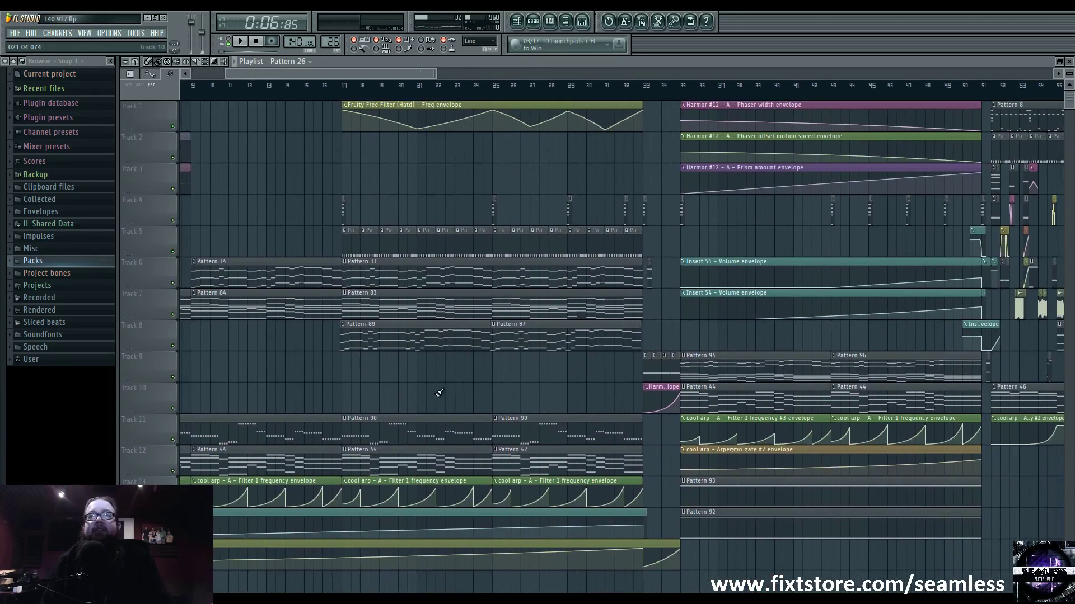
scroll(440, 393, "right", 1)
left_click(323, 113)
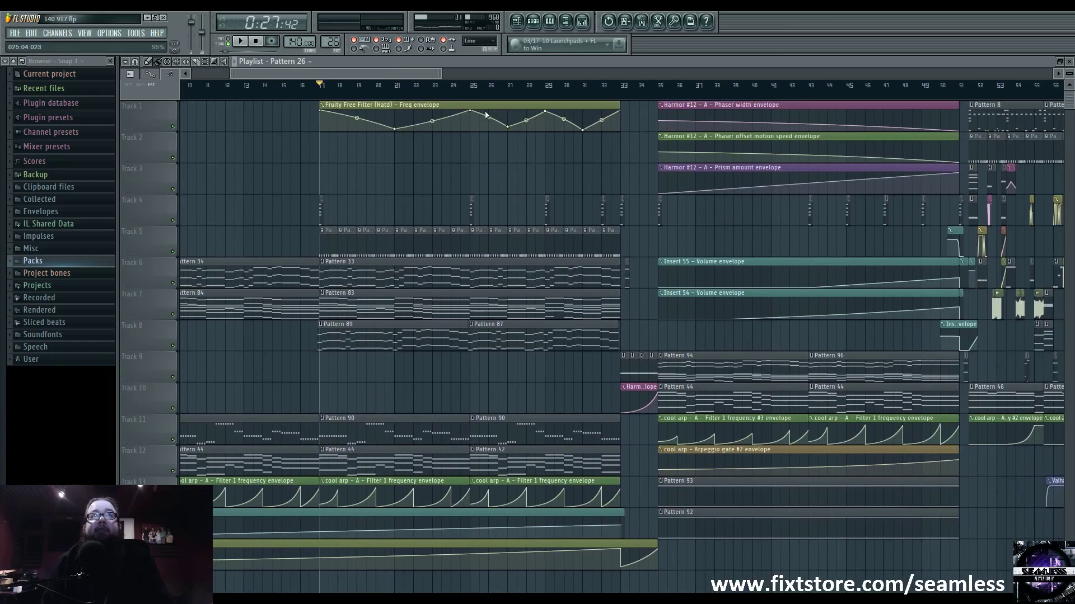
Play the intro from bar 17 to hear how the frequency envelope shapes the hi-hats
key("space")
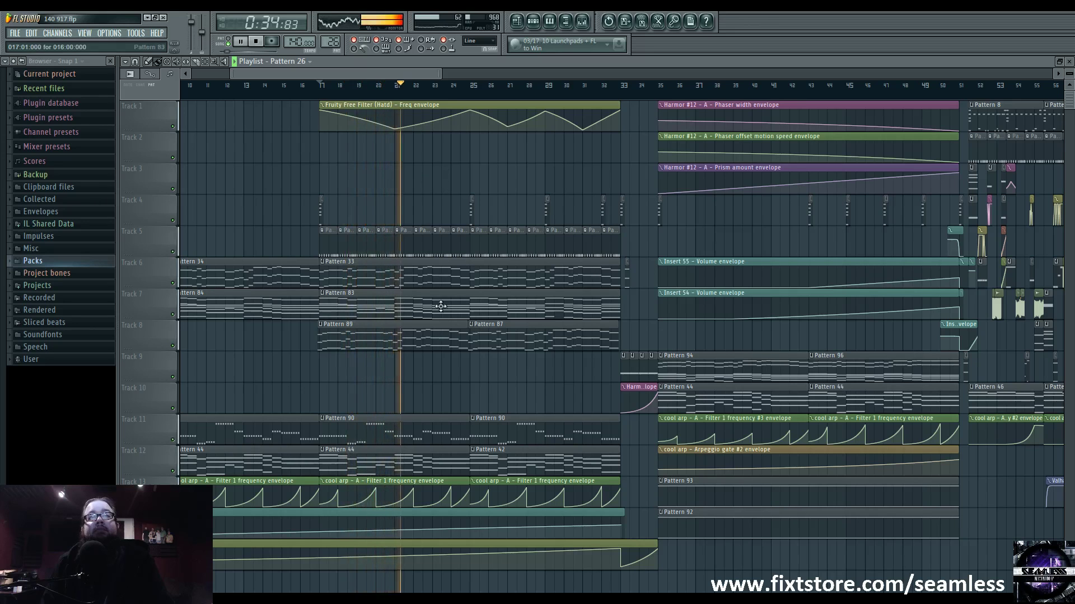
scroll(442, 179, "down", 5)
scroll(446, 329, "up", 5)
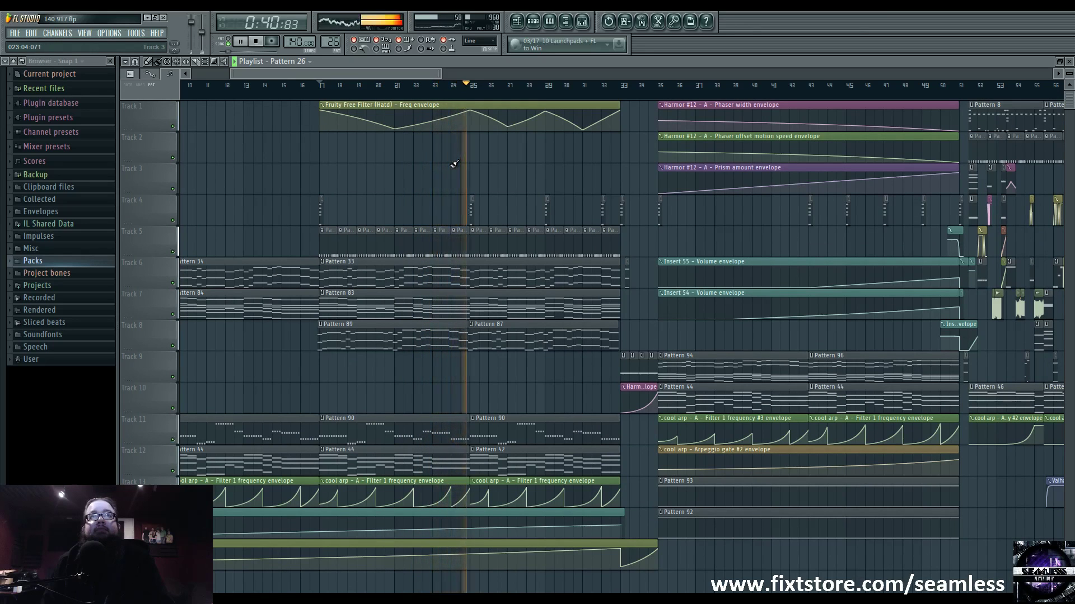
key("space")
Open the Pattern 14 clip to examine its hi-hat steps and show the Chh_027 channel settings
double_click(460, 234)
scroll(505, 286, "down", 3)
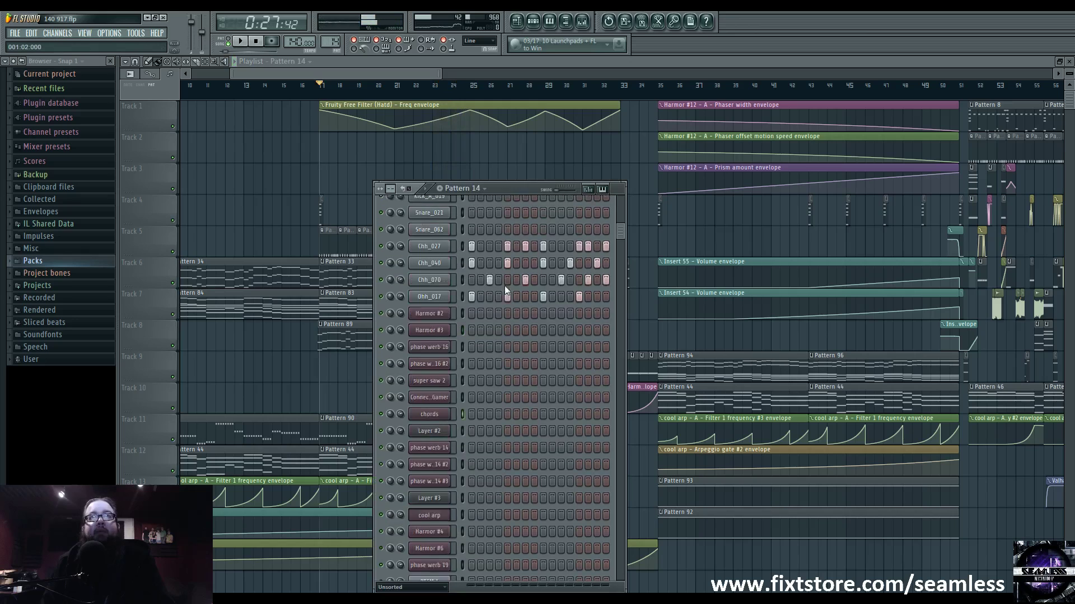
left_click(429, 309)
scroll(833, 178, "up", 3)
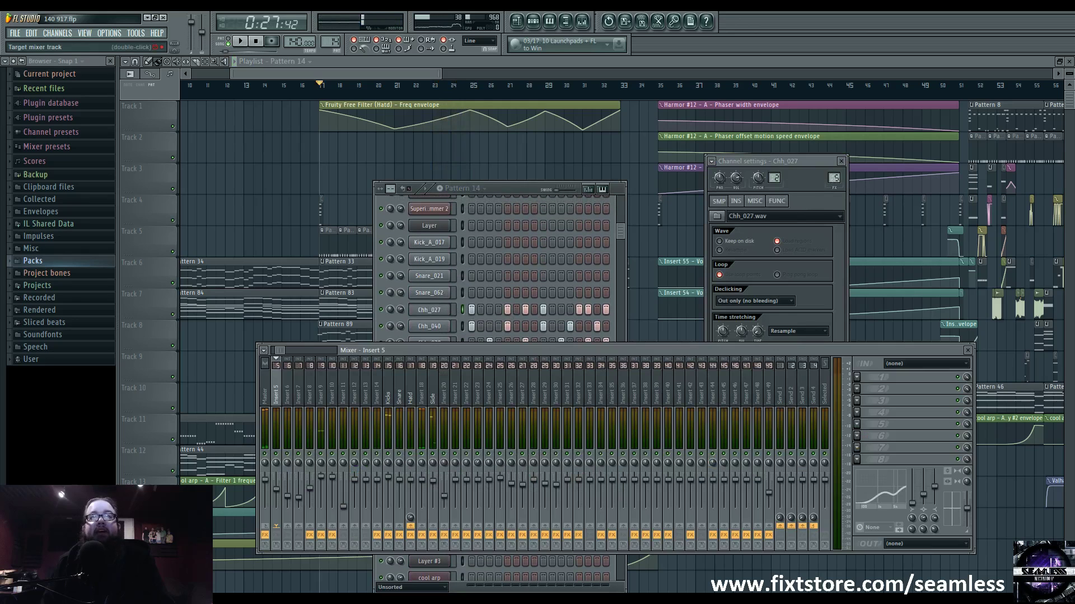
Open Fruity Free Filter on the Hatd mixer track and watch its automated frequency move during playback
key("F9")
left_click(414, 399)
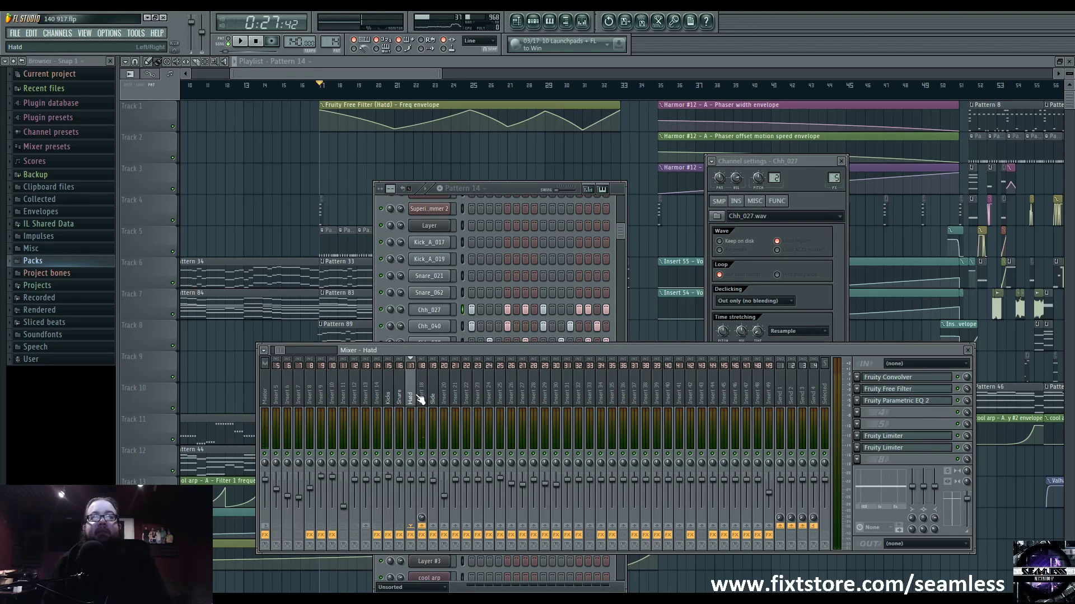
left_click(946, 394)
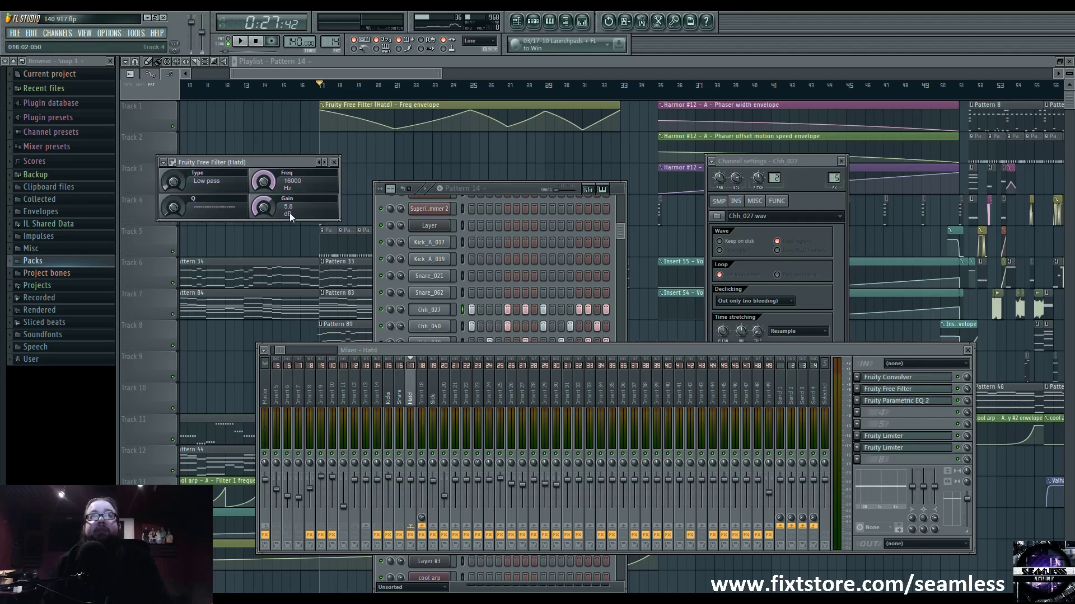
key("space")
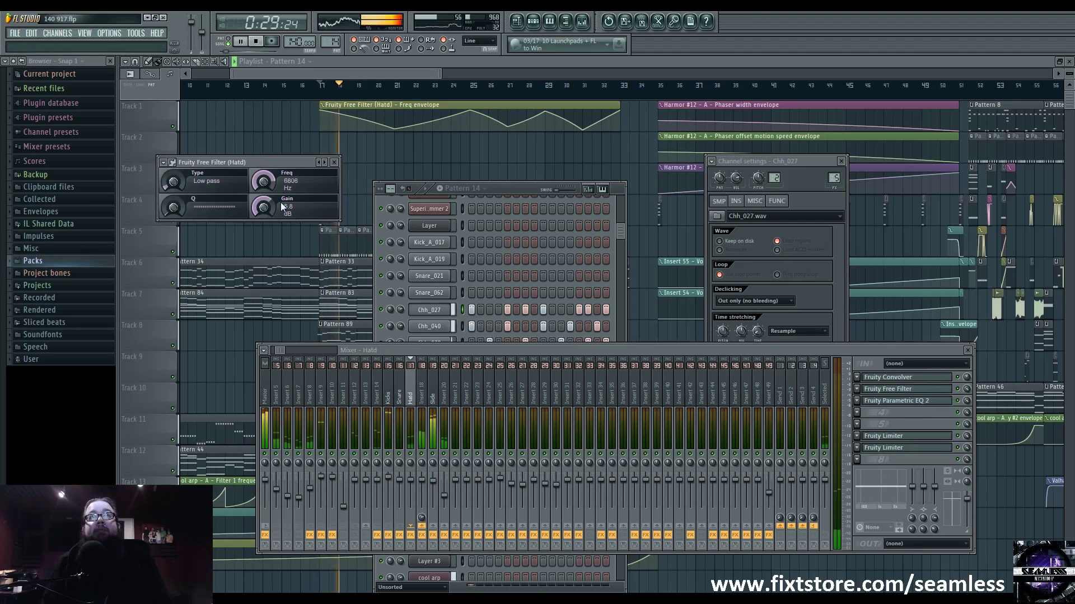
left_click_drag(294, 165, 396, 147)
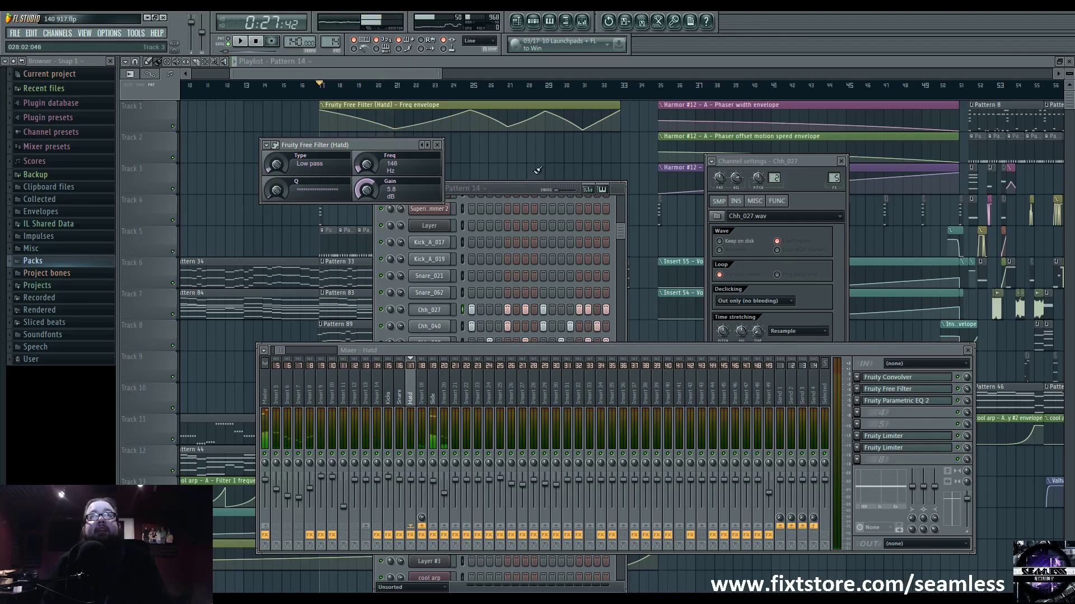
key("F12")
key("space")
Set the playback position to bar 33 and play the transition after the intro
scroll(522, 189, "right", 1)
left_click(522, 86)
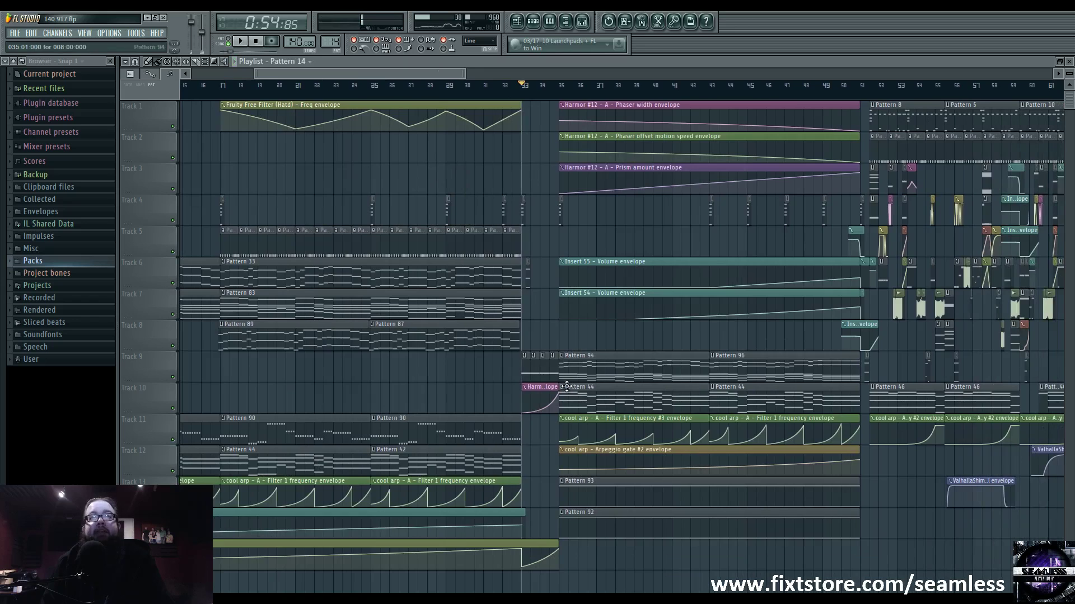
scroll(529, 430, "up", 4)
key("space")
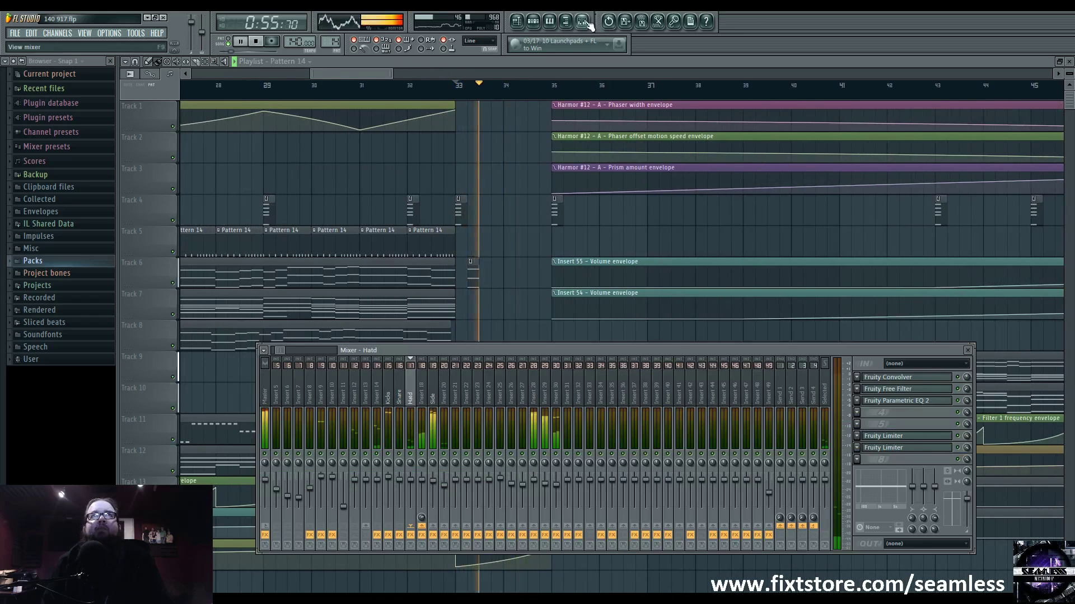
Open Maximus on the Master mixer track and check the master levels while the bar 33 transition plays
key("F9")
key("space")
left_click(266, 395)
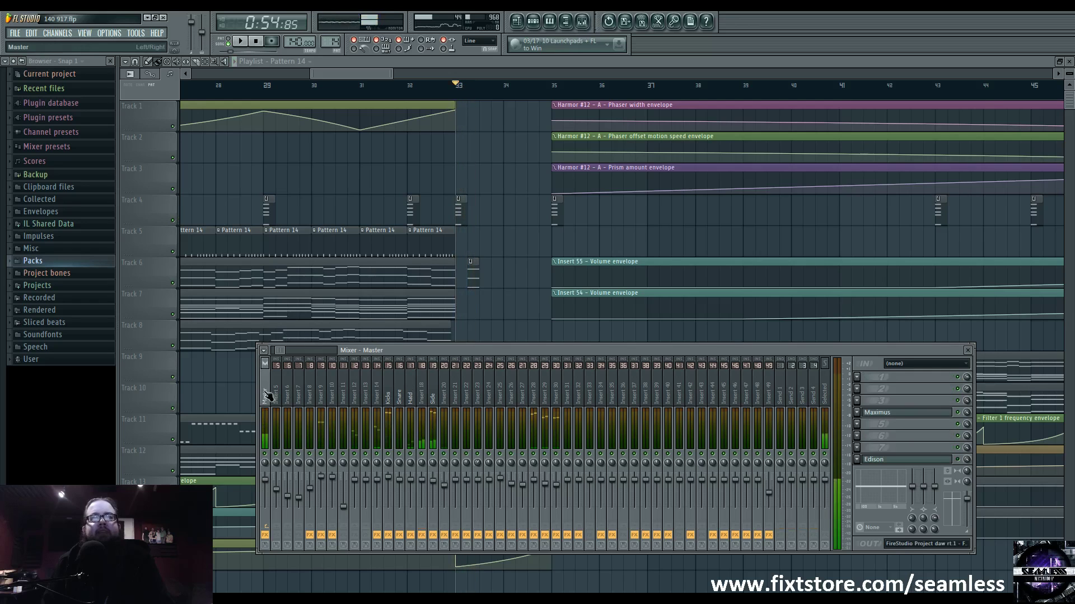
left_click(903, 414)
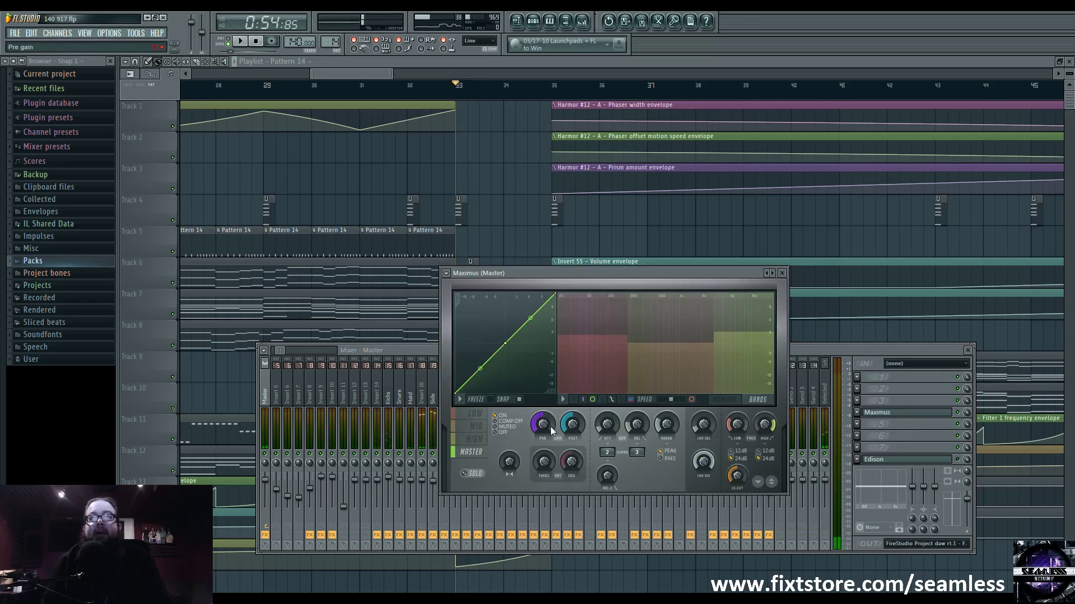
key("space")
key("F9")
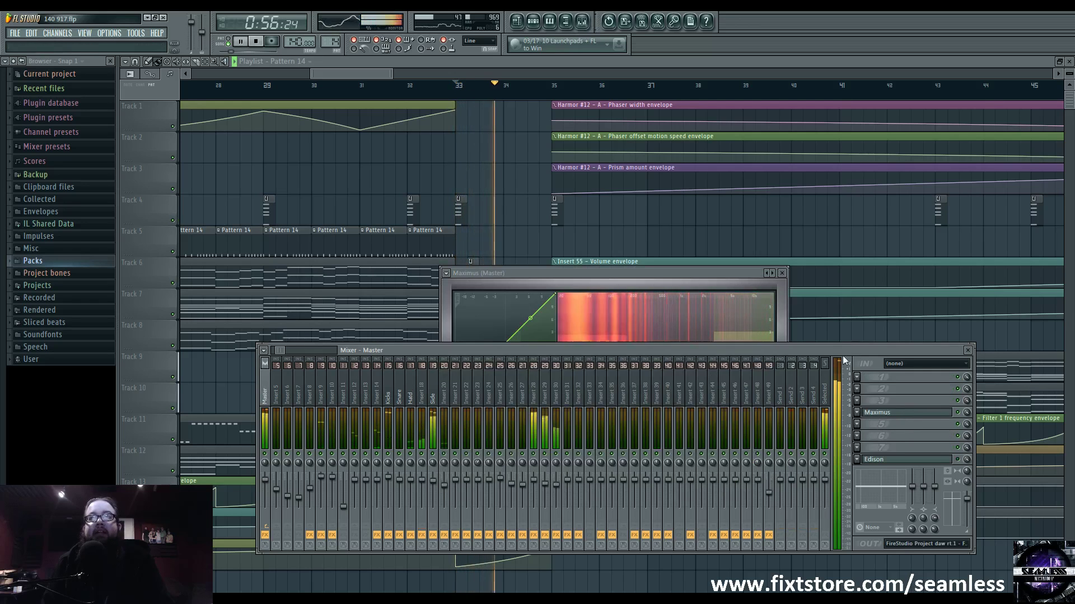
key("F5")
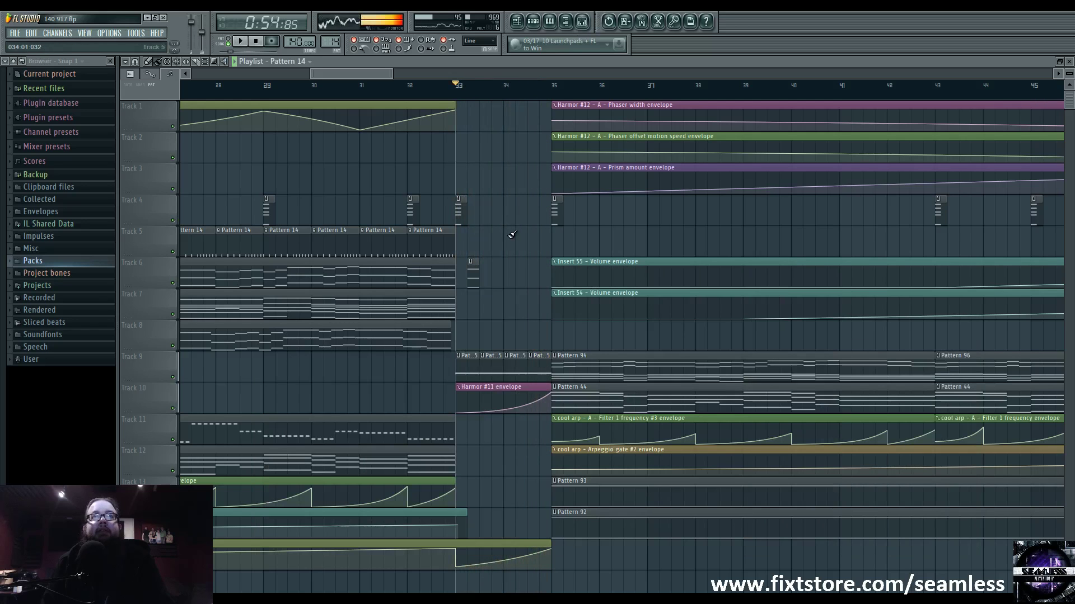
key("space")
Replay the transition from bar 33 and solo tracks 9 and 10 in the playlist
scroll(487, 283, "up", 3, "ctrl")
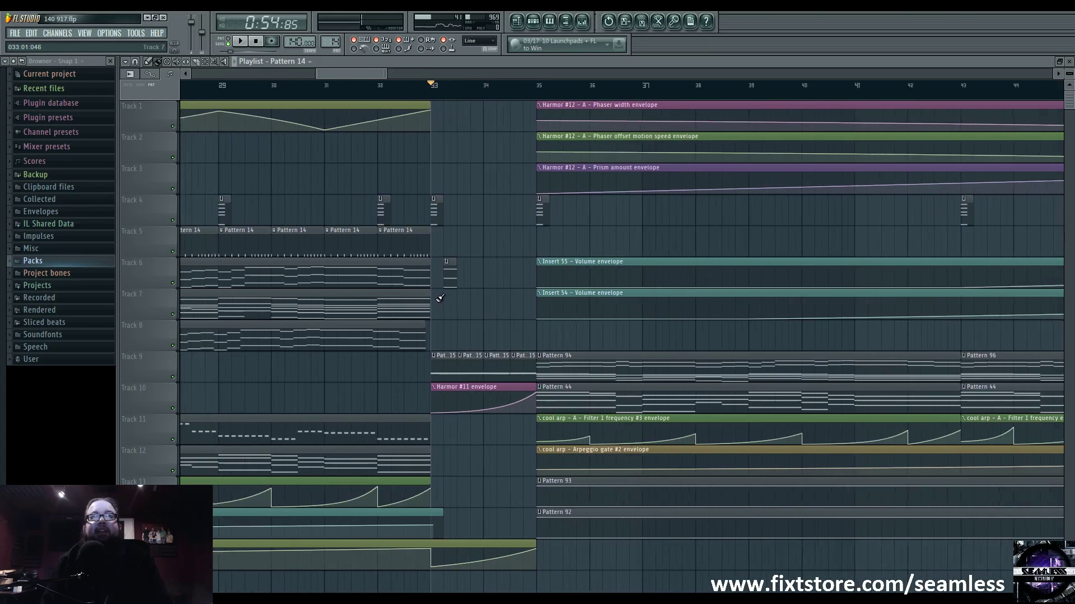
key("F9")
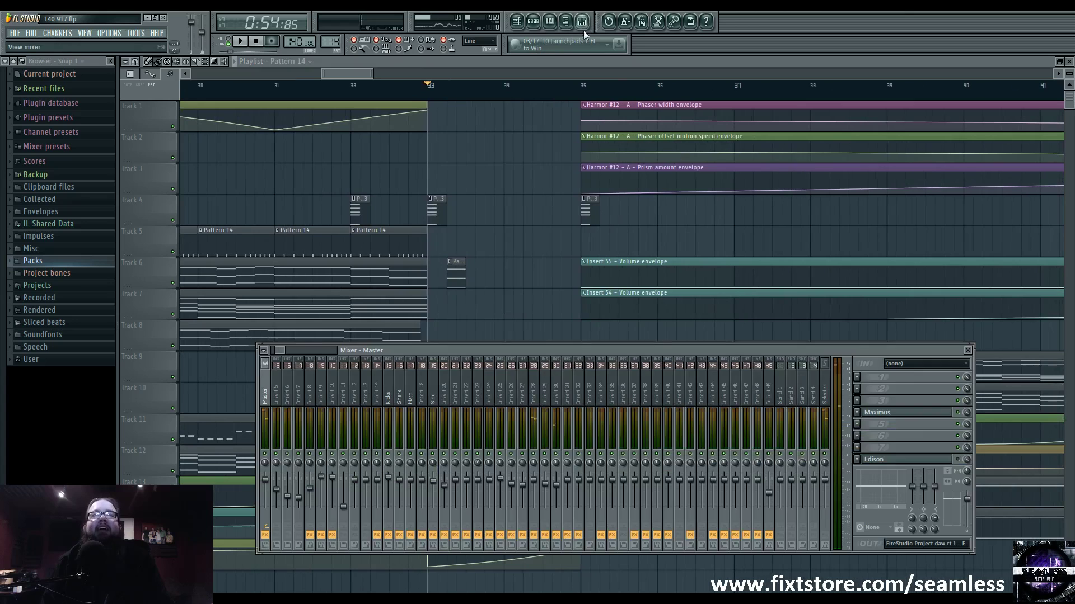
scroll(315, 390, "down", 1)
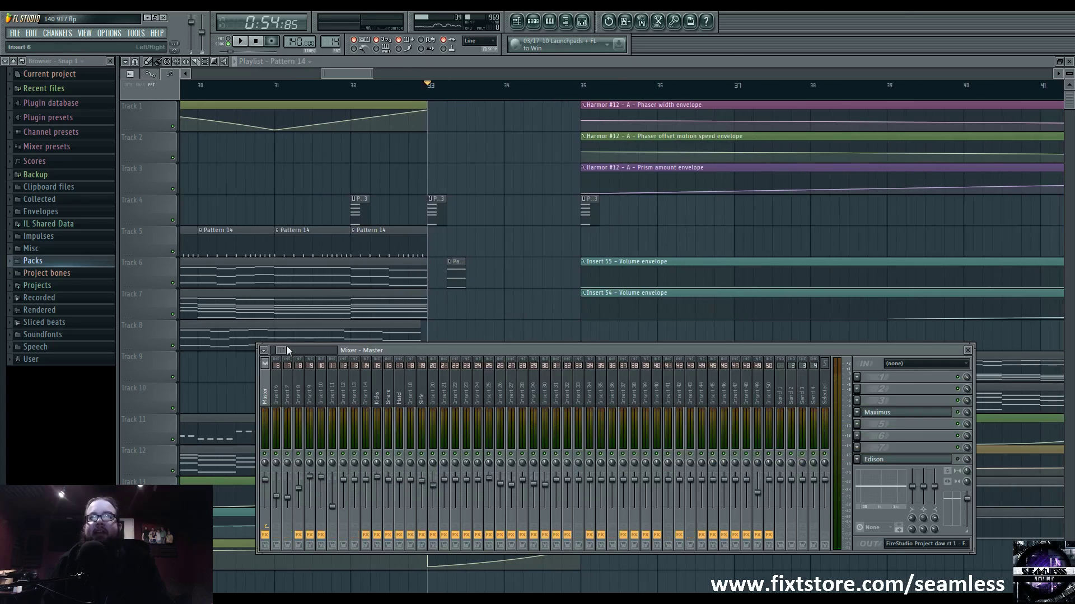
key("F9")
key("space")
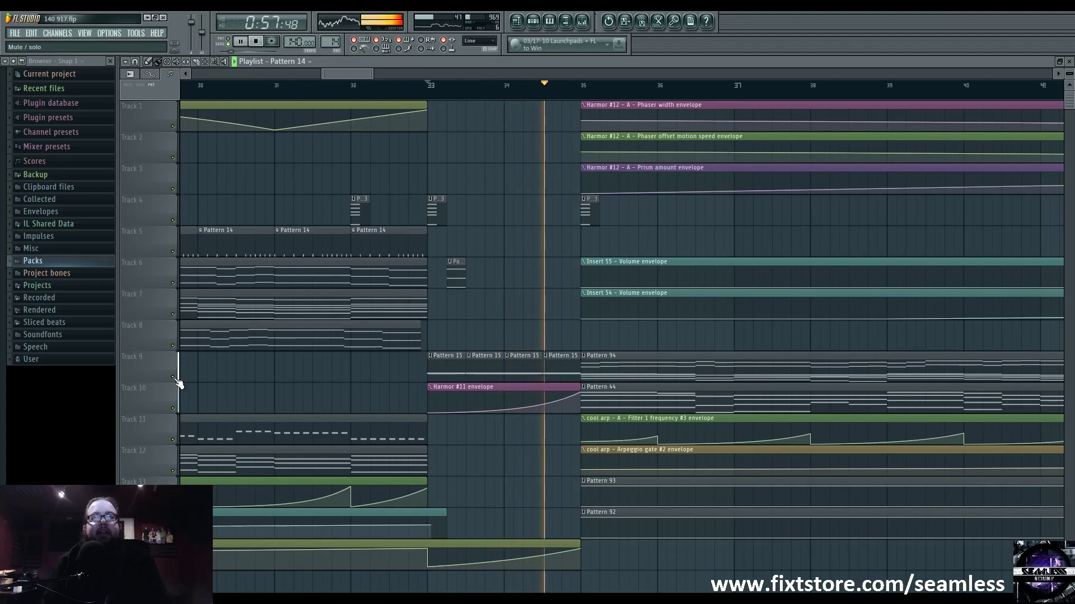
key("space")
right_click(180, 384)
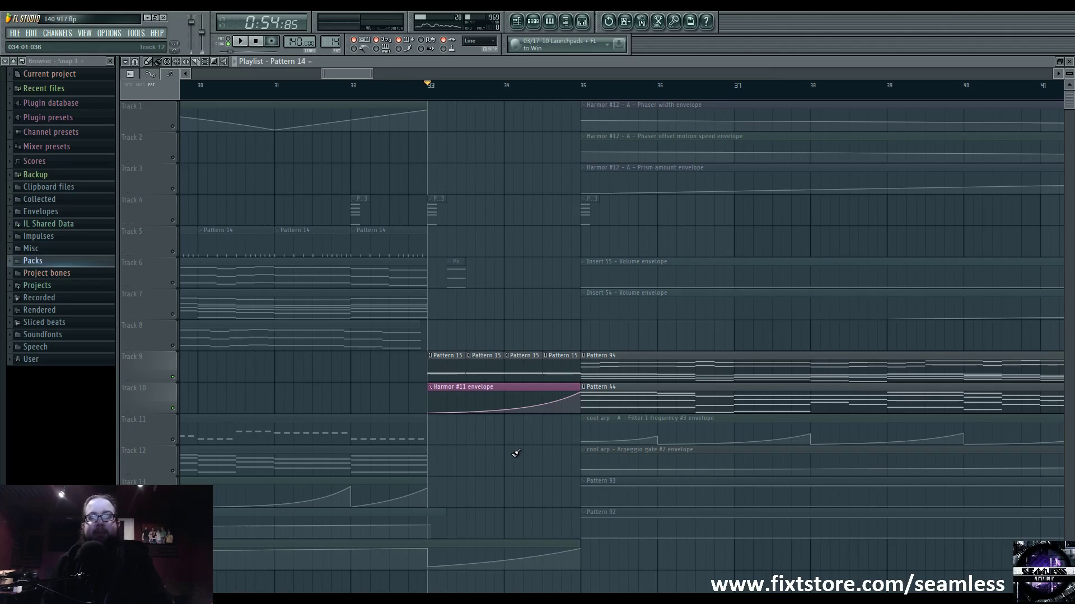
Open the Pattern 15 clip at bar 33, play it, and inspect its Layer #2 and phase werb 16 #2 channel settings
left_click(533, 20)
left_click(338, 382)
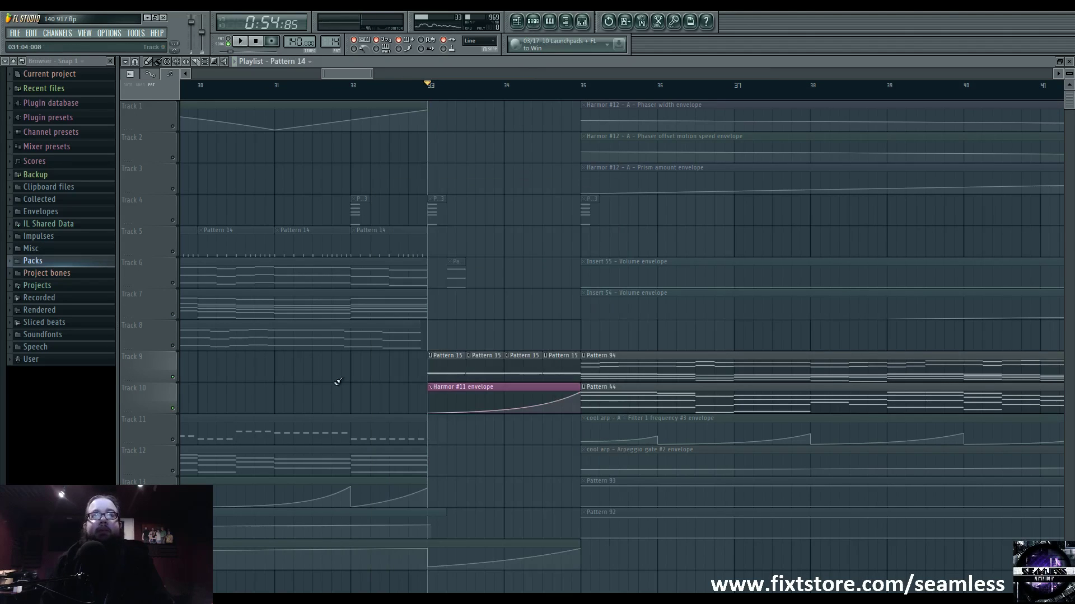
double_click(446, 369)
key("F6")
key("space")
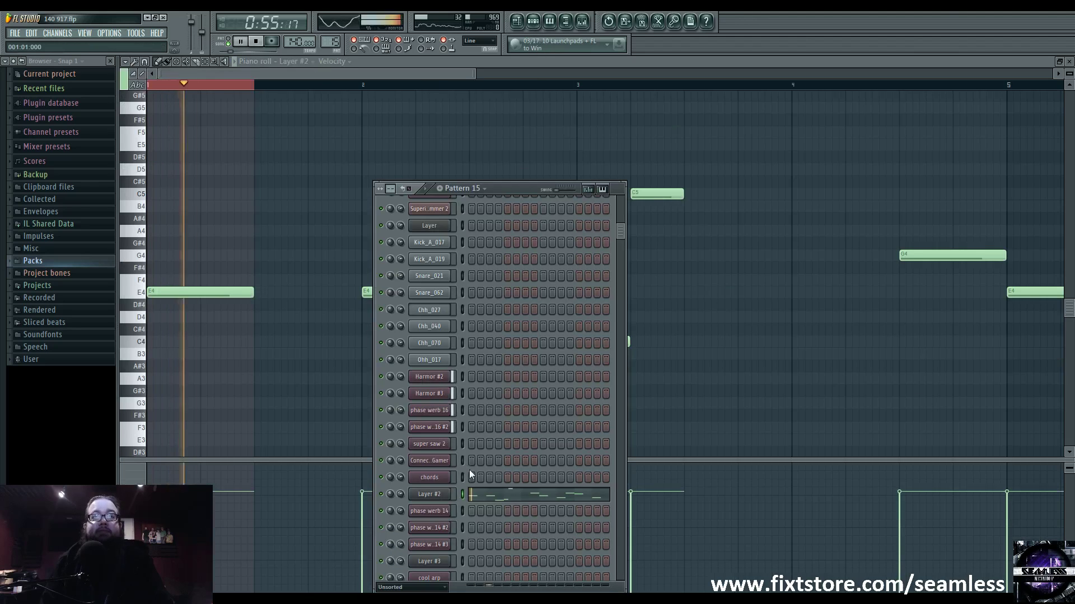
left_click(434, 496)
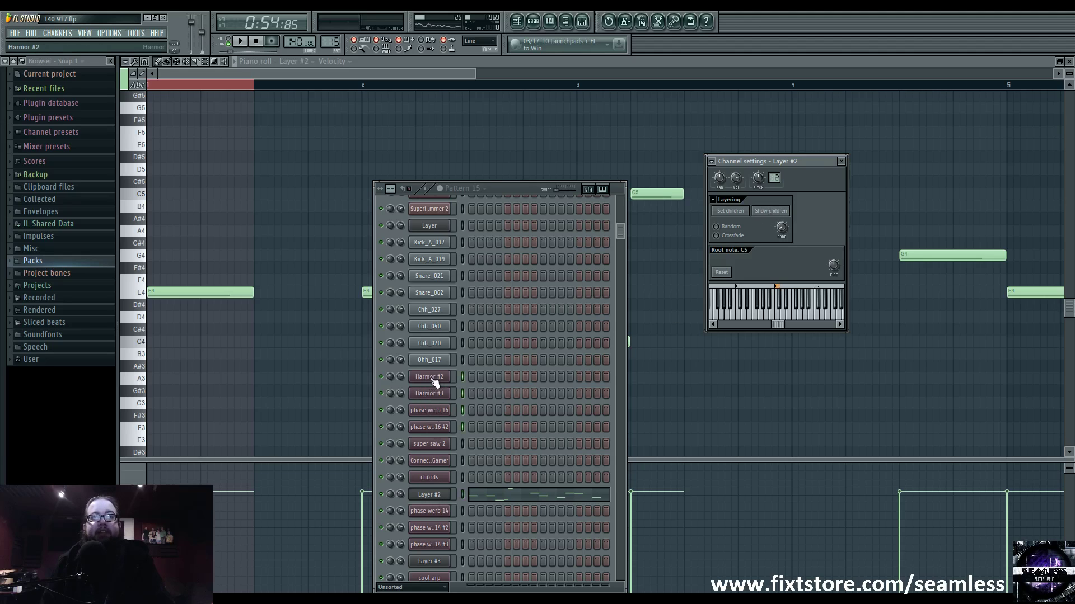
left_click(441, 428)
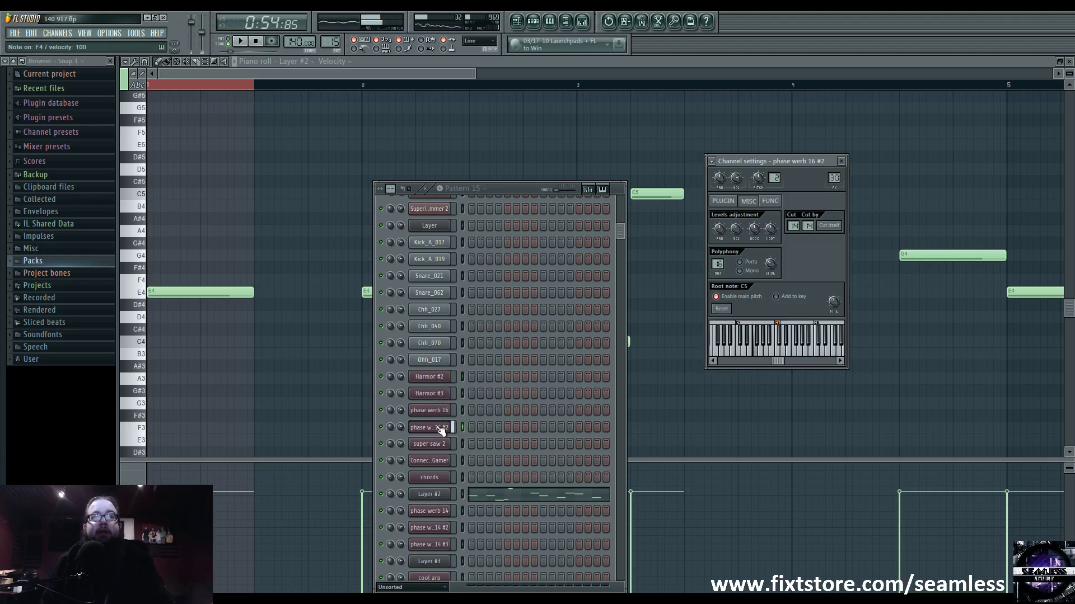
Return to the playlist, view the Harmor #2 channel settings, and open the phase werb 16 #2 plugin interface
left_click(517, 21)
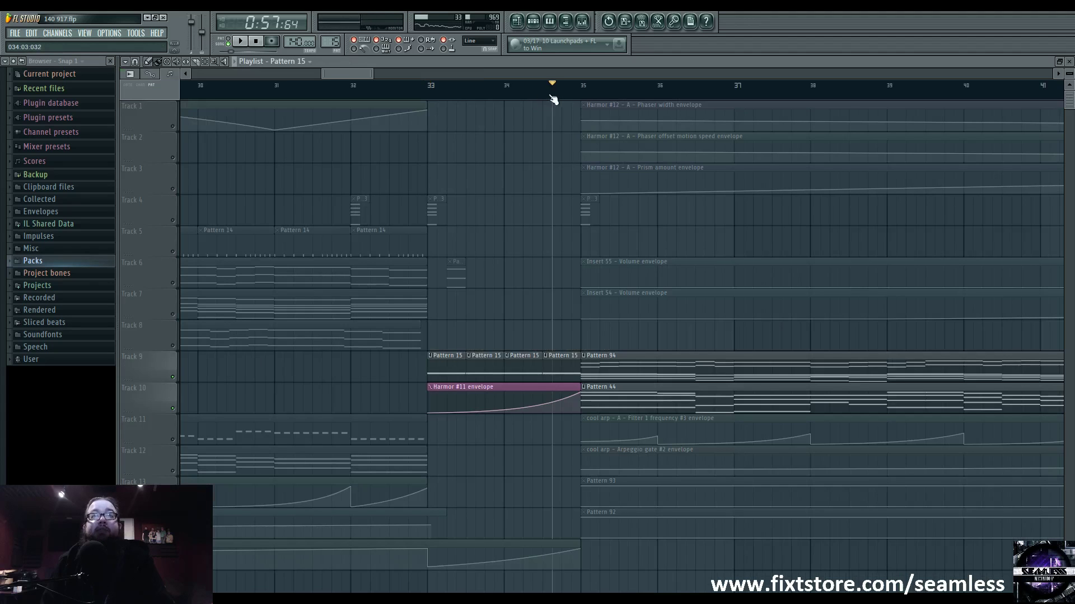
left_click(533, 21)
left_click(431, 378)
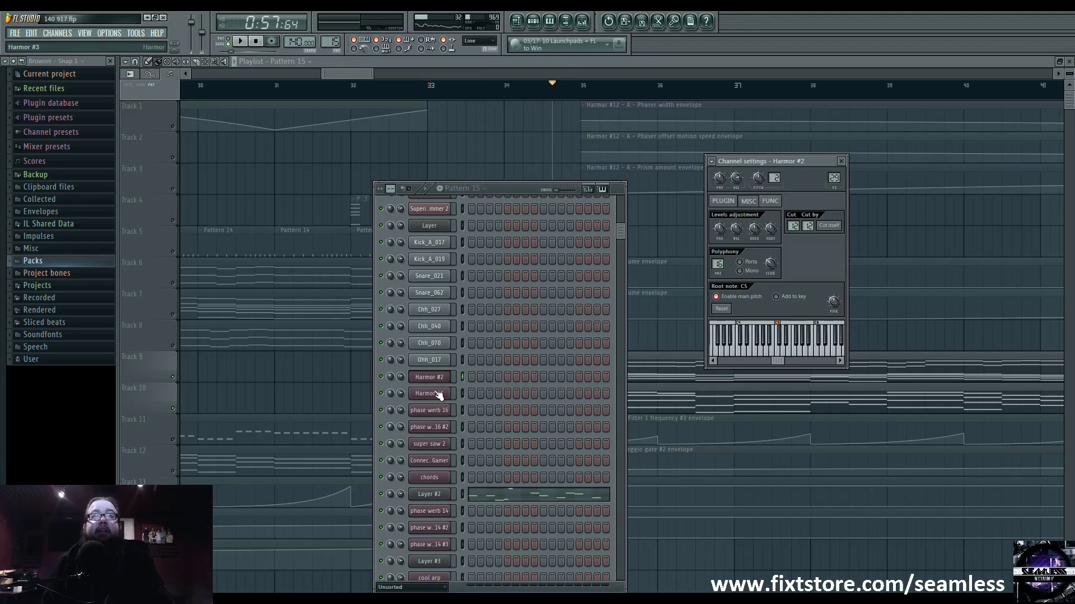
left_click(435, 427)
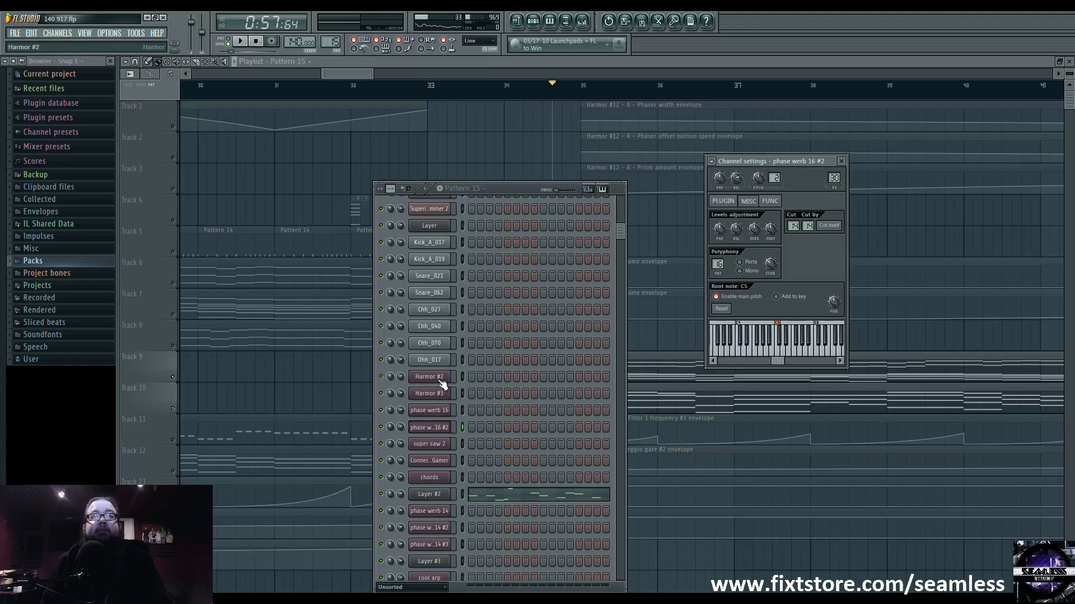
left_click(724, 201)
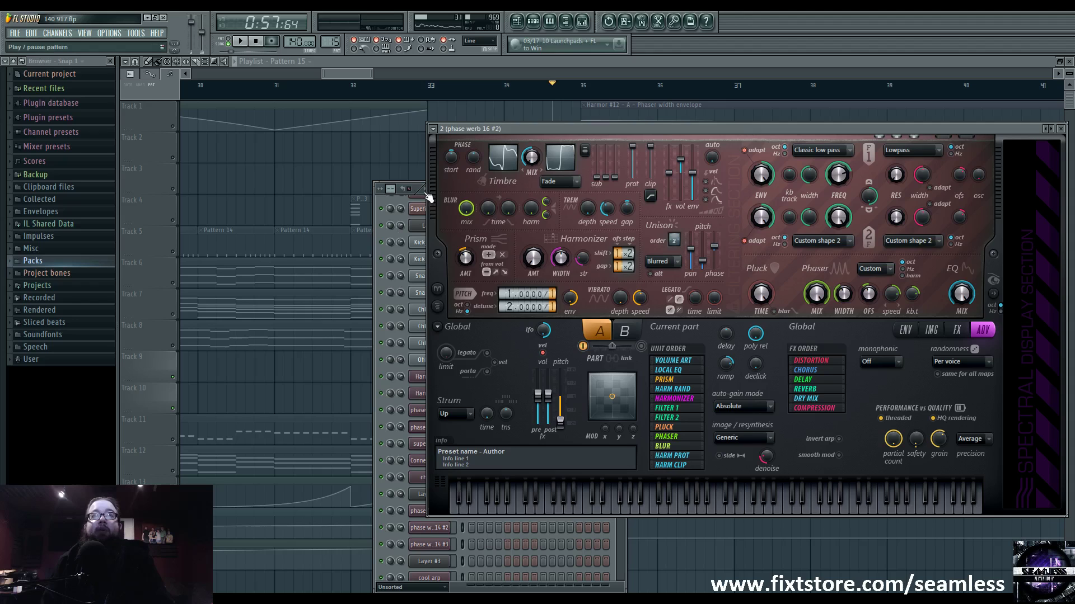
Play Pattern 15 on its own and arrange the channel rack beside the phase werb 16 #2 synth window
left_click(429, 197)
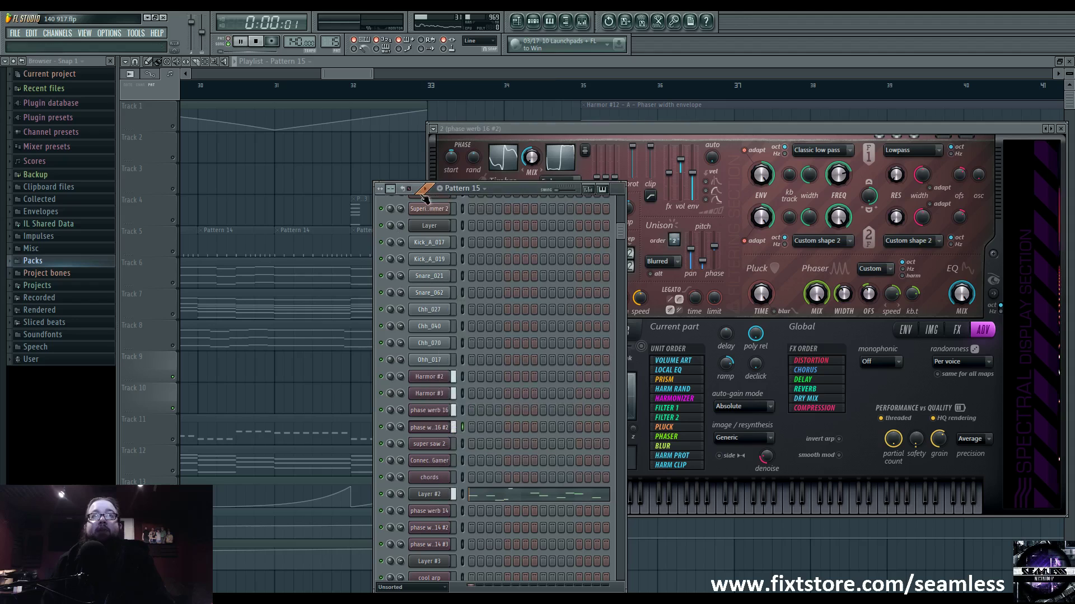
left_click_drag(509, 191, 371, 142)
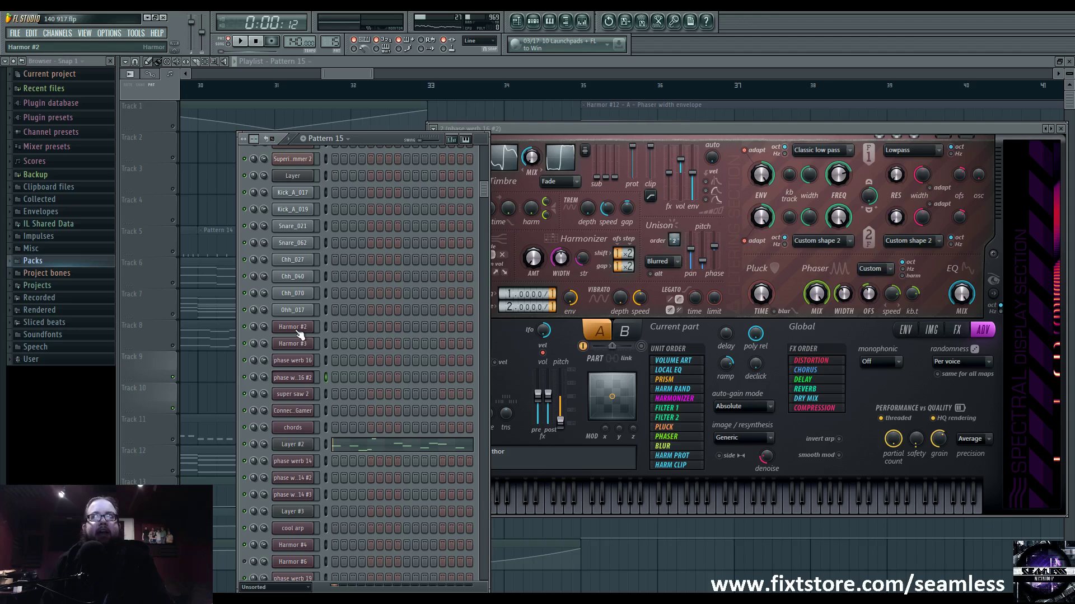
left_click_drag(631, 129, 559, 144)
left_click(374, 142)
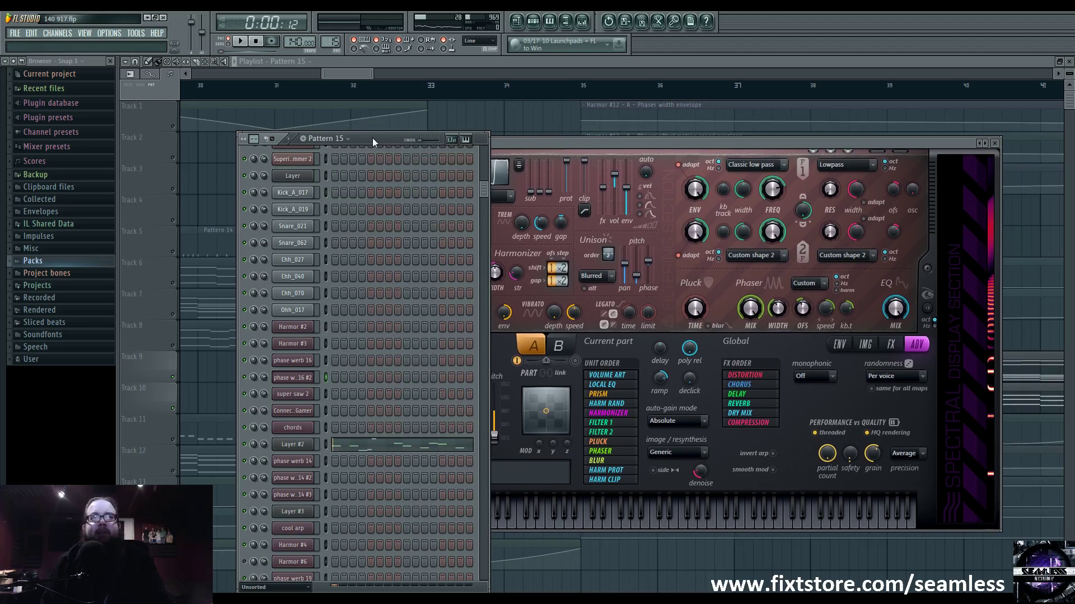
left_click_drag(374, 141, 275, 117)
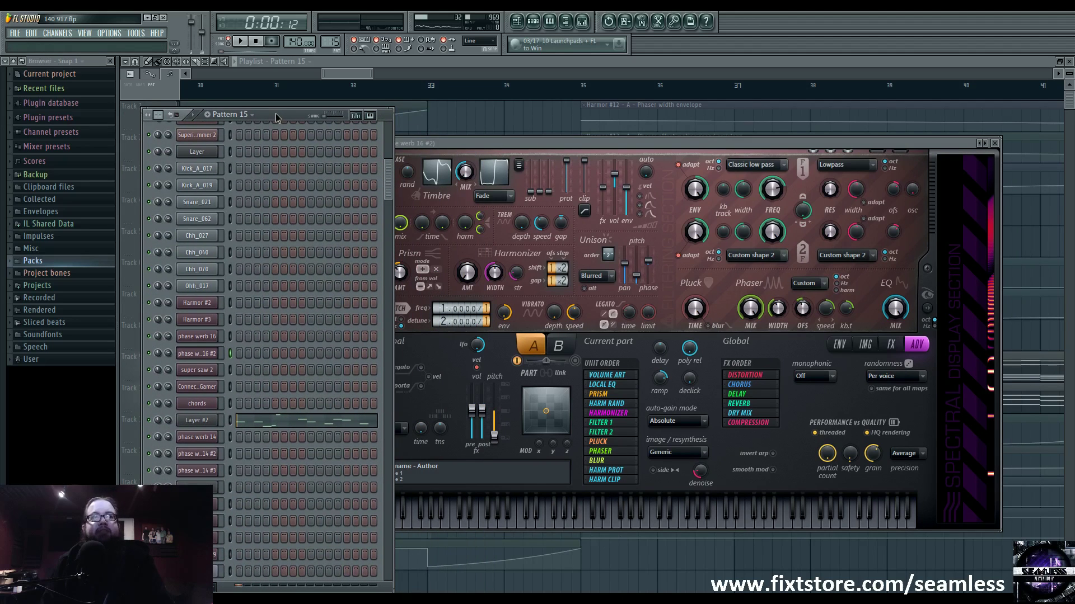
Examine the Harmor #2, Harmor #3, phase werb 16 and phase werb 16 #2 synth patches one after another
left_click(213, 303)
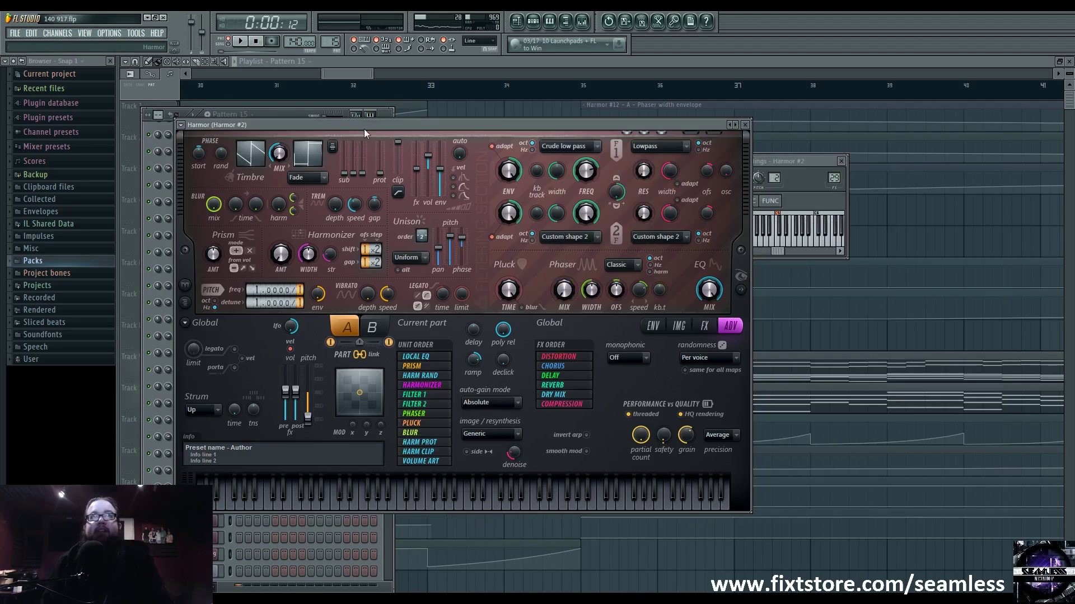
left_click_drag(364, 128, 545, 123)
left_click(197, 319)
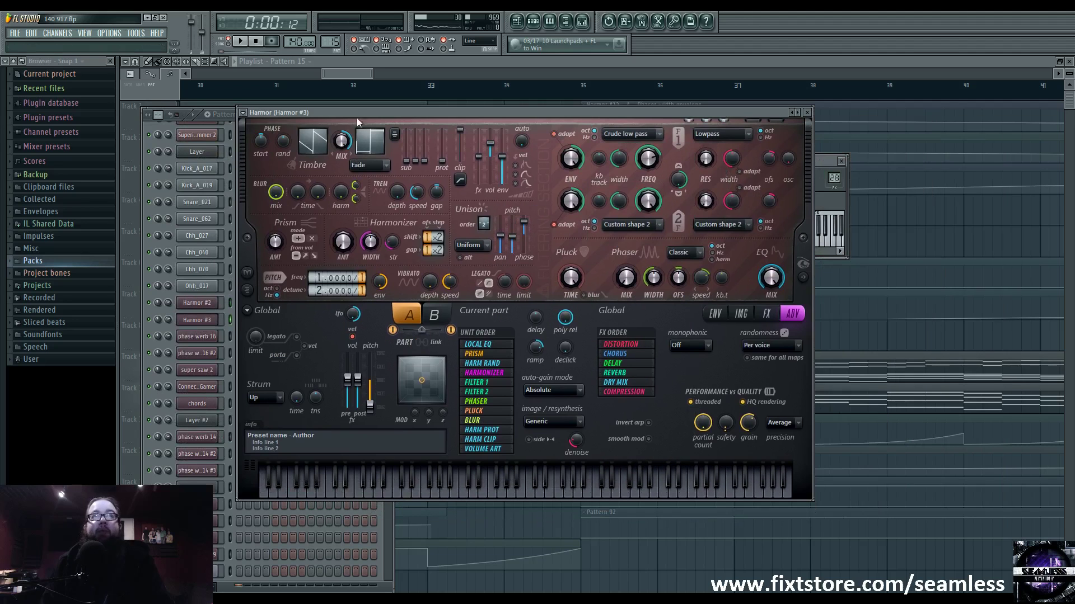
left_click_drag(358, 120, 478, 126)
left_click(197, 336)
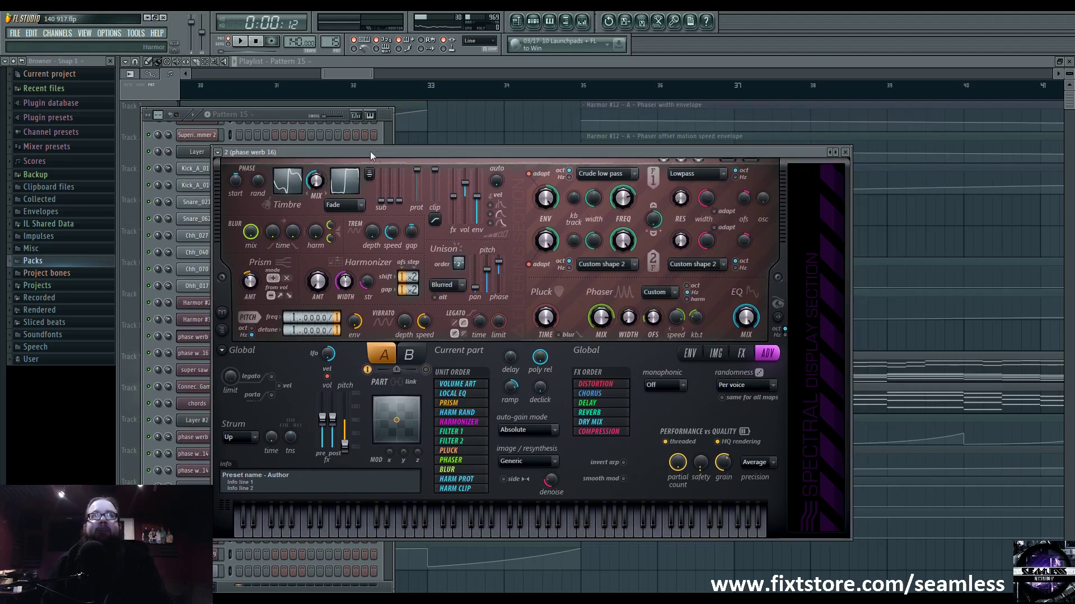
left_click_drag(371, 156, 446, 143)
left_click(197, 353)
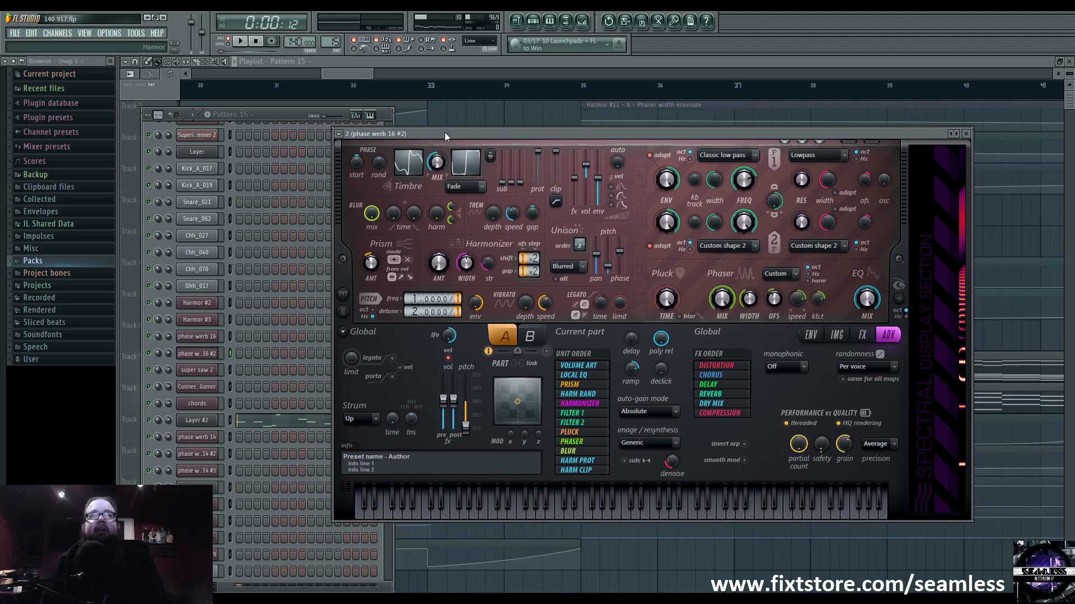
Compare the phase werb 16 and phase werb 16 #2 synth patches by switching between them
left_click(210, 337)
left_click(208, 352)
left_click(209, 337)
left_click(209, 352)
left_click(210, 337)
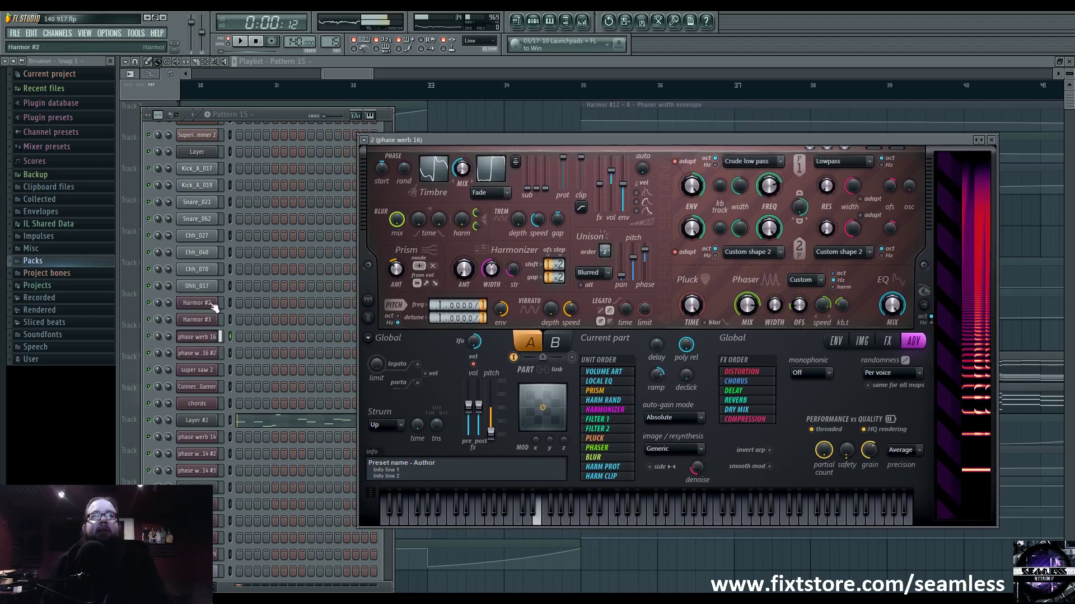
View the Harmor #3 and Harmor #2 patches, show Harmor #2's spectral display, and audition the sound
left_click(210, 304)
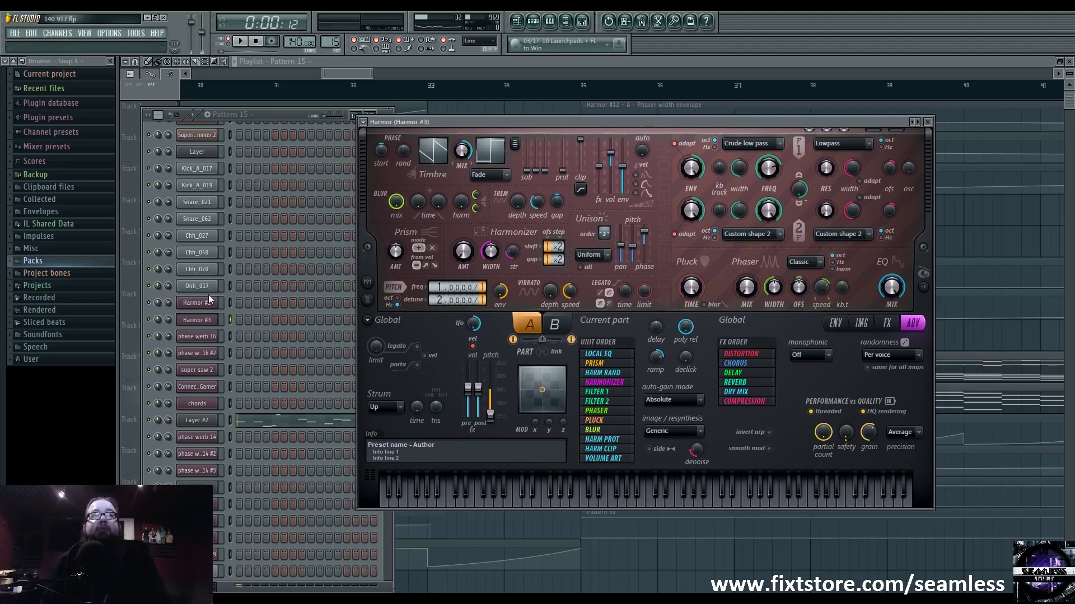
left_click(212, 308)
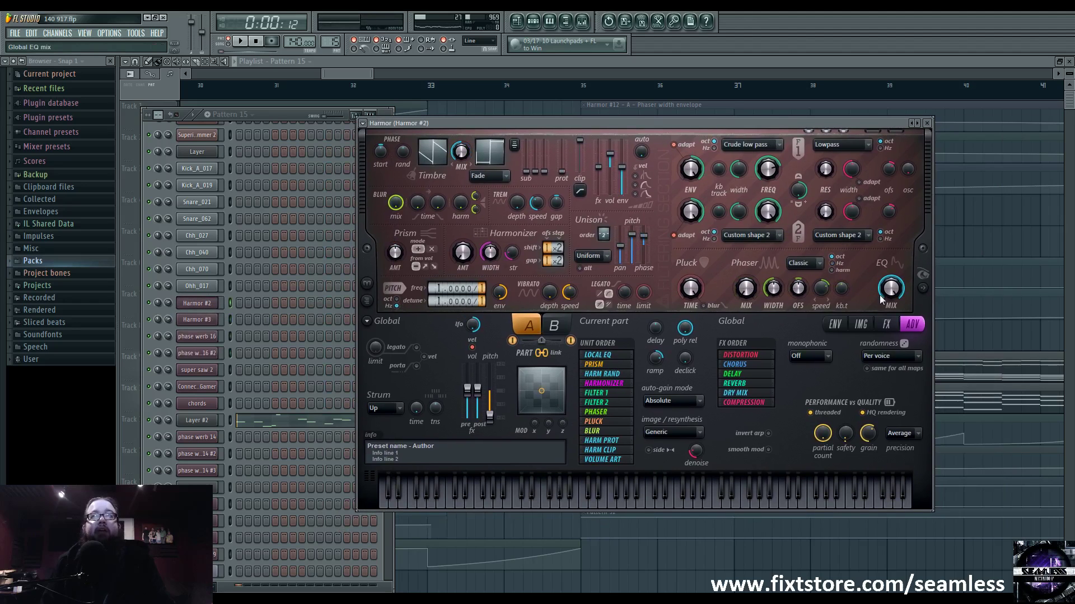
left_click(923, 289)
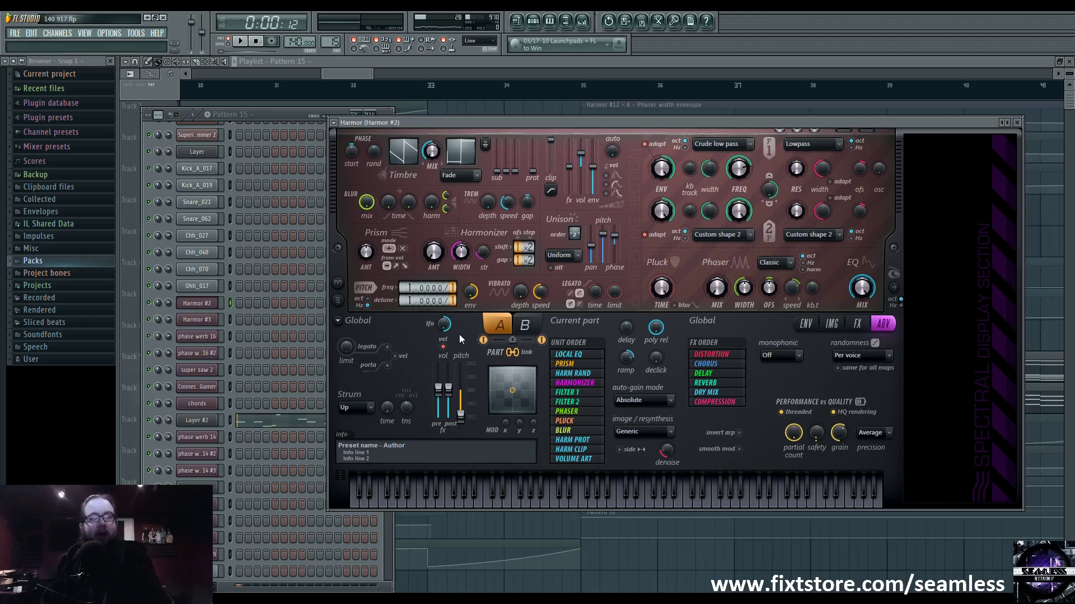
key("space")
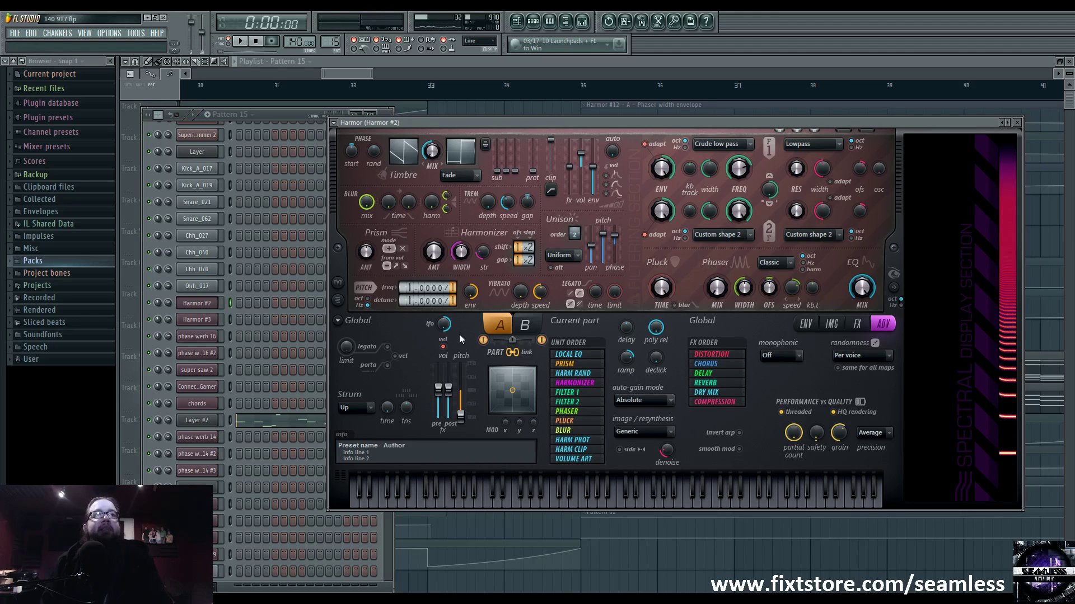
Select bars 33 to 35 on the playlist timeline and play them while watching Harmor #2's synth window
left_click(367, 82)
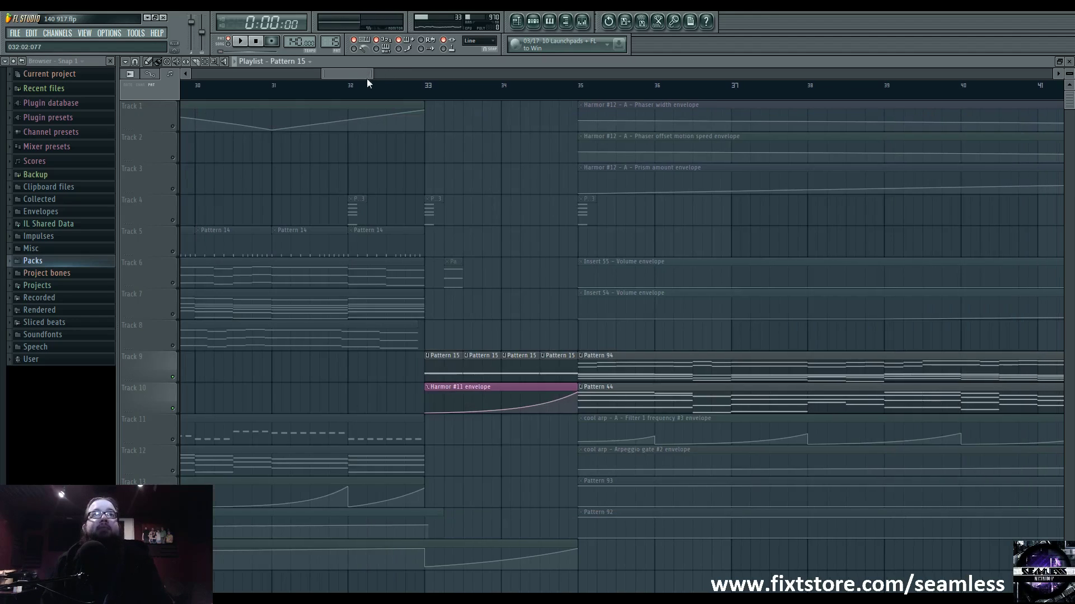
left_click_drag(431, 91, 579, 91)
key("F6")
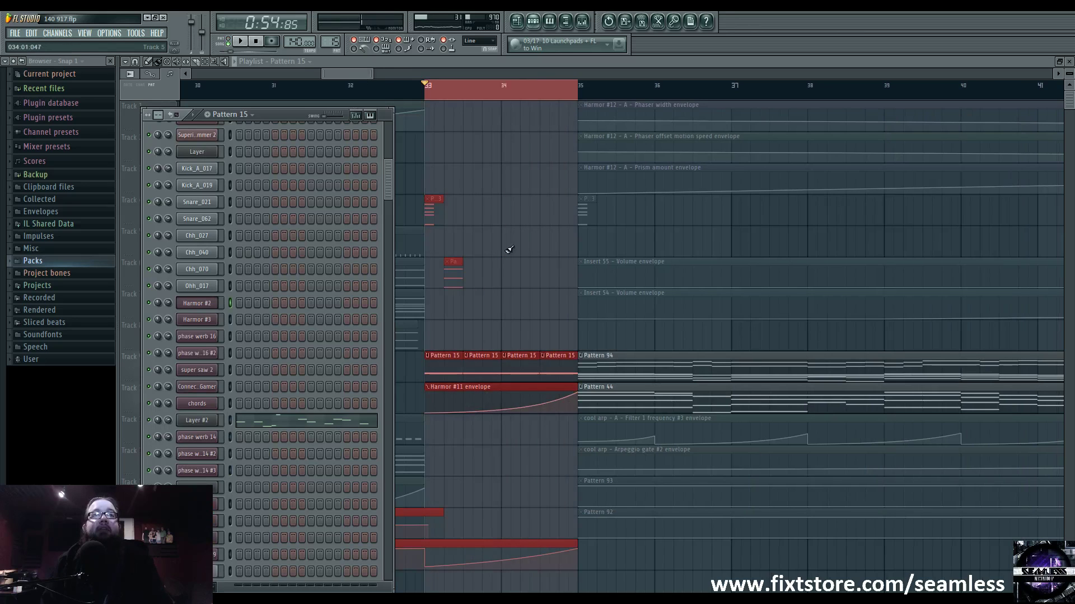
left_click(197, 304)
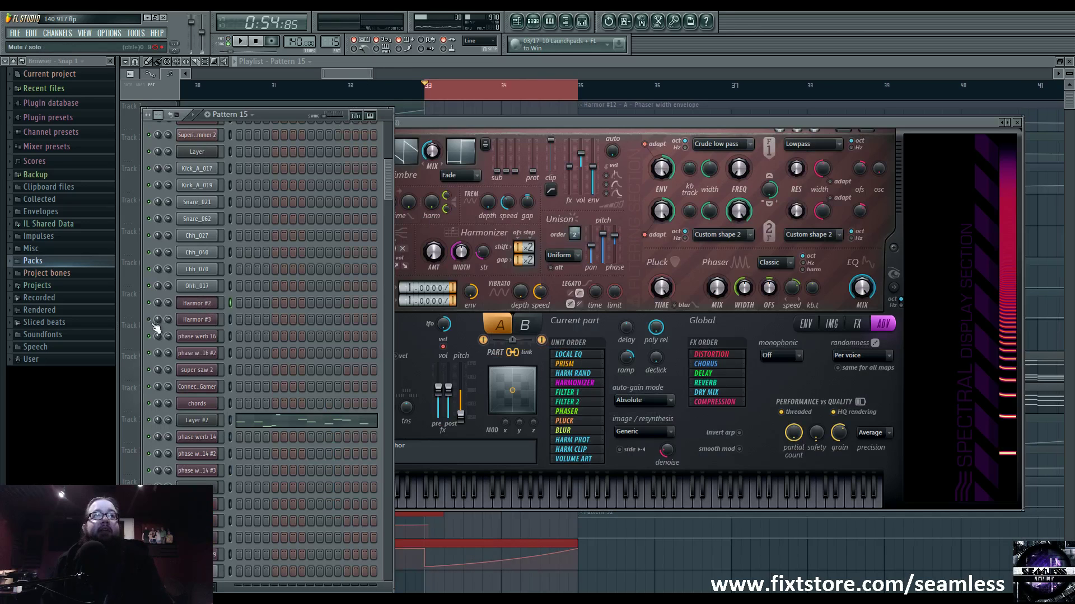
key("space")
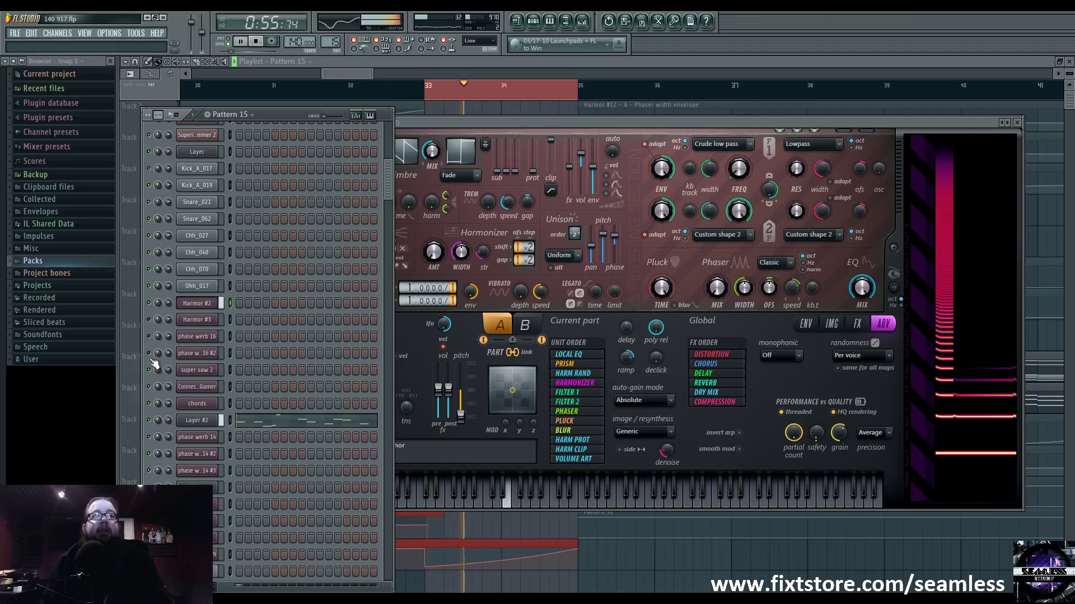
left_click(702, 120)
key("space")
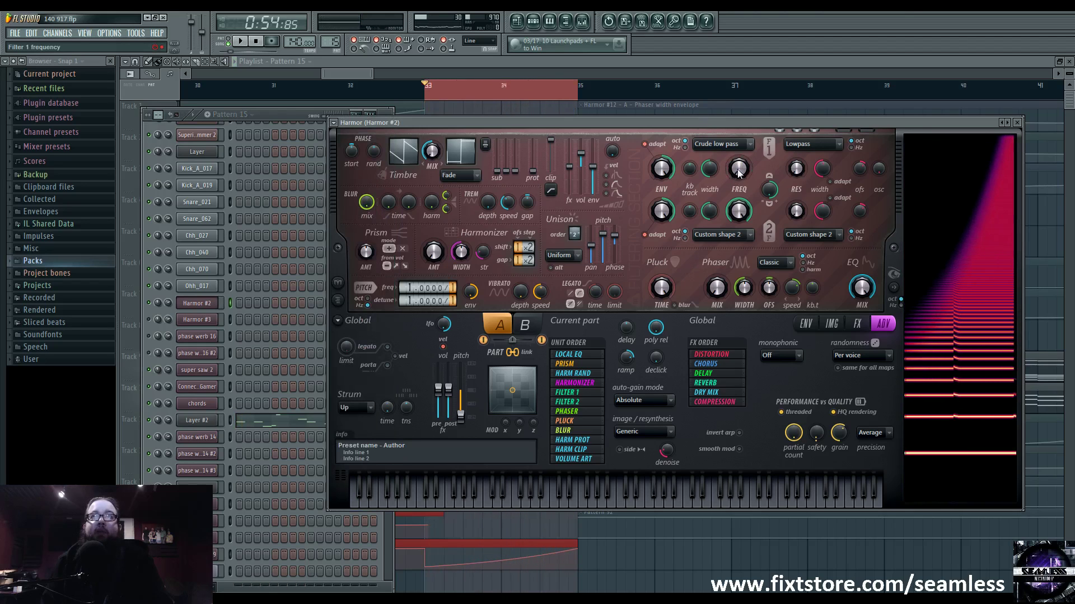
Examine part B of Harmor #2, including its timbre and filter 1 settings, while auditioning the sound
left_click(529, 325)
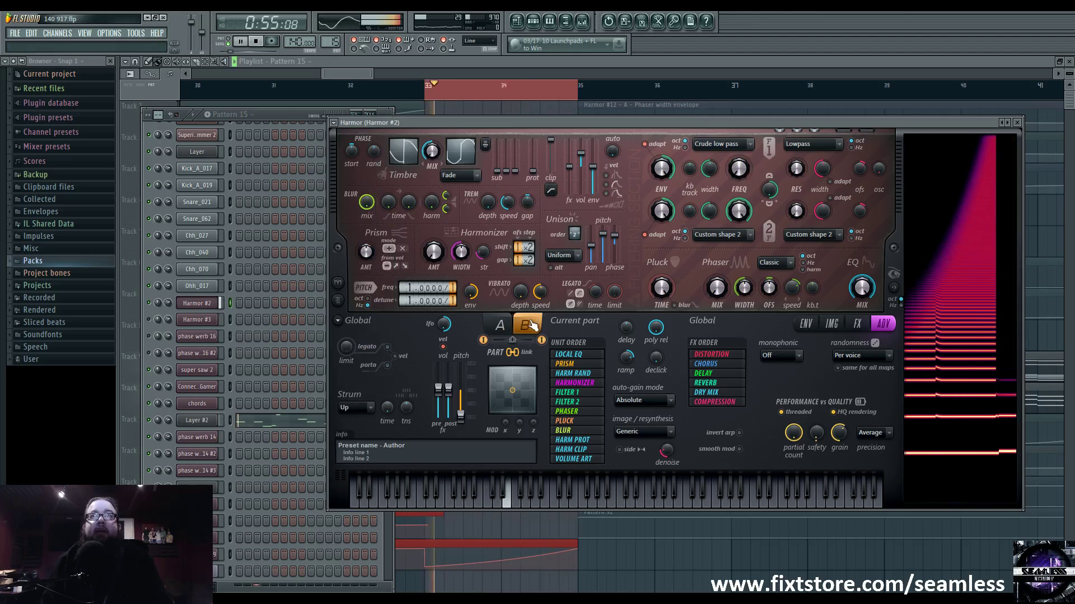
left_click(512, 352)
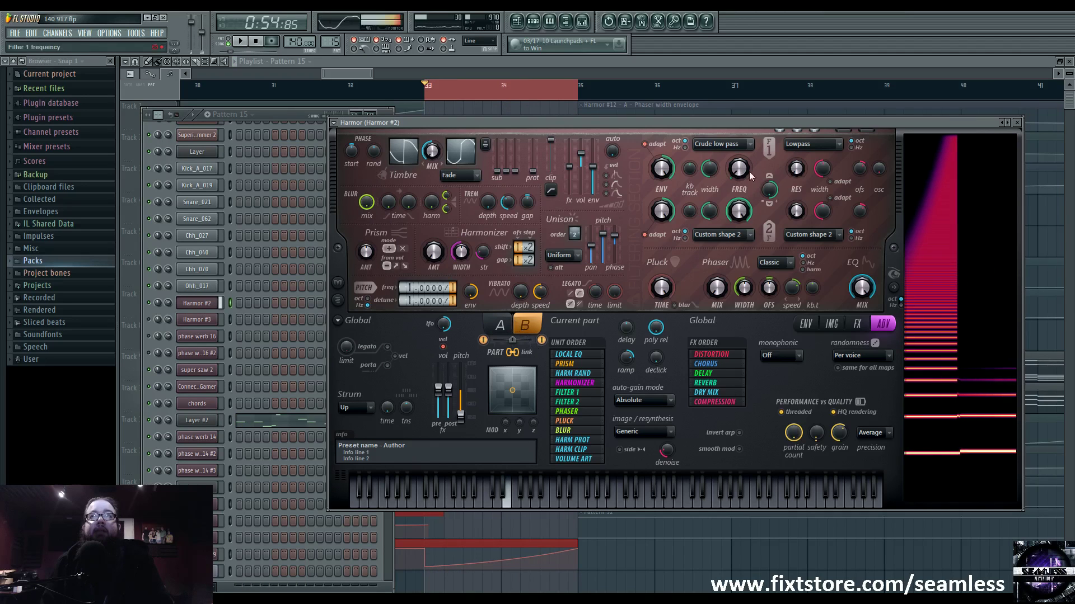
left_click(512, 352)
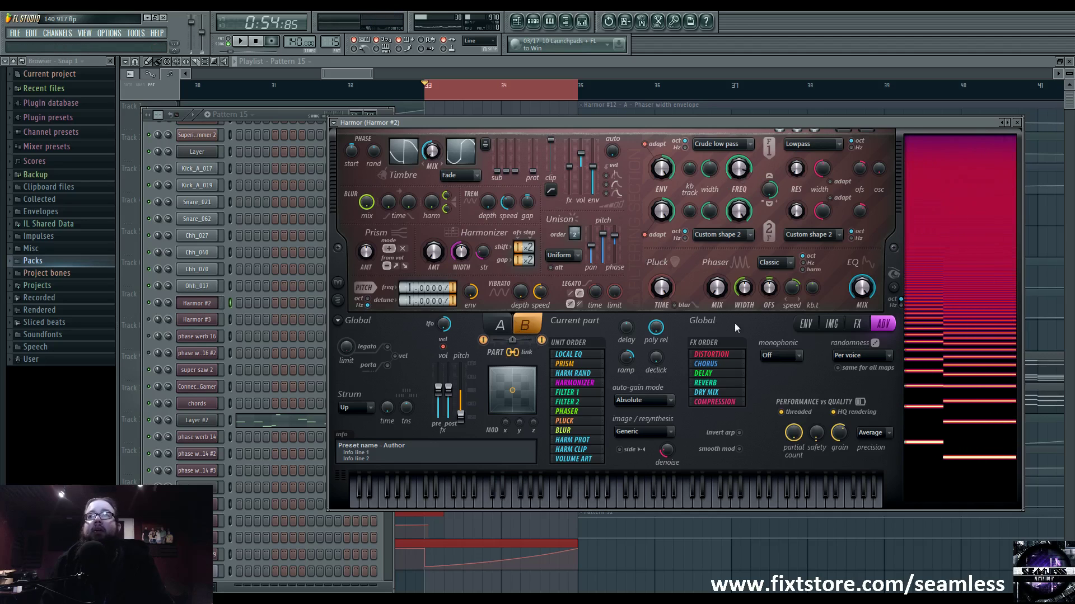
Show the Harmonic unison pitch shape for part A of Harmor #2
left_click(501, 327)
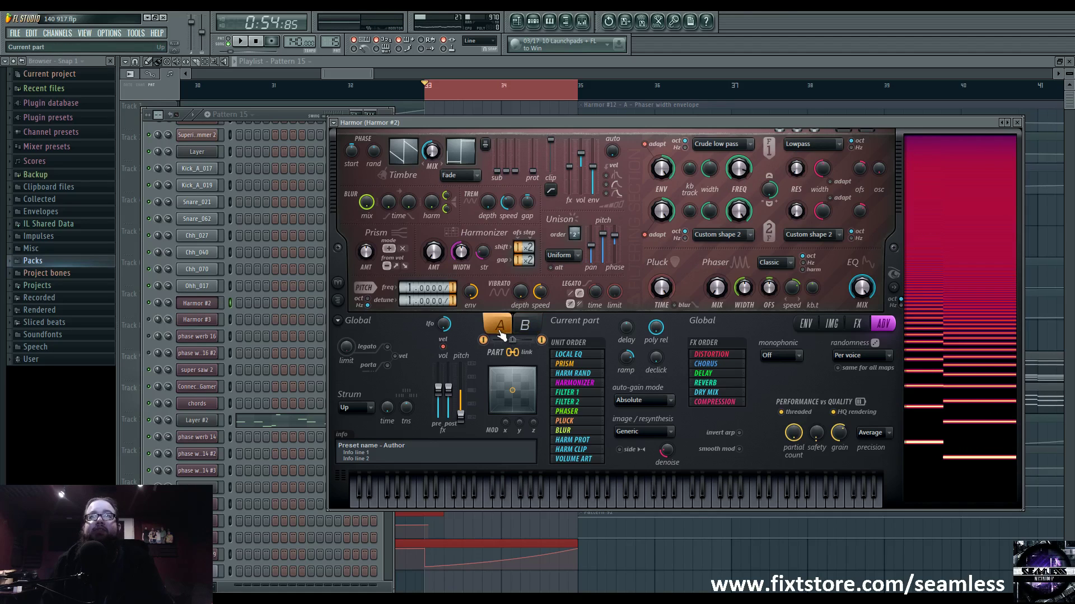
left_click(824, 327)
left_click(810, 326)
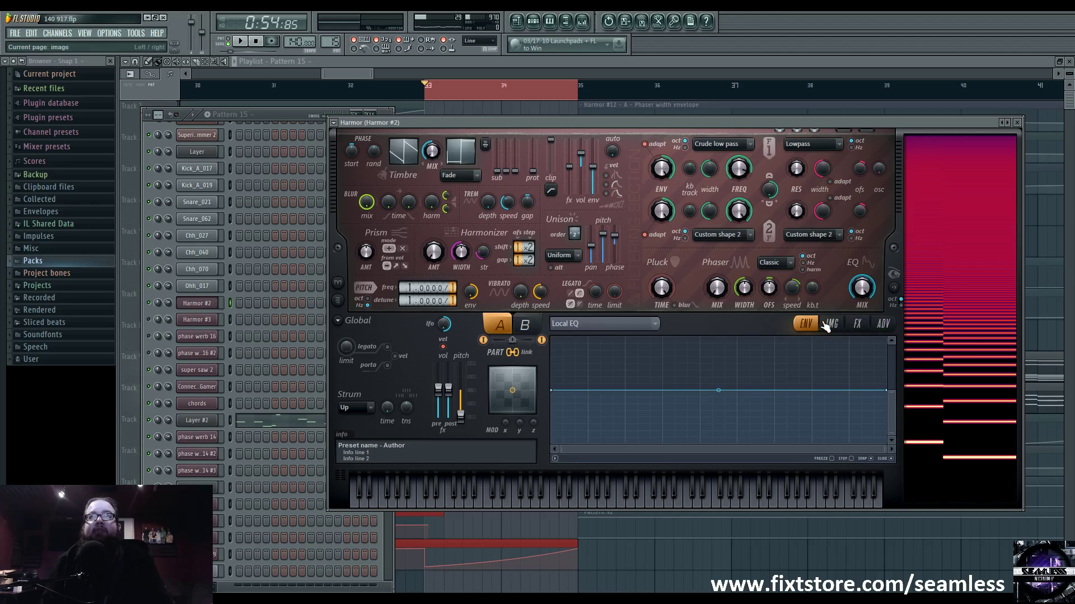
left_click(658, 325)
left_click(778, 308)
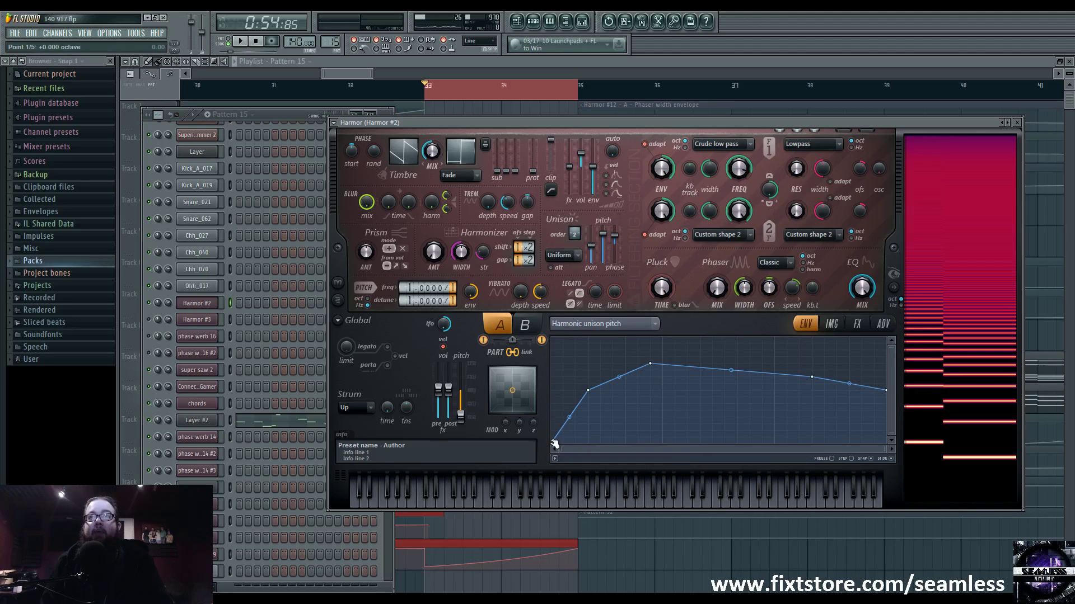
Show the Unison pitch thickness envelope for part A of Harmor #2
left_click(660, 329)
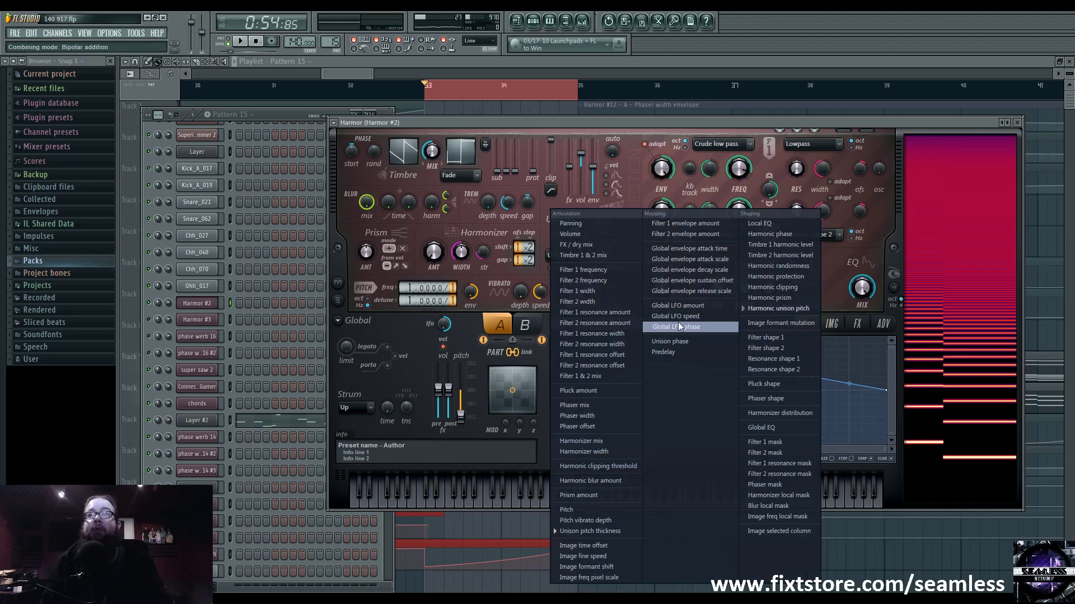
key("Escape")
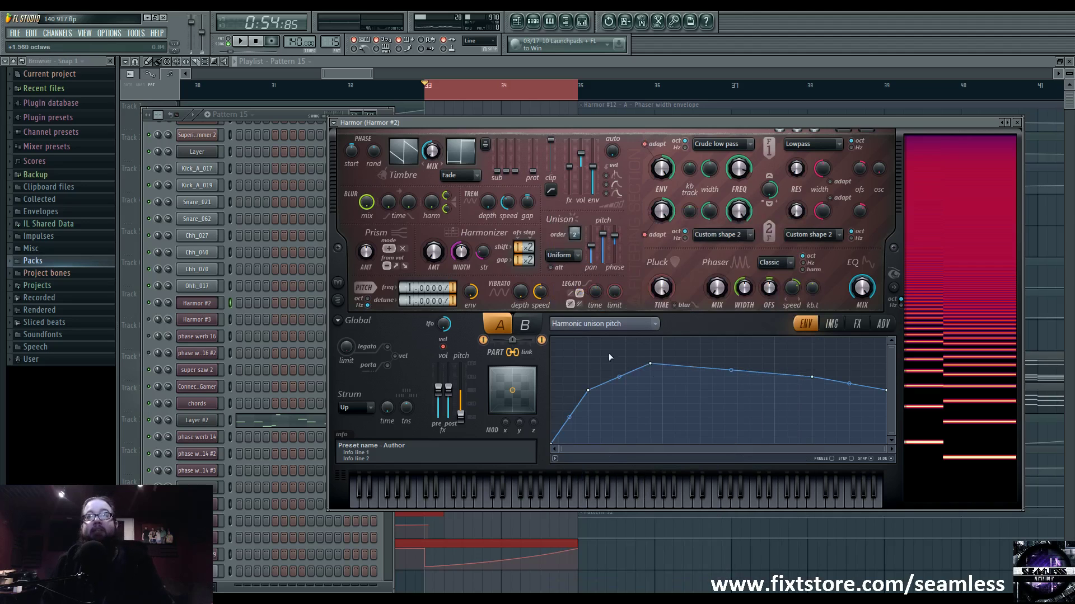
left_click(601, 324)
left_click(587, 531)
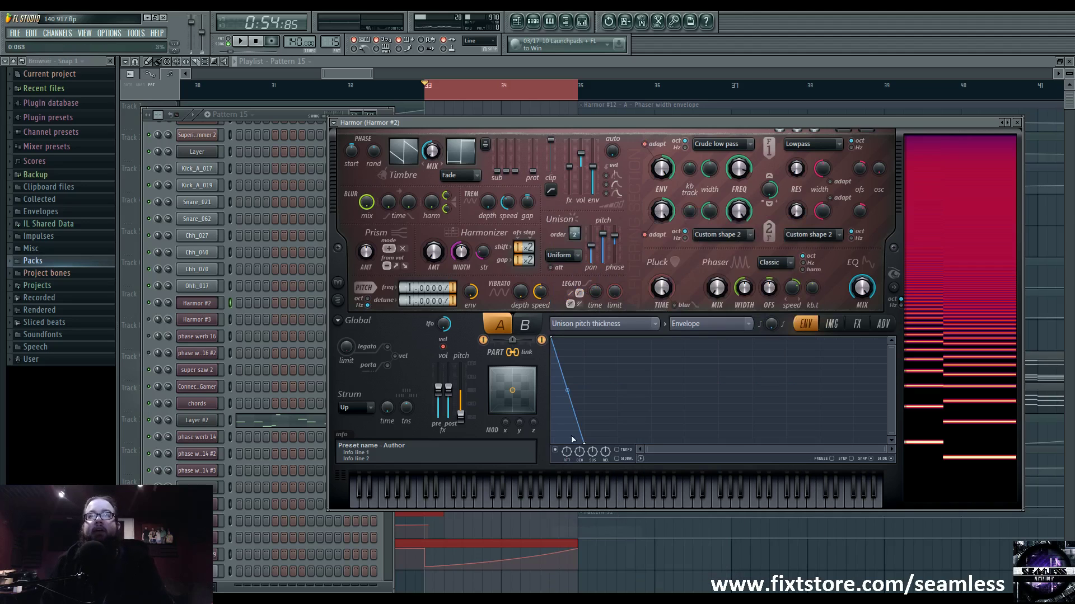
Audition parts A and B of Harmor #2 separately and show part B's Harmonic unison pitch shape
left_click(542, 340)
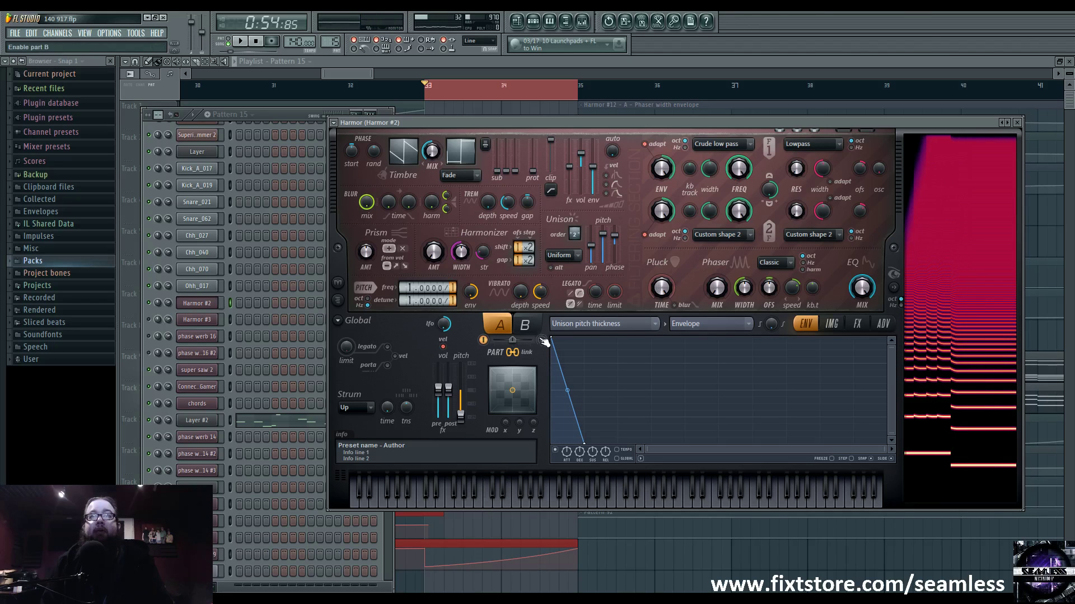
left_click(484, 340)
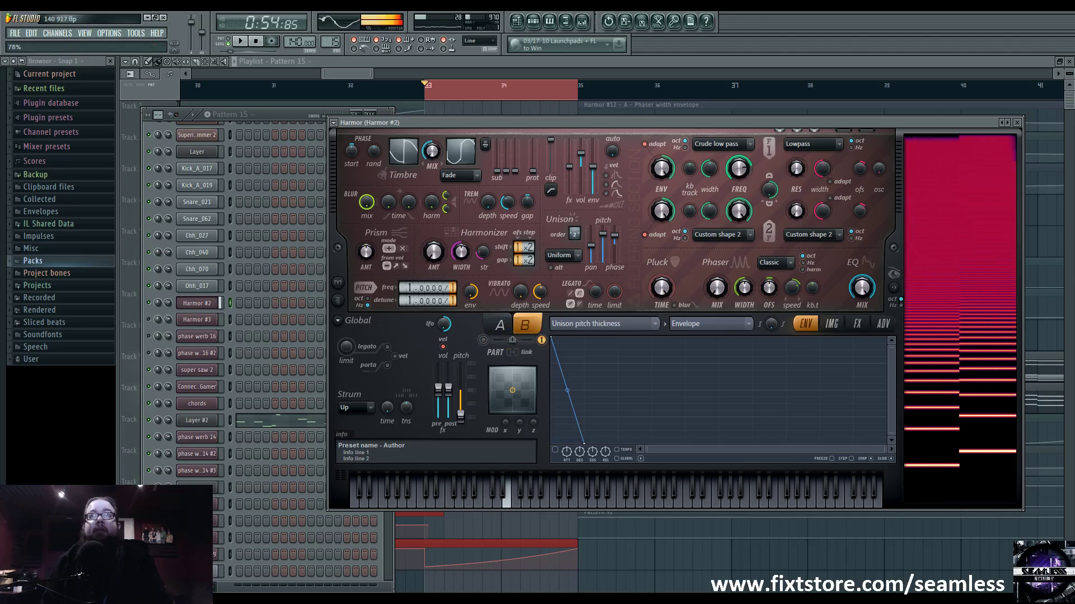
left_click(582, 324)
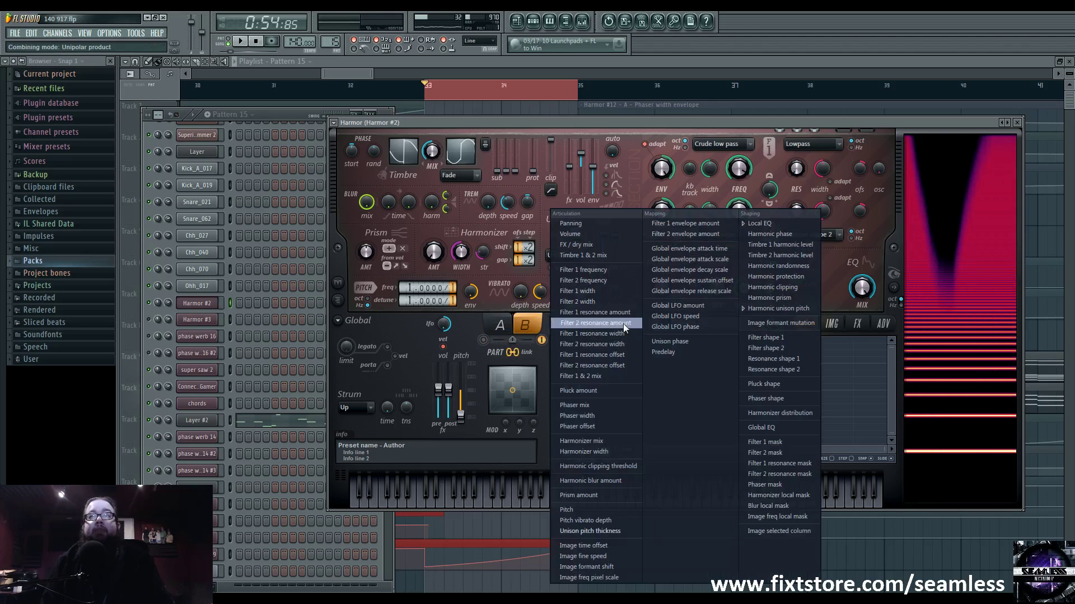
left_click(756, 310)
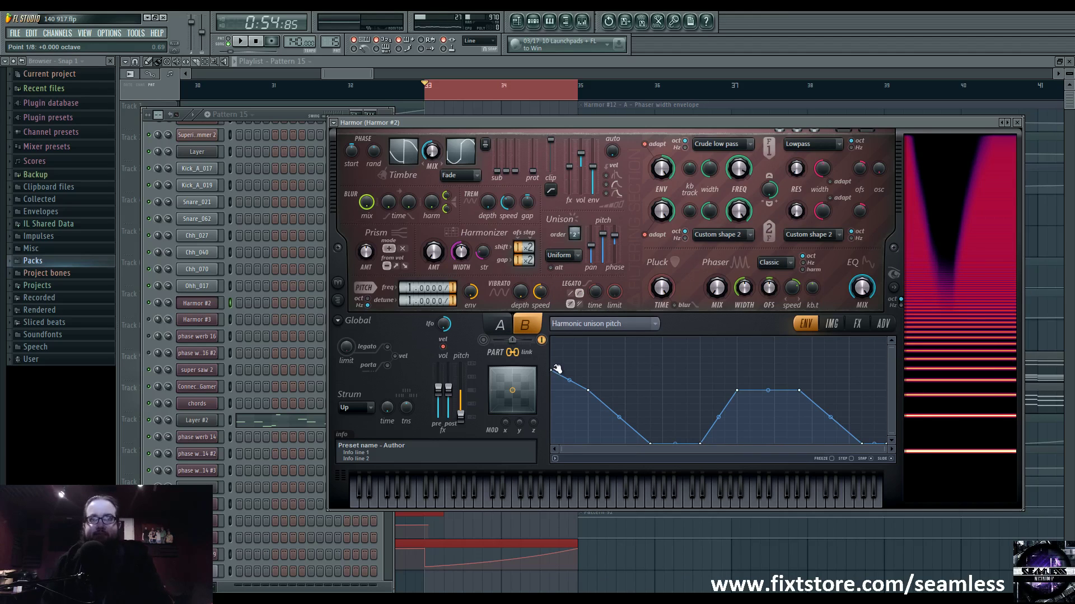
Enable both parts of Harmor #2 and compare the Harmonic unison pitch shapes of parts A and B
left_click(499, 325)
left_click(524, 325)
left_click(499, 324)
left_click(525, 326)
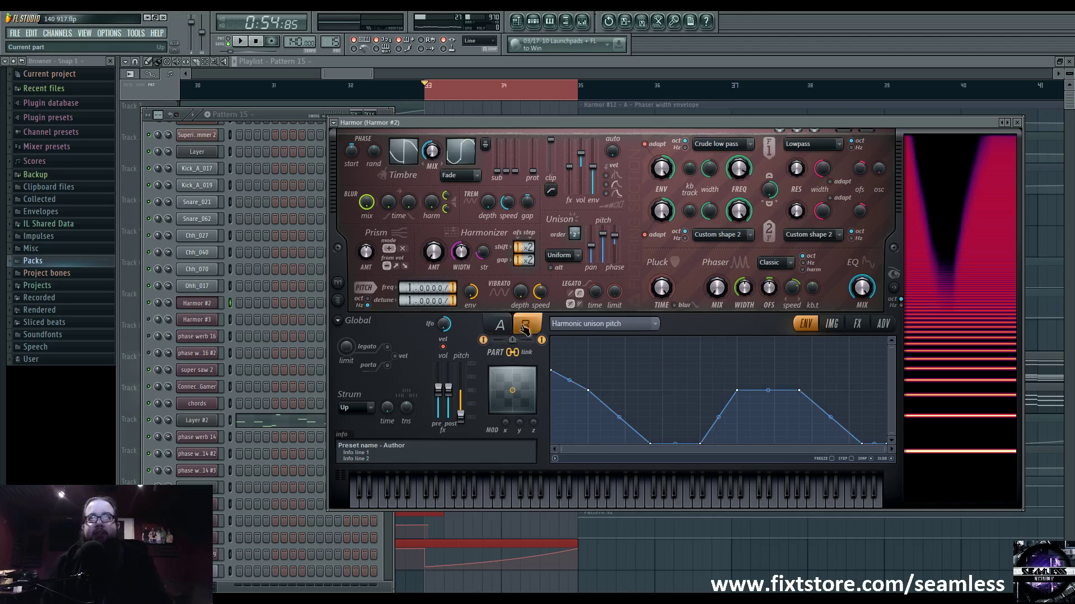
left_click(506, 326)
left_click(525, 326)
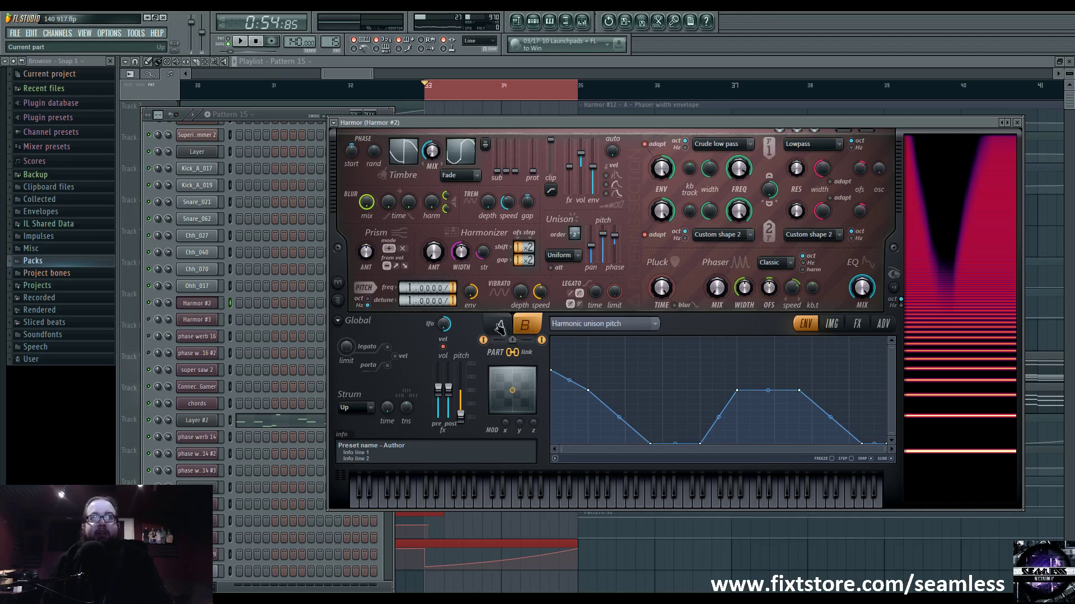
left_click(500, 328)
Audition Harmor #2 with part B disabled and with it enabled again, keeping part B in view
left_click(541, 340)
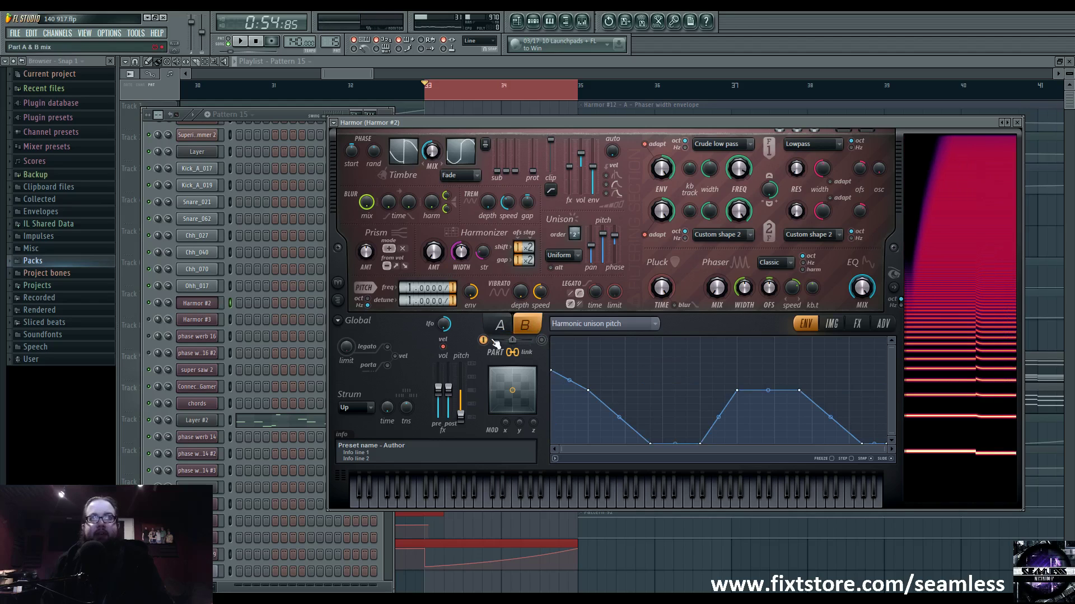
left_click(541, 341)
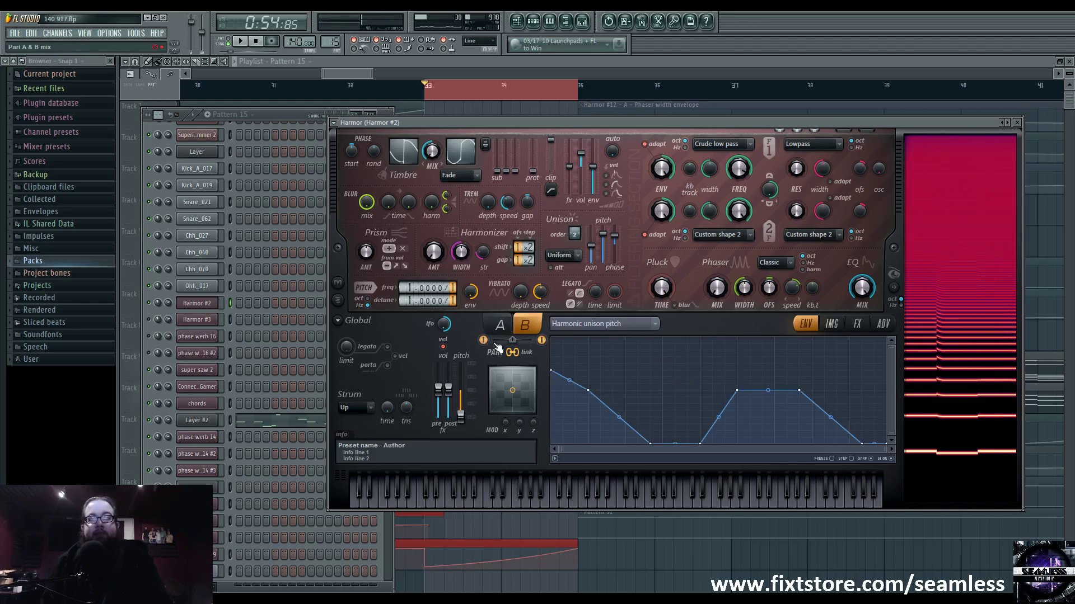
key("c")
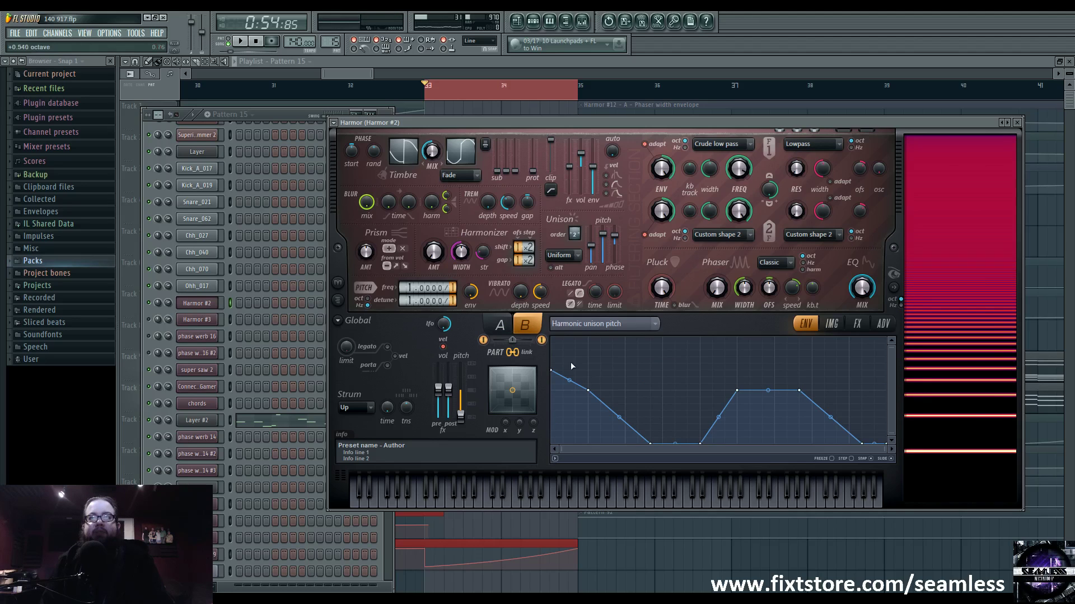
left_click(512, 331)
left_click(522, 330)
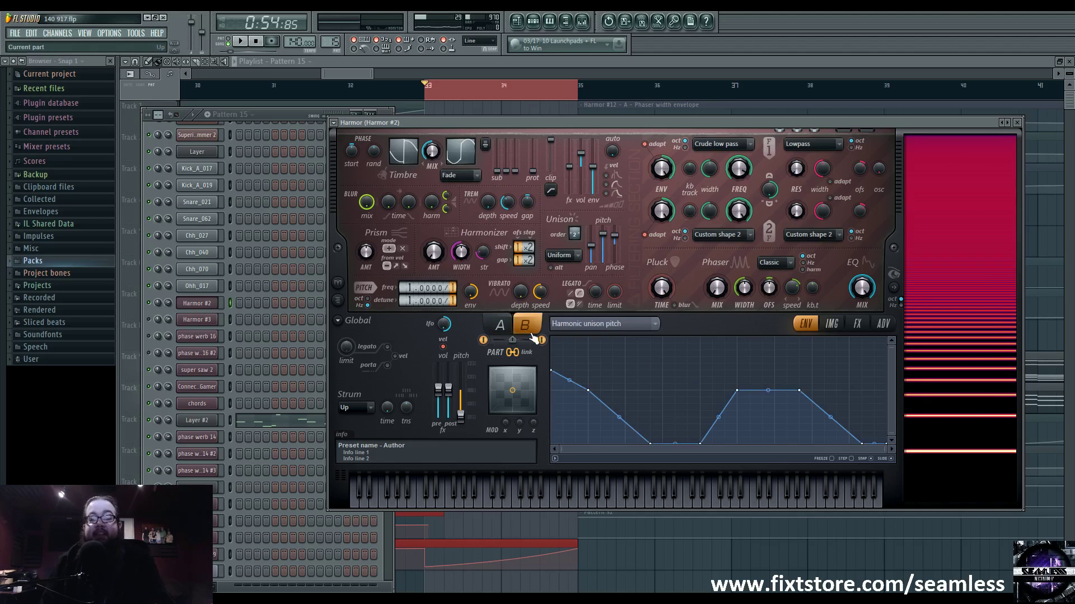
Look through Harmor #2's effects, image and advanced pages, and return to its envelope page
left_click(856, 324)
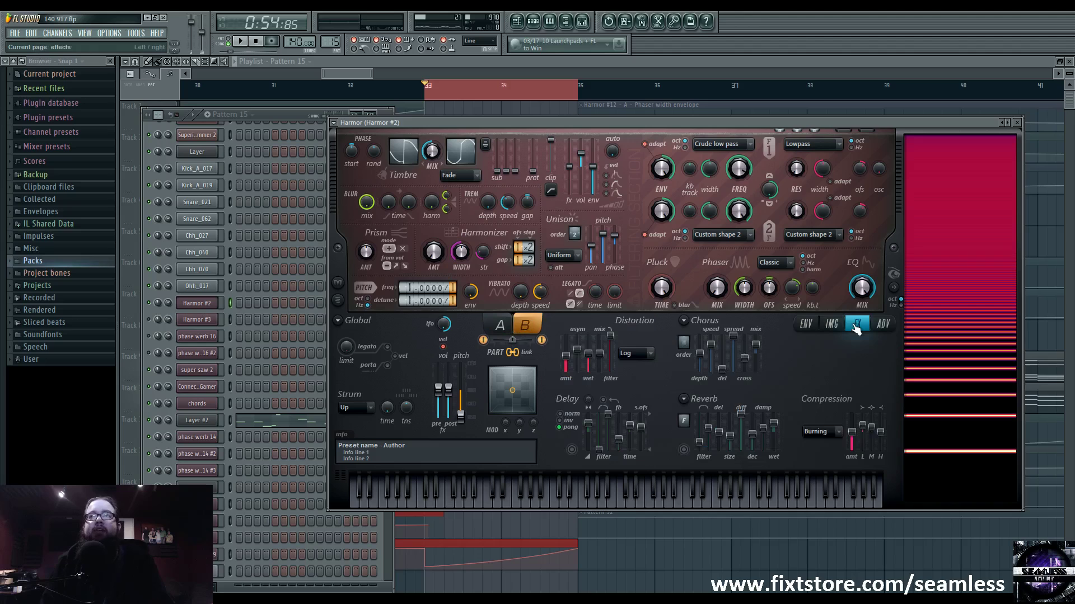
left_click(832, 325)
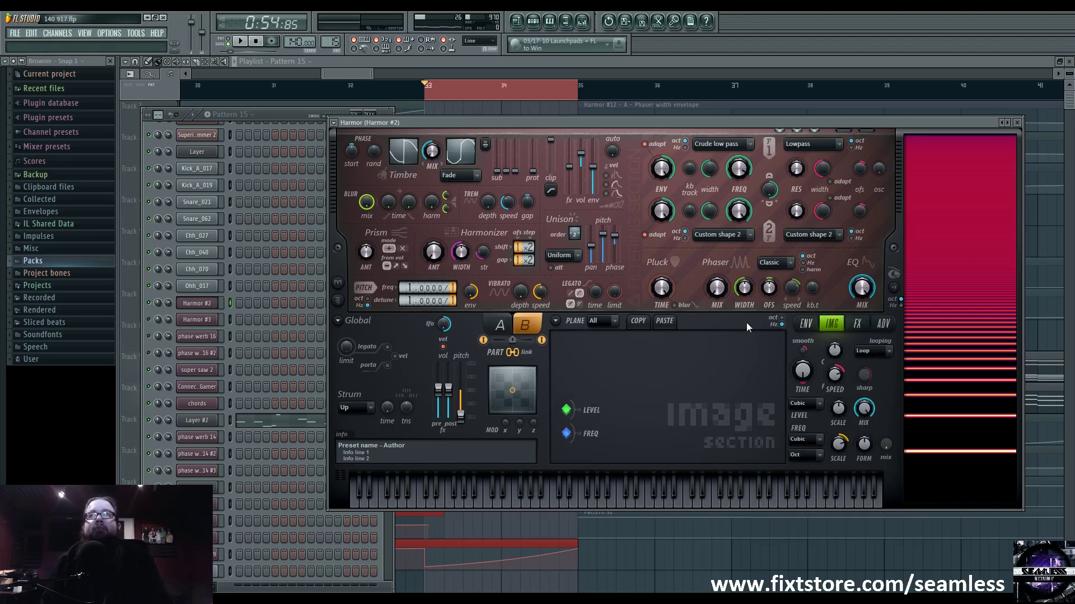
left_click(892, 326)
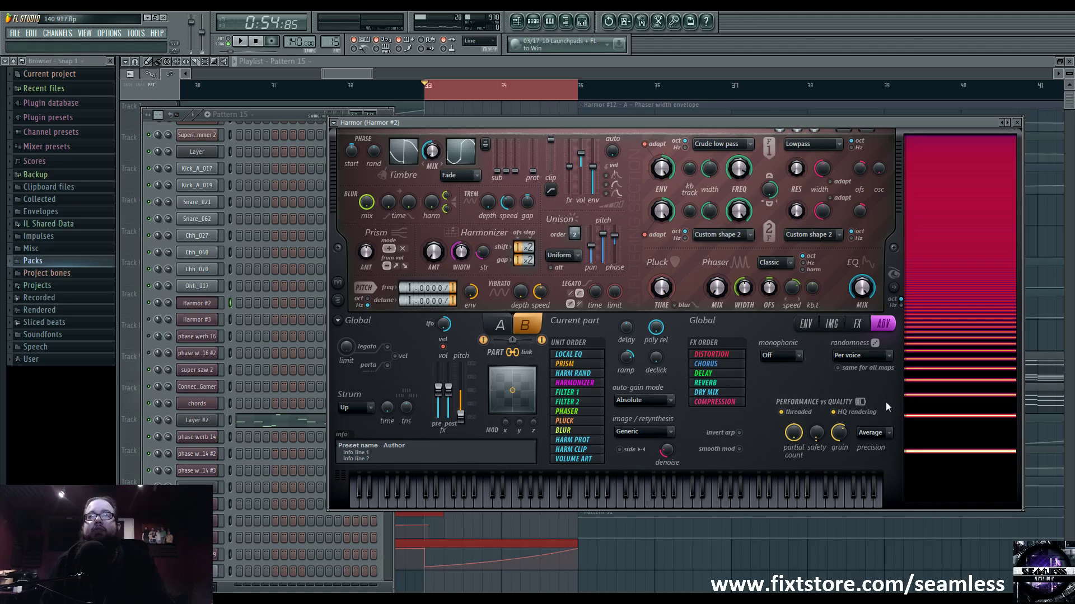
left_click(828, 326)
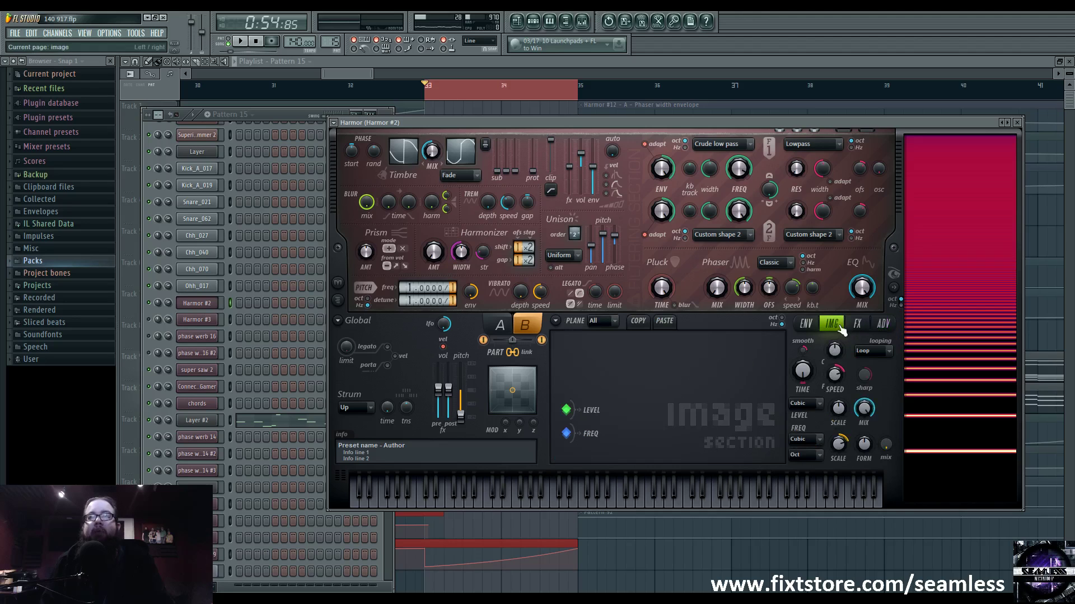
left_click(806, 325)
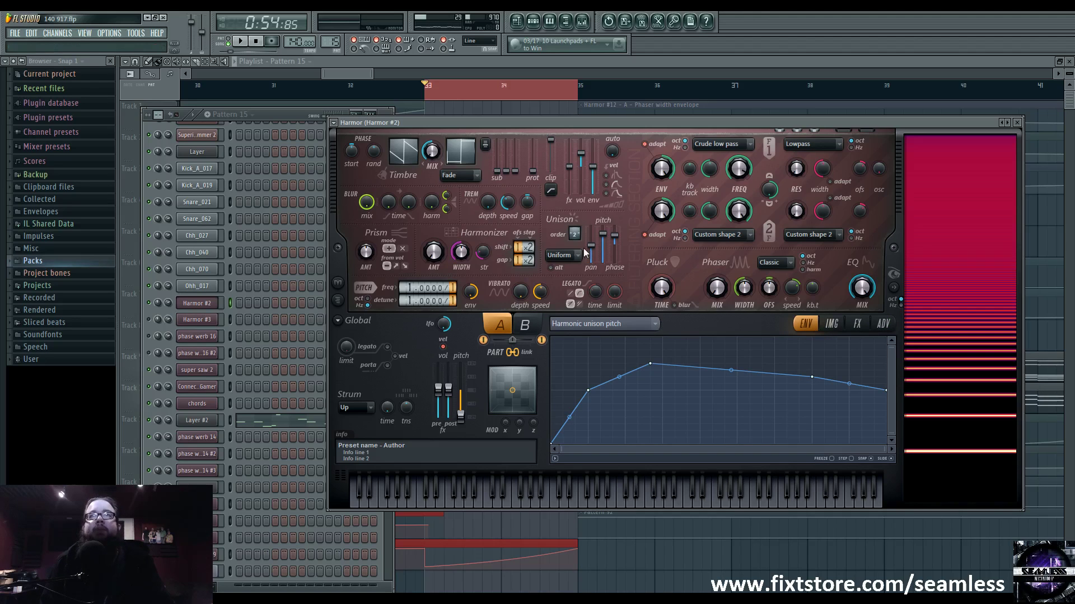
Switch between parts A and B of Harmor #2 to review their timbres and Harmonic unison pitch shapes
left_click(524, 324)
left_click(500, 324)
left_click(523, 324)
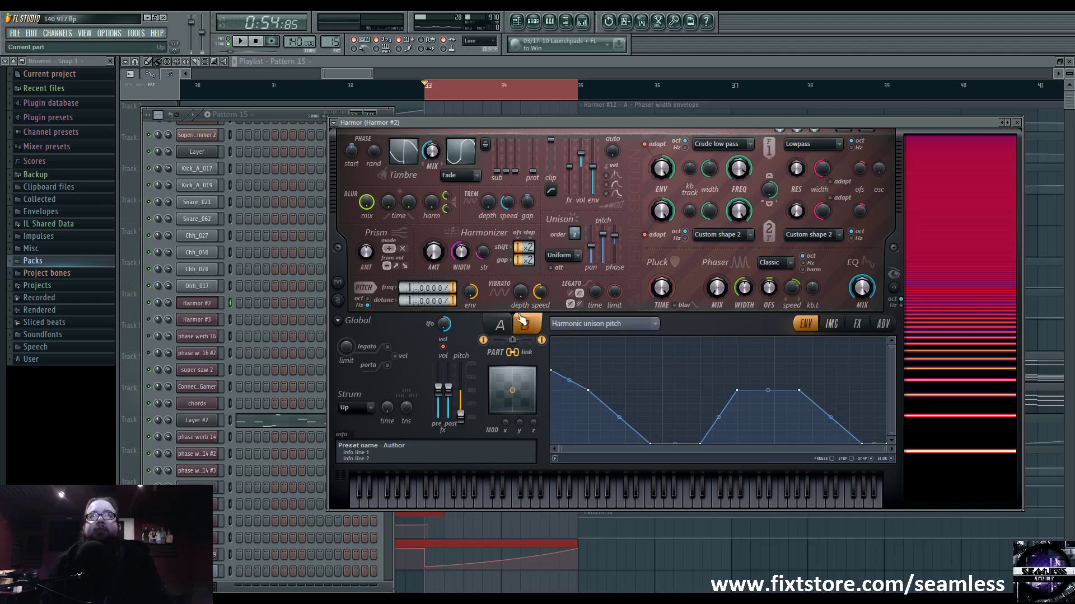
Examine the Local EQ shape of part B in Harmor #2, and bring up the plugin's effects page with its compression settings
left_click(500, 324)
left_click(524, 324)
left_click(601, 324)
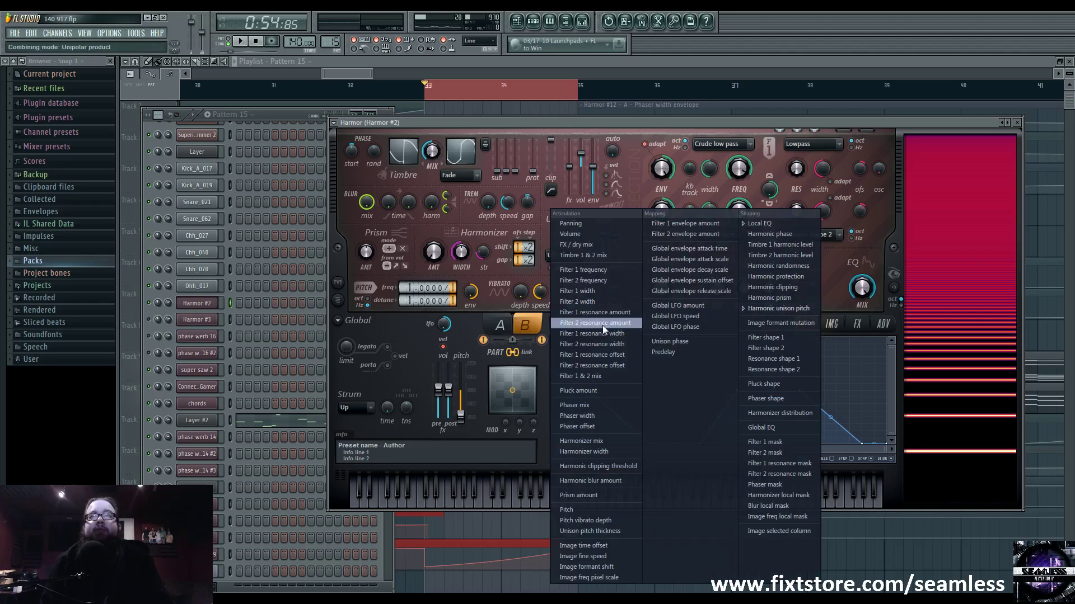
left_click(795, 224)
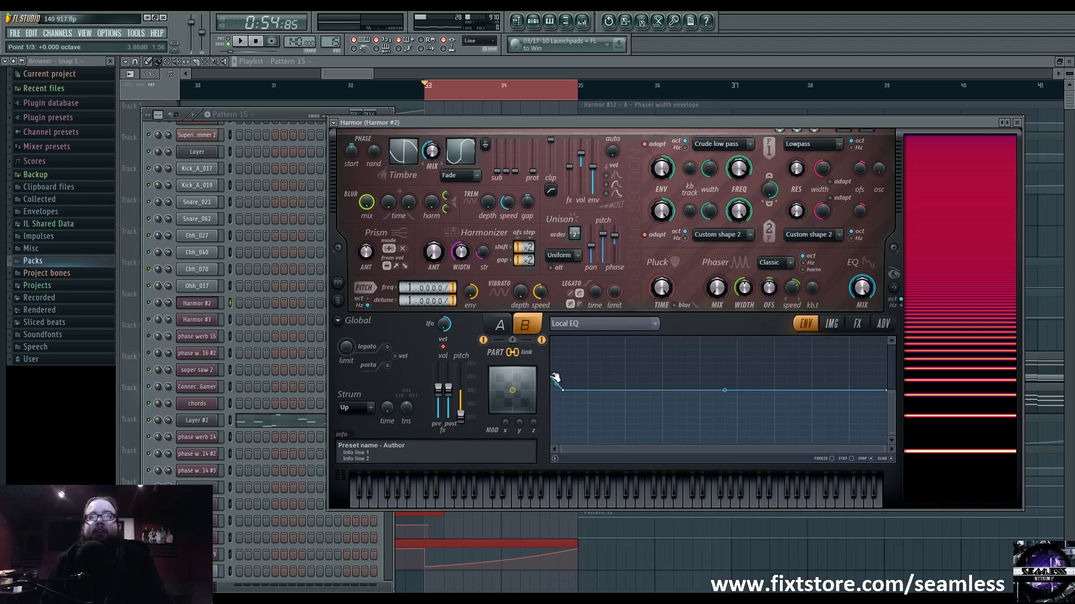
left_click_drag(556, 381, 555, 365)
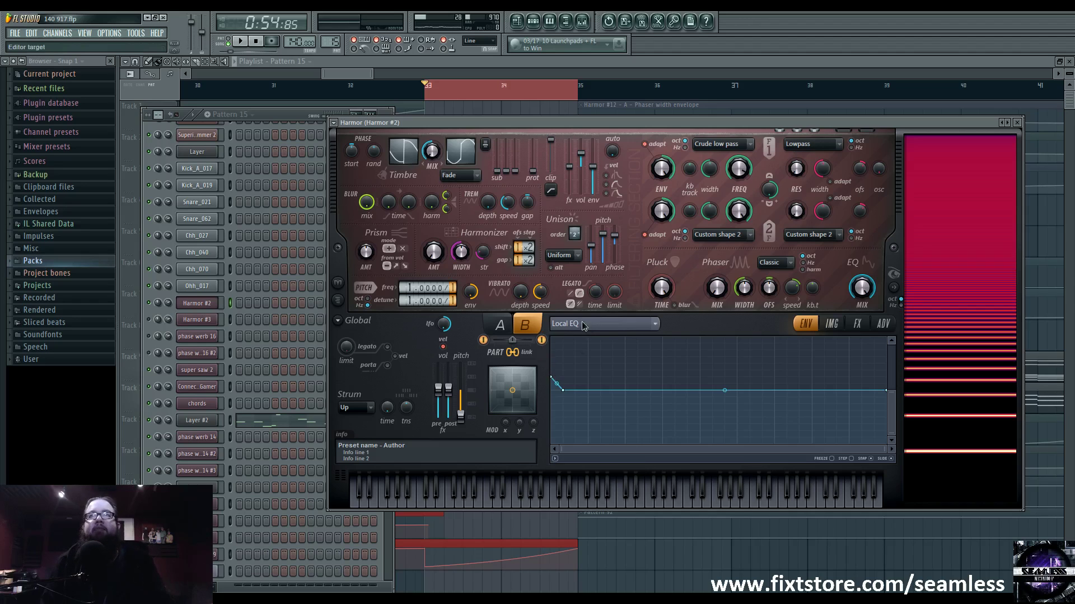
left_click(602, 323)
left_click(677, 163)
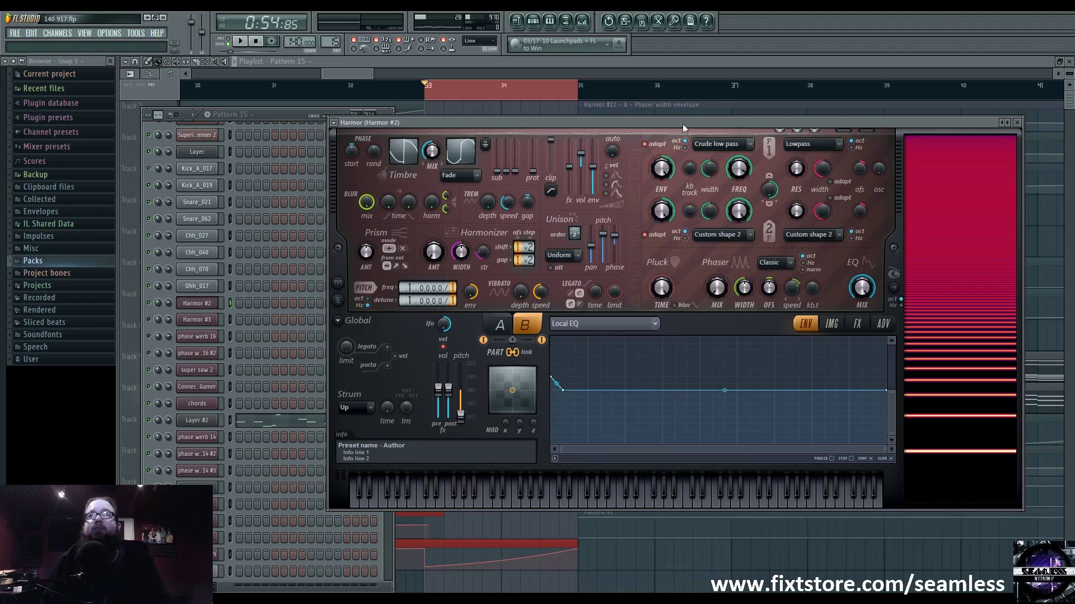
left_click(857, 323)
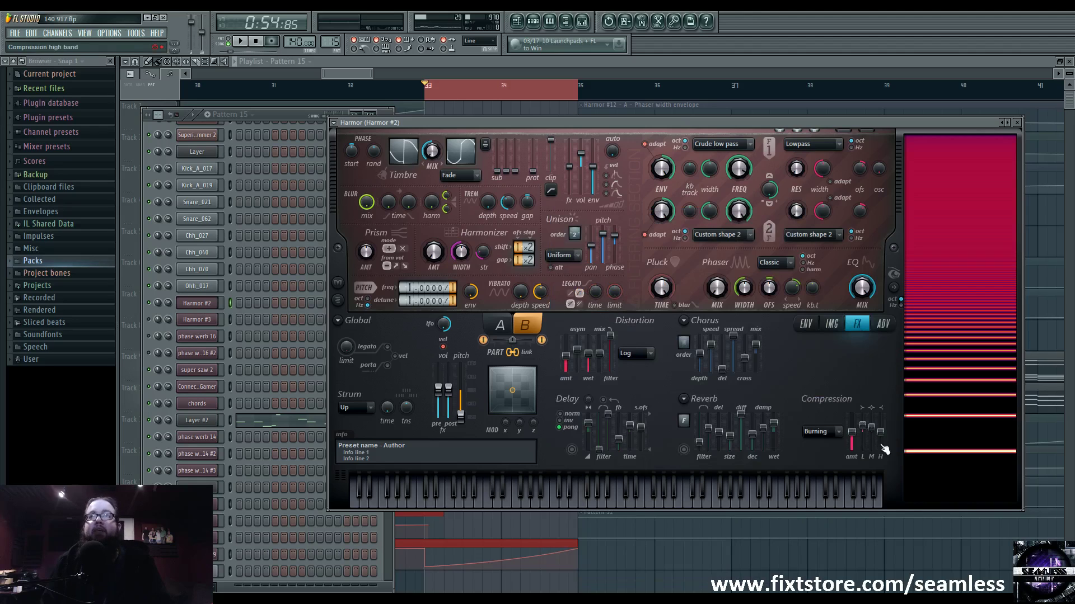
Inspect Fruity Parametric EQ 2 and the Low, High and Master bands of Maximus on mixer Insert 29, closing Maximus when done
left_click(585, 22)
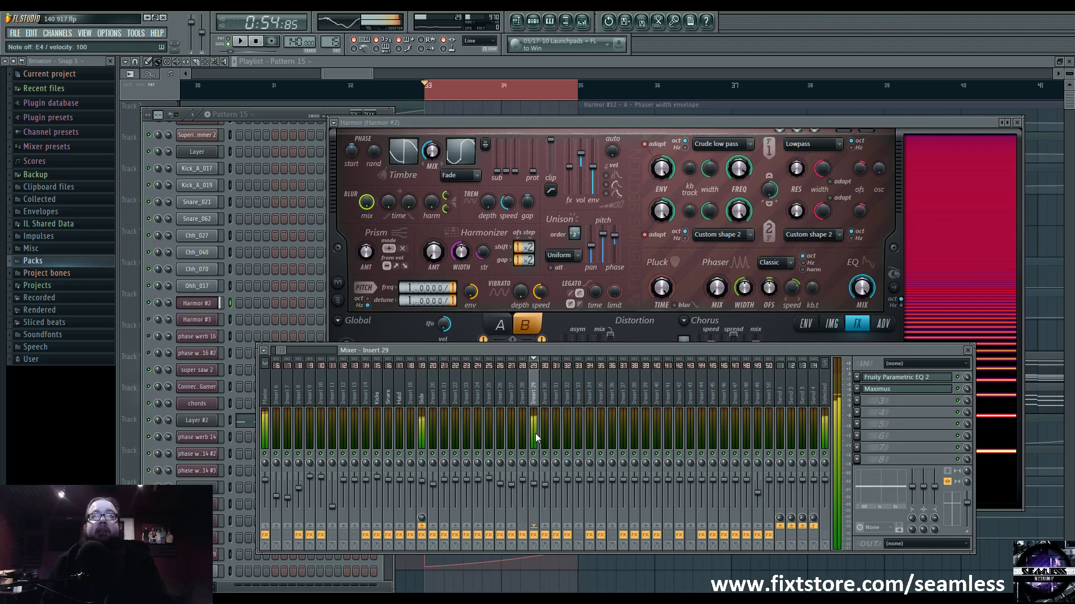
left_click(902, 378)
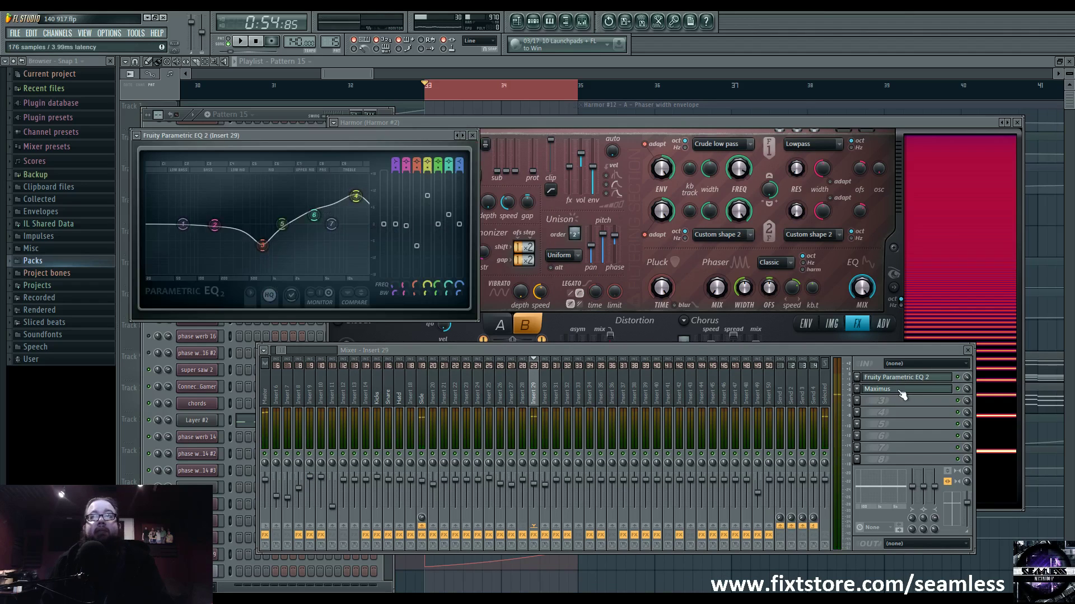
left_click(901, 389)
left_click(224, 303)
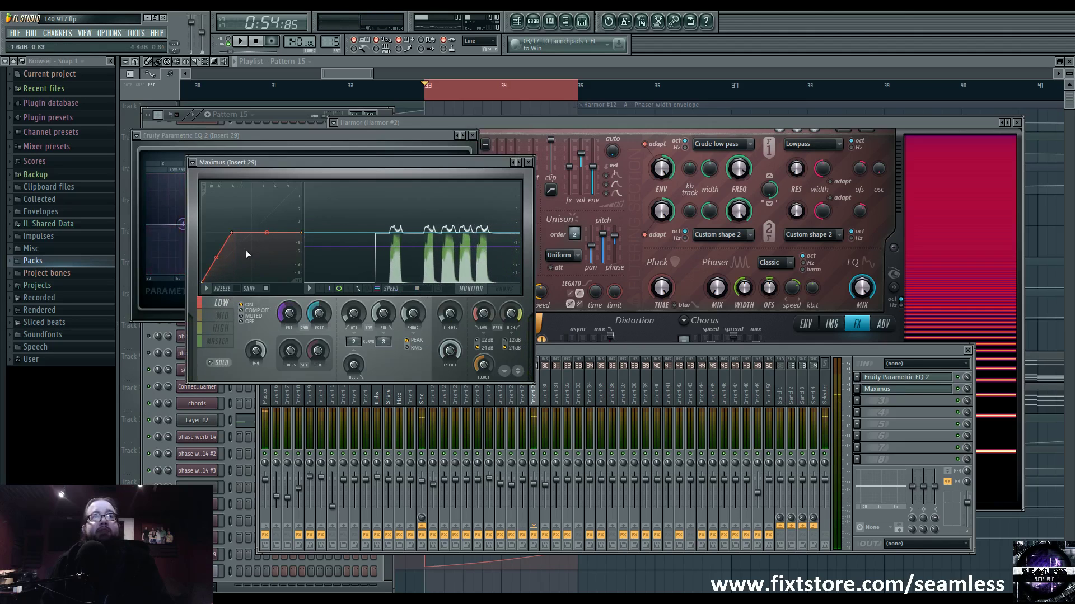
left_click(223, 329)
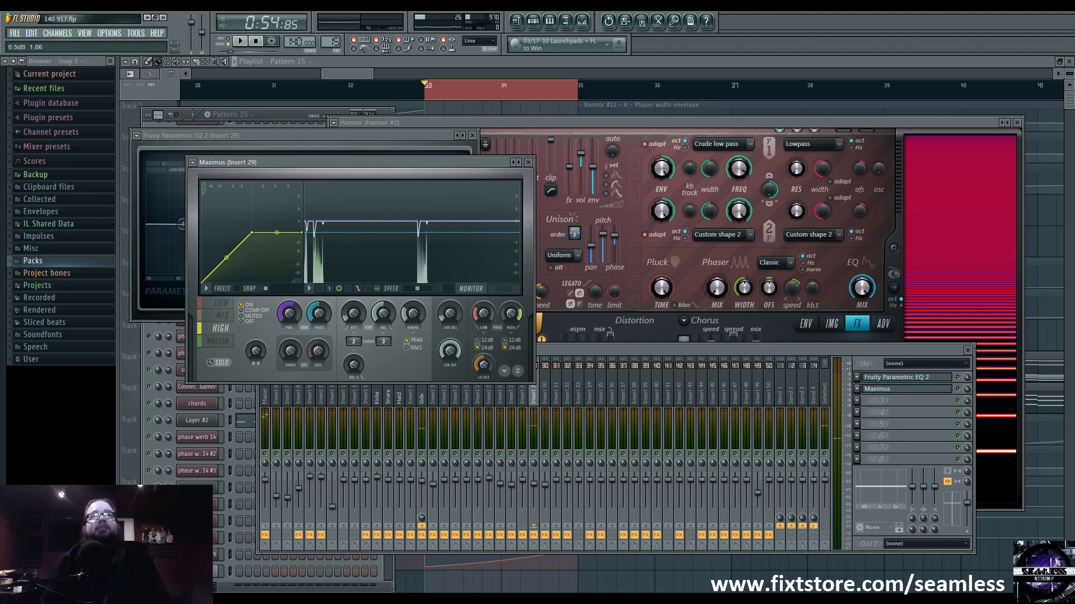
left_click(222, 343)
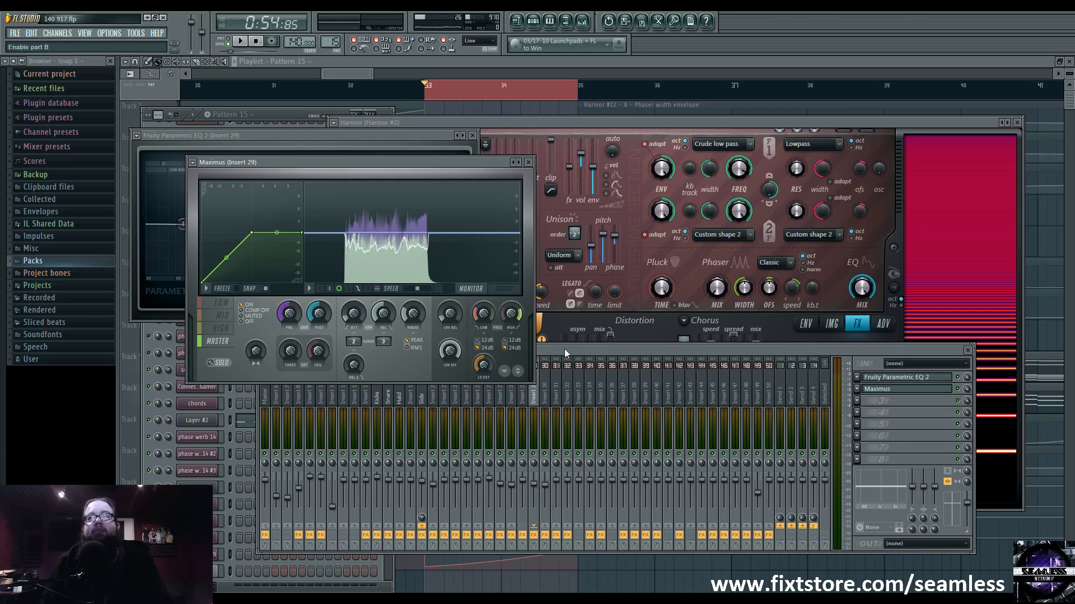
left_click(528, 163)
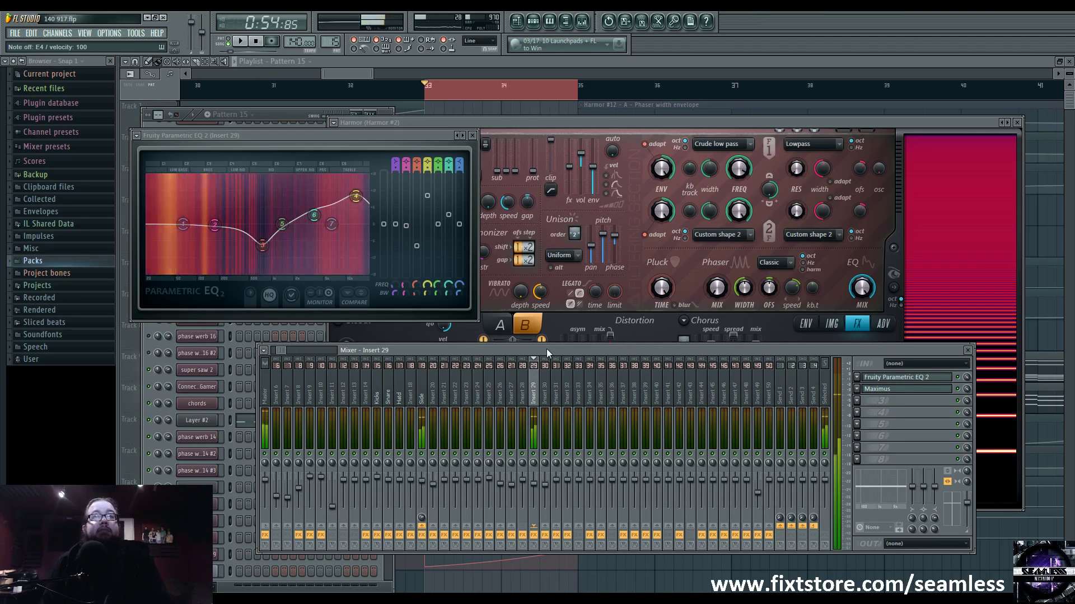
Bring Harmor #2 forward on its envelope page and check which articulation and shaping targets are marked as edited in parts B and A
left_click_drag(546, 348, 554, 349)
left_click(561, 129)
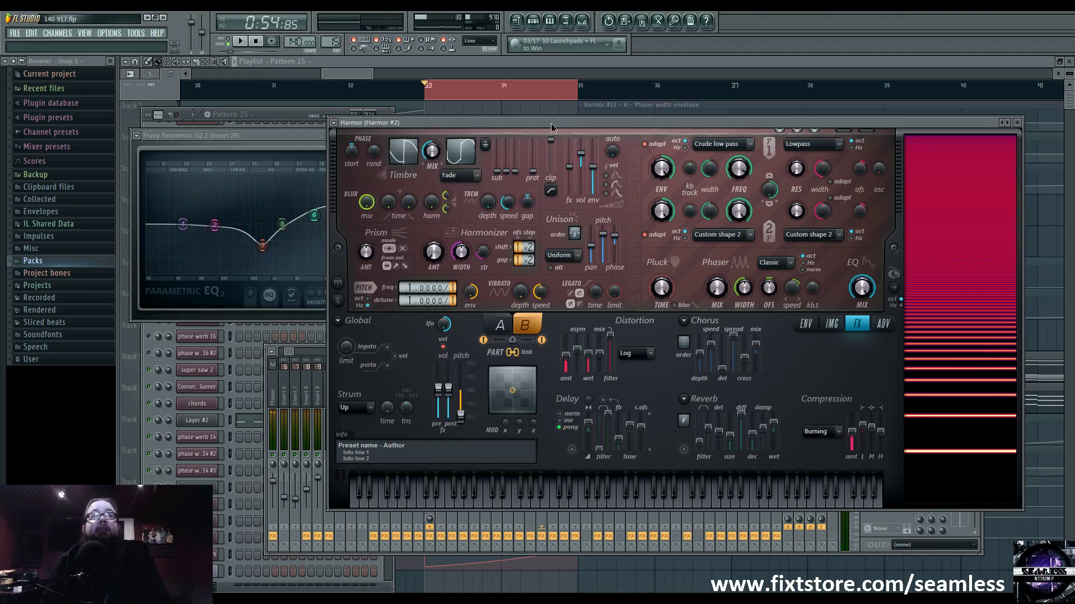
left_click_drag(550, 123, 513, 123)
left_click(768, 324)
left_click(566, 324)
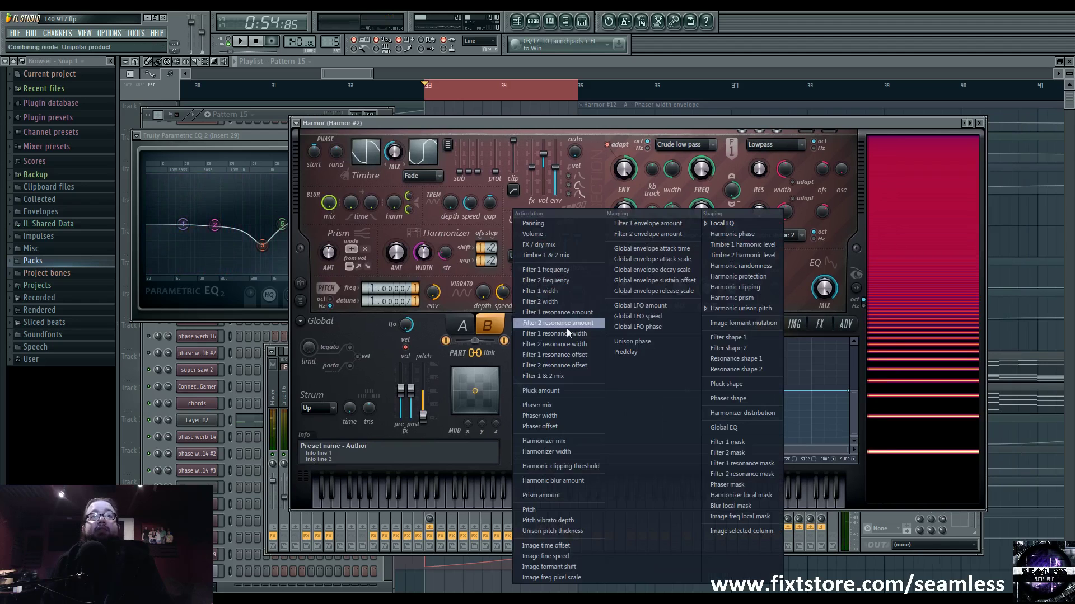
left_click(469, 327)
left_click(534, 324)
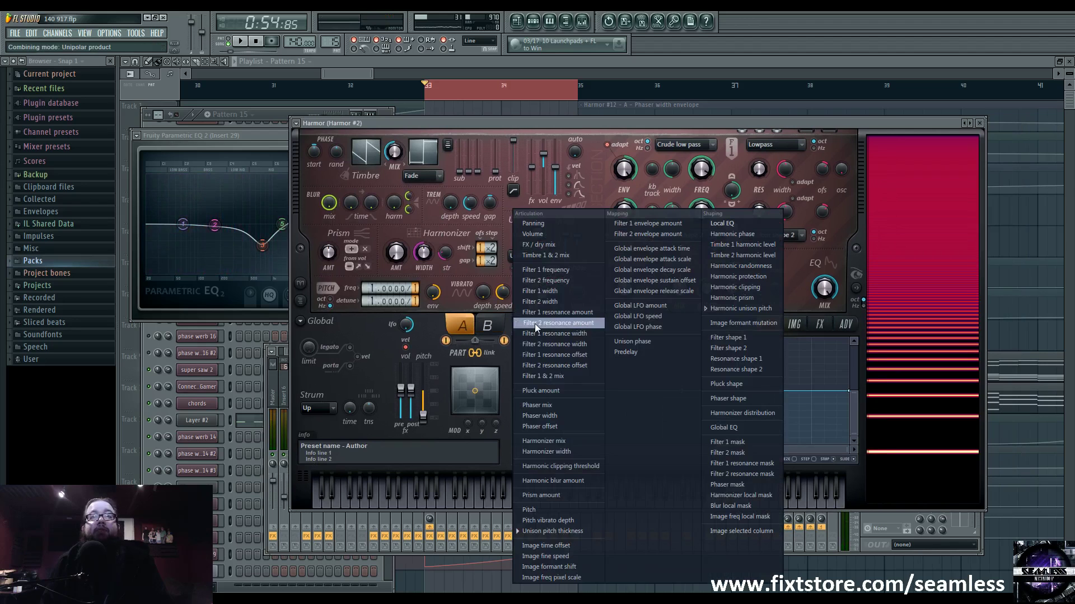
left_click(268, 384)
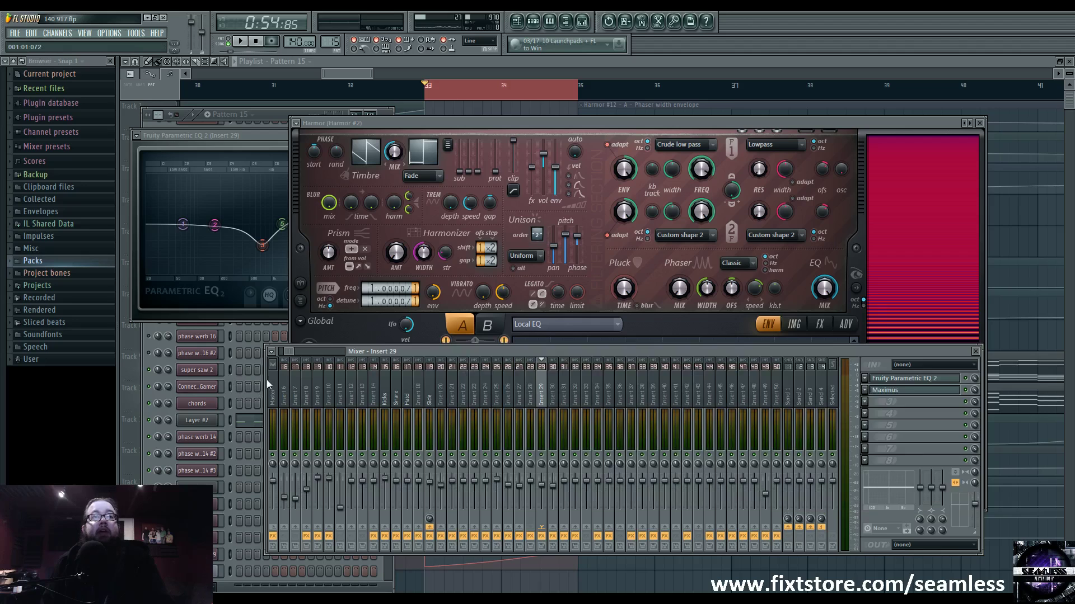
Select the Harmor #3 channel and its mixer track, Insert 28
left_click(152, 378)
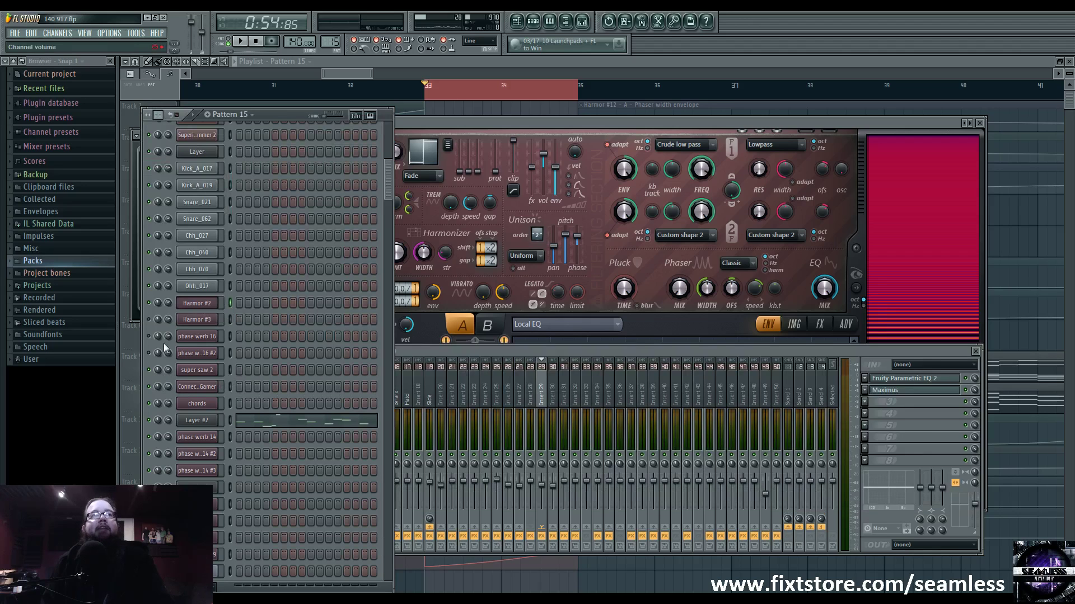
left_click(230, 321)
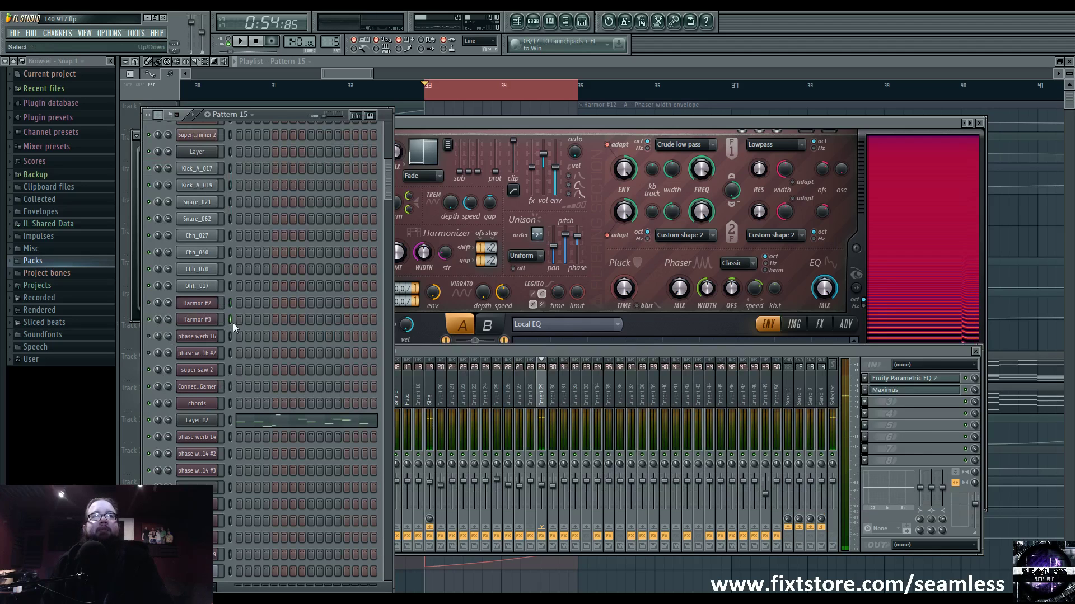
left_click(582, 20)
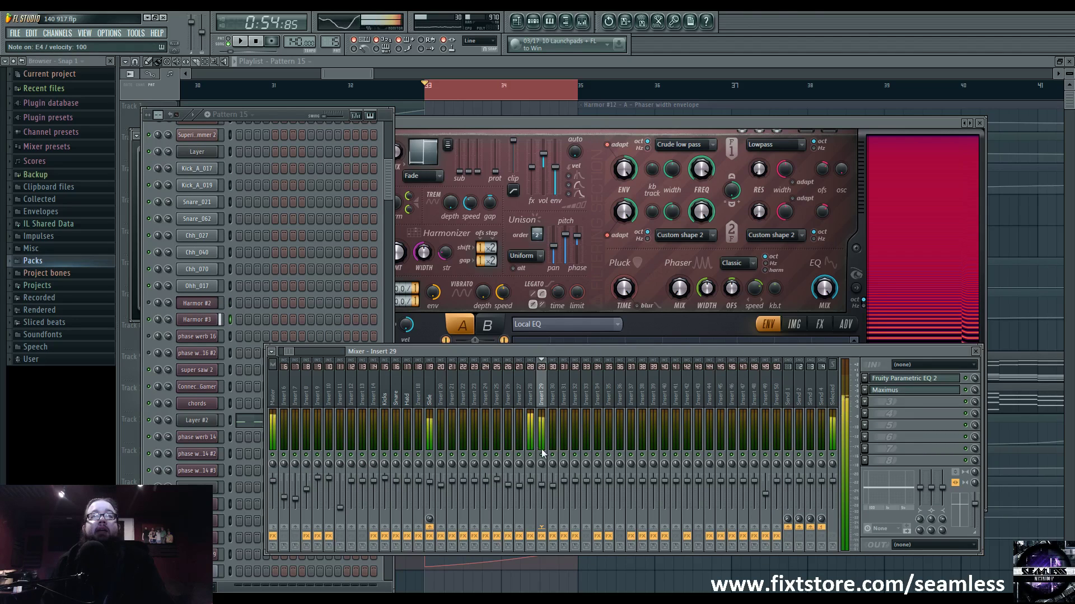
left_click(532, 400)
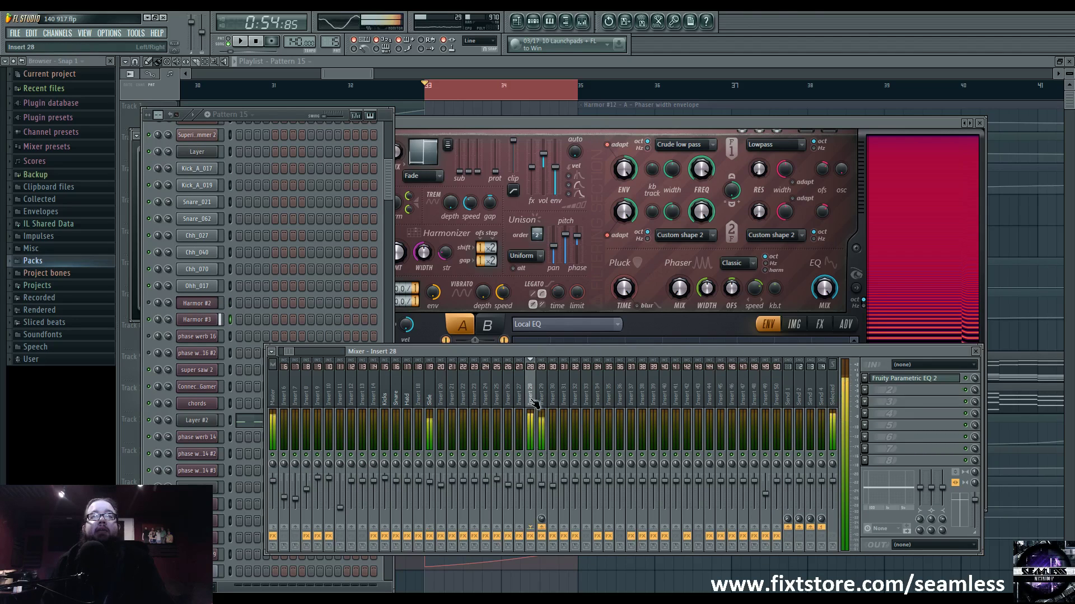
Audition the Harmor #2 and Harmor #3 channels and check the signal on mixer Inserts 29 and 28
left_click(157, 320)
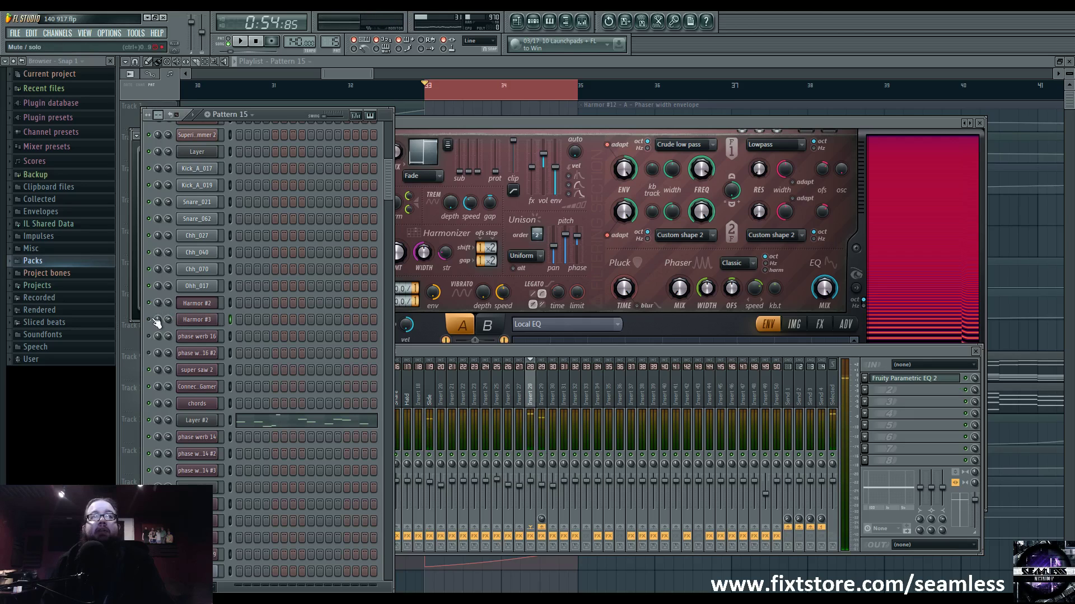
left_click(230, 303)
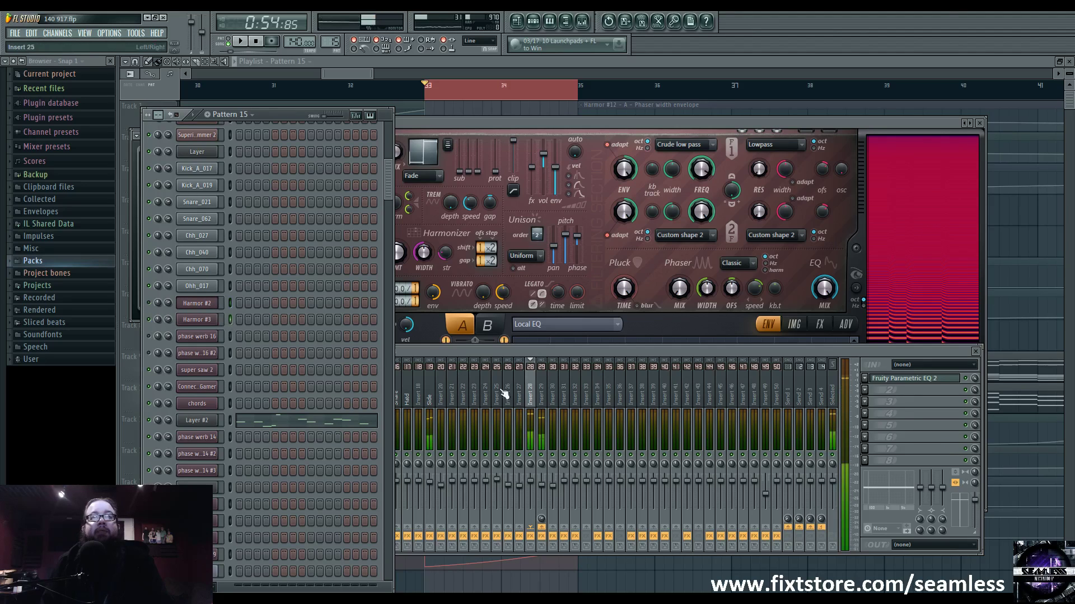
left_click(542, 393)
left_click(537, 393)
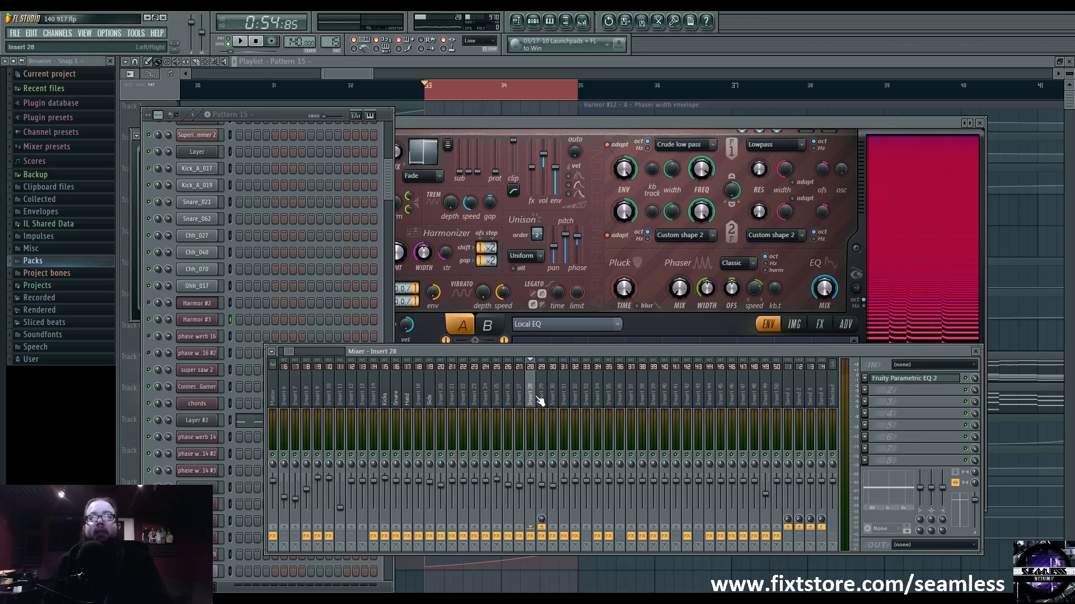
Open Harmor #3 and compare the timbre and detune settings of parts A and B, playing back the section in between
left_click(236, 326)
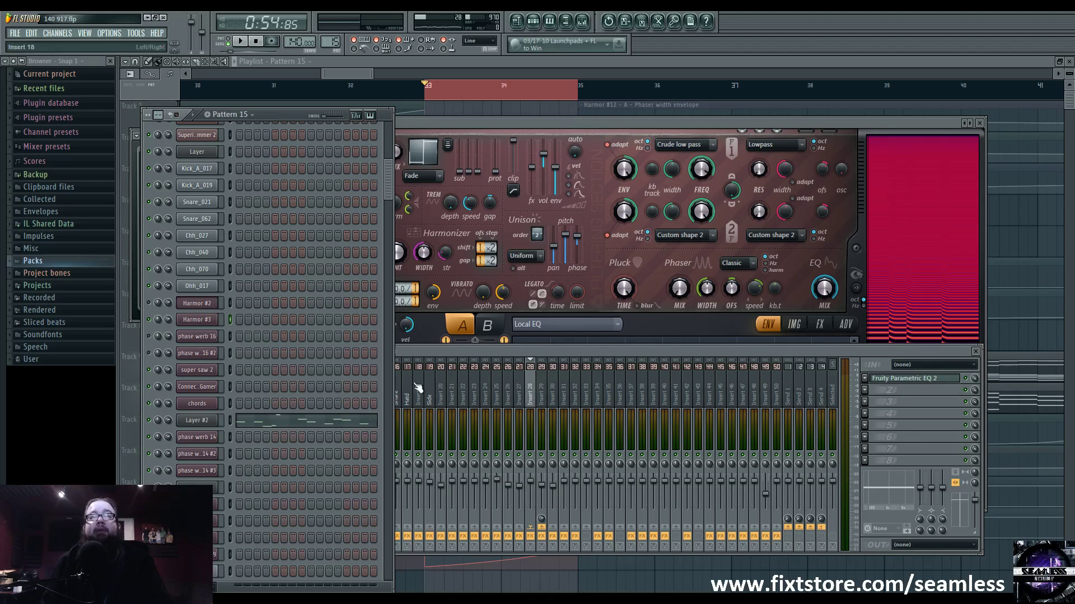
left_click(206, 322)
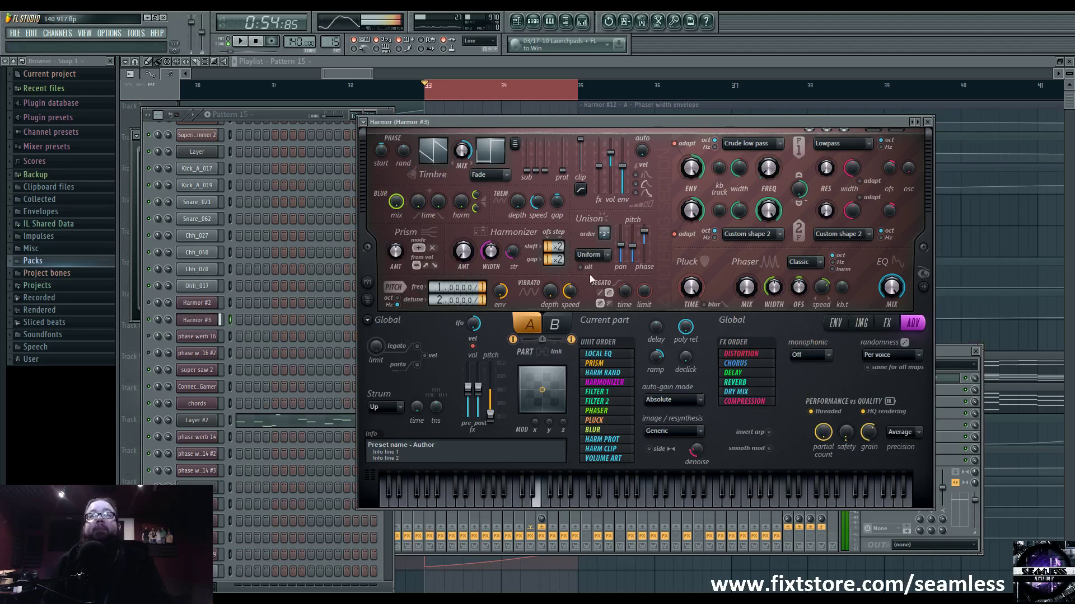
left_click(554, 324)
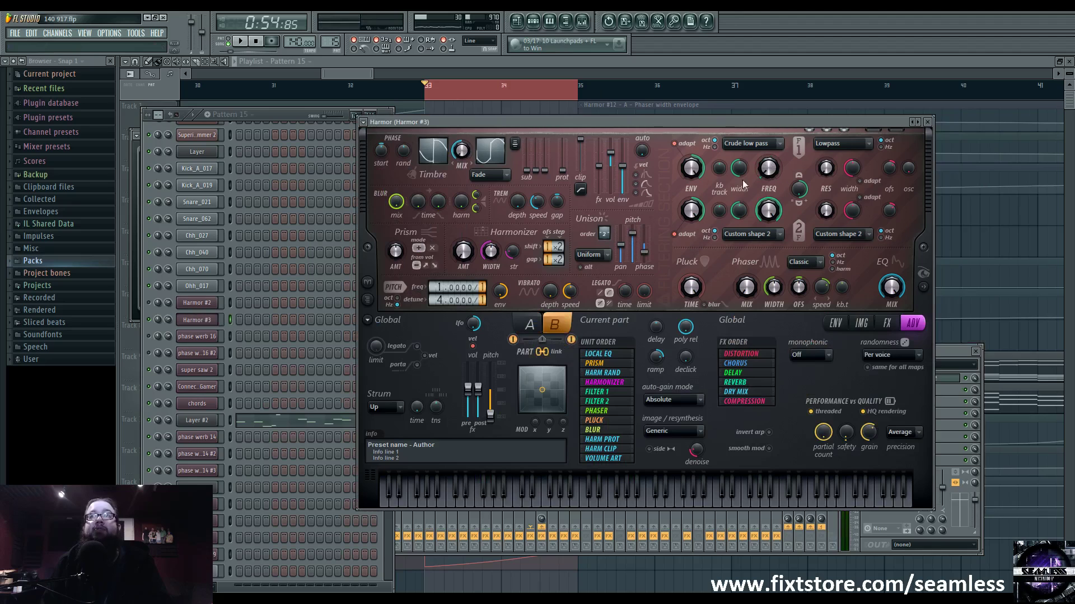
key("space")
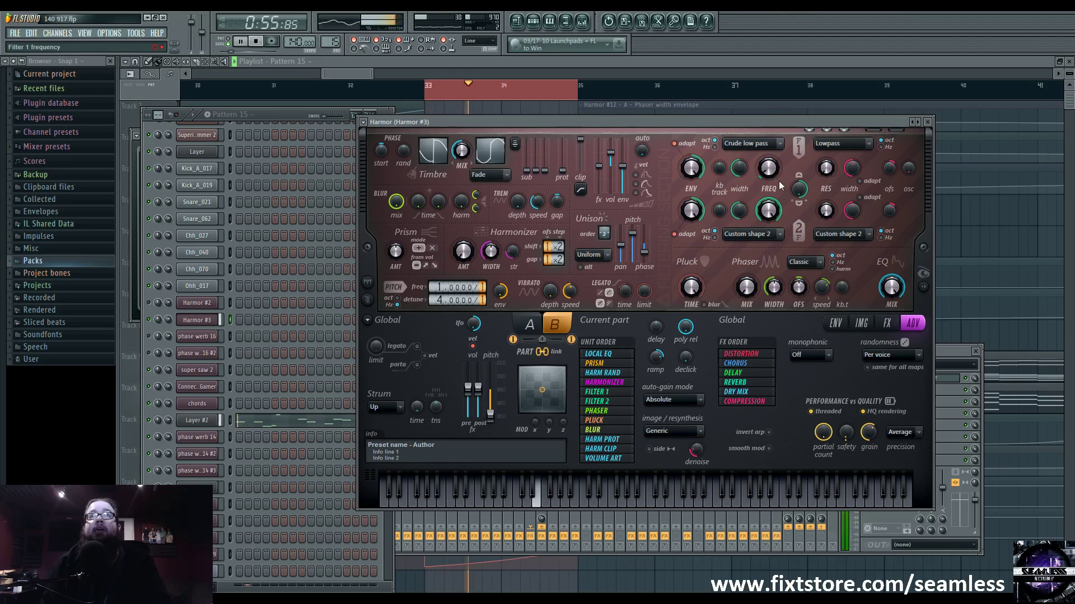
left_click(529, 324)
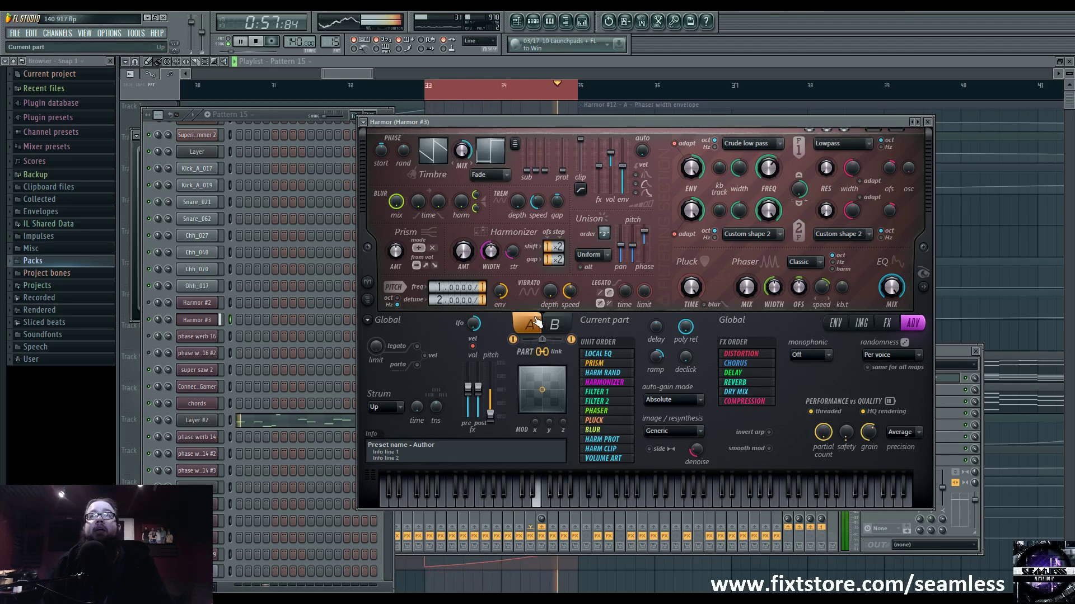
key("space")
left_click(554, 325)
left_click(528, 325)
left_click(557, 324)
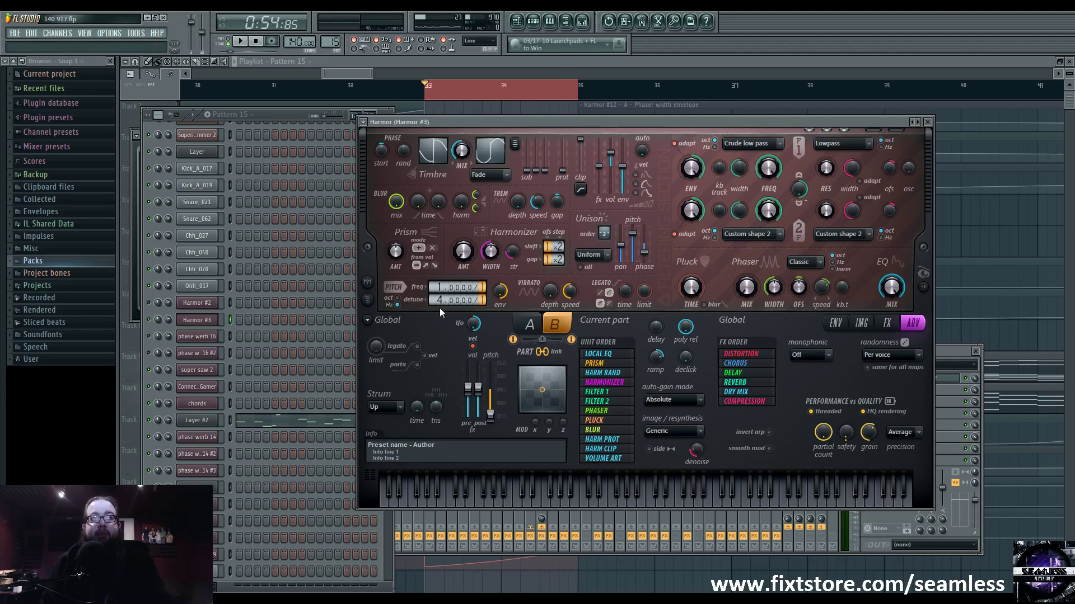
Return to Harmor #2 and compare the pitch detune settings of its parts A and B
left_click(204, 306)
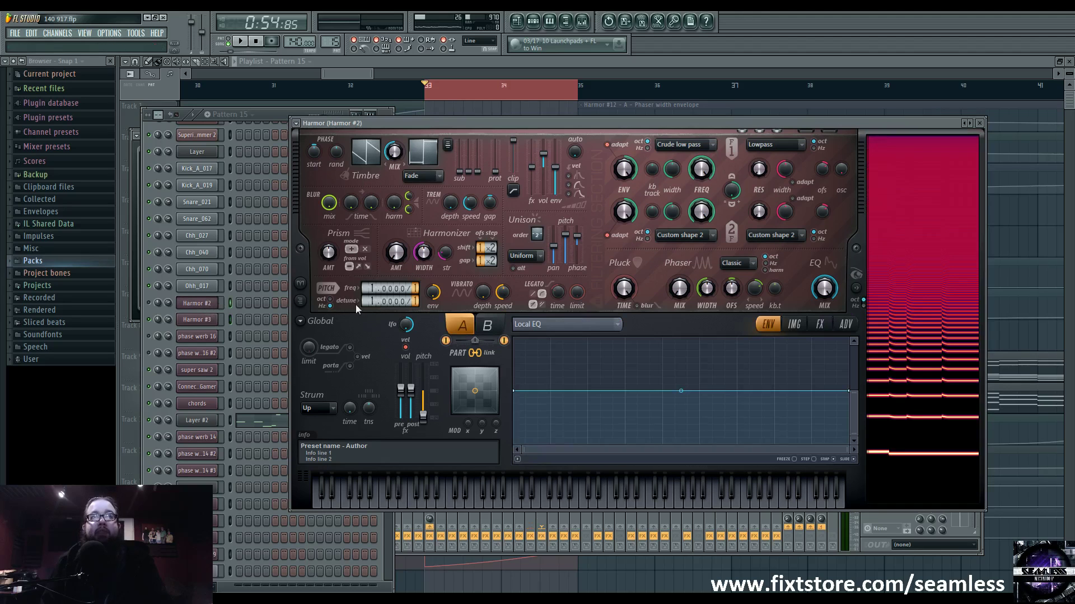
left_click(487, 325)
left_click(461, 325)
left_click(482, 327)
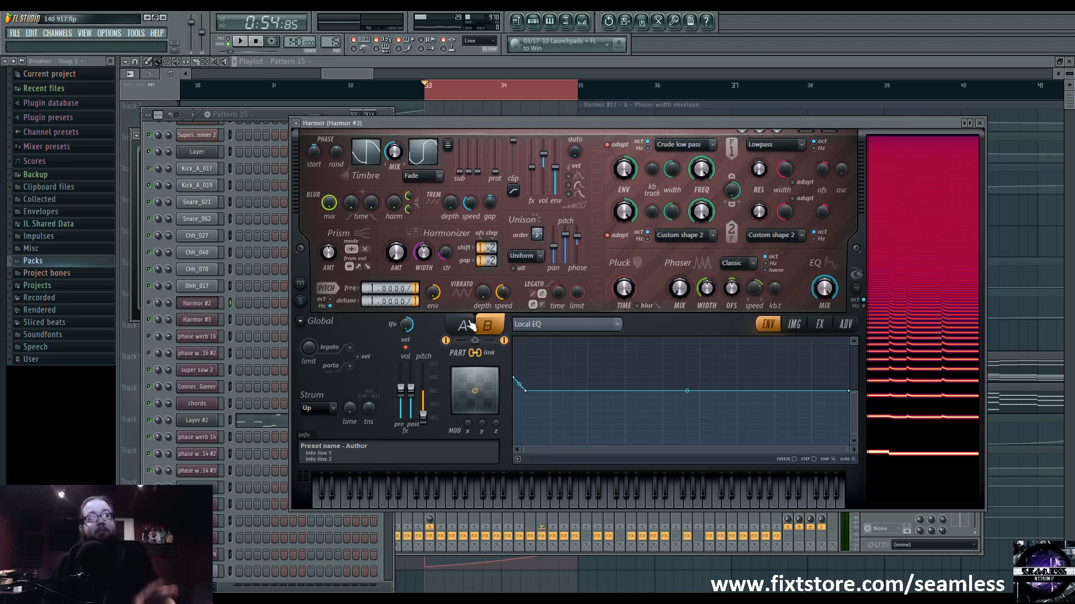
Return to Harmor #3 and view the Local EQ shapes of parts B and A on its envelope page
left_click(205, 319)
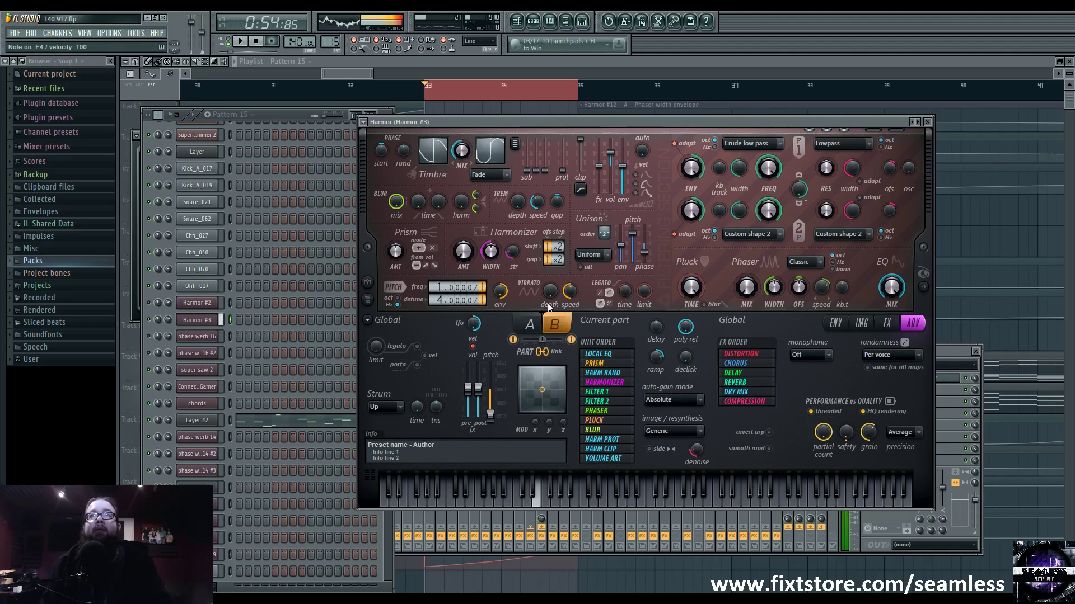
left_click(836, 323)
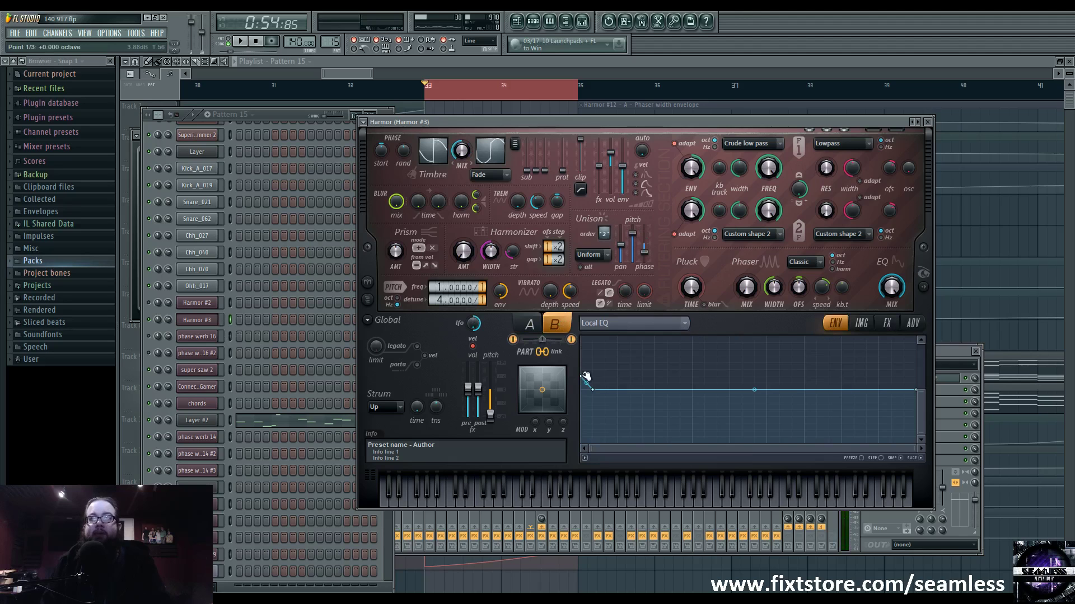
left_click(531, 329)
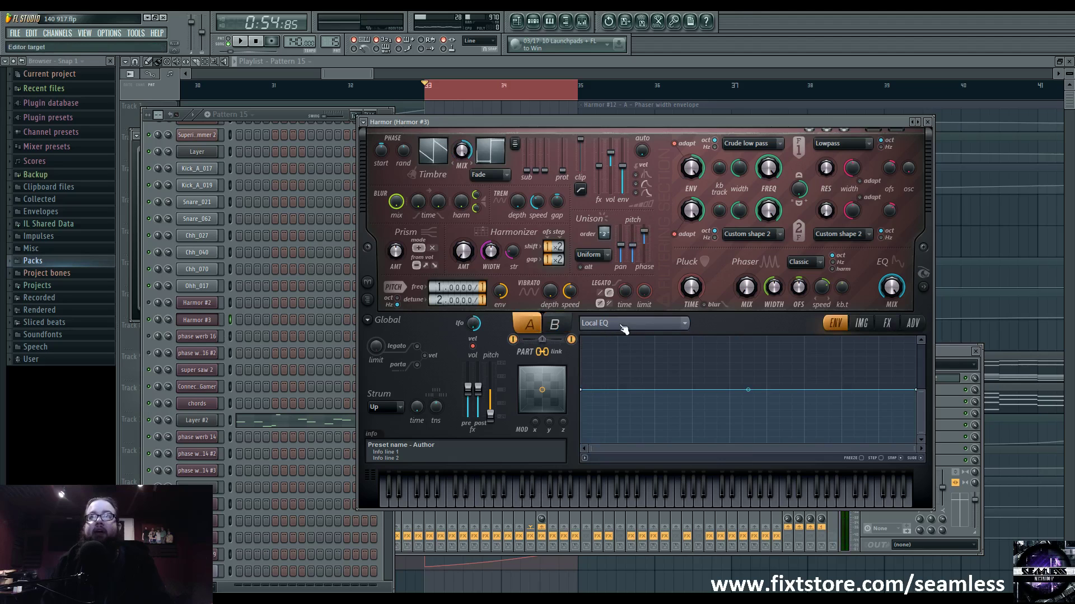
Show the Unison pitch thickness envelope of part A in Harmor #3 and audition it with a few notes
left_click(624, 328)
left_click(634, 525)
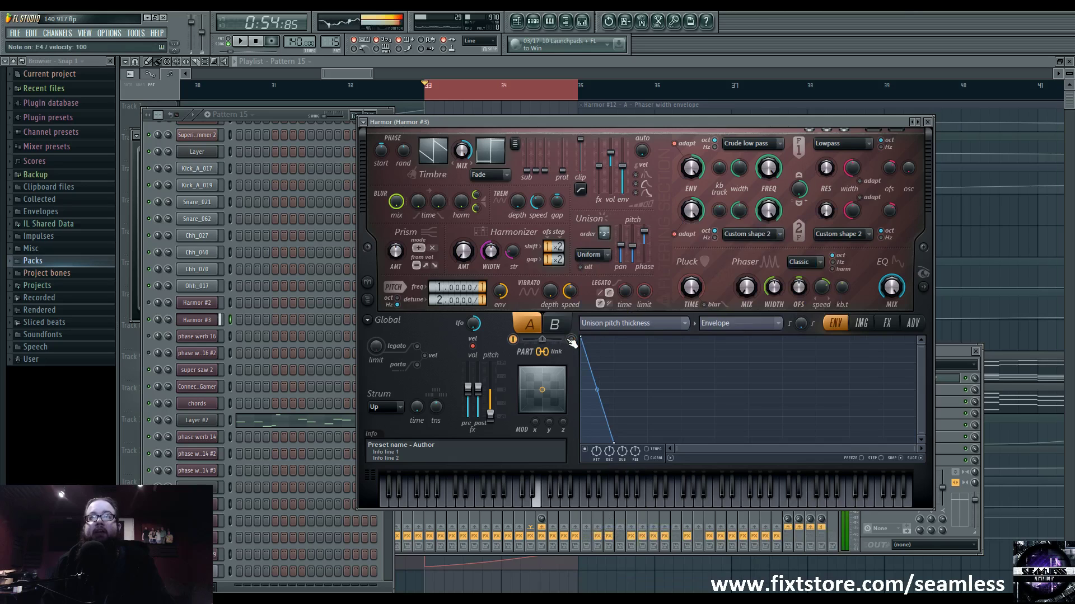
key("c")
key("x")
key("z")
key("c")
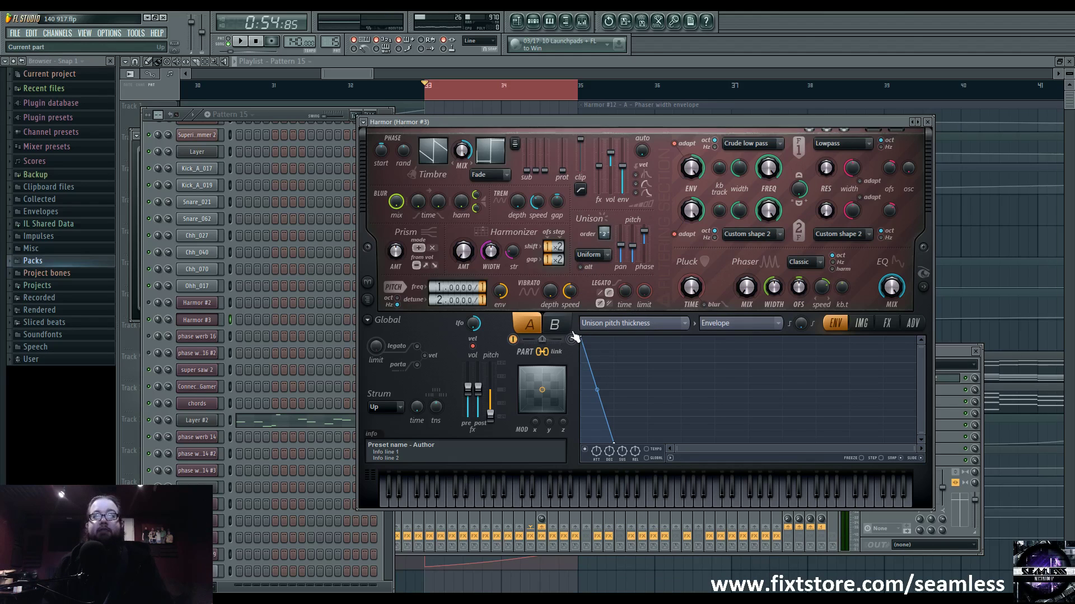
Open Harmor #2 and audition notes while switching it from part B to part A on the Local EQ shape
left_click(201, 305)
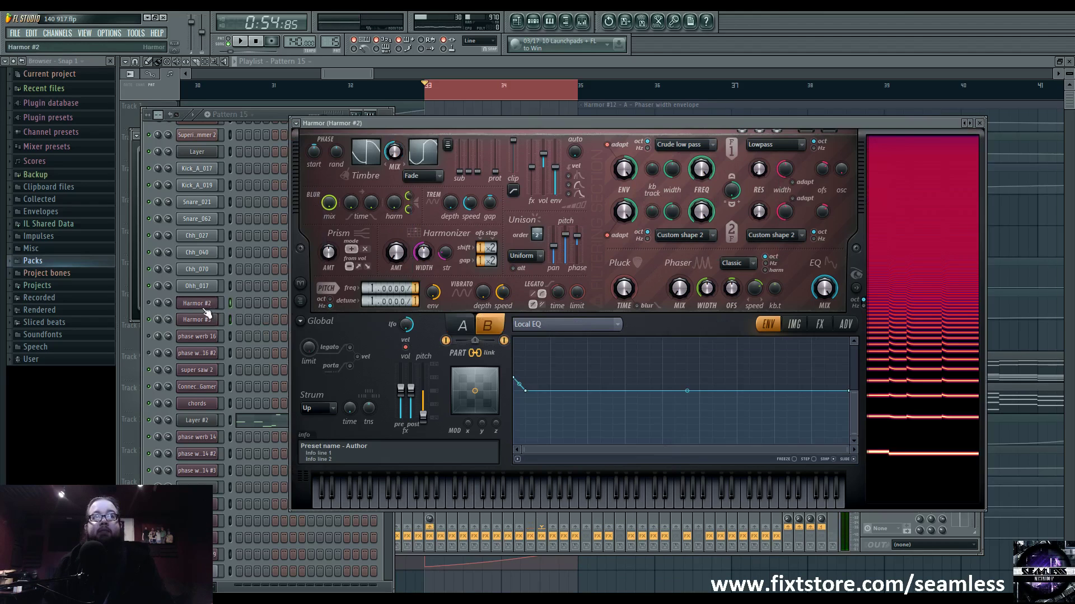
key("c")
left_click(463, 325)
key("c")
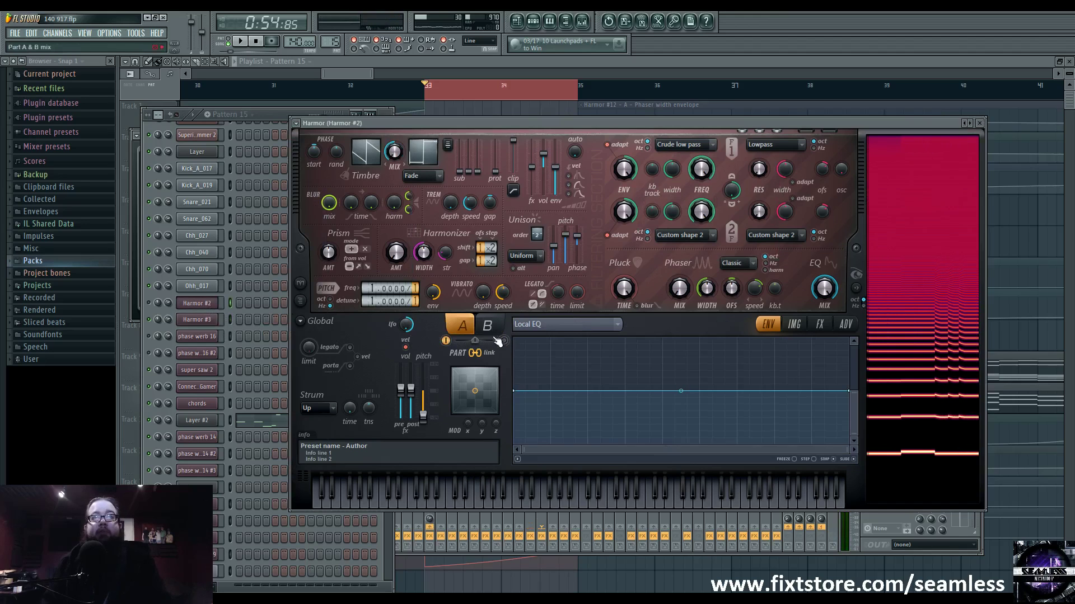
Return to Harmor #3 and reposition its window beside the effect slots of mixer Insert 28
left_click(238, 321)
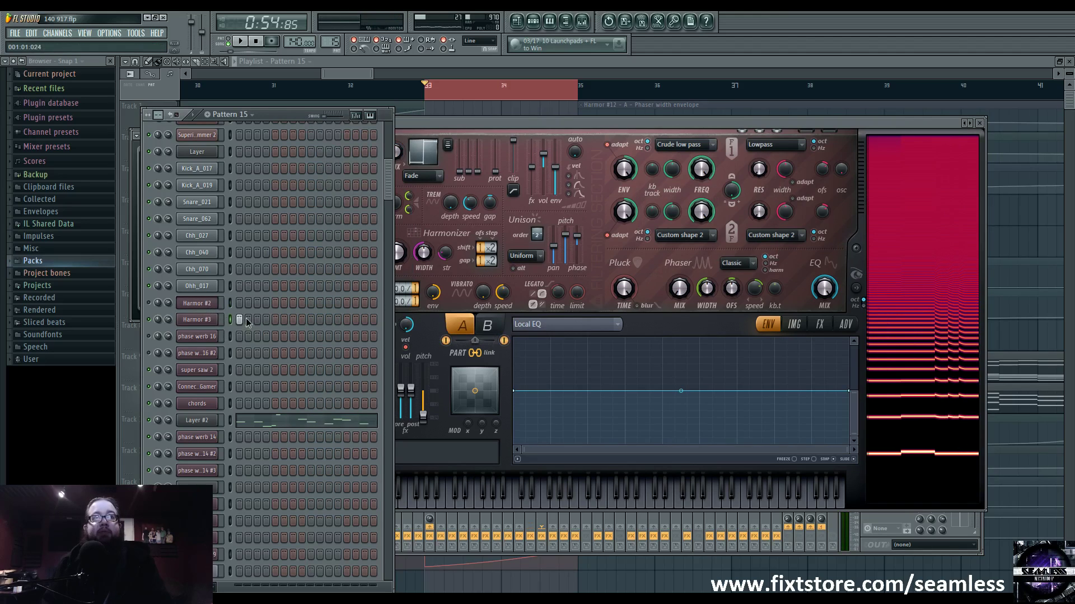
left_click(202, 319)
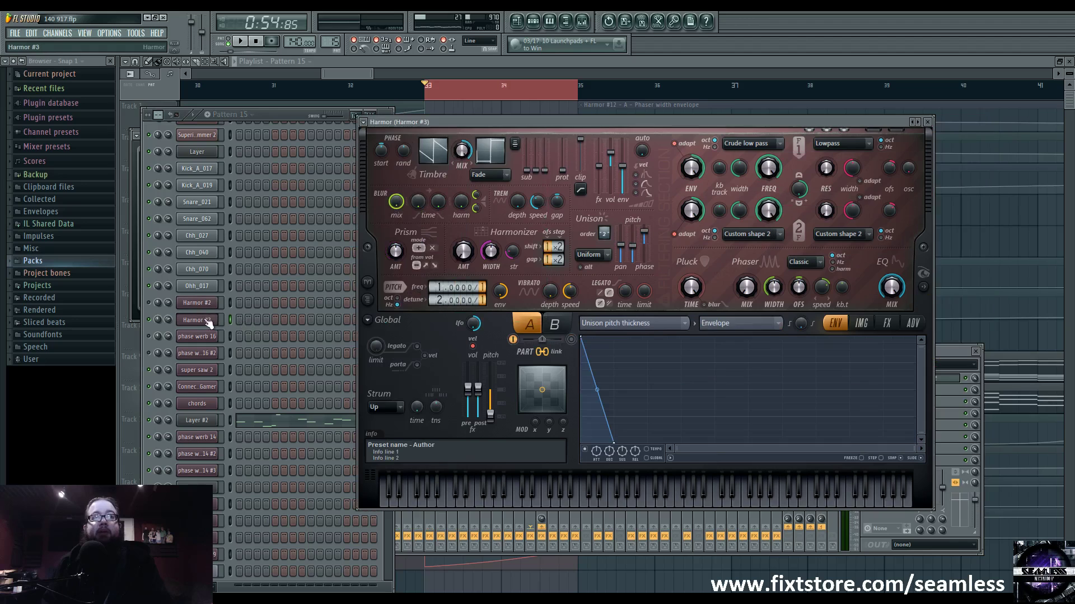
left_click(949, 363)
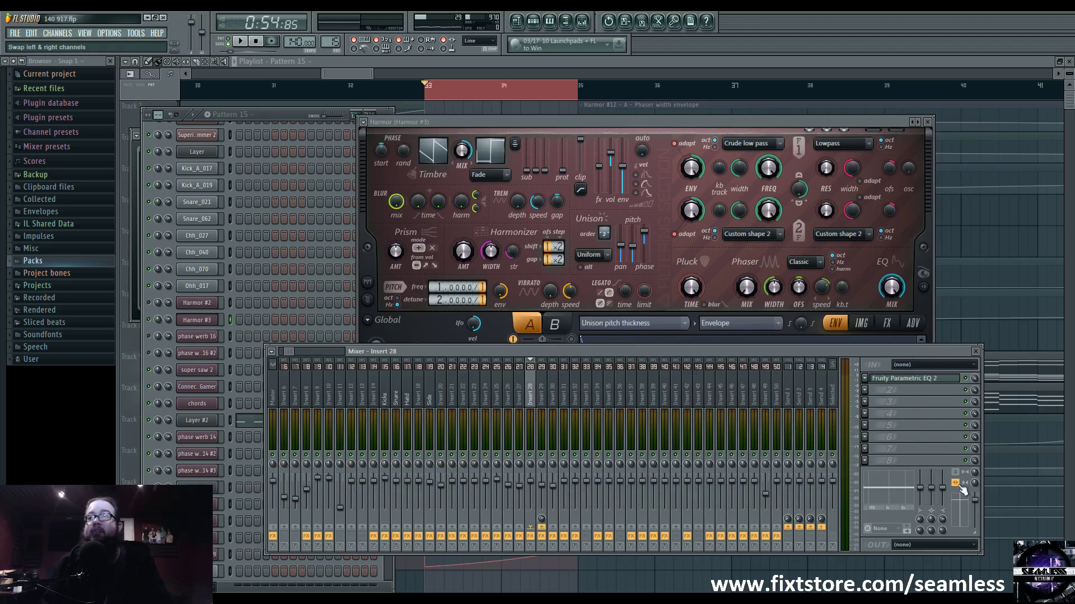
left_click(617, 124)
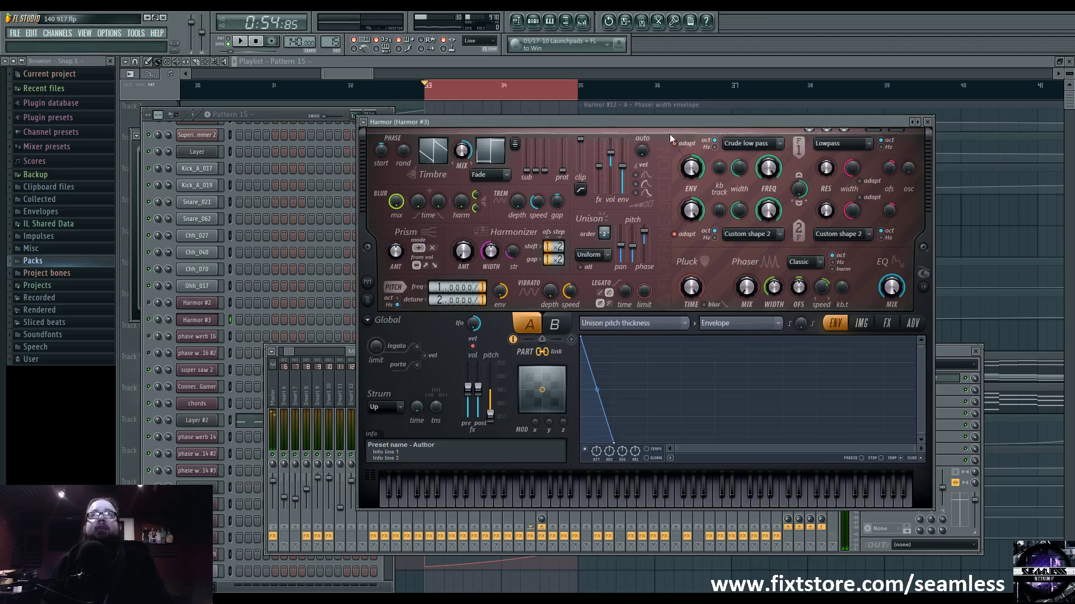
left_click_drag(670, 136, 607, 136)
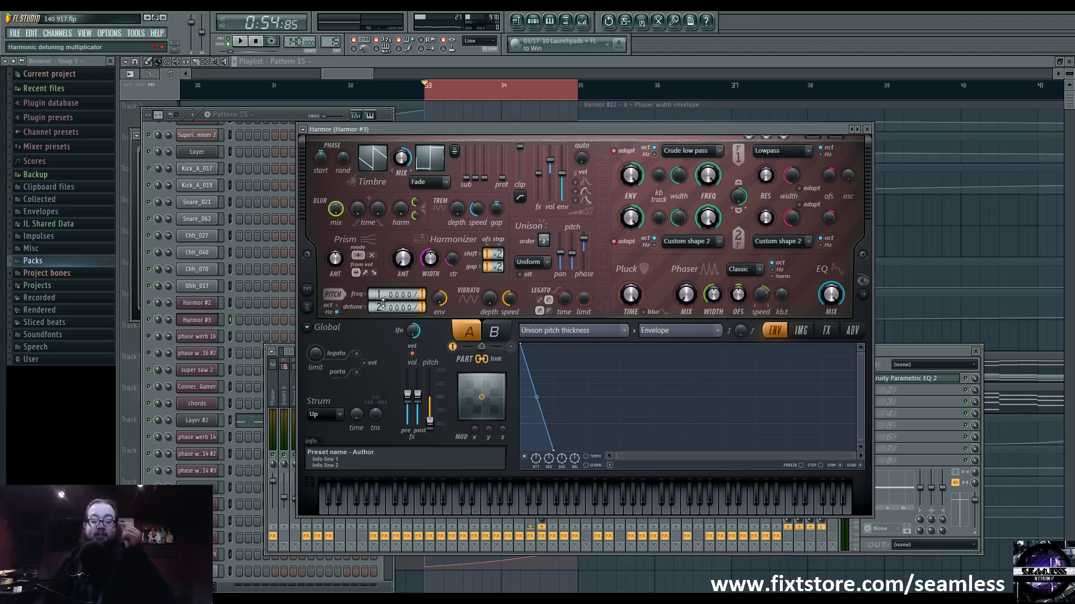
Show part B of Harmor #3 and audition it, turning part A off for comparison and back on
left_click(500, 331)
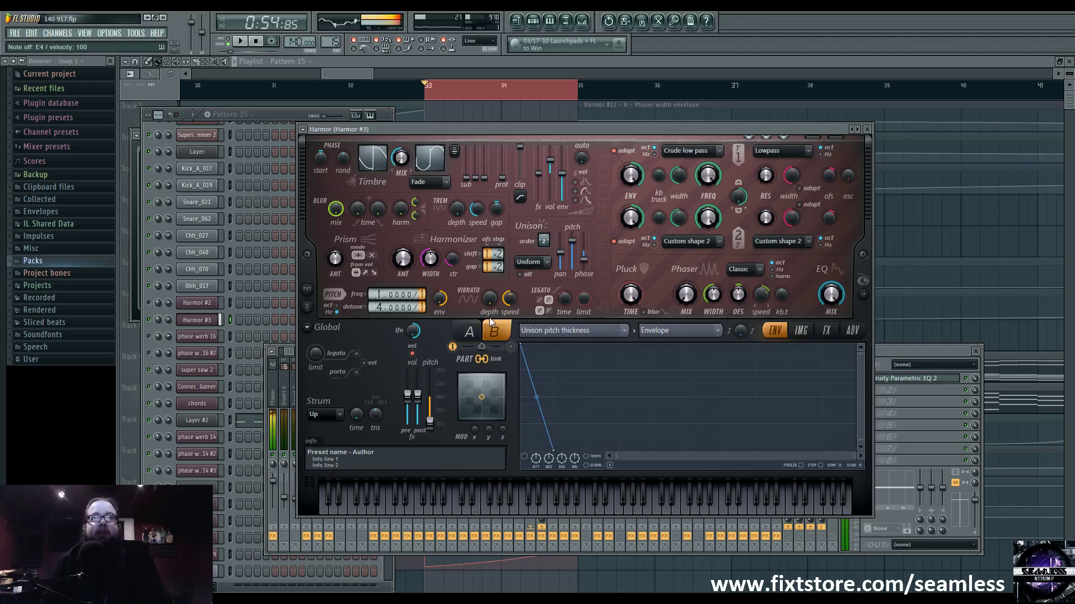
left_click(453, 347)
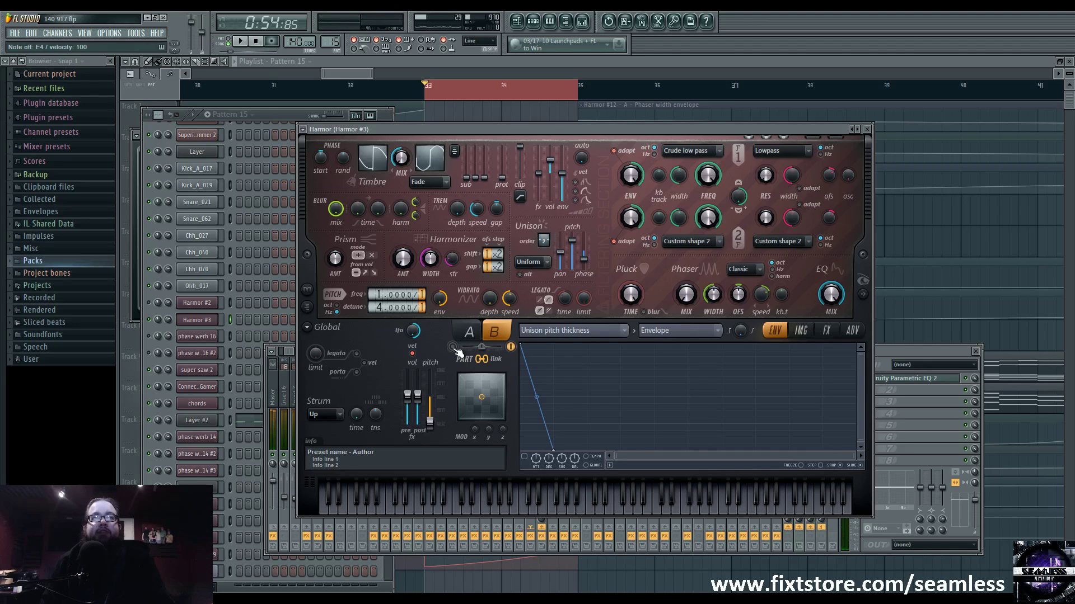
left_click(454, 347)
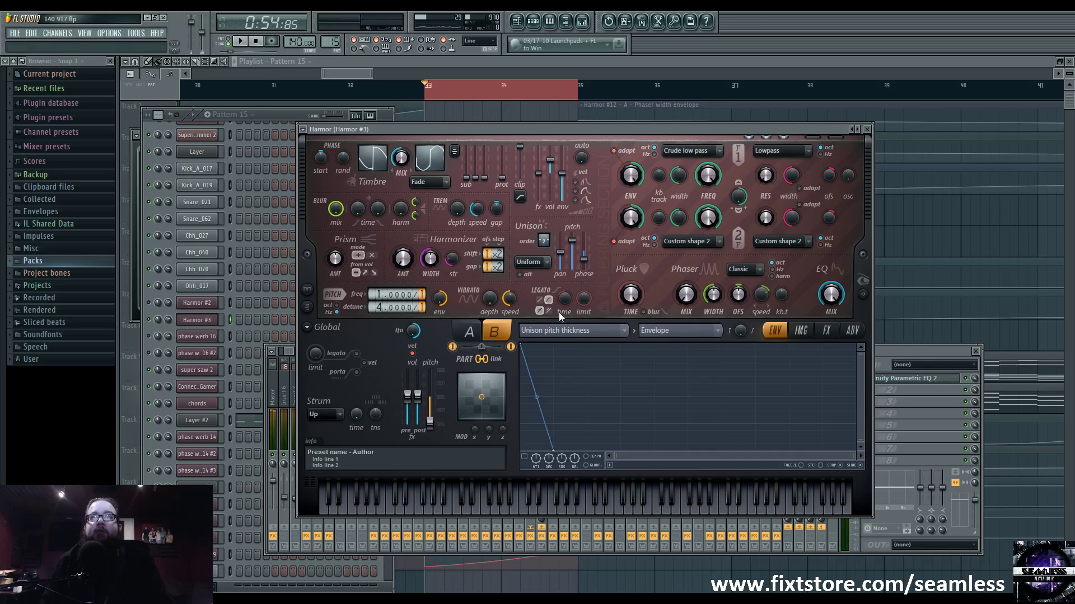
Show the Harmonic unison pitch shape in Harmor #3 and compare it between parts A and B
left_click(597, 329)
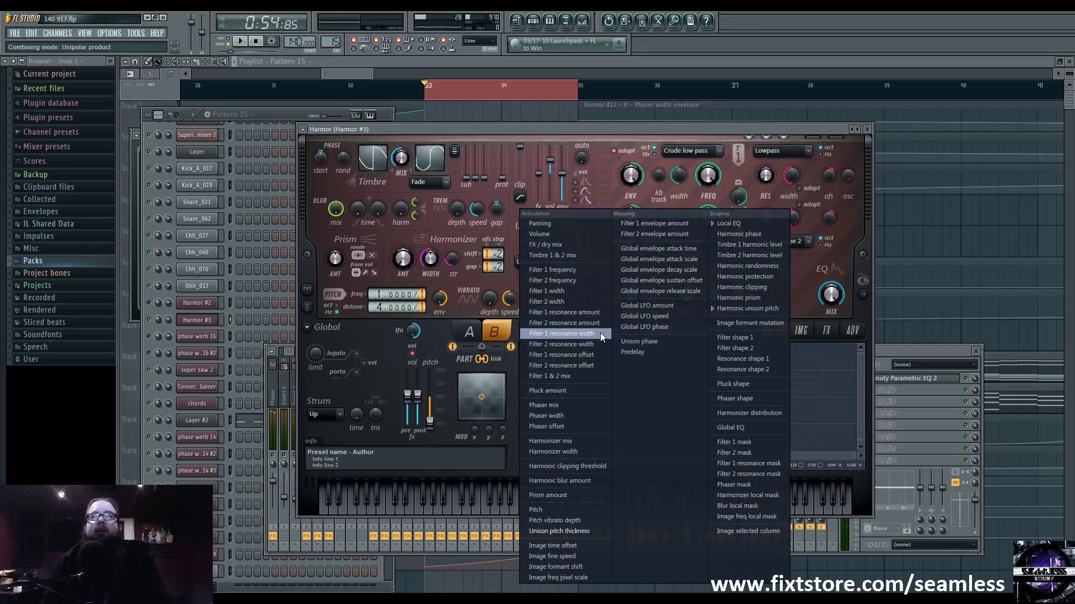
left_click(759, 308)
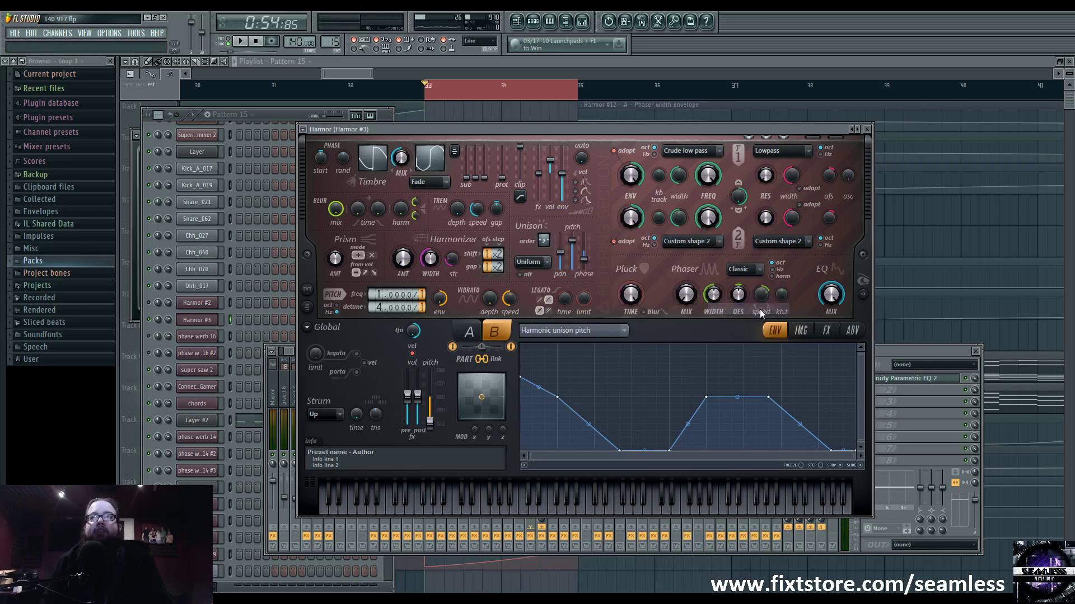
left_click(470, 335)
left_click(496, 332)
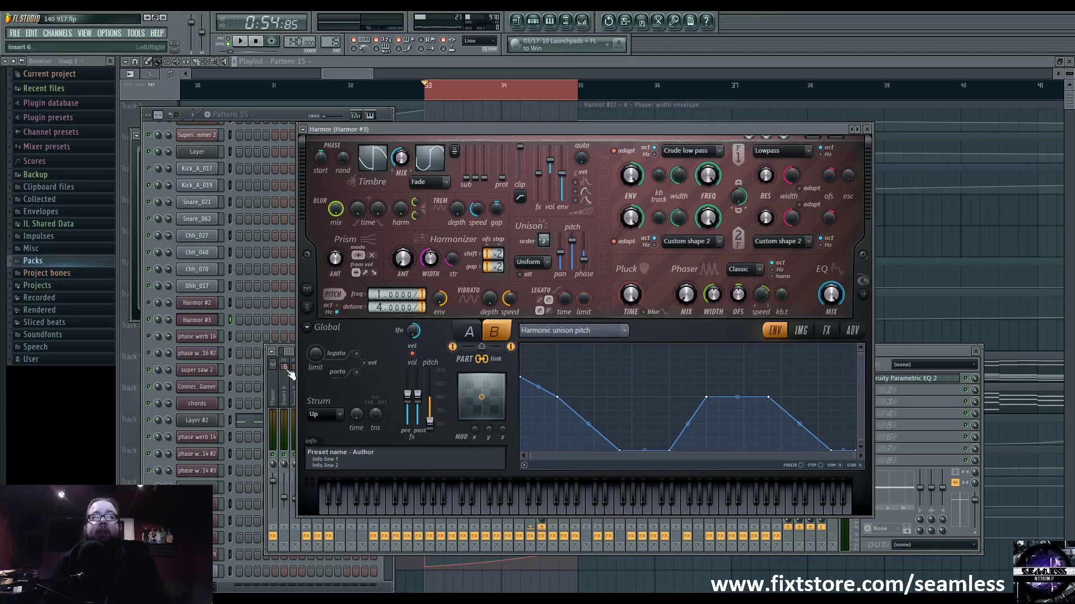
View the effects page of Harmor #3, the Fruity Parametric EQ 2 on mixer Insert 28, and the effects of Insert 29
left_click(827, 332)
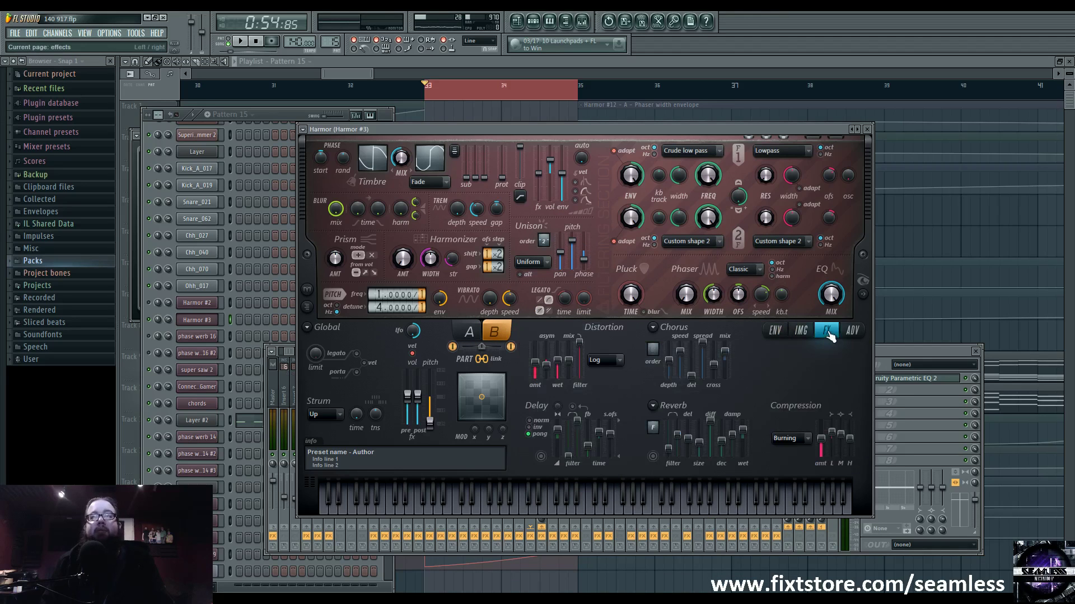
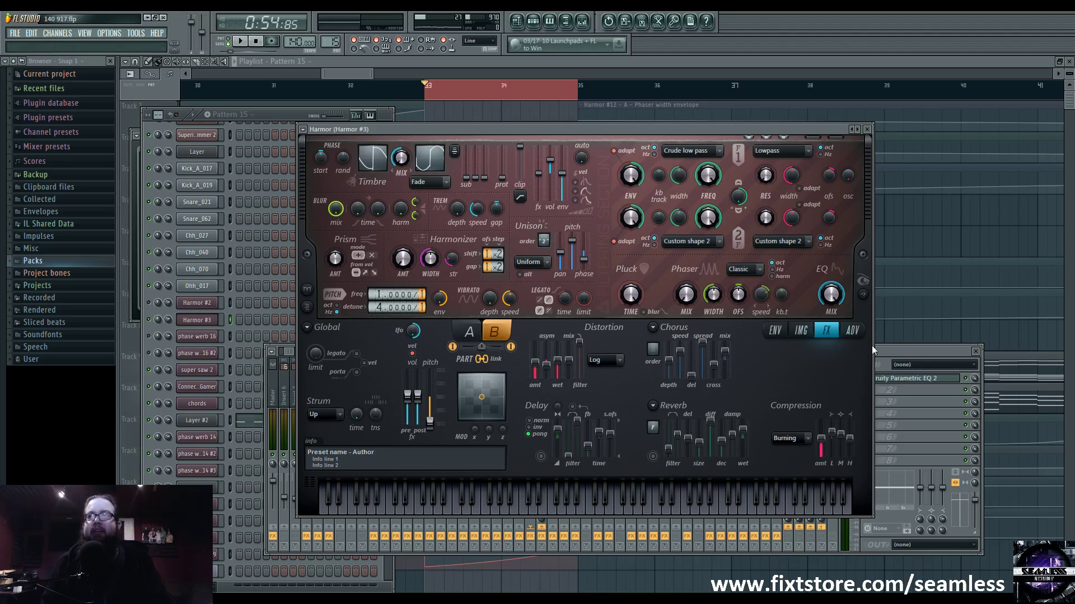
left_click(889, 355)
left_click(896, 381)
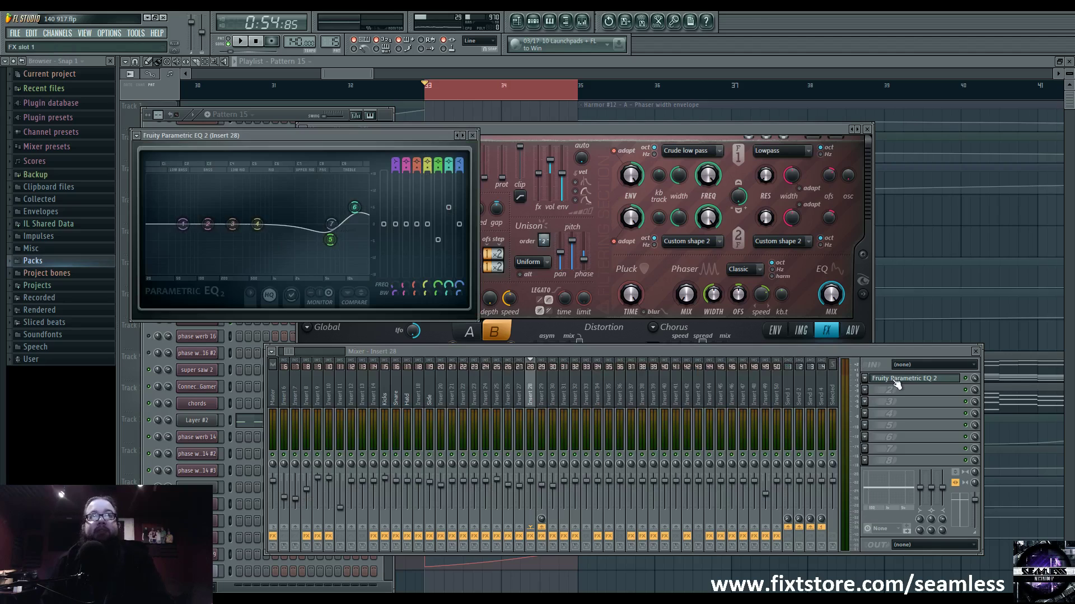
left_click(535, 393)
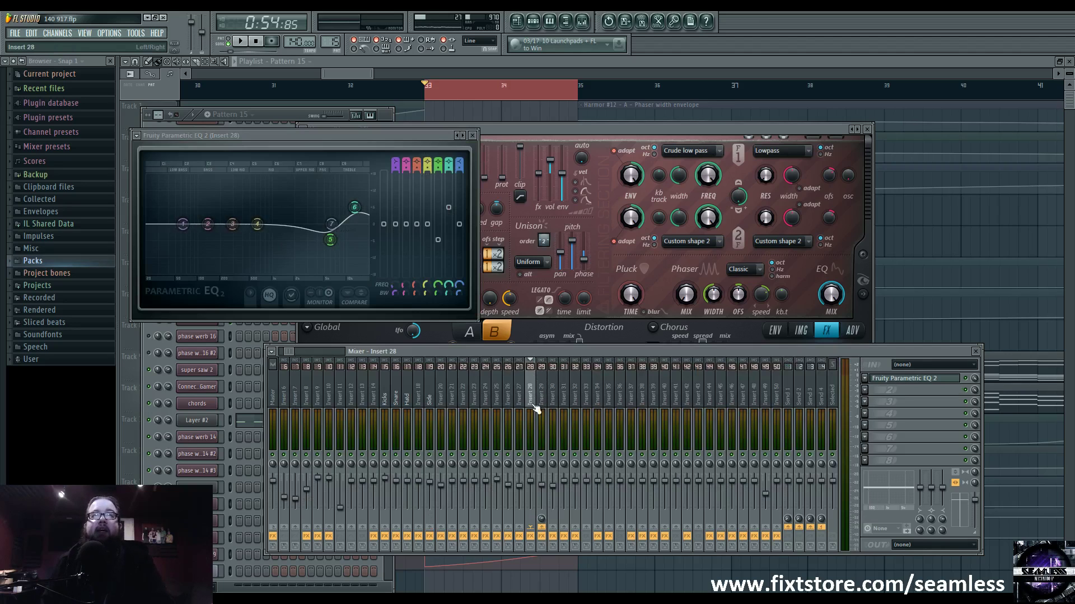
scroll(340, 227, "up", 2)
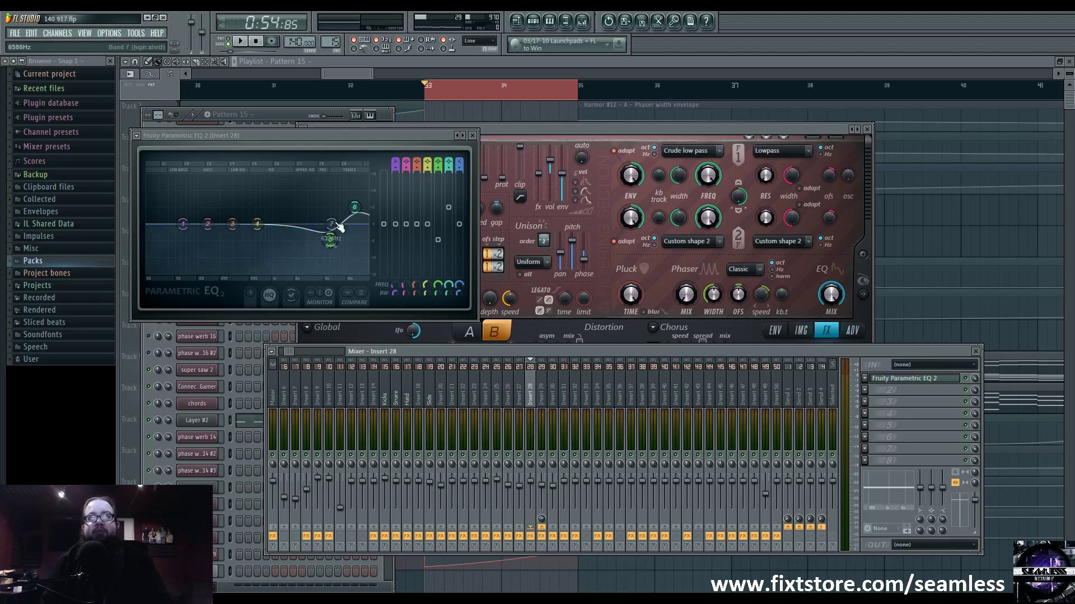
left_click(538, 401)
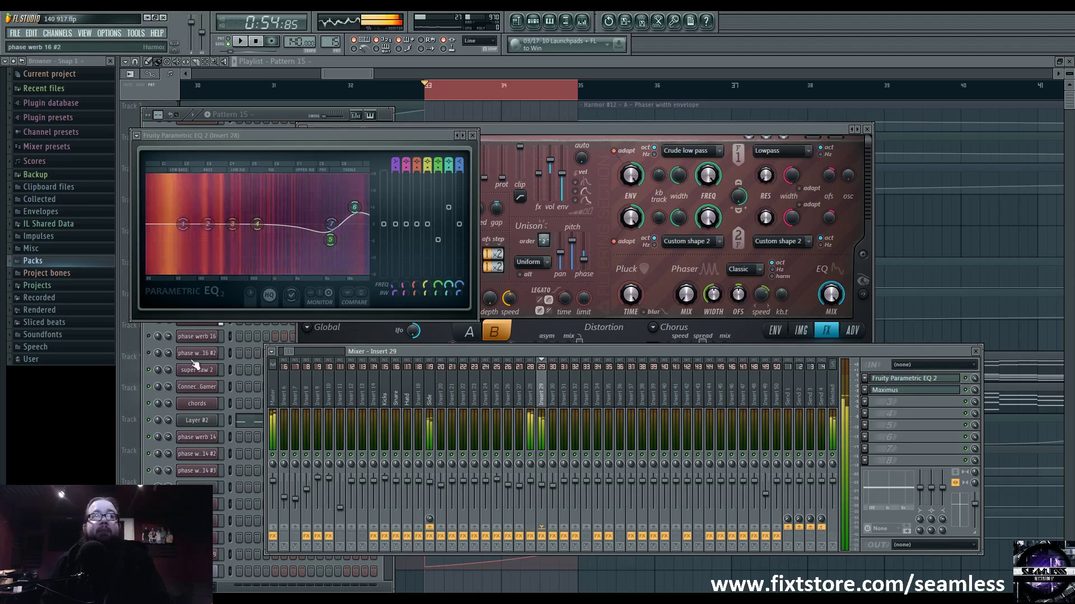
Select the phase werb 16 channel and play back the section starting at bar 33
left_click(236, 333)
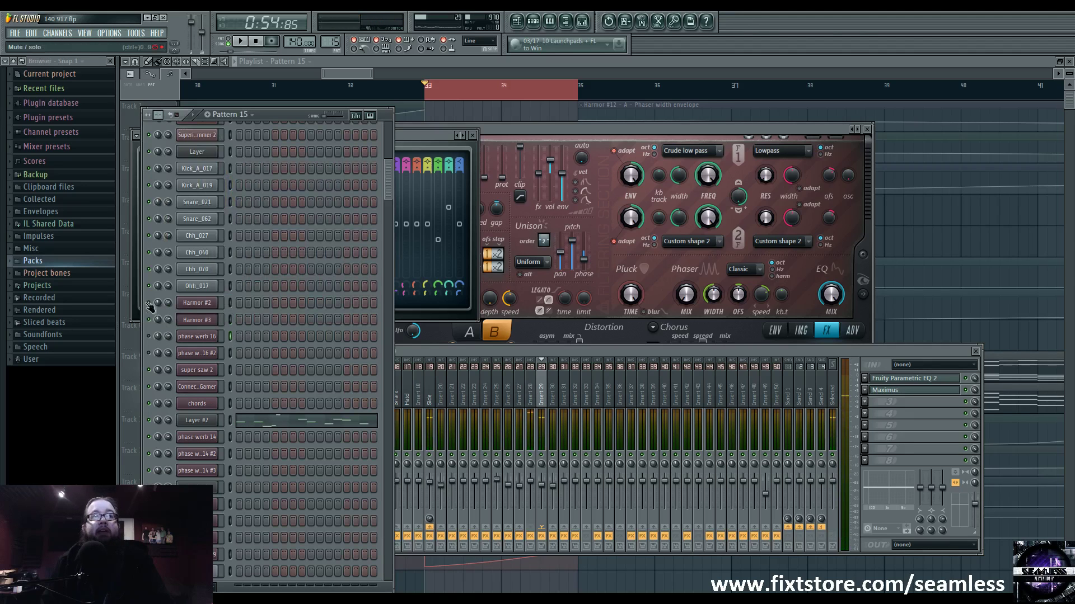
key("space")
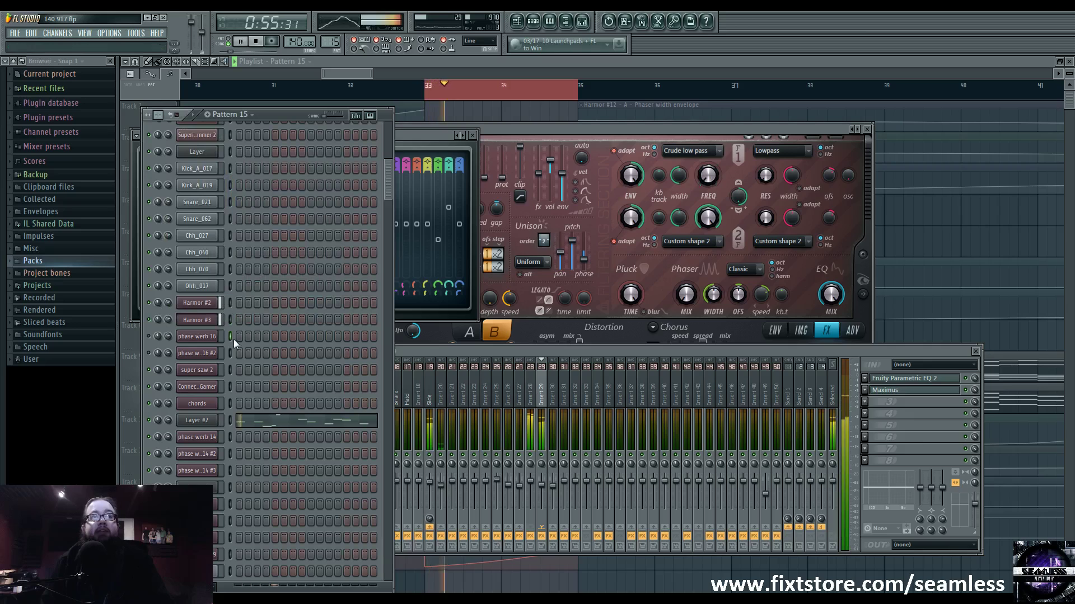
key("space")
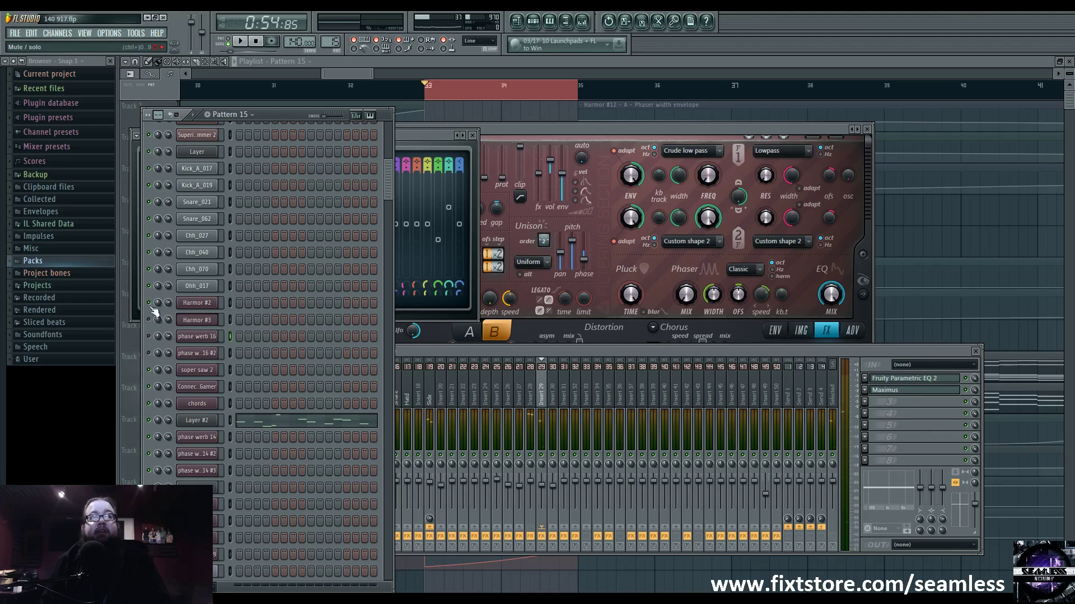
Open the phase werb 16 synth and listen to its layer over the selected playlist section
left_click(197, 336)
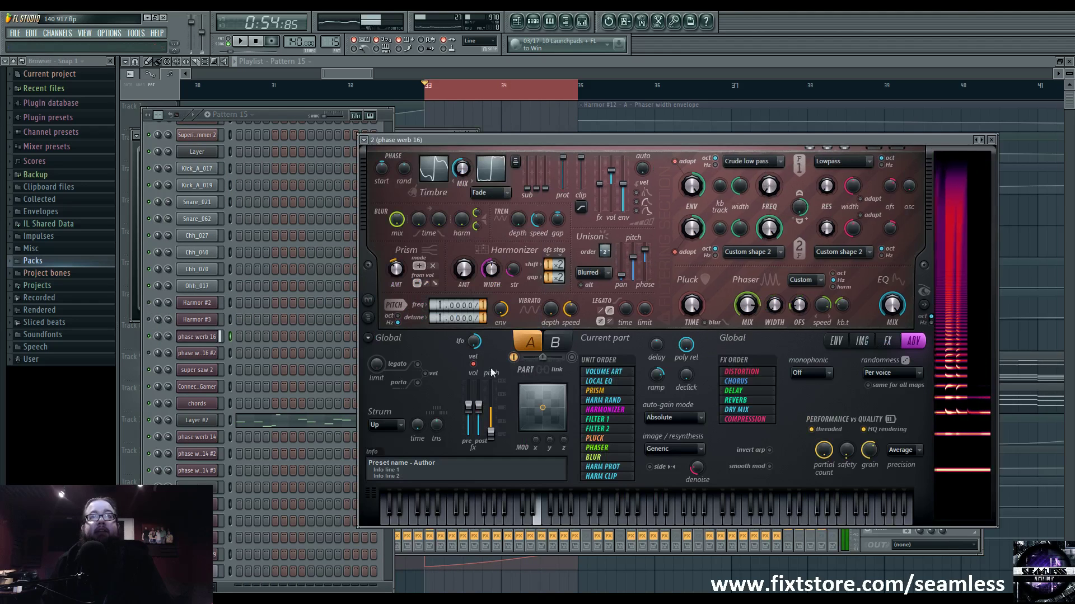
key("space")
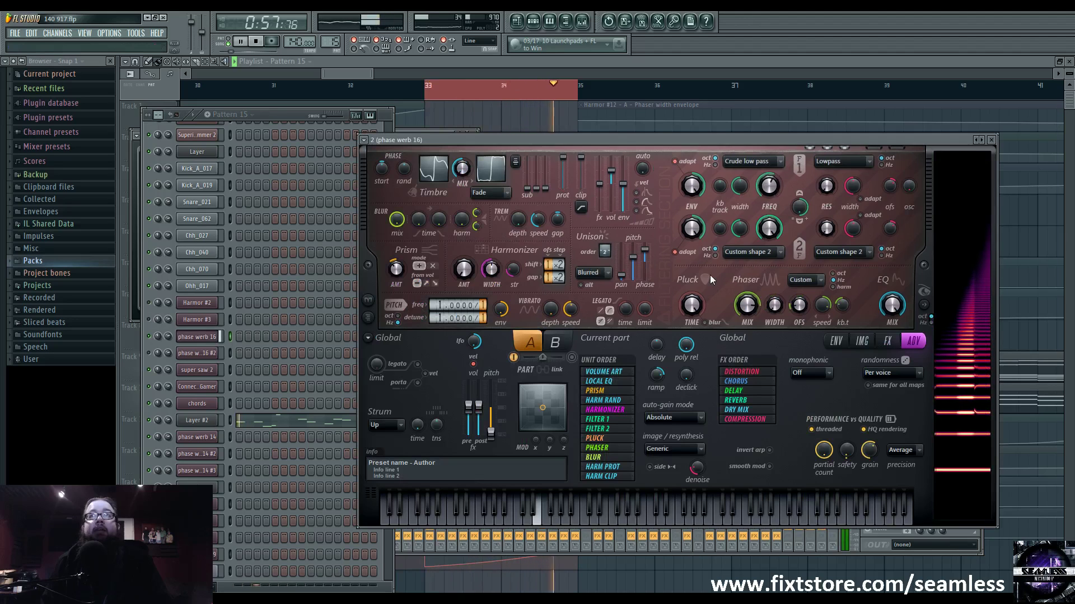
key("space")
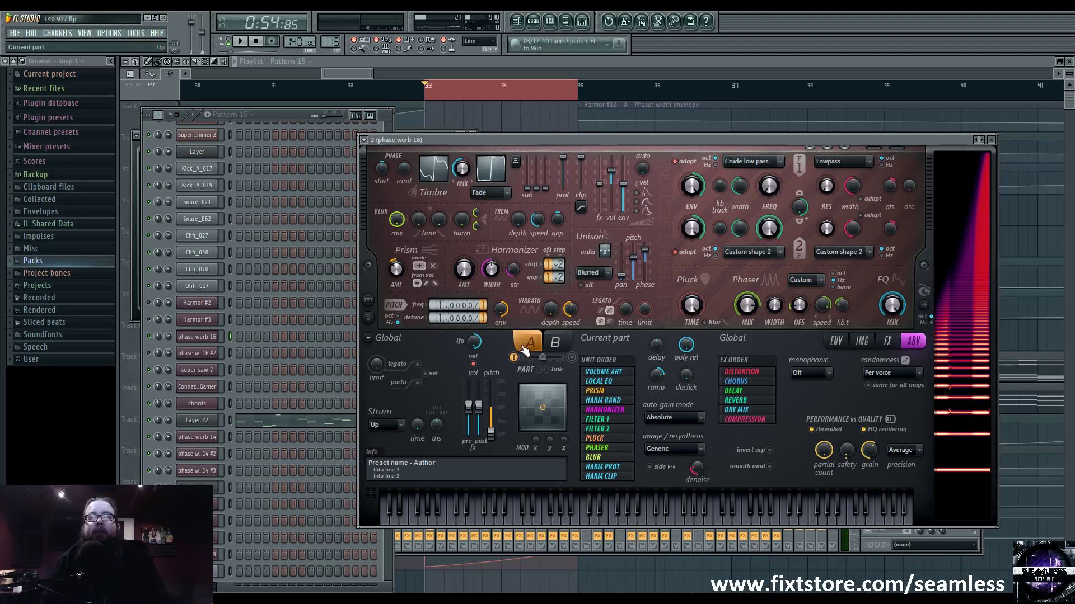
Examine the Prism amount envelope and the effects page of phase werb 16 while auditioning notes and playing the section
left_click(835, 341)
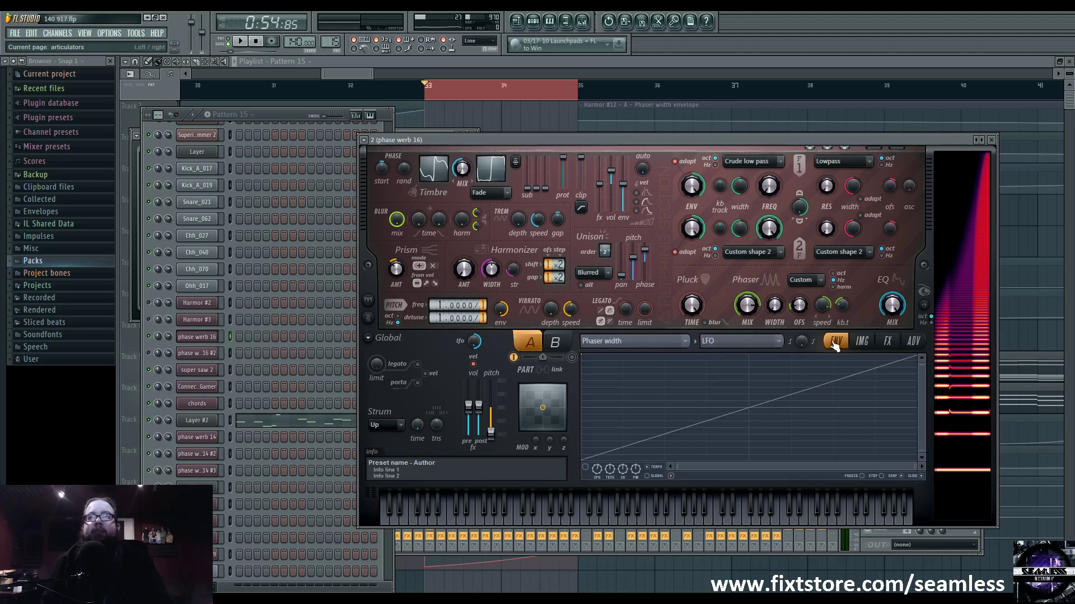
left_click(626, 342)
left_click(638, 496)
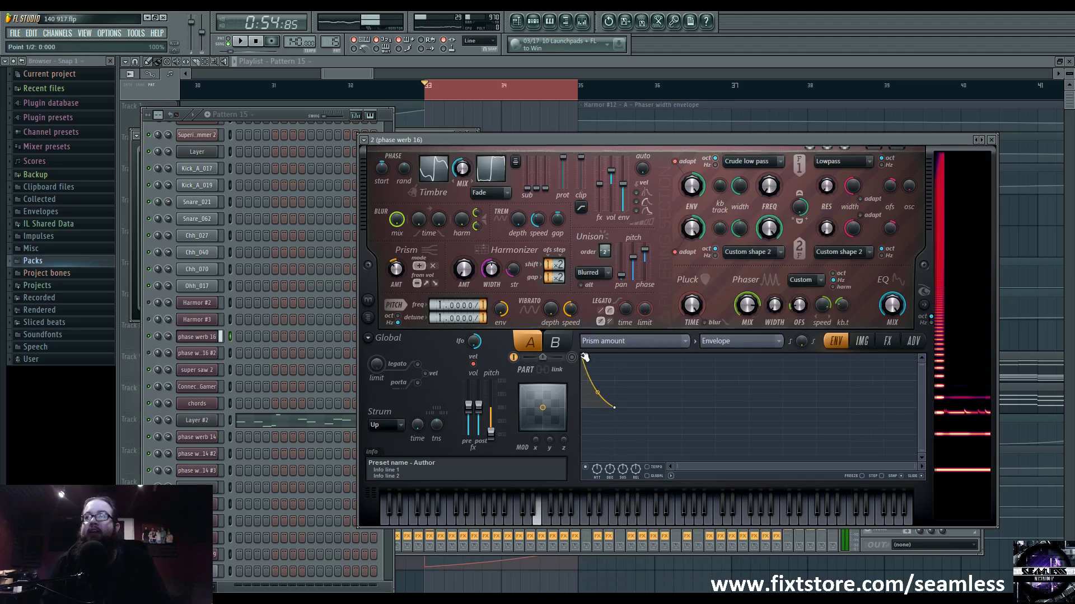
key("c")
key("space")
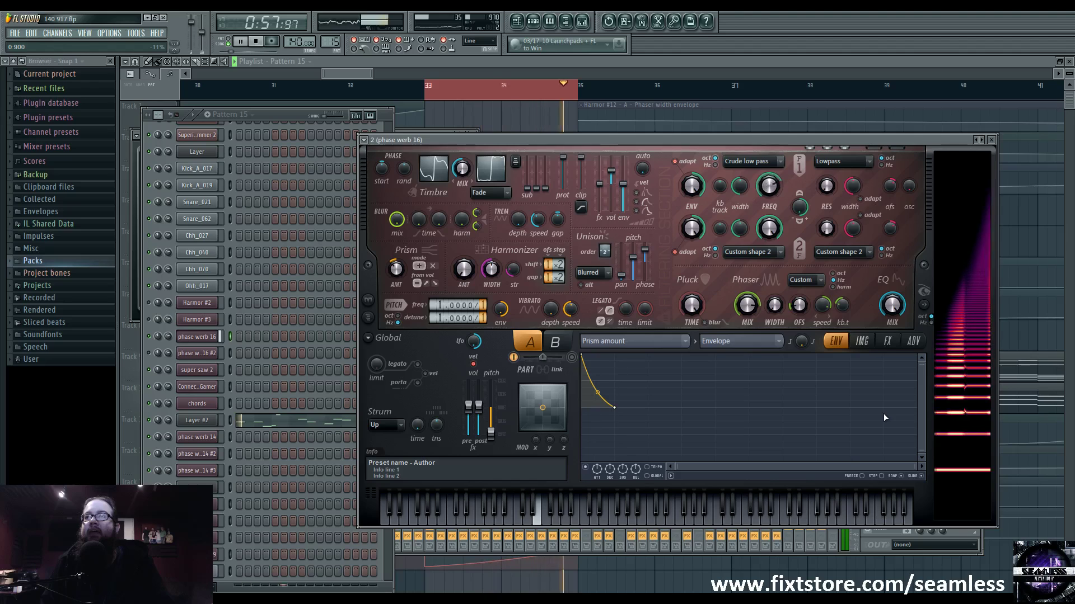
key("space")
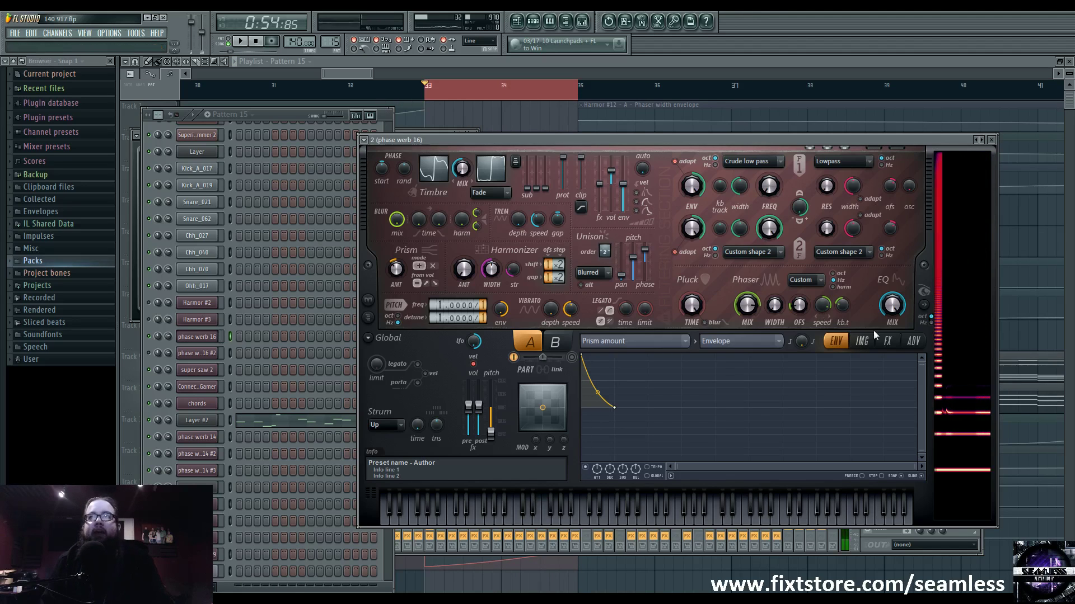
left_click(893, 343)
key("c")
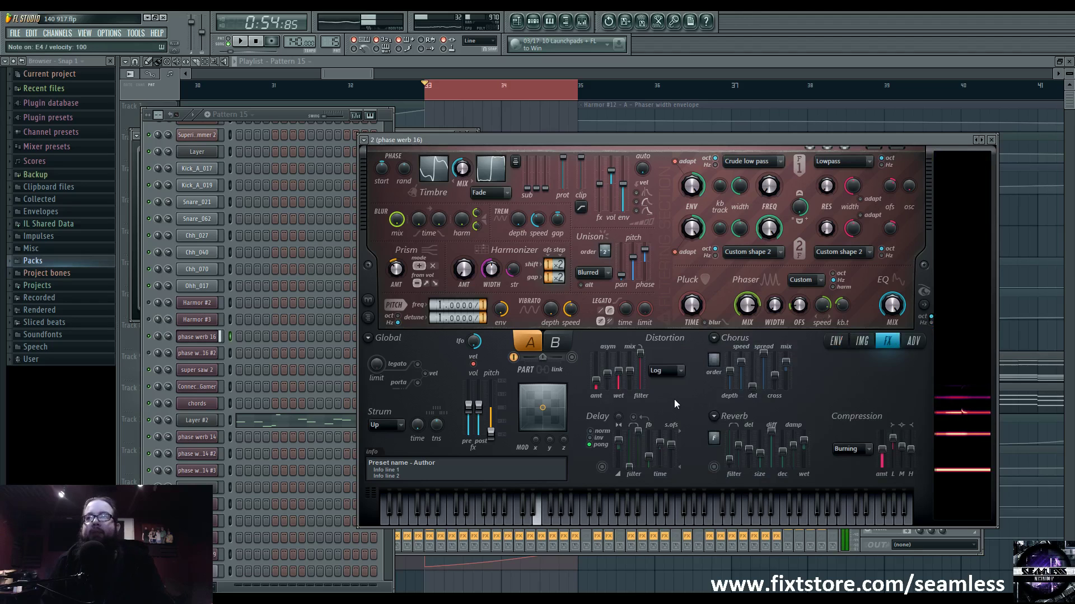
Open the Patcher map on mixer Insert 30, enlarge its window and spread out the Maximus and To FL Studio nodes
left_click(582, 21)
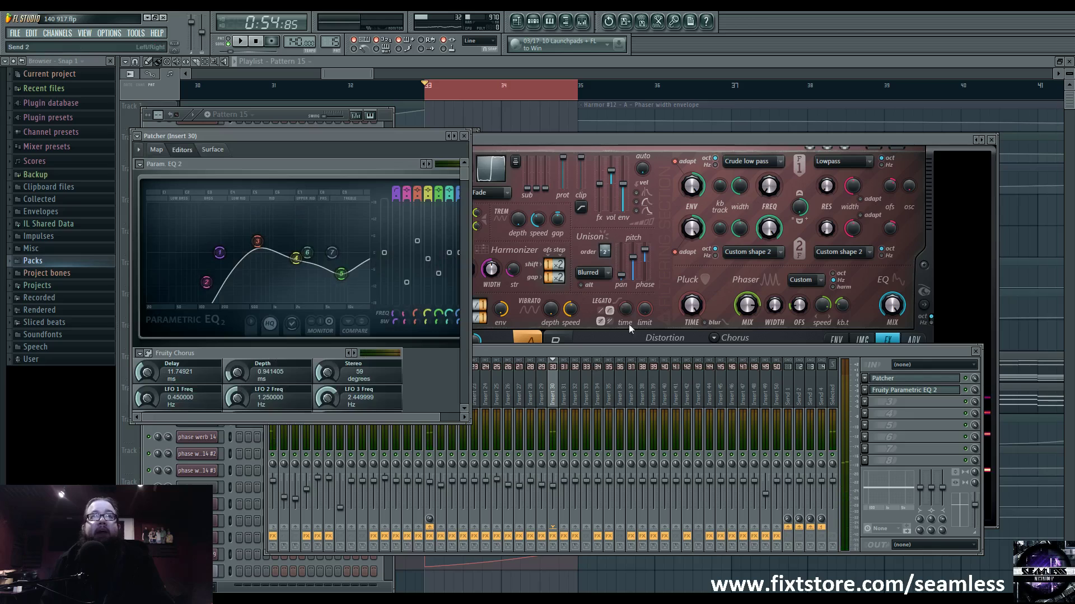
left_click(158, 150)
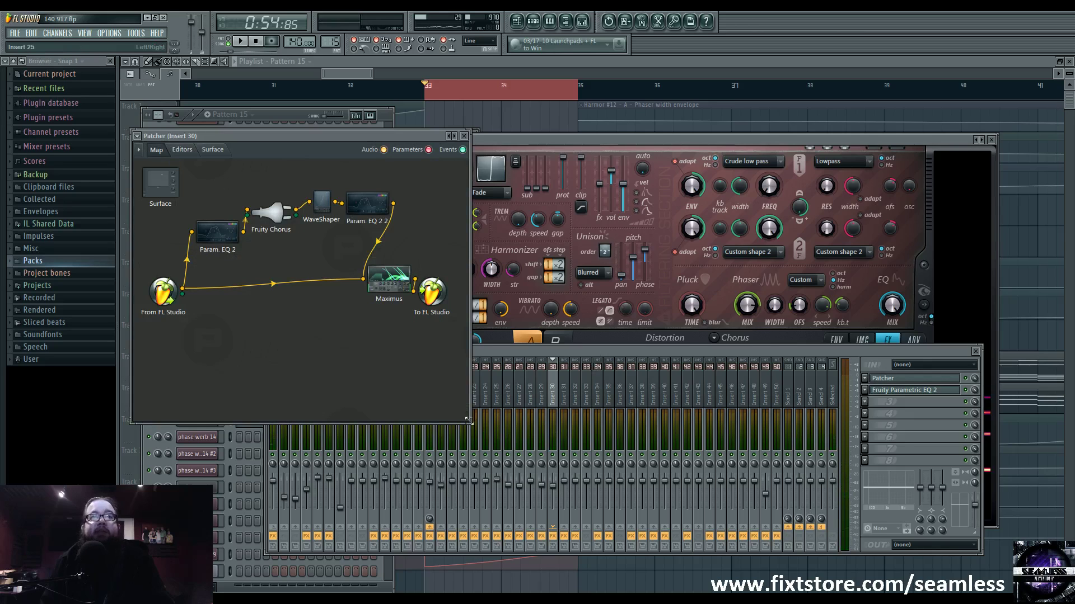
left_click_drag(473, 425, 610, 465)
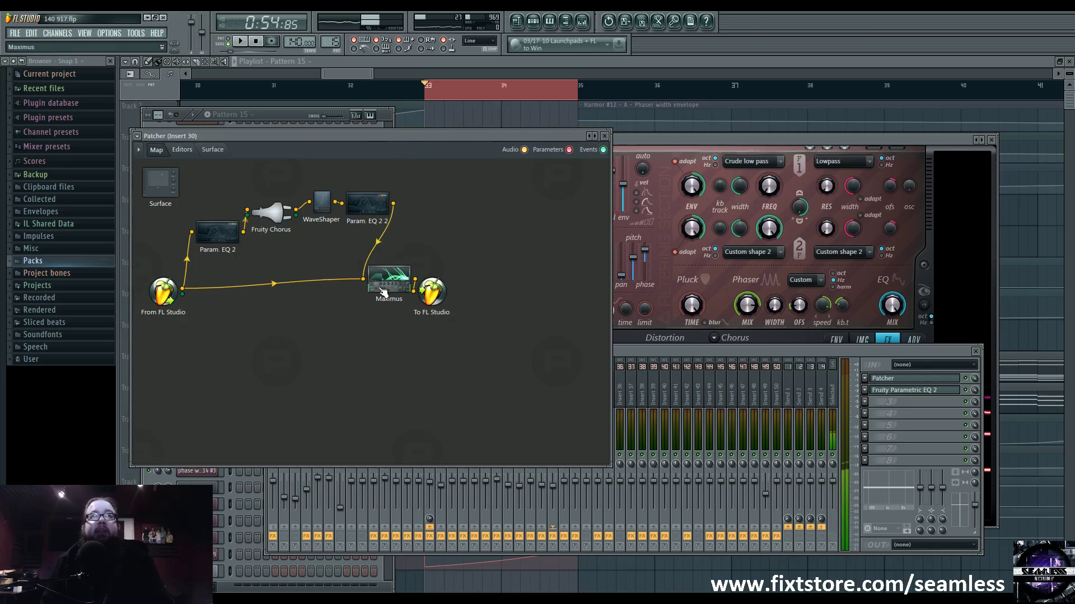
left_click_drag(403, 302, 510, 299)
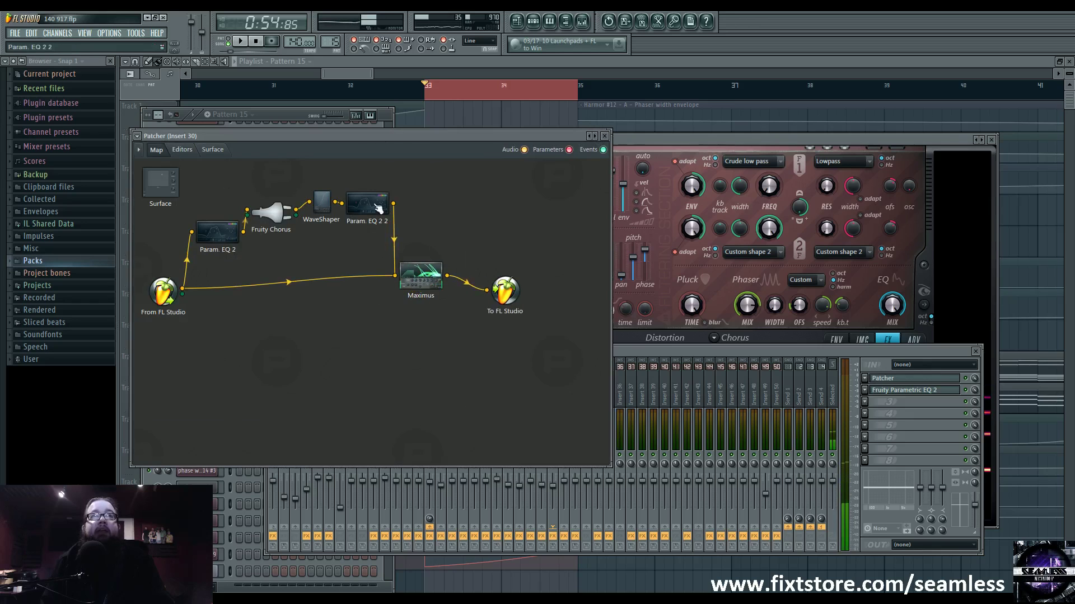
Play back the section and open the WaveShaper editor inside Patcher to view its curve
key("space")
double_click(320, 210)
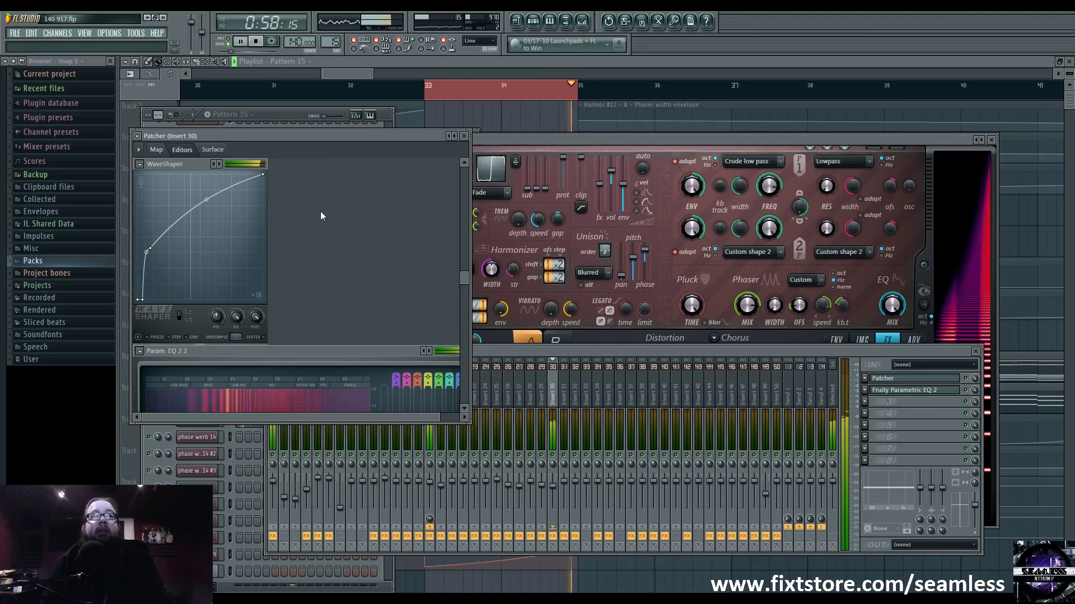
Stop playback and view the Param. EQ 2 2 and Param. EQ 2 editors in Patcher, ending on the map
key("space")
left_click(157, 150)
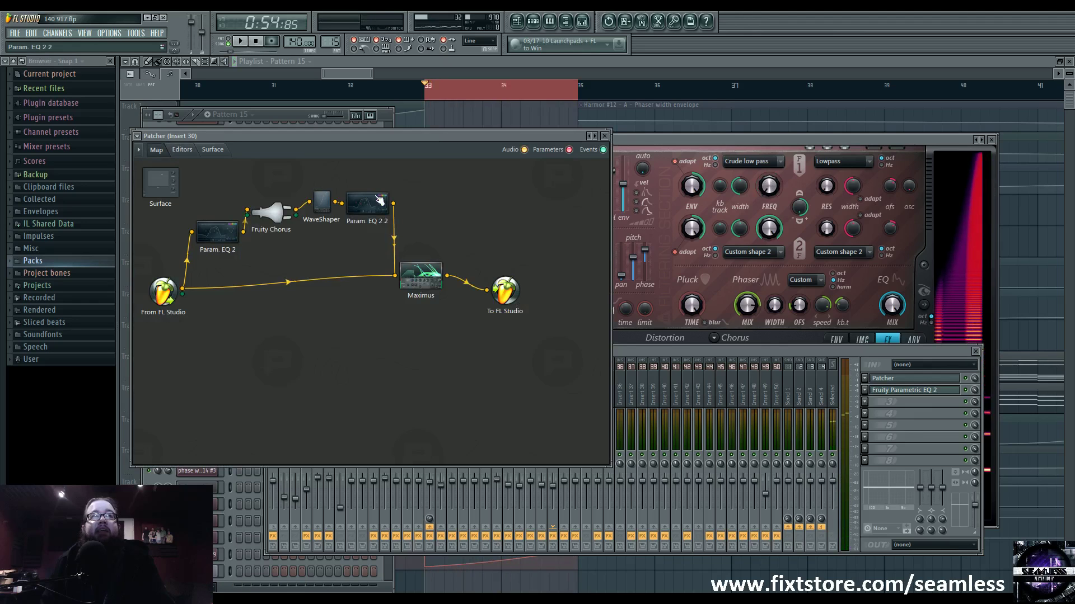
double_click(359, 196)
left_click(156, 150)
double_click(218, 231)
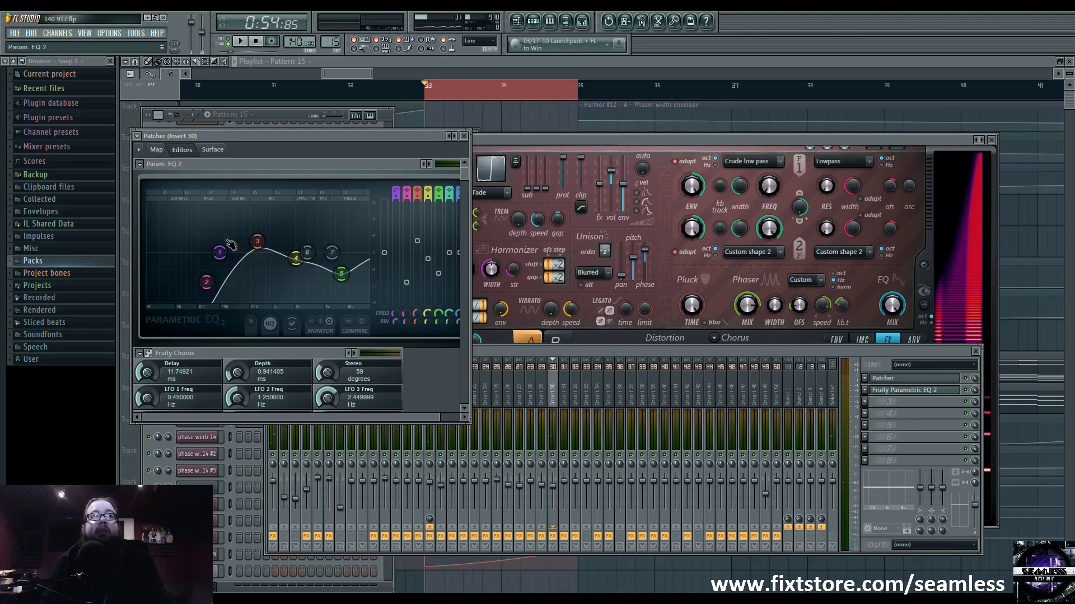
left_click(156, 150)
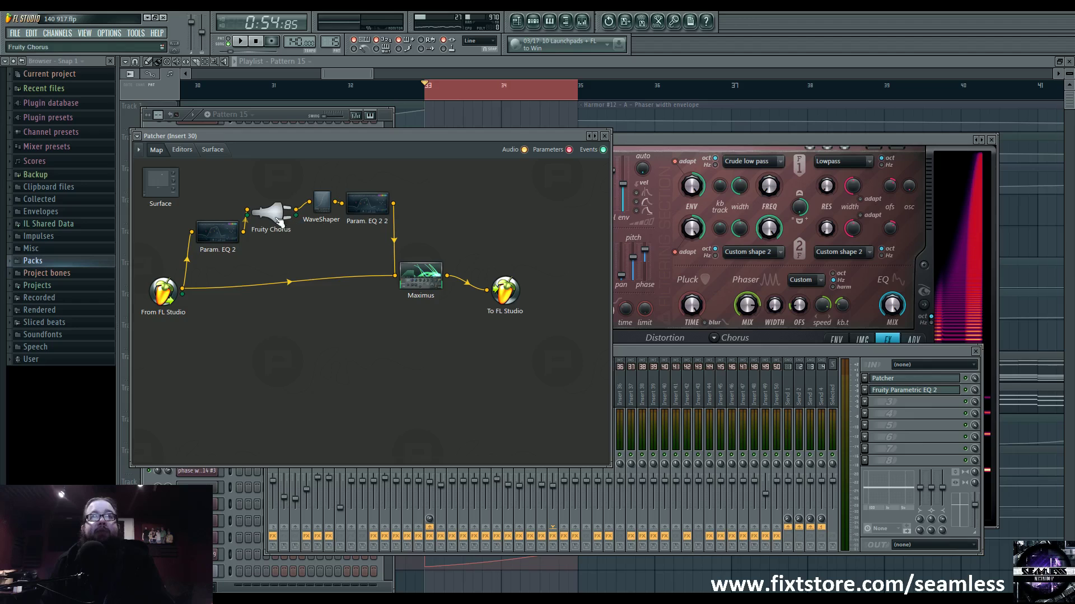
Bring the phase werb 16 synth to the front, reposition its window and view the Harmonic unison pitch envelope
left_click_drag(646, 352, 622, 333)
left_click(665, 148)
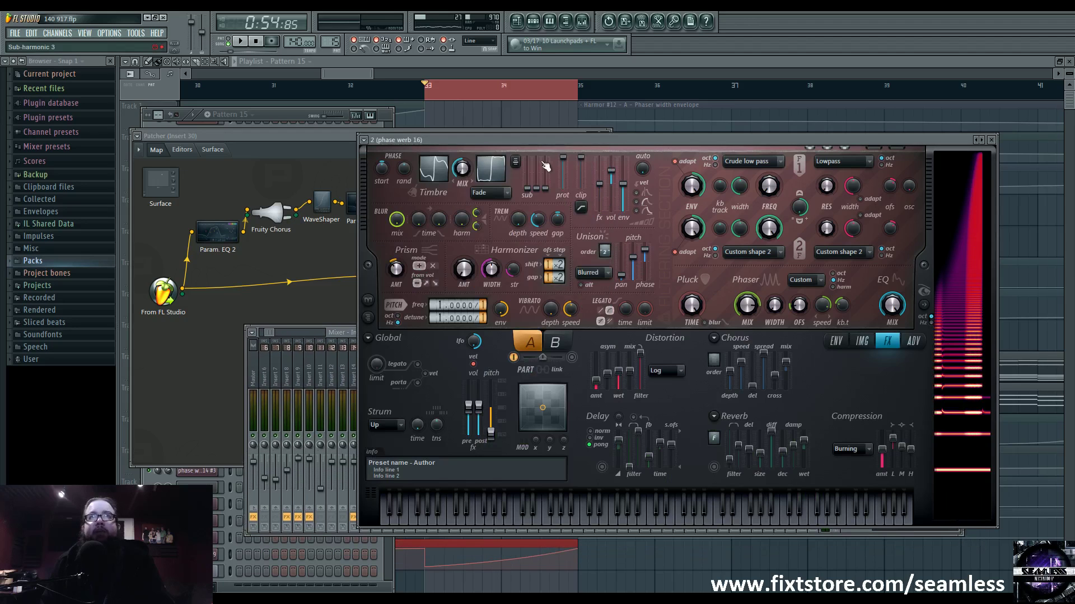
left_click_drag(545, 146, 468, 175)
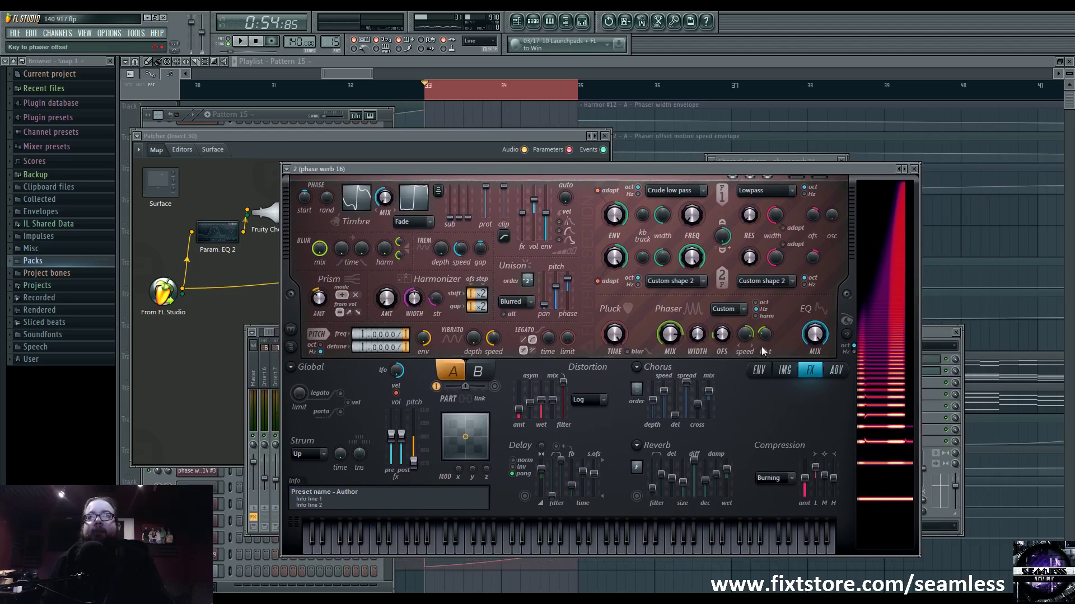
left_click(759, 370)
left_click(554, 370)
left_click(728, 312)
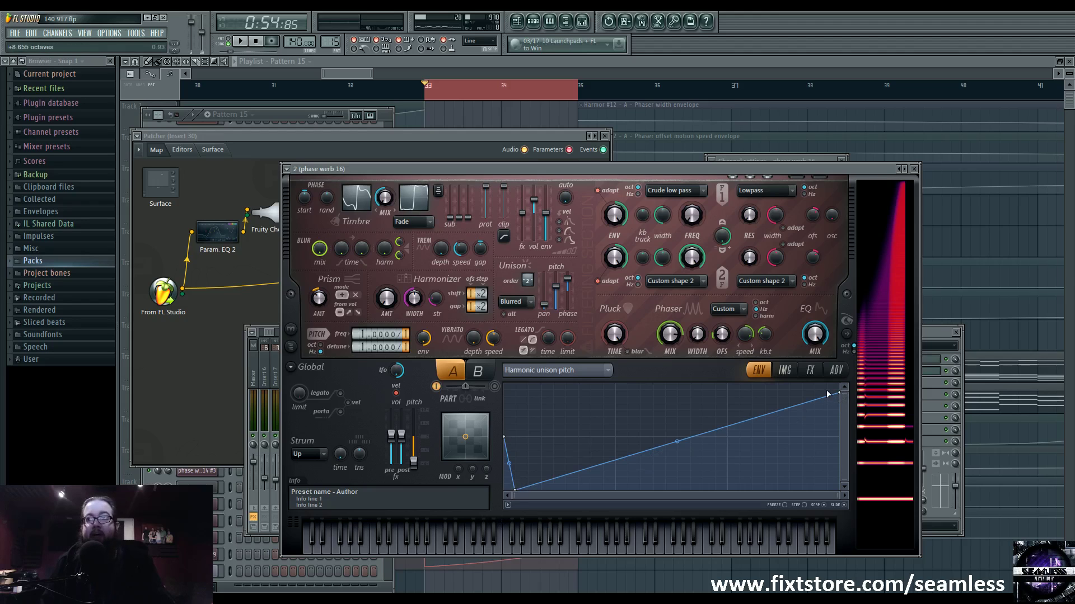
View the Phaser width articulation of phase werb 16 with its Modulation Y mapping
left_click(562, 372)
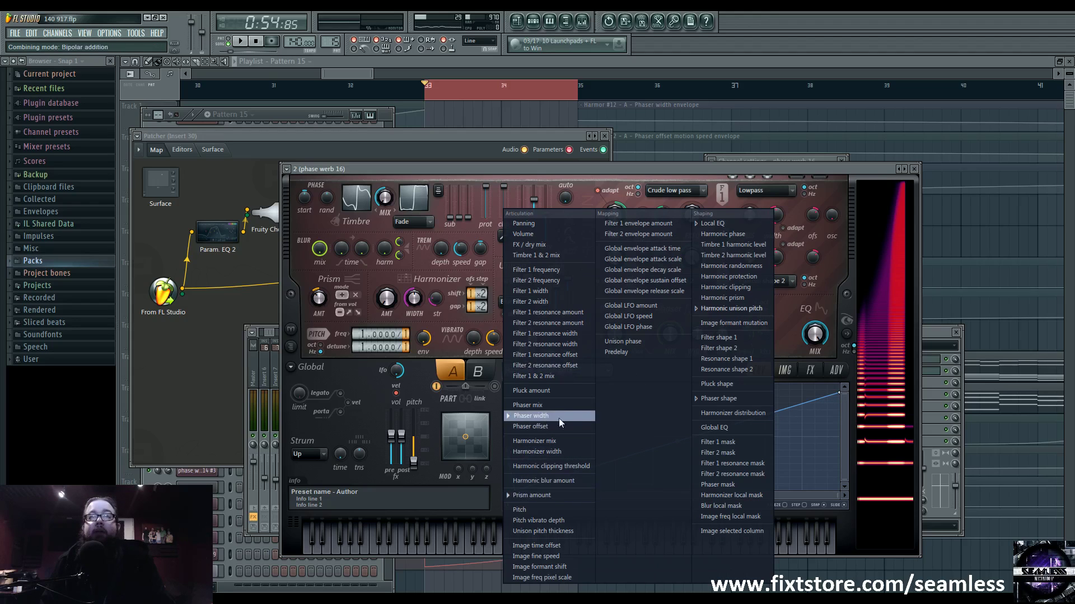
left_click(583, 422)
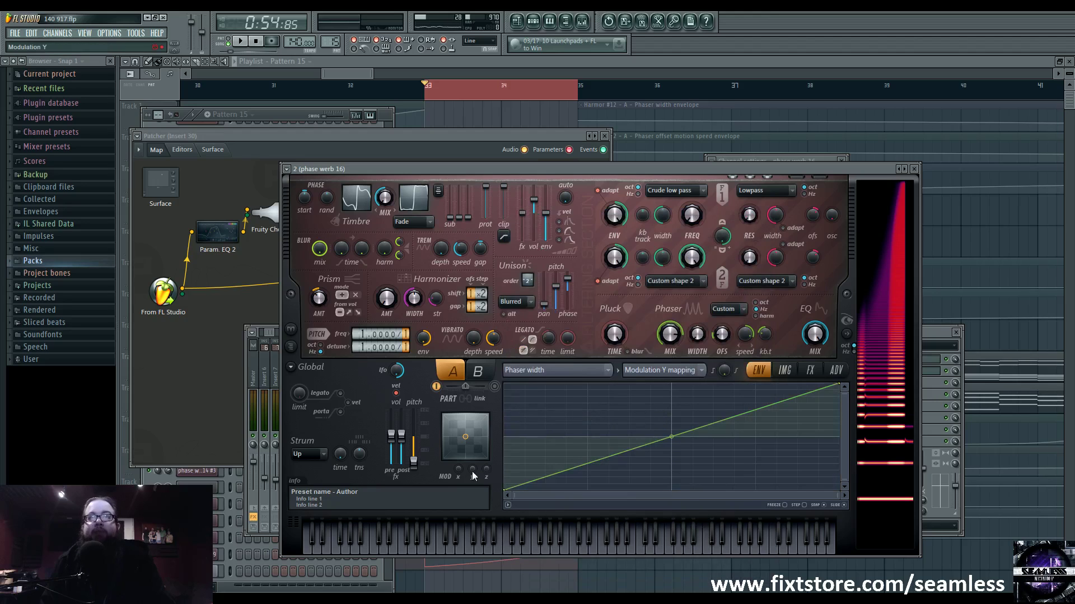
left_click(619, 379)
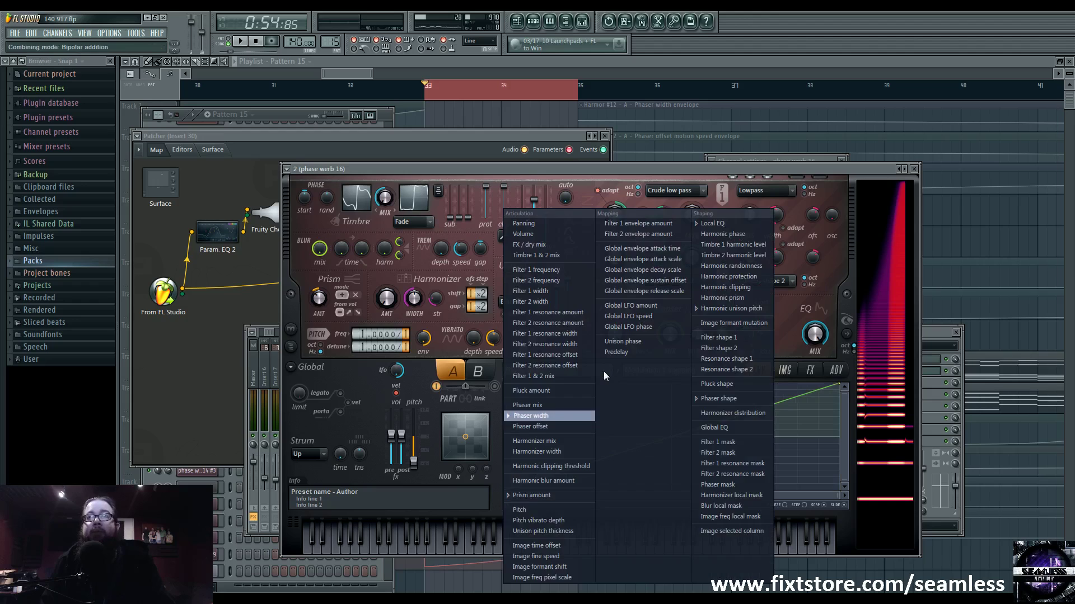
left_click(797, 331)
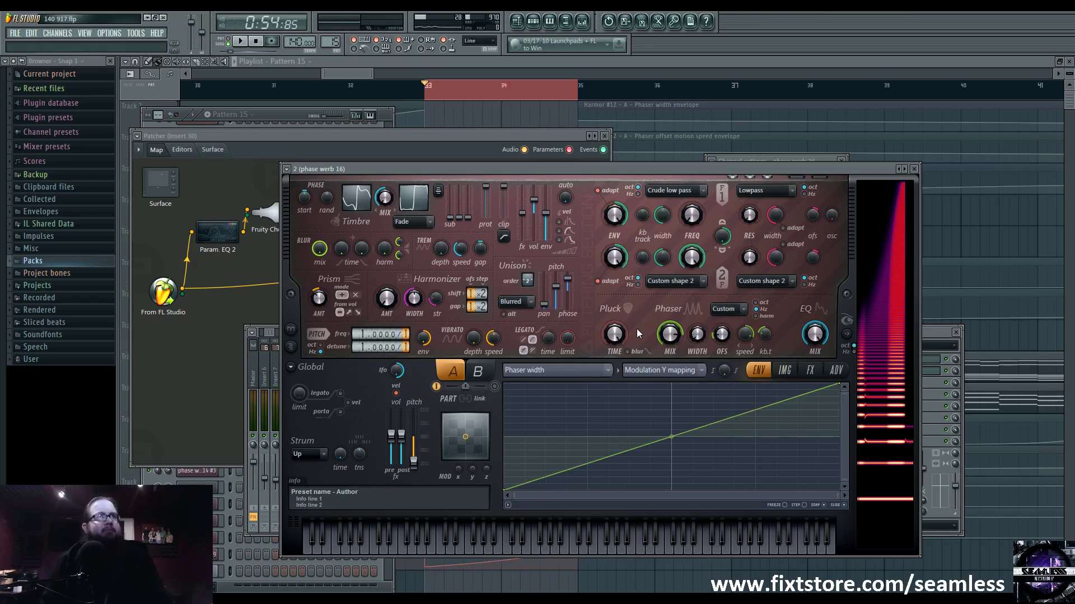
View the Local EQ shape of phase werb 16 and listen to the selected playlist section
left_click(607, 369)
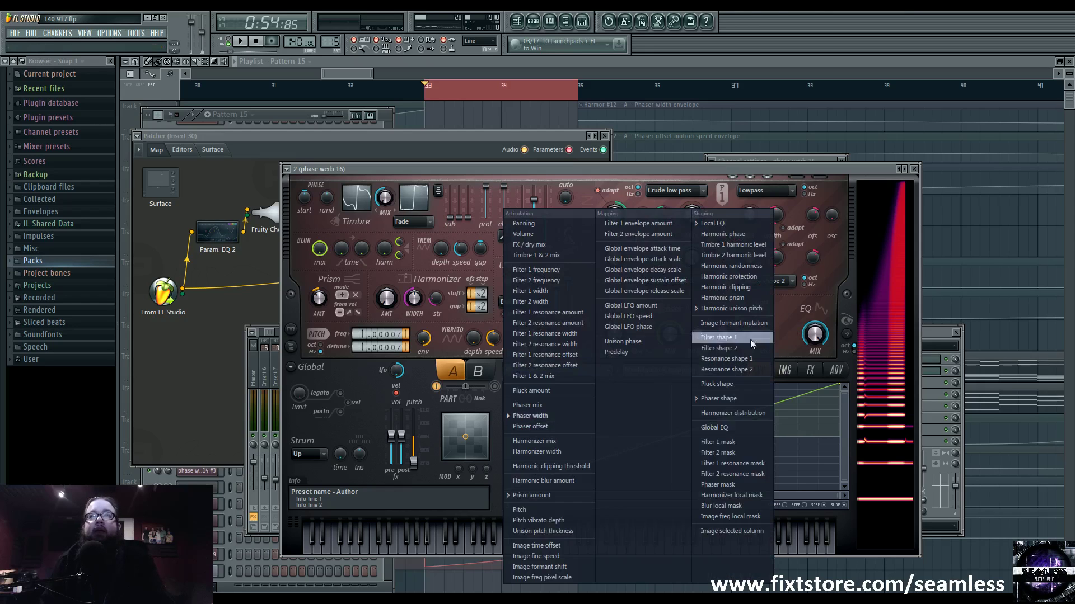
left_click(715, 224)
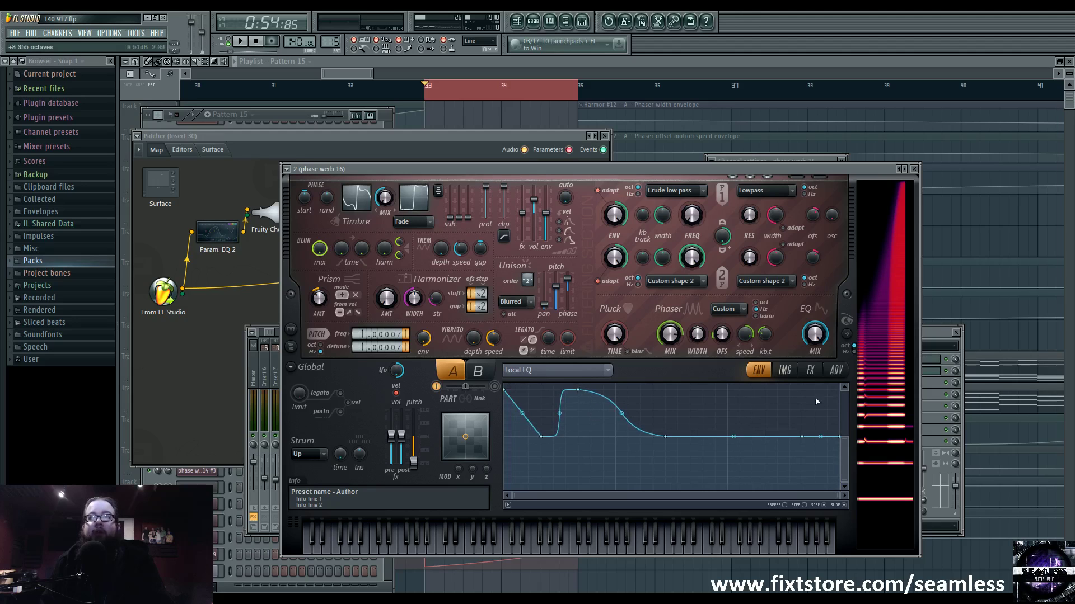
left_click_drag(845, 438, 845, 429)
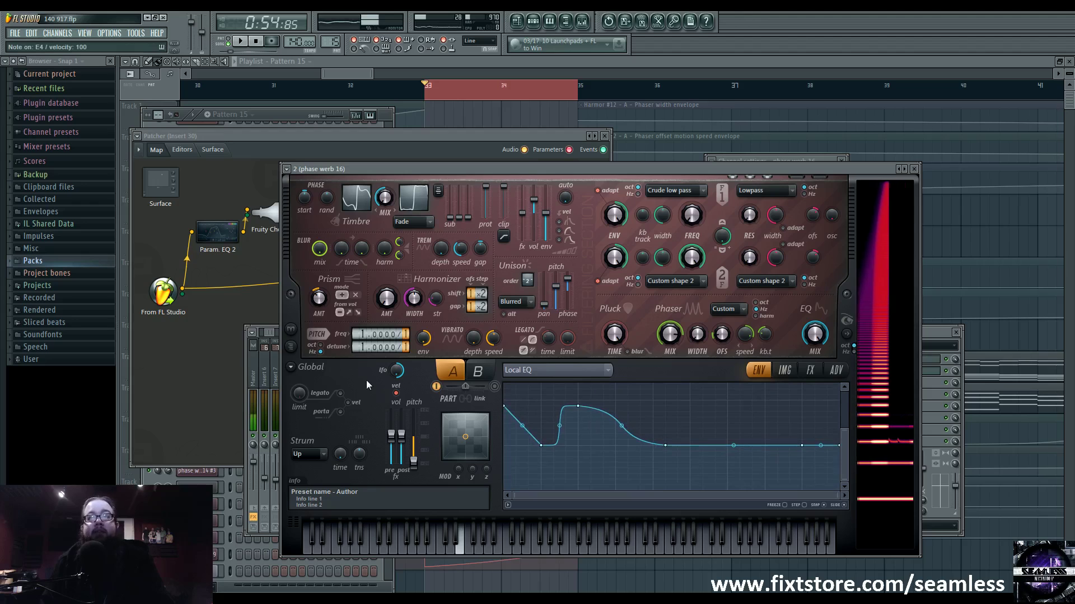
key("space")
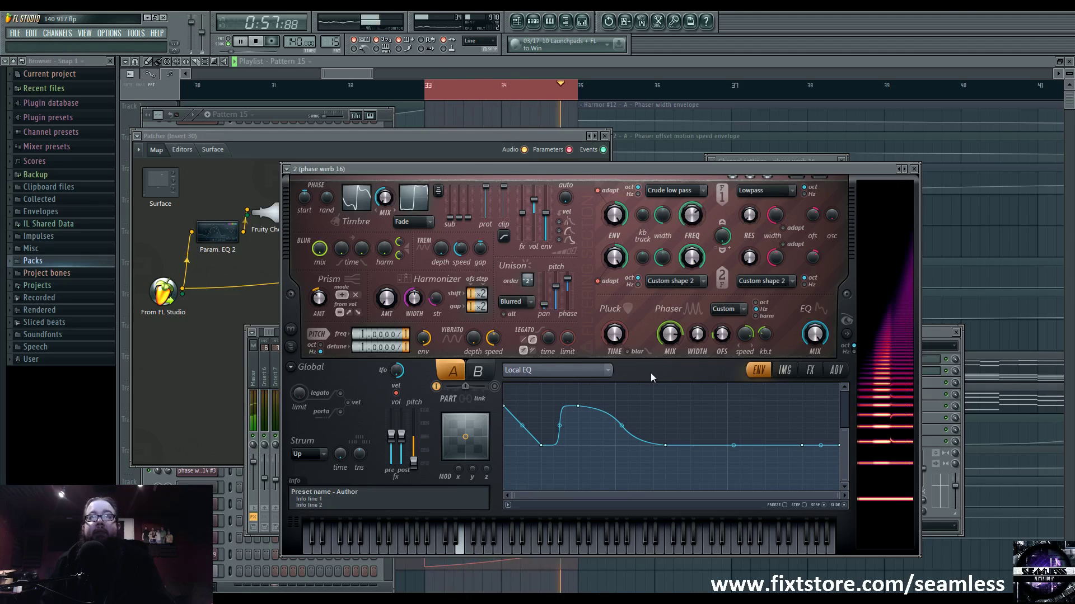
key("space")
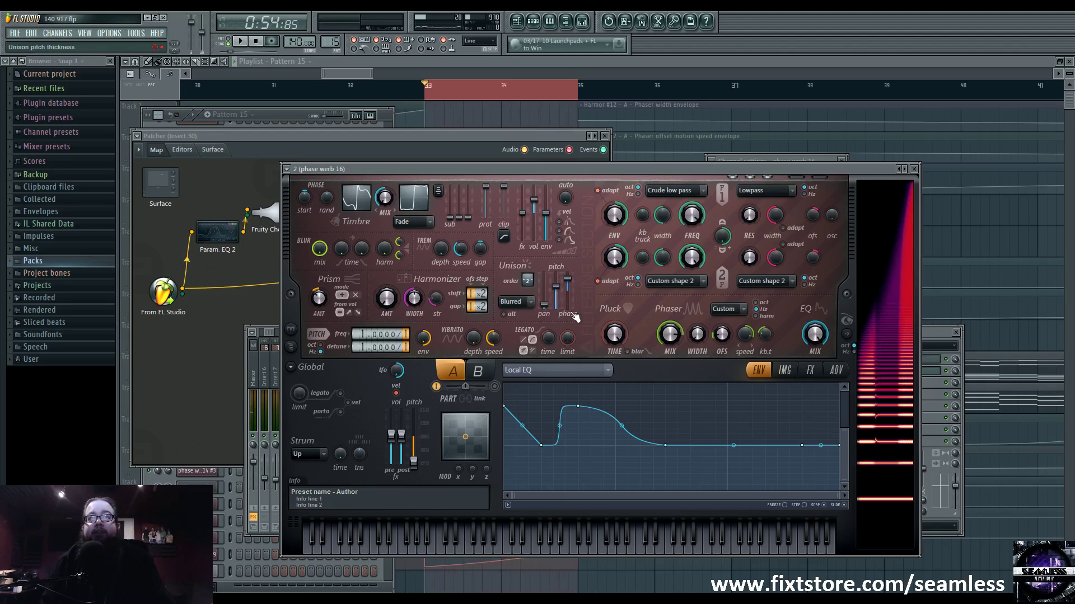
Compare the Harmonic unison pitch and Local EQ shapes of phase werb 16, ending with the list of envelope targets open
left_click(597, 370)
left_click(758, 314)
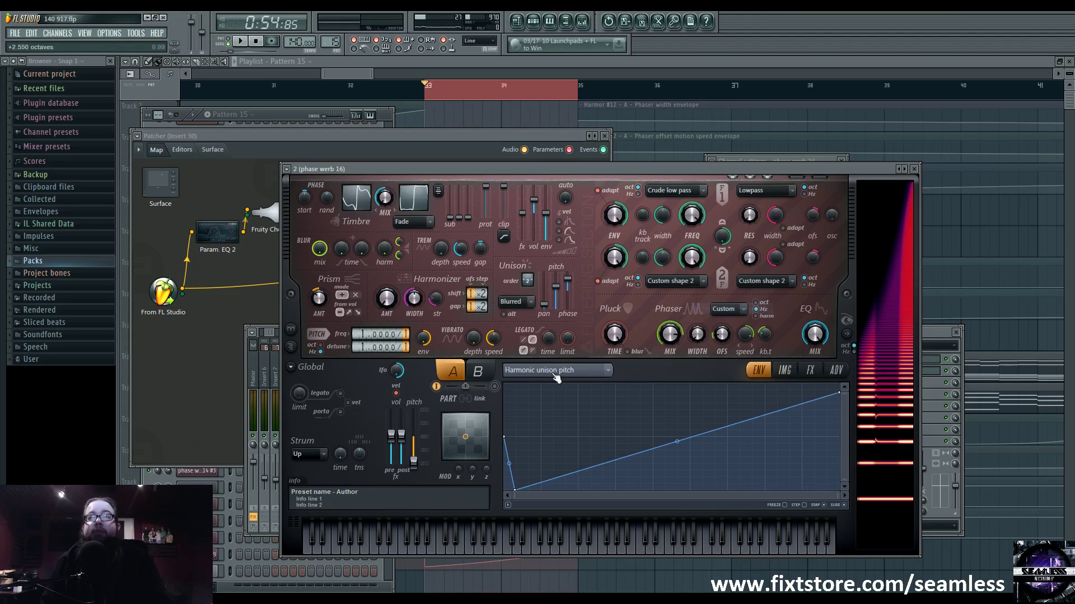
left_click(559, 371)
left_click(712, 223)
left_click(572, 368)
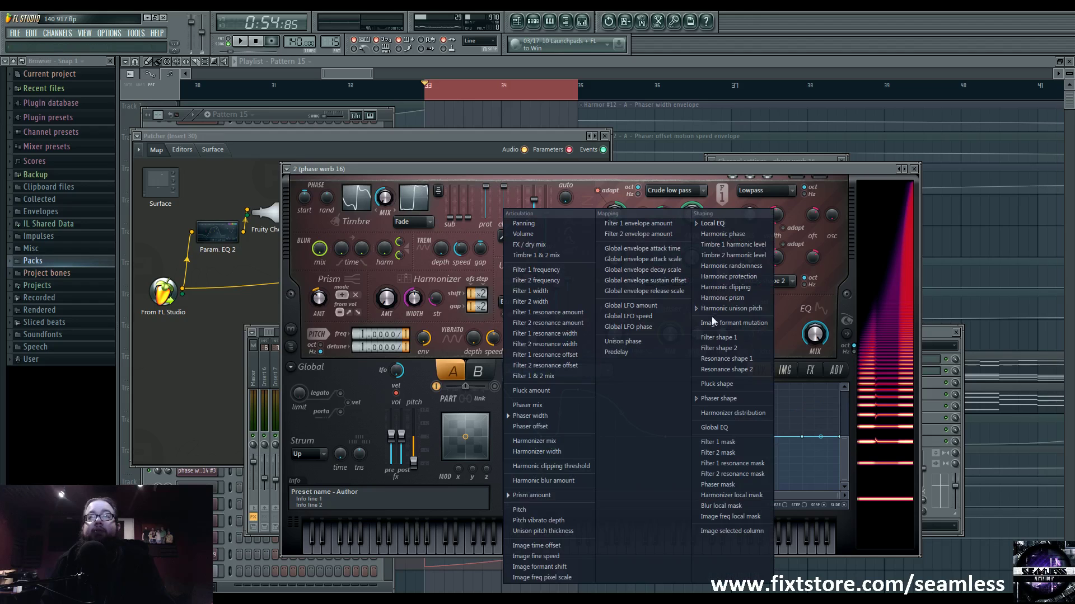
Examine the synth's Phaser shape envelope and its effects, image and advanced settings pages
left_click(750, 400)
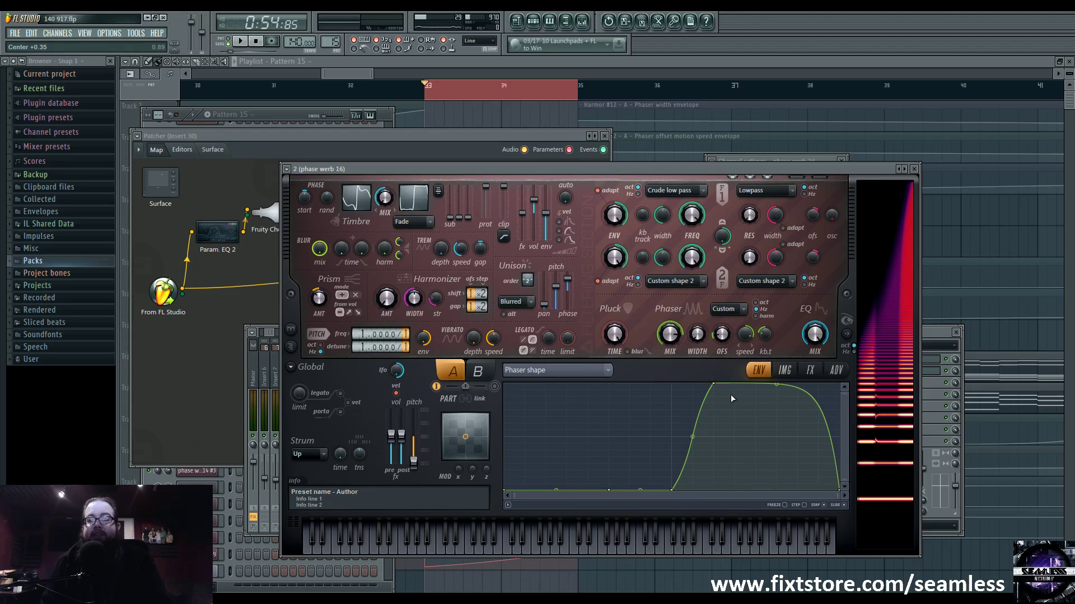
left_click(810, 370)
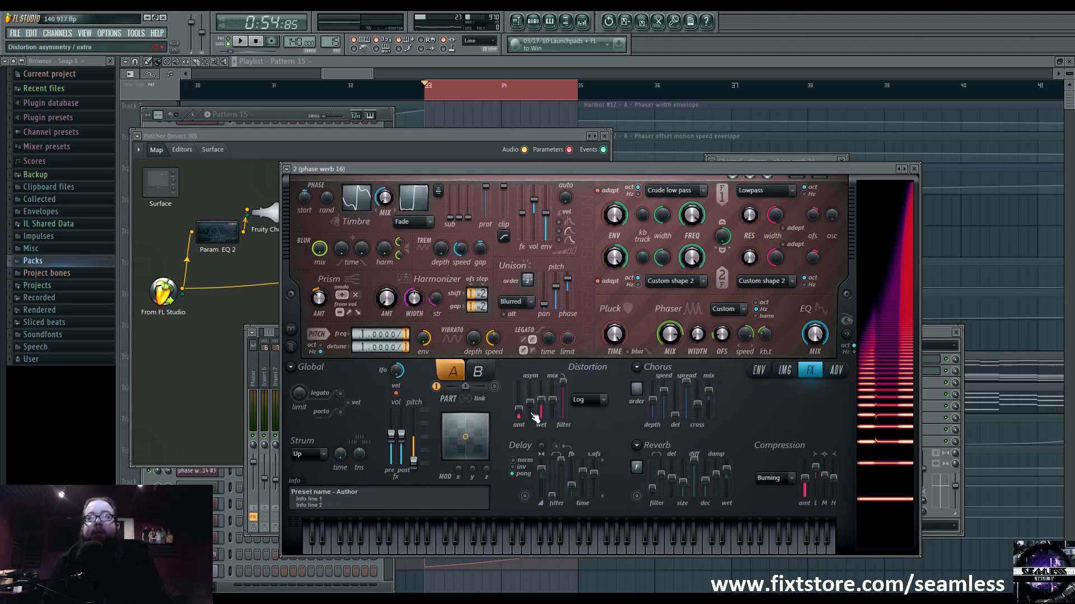
left_click(784, 370)
left_click(836, 370)
Bring the mixer forward with Insert 30 selected and play back the looped playlist section
left_click(946, 367)
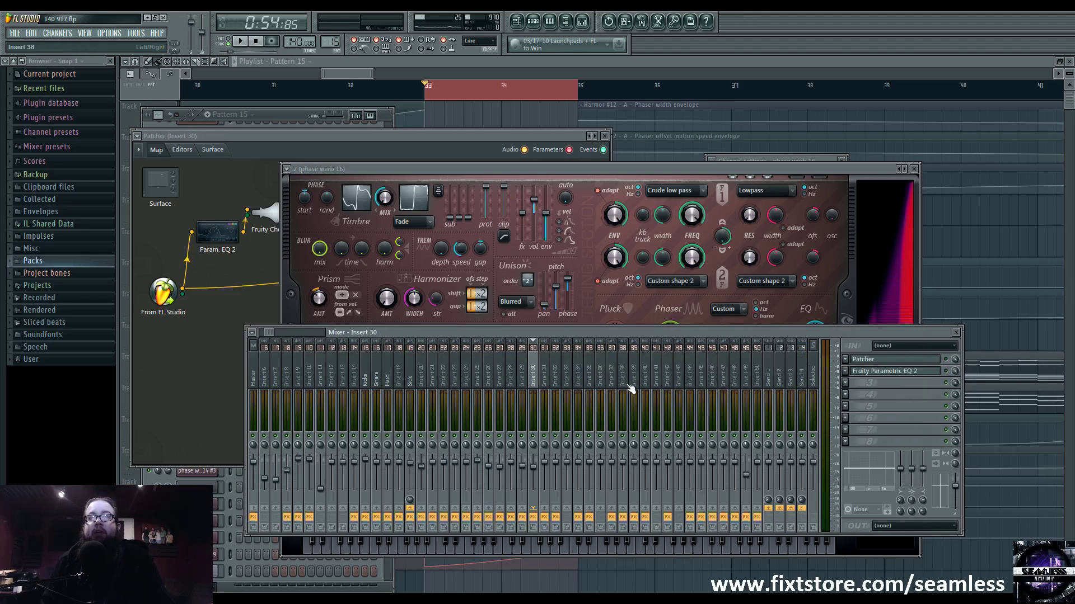
key("space")
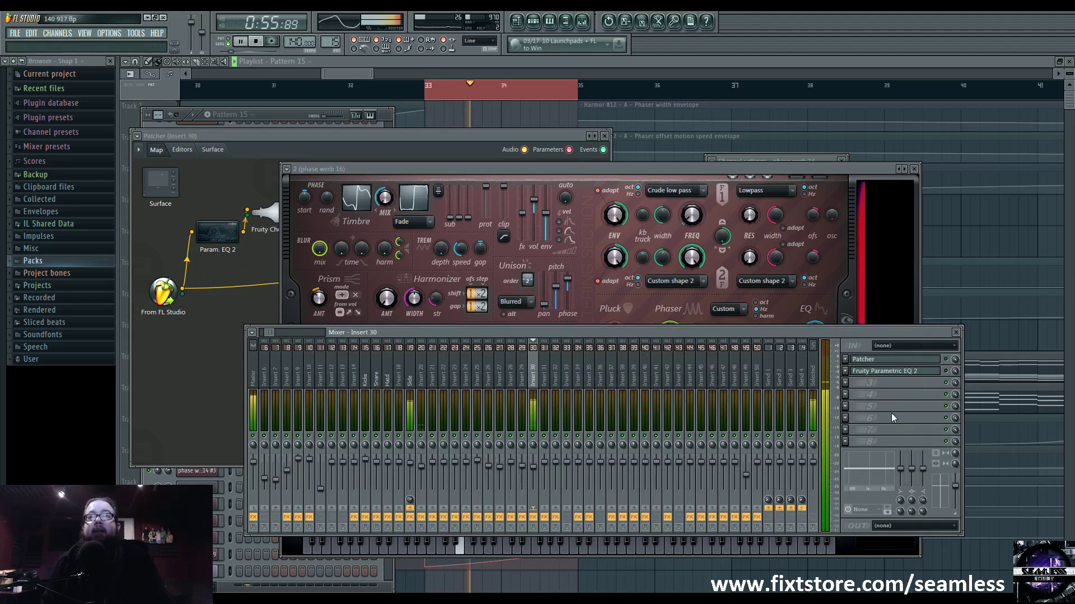
key("space")
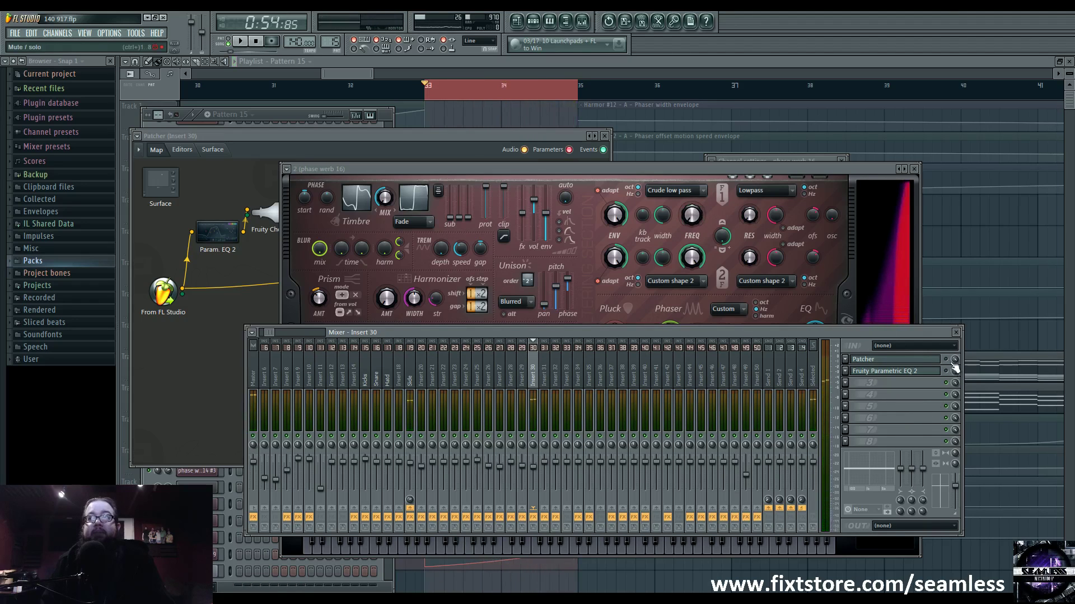
Open the Patcher effect on Insert 30 and play the loop with its effect map displayed
left_click(914, 361)
key("space")
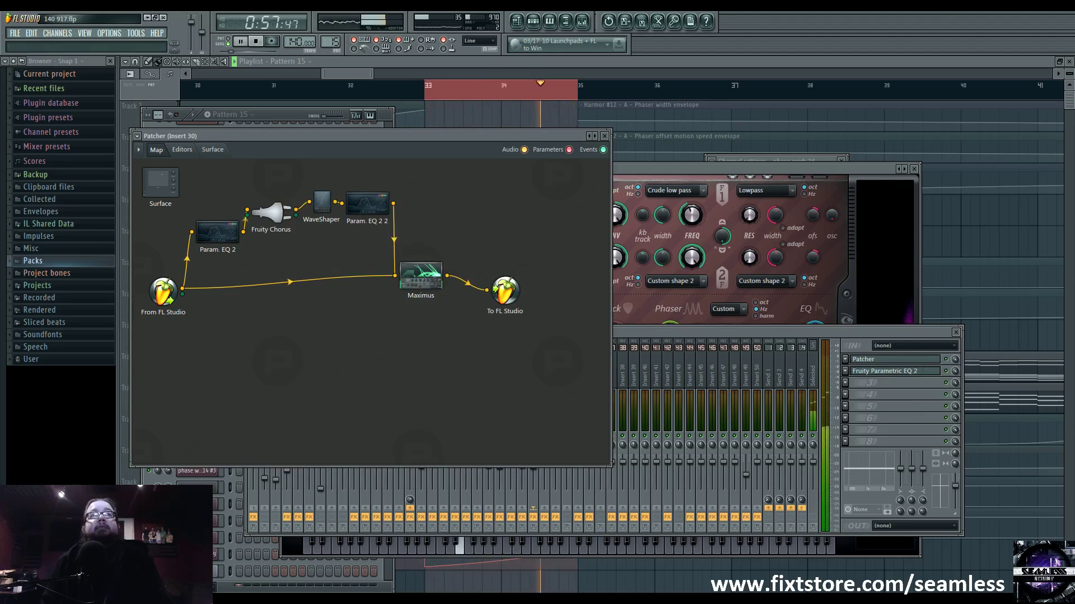
key("space")
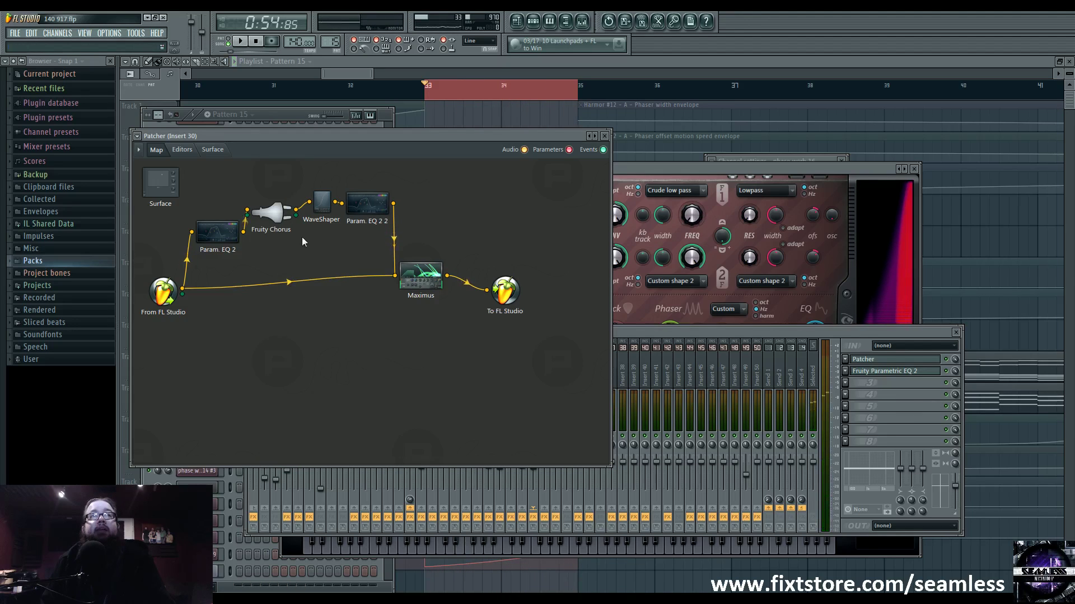
Examine the Param. EQ 2 and Fruity Chorus settings in Patcher, enlarging the editors window, and return to the map
double_click(237, 243)
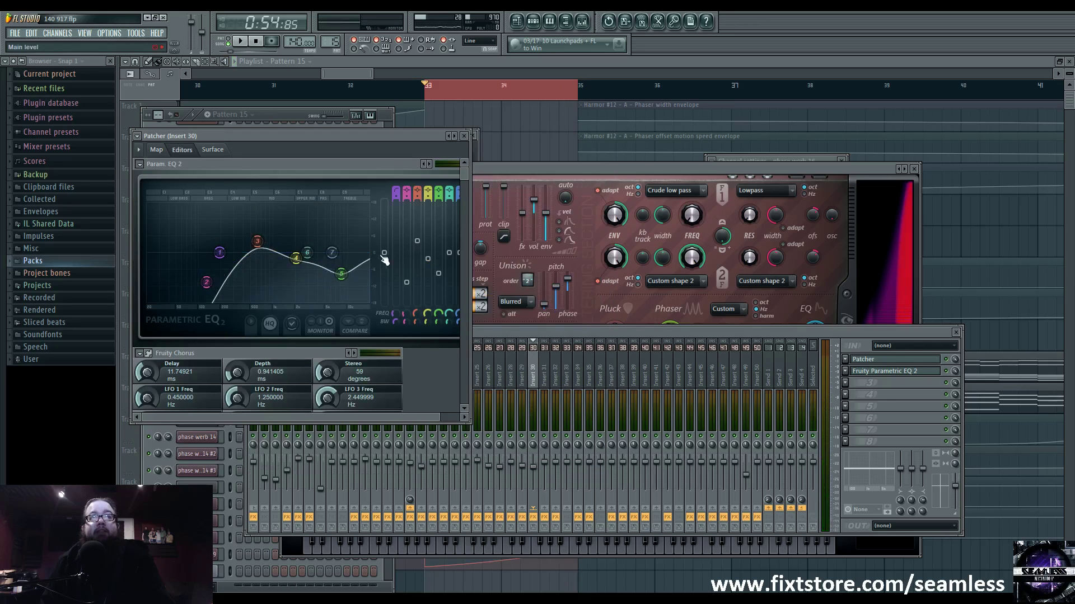
left_click_drag(473, 424, 645, 518)
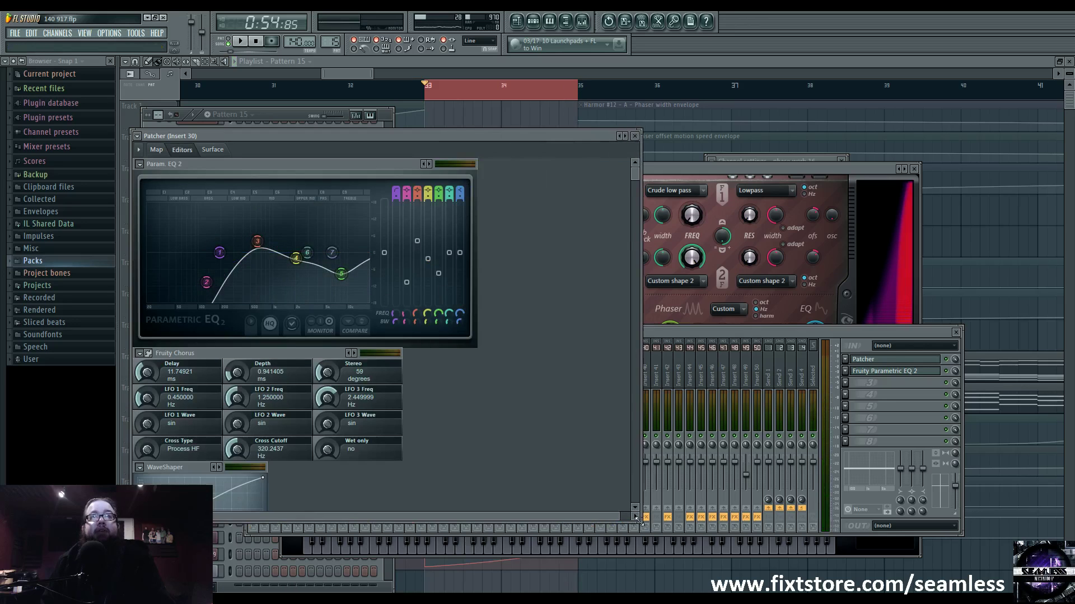
left_click(156, 150)
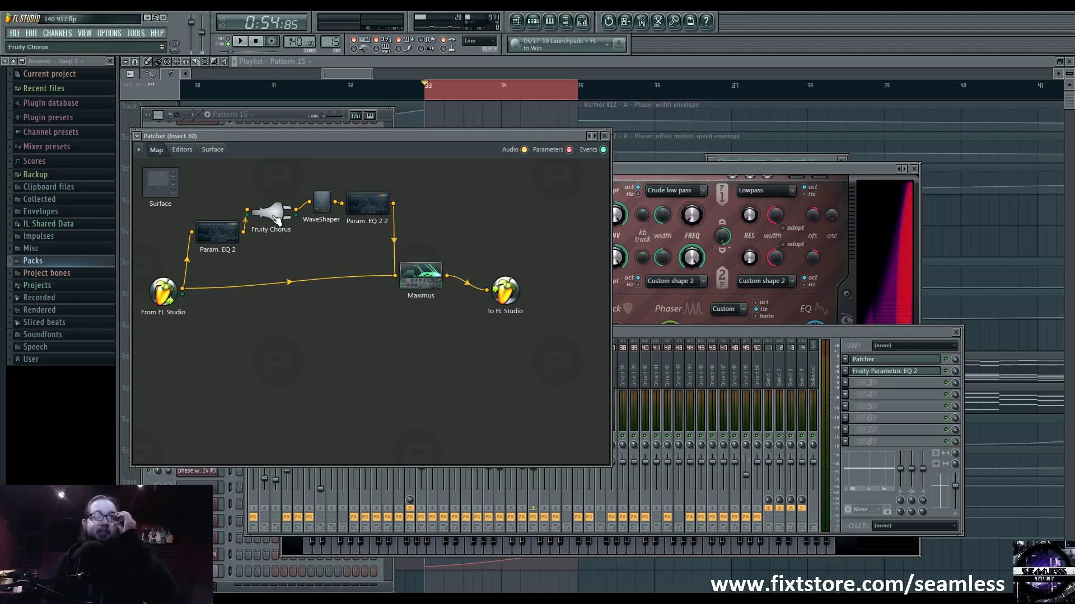
double_click(274, 216)
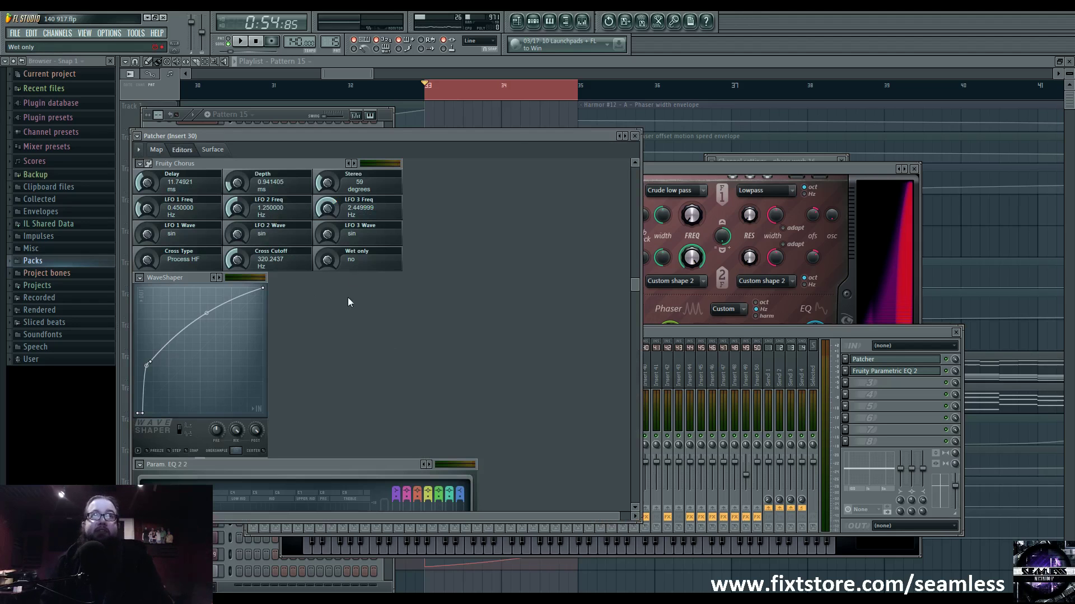
left_click(167, 149)
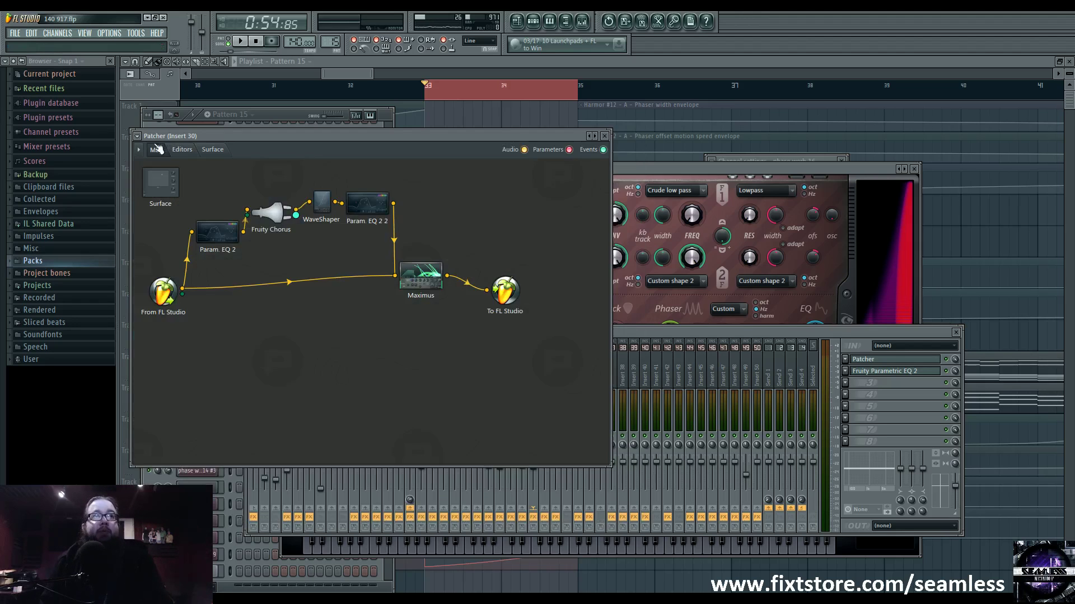
Examine the WaveShaper curve and the Param. EQ 2 2 settings from Patcher's map
double_click(324, 213)
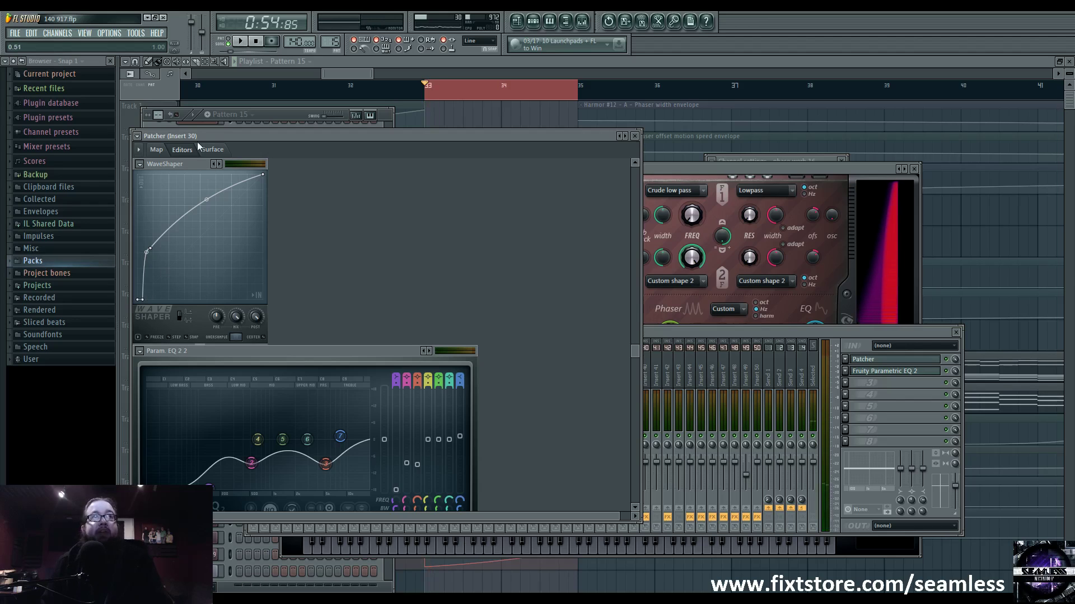
left_click(159, 150)
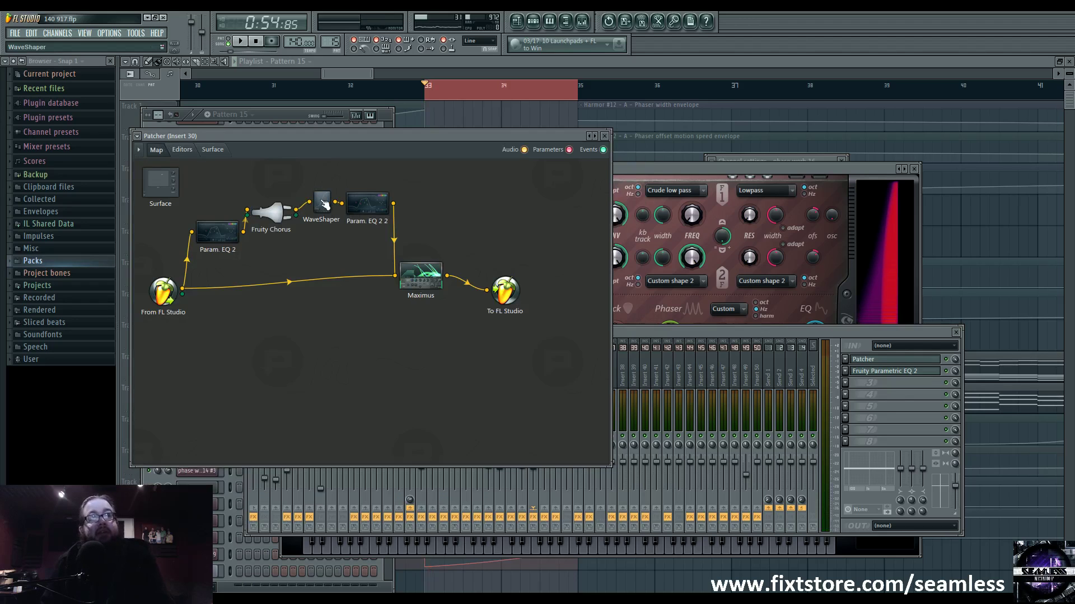
double_click(378, 215)
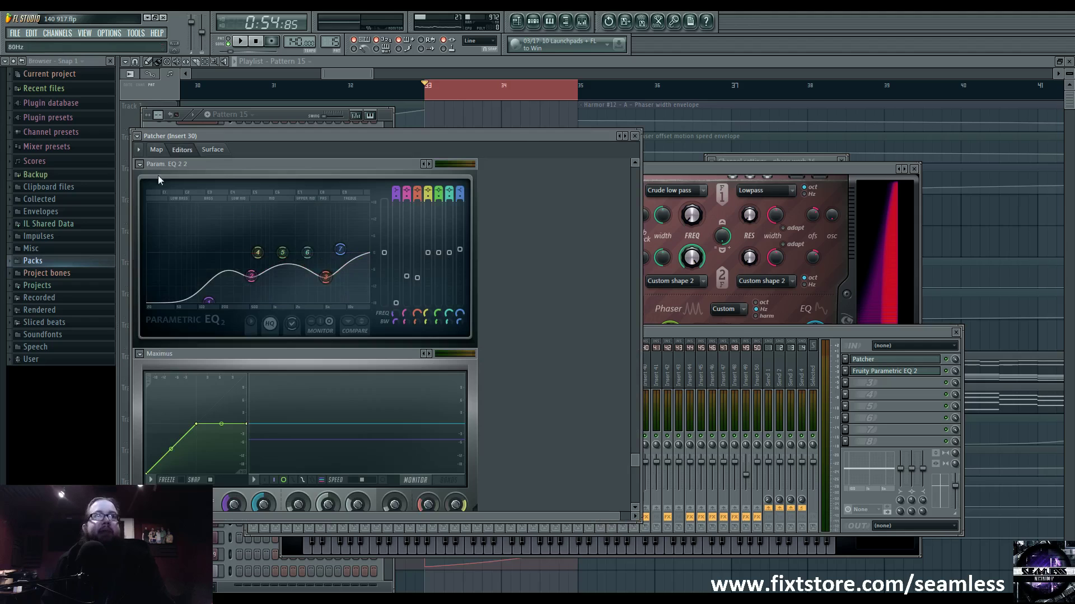
left_click(157, 149)
Open the Maximus editor in Patcher, select the low band and play the loop to watch its compression
double_click(434, 279)
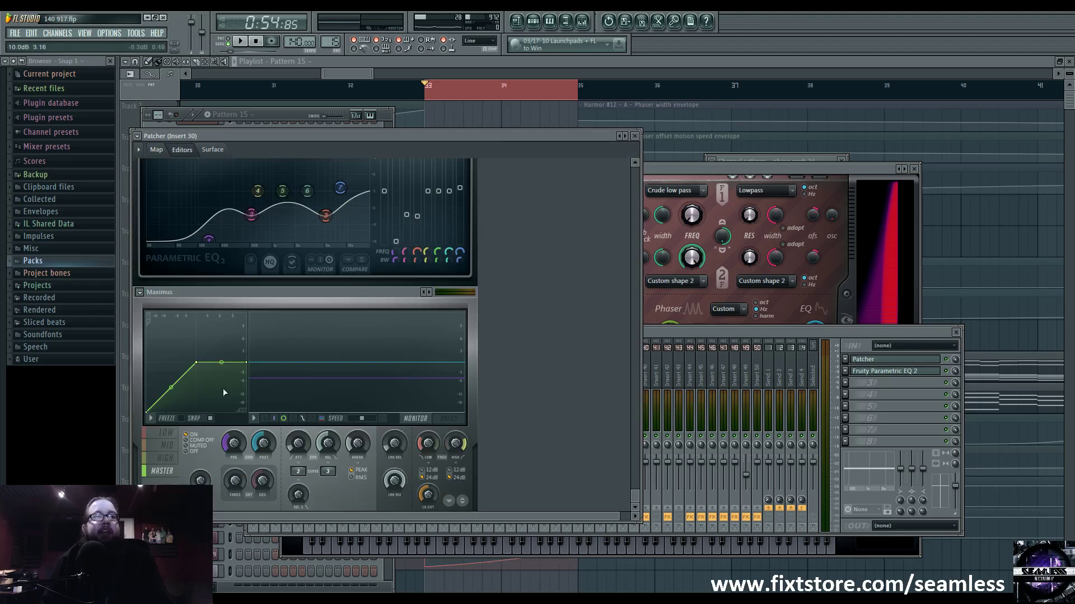
left_click(167, 434)
key("space")
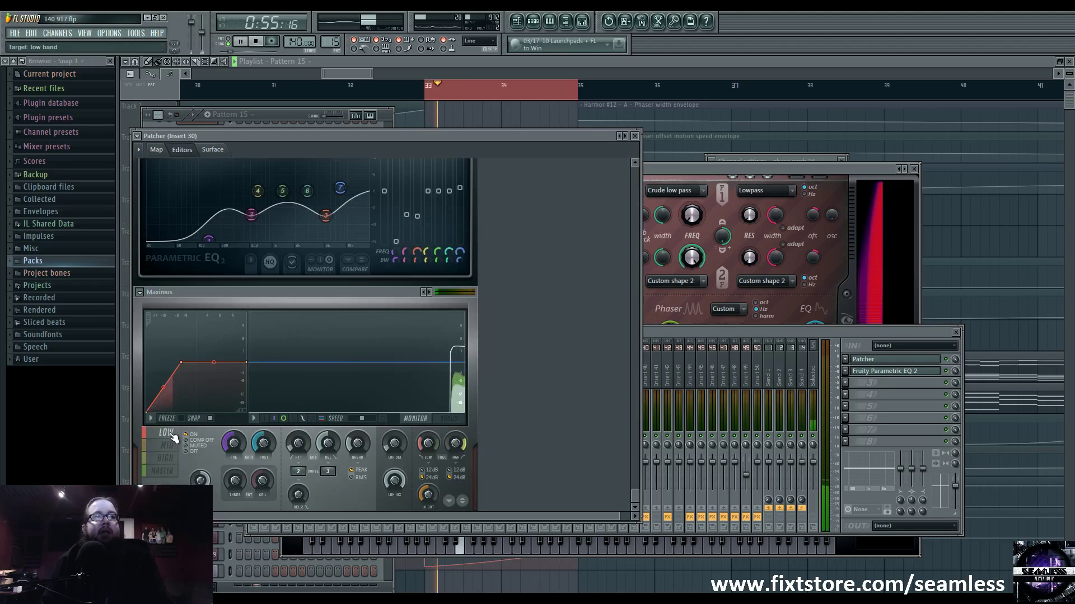
left_click(449, 420)
key("space")
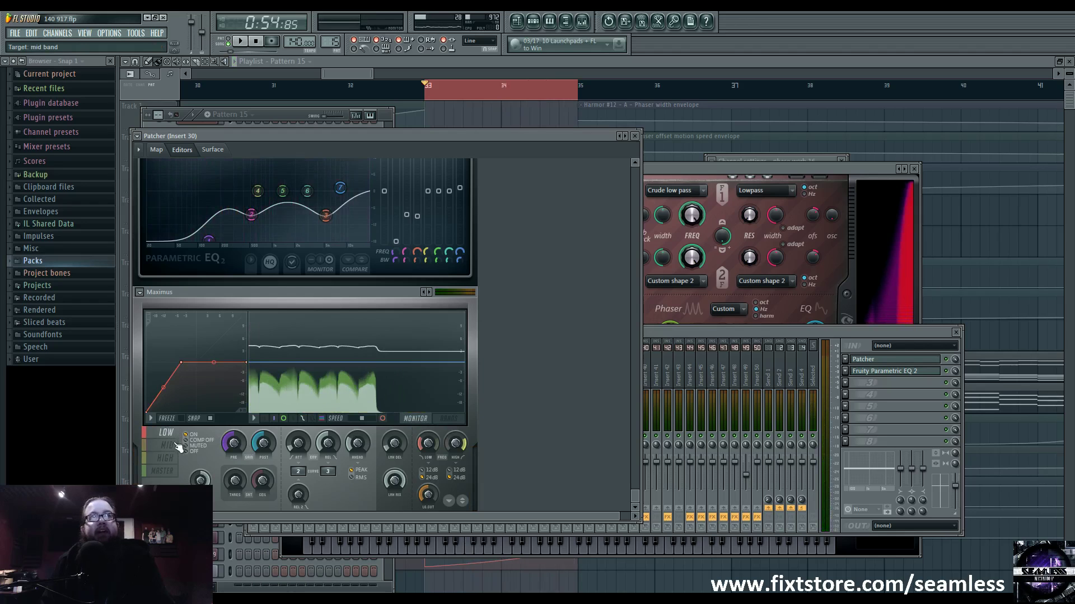
Compare the Maximus master and low bands, switch the display to the bands view and play the loop
left_click(174, 474)
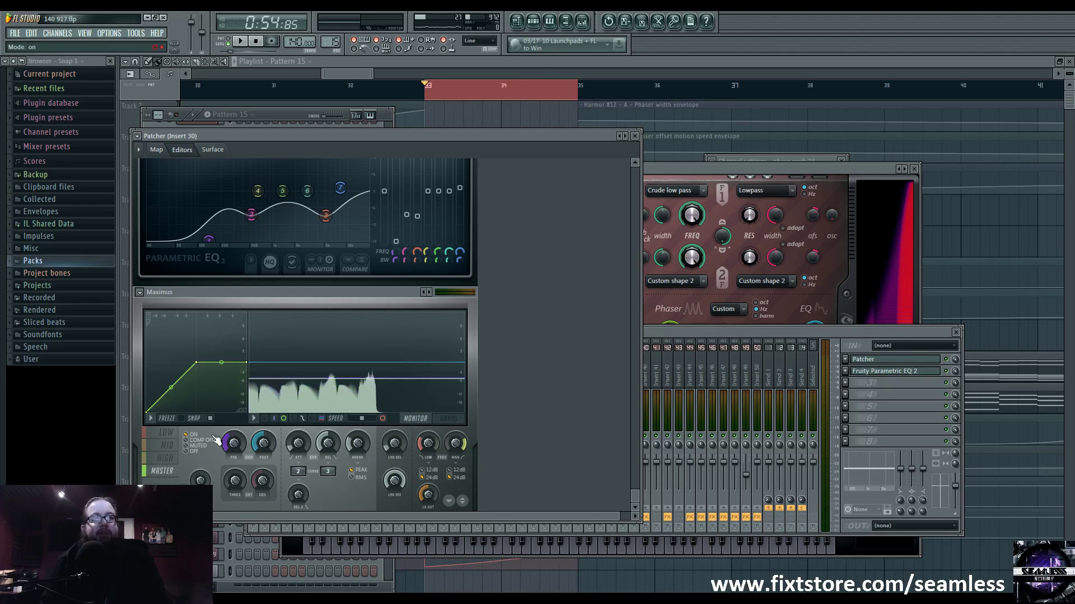
left_click(174, 435)
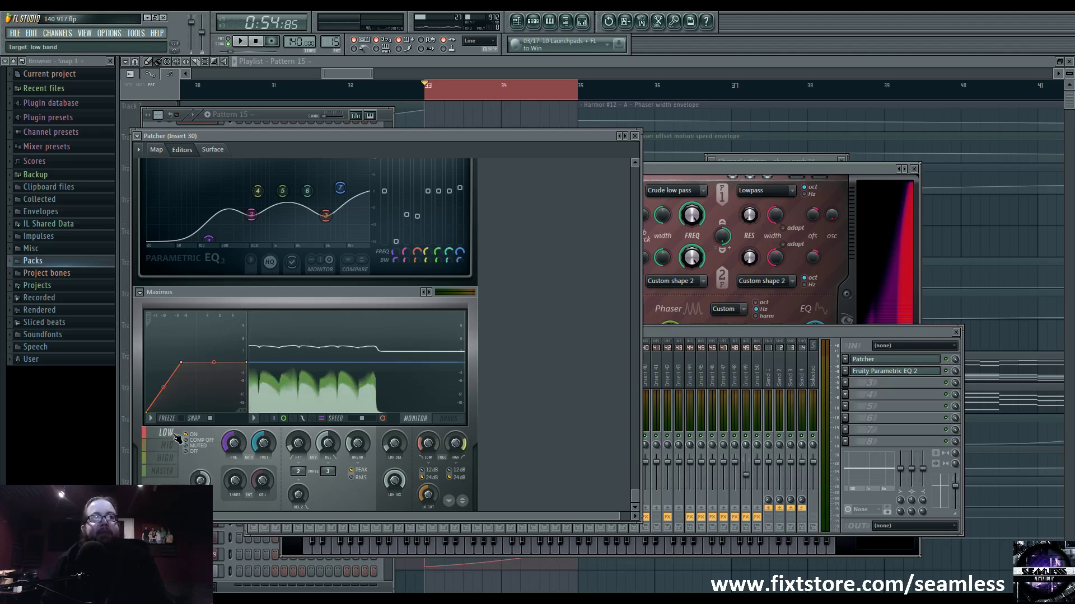
left_click(449, 420)
key("space")
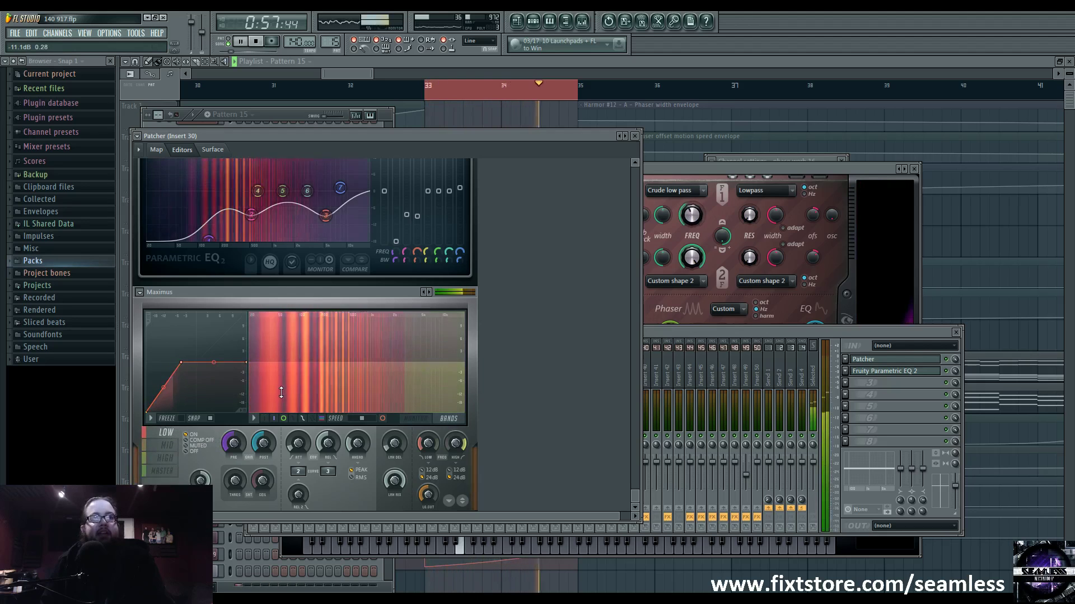
key("space")
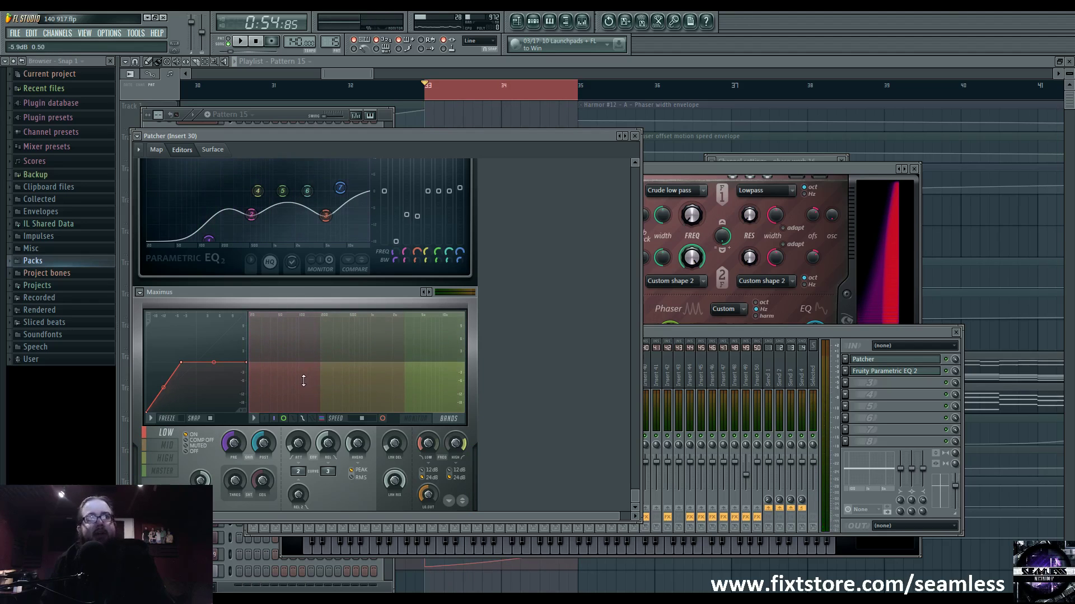
Examine the compression curves and settings of the low, mid and high bands in Maximus
left_click(175, 447)
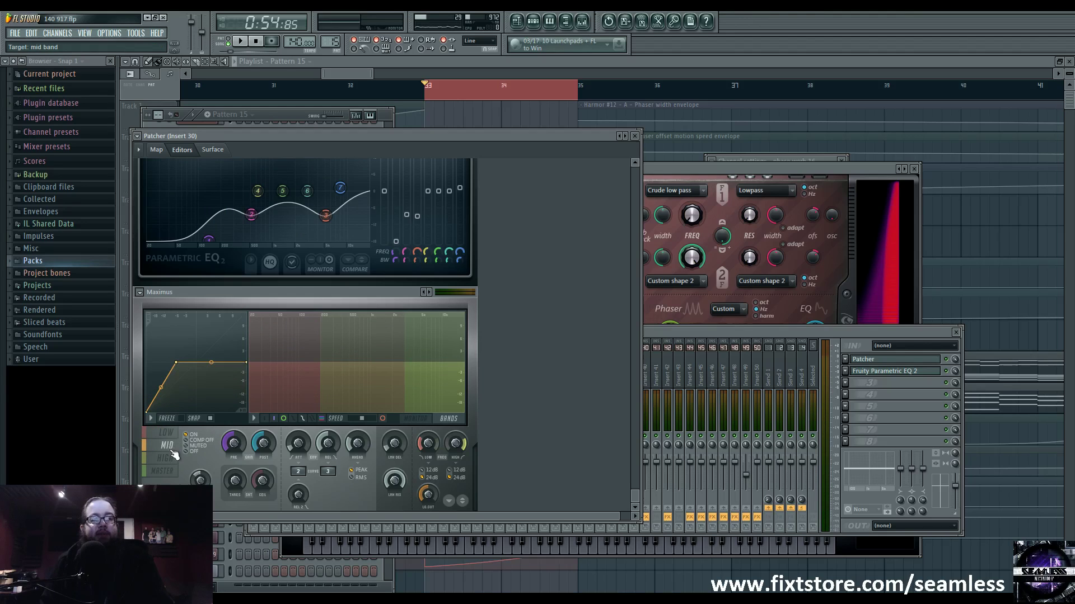
left_click(174, 455)
left_click(173, 439)
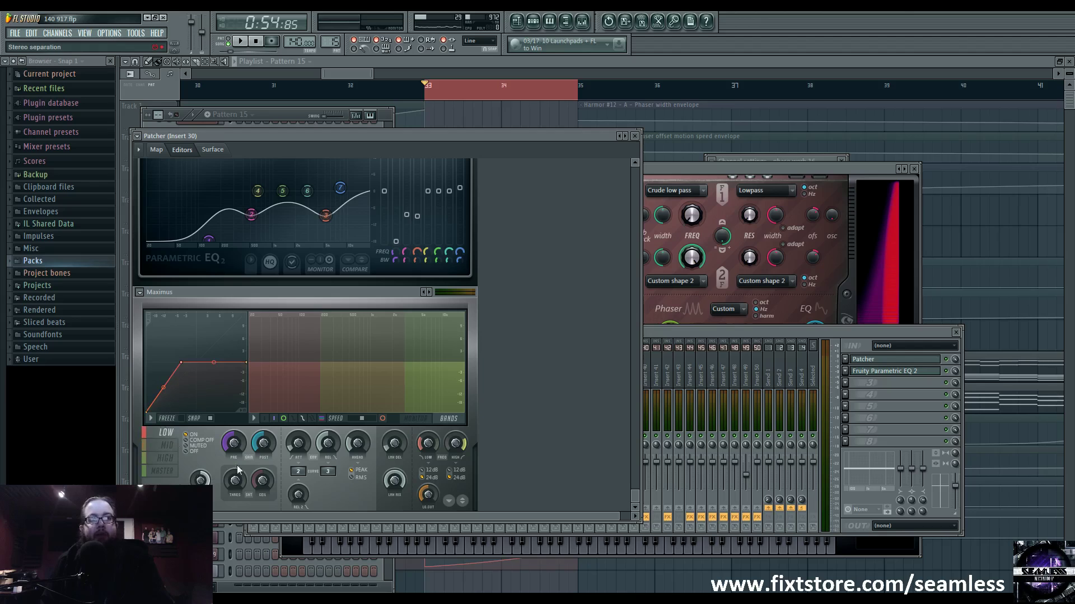
left_click(167, 446)
left_click(165, 458)
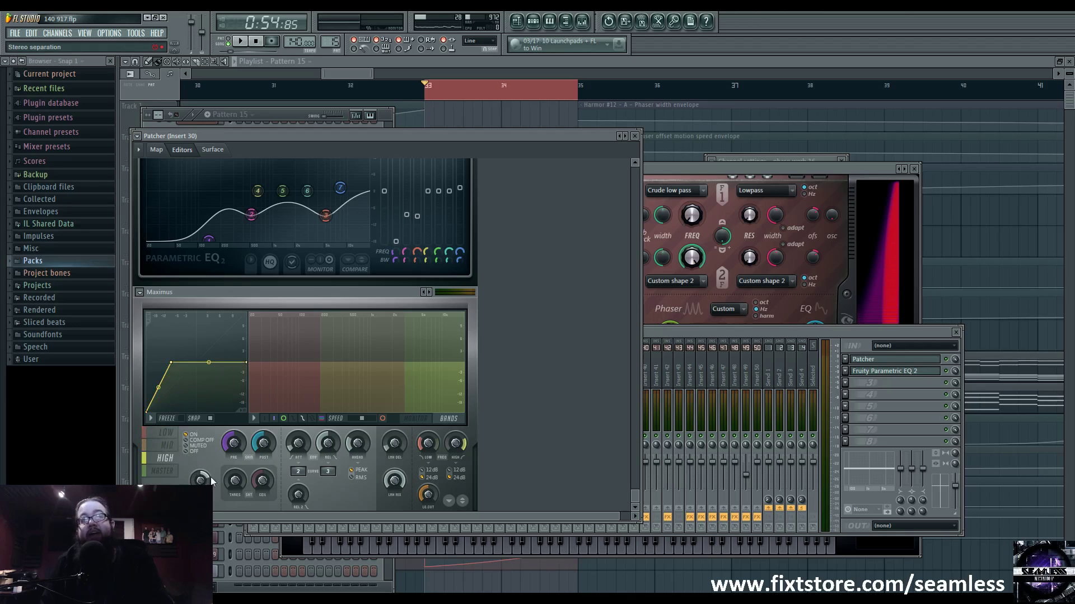
left_click(168, 434)
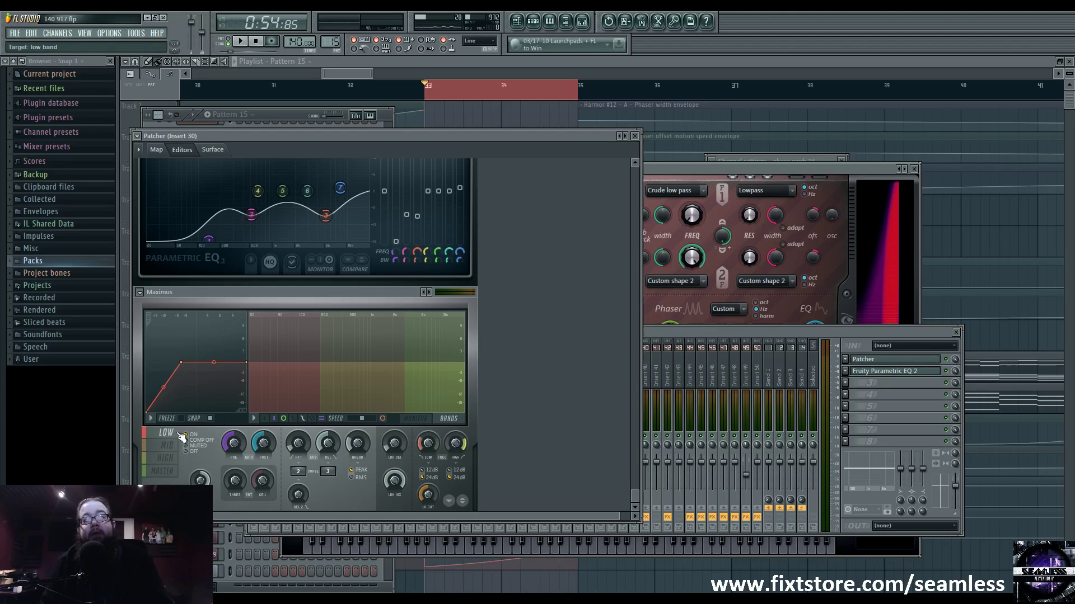
left_click(165, 458)
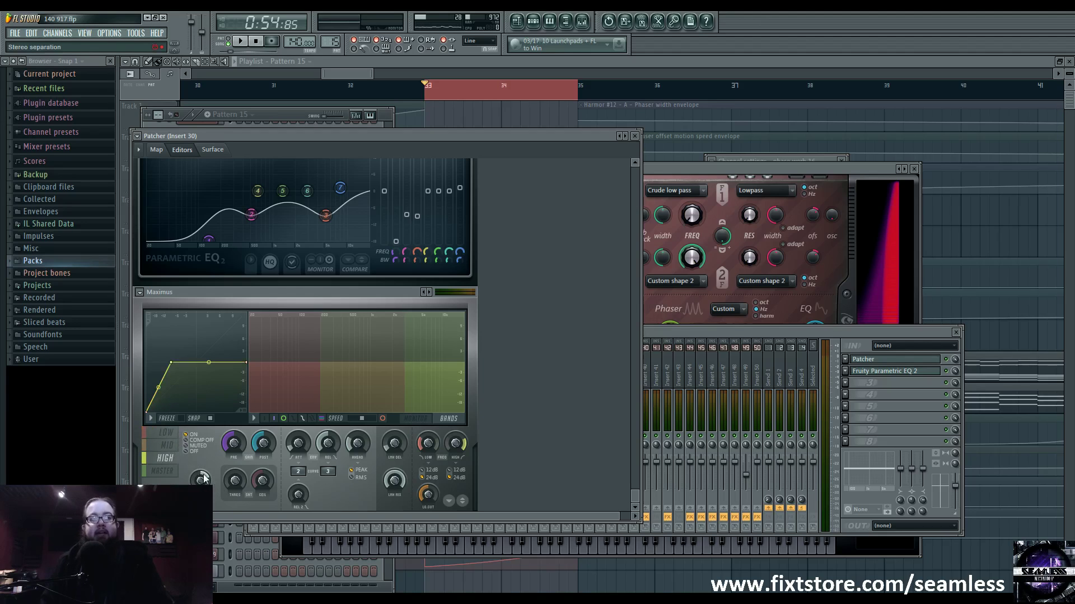
left_click(167, 446)
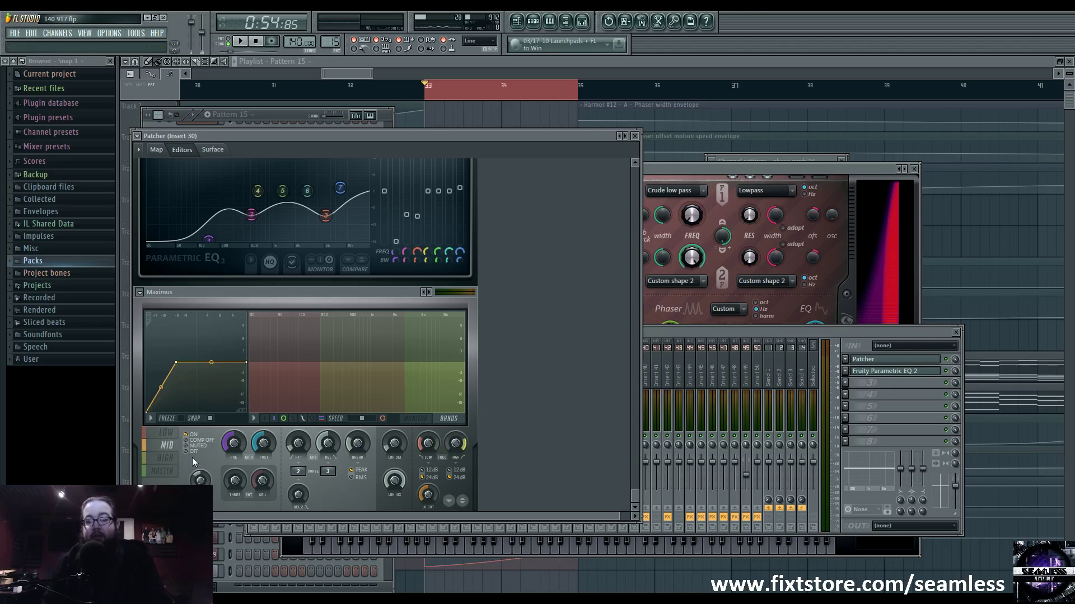
left_click(171, 459)
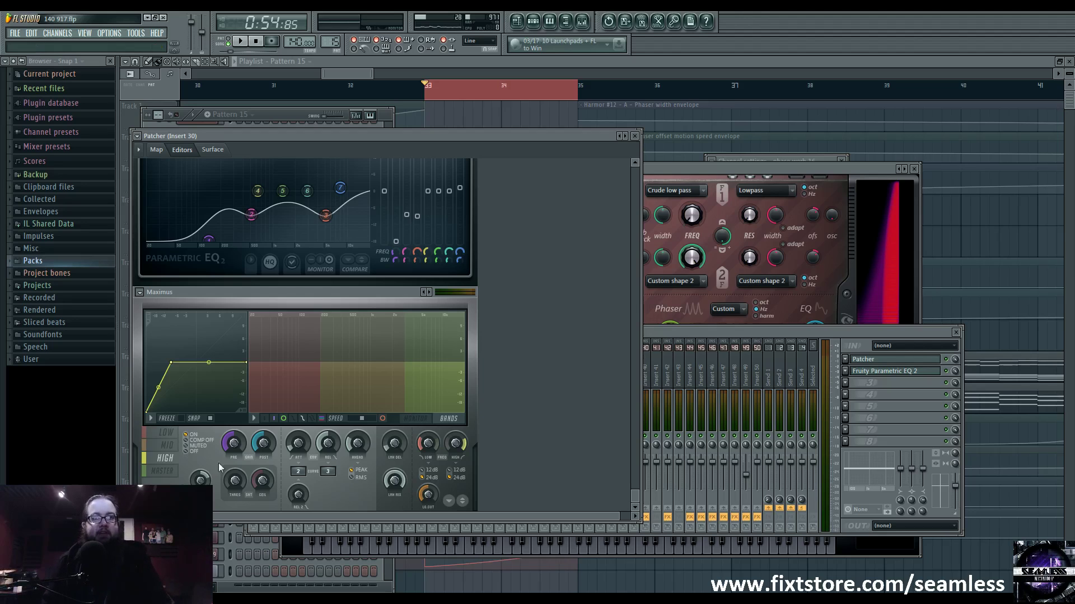
Select the Maximus master band and play the loop while checking its settings
left_click(162, 472)
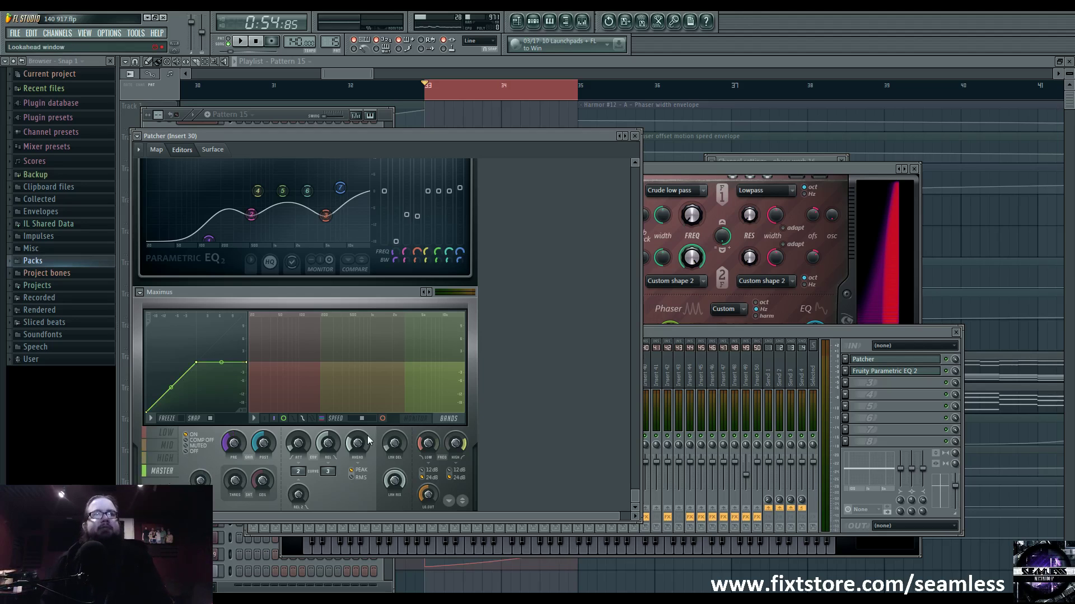
key("space")
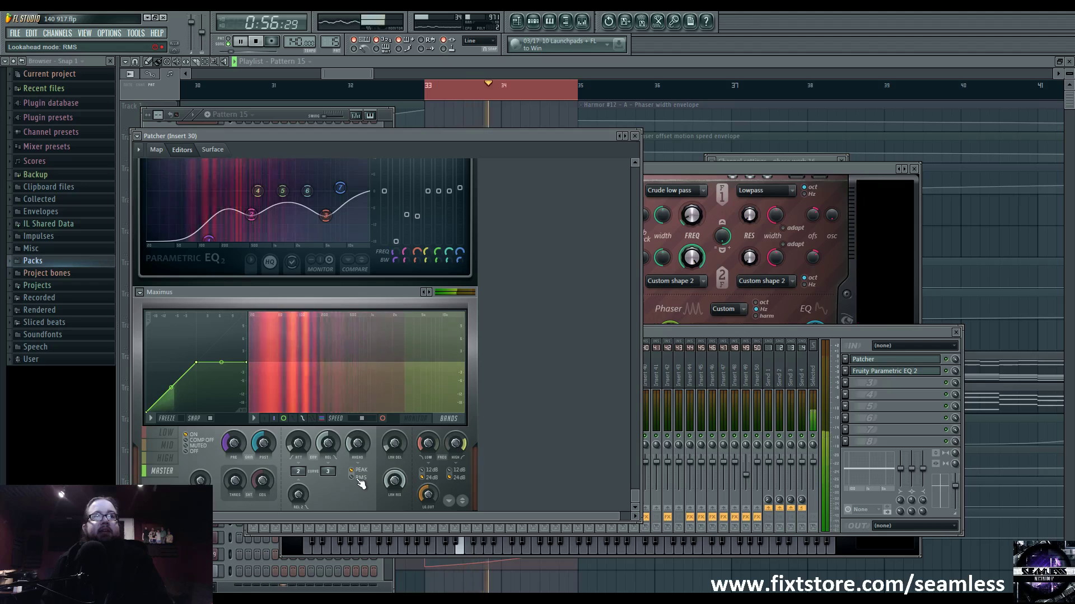
key("space")
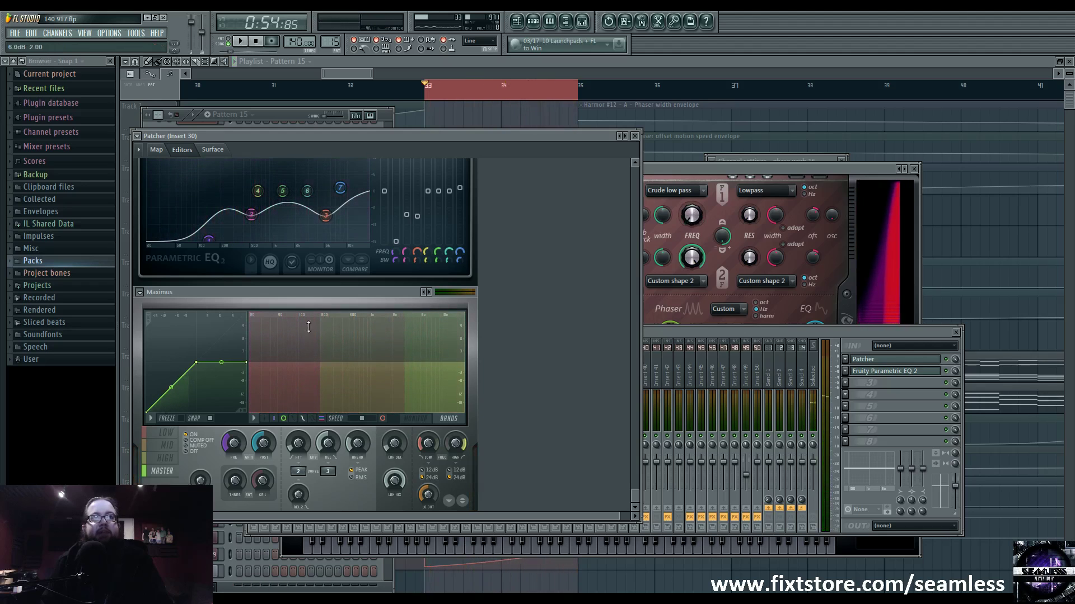
Return to Patcher's map and examine the Fruity Parametric EQ 2 on Insert 30, ending back in the mixer
left_click(163, 150)
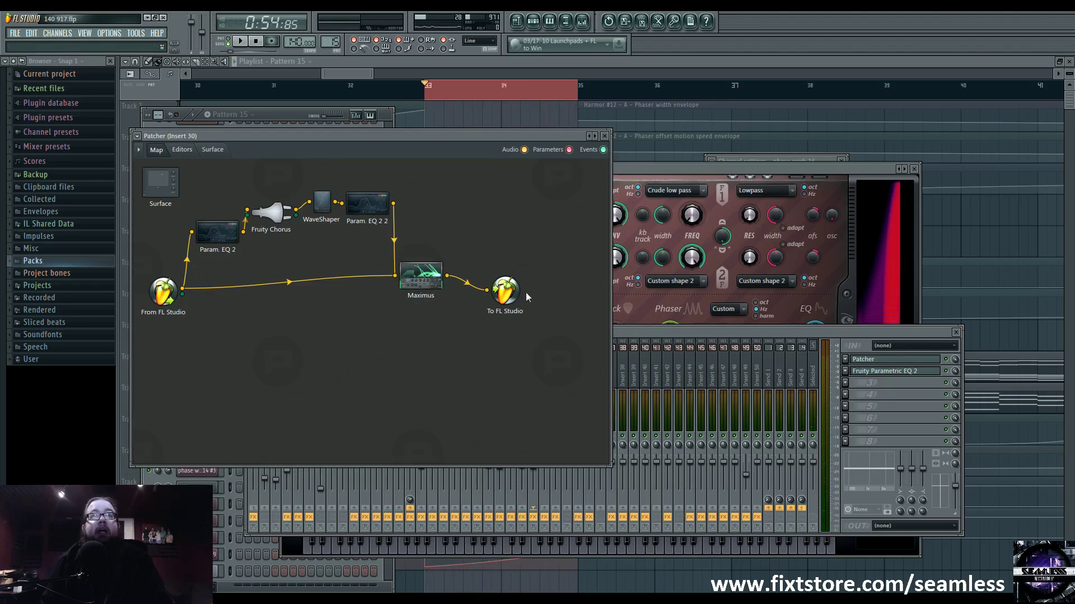
left_click(908, 372)
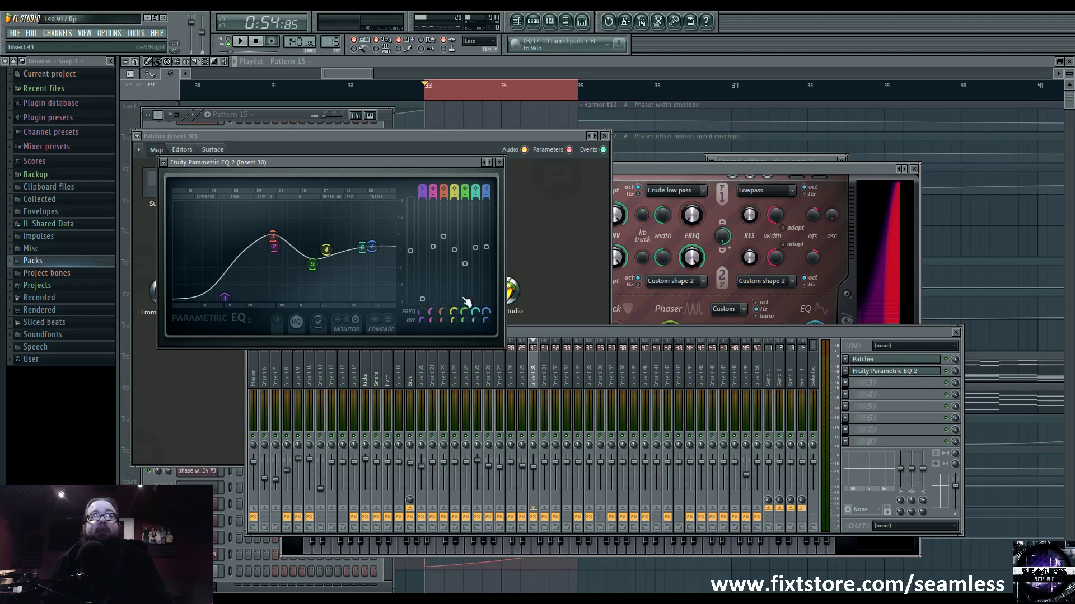
left_click(875, 384)
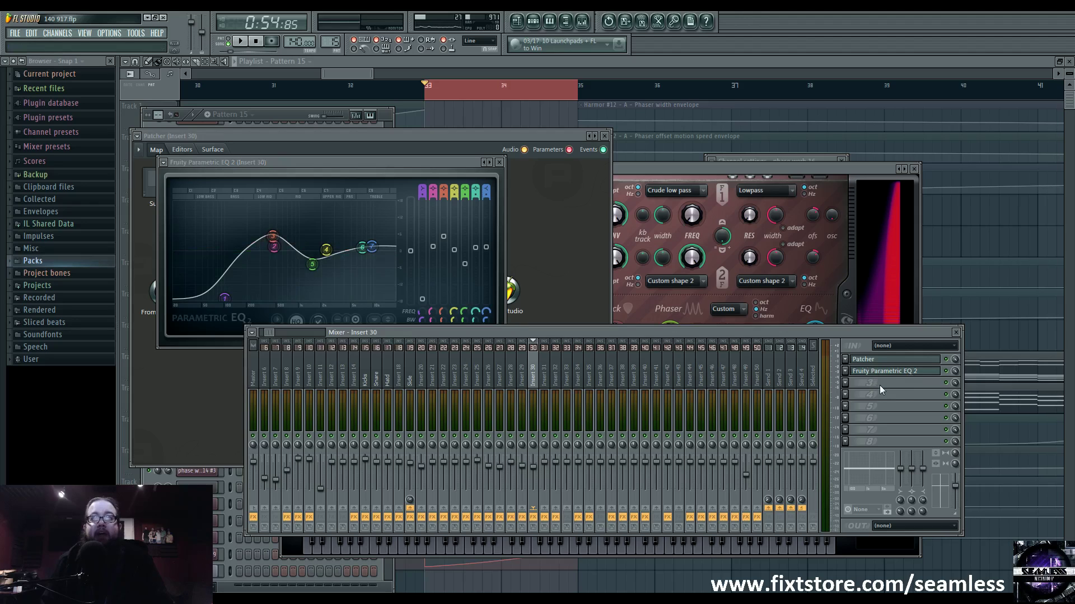
Open the phase werb 16 #2 synth, play the loop while watching the mixer levels, and reposition the synth window
left_click(533, 21)
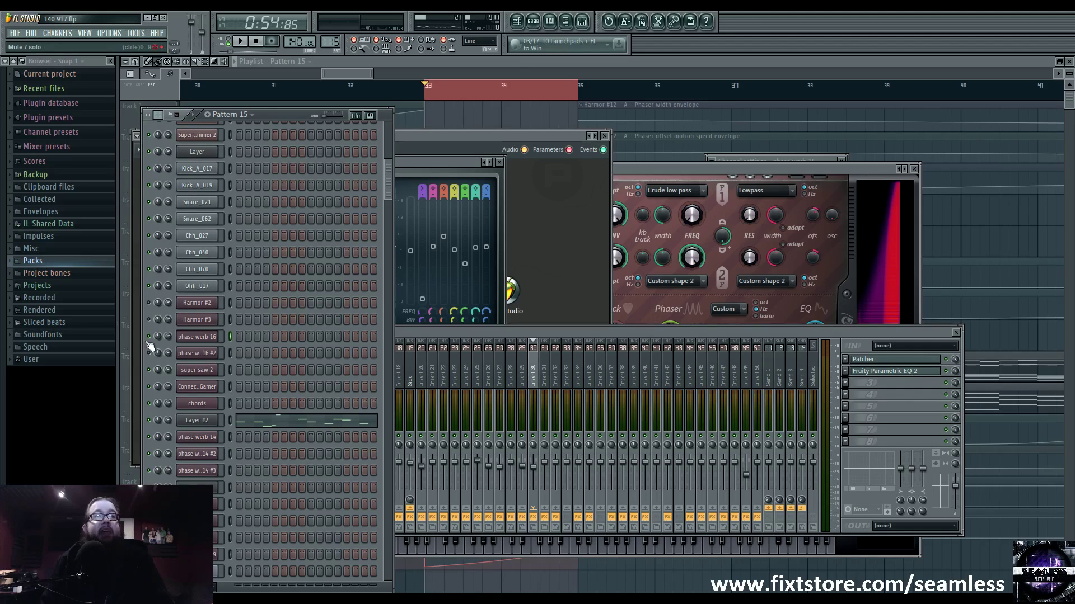
left_click(213, 354)
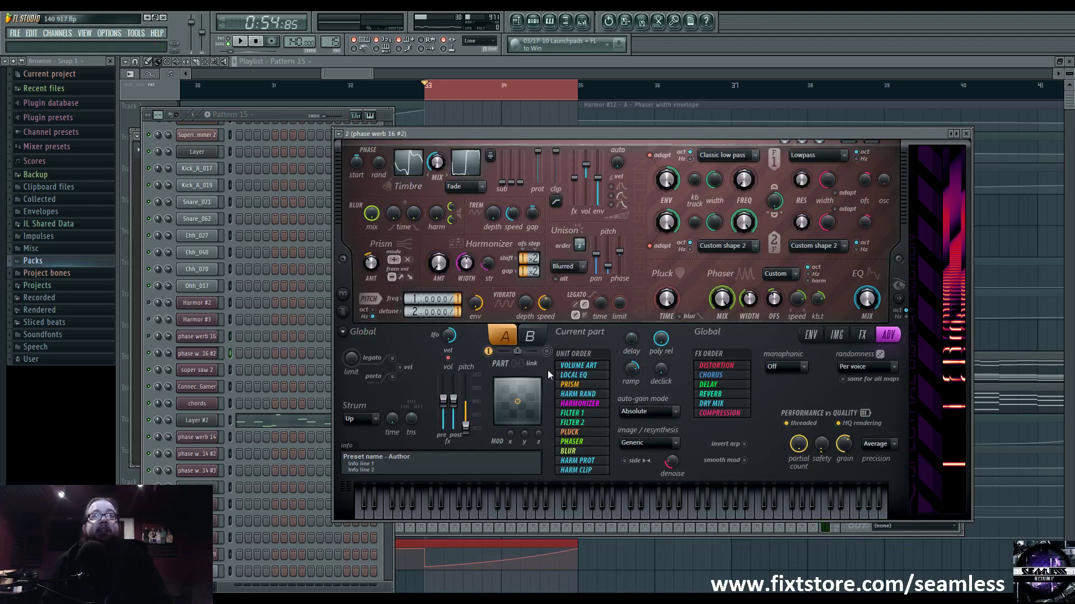
key("space")
left_click(582, 21)
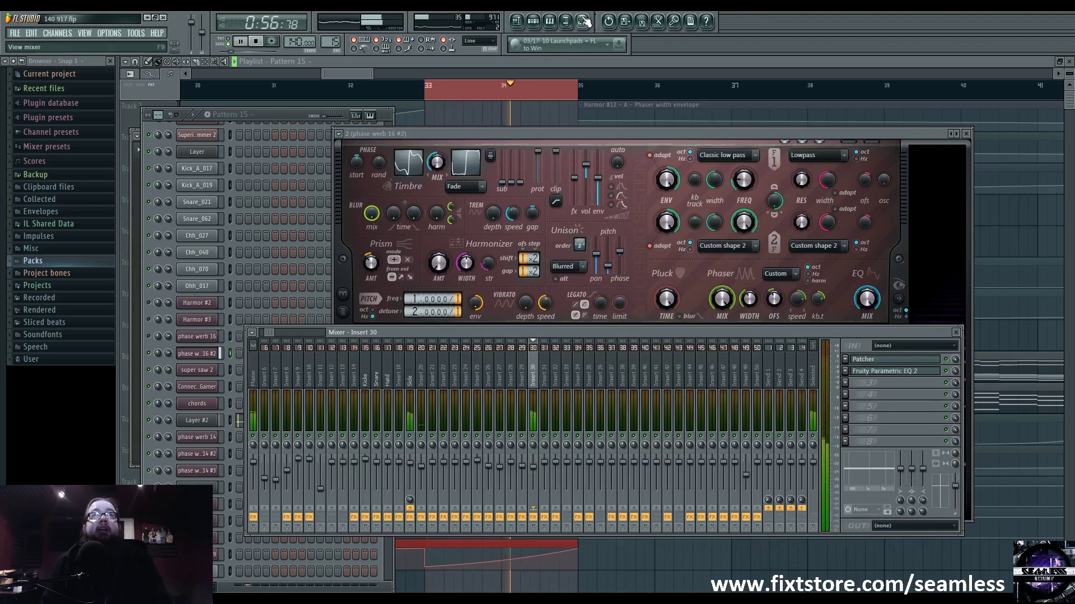
key("space")
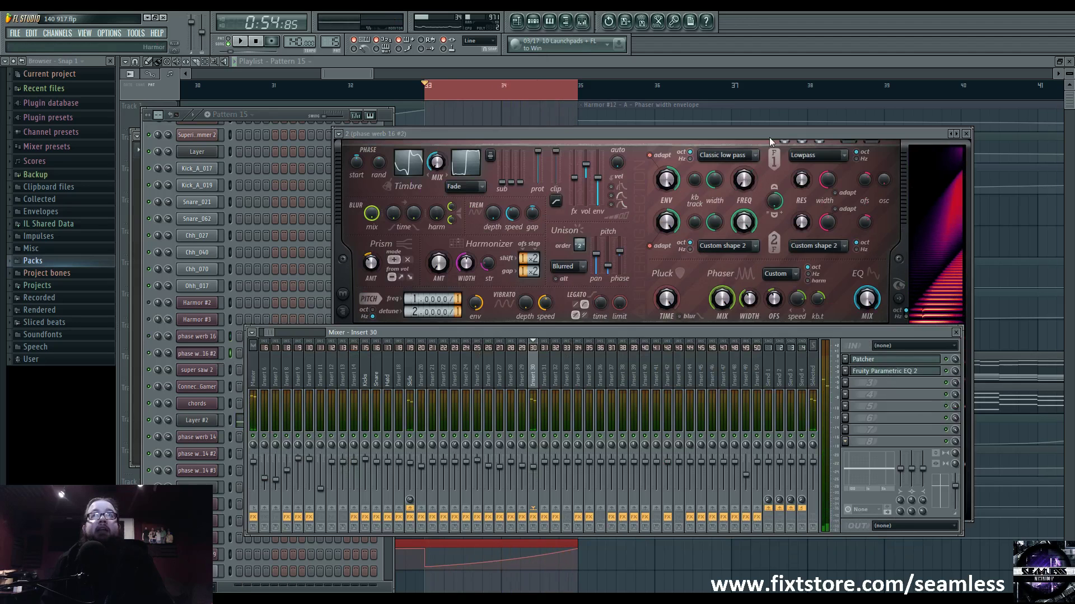
left_click_drag(769, 137, 660, 171)
Play the loop from the channel rack and check the Insert 30 levels and its Patcher slot in the mixer
left_click(150, 310)
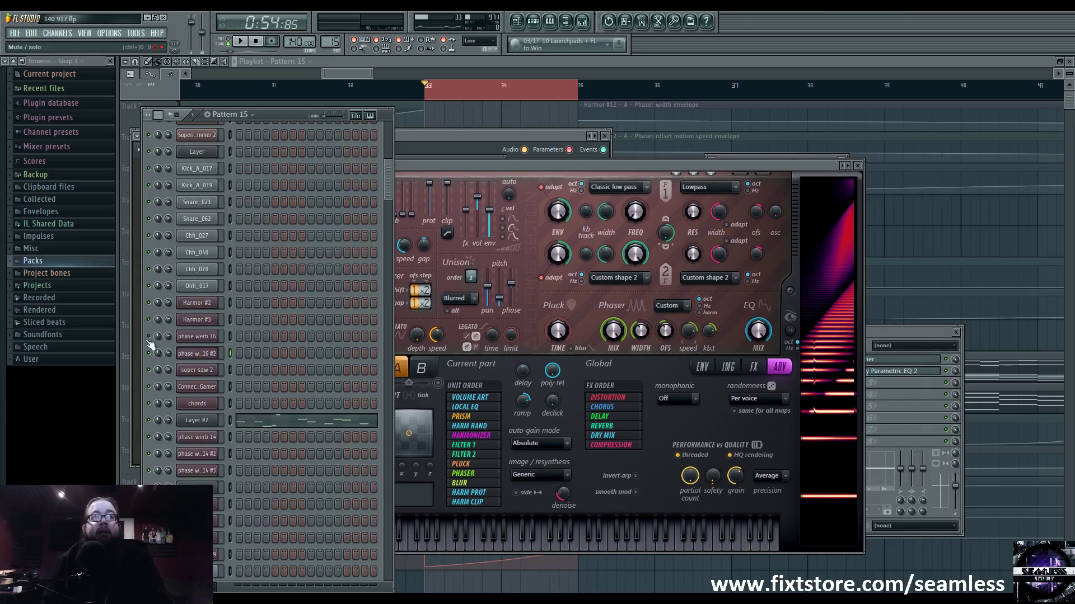
key("space")
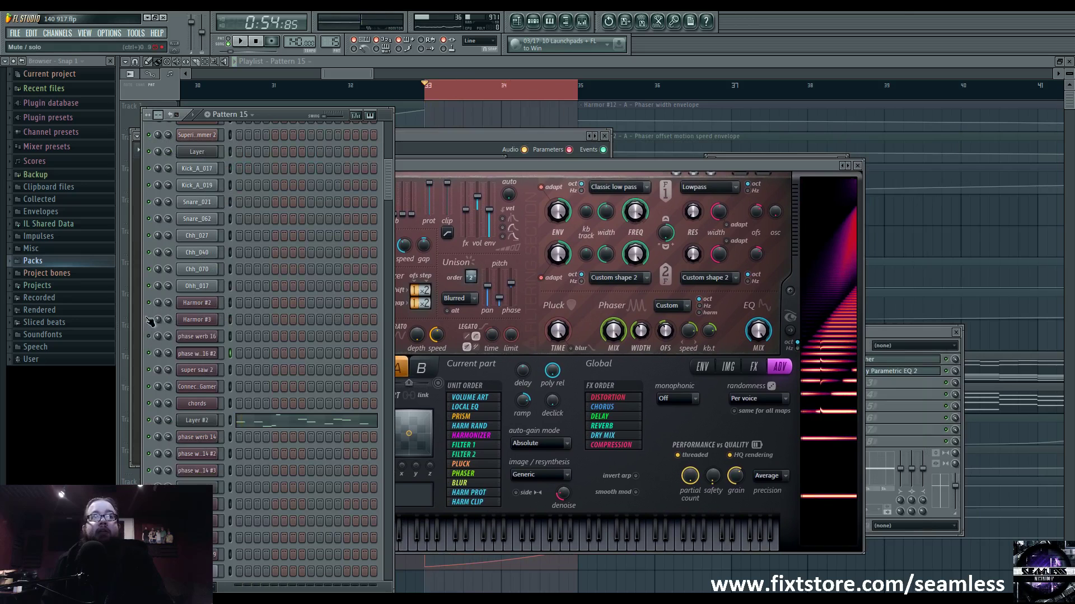
left_click(868, 334)
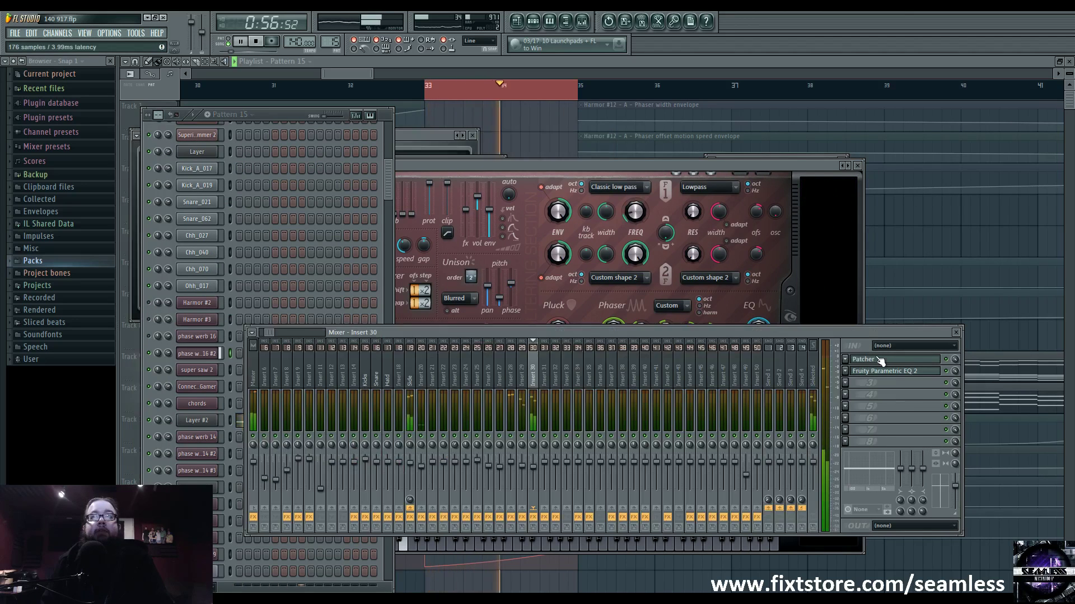
left_click(879, 359)
left_click(880, 360)
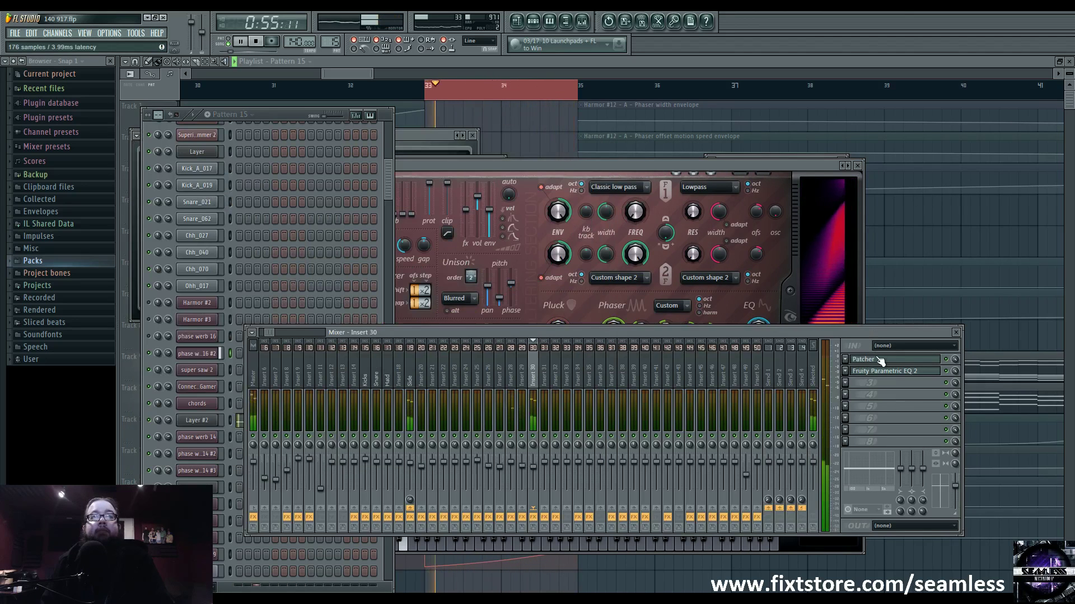
Stop playback and compare the synth settings of phase werb 16 with those of phase werb 16 #2
left_click(199, 338)
key("space")
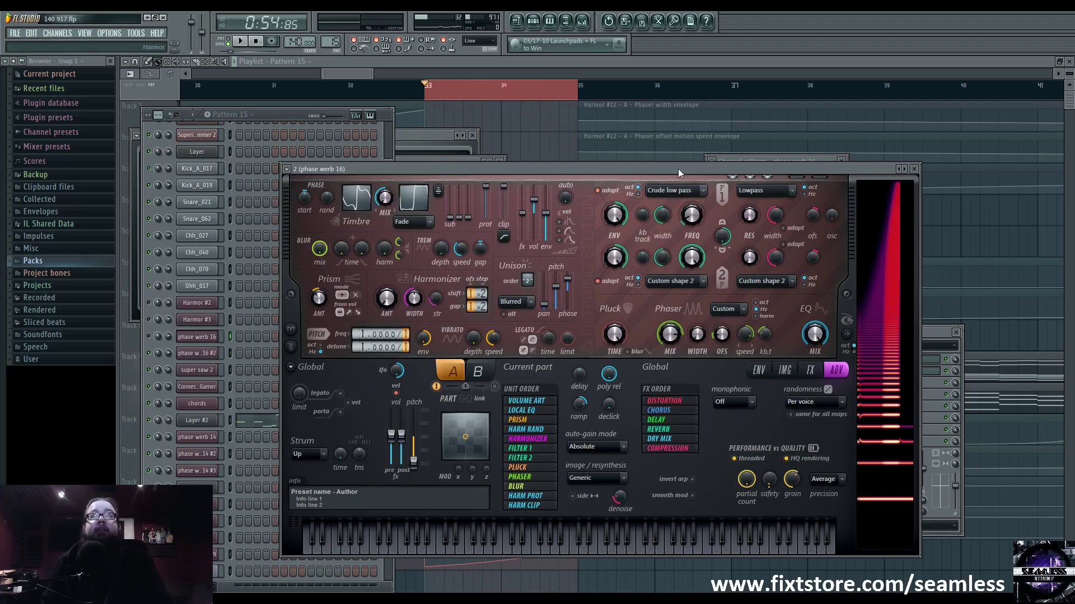
mouse_move(677, 169)
left_mouse_down()
mouse_move(669, 236)
mouse_move(703, 189)
mouse_move(666, 176)
left_mouse_up()
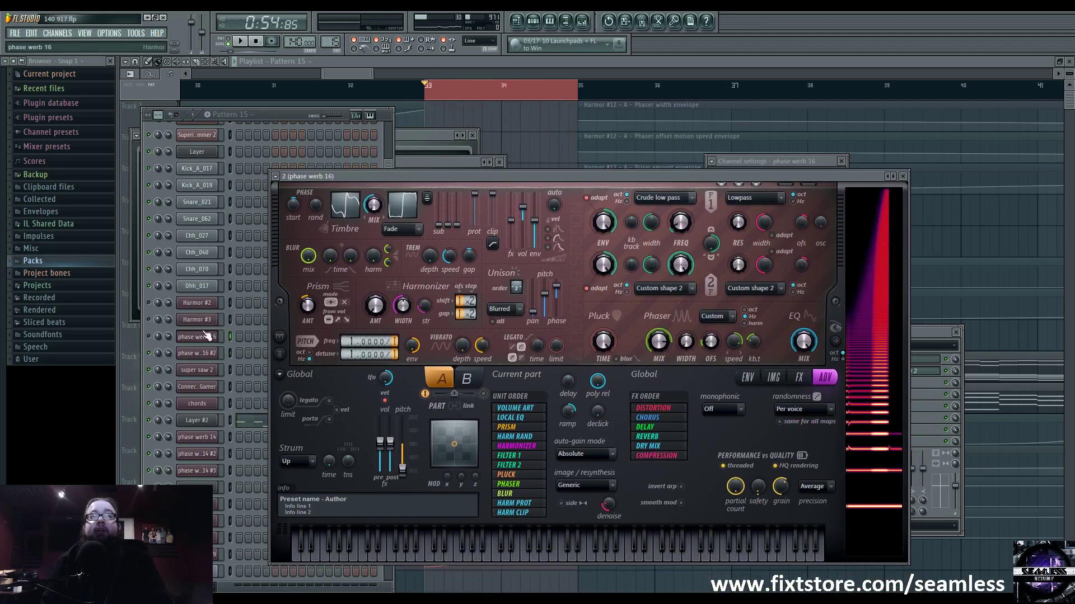
left_click(206, 353)
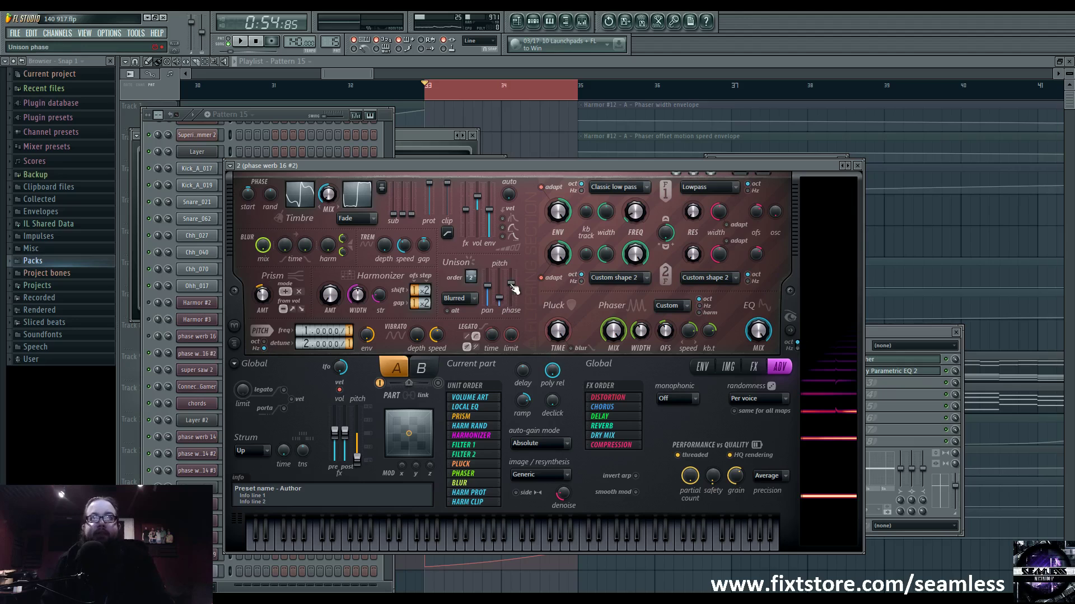
Examine the phase werb 16 #2 envelope editor for Phaser width, Prism amount and Harmonic unison pitch
left_click(702, 367)
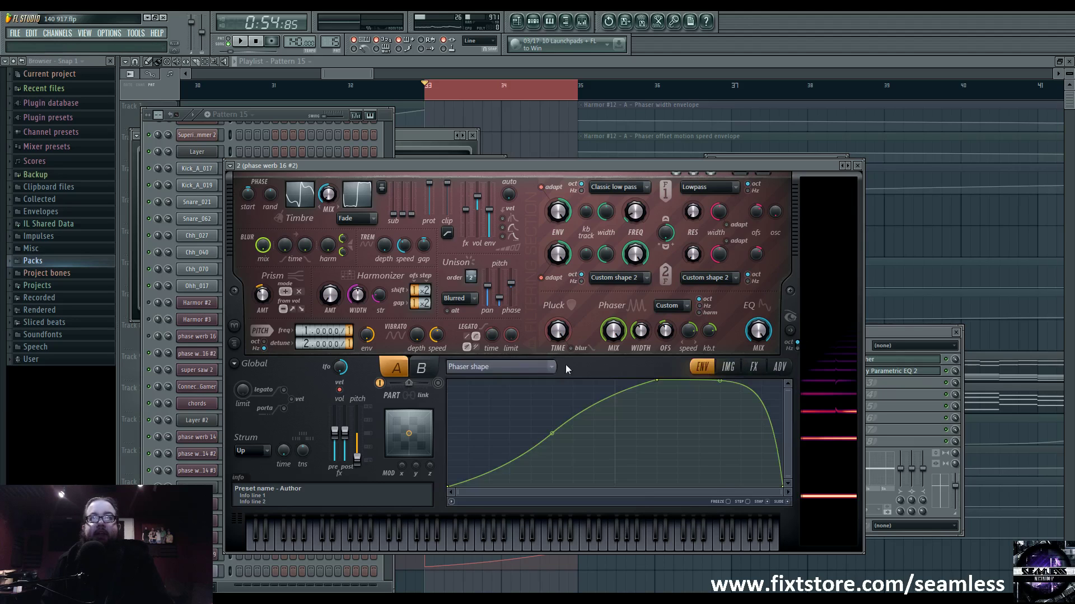
left_click(544, 365)
left_click(536, 415)
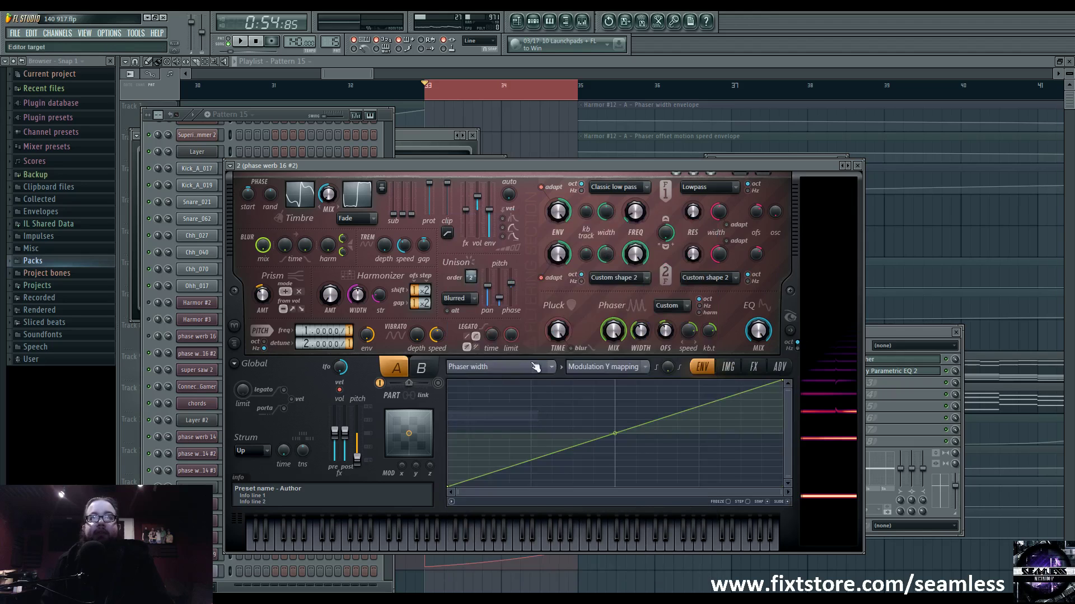
left_click(536, 367)
left_click(474, 495)
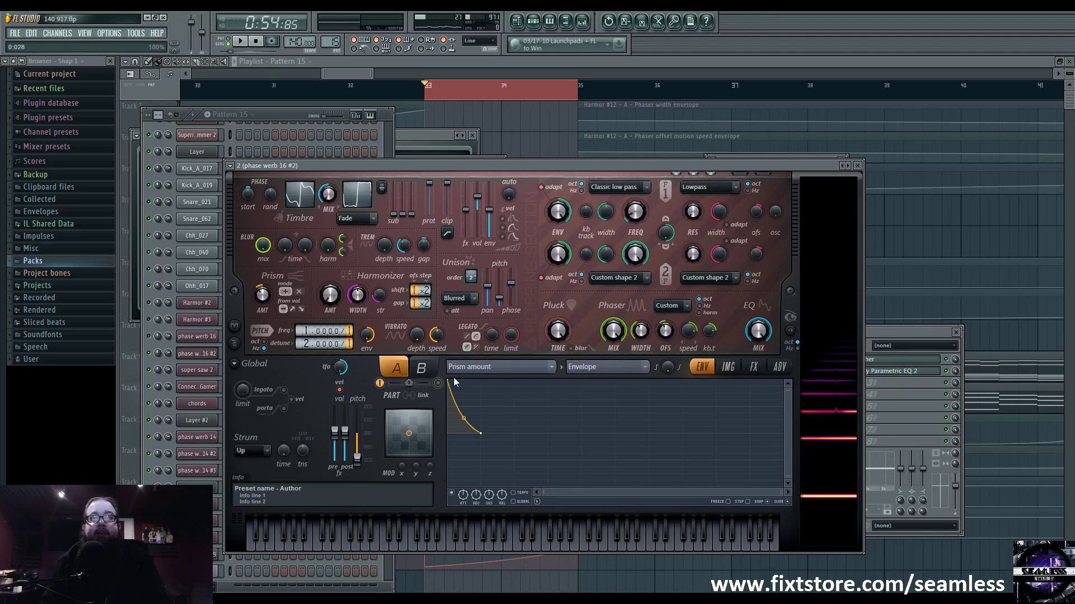
left_click(503, 367)
left_click(672, 309)
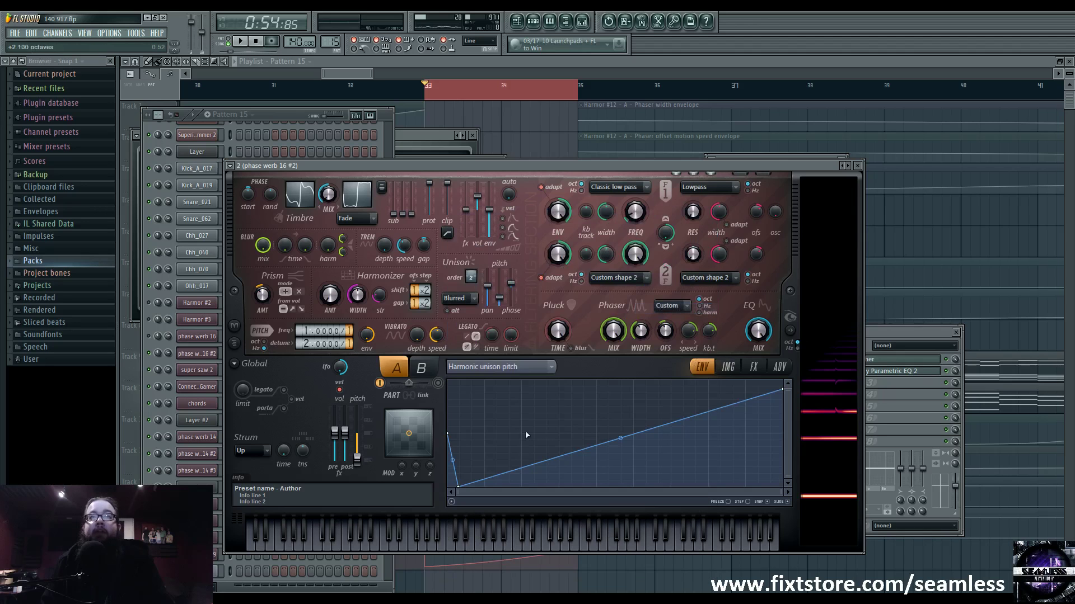
Examine the Harmonic phase, Local EQ and Phaser shape curves of phase werb 16 #2
left_click(520, 368)
left_click(687, 243)
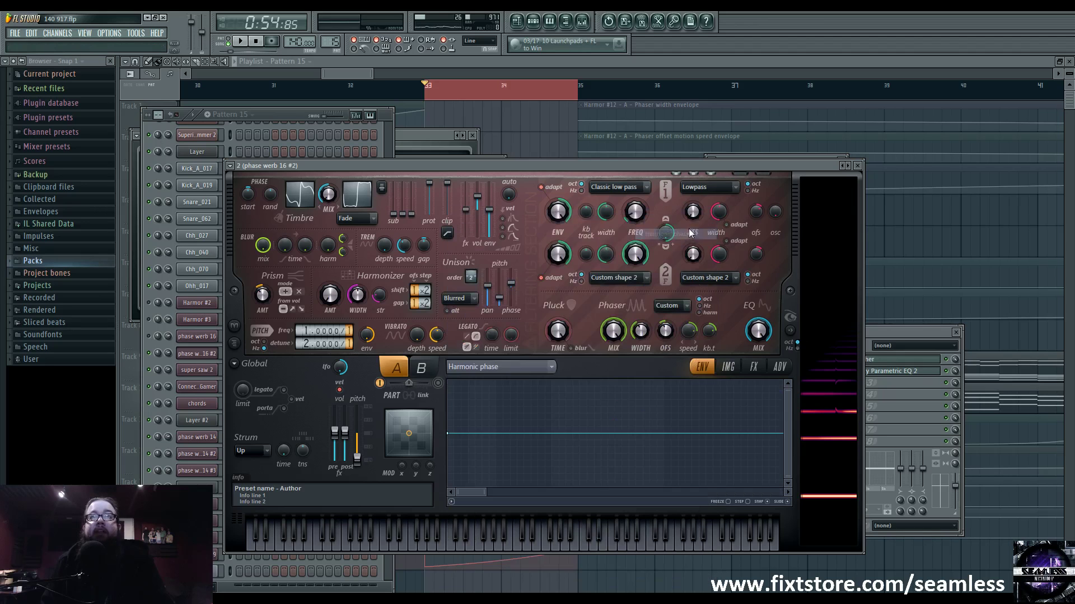
left_click(554, 367)
left_click(666, 224)
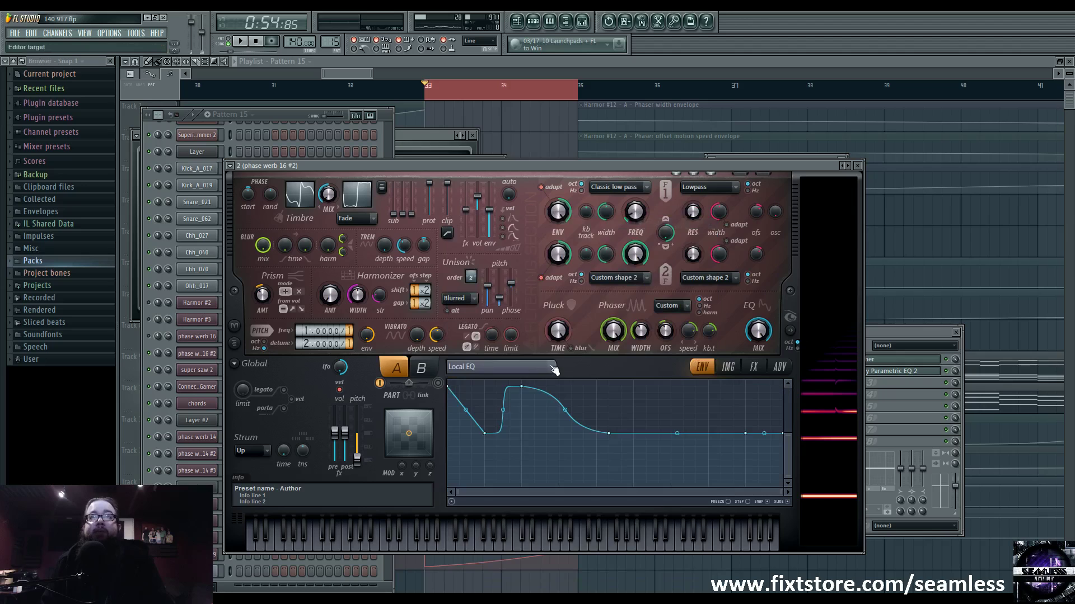
left_click(547, 368)
left_click(694, 397)
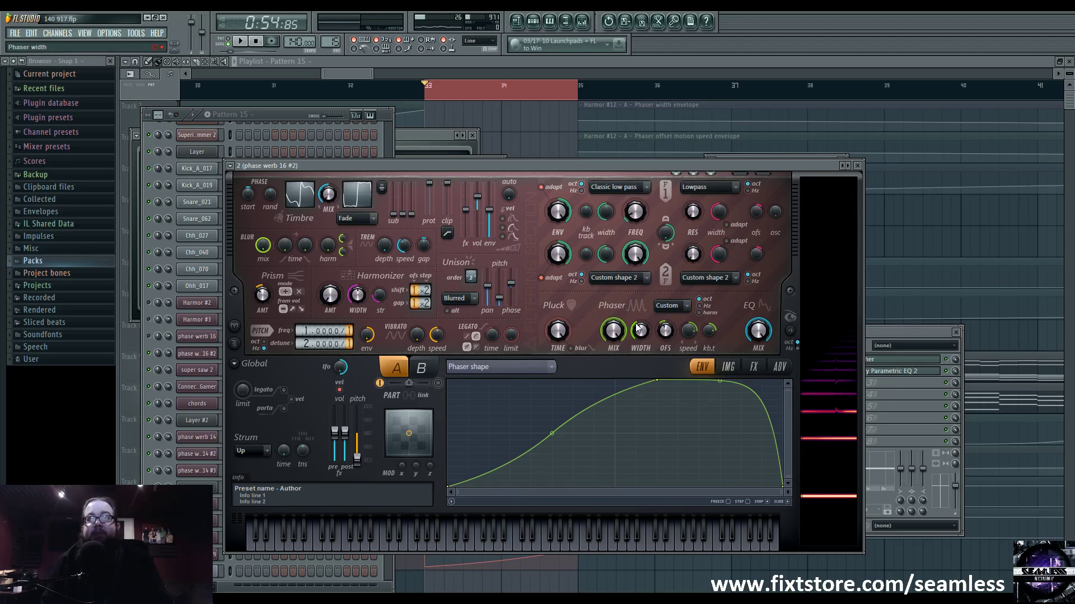
Play the loop twice to hear phase werb 16 #2 with its Phaser shape curve displayed
key("space")
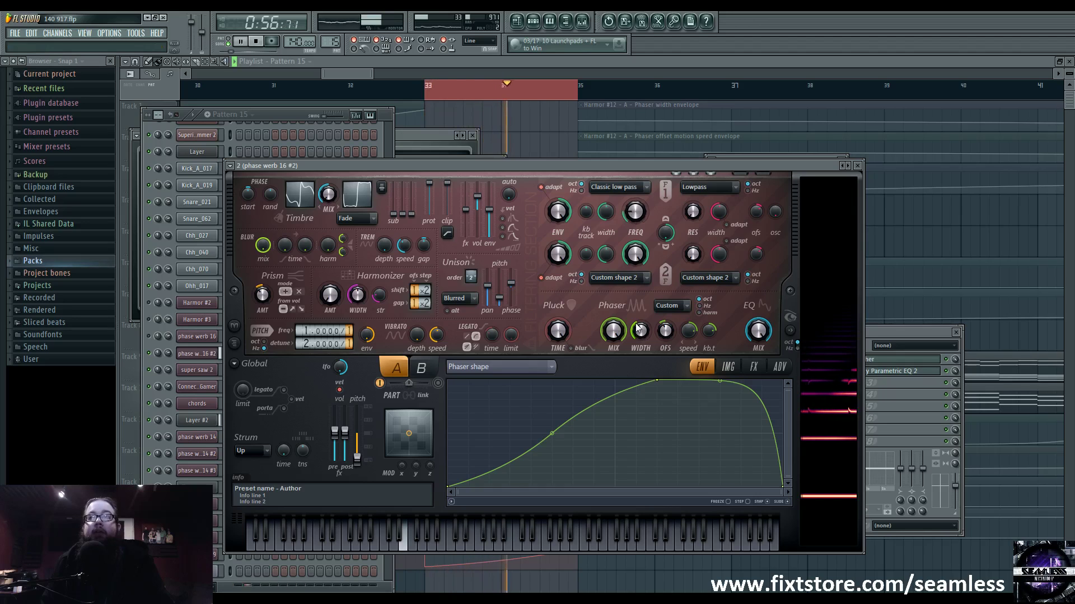
key("space")
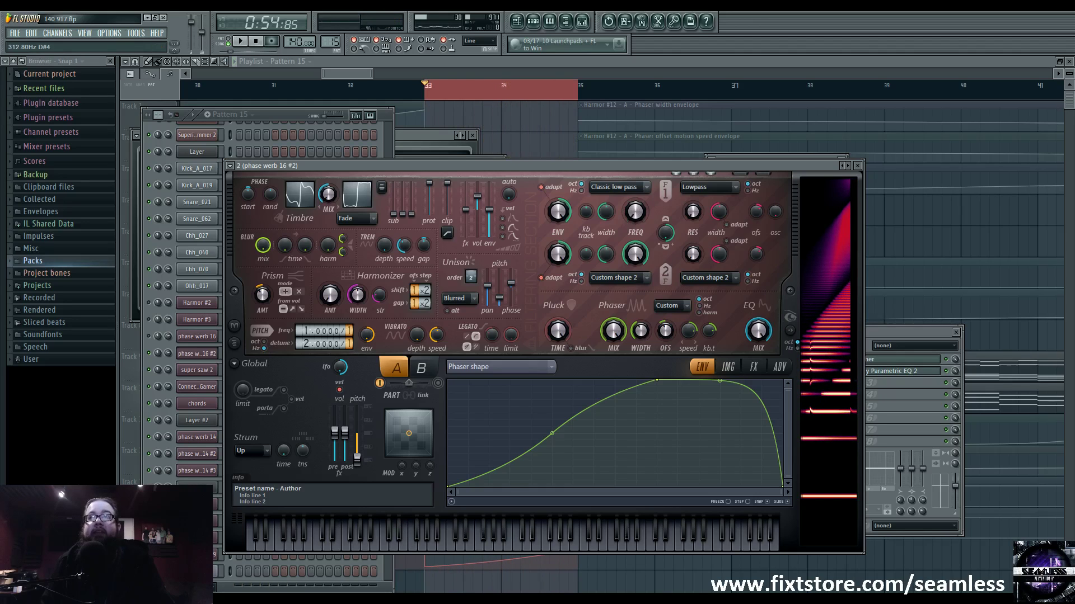
key("space")
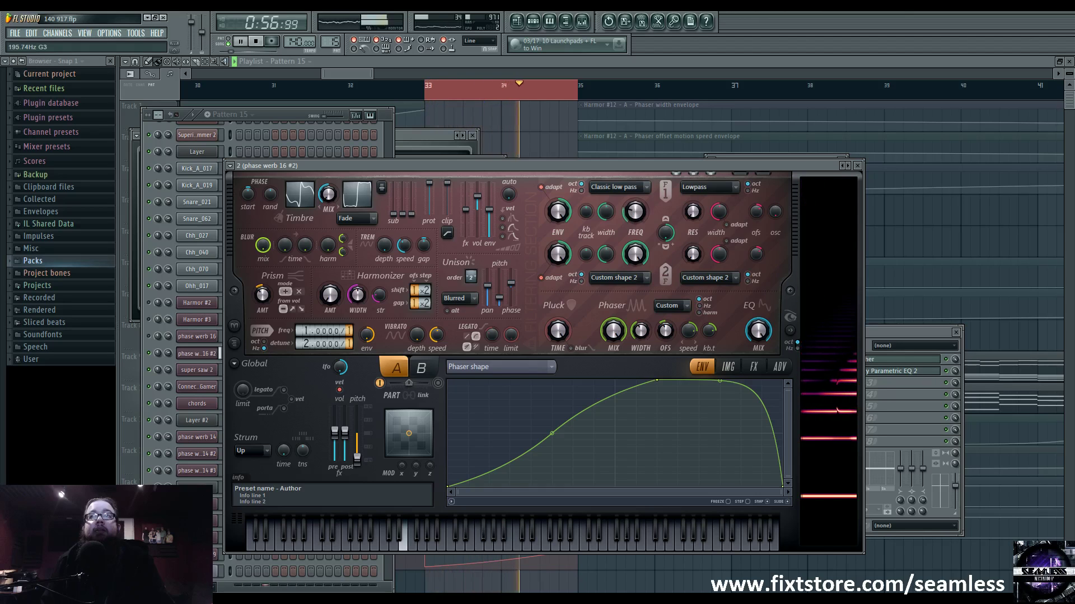
key("space")
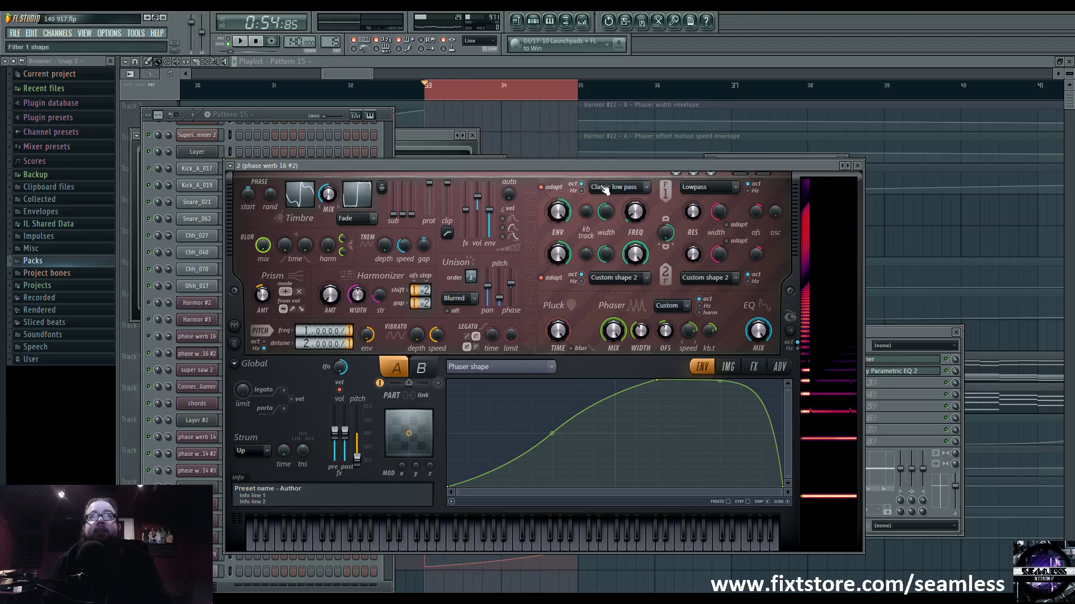
Play the loop with all bass layers together and compare the effect slots of mixer Inserts 28, 29 and 30
left_click(171, 328)
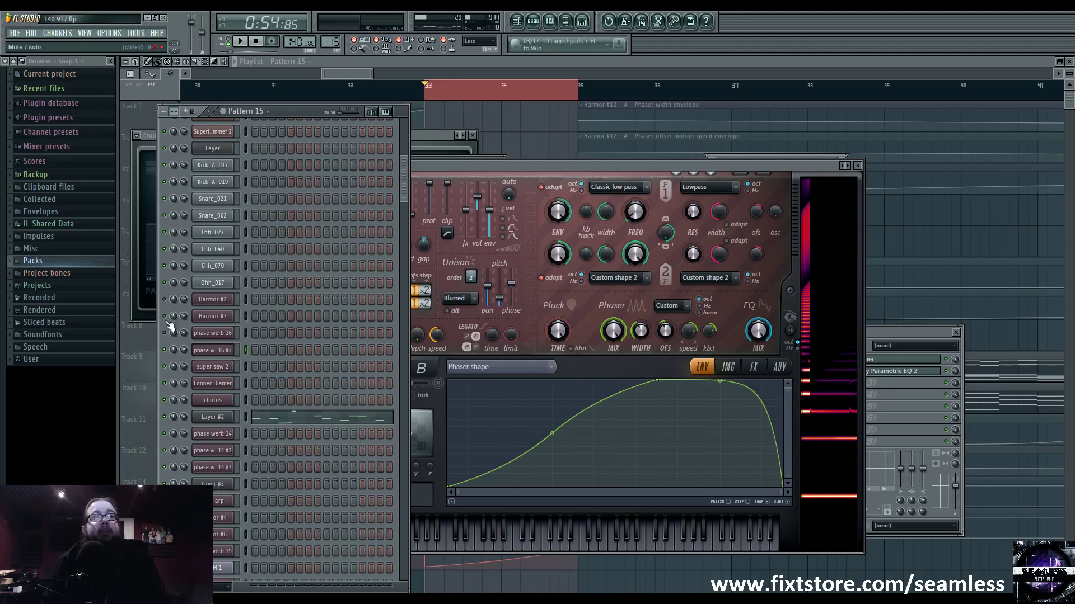
key("F9")
key("space")
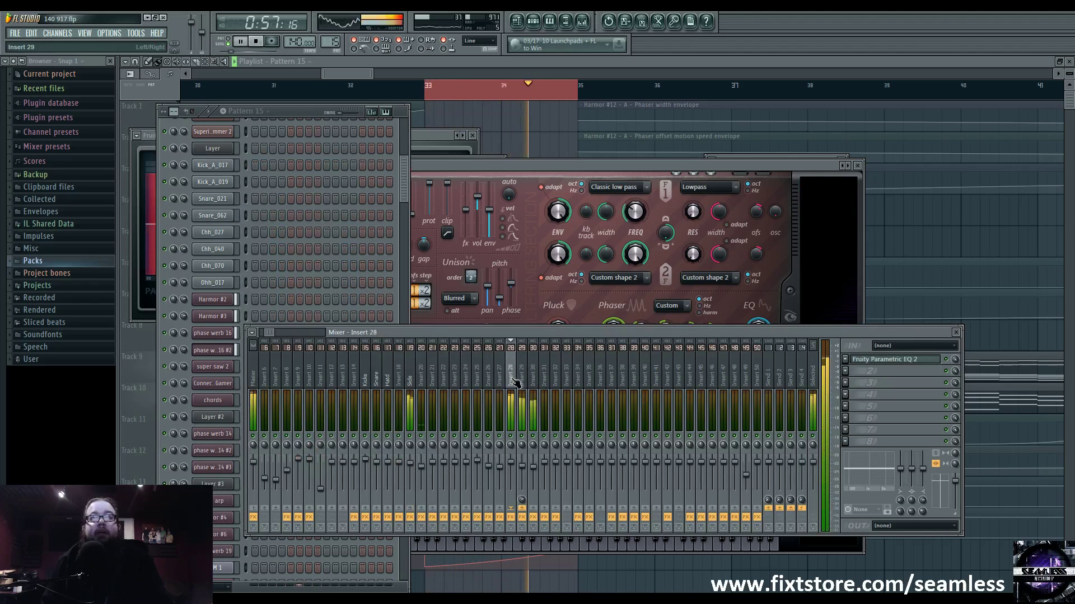
key("space")
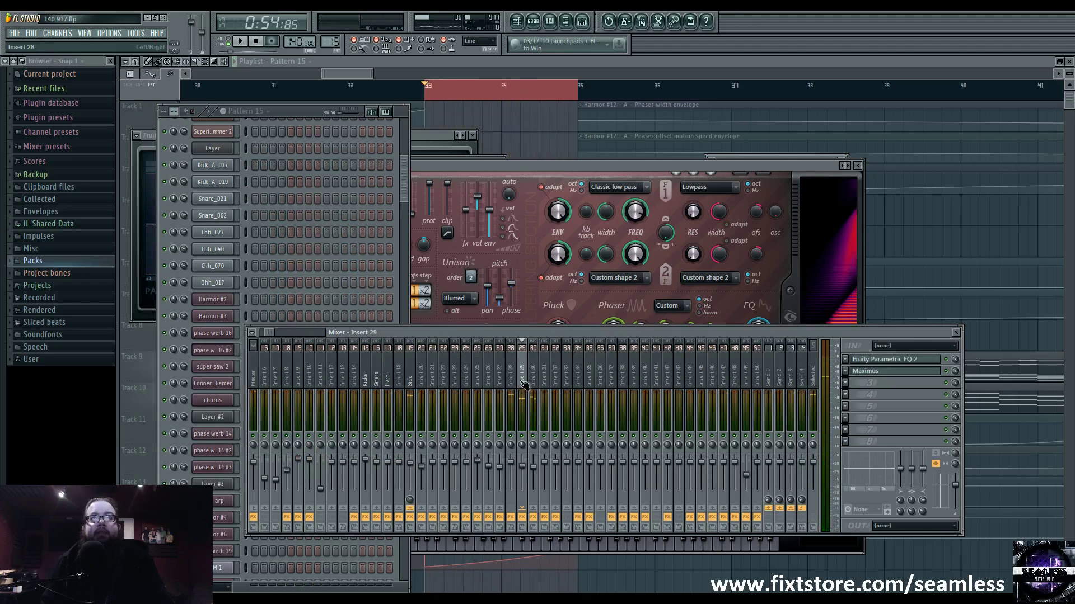
left_click(524, 384)
left_click(511, 380)
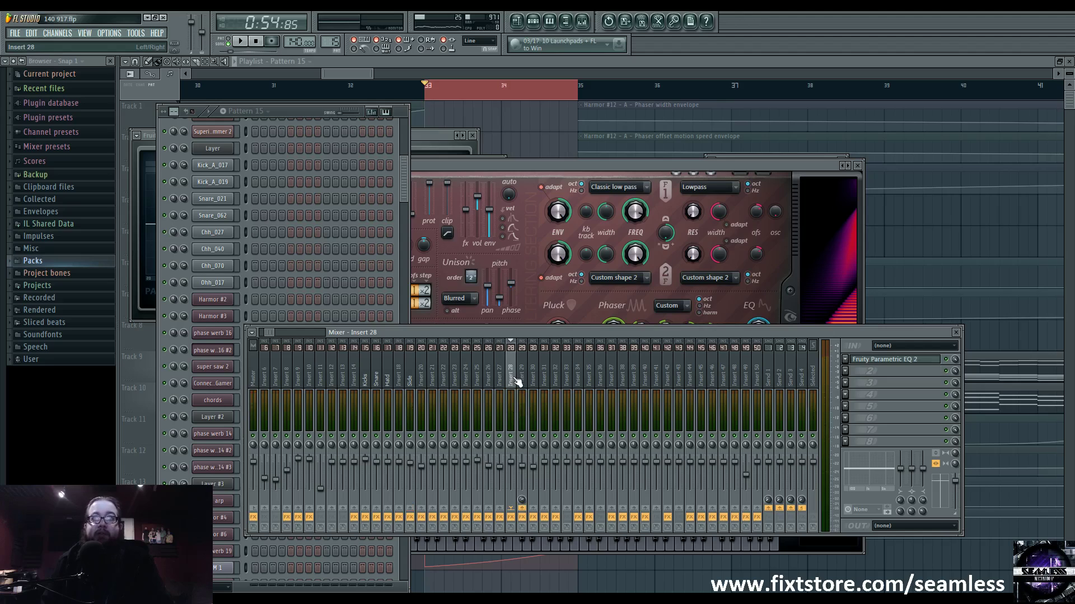
left_click(523, 383)
left_click(534, 382)
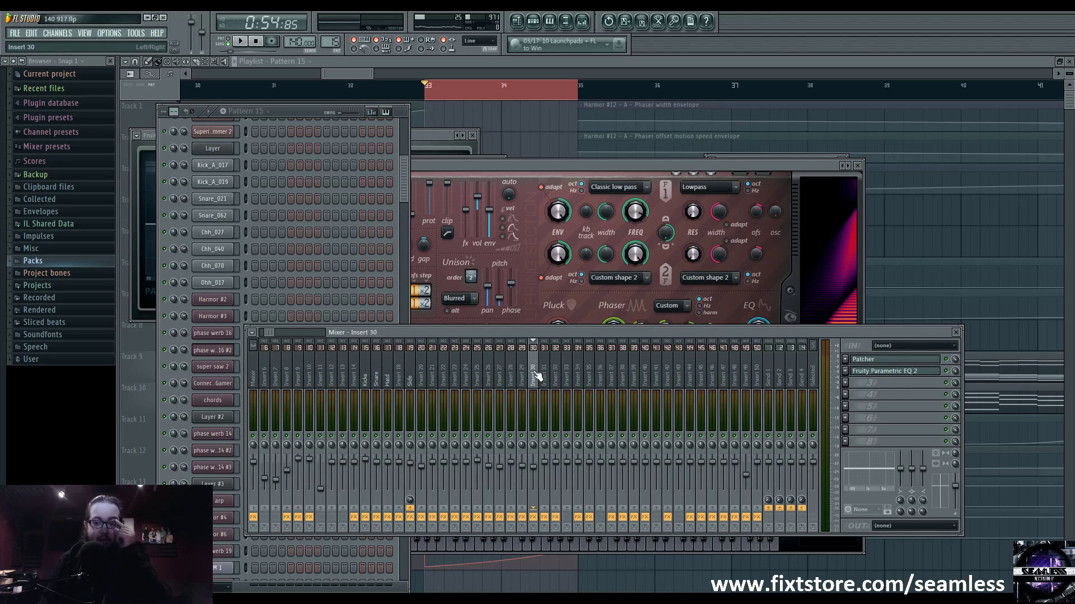
Move Maximus slightly lower in Insert 30's Patcher map and play the loop while checking the link from Param. EQ 2 2
left_click(907, 362)
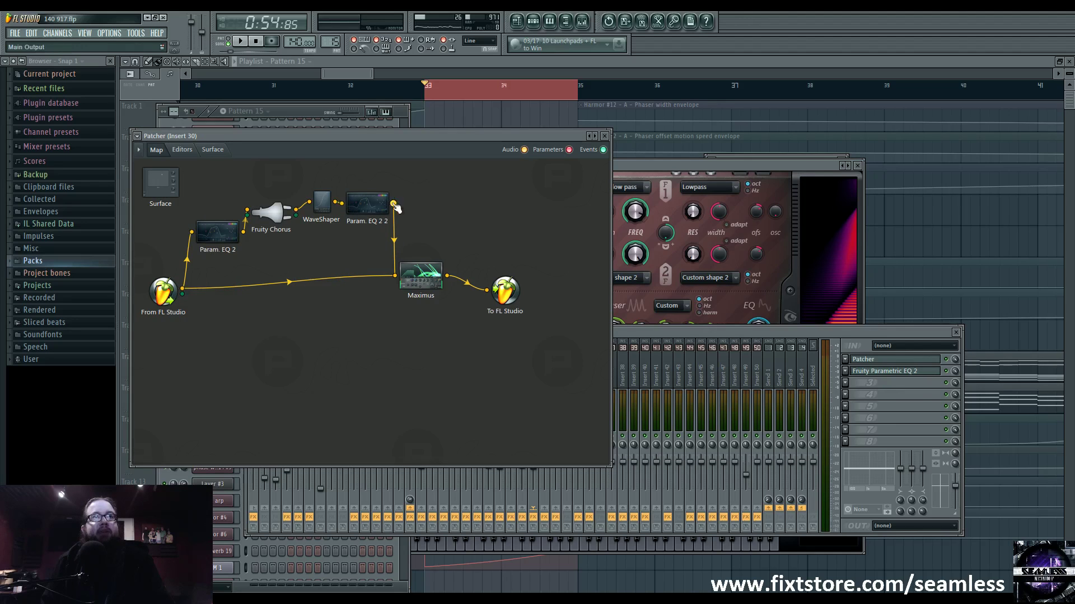
mouse_move(420, 276)
left_mouse_down()
mouse_move(392, 292)
mouse_move(418, 309)
mouse_move(410, 298)
mouse_move(425, 295)
left_mouse_up()
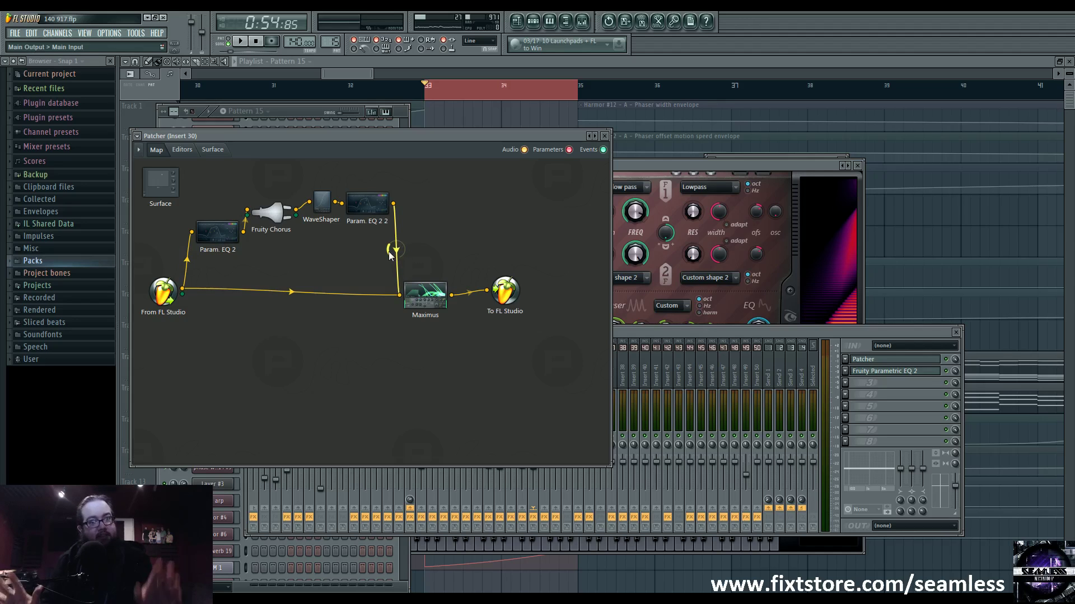
key("space")
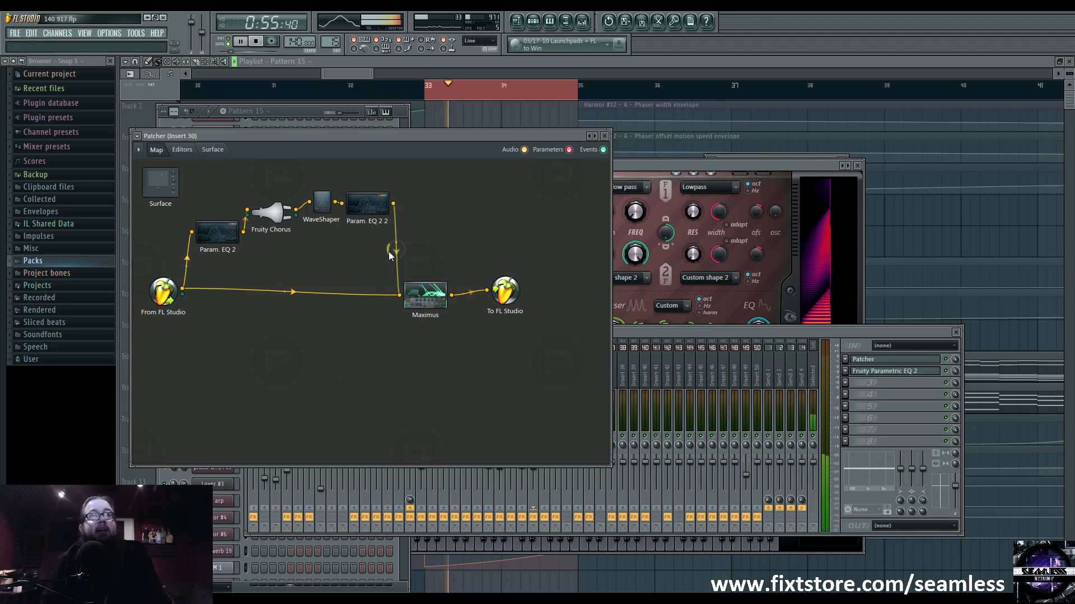
left_click(393, 259)
left_click(394, 261)
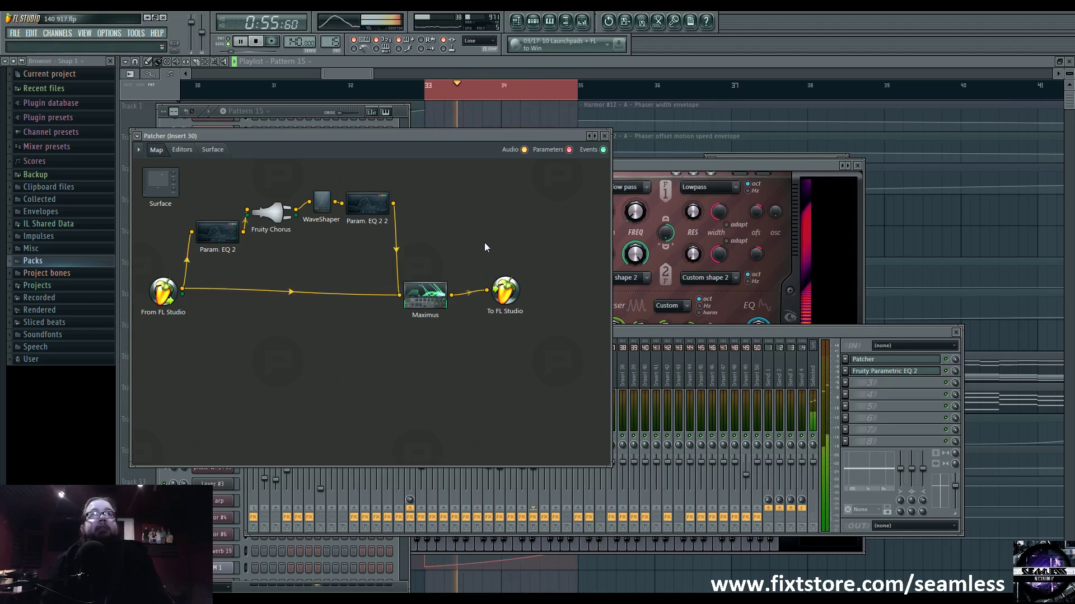
Review the mixer, the phase werb 16 #2 synth and the channel rack, ending with the loop playing over the mixer
left_click(643, 333)
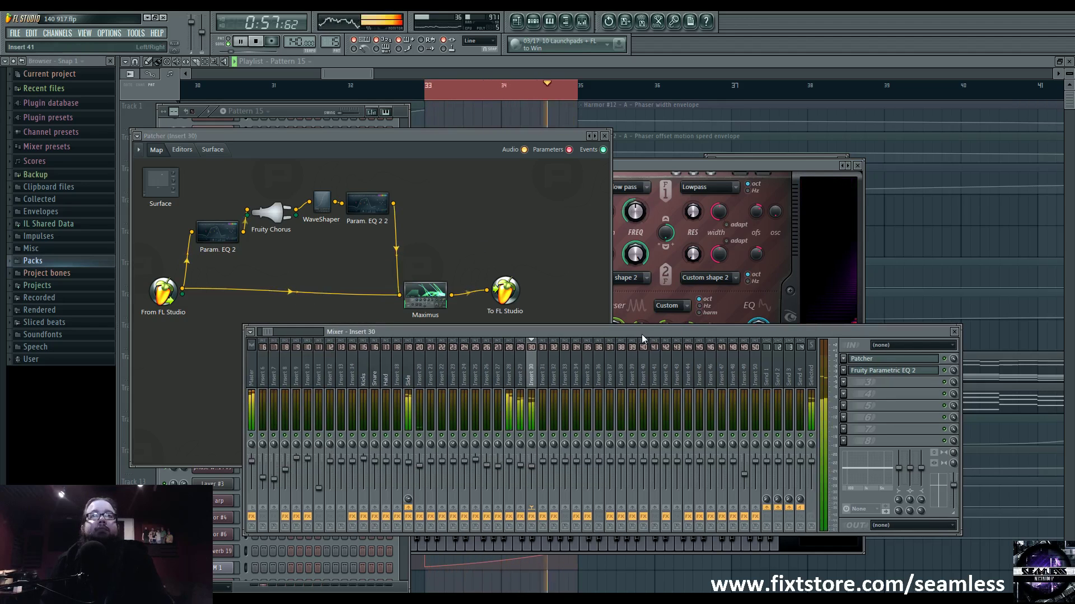
key("space")
left_click(634, 164)
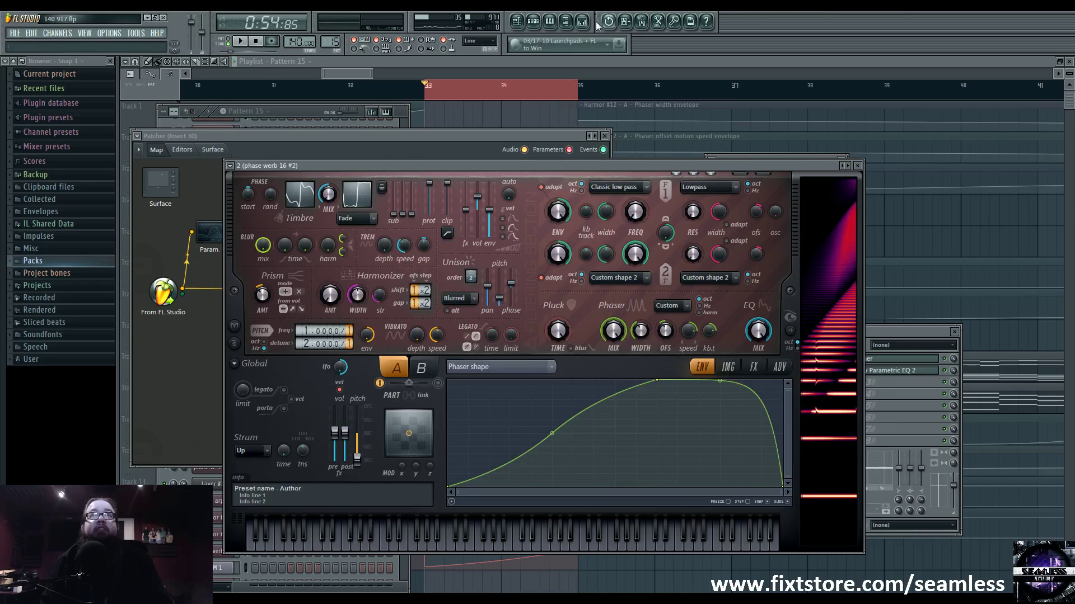
left_click(534, 23)
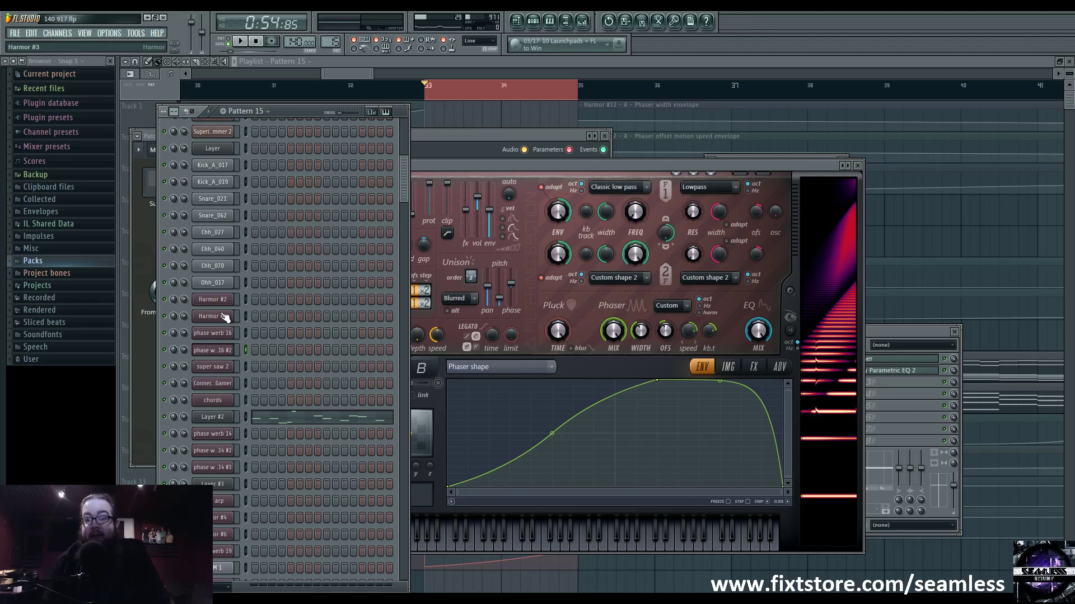
left_click(876, 334)
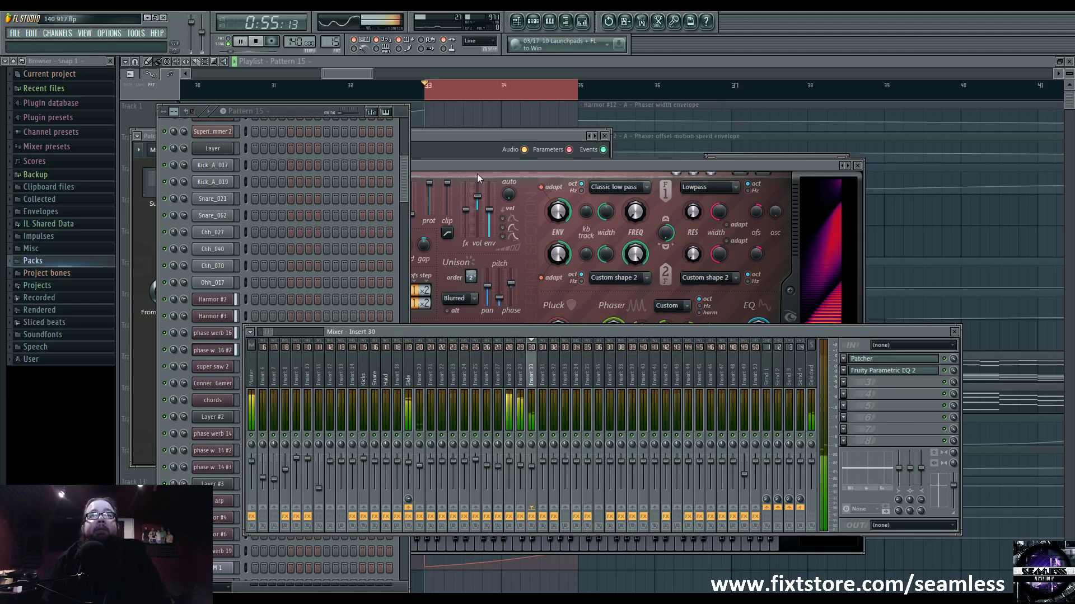
Clear the playlist's time selection and play the arrangement from bar 69
left_click(380, 94)
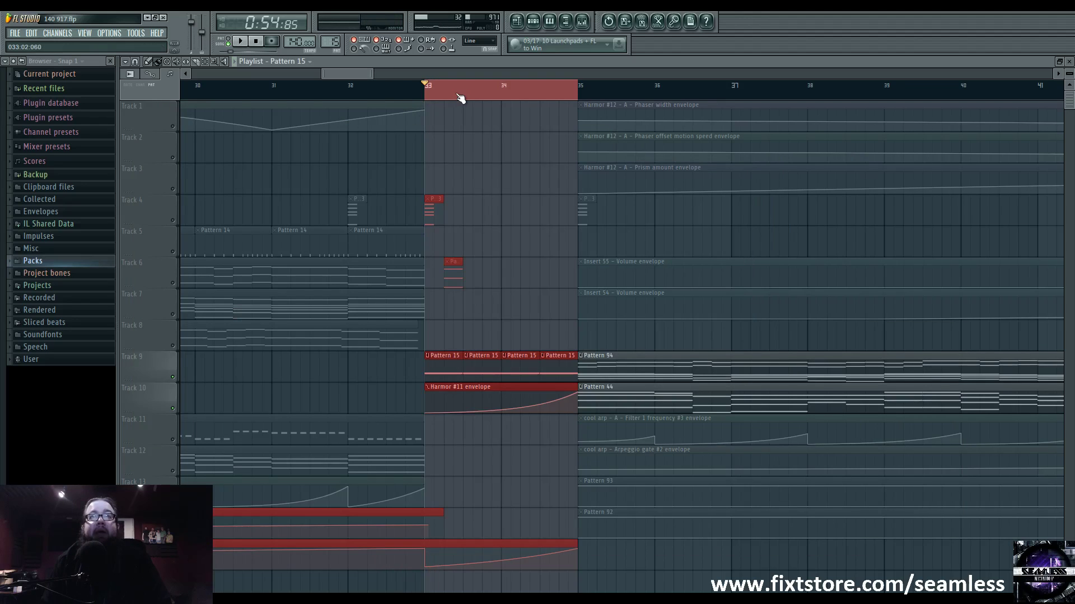
key("ctrl+d")
scroll(176, 352, "down", 5)
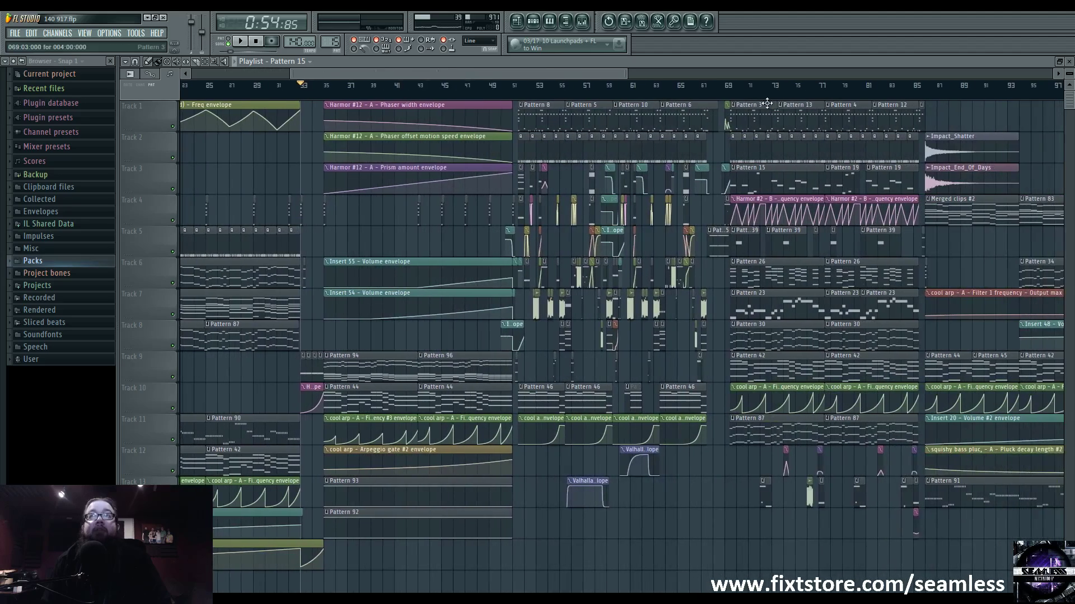
left_click(724, 85)
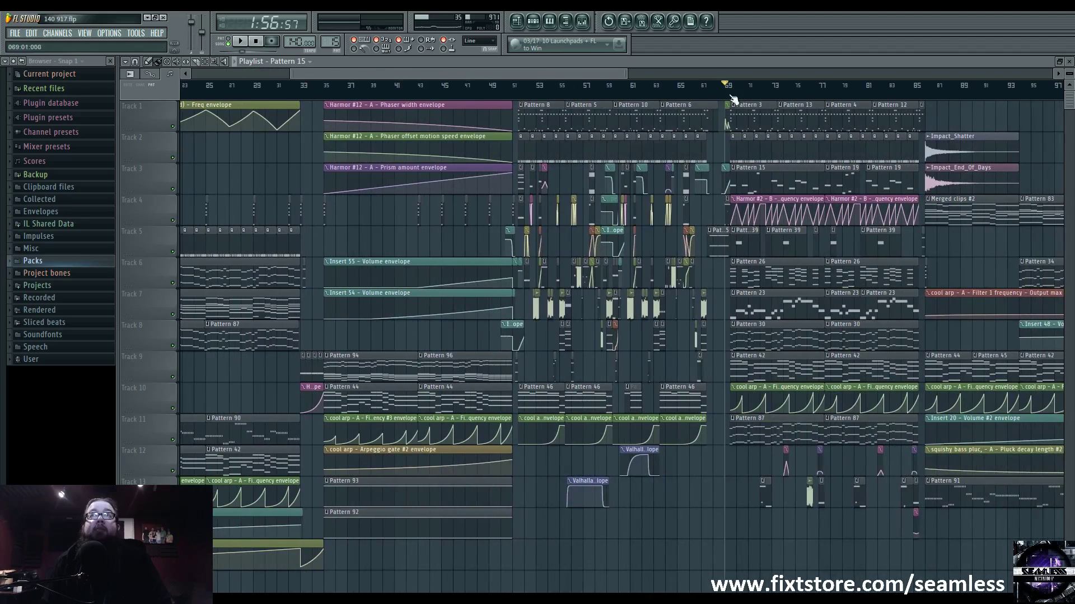
scroll(643, 98, "up", 4)
key("space")
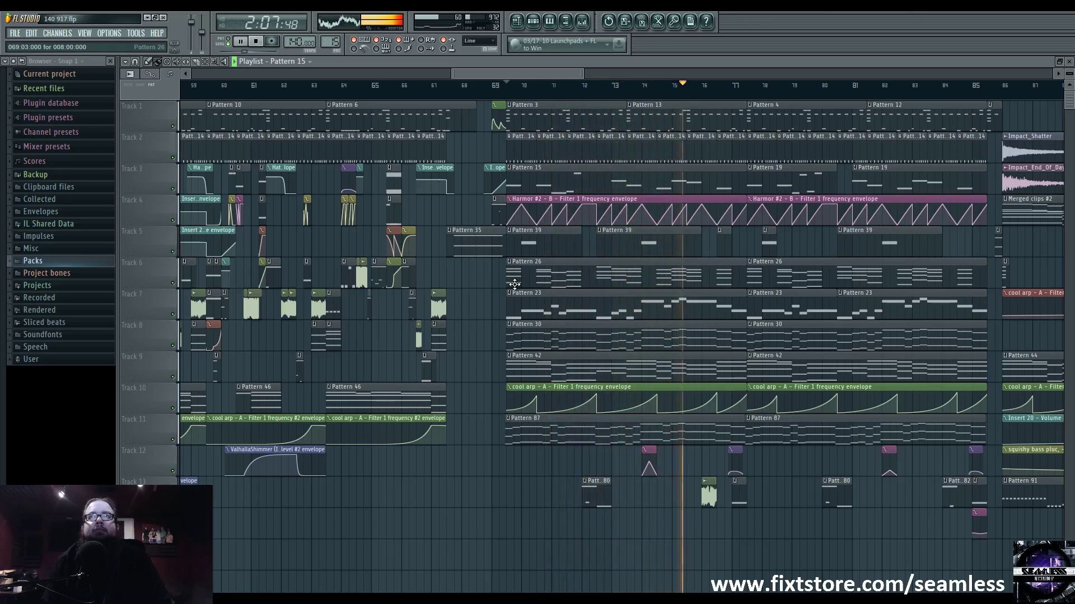
key("space")
Play the playlist from bar 33, where the Pattern 15 clips and the Harmor #11 envelope start
scroll(434, 314, "up", 5)
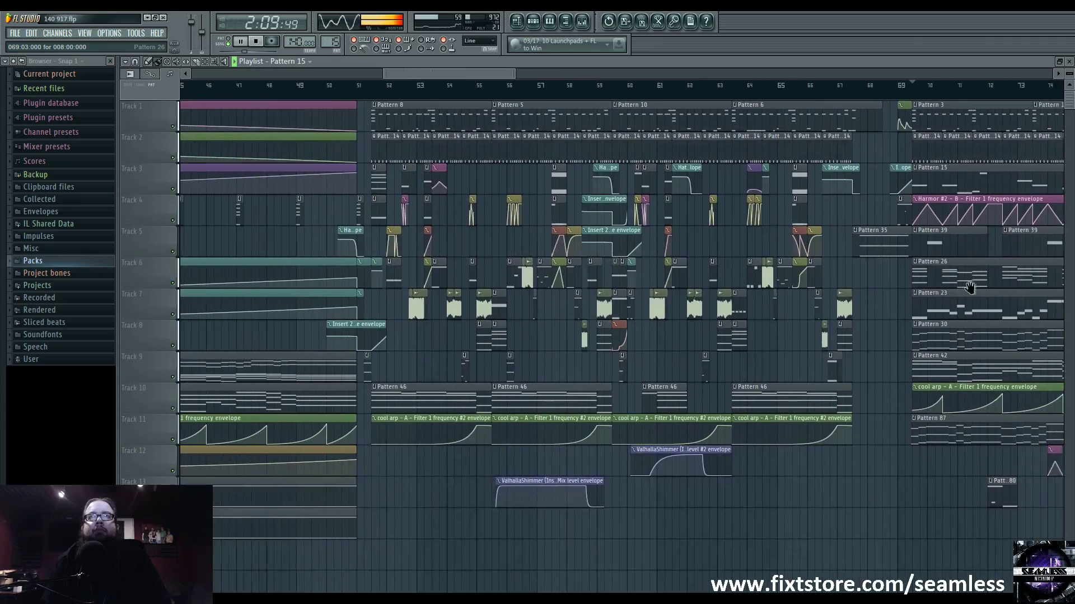
scroll(433, 313, "up", 2)
scroll(408, 331, "right", 5)
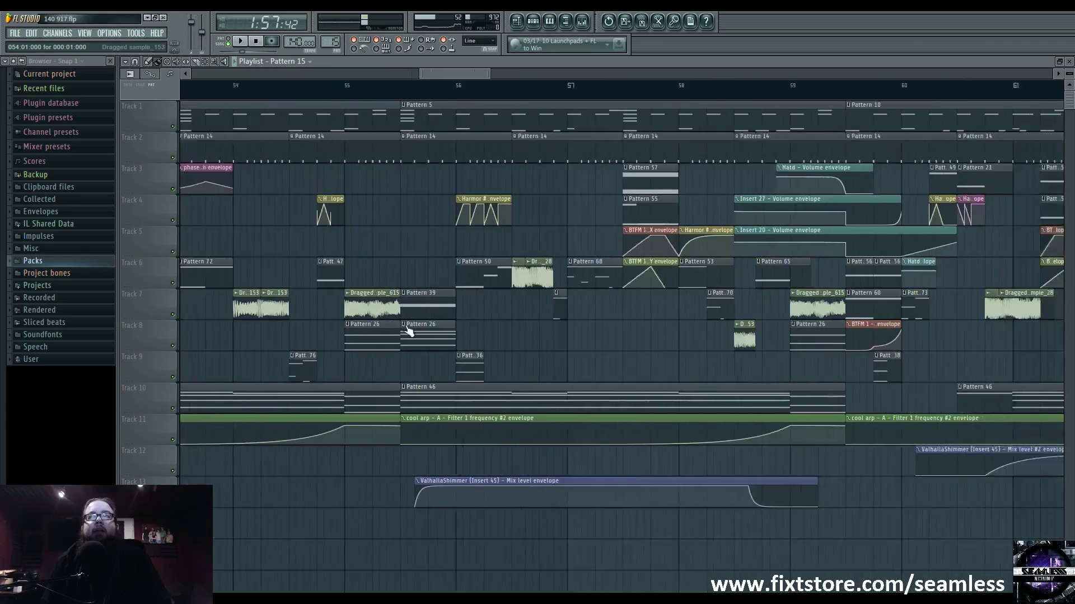
scroll(398, 249, "down", 3)
scroll(398, 249, "right", 3)
scroll(259, 181, "left", 5)
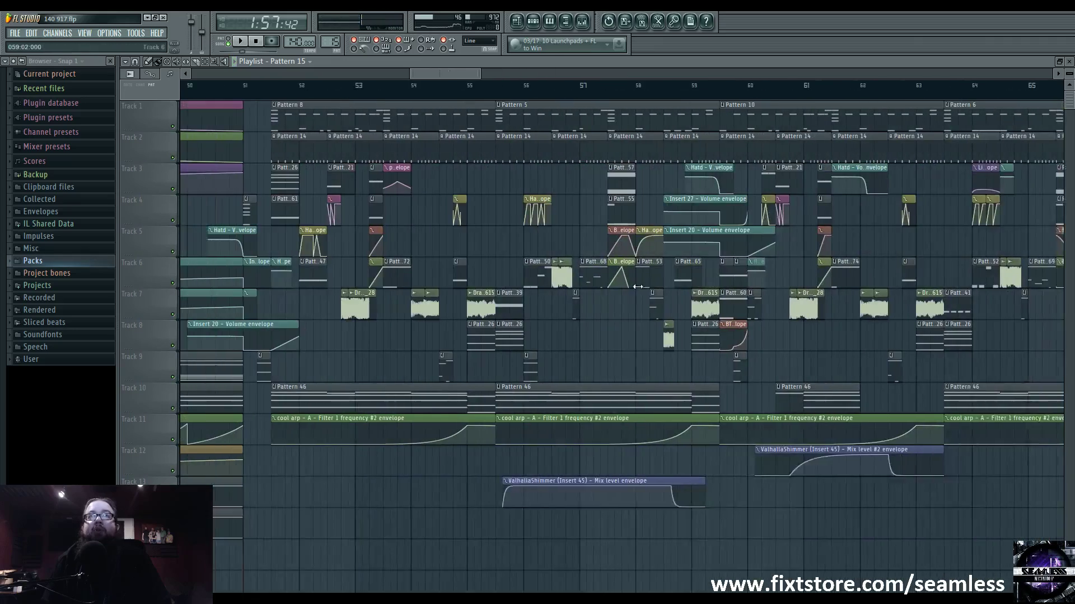
scroll(265, 106, "left", 5)
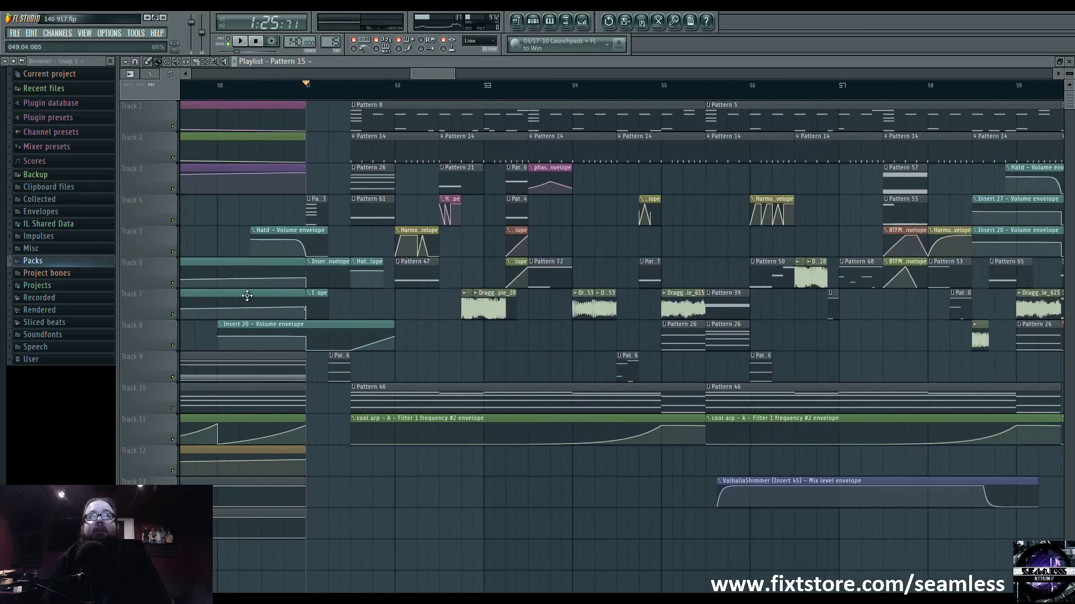
scroll(429, 259, "down", 2)
left_click(235, 85)
key("space")
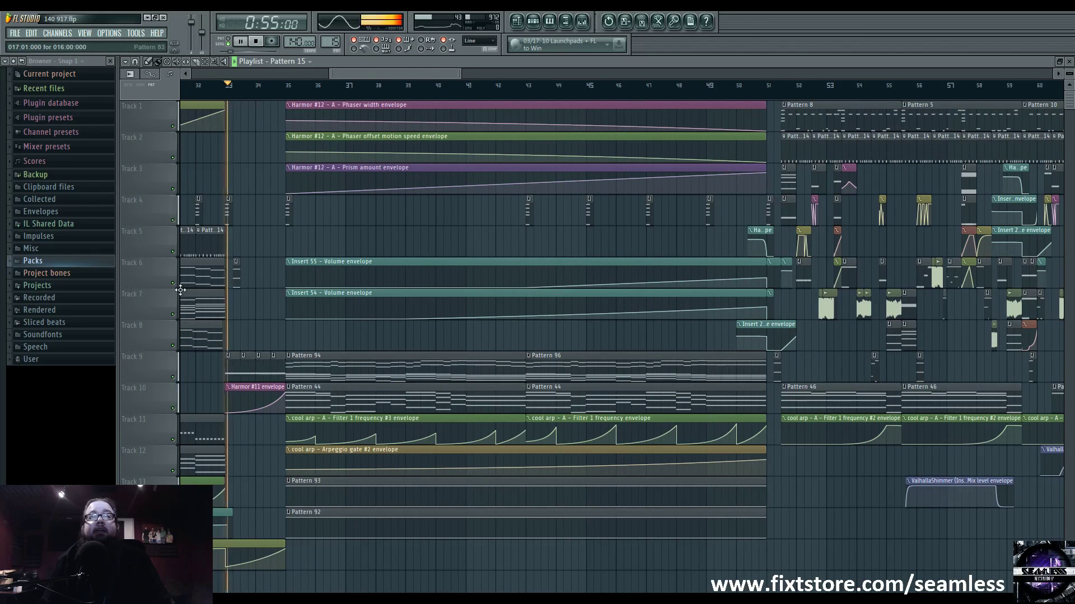
scroll(336, 252, "up", 3)
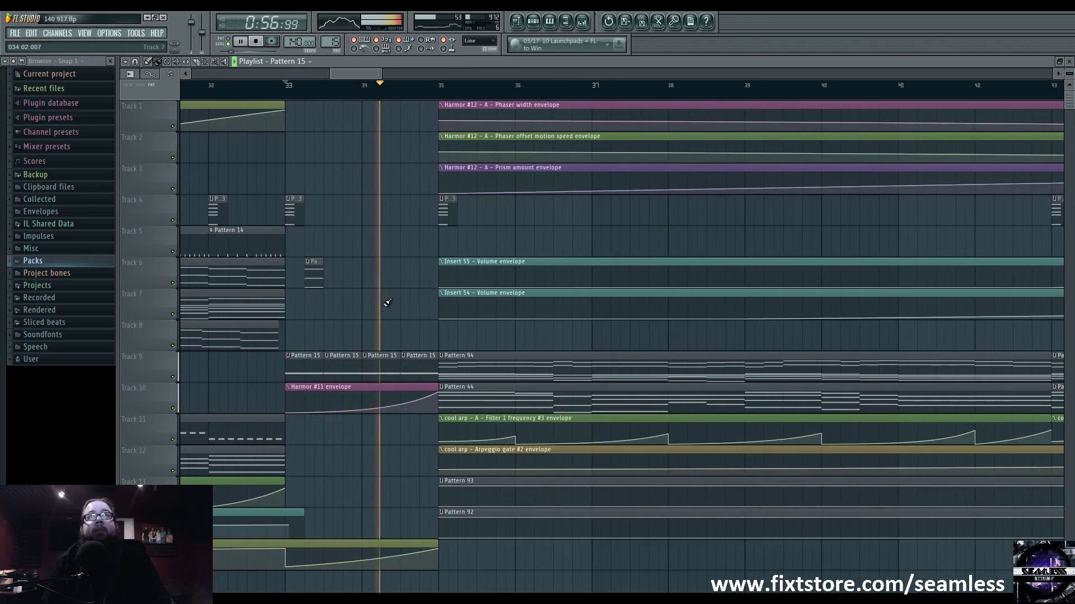
key("space")
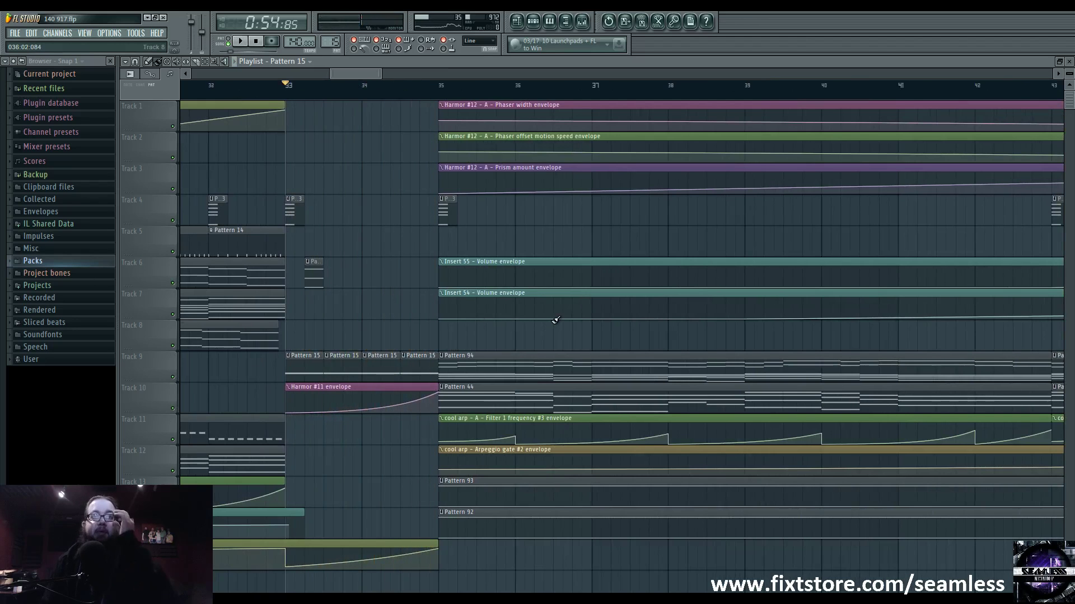
Play the playlist from bar 35, then view the notes of Pattern 94 in the piano roll
scroll(518, 323, "right", 1)
scroll(433, 101, "down", 4)
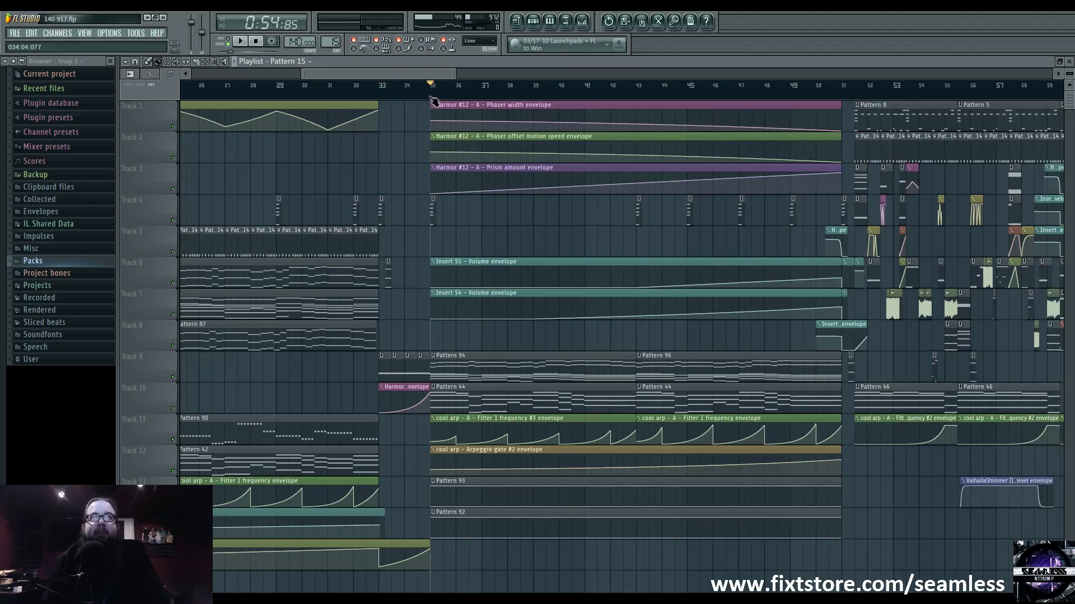
key("space")
scroll(588, 336, "right", 3)
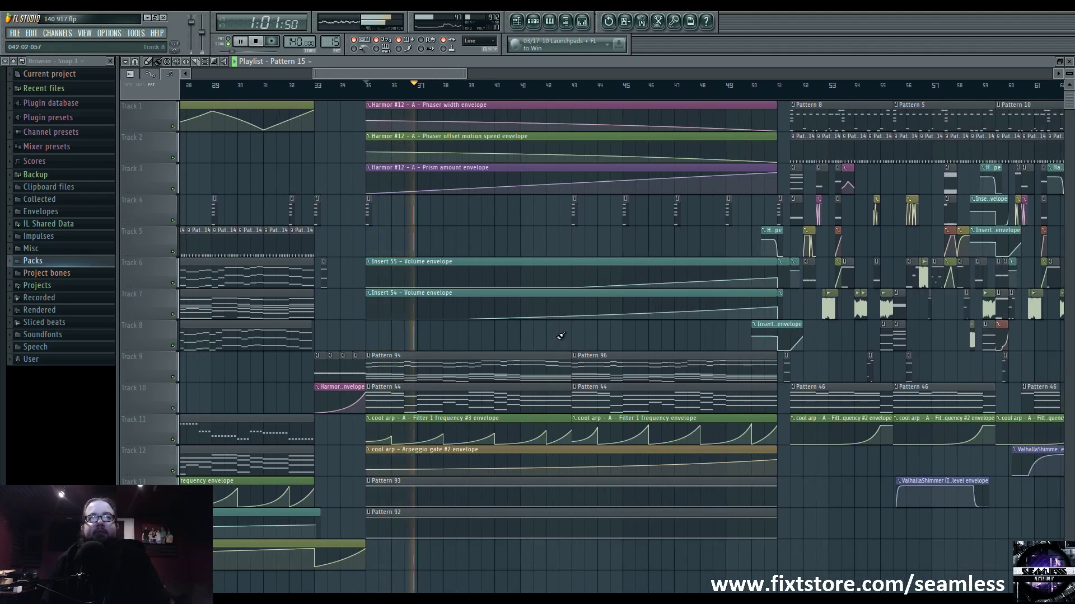
double_click(450, 352)
key("space")
scroll(437, 372, "down", 3)
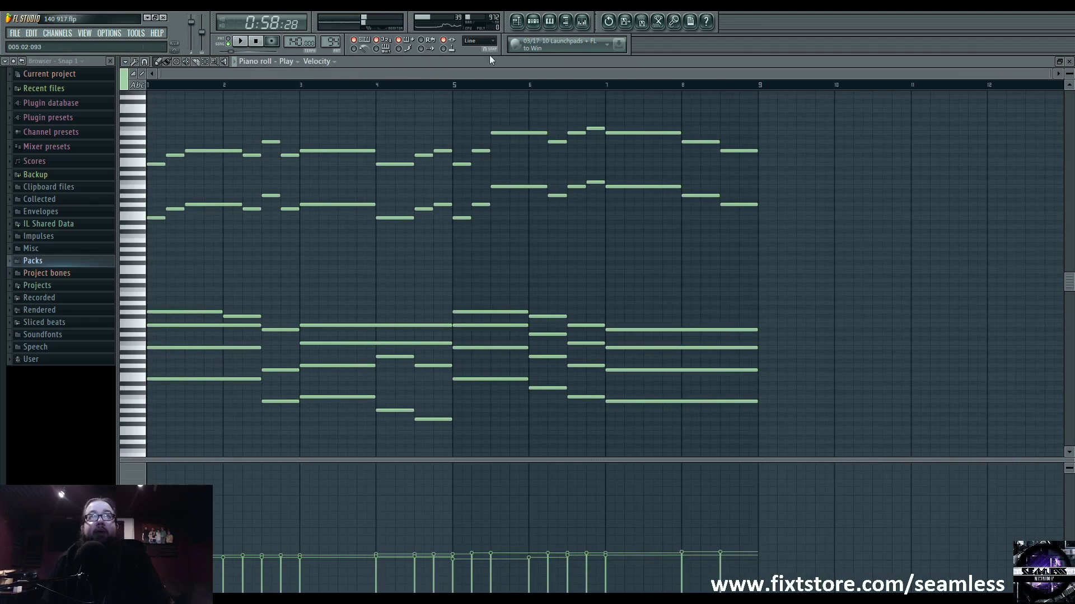
Open Pattern 96 in the piano roll and play it from the start and again from bar 6
key("F5")
double_click(655, 364)
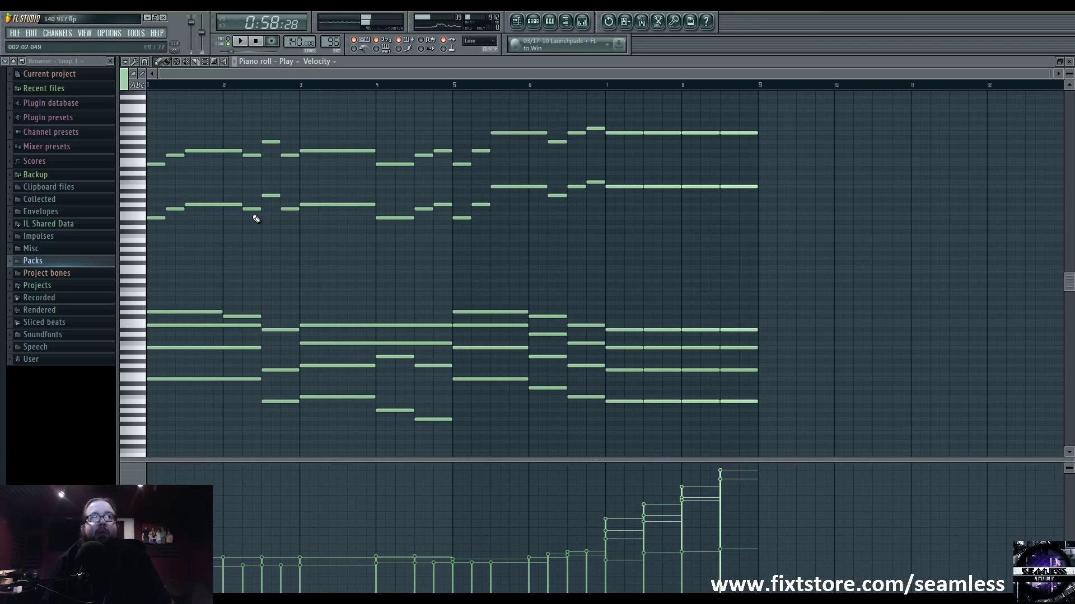
key("space")
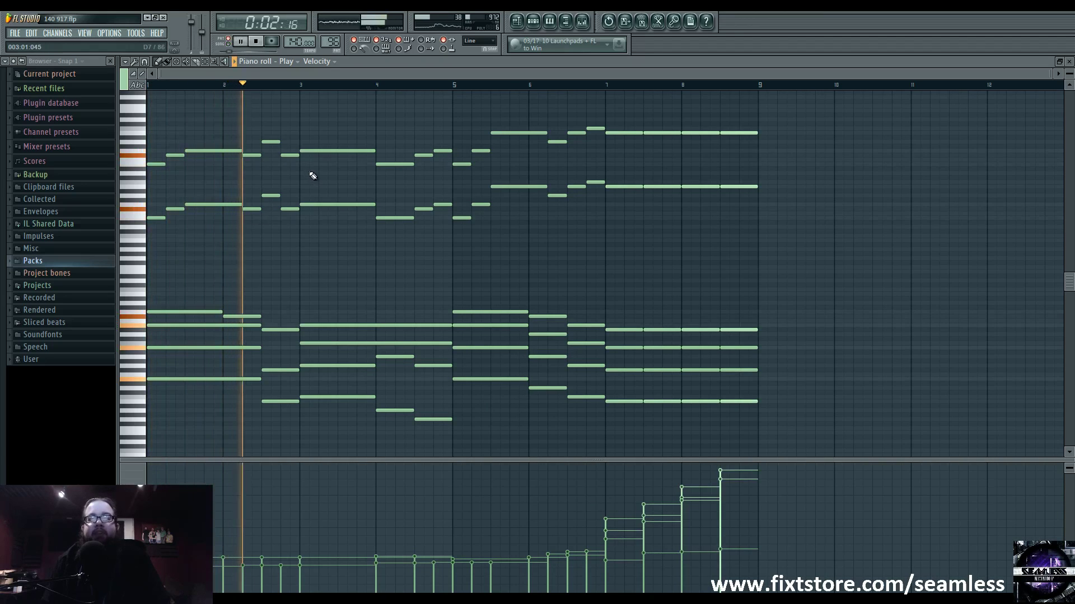
key("space")
left_click(547, 85)
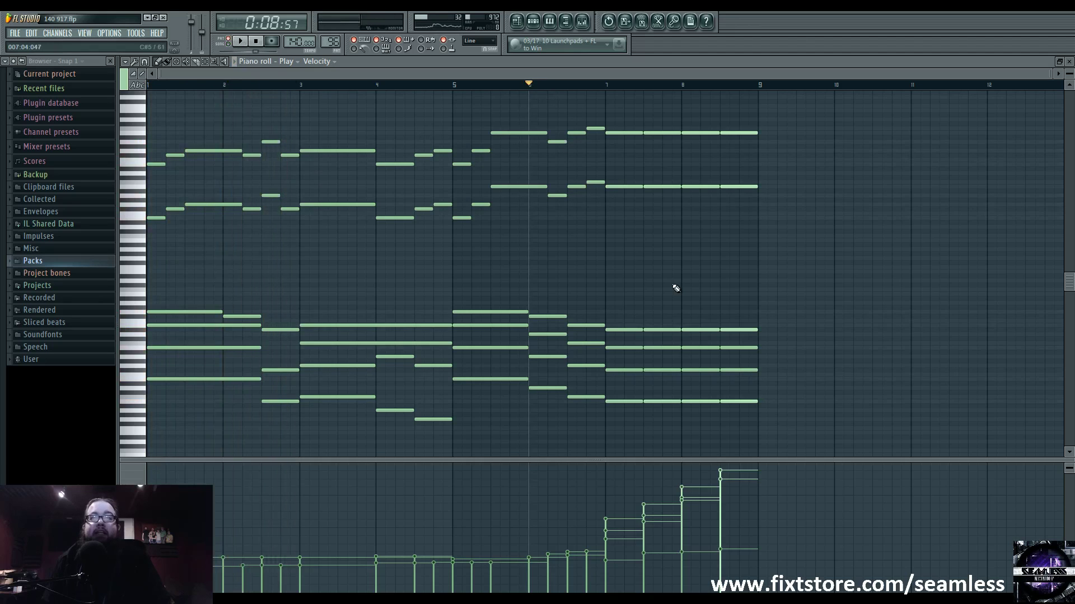
key("space")
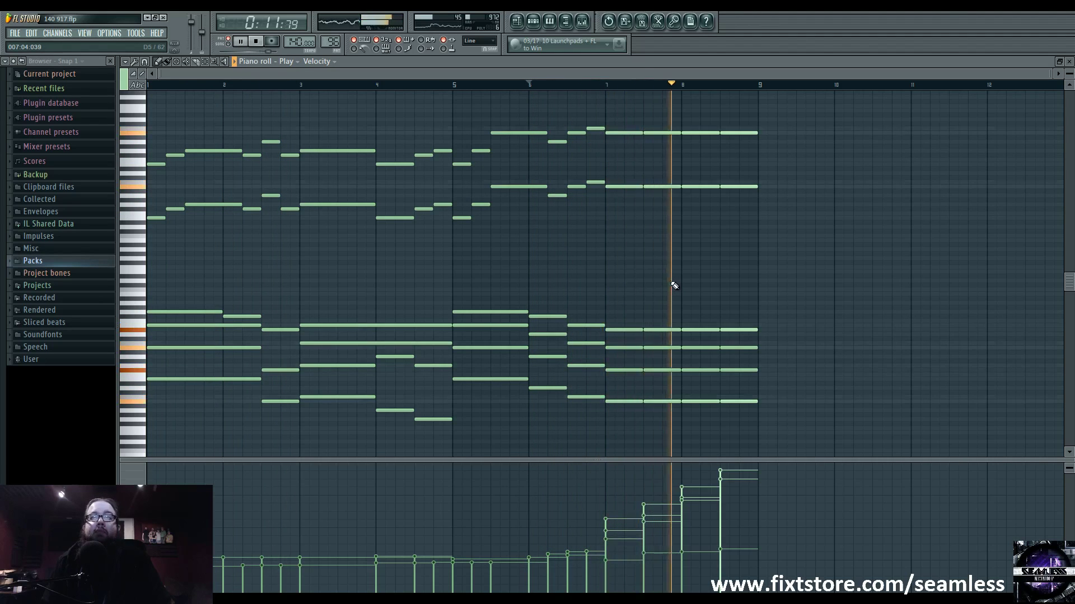
key("space")
Return to the playlist and examine the clips and envelopes between bars 35 and 51
left_click(516, 21)
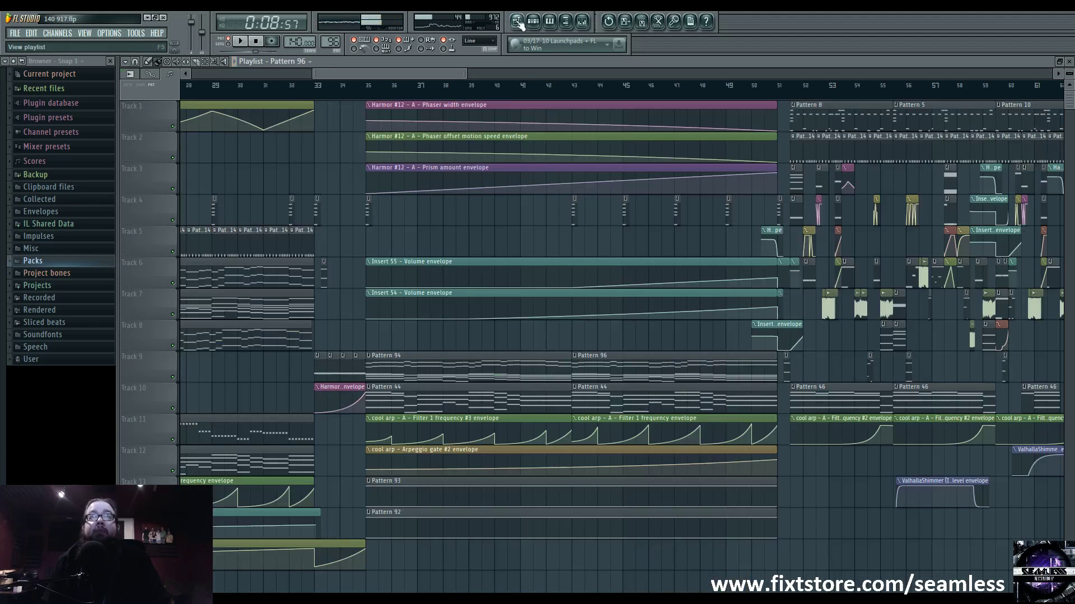
scroll(674, 344, "right", 5)
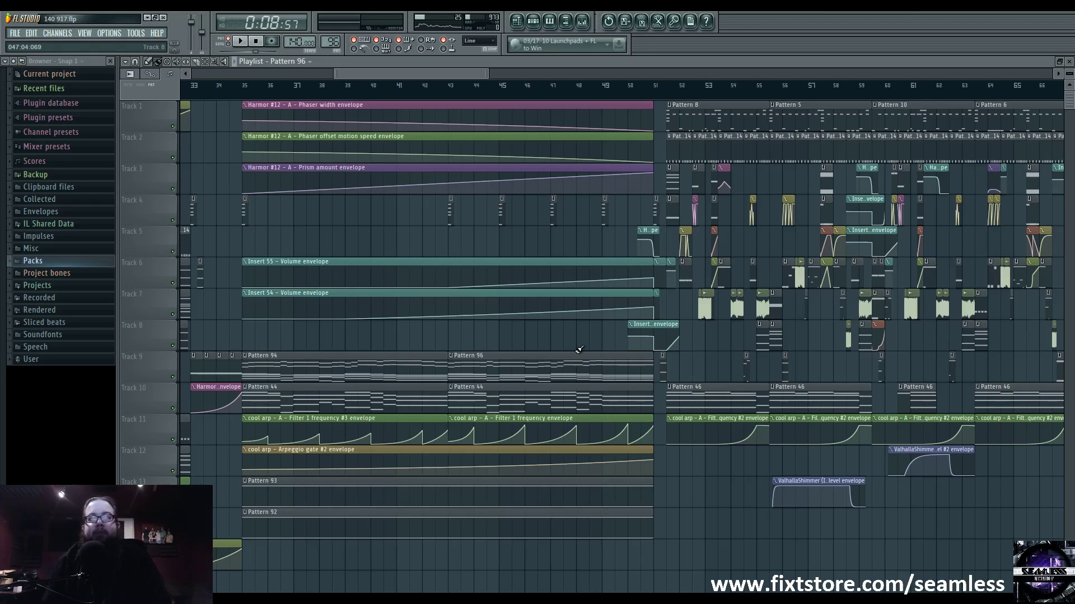
scroll(664, 372, "left", 6)
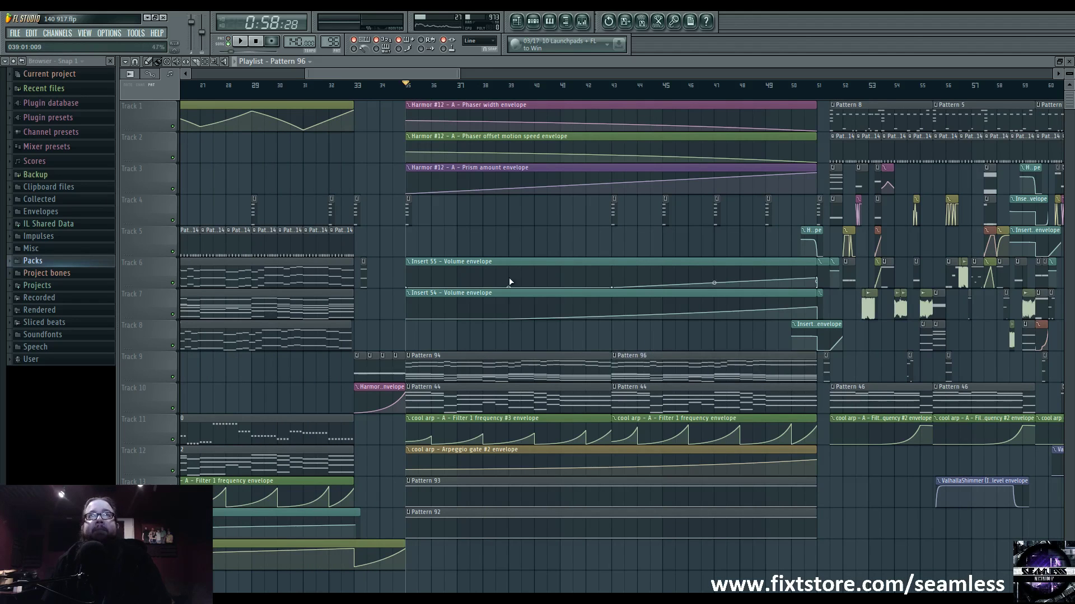
scroll(510, 282, "down", 3)
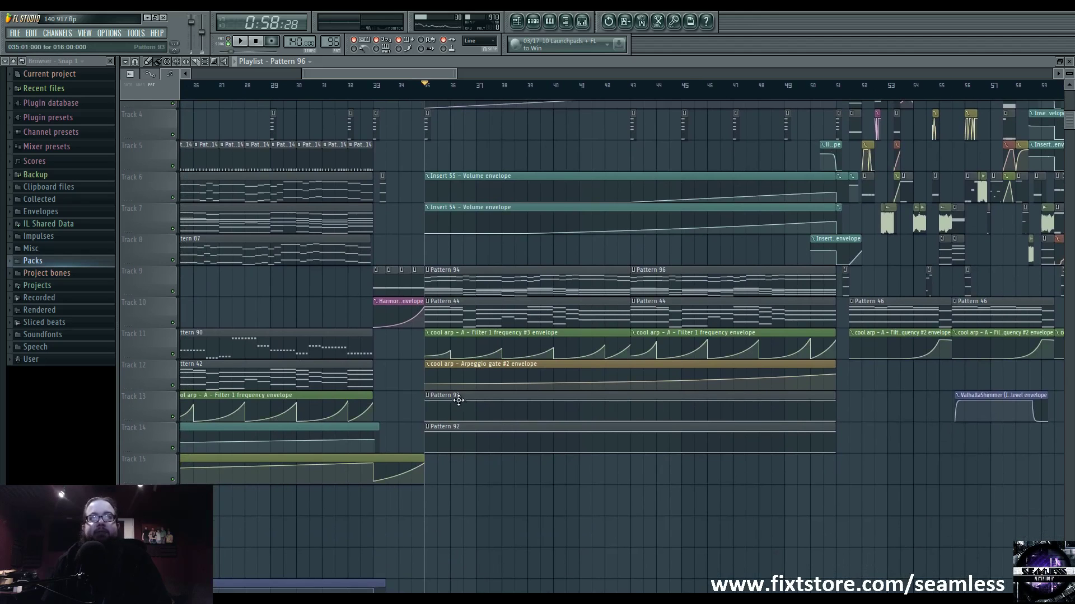
left_click_drag(459, 400, 362, 485)
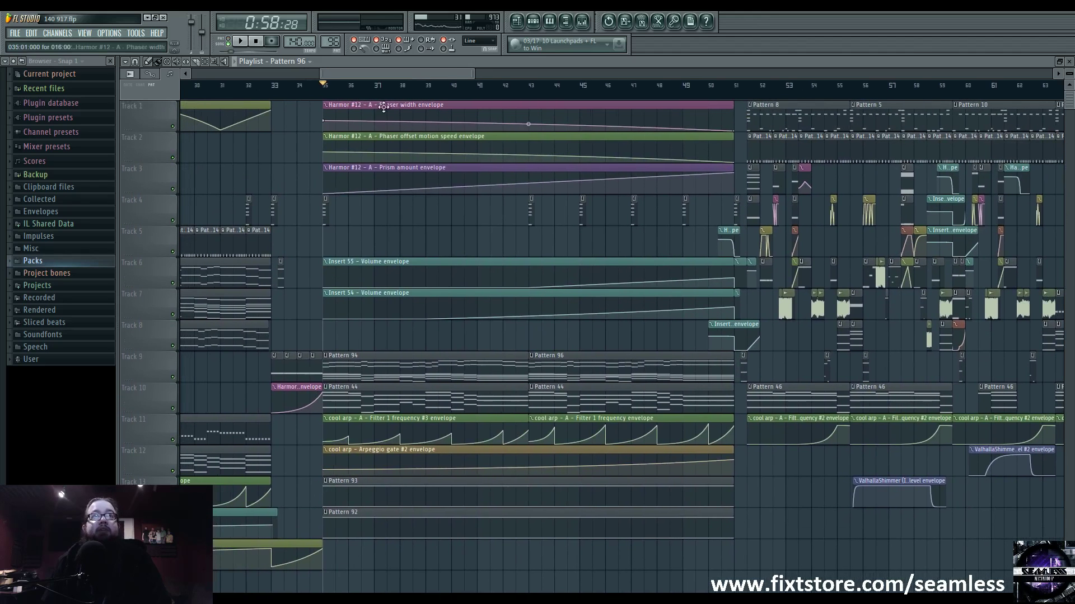
scroll(387, 252, "down", 6)
scroll(386, 280, "up", 6)
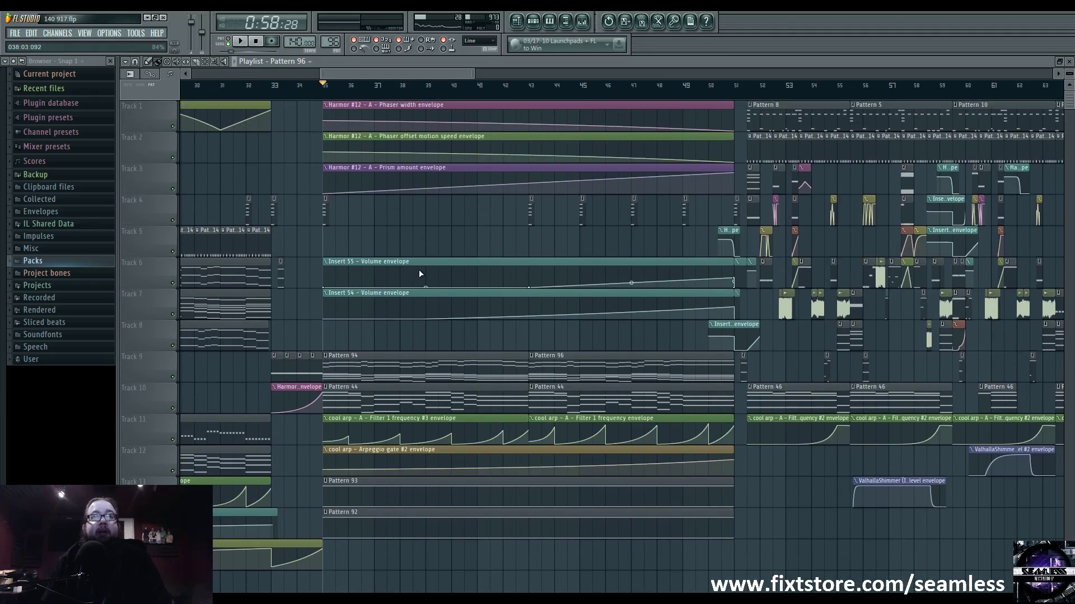
Mute the Pattern 94, 96 and 44 clips between bars 35 and 51 and play the section, checking the mixer
left_click_drag(465, 366, 563, 390)
key("space")
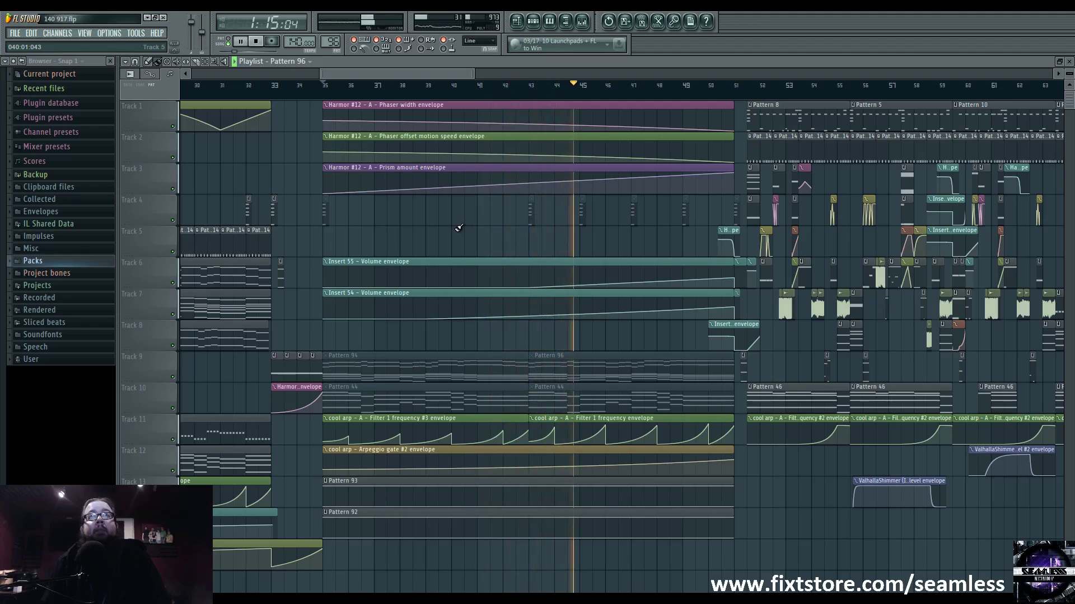
left_click(583, 23)
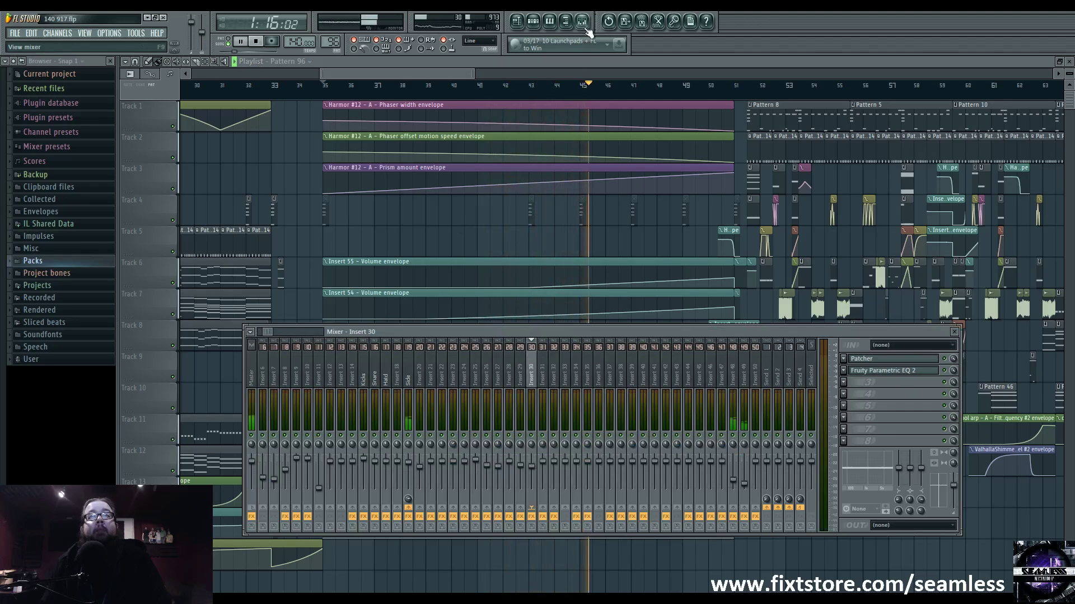
left_click(744, 376)
key("F9")
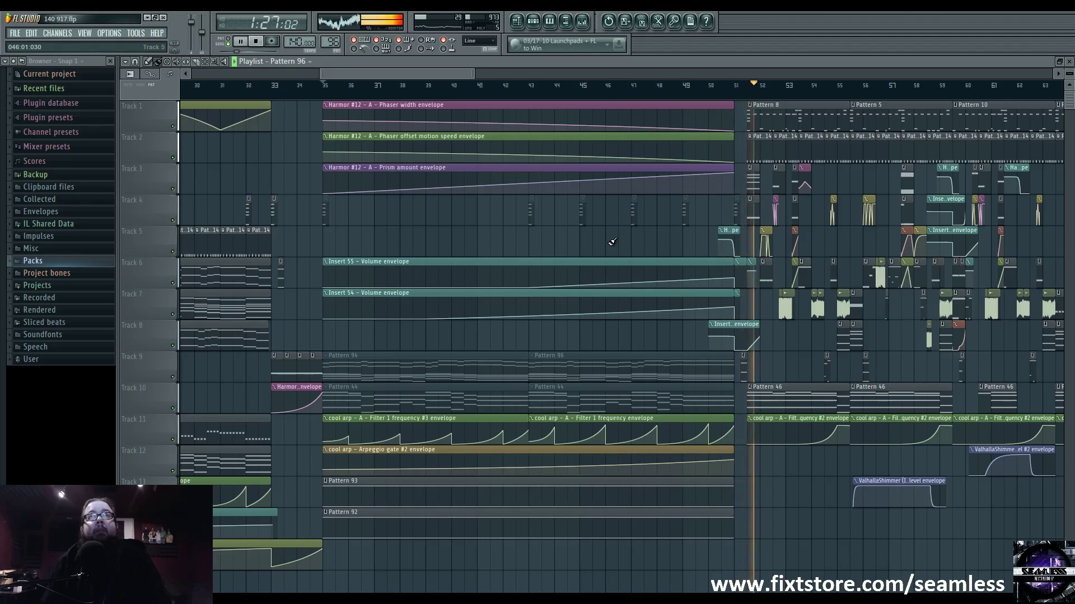
key("space")
Look through the channel rack and open the Harmor #12 notes of Pattern 93 in the piano roll
left_click(533, 21)
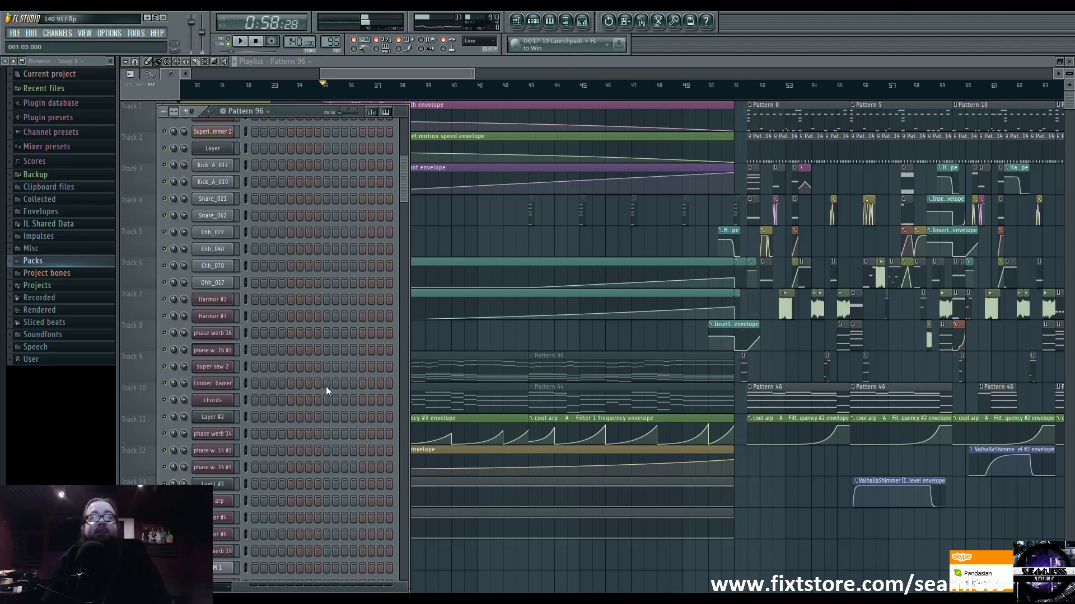
scroll(263, 352, "down", 5)
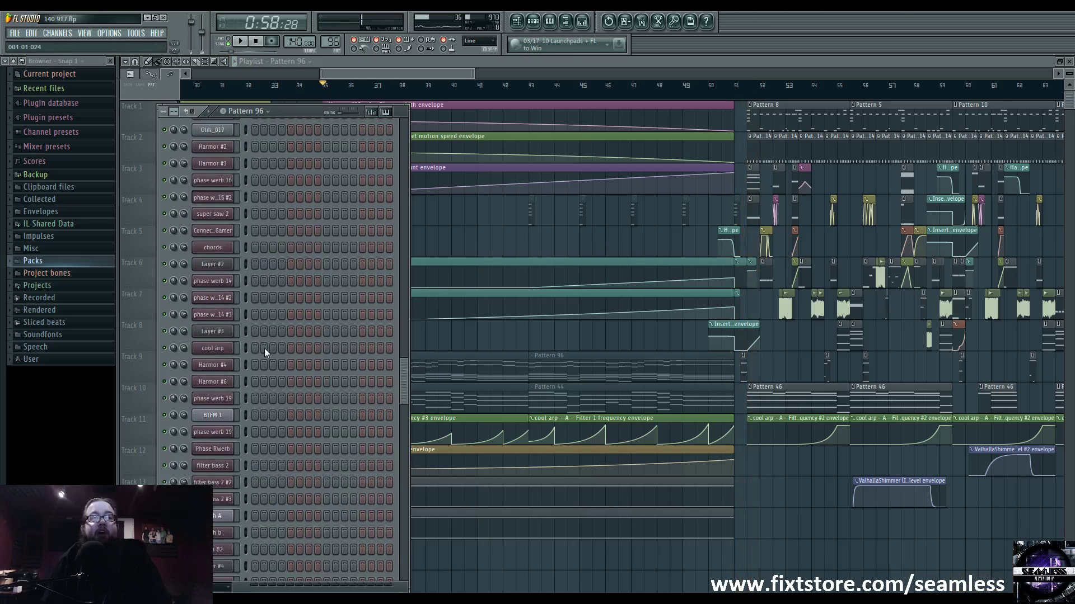
left_click(328, 398)
View the Harmor #12 and FM Lead synths from the channel rack, placing the Sytrus window beside the rack
left_click(532, 23)
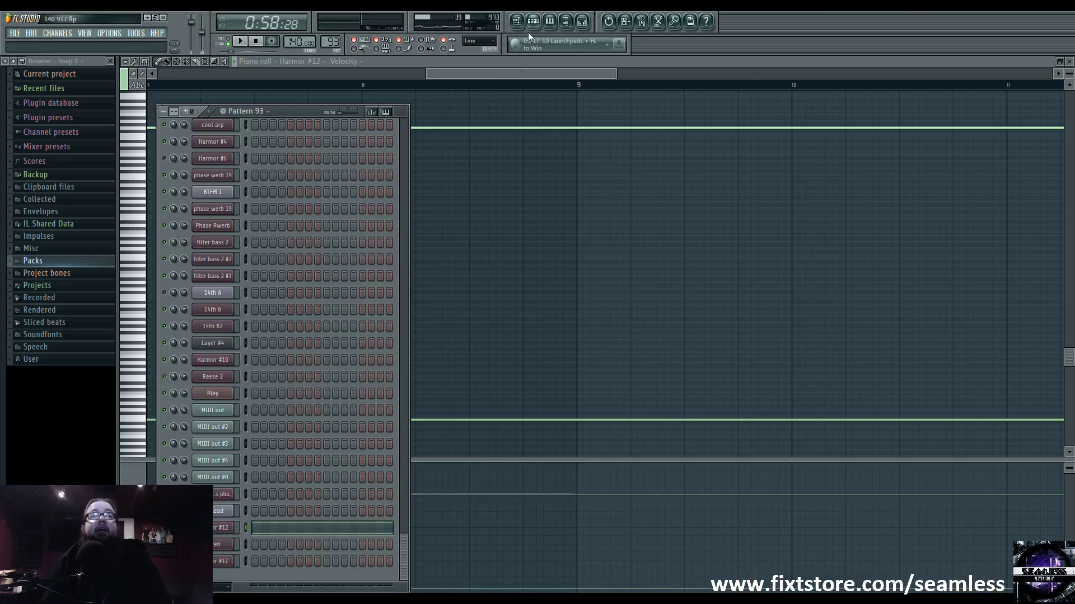
left_click(222, 529)
left_click_drag(462, 311, 526, 197)
left_click(219, 511)
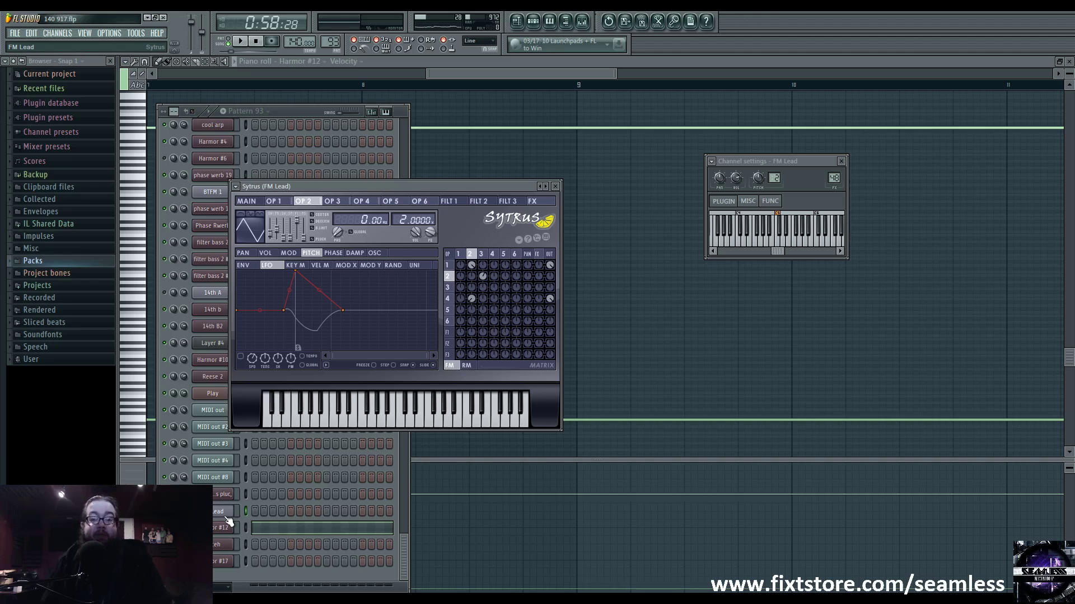
left_click_drag(411, 188, 599, 214)
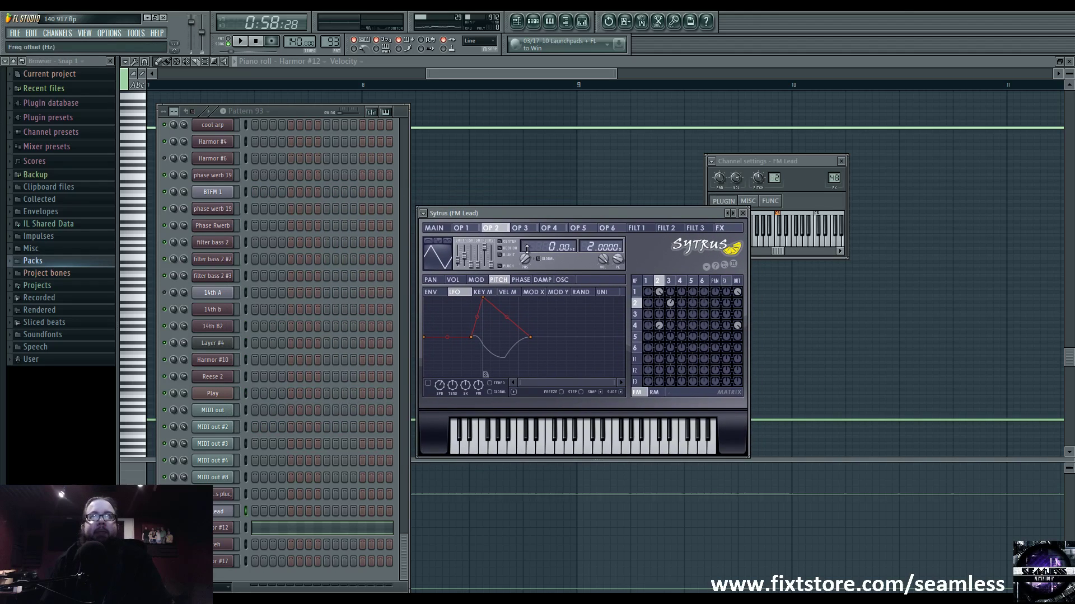
Close the open windows and examine the range of the long Harmor #12 notes in the piano roll
key("F12")
scroll(470, 280, "down", 4)
scroll(376, 384, "down", 2)
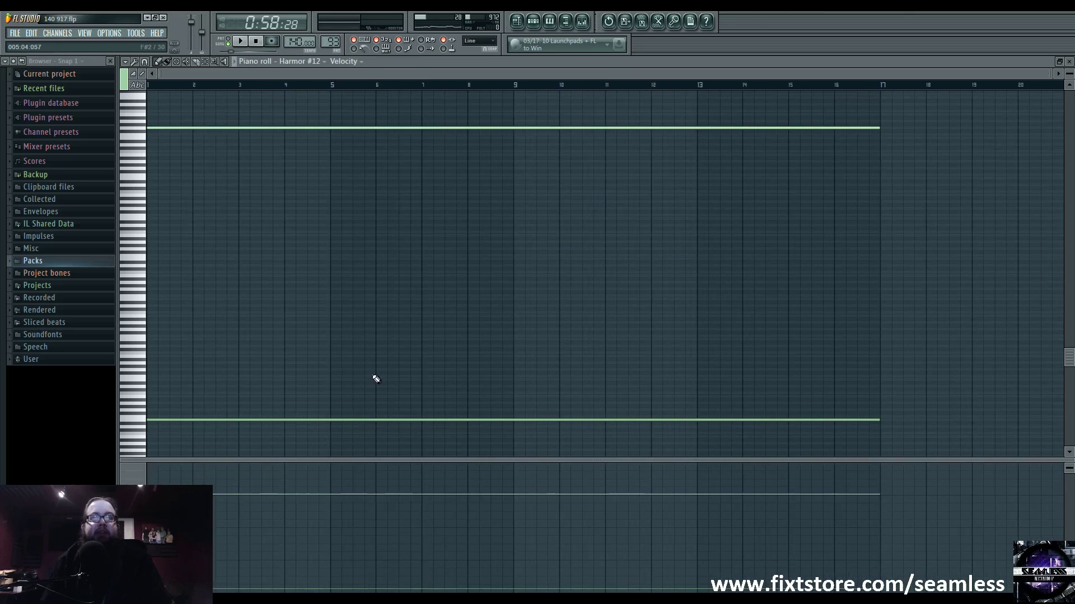
left_click_drag(274, 336, 245, 372)
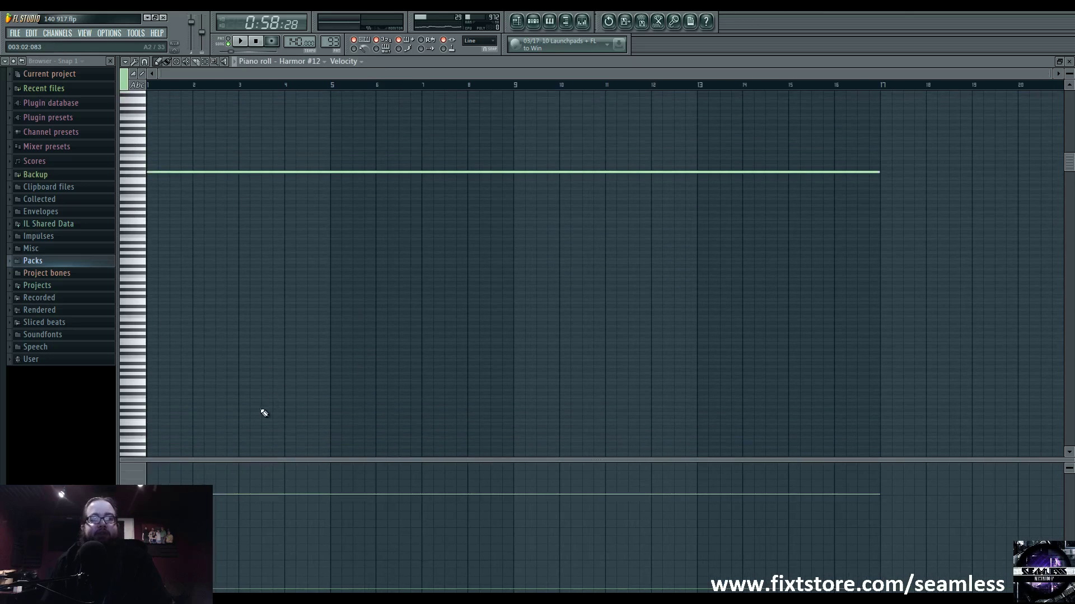
left_click_drag(264, 413, 240, 350)
scroll(147, 408, "up", 3)
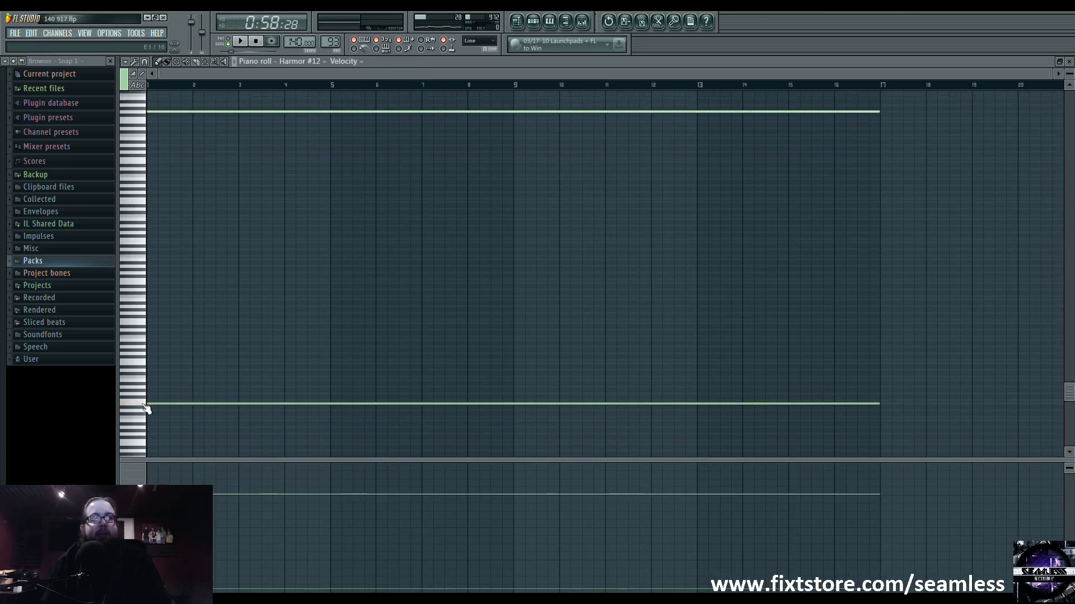
Examine the highest and lowest long Harmor #12 notes up close in the piano roll to identify their pitches
scroll(147, 193, "up", 2)
scroll(146, 193, "up", 3)
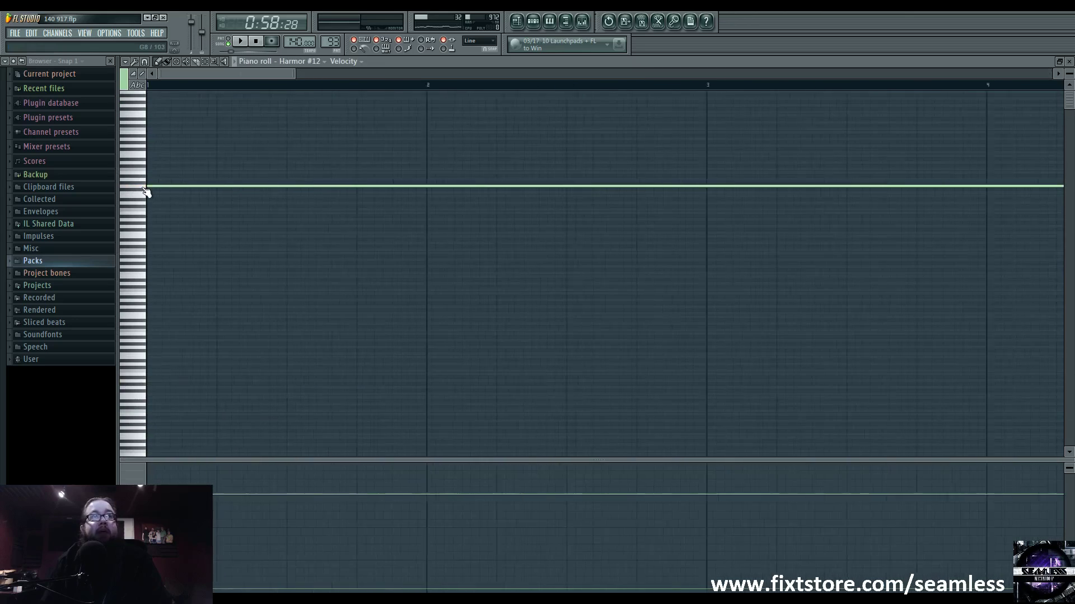
scroll(1070, 75, "up", 2)
scroll(175, 263, "down", 5)
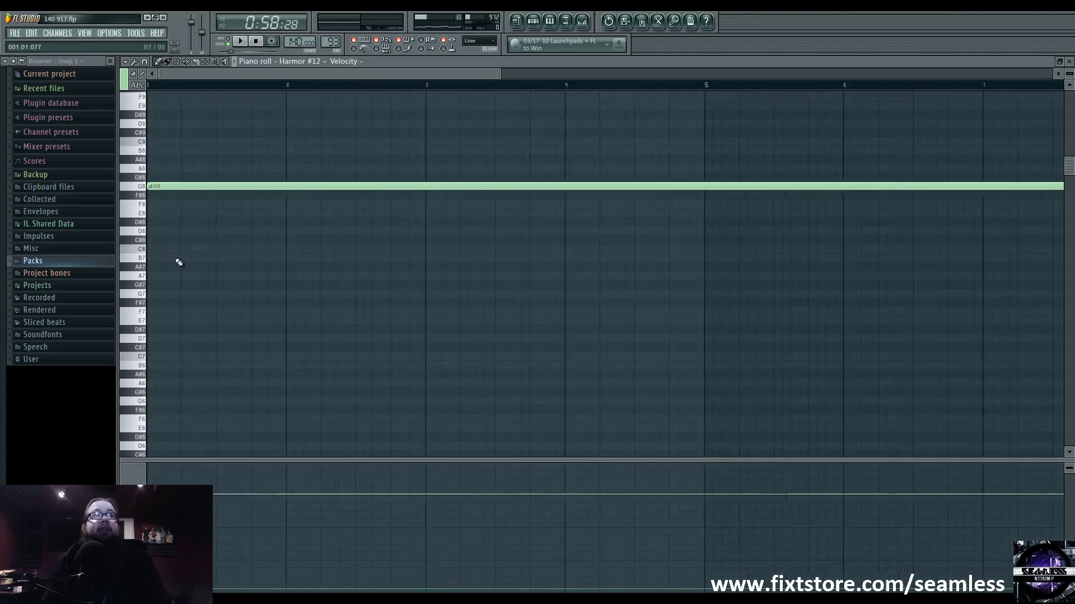
scroll(255, 329, "down", 5)
scroll(260, 336, "down", 5)
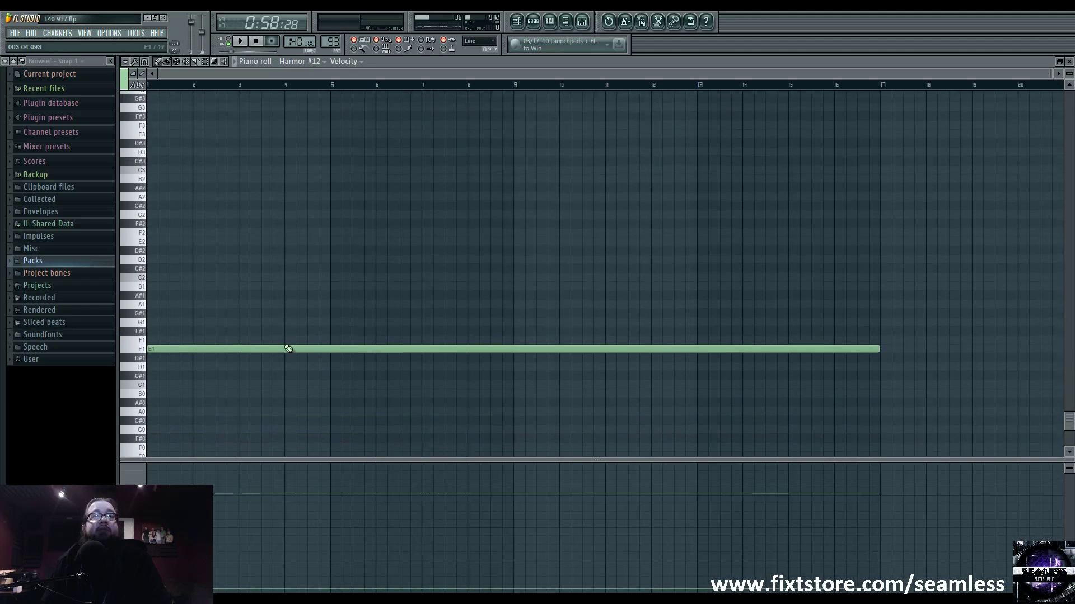
Set the playlist position to bar 50 and view ValhallaShimmer on the FM Lead's mixer track, Insert 48
left_click(517, 22)
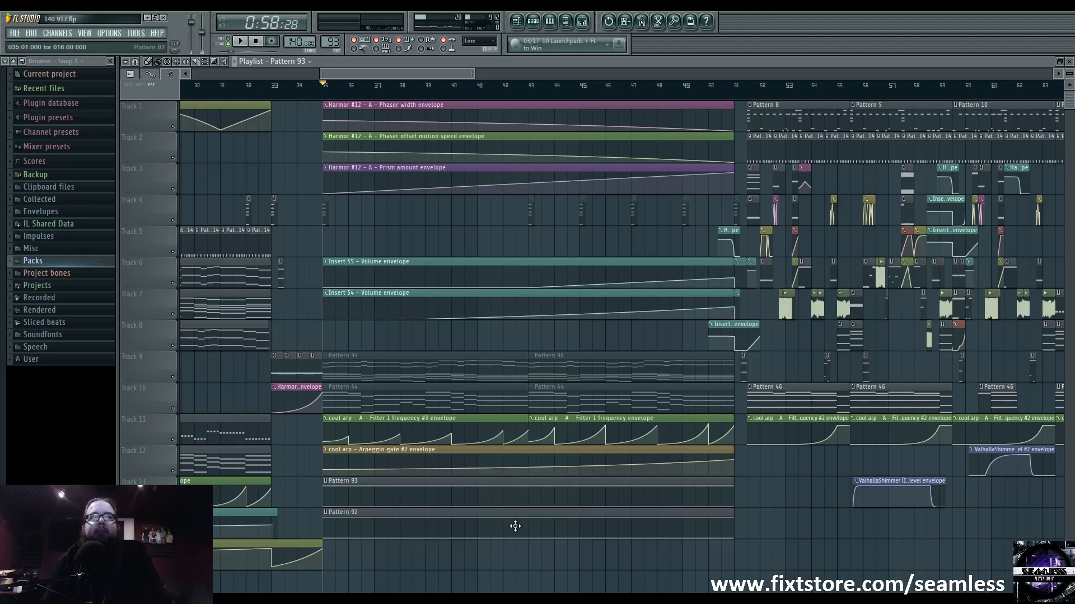
left_click(709, 91)
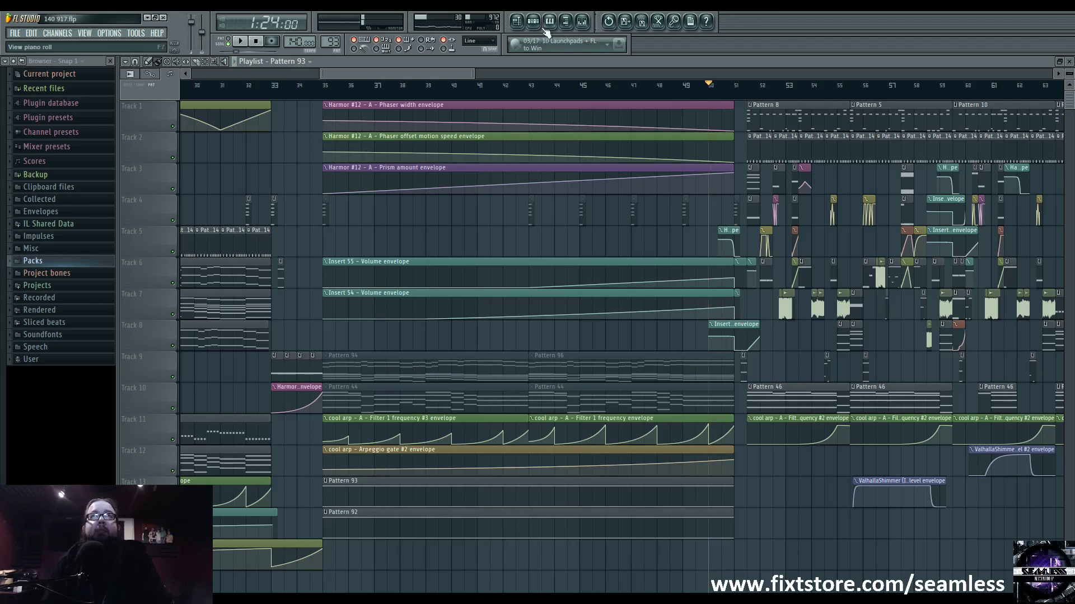
key("F6")
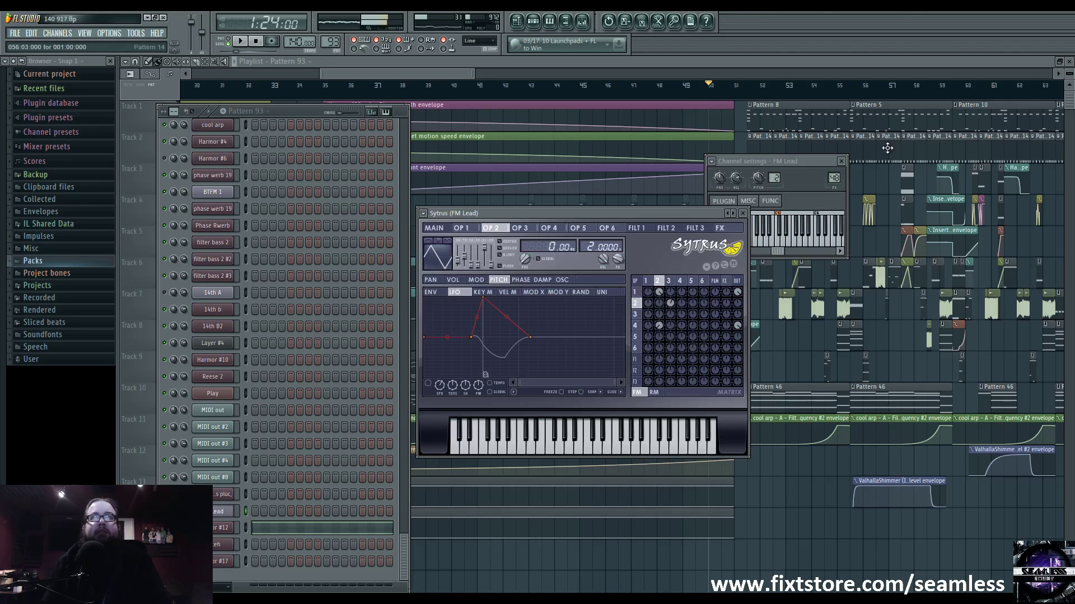
left_click(833, 178)
left_click(882, 363)
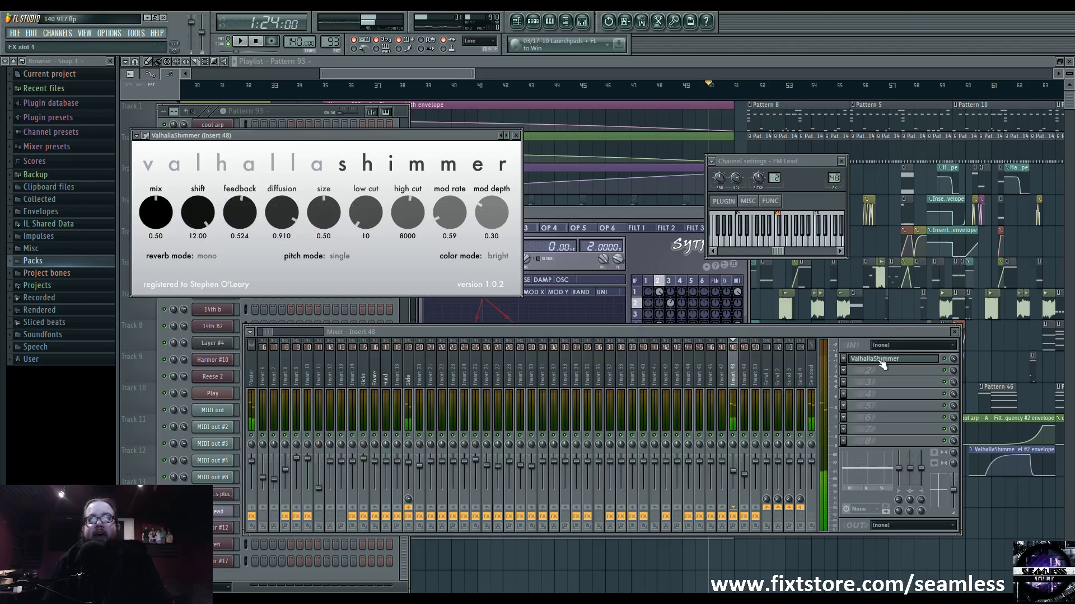
left_click(881, 364)
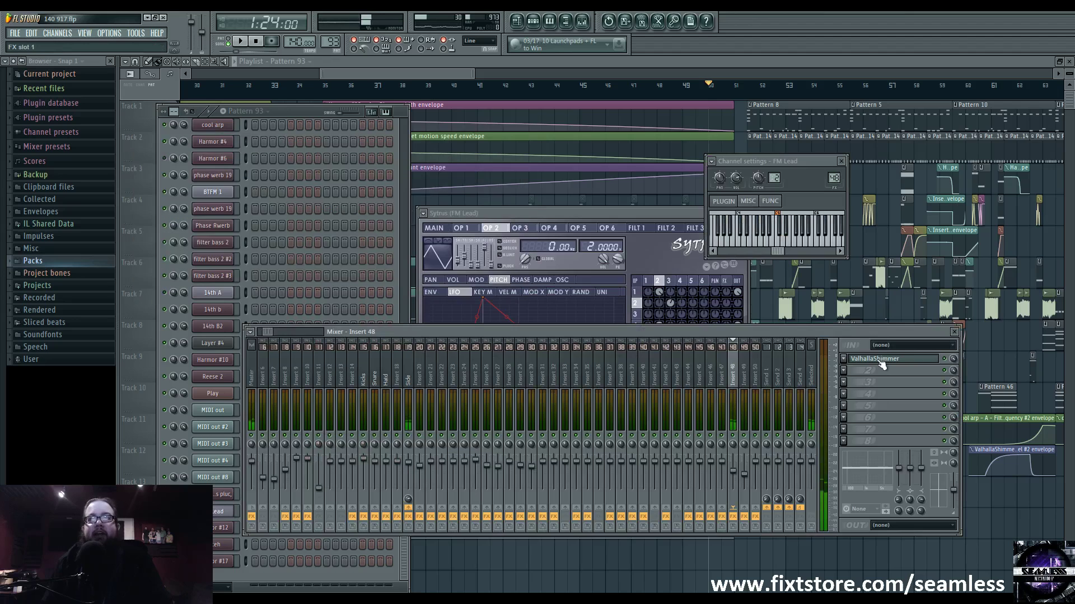
Inspect the Fruity Delay Bank and the low-cut band of Fruity Parametric EQ 2 on Insert 49, closing both
left_click(744, 384)
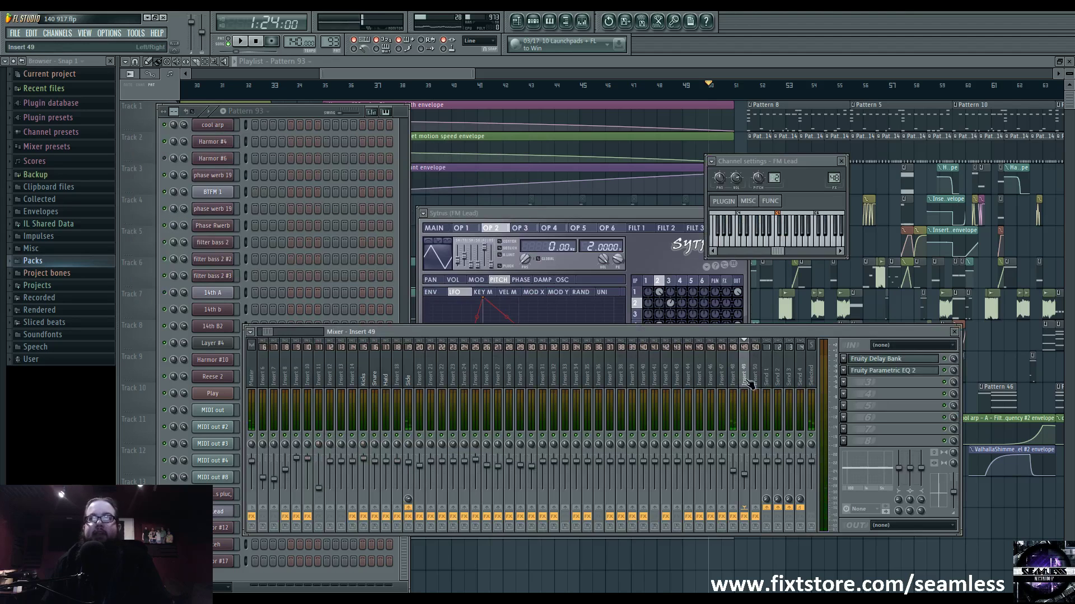
left_click(883, 361)
left_click(881, 370)
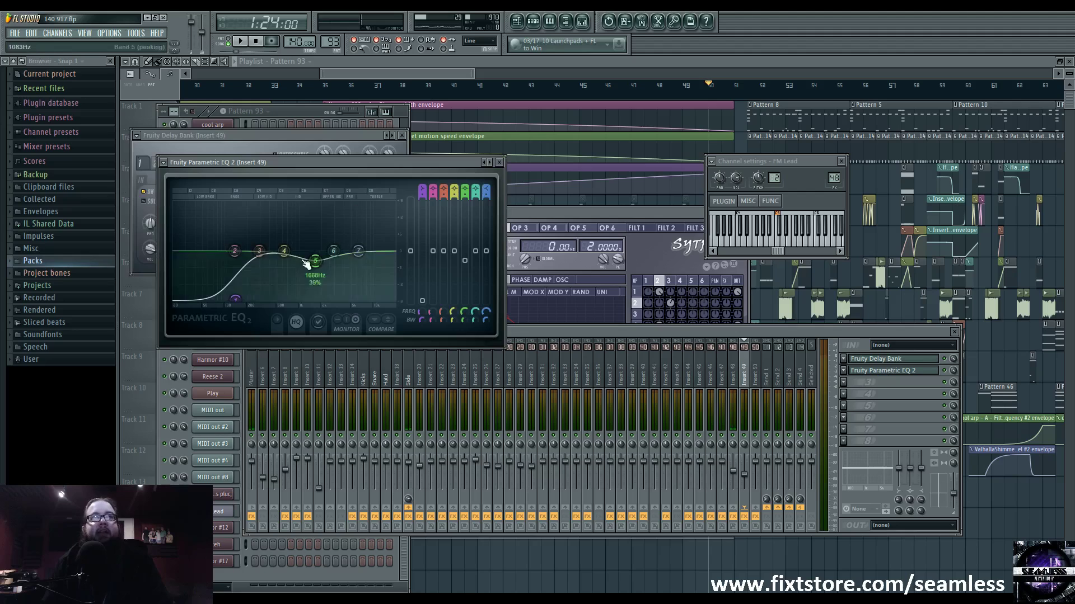
mouse_move(235, 302)
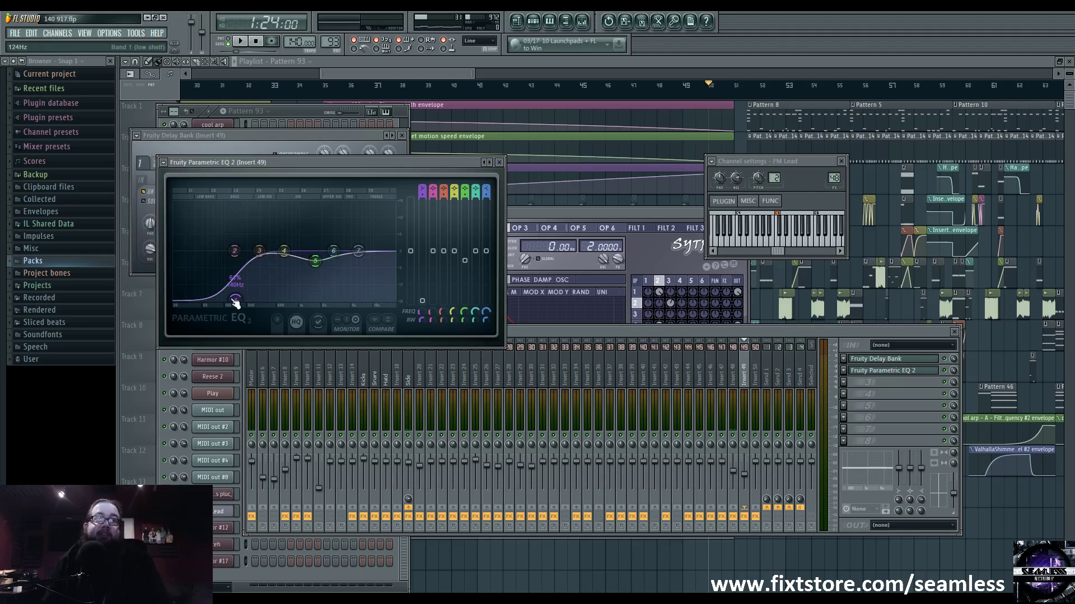
mouse_move(234, 303)
left_mouse_down()
mouse_move(248, 287)
mouse_move(240, 300)
left_mouse_up()
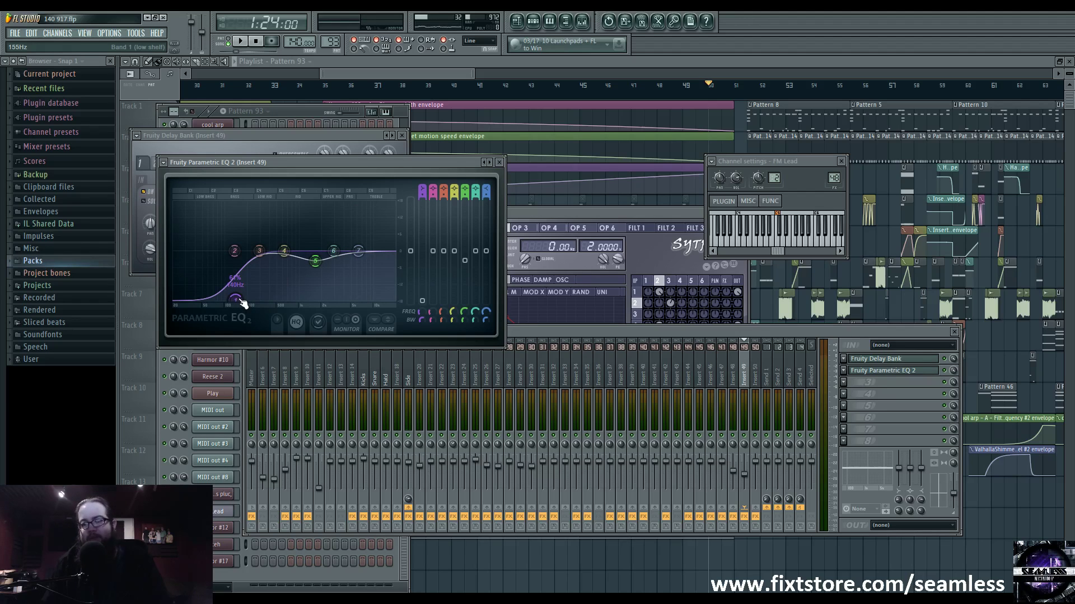
left_click(505, 162)
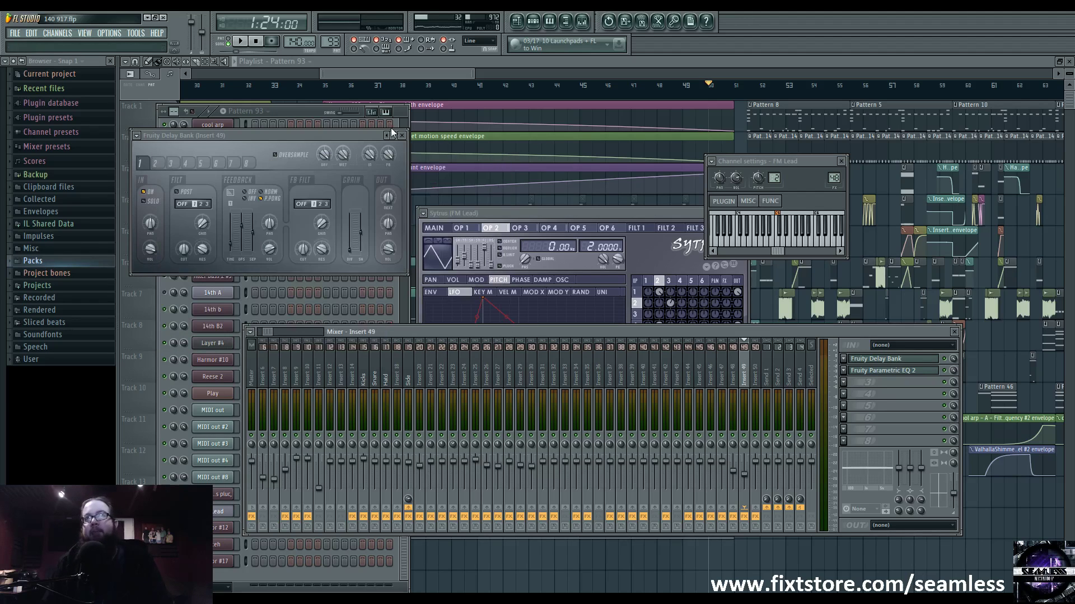
left_click(400, 136)
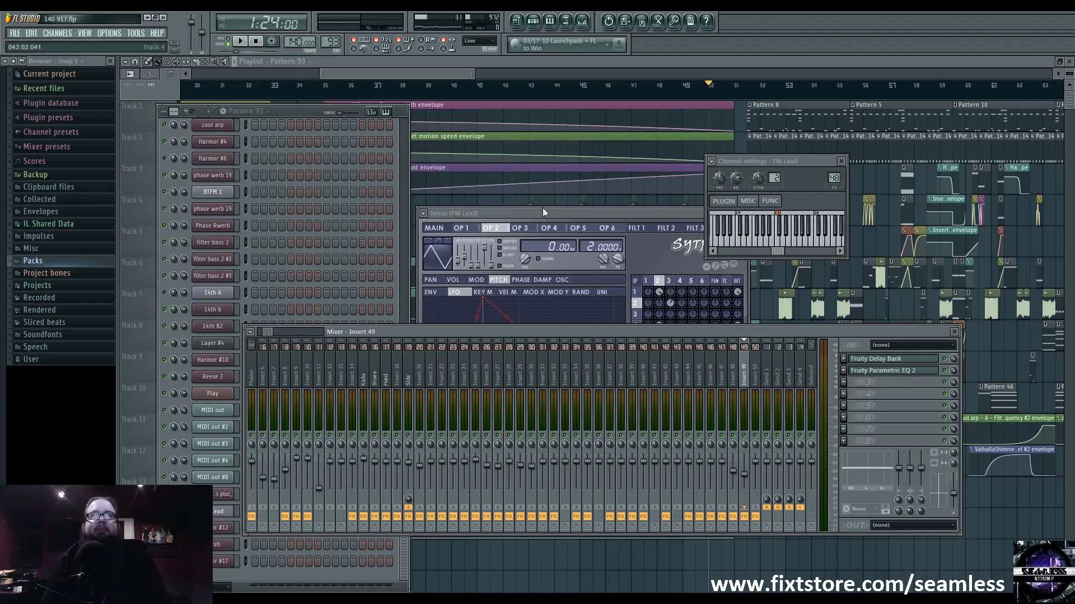
Check the FM Lead's FM and RM matrices and operator 2, ending on the Sytrus main settings
left_click(582, 264)
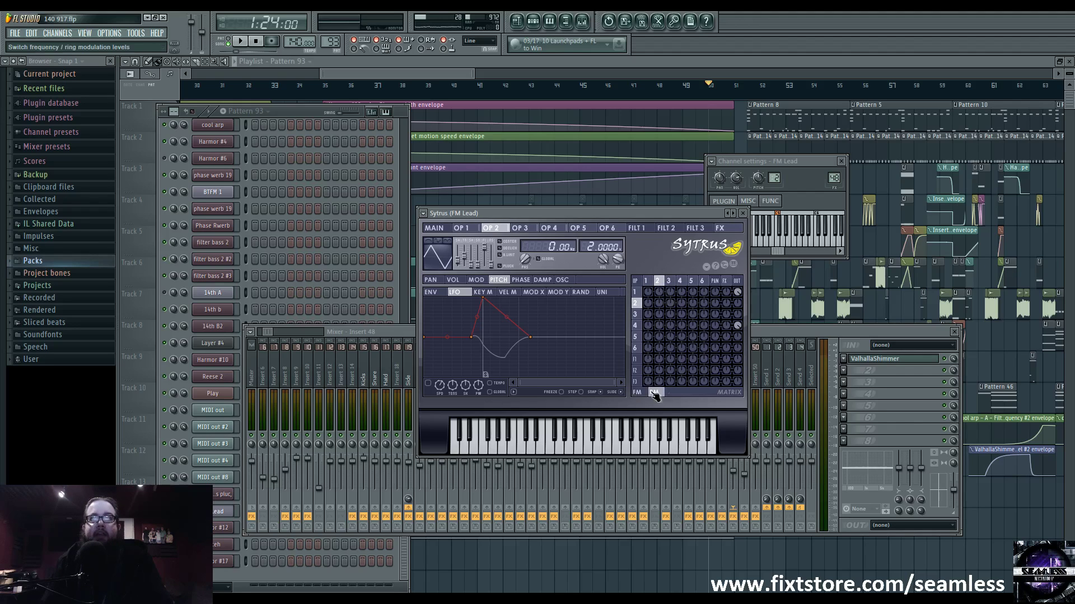
left_click(668, 283)
left_click(658, 282)
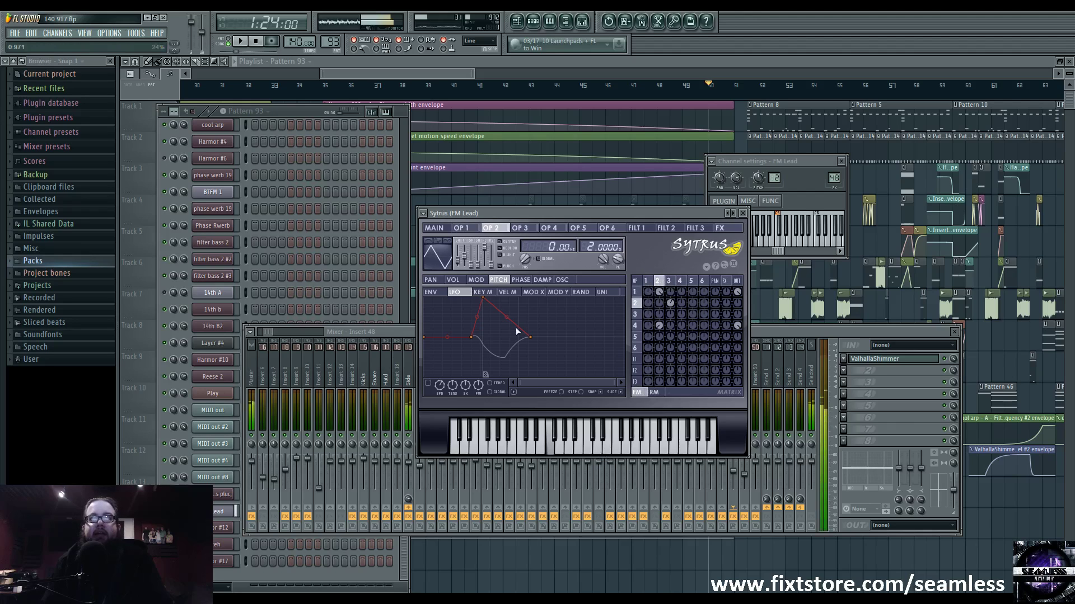
left_click(449, 231)
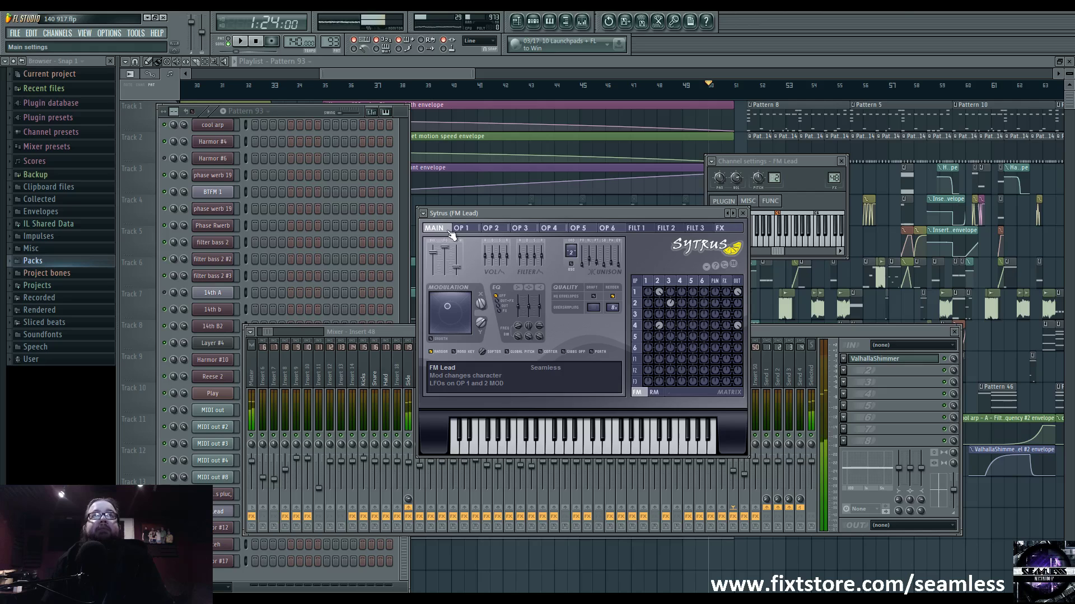
Clear the open windows, reopen the FM Lead synth from the channel rack and play a few test notes
key("F12")
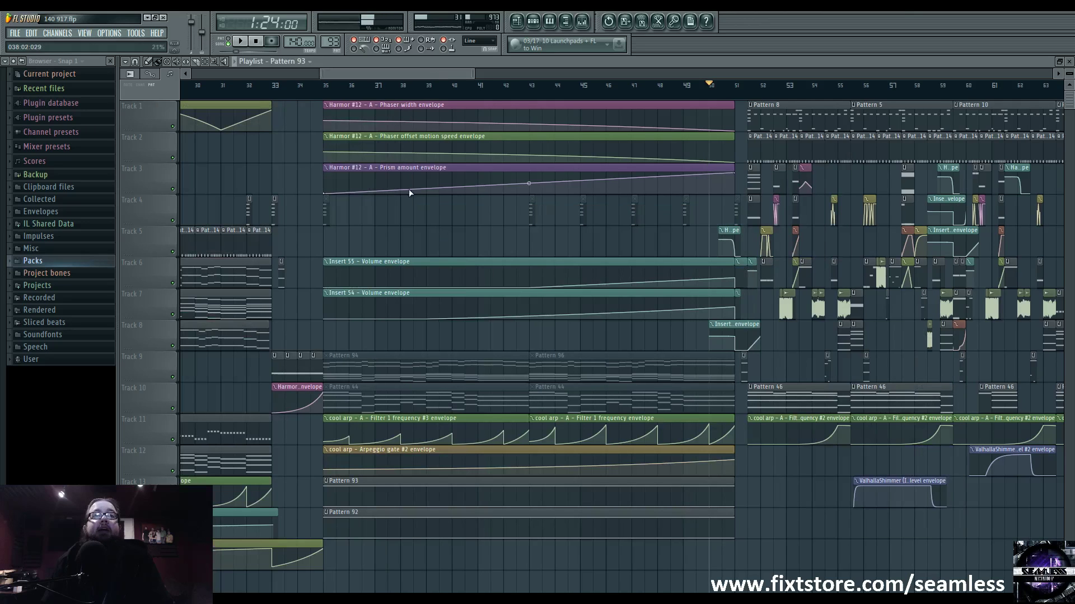
left_click(533, 22)
left_click(232, 511)
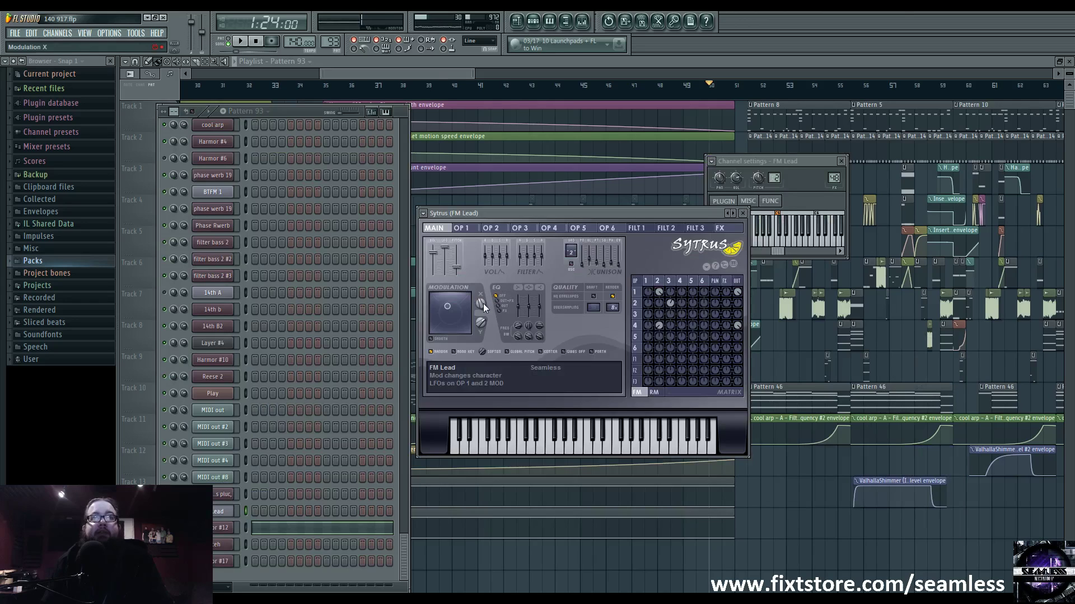
key("v")
key("c")
key("x")
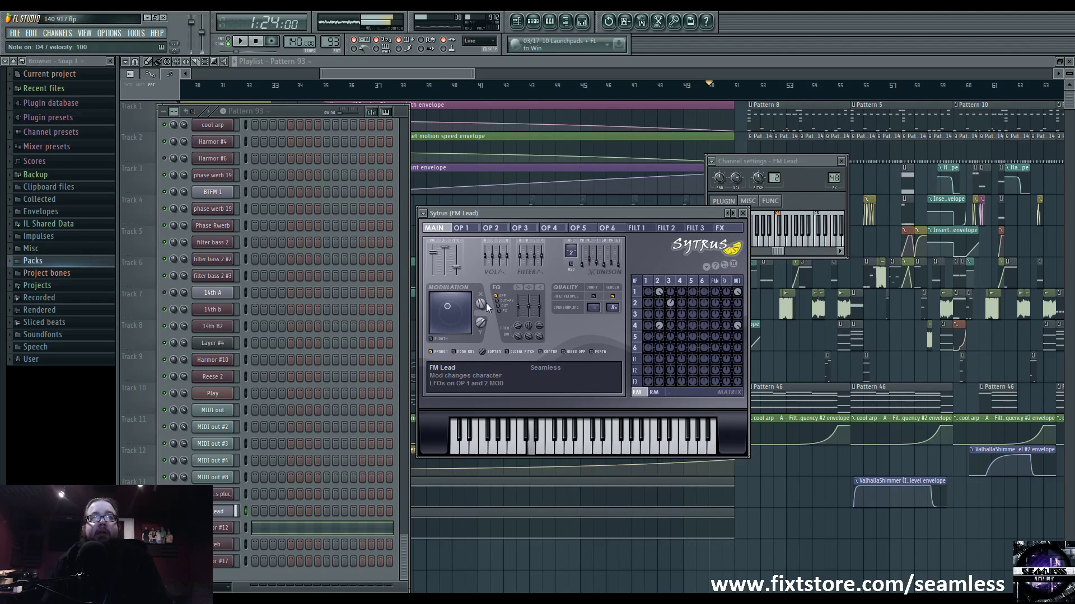
Copy the FM Lead's Modulation X value, audition other settings of it, and paste the copied value back
right_click(480, 305)
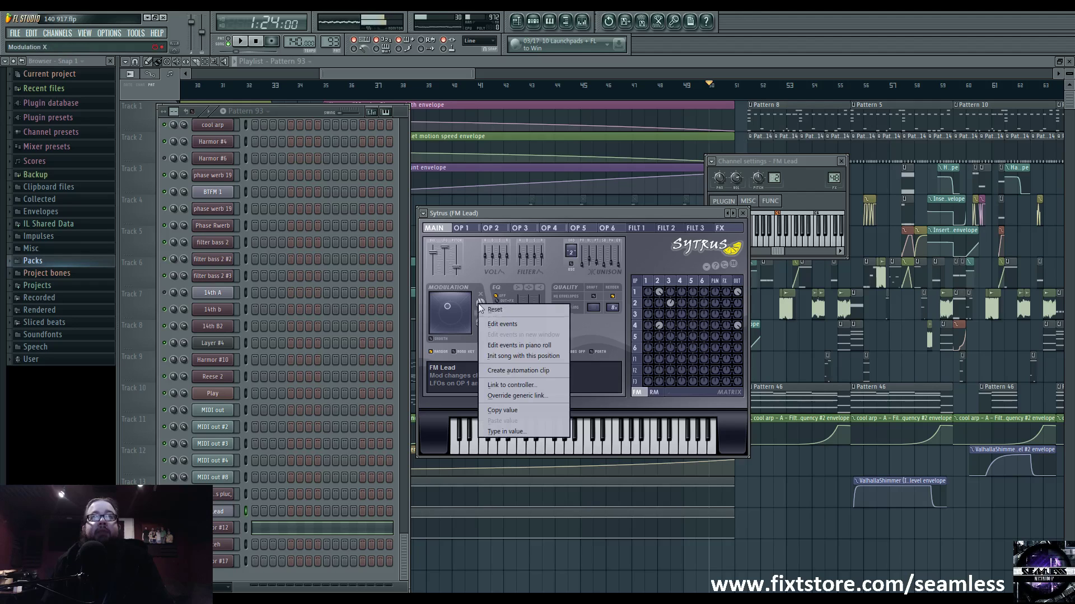
left_click(516, 412)
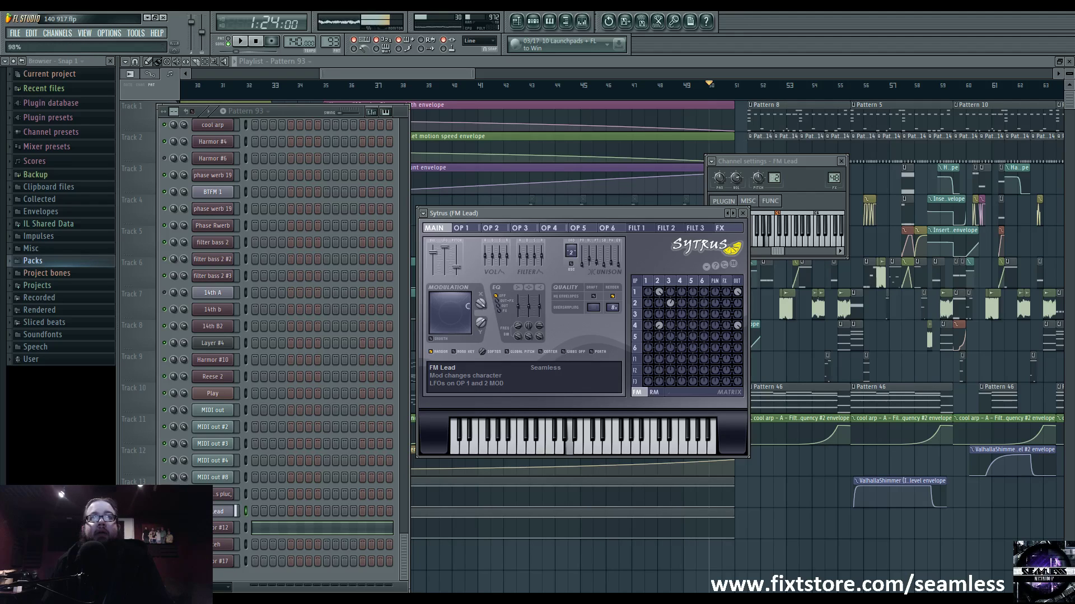
right_click(481, 308)
left_click(541, 424)
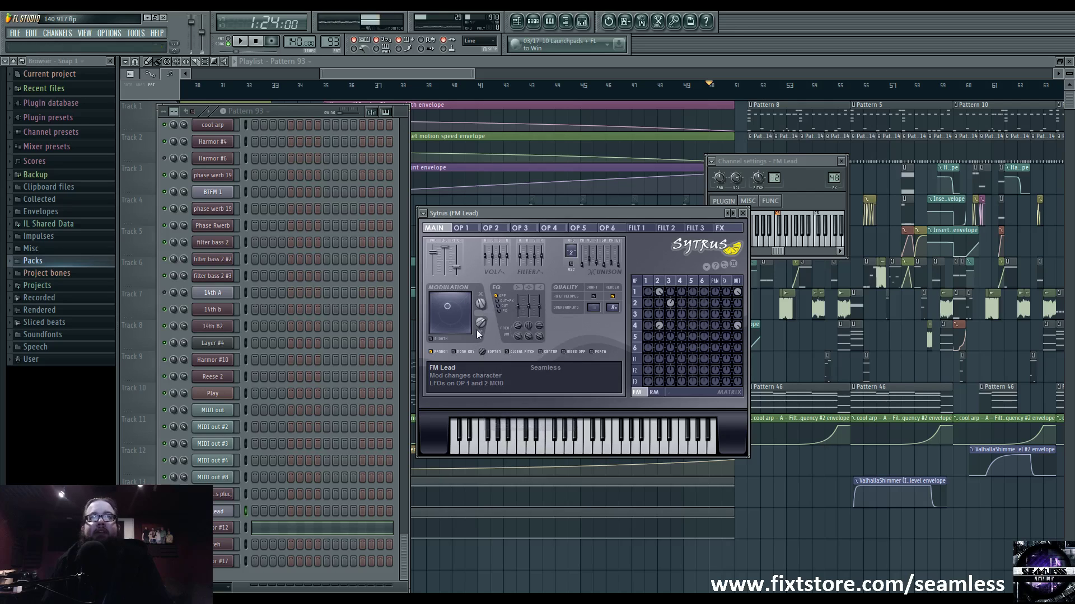
Copy the FM Lead's Modulation Y value, sweep the knob while playing notes, and restore it by pasting 68%
right_click(480, 304)
left_click(532, 424)
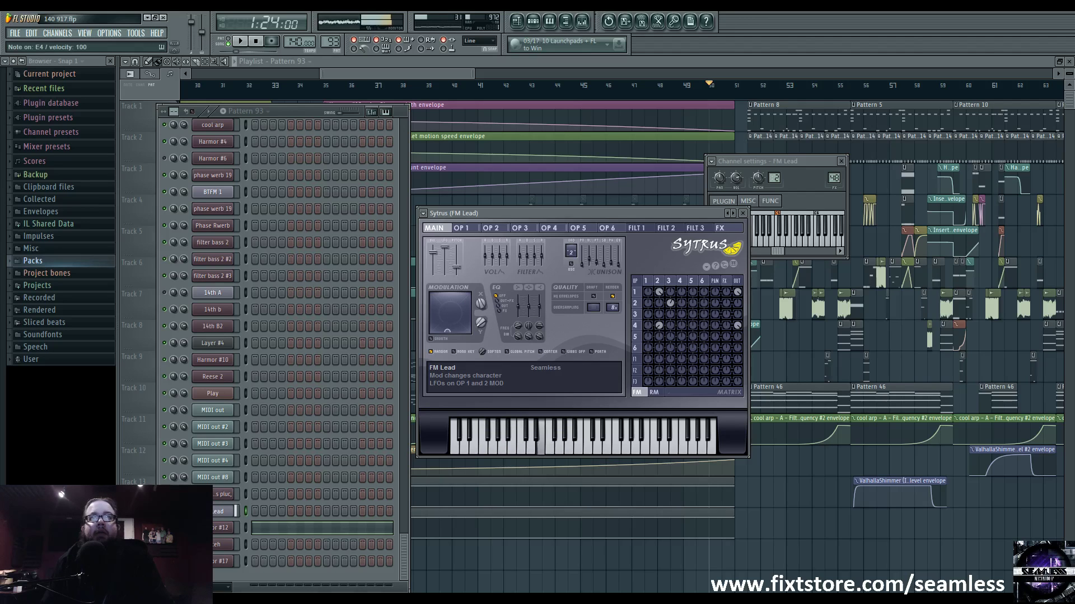
left_click_drag(481, 322, 480, 313)
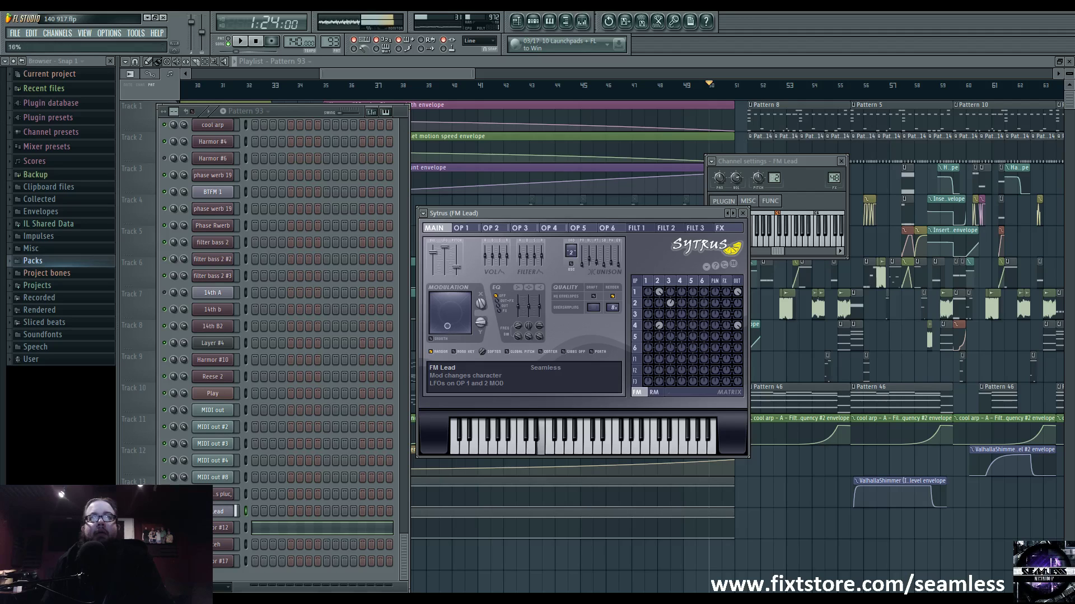
right_click(480, 323)
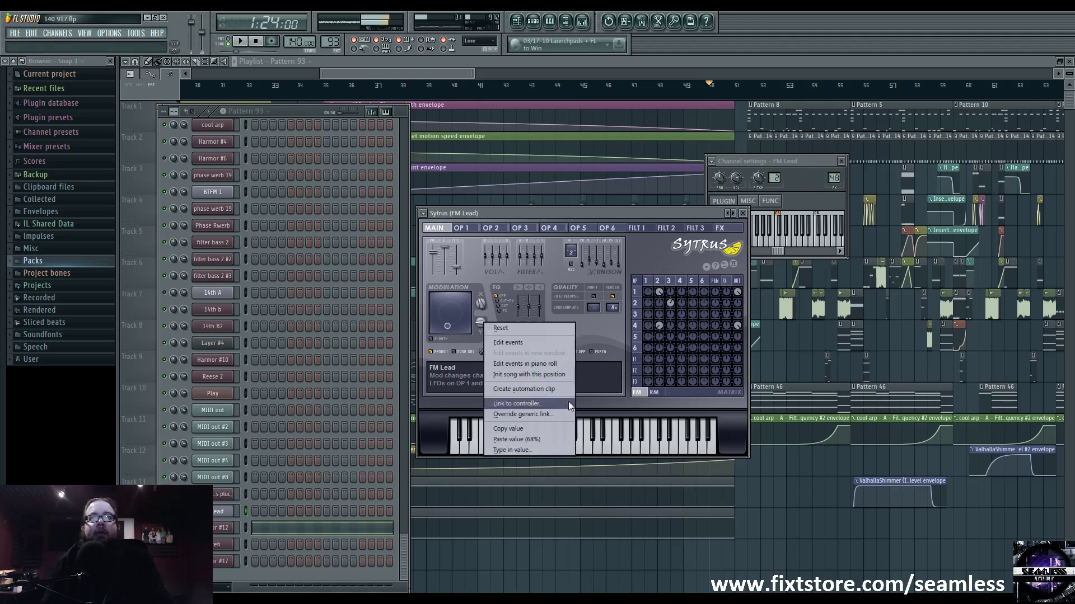
left_click(553, 439)
View the modulation LFO shape of operator 2 over a longer time span
left_click(658, 281)
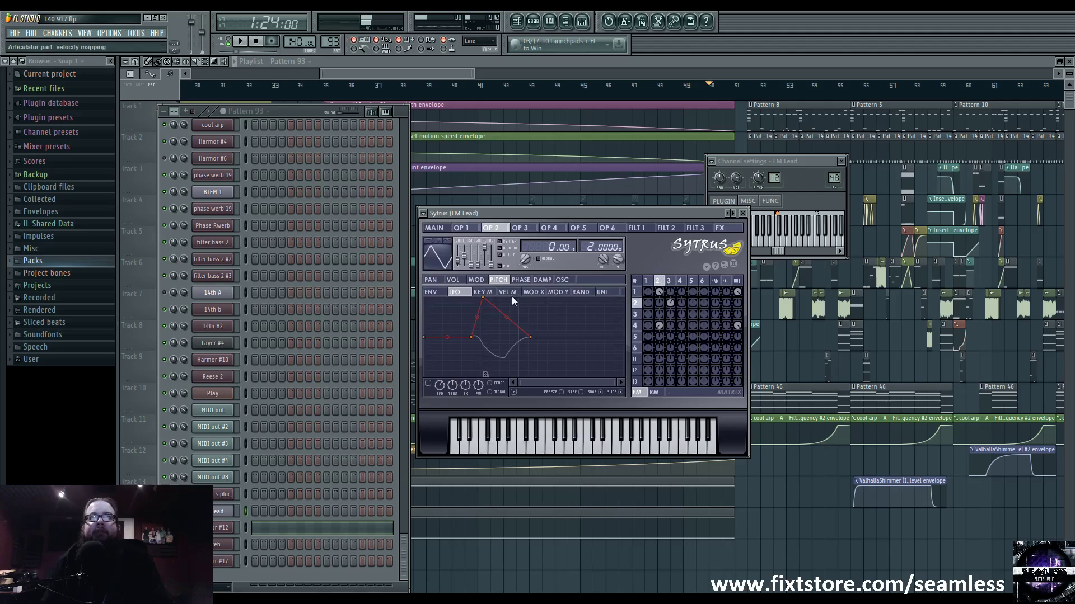
left_click(477, 280)
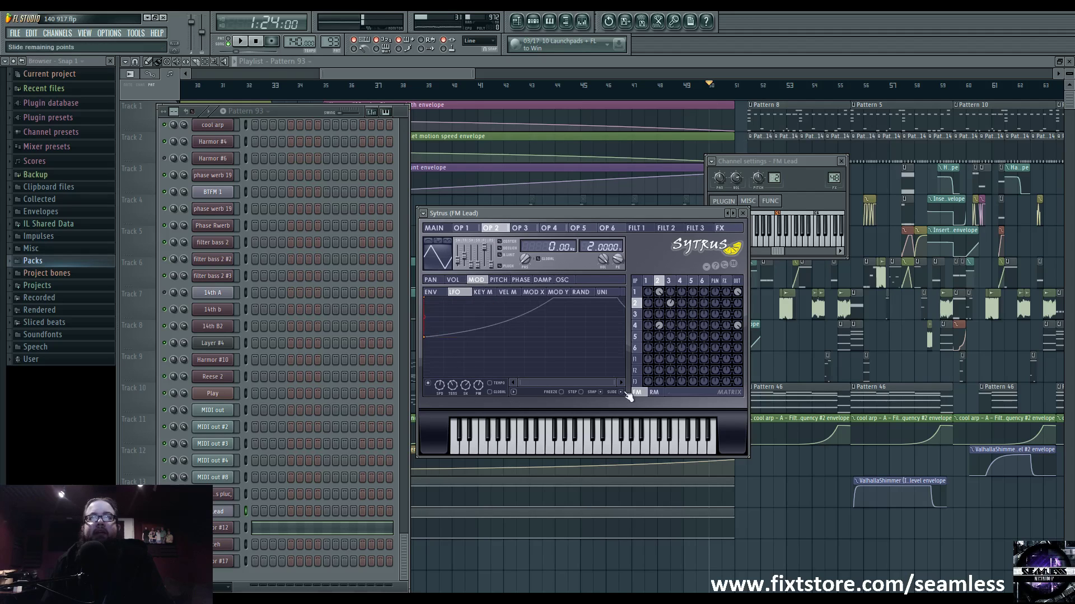
scroll(615, 383, "down", 3)
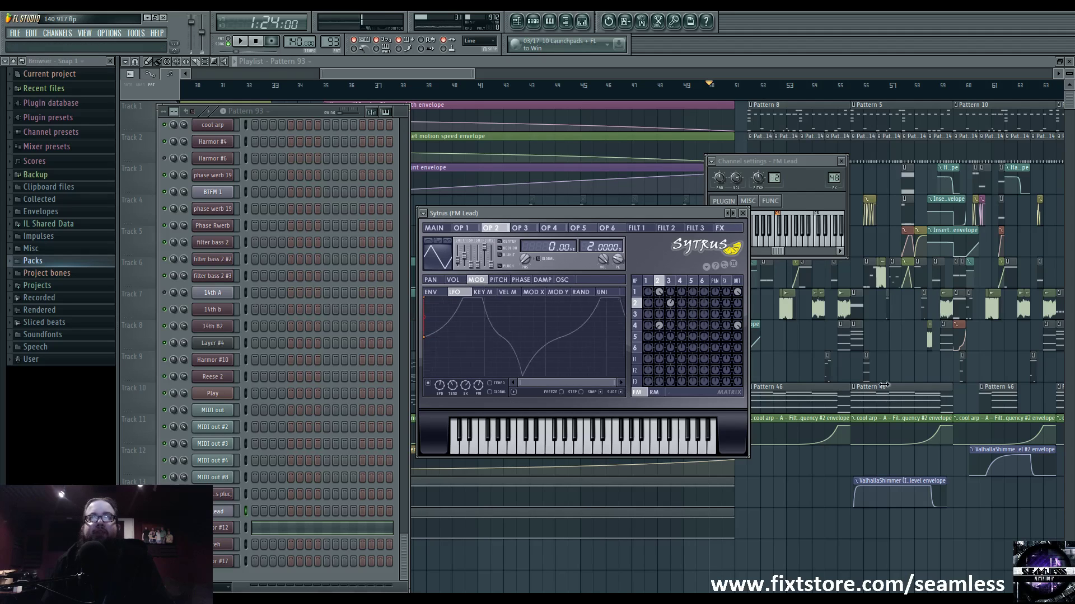
Compare the modulation LFOs of operators 3, 1 and 4, viewing operator 1's curve over several cycles
left_click(669, 283)
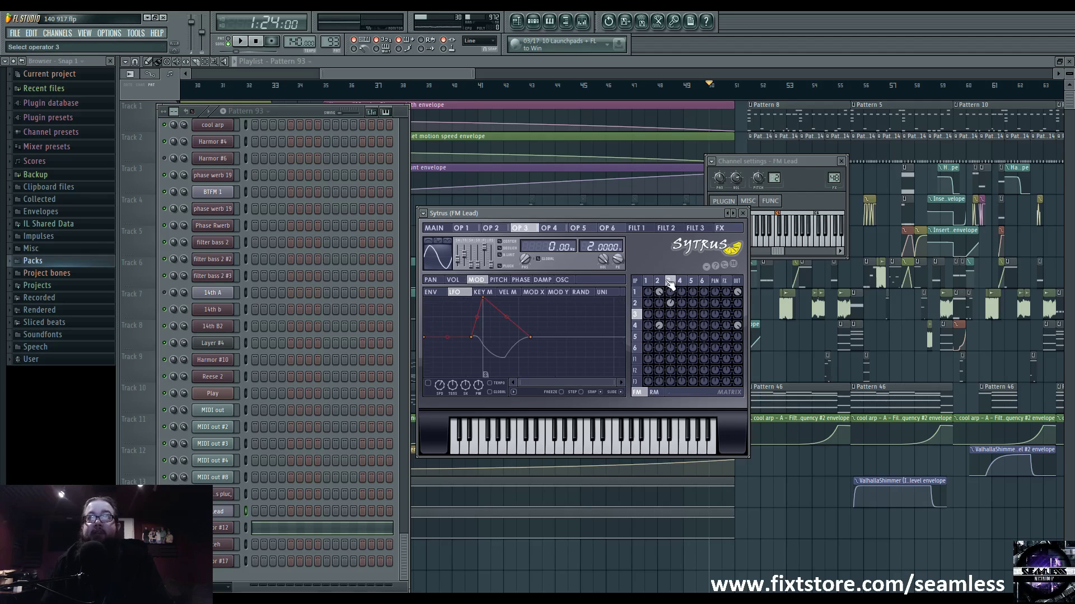
left_click(657, 281)
left_click(649, 281)
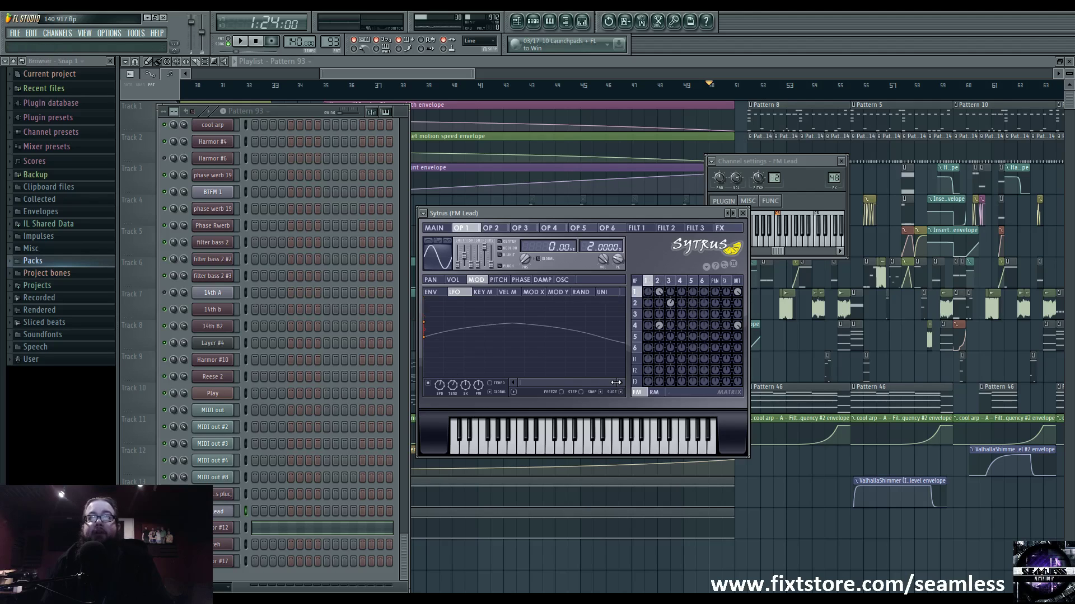
left_click_drag(617, 385, 918, 380)
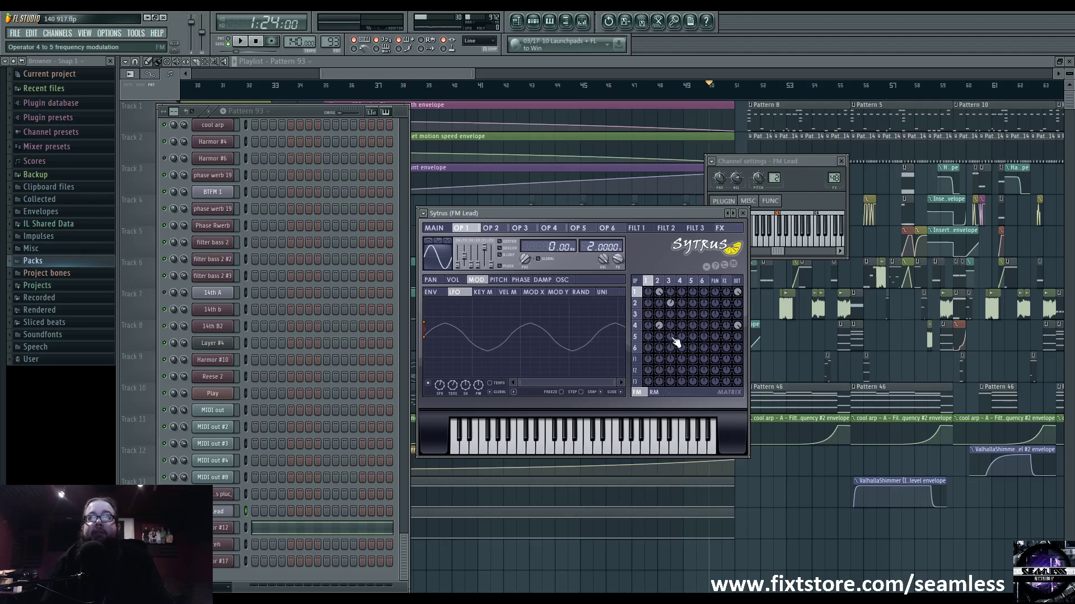
left_click(635, 325)
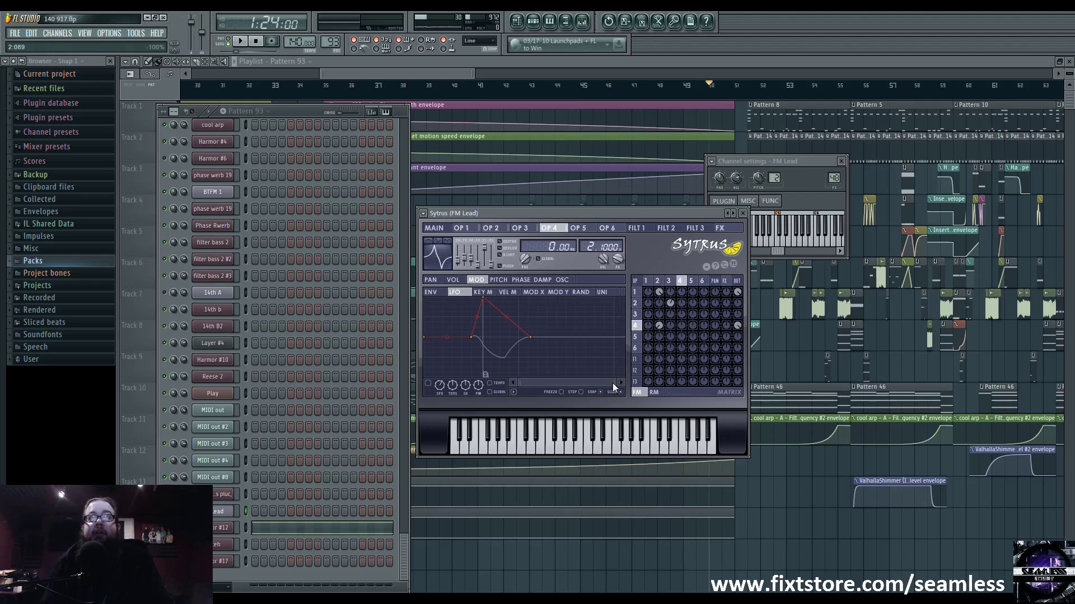
left_click(646, 281)
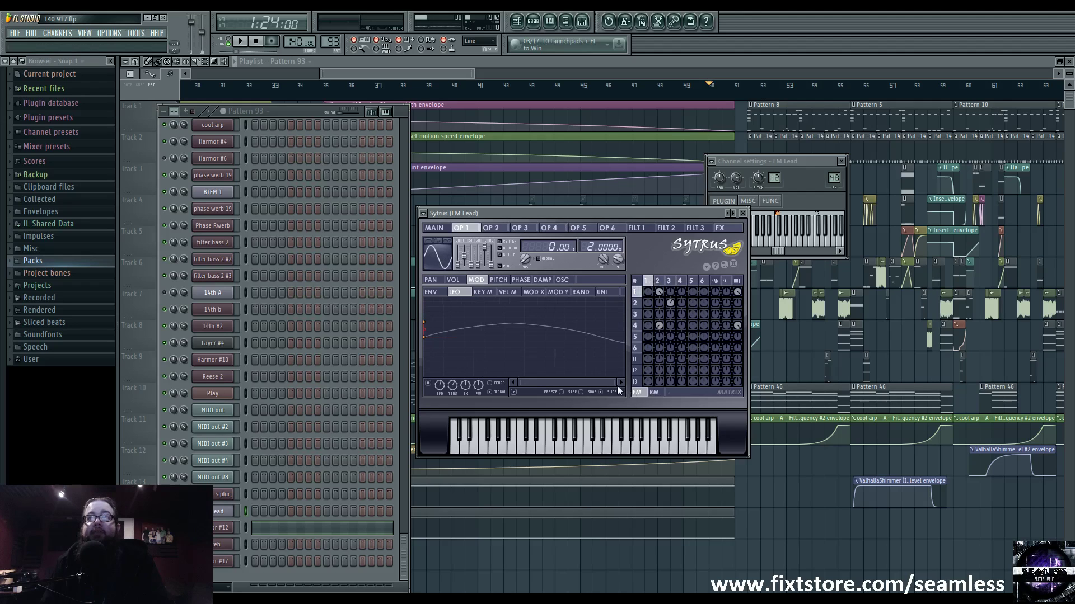
left_click_drag(615, 383, 757, 379)
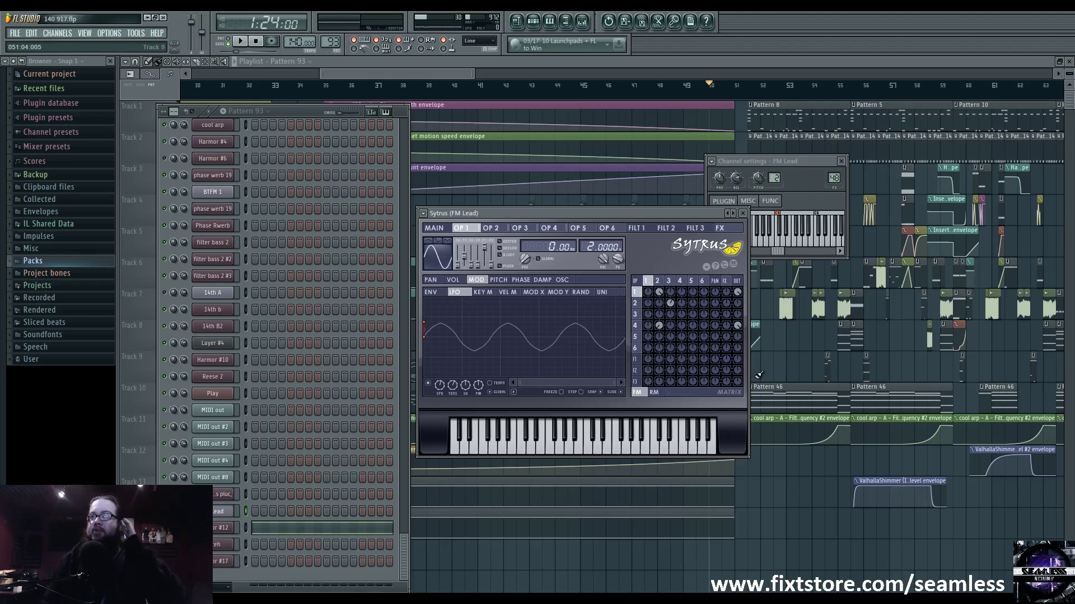
Audition a high and a low note of the FM Lead and compare the modulation LFOs of operators 2, 3 and 1
left_click(603, 449)
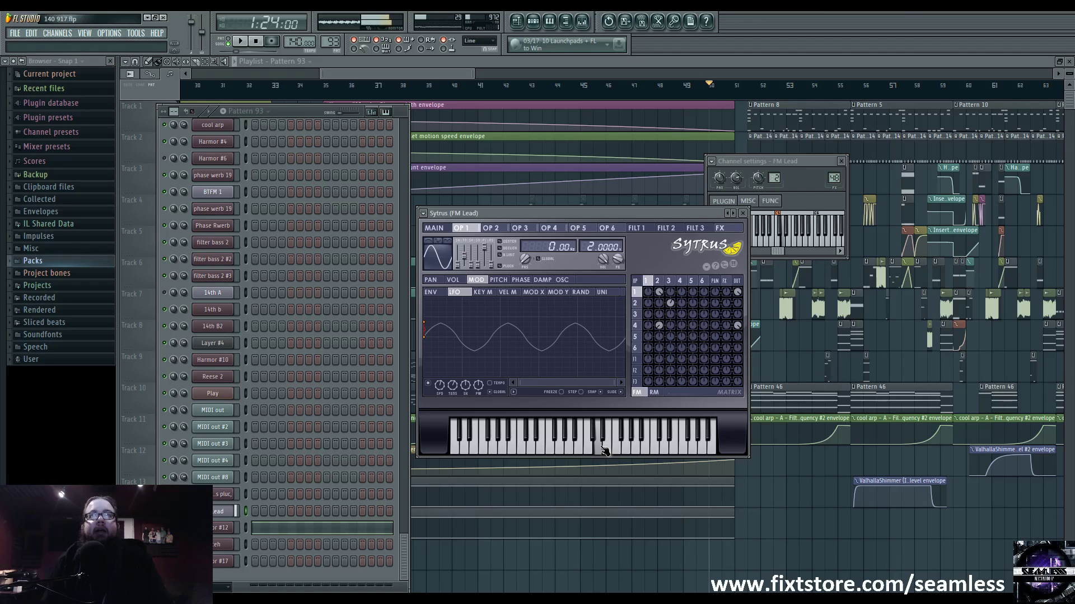
left_click(463, 451)
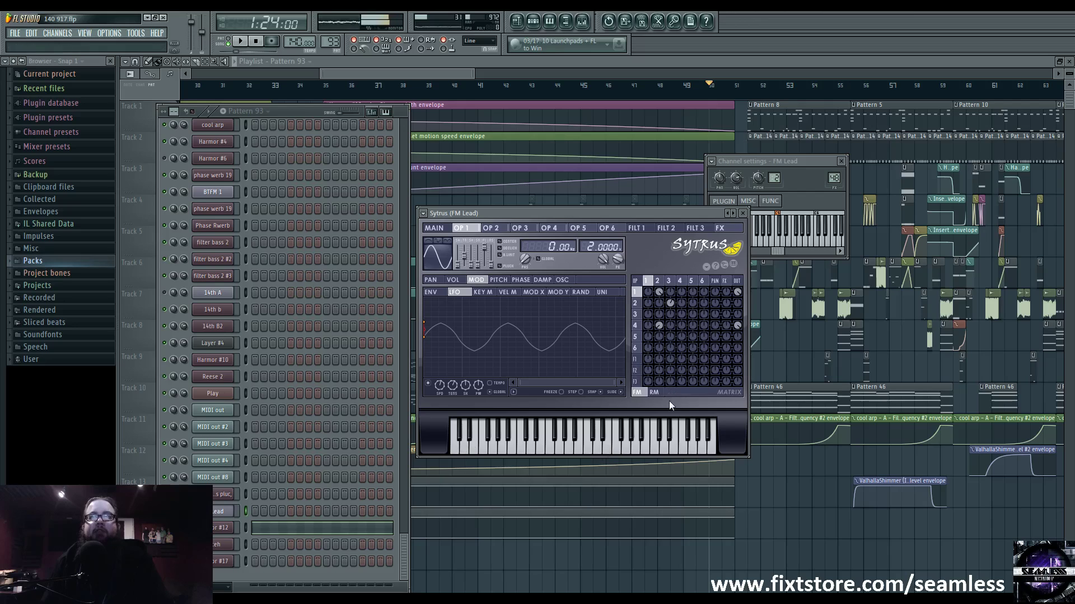
left_click(658, 280)
left_click(669, 280)
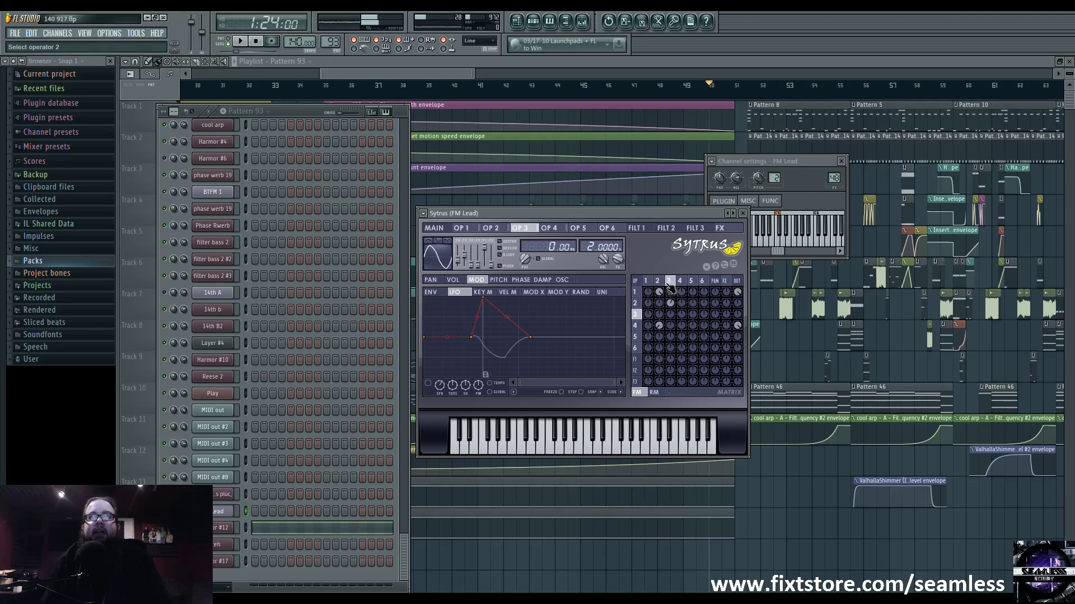
left_click(646, 281)
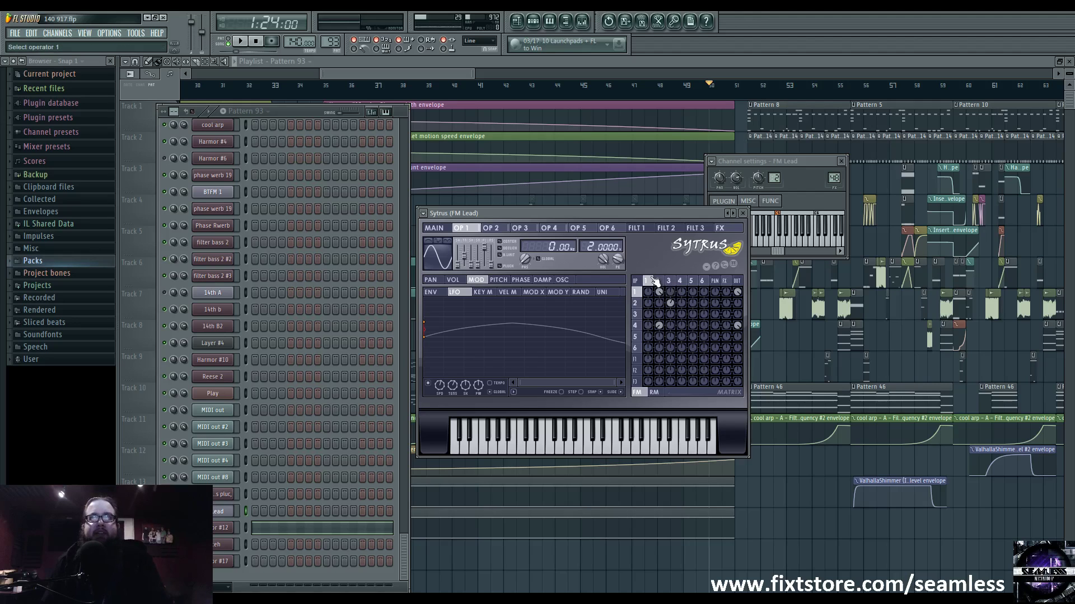
Compare the modulation LFOs of operators 2, 3 and 4 and close the FM Lead's synth window
left_click(658, 281)
left_click(670, 281)
left_click(659, 281)
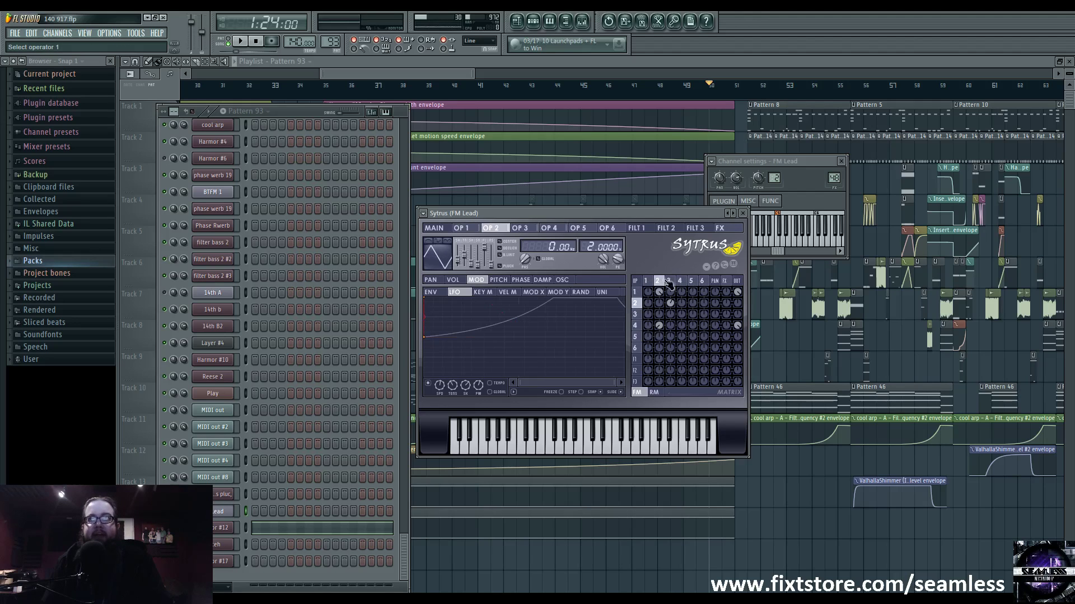
left_click(671, 282)
left_click(680, 281)
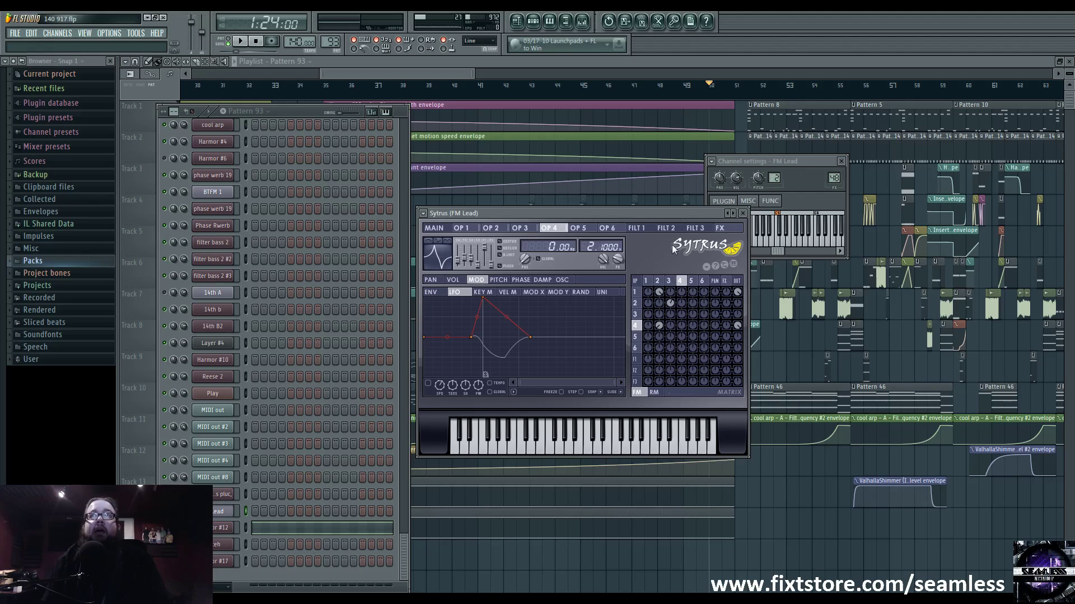
left_click(748, 215)
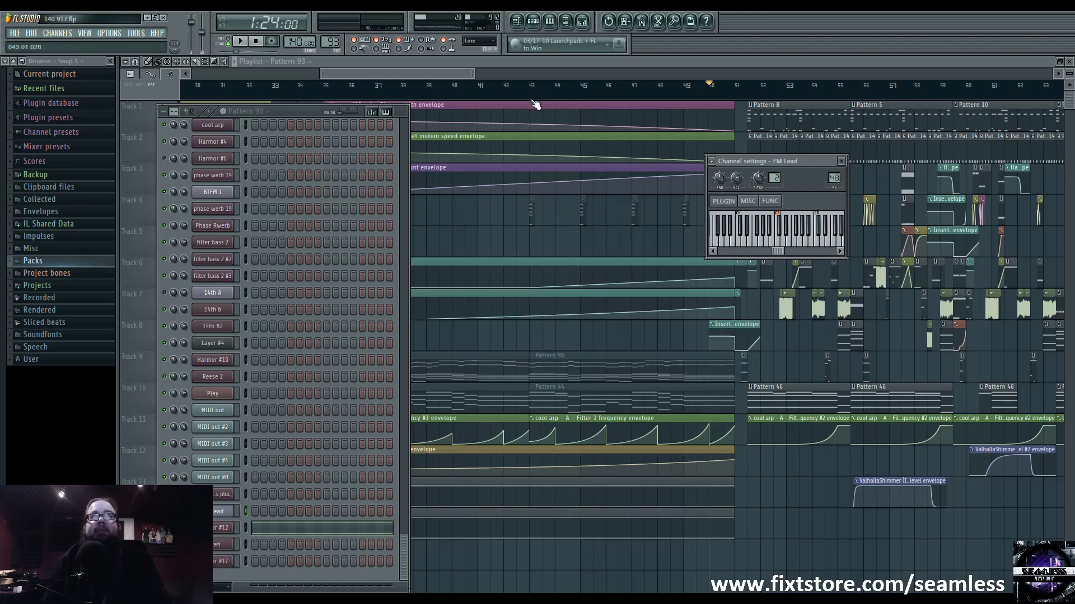
Hide the channel rack and play the breakdown from bar 43, checking the mixer briefly before returning to the playlist view
key("F6")
left_click(582, 21)
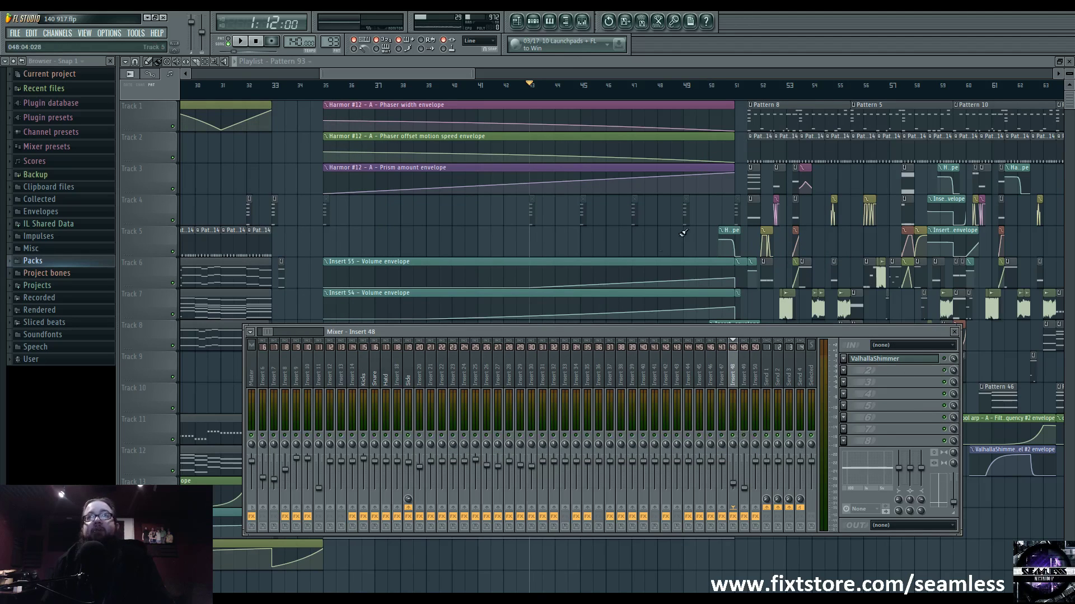
key("space")
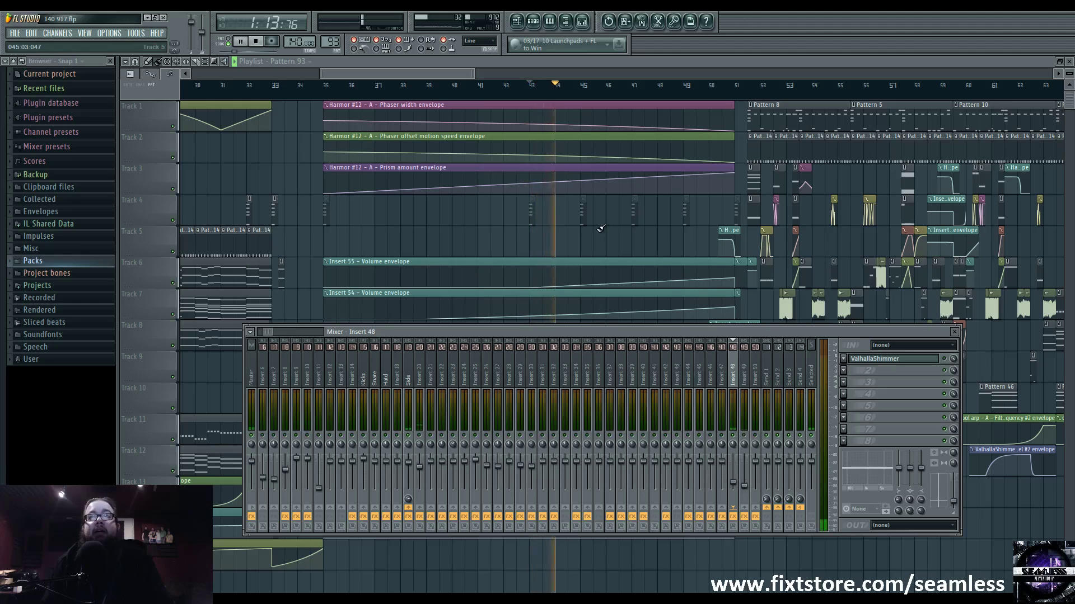
key("F9")
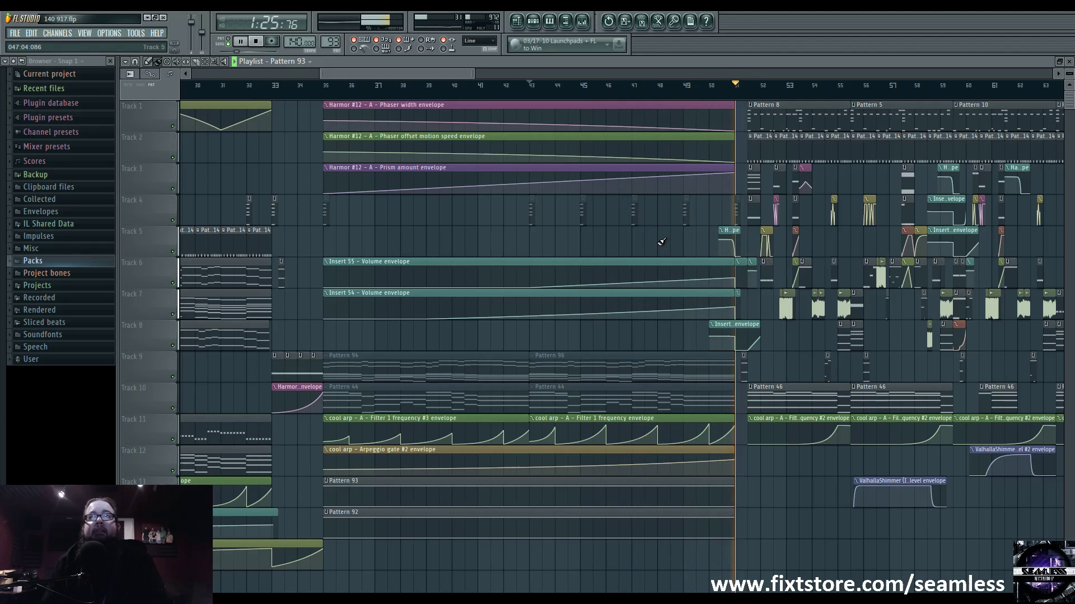
key("space")
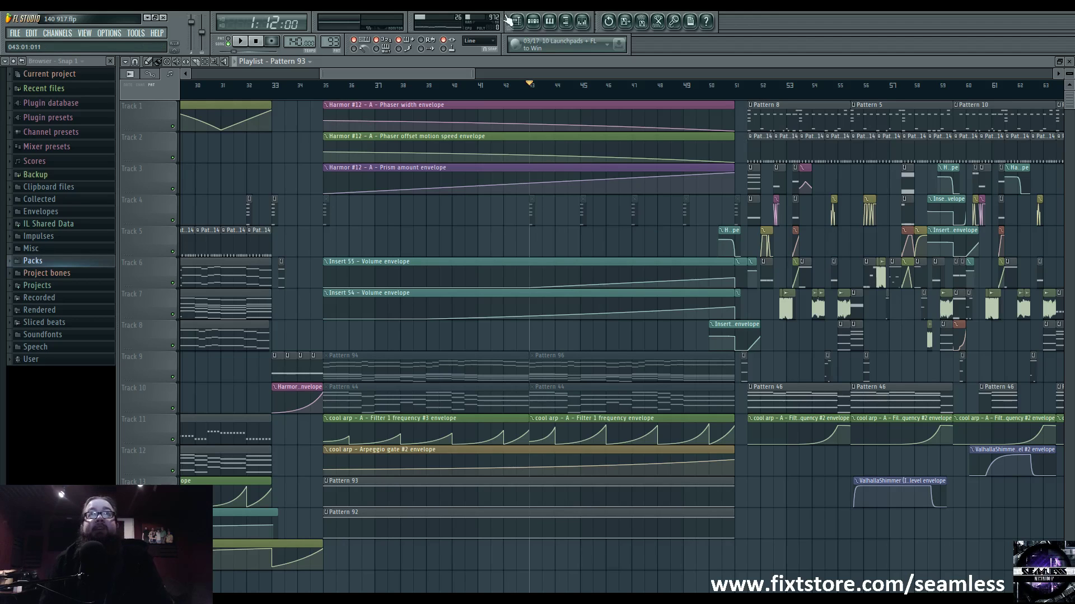
Reopen the FM Lead's synth and examine the program's MIDI and audio settings
left_click(533, 21)
left_click(219, 512)
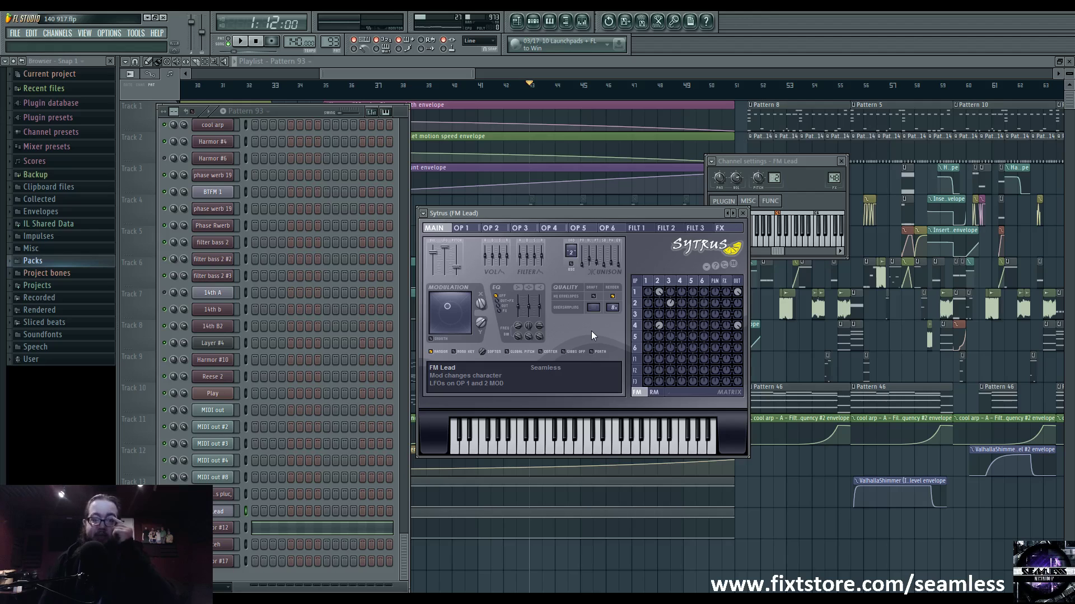
left_click(109, 33)
left_click(130, 73)
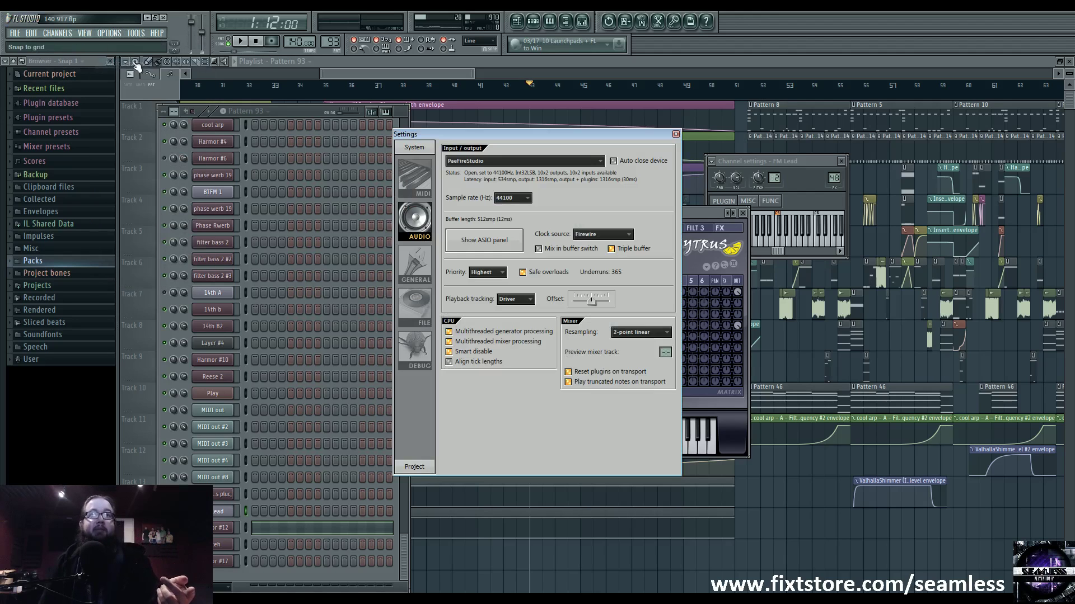
left_click(413, 178)
left_click(413, 217)
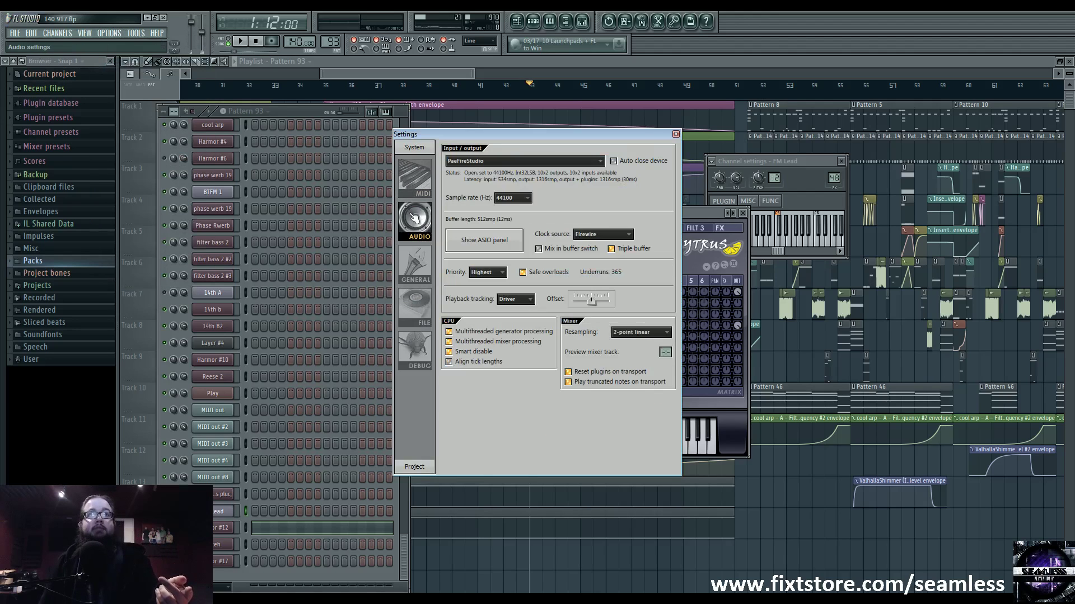
left_click(415, 178)
left_click(414, 219)
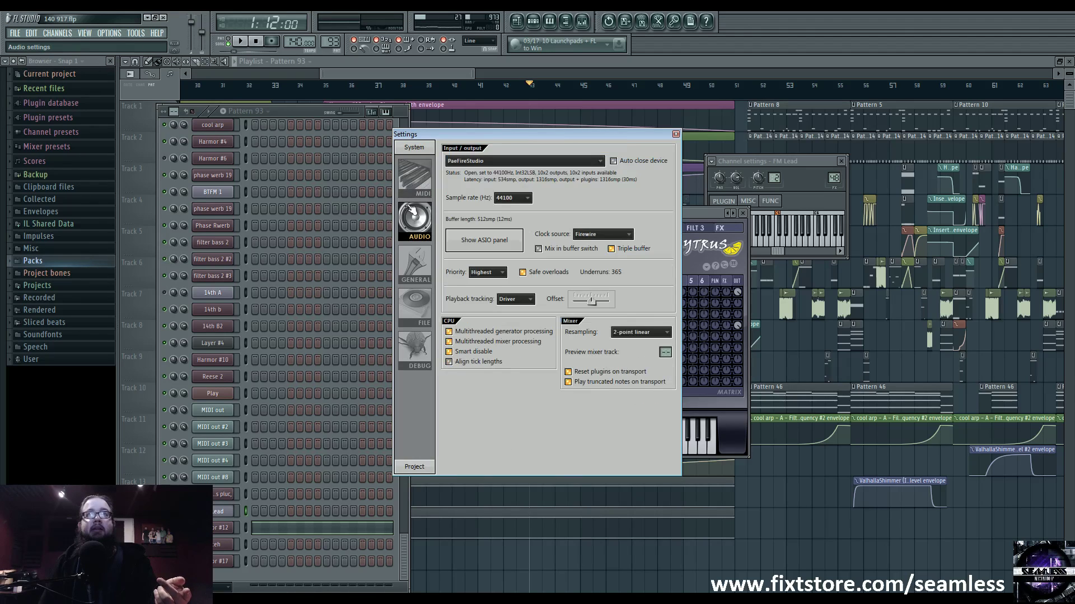
Examine the mixer's resampling interpolation options in the audio settings and close the settings without changing them
left_click(645, 334)
left_click(645, 334)
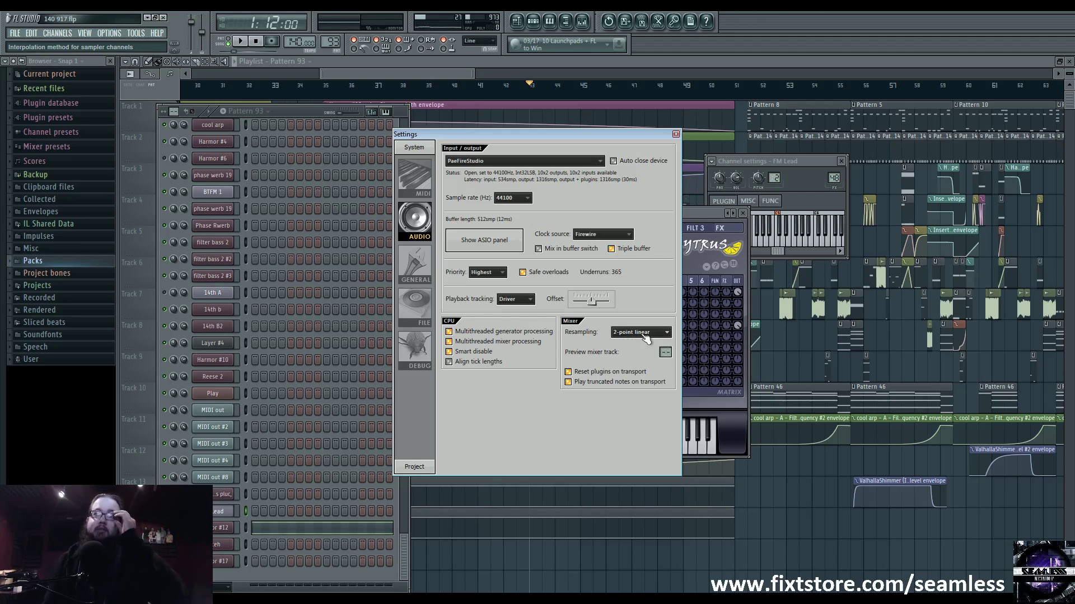
left_click(645, 334)
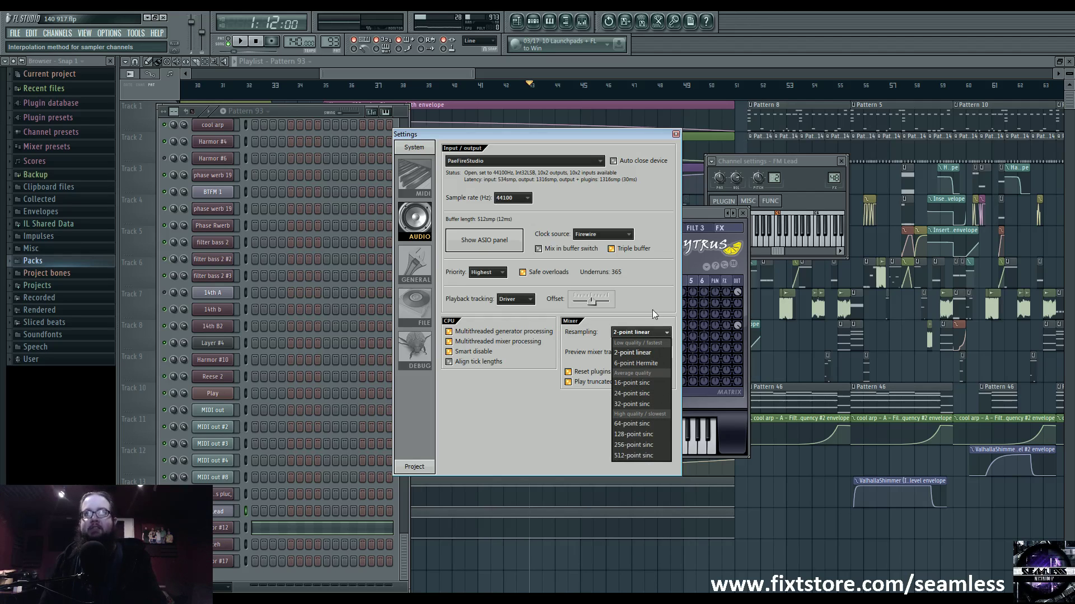
left_click(652, 309)
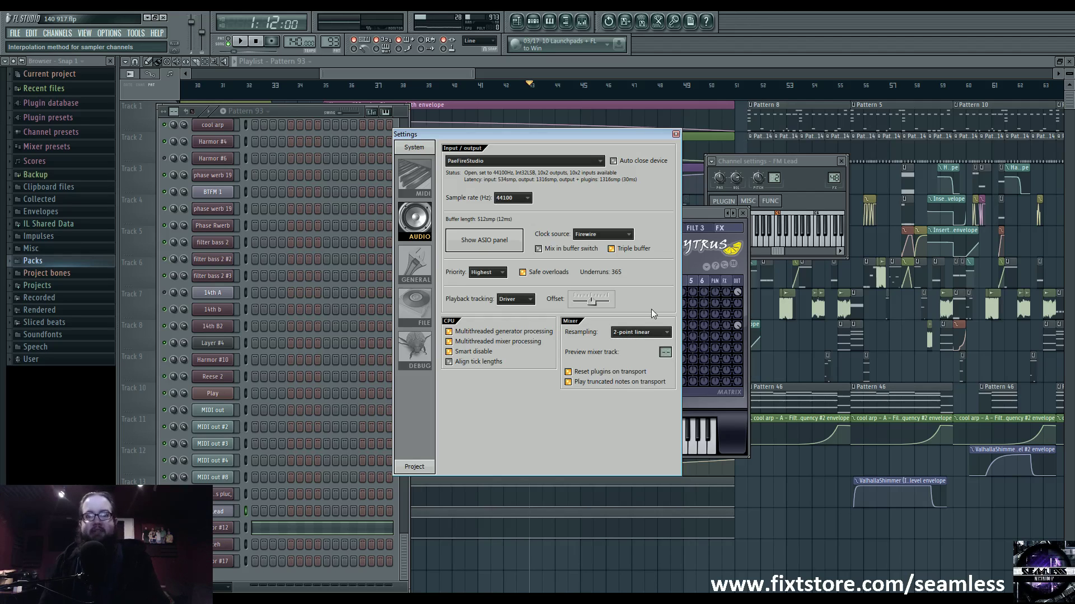
left_click(675, 134)
Reposition the FM Lead's synth window, bring up the mixer at Insert 48, and close the synth
mouse_move(661, 216)
left_mouse_down()
mouse_move(689, 217)
mouse_move(677, 213)
left_mouse_up()
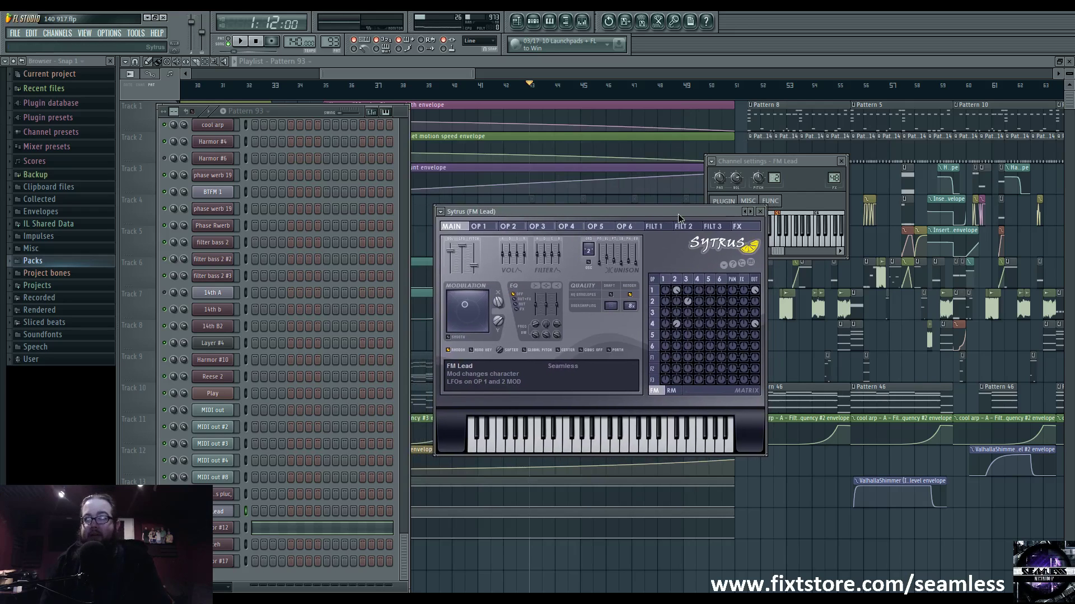
left_click_drag(678, 215, 698, 241)
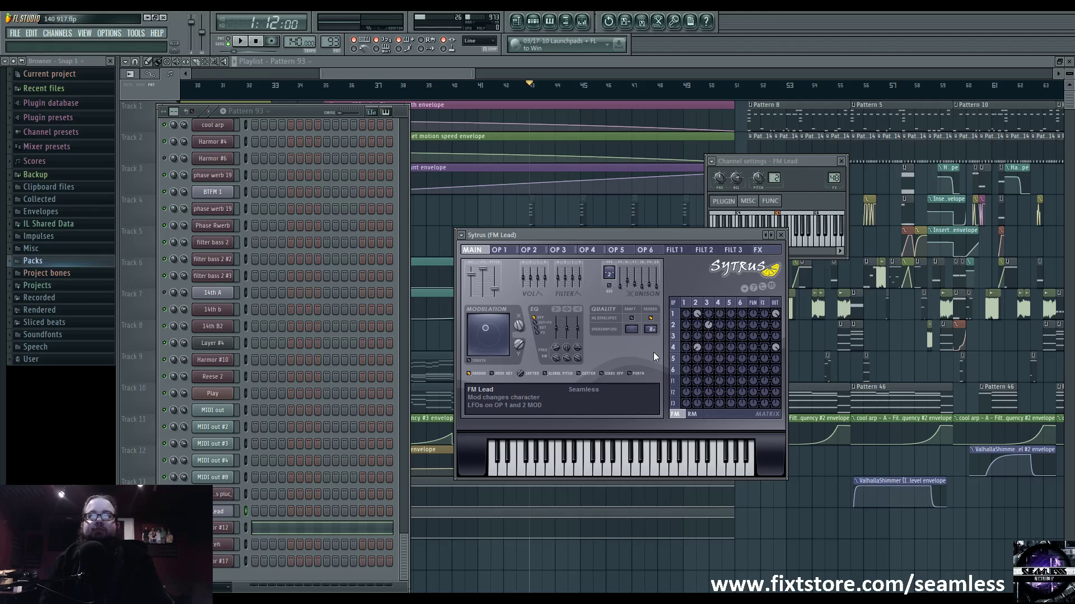
key("F9")
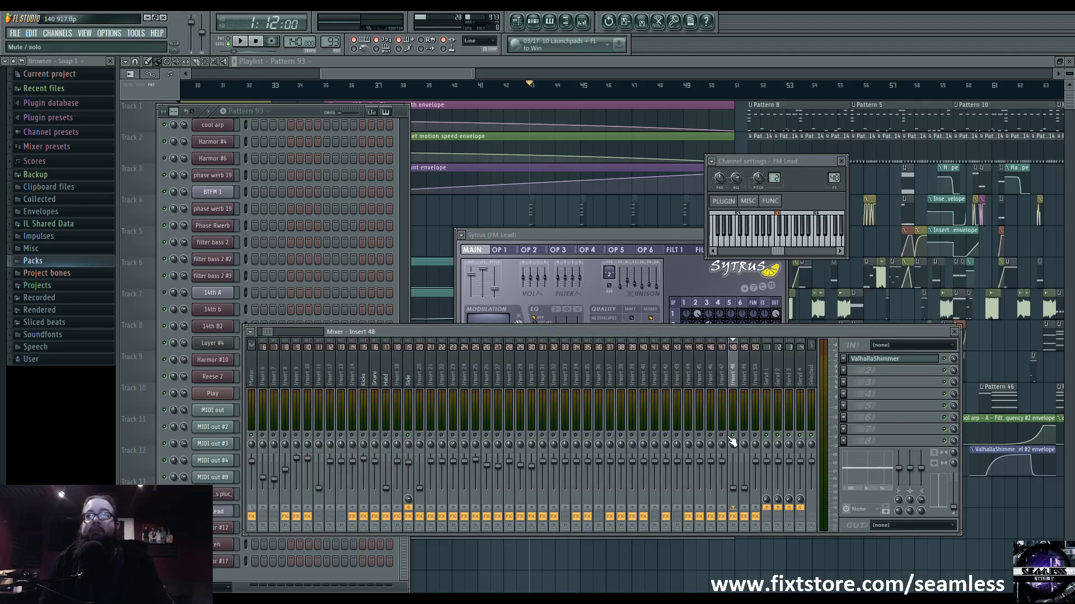
left_click_drag(619, 238, 628, 180)
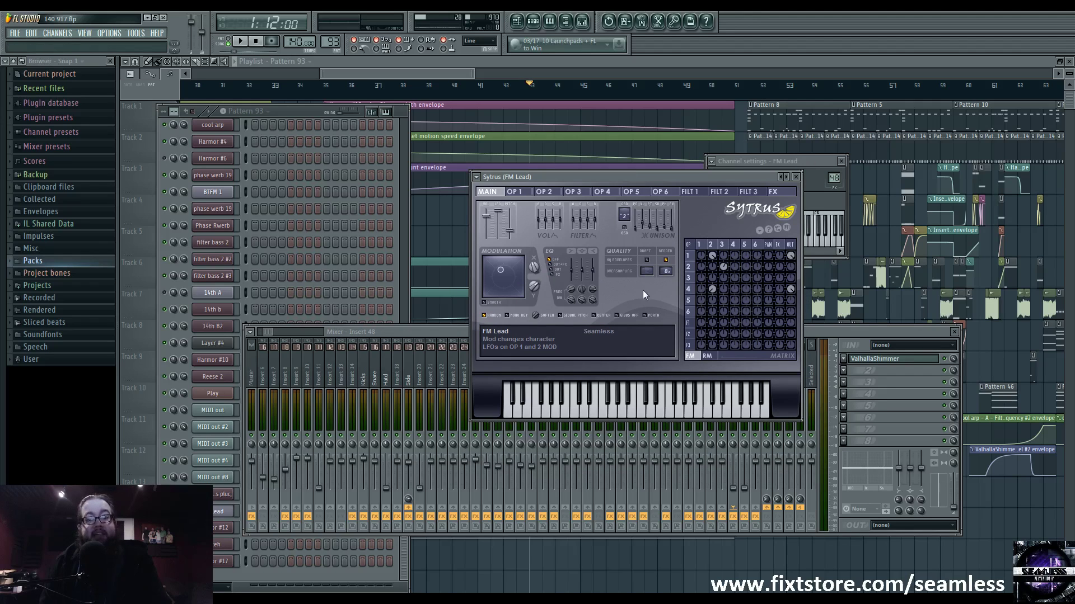
left_click(795, 177)
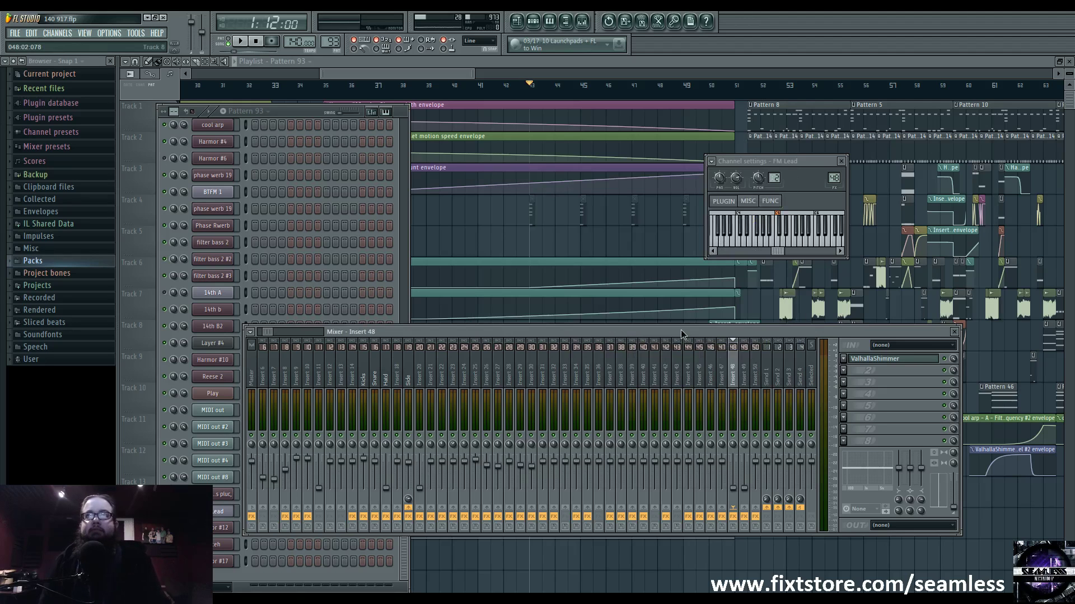
Move the mixer window higher, open Harmor #12, and start playback from bar 43 with Insert 49 in view
left_click_drag(681, 331, 754, 249)
left_click(224, 527)
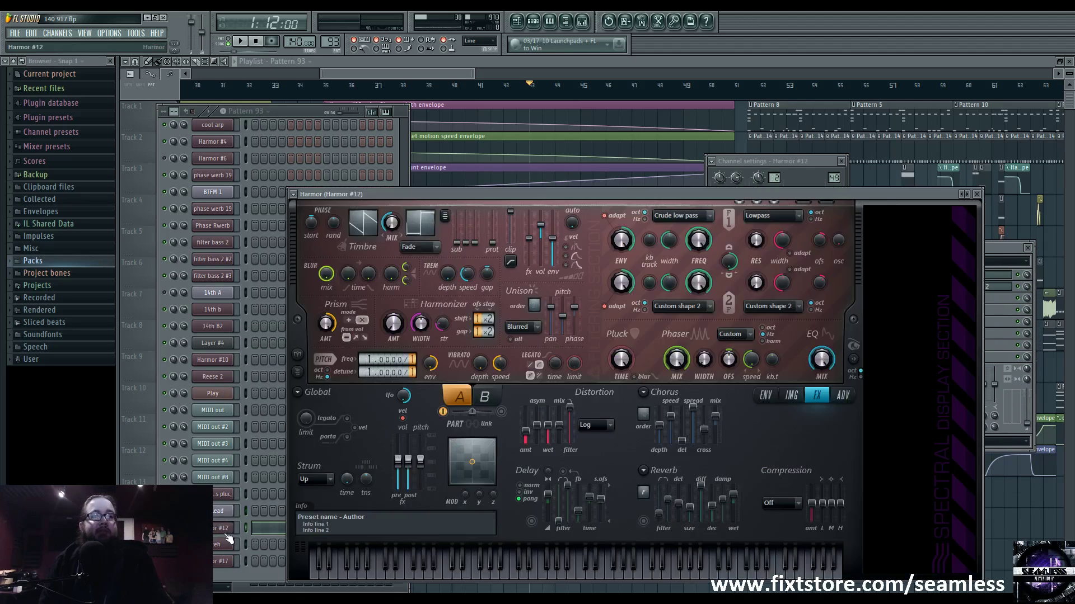
left_click(590, 26)
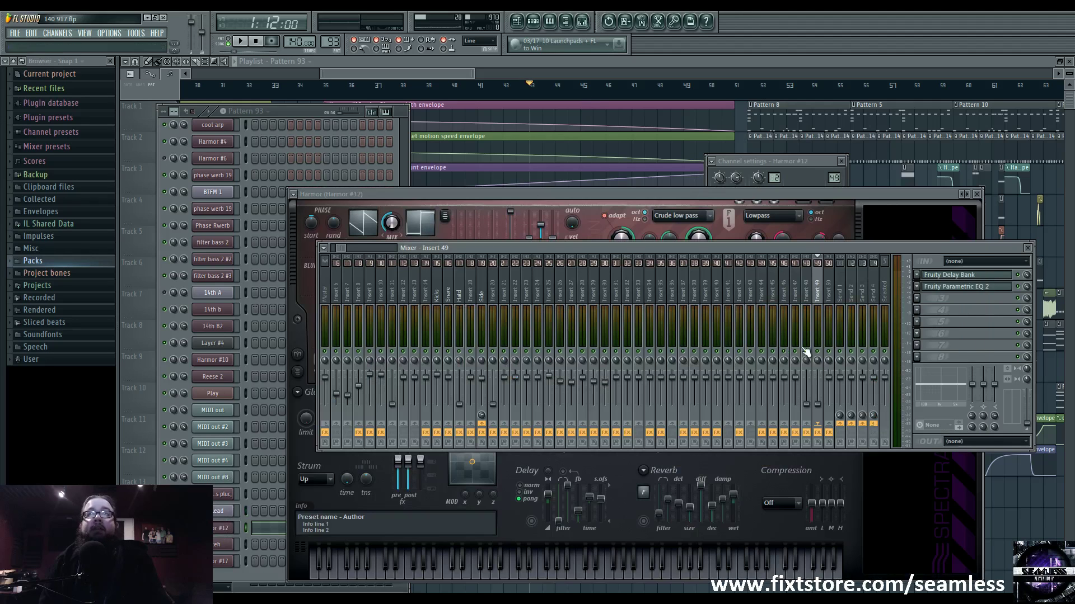
key("space")
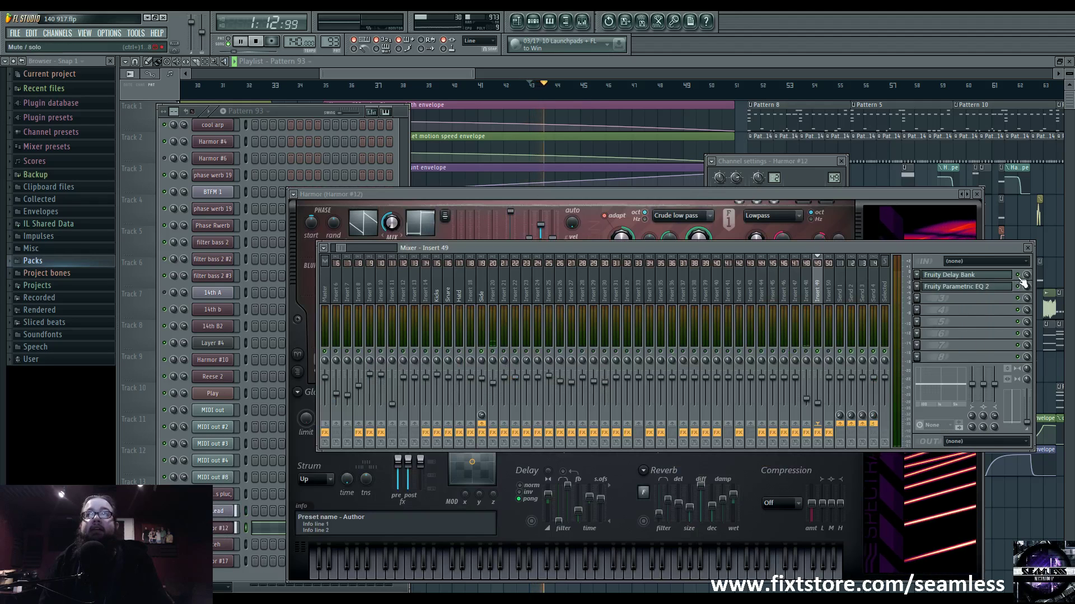
Watch Harmor #12's spectral display during playback, stop the song, and show the synth's Phaser shape envelope
left_click(851, 204)
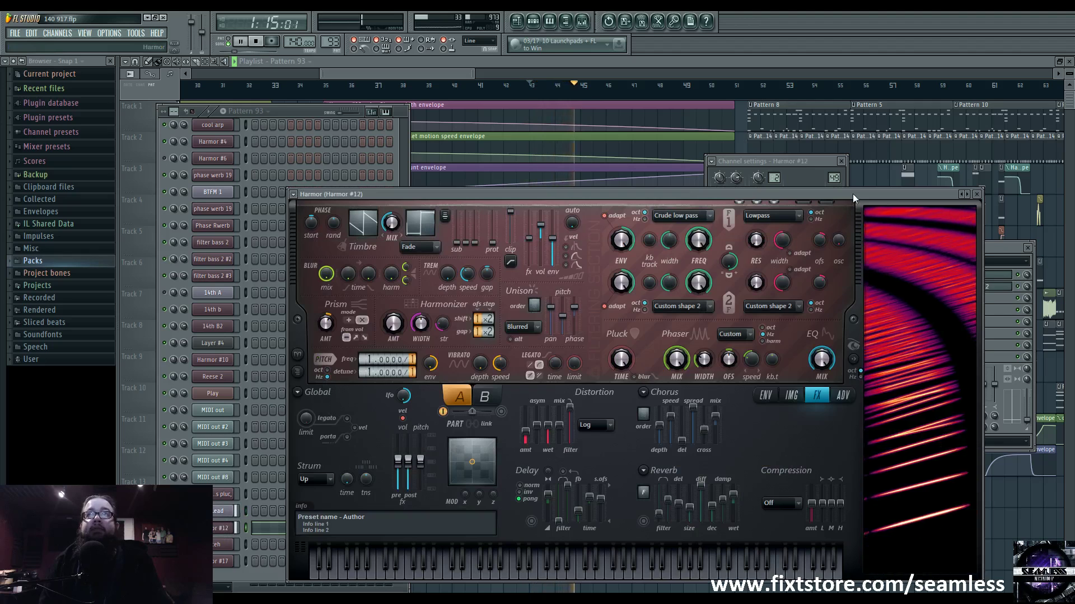
left_click(591, 27)
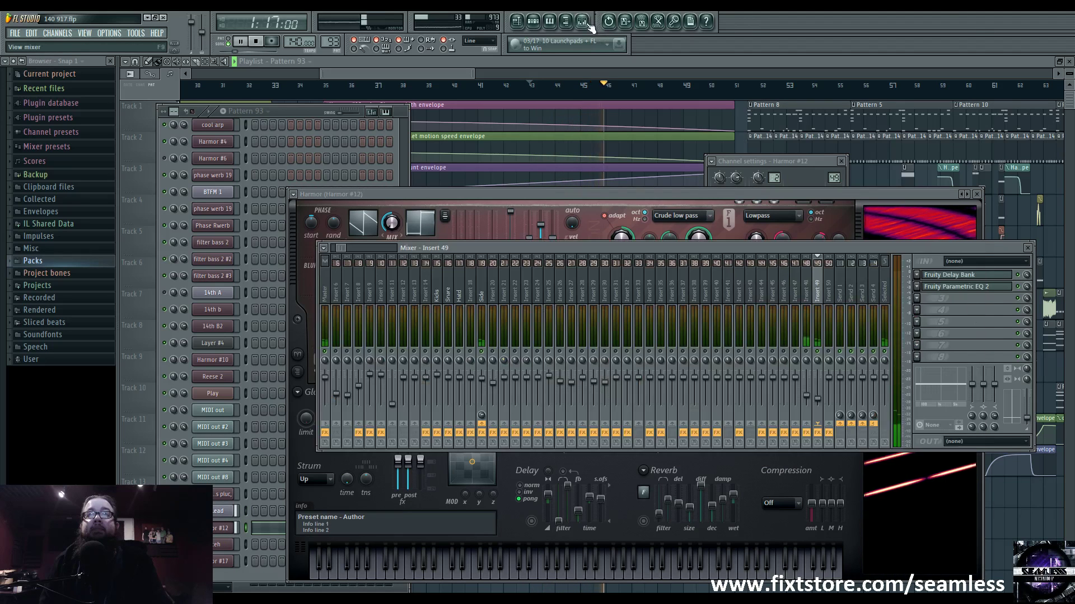
left_click_drag(587, 193, 581, 190)
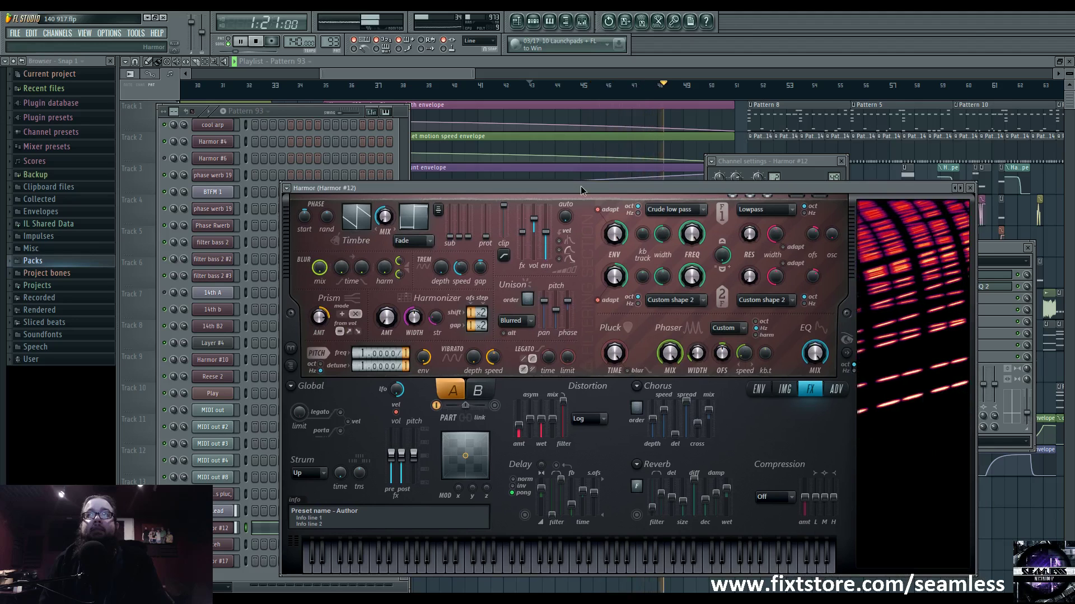
left_click_drag(581, 187, 580, 186)
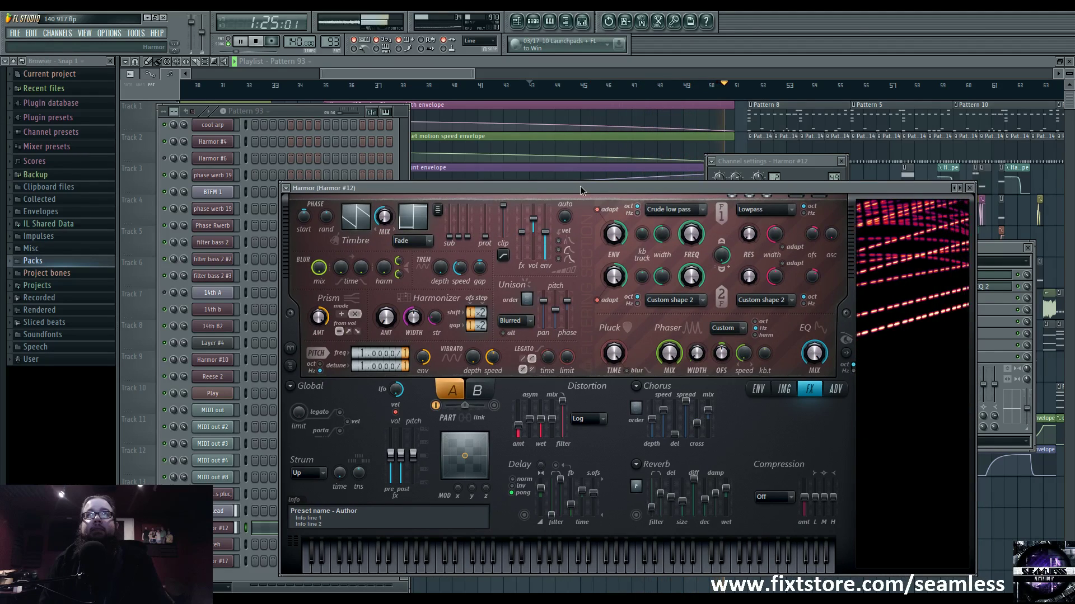
key("space")
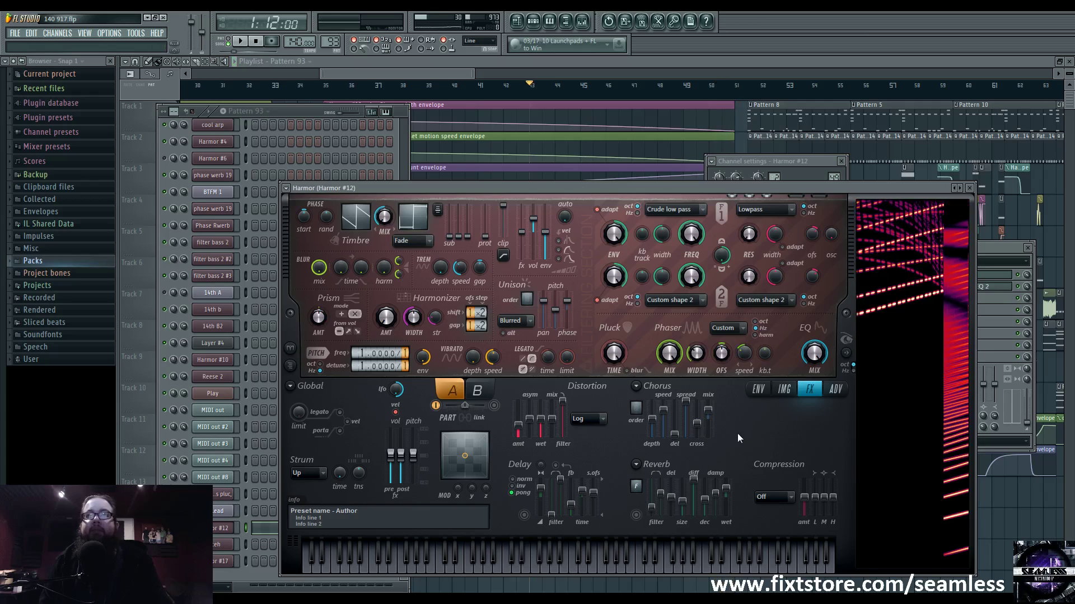
left_click(737, 334)
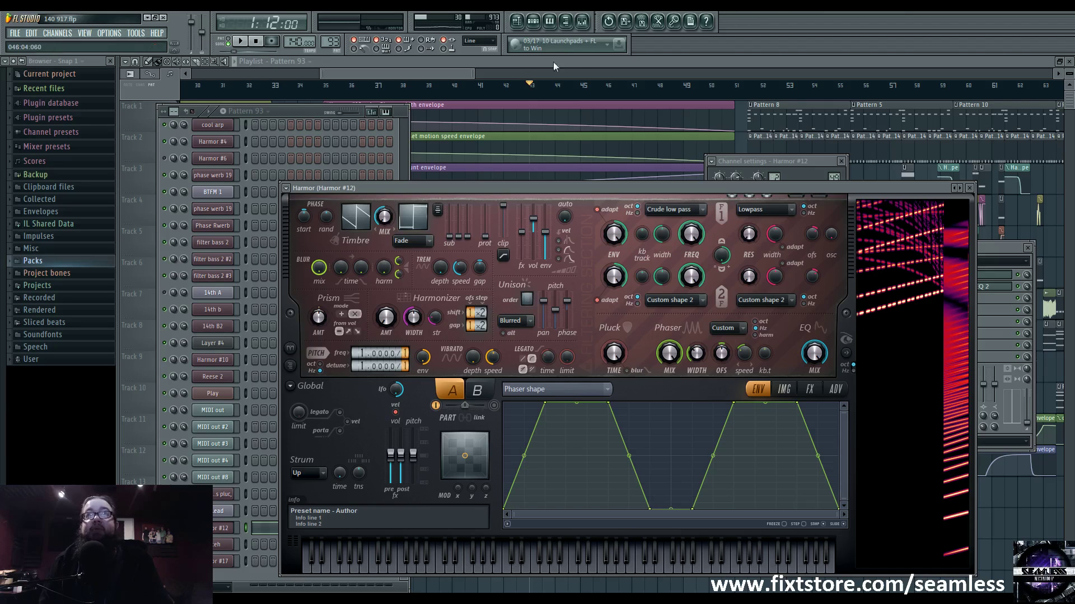
Set the playback position to bar 35 at the start of the breakdown and bring up the mixer and channel rack
left_click_drag(466, 74, 456, 76)
left_click(383, 94)
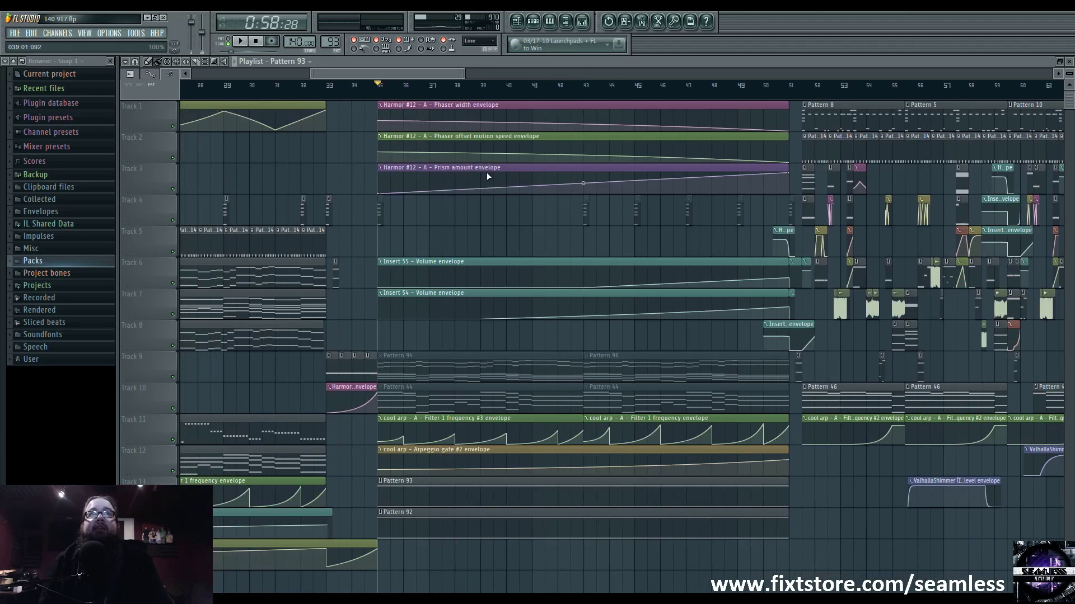
left_click(581, 21)
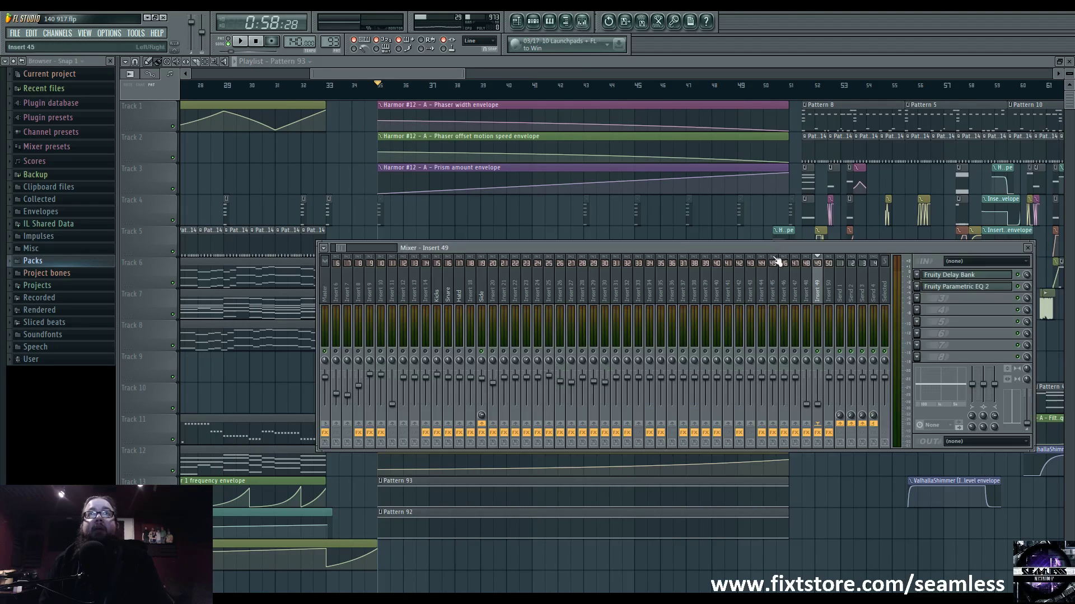
left_click(533, 21)
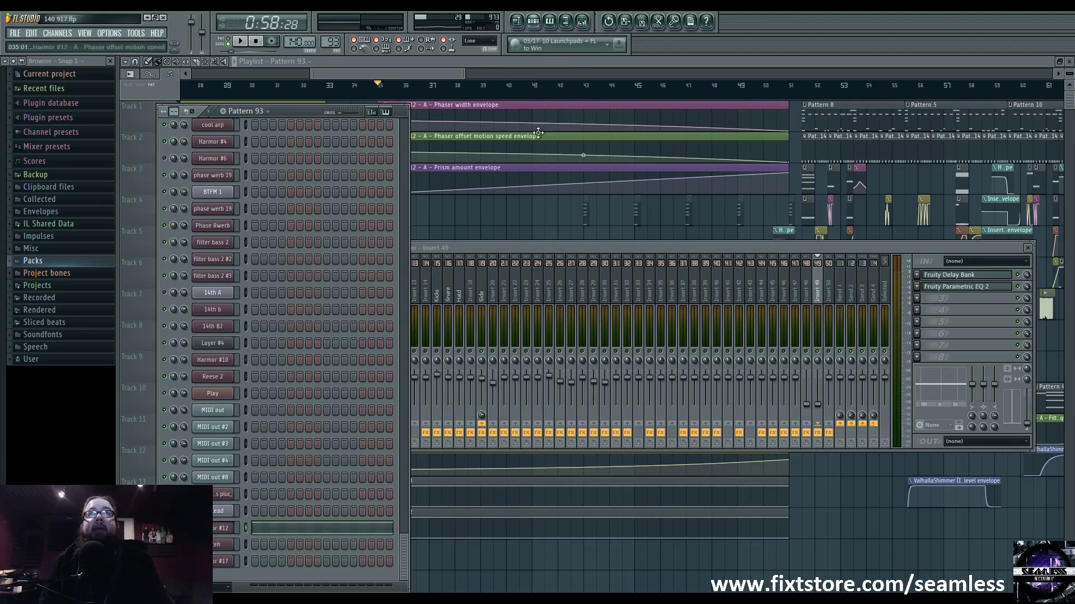
Show Harmor #12's Prism amount control, return to the playlist, and set the playback position to bar 39
left_click(220, 529)
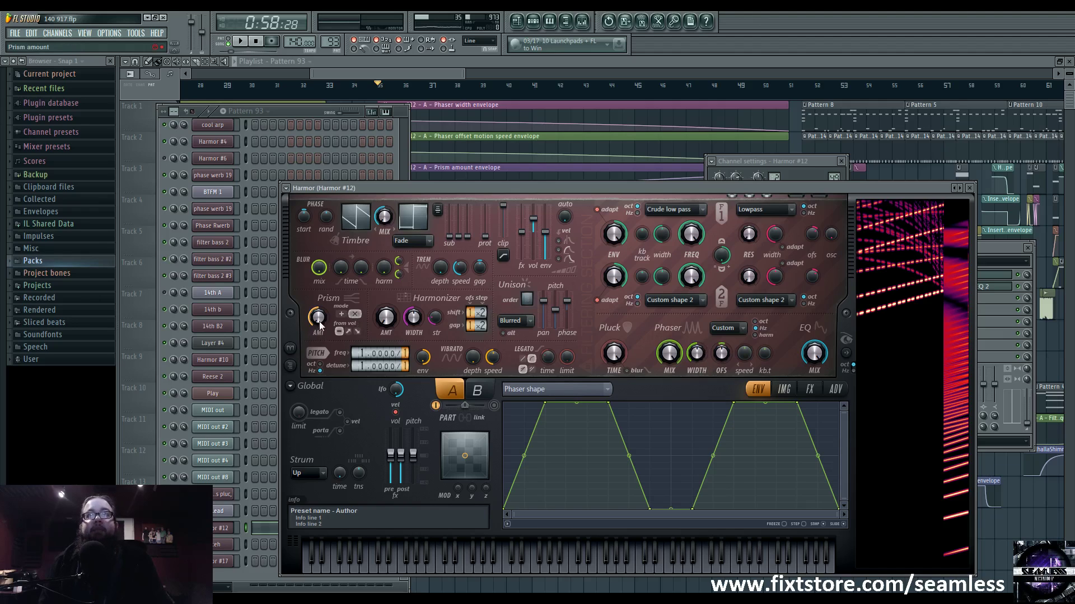
left_click(451, 74)
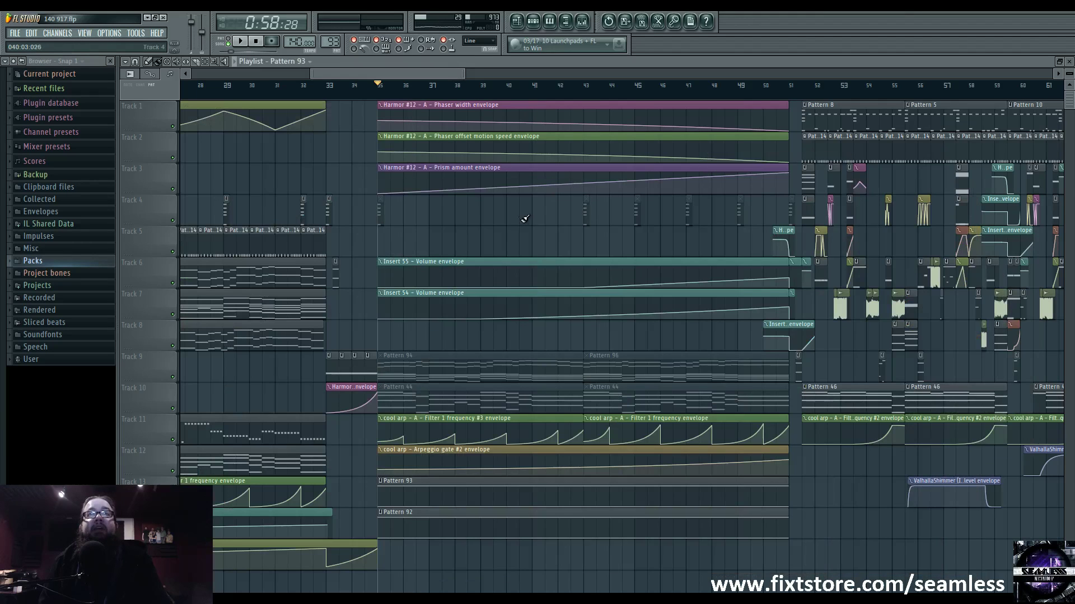
left_click(480, 96)
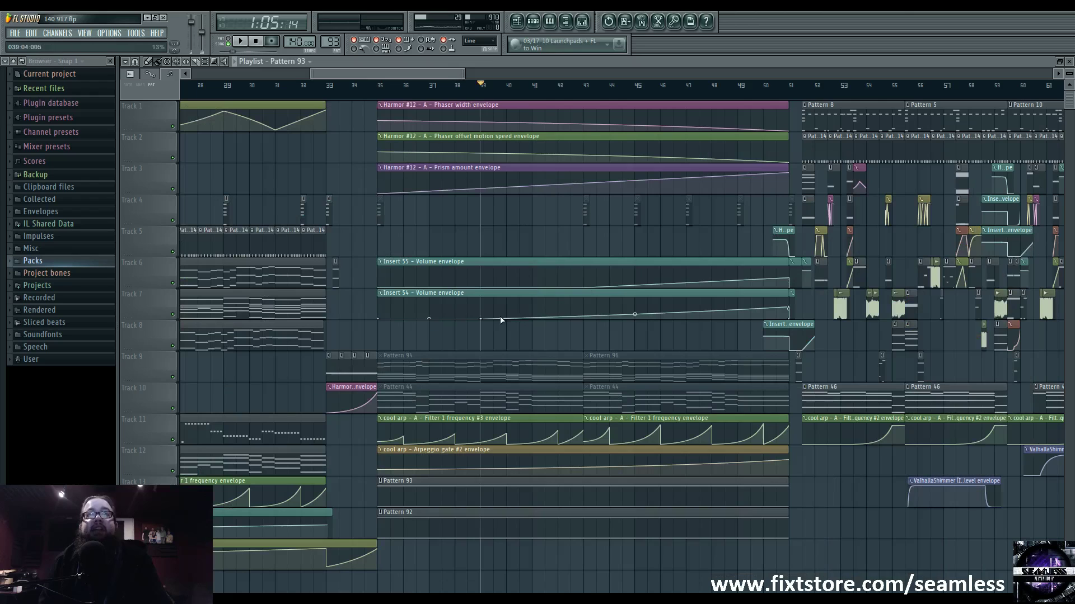
Play the breakdown from bar 39, stopping and restarting it while showing and hiding the mixer at Insert 49
left_click(582, 21)
key("space")
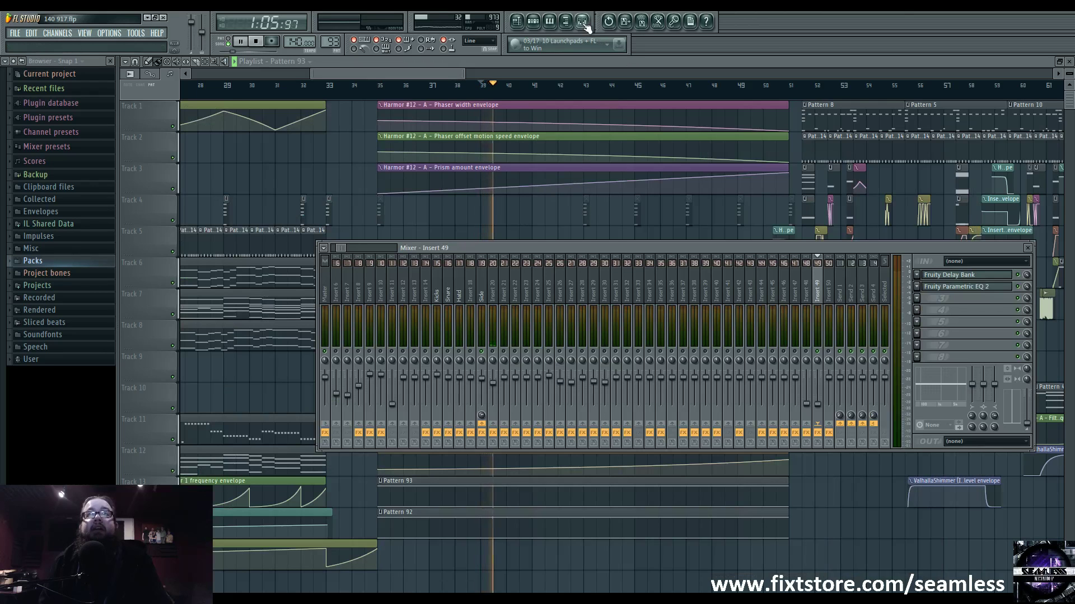
key("space")
left_click(582, 21)
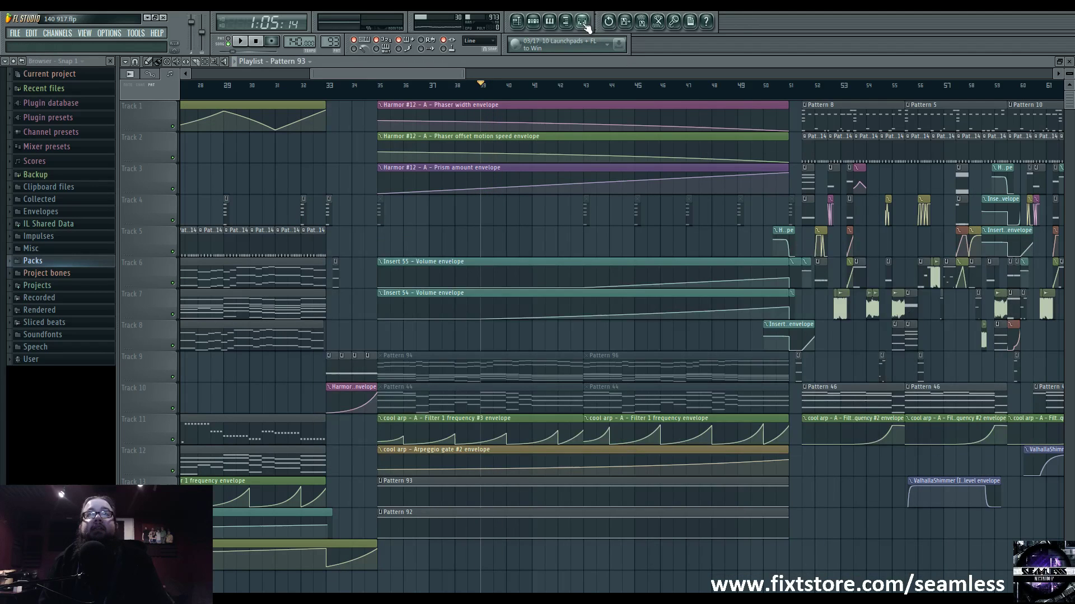
left_click(585, 23)
key("space")
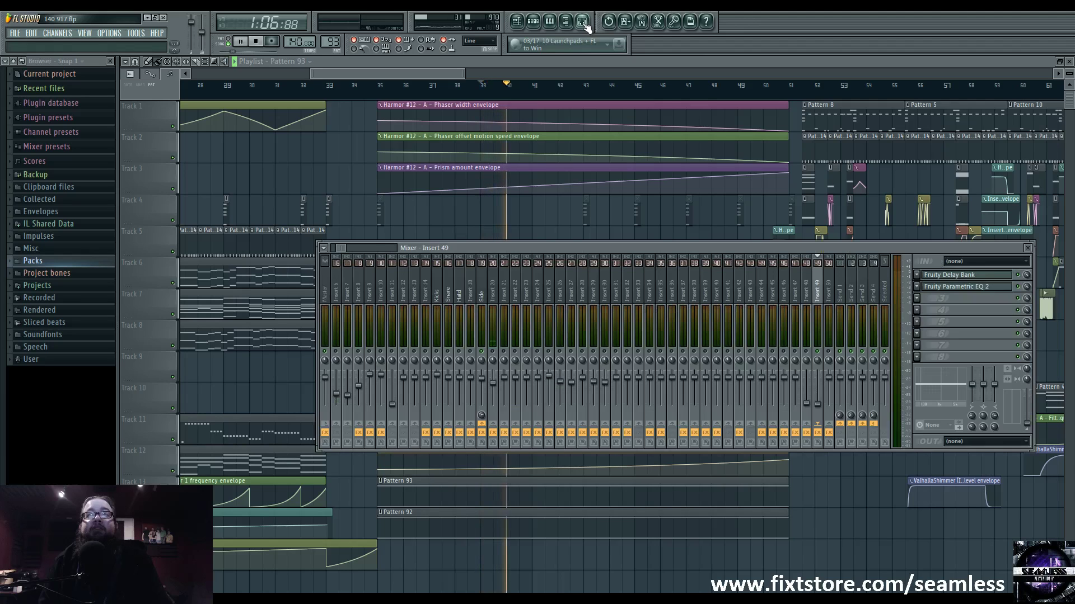
left_click(583, 21)
left_click(582, 22)
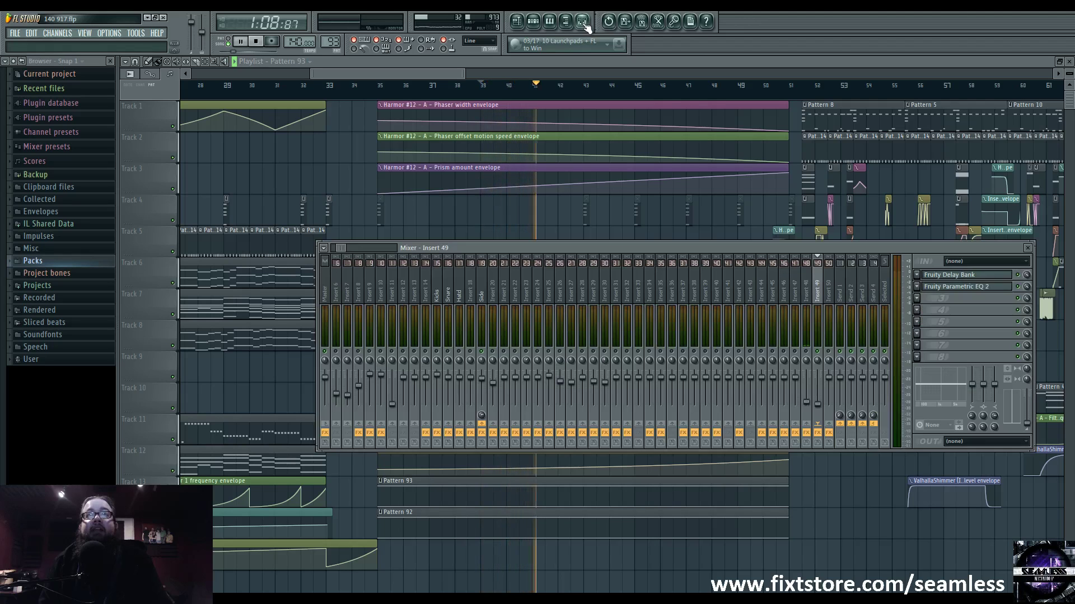
left_click(585, 23)
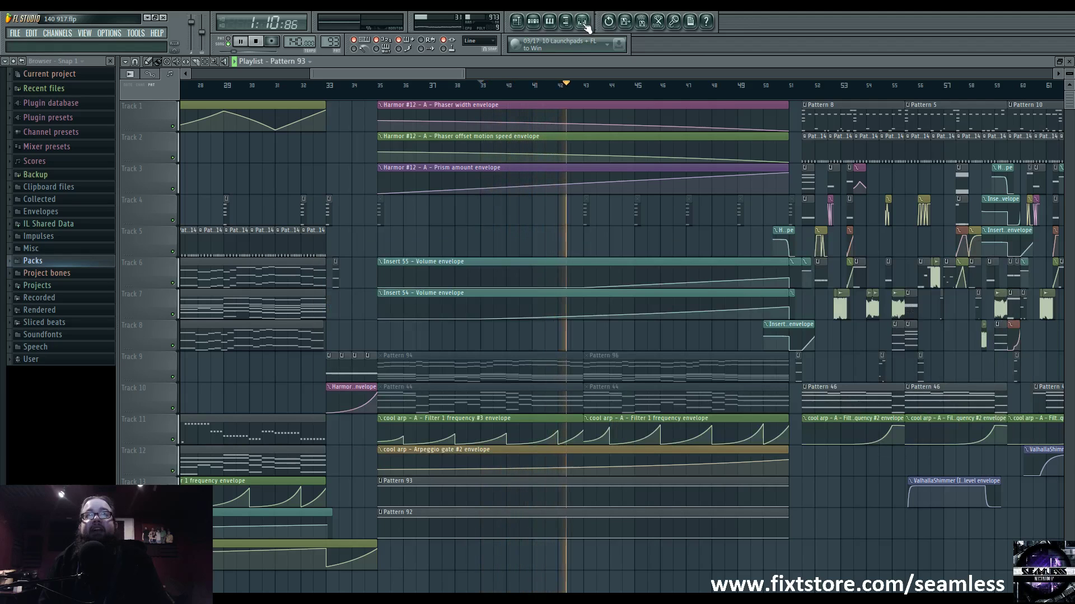
left_click(585, 24)
Open Harmor #12 during playback to watch its spectral display, and stop the song
key("F6")
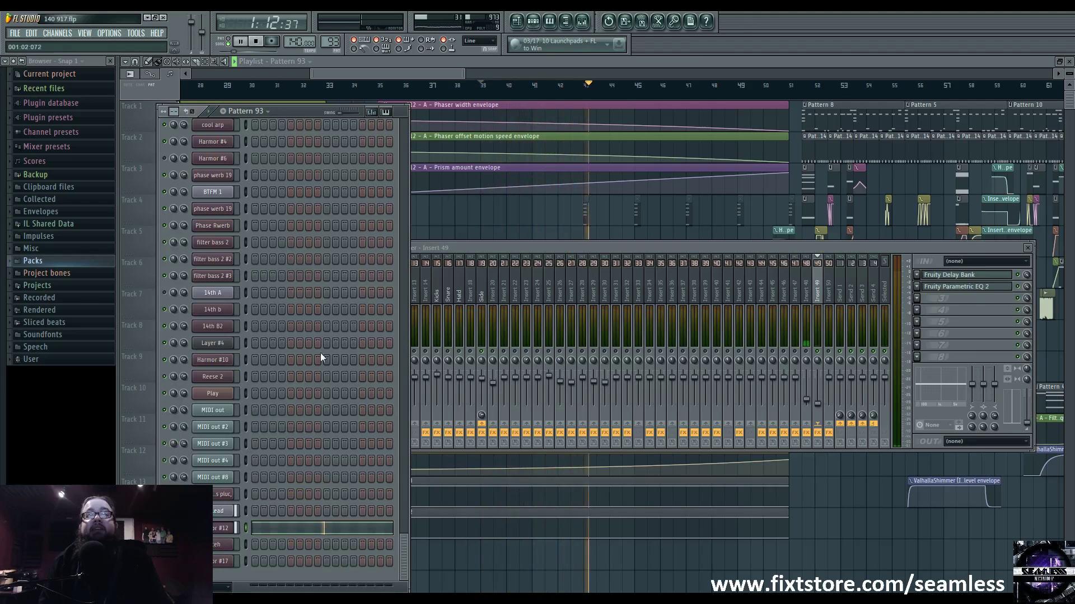
left_click(227, 528)
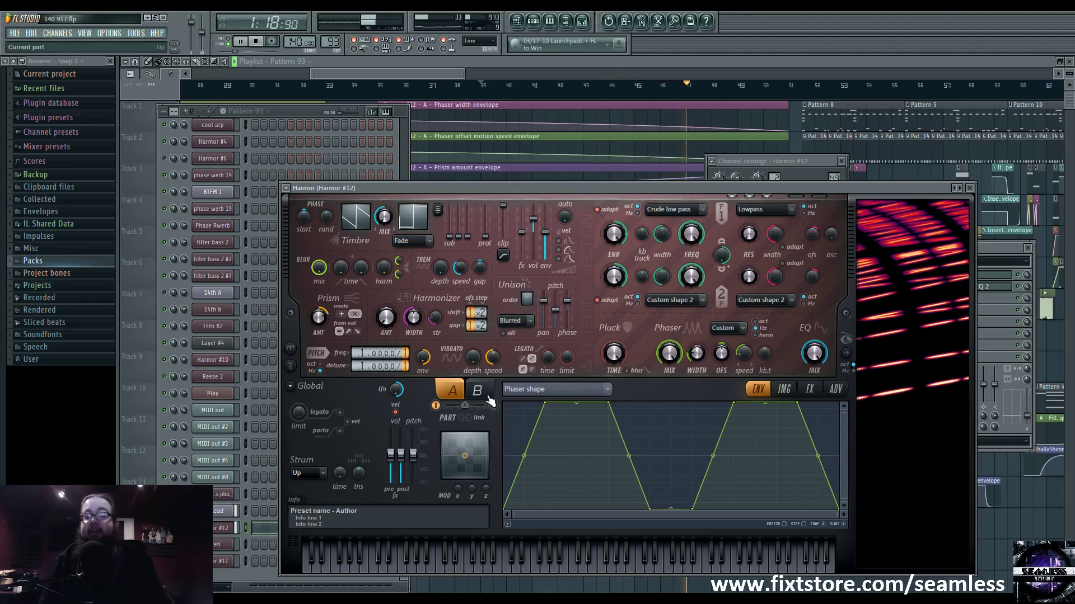
key("space")
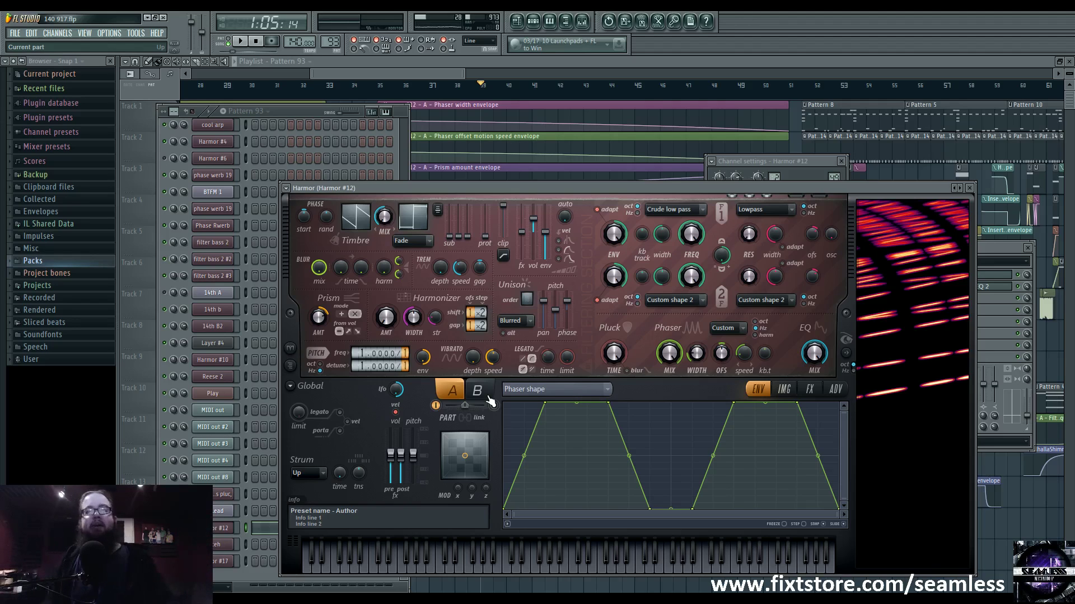
Select Insert 27 in the mixer, set the playback position to bar 35, and briefly play the breakdown's opening
key("F9")
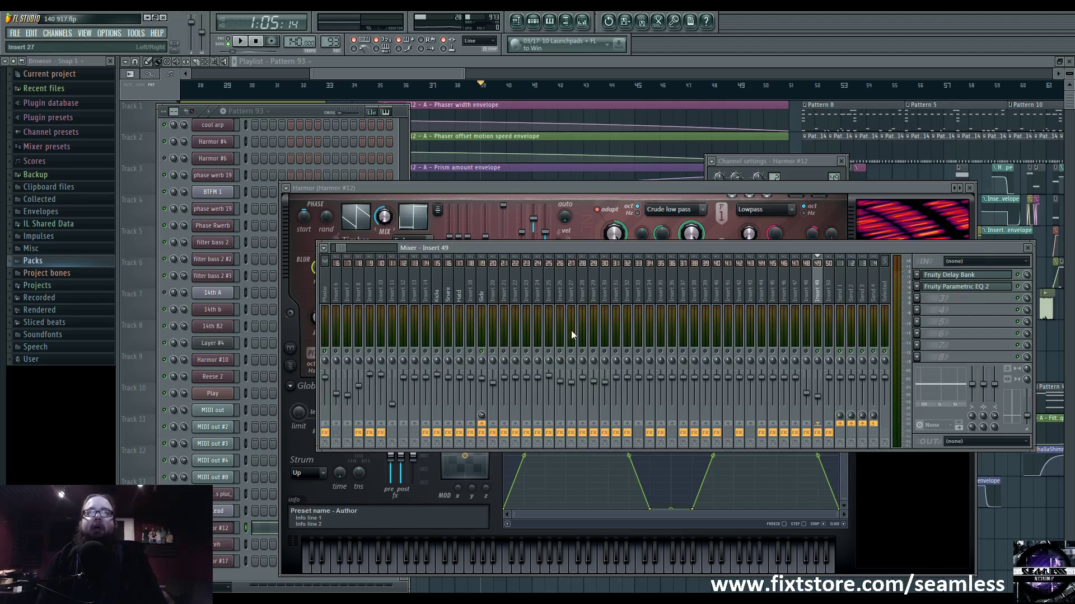
right_click(571, 330)
left_click(572, 351)
left_click(383, 86)
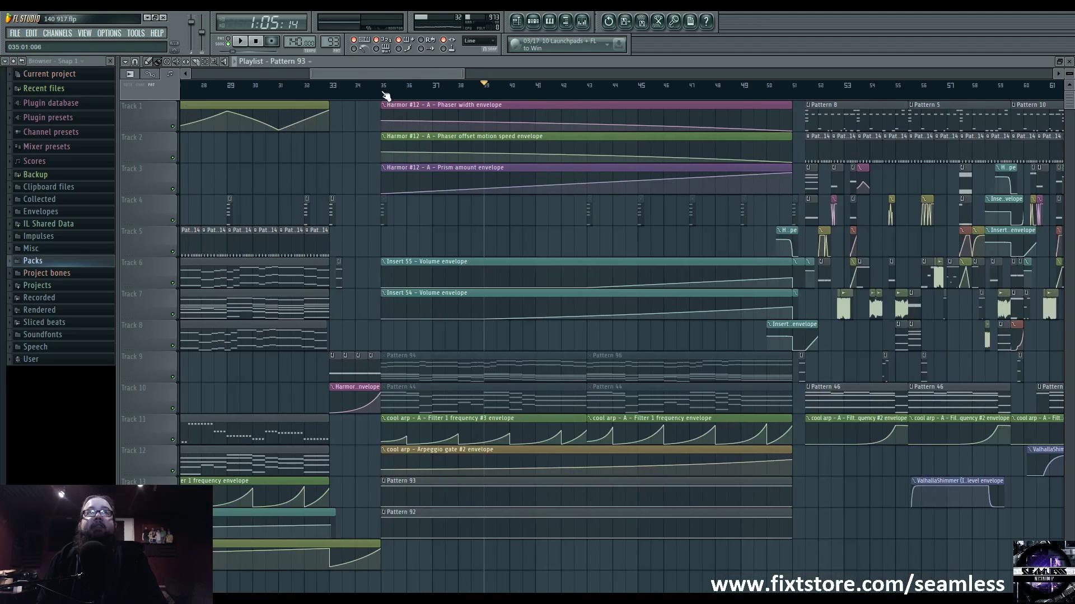
key("space")
key("space")
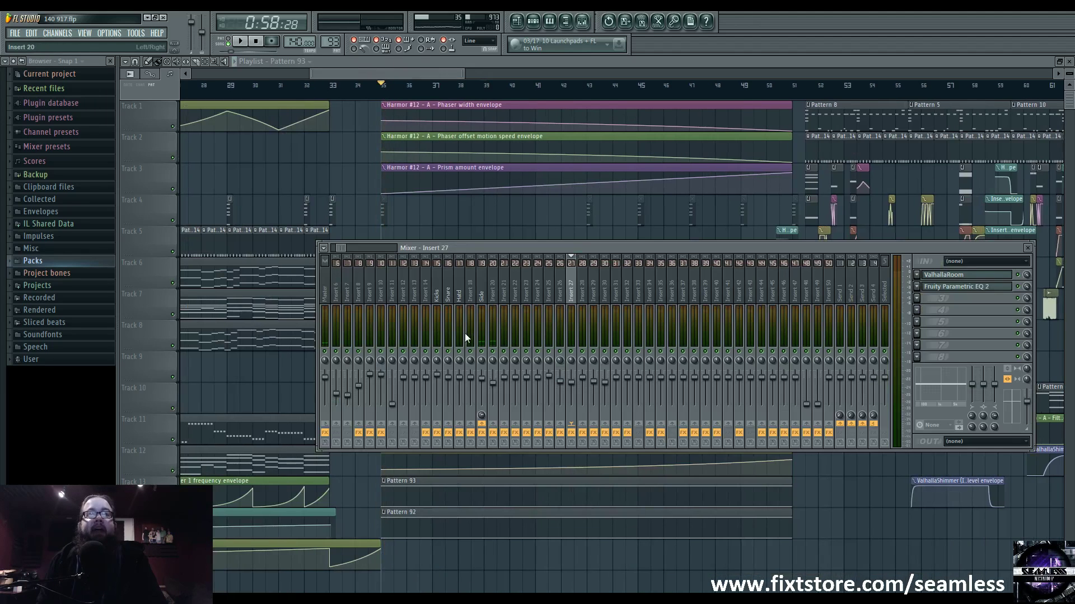
Unmute the breakdown clips on Tracks 9 and 10 (Patterns 94, 96 and 44) and start playback from bar 35
left_click(467, 230)
left_click(502, 371)
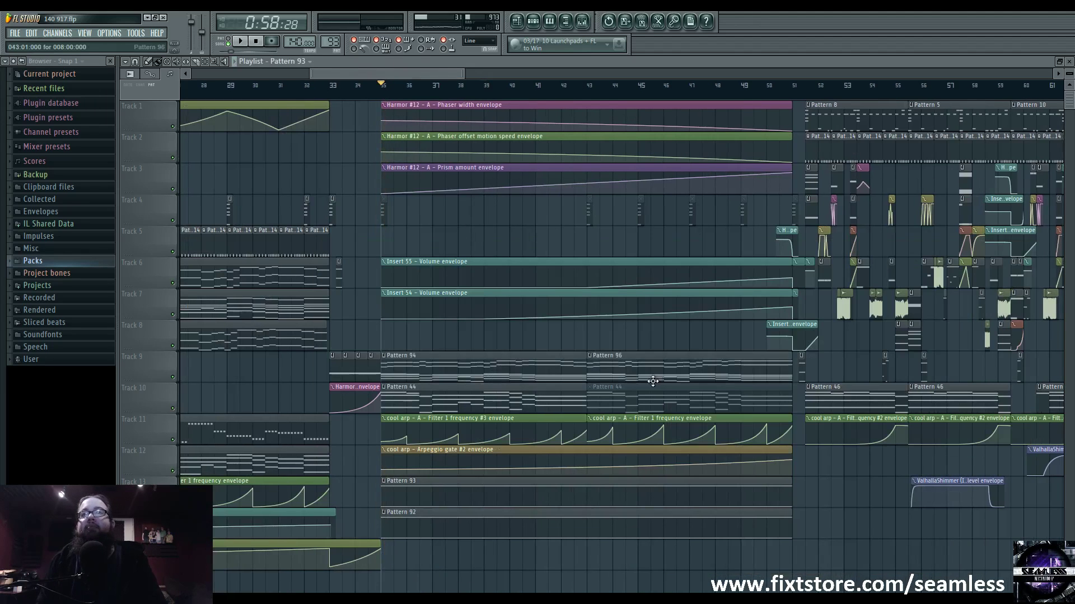
key("space")
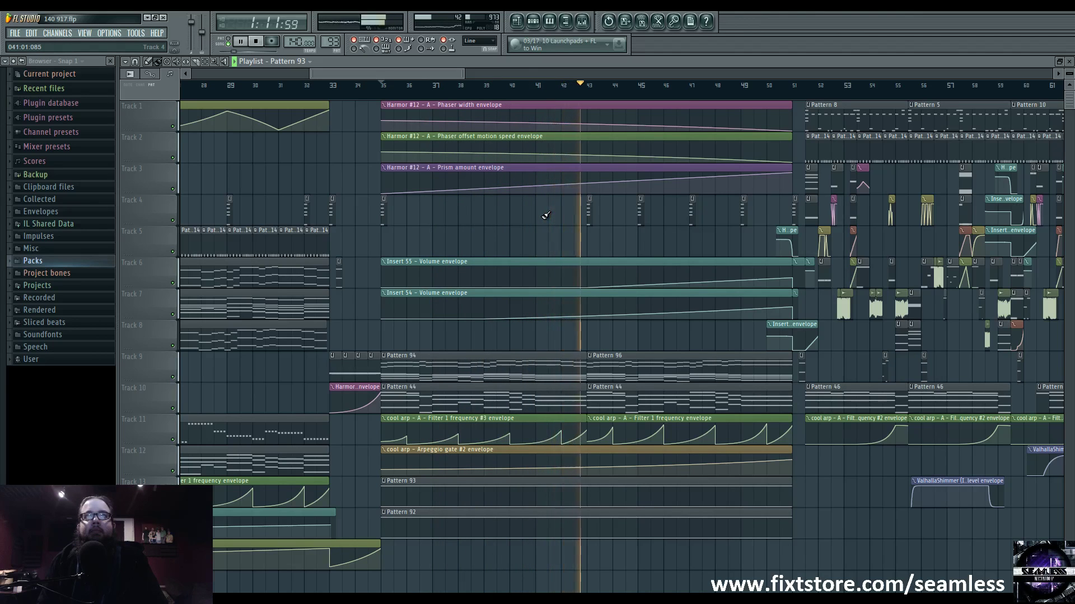
Follow the full breakdown along the playlist up to the transition at bar 51, and stop the song
scroll(683, 236, "right", 3)
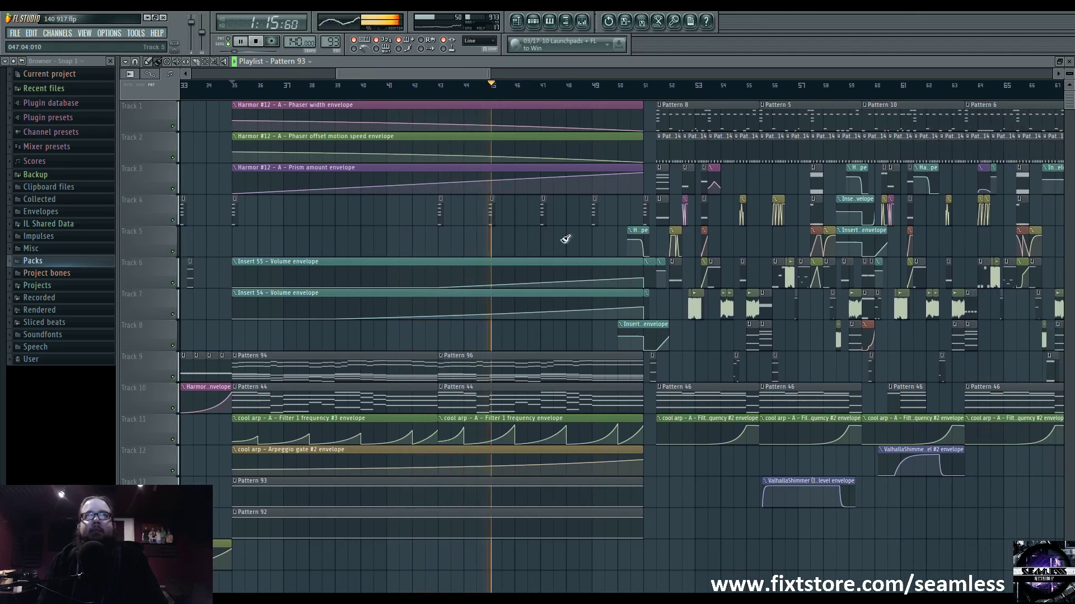
scroll(537, 241, "right", 2)
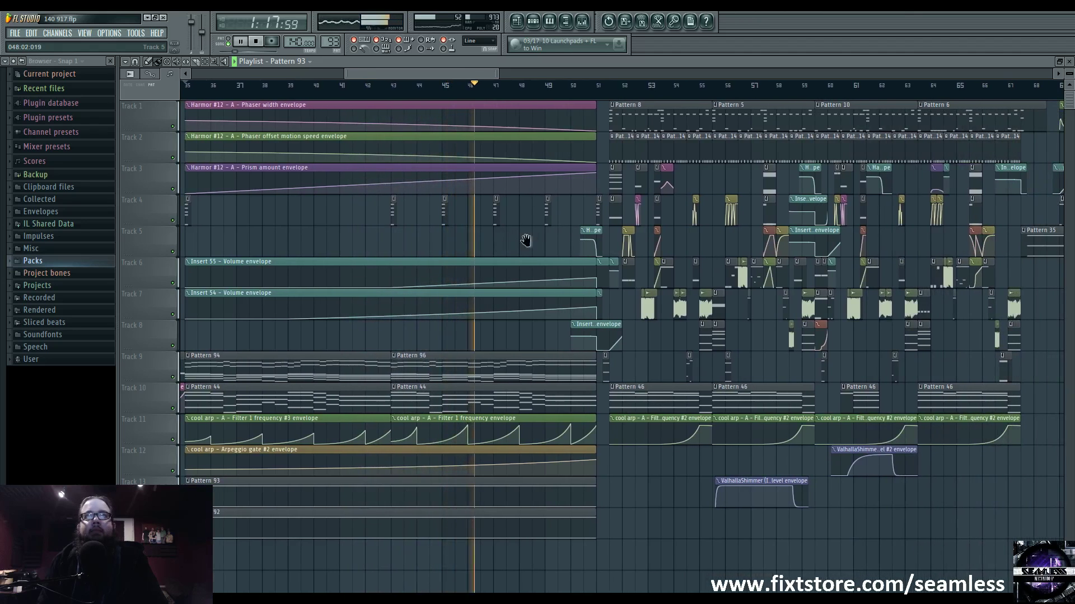
left_click_drag(522, 242, 597, 243)
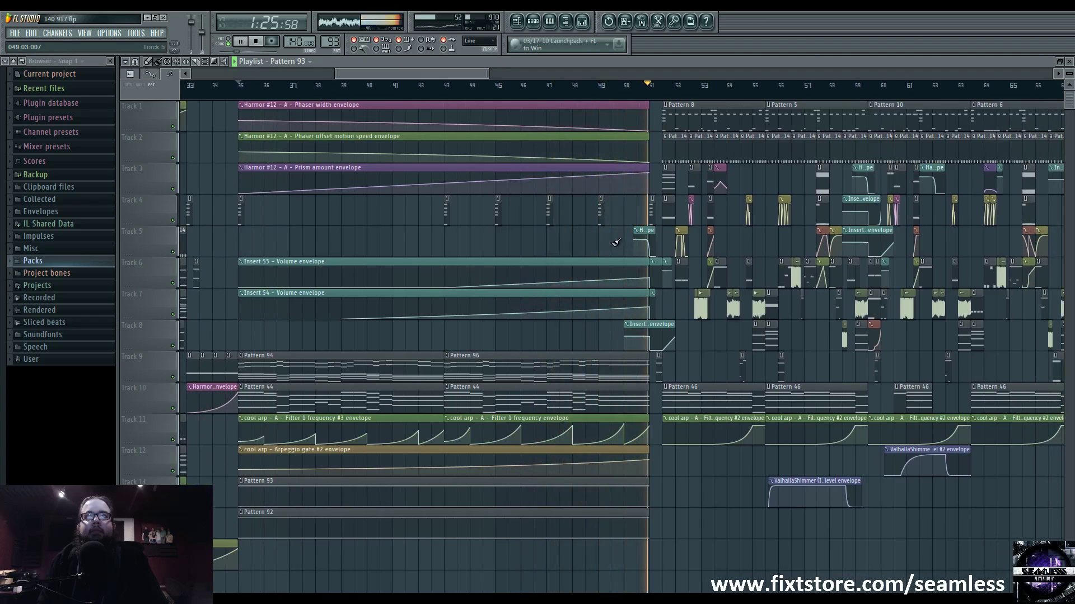
scroll(621, 356, "right", 1)
left_click_drag(621, 356, 540, 346)
key("space")
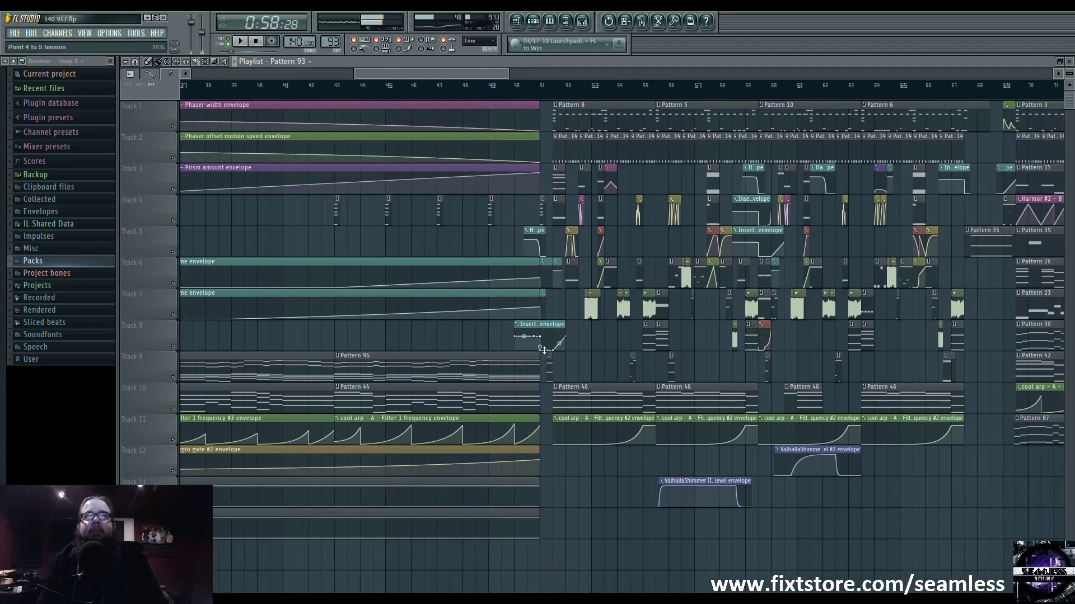
Set the playback position to bar 51 and play the short transition before the drop
scroll(543, 344, "up", 3)
left_click(538, 97)
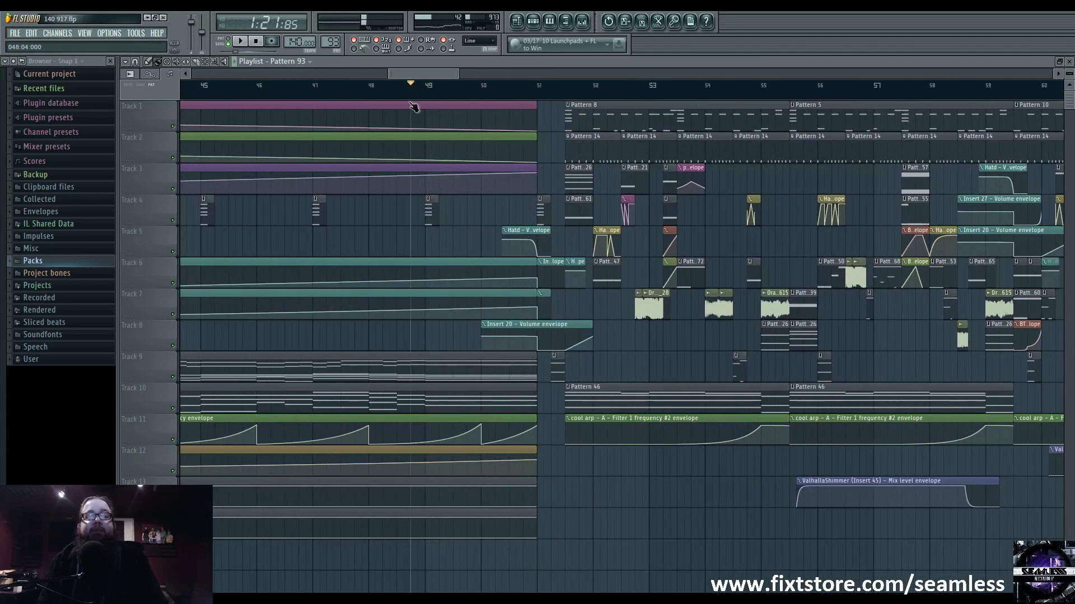
key("space")
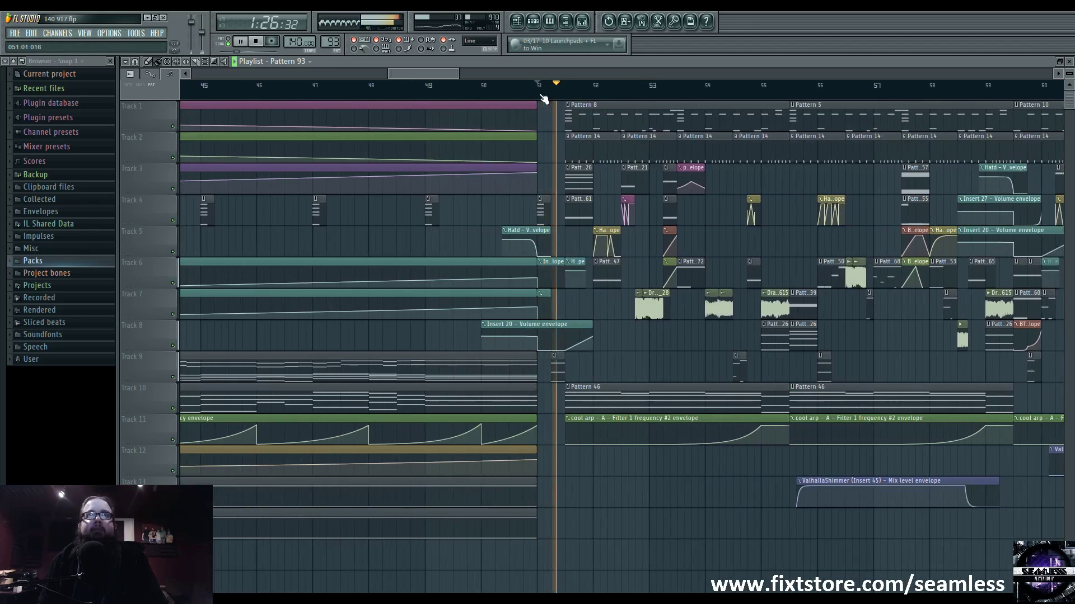
key("space")
Open the Pattern 36 clip on Track 9, return to the playlist, and start playback from the end of bar 50
scroll(526, 371, "right", 1)
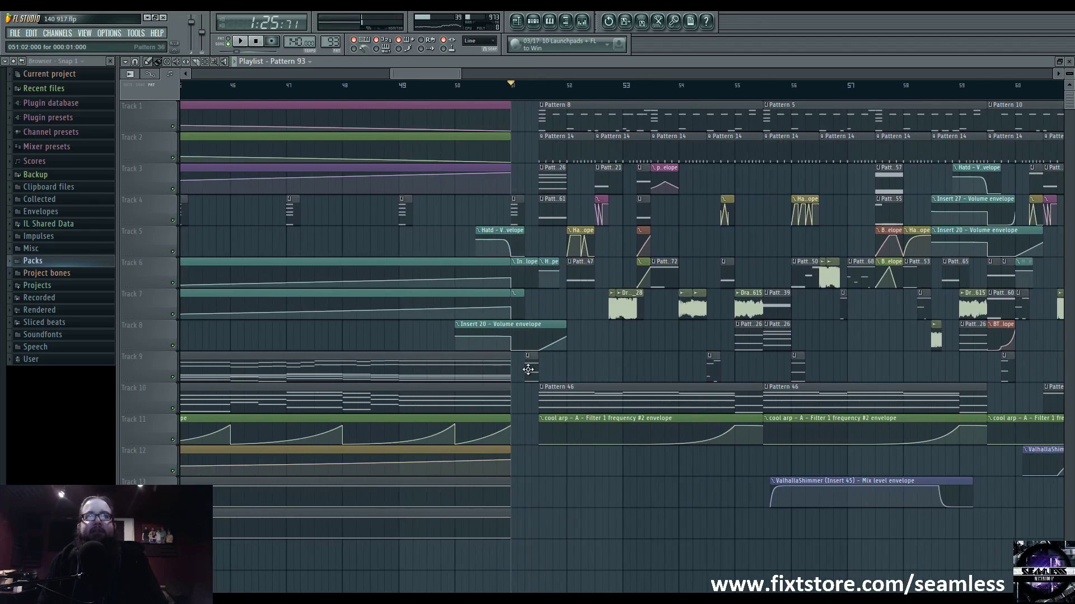
double_click(528, 369)
left_click(518, 22)
left_click(499, 97)
key("space")
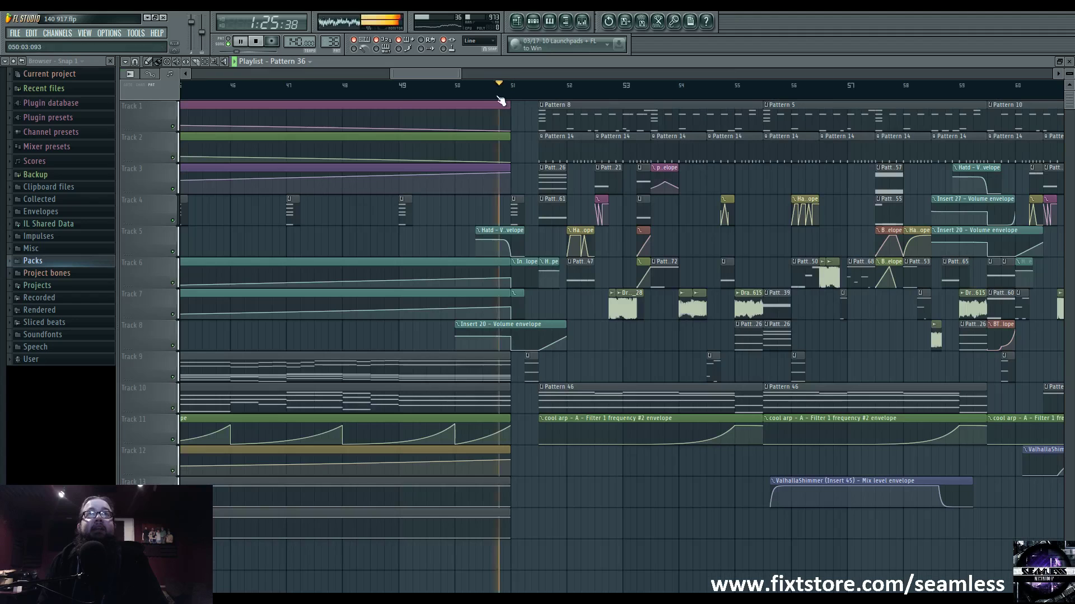
Follow playback into the drop, stop it, and place the playback position at the start of Pattern 8
left_click_drag(664, 355, 472, 355)
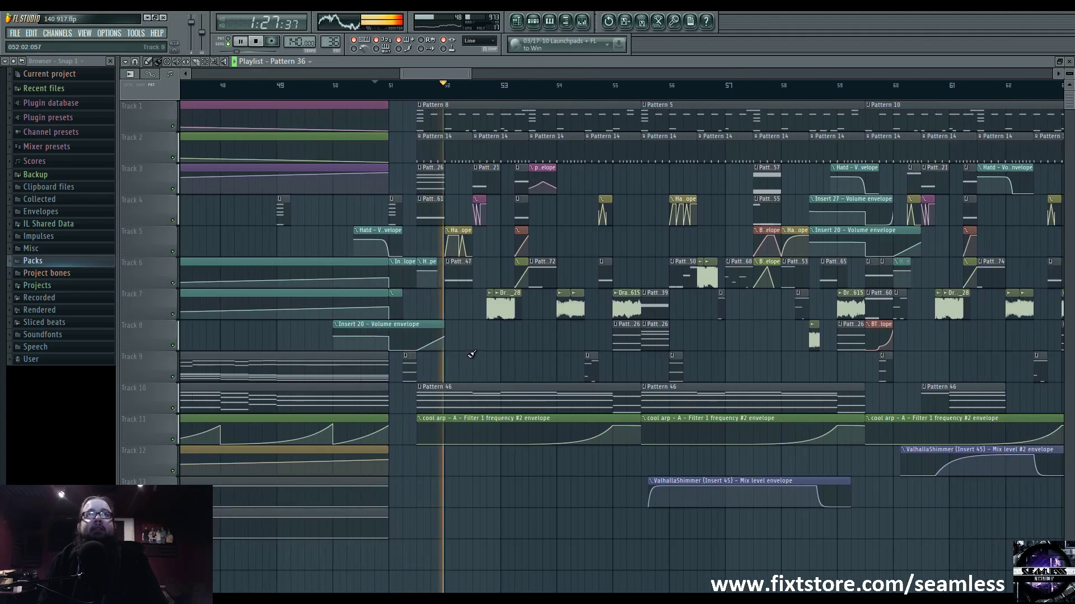
scroll(471, 354, "up", 3)
key("space")
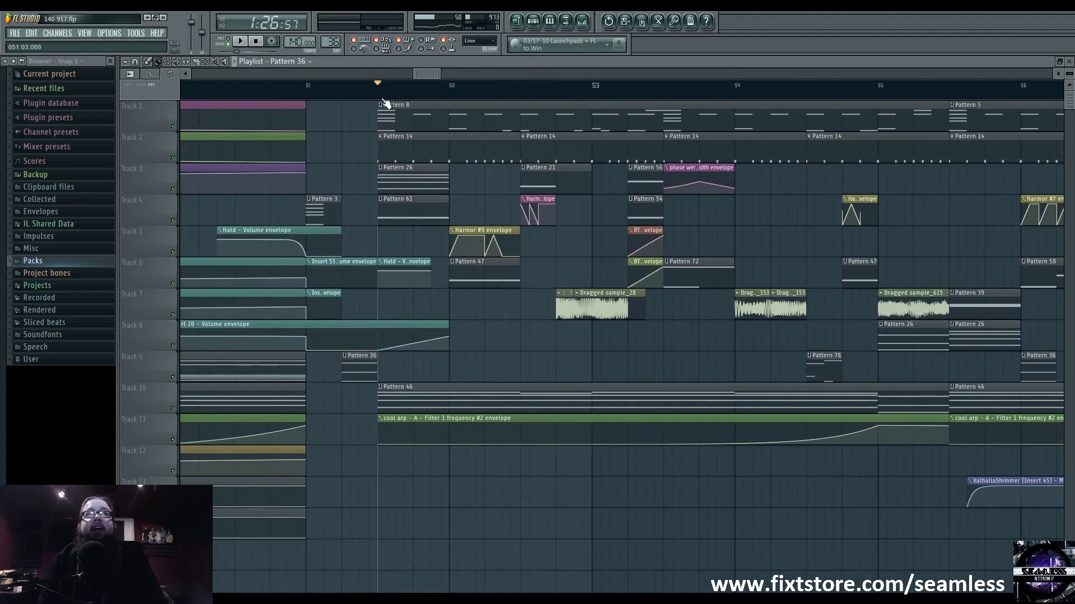
Solo Tracks 3 and 4 together, narrow the solo to Track 4, and play the drop's first bass sound
left_click(395, 179)
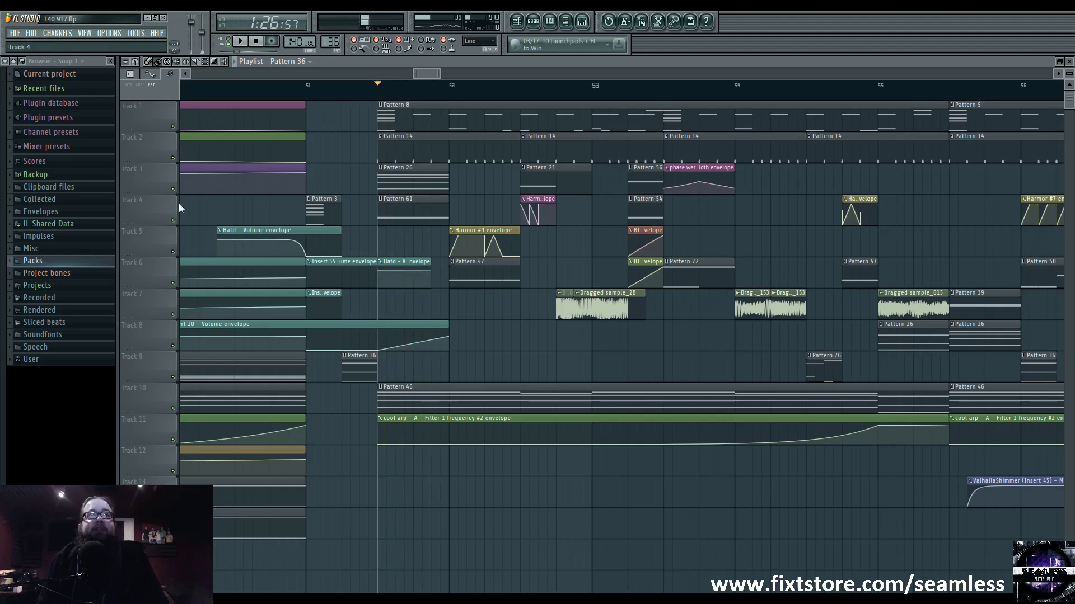
left_click_drag(168, 185, 174, 213)
key("space")
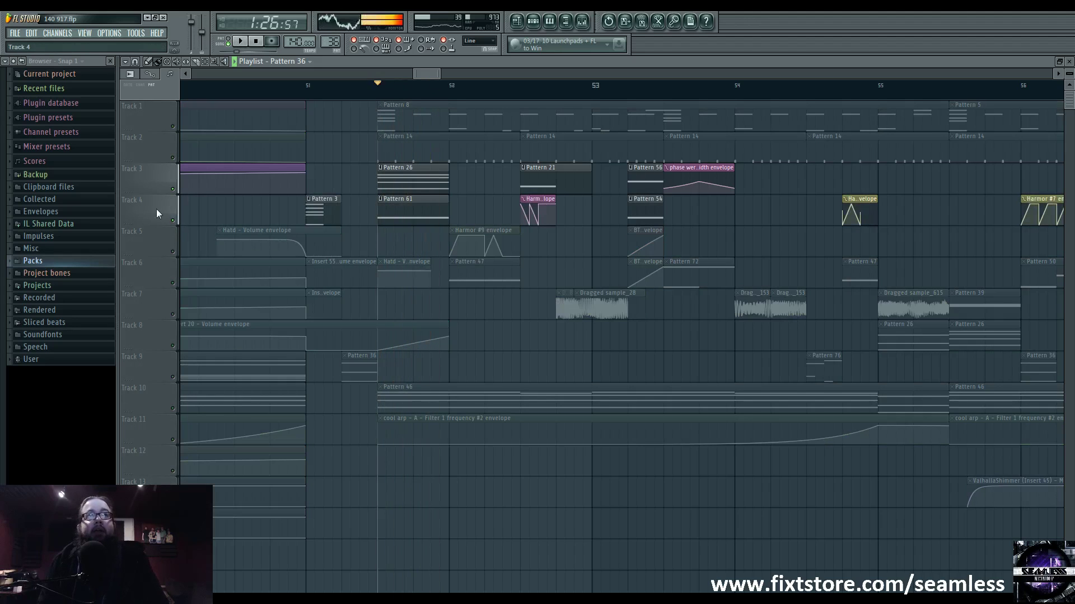
left_click(178, 223)
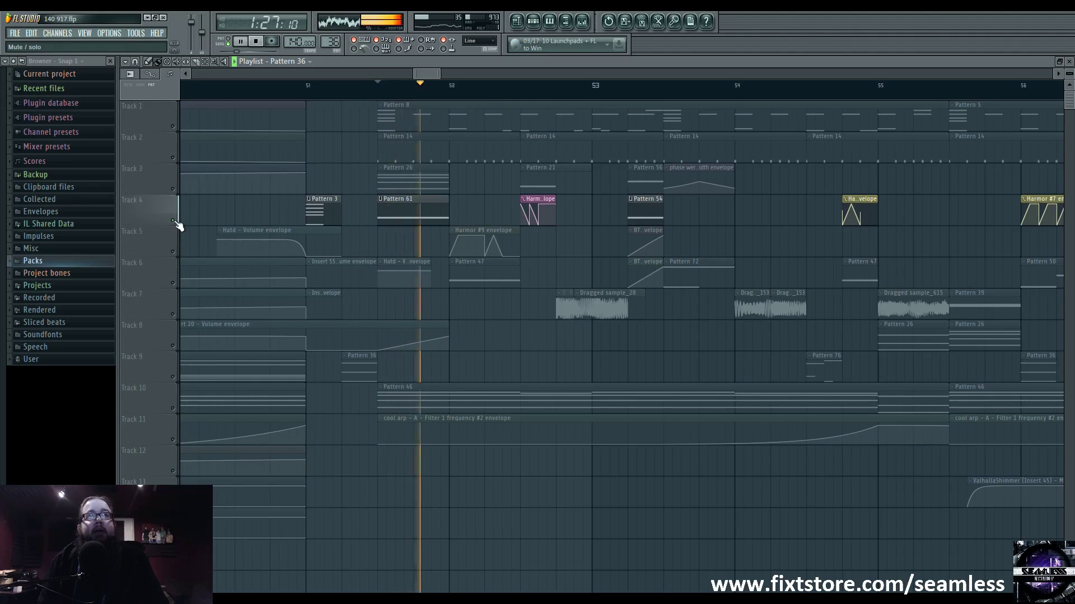
key("space")
Open Pattern 61 on Track 4, bring up its phase werb 19 synth, reposition the window, and play the sound
left_click(403, 208)
left_click(515, 17)
left_click(533, 21)
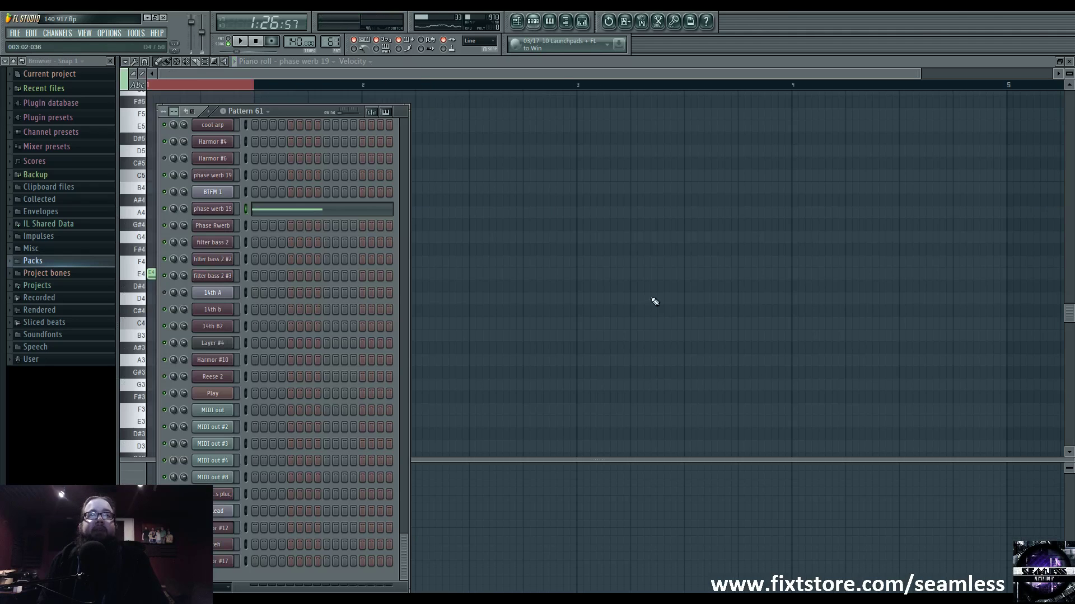
left_click(223, 211)
left_click_drag(508, 103, 549, 156)
key("space")
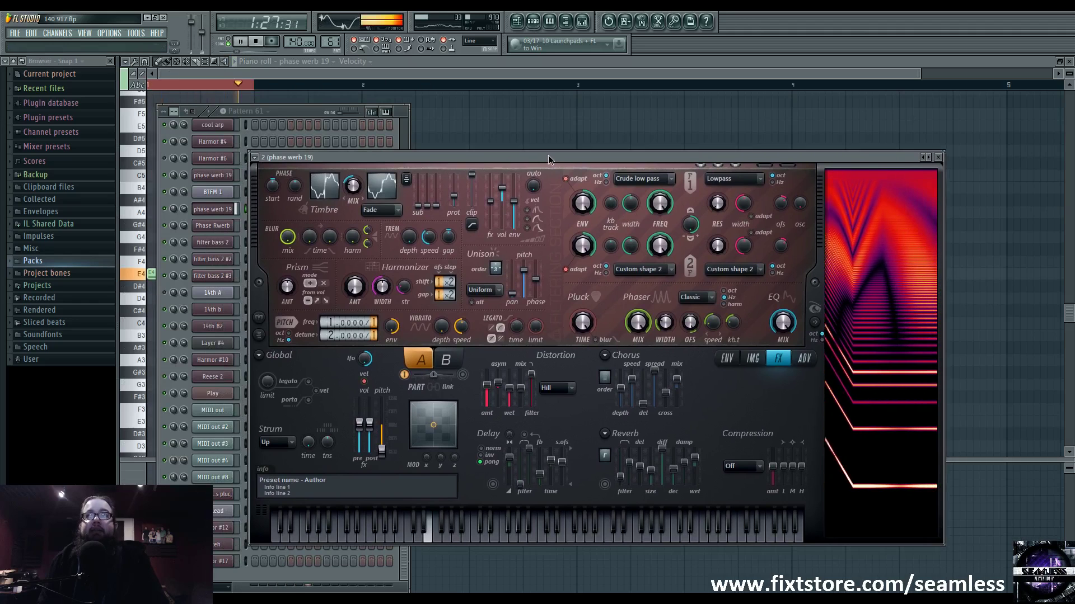
Return to the playlist, replay the soloed Pattern 61, and reopen the phase werb 19 synth
left_click(518, 21)
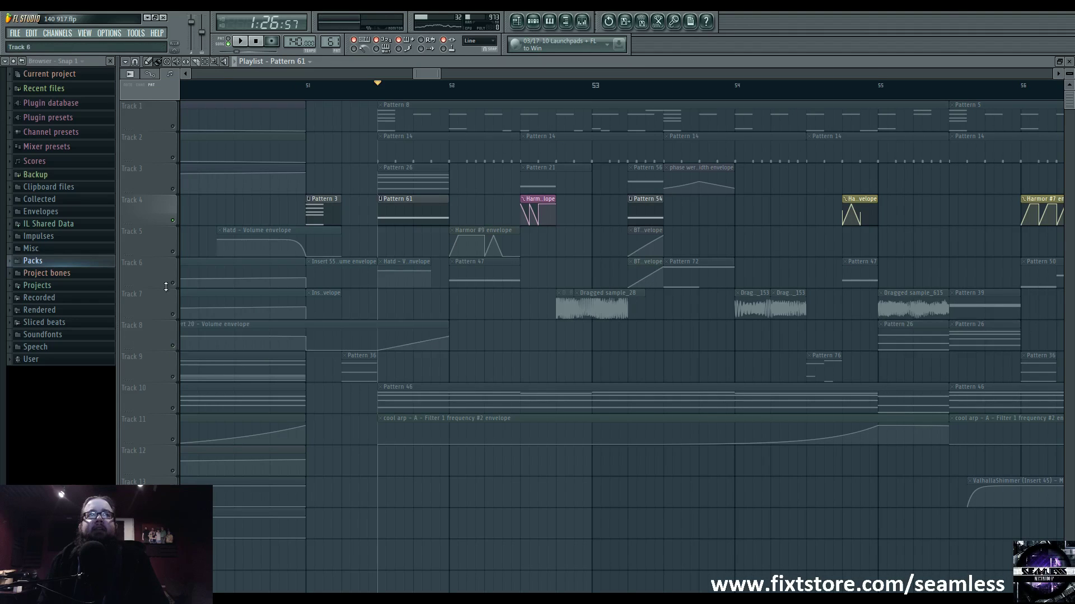
left_click(533, 21)
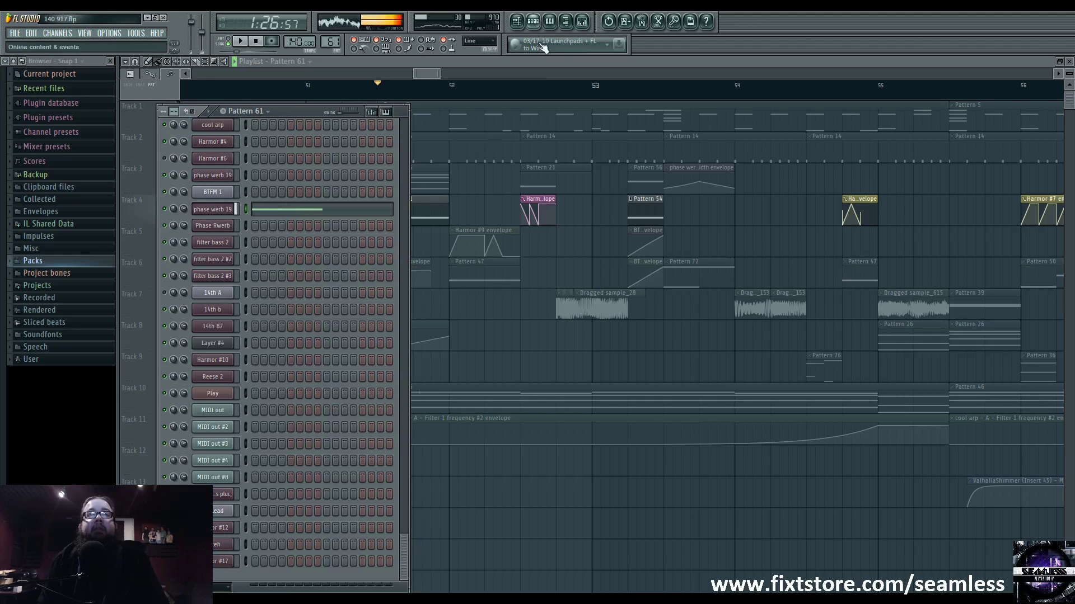
left_click(234, 210)
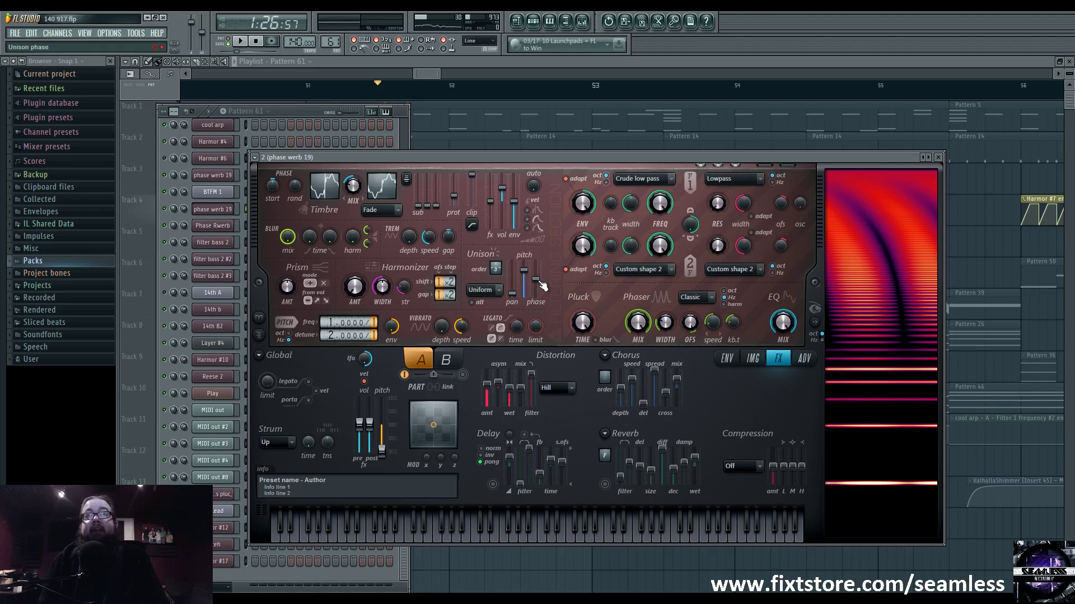
Check phase werb 19's image page and bring up its Local EQ shape
left_click(752, 359)
left_click(727, 358)
left_click(526, 361)
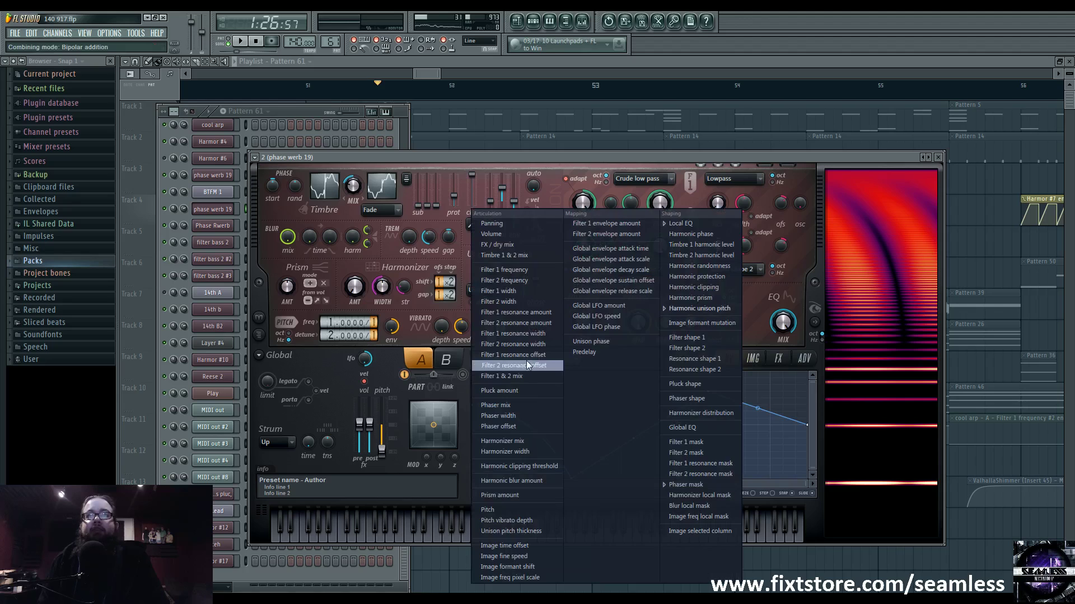
left_click(690, 235)
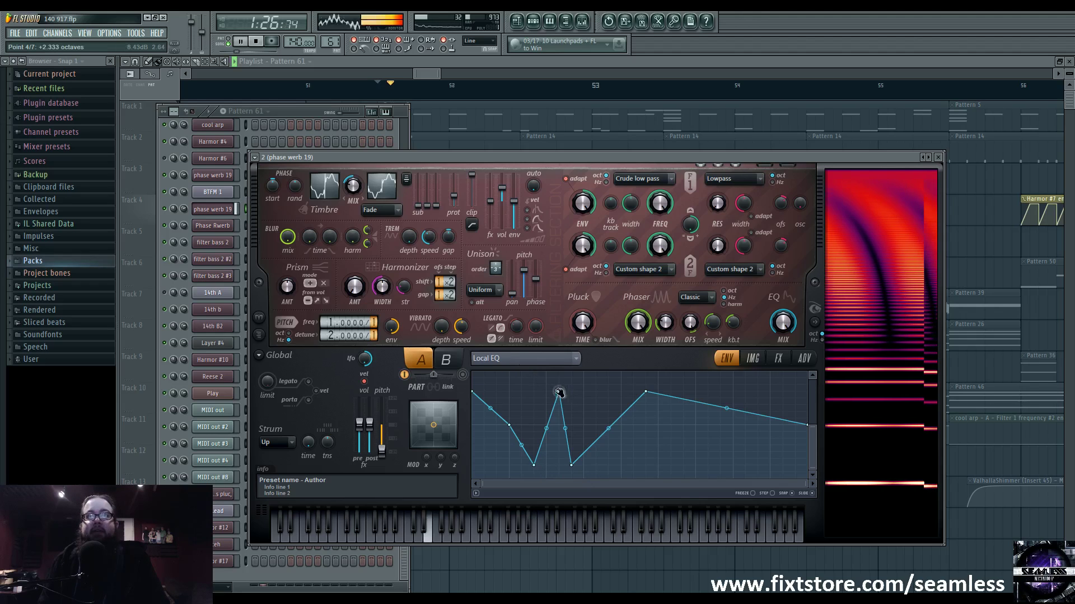
Adjust the middle peak of the Local EQ shape and play the bass sound to hear the change
mouse_move(562, 393)
left_mouse_down()
mouse_move(540, 389)
mouse_move(606, 388)
mouse_move(548, 381)
mouse_move(571, 388)
left_mouse_up()
key("space")
key("space")
left_click_drag(580, 532, 560, 394)
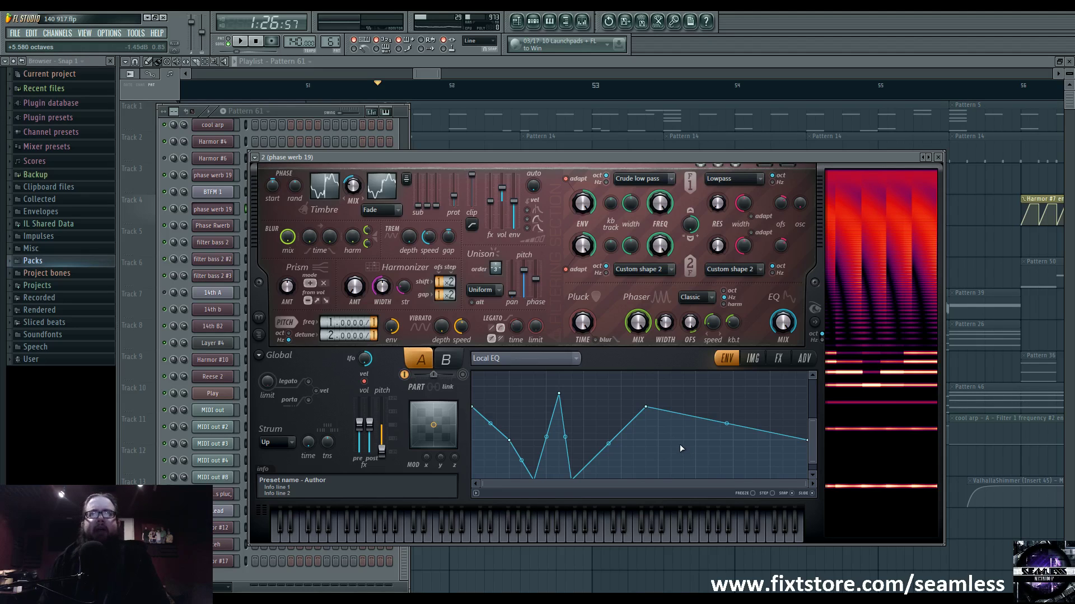
Look through phase werb 19's effects and image pages and display its Harmonic unison pitch shape
left_click(777, 358)
left_click(752, 359)
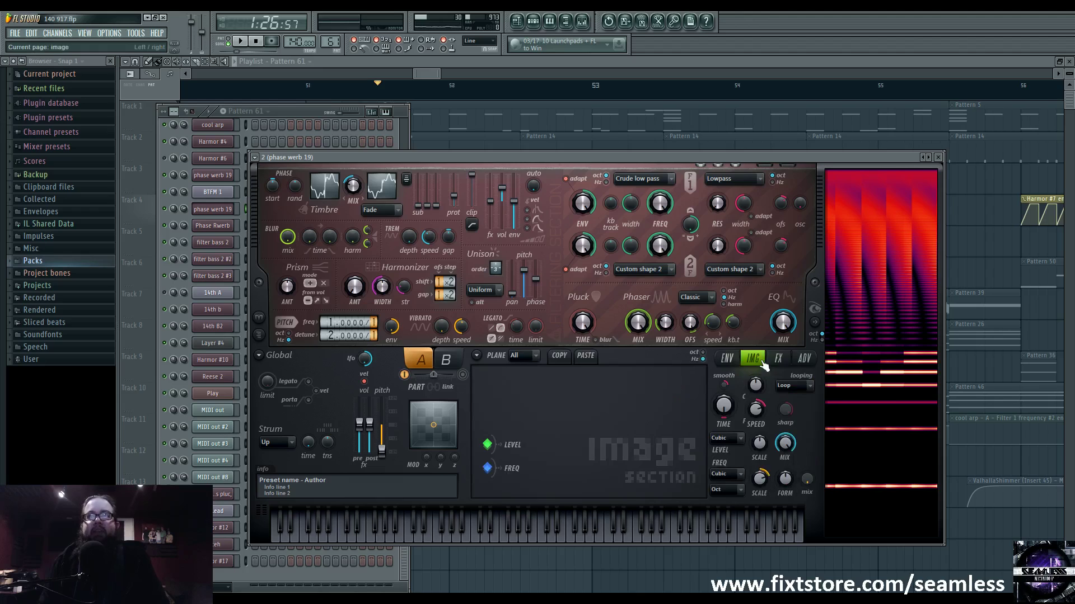
left_click(726, 359)
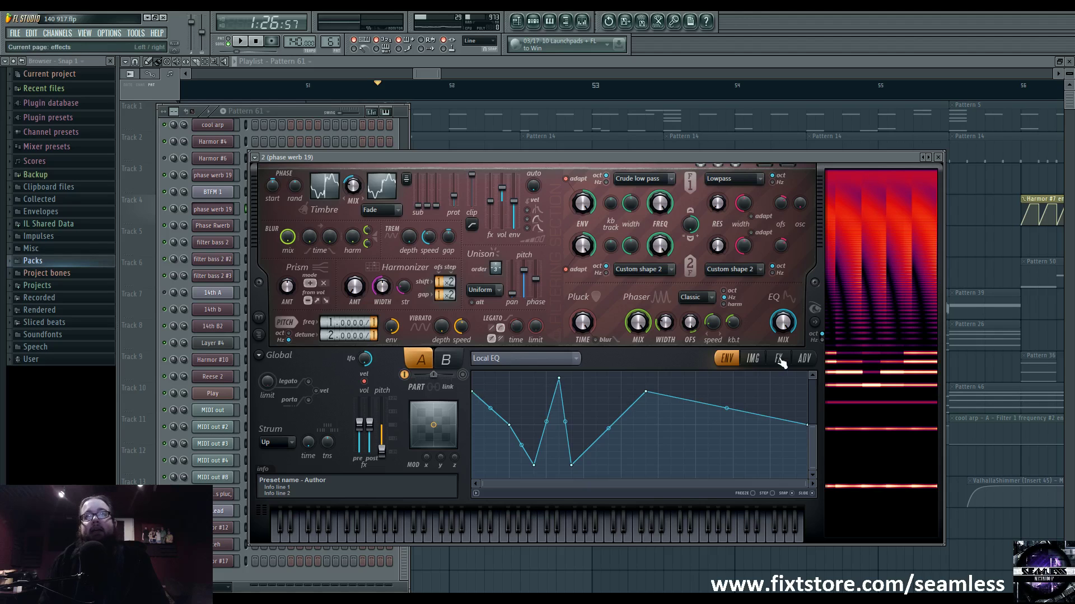
left_click(524, 358)
left_click(699, 309)
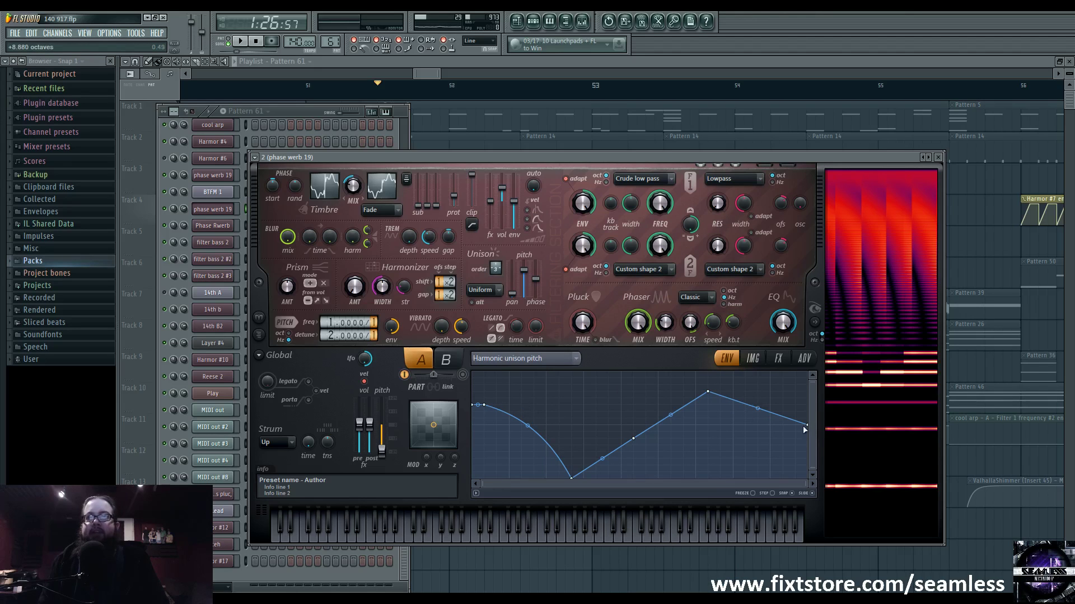
Play the bass with phase werb 19's distortion off, restore the Hill distortion, and play it again for comparison
left_click(753, 359)
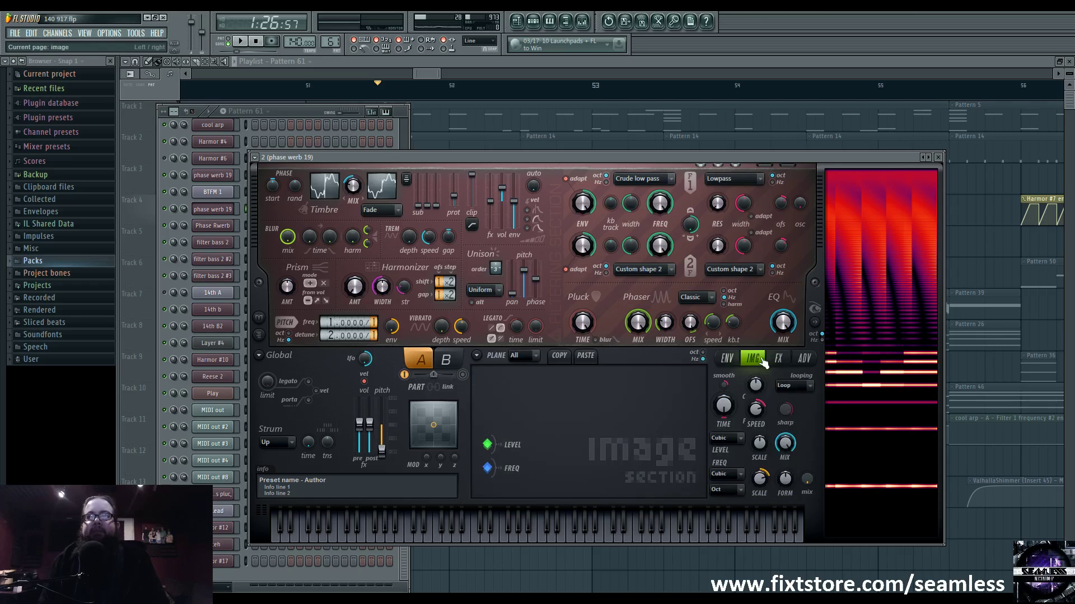
left_click(778, 359)
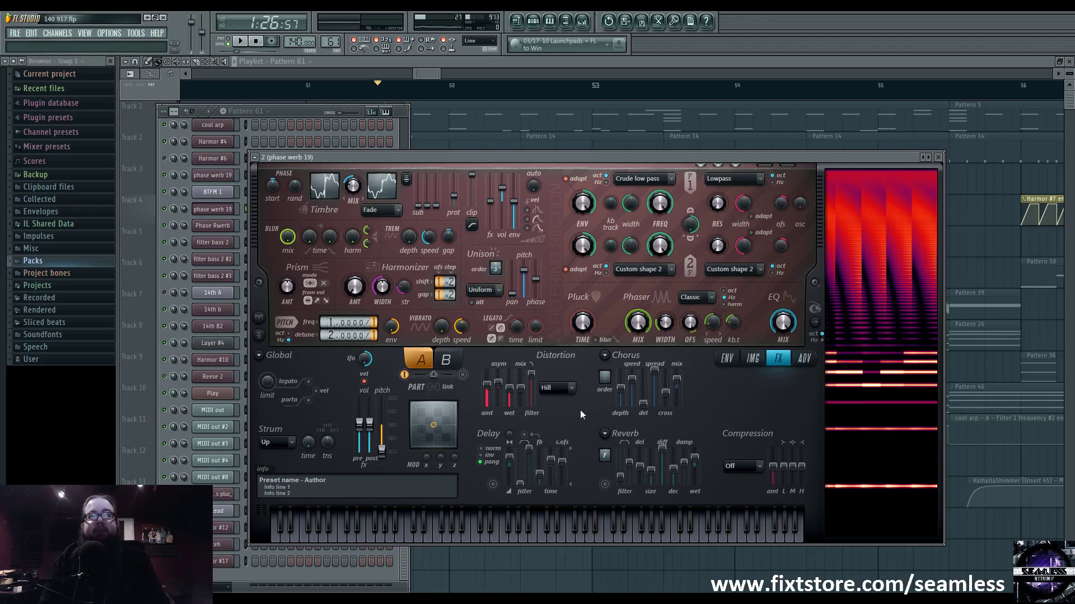
left_click(557, 388)
left_click(554, 392)
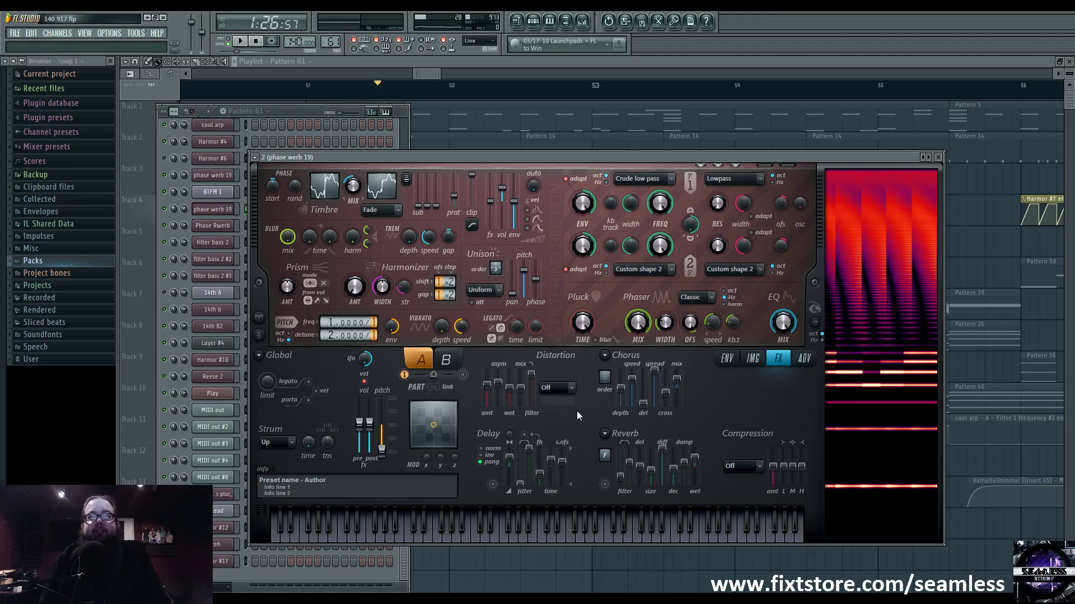
key("space")
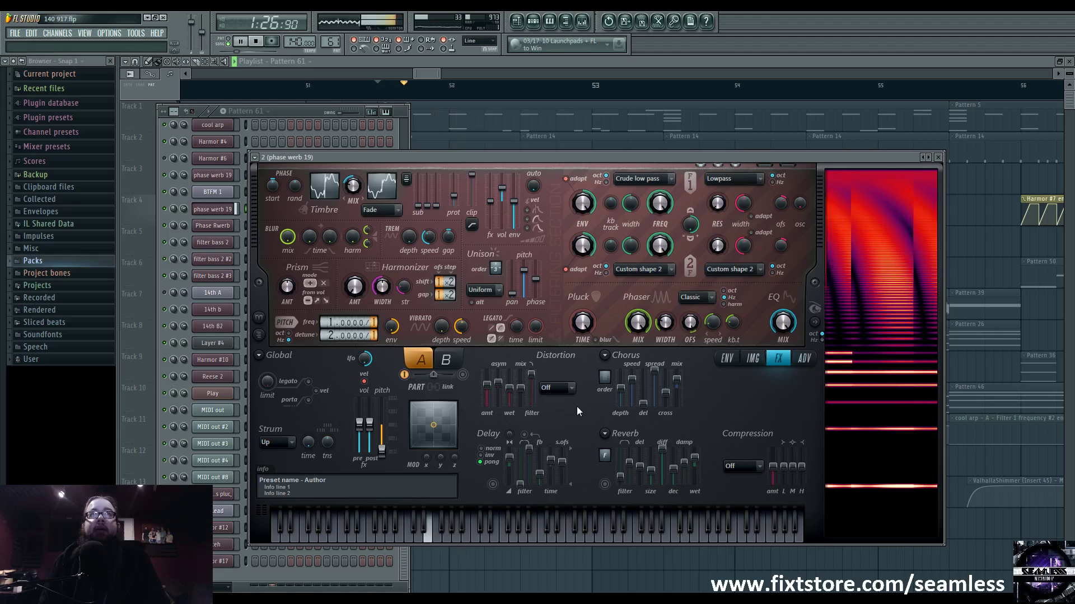
left_click(570, 389)
left_click(565, 426)
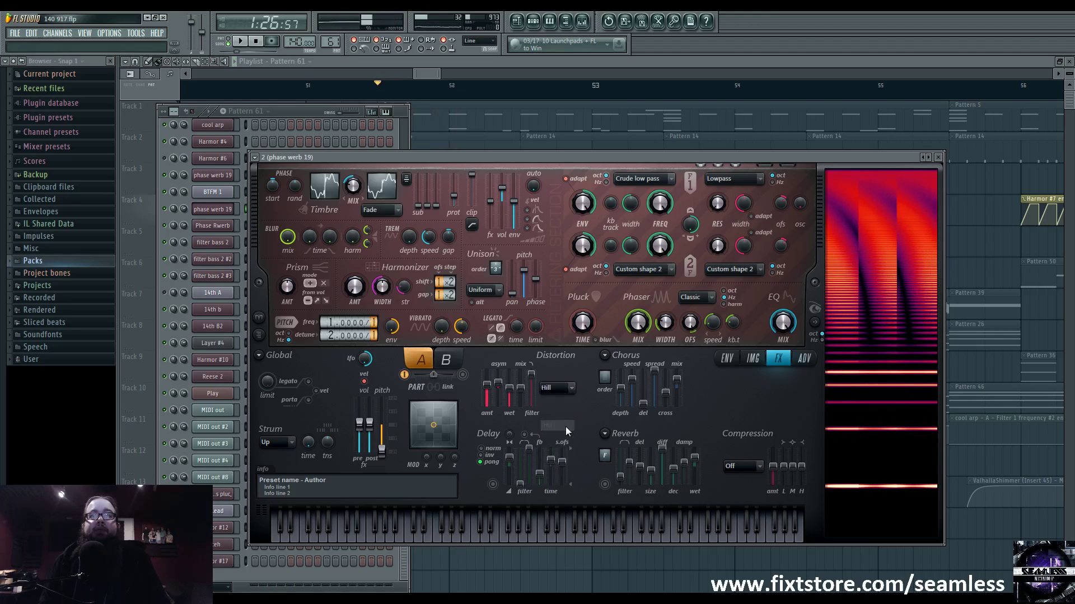
key("space")
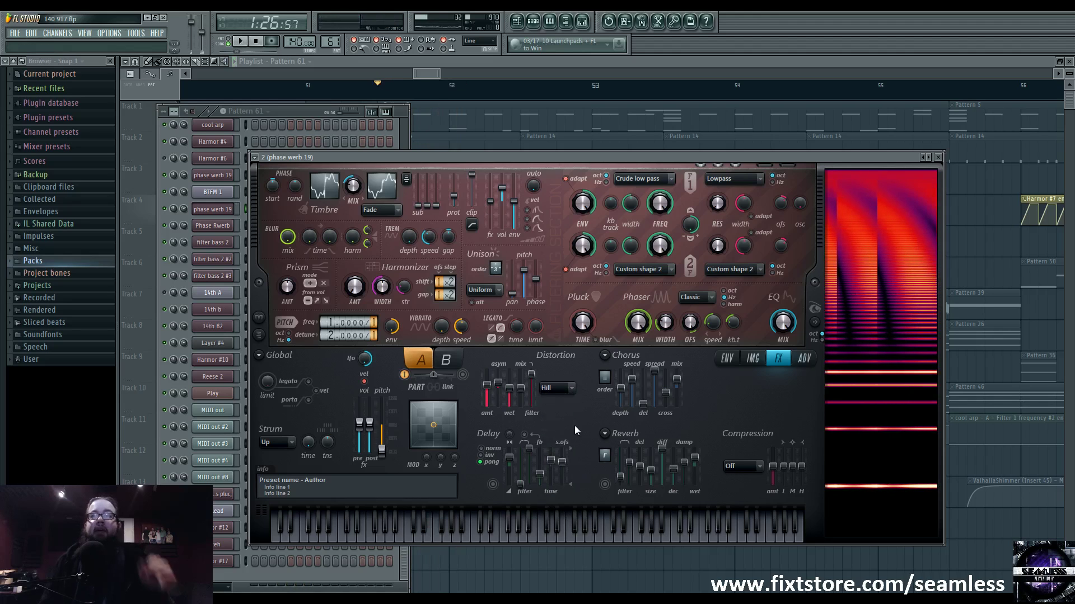
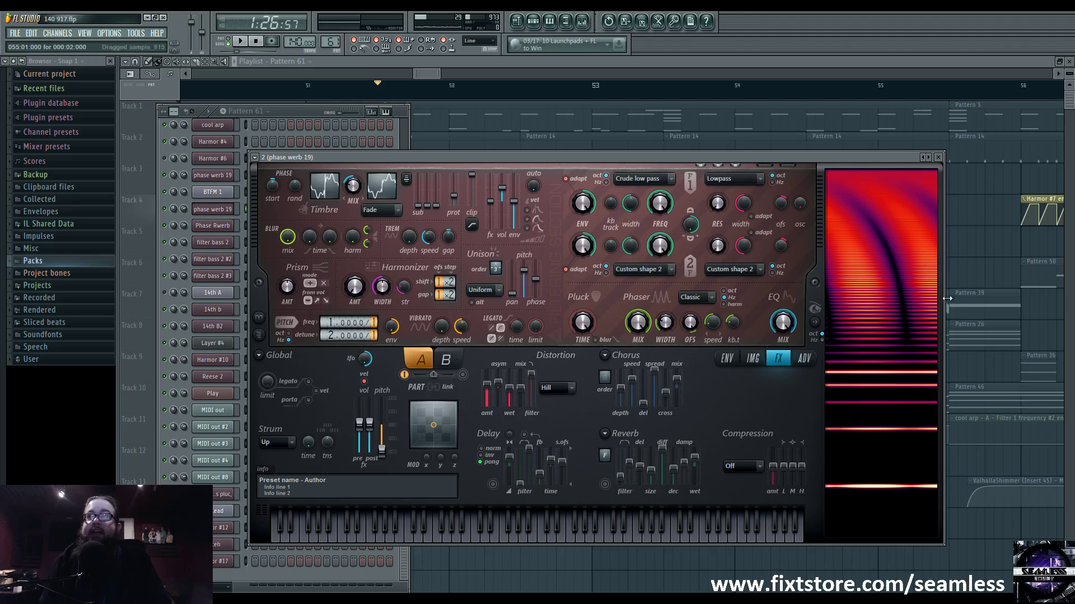
Display phase werb 19's Phaser mask shape and play the bass sound
left_click(727, 358)
left_click(526, 360)
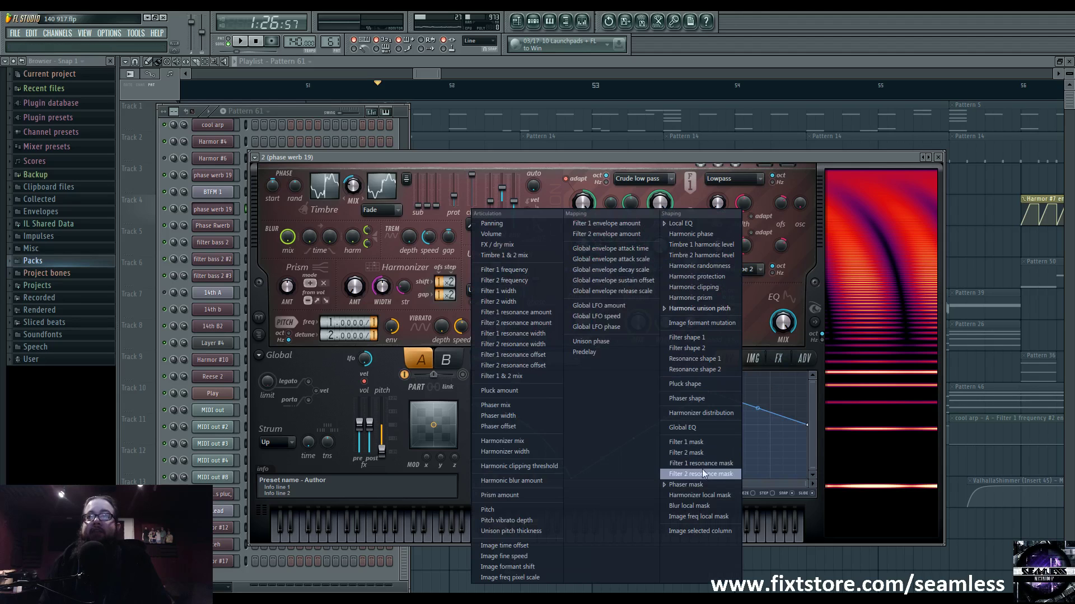
left_click(686, 484)
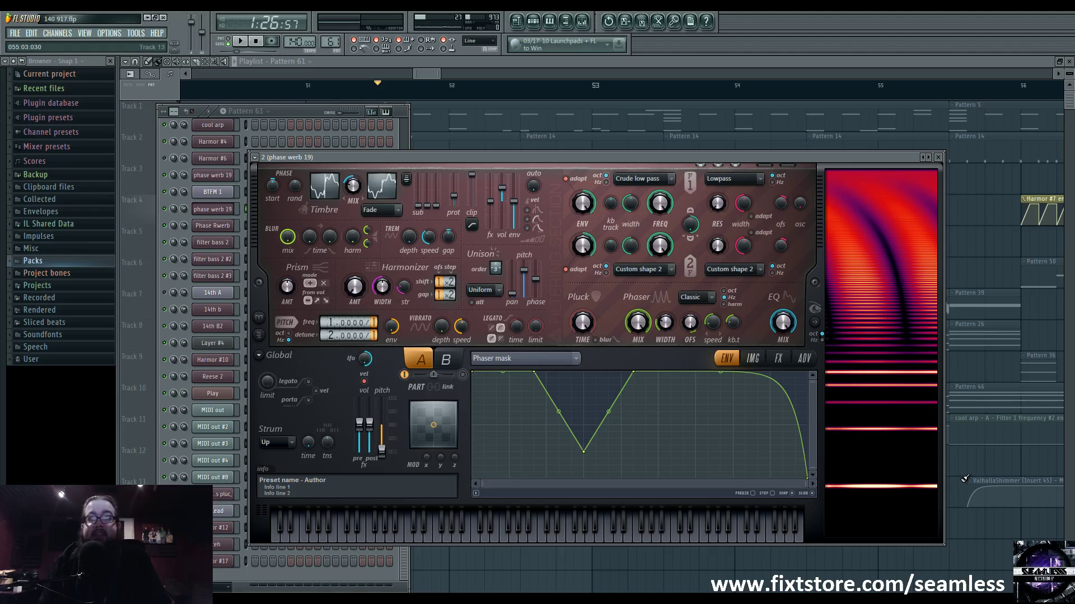
key("space")
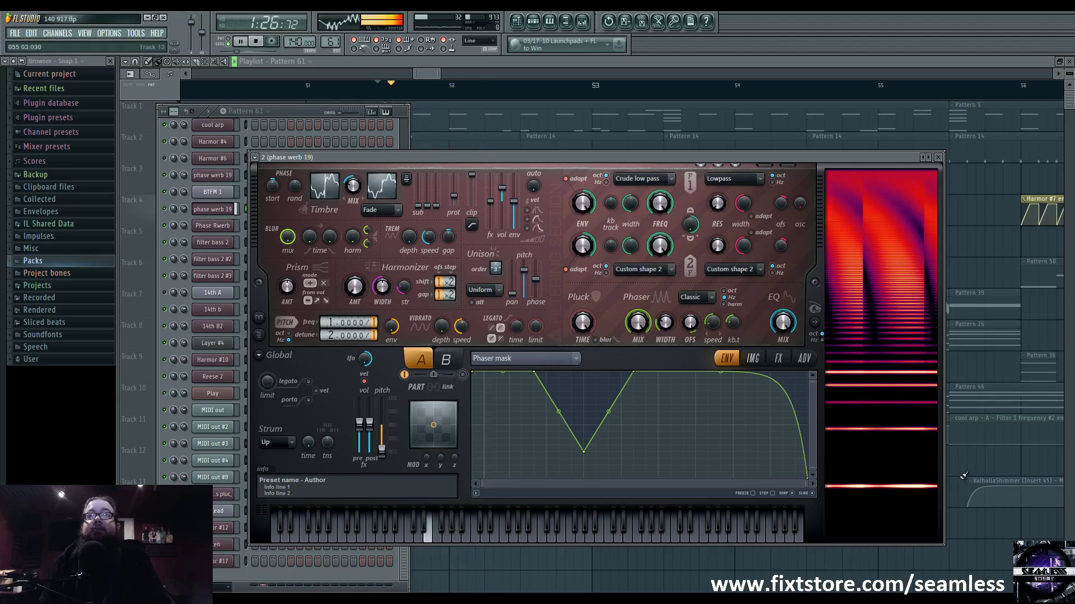
key("space")
Shift the Phaser mask's V-shaped dip slightly lower in frequency, replay the bass, and adjust the phaser scale
mouse_move(534, 371)
left_mouse_down()
mouse_move(514, 372)
mouse_move(691, 371)
mouse_move(527, 367)
left_mouse_up()
key("space")
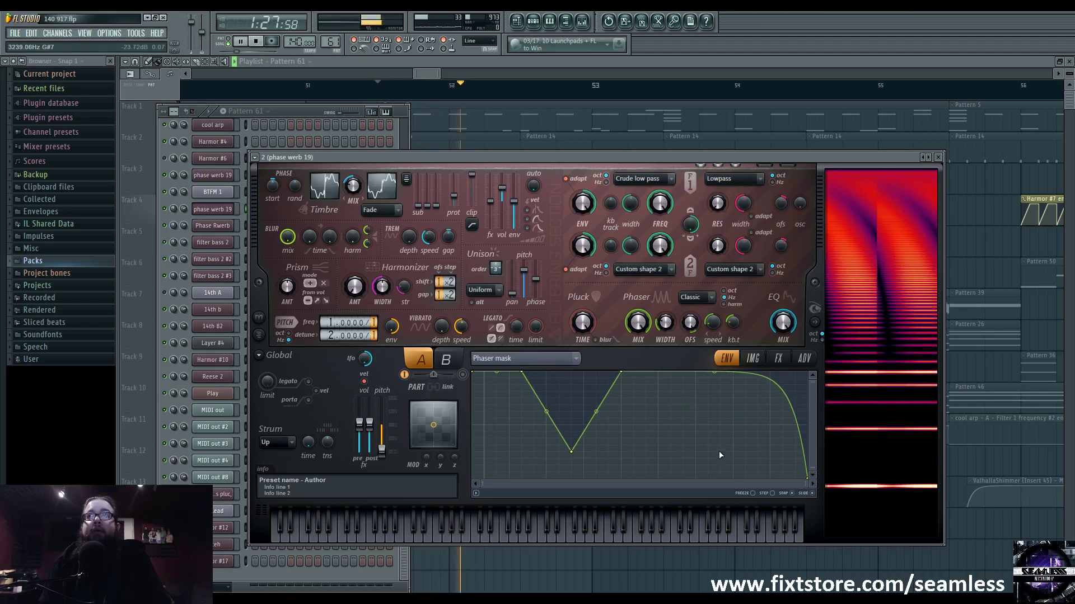
key("space")
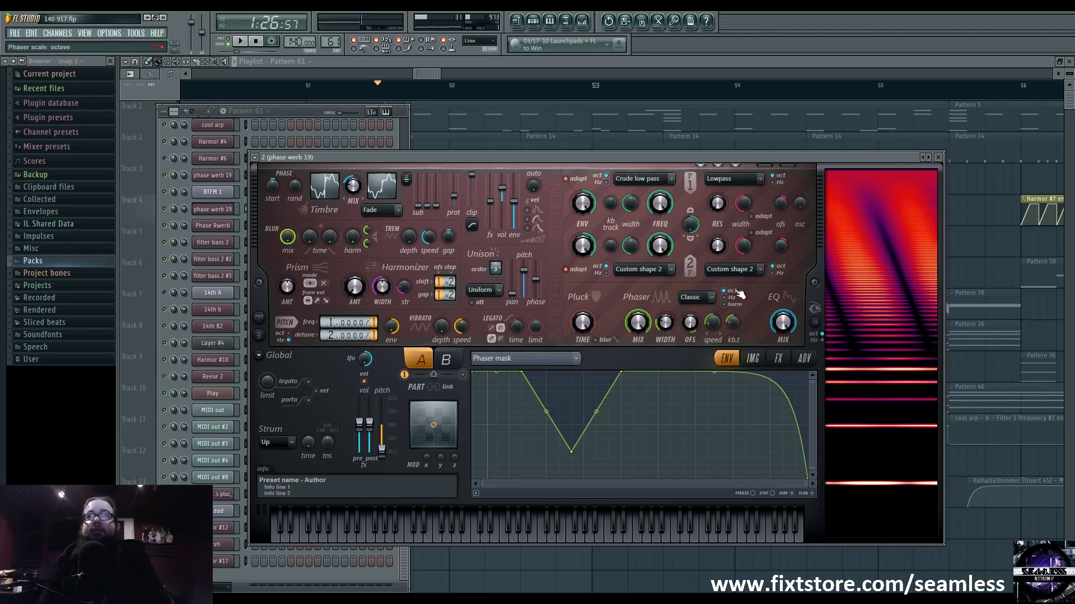
left_click(726, 298)
Review phase werb 19's effects page, then examine the Fruity Parametric EQ 2 on mixer Insert 38
left_click(786, 358)
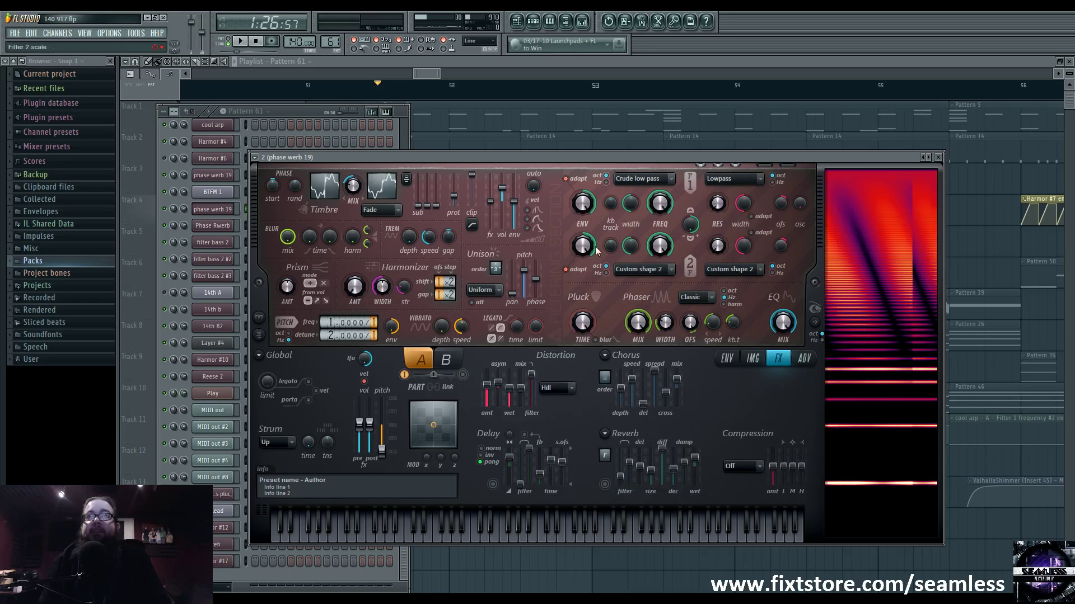
left_click(582, 21)
left_click(979, 277)
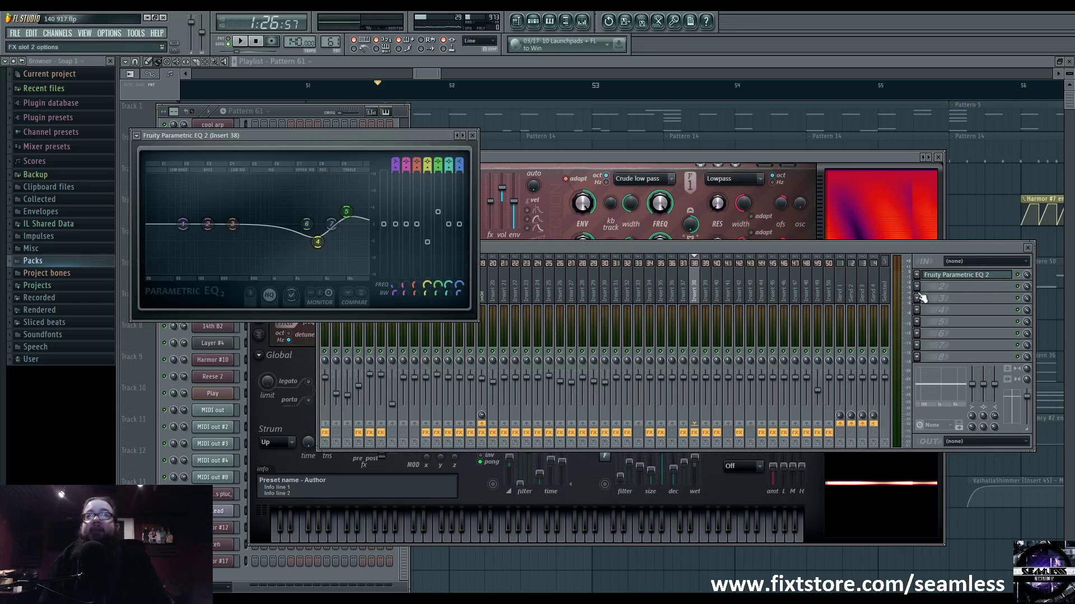
left_click_drag(554, 252, 520, 244)
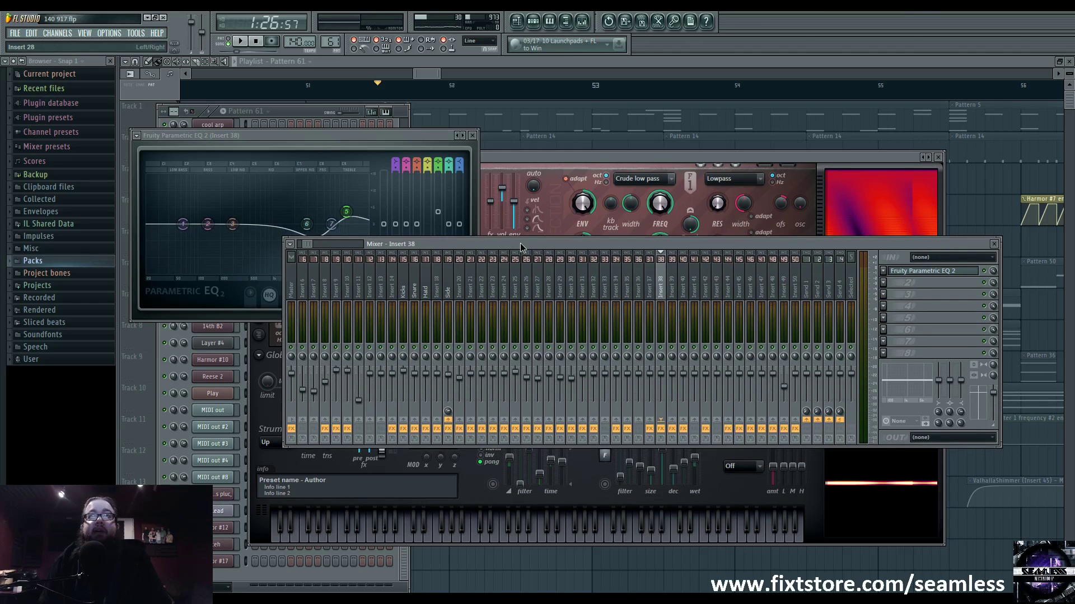
Inspect the effect chains on several other mixer tracks, including Insert 39 and Side, and close all open windows
left_click(452, 288)
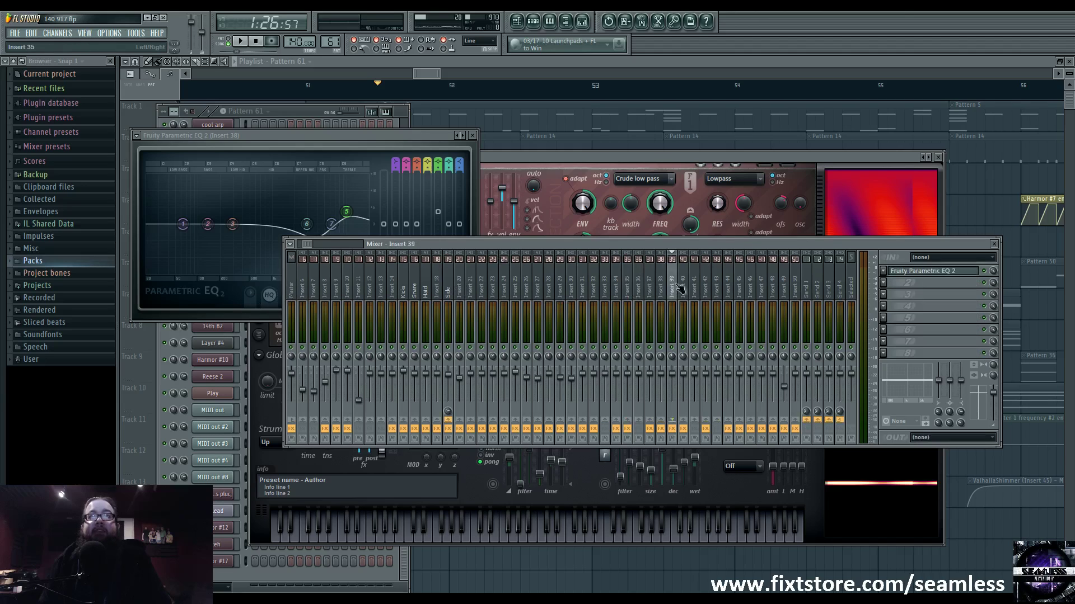
left_click(606, 288)
left_click(561, 288)
left_click(448, 289)
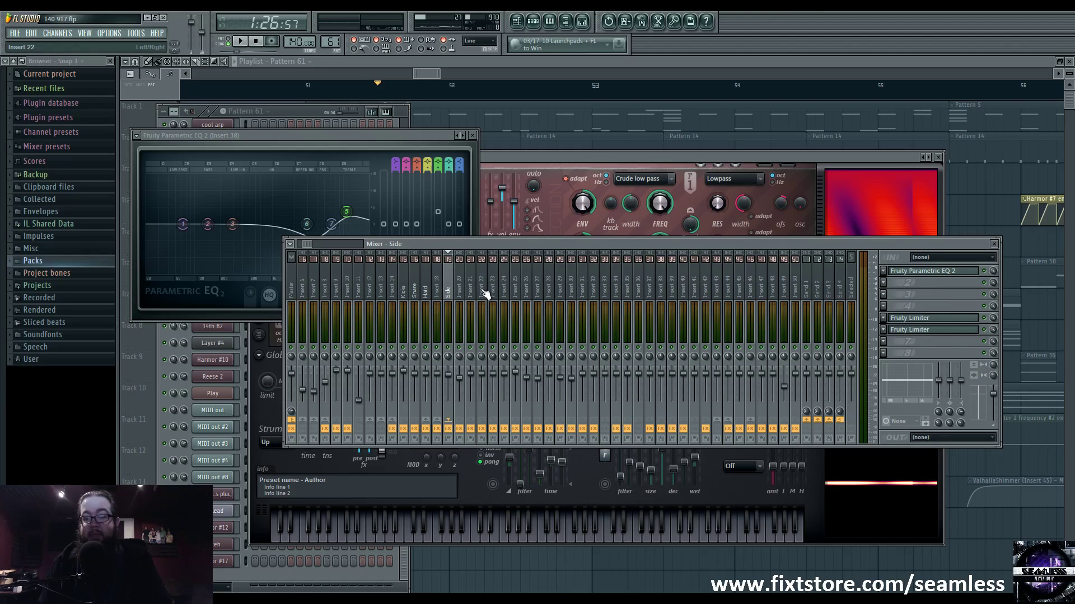
key("F12")
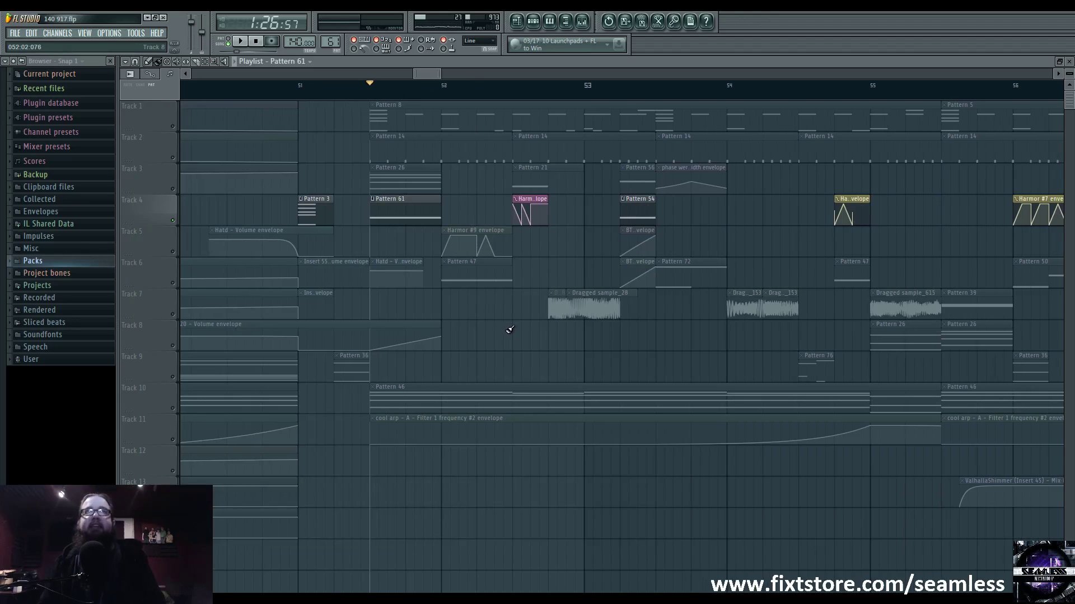
Replay Track 4's bass, switch the solo to Track 3, and play its part of the drop
key("space")
key("space")
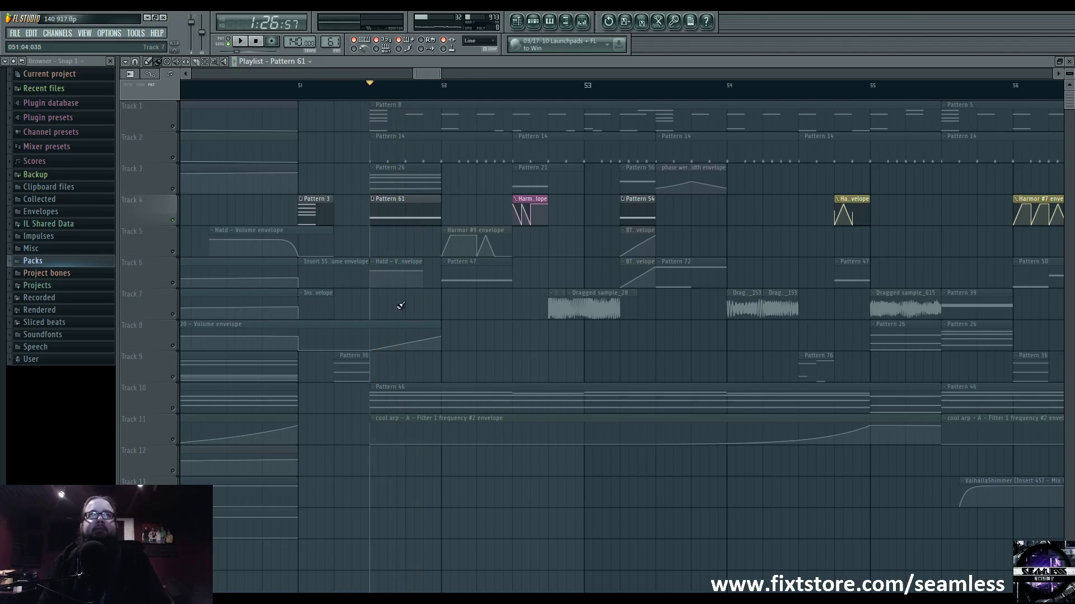
left_click(177, 186)
key("space")
left_click(534, 22)
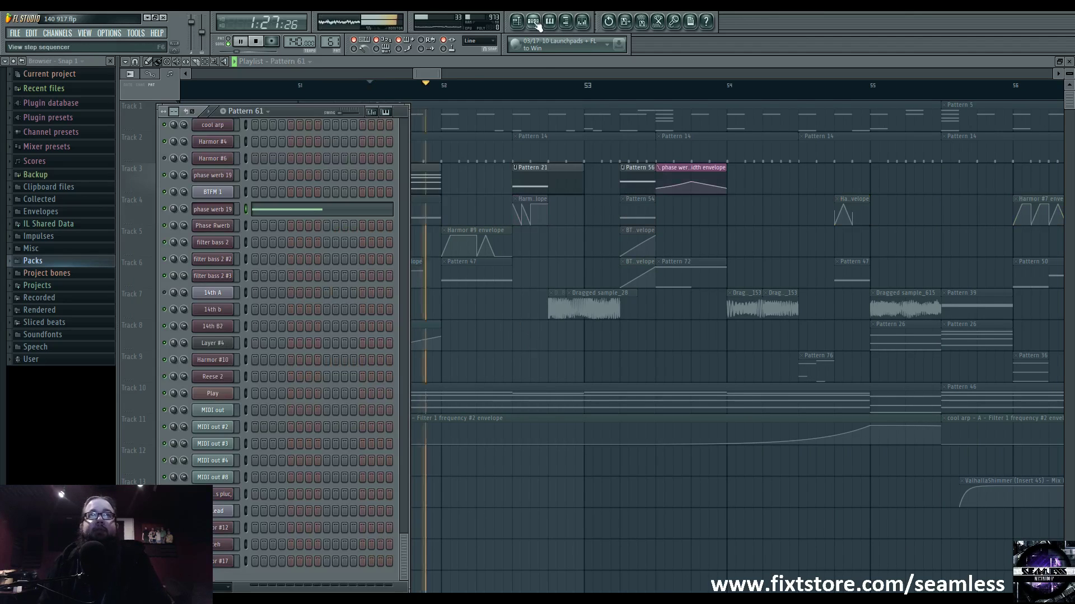
key("space")
Unsolo the tracks and open Pattern 26 on Track 6 at bar 69 to view its chord notes
key("F6")
scroll(429, 289, "down", 5)
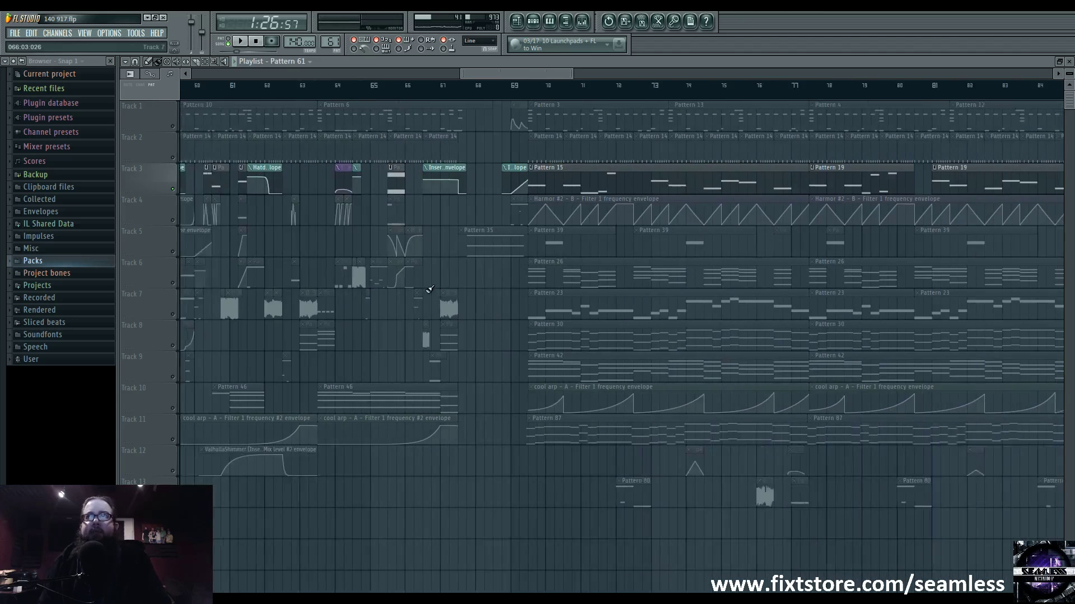
left_click_drag(429, 290, 394, 289)
right_click(174, 284)
right_click(174, 283)
left_click_drag(497, 293, 332, 241)
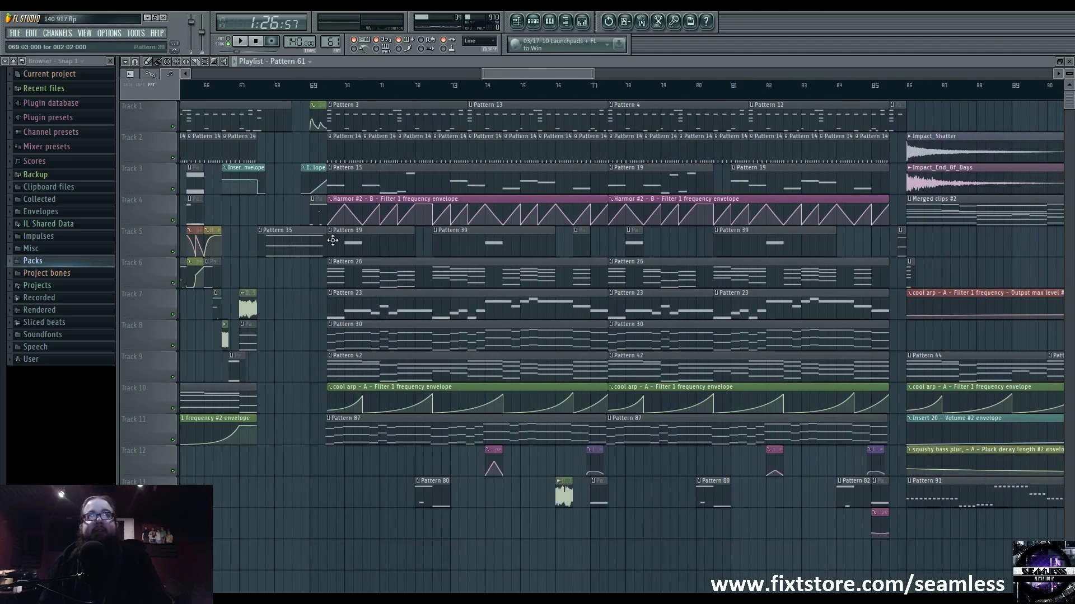
double_click(332, 240)
scroll(355, 283, "down", 4)
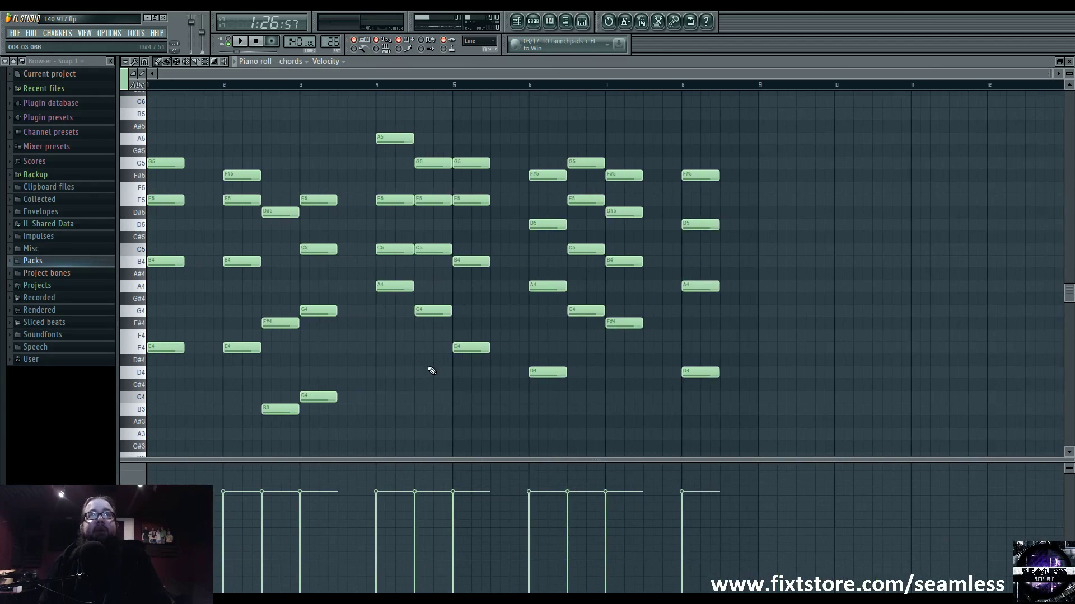
scroll(414, 364, "up", 2)
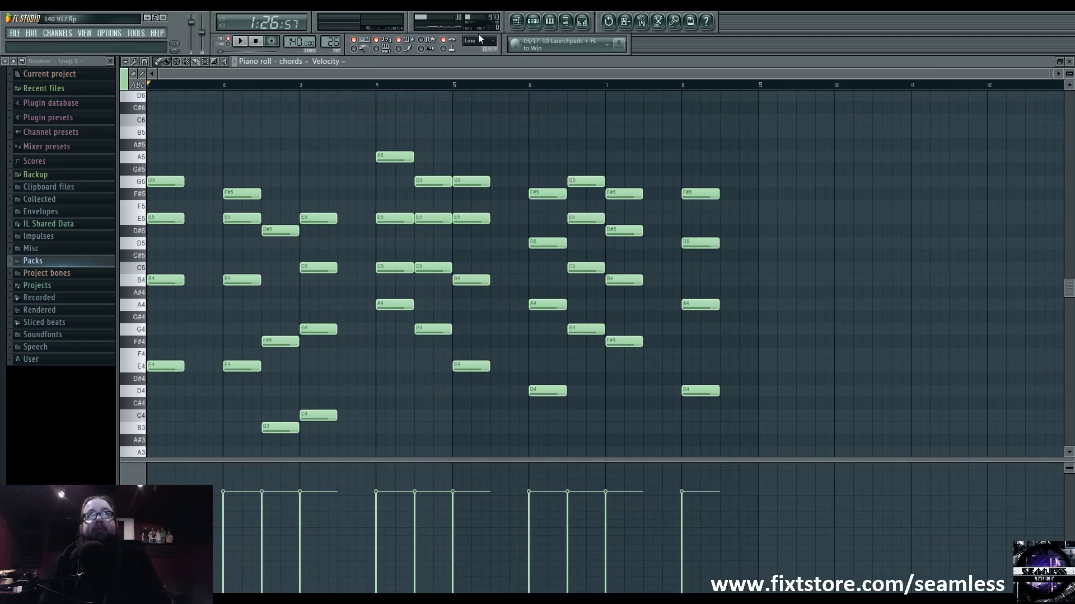
Open the Harmor synth on Pattern 26's chords channel and reposition its window
left_click(533, 22)
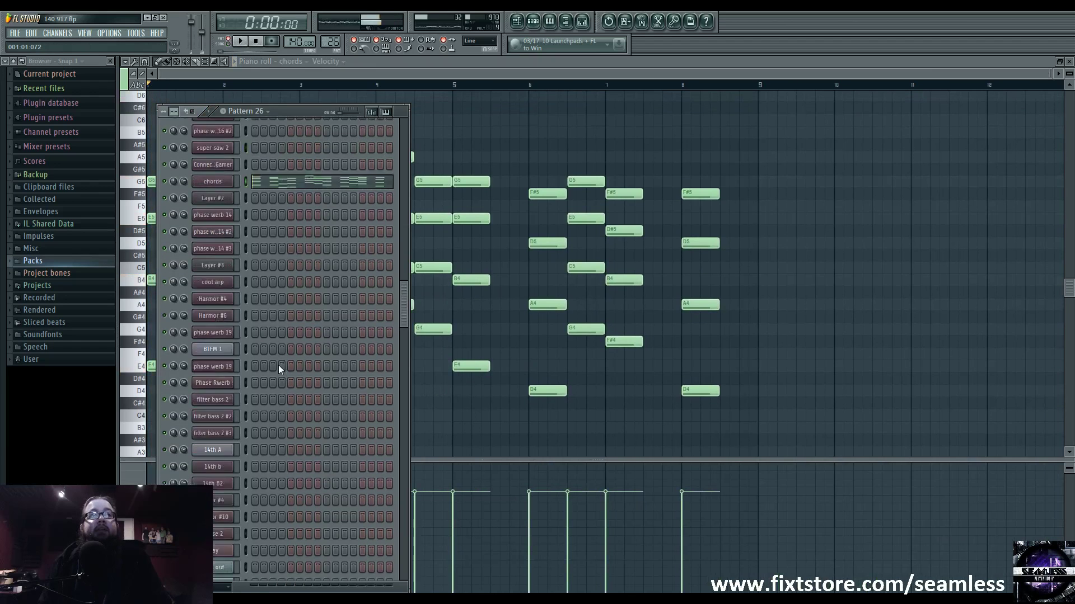
scroll(278, 365, "up", 3)
left_click(215, 276)
left_click_drag(482, 168, 554, 132)
Examine ValhallaRoom and Fruity Parametric EQ 2 on the chords channel's mixer track, Insert 27, and return to its Harmor
double_click(834, 177)
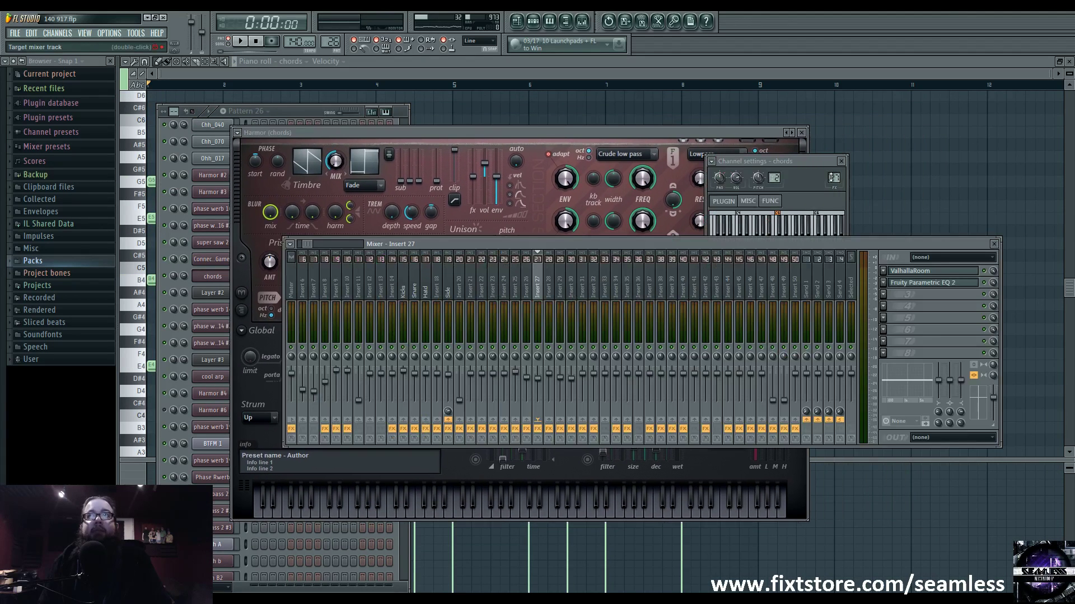
left_click(944, 276)
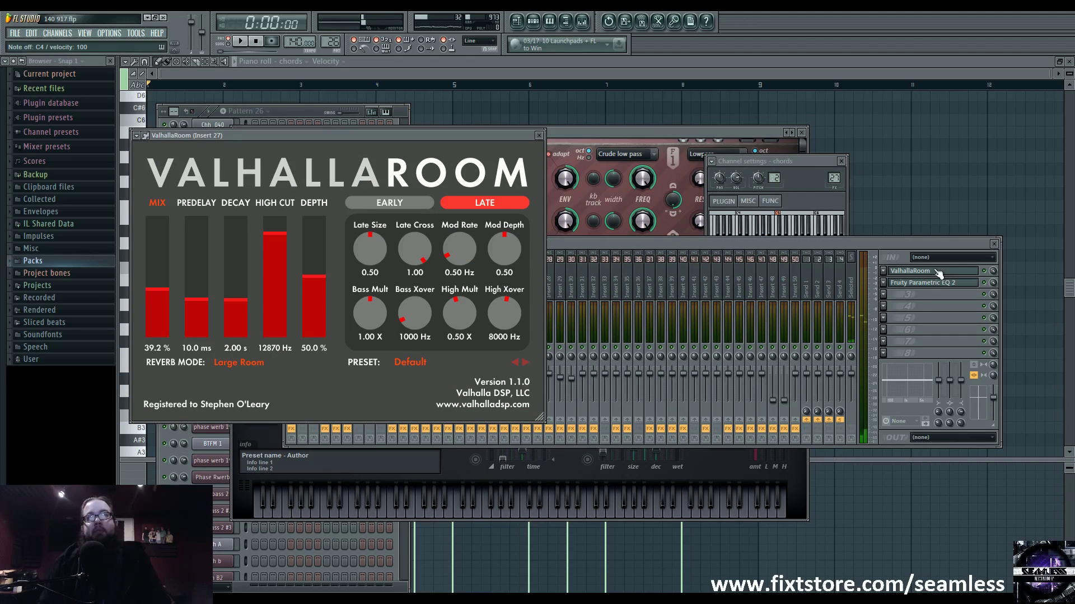
left_click(949, 283)
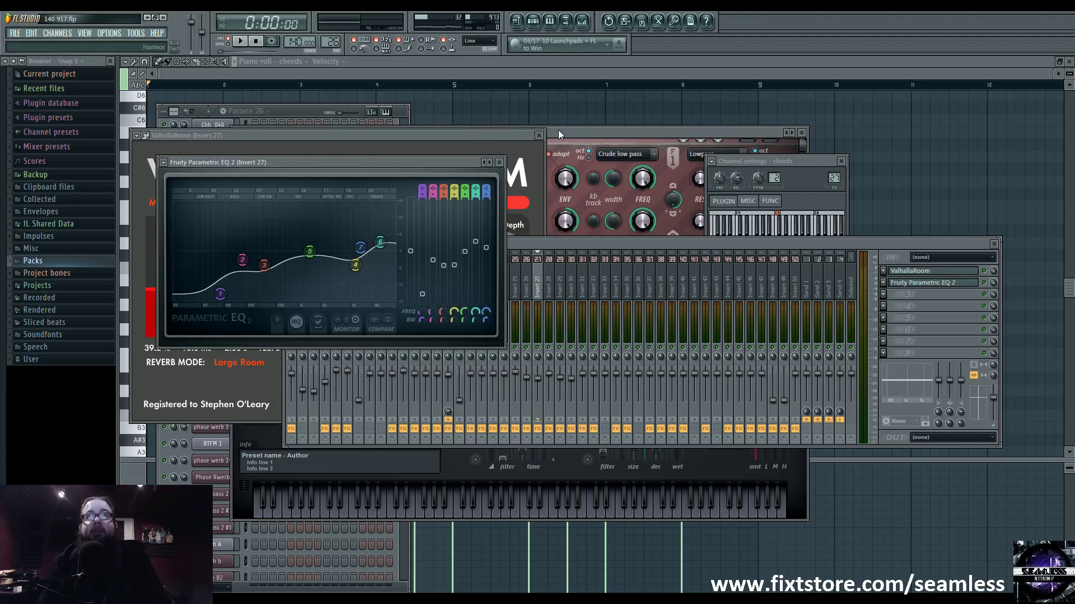
left_click_drag(559, 131, 596, 131)
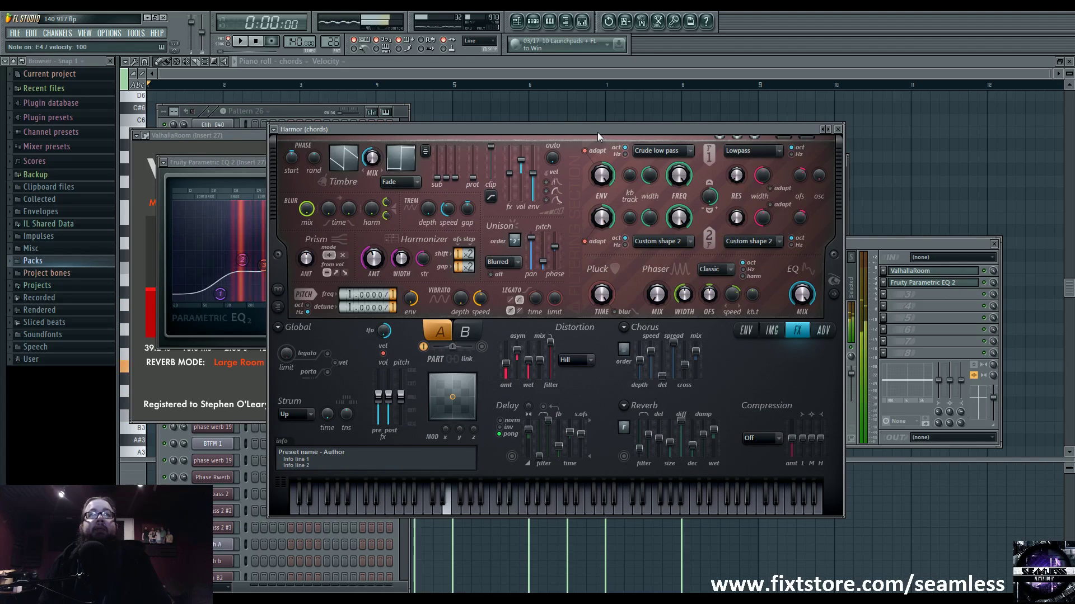
Show Harmor's spectral display, inspect the Harmonic unison pitch envelope, and return to the effects page
left_click(833, 254)
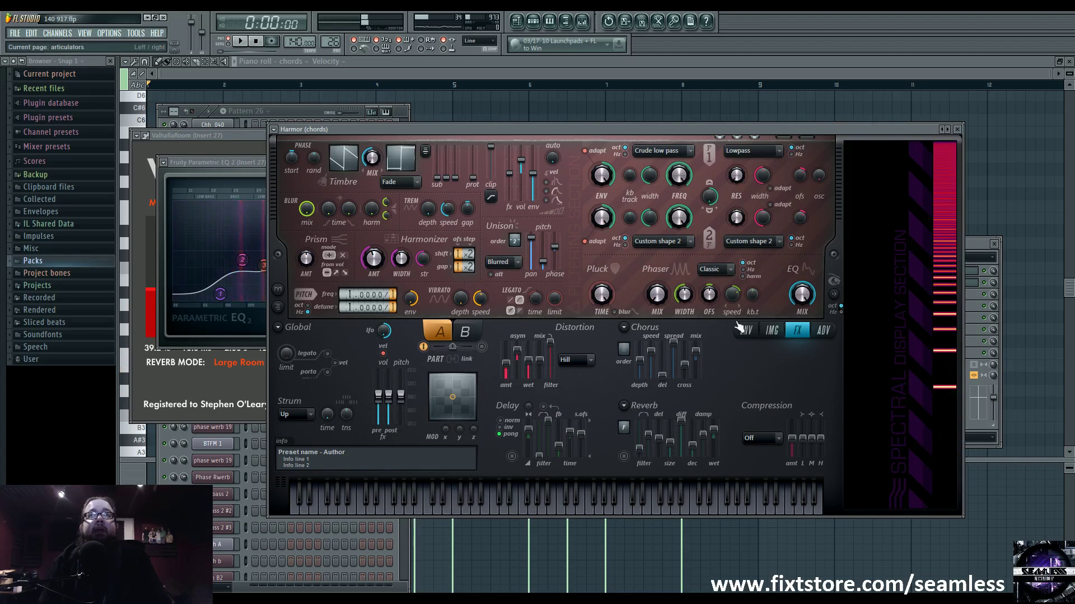
left_click(746, 330)
left_click(548, 335)
left_click(748, 309)
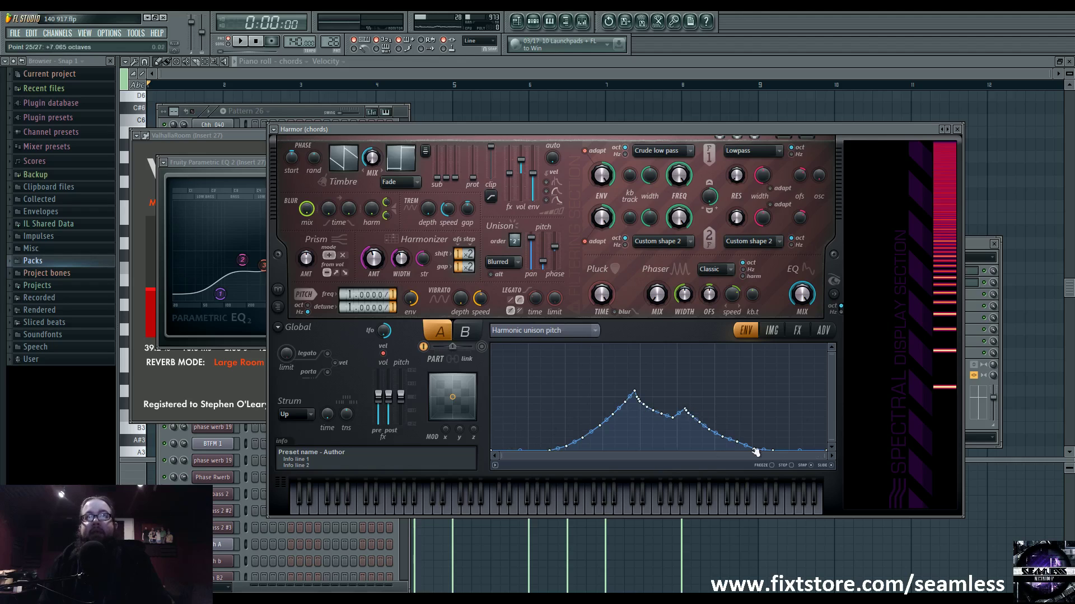
left_click(797, 330)
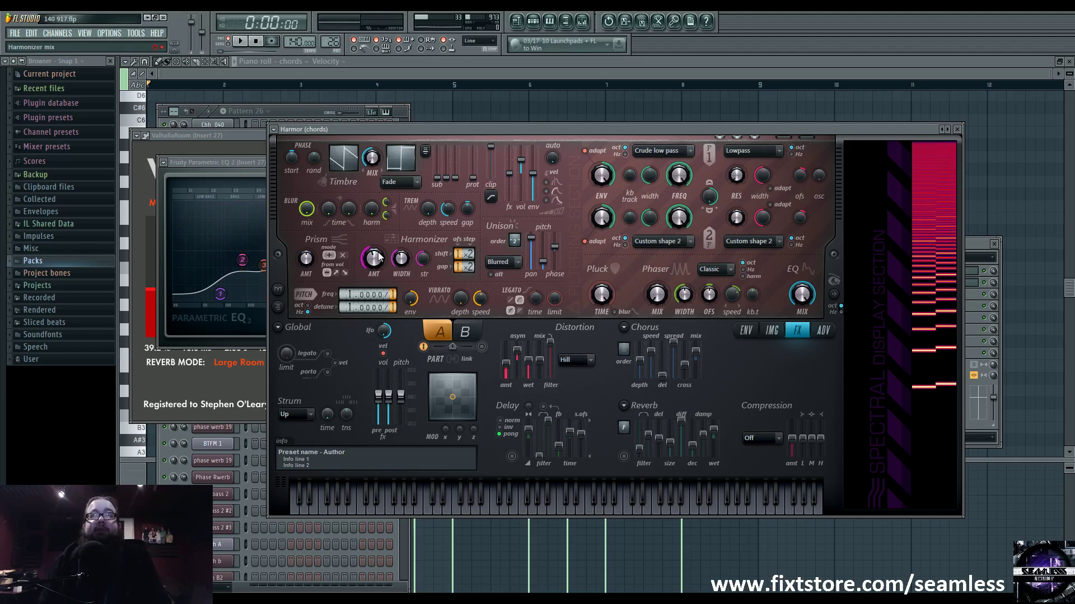
Lower Harmor's Harmonizer mix to hear the difference and restore it
left_click_drag(377, 259, 377, 280)
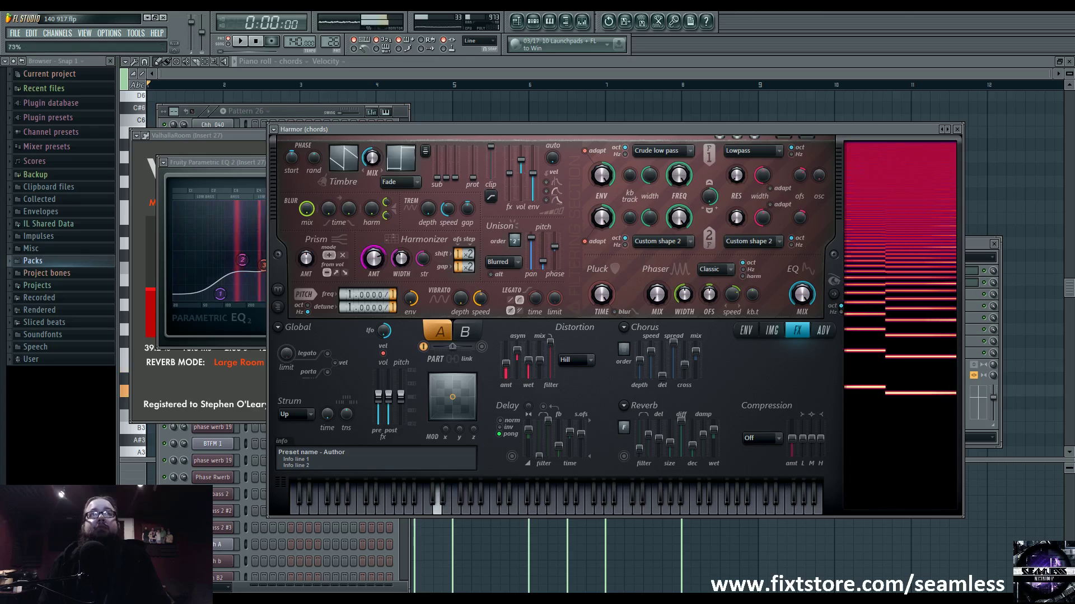
left_click_drag(378, 280, 378, 258)
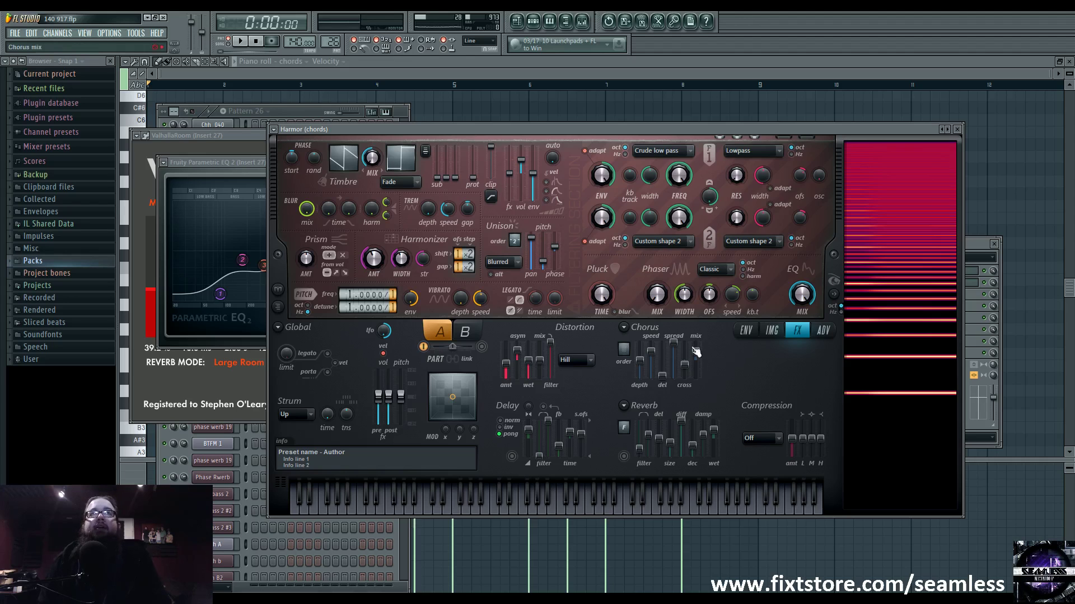
Inspect the Modulation X mapping of Harmor's Filter 1 frequency over its full range, and bring up the list of articulation targets
left_click(744, 331)
left_click(586, 337)
left_click(539, 281)
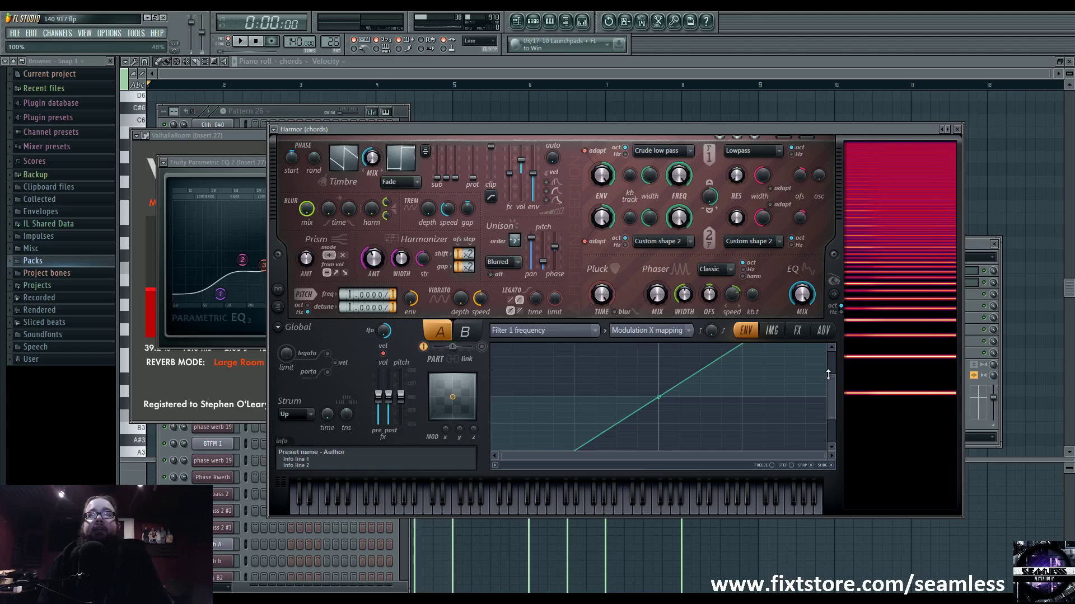
left_click_drag(829, 375, 829, 351)
left_click_drag(831, 419, 829, 459)
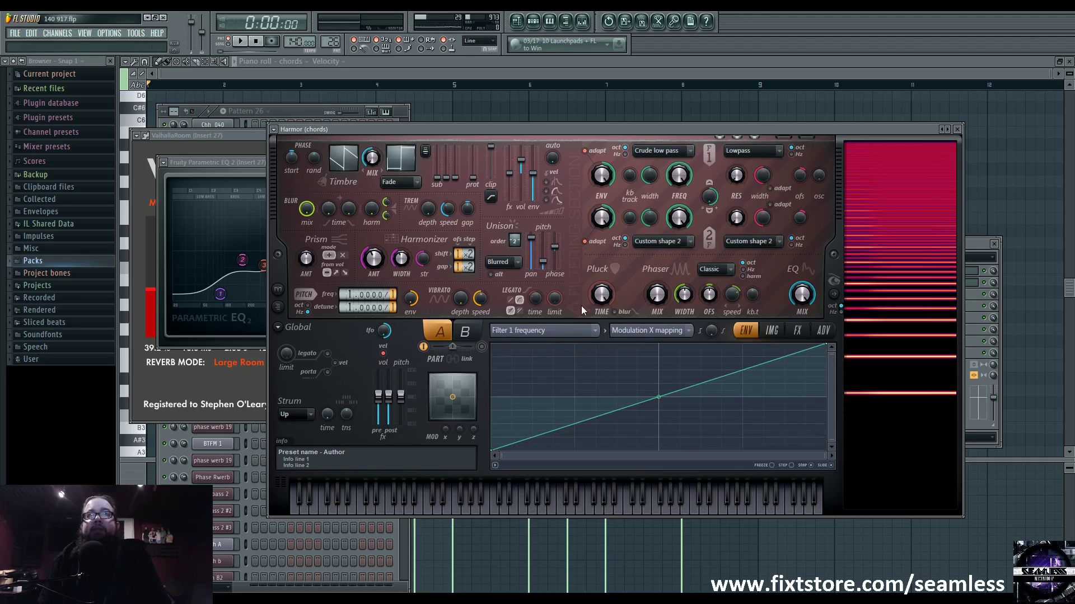
left_click(590, 331)
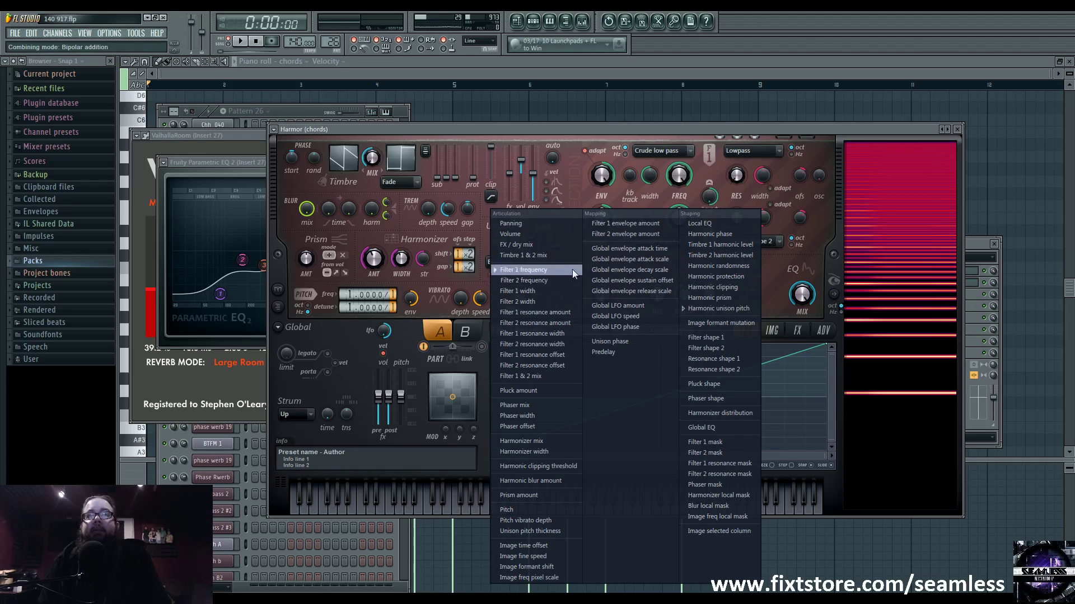
Recheck ValhallaRoom and Fruity Parametric EQ 2 on mixer Insert 27 and reposition the mixer window
key("F9")
left_click(961, 273)
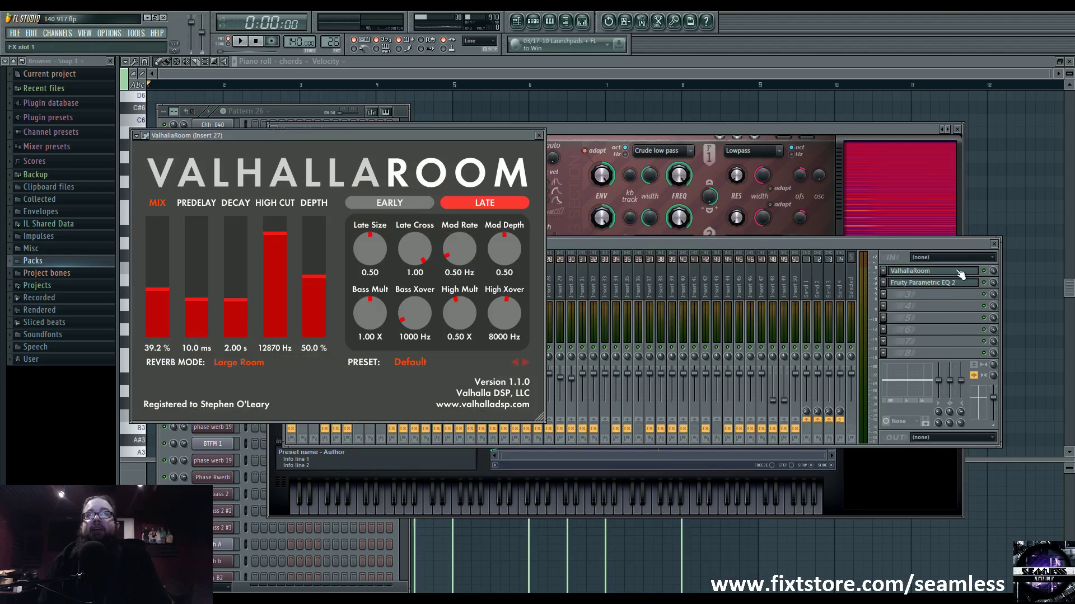
left_click(959, 284)
left_click_drag(727, 250, 728, 259)
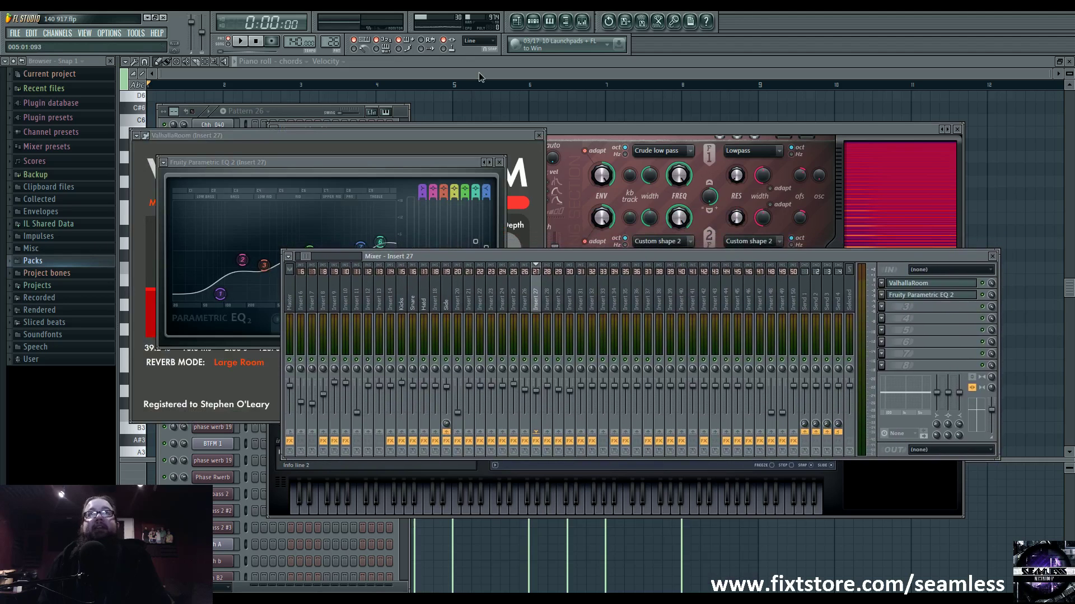
Return to the piano roll of the chords channel and play its first chord briefly
left_click(478, 77)
scroll(602, 357, "up", 3)
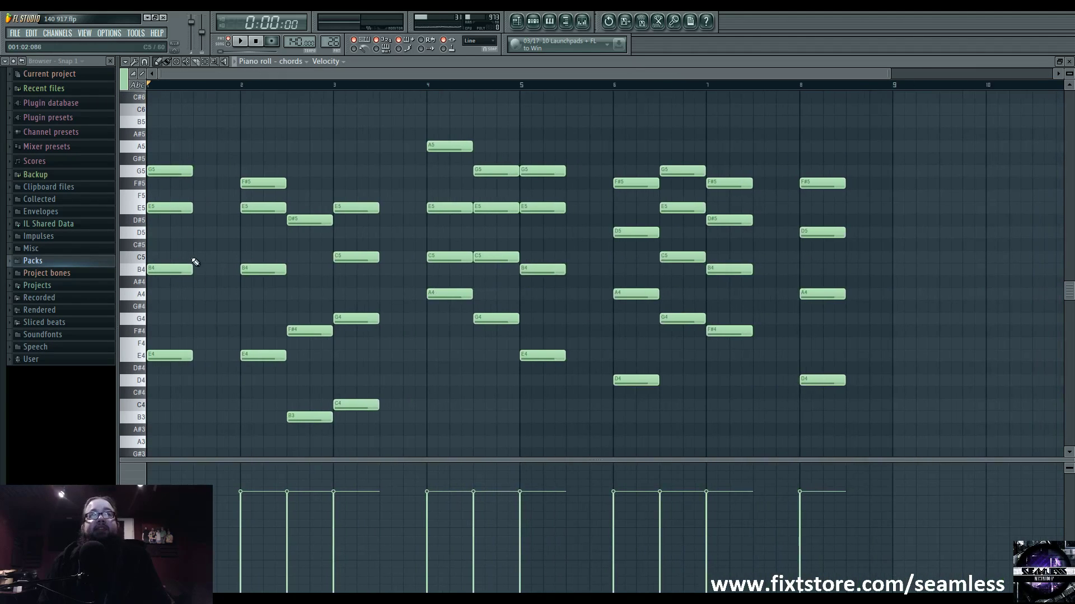
key("space")
key("space")
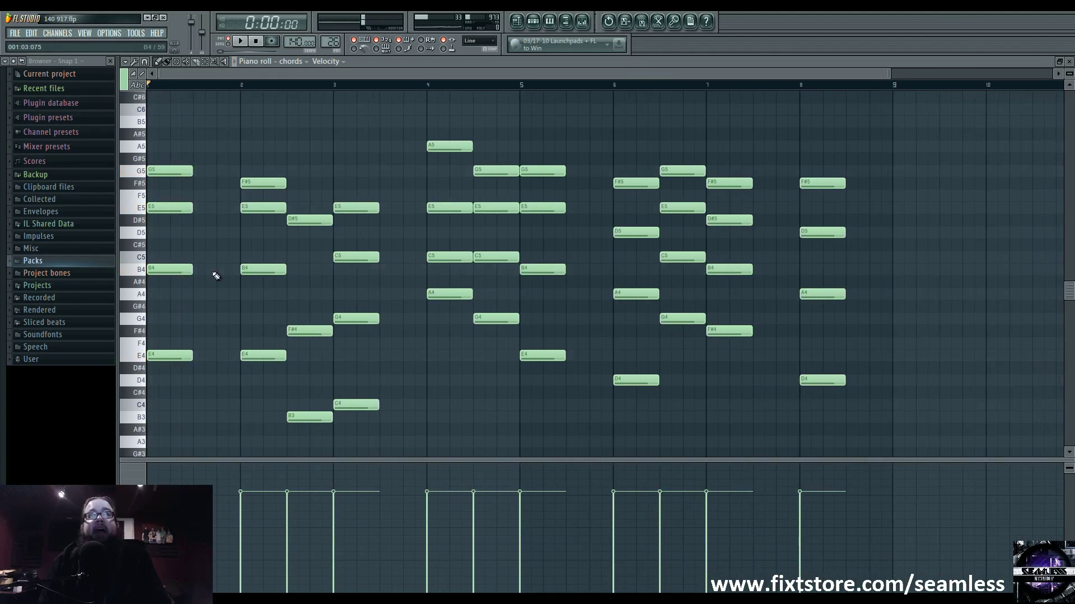
scroll(197, 244, "up", 3)
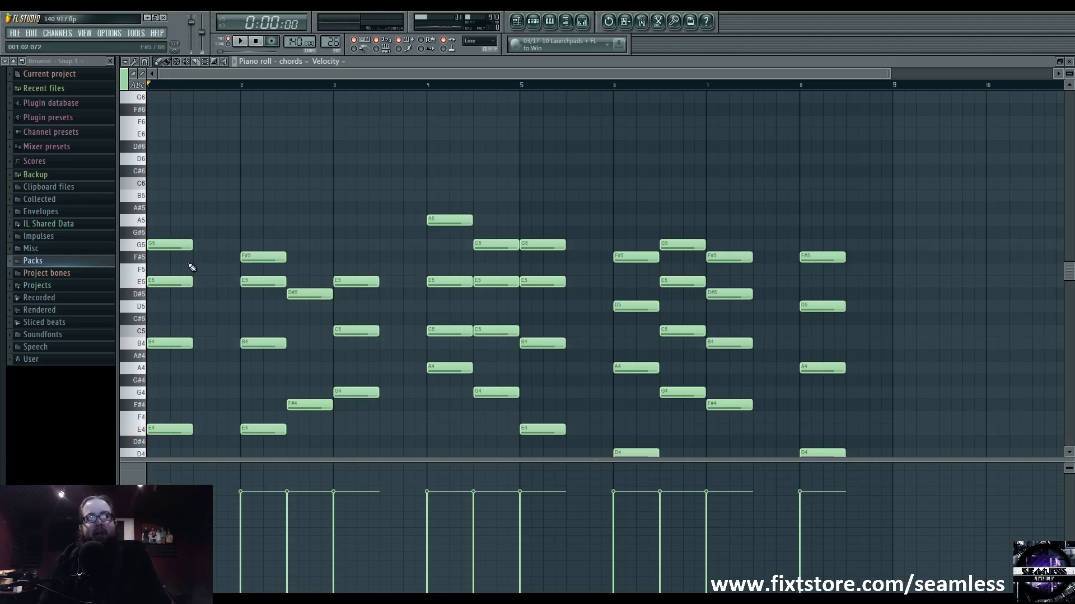
Remove the G5 and B4 notes from the first chord in turn, auditioning each reduced version
right_click(181, 244)
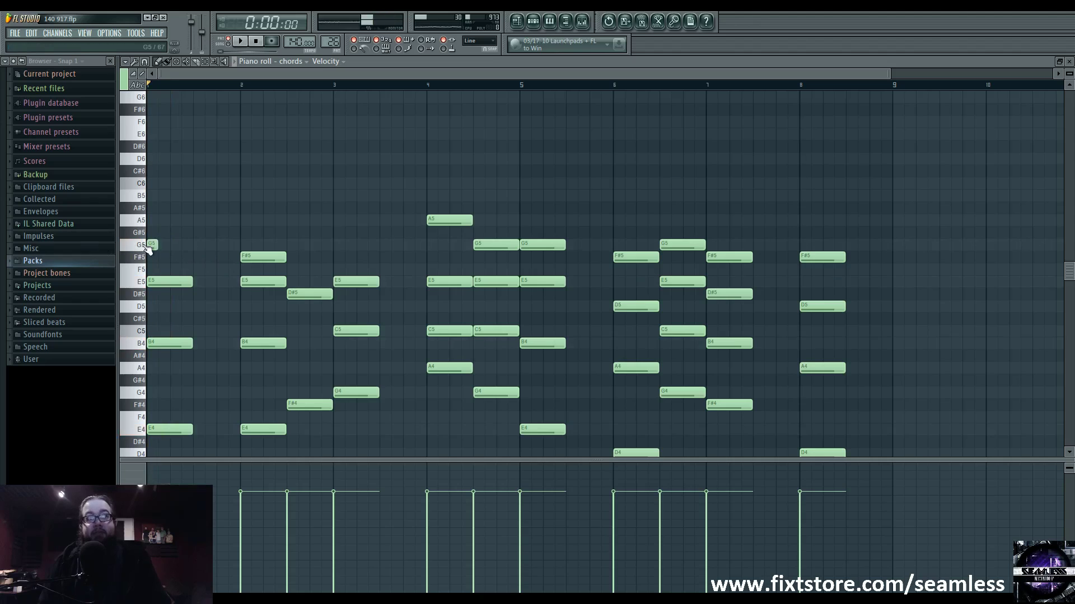
key("space")
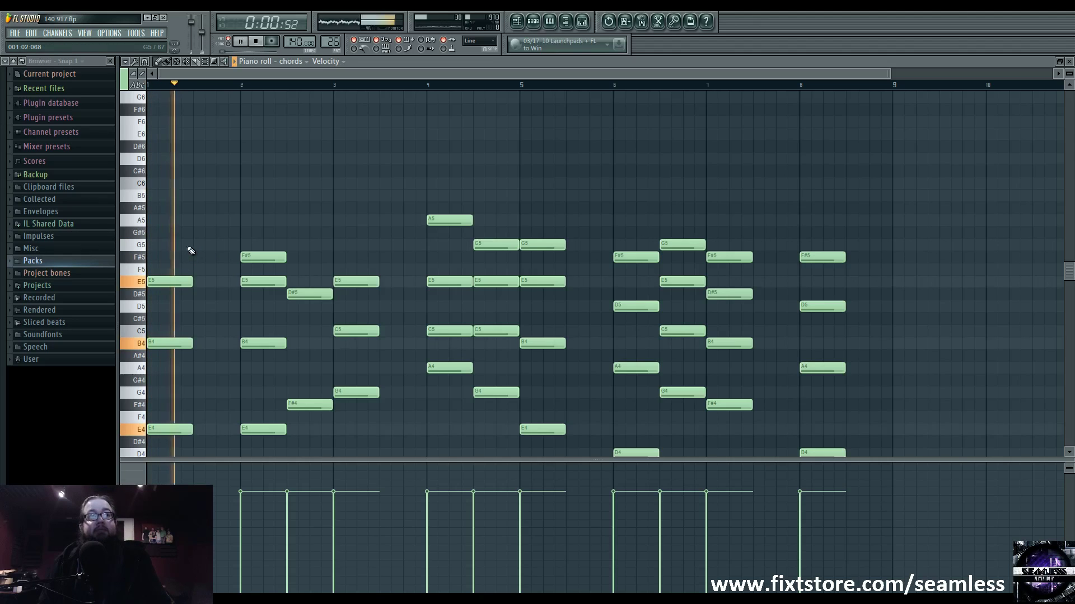
key("space")
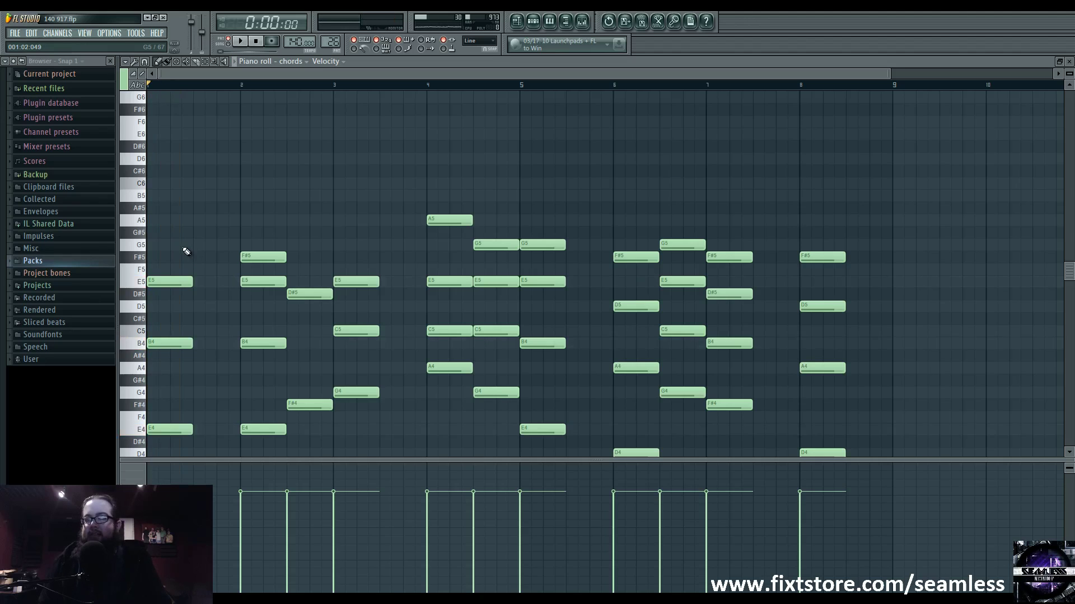
key("space")
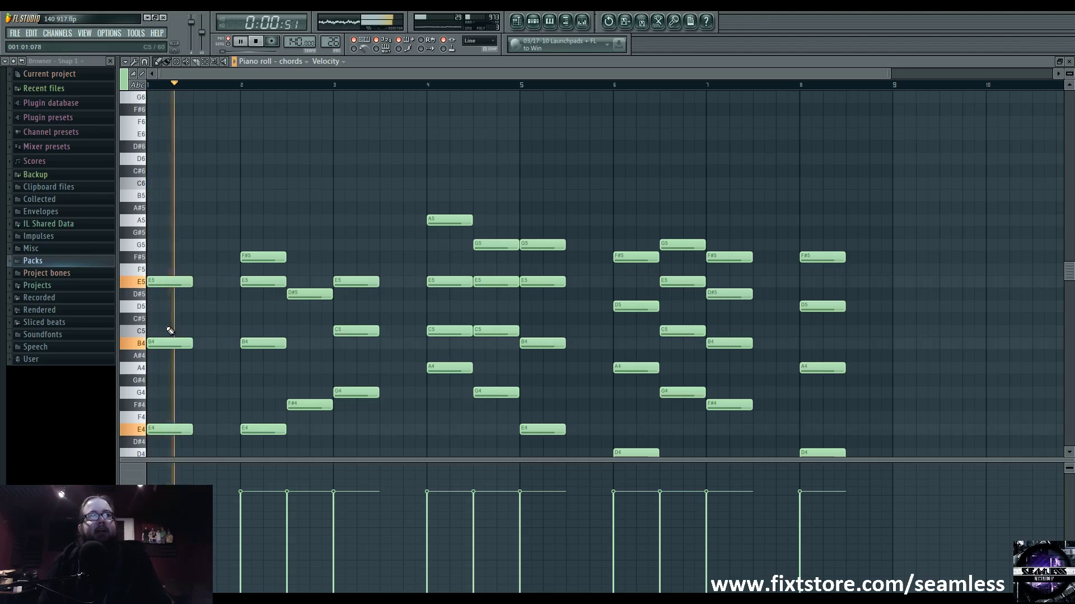
key("space")
key("space")
key("space")
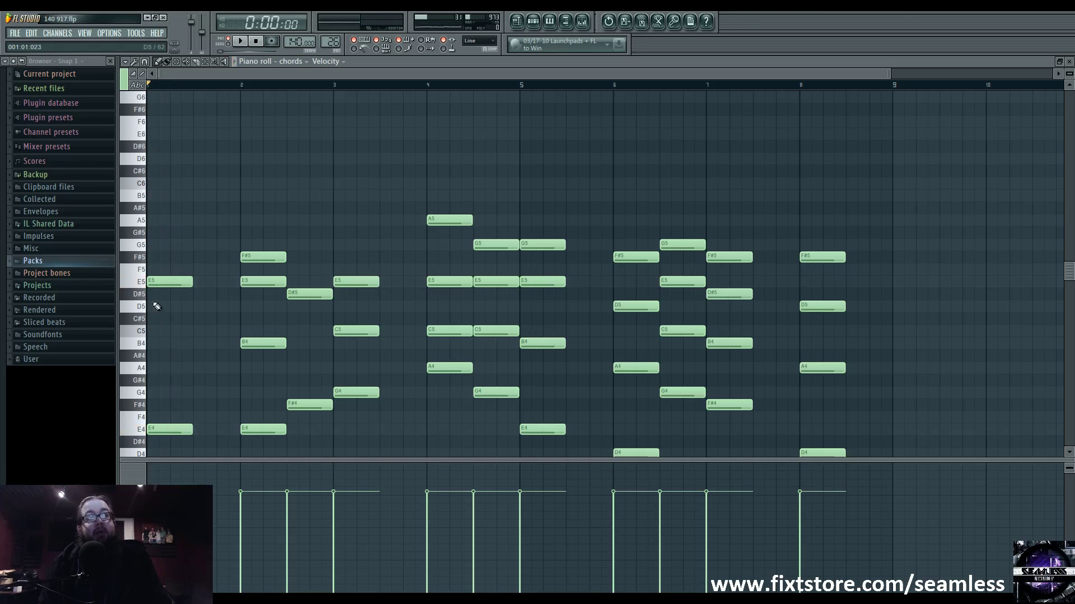
Put G5 and B4 back into the first chord and start playback of the pattern
left_click(163, 244)
left_click(162, 355)
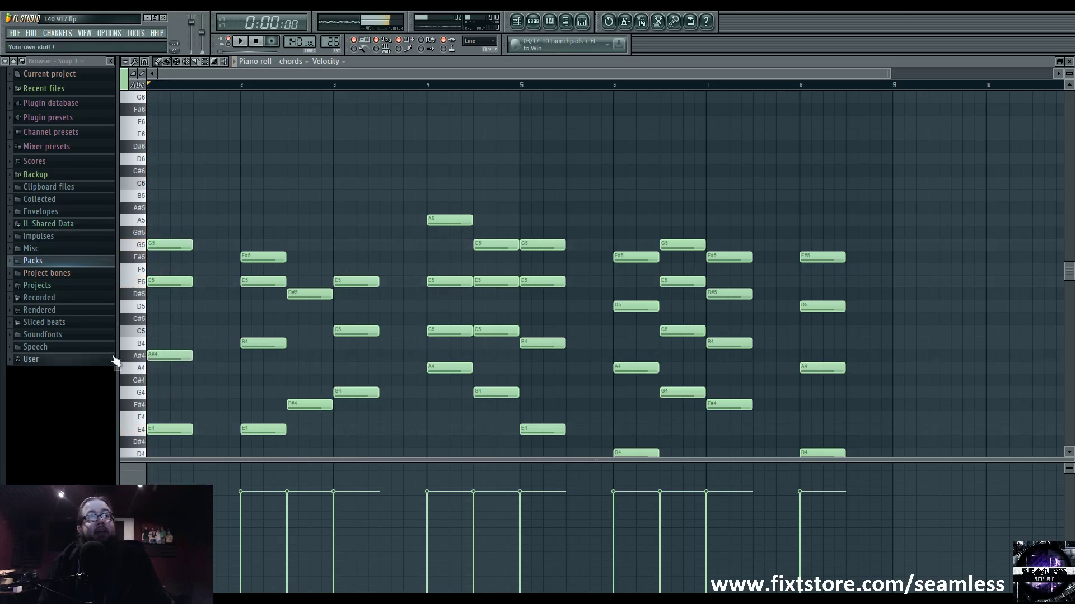
key("space")
left_click_drag(168, 356, 168, 343)
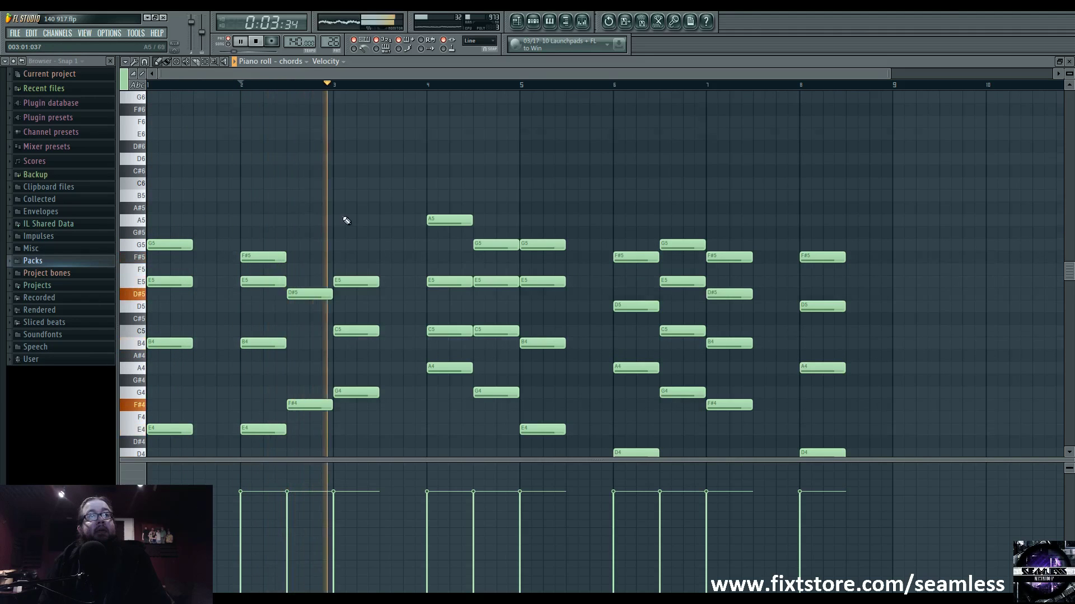
Play through the chord progression while examining how each chord's notes are voiced, and replay it from bar 2
scroll(346, 229, "down", 5)
scroll(358, 235, "up", 4)
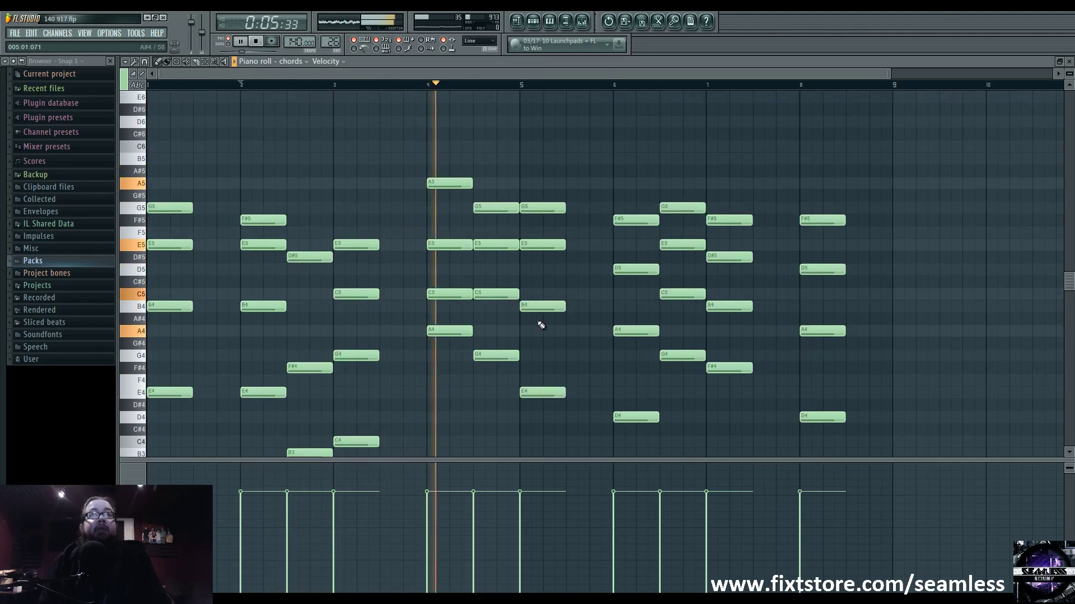
scroll(541, 325, "down", 3)
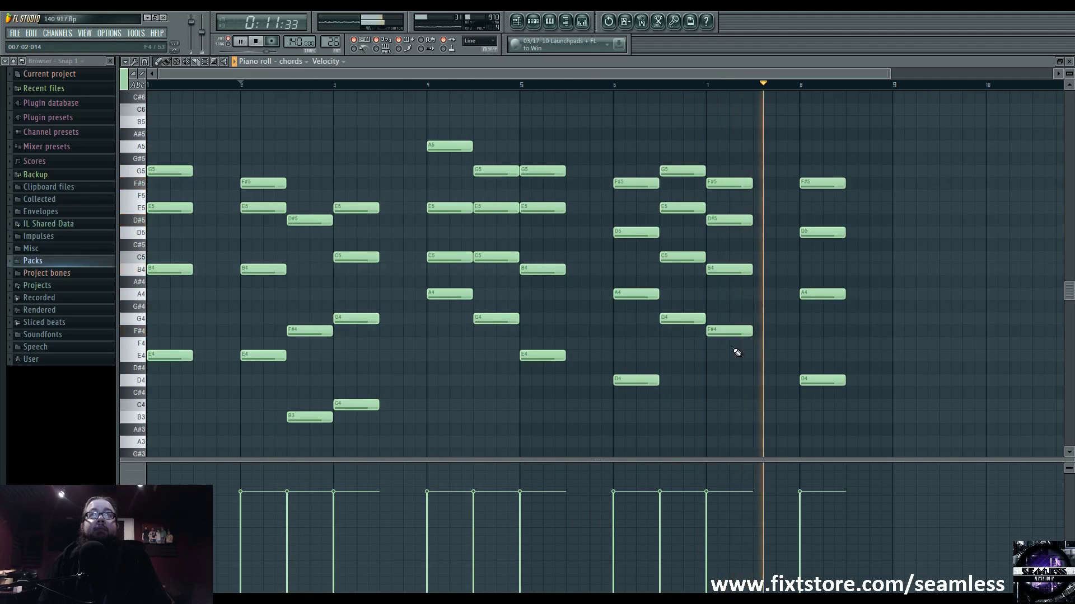
key("space")
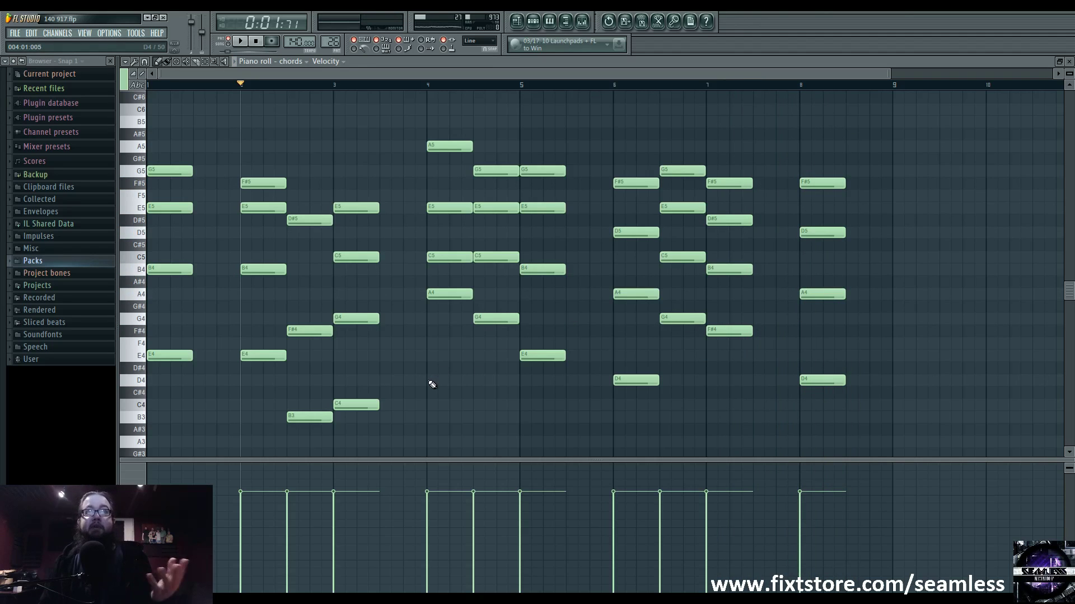
scroll(418, 388, "down", 1)
scroll(418, 389, "up", 1)
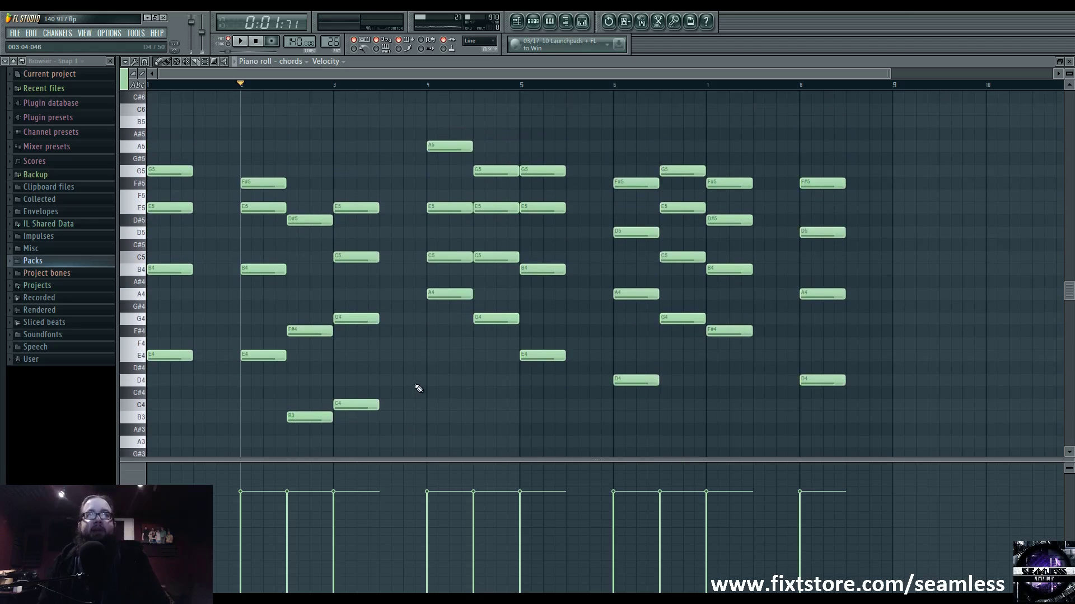
key("space")
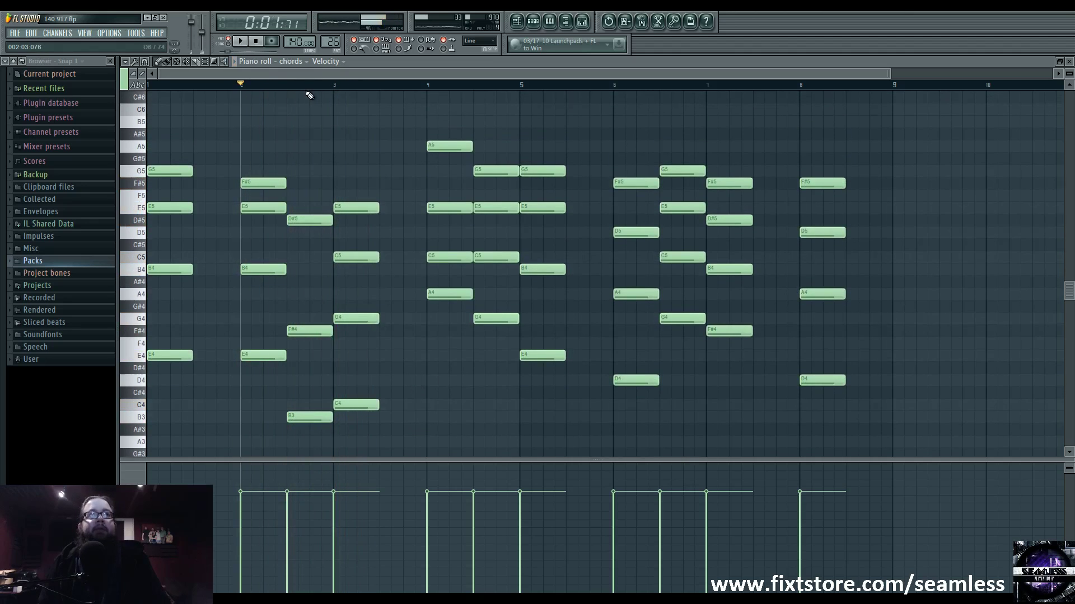
Try an extra B4 in the second chord of bar 2, delete it, and play the progression from that chord
left_click(286, 85)
key("space")
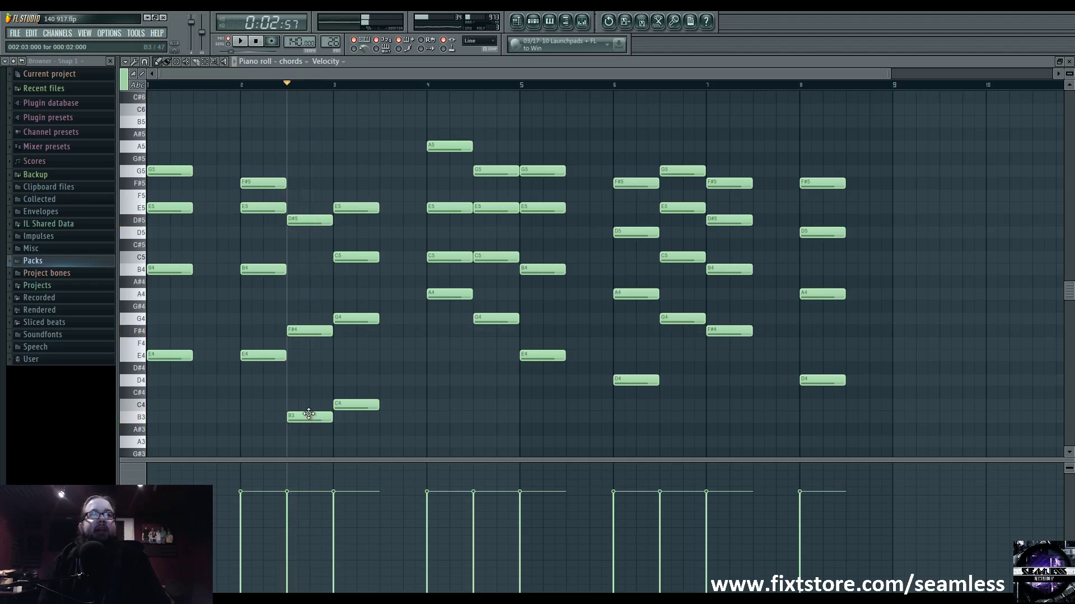
left_click(297, 269)
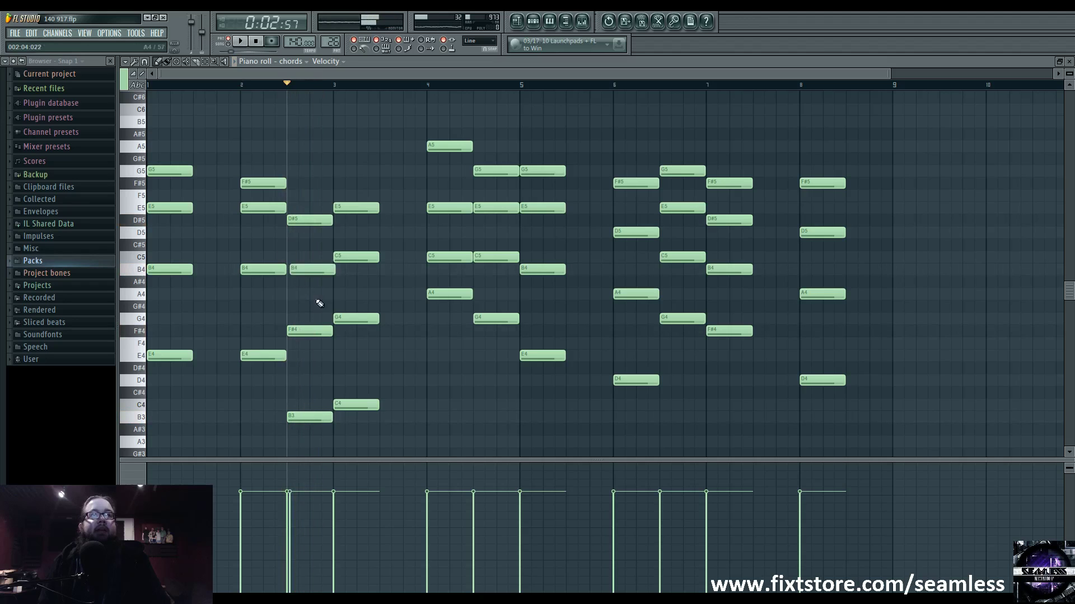
right_click(299, 271)
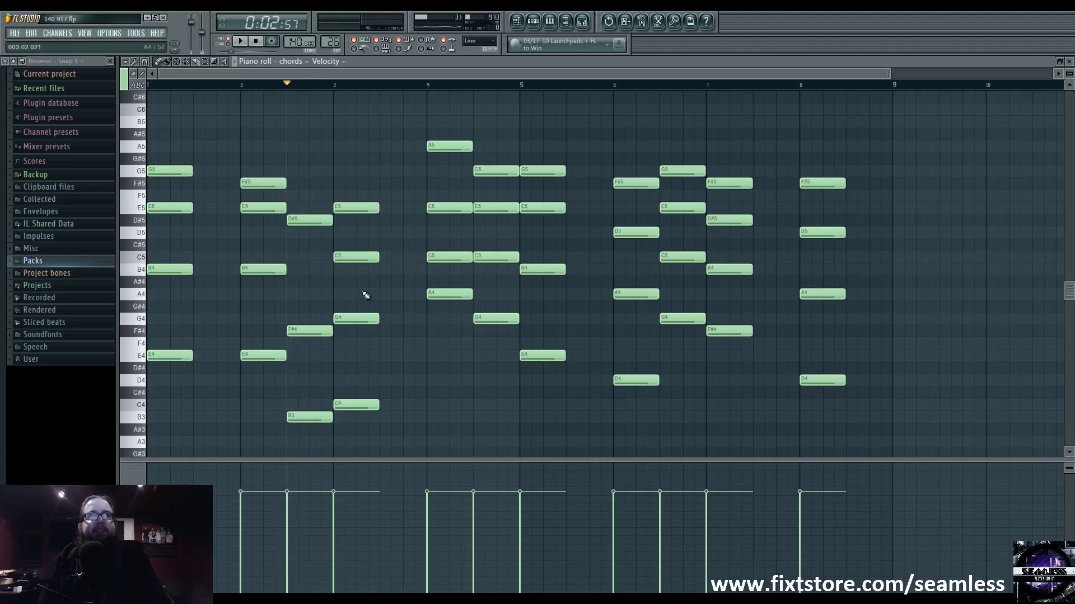
key("space")
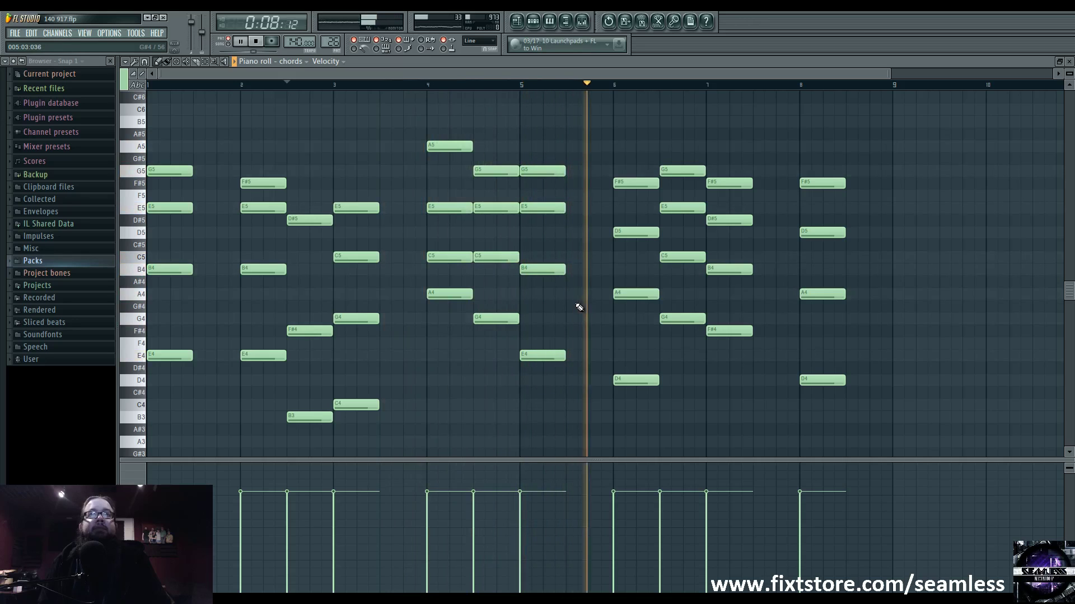
key("space")
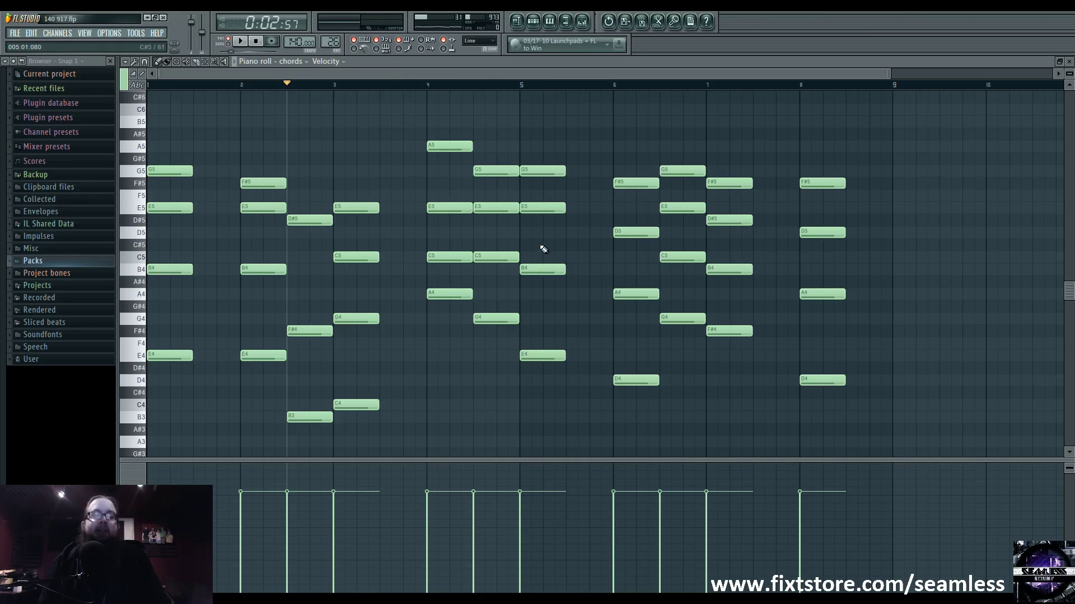
Glue the touching notes of the chords together and undo the merge
key("ctrl+g")
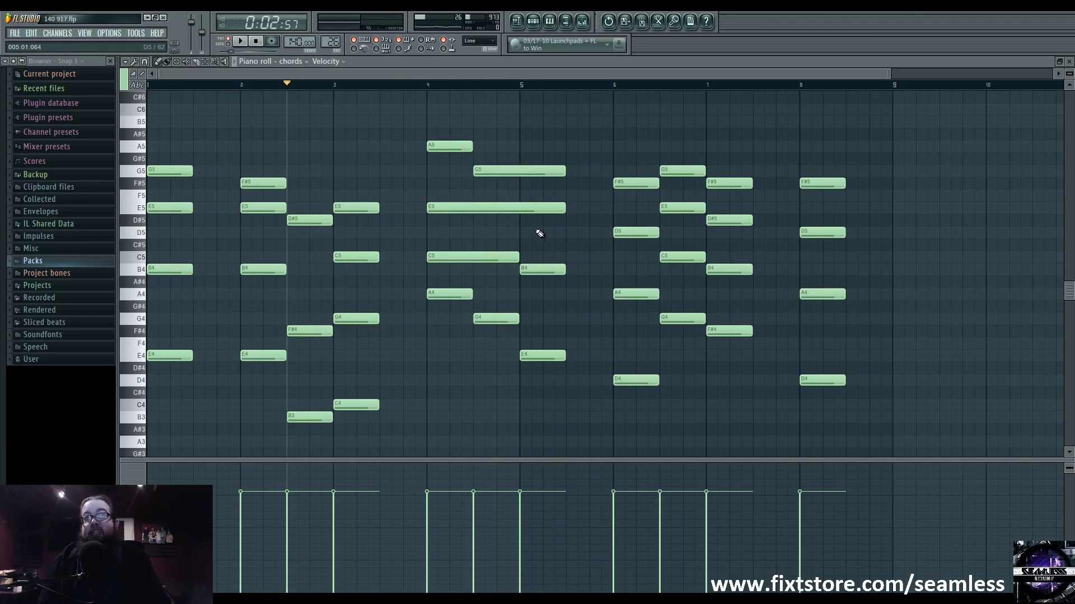
key("ctrl+z")
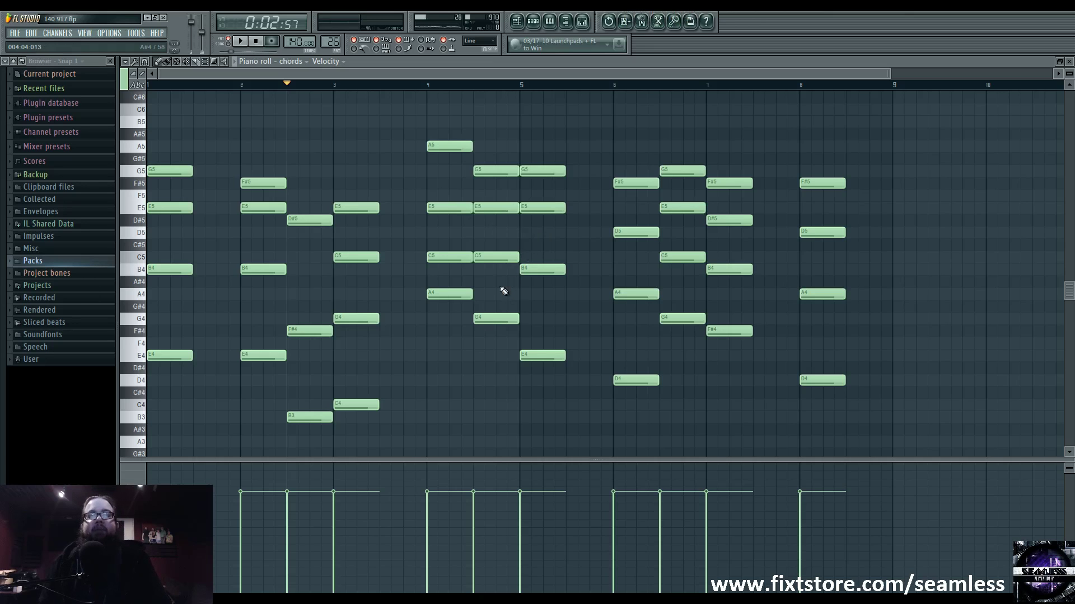
Go back to the playlist and view the first drop section around bars 51 to 67
left_click(523, 21)
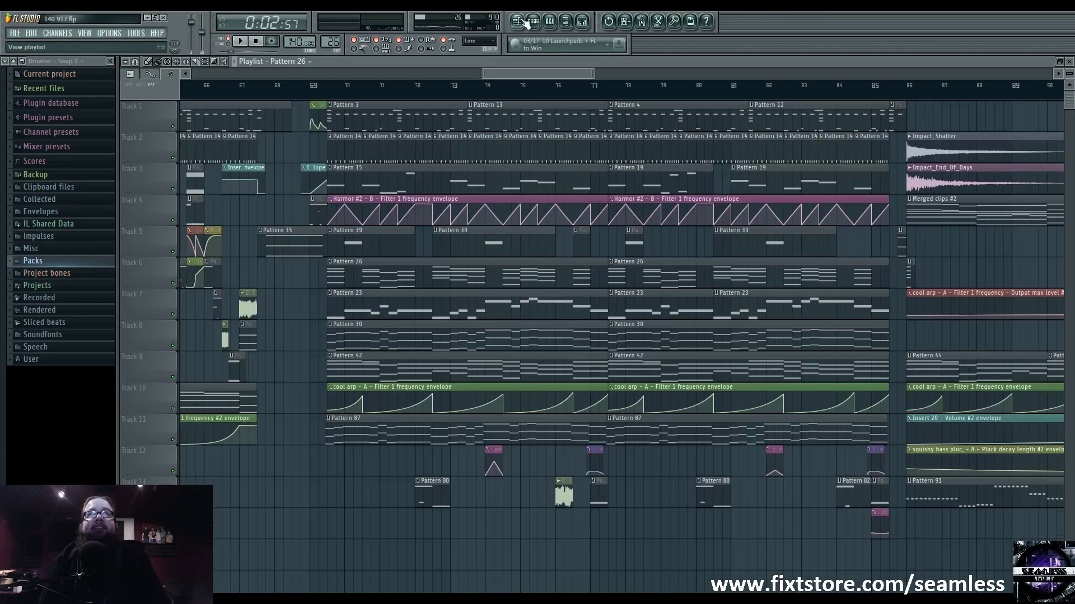
scroll(549, 307, "left", 1)
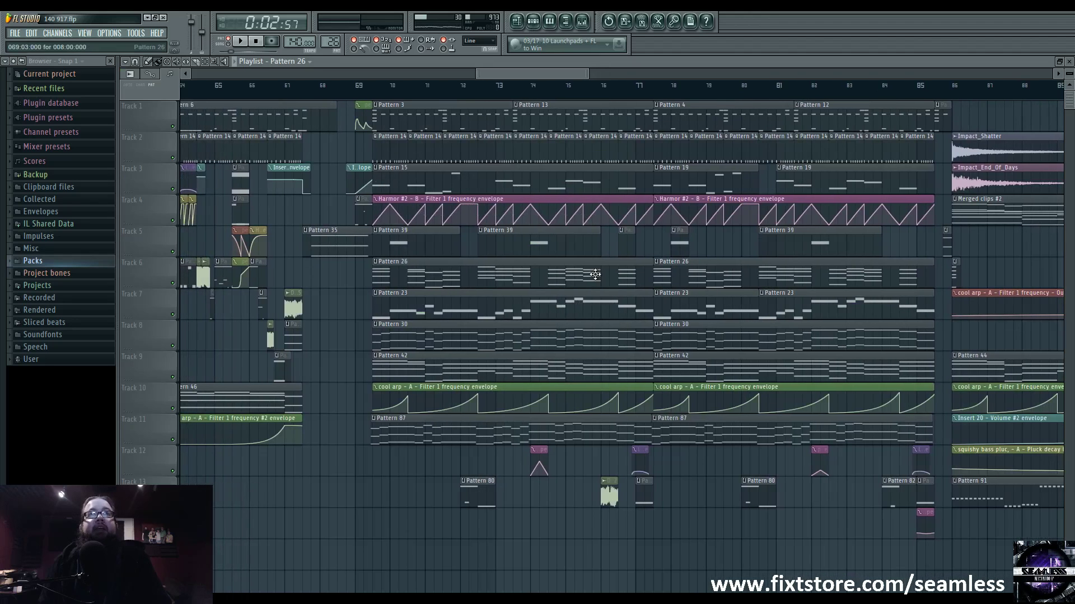
scroll(429, 287, "left", 10)
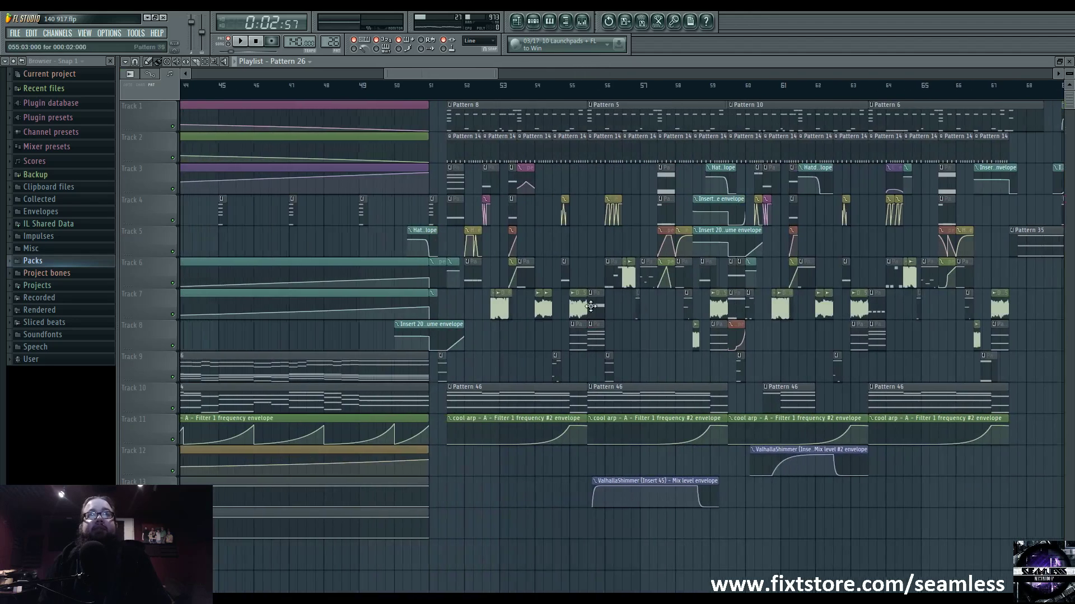
Play the first drop from midway through bar 51, skip ahead to around bar 55, and replay the drop's opening
scroll(285, 313, "right", 14)
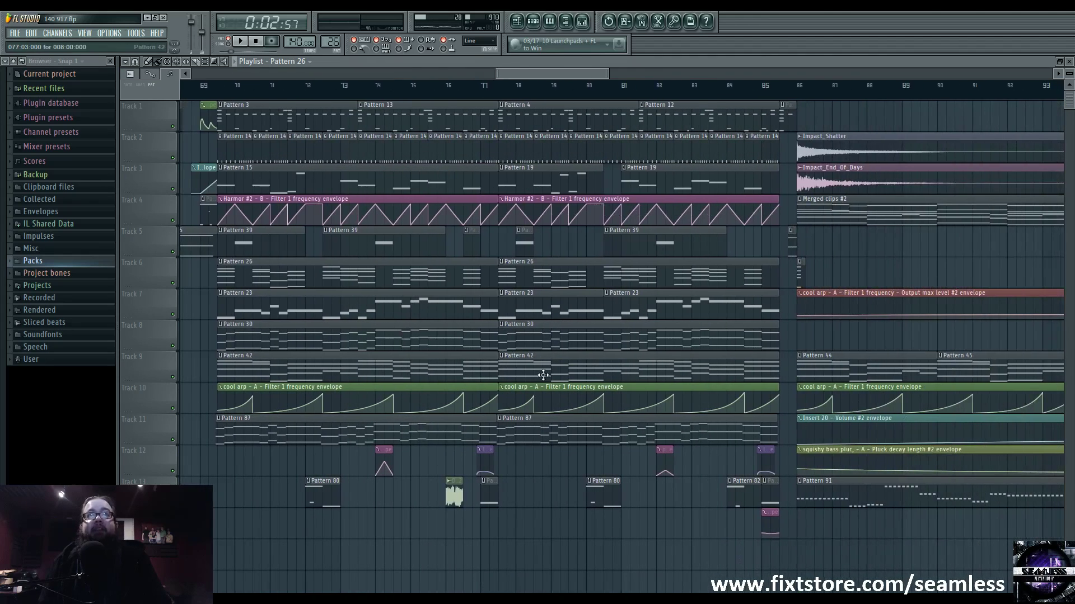
scroll(416, 259, "left", 20)
left_click(431, 86)
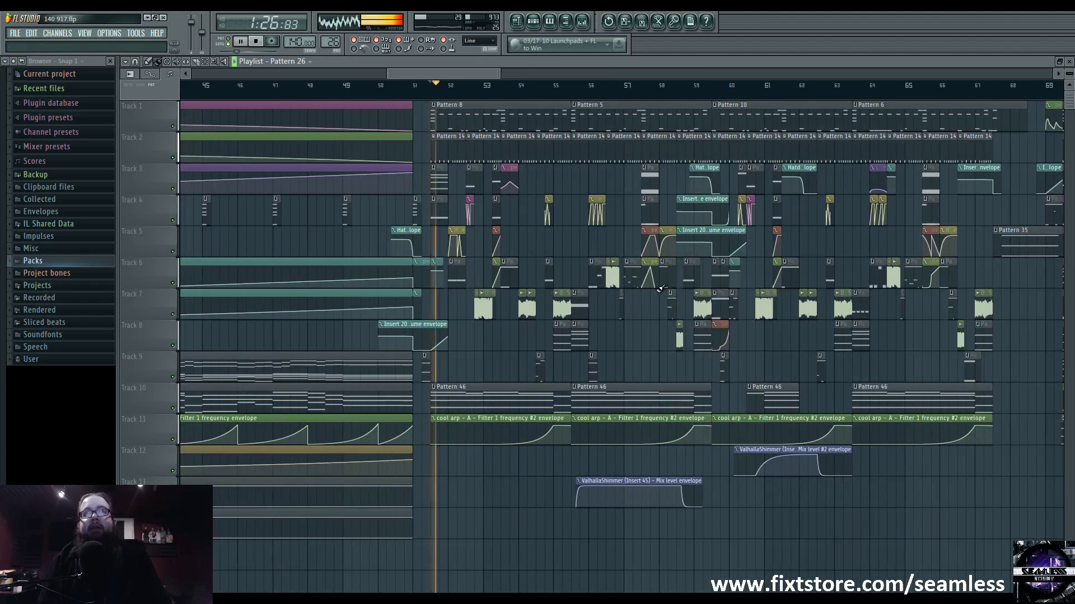
left_click(550, 85)
key("space")
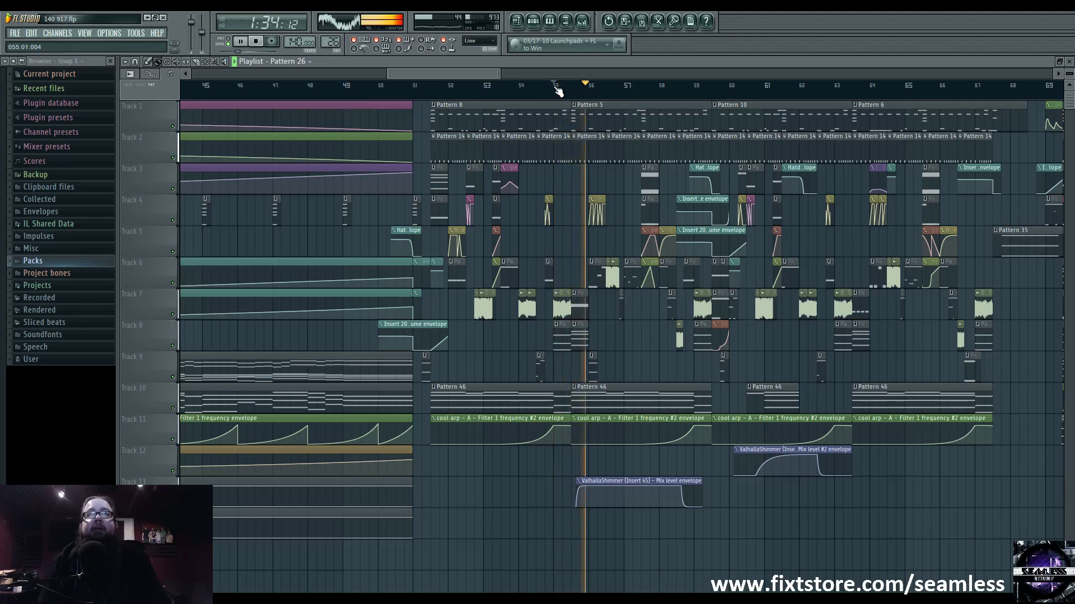
key("space")
left_click(431, 89)
scroll(478, 264, "up", 3)
key("space")
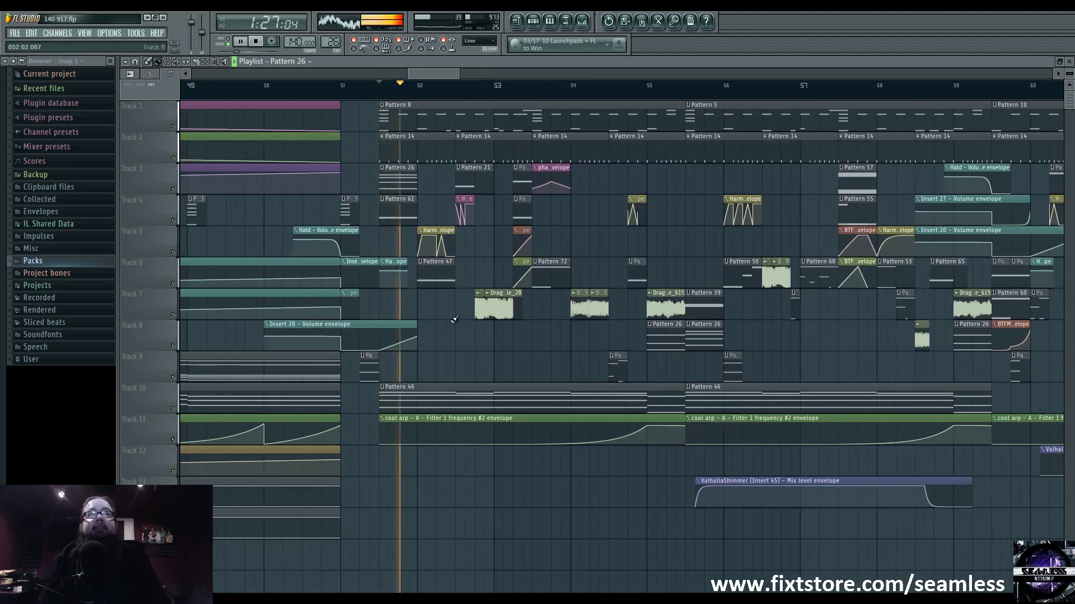
key("space")
Set the playlist position to bar 52, open Pattern 47's notes and its Harmor #4 synth, and audition the sound
scroll(406, 334, "up", 2)
scroll(407, 335, "up", 1)
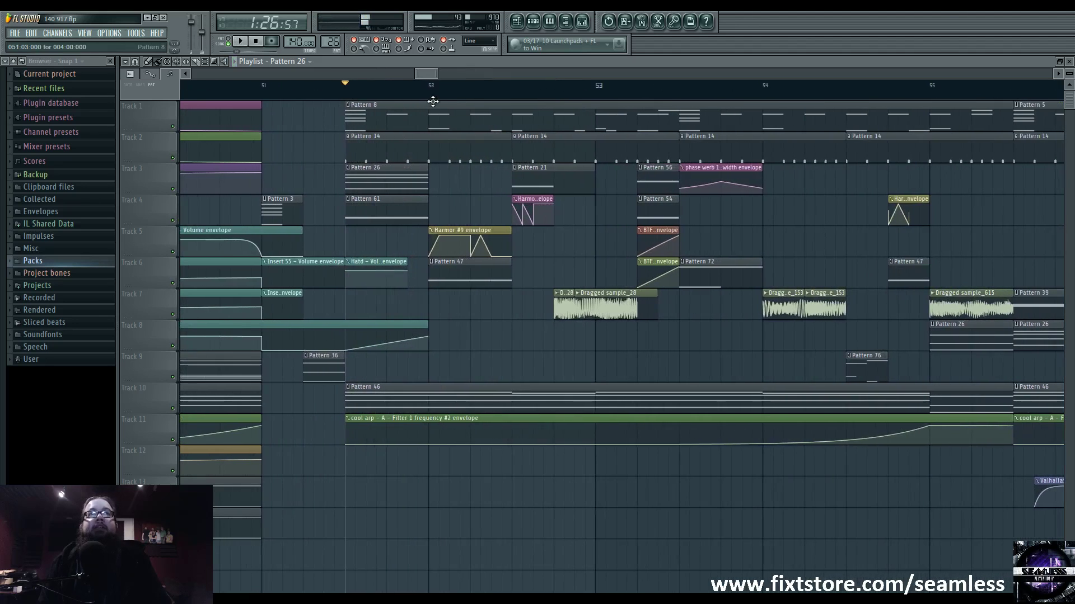
left_click(430, 91)
double_click(451, 275)
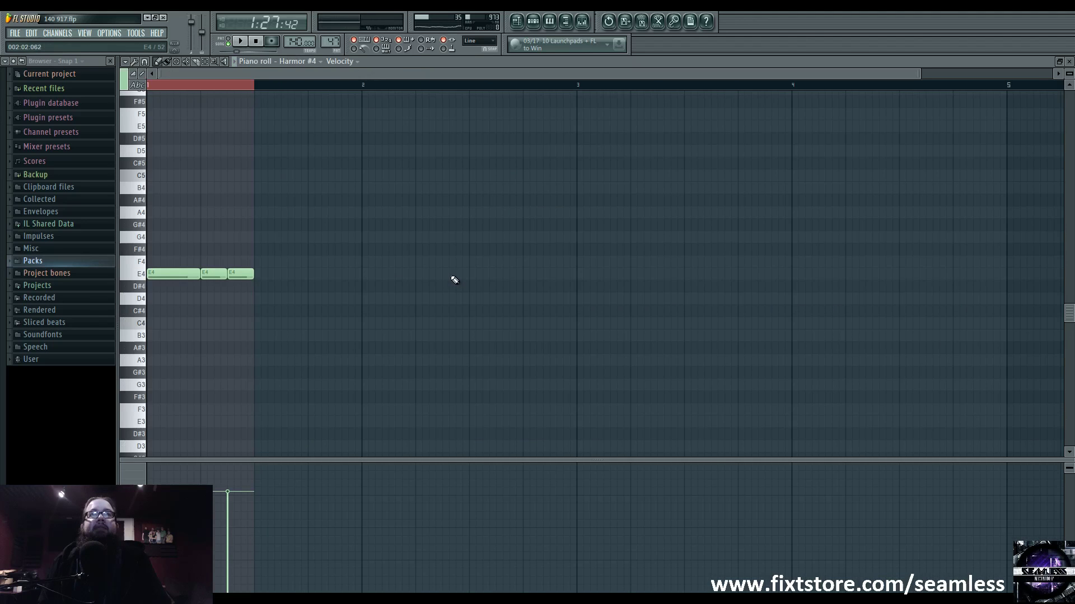
left_click(533, 21)
left_click(212, 393)
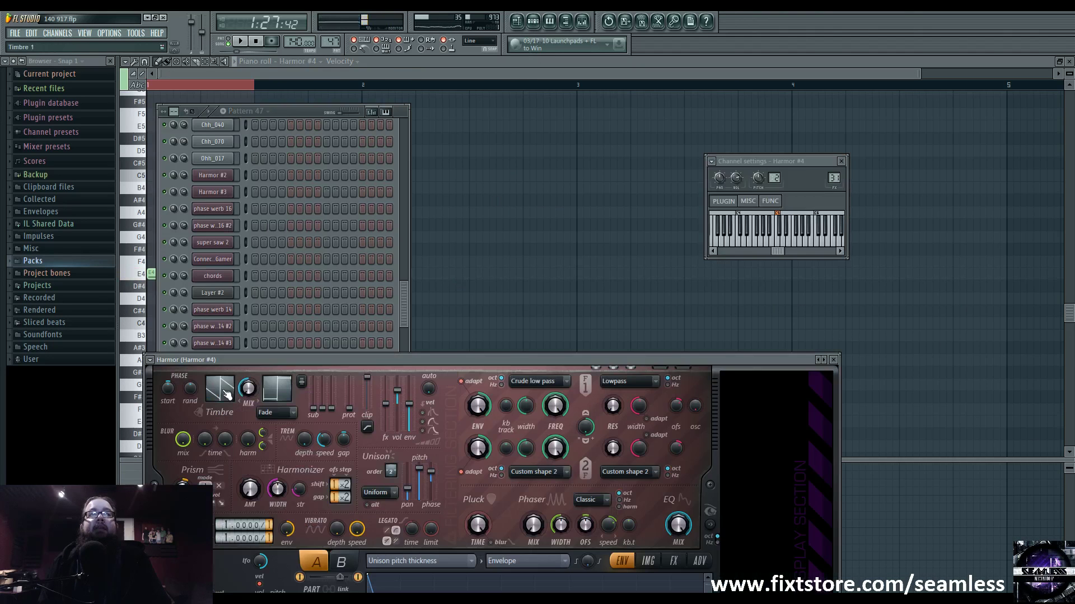
left_click_drag(413, 367, 492, 140)
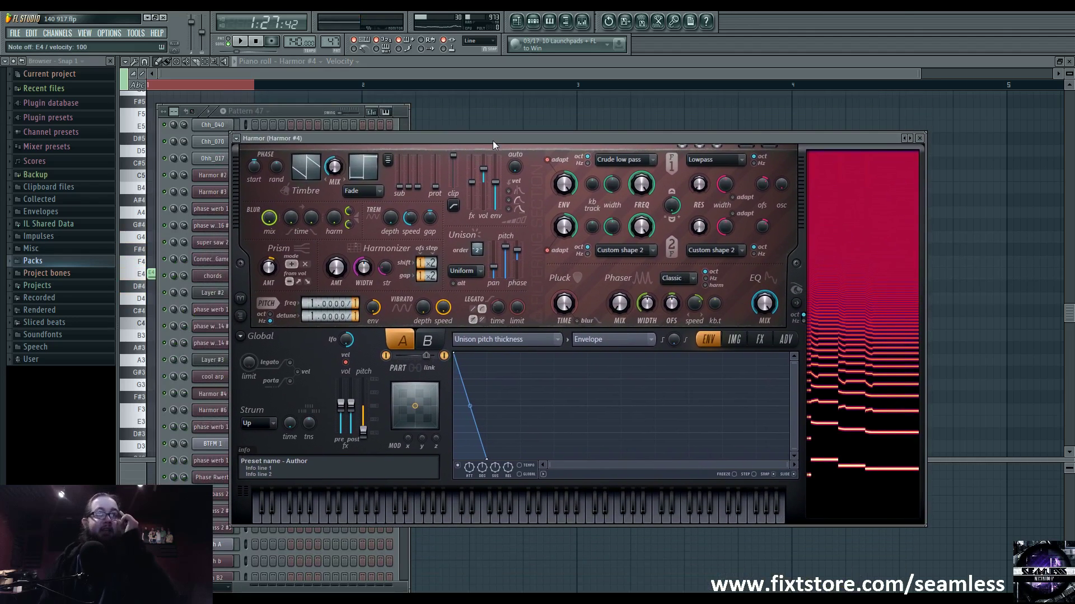
key("space")
key("space")
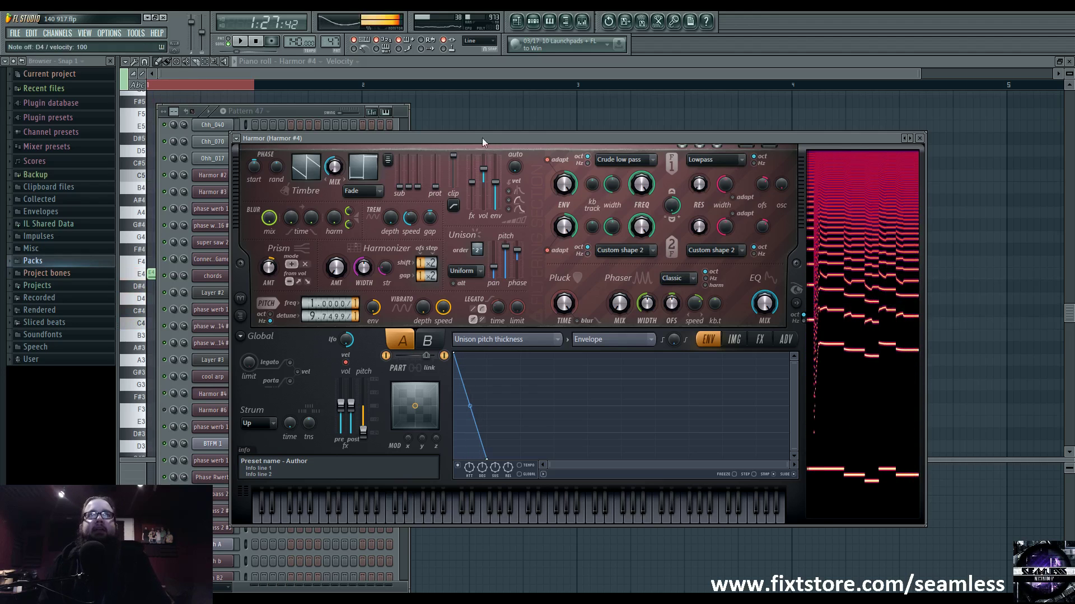
Select the half bar starting at bar 52 in the playlist and play it with the Harmor #4 window open
key("F5")
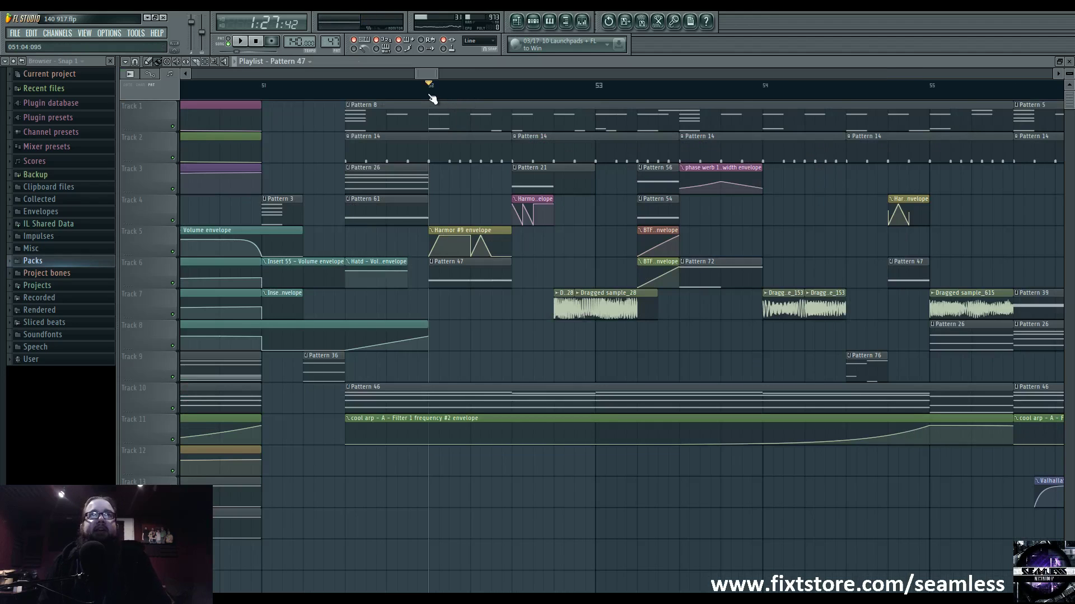
left_click_drag(432, 99, 512, 99)
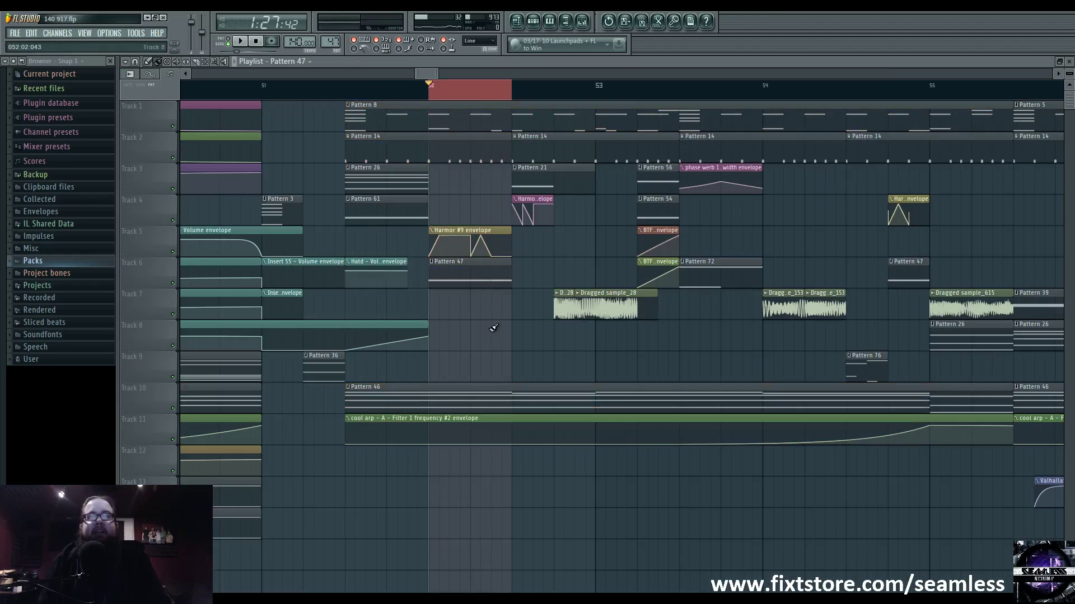
double_click(448, 281)
left_click(227, 395)
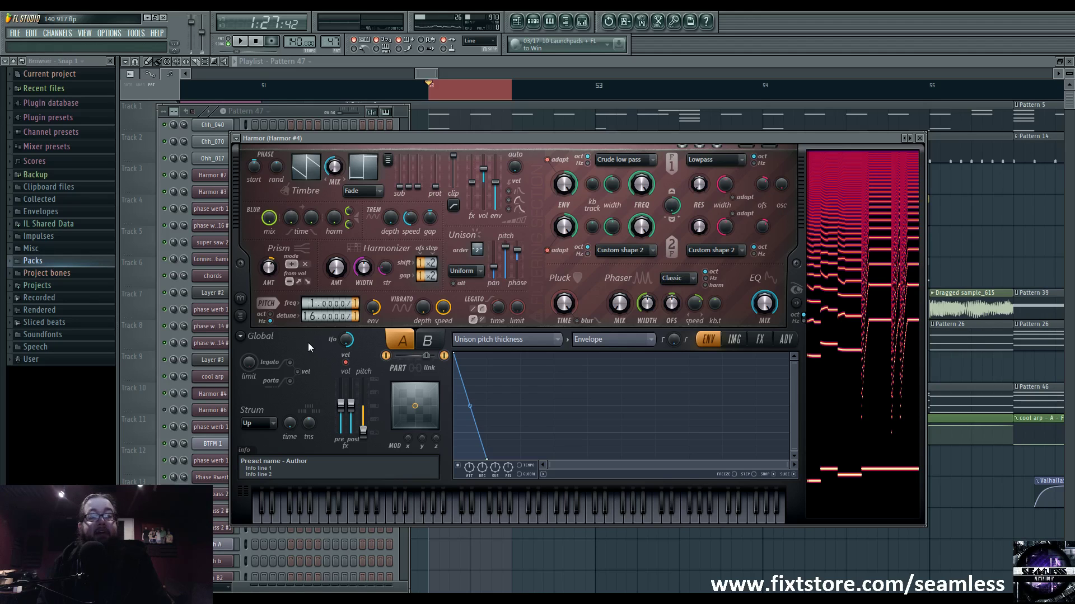
key("space")
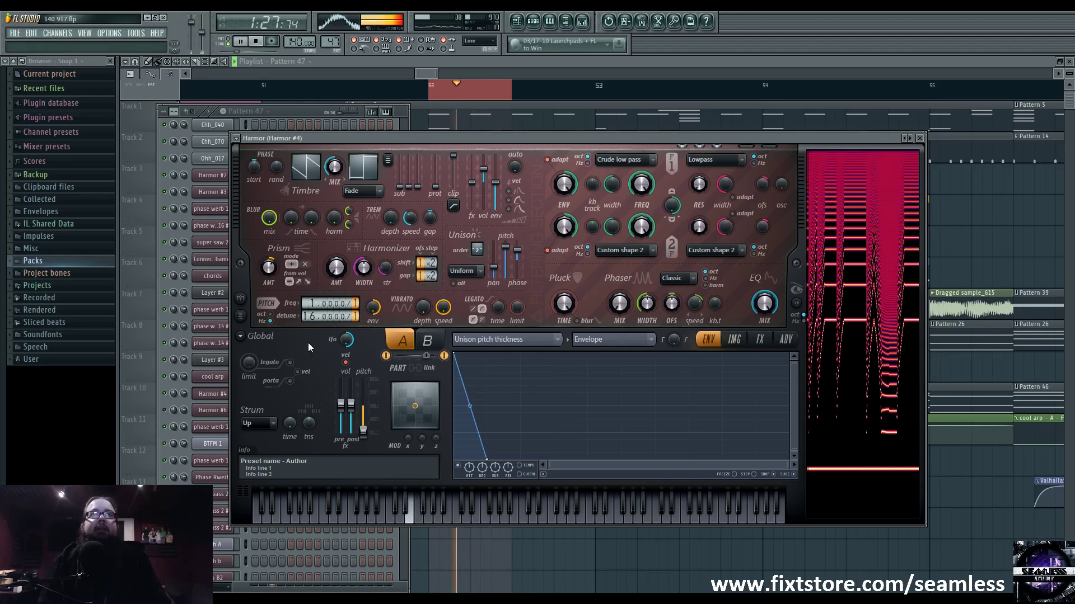
key("space")
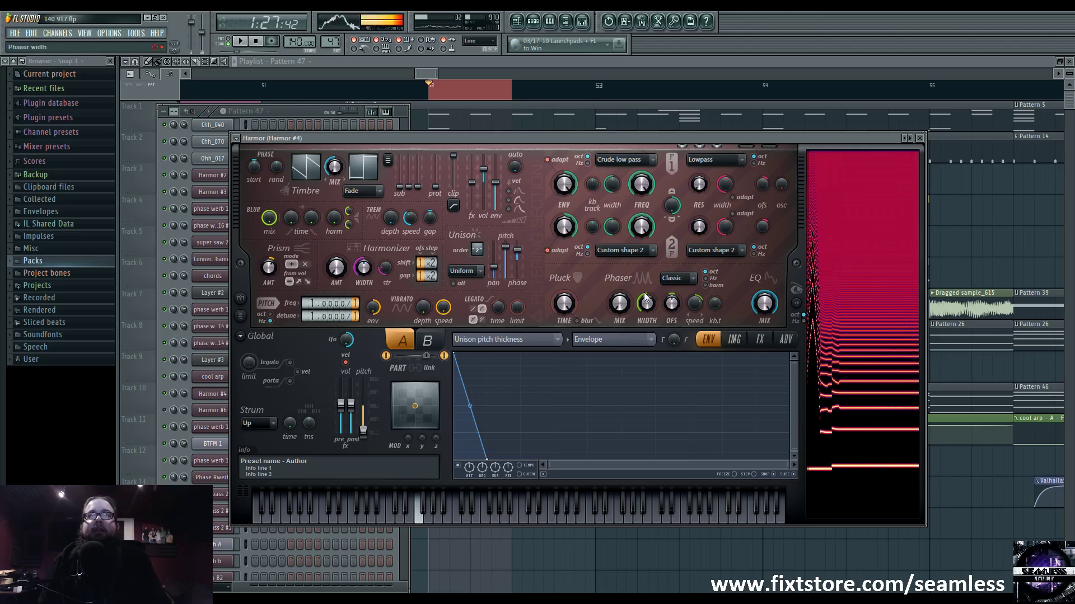
Show part A's Prism amount envelope in Harmor #4 and toggle it to compare the sound
left_click(536, 339)
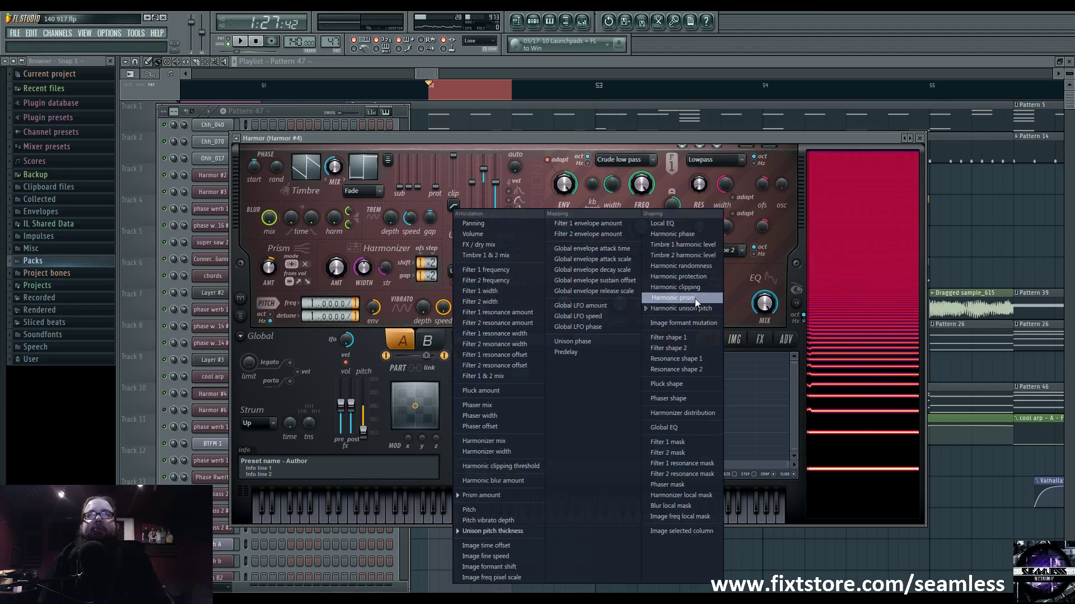
left_click(522, 495)
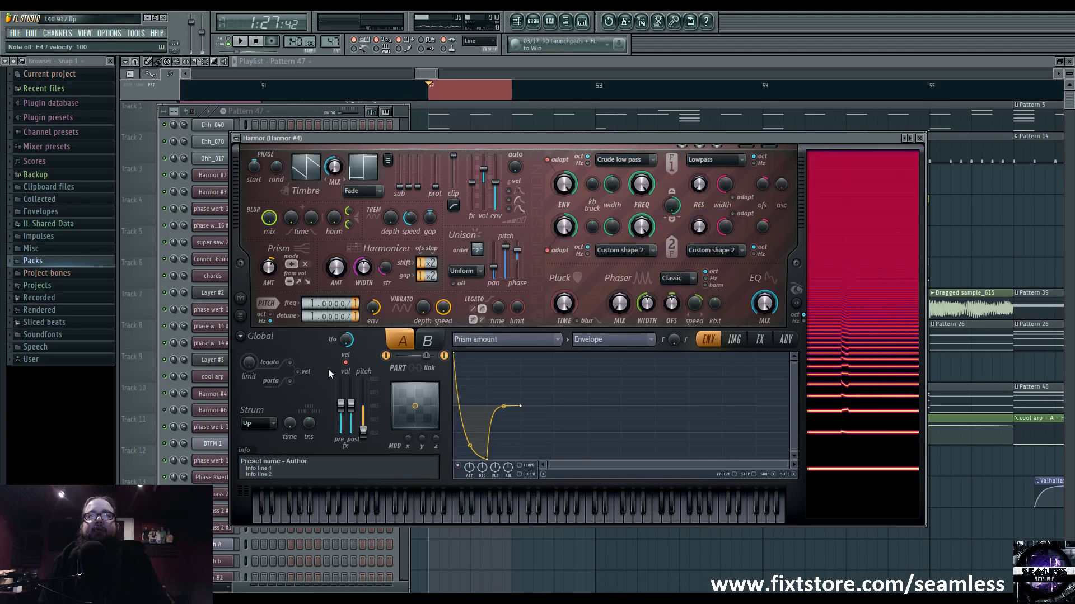
left_click(458, 466)
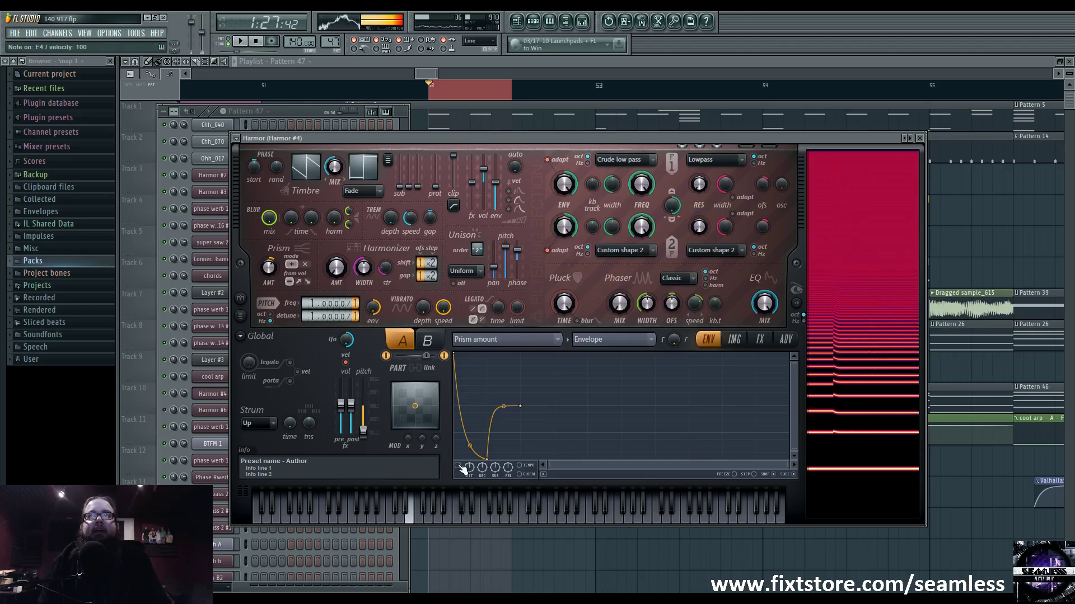
left_click(459, 467)
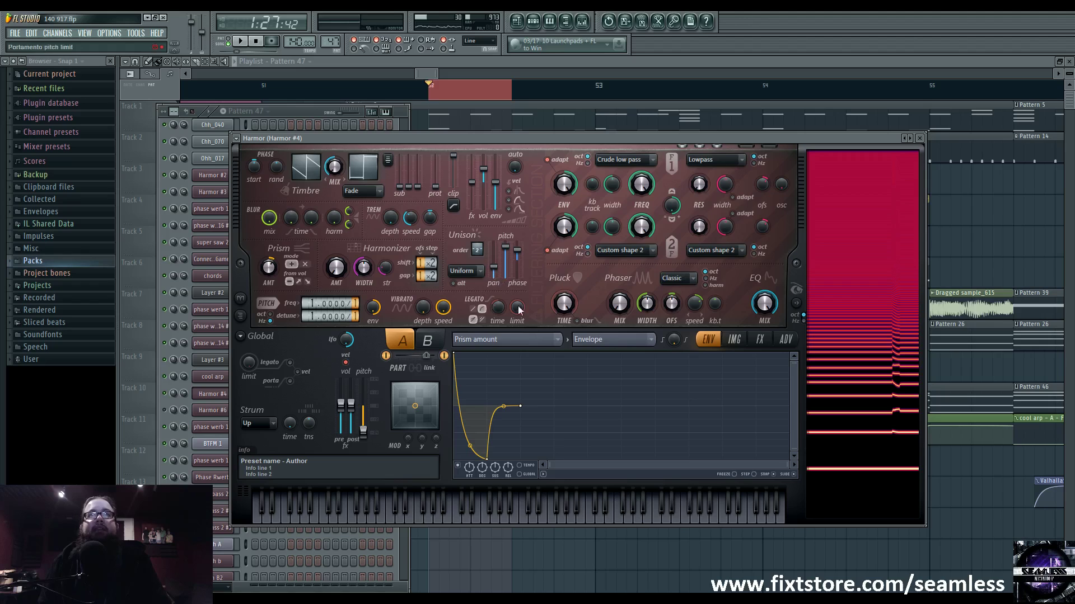
Show part A's Unison pitch thickness envelope and toggle it to compare the sound
left_click(522, 338)
left_click(501, 532)
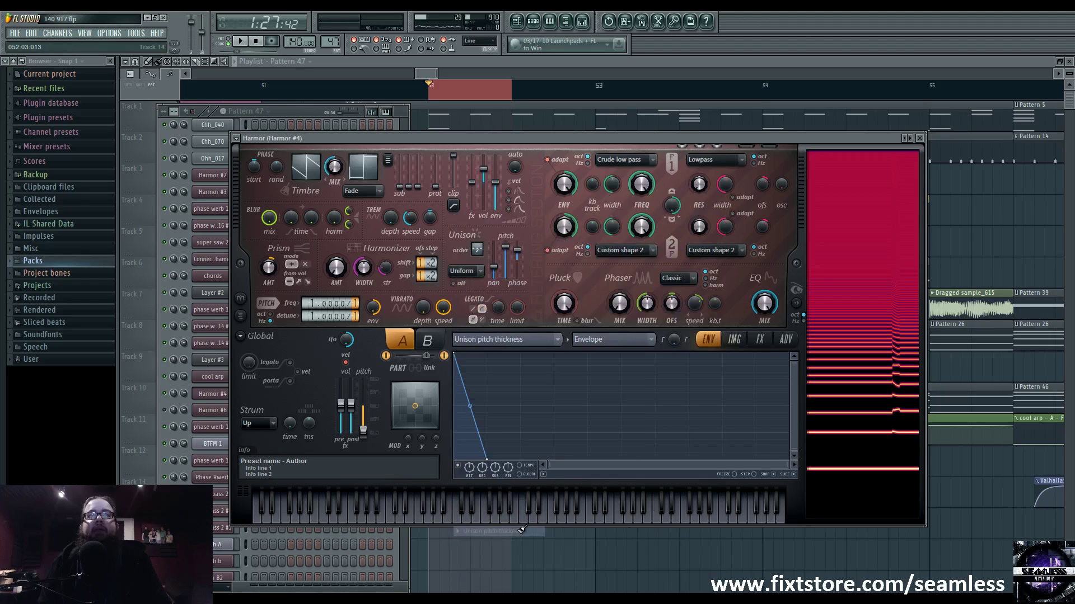
left_click(459, 466)
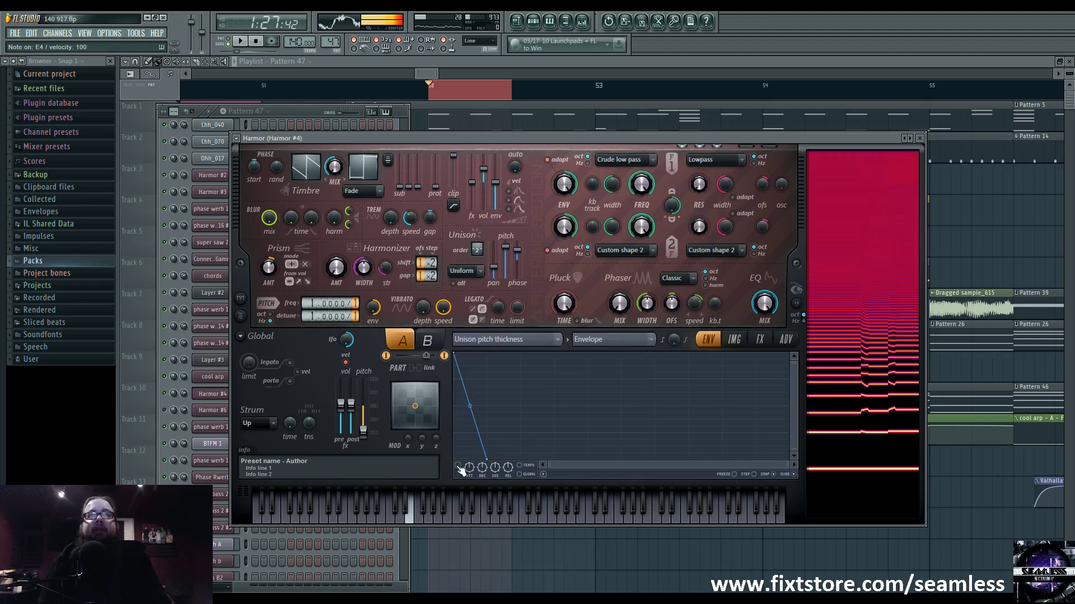
left_click(458, 466)
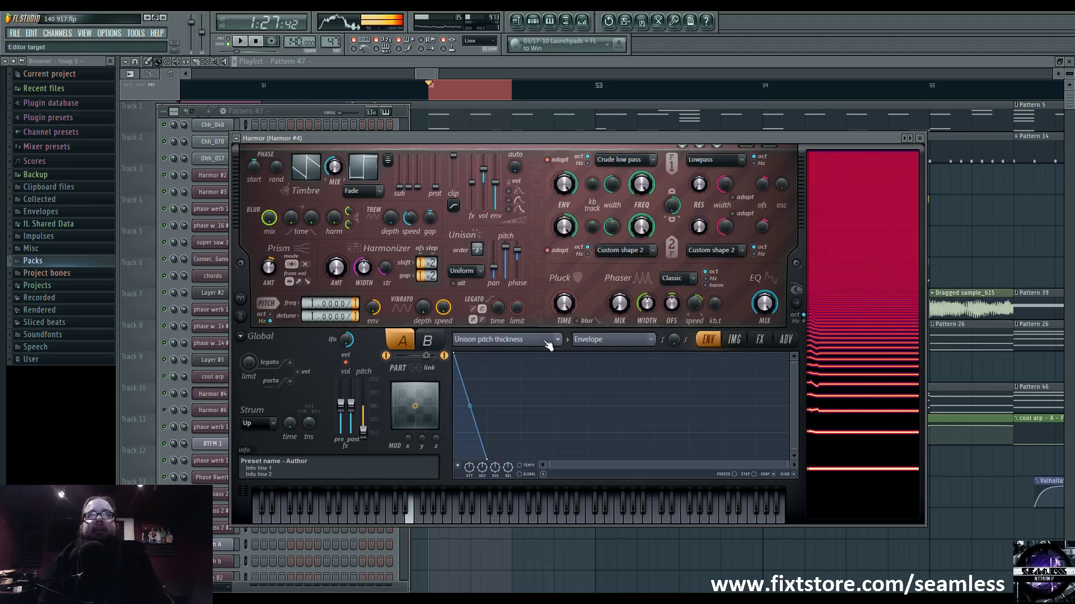
Copy part A's unison pitch thickness value and try the sound with the thickness lowered to its minimum
right_click(511, 249)
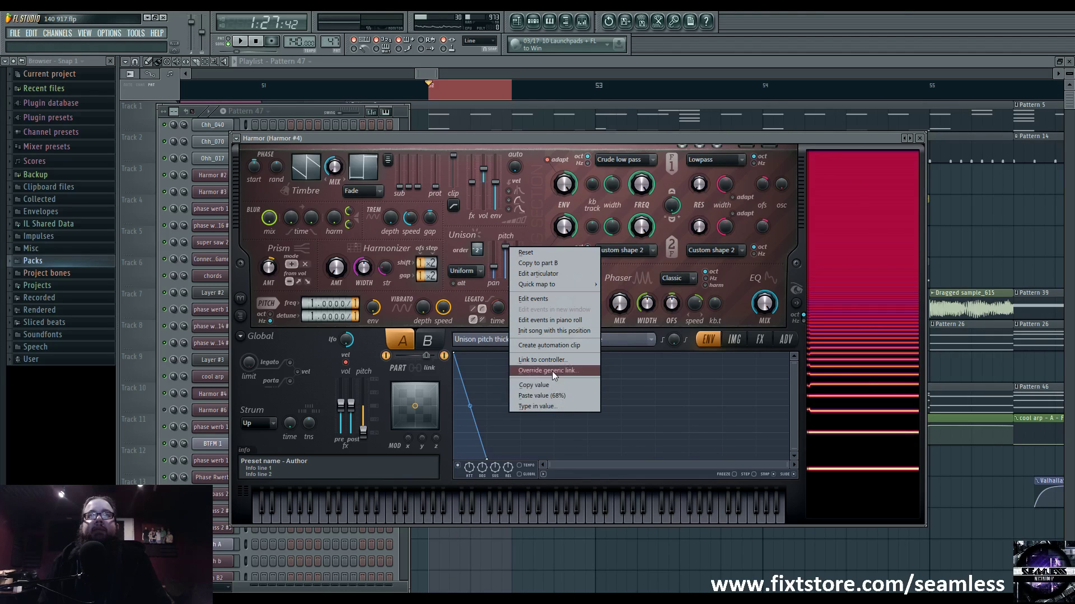
left_click(550, 371)
left_click(594, 265)
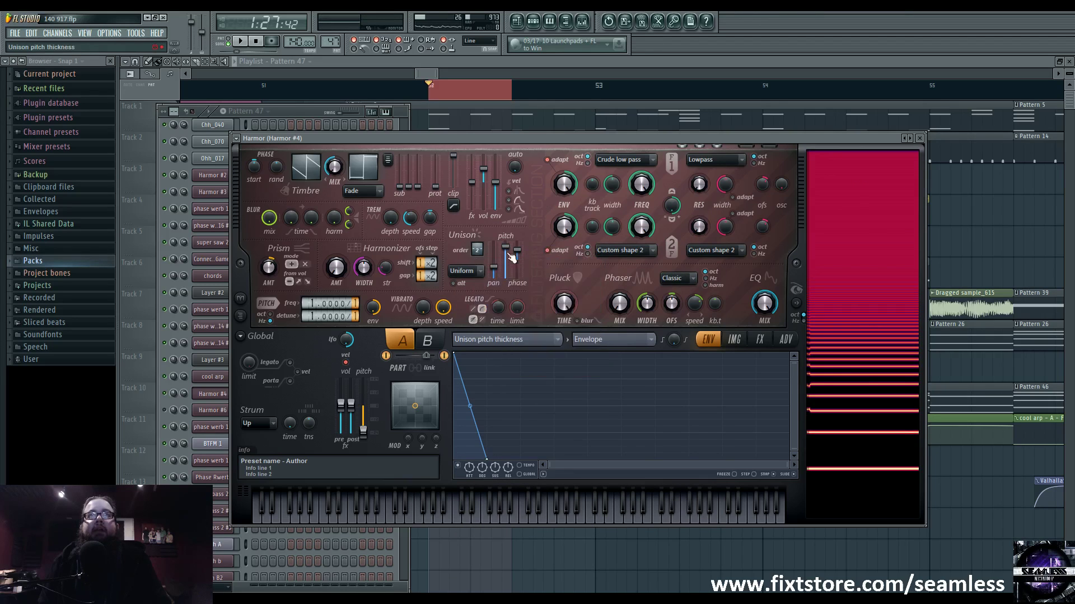
right_click(508, 249)
left_click(576, 389)
left_click_drag(508, 250, 509, 282)
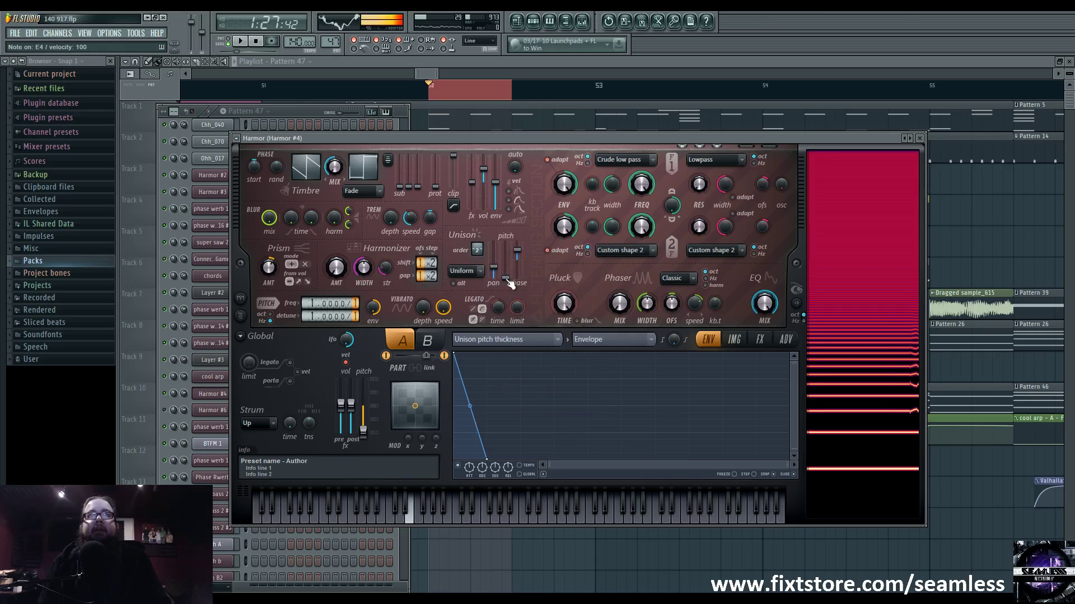
right_click(510, 281)
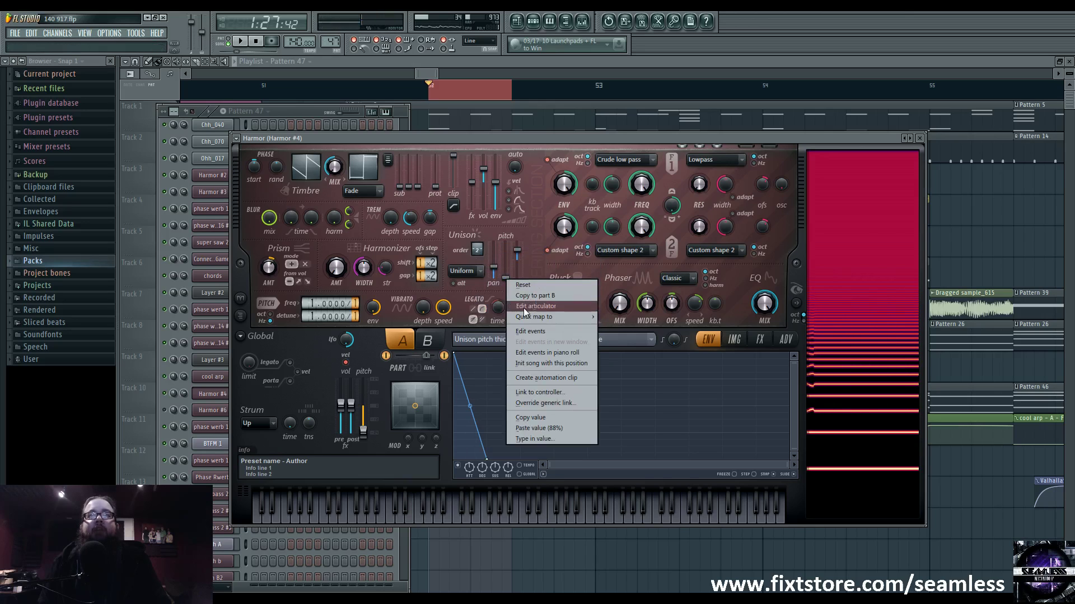
left_click(572, 420)
Switch Harmor #4 to part B and examine its Local EQ curve and Prism amount envelope
left_click(427, 340)
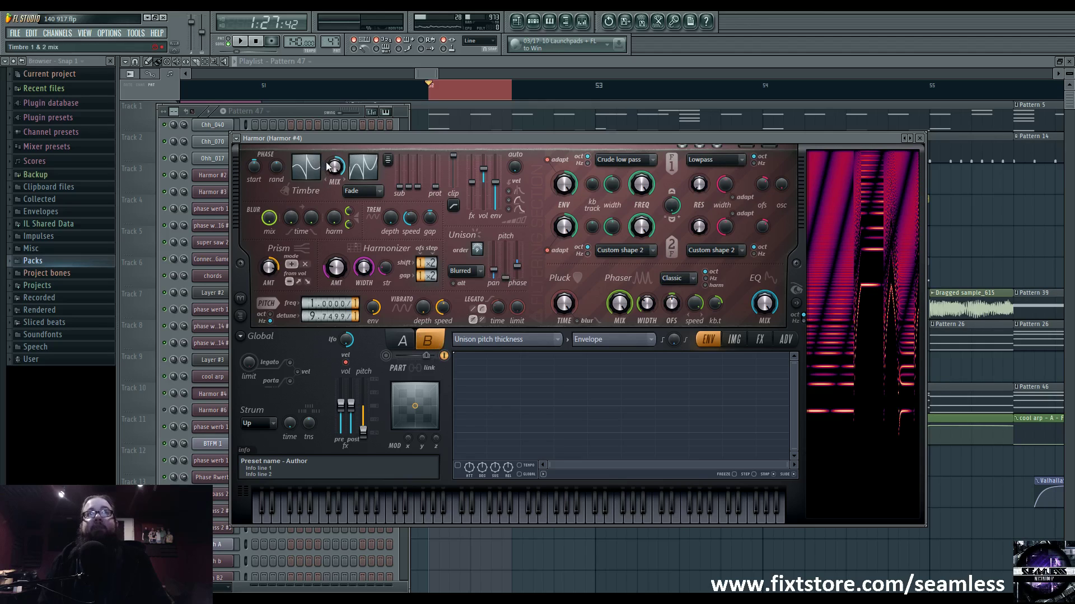
left_click(493, 339)
left_click(695, 224)
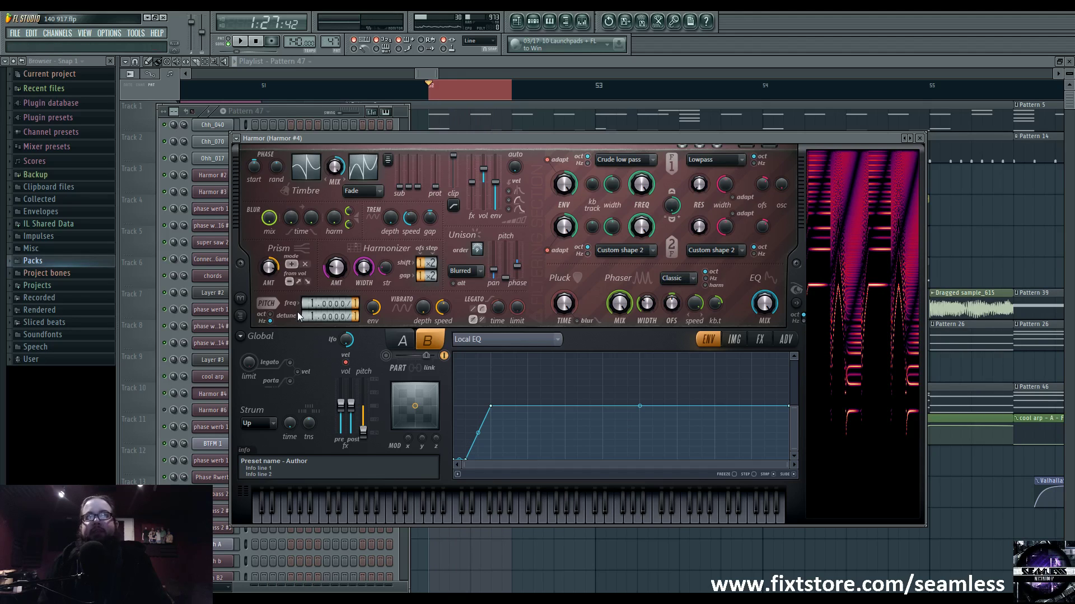
left_click(504, 340)
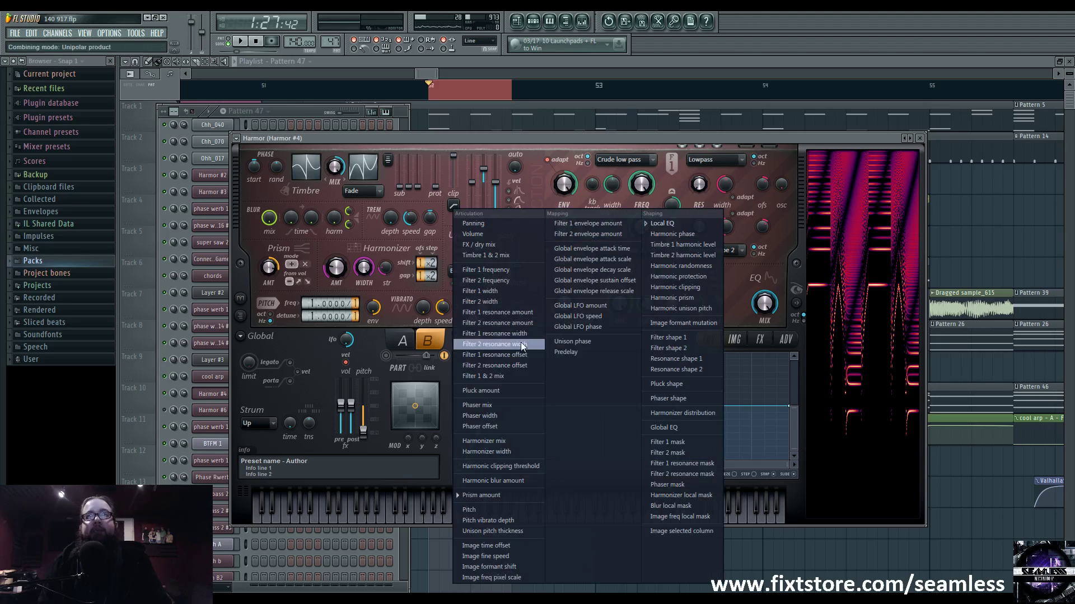
left_click(493, 496)
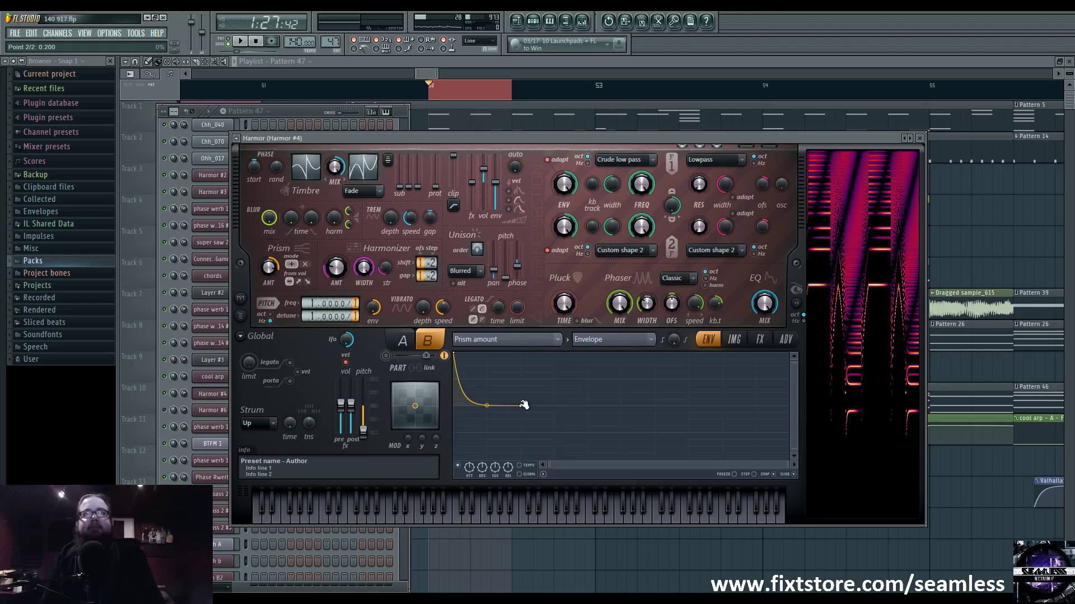
Recheck part B's Local EQ curve, return to the Prism amount envelope, and look over its available modulation sources
left_click(506, 339)
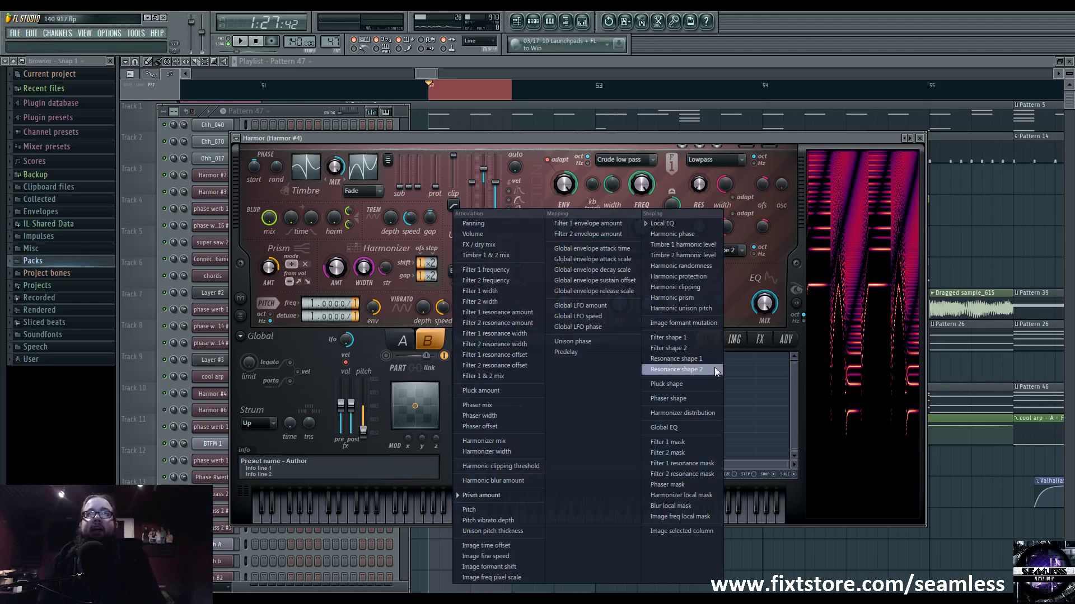
left_click(685, 222)
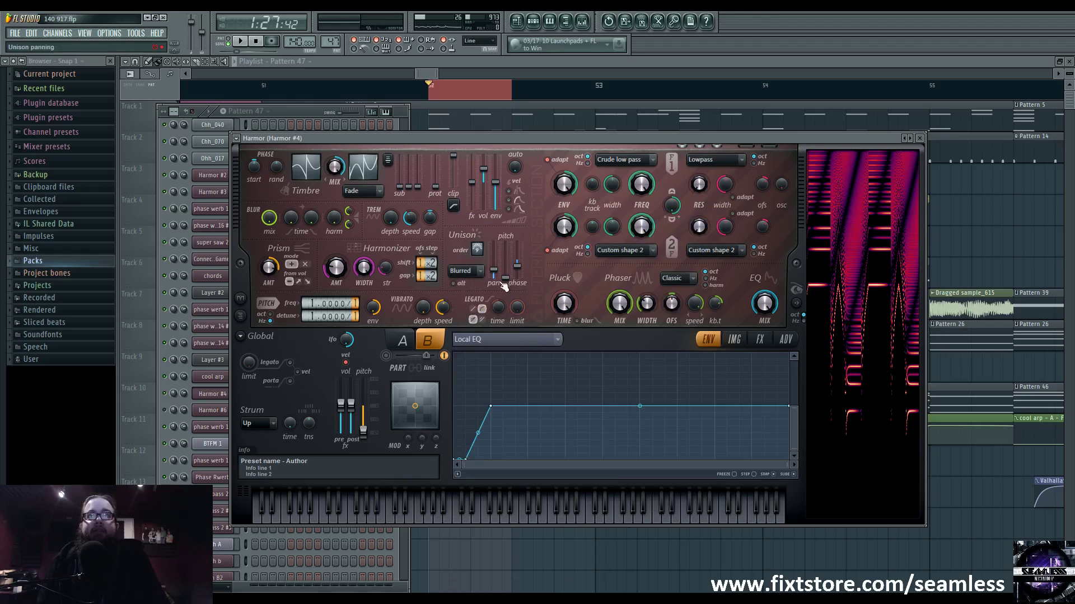
left_click(517, 340)
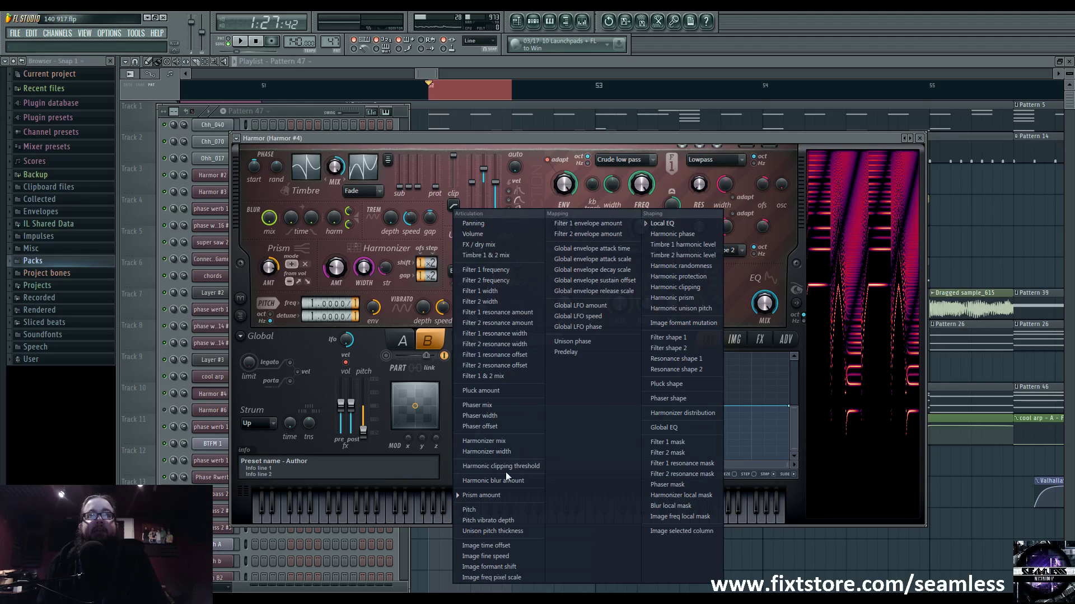
left_click(515, 494)
left_click(630, 340)
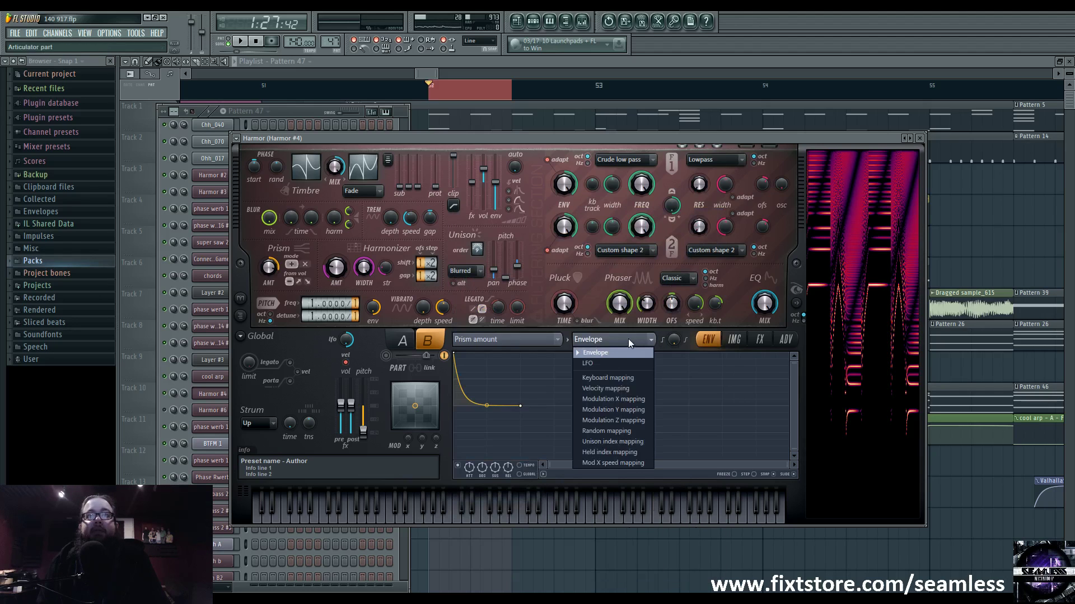
left_click(555, 336)
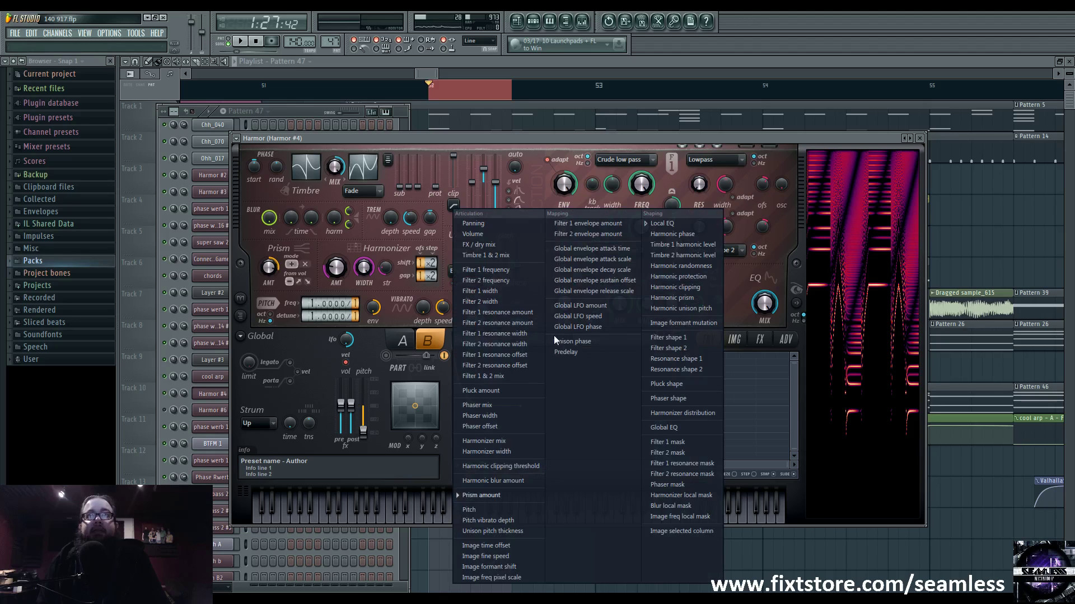
left_click(582, 161)
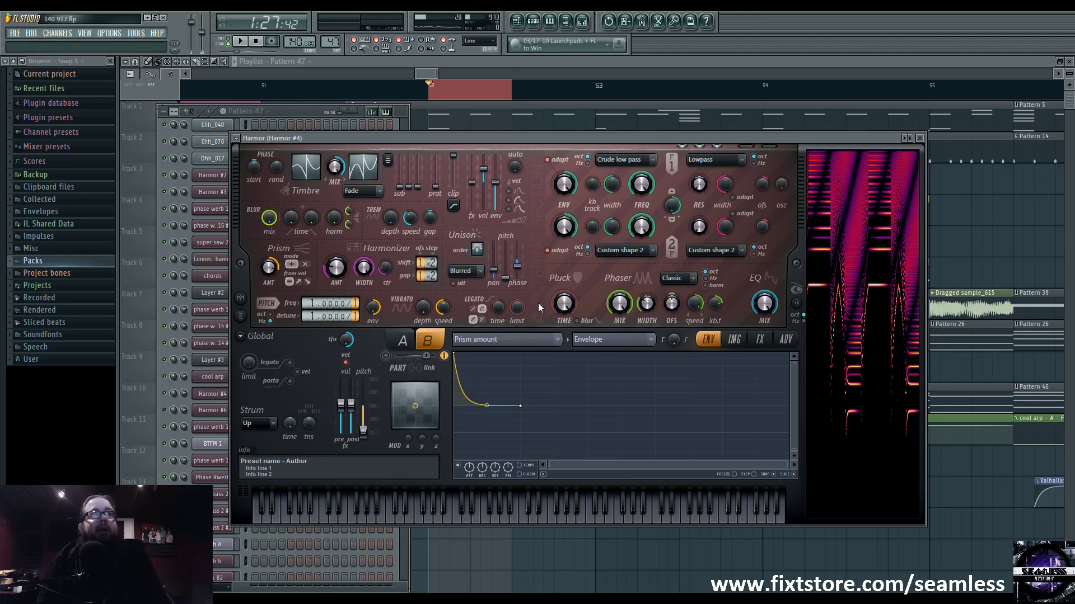
Show the Unison index mapping for part B's Prism amount and look over the other available editor targets
left_click(545, 342)
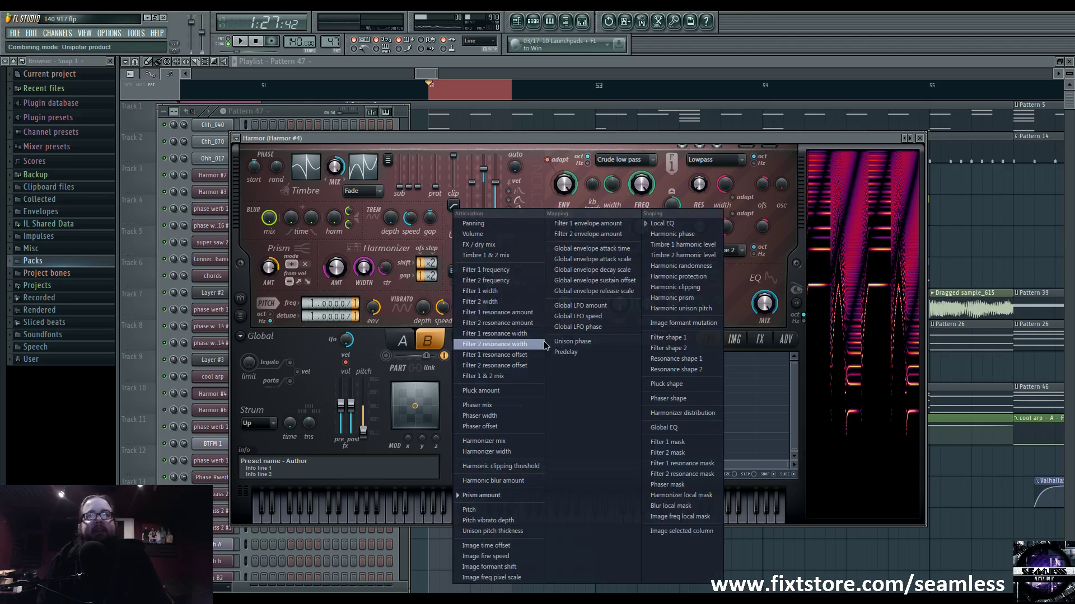
left_click(512, 495)
left_click(633, 340)
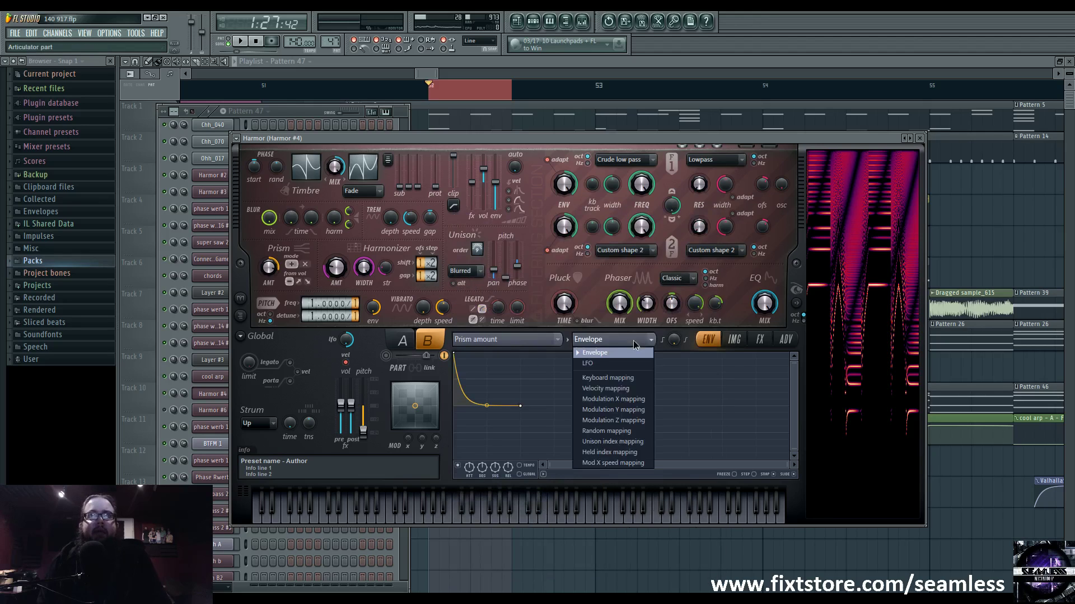
left_click(615, 441)
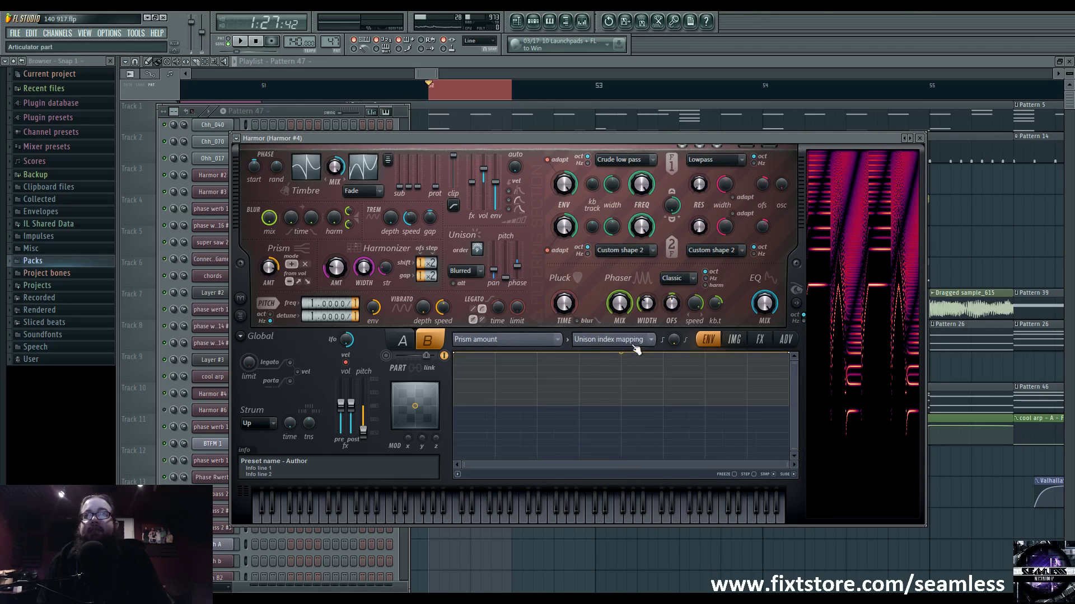
left_click(557, 341)
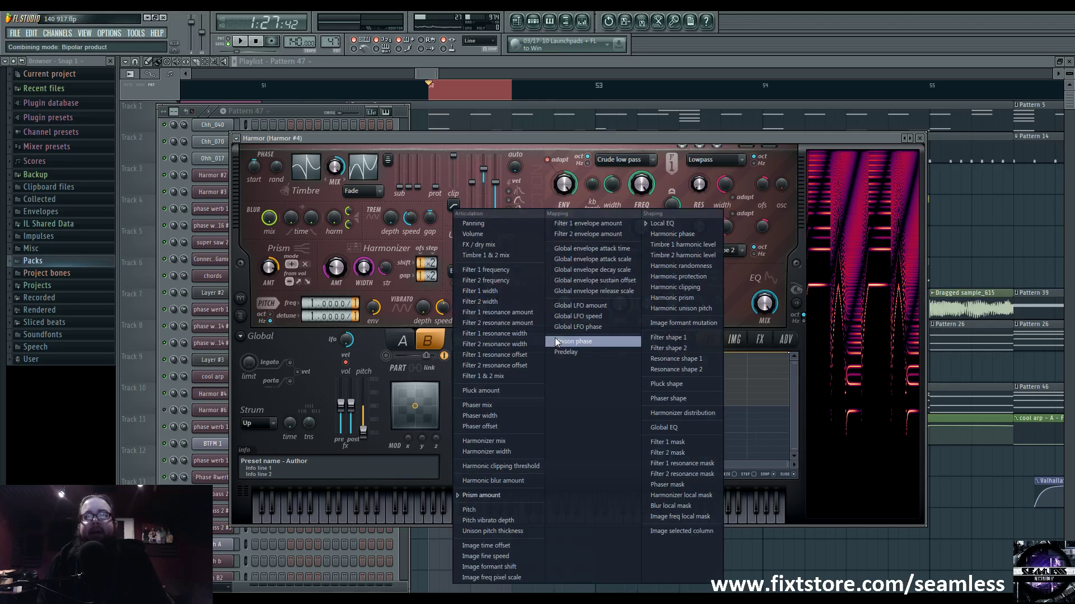
key("Escape")
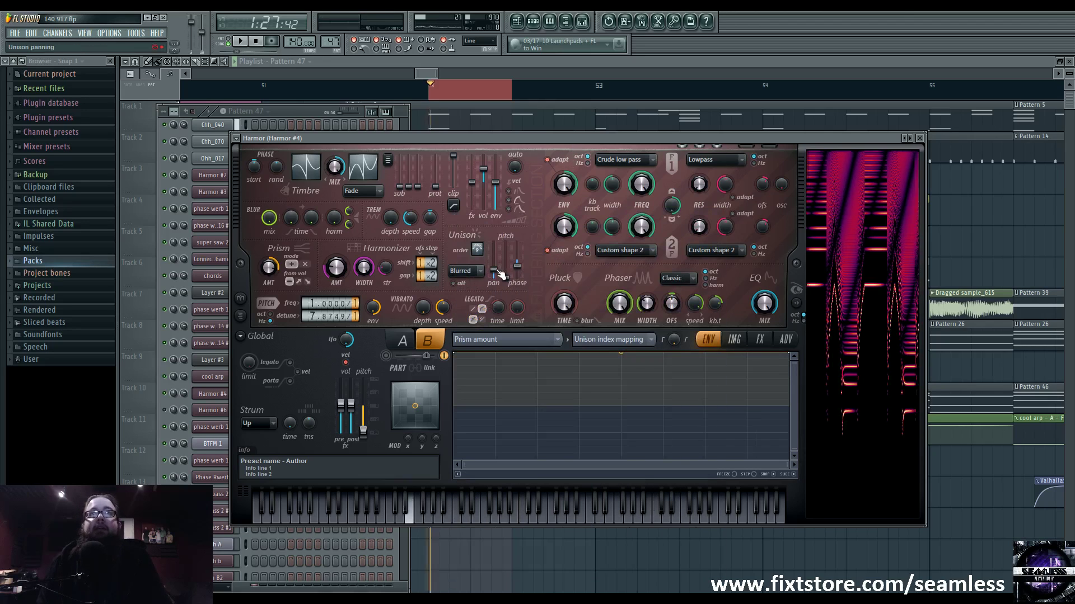
Show Harmor #4's effects page, enable and select part A, and turn off part B to isolate part A's sound
left_click(761, 341)
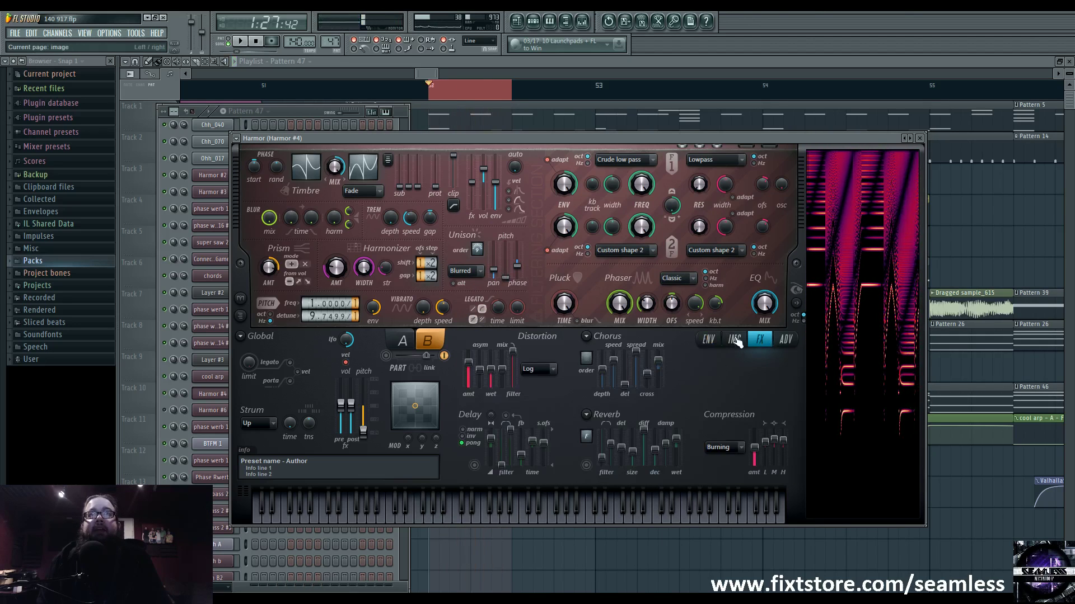
left_click(386, 355)
left_click(402, 340)
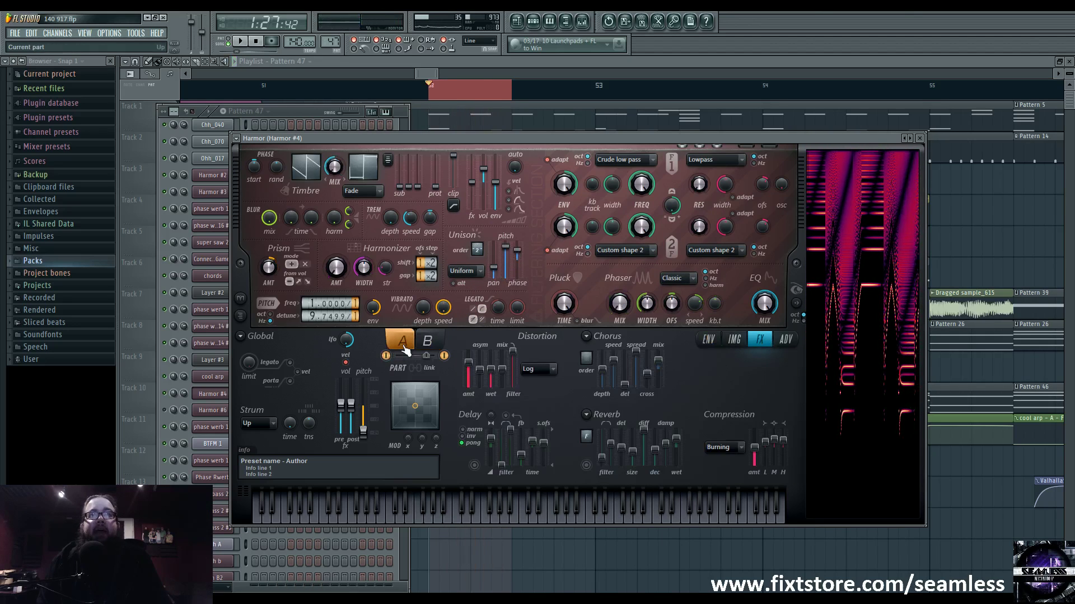
left_click(444, 356)
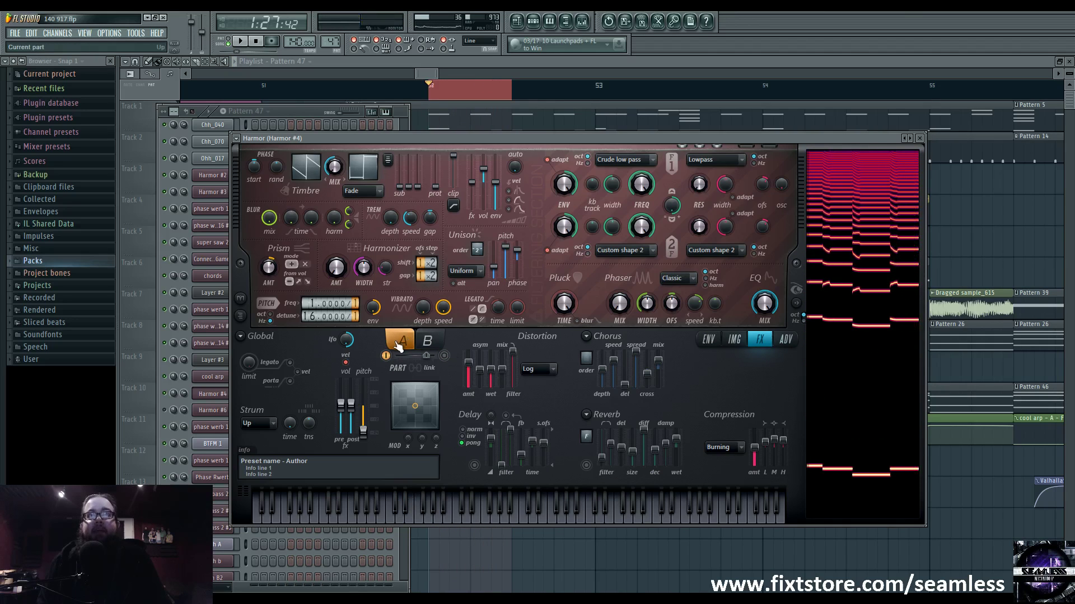
Examine part A's Harmonic unison pitch curve alongside its Unison pitch thickness envelope
left_click(708, 339)
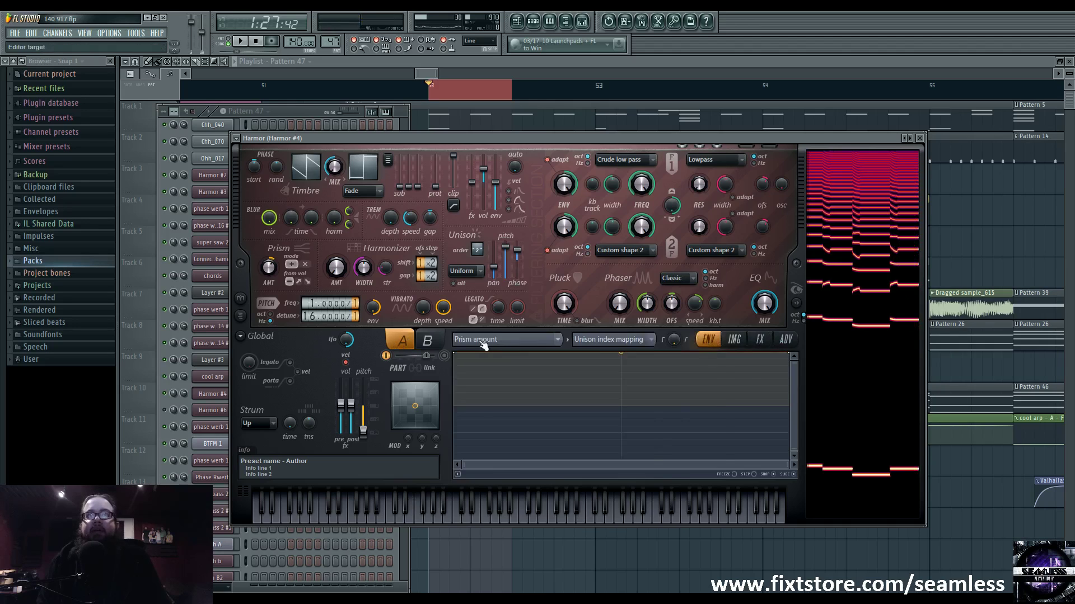
left_click(680, 339)
left_click(690, 305)
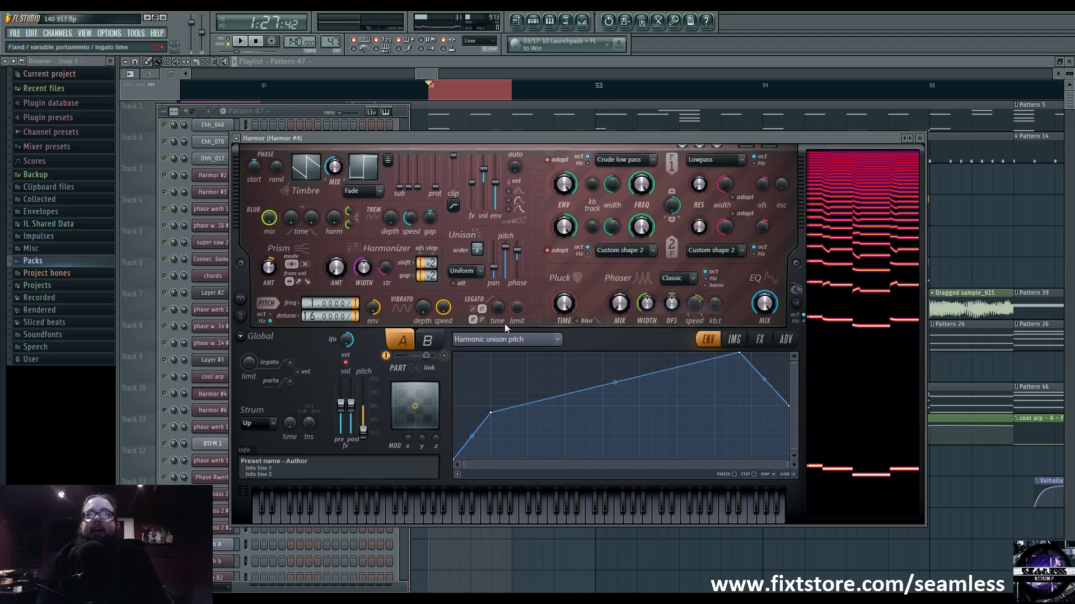
right_click(505, 248)
left_click(528, 277)
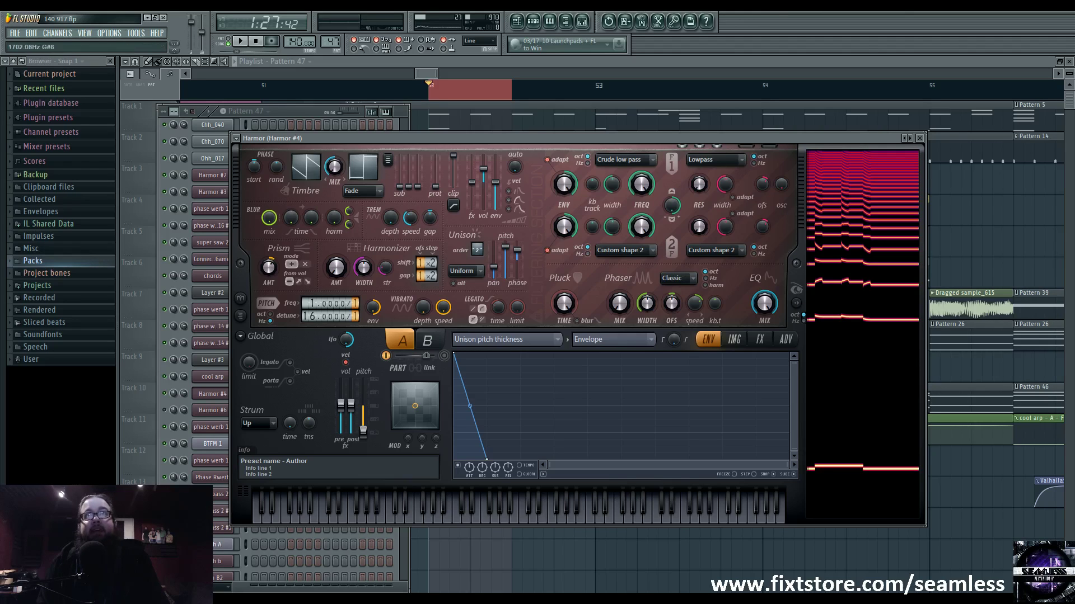
left_click(519, 335)
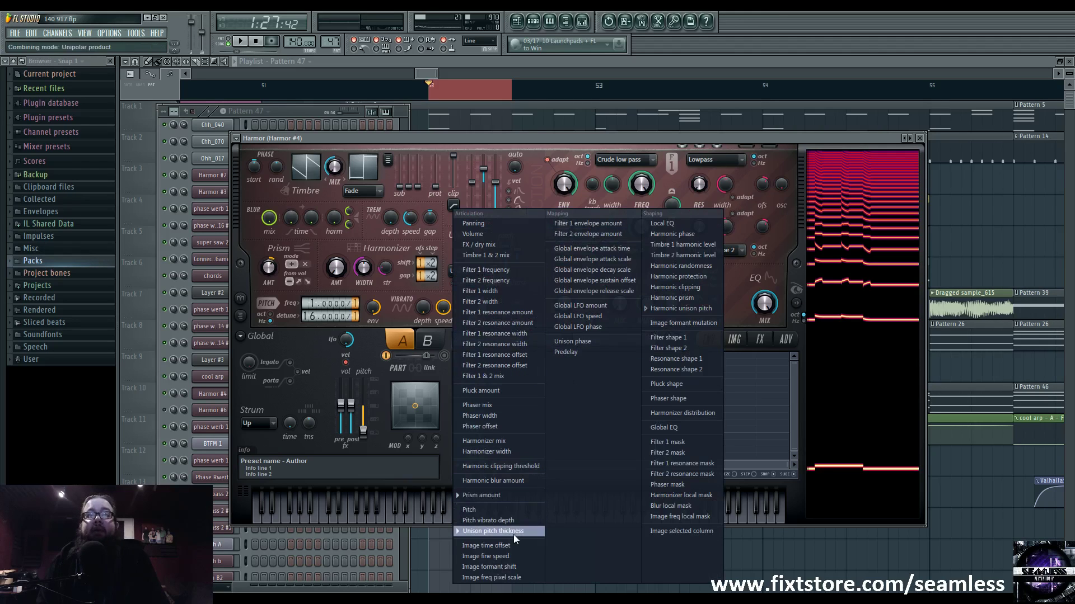
left_click(693, 311)
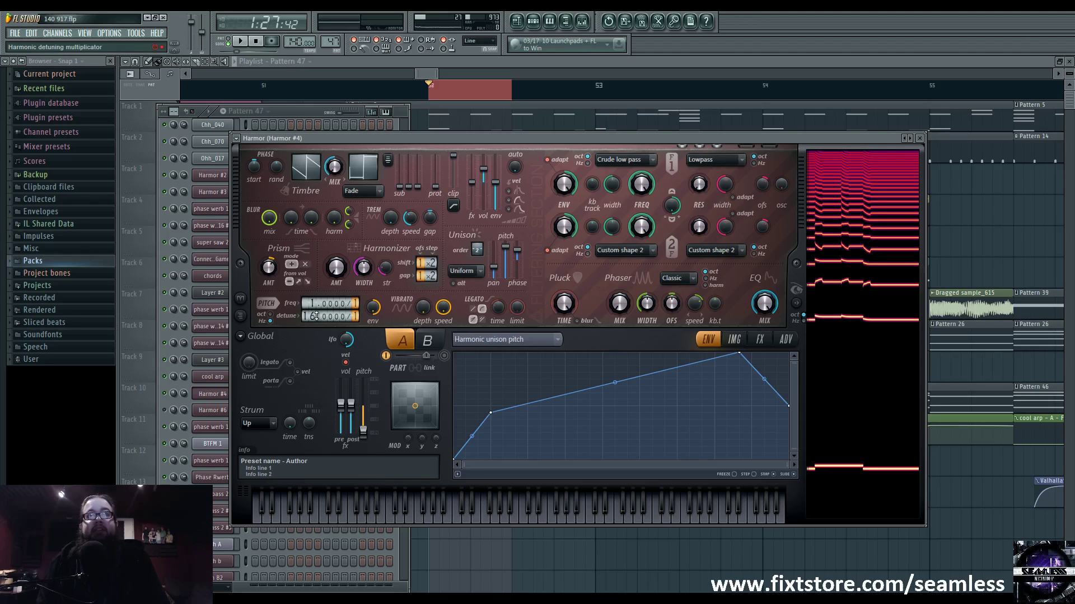
Bring up the mixer's Insert 31 effects and open its Maximus settings
left_click(582, 21)
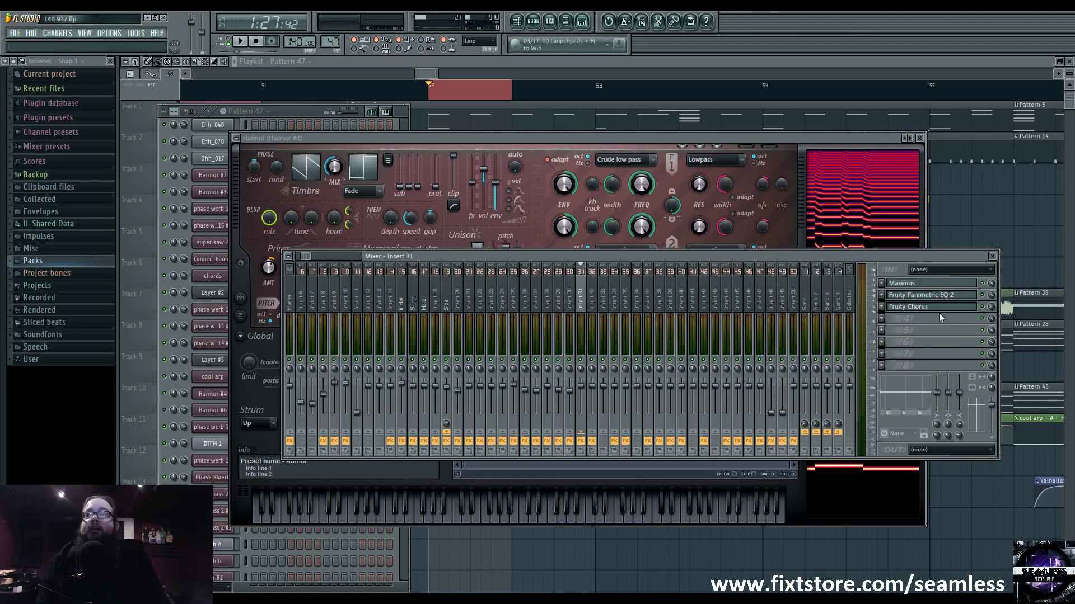
left_click(949, 286)
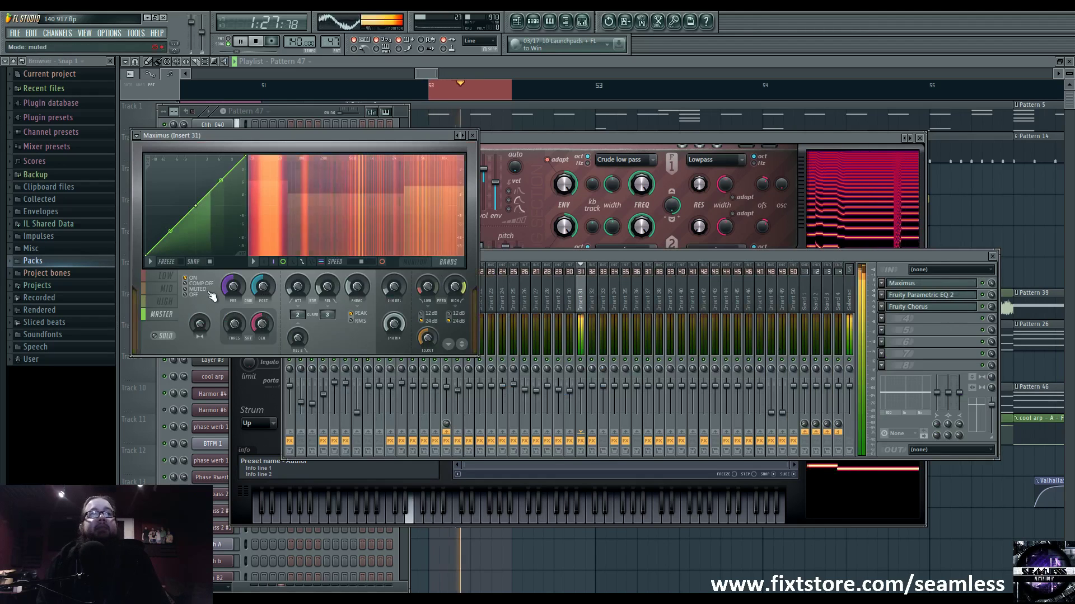
Switch the Maximus display to the Monitor view and inspect the compression curves of the low, mid and high bands
left_click(424, 271)
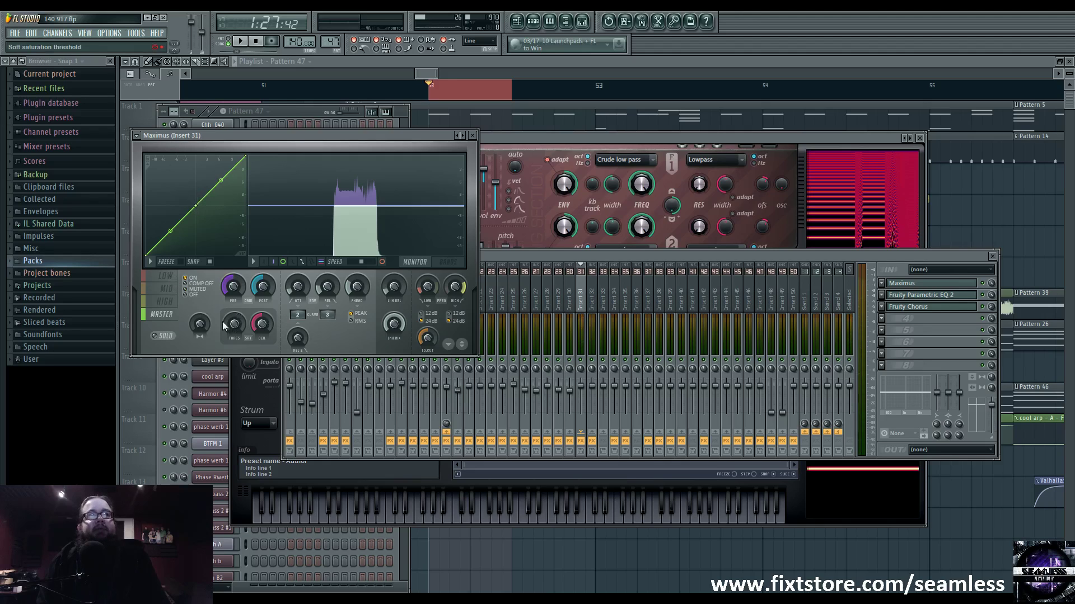
left_click(177, 289)
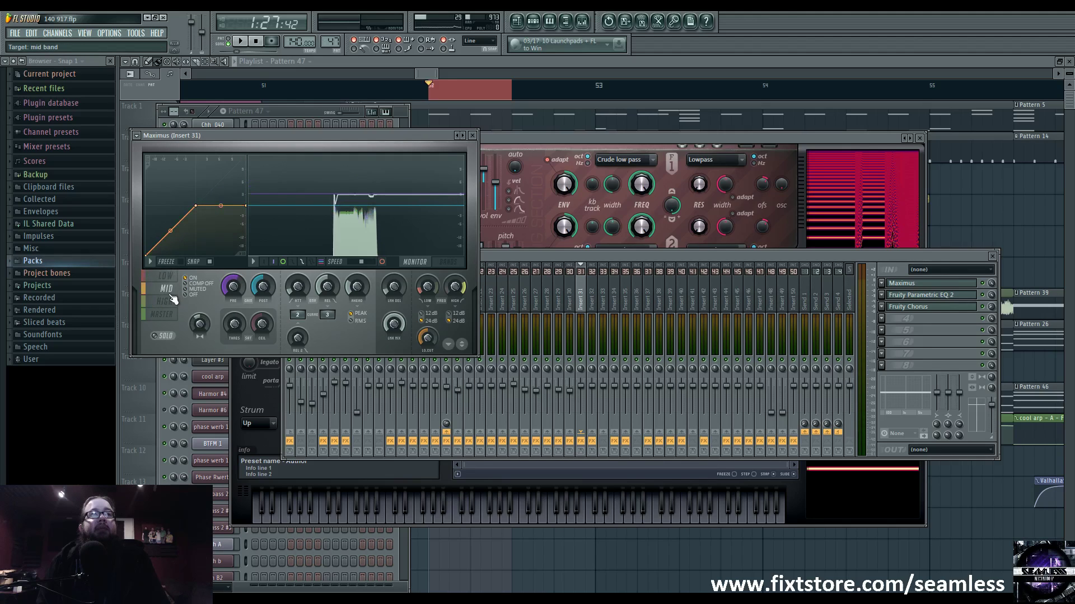
left_click(174, 305)
left_click(165, 276)
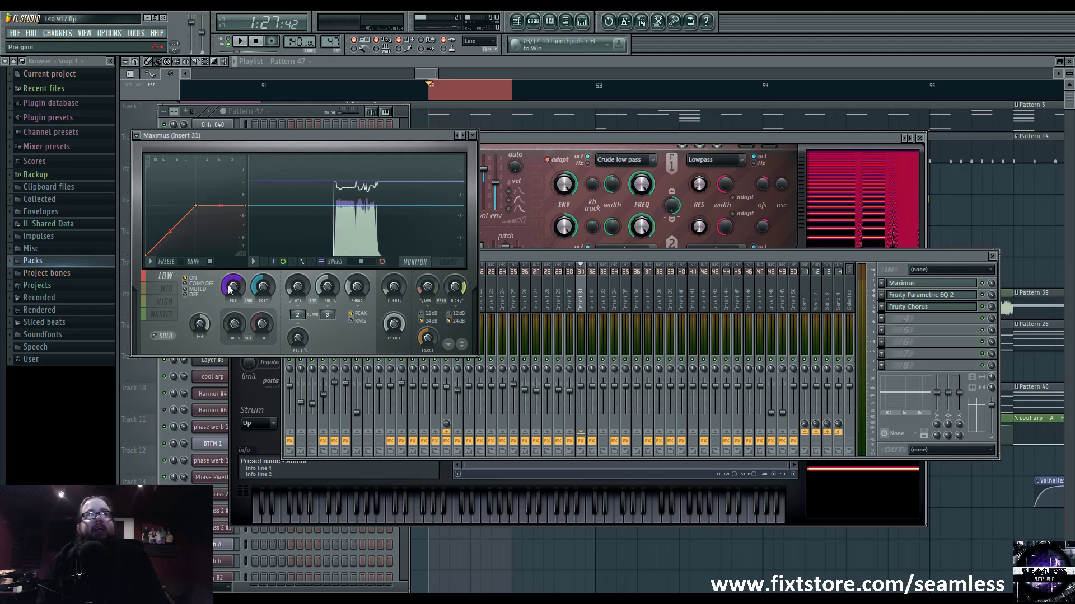
left_click(166, 288)
Play the loop and review the signal in each of the three Maximus bands, ending on the high band
key("space")
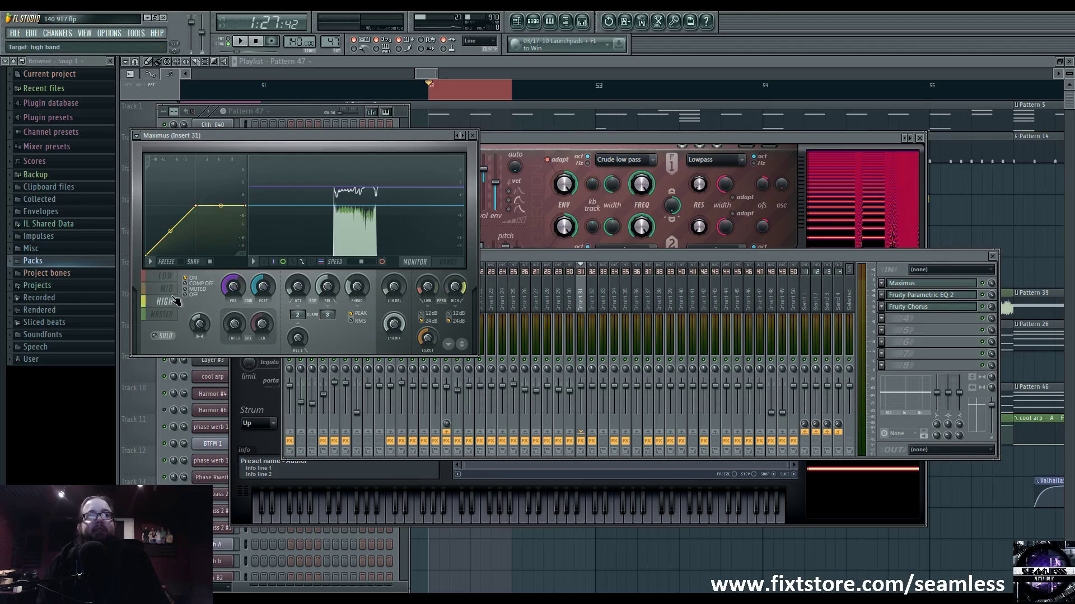
left_click(174, 303)
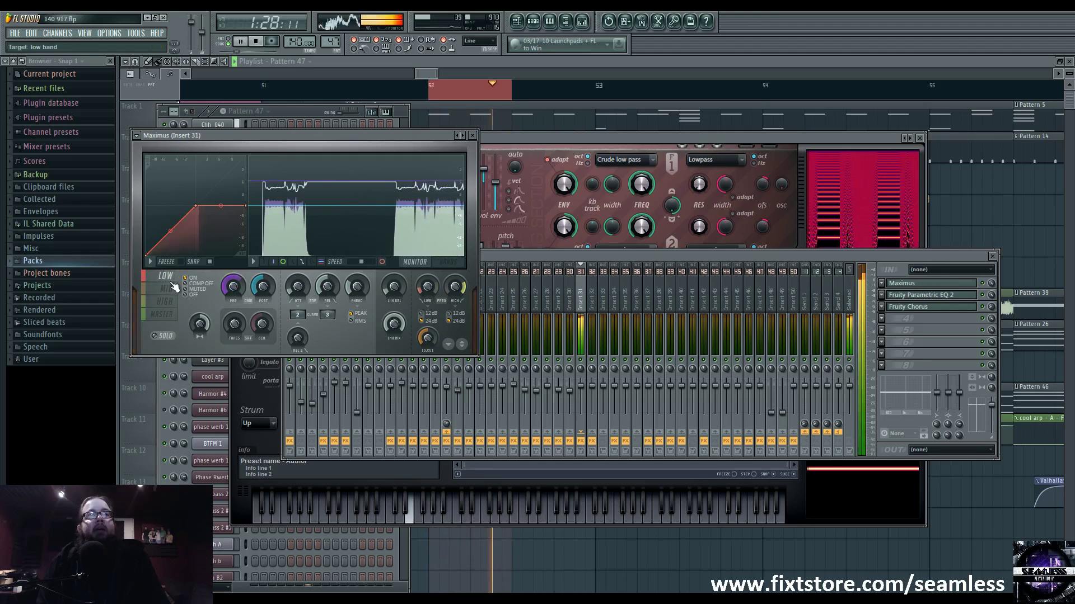
key("space")
left_click(165, 276)
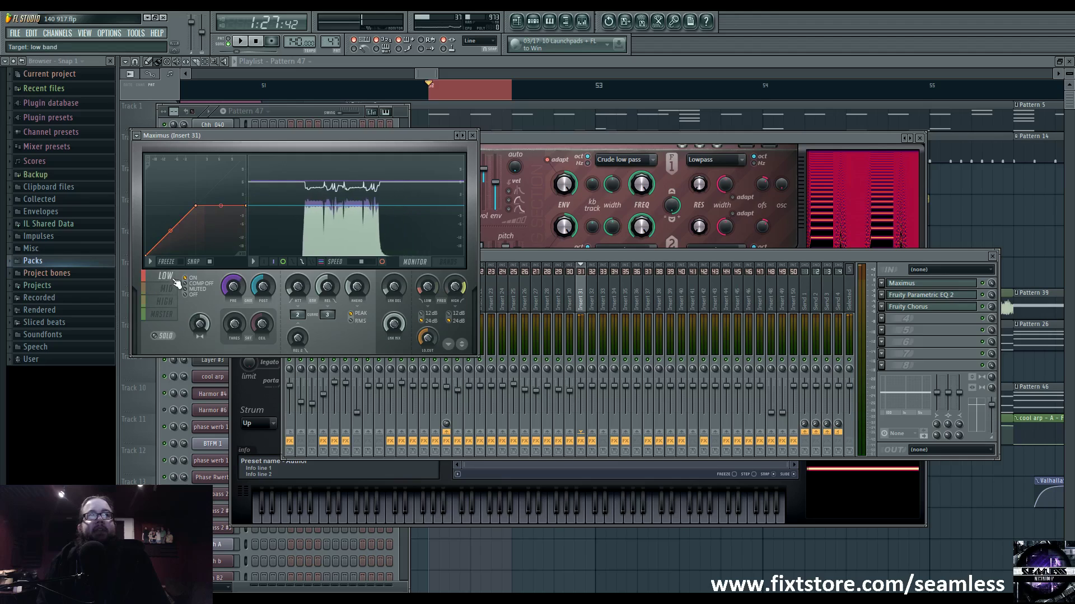
left_click(173, 293)
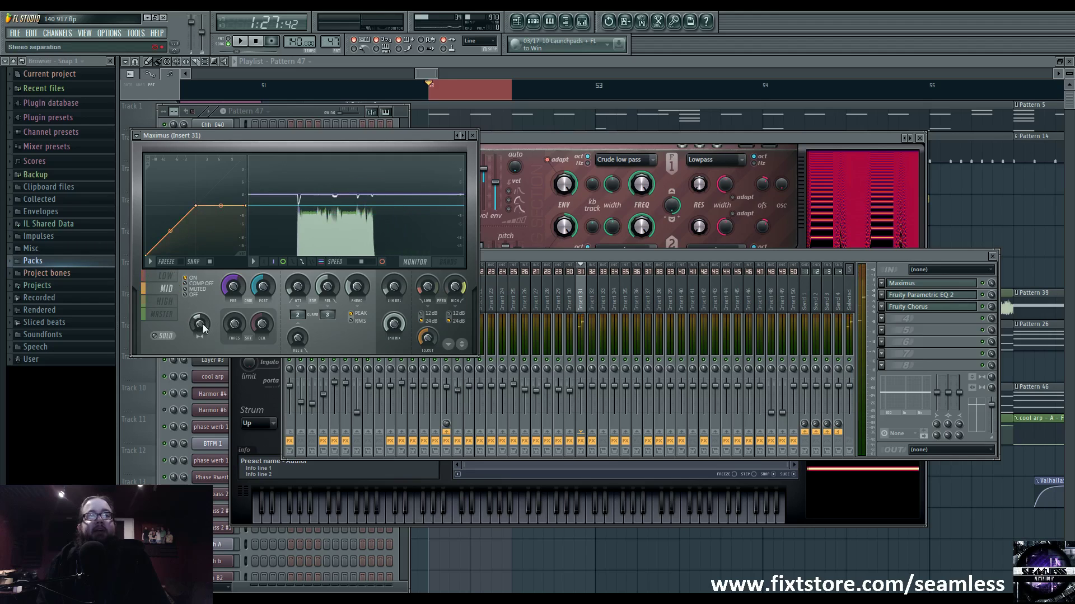
left_click(173, 303)
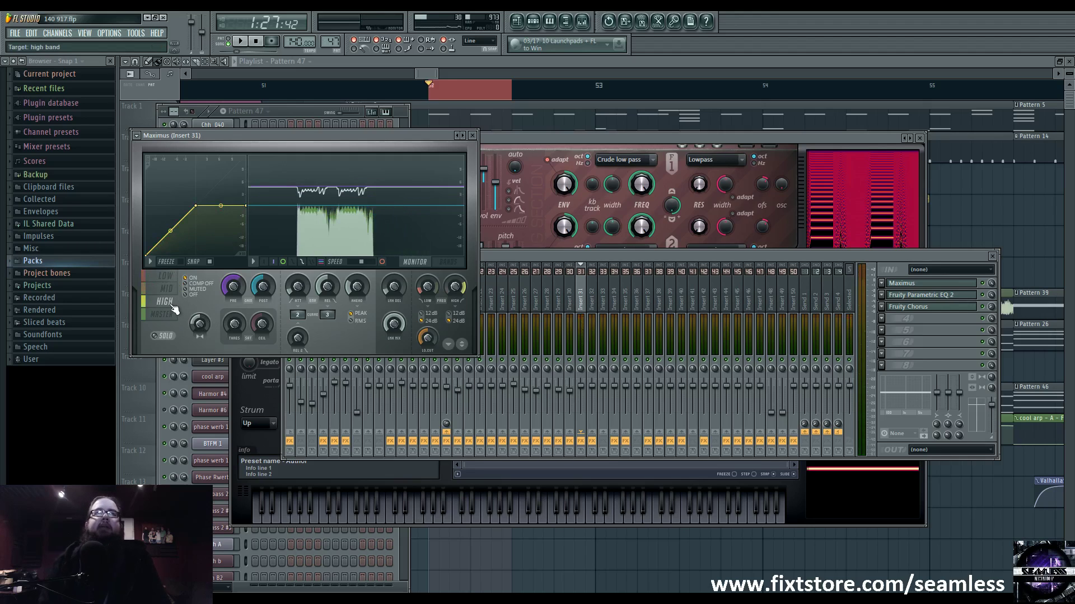
Bring Harmor #4 to the front, enable its part B and play the loop
left_click(706, 137)
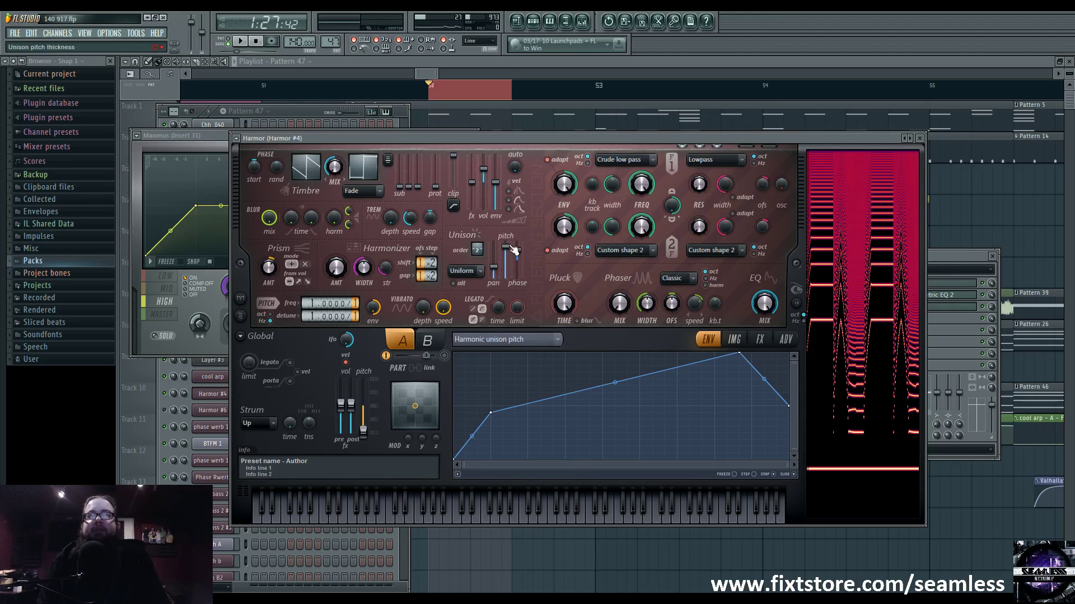
left_click(429, 340)
left_click(444, 356)
key("space")
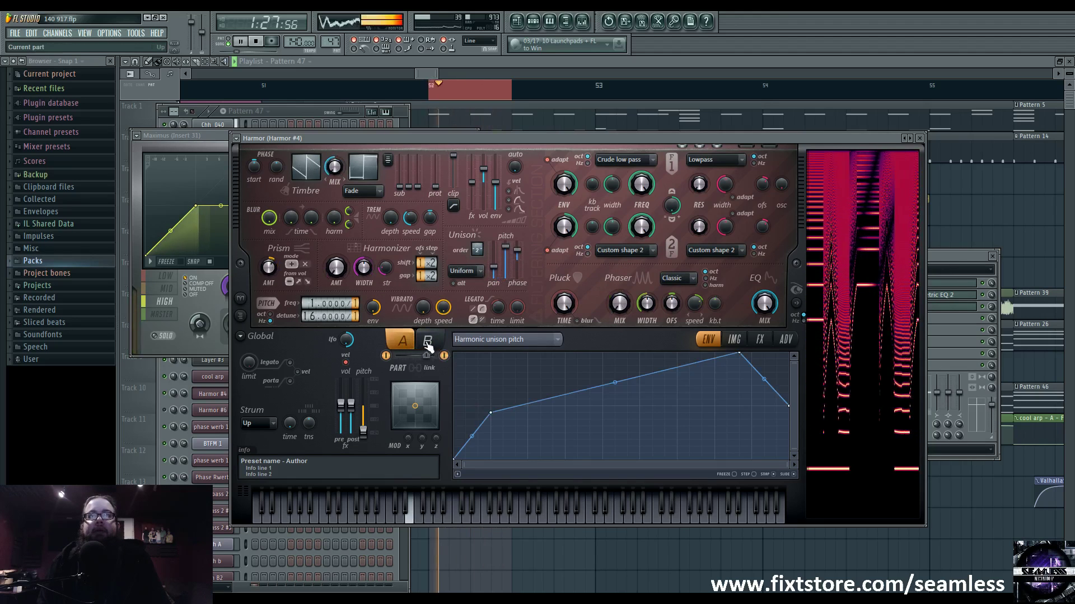
Show the effects settings of Harmor #4, stop playback and return to part A
left_click(759, 339)
key("space")
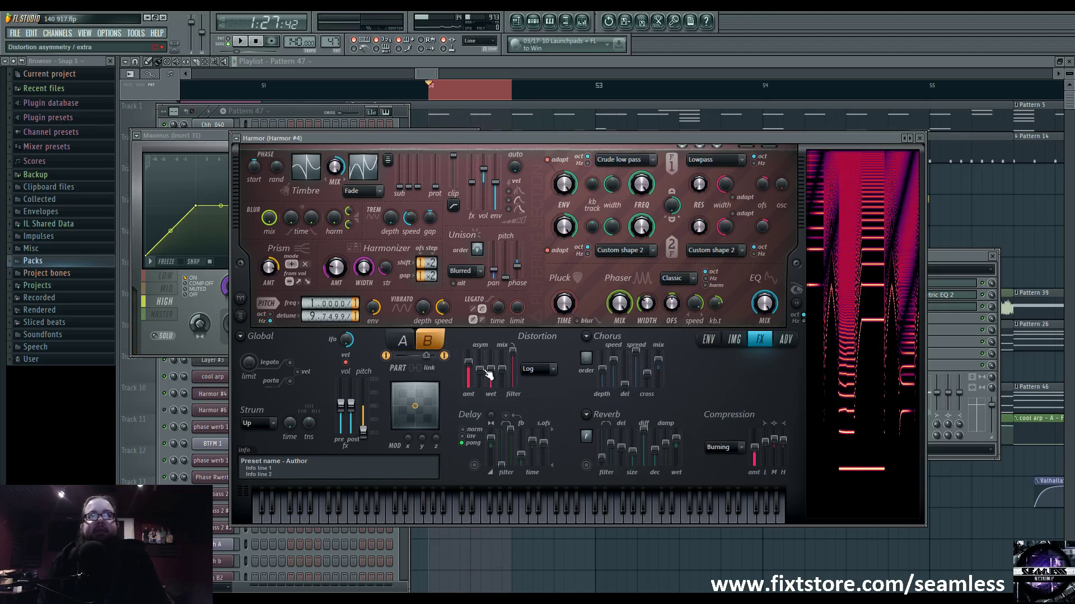
left_click(404, 346)
Open Fruity Chorus on mixer Insert 31 and audition its mix level with playback
left_click(564, 20)
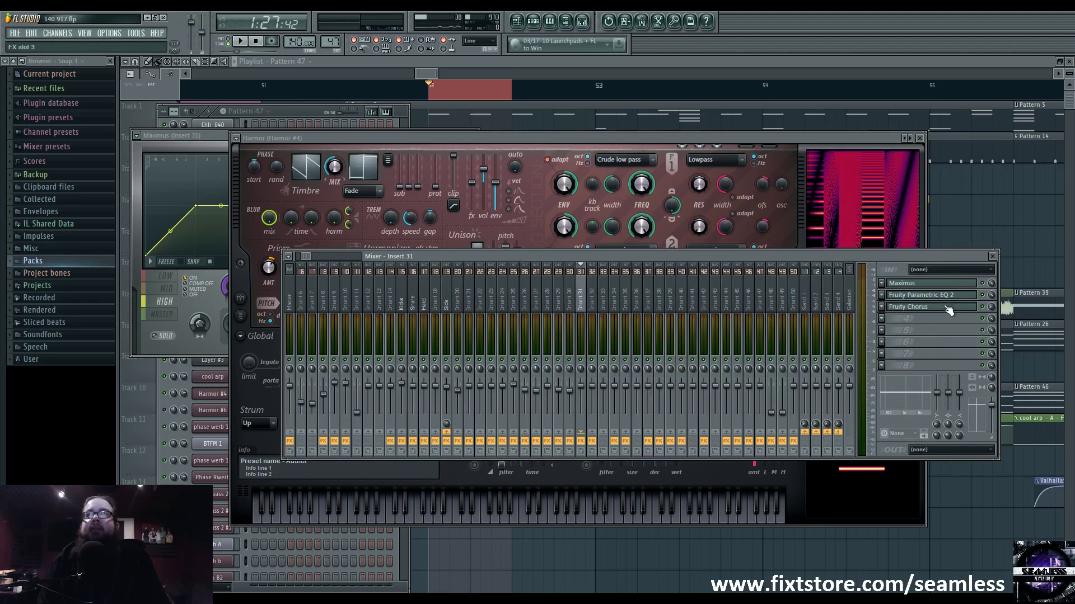
left_click(970, 308)
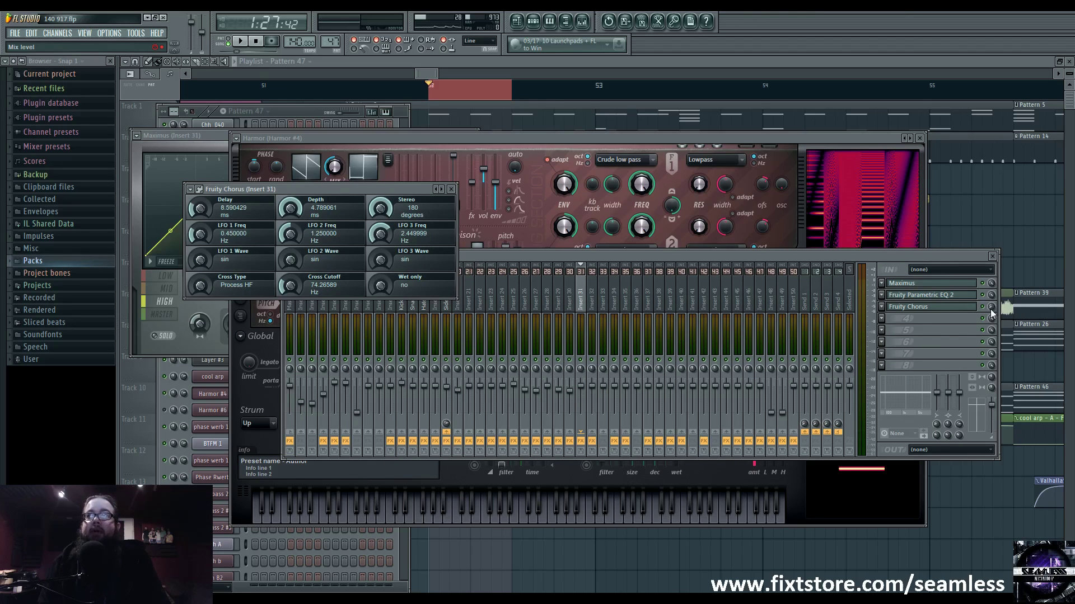
key("space")
left_click_drag(990, 308, 990, 308)
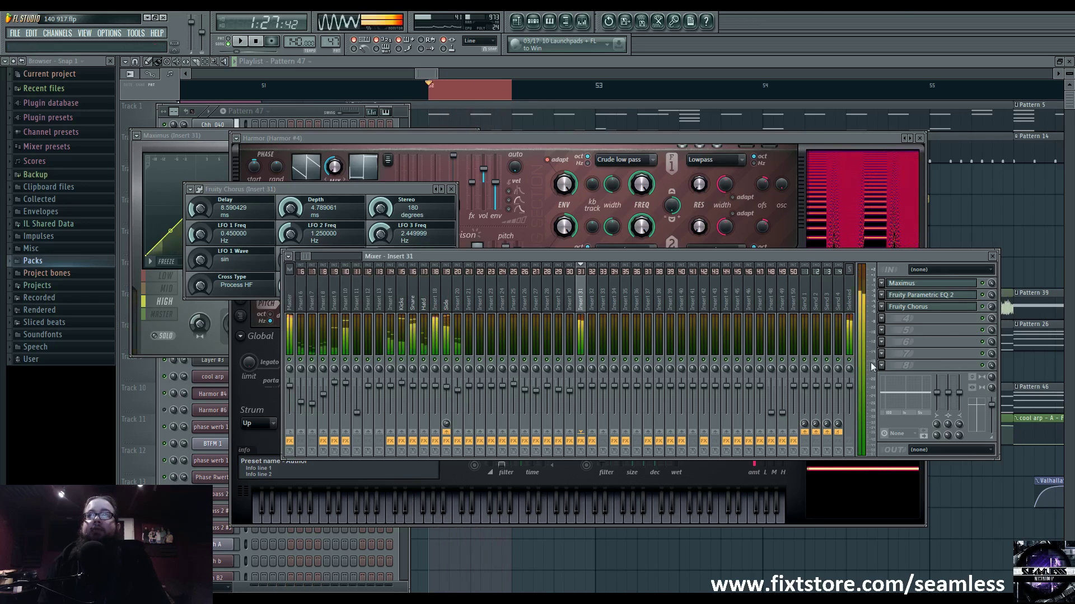
key("space")
Close all plugin and mixer windows, clear the playlist's time selection and play from the middle of bar 52
key("F12")
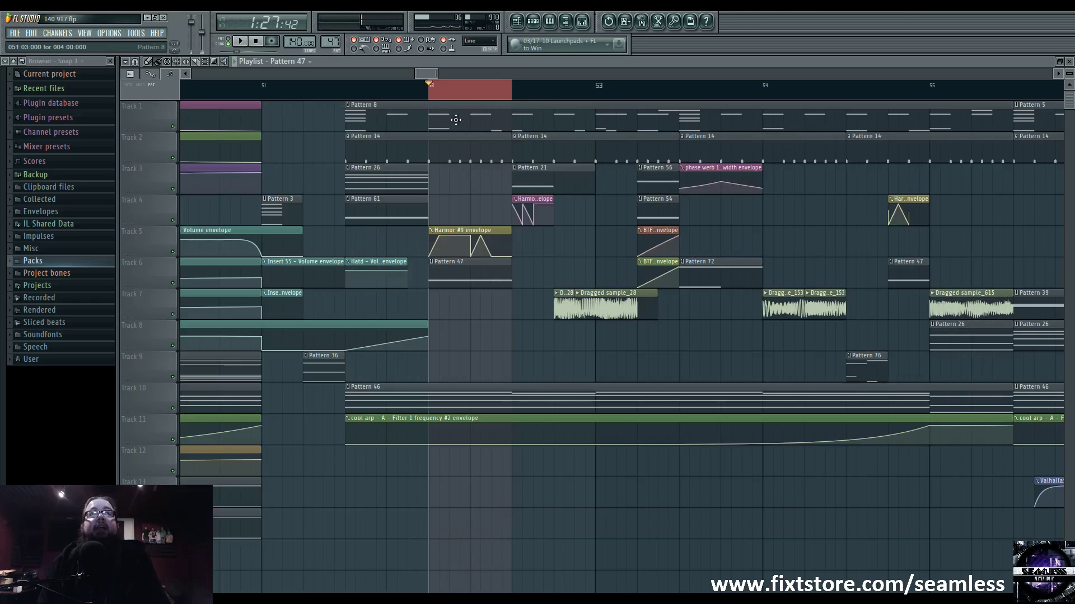
left_click(463, 94)
key("space")
key("space")
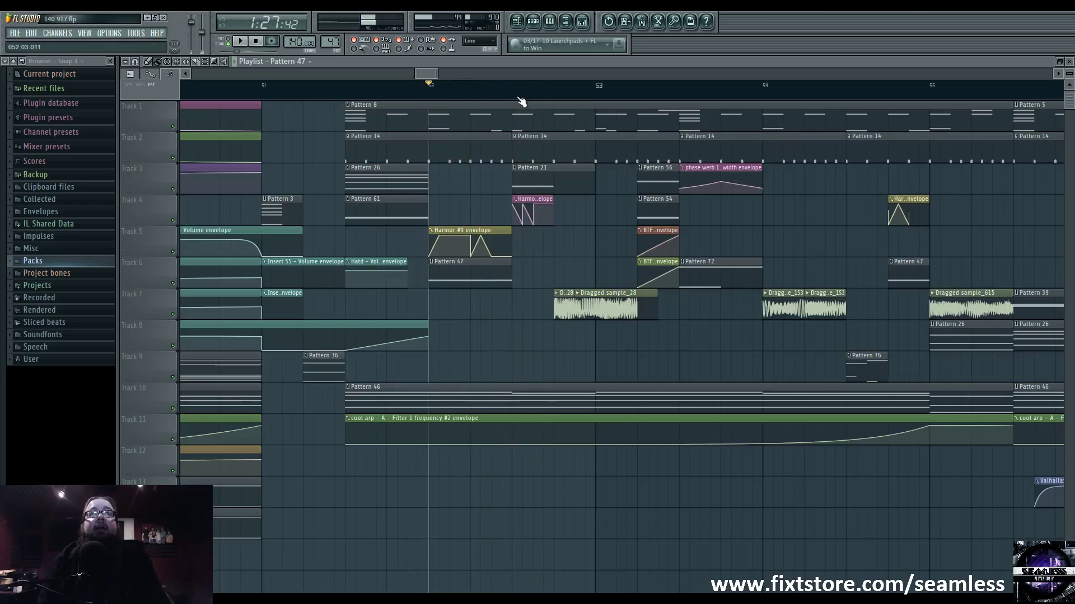
left_click(511, 86)
left_click_drag(598, 238, 624, 238)
Play the song from bar 33 in the playlist
scroll(624, 238, "down", 6)
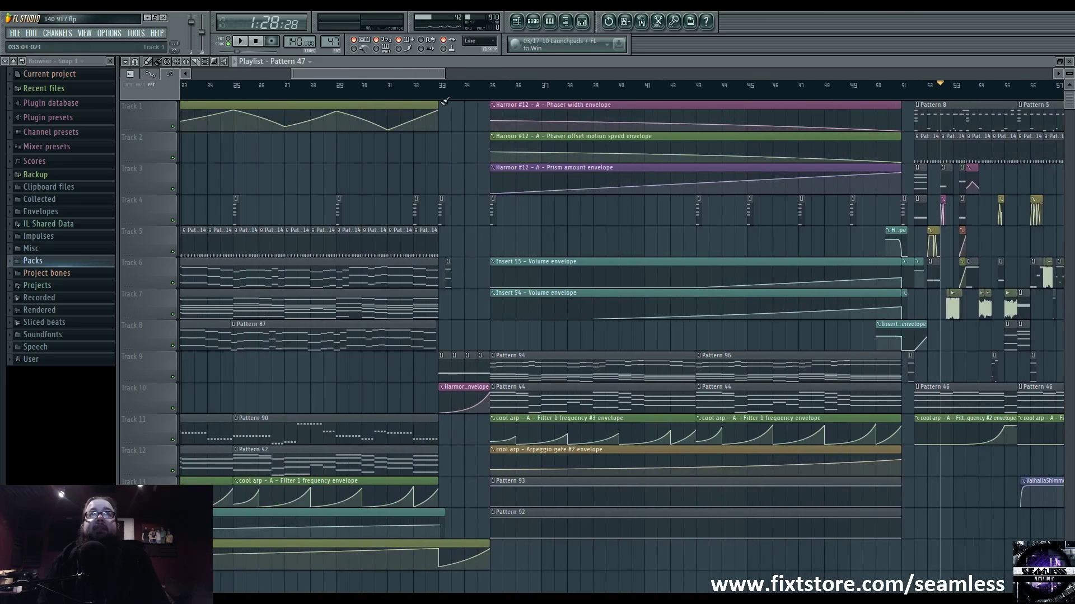
left_click(442, 91)
key("space")
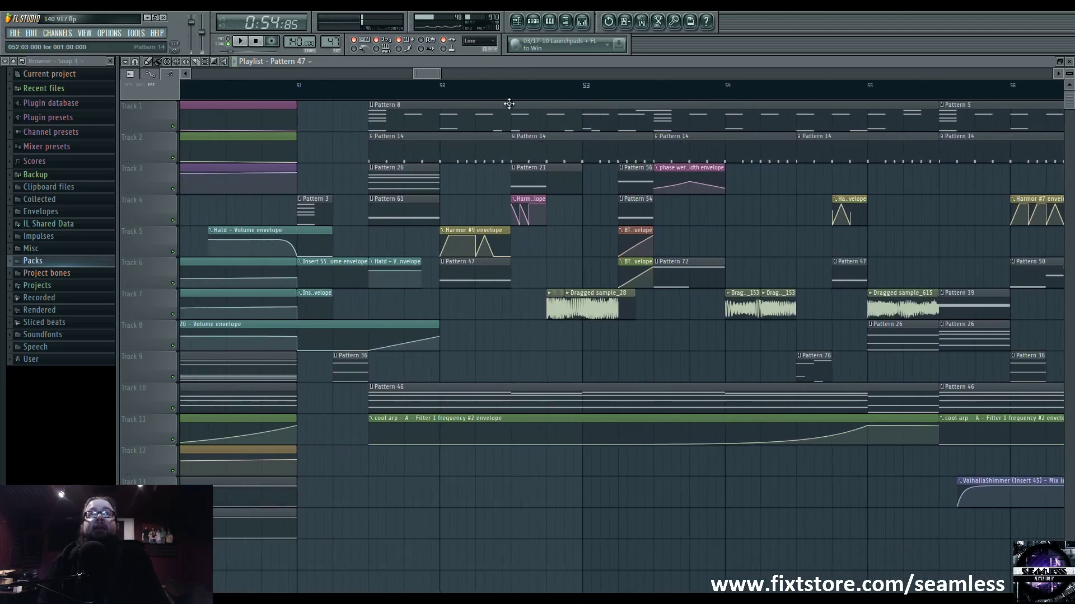
Play the section where the first Dragged sample_28 clip on Track 7 starts
key("space")
key("space")
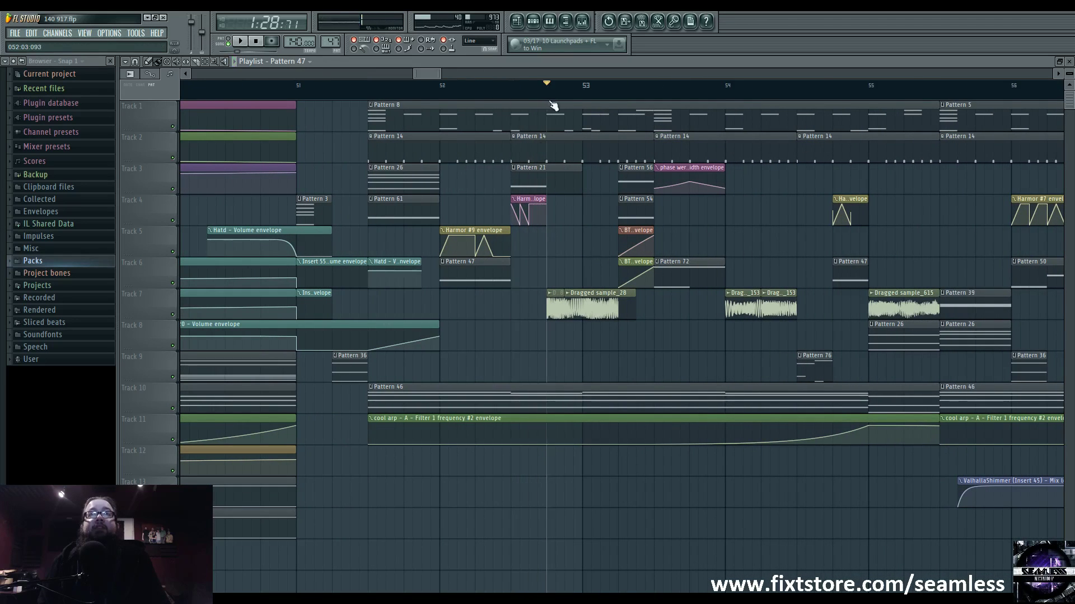
scroll(596, 252, "up", 5)
scroll(593, 345, "down", 4)
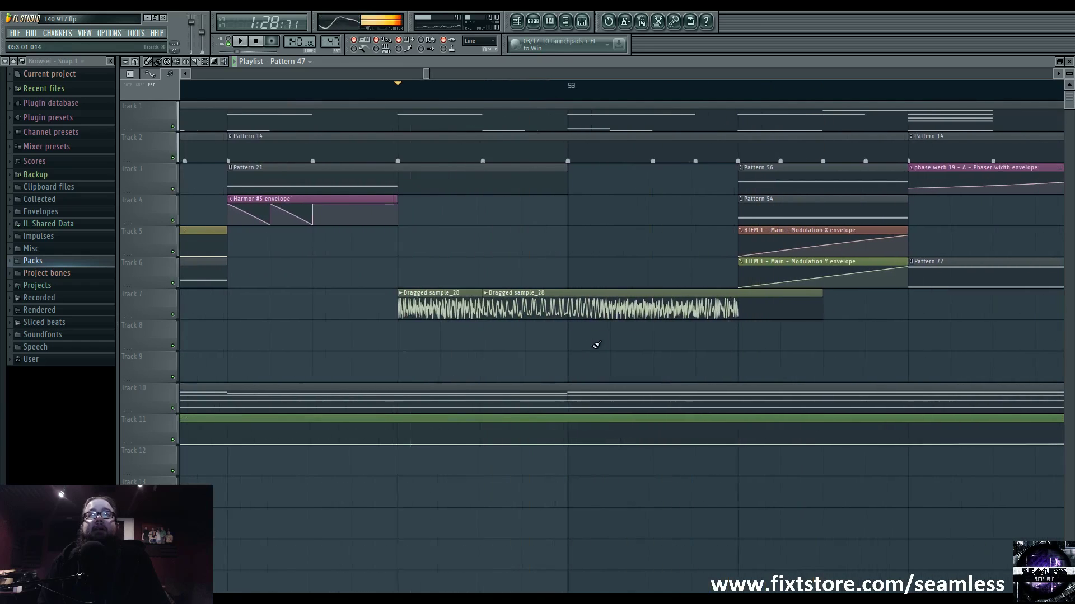
key("space")
Open the channel settings of the Dragged sample_28 clip, preview its waveform and close the settings
double_click(627, 305)
left_click(779, 414)
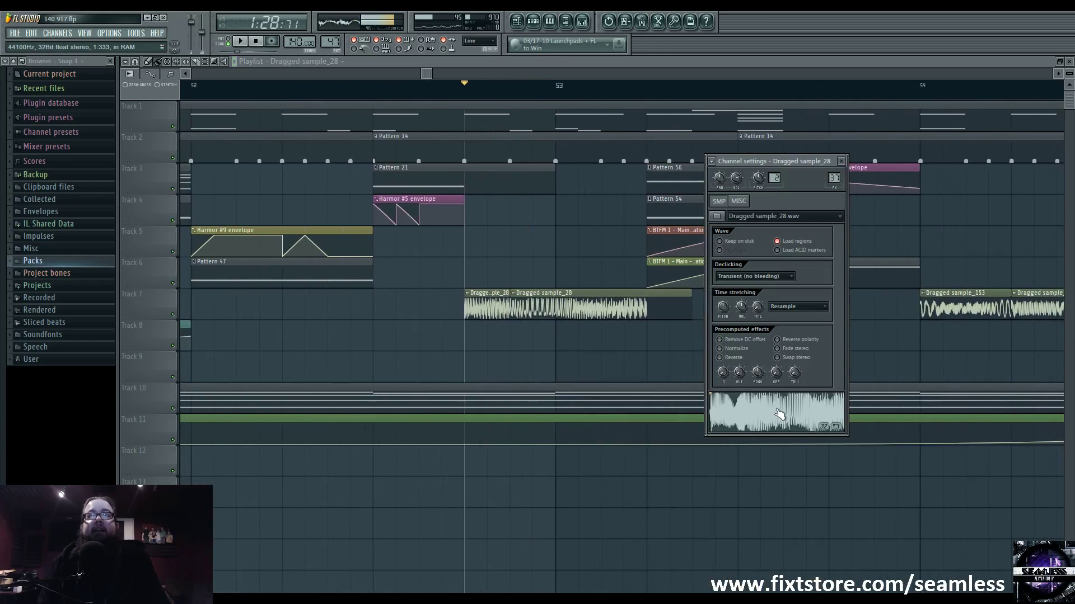
key("Escape")
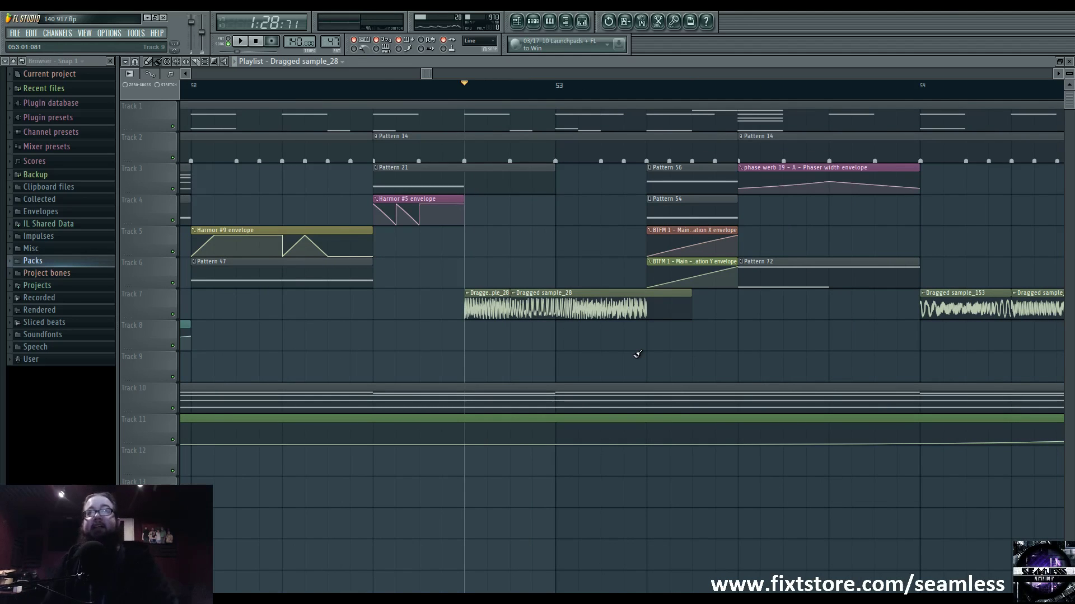
Play the section starting at bar 69, where the second melodic part begins
scroll(640, 356, "down", 8)
scroll(656, 357, "right", 5)
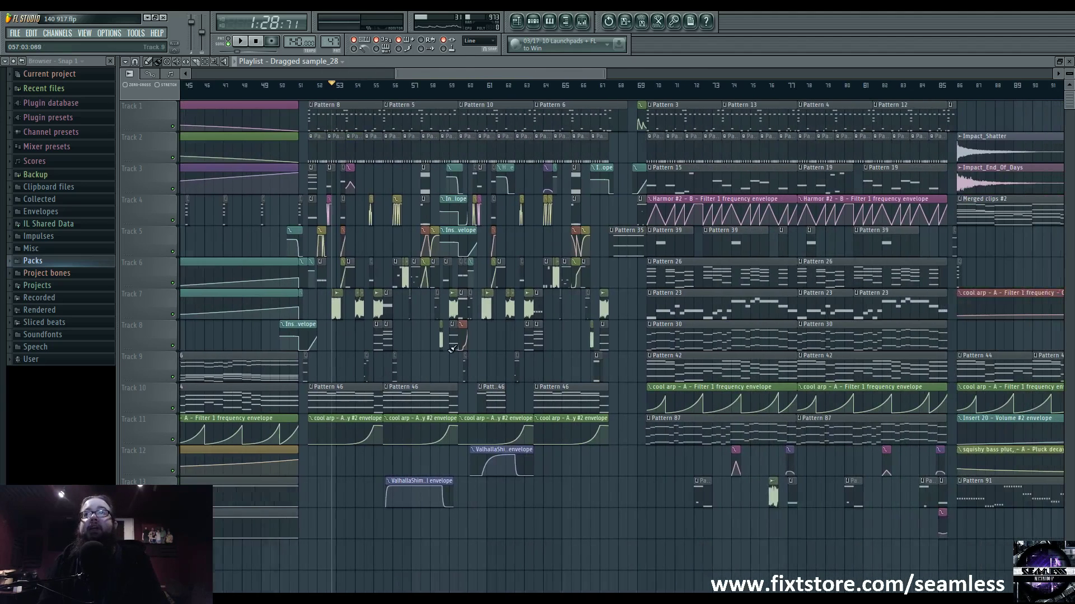
left_click(613, 92)
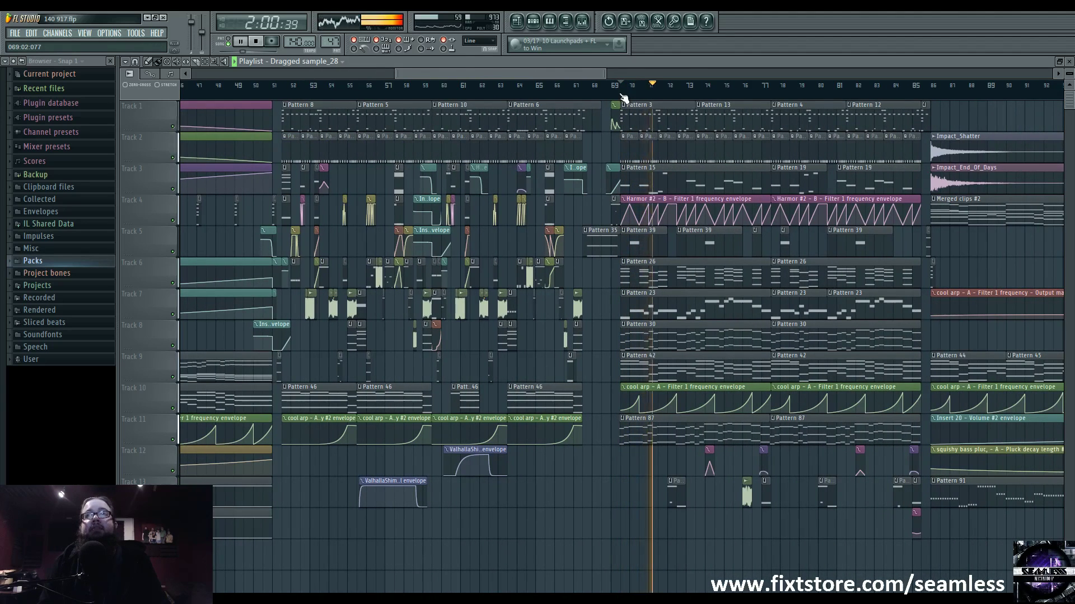
key("space")
Move the playhead to the start of the first Pattern 8 clip and examine the arrangement up to bar 69
scroll(623, 97, "left", 2)
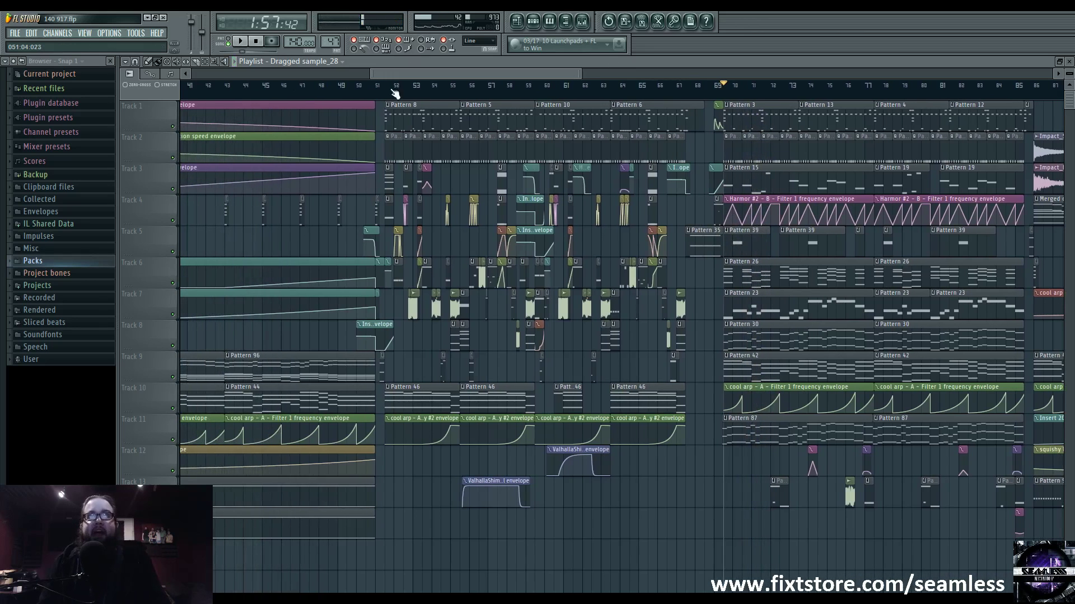
left_click(395, 93)
scroll(451, 305, "up", 3)
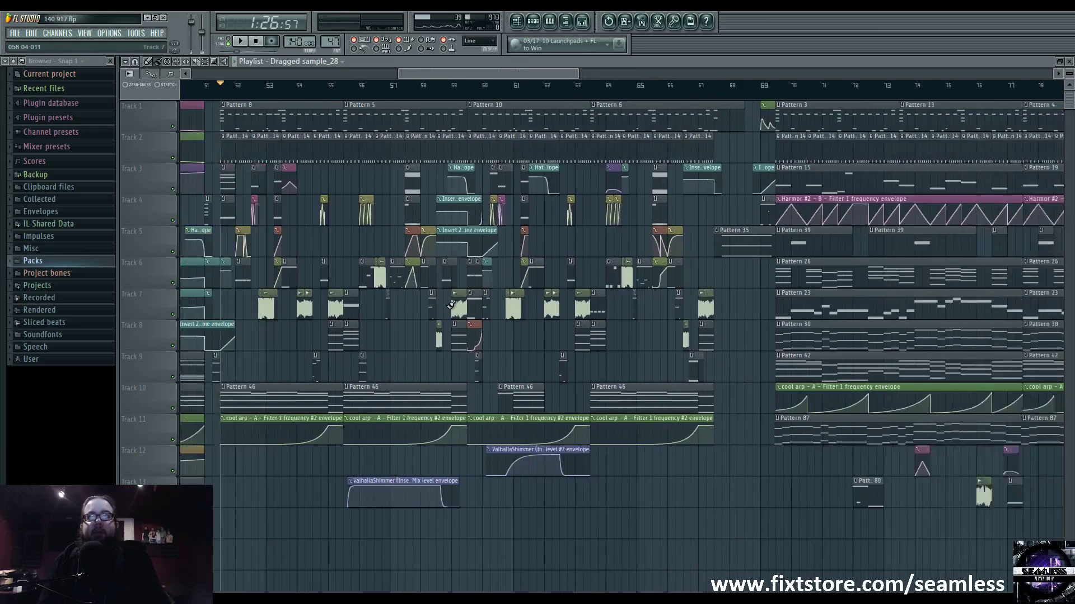
scroll(450, 305, "down", 3)
scroll(502, 266, "up", 2)
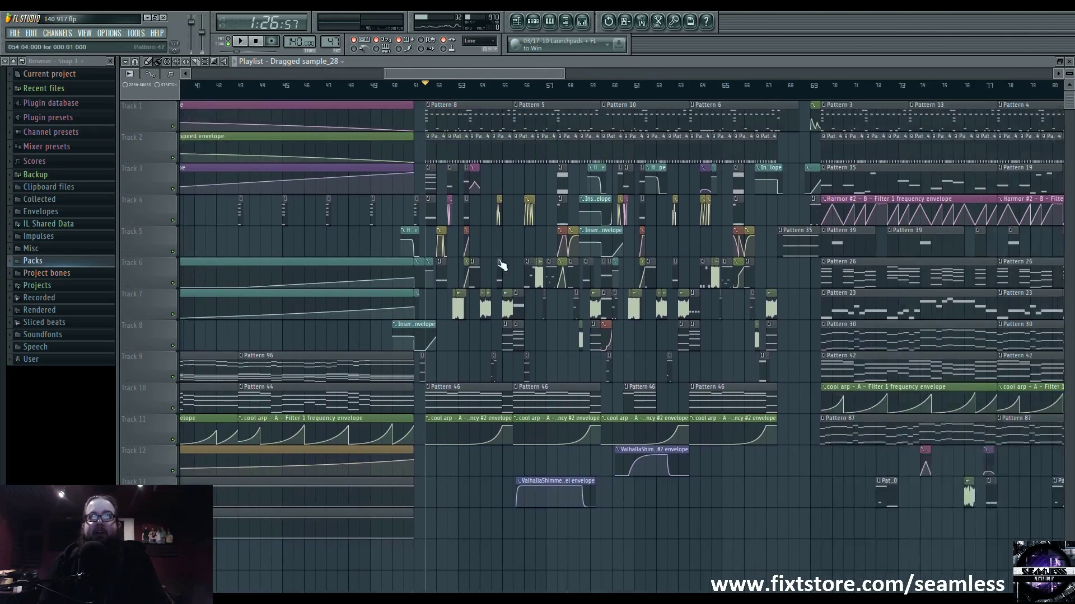
scroll(502, 266, "up", 2)
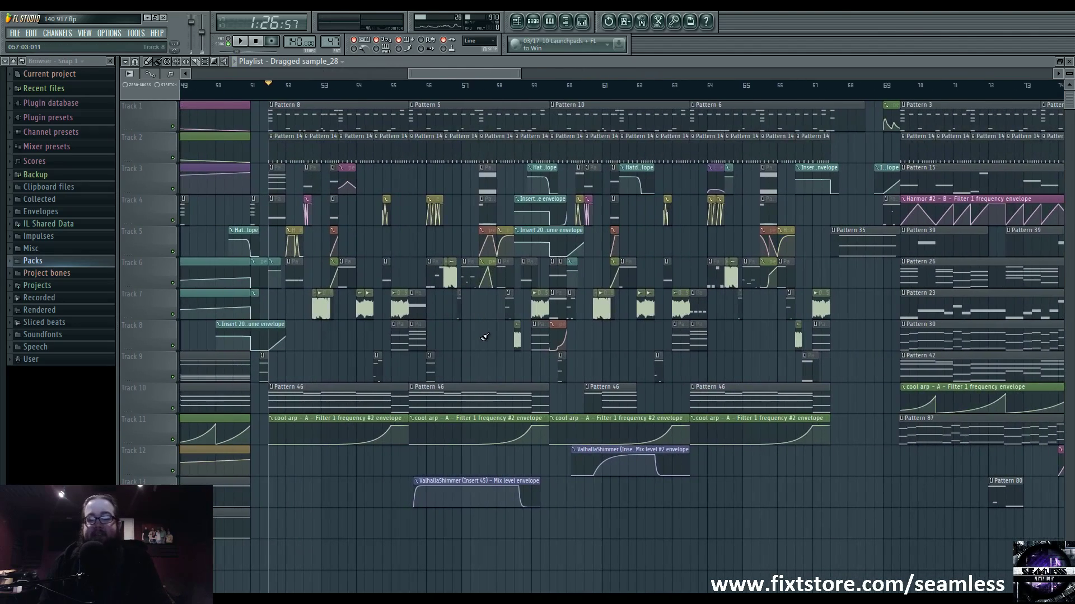
Place the playhead at the first Dragged sample_28 clip on Track 7 and examine the surrounding bass patterns and envelopes
scroll(473, 247, "left", 3)
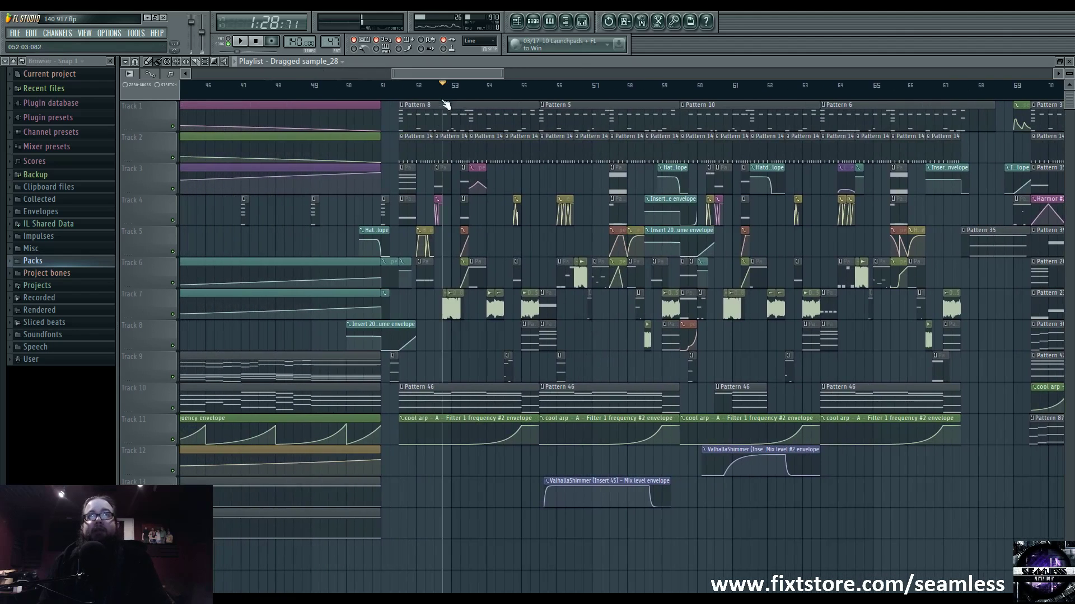
scroll(511, 360, "up", 4)
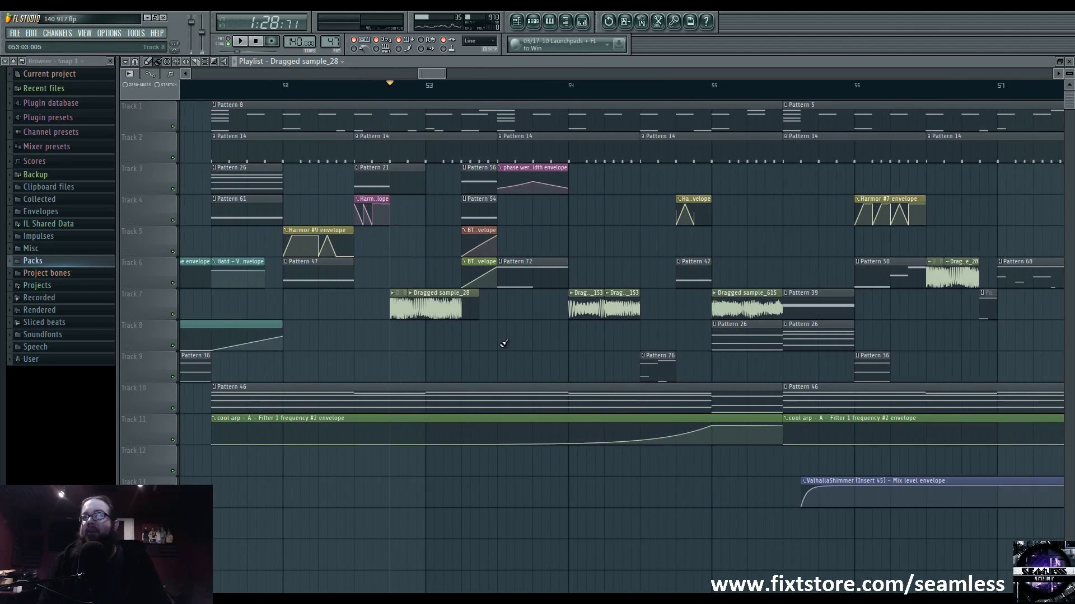
scroll(504, 343, "left", 2)
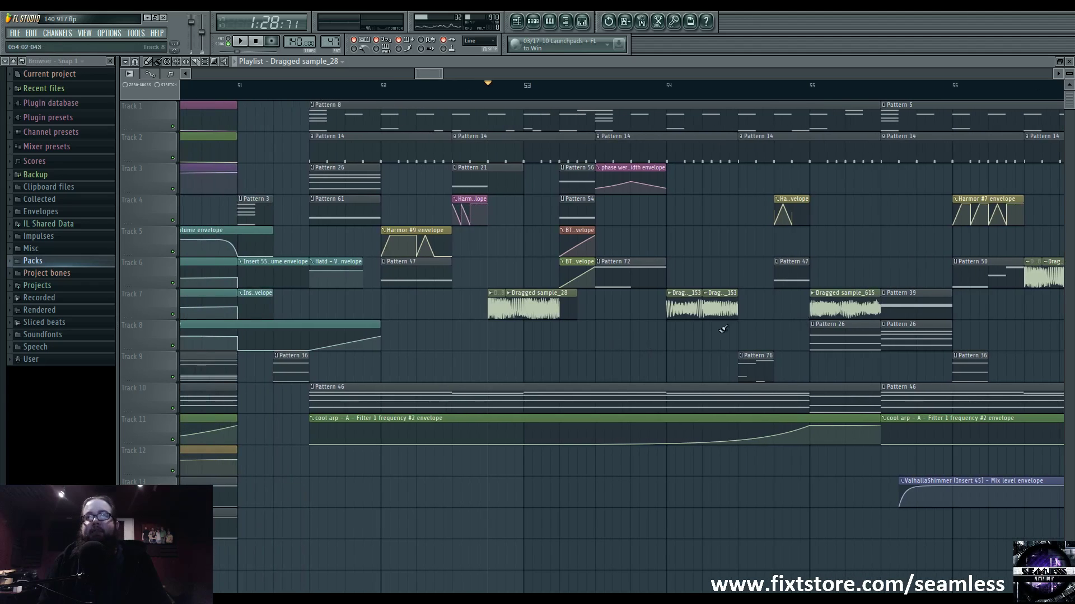
scroll(690, 332, "down", 5)
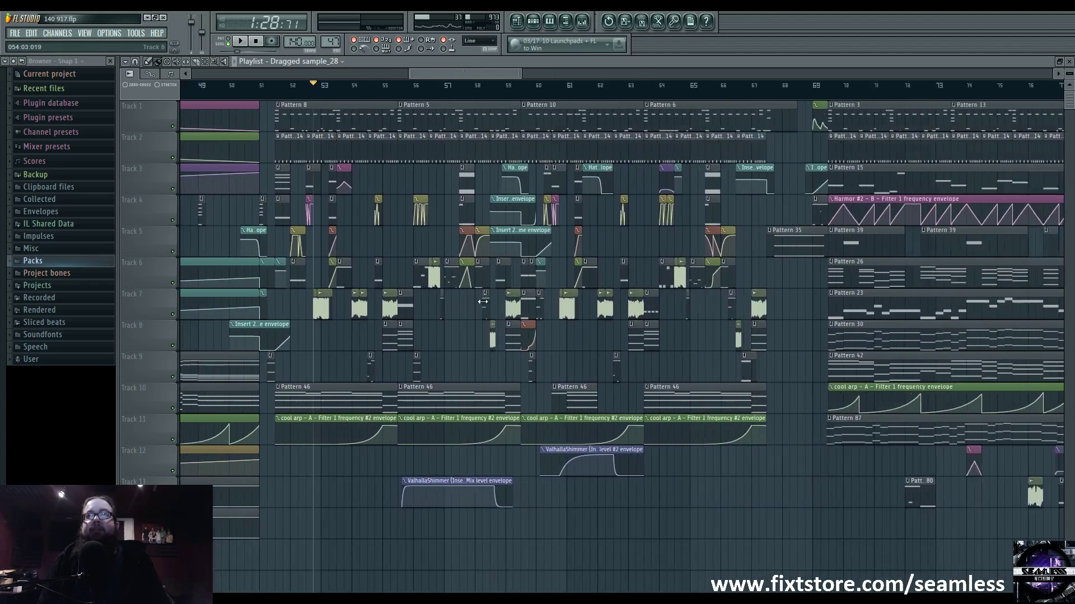
scroll(972, 262, "up", 1)
scroll(532, 246, "left", 5)
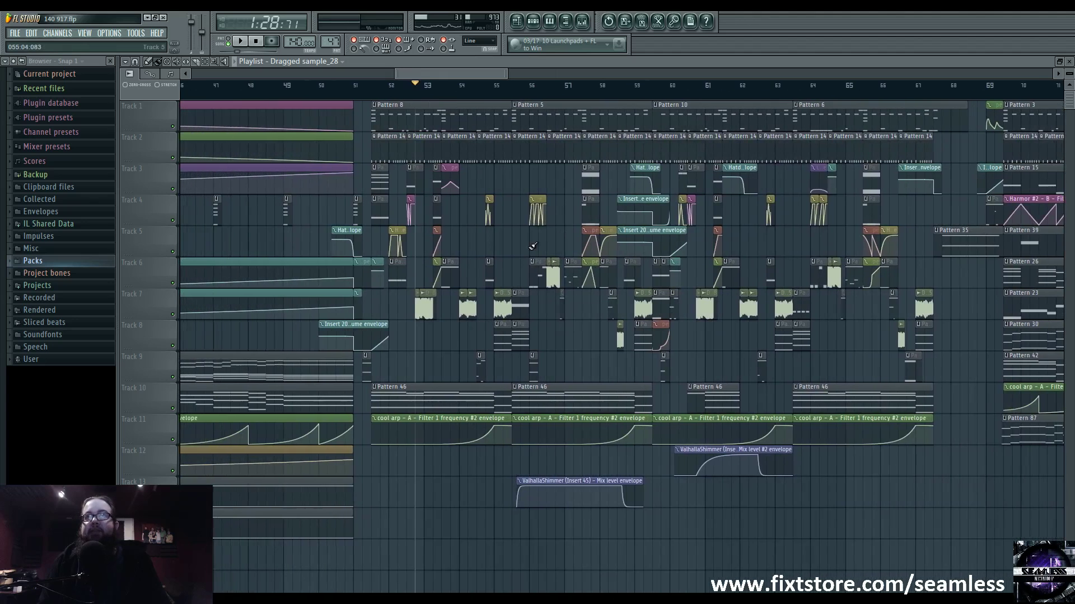
scroll(548, 360, "up", 6)
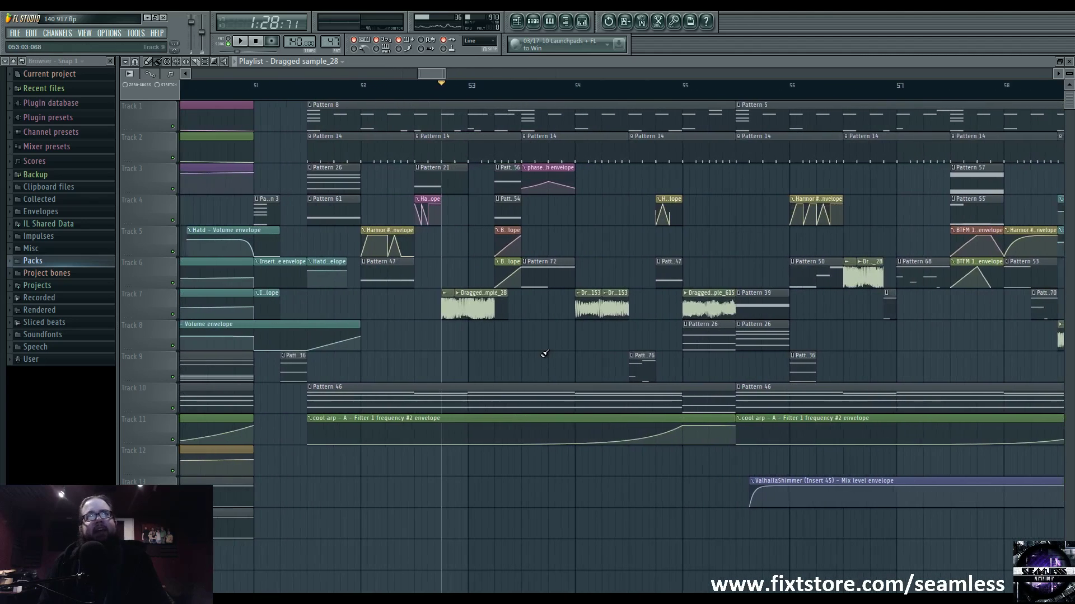
scroll(476, 356, "left", 2)
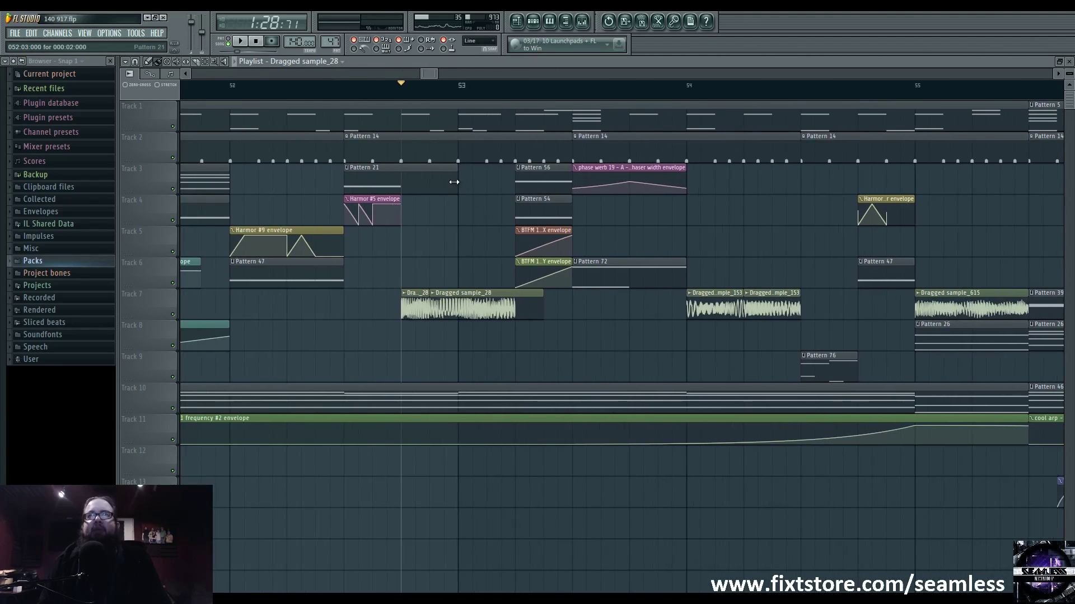
Browse the Sliced beats folder and preview Dragged sample_53 and two parts of Dragged sample_54
scroll(434, 237, "left", 2)
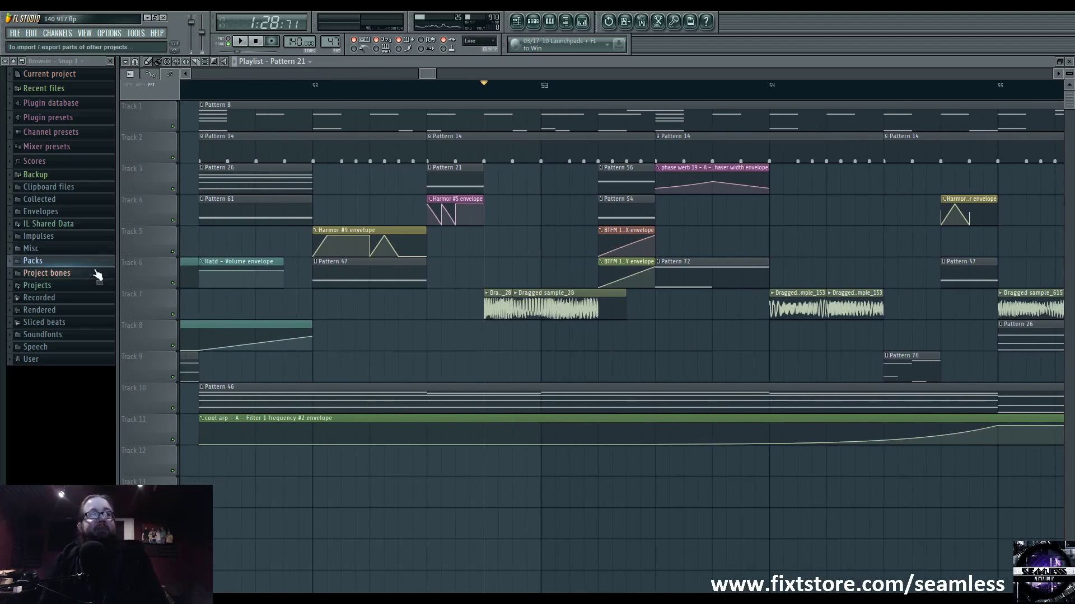
left_click(59, 323)
left_click(60, 386)
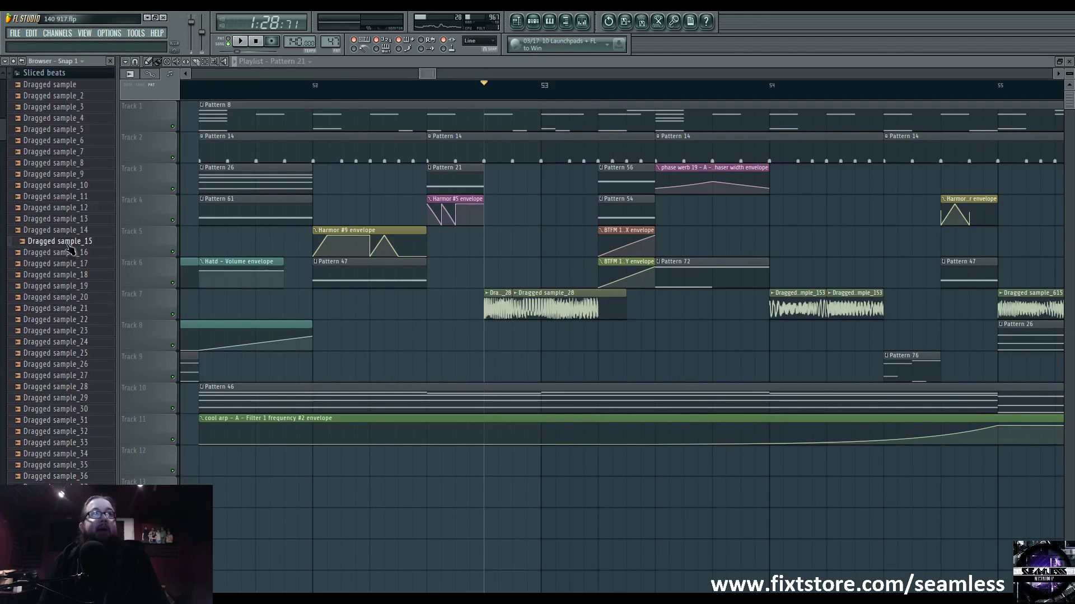
scroll(73, 280, "down", 10)
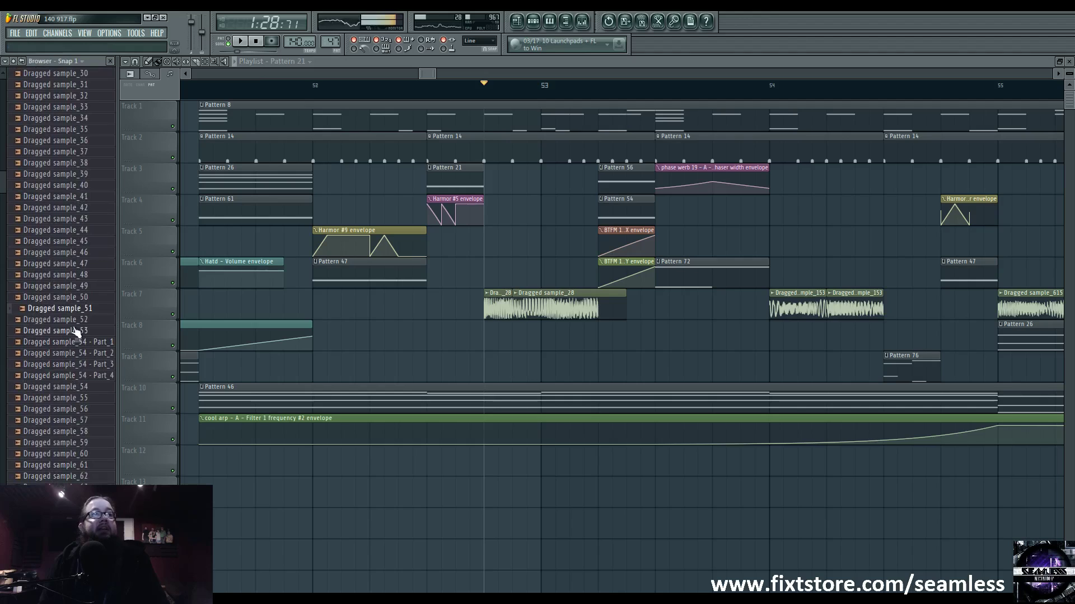
left_click(77, 332)
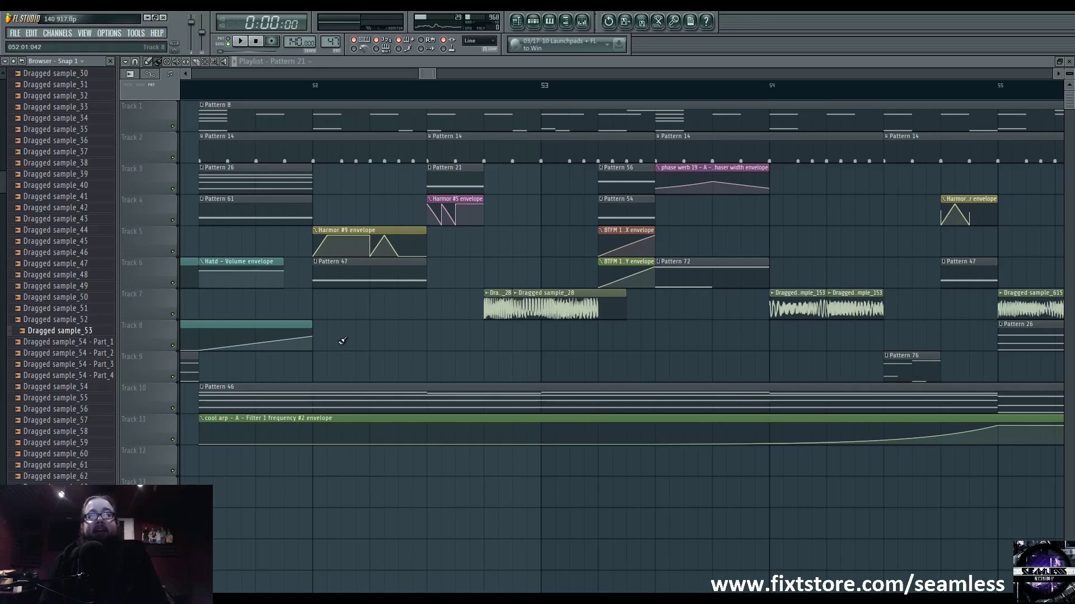
left_click(95, 376)
left_click(104, 342)
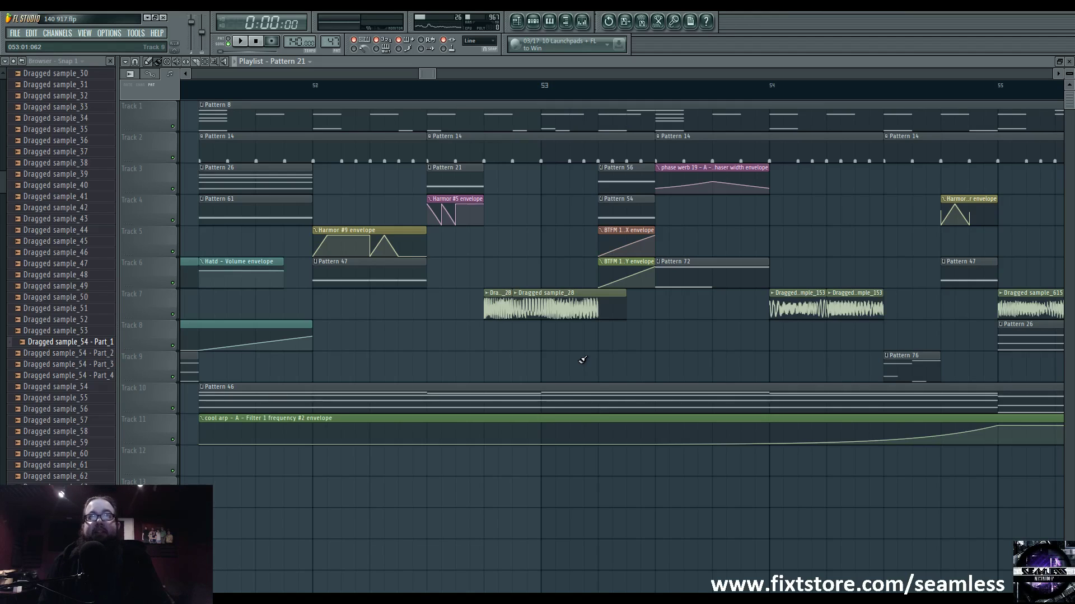
Place the playhead at the first Dragged sample_28 clip, view its channel settings briefly and collapse the Sliced beats folder
left_click(488, 87)
double_click(584, 326)
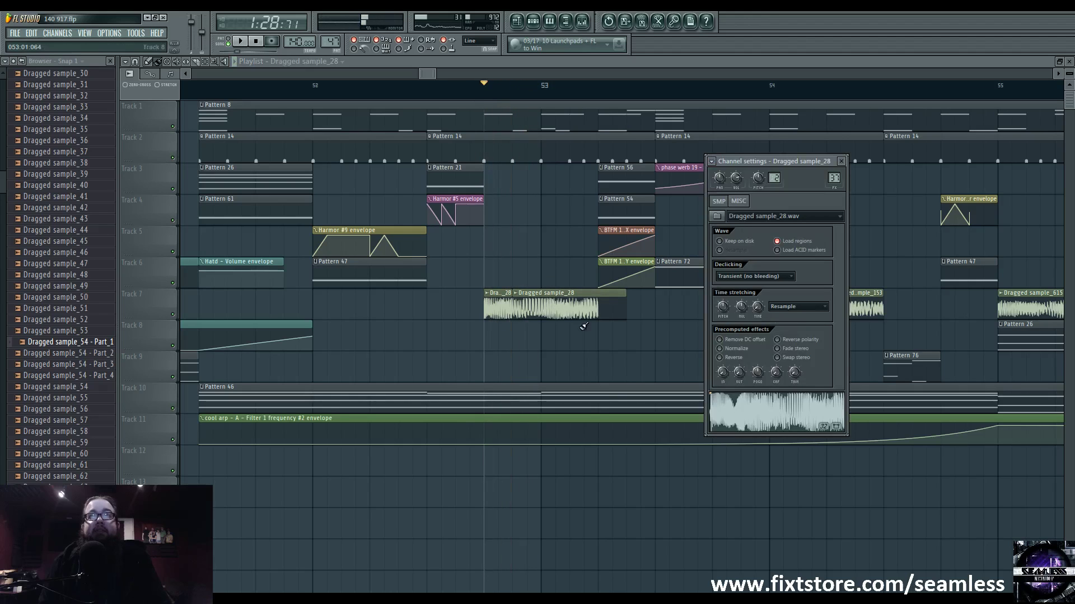
key("Escape")
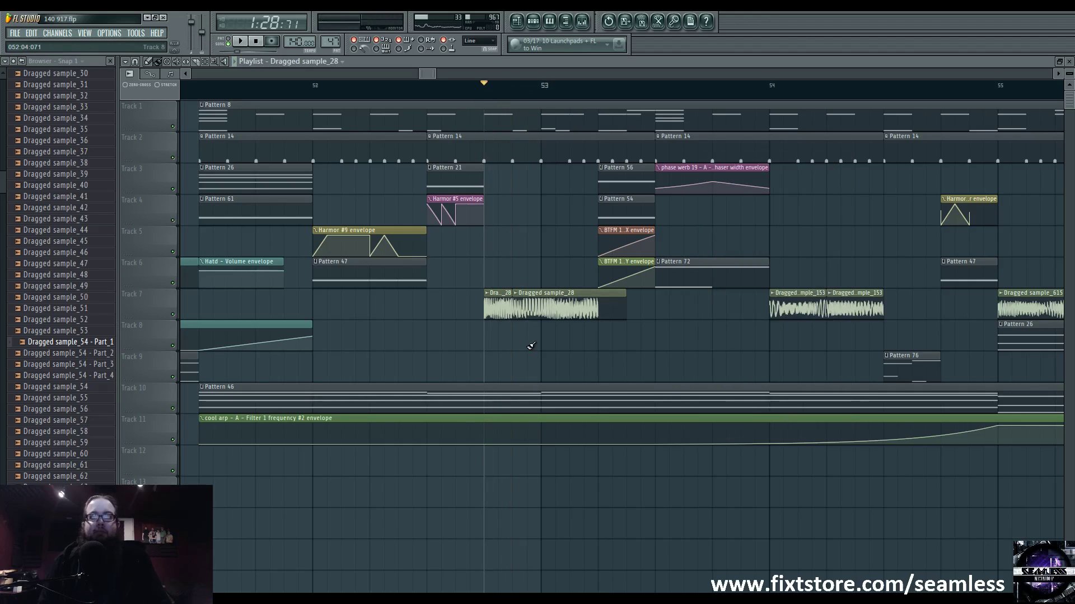
left_click_drag(2, 188, 2, 70)
left_click(45, 322)
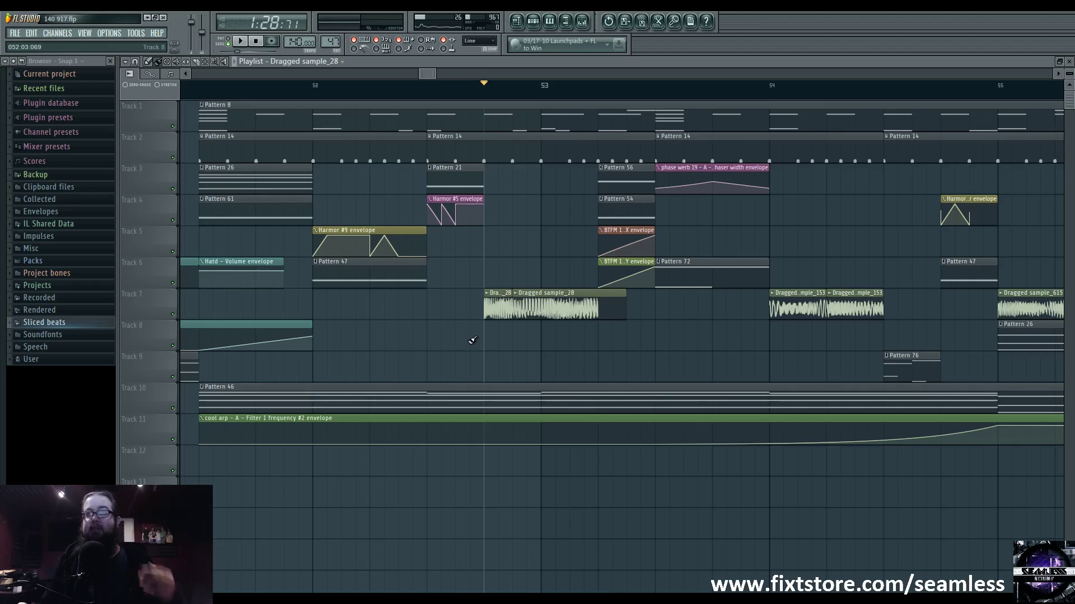
Preview the Dragged sample_28 waveform in its channel settings and trim the Track 7 clip's end to where its audio stops
double_click(492, 305)
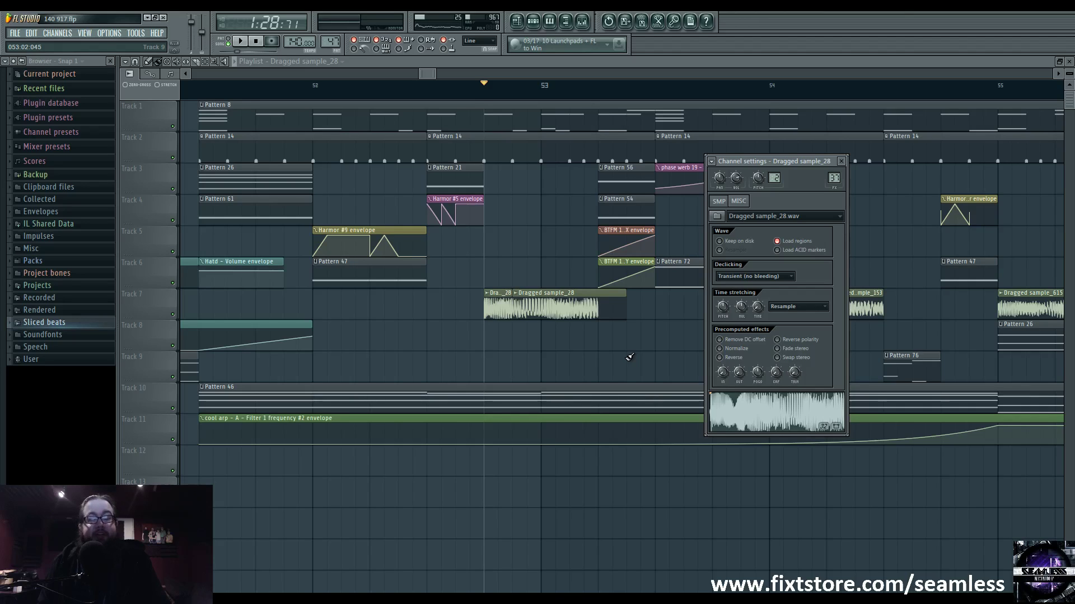
left_click(764, 414)
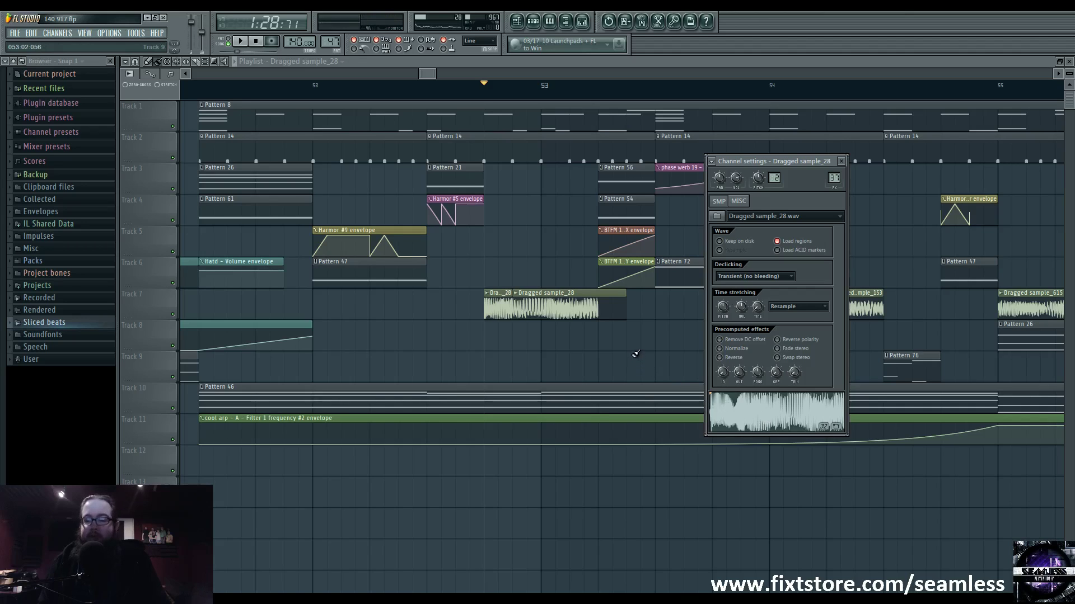
key("Escape")
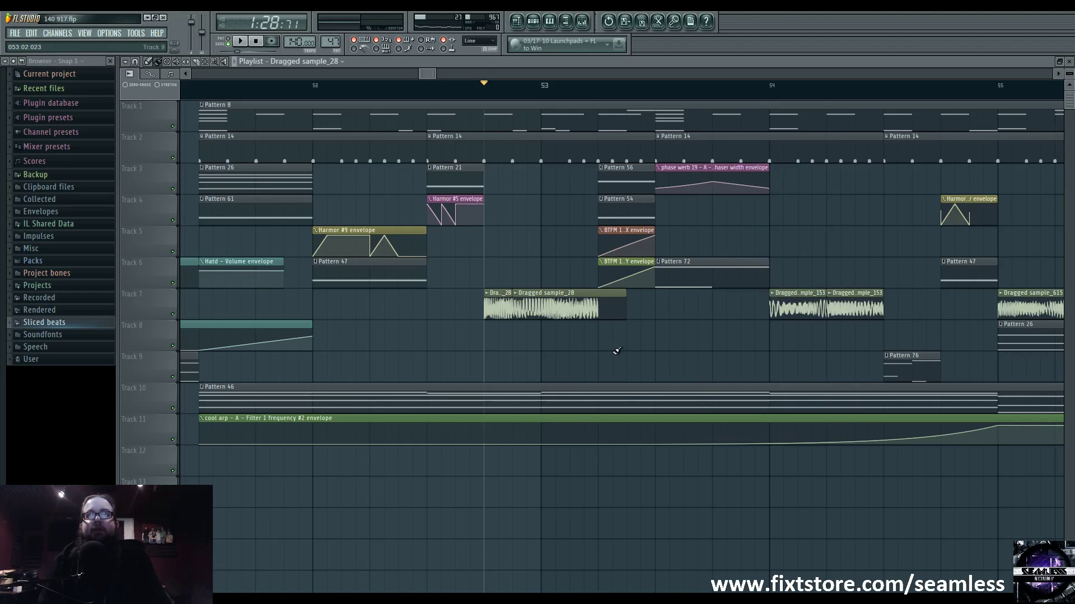
left_click_drag(624, 305, 598, 305)
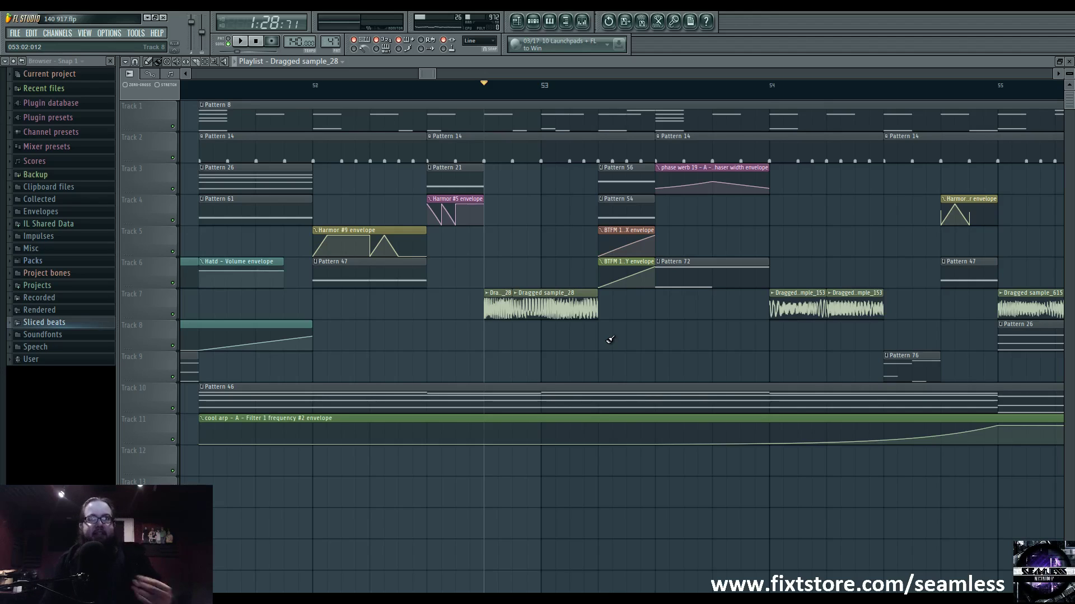
Inspect the waveforms of the Dragged sample_153 and Dragged sample_615 clips in their channel settings
double_click(789, 309)
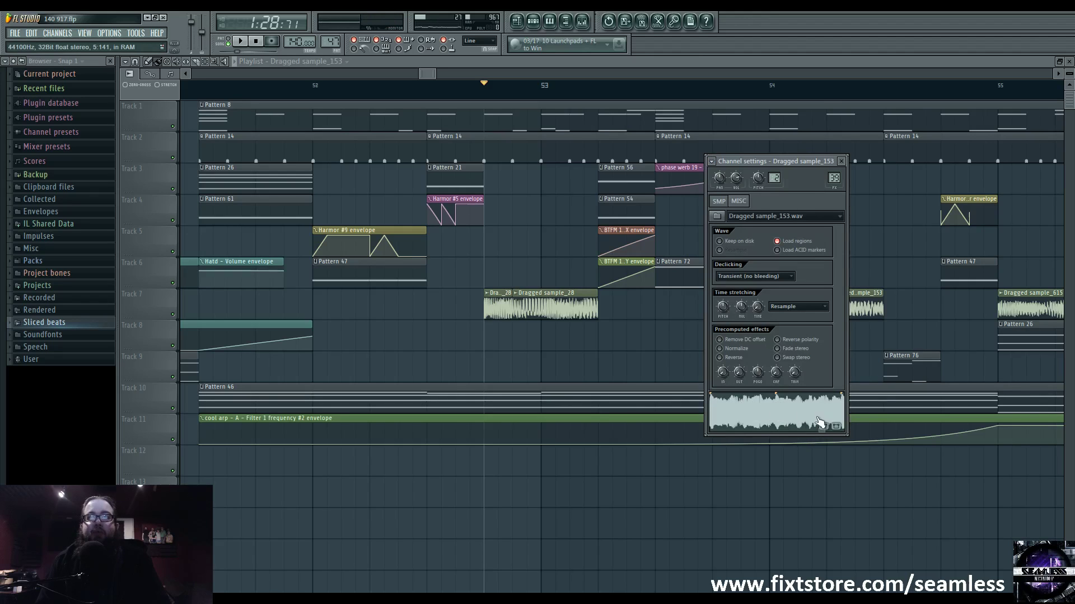
key("Escape")
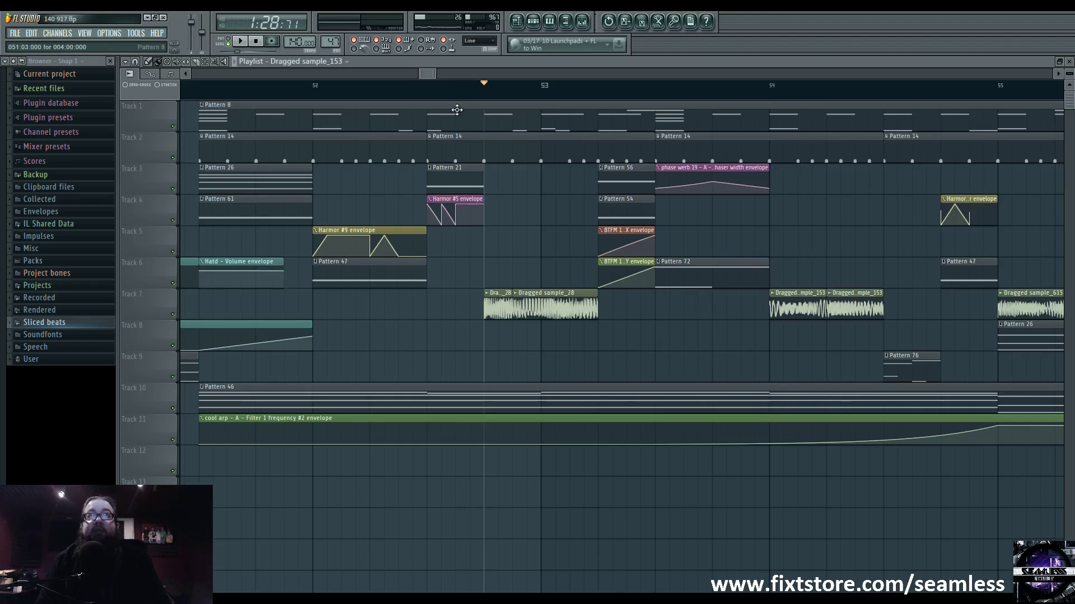
left_click_drag(862, 333, 541, 331)
double_click(719, 310)
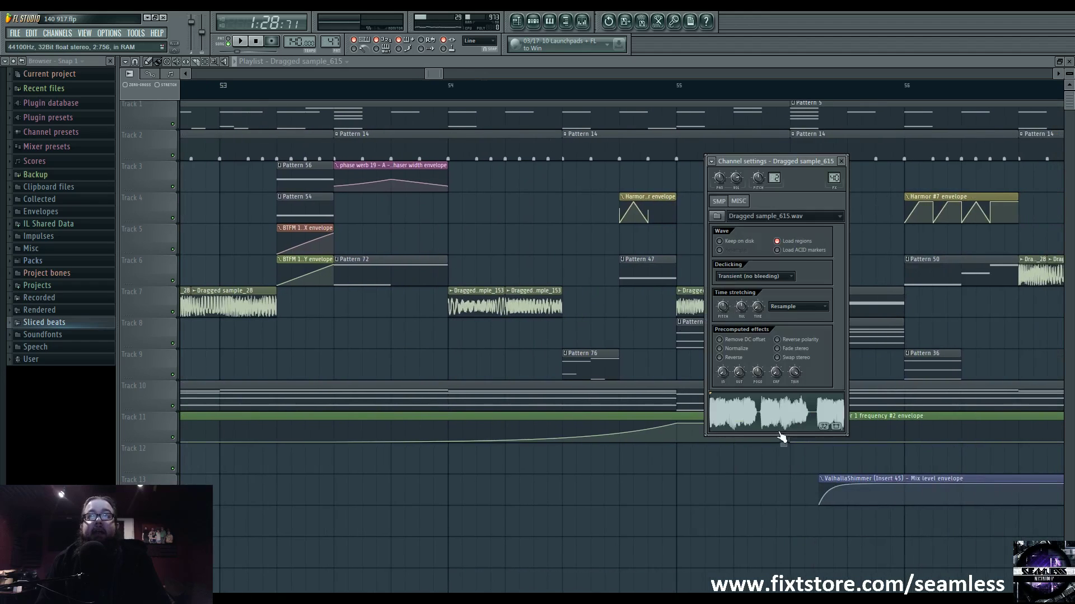
key("Escape")
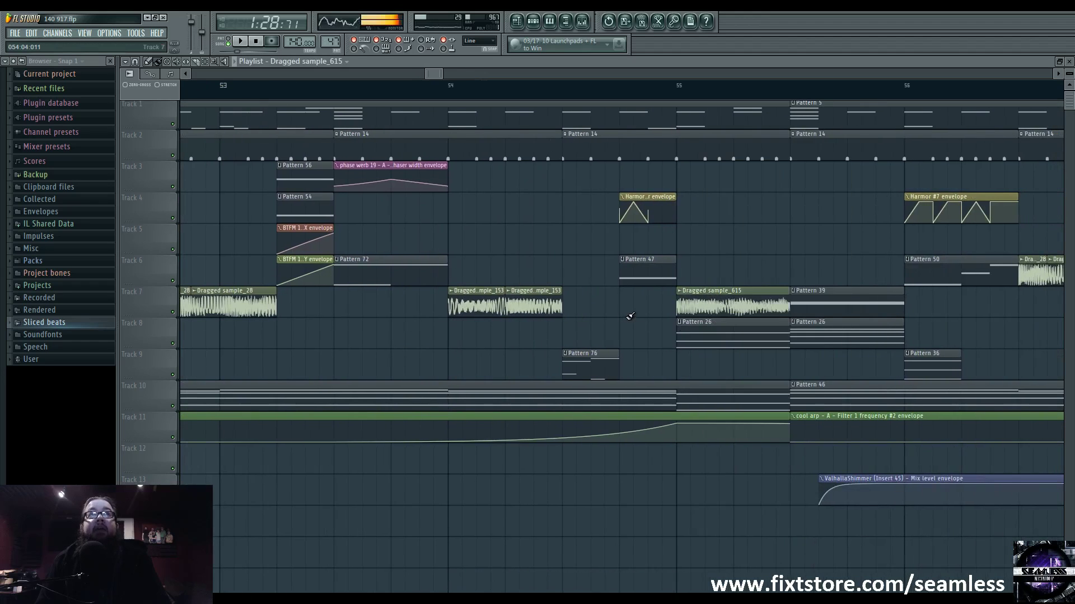
double_click(728, 307)
key("Escape")
Play the Dragged sample_615 clip on Track 7 from bar 55 and open its channel settings again
left_click_drag(683, 348, 504, 365)
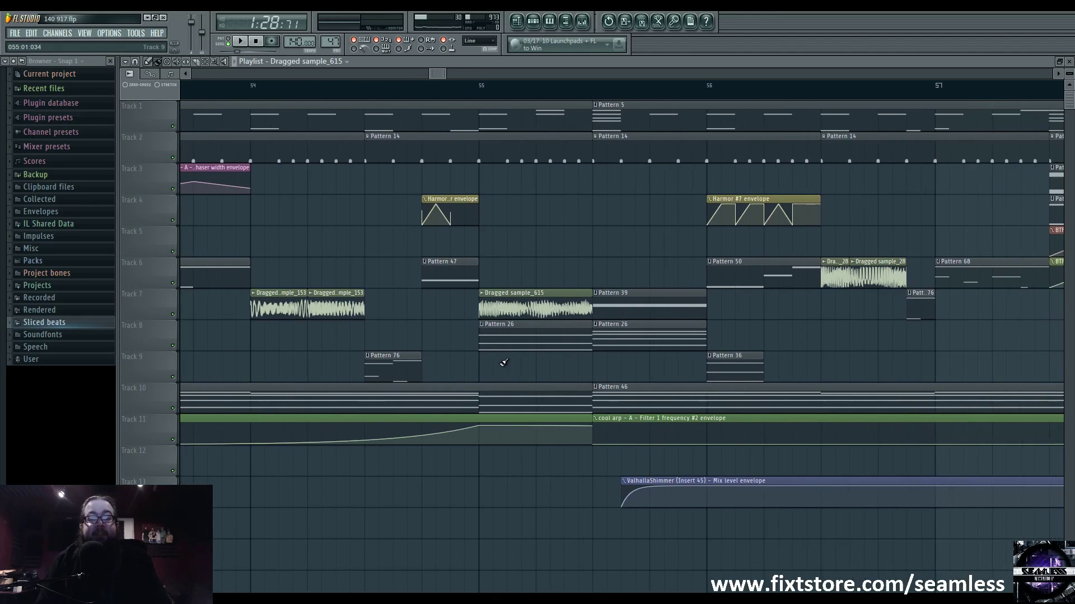
double_click(527, 308)
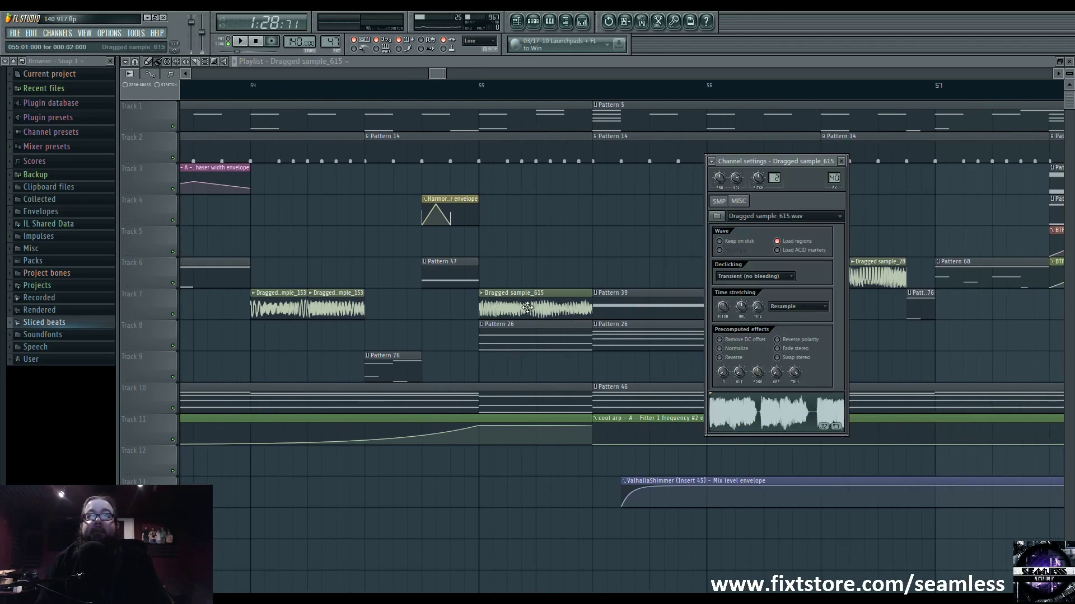
left_click(480, 85)
key("space")
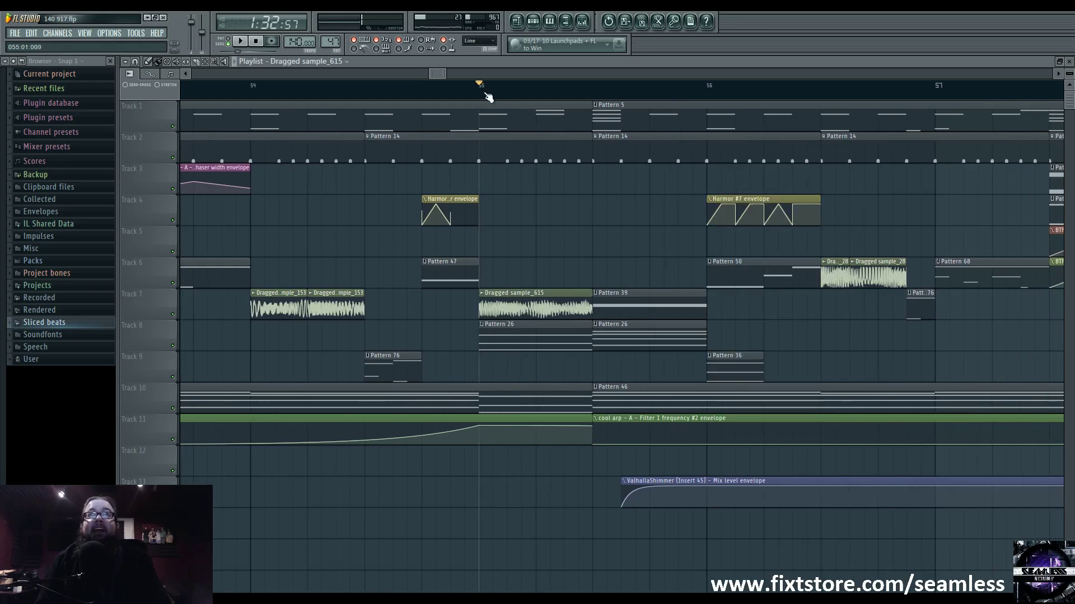
key("space")
double_click(556, 303)
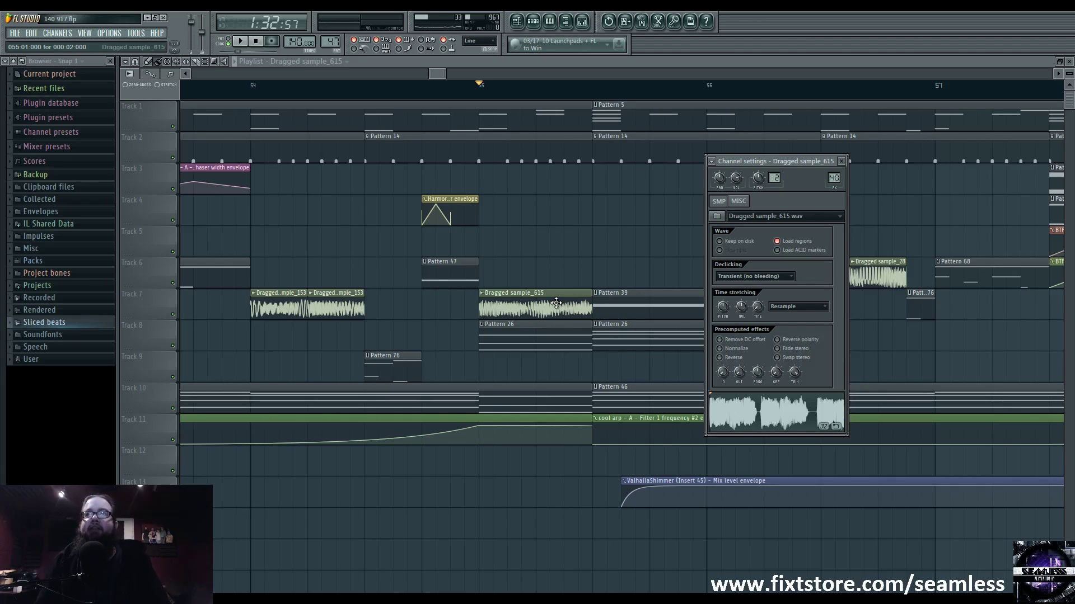
Play the arrangement from bar 76, where the resampled clip sits on Track 13
left_click_drag(600, 236, 525, 269)
scroll(525, 270, "down", 1)
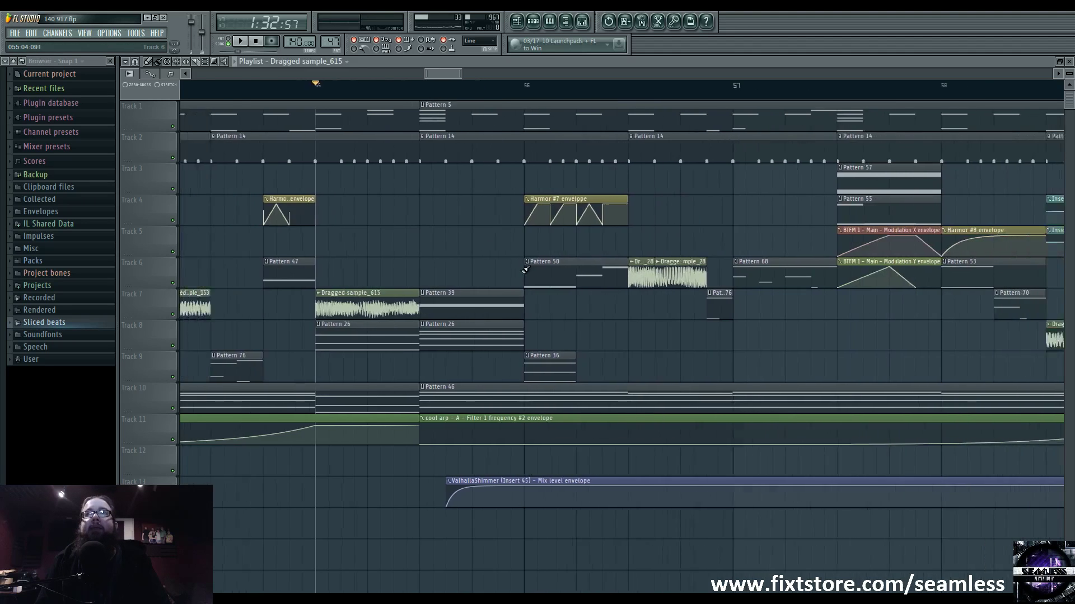
scroll(525, 269, "down", 5)
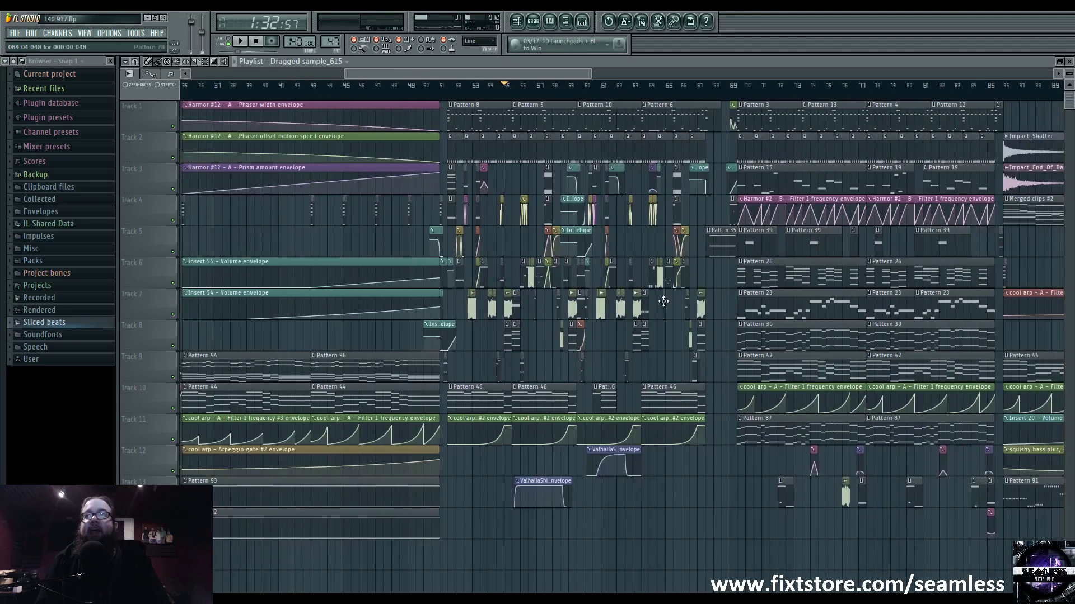
left_click(841, 85)
key("space")
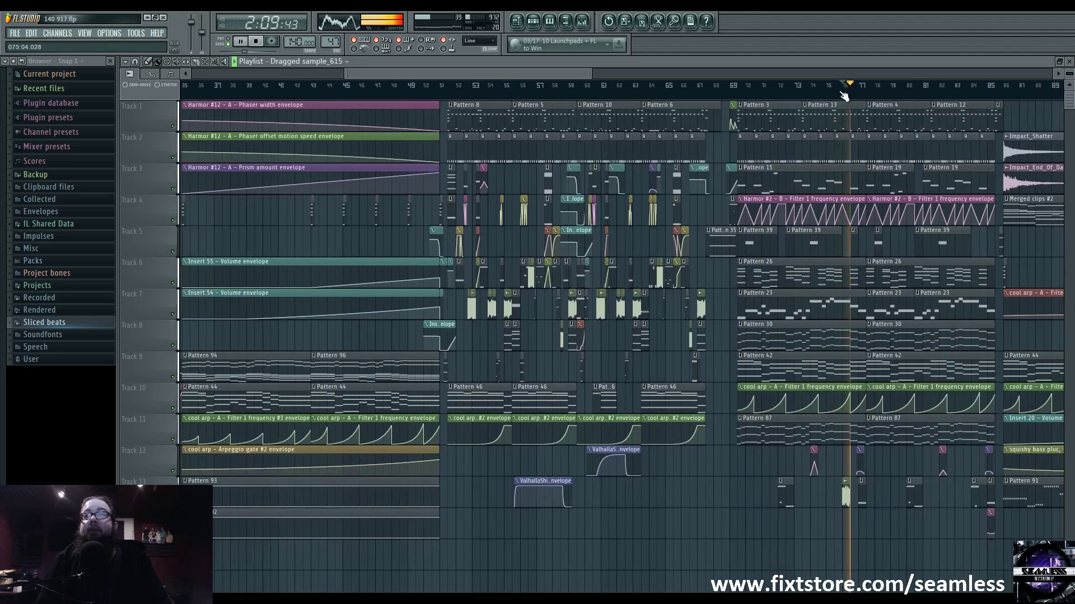
key("space")
key("space")
key("space")
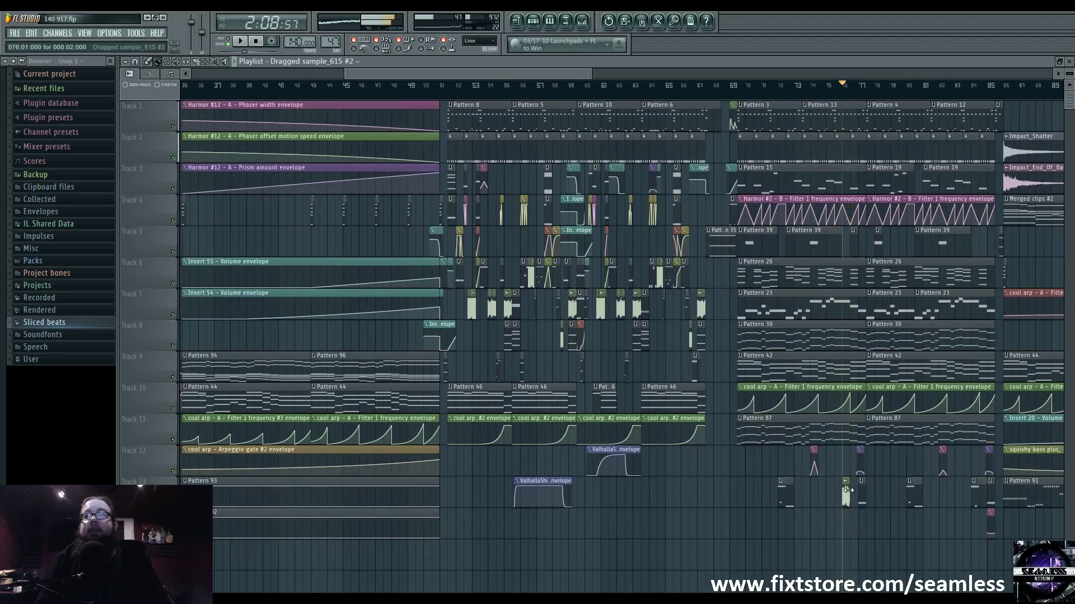
Open the channel settings of the Dragged sample_615 #2 clip on Track 13, preview its waveform and close the settings
double_click(845, 496)
left_click(775, 429)
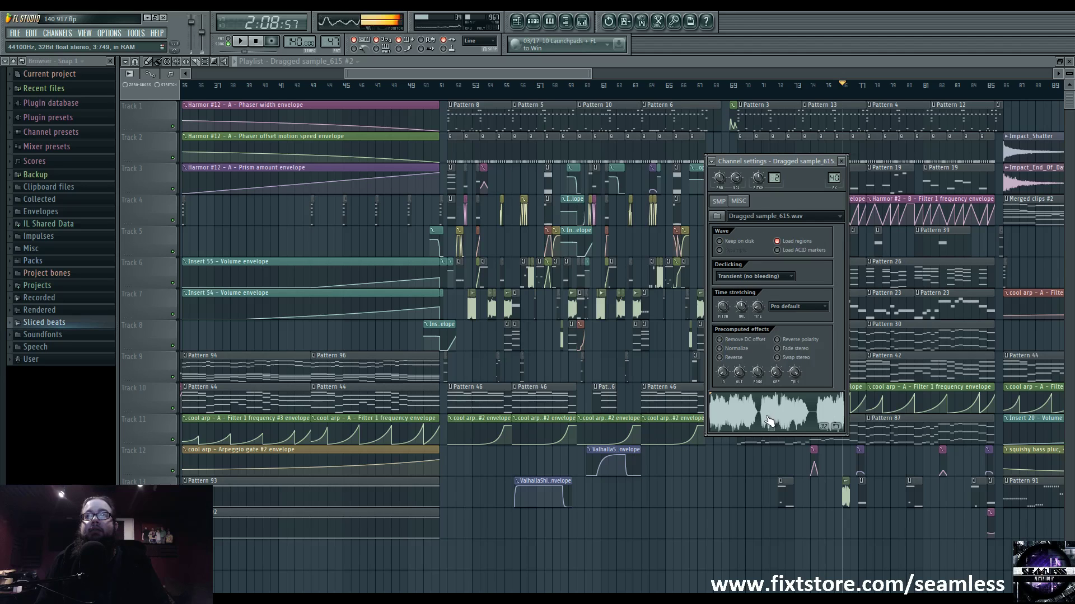
left_click(559, 496)
Return to bar 55 and play the Dragged sample_615 clip together with its layered Pattern 26
scroll(558, 496, "up", 6)
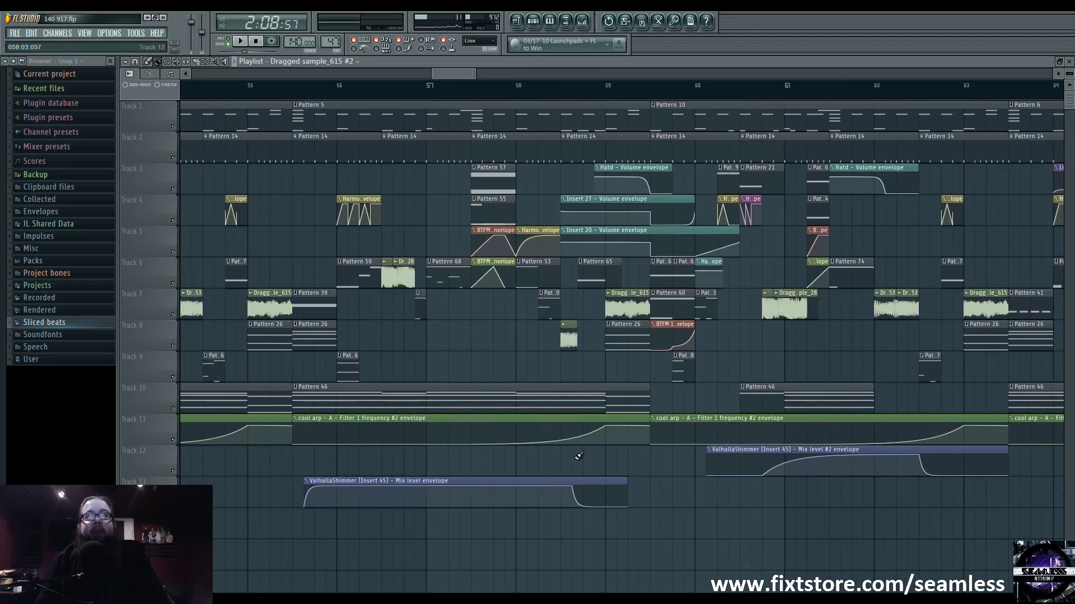
left_click_drag(559, 455, 776, 472)
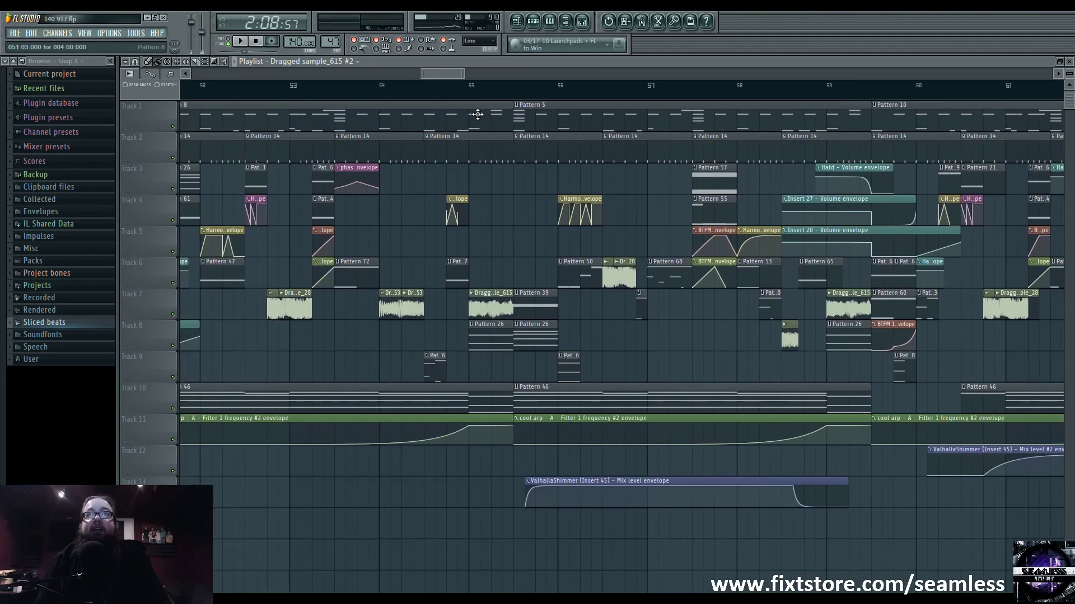
left_click_drag(480, 94, 473, 95)
key("space")
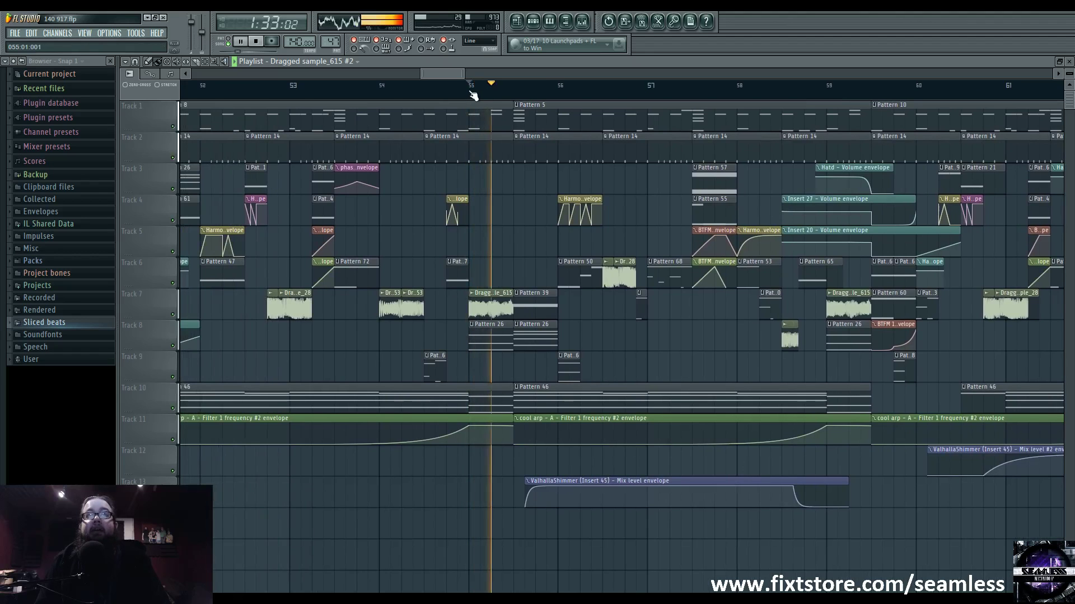
key("space")
left_click_drag(481, 342, 614, 343)
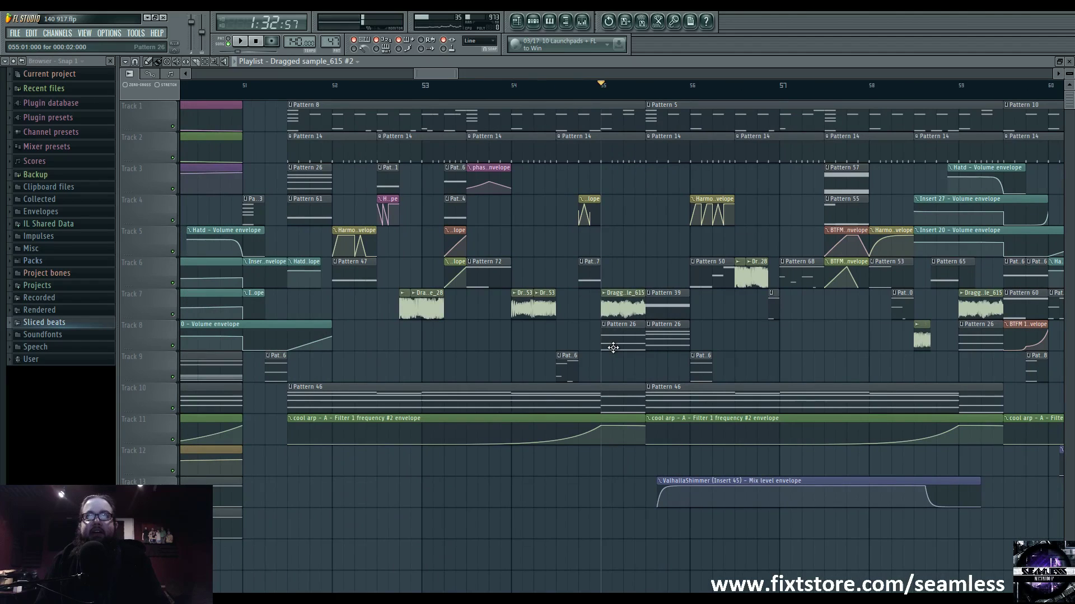
key("space")
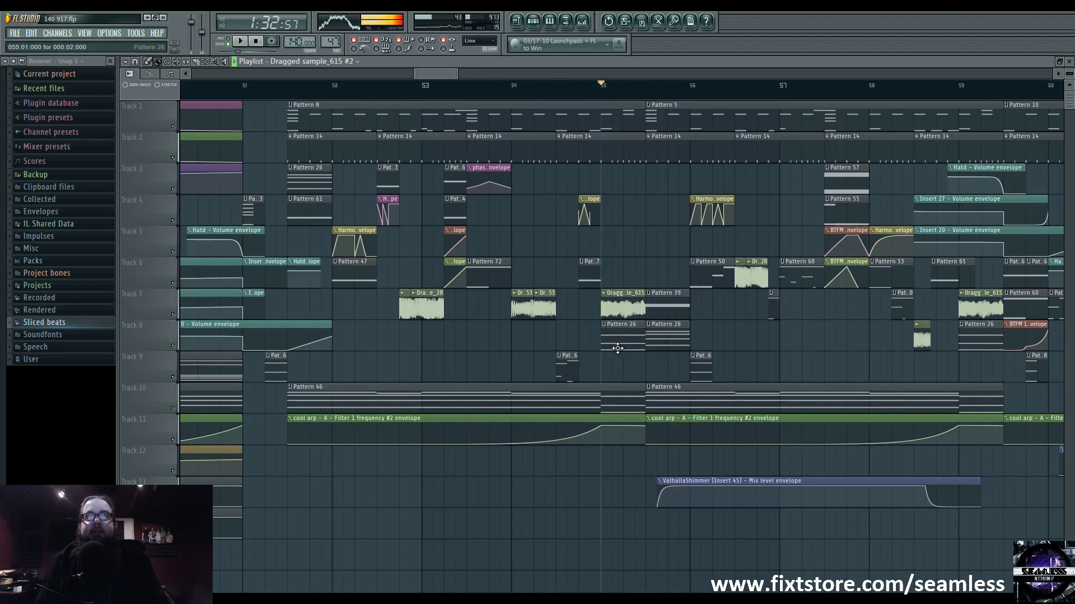
key("space")
Move the playhead back to the first Dragged sample_28 clip and examine how the resampled clips are spread across Track 7
left_click_drag(576, 344, 681, 343)
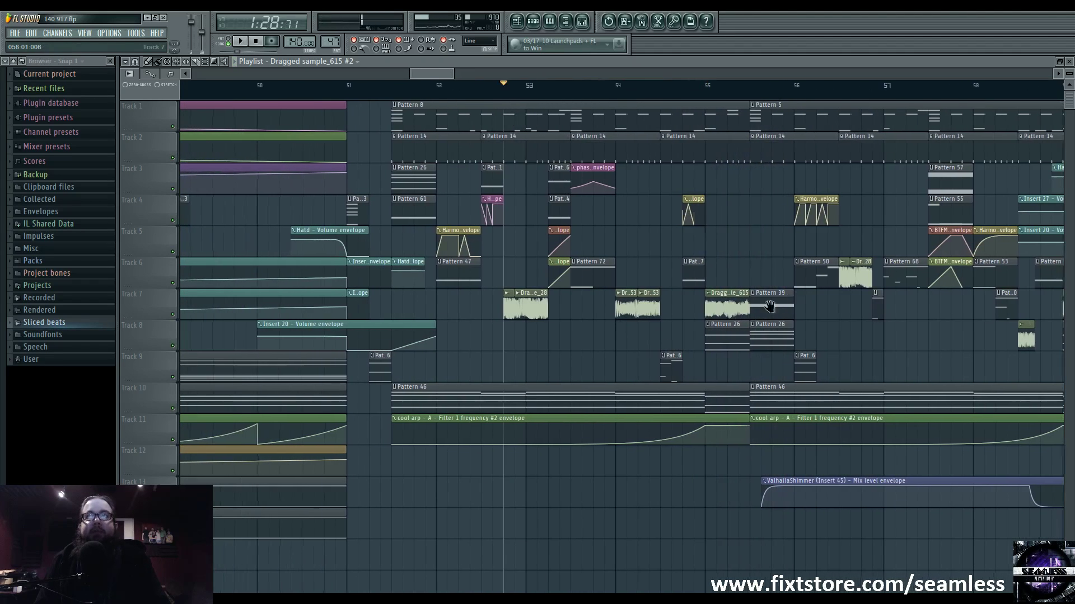
left_click_drag(770, 306, 413, 311)
left_click_drag(803, 313, 427, 320)
left_click_drag(511, 321, 828, 319)
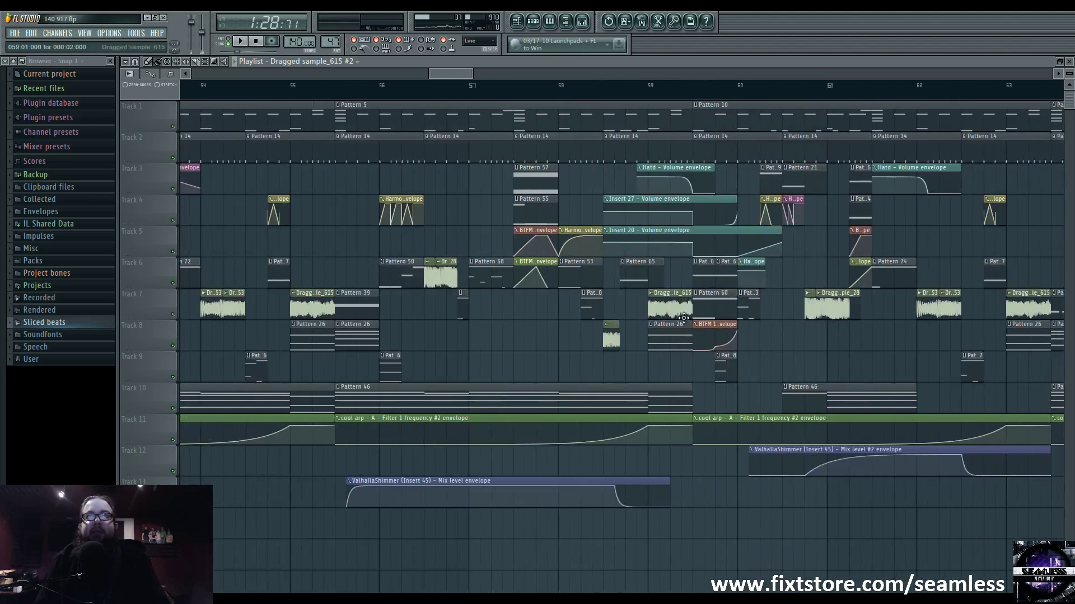
left_click_drag(392, 313, 715, 311)
left_click_drag(464, 336, 577, 344)
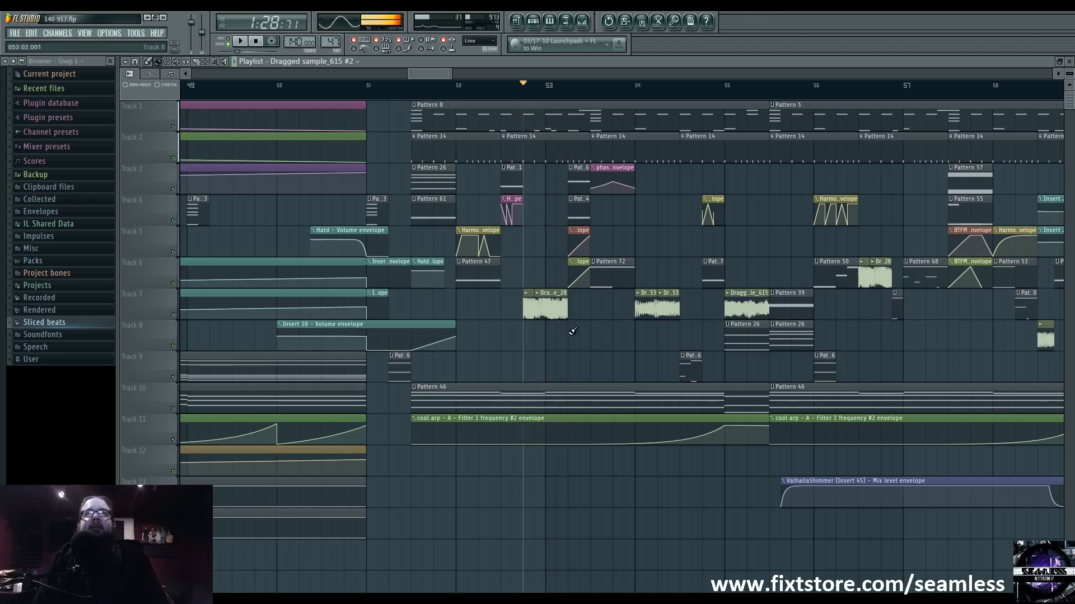
Open Dragged sample_28's channel settings and check the Fruity Parametric EQ 2 on its mixer track, Insert 37
scroll(560, 313, "up", 2, "ctrl")
double_click(529, 302)
key("F9")
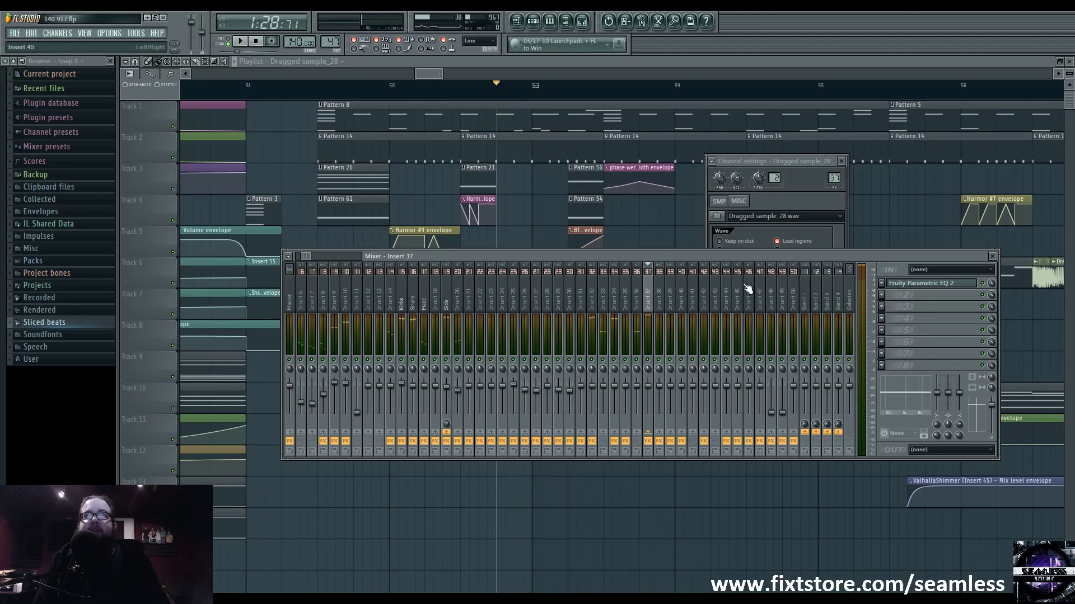
left_click(901, 284)
left_click(902, 284)
key("F5")
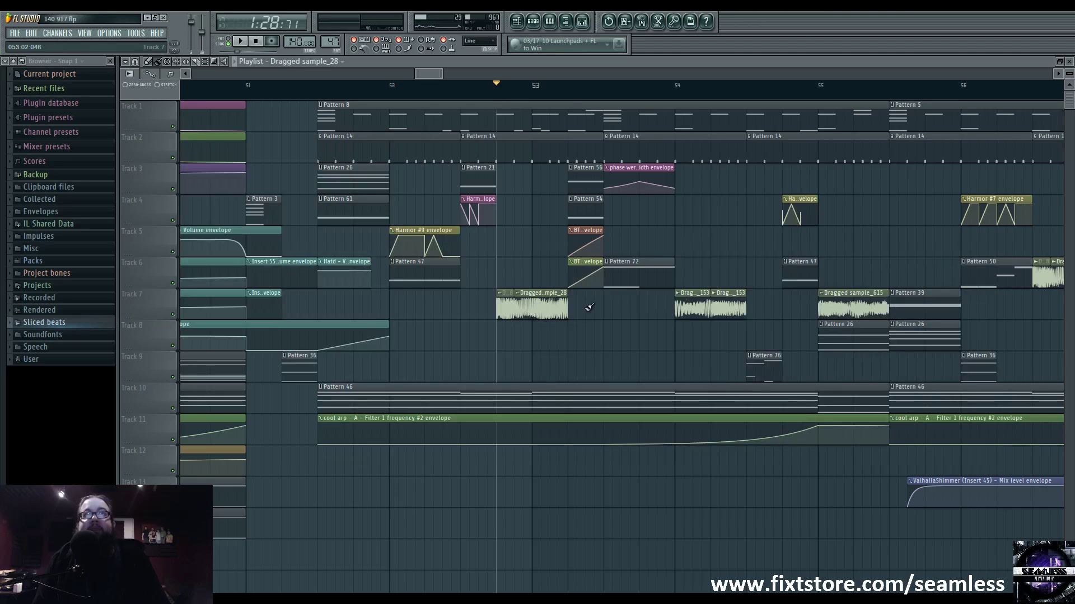
Play from the end of the first Dragged sample_28 clip with the mixer shown and check the effects on Inserts 32 and 36
left_click(565, 92)
key("space")
key("F9")
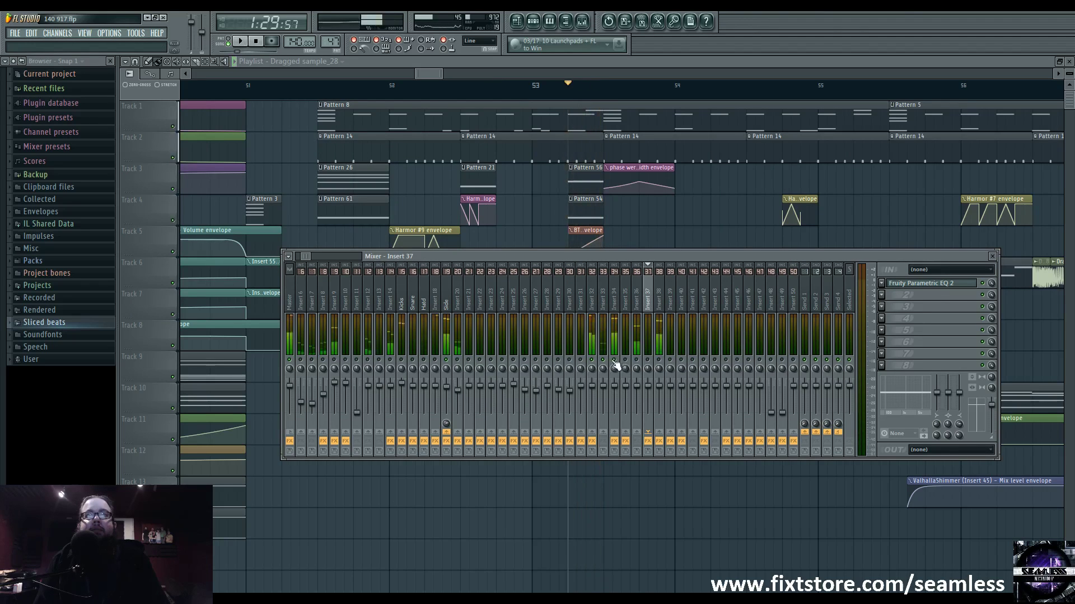
key("space")
left_click(637, 300)
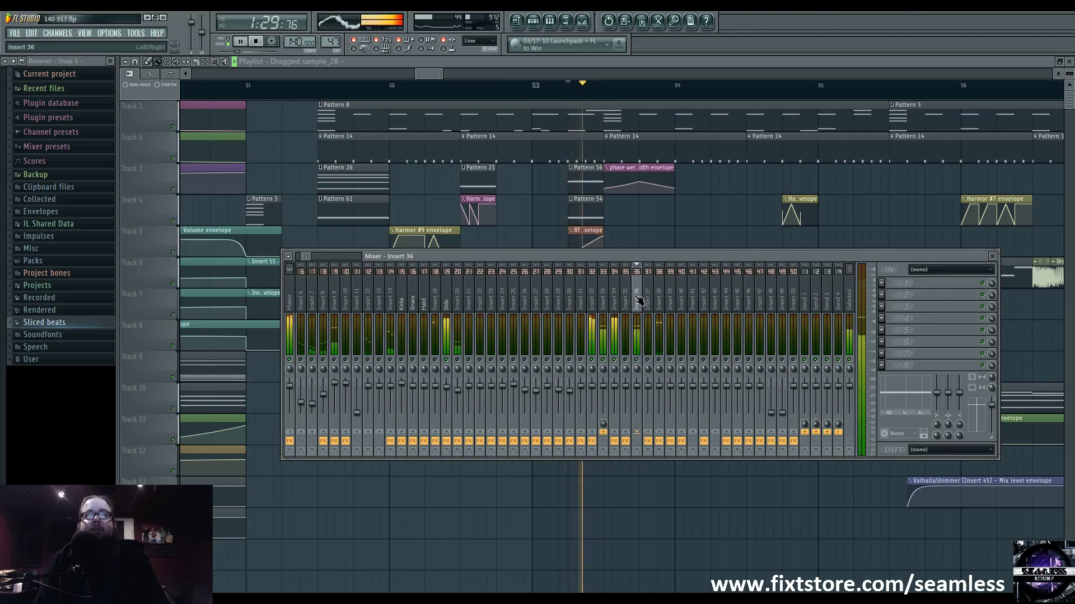
left_click(592, 302)
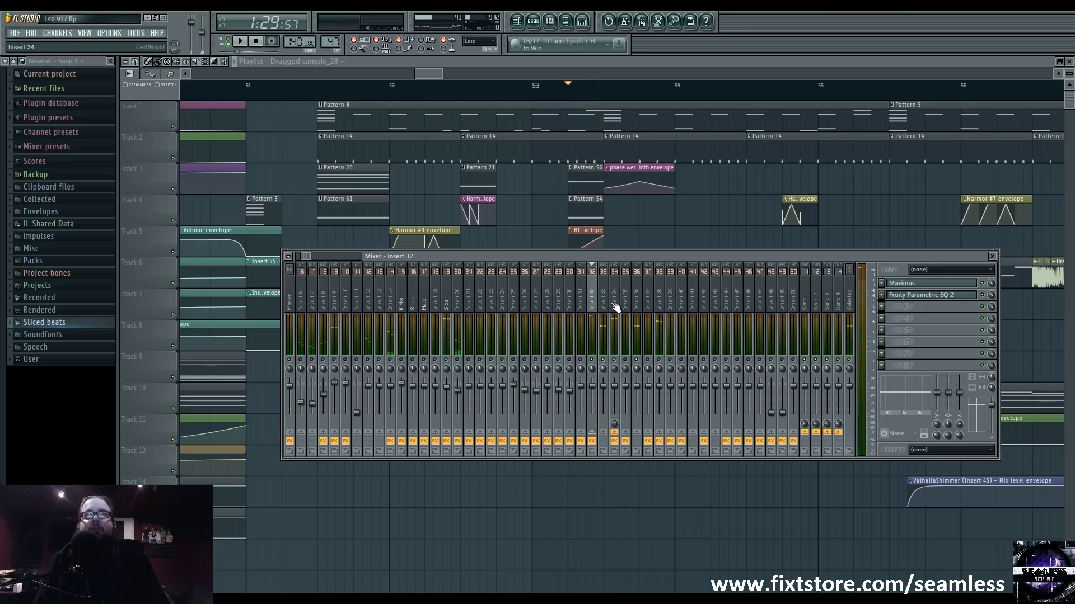
left_click(636, 303)
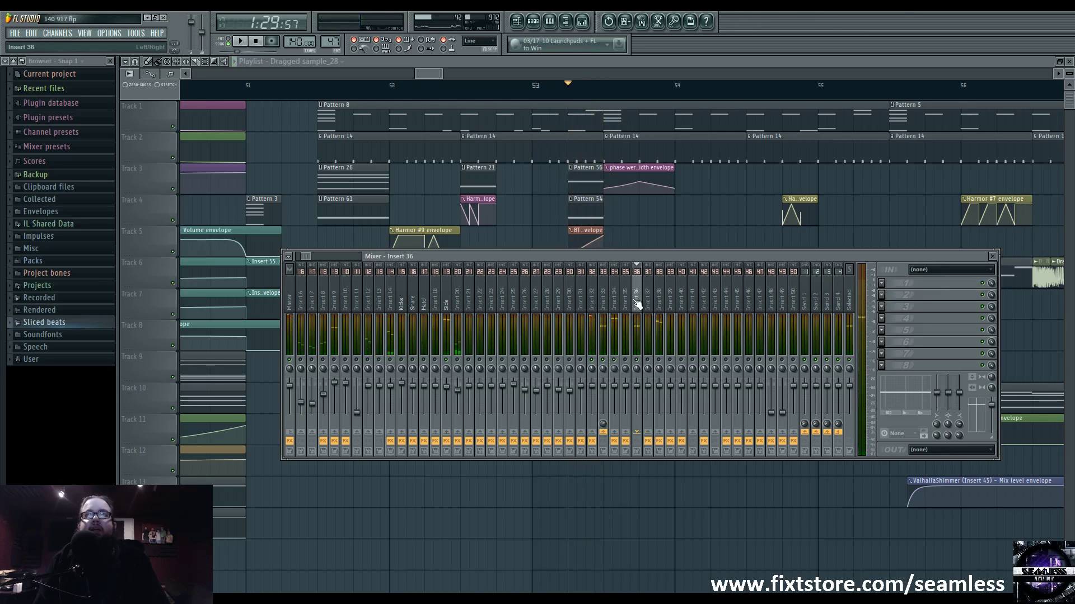
key("F9")
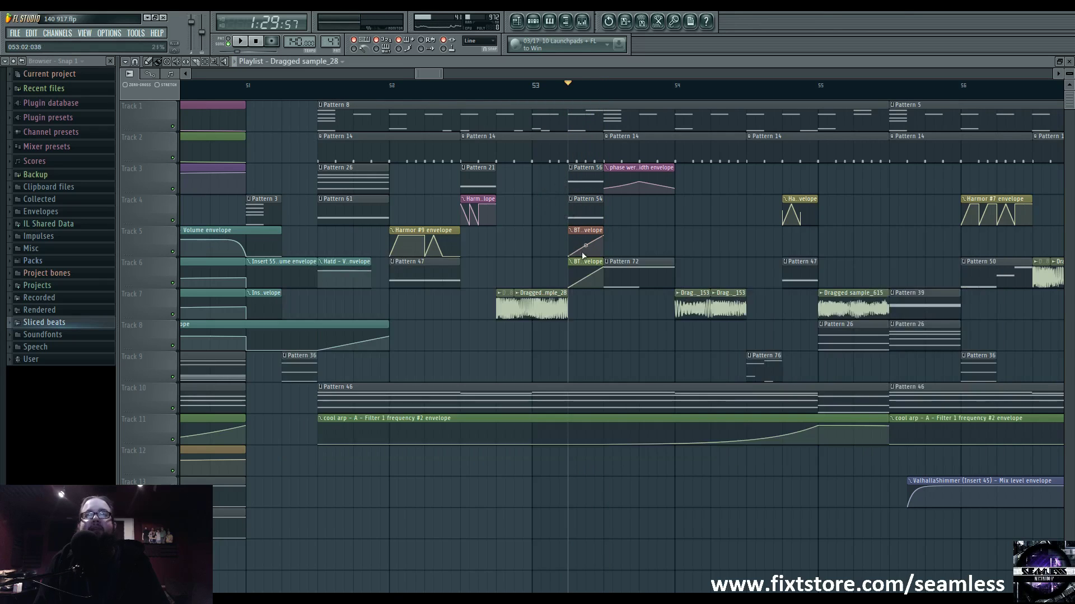
Select the playlist time range from 57:03 to 58:01, covering Pattern 57 and Pattern 55
scroll(583, 256, "up", 3)
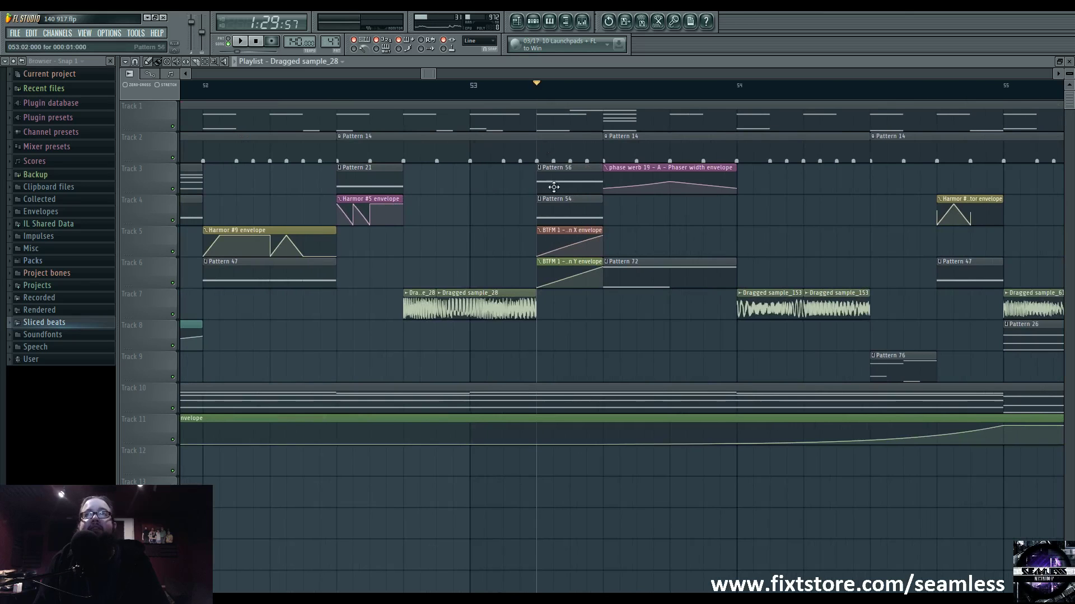
scroll(553, 187, "down", 5)
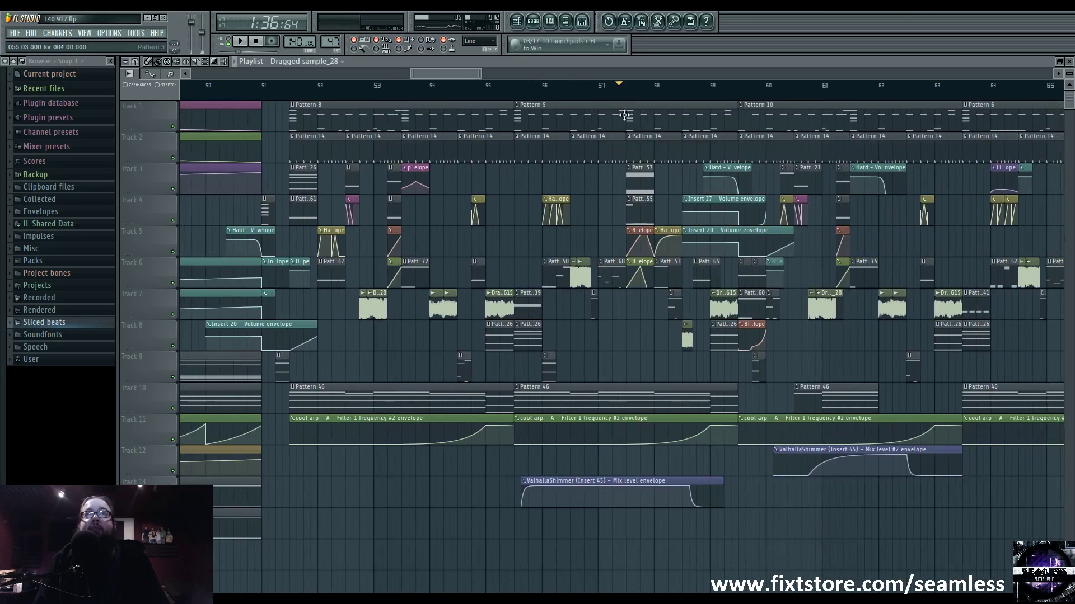
scroll(624, 115, "up", 4)
left_click_drag(580, 96, 660, 100)
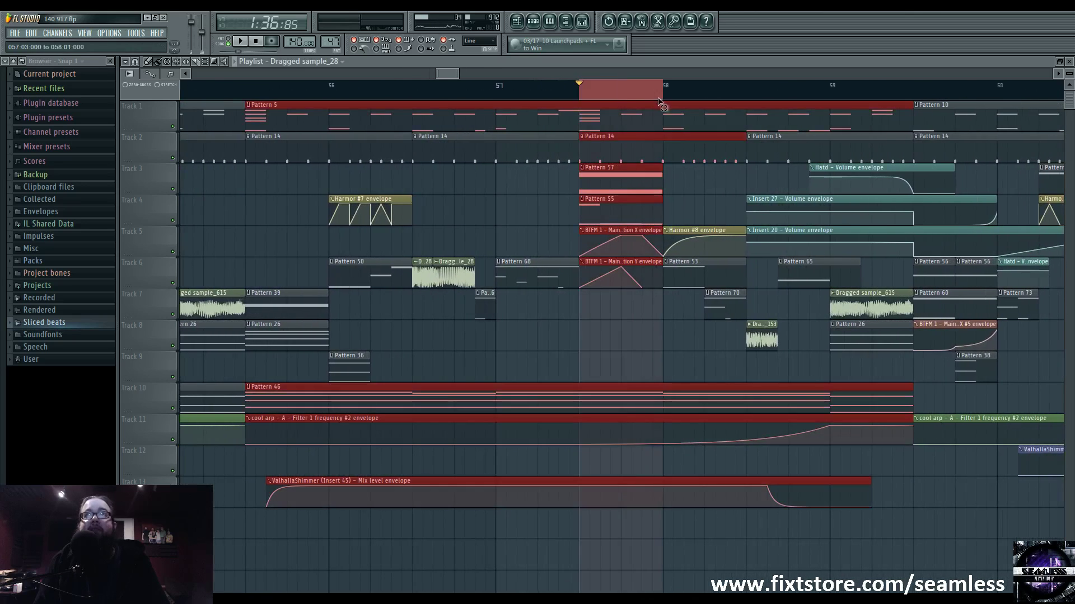
Show the instrument channels instead of the audio clips in the step sequencer and find the phase werb 19 and BTFM 1 channels
left_click(533, 21)
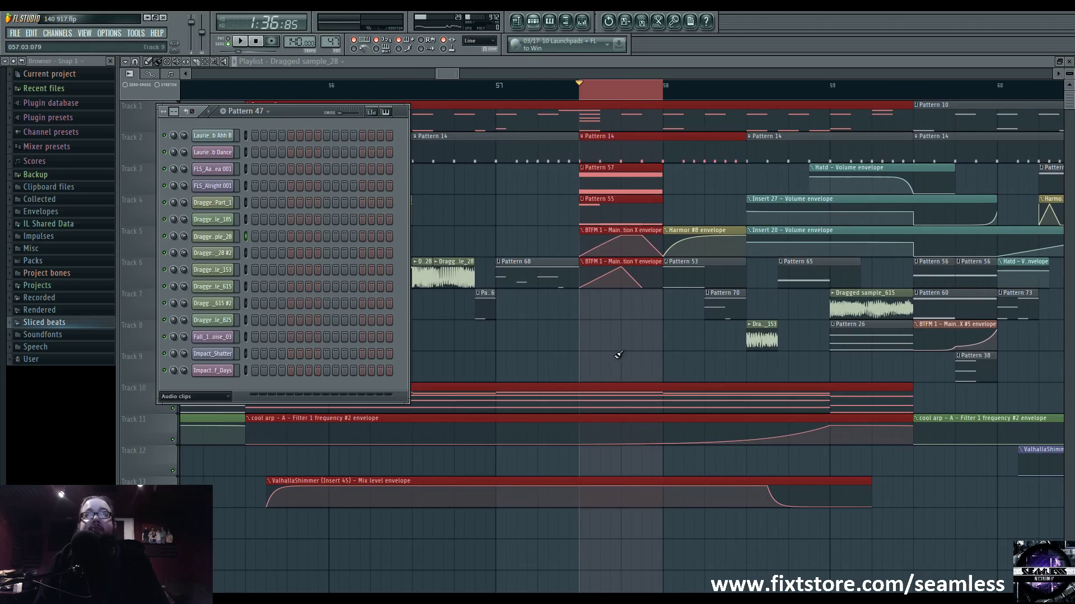
left_click(227, 396)
left_click(211, 442)
scroll(243, 482, "down", 8)
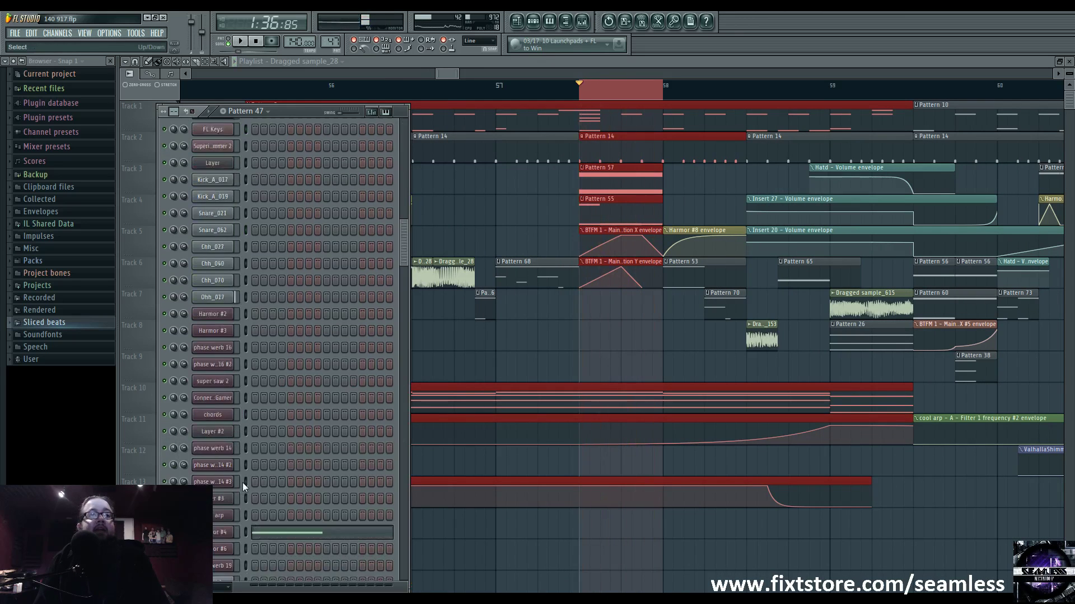
scroll(248, 480, "down", 3)
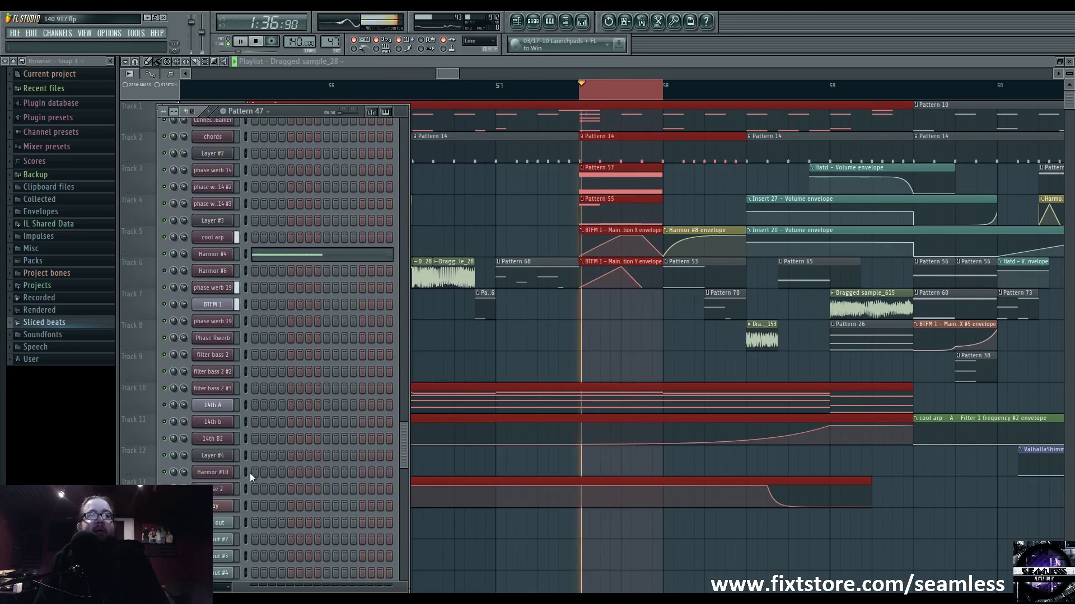
Play the selected range to identify its channels, then open Harmor for the phase werb 19 channel above BTFM 1 and reposition its window
key("space")
left_click(231, 316)
key("space")
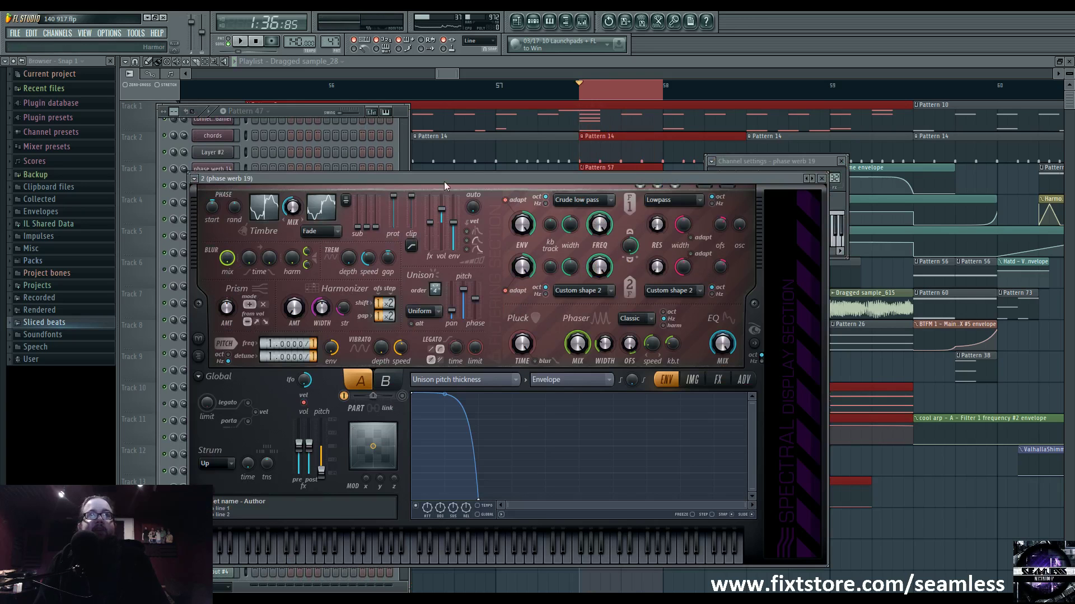
left_click_drag(444, 181, 535, 179)
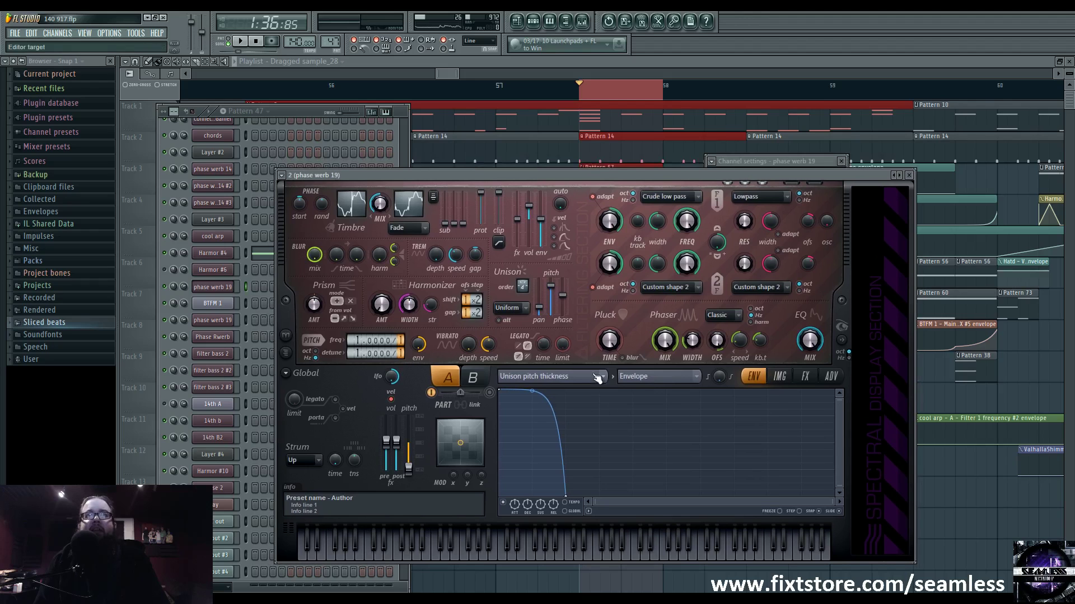
Examine the phaser mask, harmonic unison pitch and unison pitch thickness envelopes of phase werb 19
left_click(598, 378)
left_click(744, 486)
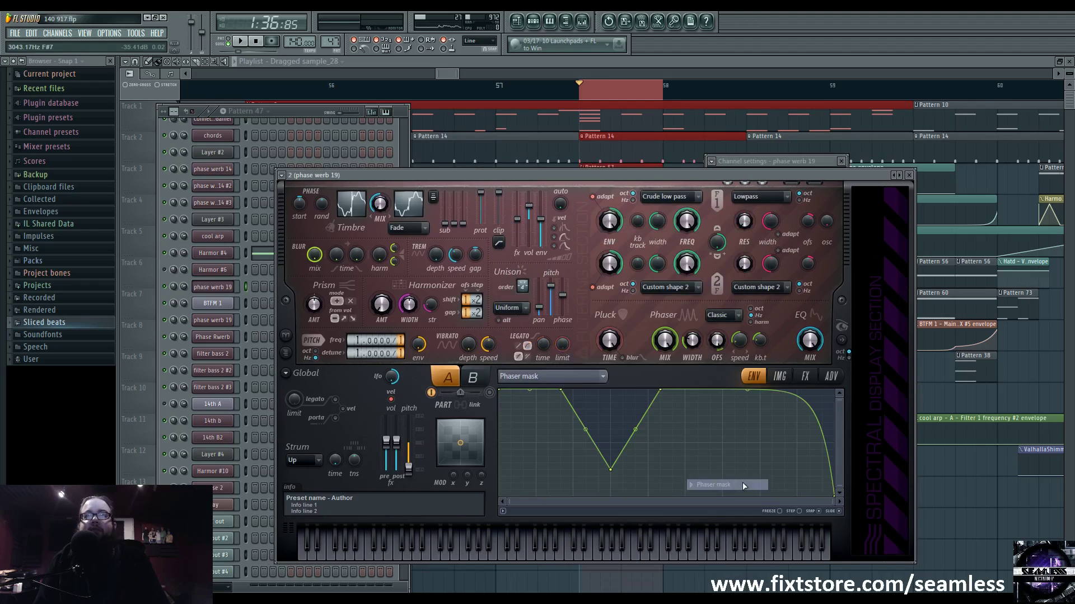
left_click(593, 375)
left_click(728, 311)
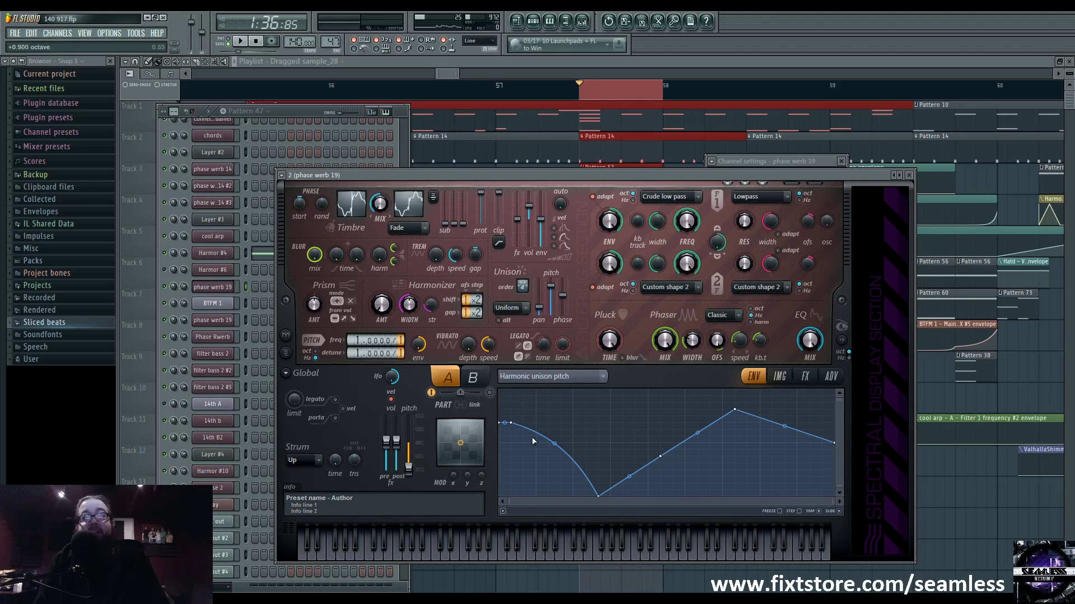
left_click(604, 379)
left_click(547, 531)
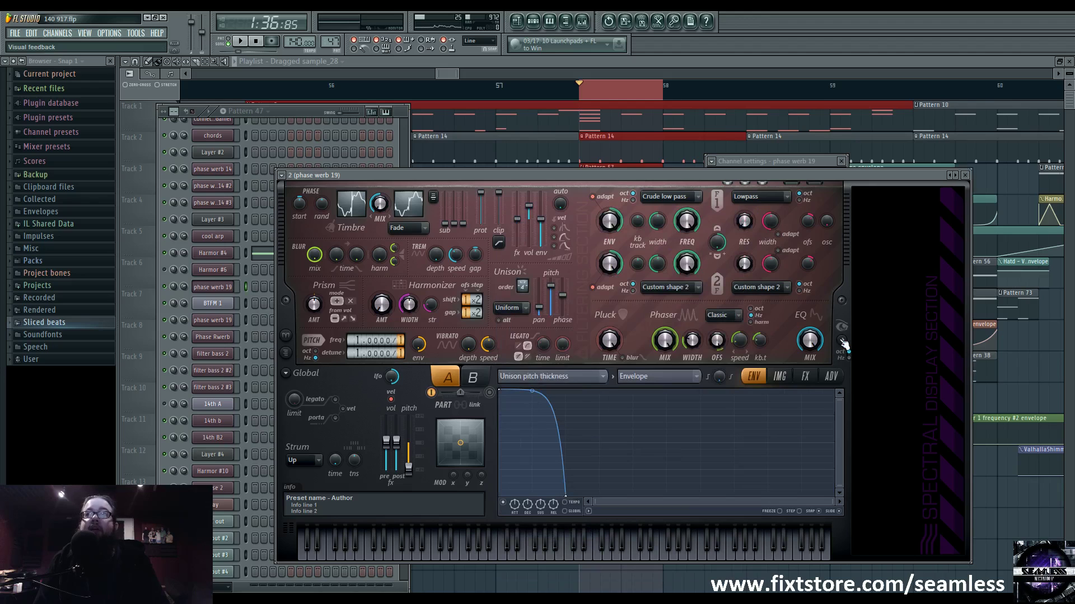
Turn on Harmor's visual feedback and play the selected range to watch phase werb 19's spectrum
left_click(844, 343)
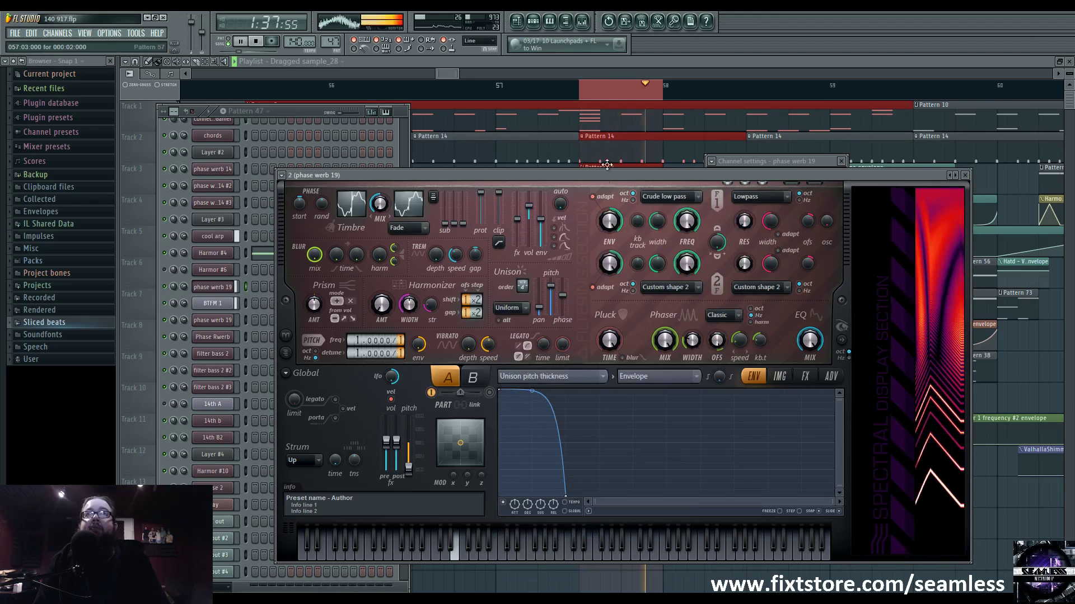
key("space")
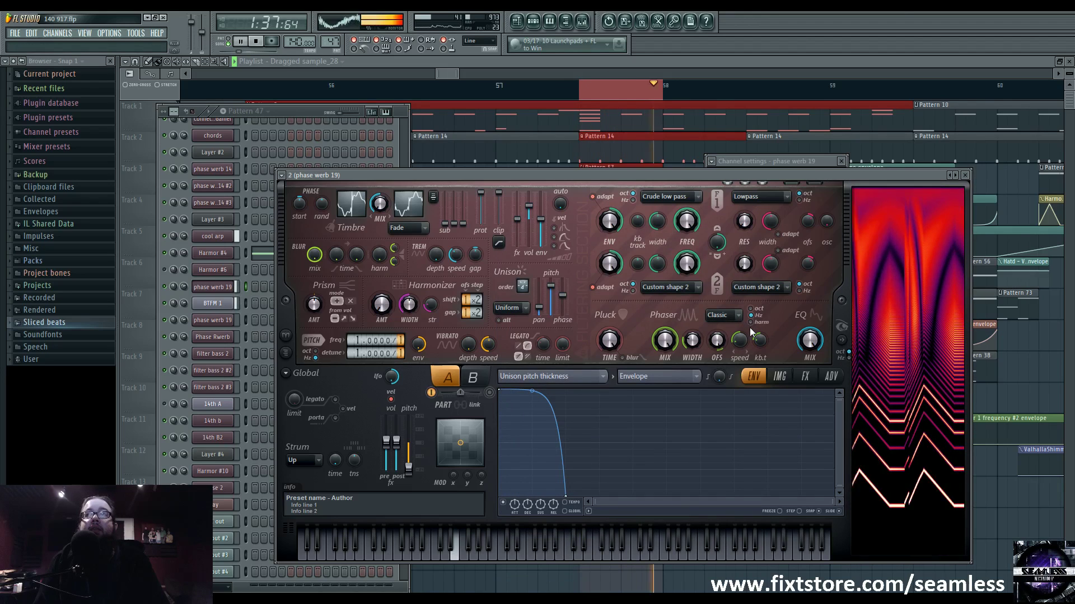
key("space")
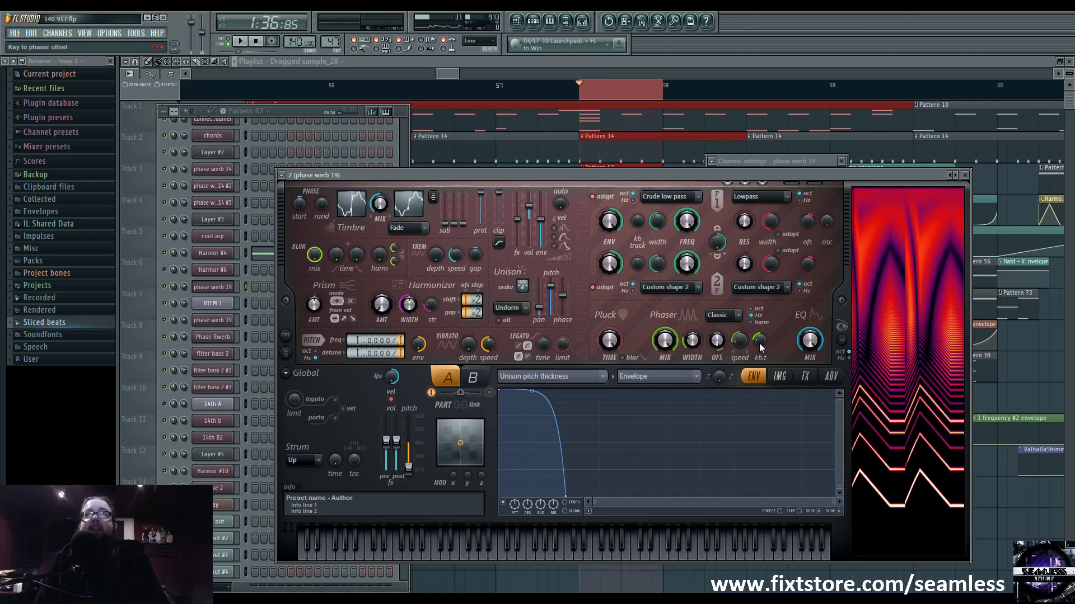
Open Pattern 61 and inspect the Harmor settings of its phase werb 19 channel, returning to the playlist
left_click_drag(451, 73, 438, 74)
scroll(633, 264, "down", 2)
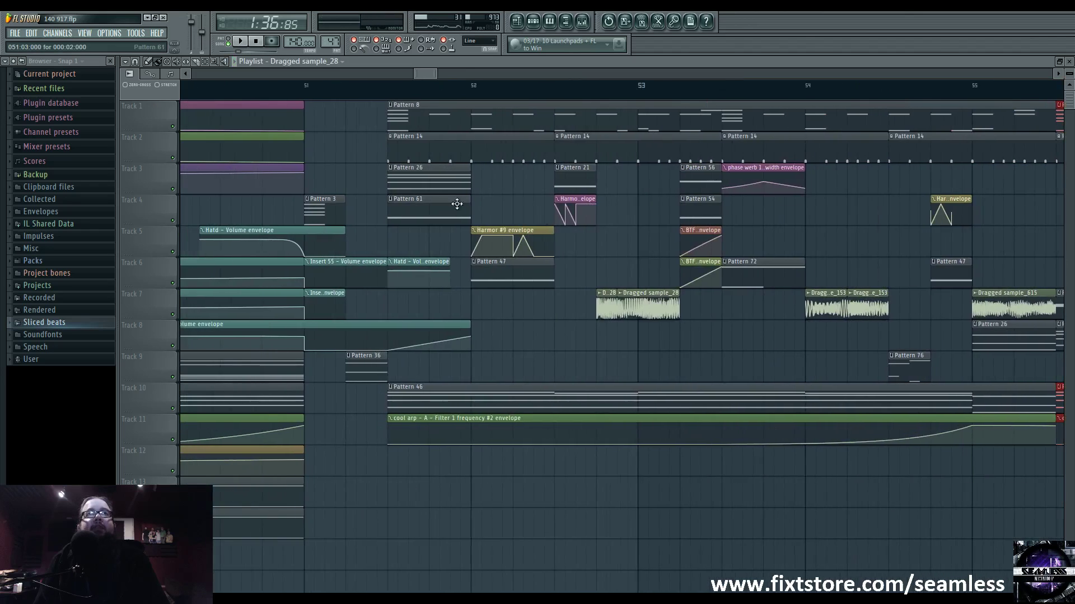
key("F7")
left_click(533, 21)
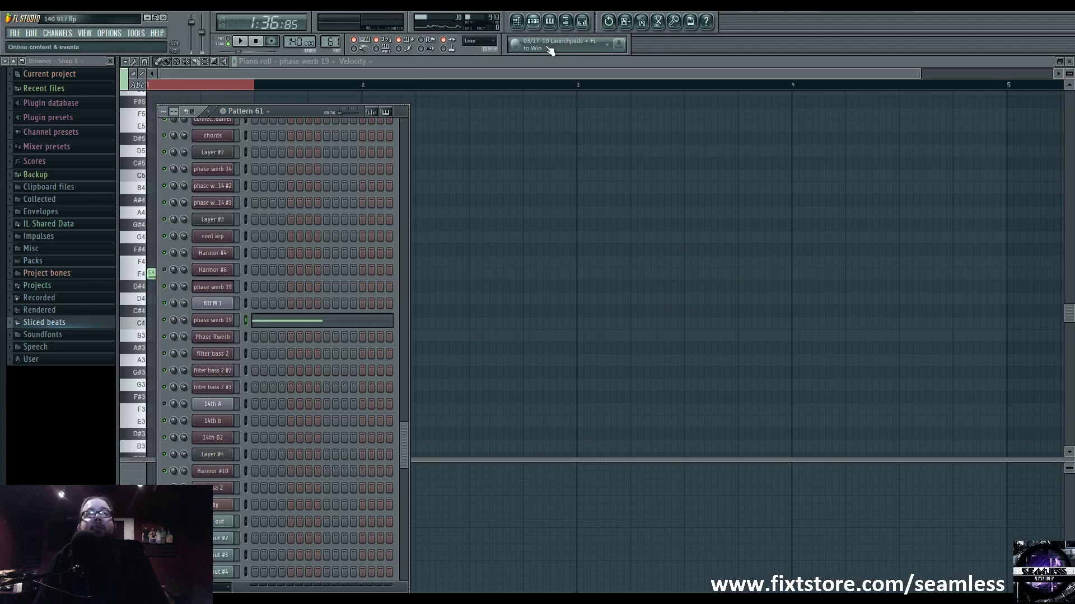
left_click(232, 321)
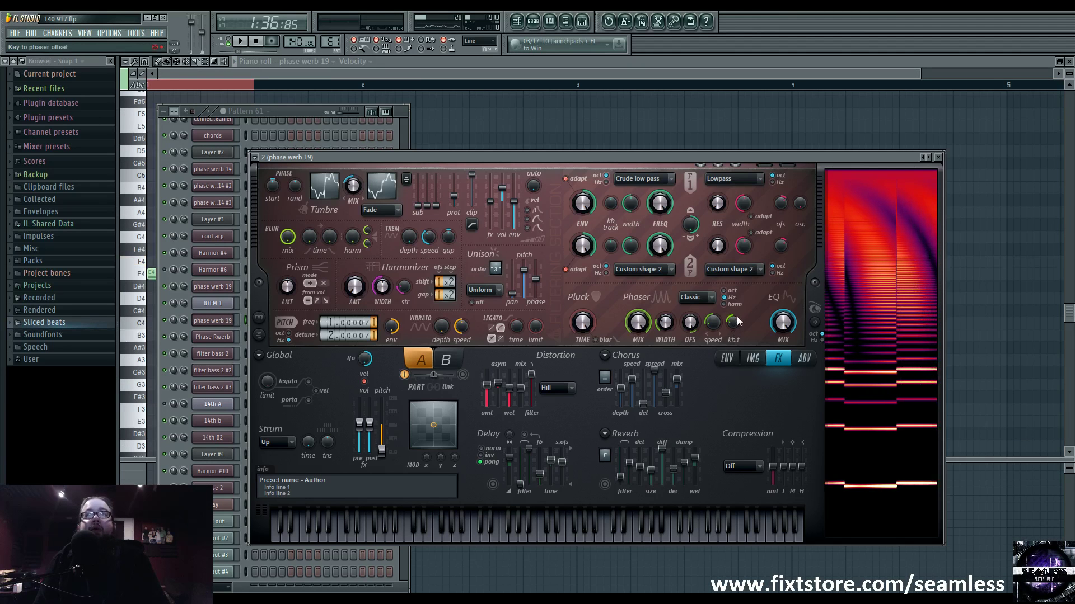
key("F5")
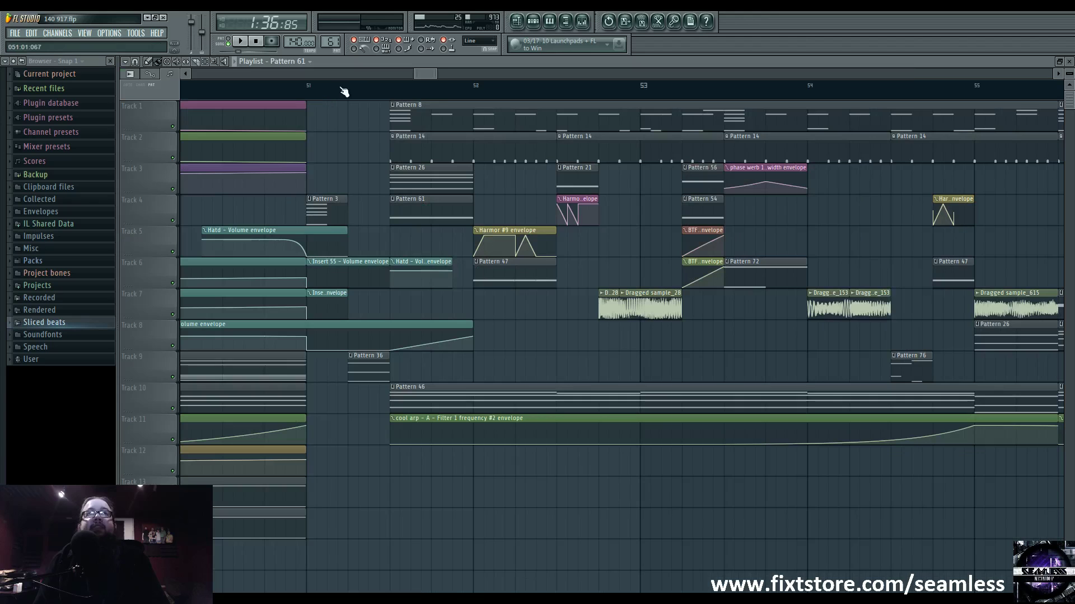
Place the playhead at the start of Pattern 61, then reselect the time range from 57:03 to 58:01
left_click(392, 95)
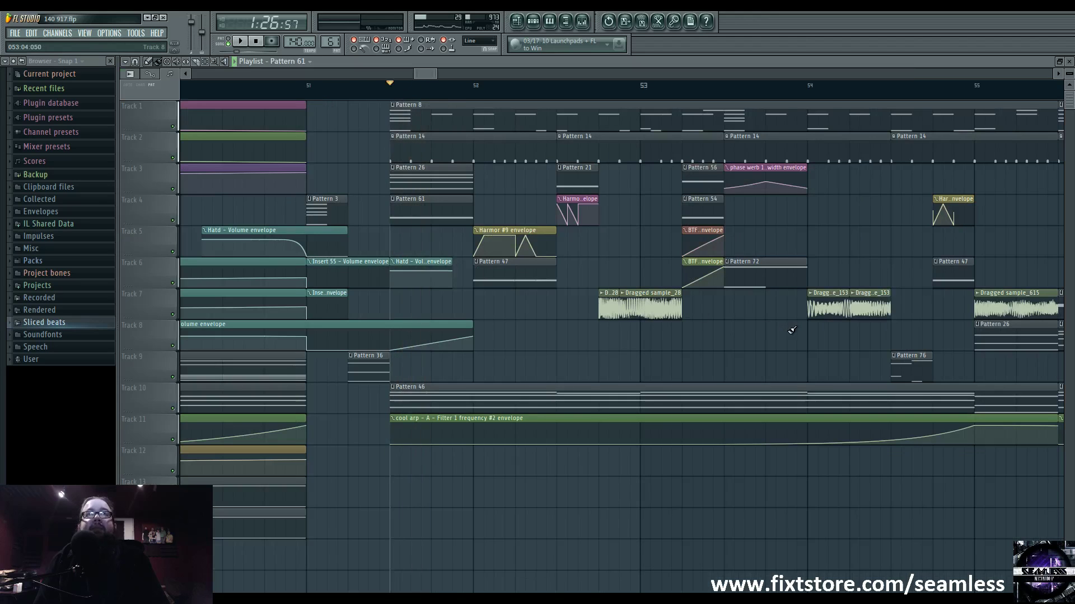
left_click_drag(1043, 89, 960, 90)
scroll(959, 90, "right", 5)
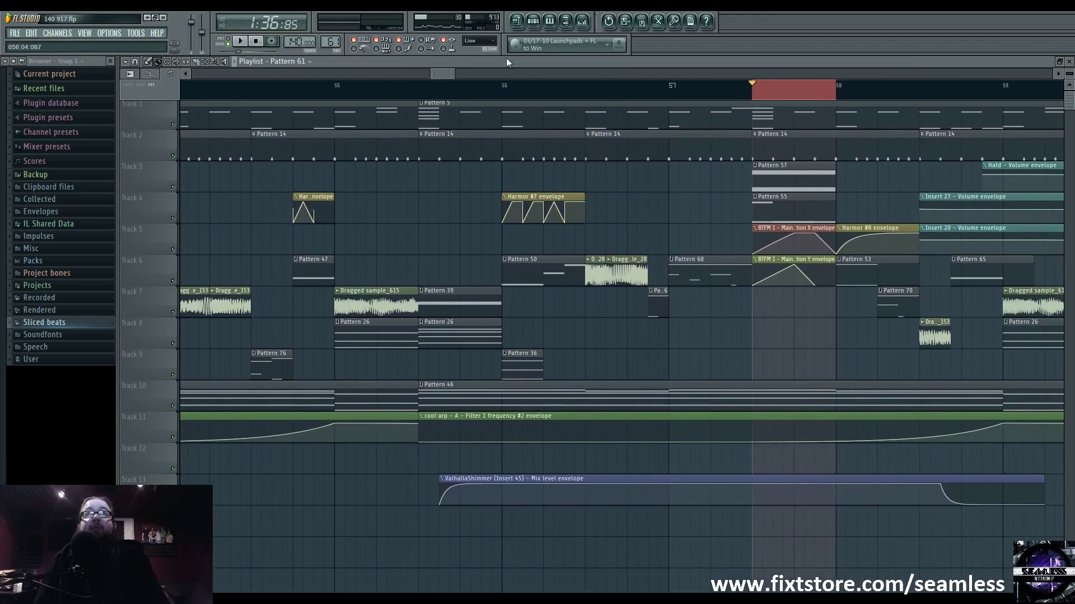
Reopen the step sequencer and compare the Harmor settings of the two phase werb 19 channels
key("F6")
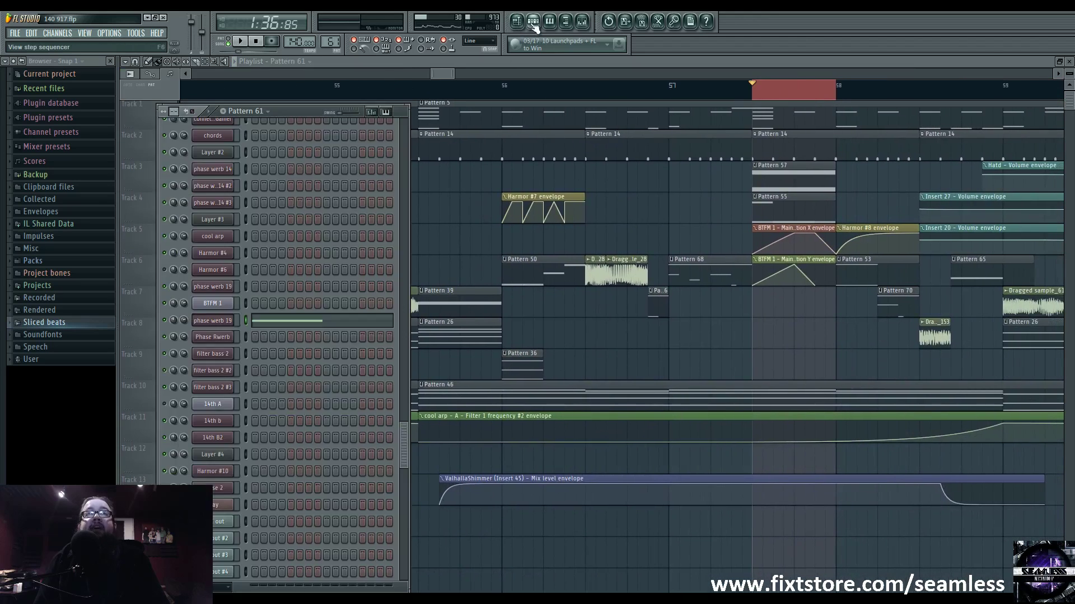
left_click(229, 323)
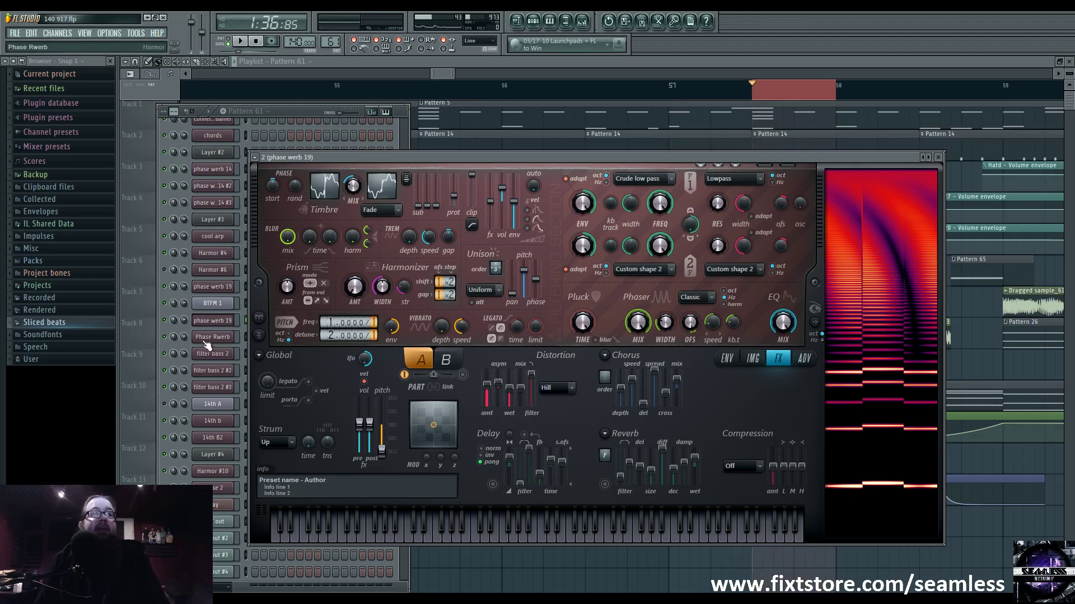
left_click(220, 322)
left_click(220, 322)
left_click(220, 322)
left_click(220, 322)
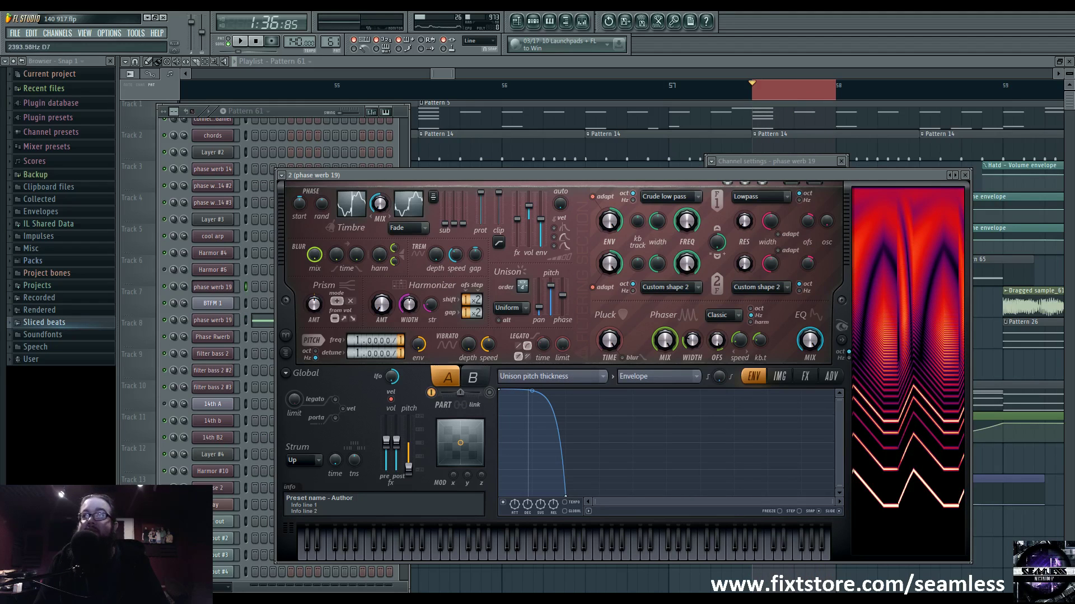
Open the BTFM 1 channel's Sytrus, move its window clear of the step sequencer and display the operator oscillator page
left_click(219, 306)
left_click_drag(458, 200, 541, 245)
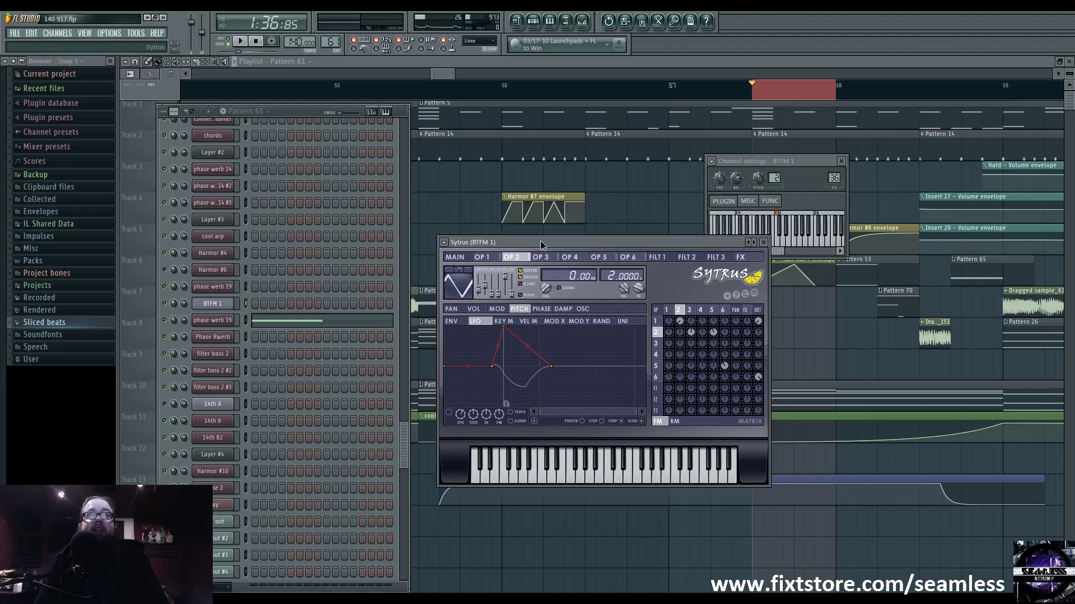
left_click(444, 242)
left_click(575, 263)
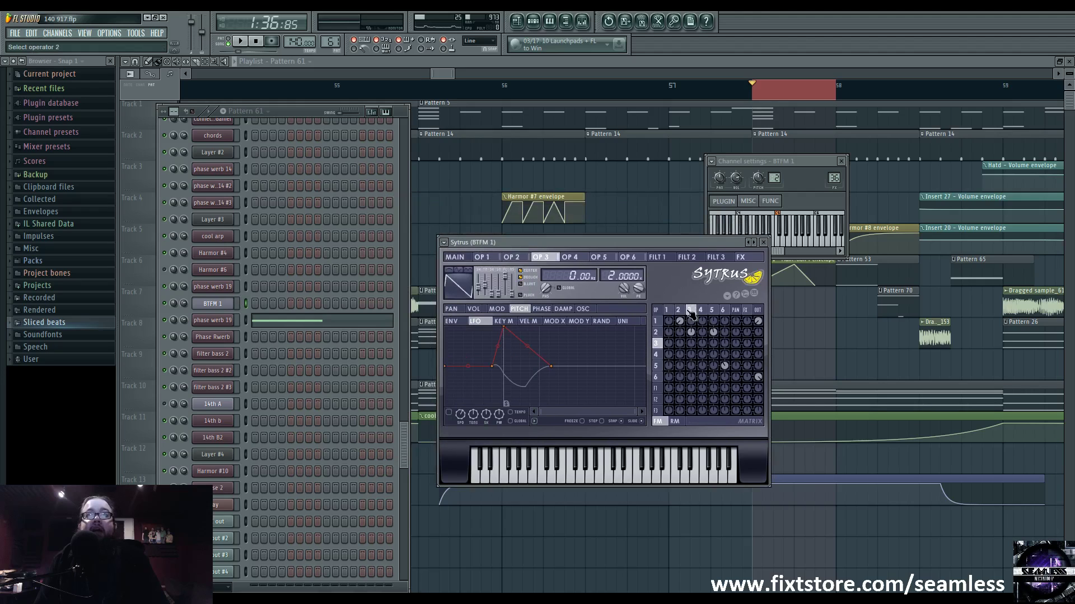
left_click(582, 309)
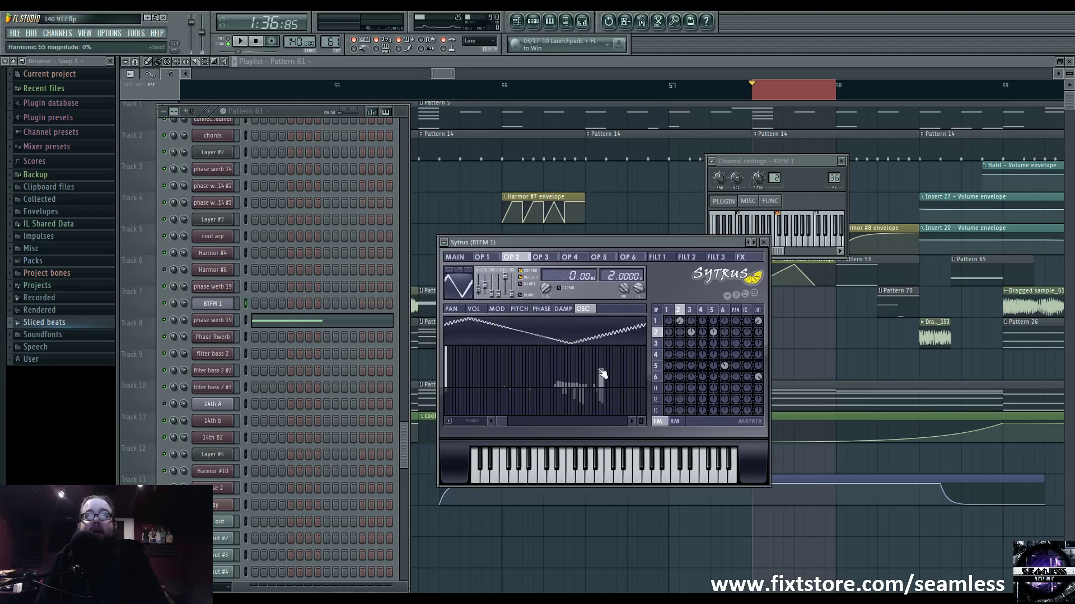
Examine the oscillator waveforms and harmonics of Sytrus operators 2, 3, 5 and 6
left_click(481, 257)
left_click(511, 257)
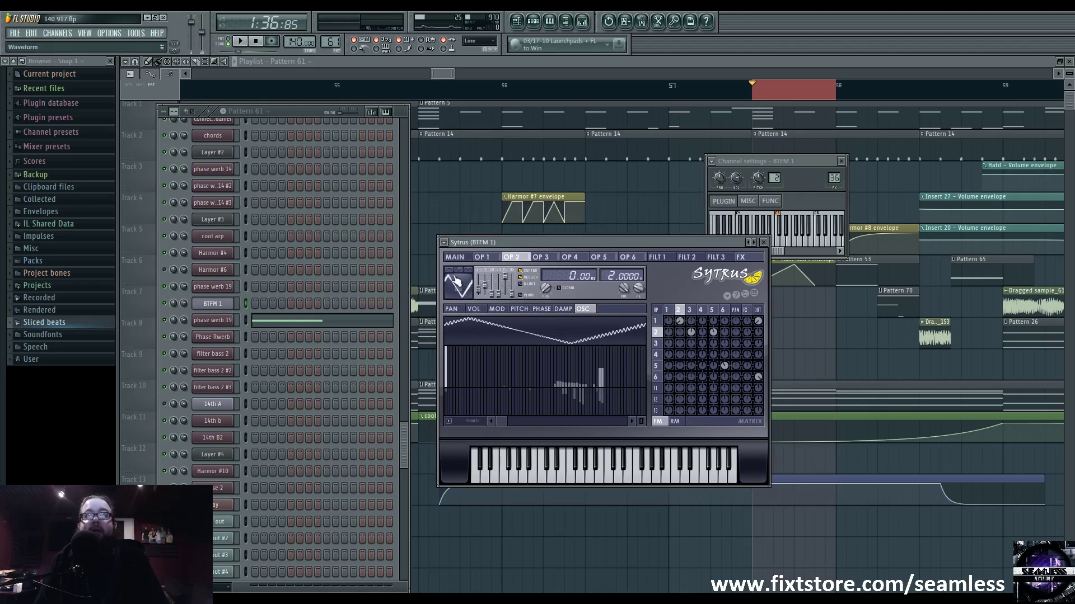
left_click(689, 309)
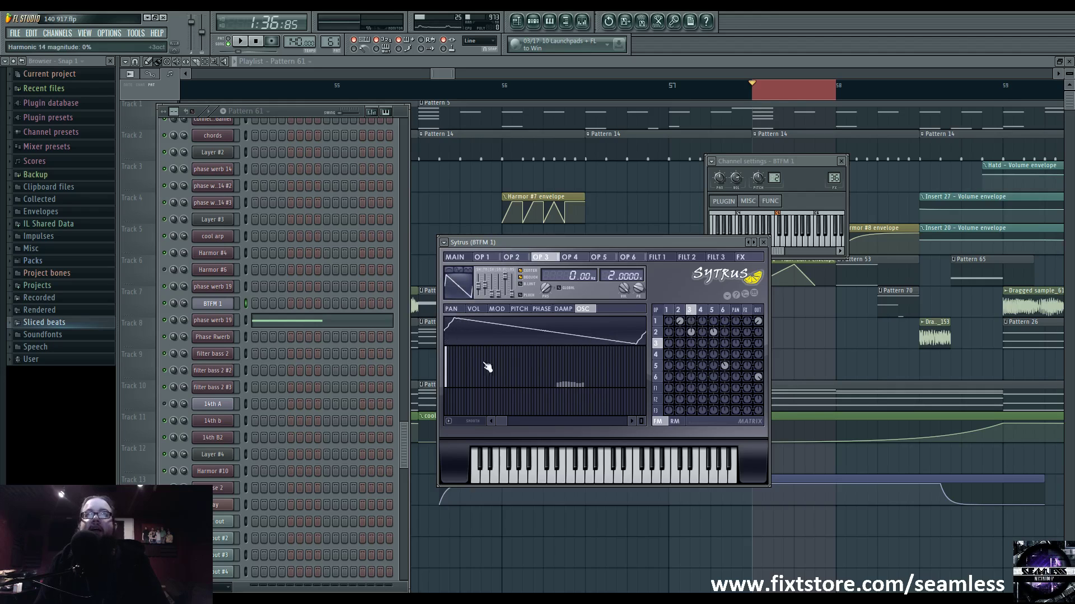
left_click(712, 311)
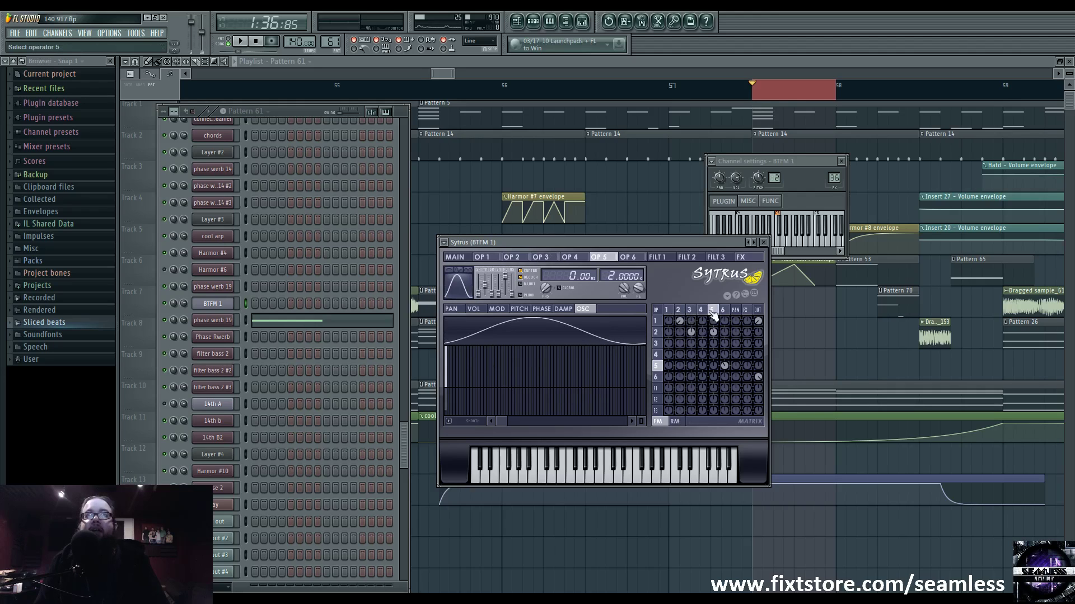
left_click(722, 310)
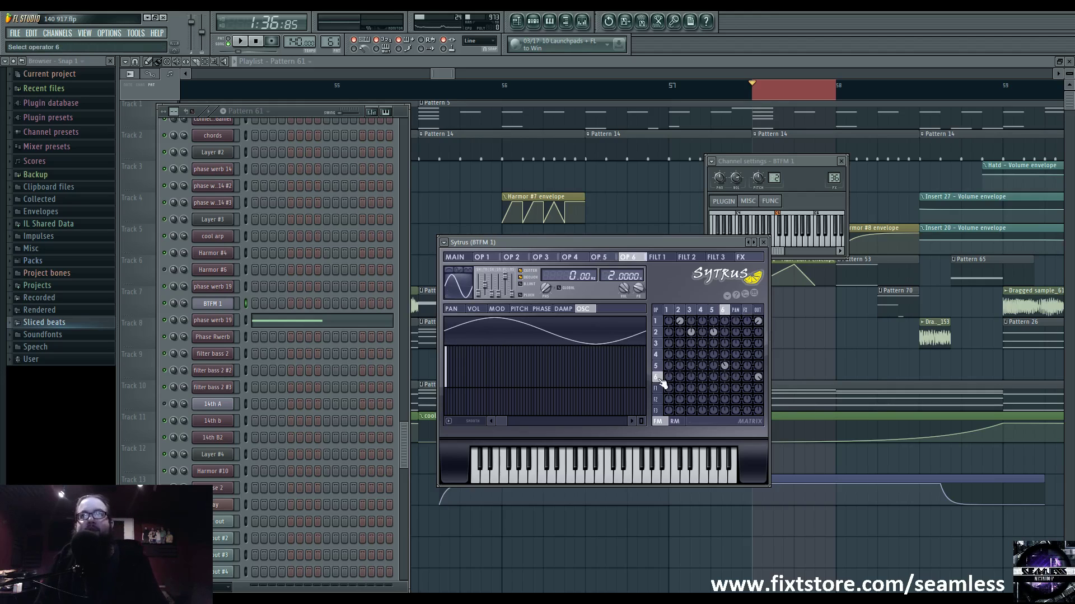
Compare the oscillator waveforms of Sytrus operators 1 and 6 and how modulation X affects their volume and modulation
left_click(662, 321)
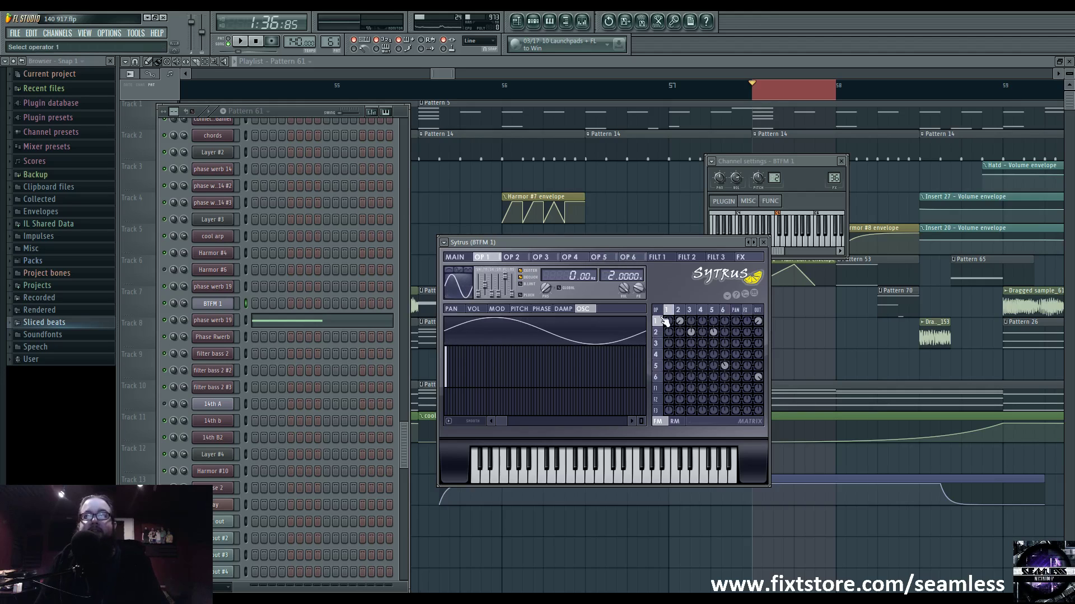
left_click(656, 376)
left_click(473, 309)
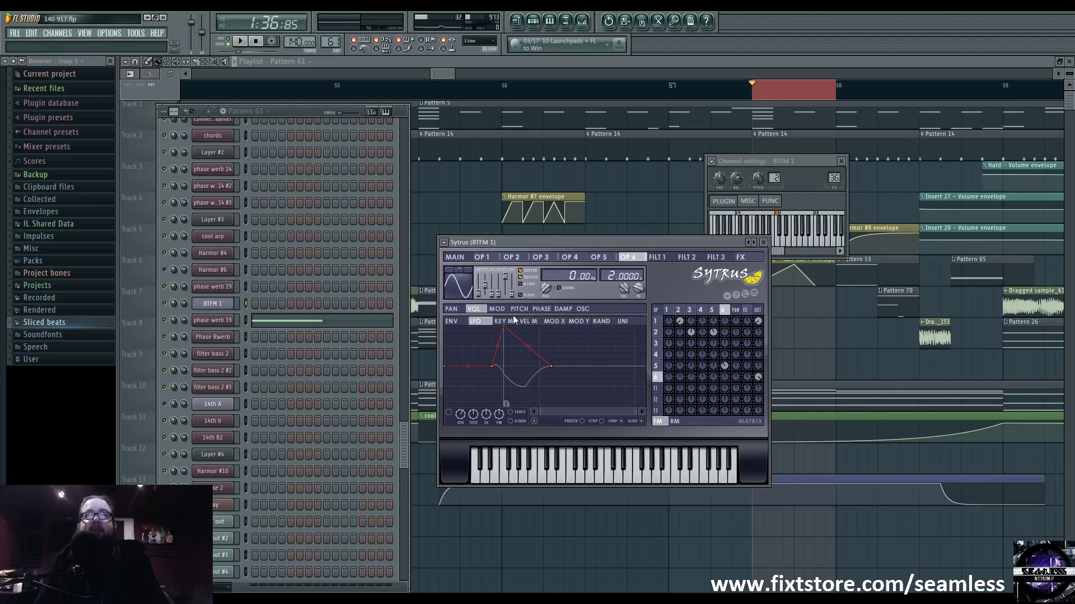
left_click(562, 323)
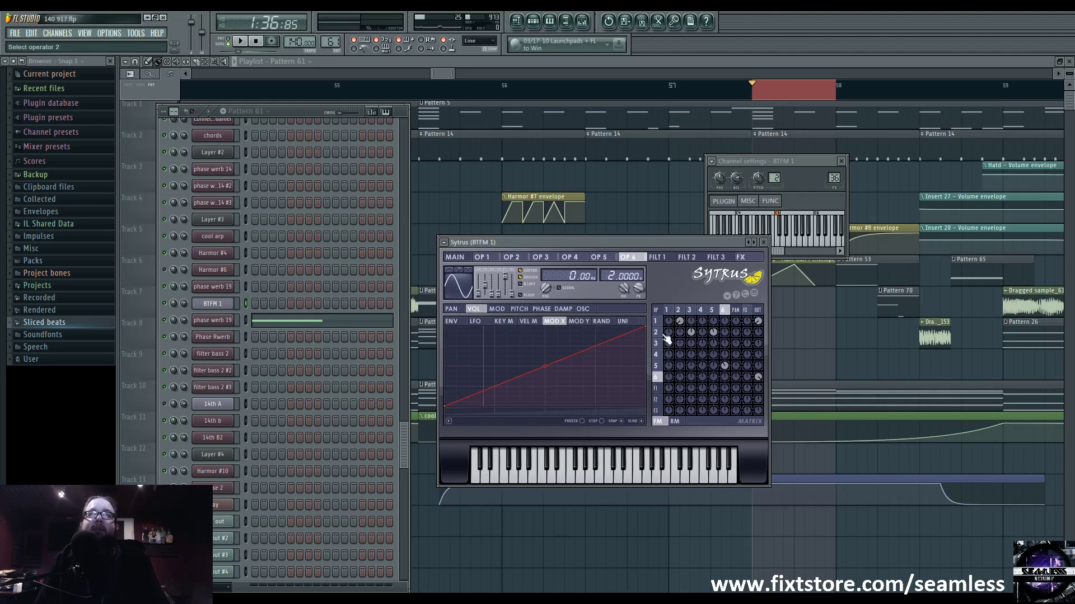
left_click(666, 312)
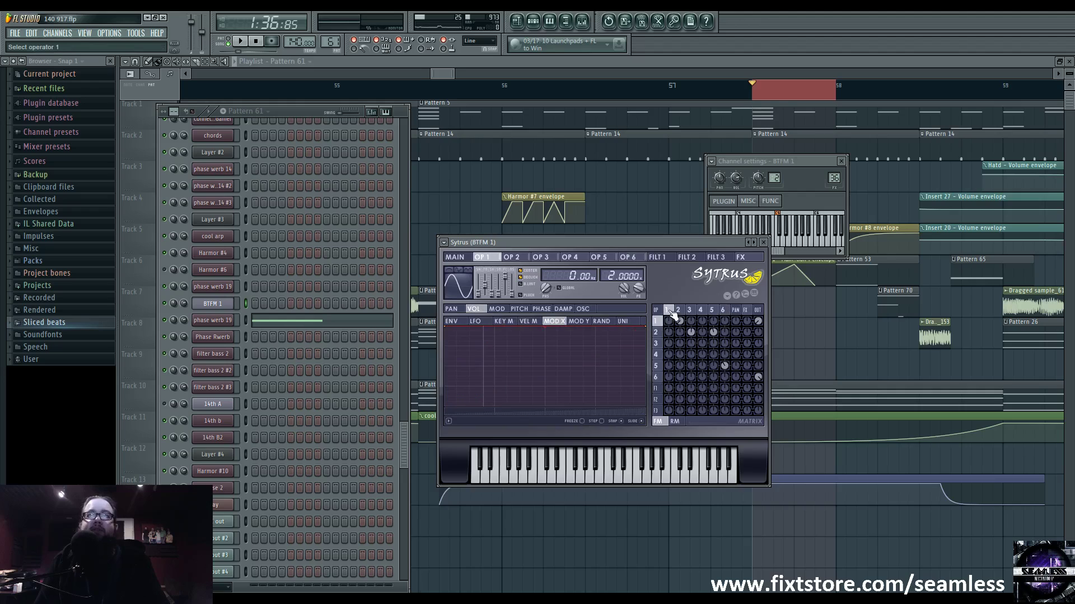
left_click(496, 309)
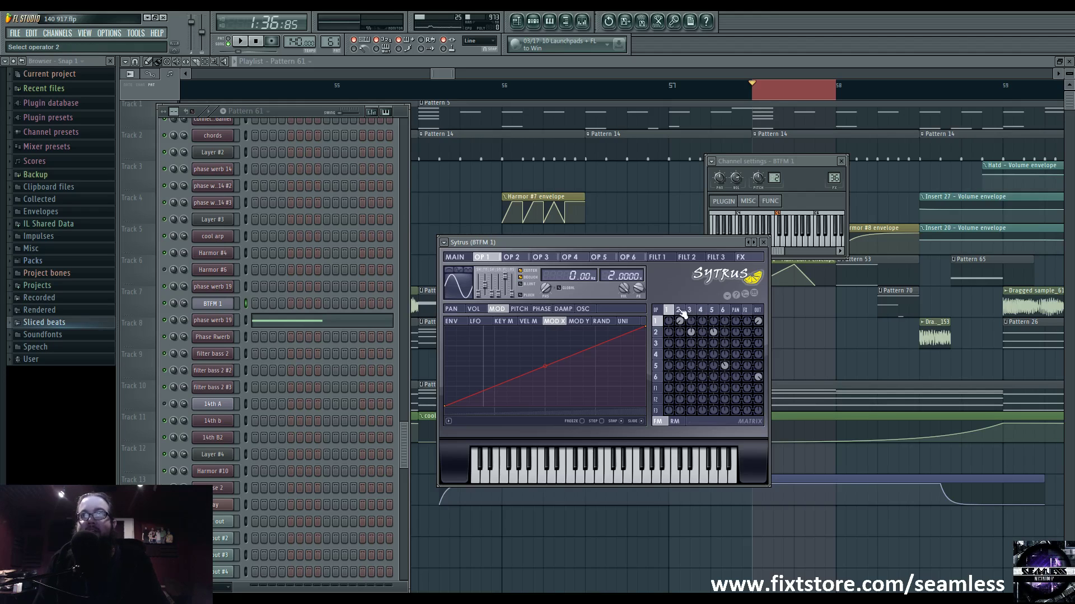
left_click(659, 377)
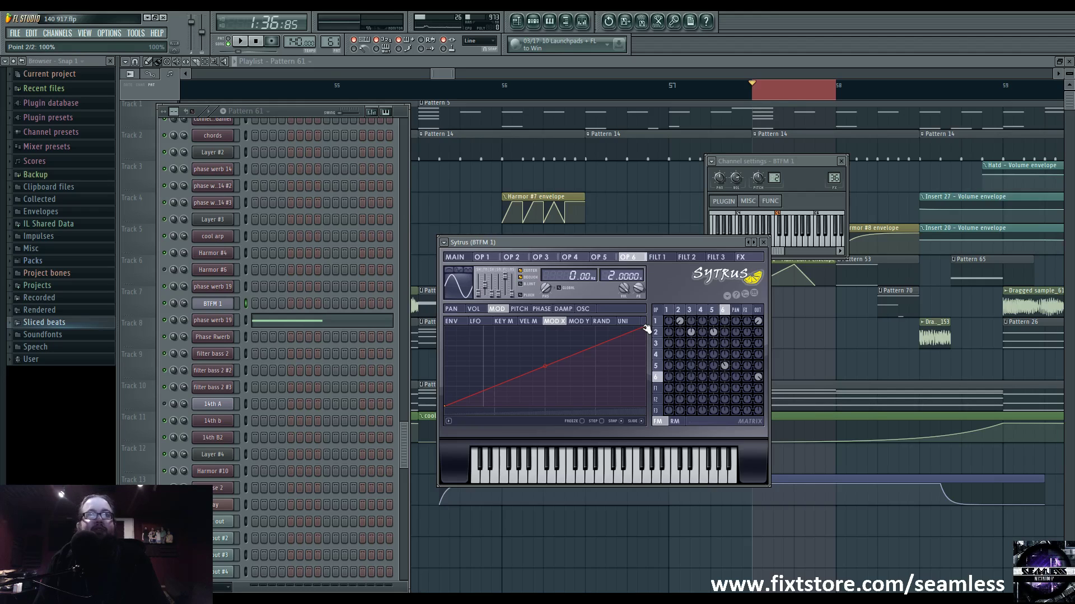
left_click(473, 309)
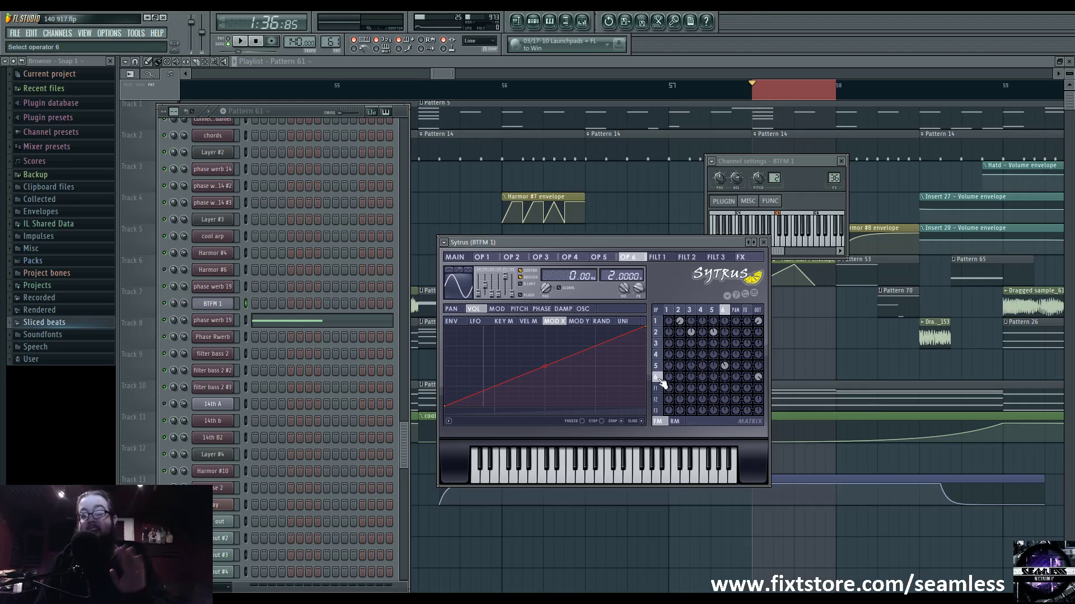
Play back the selected time range and bring up the main settings of Sytrus
key("space")
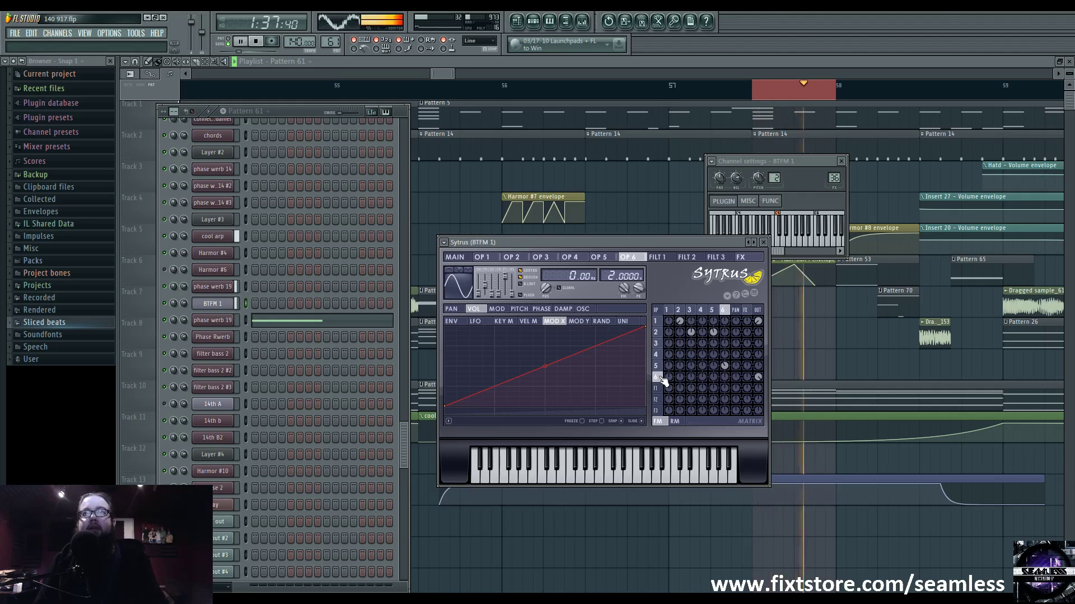
left_click(464, 259)
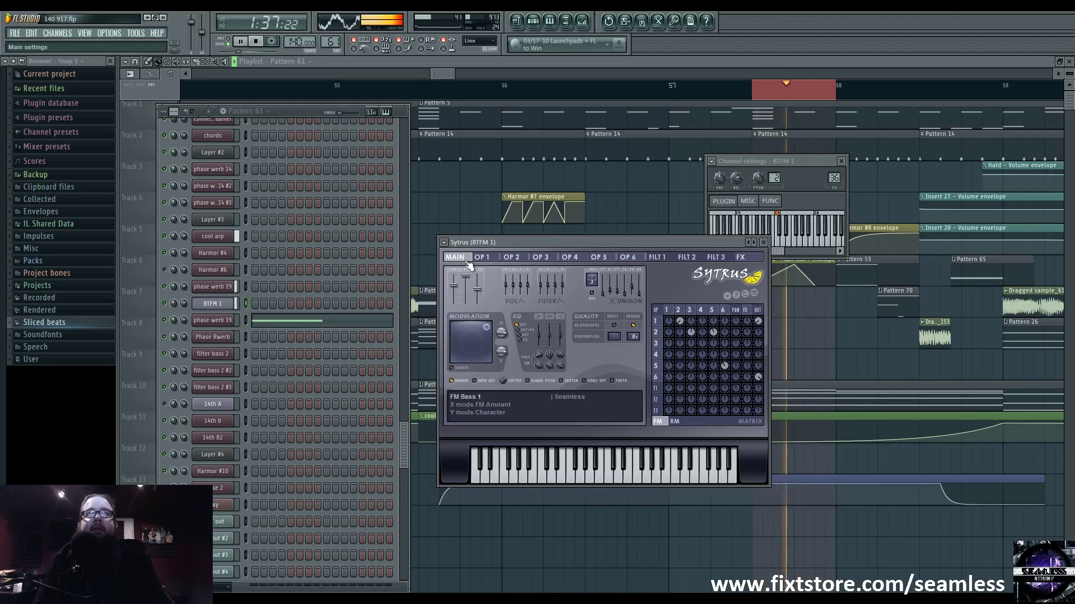
key("space")
Compare the modulation X volume mappings of Sytrus operators 2, 3, 4 and 5
left_click(689, 310)
left_click(711, 309)
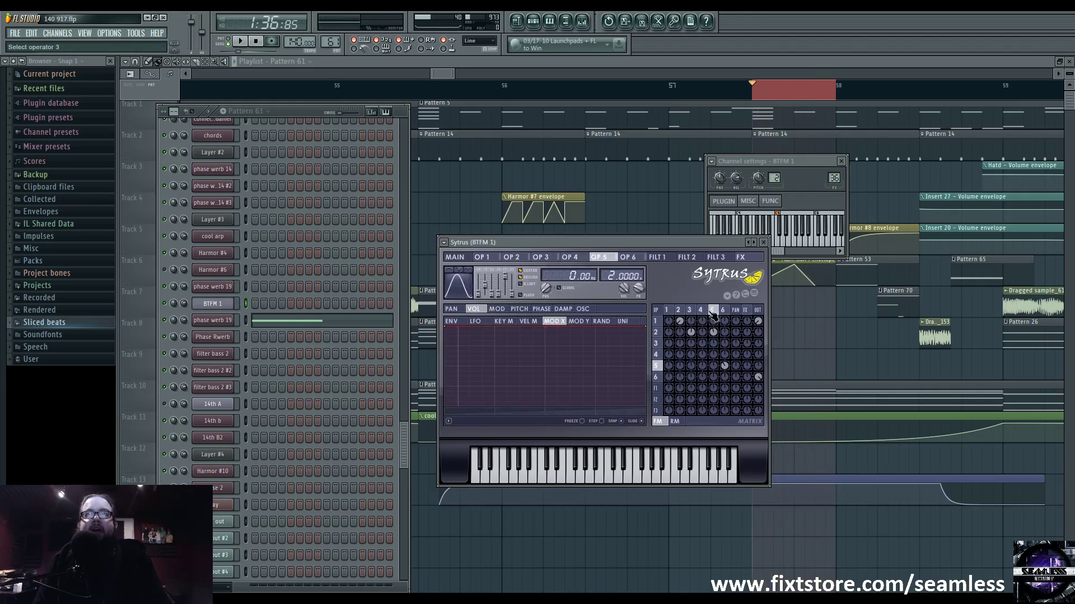
left_click(700, 309)
left_click(689, 310)
left_click(678, 310)
left_click(690, 310)
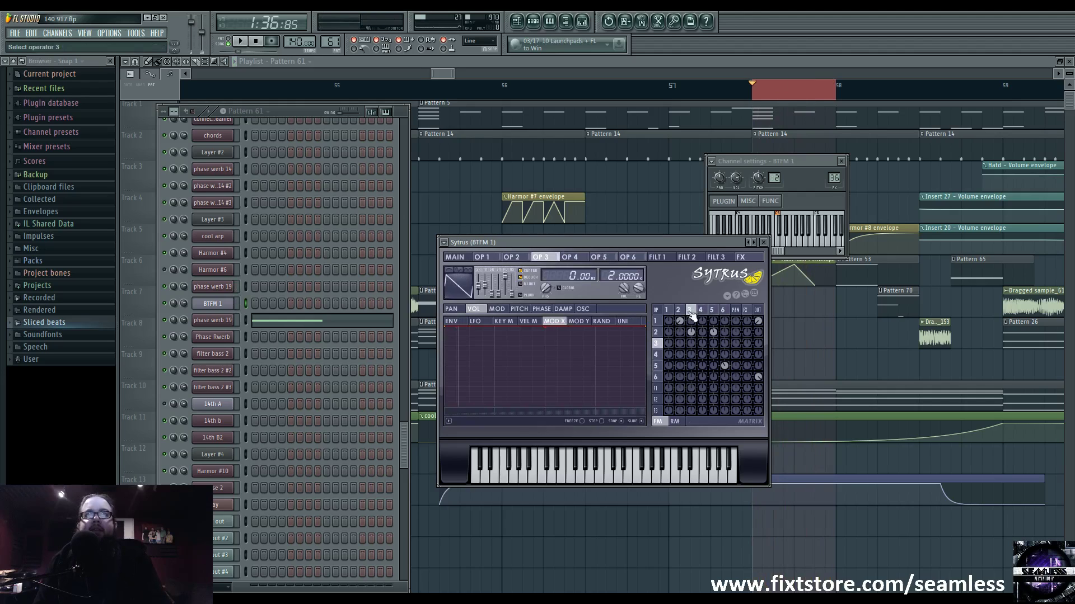
Check the oscillators of operators 3 and 5 and operator 5's modulation Y volume mapping, ending on the Sytrus main settings
left_click(583, 308)
left_click(712, 310)
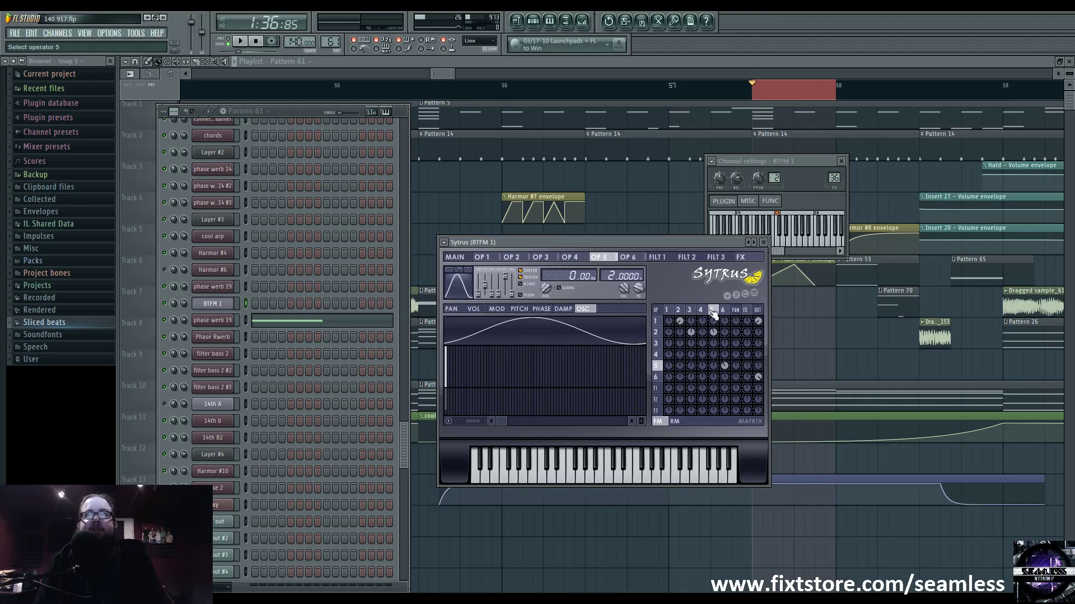
left_click(473, 308)
left_click(577, 321)
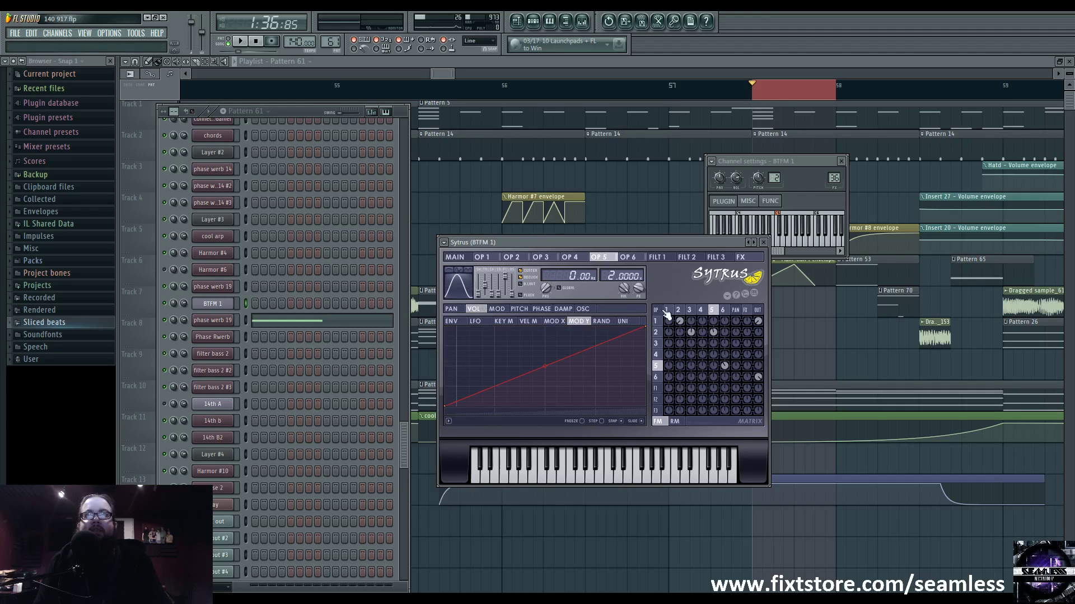
left_click(454, 256)
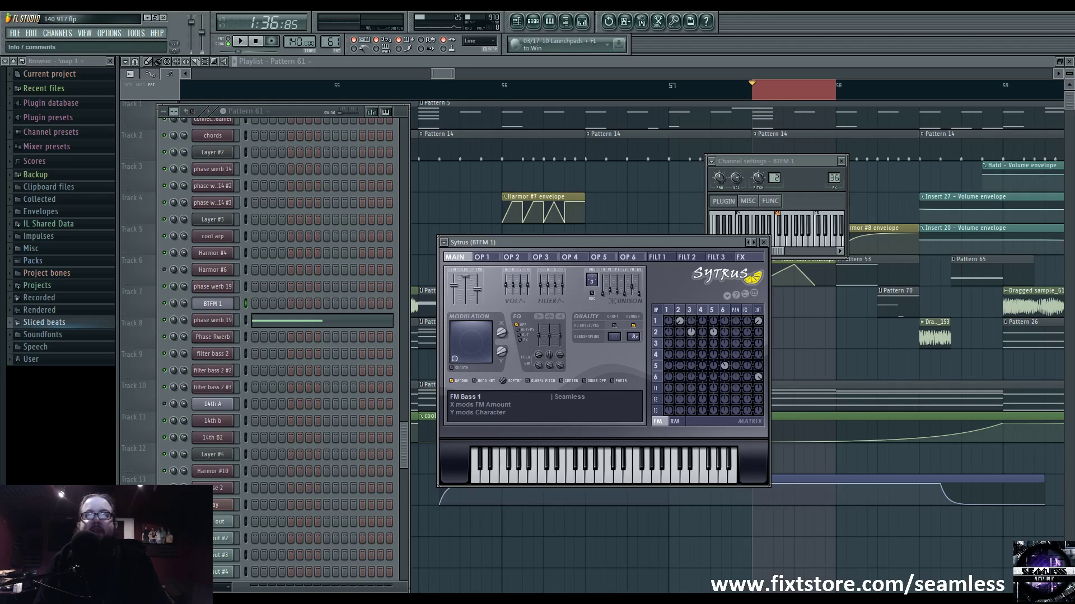
Move the Sytrus window aside, open the BTFM 1 channel's target mixer track and play back the selected range
left_click_drag(542, 241, 563, 269)
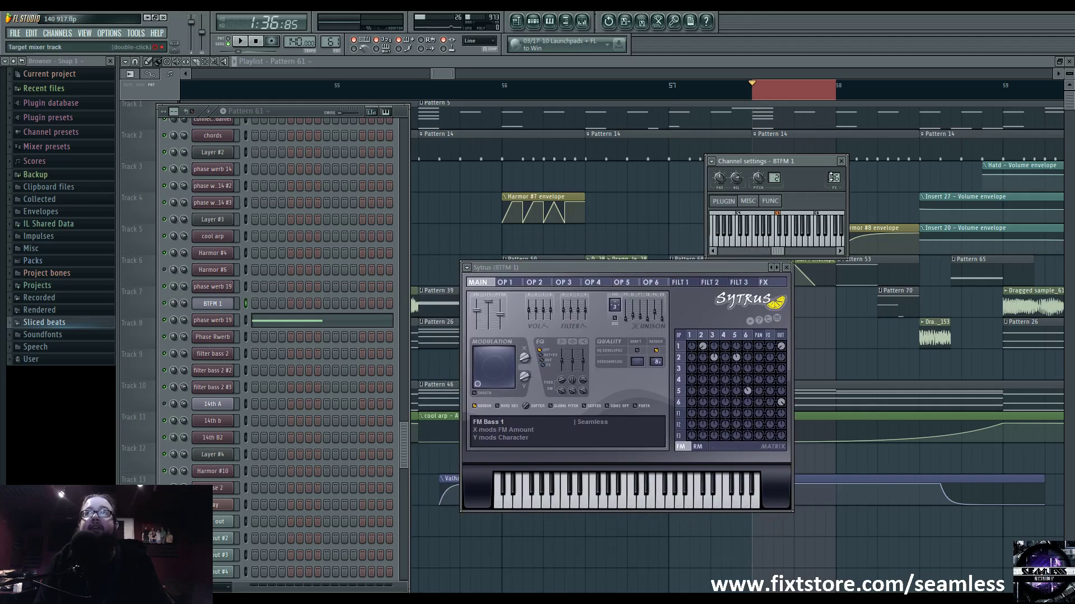
double_click(834, 178)
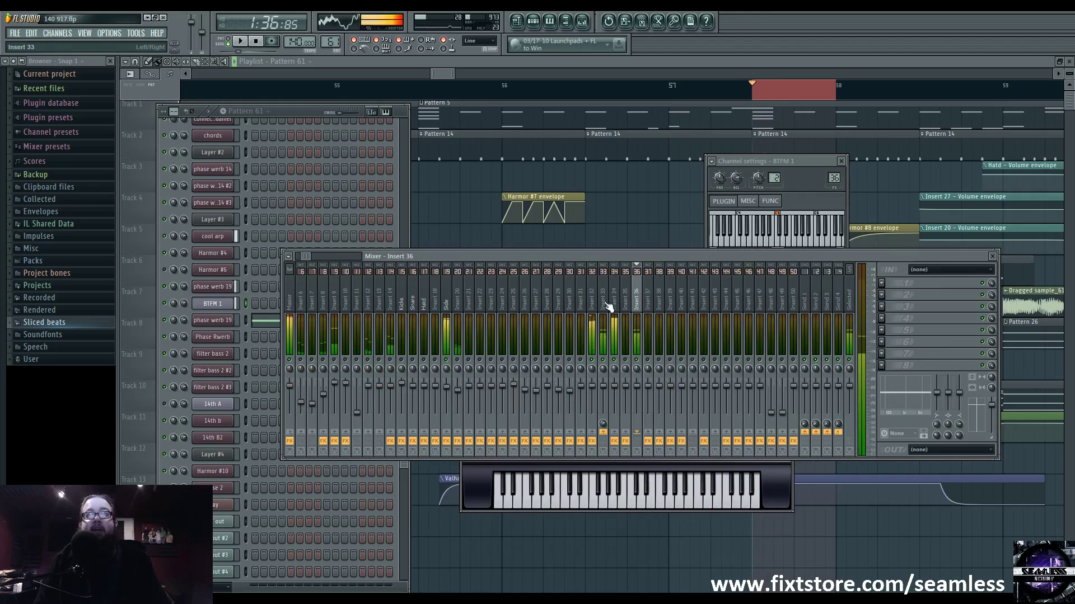
key("space")
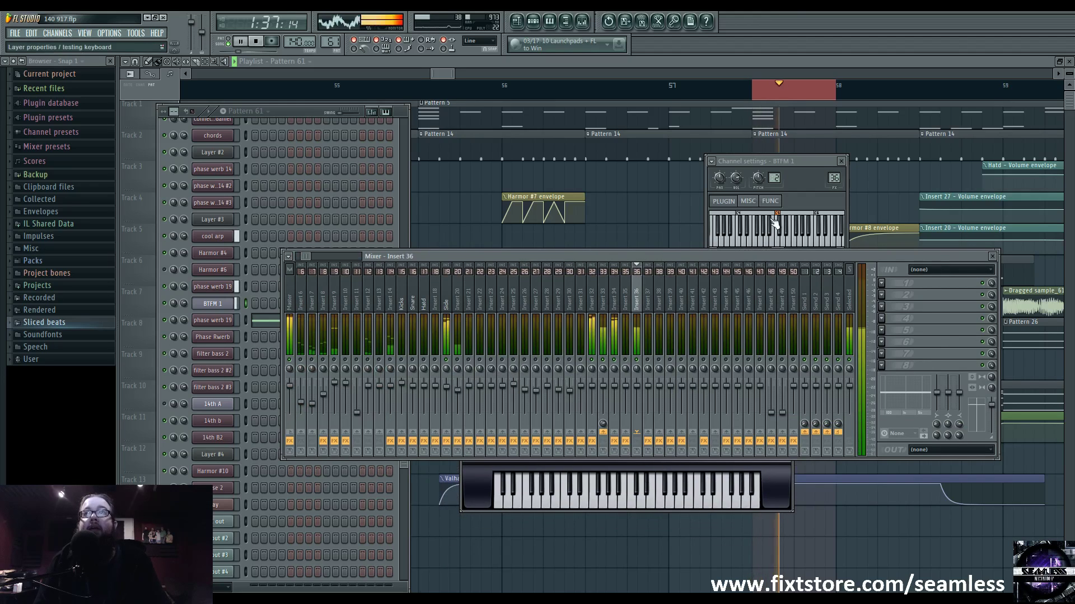
key("space")
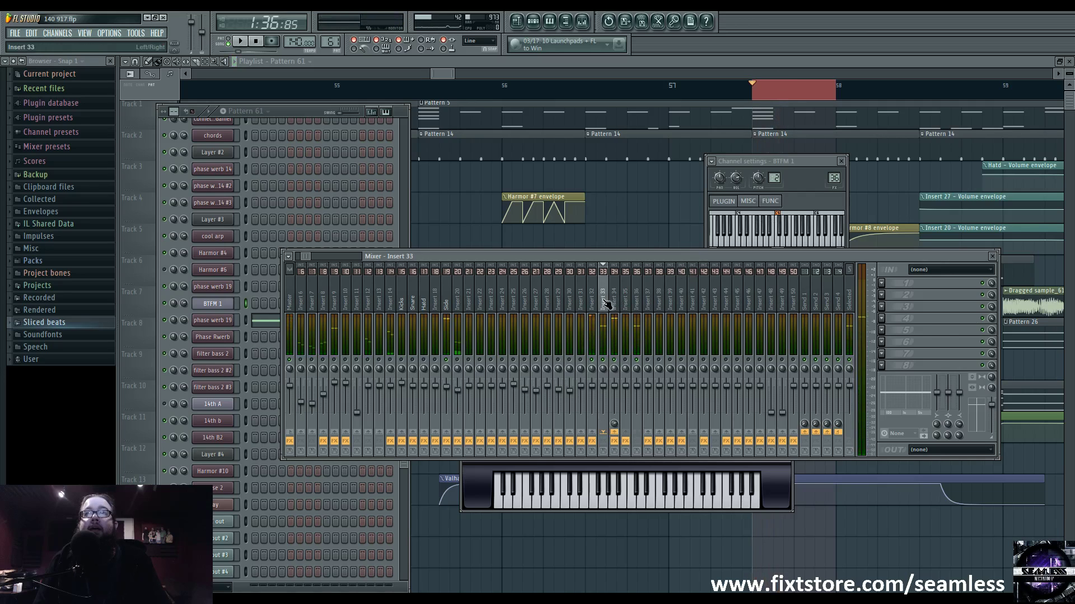
Compare the effects and routing of mixer inserts 32, 33, 34 and 36
left_click(616, 303)
left_click(604, 302)
left_click(615, 303)
left_click(608, 305)
left_click(639, 306)
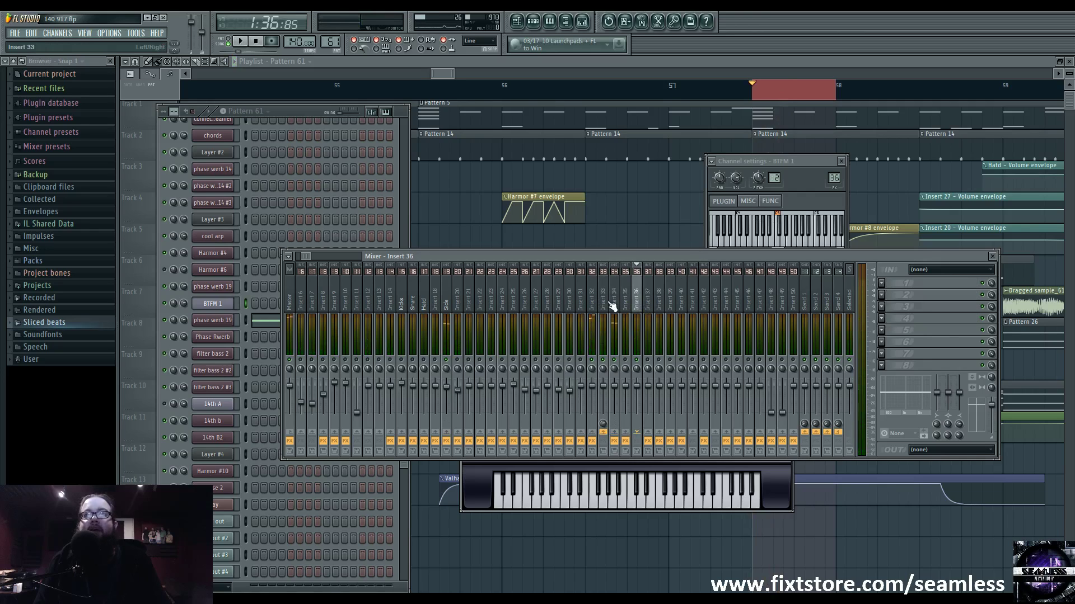
left_click(604, 305)
left_click(638, 306)
left_click(604, 307)
left_click(593, 305)
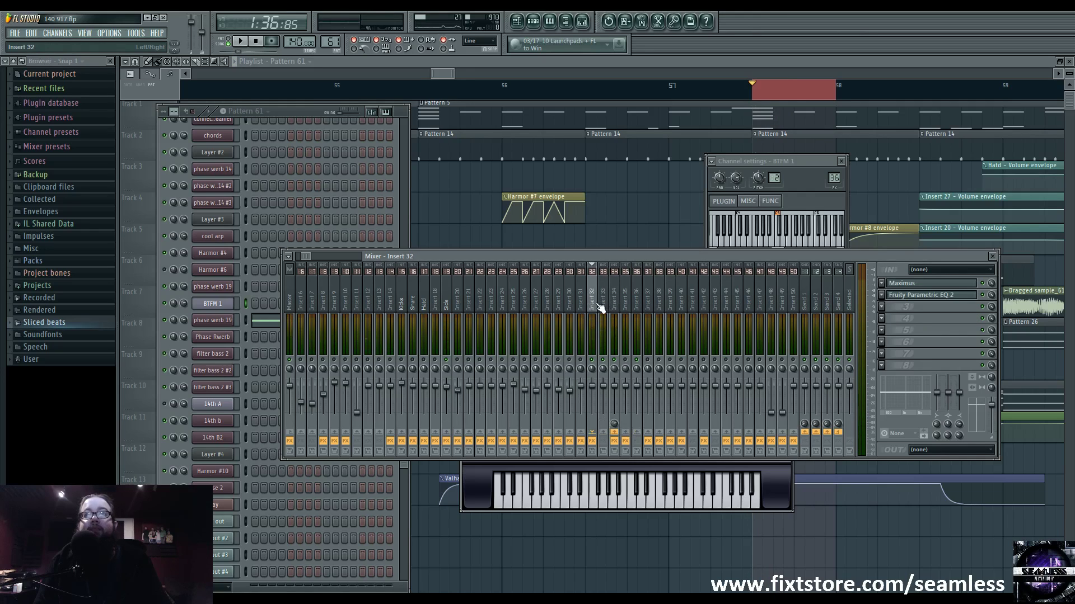
Open Maximus and Fruity Parametric EQ 2 on Insert 32 side by side and inspect the Maximus band curves
left_click(909, 284)
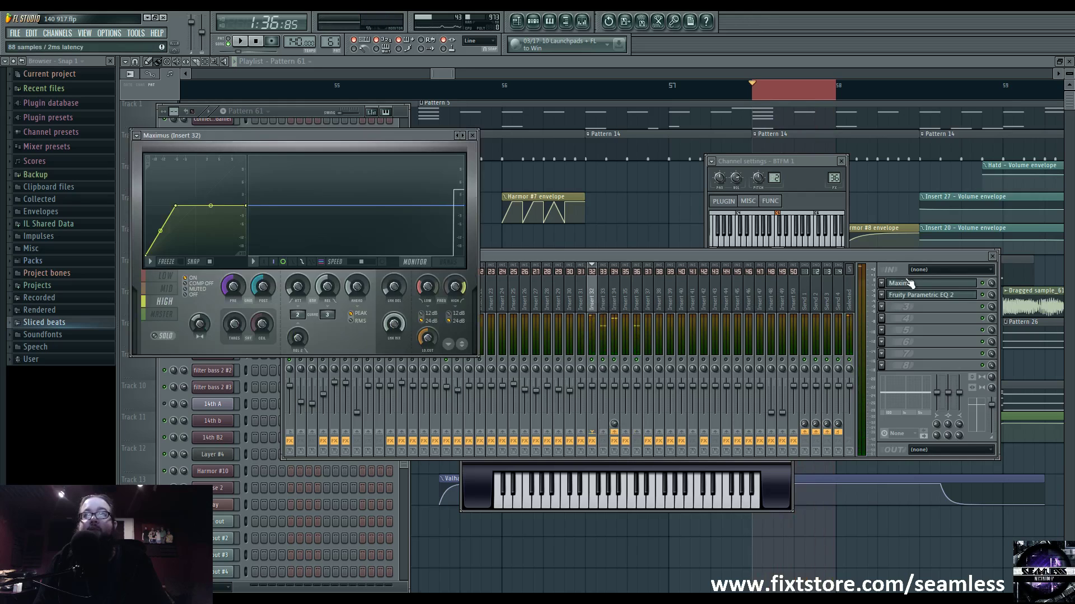
left_click(906, 297)
left_click_drag(348, 163, 669, 148)
key("space")
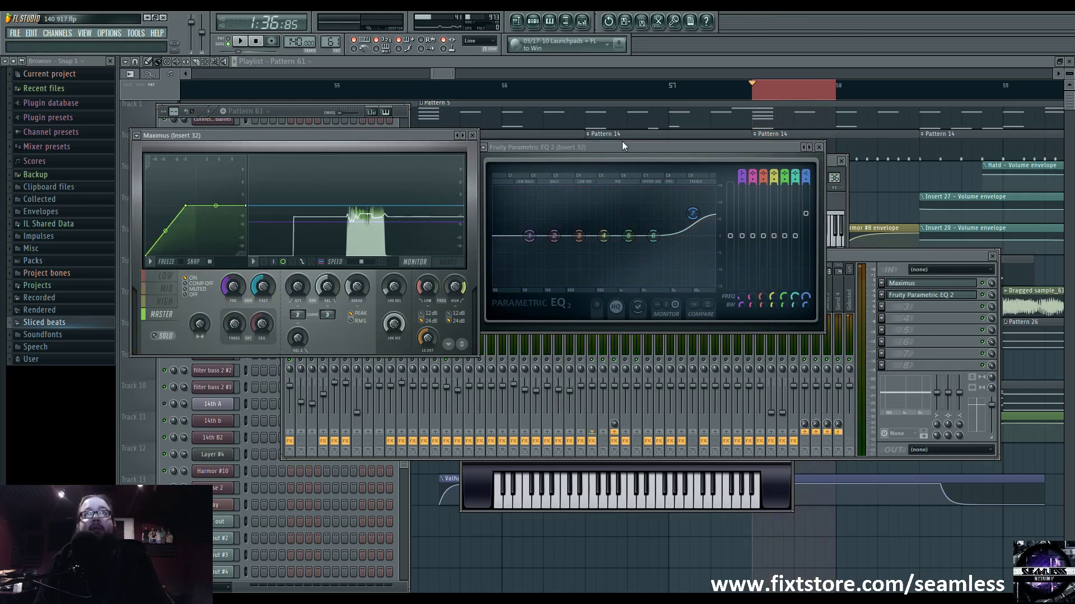
left_click(171, 280)
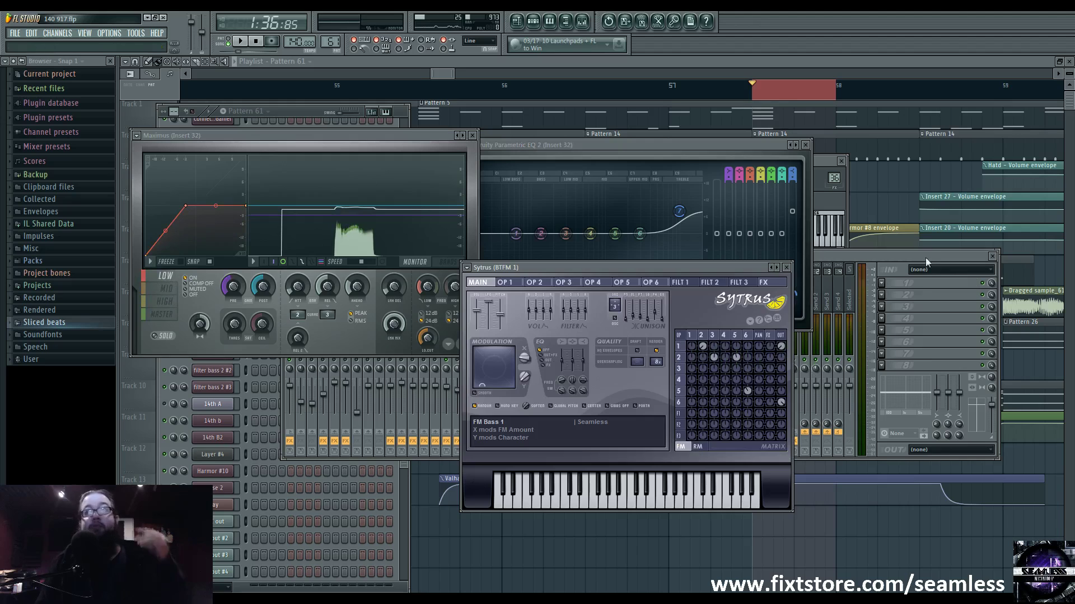
Bring the mixer forward, audition the selected range, and open Vocodex on Insert 34 with its window moved clear of Maximus
left_click(860, 252)
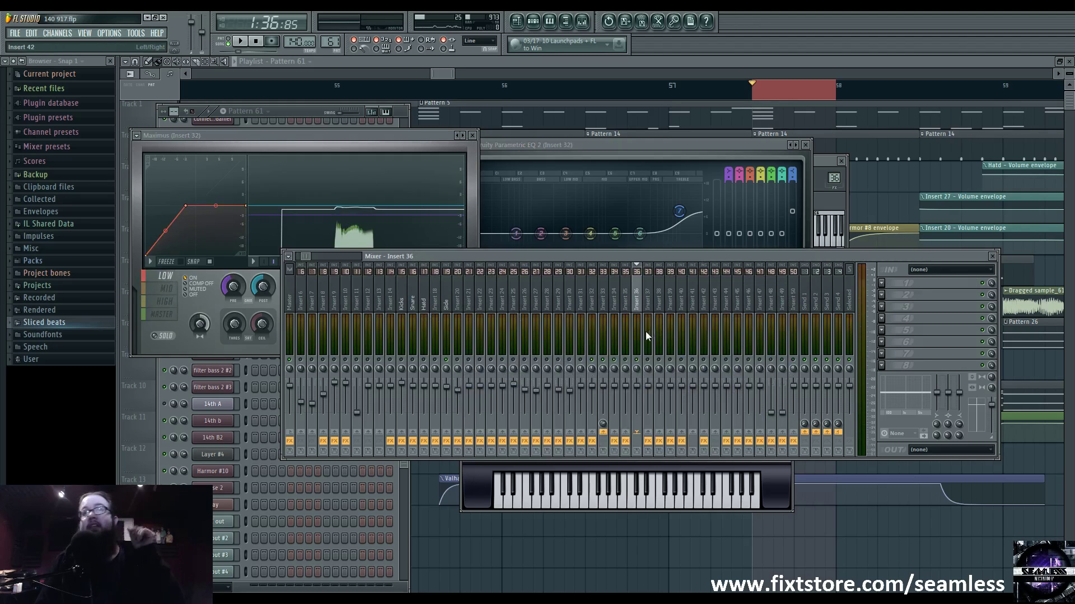
key("space")
left_click(615, 310)
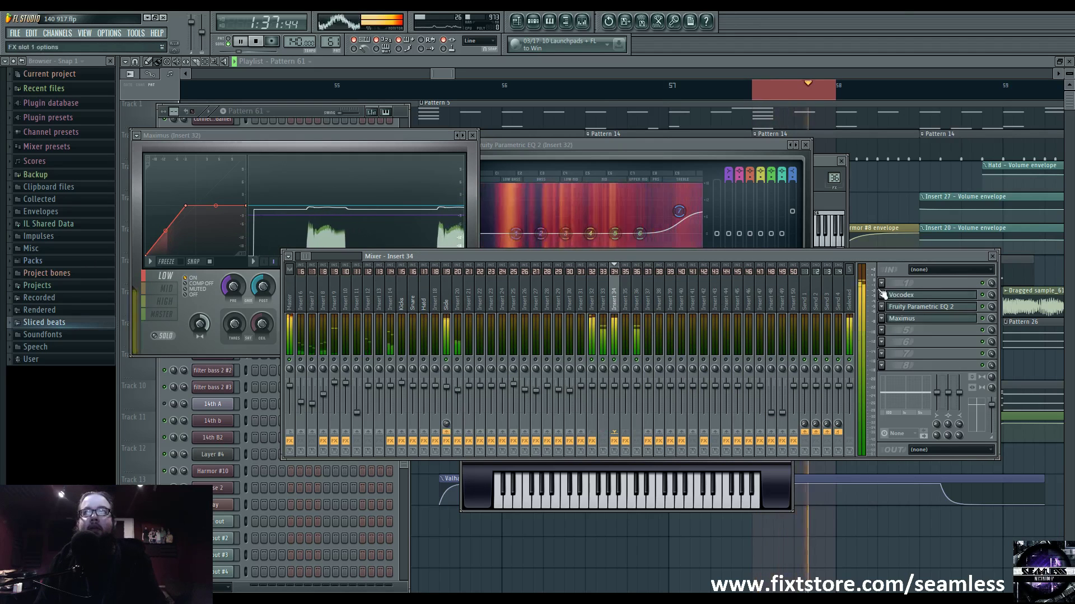
left_click(929, 295)
key("space")
left_click_drag(255, 162, 636, 152)
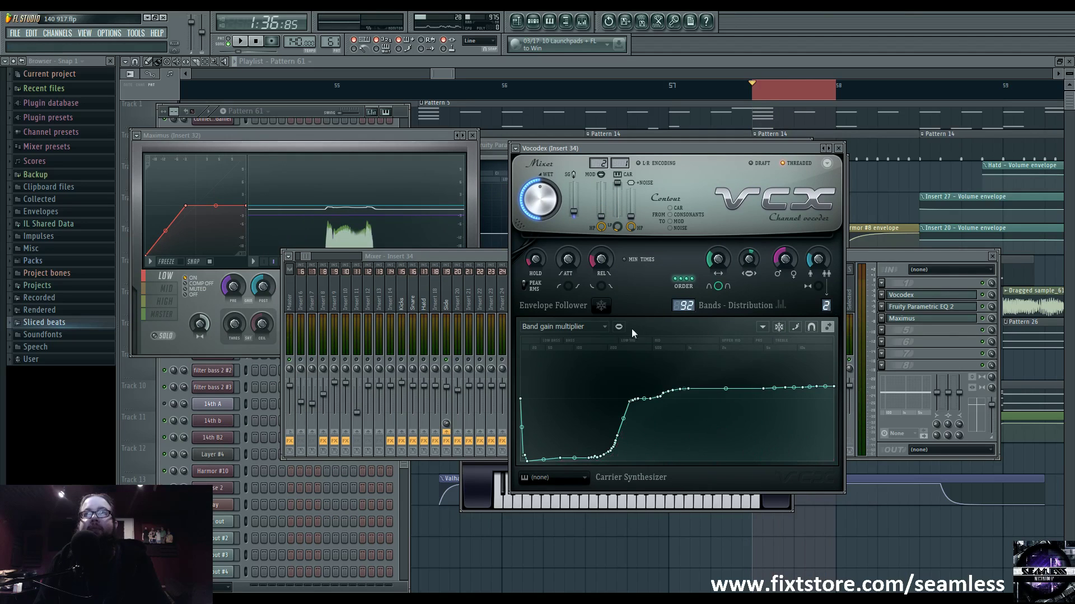
Bring the playlist to the front to show its clips, then restore the step sequencer and the mixer over it
left_click(766, 62)
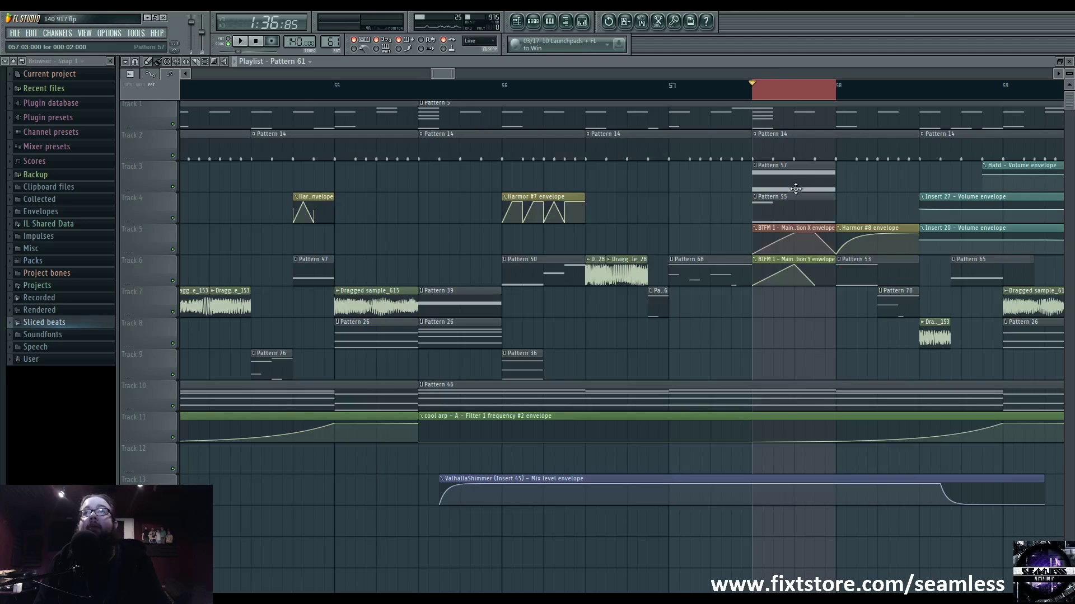
left_click(534, 23)
left_click(534, 22)
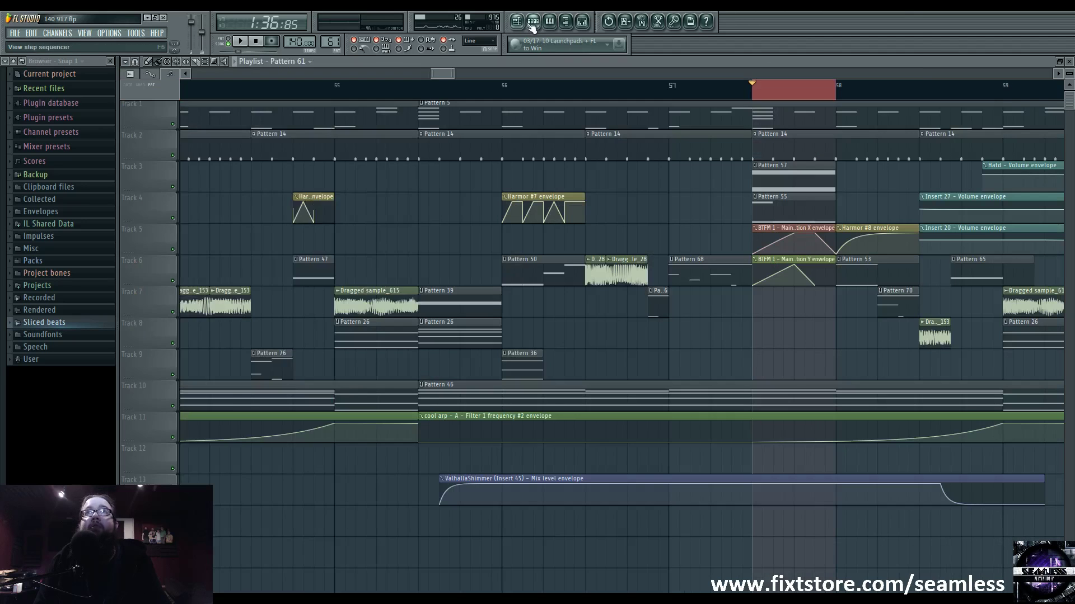
left_click(534, 22)
left_click(534, 23)
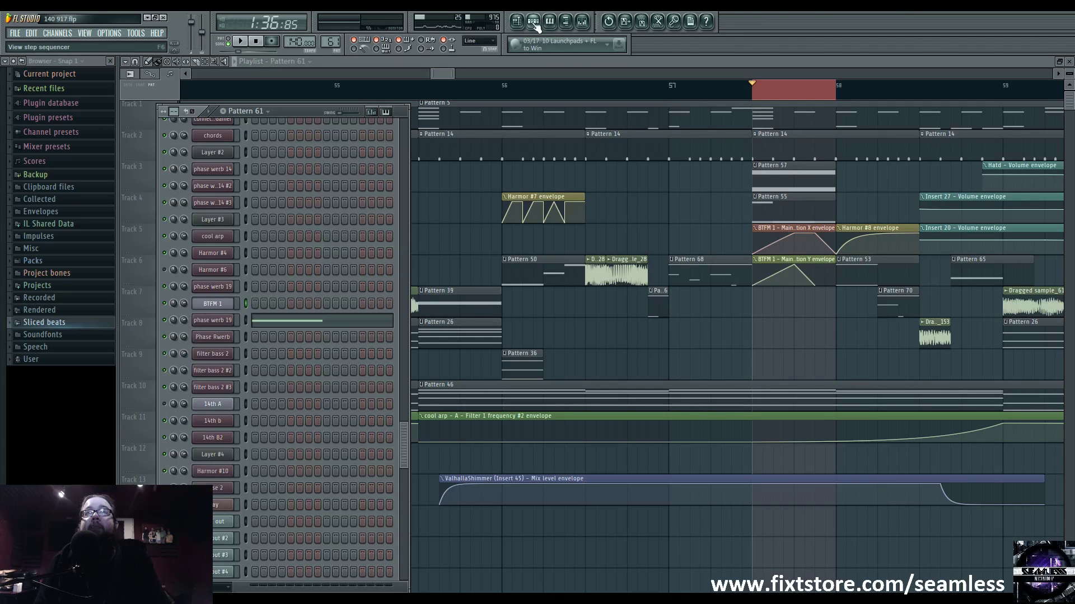
left_click(535, 23)
left_click(580, 24)
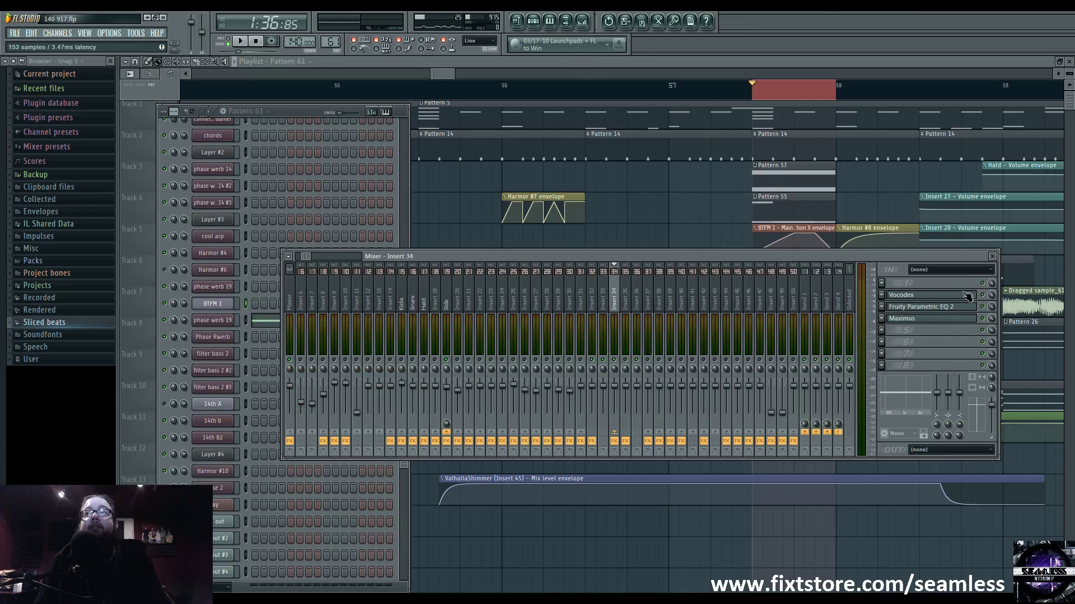
Reopen Vocodex on Insert 34, move its window over the playlist and watch its band activity while the selected range plays
left_click(962, 295)
key("space")
left_click_drag(675, 149, 582, 139)
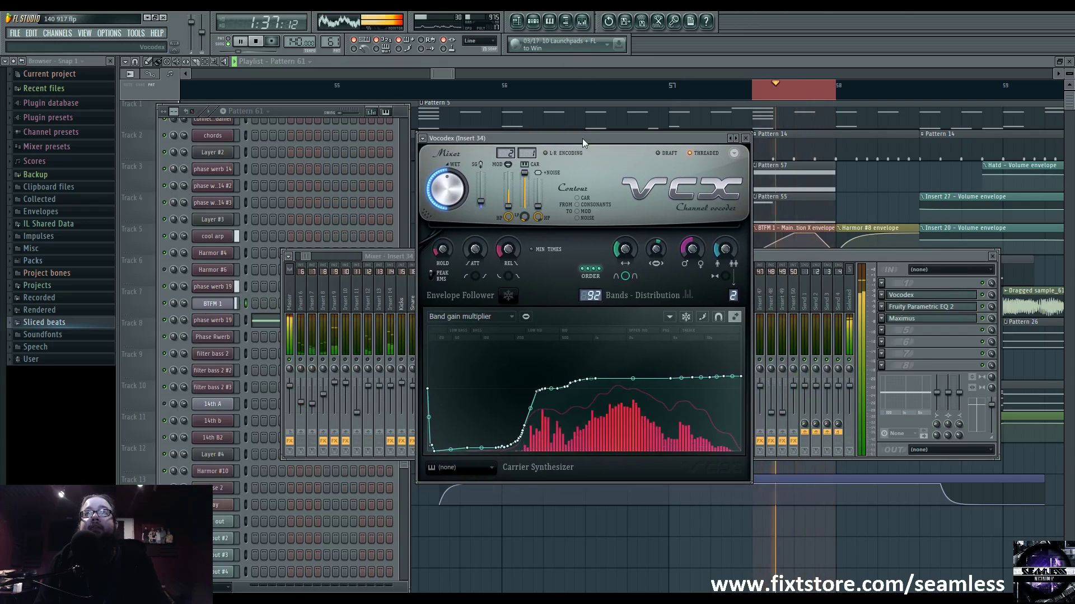
key("space")
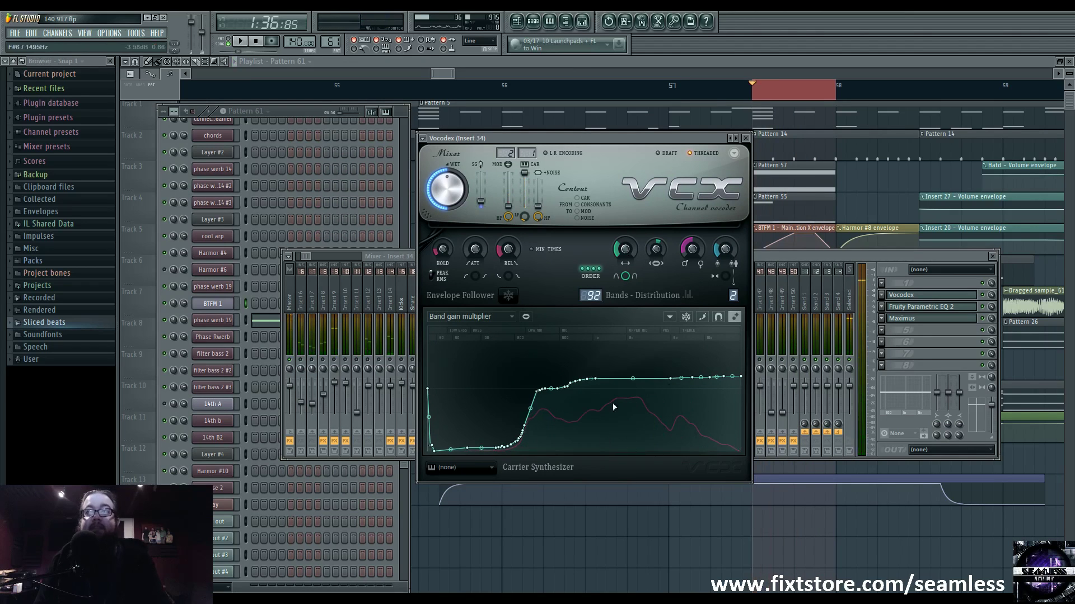
Try freezing the Vocodex envelope follower while playing back the selected range
left_click(510, 297)
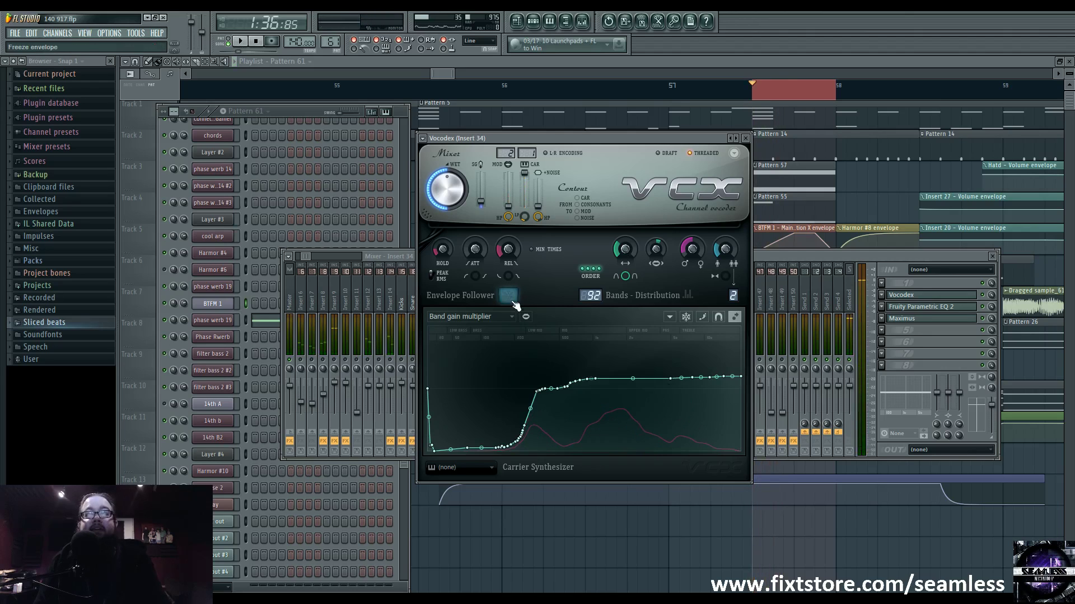
key("space")
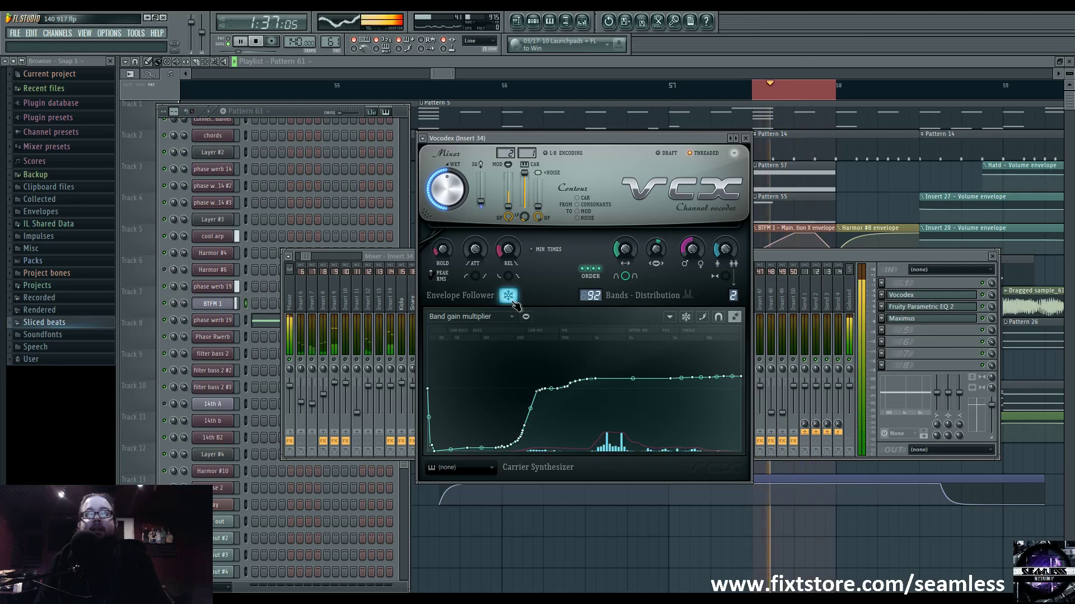
key("space")
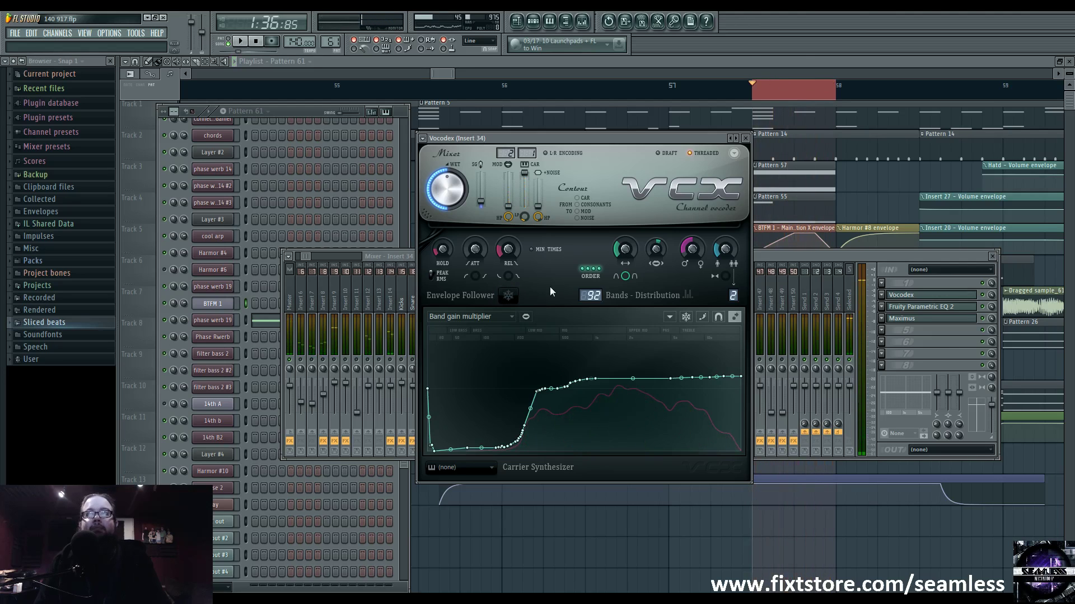
Show the band width curve and the modulator pitch shift curve in the Vocodex editor on Insert 34
left_click(466, 317)
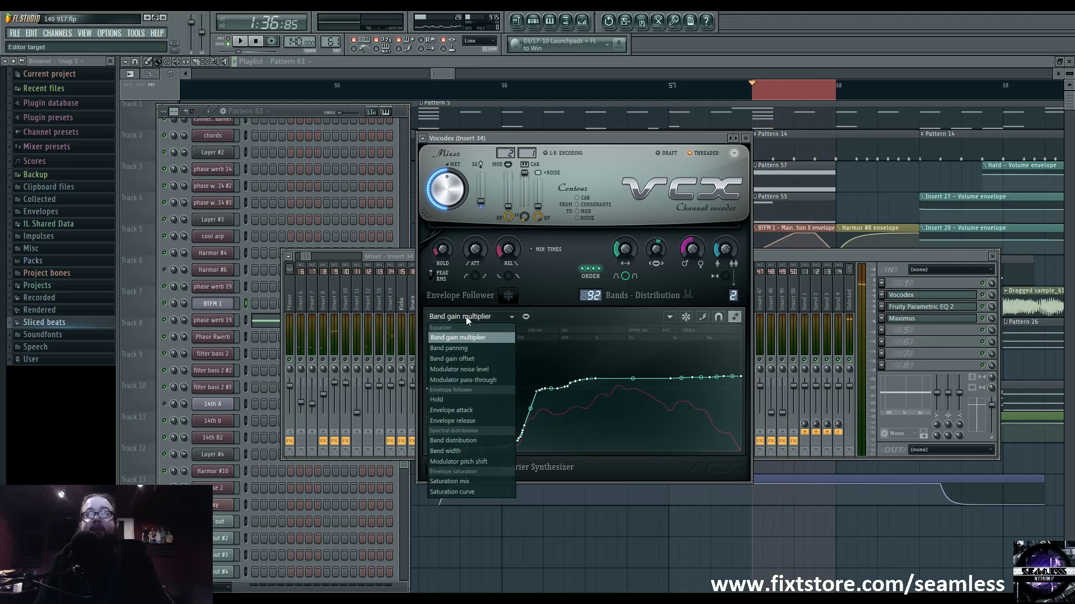
left_click(484, 456)
left_click(478, 318)
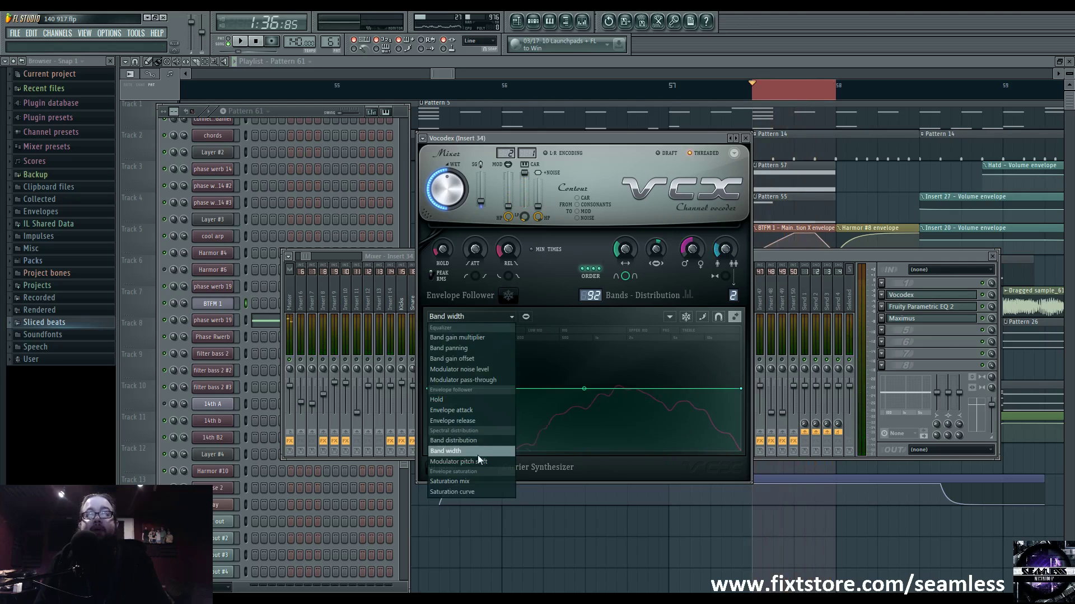
left_click(478, 454)
left_click(481, 317)
left_click(484, 462)
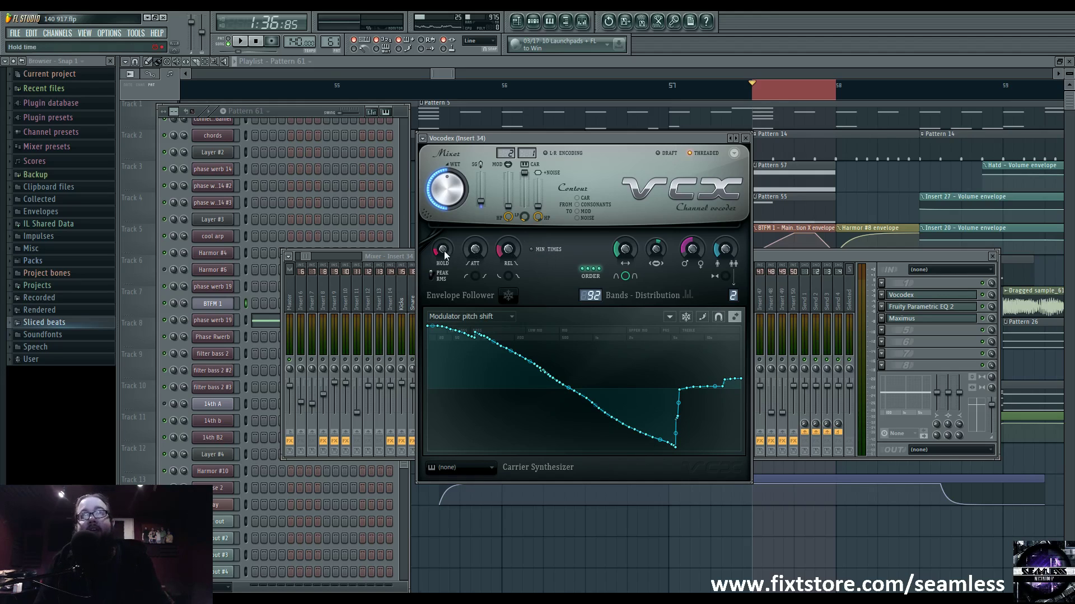
left_click(502, 320)
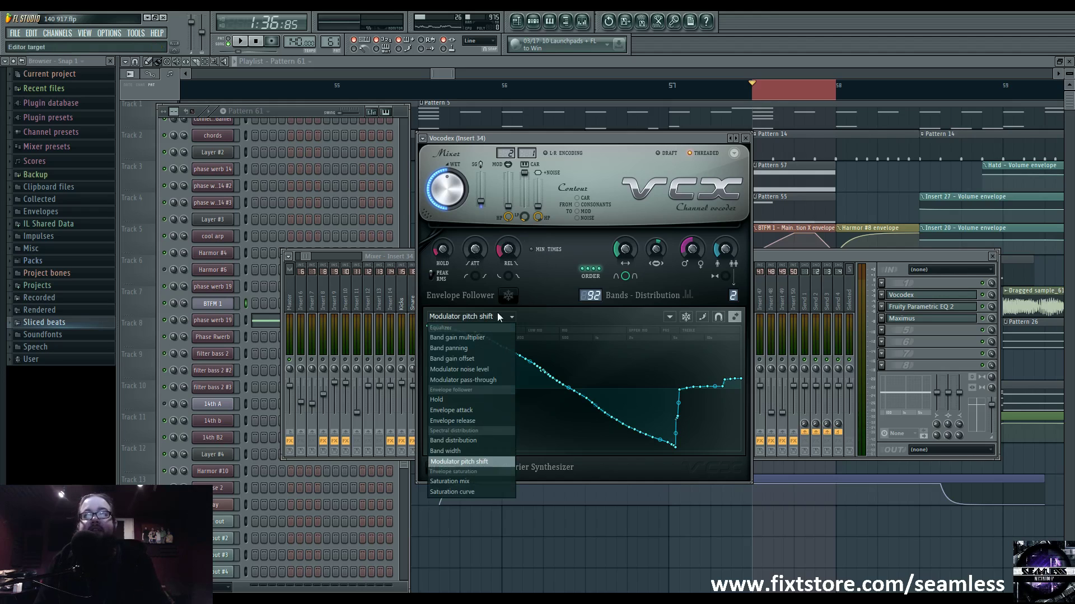
left_click(540, 302)
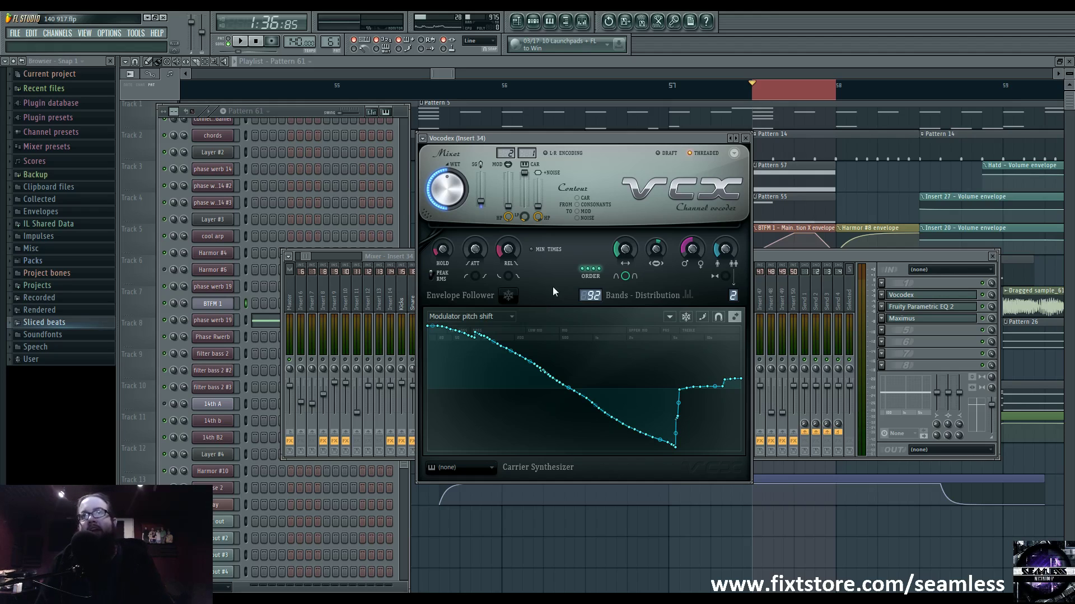
Return the Vocodex editor to the band gain multiplier curve and audition the selected range
left_click(491, 316)
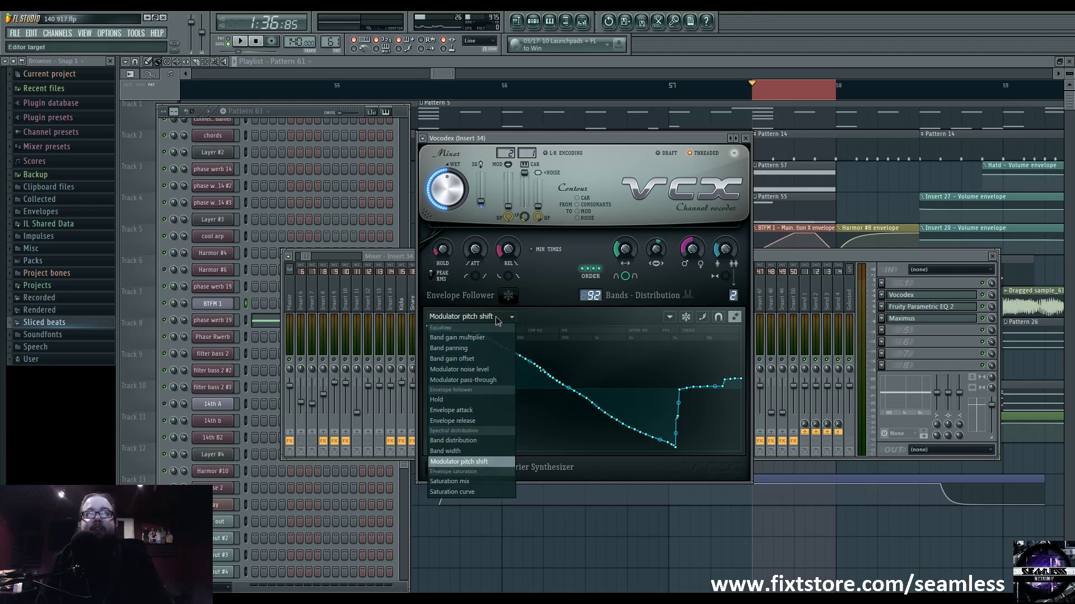
left_click(470, 337)
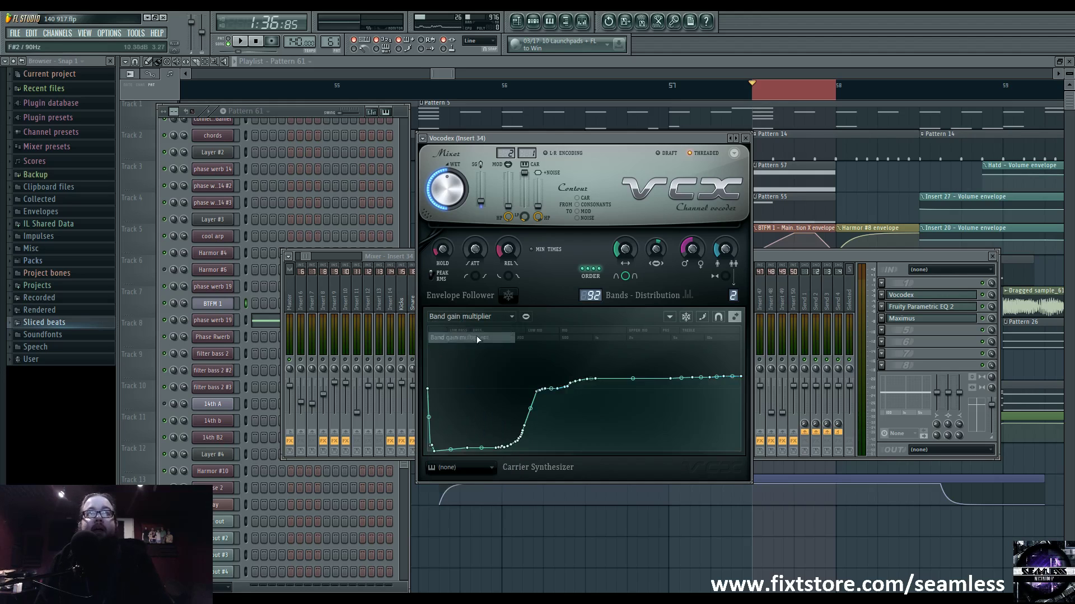
key("space")
key("space")
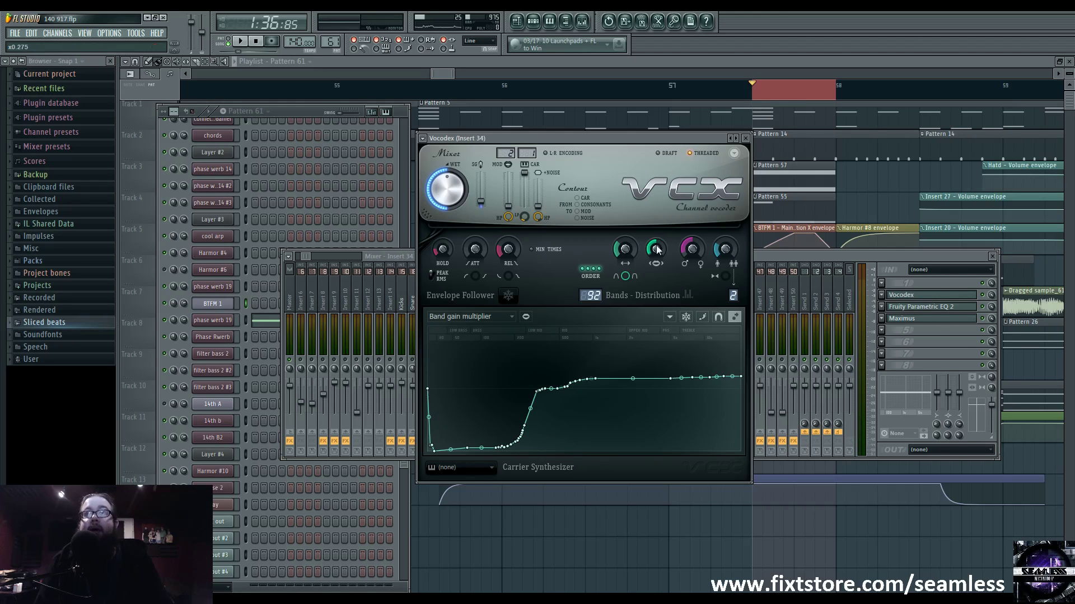
key("space")
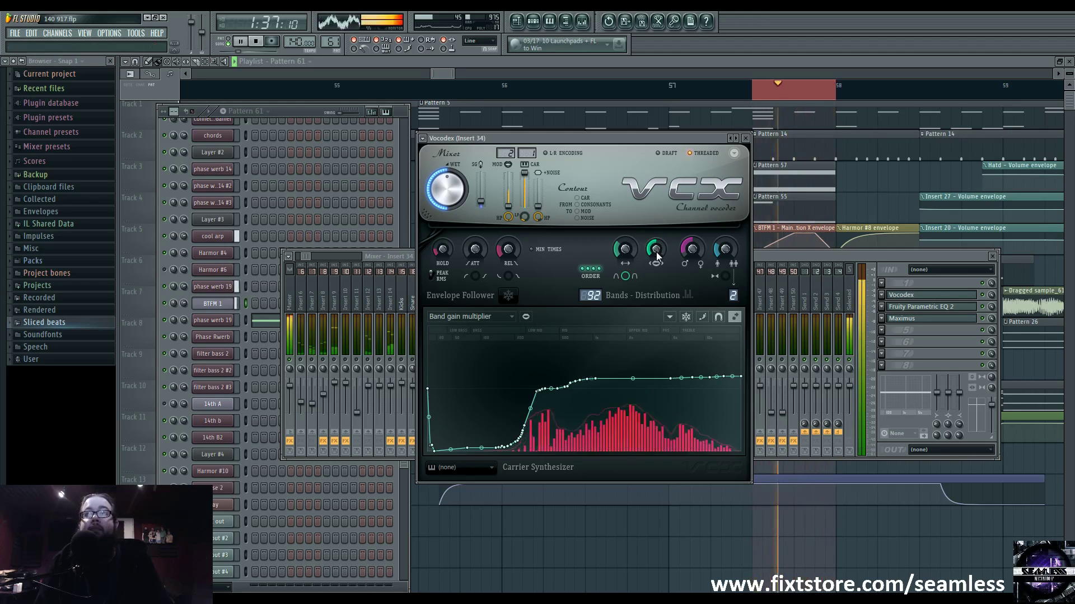
key("space")
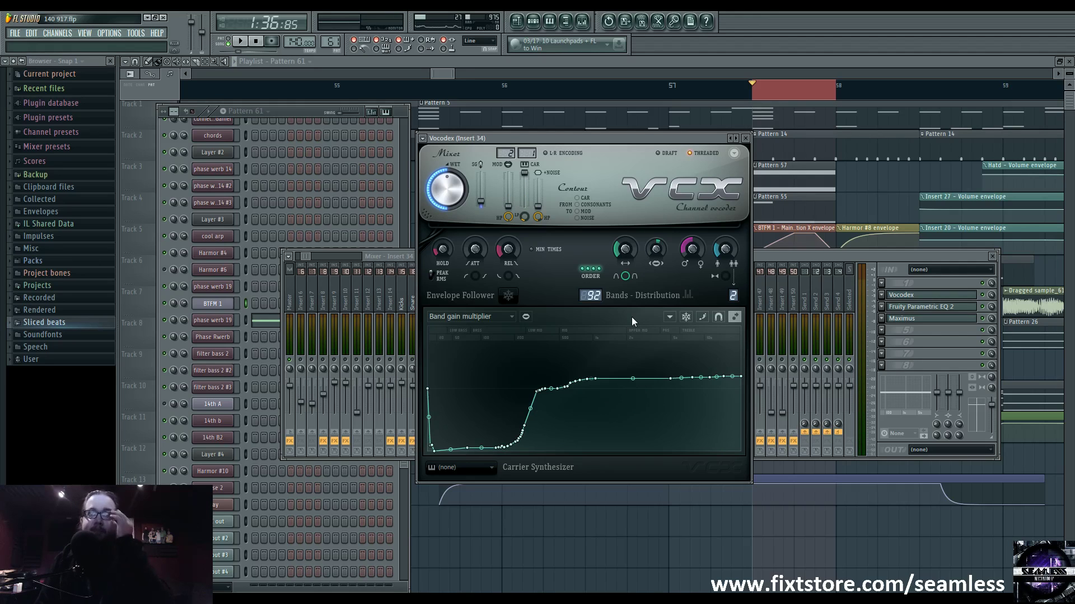
View the band panning, band width and band distribution curves in Vocodex
left_click(486, 317)
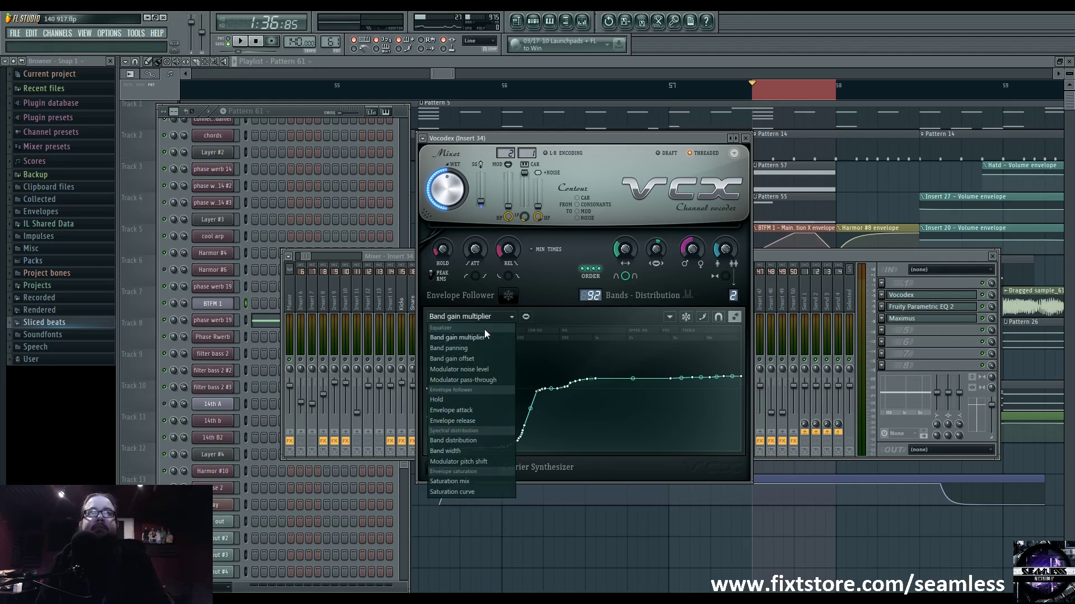
left_click(483, 348)
left_click(487, 317)
left_click(472, 450)
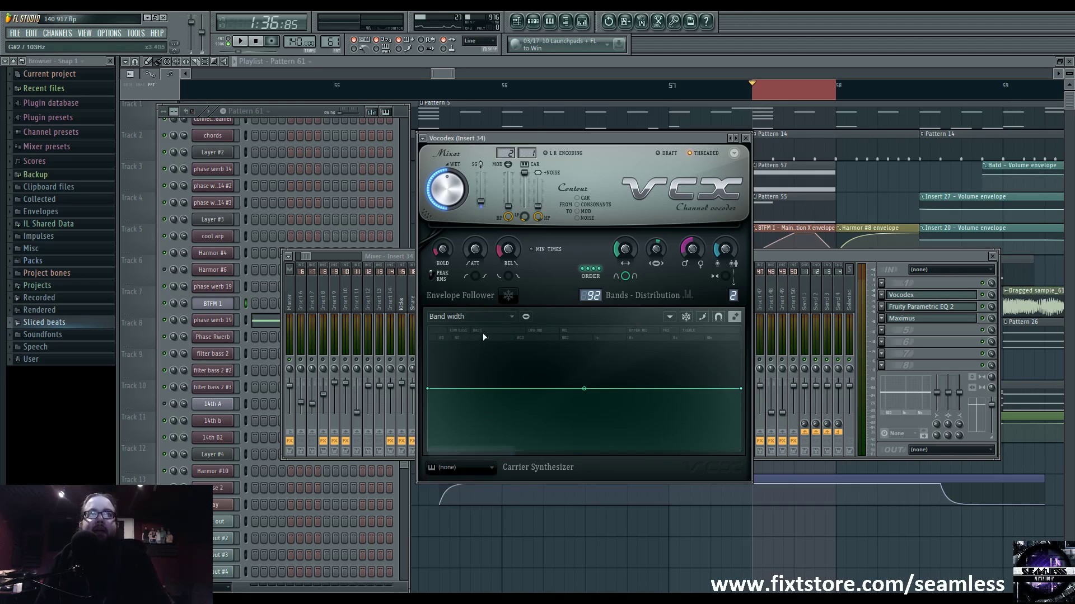
left_click(483, 317)
left_click(477, 440)
left_click(484, 317)
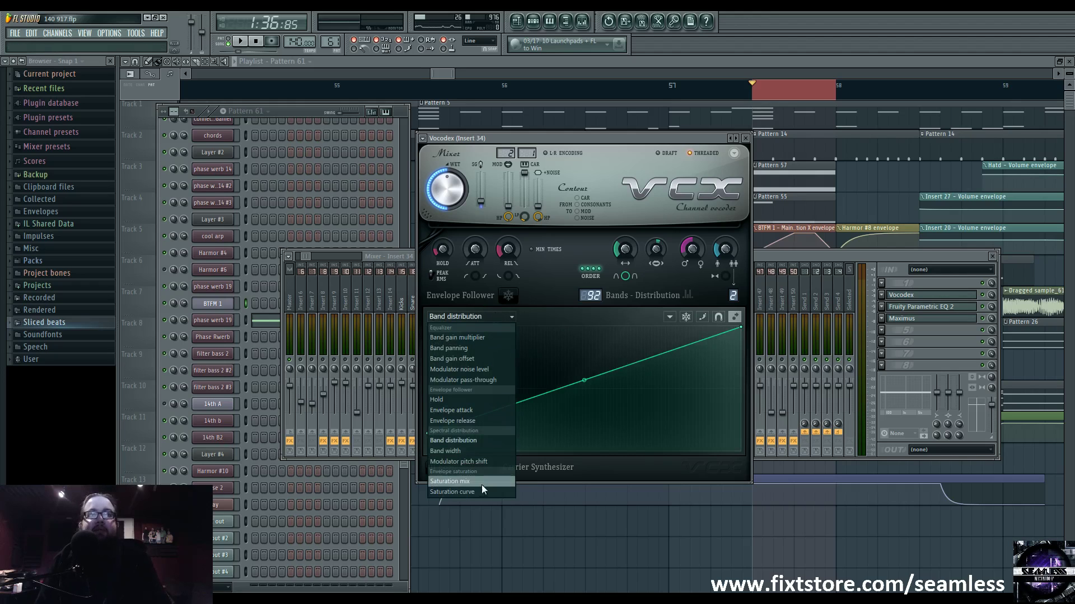
left_click(553, 267)
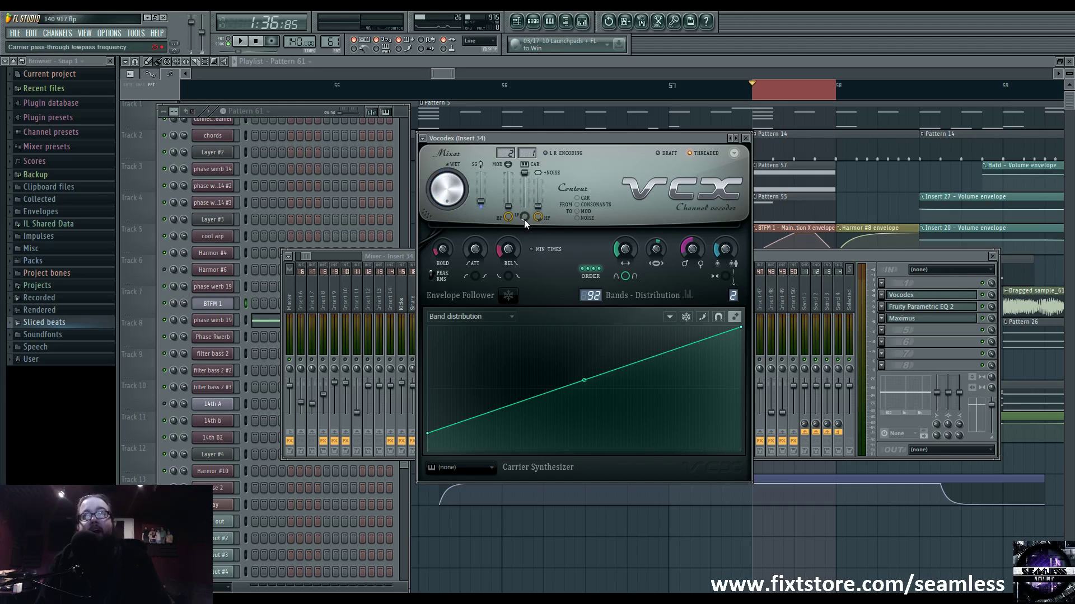
Try raising Vocodex's carrier pass-through lowpass frequency to about 14488 Hz while playing the selected range
key("space")
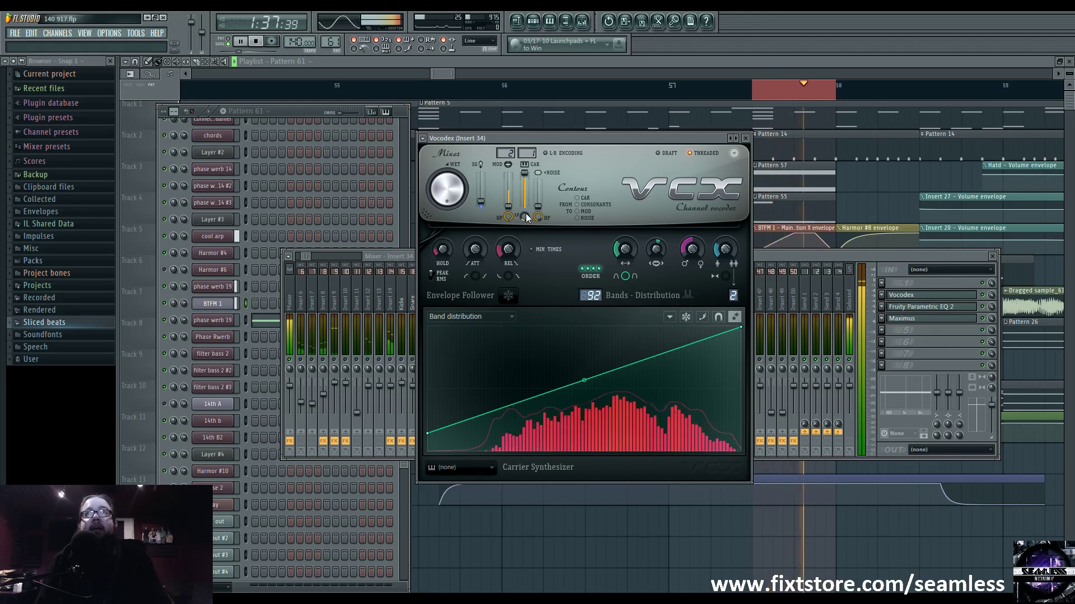
key("space")
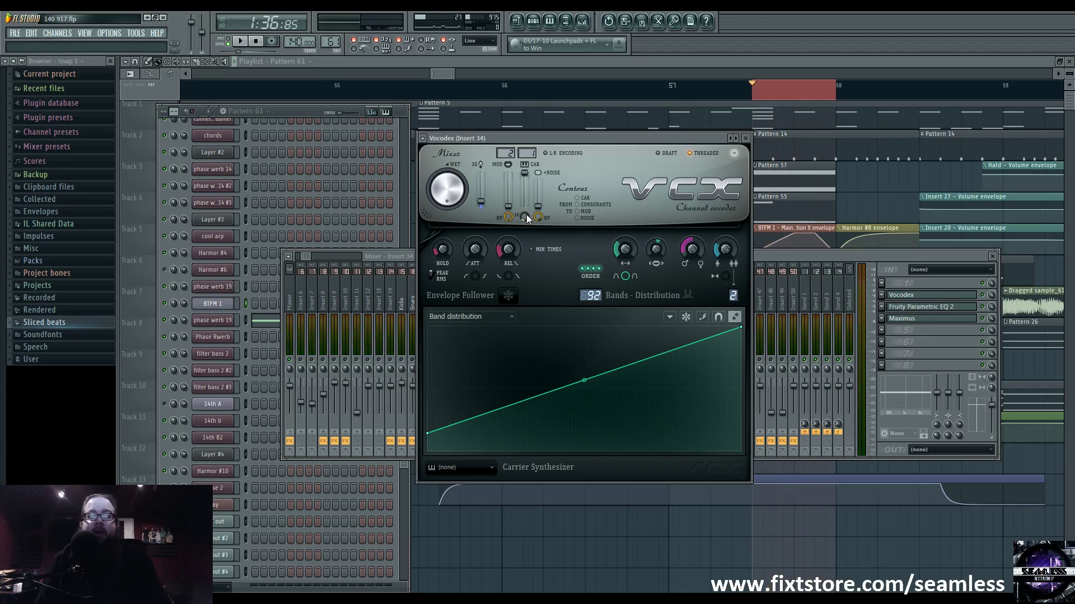
key("space")
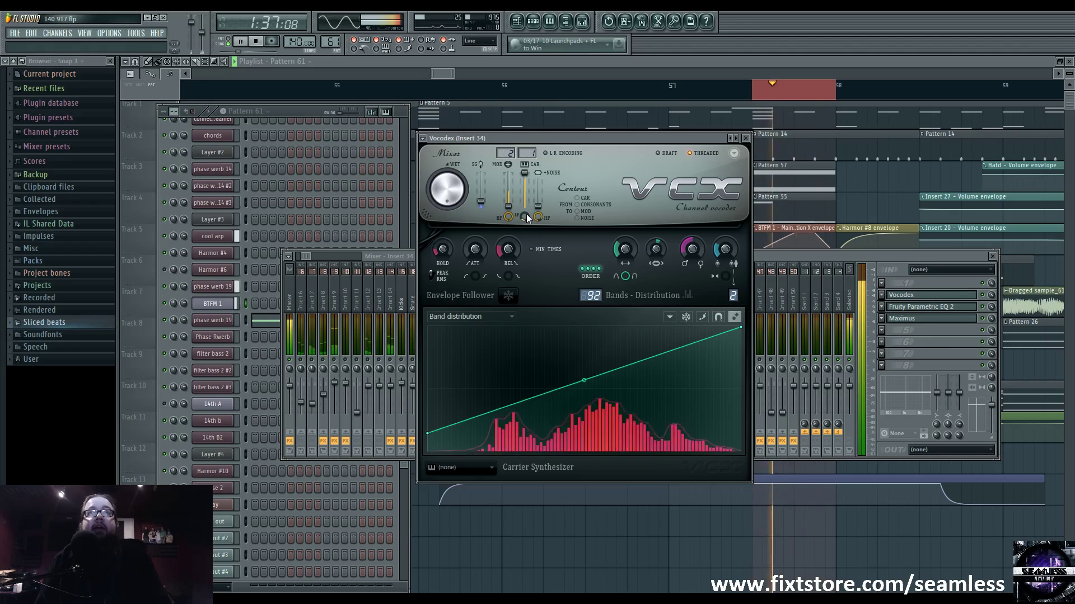
left_click_drag(525, 217, 525, 179)
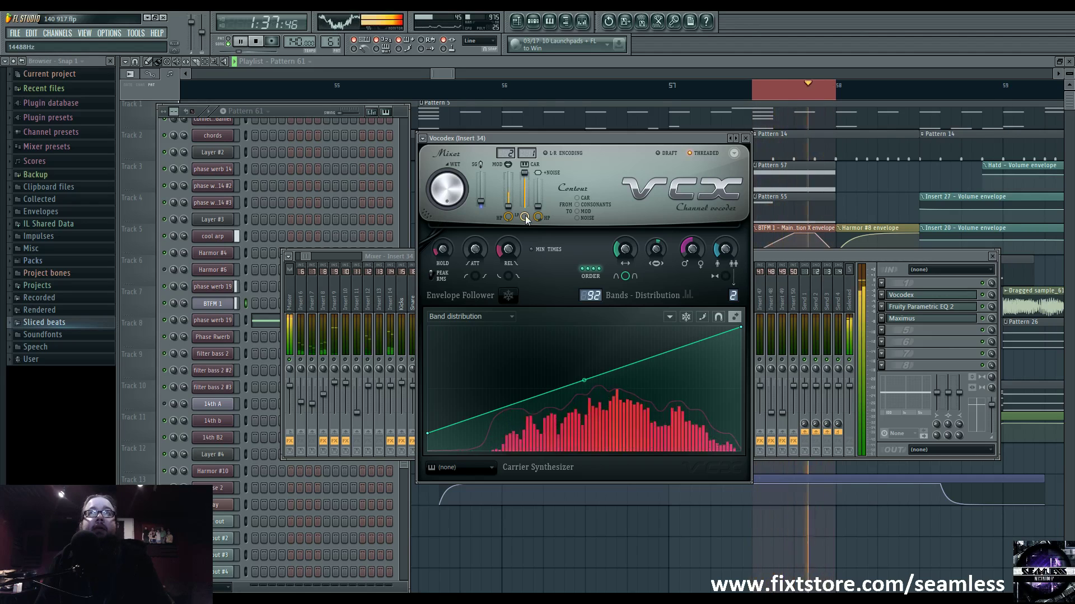
key("space")
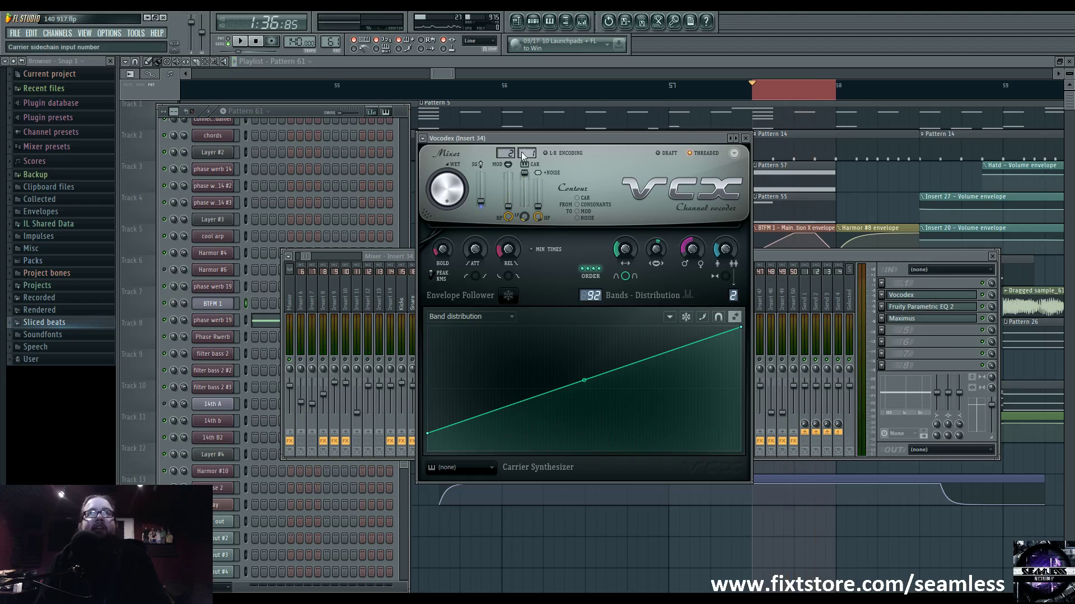
Bring the mixer forward, play the selected range and select Insert 32 to show its effects
left_click(771, 261)
key("space")
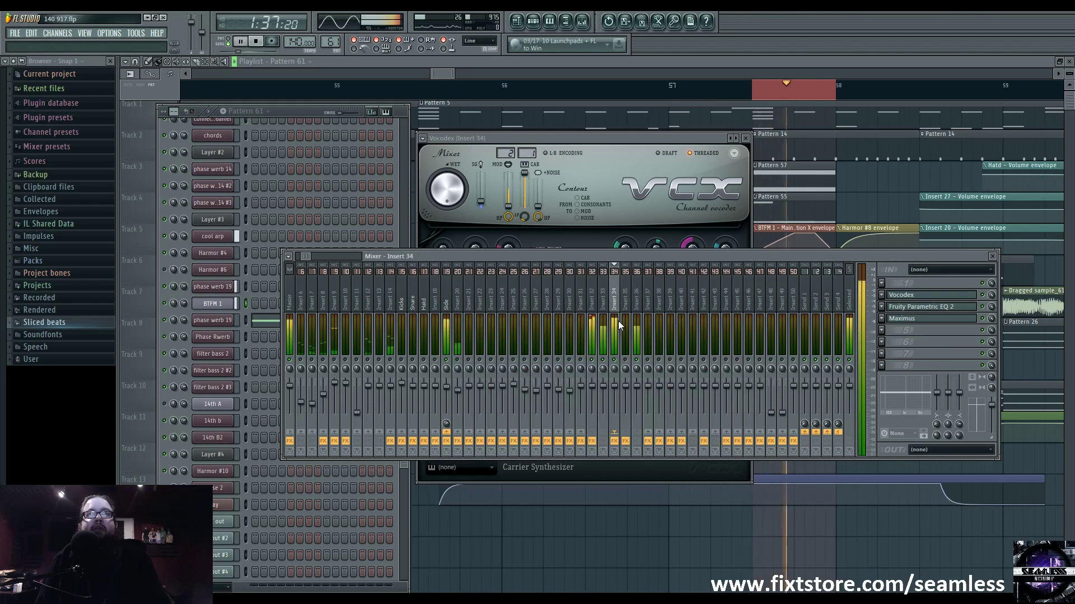
left_click(595, 367)
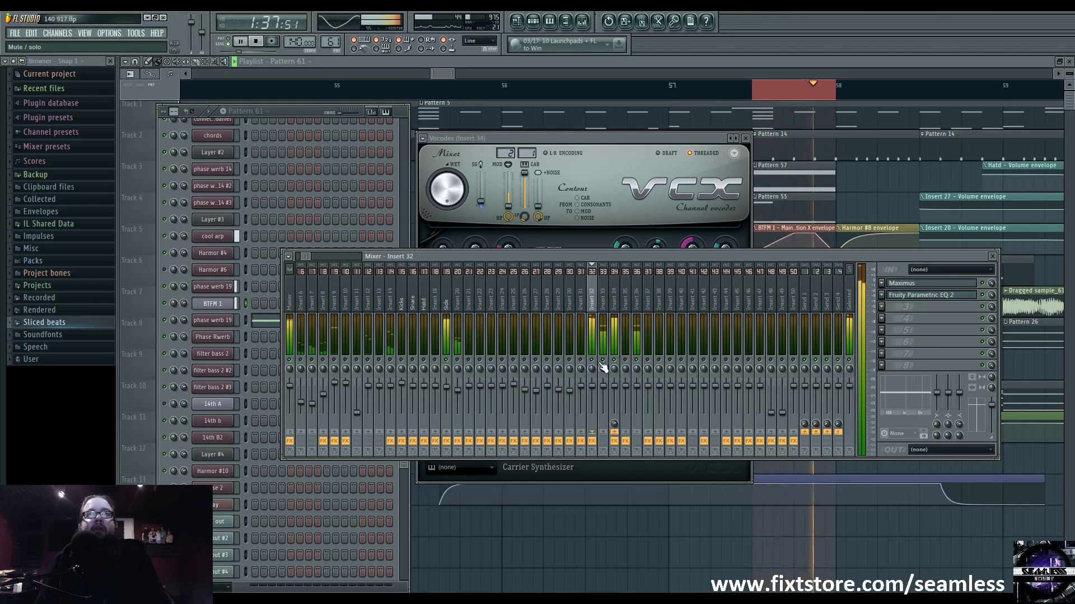
key("space")
Open the Harmor channel phase werb 19 below BTFM 1, move its window lower and bring Vocodex back to the front
key("F6")
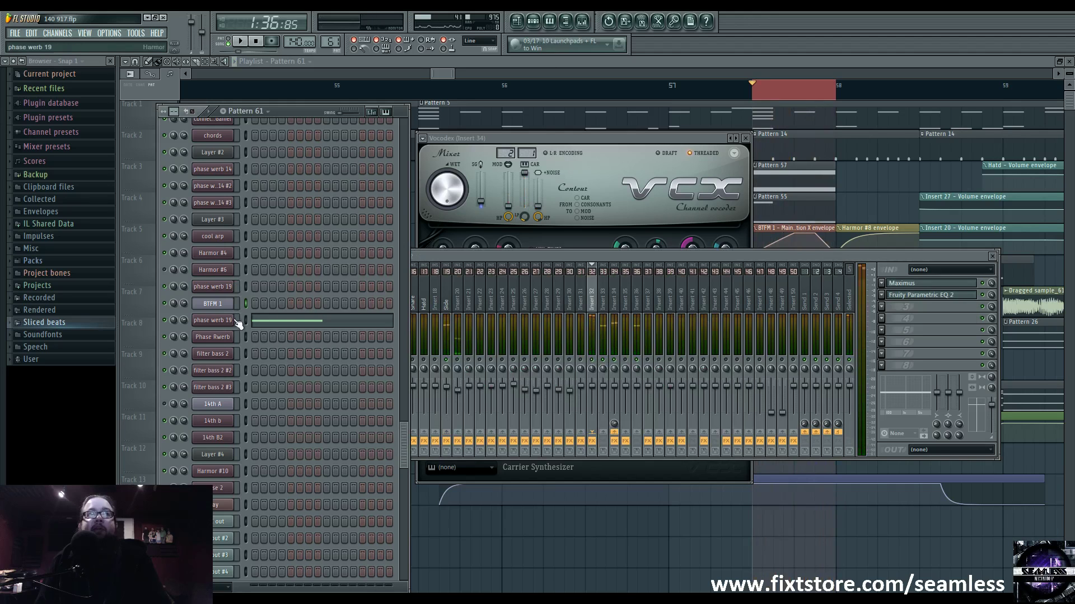
left_click(215, 322)
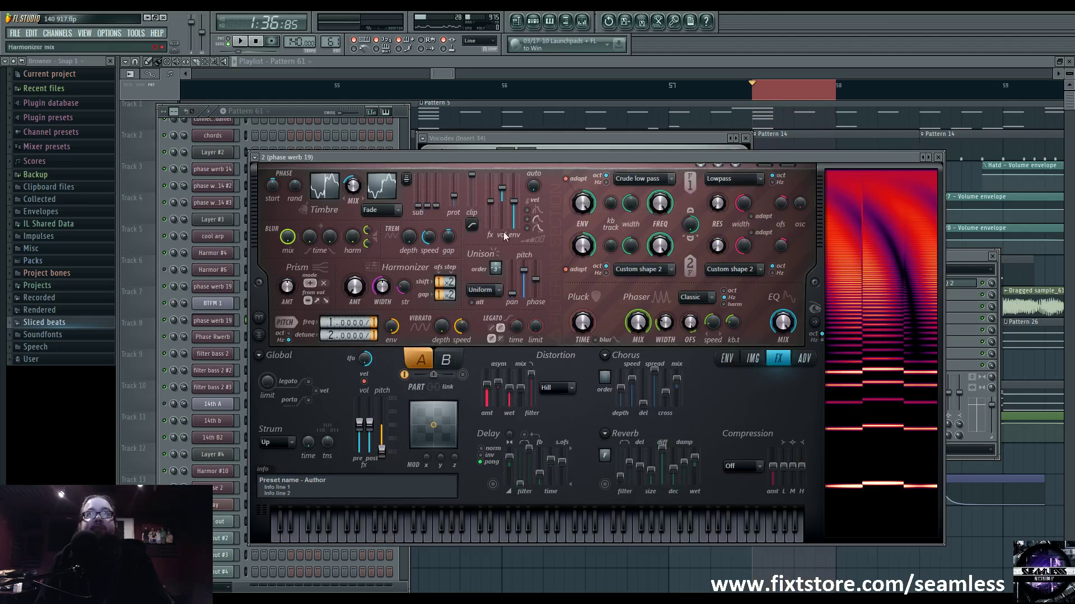
left_click_drag(662, 161, 648, 226)
left_click(586, 135)
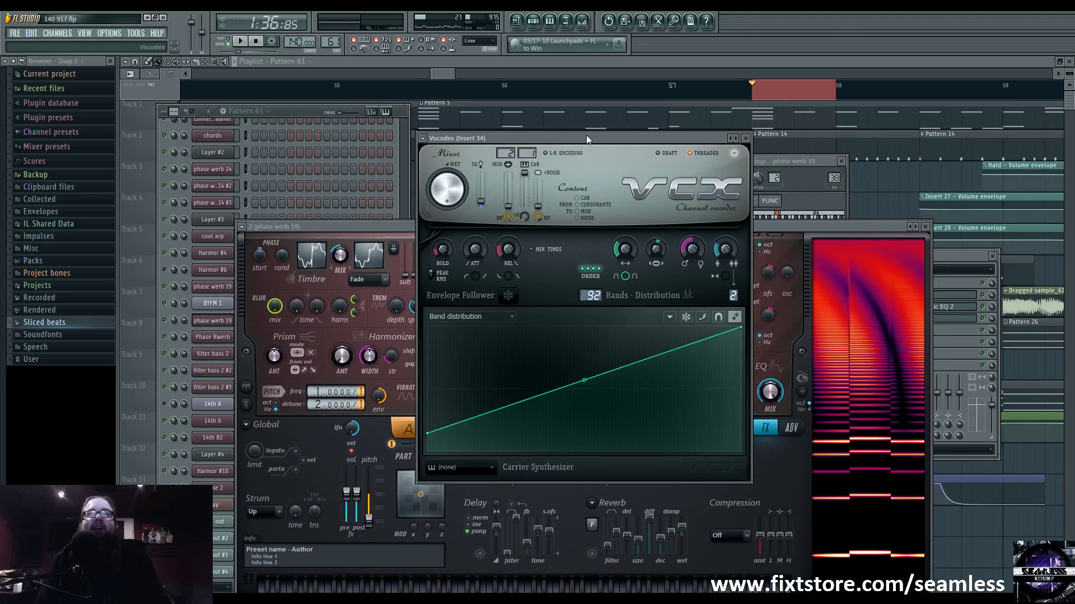
Bring the mixer to the front and audition the selected range while watching the insert levels
left_click(959, 263)
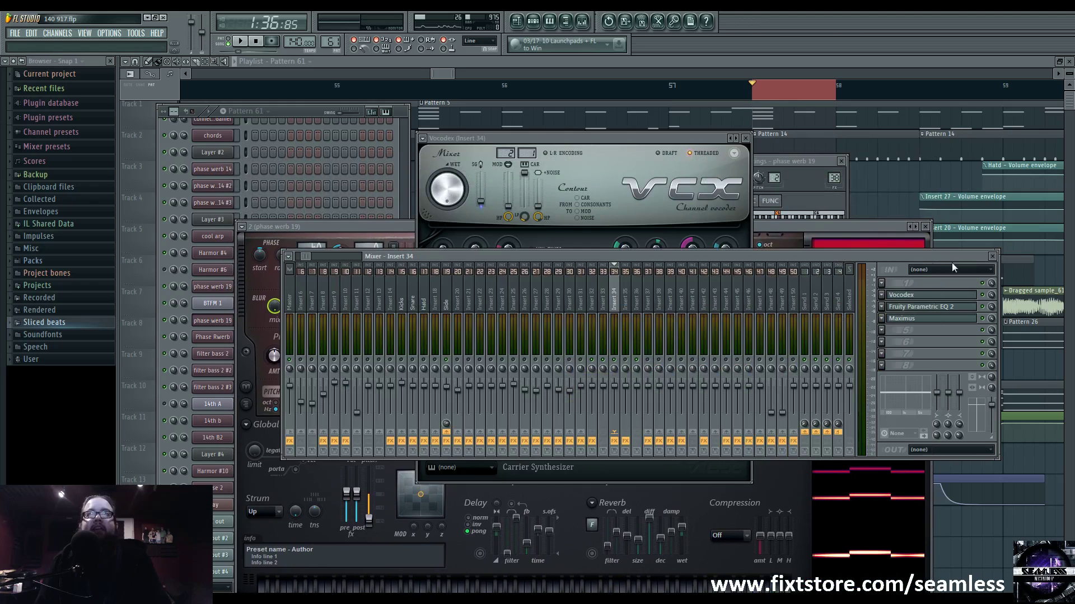
key("space")
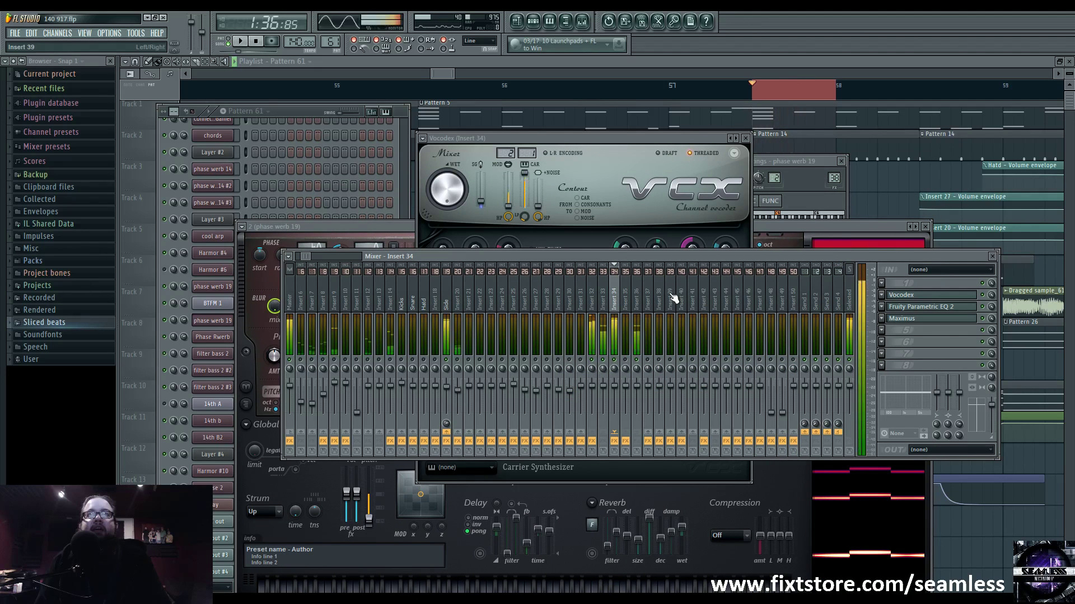
key("space")
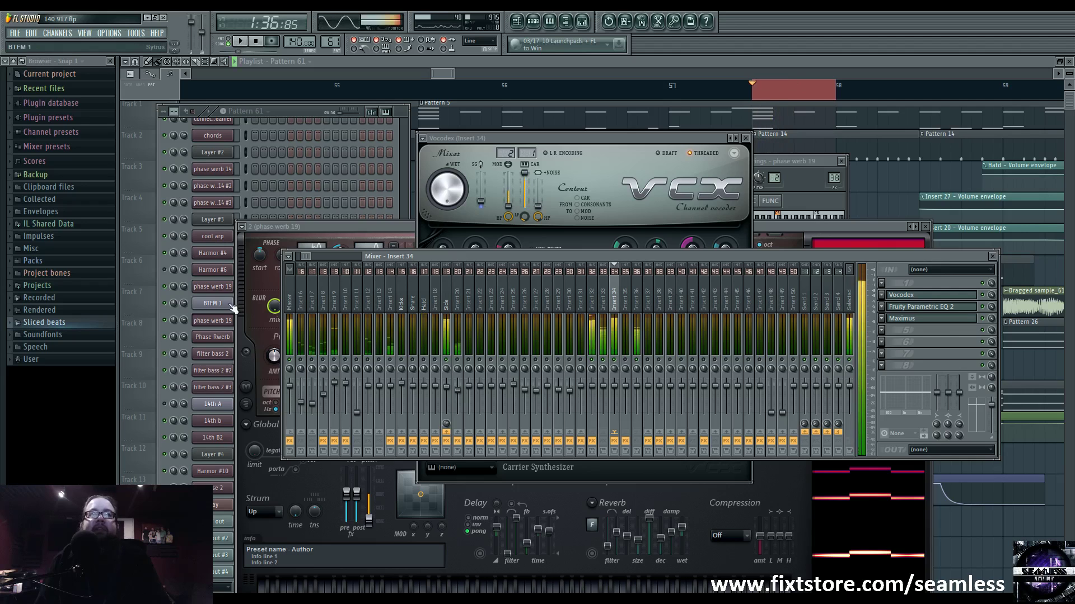
Open both phase werb 19 channels and locate their mixer tracks, Insert 38 and Insert 32
left_click(218, 321)
double_click(832, 176)
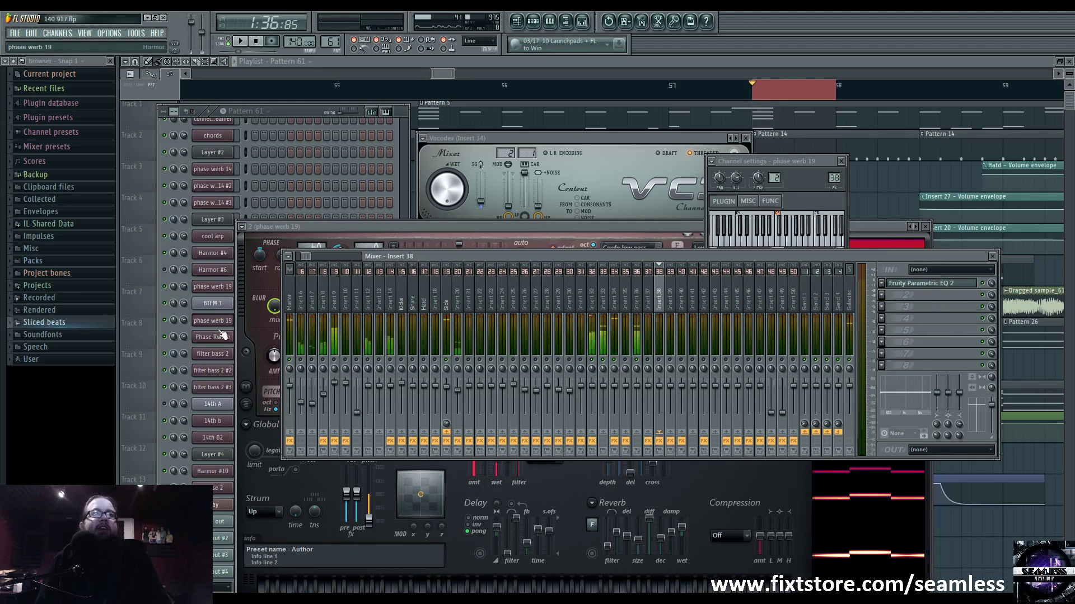
left_click(213, 287)
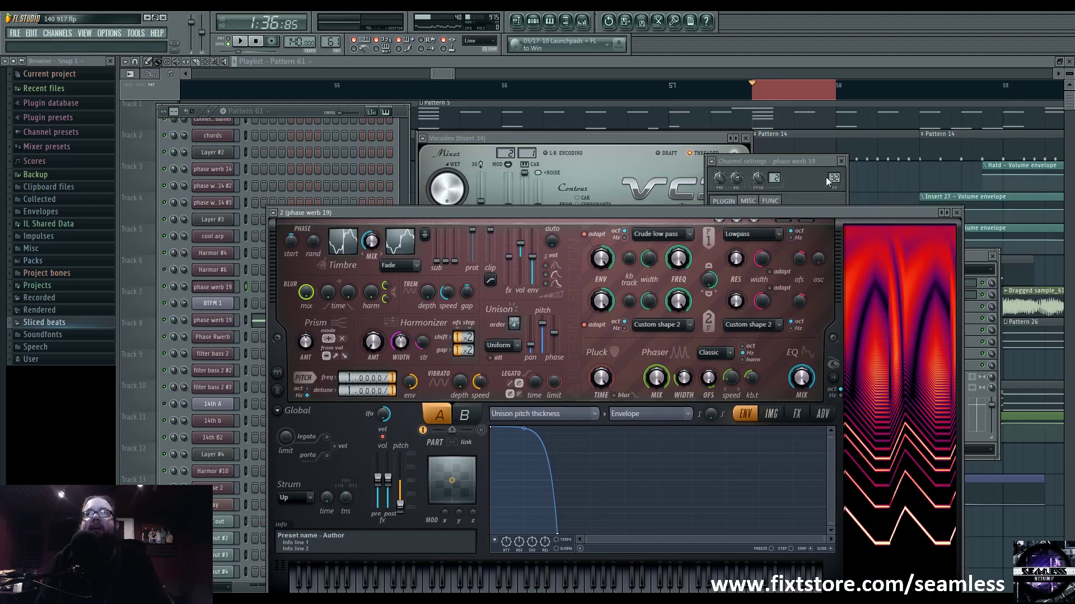
double_click(833, 177)
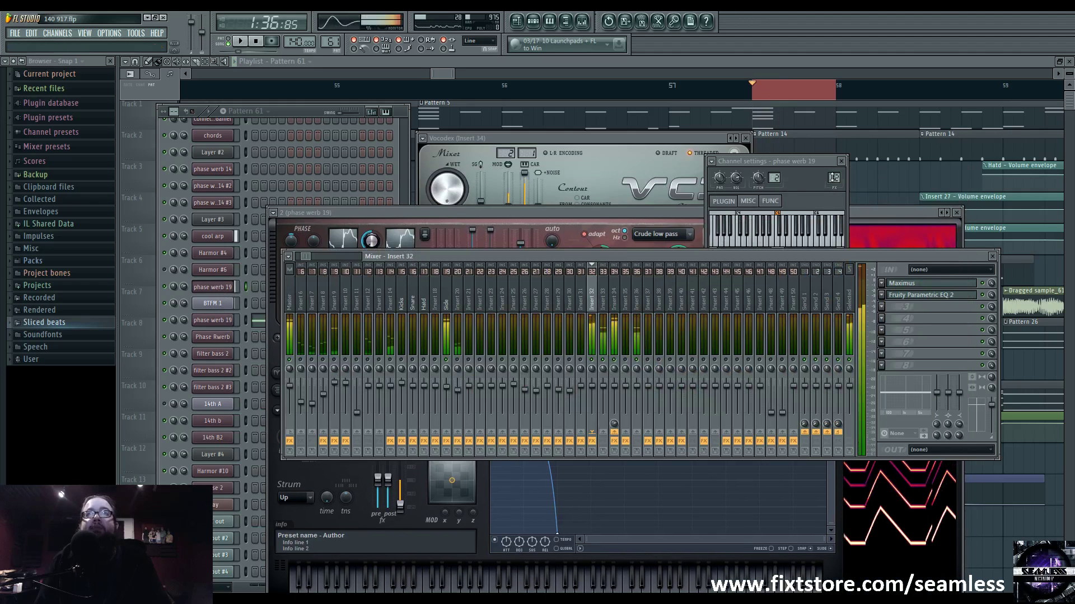
Set Vocodex's carrier sidechain input to Insert 32
left_click(569, 136)
left_click(532, 155)
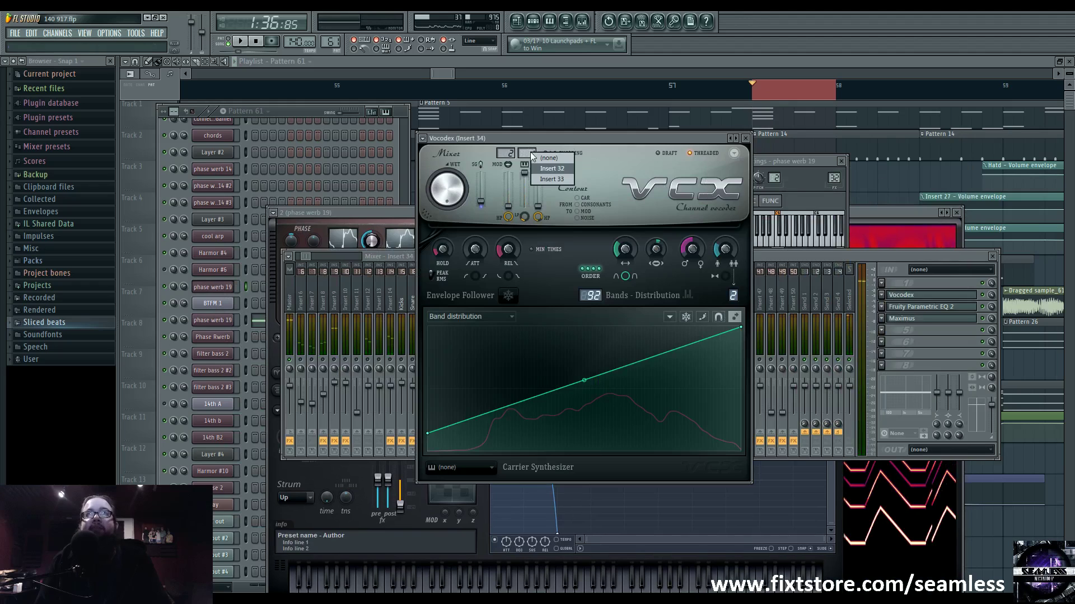
left_click(552, 169)
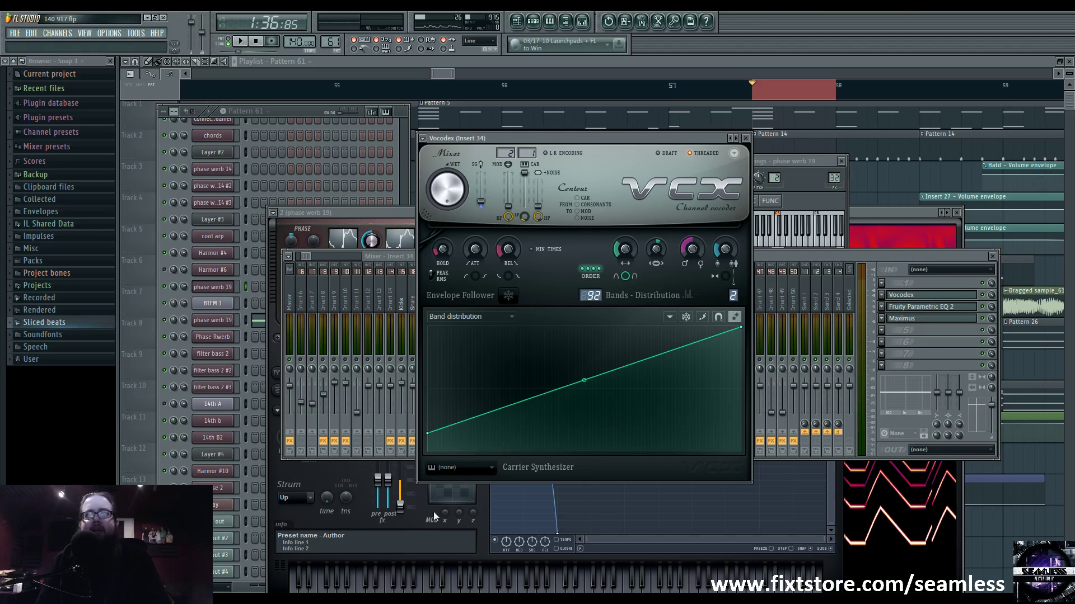
Bring the phase werb 19 Harmor window forward, return to Vocodex and audition the selected range again
left_click(478, 533)
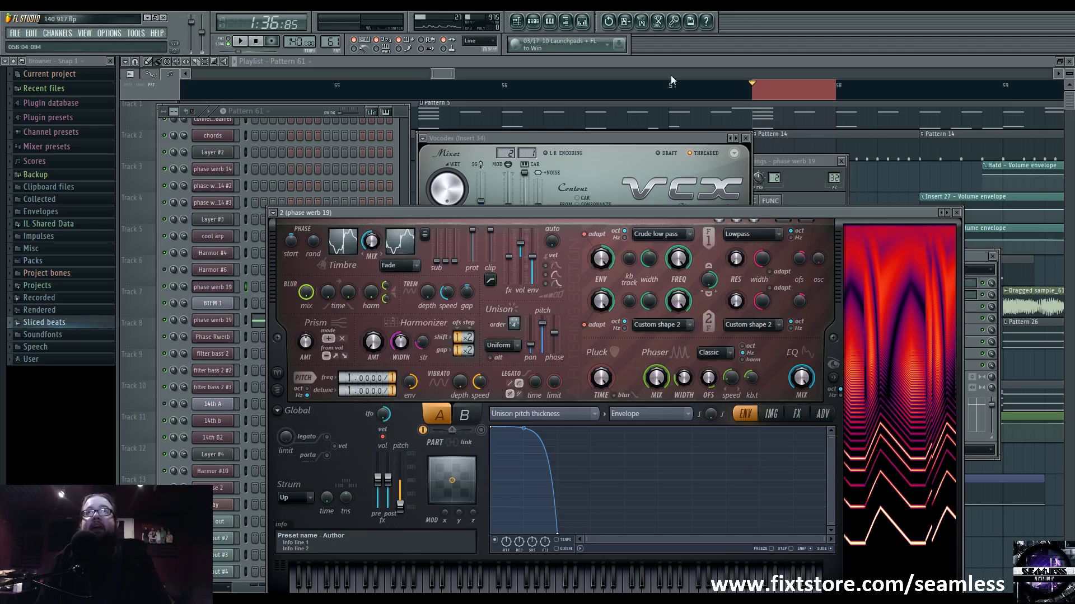
left_click(582, 21)
left_click(586, 147)
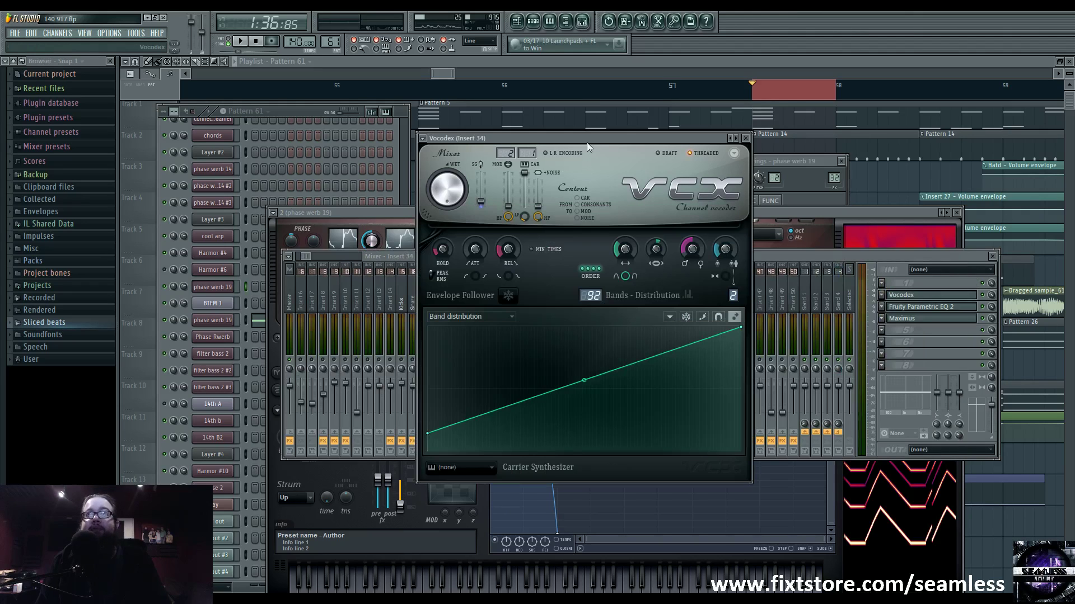
key("space")
key("space")
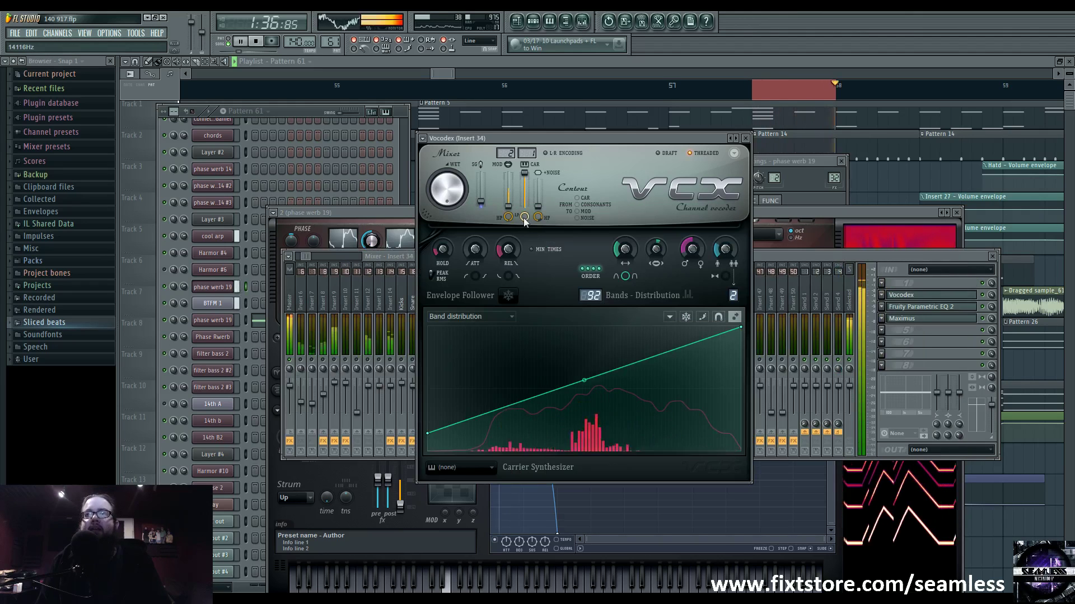
Bring the phase werb 19 Harmor window forward, move it higher up, and return to Vocodex
left_click(820, 212)
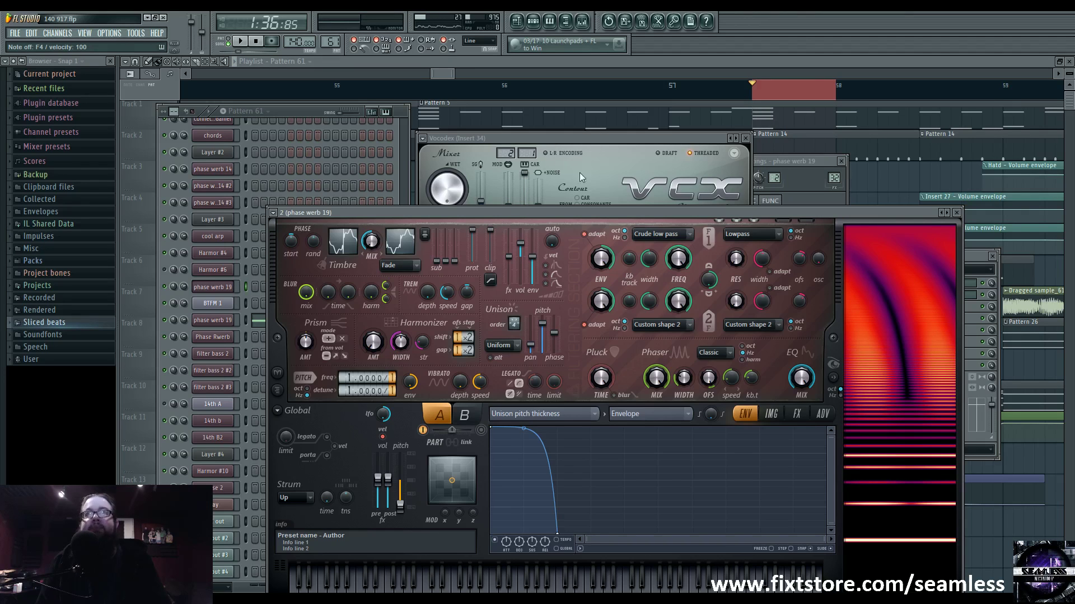
left_click_drag(576, 212, 561, 174)
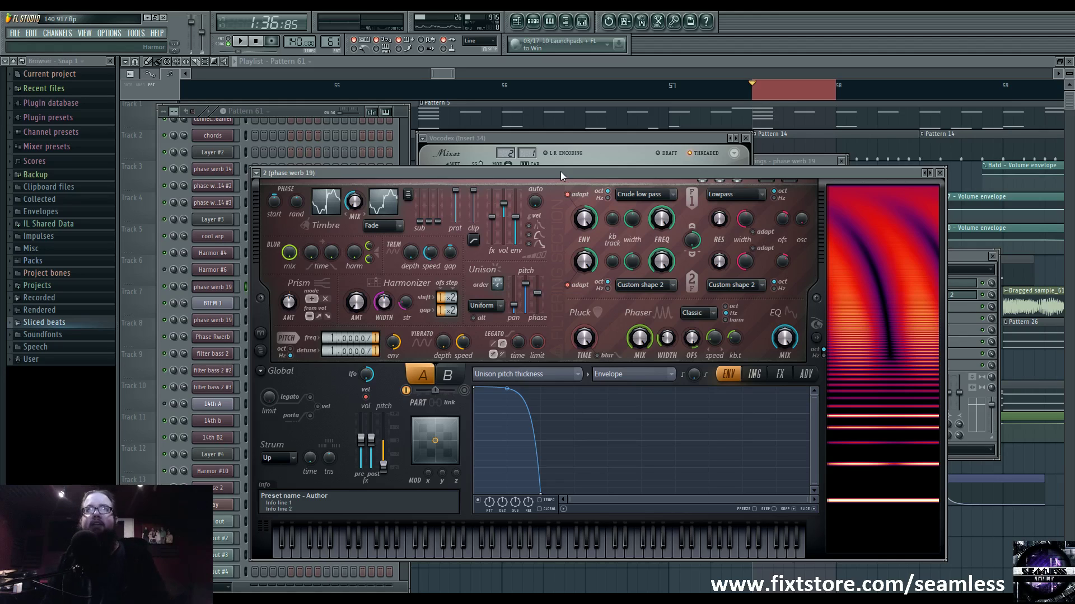
left_click(580, 140)
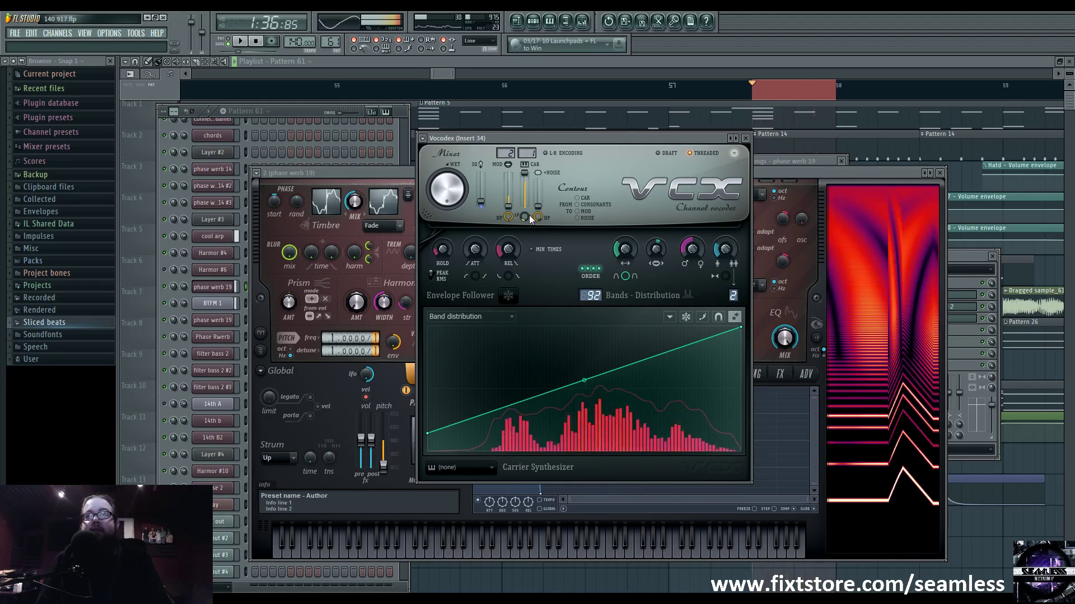
Switch Vocodex's graph to Band gain multiplier and inspect the lowest-frequency end of its curve
left_click(487, 316)
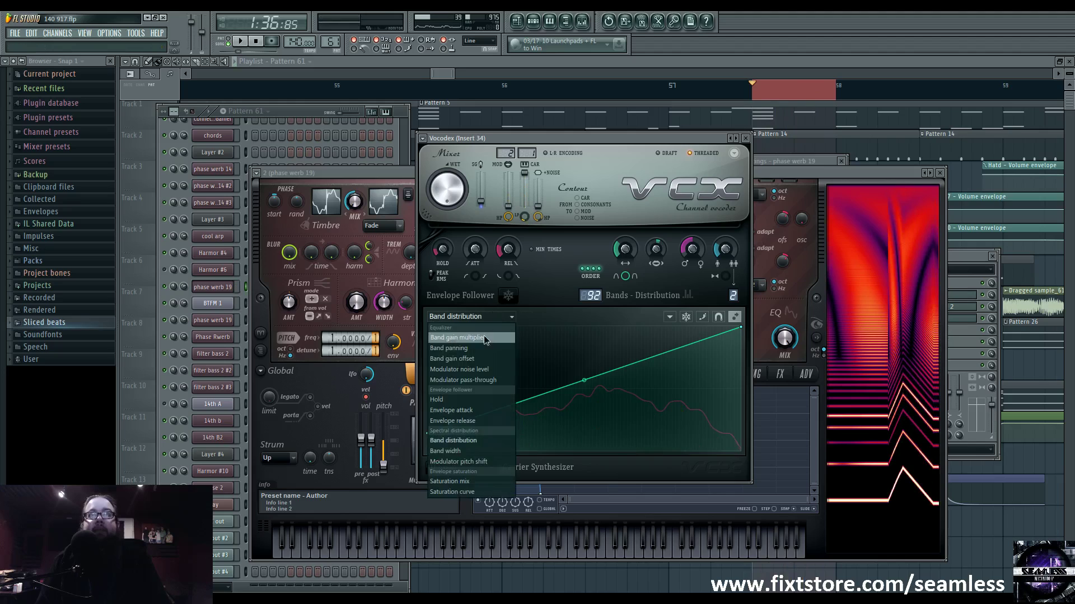
left_click(484, 335)
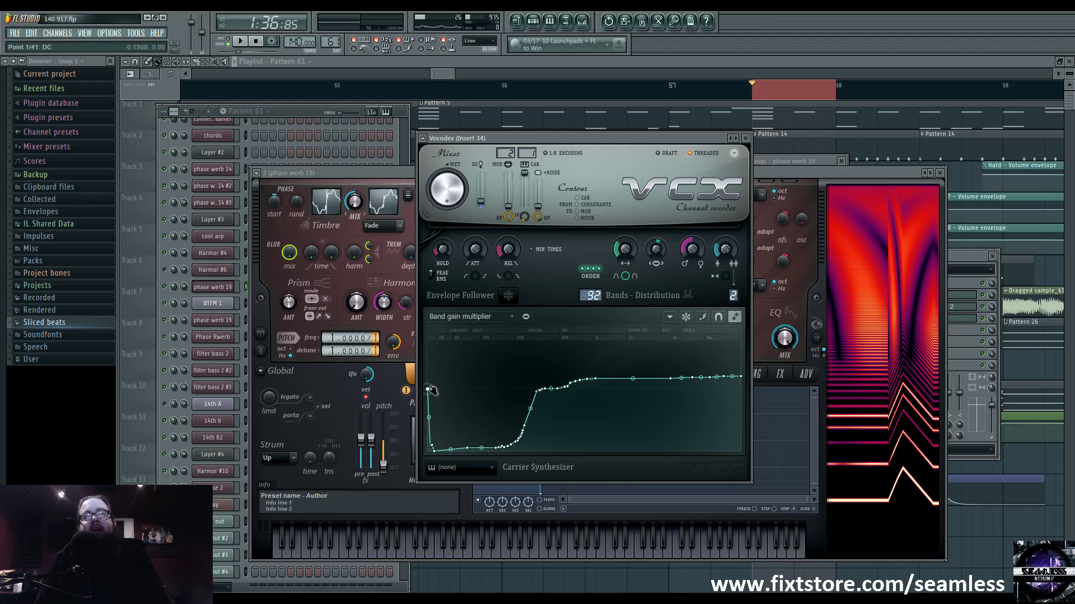
mouse_move(431, 390)
left_mouse_down()
mouse_move(431, 448)
mouse_move(430, 390)
left_mouse_up()
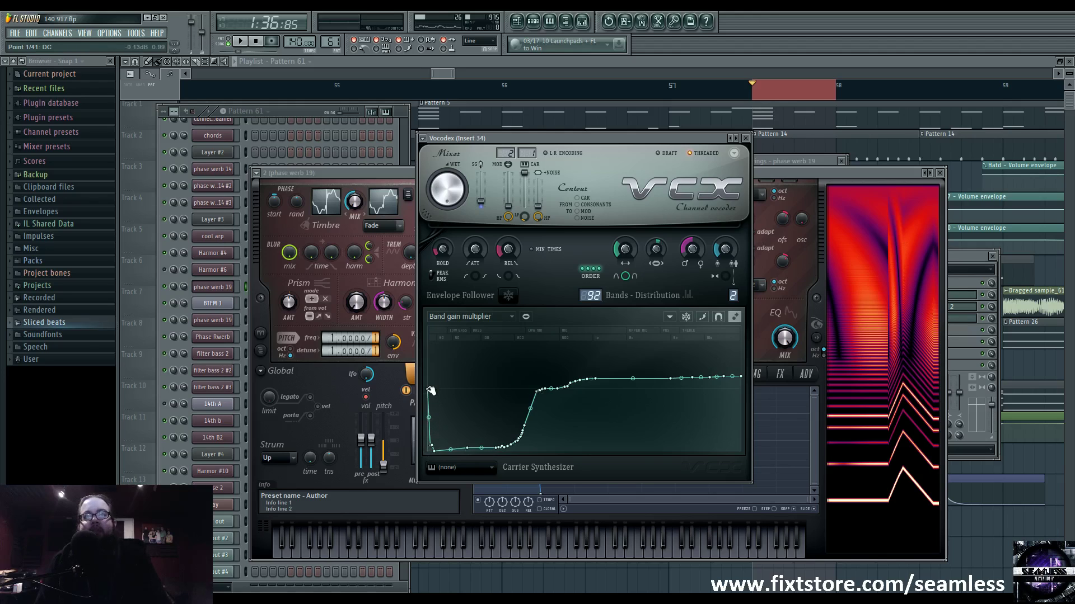
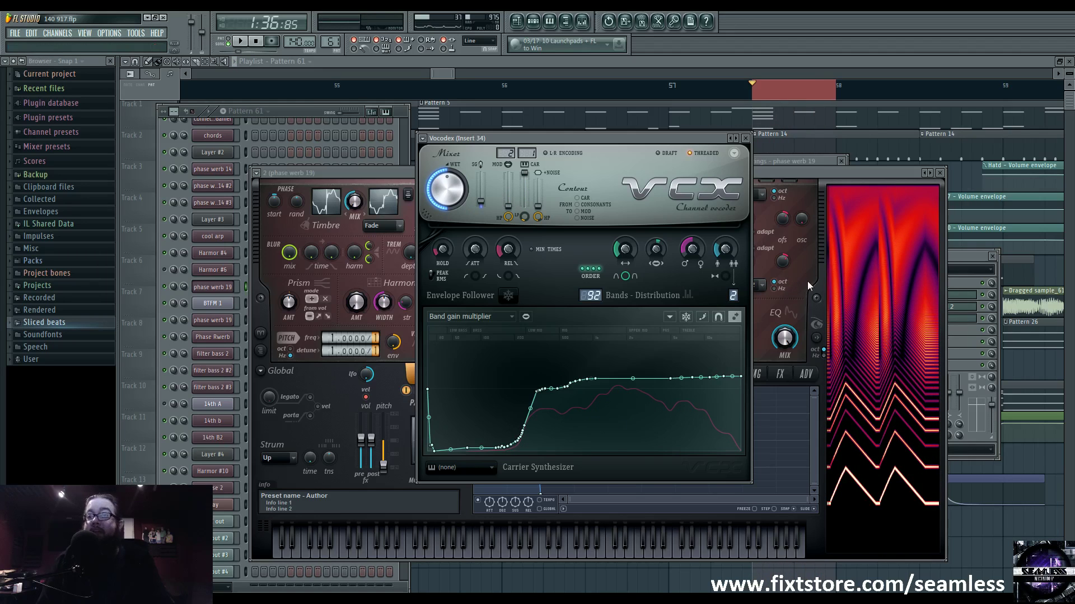
Return to the playlist and inspect Pattern 57's BTFM 1 notes in the piano roll
left_click(582, 22)
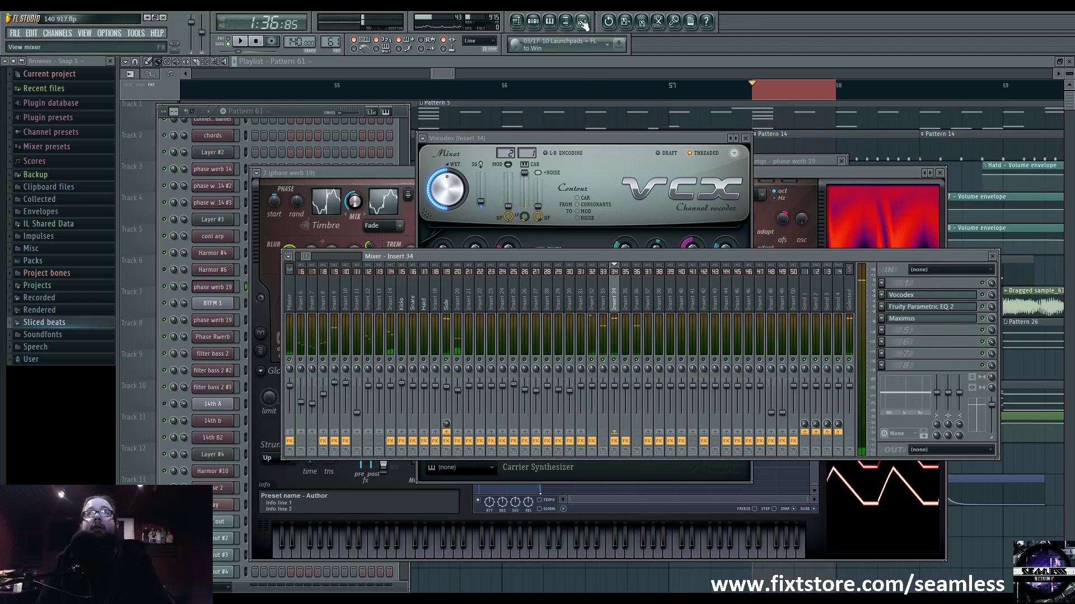
left_click(713, 61)
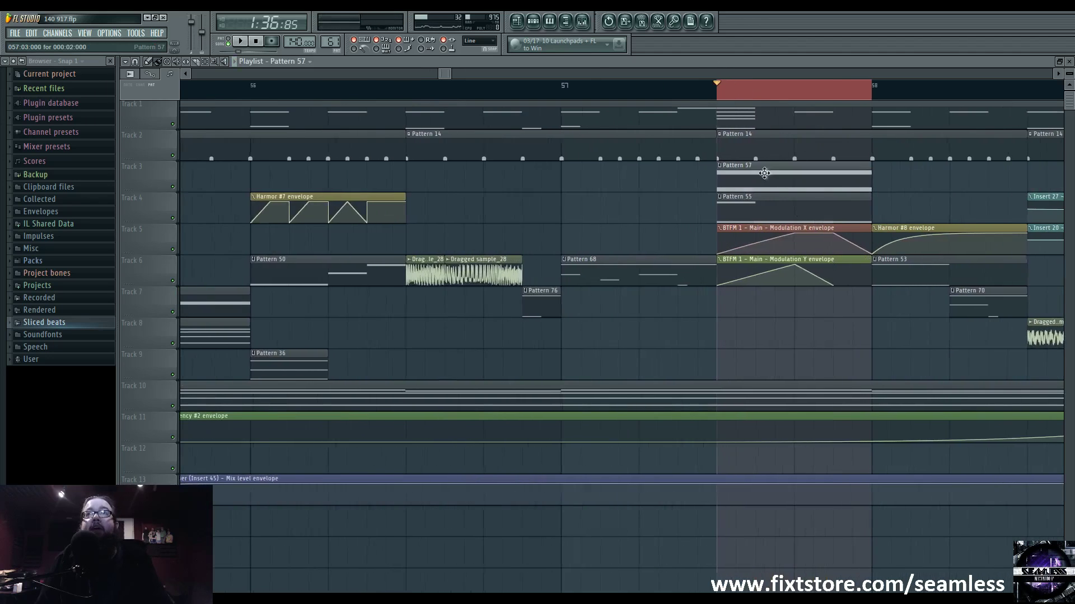
double_click(799, 212)
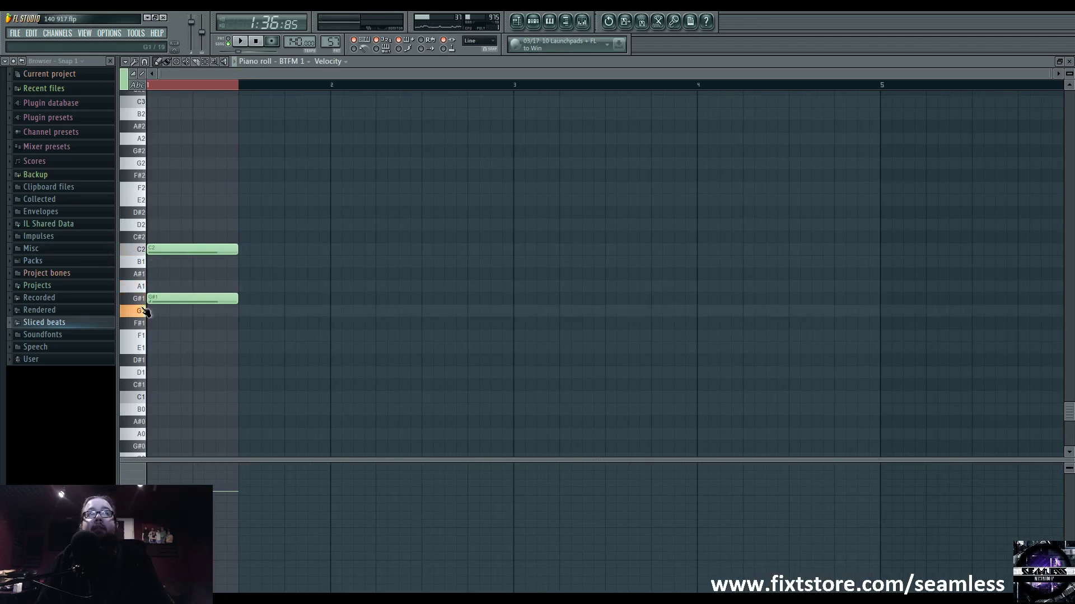
scroll(154, 309, "up", 3)
left_click(532, 21)
left_click(529, 21)
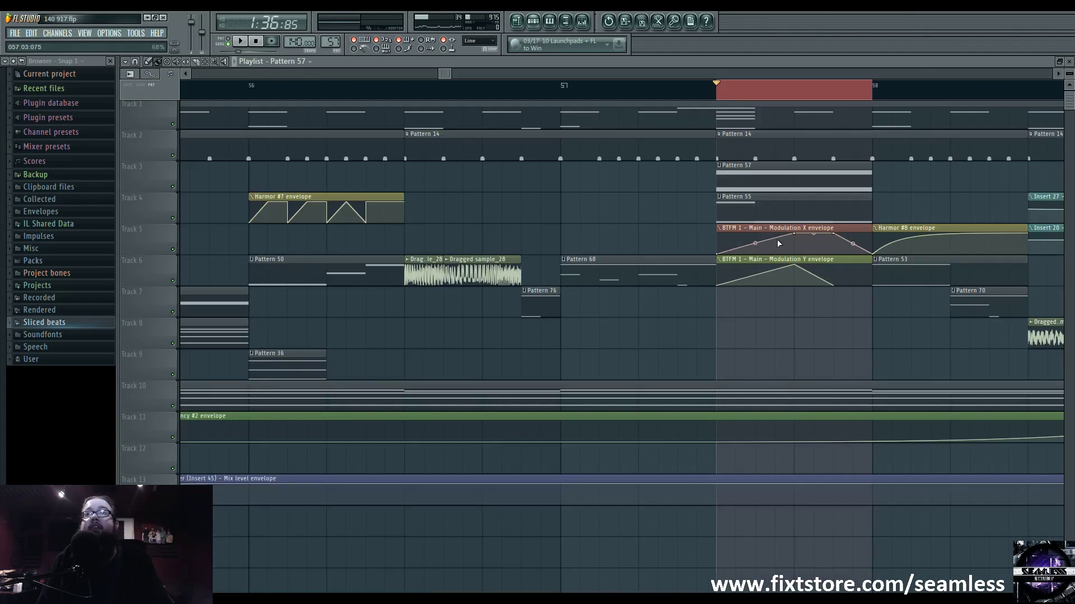
Compare Pattern 55's phase werb 19 notes with Pattern 57's BTFM 1 notes, returning to the playlist after each
double_click(741, 203)
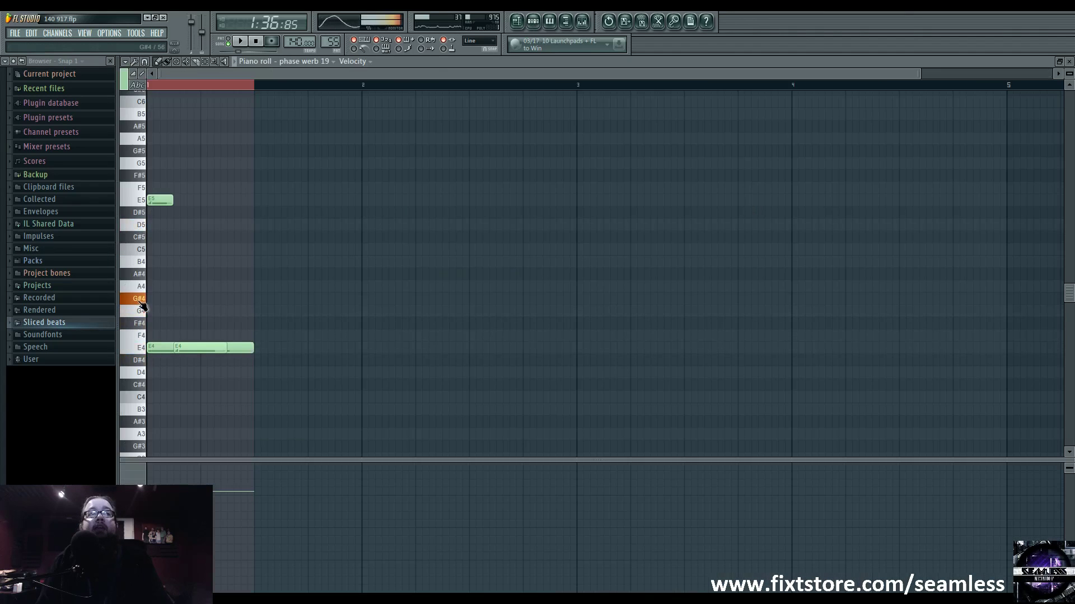
left_click(525, 22)
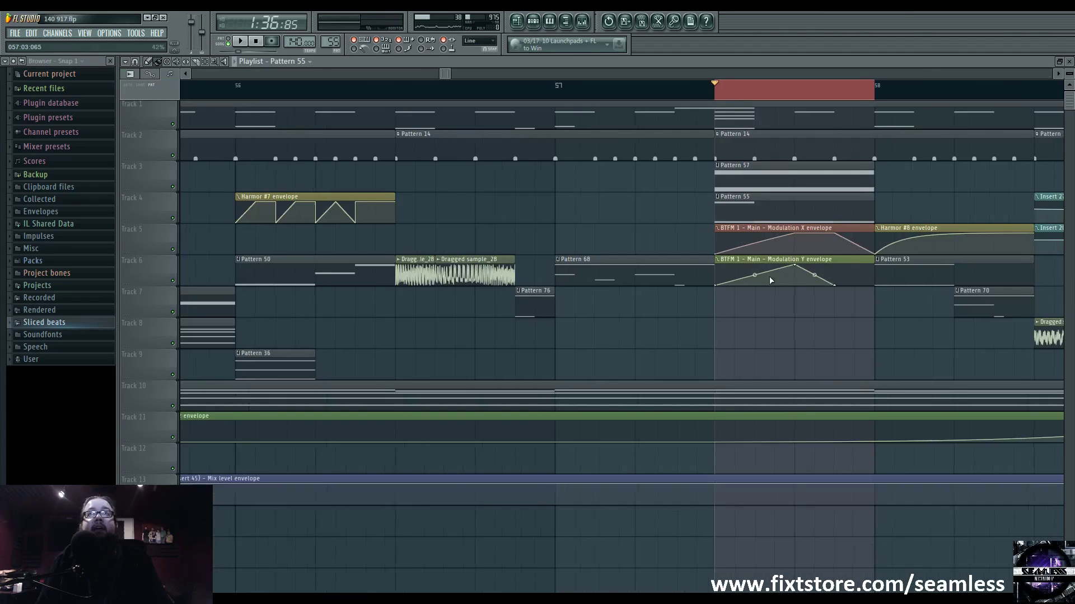
scroll(811, 295, "down", 3)
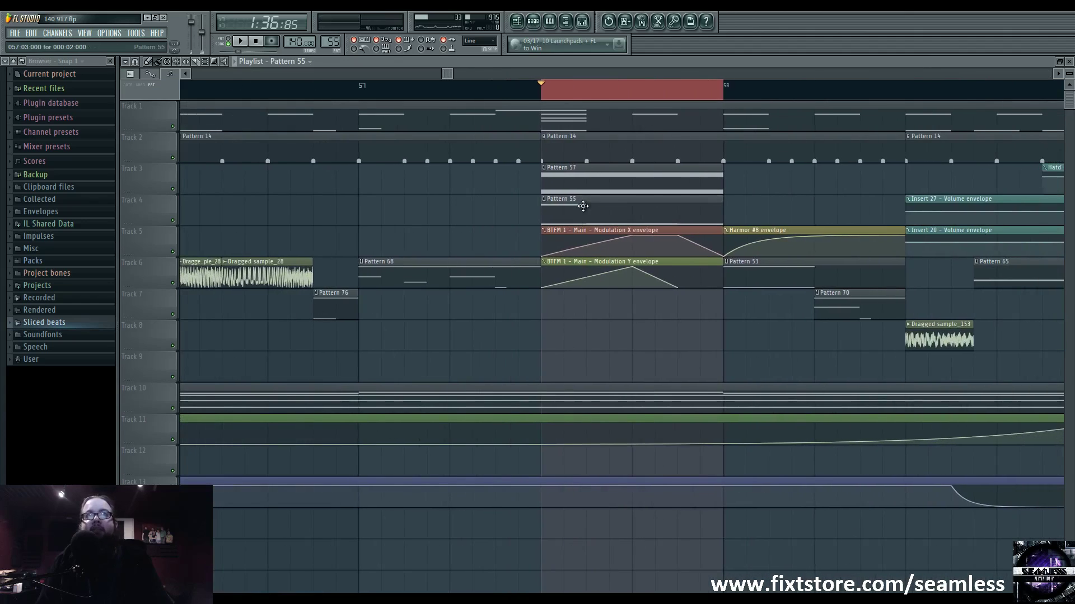
double_click(578, 222)
left_click(518, 21)
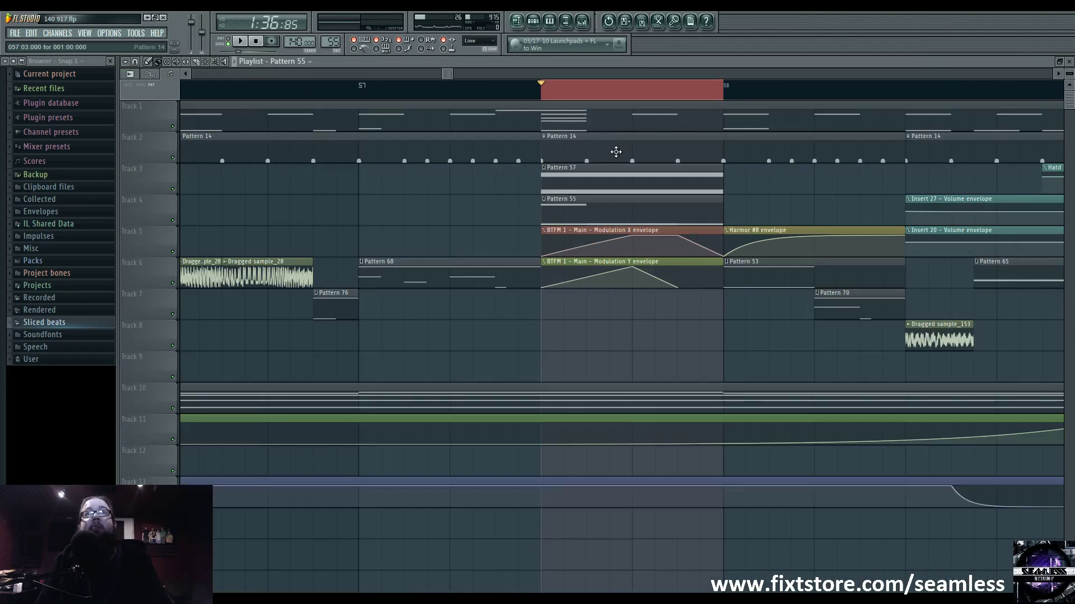
double_click(617, 188)
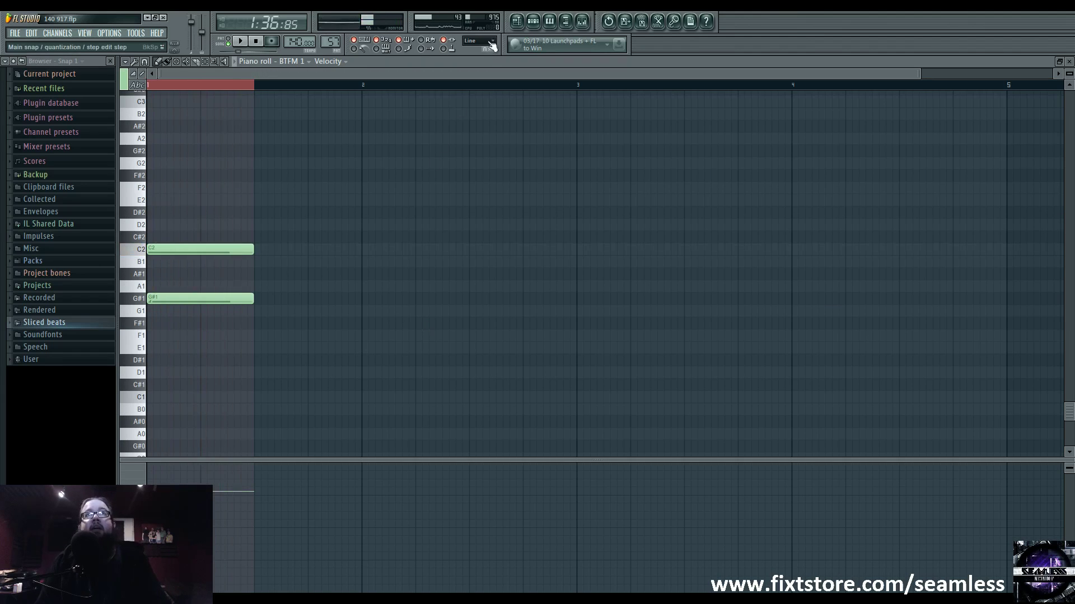
left_click(519, 23)
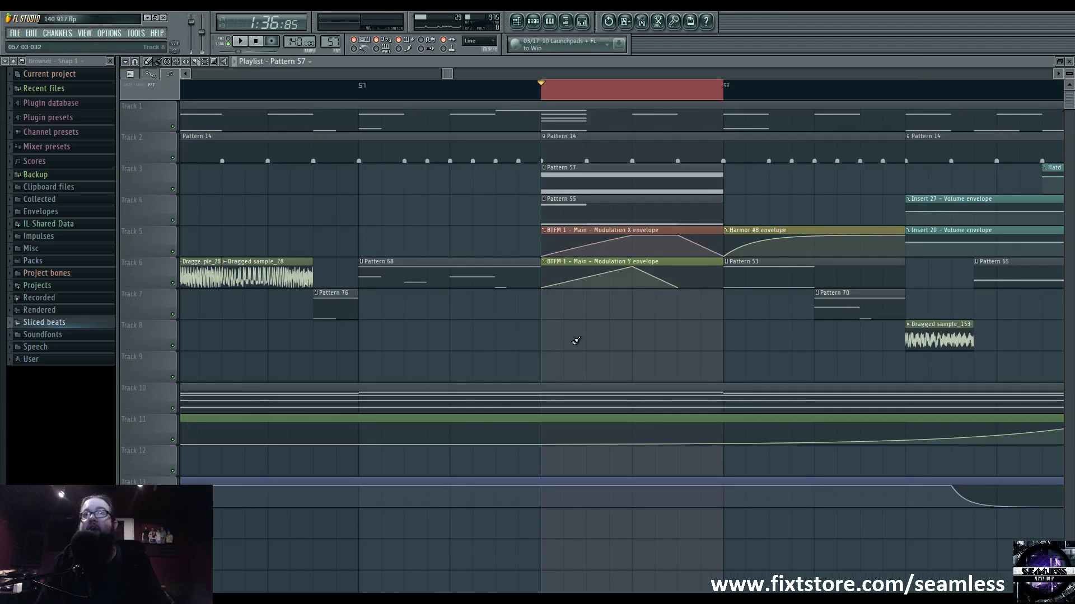
Clear the playlist range selection, add an early peak and dip to the BTFM 1 Modulation X envelope, and audition it
scroll(513, 357, "right", 4)
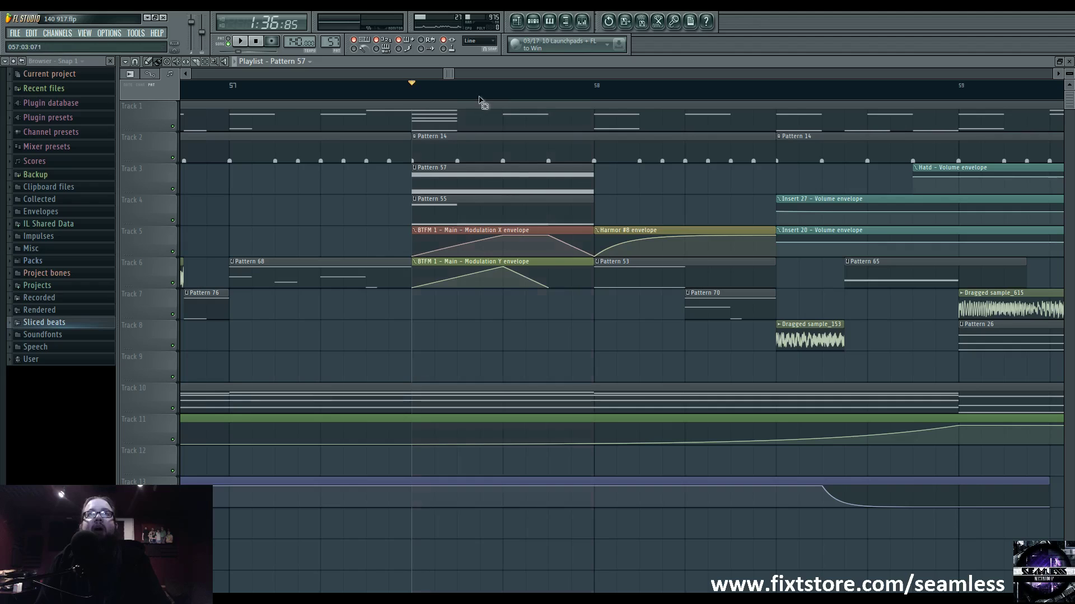
left_click_drag(465, 252, 432, 238)
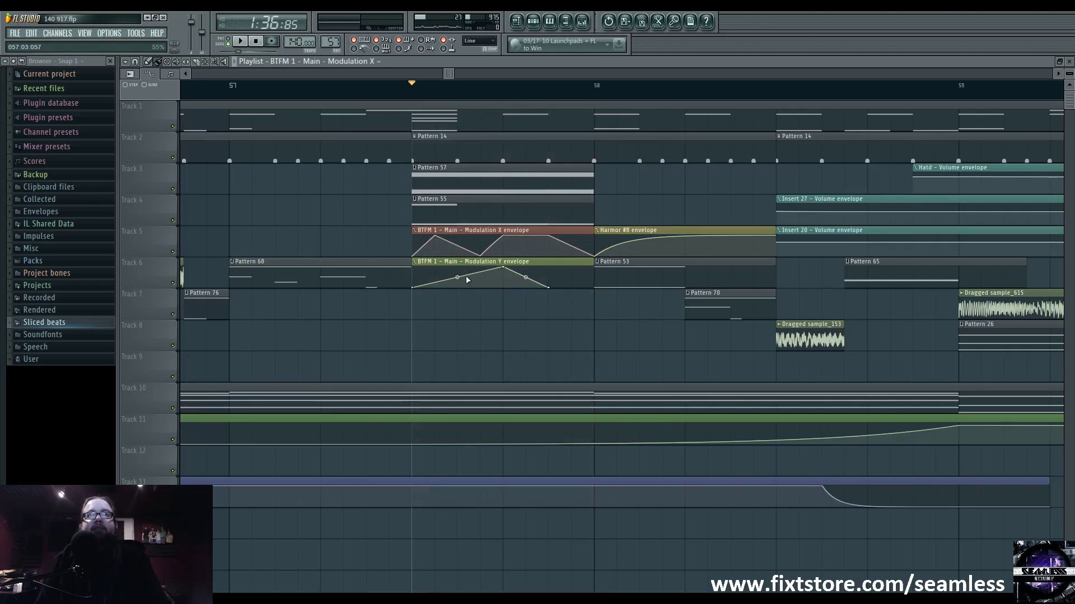
key("space")
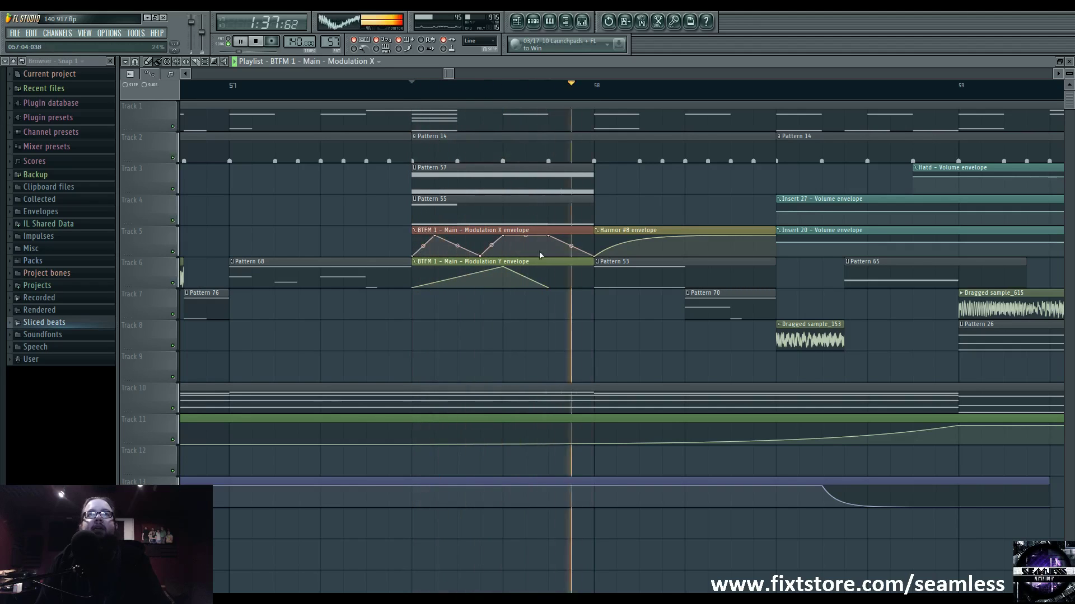
Move the Modulation X envelope's dip point earlier, delete the extra point before the plateau, and audition the change
left_click_drag(479, 256, 440, 251)
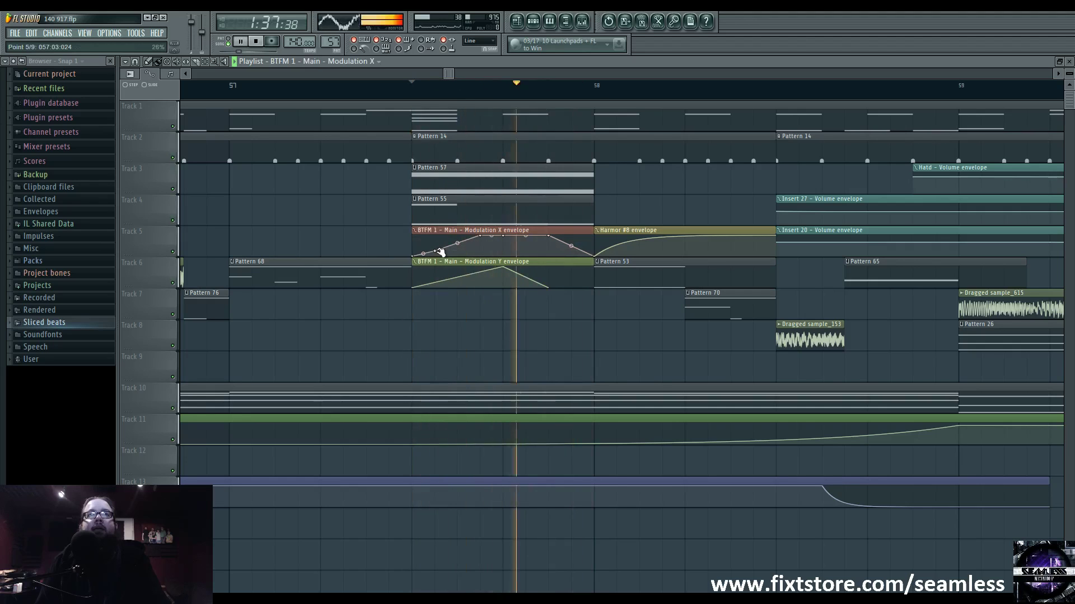
right_click(480, 235)
left_click(496, 251)
key("space")
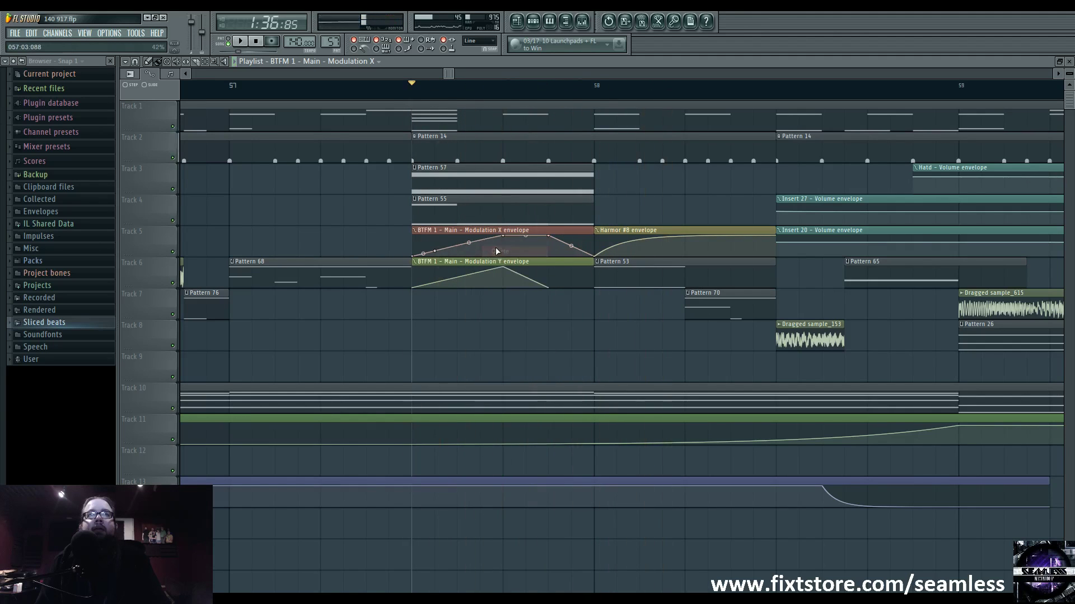
key("space")
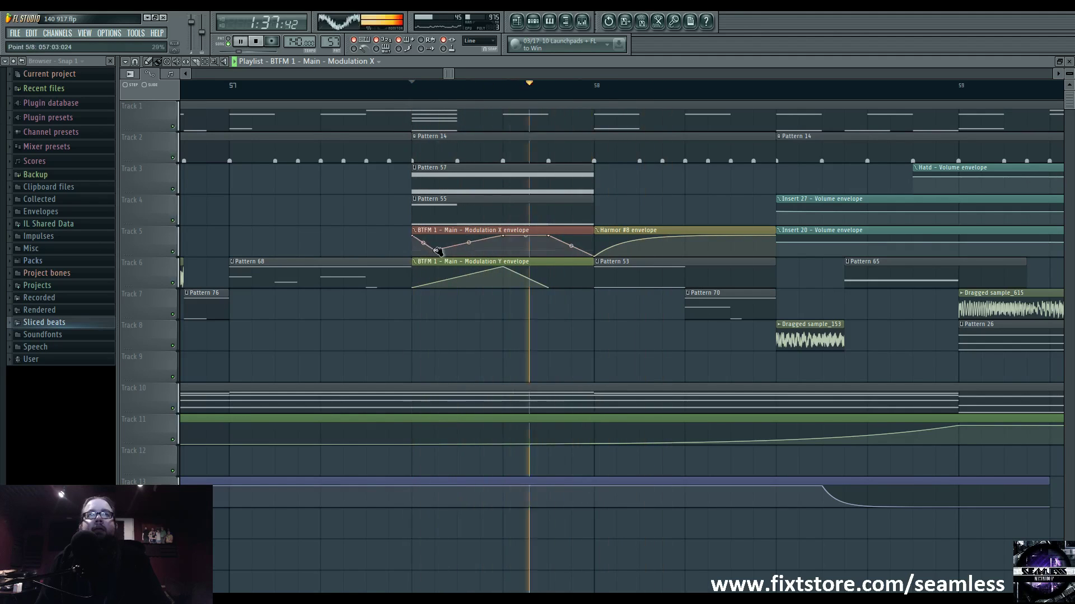
Drag the Modulation X envelope's low point up to the plateau, delete the early peak point, and stop playback
left_click_drag(438, 250, 480, 236)
right_click(435, 236)
left_click(450, 252)
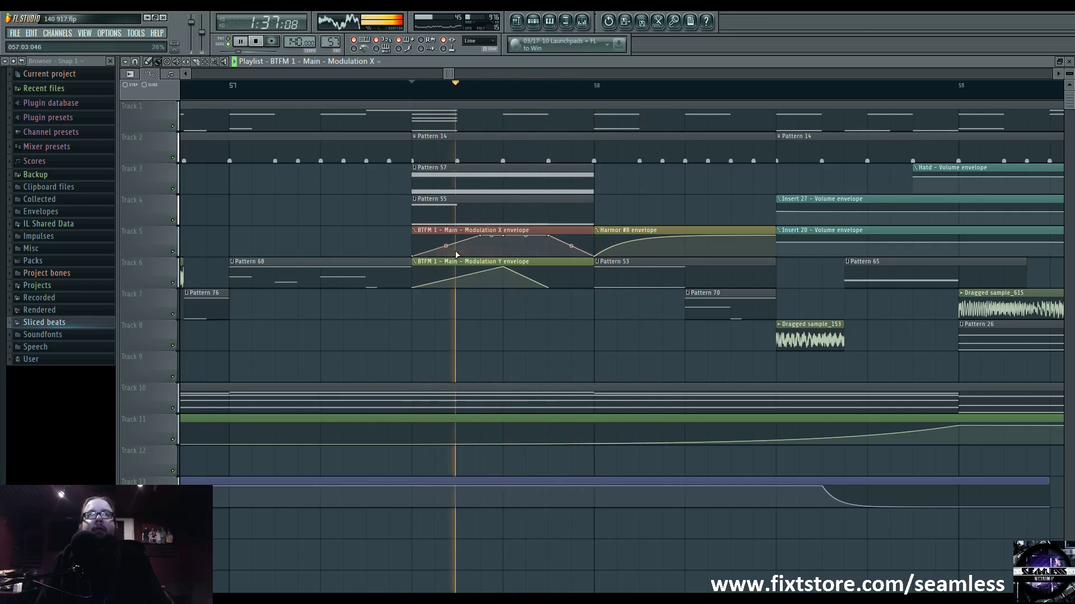
key("space")
Move the playback position back to bar 53, check the mixer, and audition the passage starting at Pattern 72
scroll(339, 159, "down", 6)
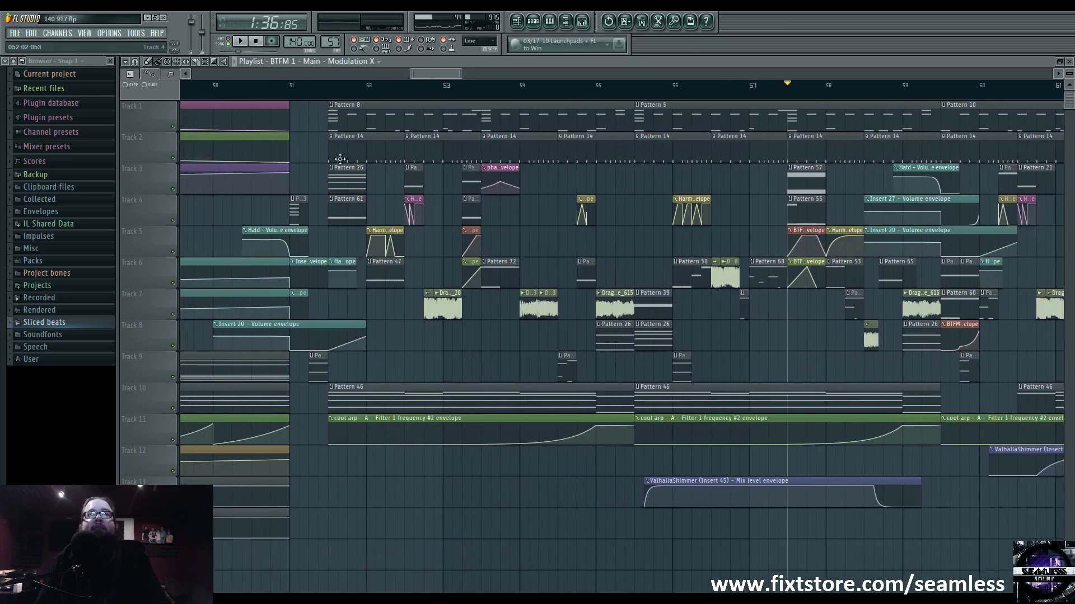
left_click(462, 88)
scroll(501, 271, "up", 1)
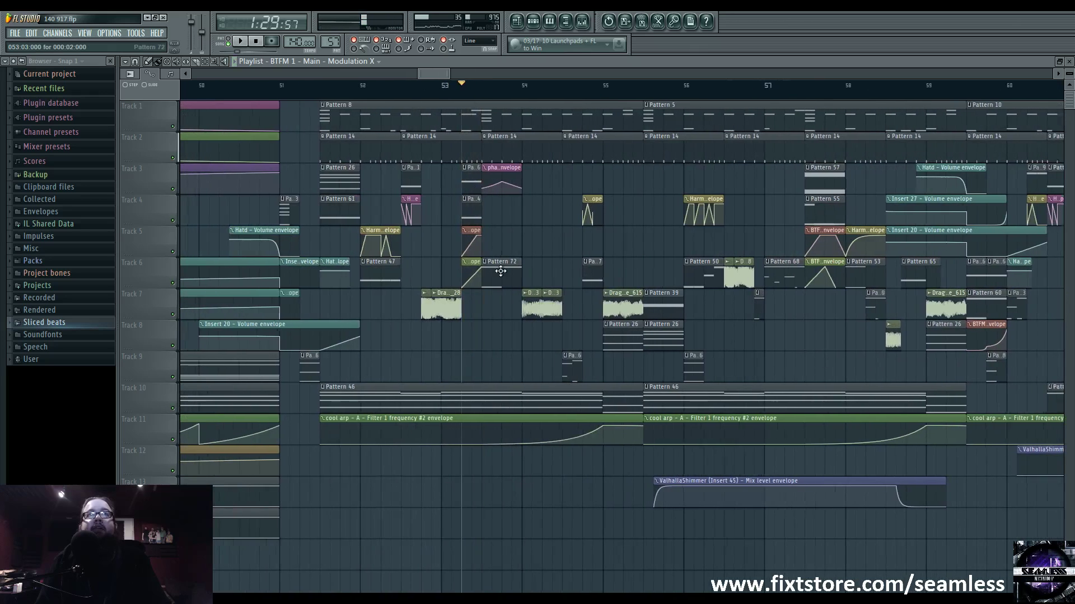
scroll(500, 271, "up", 5)
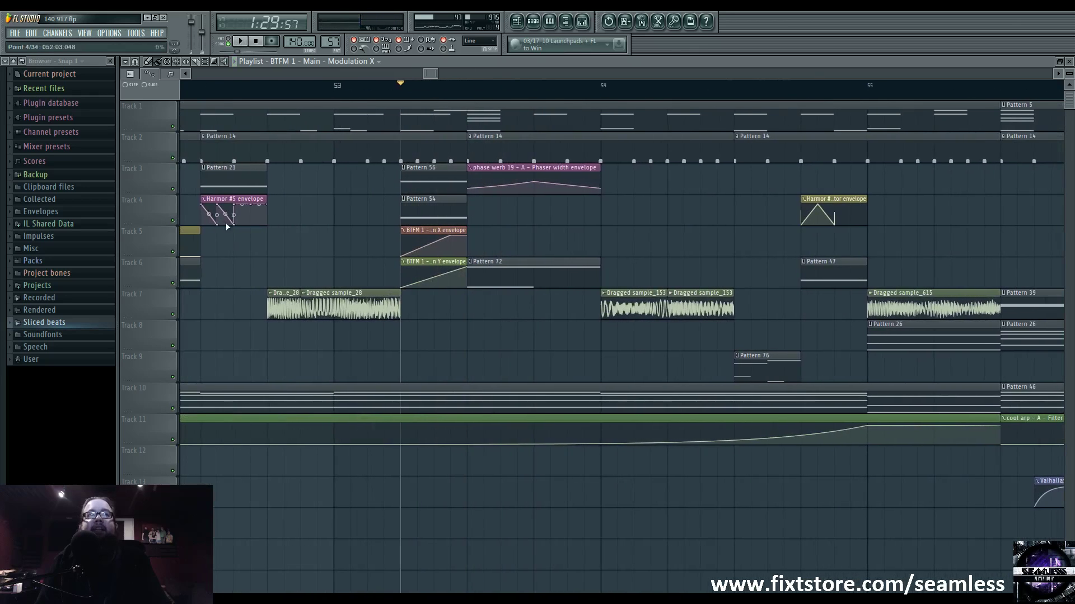
left_click(591, 21)
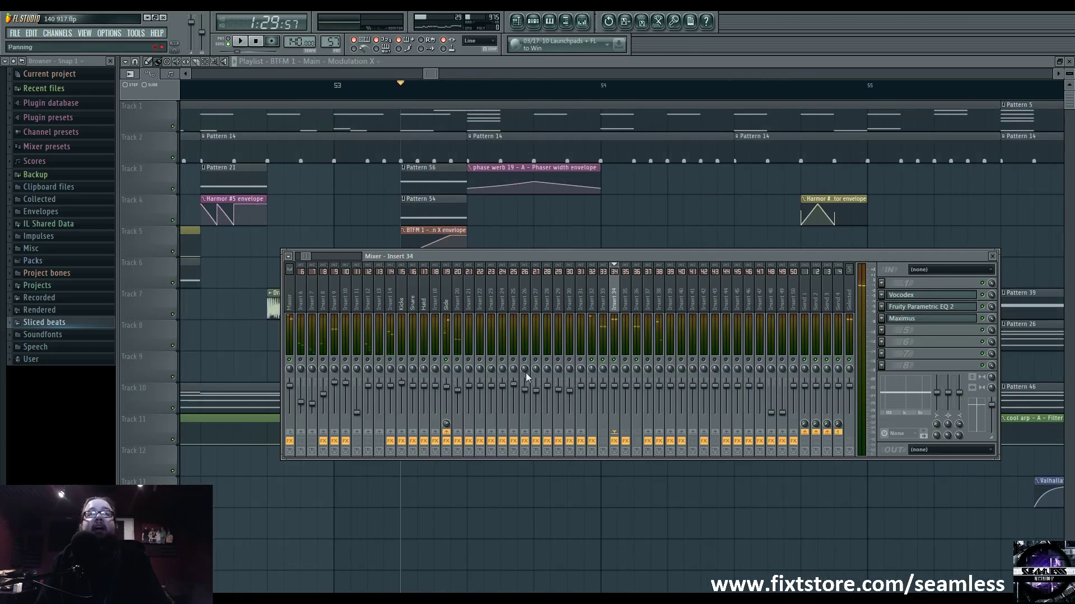
key("F9")
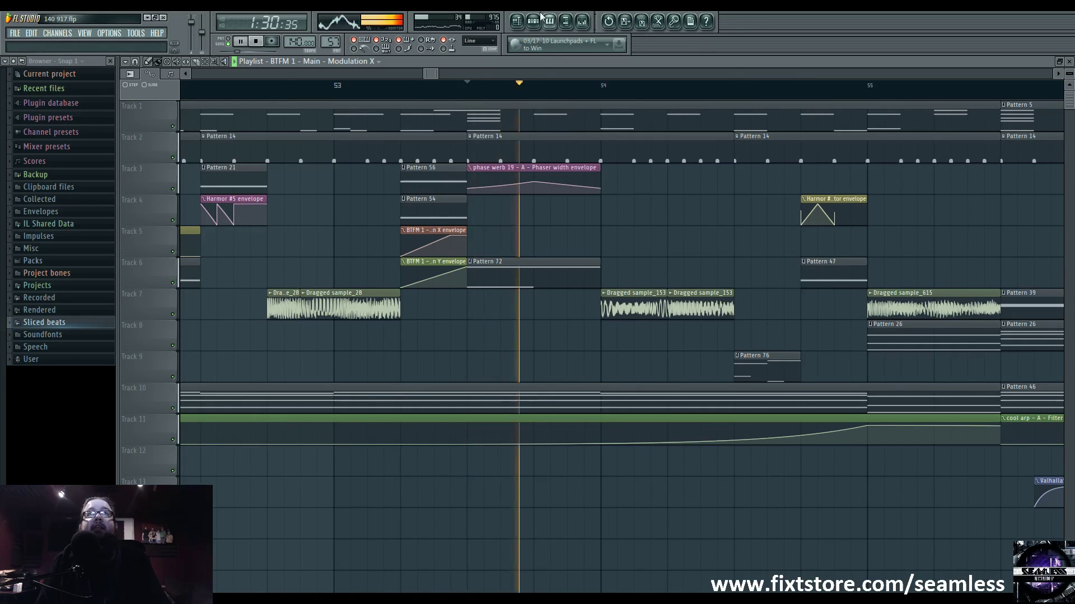
Open both phase werb 19 Harmor channels from the channel rack and compare their settings while auditioning the passage
key("F6")
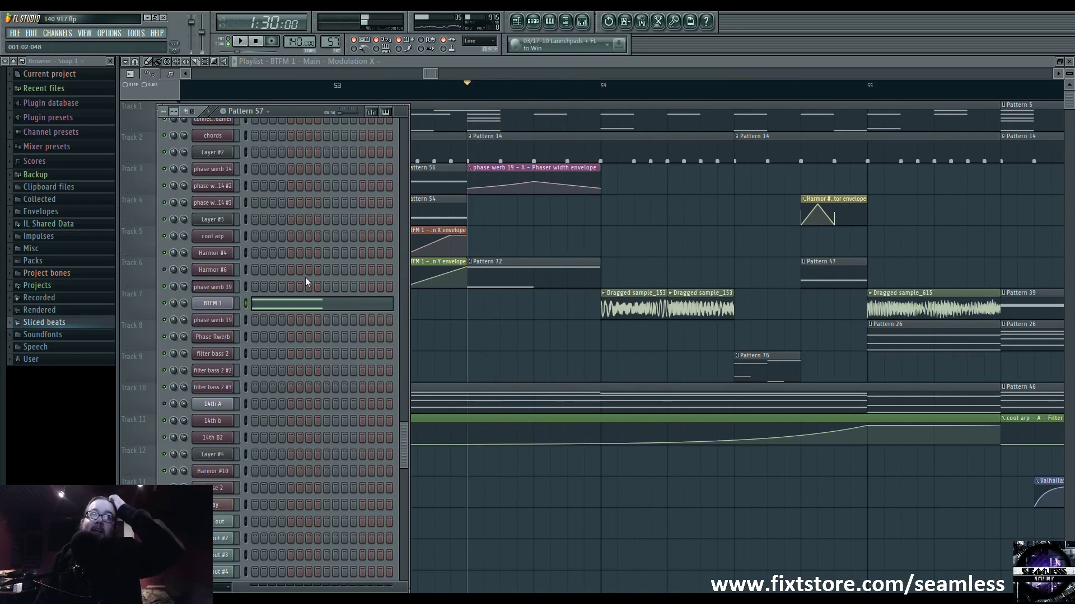
left_click(228, 287)
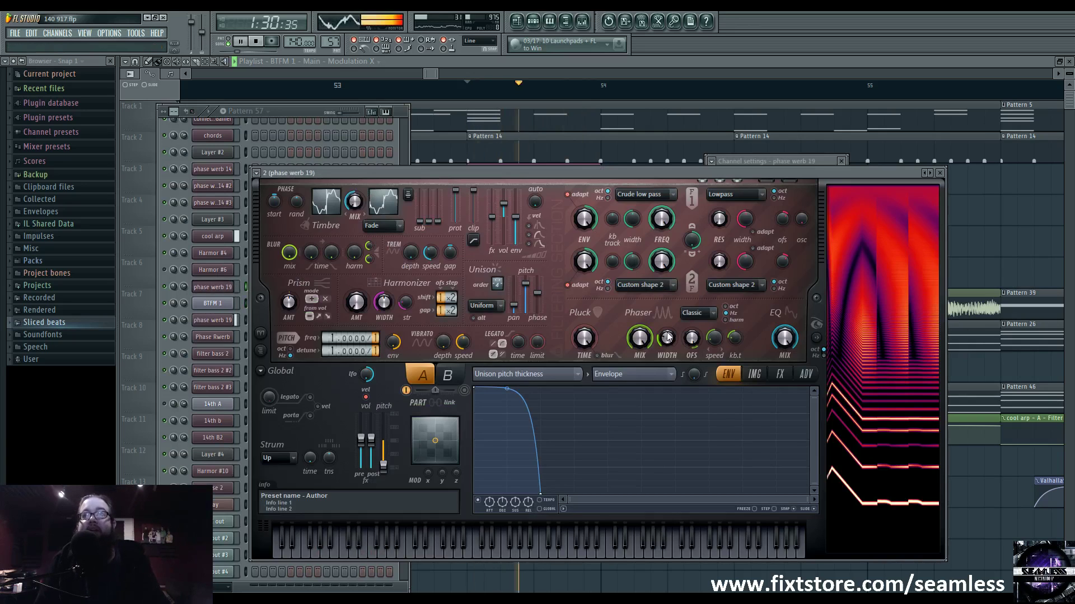
left_click(222, 320)
key("space")
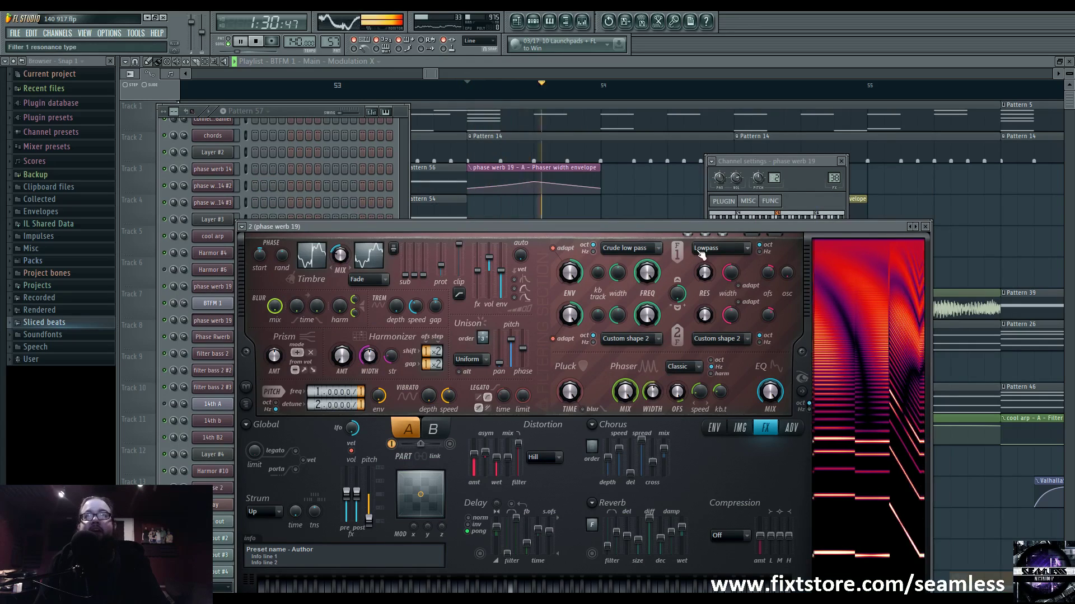
mouse_move(692, 229)
left_mouse_down()
mouse_move(700, 198)
mouse_move(684, 187)
left_mouse_up()
key("space")
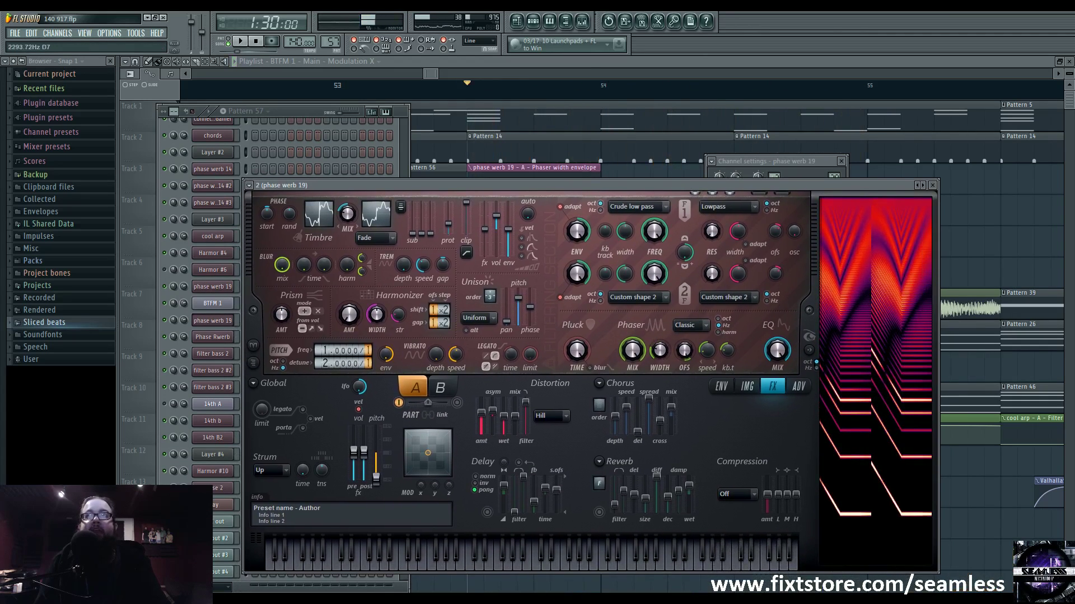
Close the open plugin windows and audition the Pattern 72 passage in the playlist again
key("F12")
key("space")
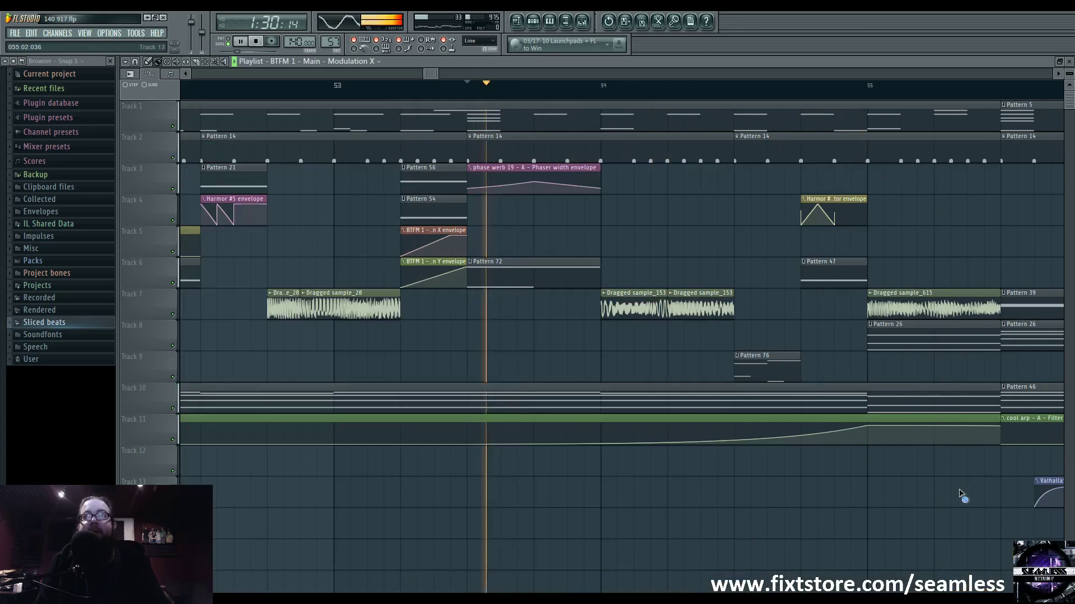
key("space")
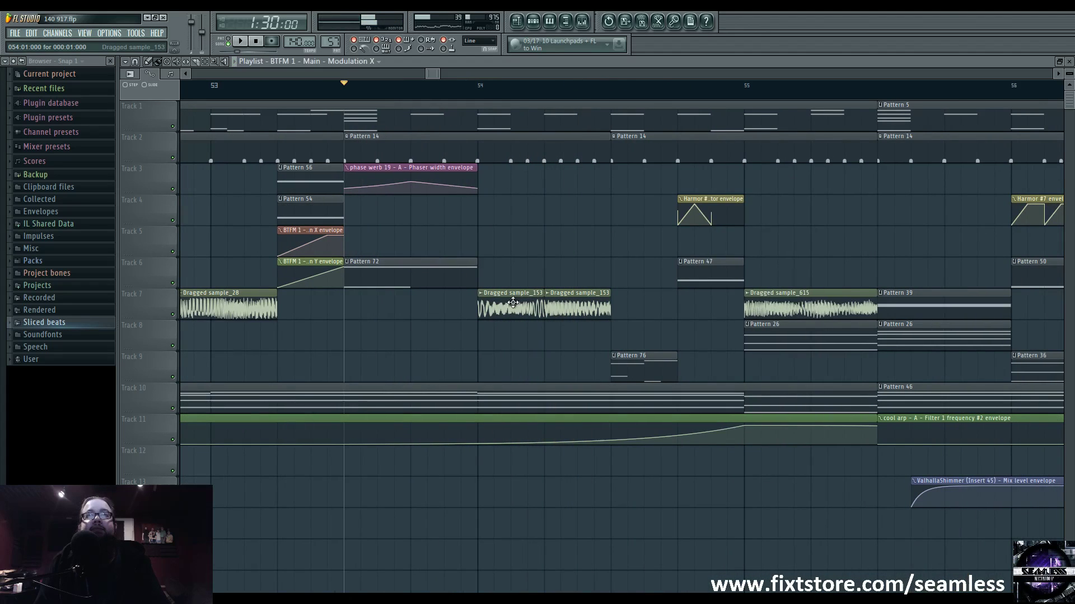
Inspect the Dragged sample_153 channel settings and the Fruity Parametric EQ 2 on its mixer insert, and close the windows
double_click(562, 307)
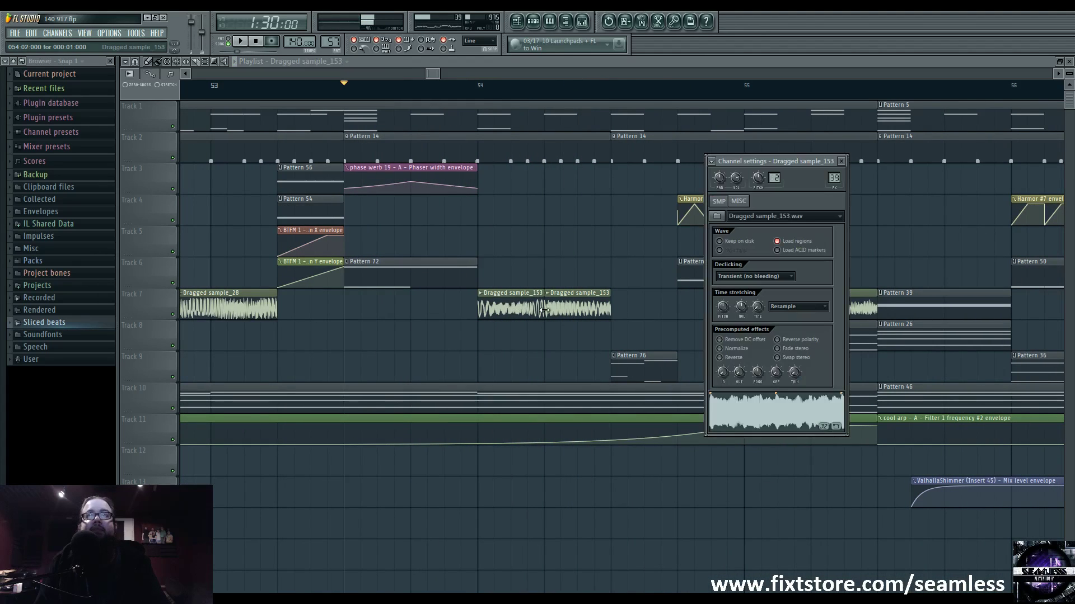
double_click(835, 177)
left_click(909, 284)
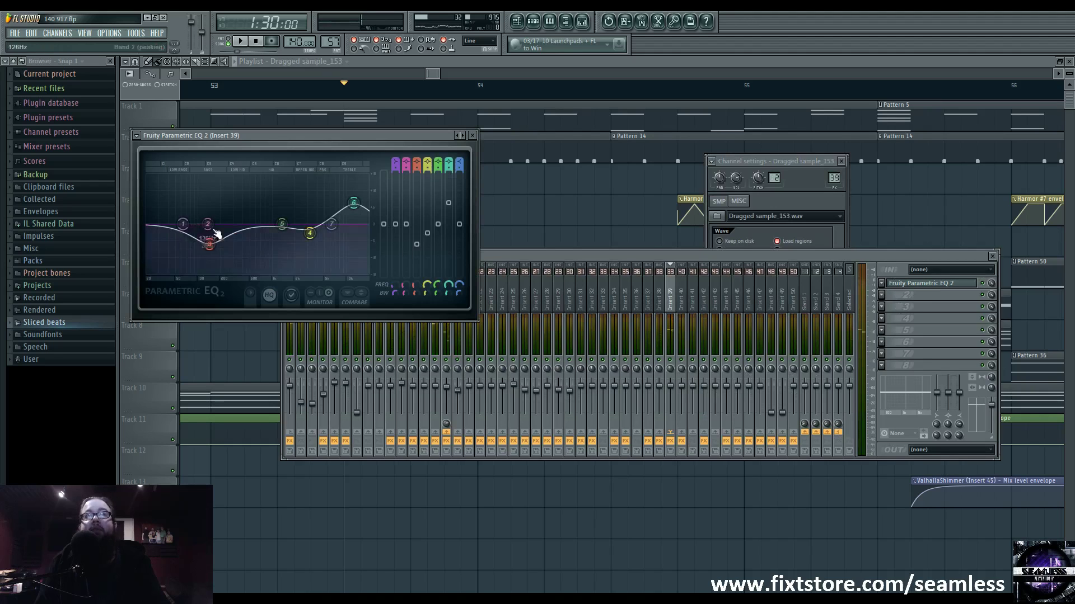
key("F12")
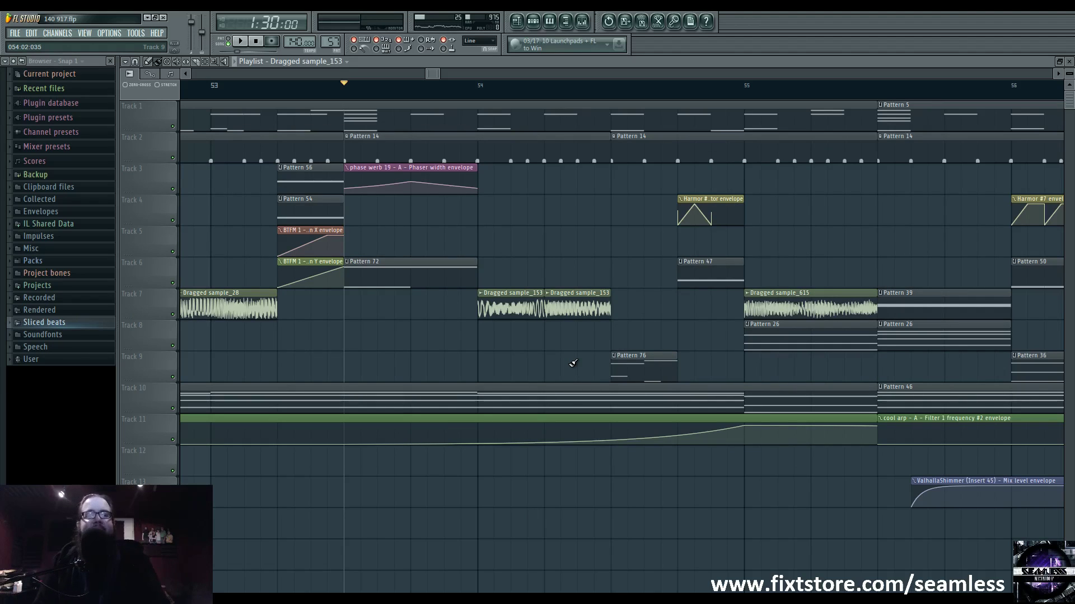
left_click(581, 20)
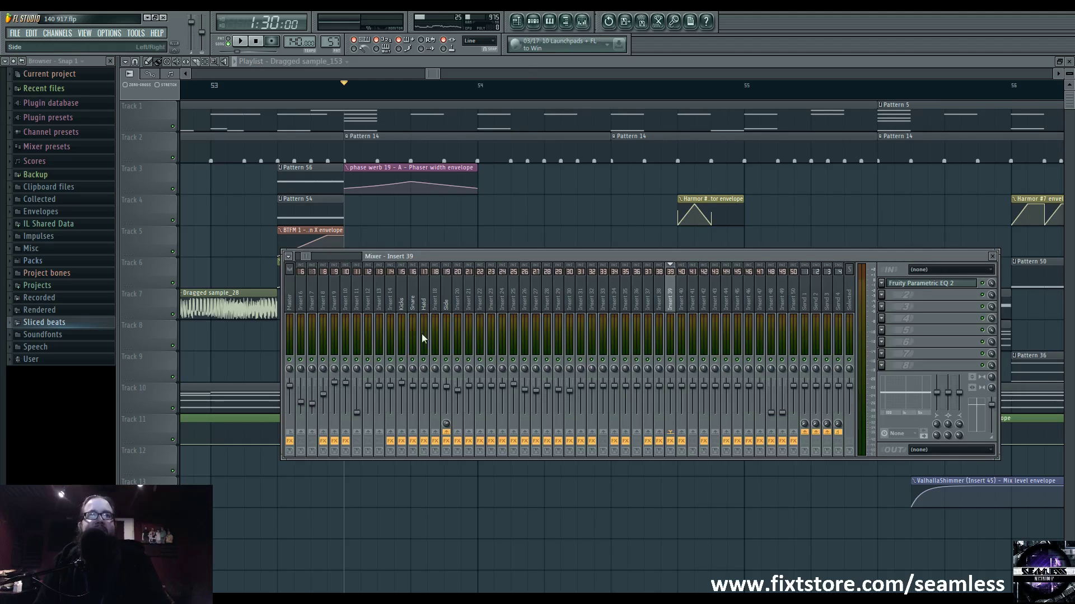
key("F9")
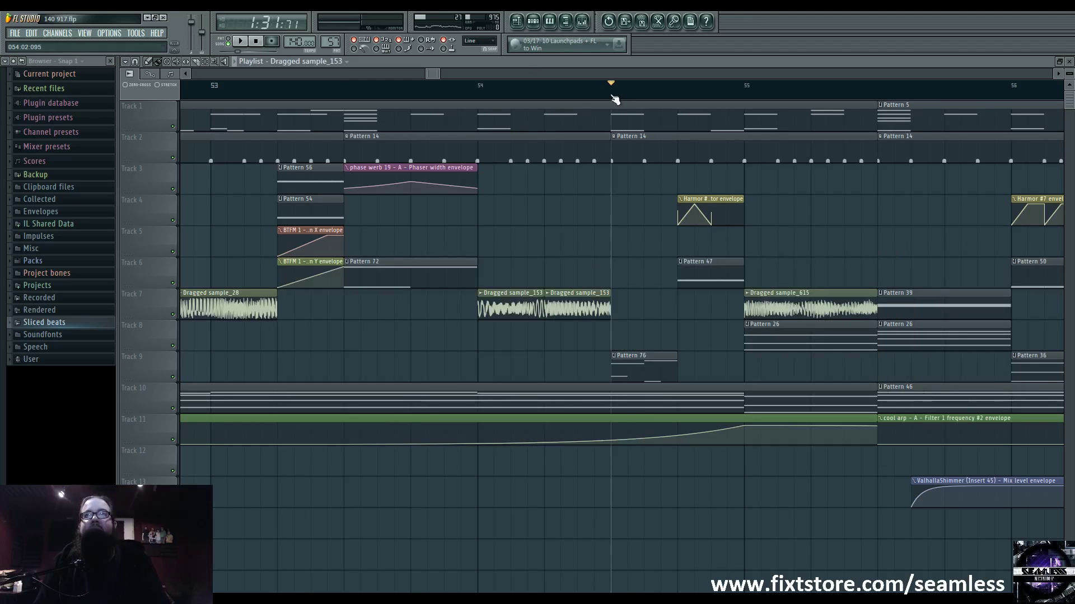
Open Pattern 76's Phase Rwerb notes in the piano roll and start playing them
double_click(630, 359)
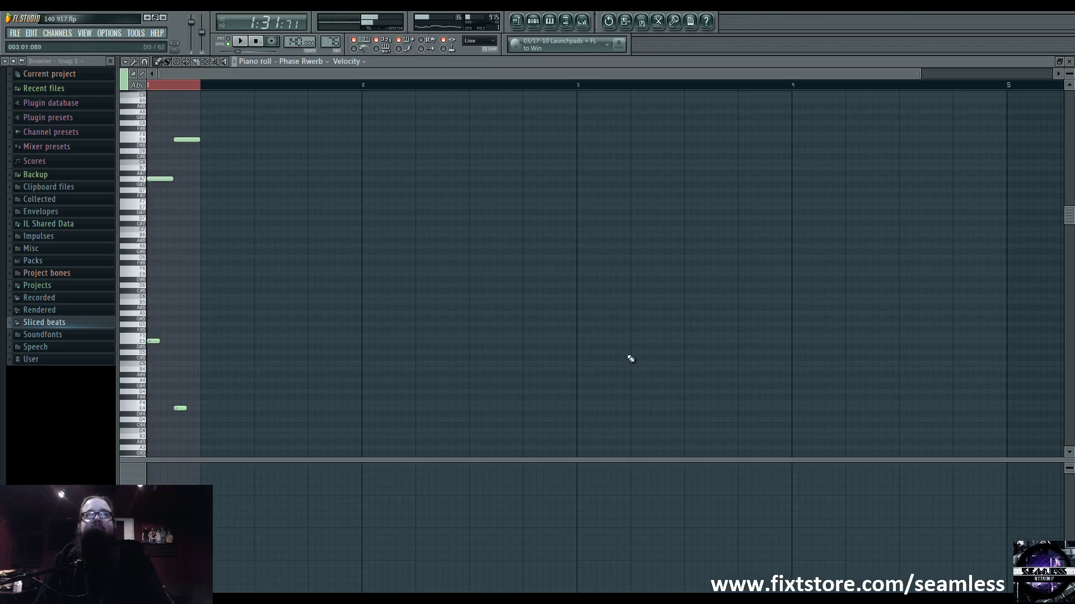
left_click(255, 41)
key("space")
Stop playback, open the Phase Rwerb Harmor from the channel rack, and reposition its window beside the channel list
left_click(532, 21)
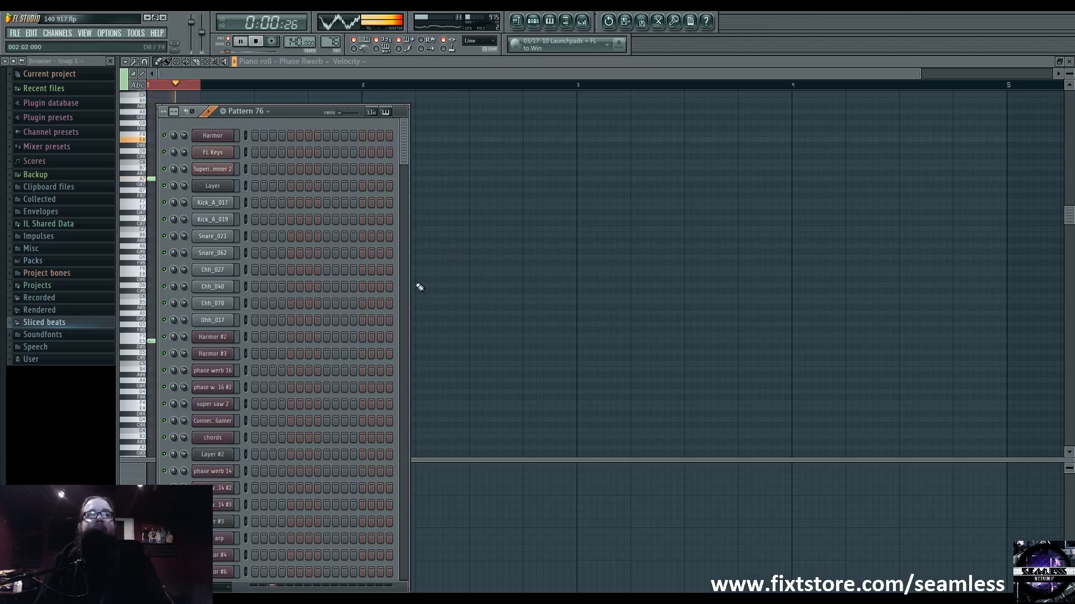
scroll(336, 313, "down", 6)
key("space")
left_click(220, 337)
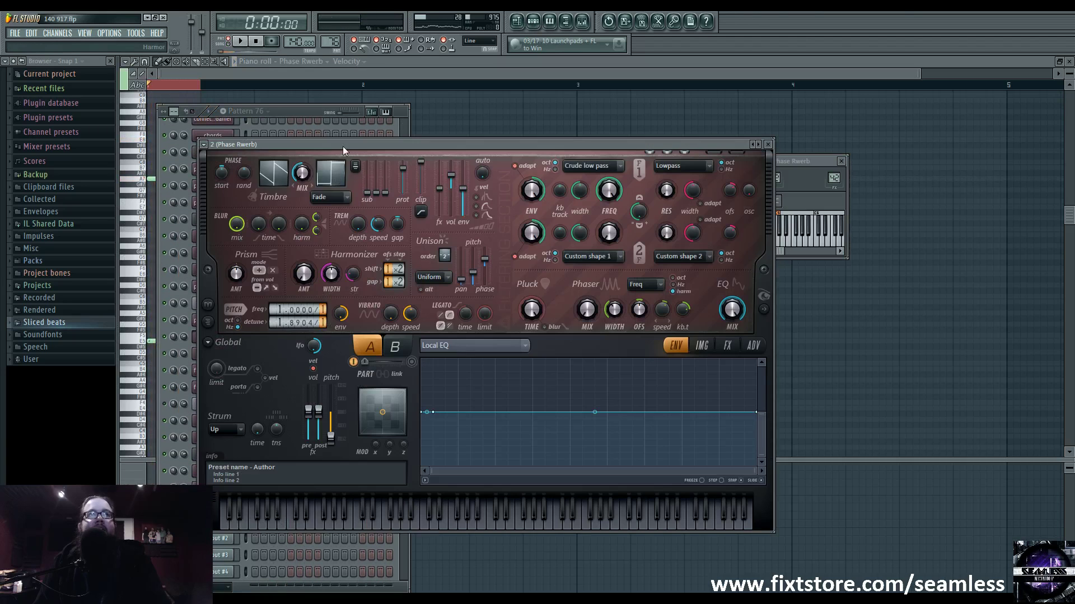
left_click_drag(342, 146, 529, 111)
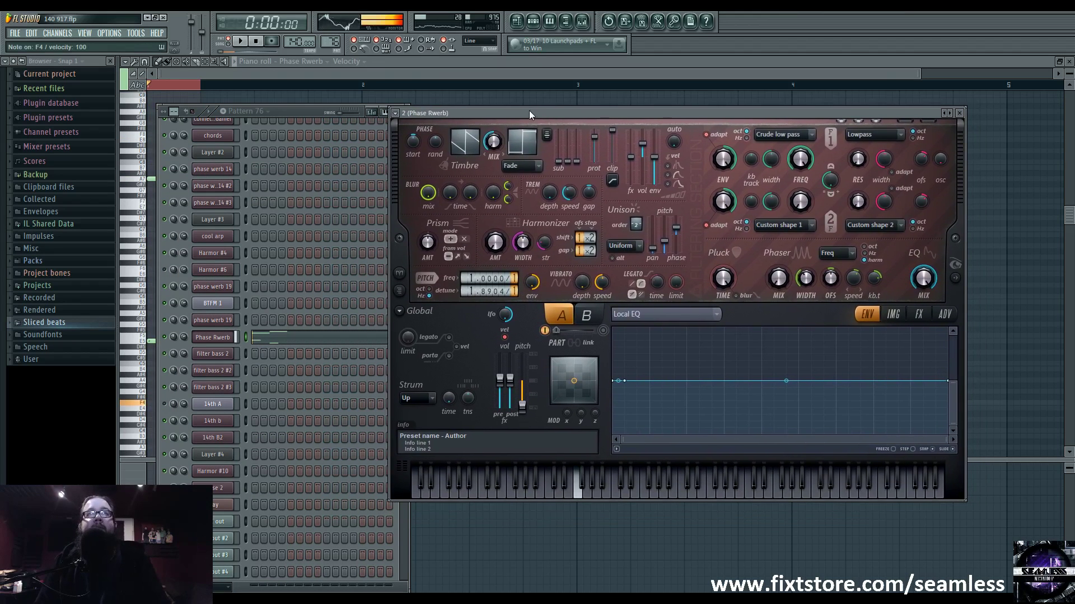
left_click_drag(529, 116, 455, 139)
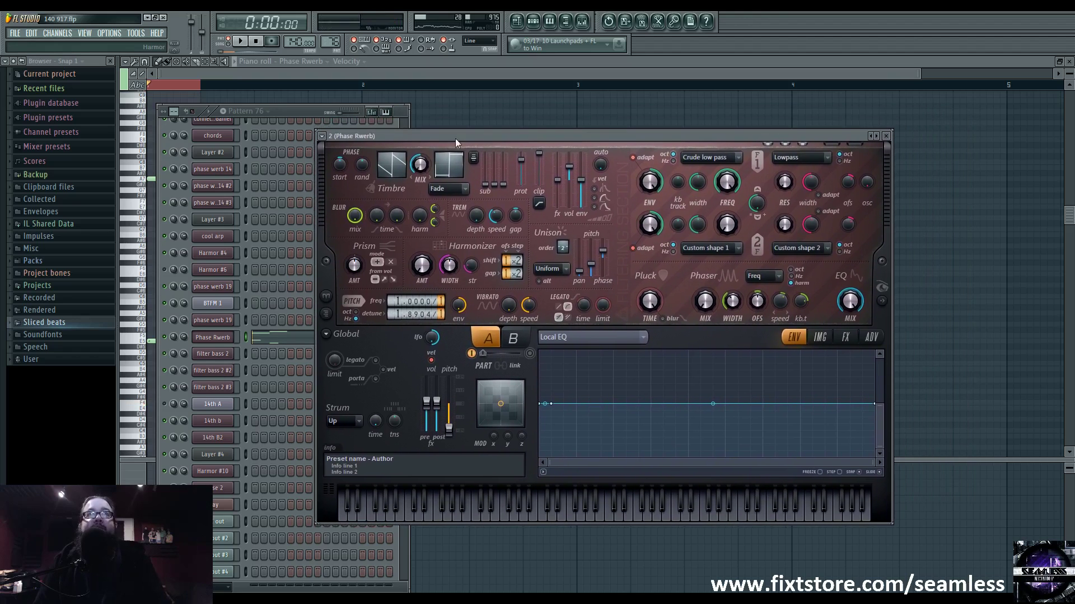
Show Harmor's spectral display and play a few test notes through Phase Rwerb
left_click(883, 287)
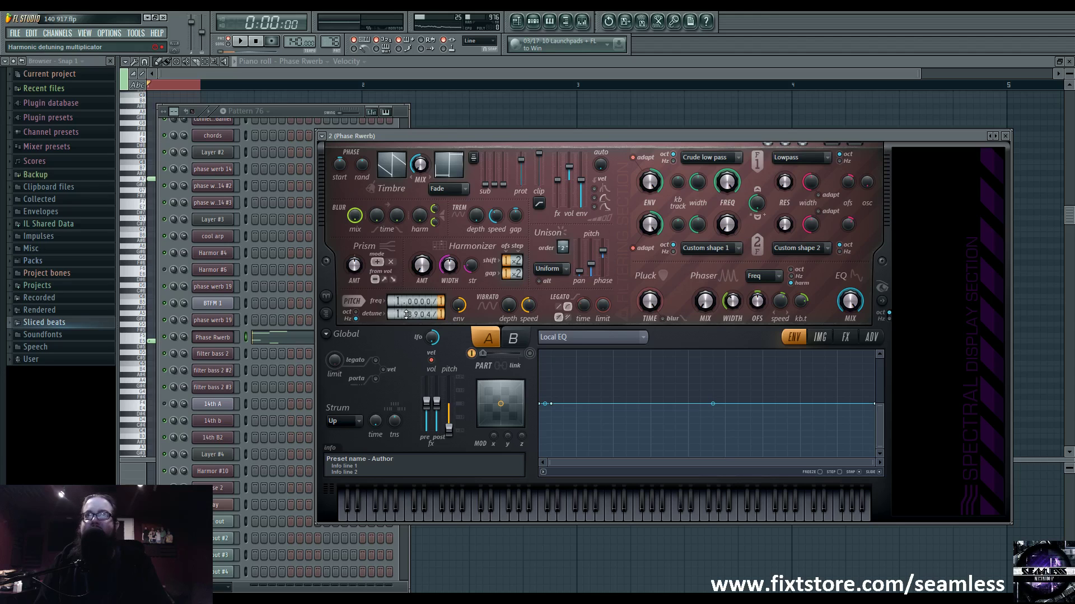
key("x")
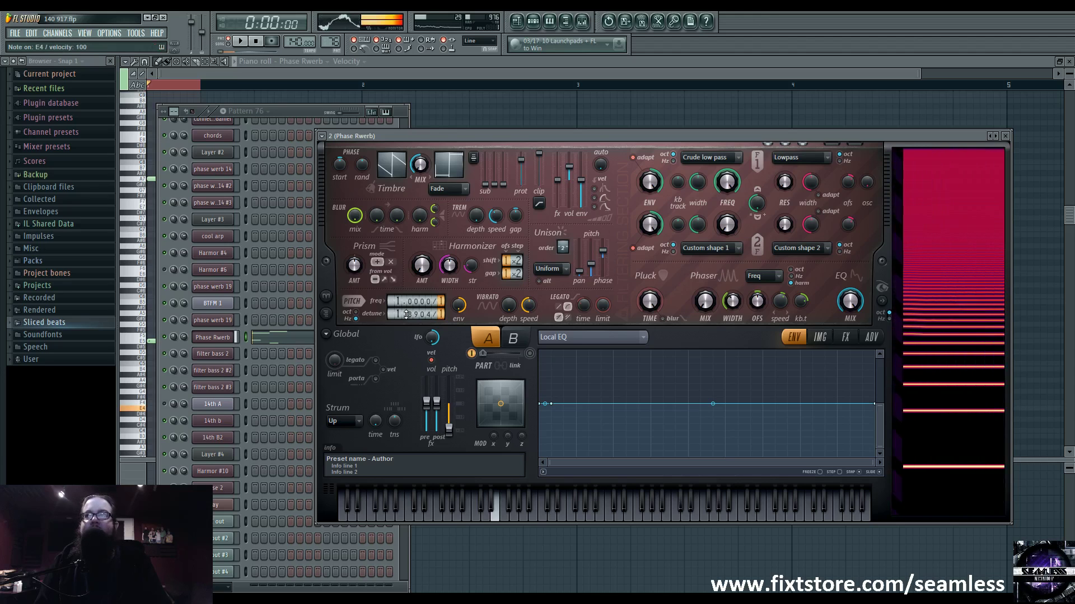
key("r")
key("n")
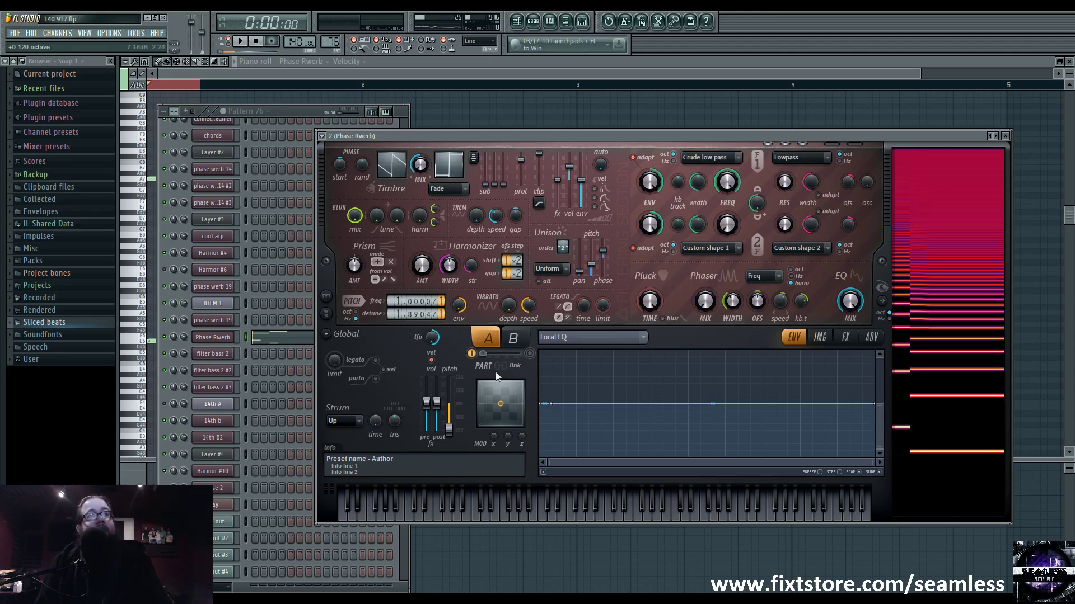
Inspect Maximus and Fruity Parametric EQ 2 on Phase Rwerb's mixer insert, including the Maximus high and master bands, and check the Side track
left_click(294, 109)
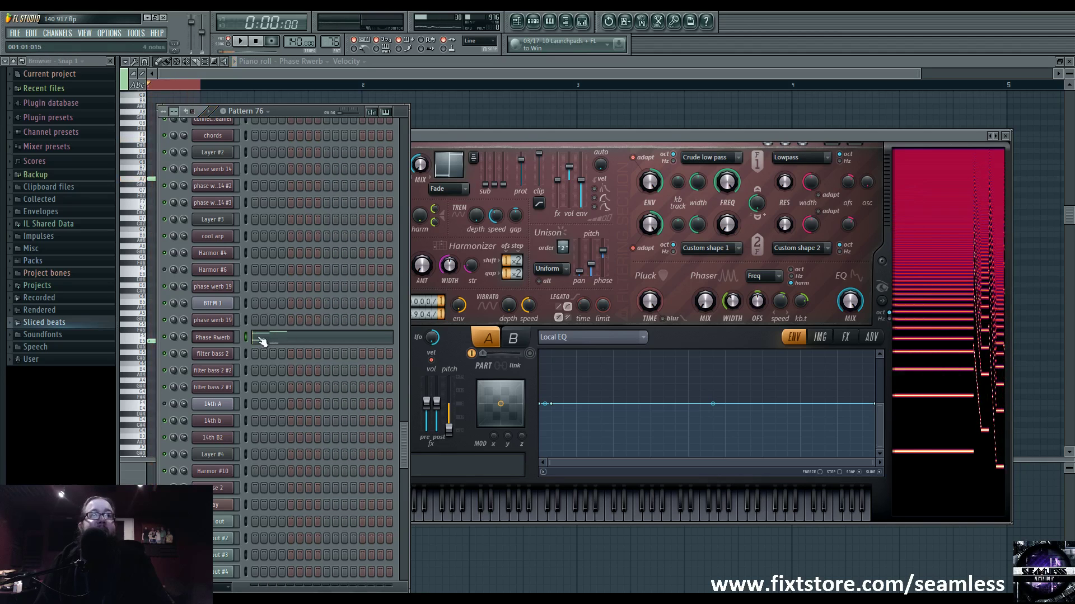
left_click(583, 21)
left_click(918, 283)
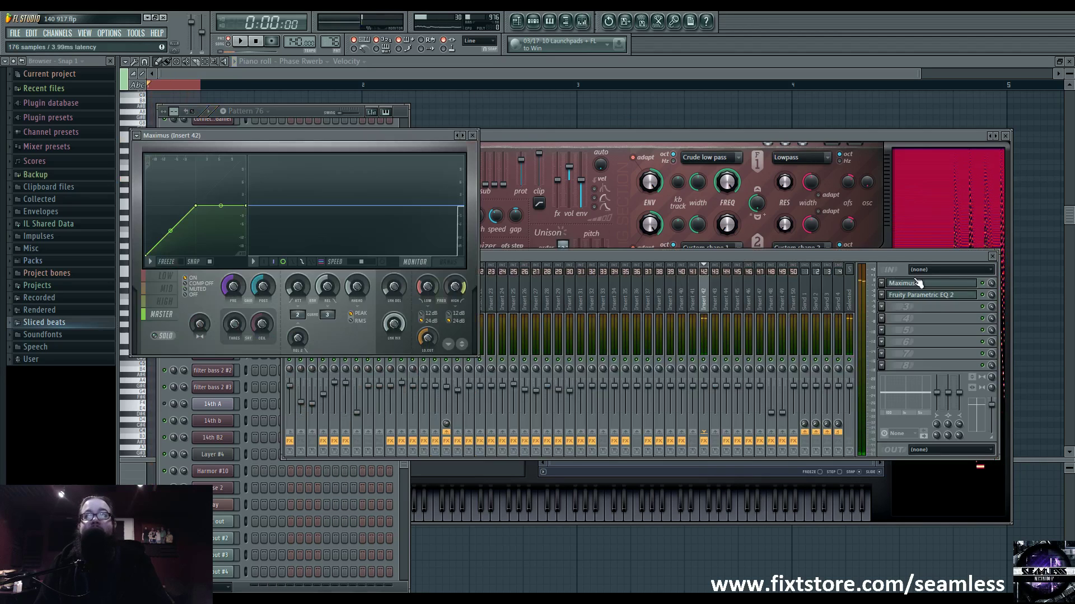
left_click(168, 302)
left_click(165, 315)
left_click(943, 295)
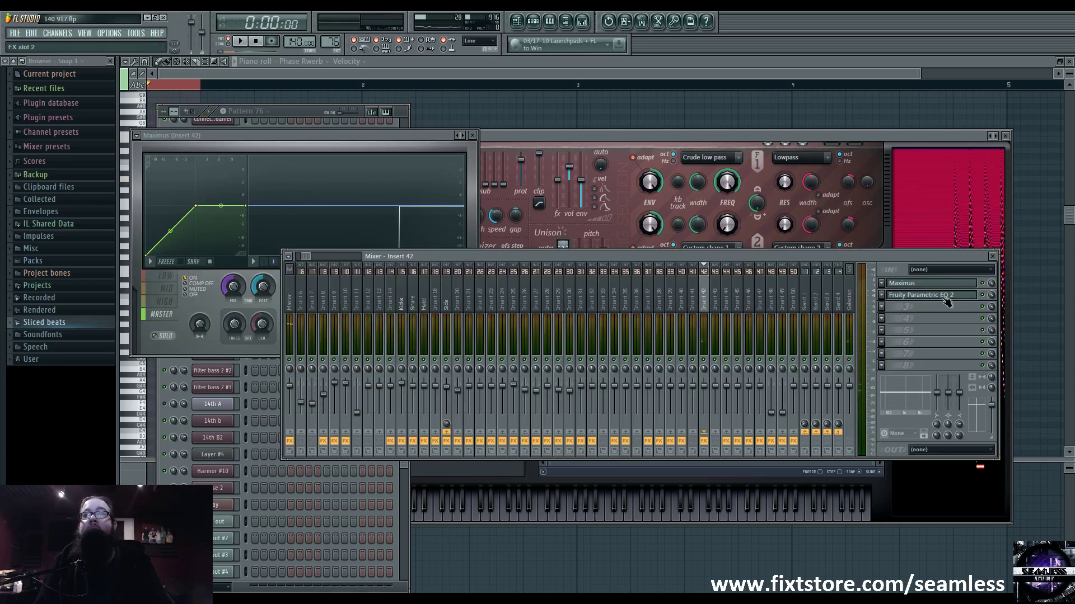
left_click(549, 253)
left_click(446, 294)
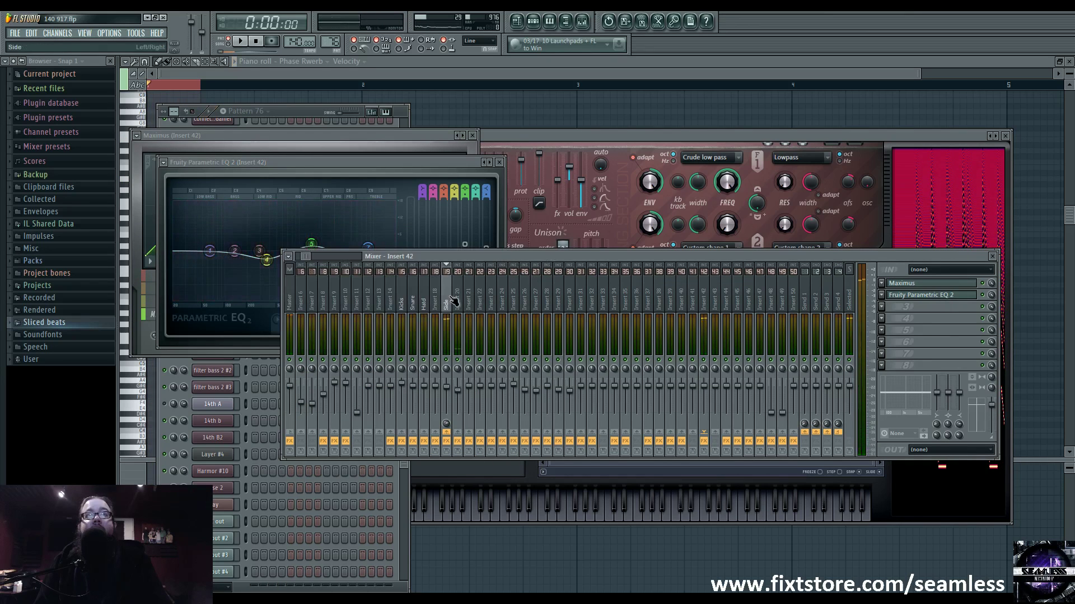
Return to the playlist and audition the Pattern 47 clips near bars 54 and 52 for comparison
left_click(517, 23)
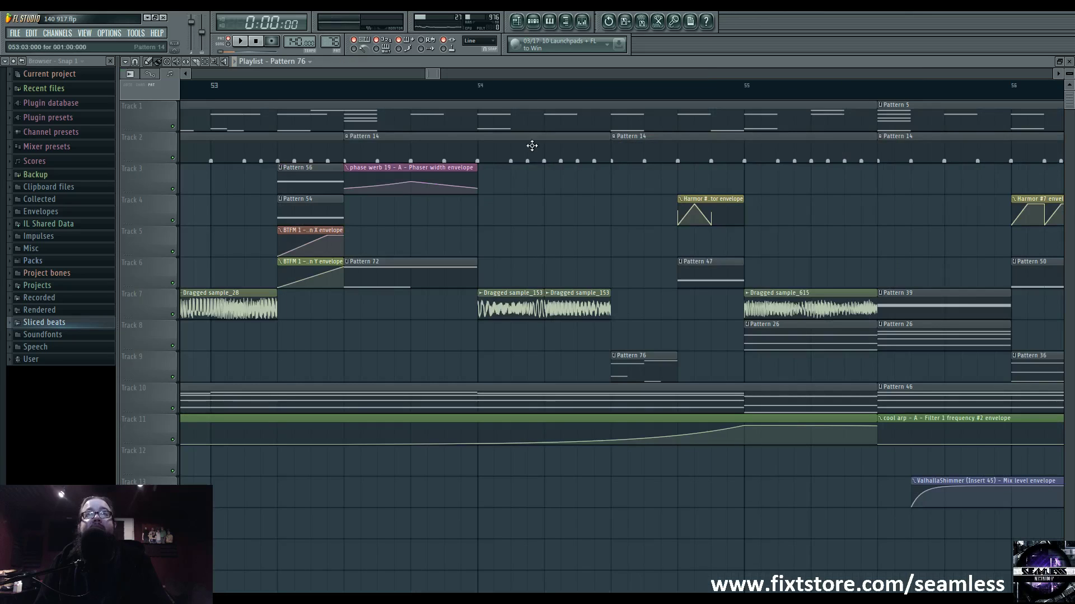
left_click_drag(648, 248, 431, 248)
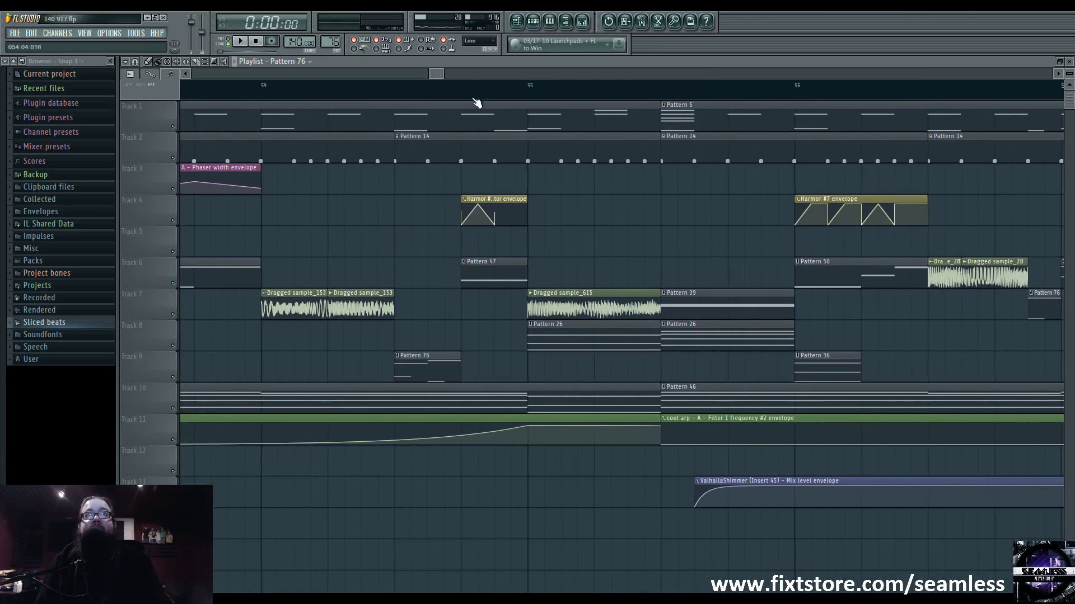
left_click(461, 86)
key("space")
scroll(550, 240, "down", 5)
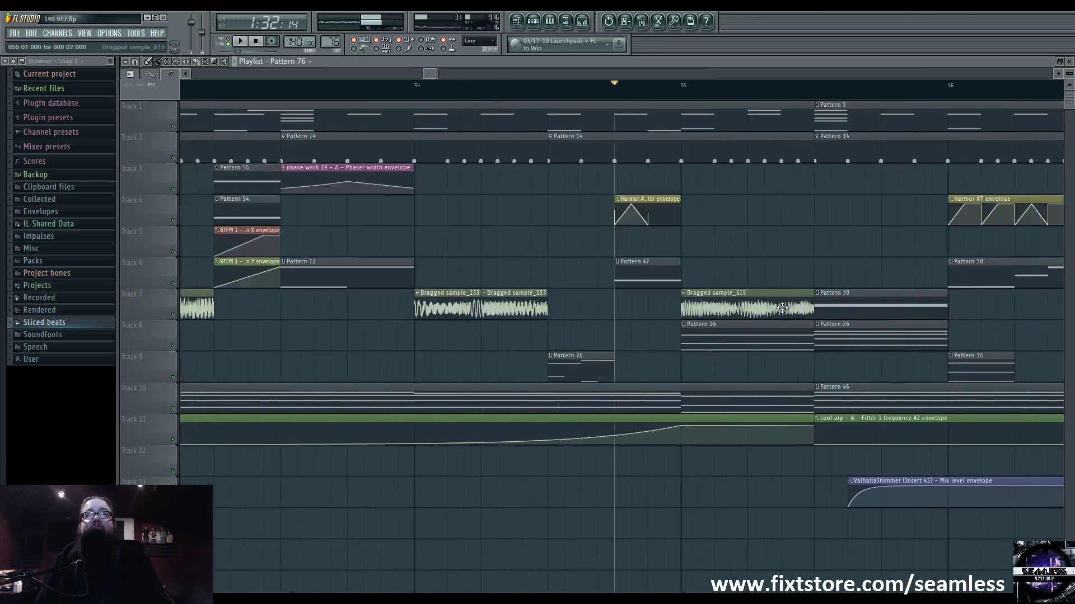
left_click(420, 85)
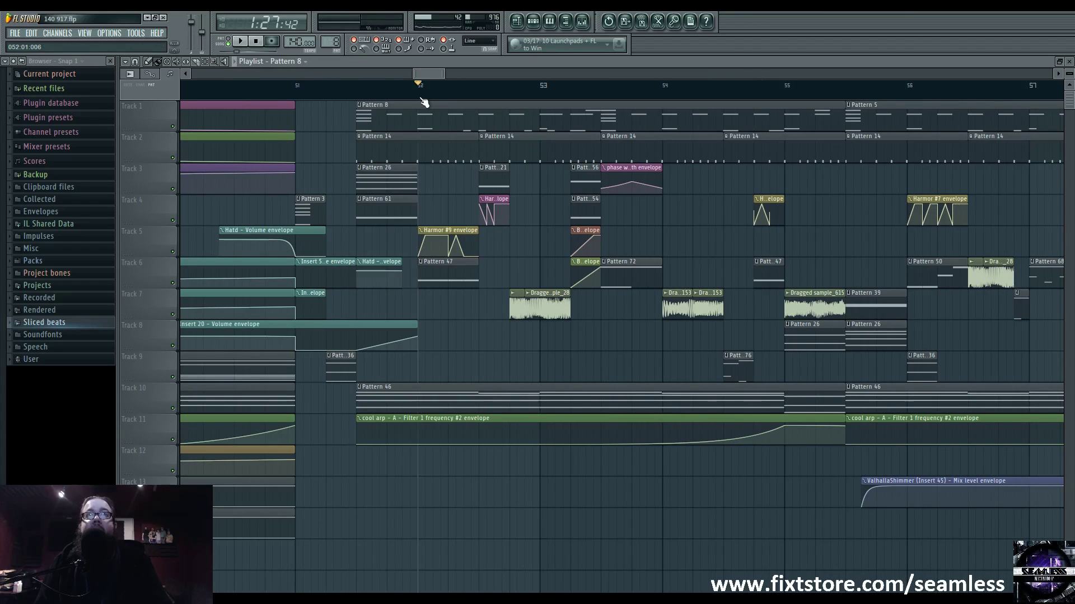
key("space")
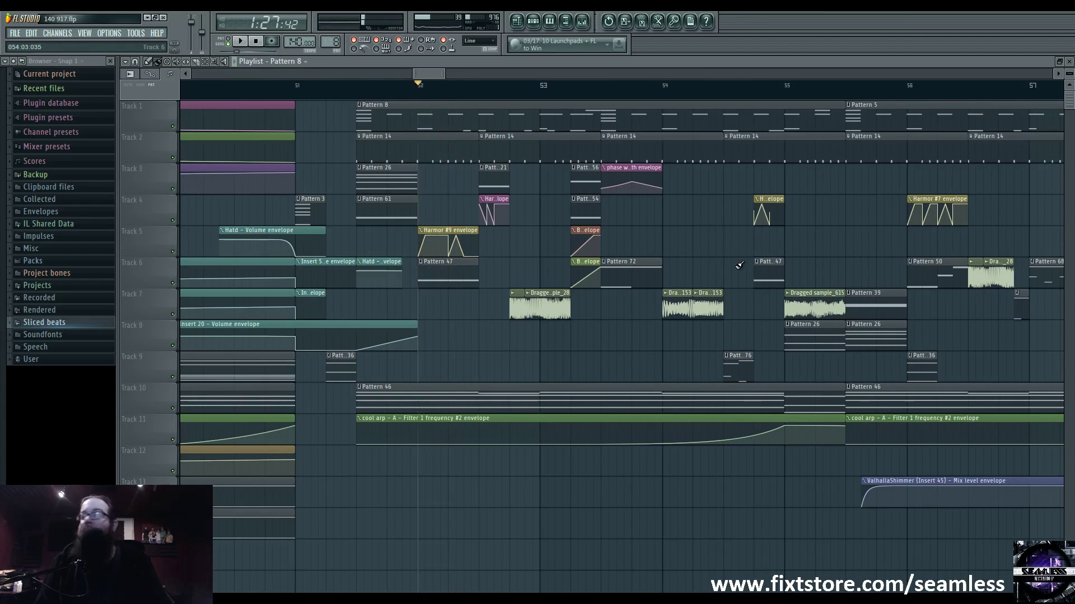
Move the playback position to the Pattern 47 clip before bar 55 and audition it with its Harmor envelope
left_click(752, 93)
scroll(615, 185, "up", 5)
key("space")
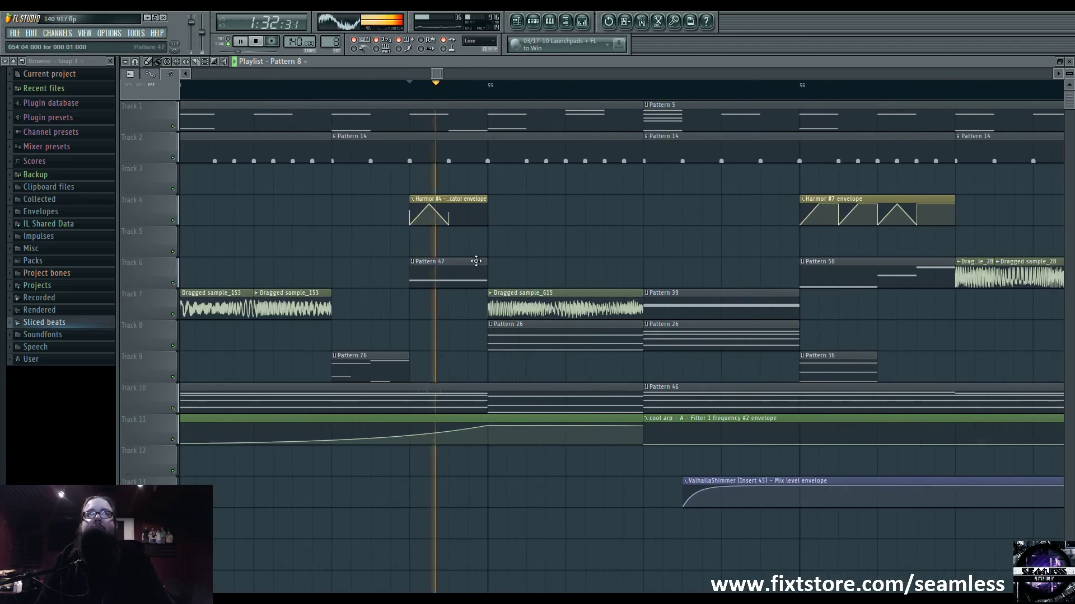
key("space")
scroll(742, 265, "down", 5)
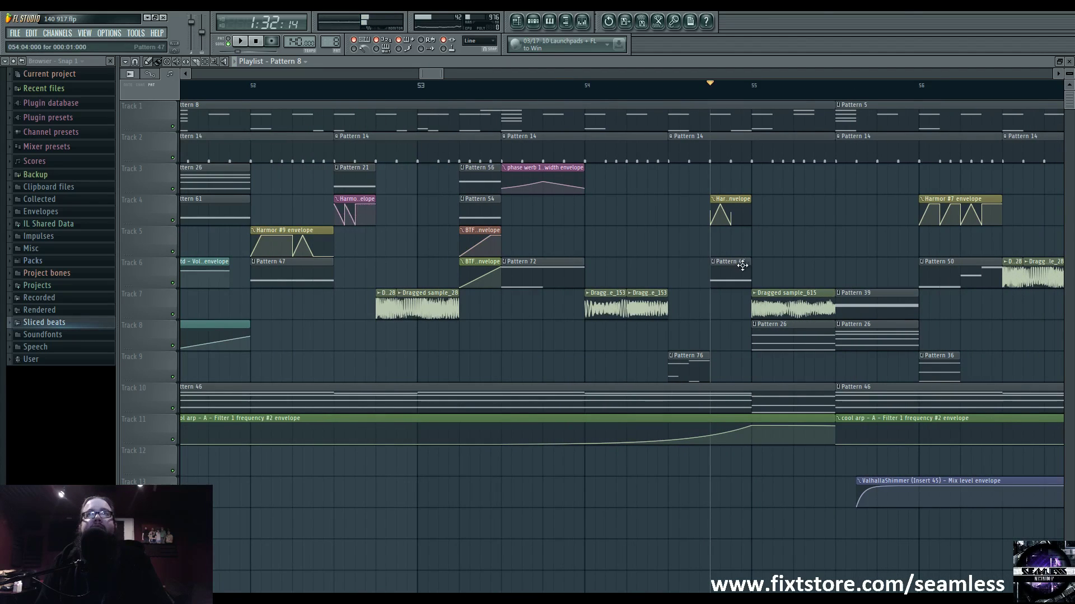
scroll(539, 239, "right", 3)
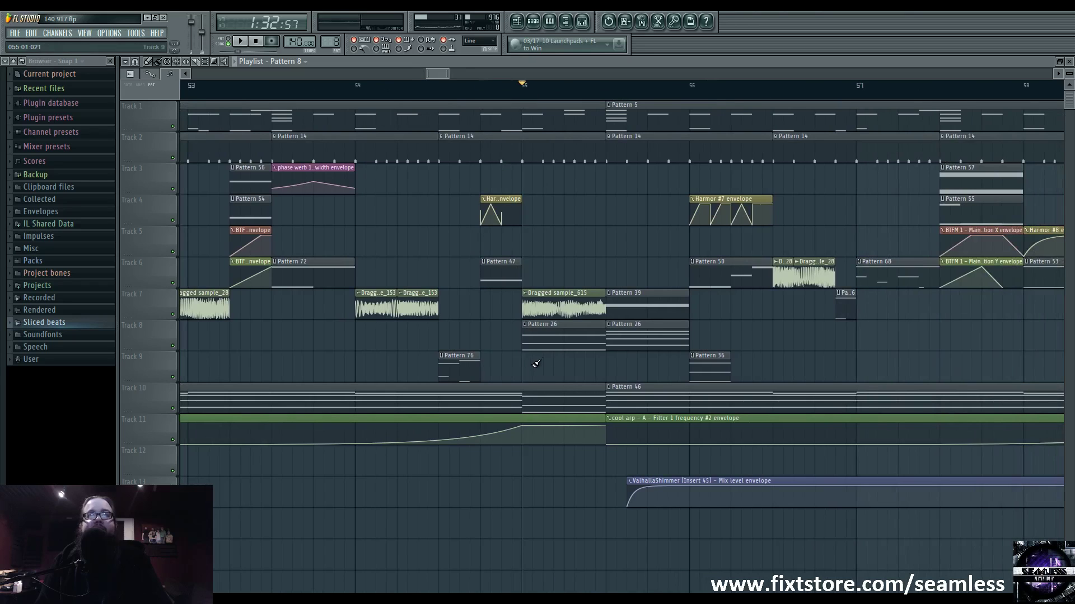
Open the Dragged sample_615 channel settings, preview the sample, close the window, and audition the passage from bar 55
left_click(559, 293)
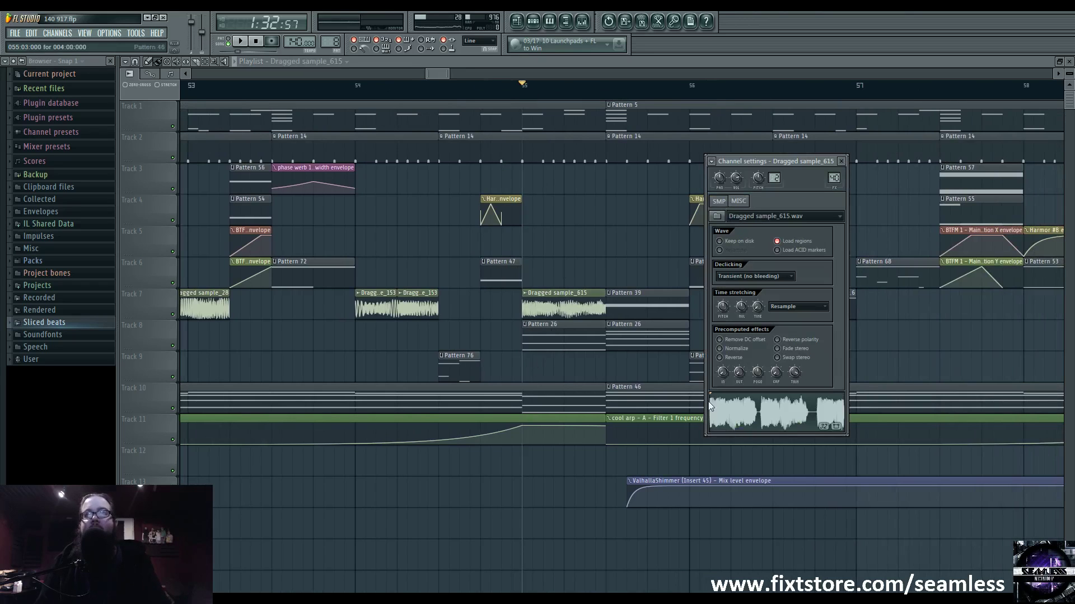
left_click(761, 421)
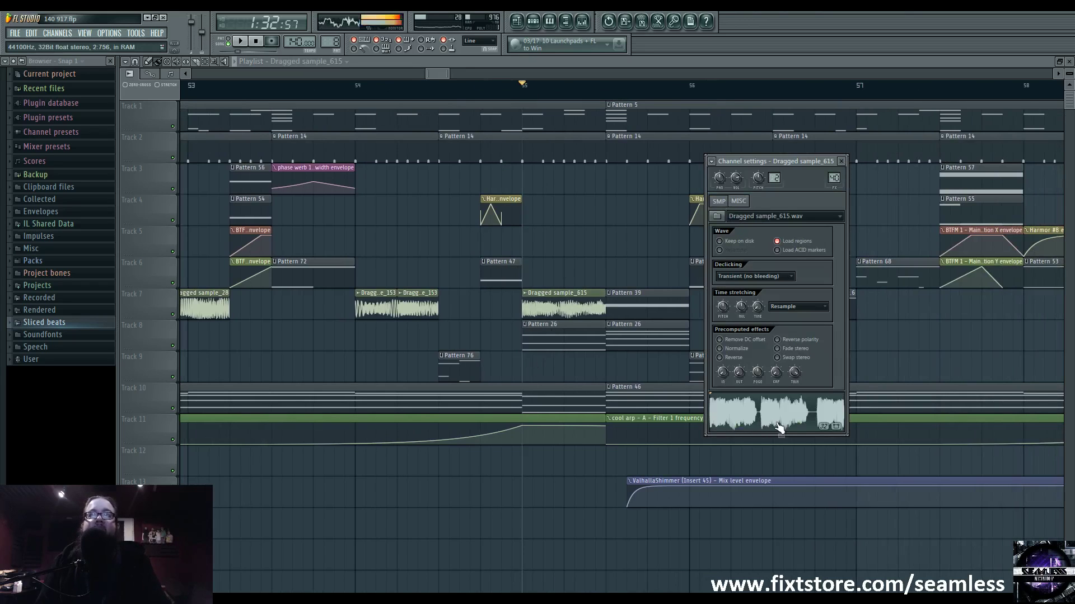
key("Escape")
key("space")
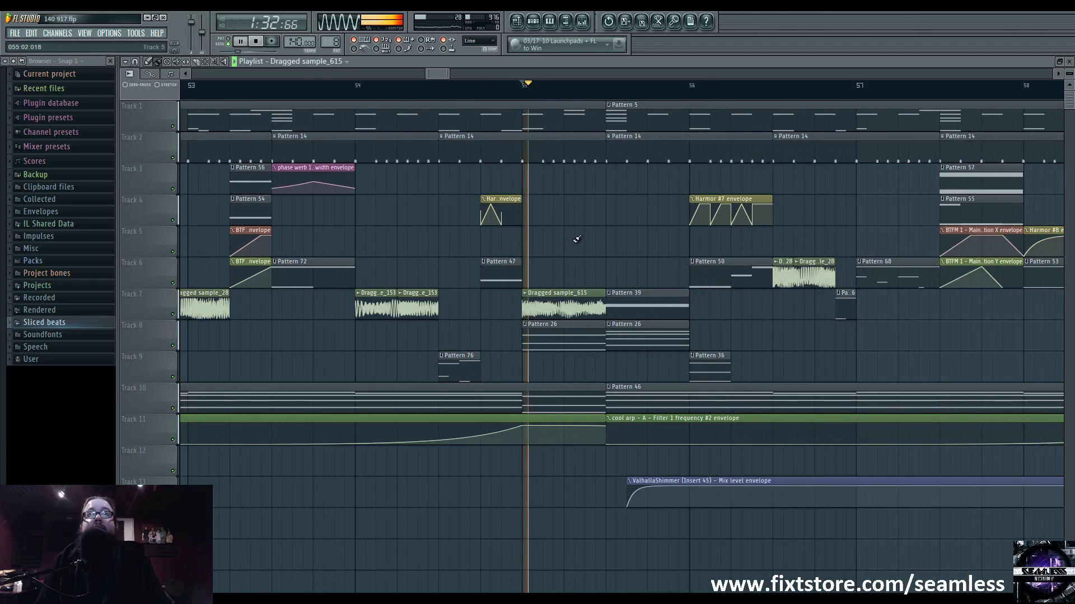
key("space")
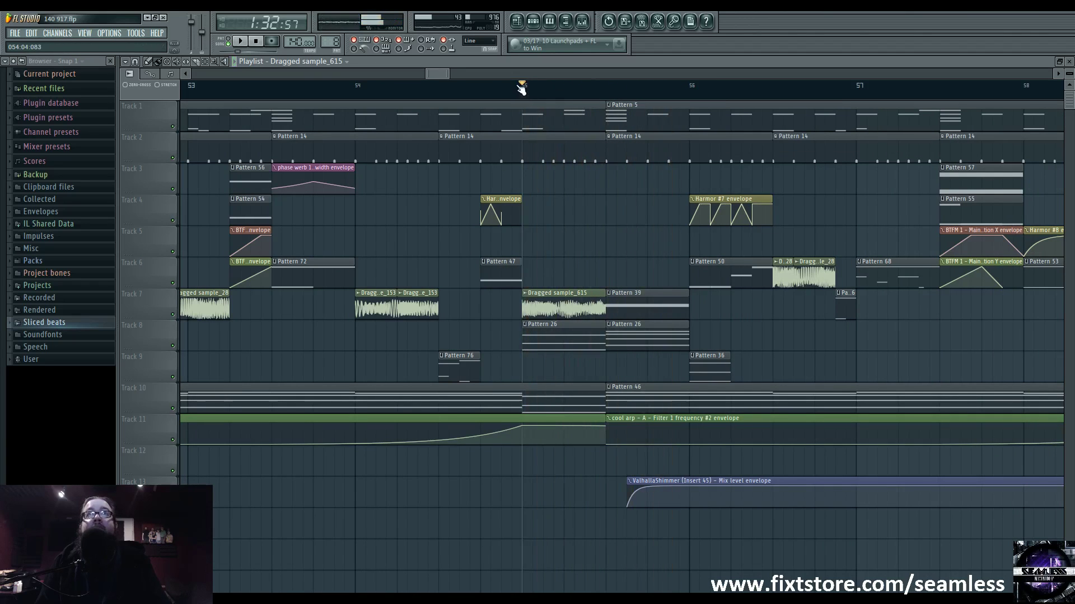
Open Pattern 26's chords in the piano roll, briefly start and stop playback, and look over the notes
double_click(548, 346)
scroll(508, 388, "down", 3)
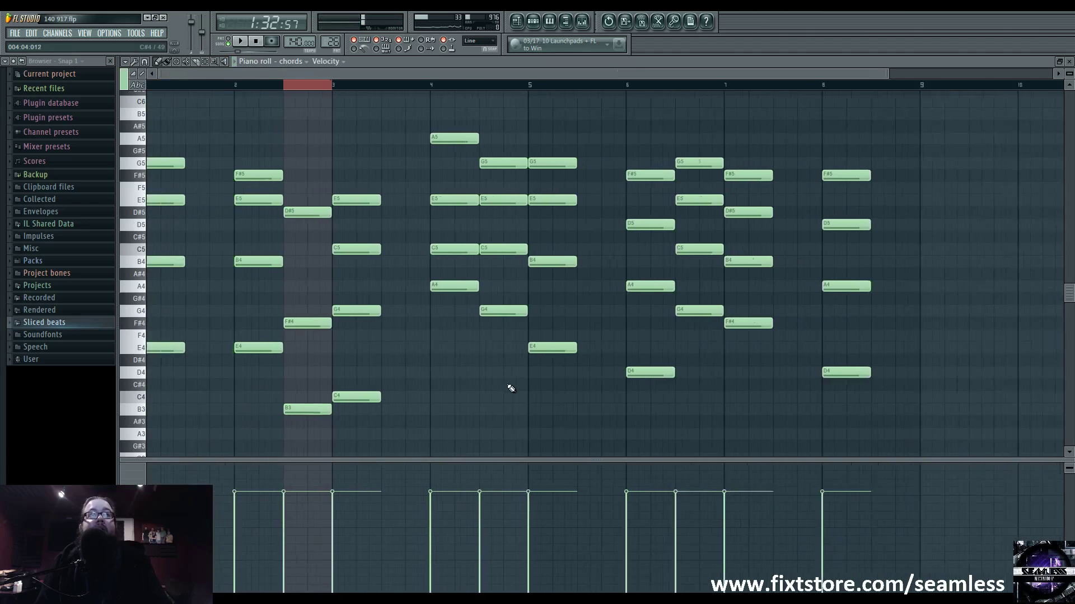
key("space")
key("space")
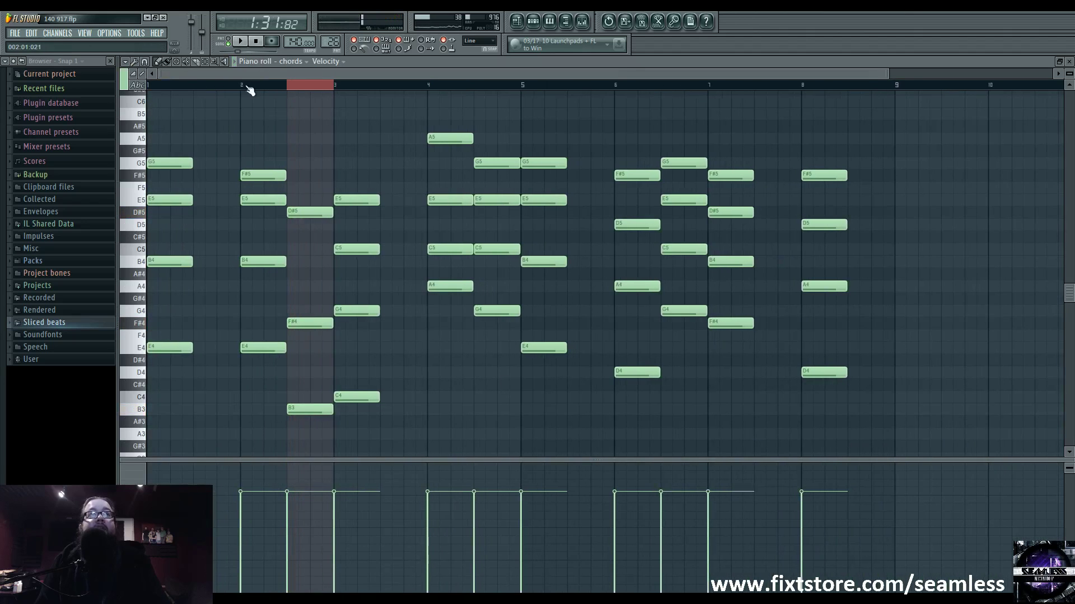
scroll(501, 211, "up", 3)
scroll(396, 202, "down", 2)
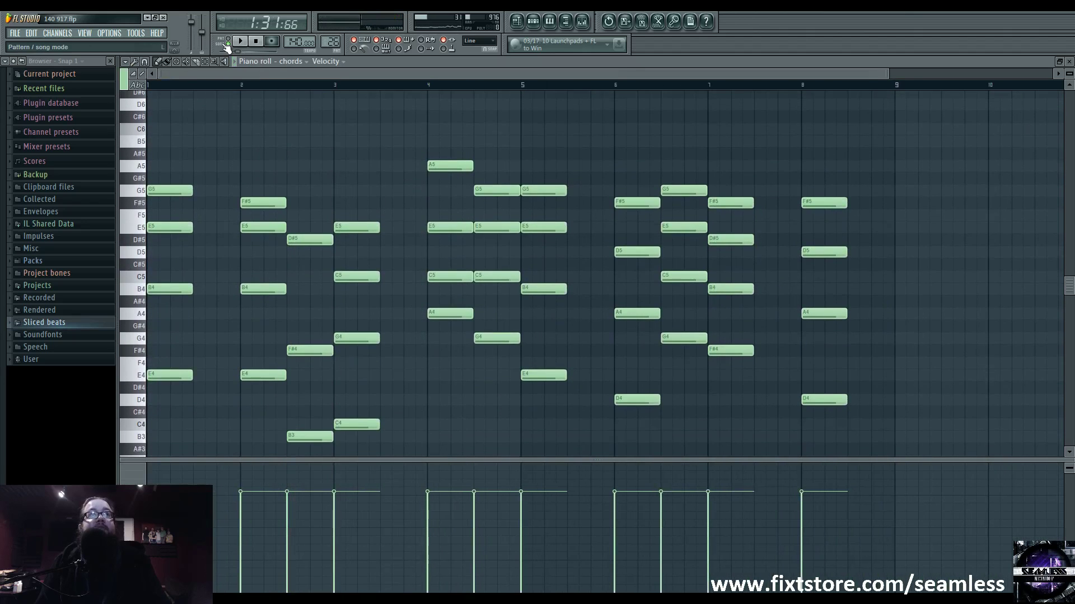
Play the chord progression in pattern mode, move the playback position to the B3 chord midway through bar 2, and stop playback
key("space")
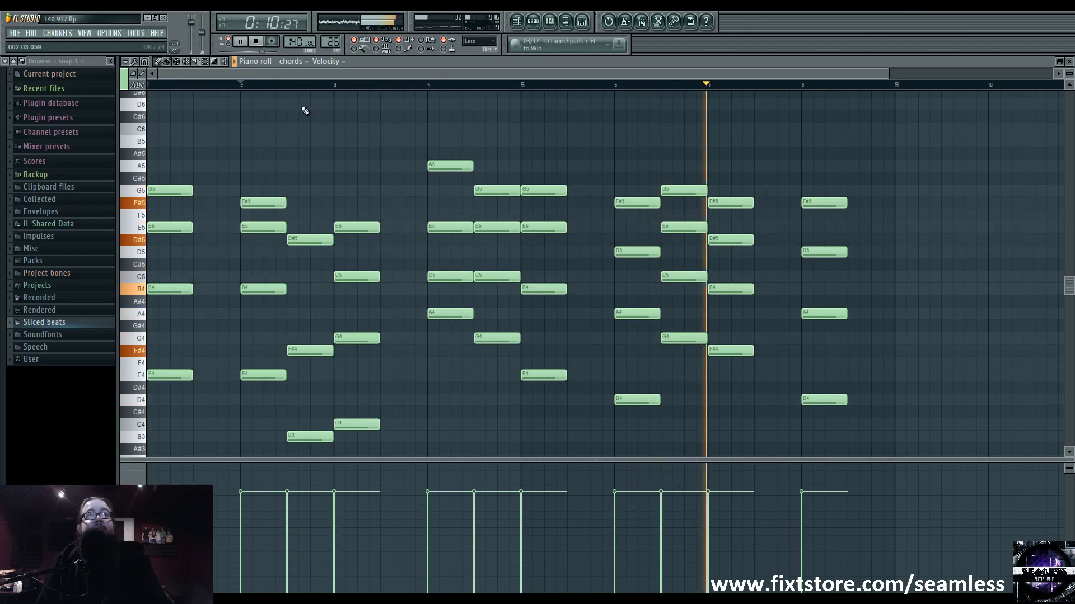
left_click(287, 84)
key("space")
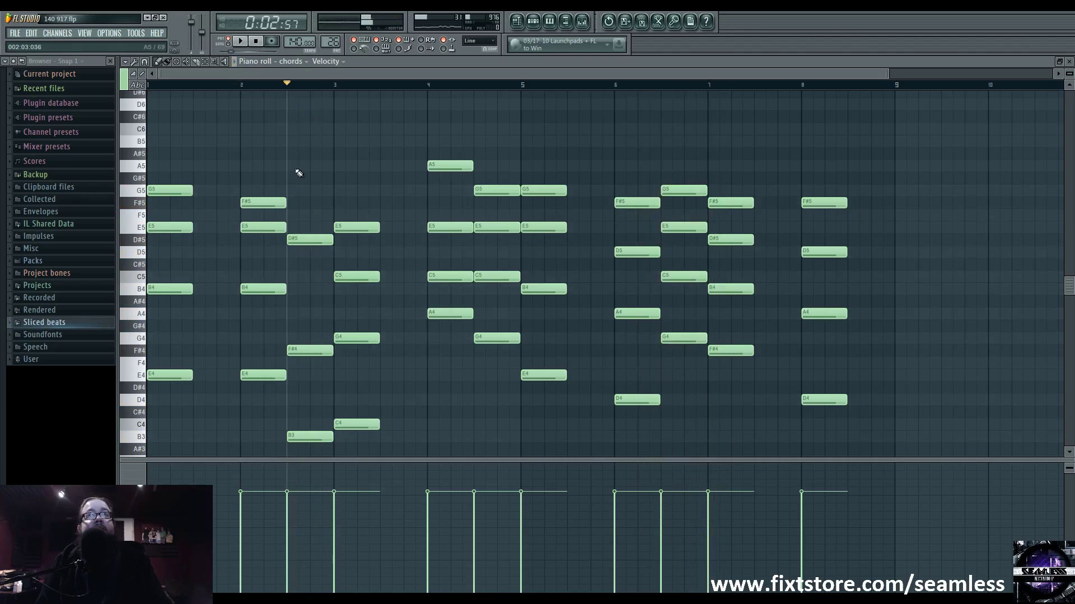
scroll(264, 269, "up", 2, "ctrl")
scroll(564, 270, "down", 2)
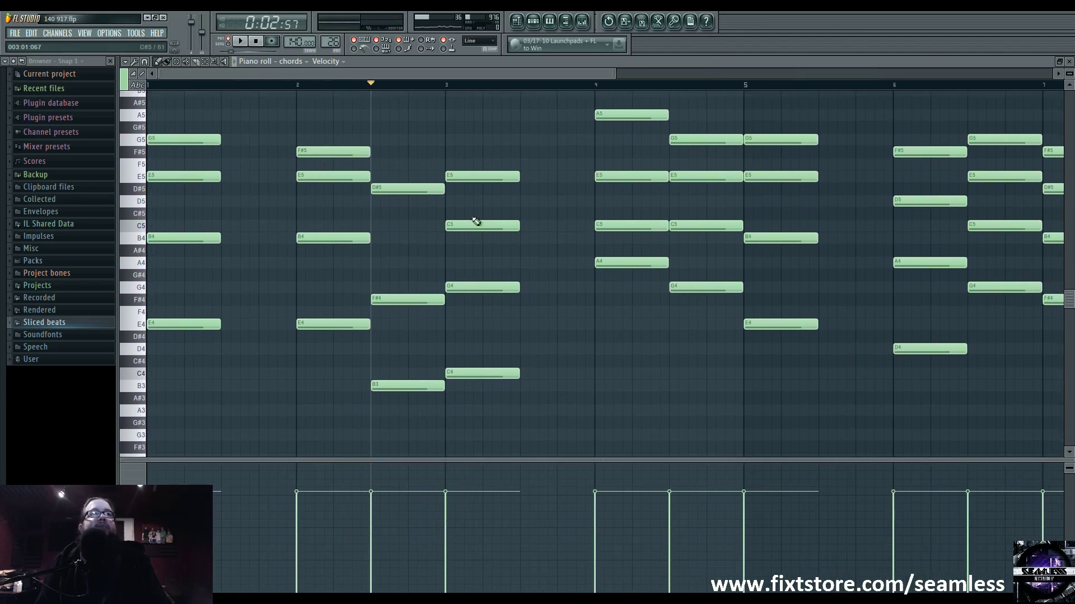
Audition the B3, F#4 and D#5 notes of the chord midway through bar 2 one by one
scroll(392, 240, "down", 1)
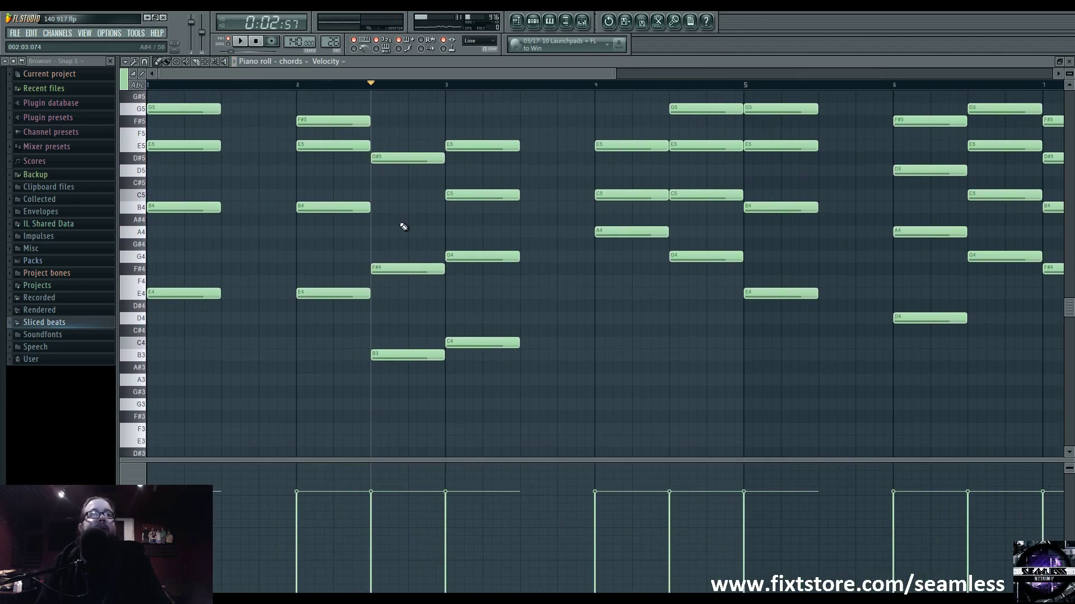
scroll(398, 246, "up", 3)
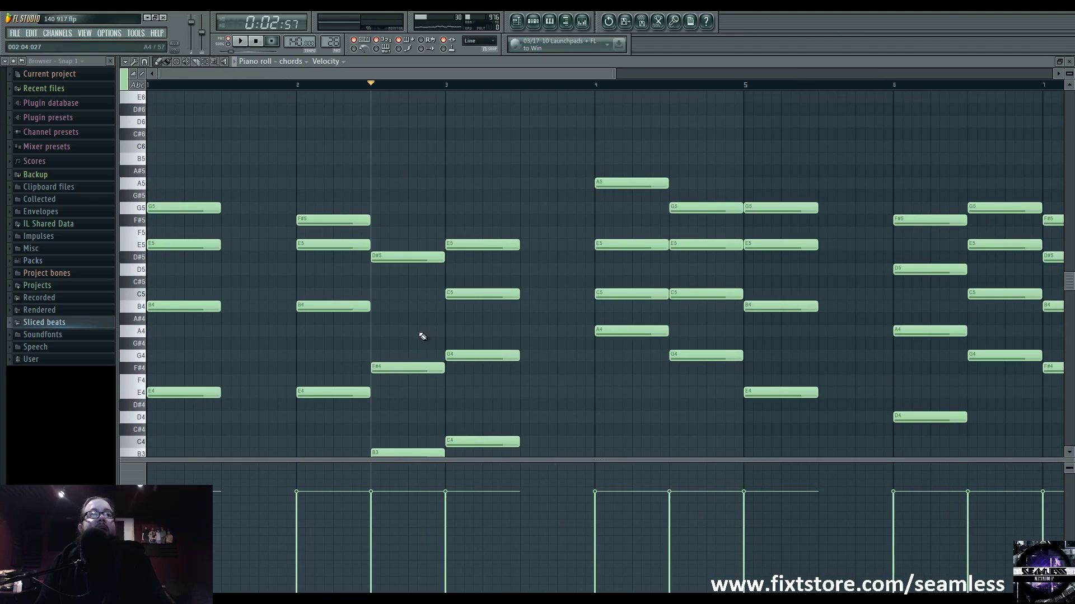
left_click(390, 450)
left_click(389, 361)
left_click(381, 255)
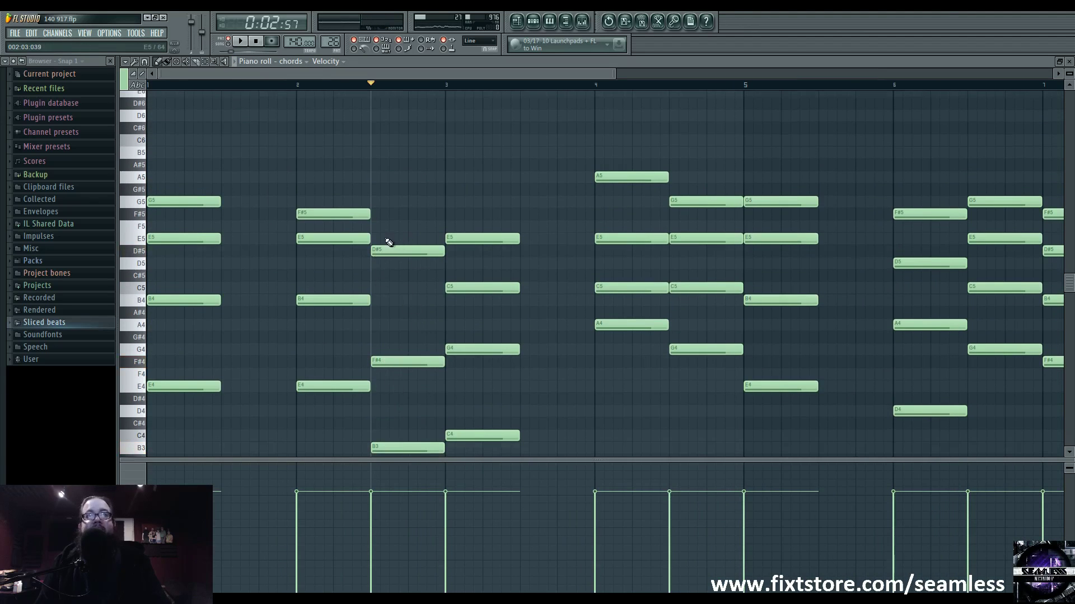
left_click(389, 249)
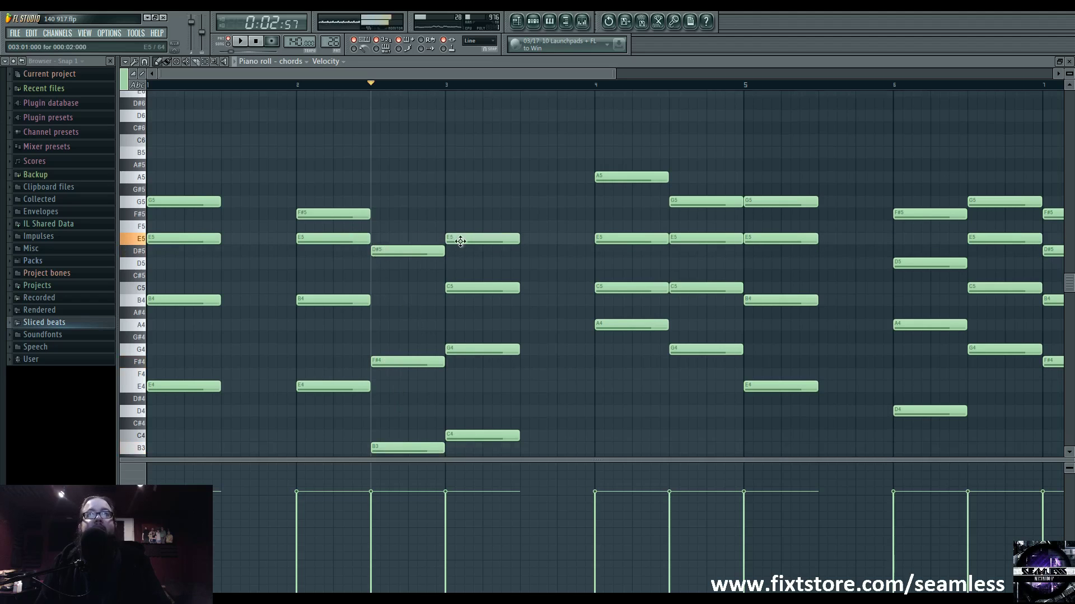
Play the chord progression from the B3 chord midway through bar 2 and stop playback
key("space")
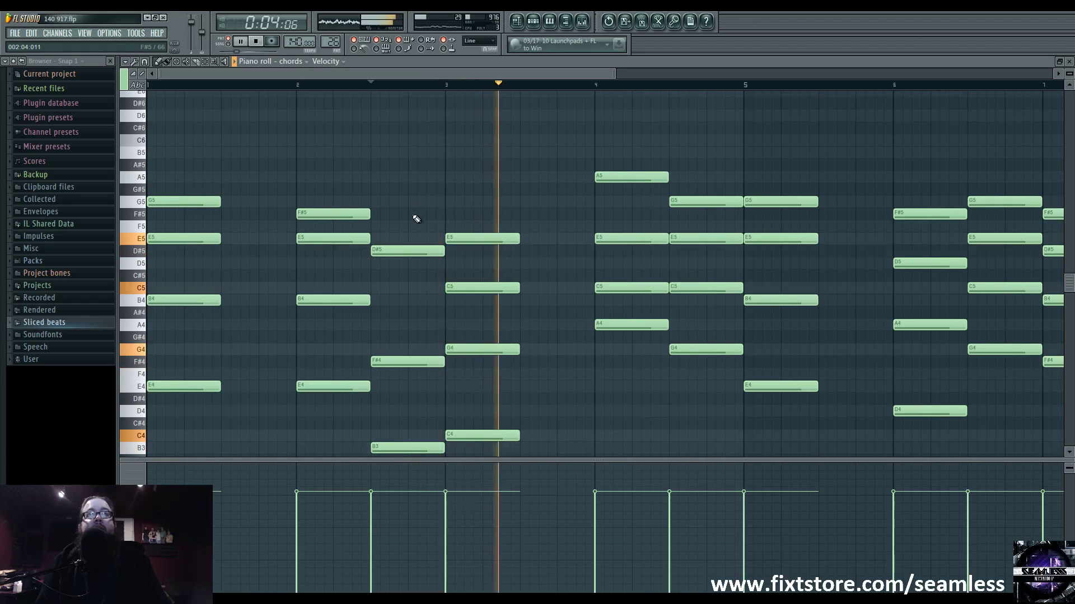
key("space")
key("space")
key("space")
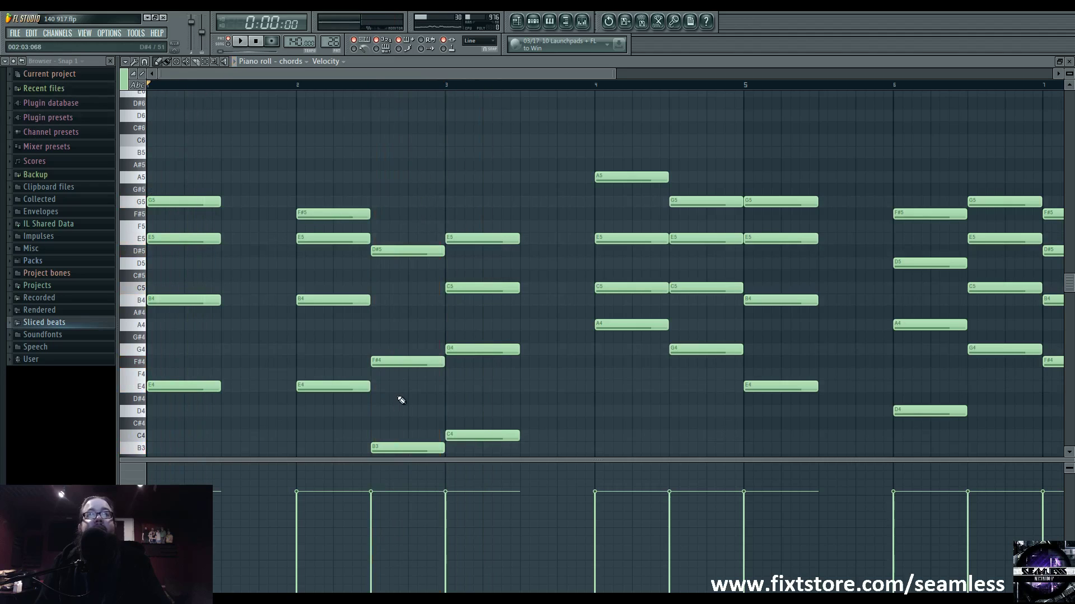
Try the B3 note of the chord midway through bar 2 an octave higher, audition the voicing, and return the note to B3
left_click_drag(401, 449, 401, 300)
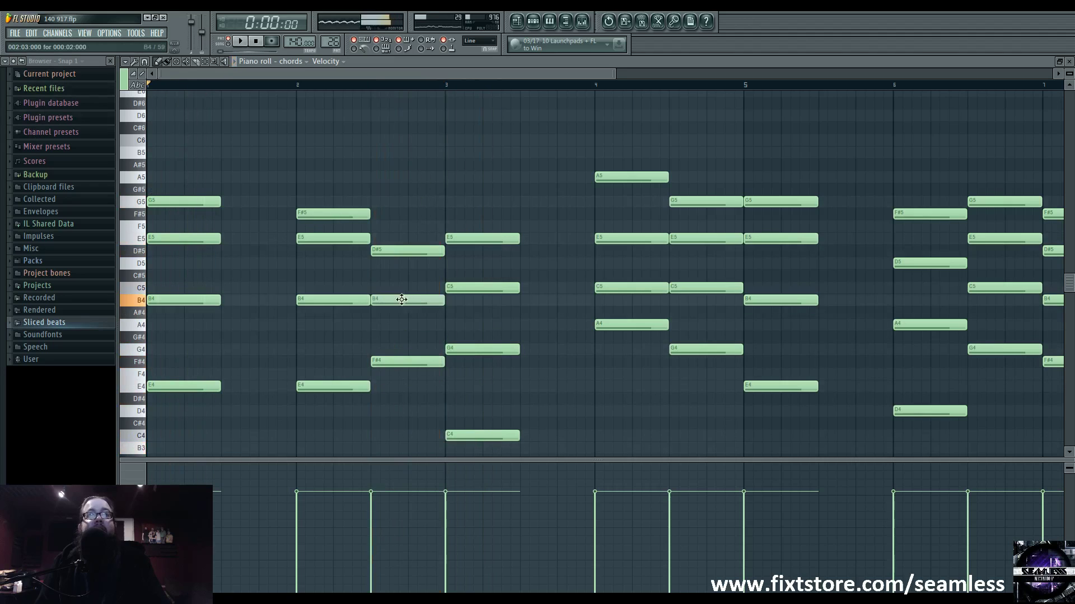
left_click(370, 83)
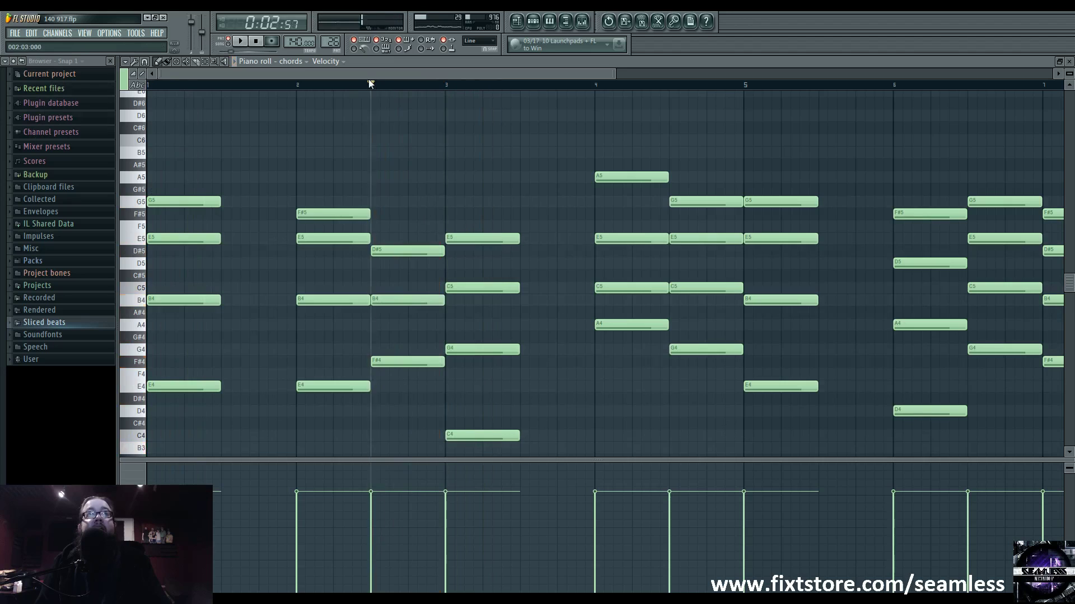
left_click(403, 301)
left_click(401, 362)
left_click(401, 300)
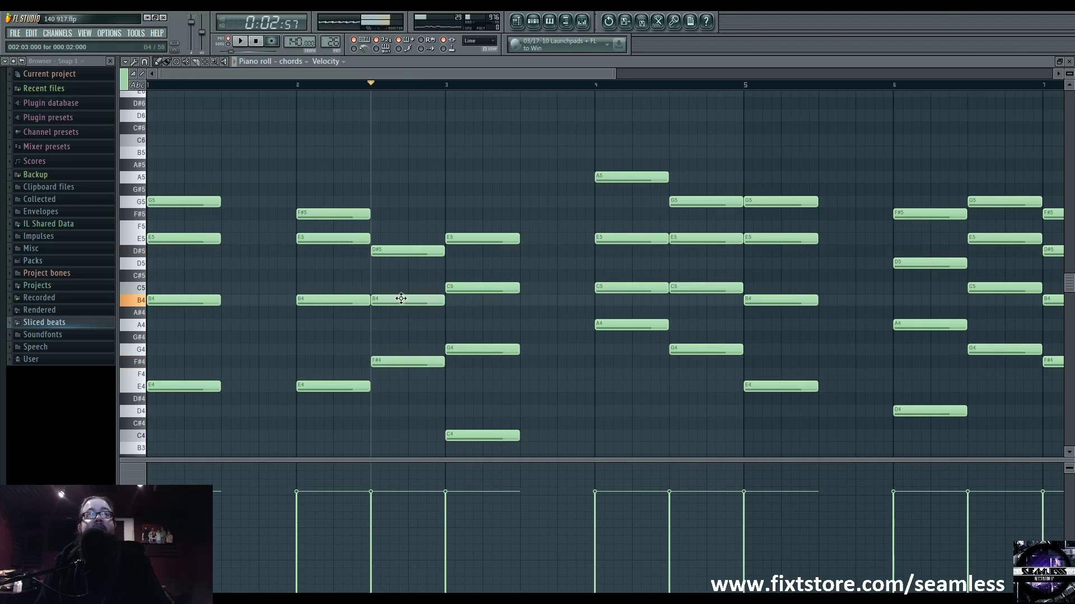
left_click(396, 250)
left_click_drag(395, 301, 394, 450)
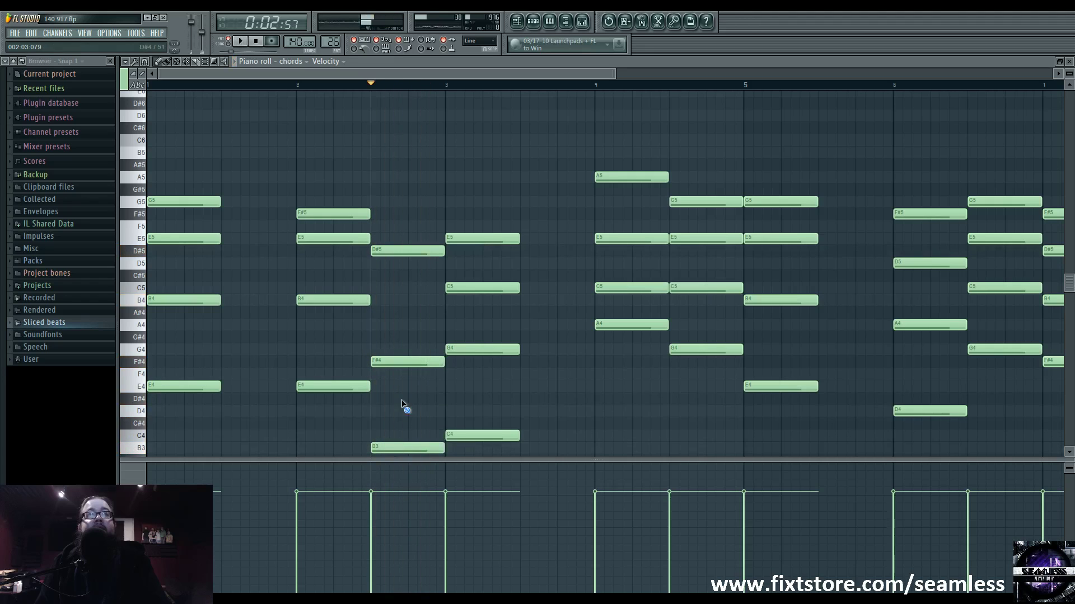
Return to the playlist, select the Dragged sample_615 clip, and audition the passage from bar 55
left_click(549, 22)
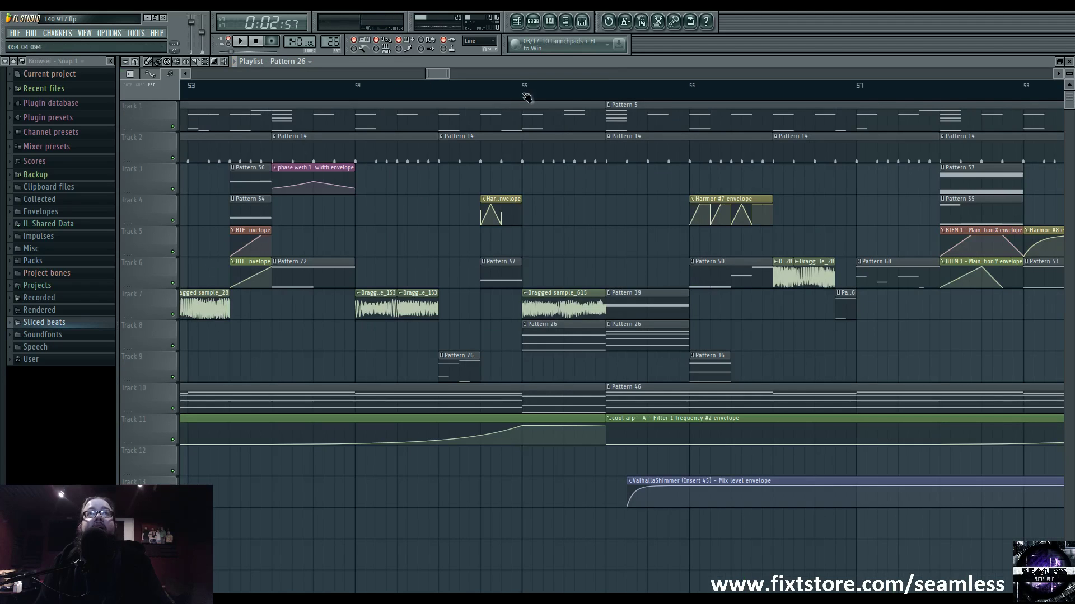
left_click(549, 306)
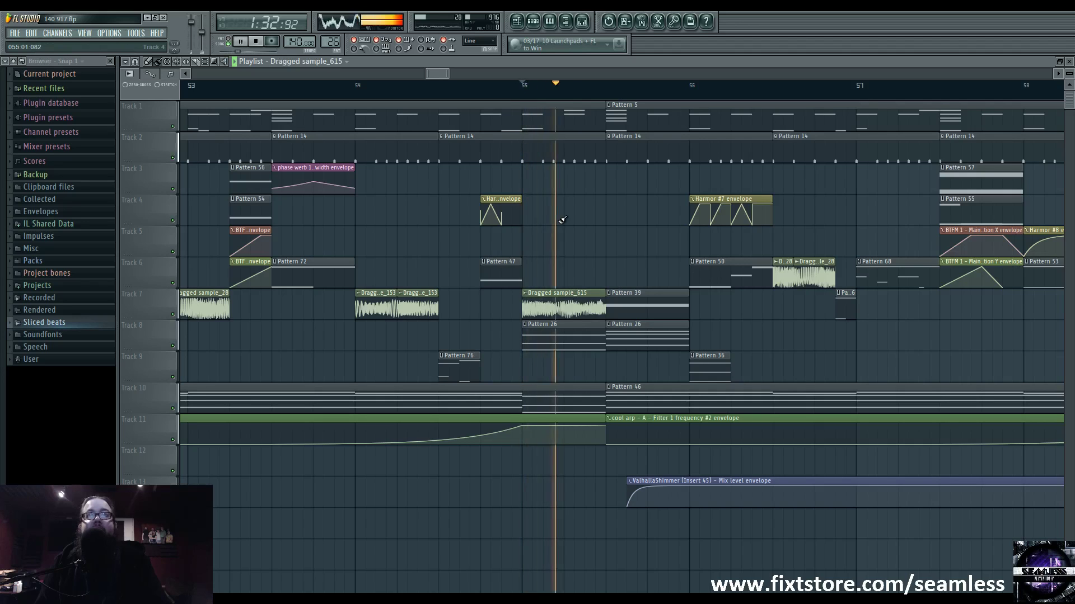
scroll(523, 233, "right", 2)
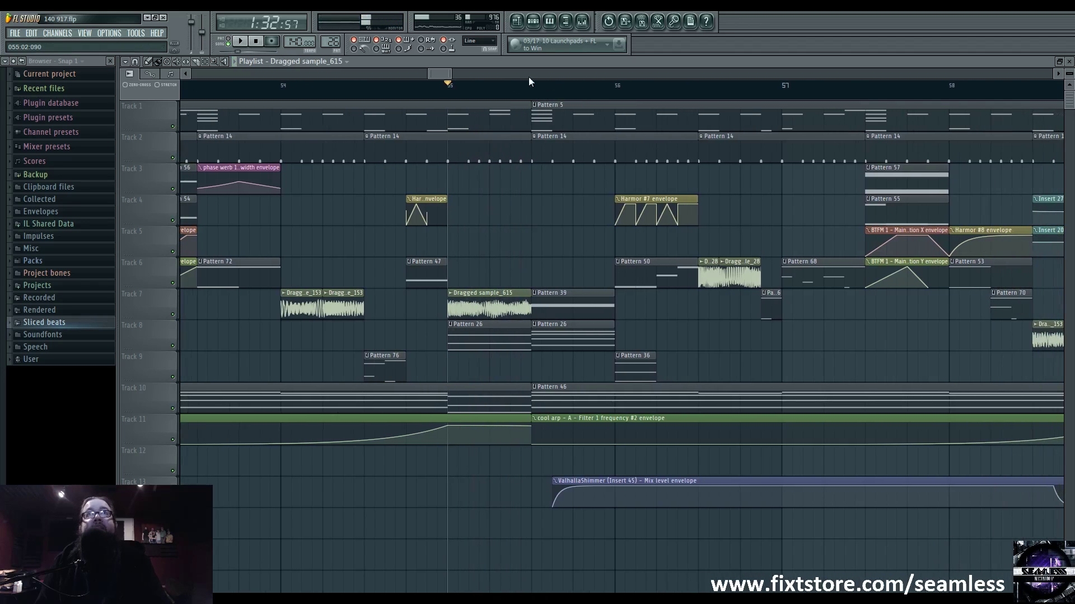
Move the playback position to the start of the Pattern 39 clip midway through bar 55 and open its notes in the piano roll
left_click(531, 88)
key("space")
scroll(678, 249, "left", 4)
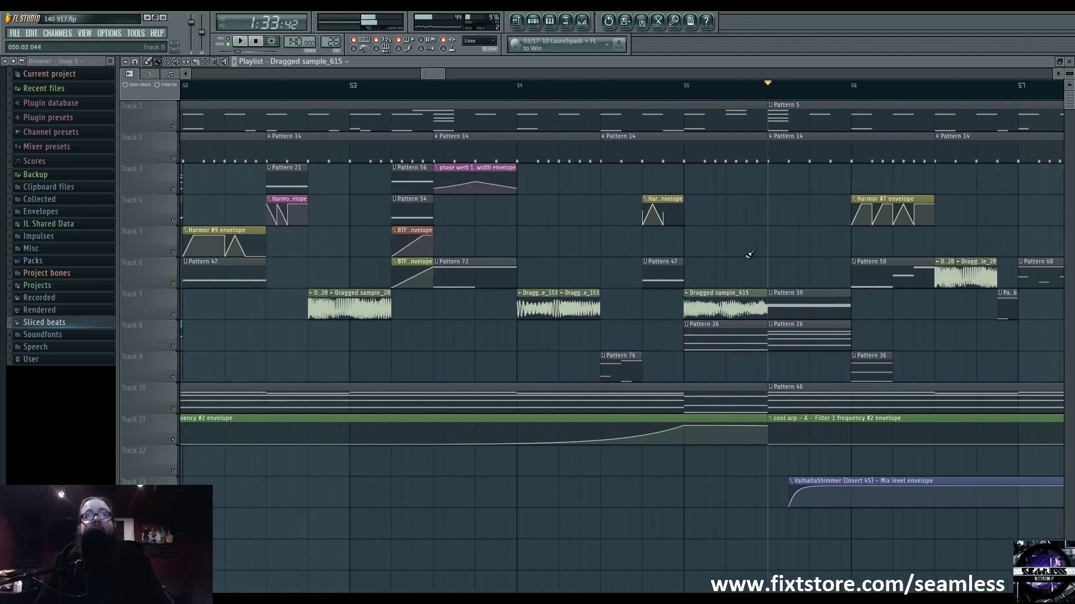
scroll(677, 249, "right", 3)
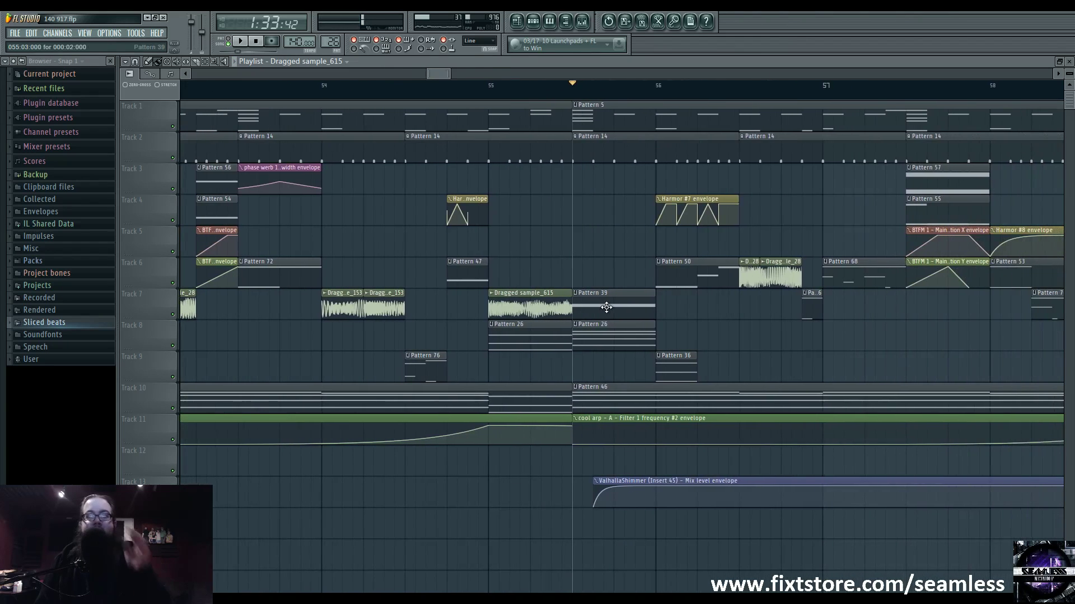
double_click(613, 297)
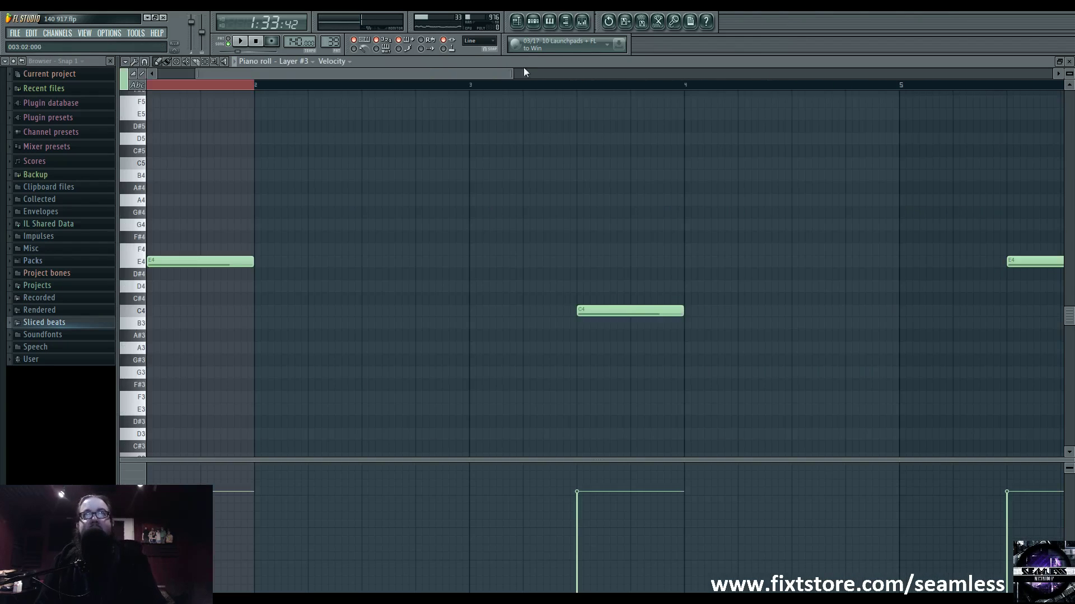
Show the channel rack and inspect the channel settings of Layer #3 and its phase werb 14 channels
left_click(533, 23)
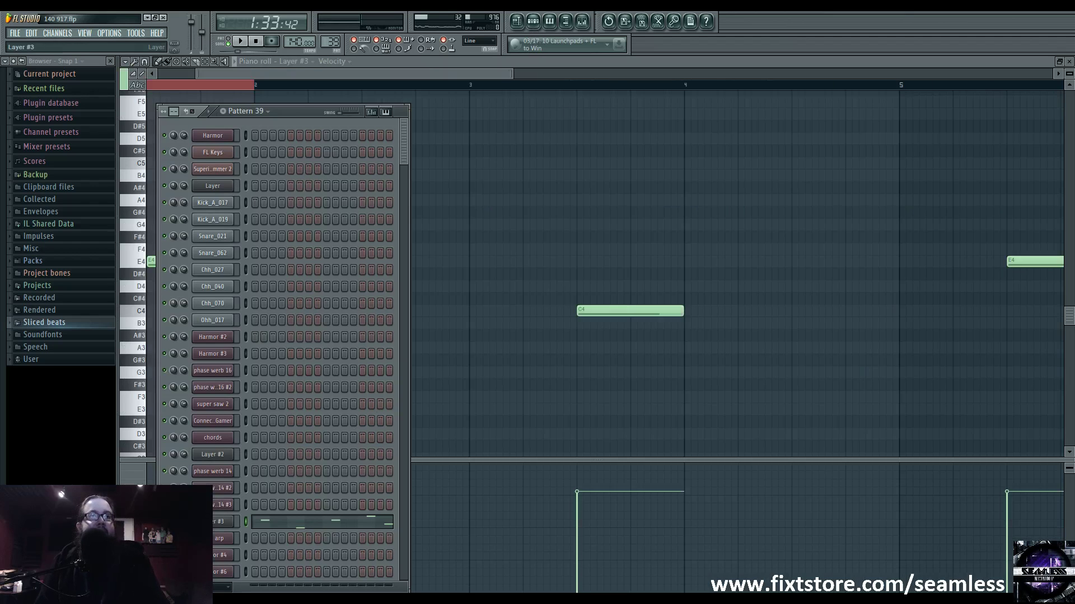
left_click(222, 522)
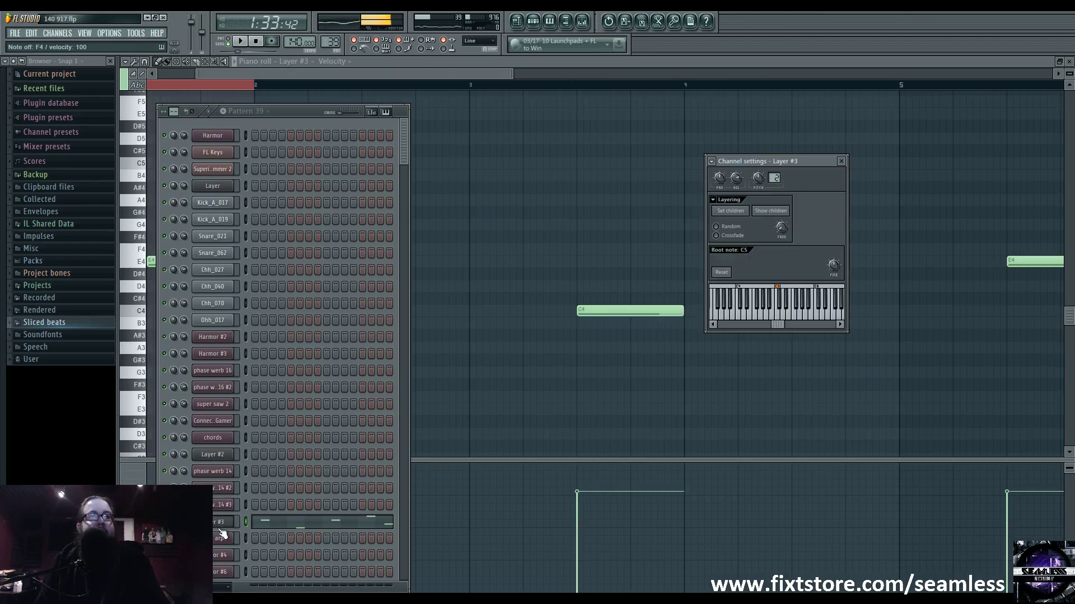
left_click(216, 491)
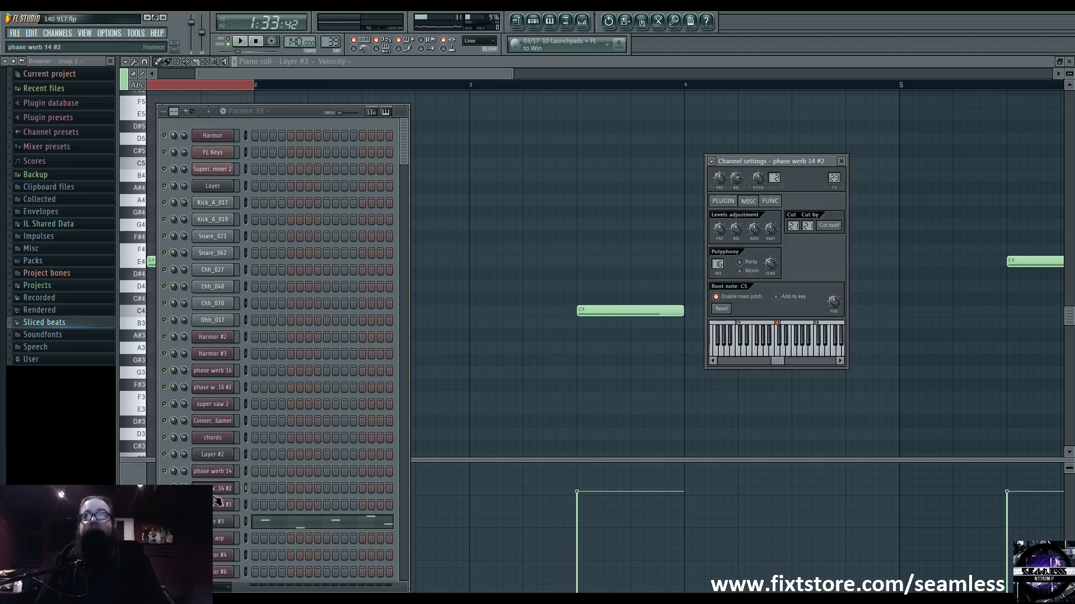
left_click(225, 475)
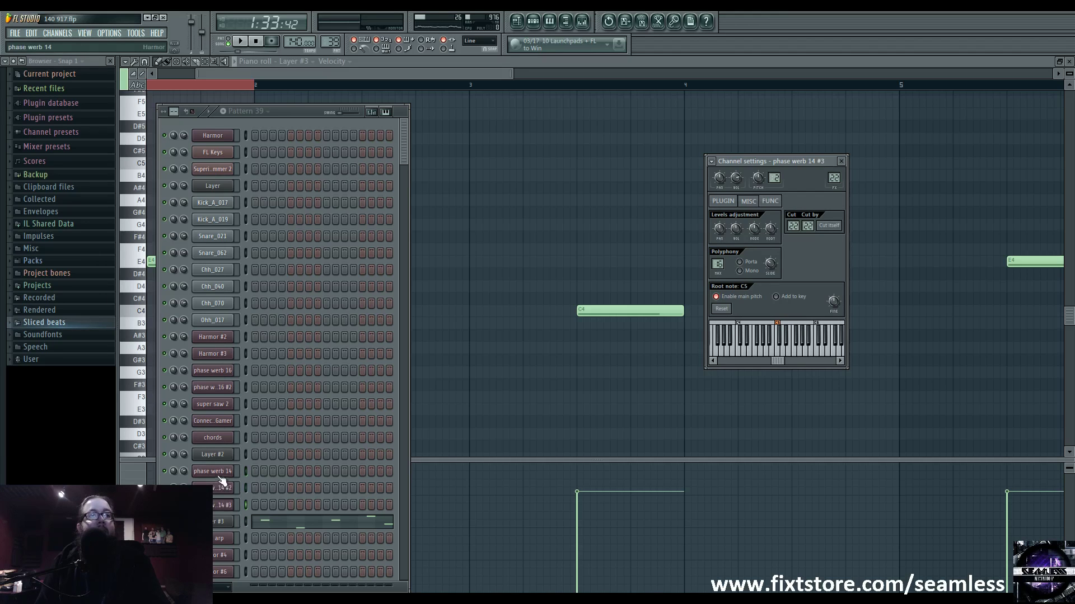
Show the mixer and check the insert tracks used by phase werb 14, phase werb 14 #2 and phase werb 14 #3
key("F9")
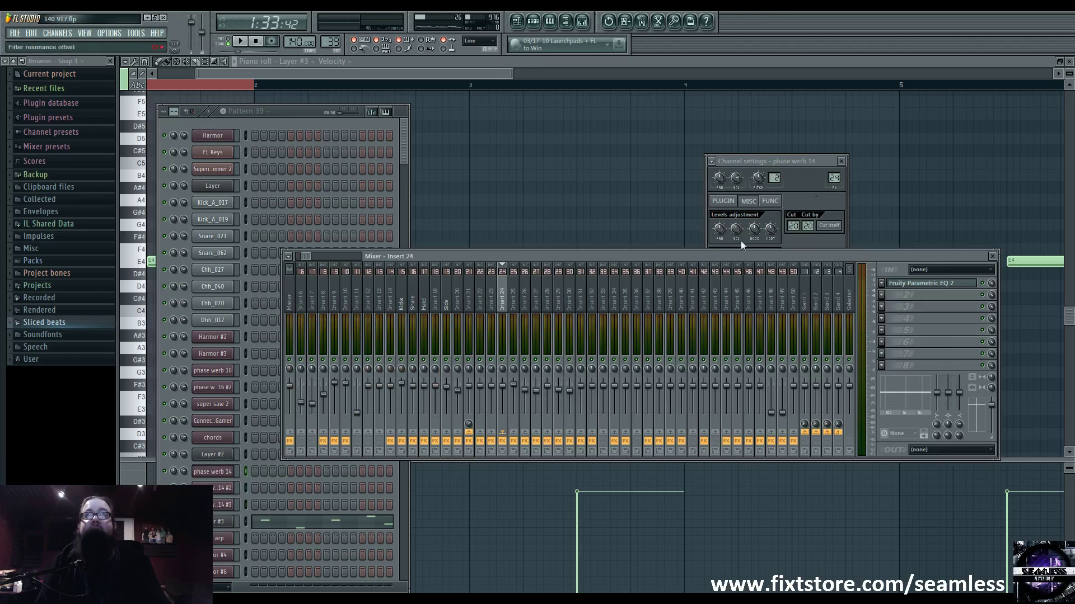
left_click(223, 488)
left_click(224, 490)
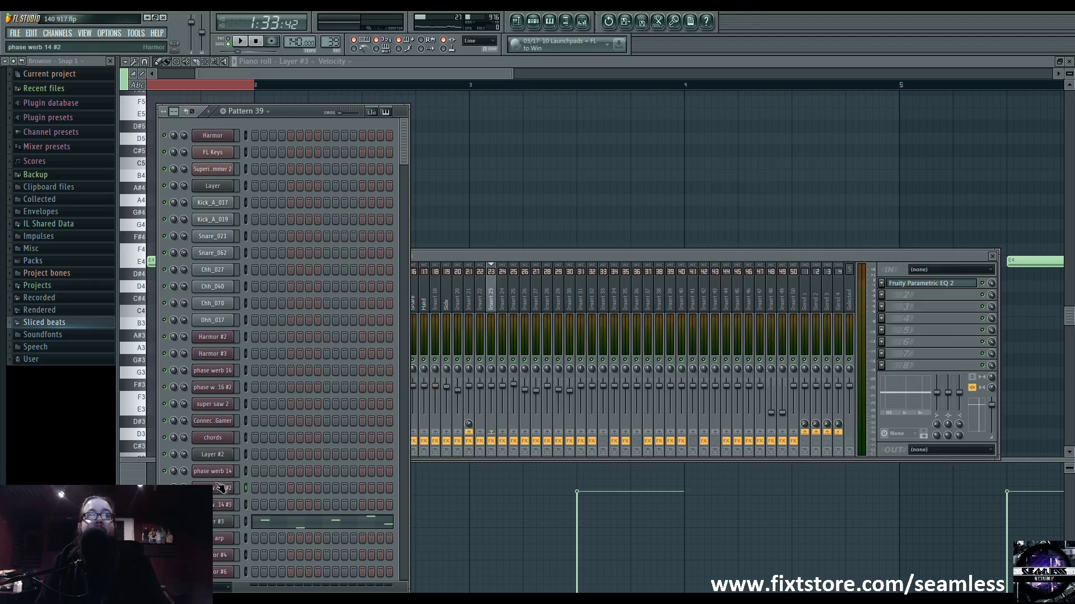
left_click(223, 488)
left_click(222, 503)
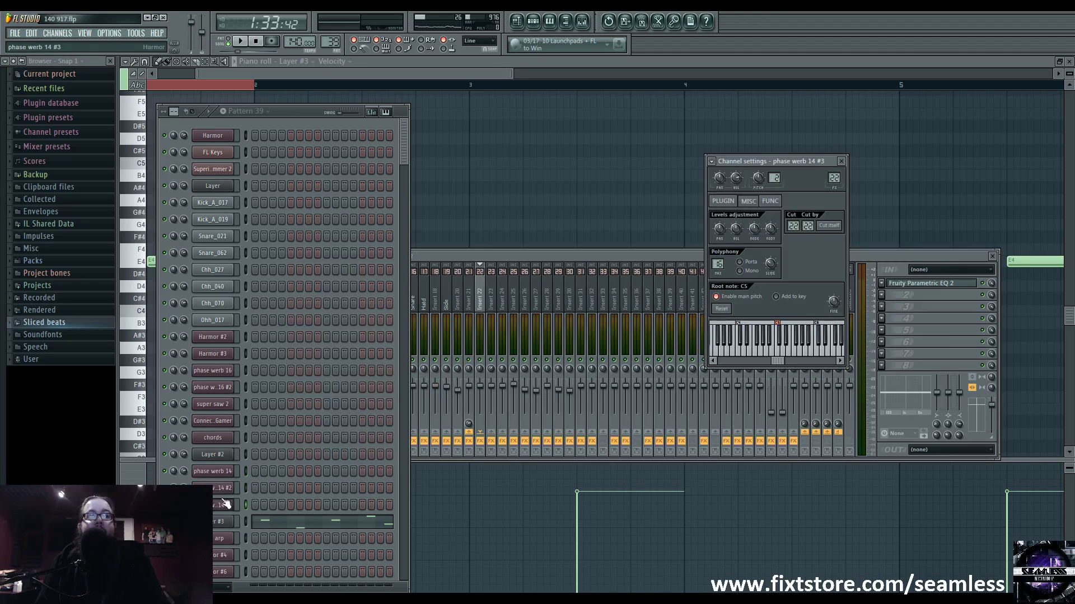
Open the Harmor instances of phase werb 14, 14 #2 and 14 #3 in turn and compare their settings
left_click(224, 473)
left_click(225, 508)
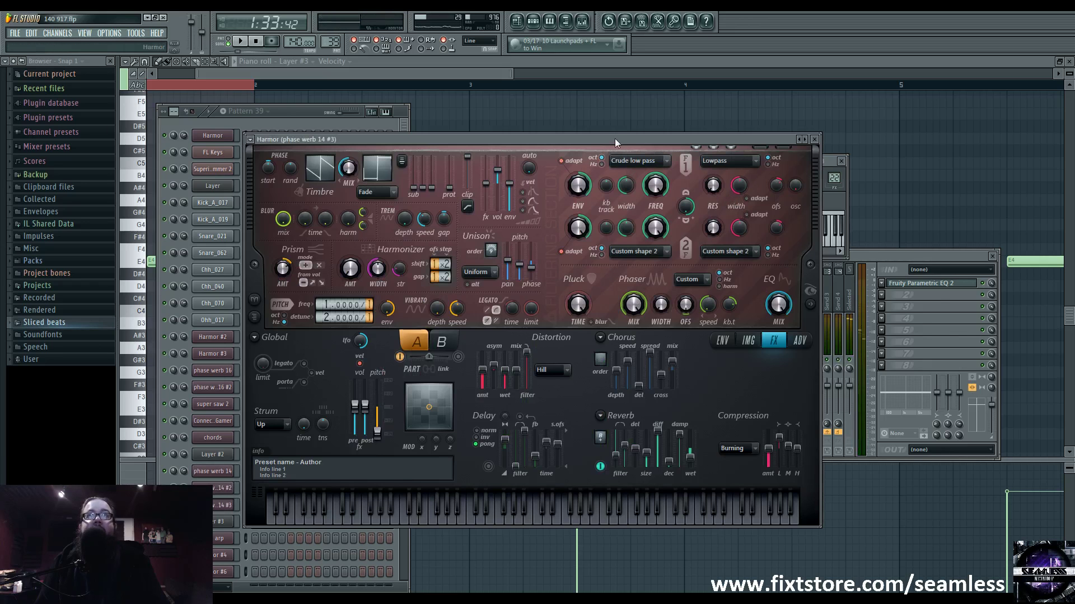
left_click_drag(615, 139, 673, 131)
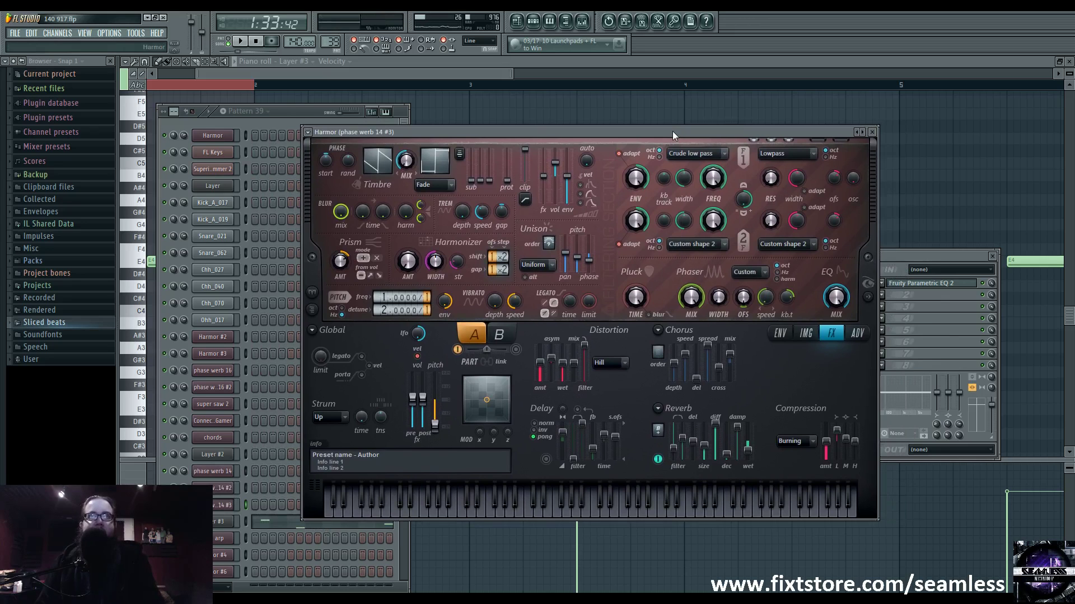
left_click(221, 489)
left_click(209, 474)
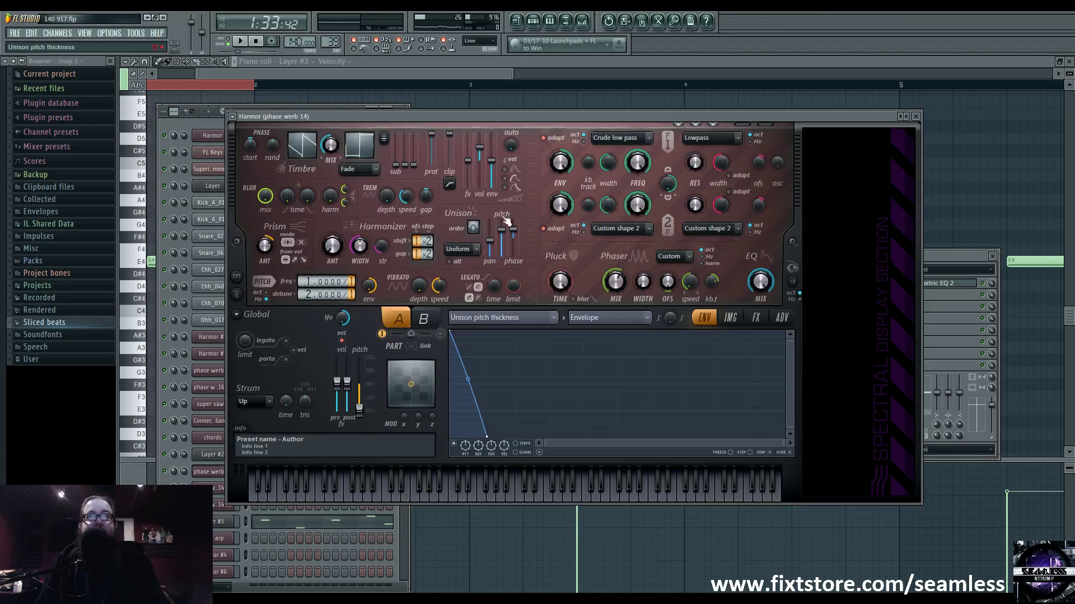
left_click(221, 505)
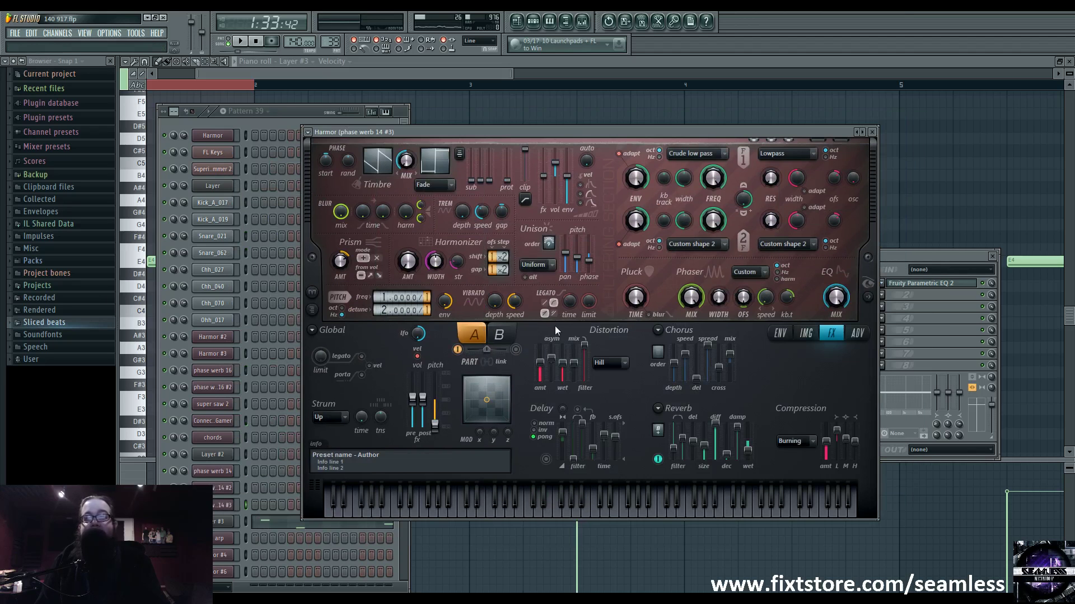
left_click_drag(570, 134, 647, 131)
left_click(219, 488)
left_click(217, 475)
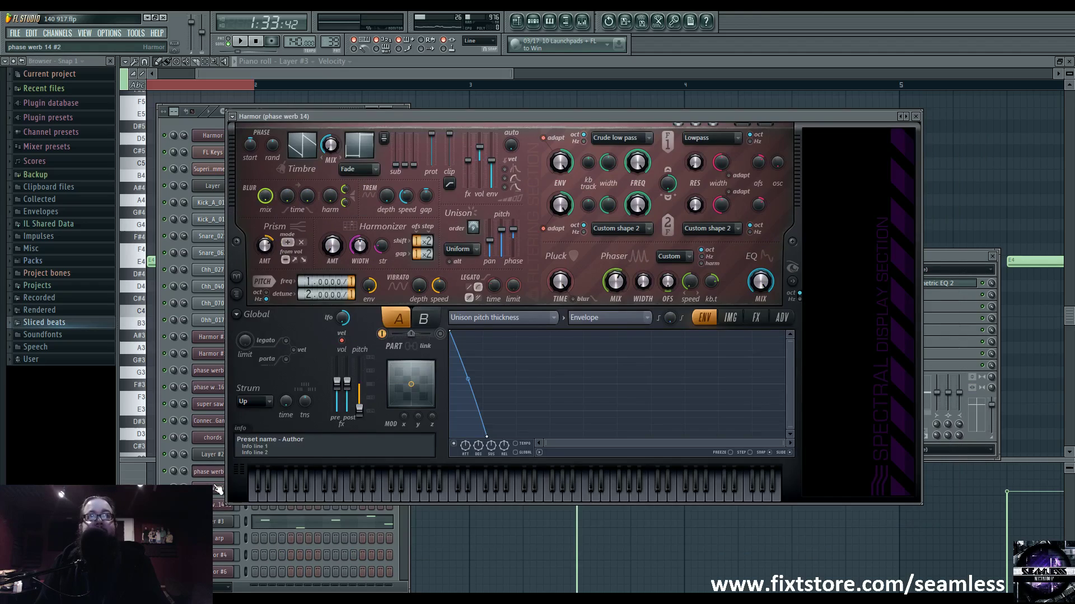
left_click(215, 488)
left_click(219, 505)
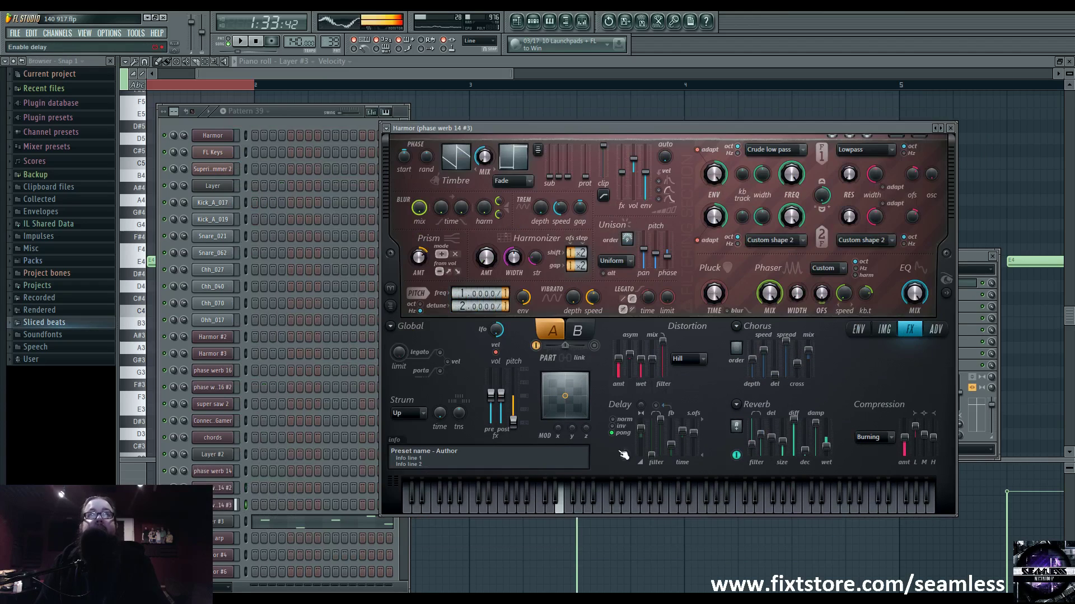
Check the mixer, bring phase werb 14 #3's Harmor window forward, and show its phaser shape in the envelope editor
key("F9")
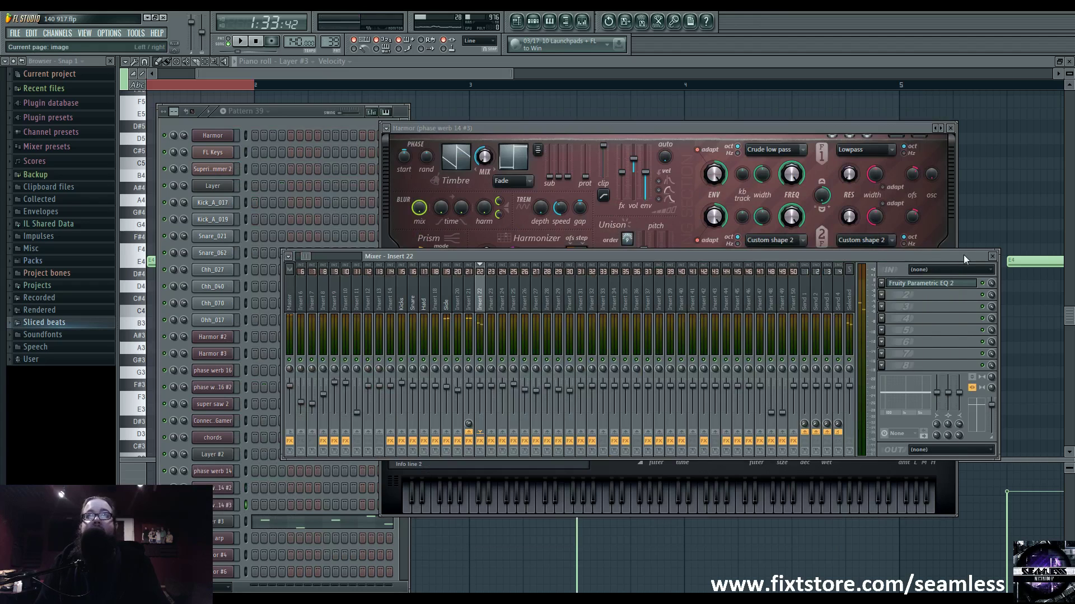
left_click_drag(687, 126, 643, 113)
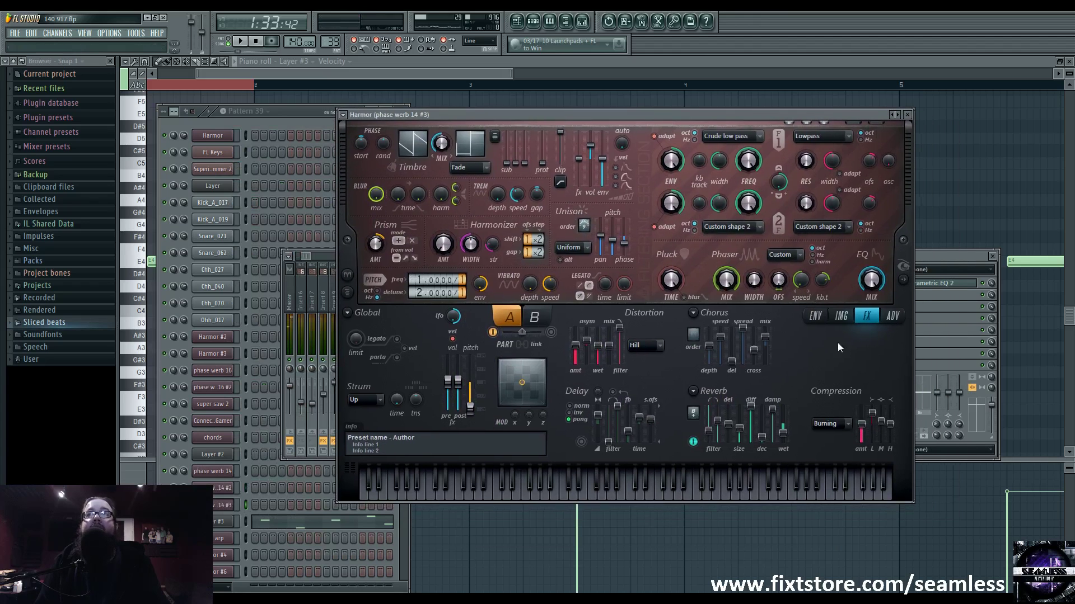
left_click(841, 315)
left_click(815, 316)
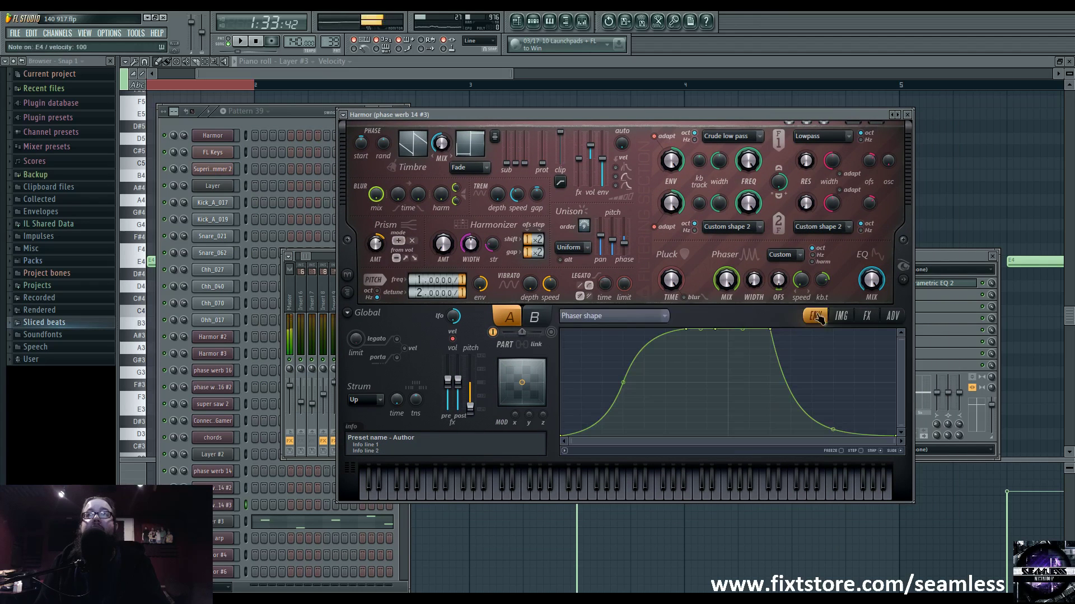
Show Harmor's spectral display and compare the phaser's harmonic and Hz scales while auditioning phase werb 14 #3
left_click(904, 281)
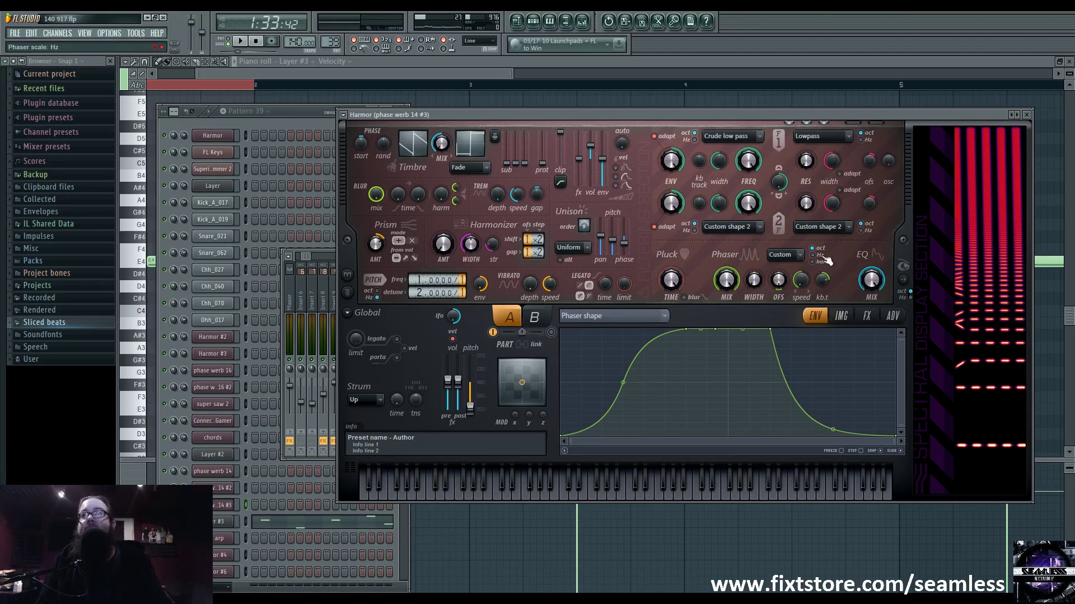
left_click(821, 261)
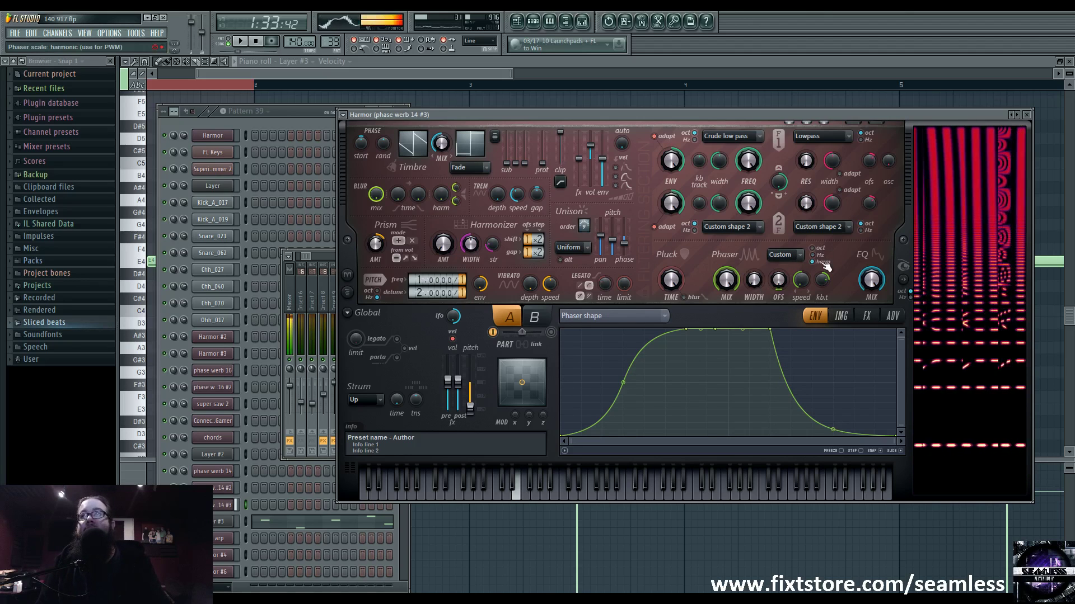
left_click(823, 255)
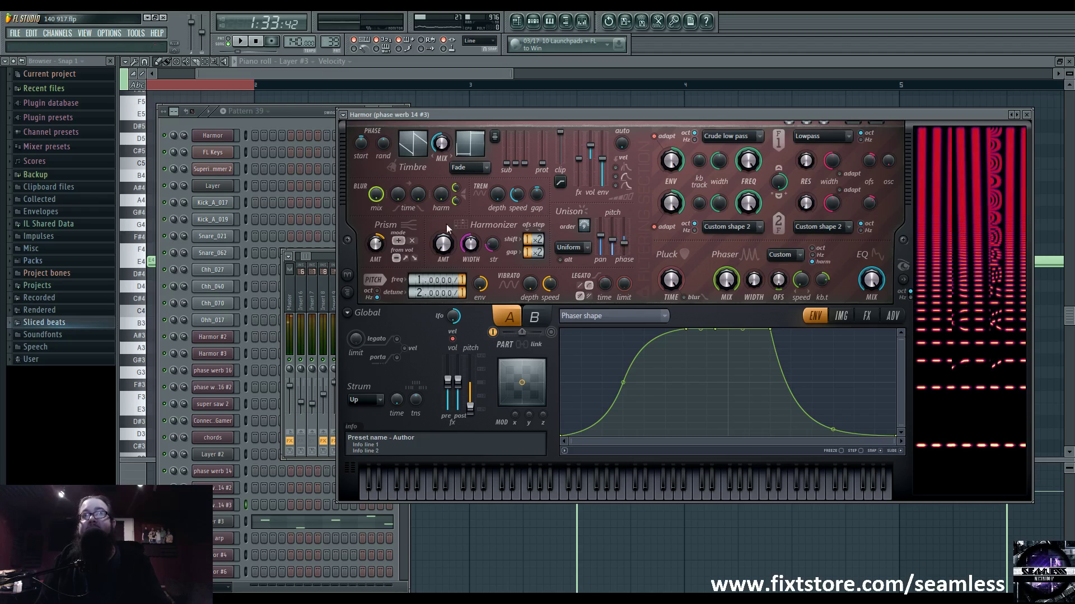
Set the phaser scale of phase werb 14 #3 to octave and show its prism amount envelope
left_click(824, 250)
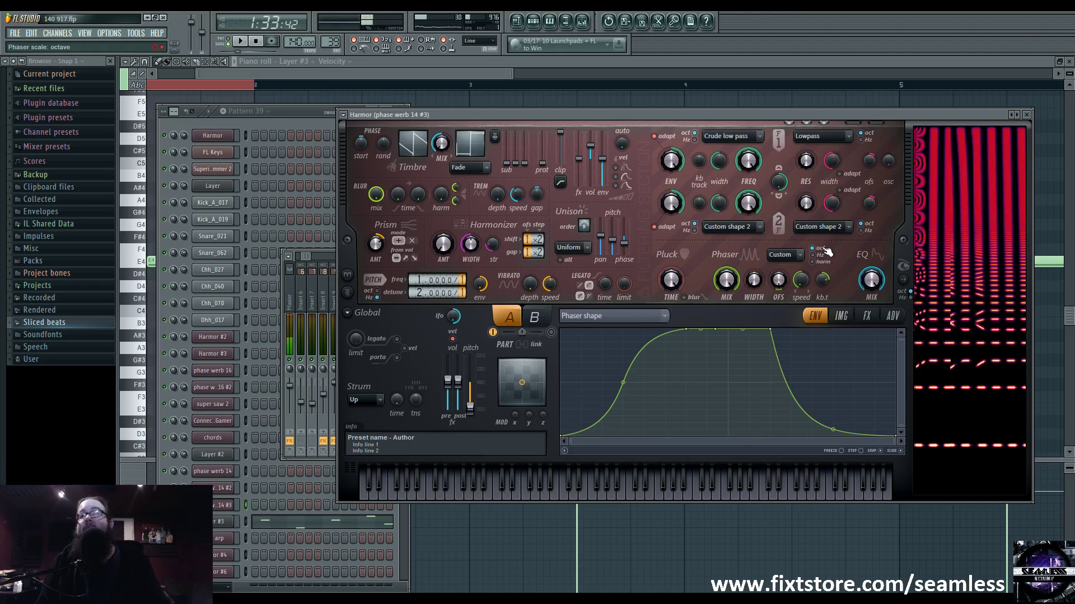
left_click(652, 315)
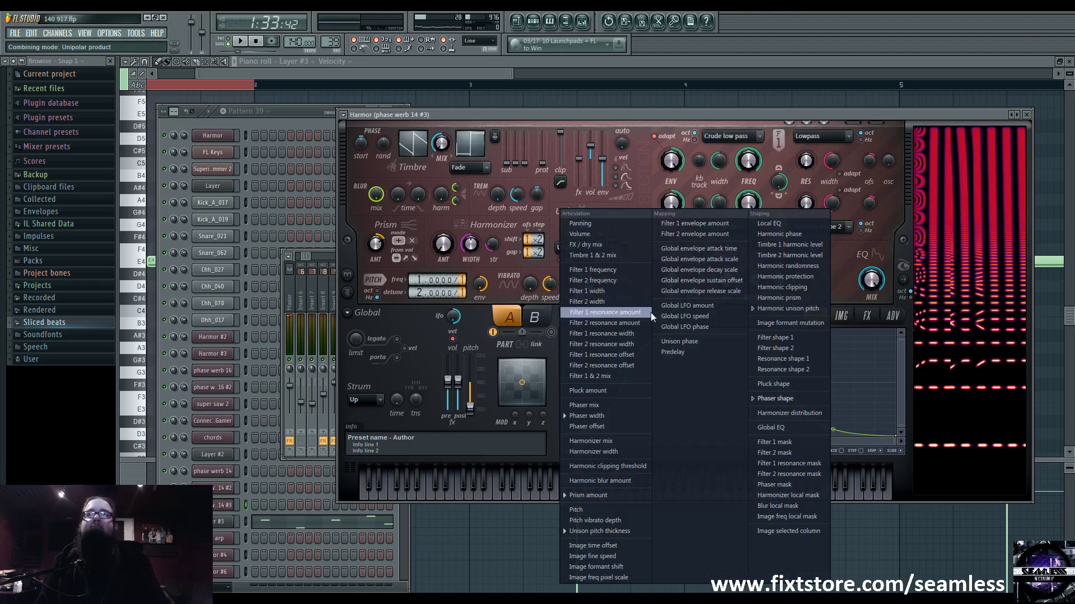
left_click(657, 112)
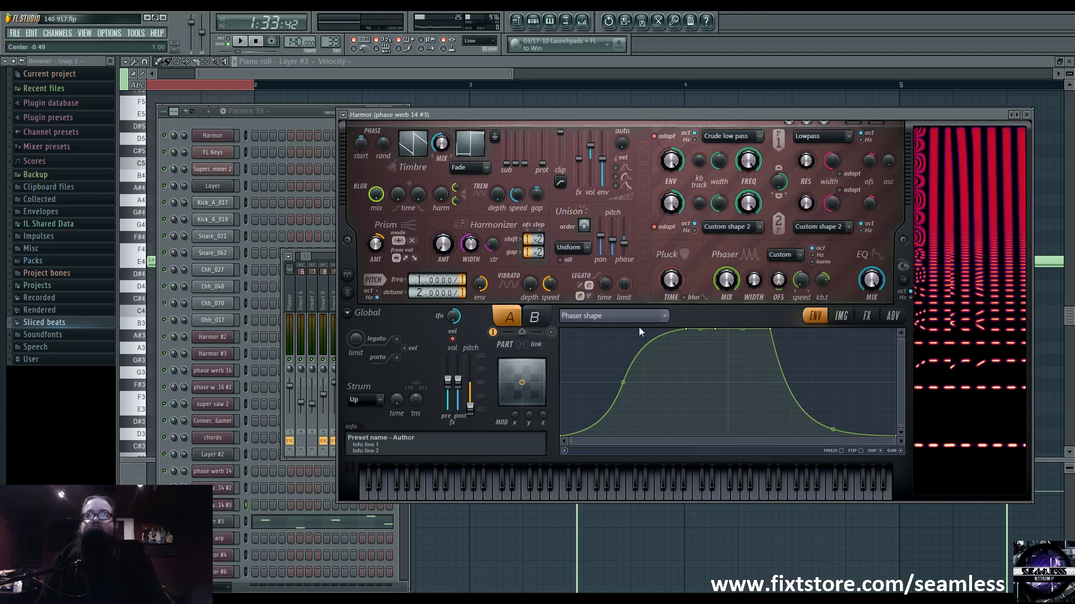
left_click(663, 316)
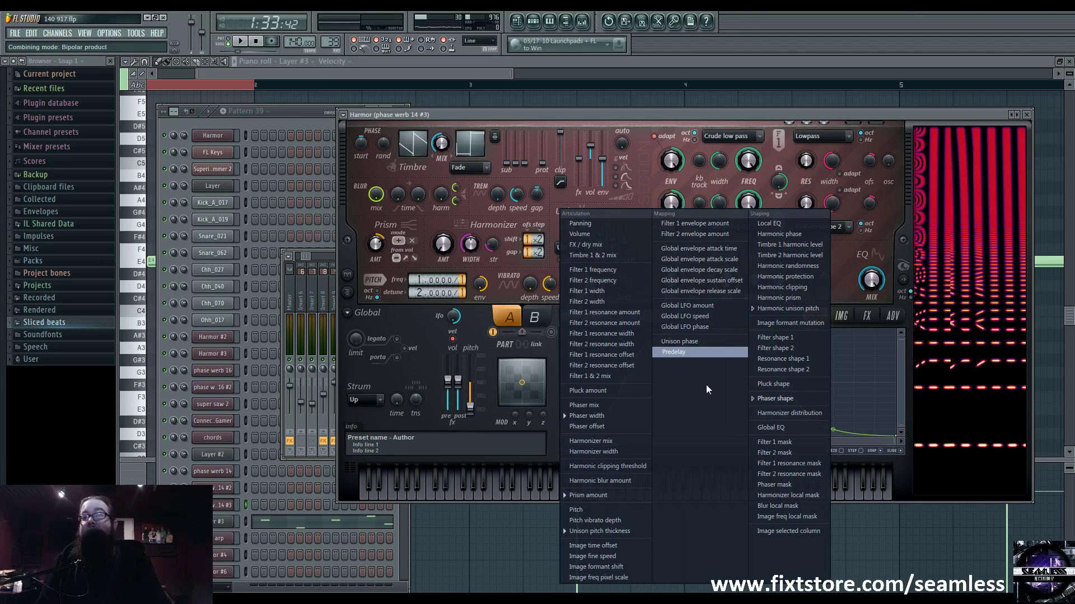
left_click(588, 496)
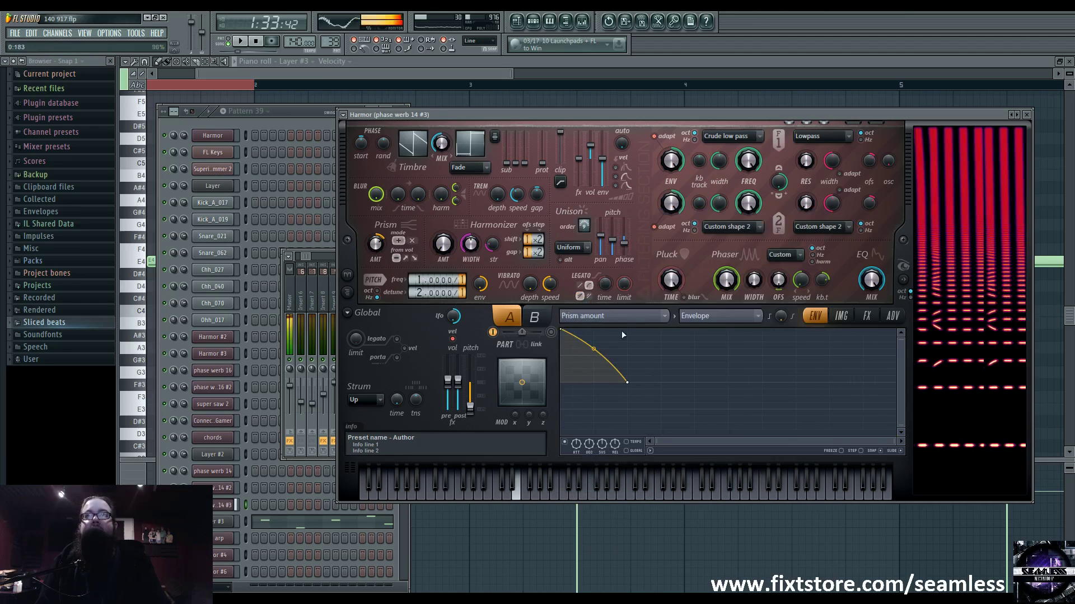
Show the unison pitch thickness envelope and the harmonic unison pitch shape of phase werb 14 #3
left_click(616, 315)
left_click(599, 531)
right_click(651, 277)
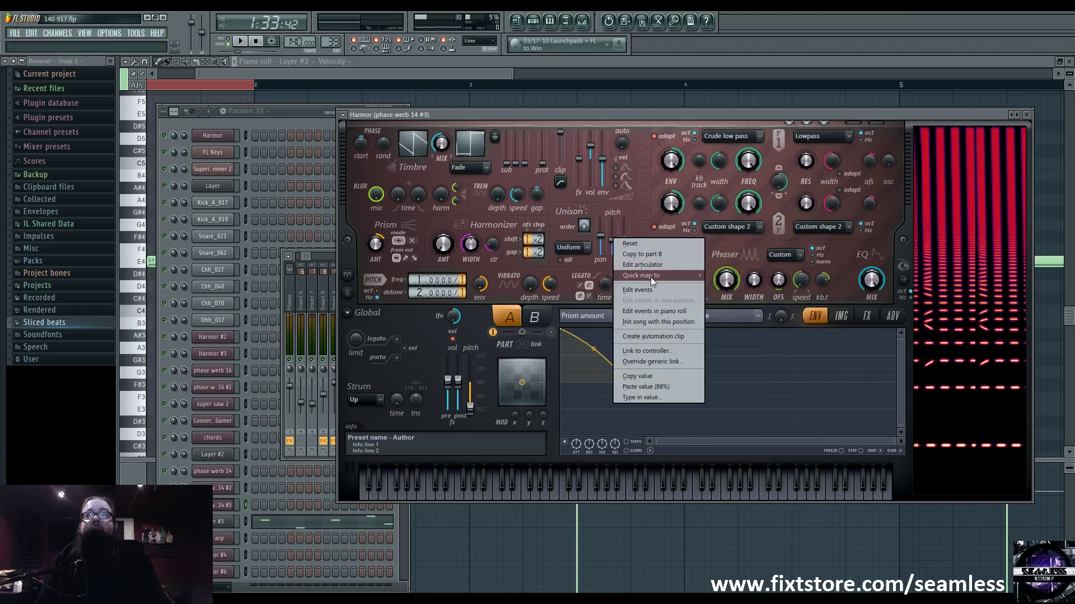
left_click(652, 265)
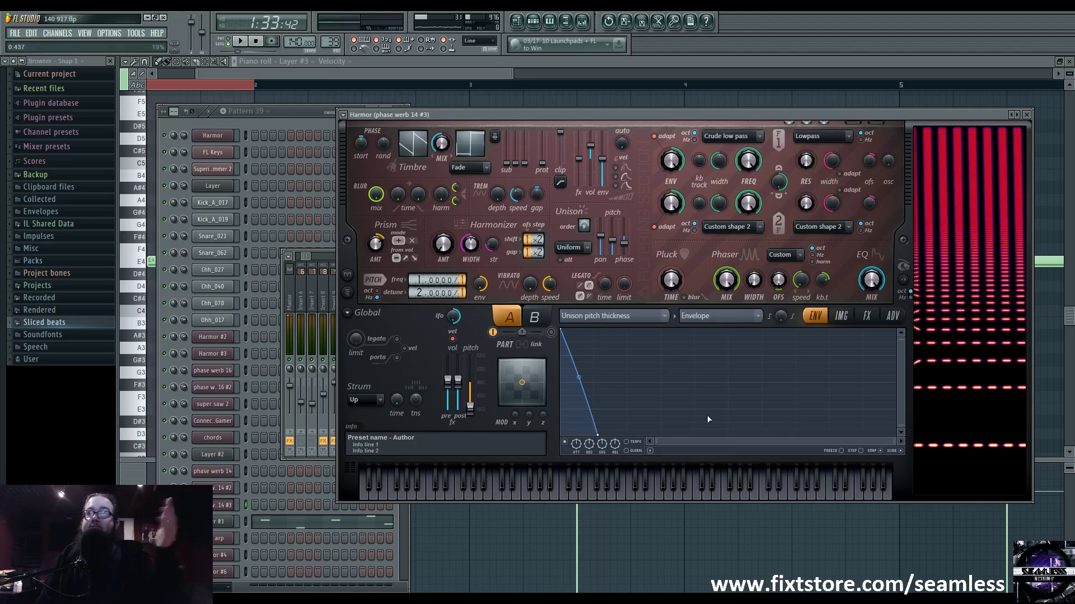
left_click(566, 443)
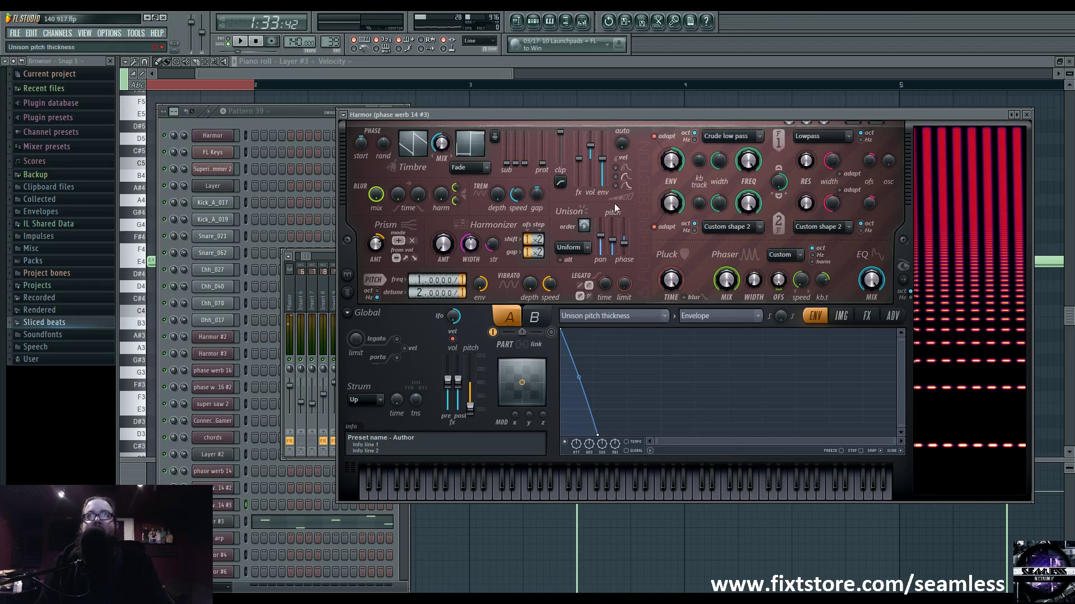
left_click(616, 322)
left_click(791, 306)
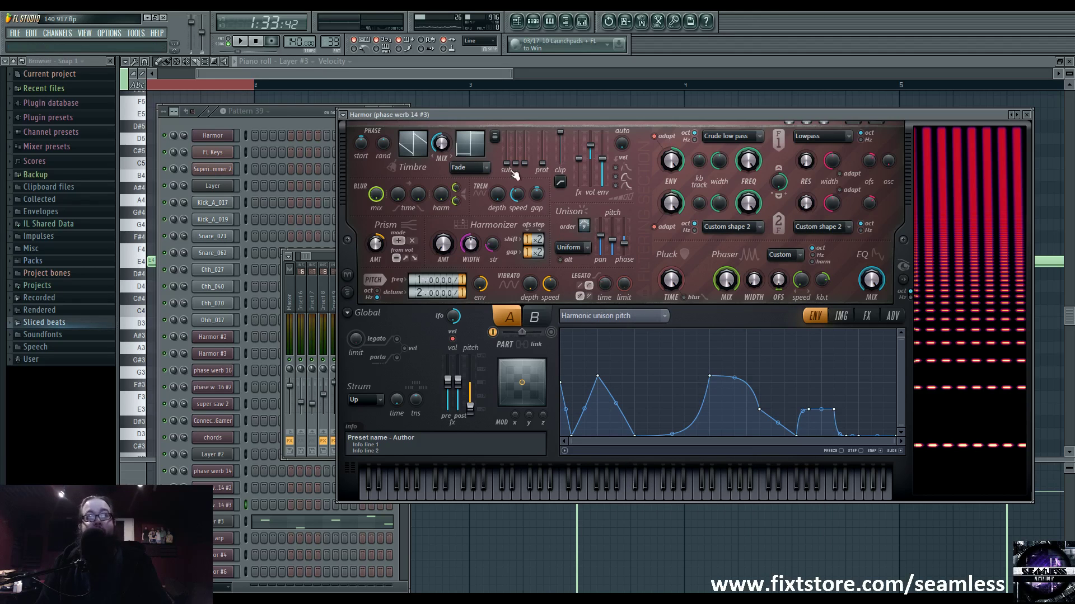
left_click(666, 319)
left_click(401, 296)
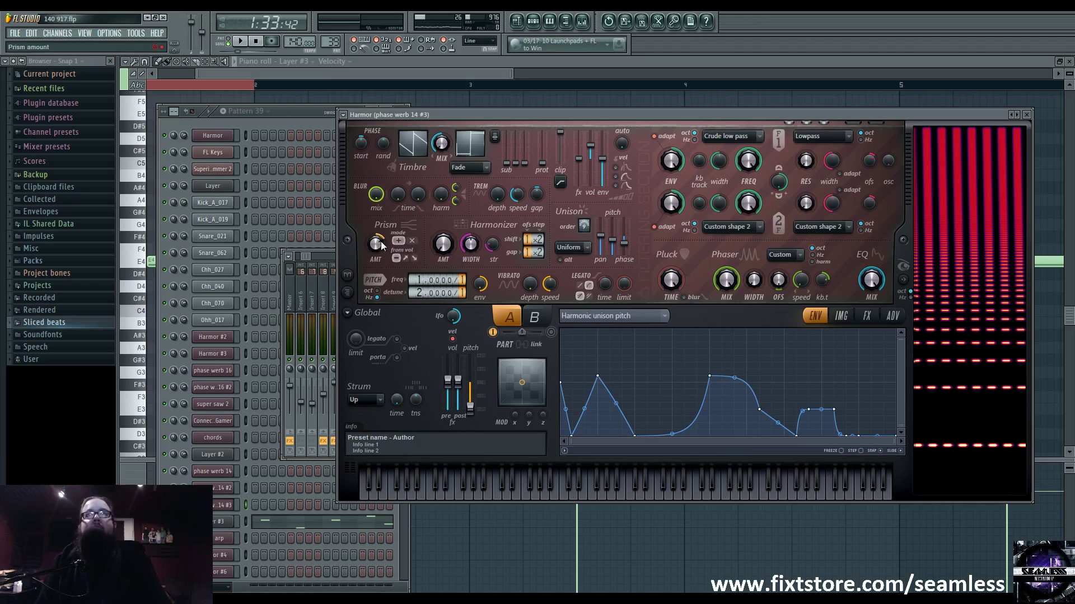
Review the prism amount and unison pitch thickness envelopes, ending on the phaser width's Modulation Y mapping
left_click(620, 315)
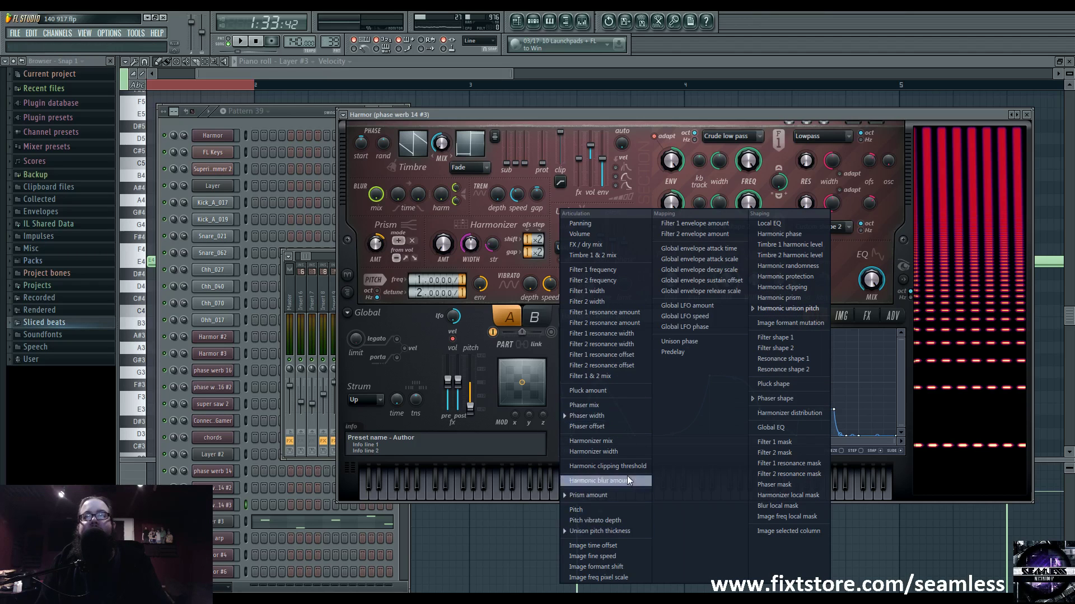
left_click(627, 509)
left_click(619, 319)
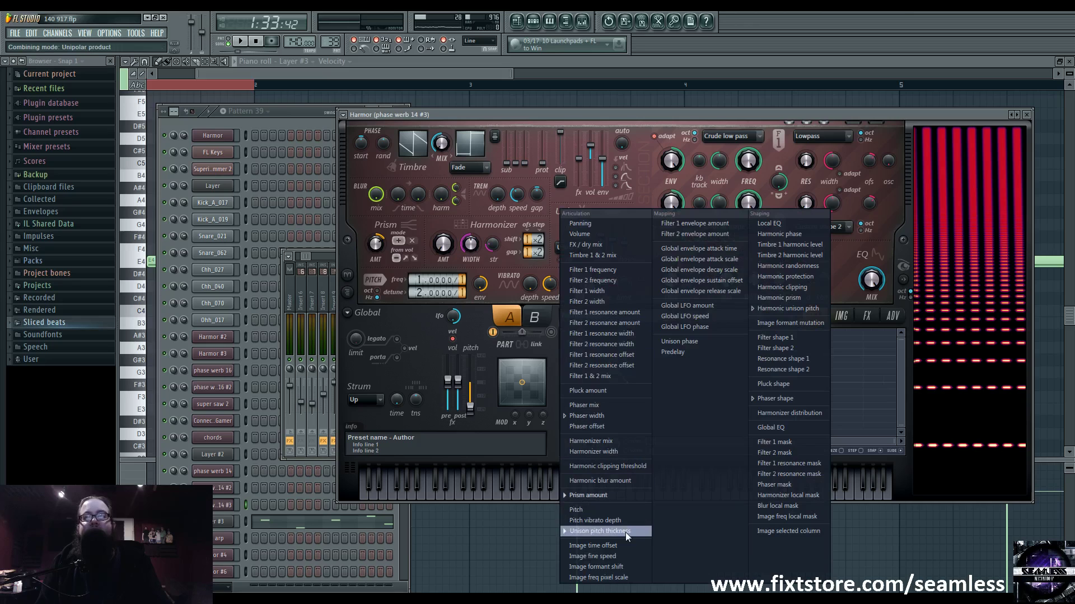
left_click(622, 531)
left_click(617, 309)
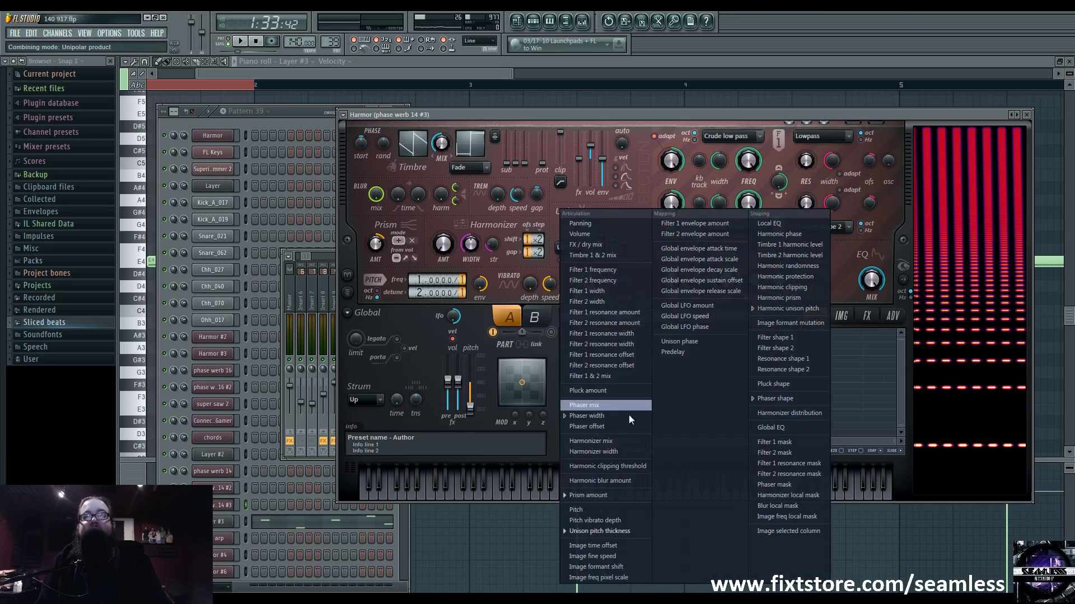
left_click(623, 417)
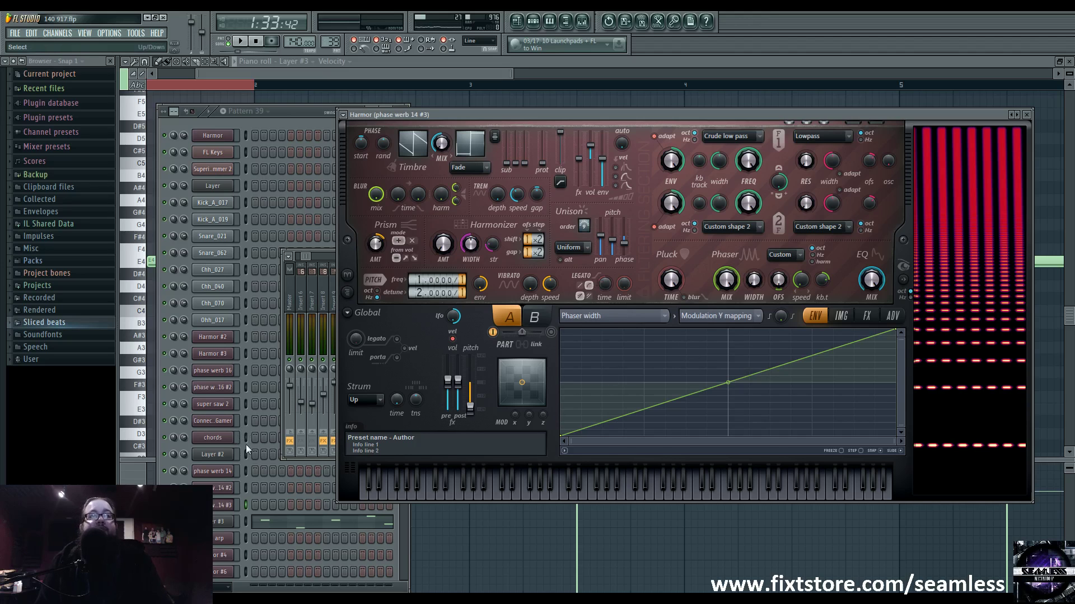
Open phase werb 14 #2's Harmor, move its window up, and show its spectral display and phaser shape
left_click(222, 490)
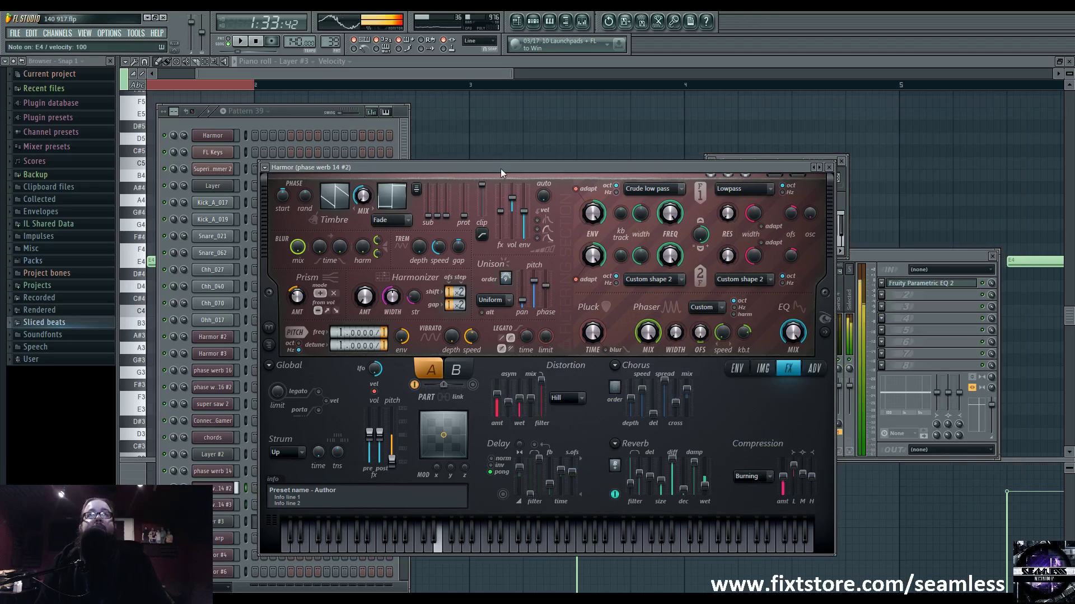
left_click_drag(502, 169, 518, 120)
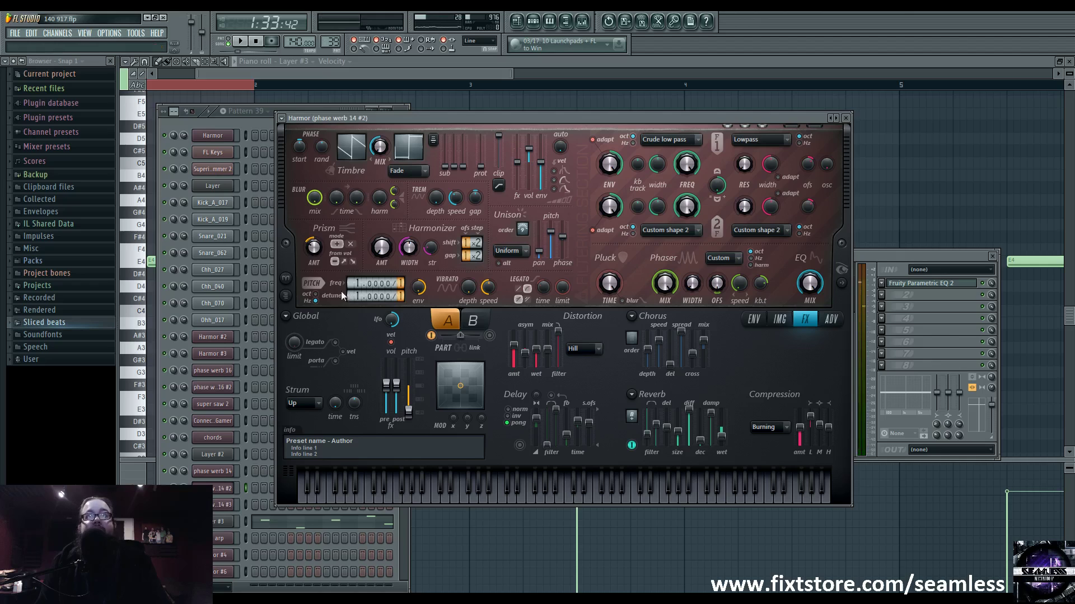
left_click(842, 284)
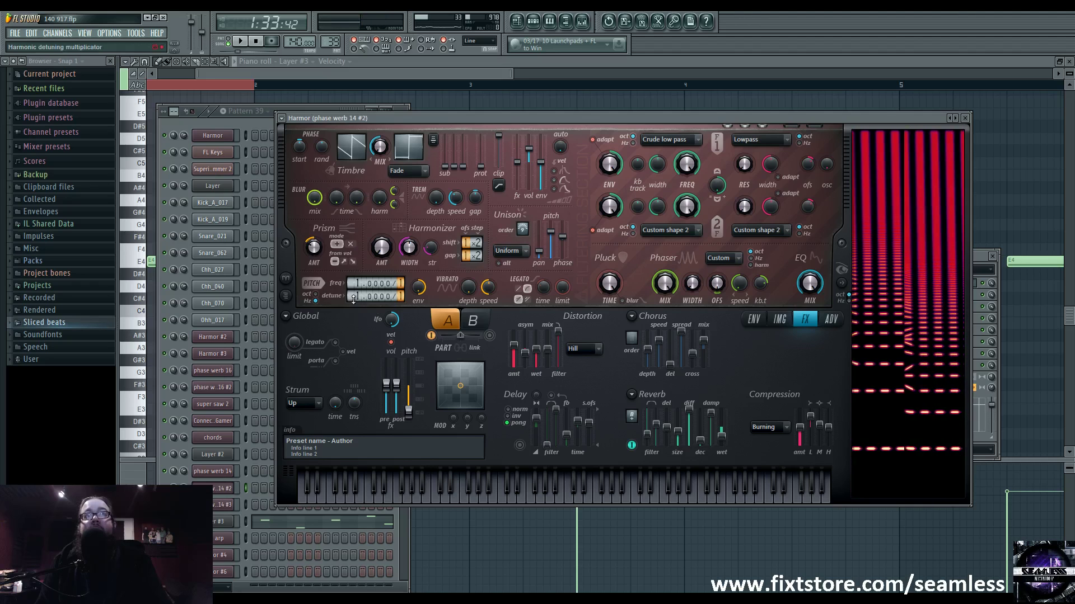
left_click(751, 320)
left_click(586, 316)
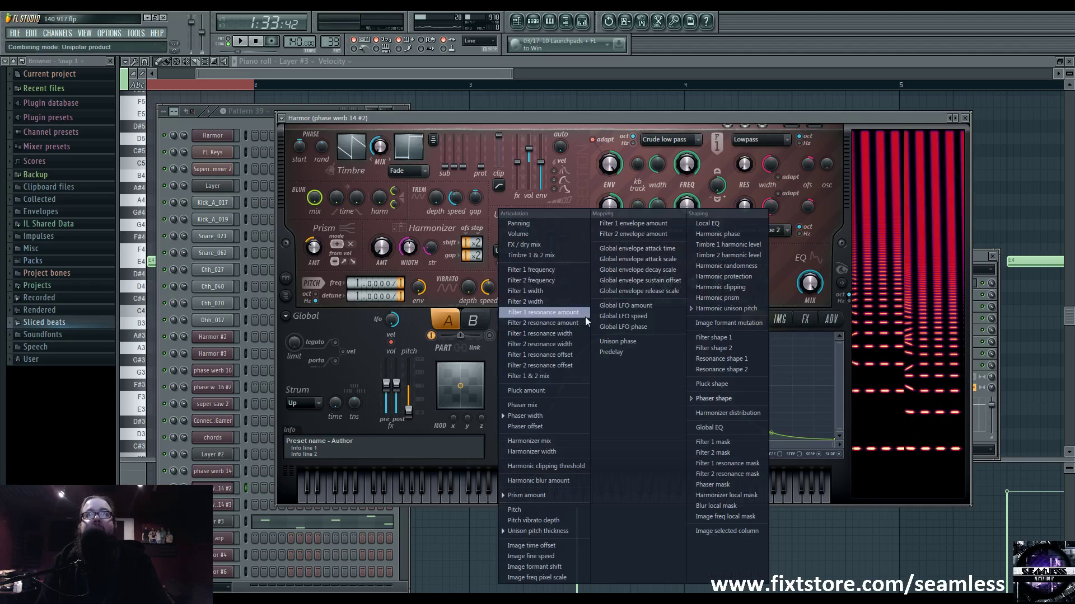
left_click(790, 257)
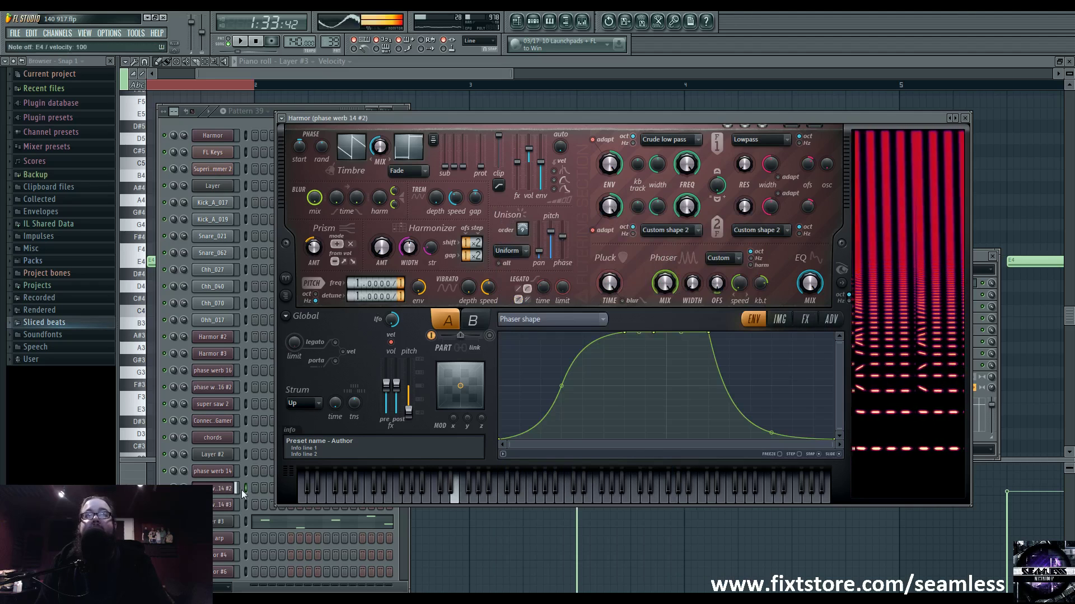
Compare the phaser shape of phase werb 14 #3 with that of phase werb 14 #2
key("Down")
left_click(663, 316)
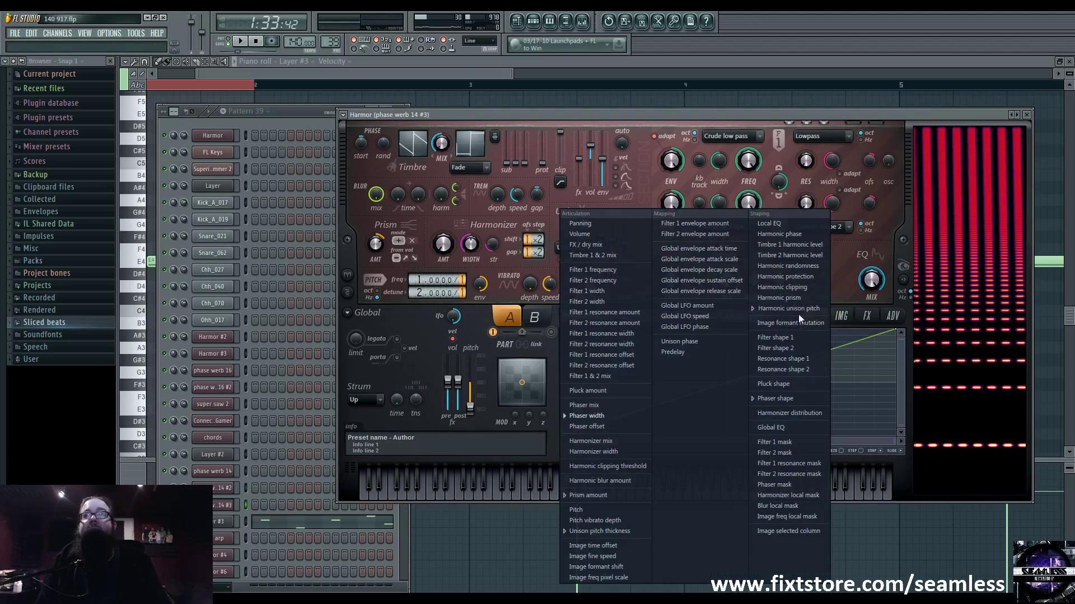
left_click(806, 401)
left_click(228, 492)
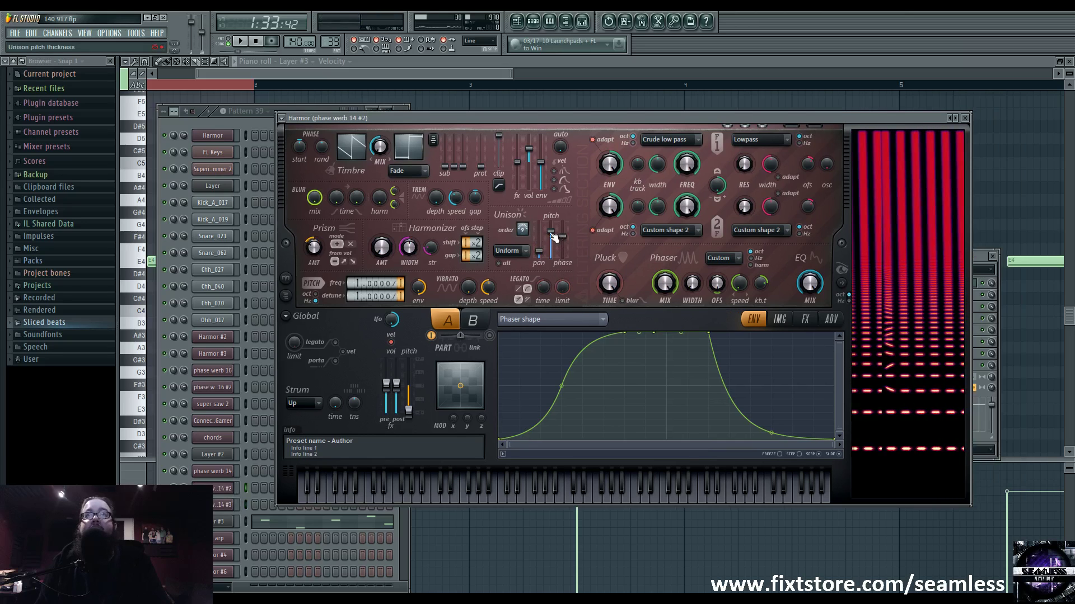
Inspect phase werb 14 #2's prism amount and unison pitch thickness envelopes and its harmonic unison pitch shape
left_click(572, 316)
left_click(221, 502)
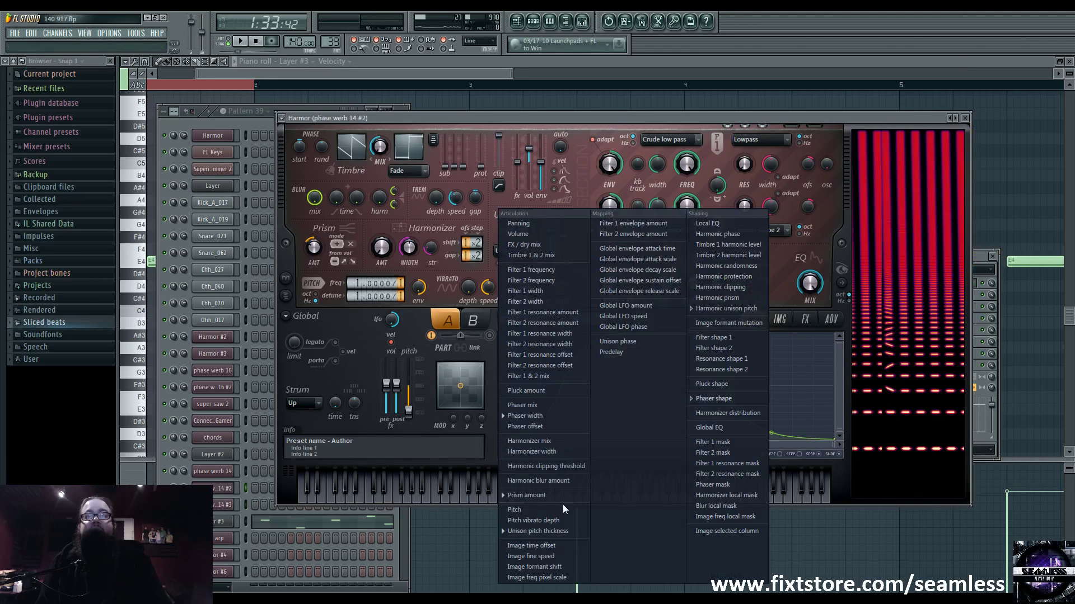
left_click(554, 497)
left_click(538, 315)
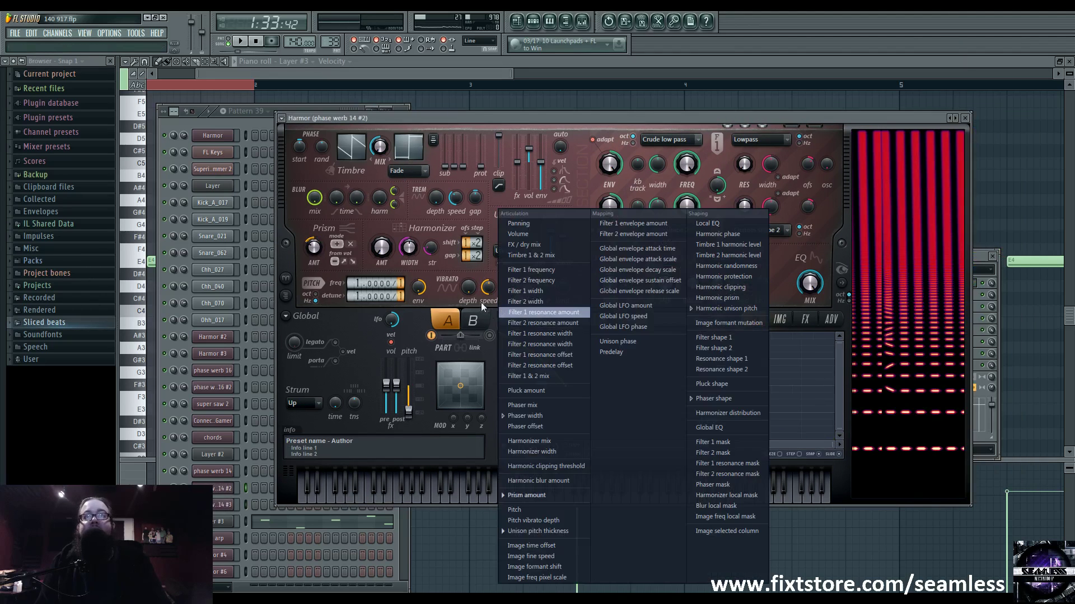
left_click(551, 531)
left_click(570, 328)
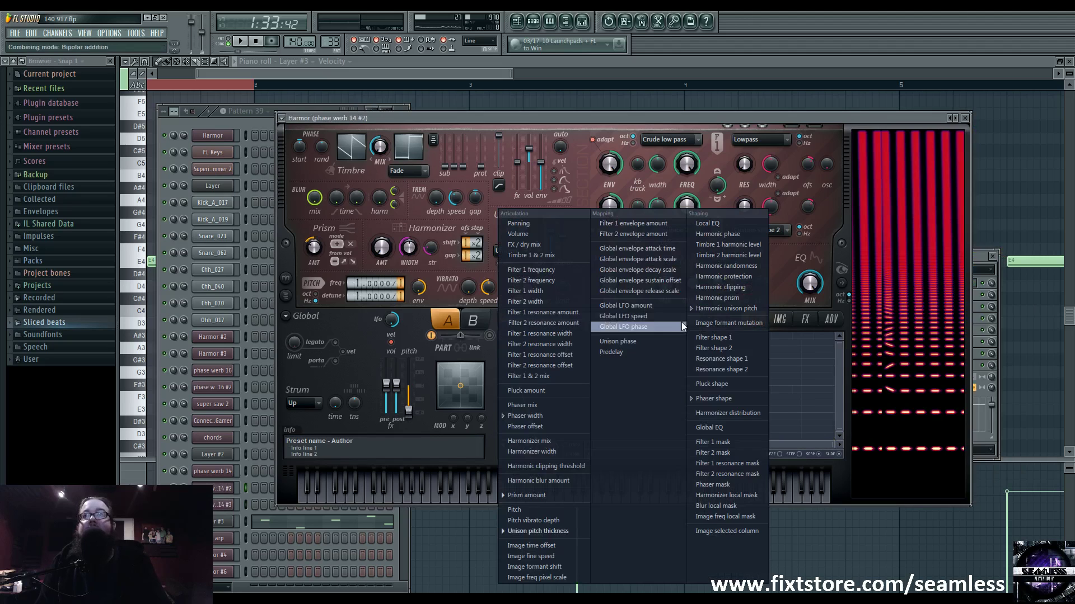
left_click(726, 308)
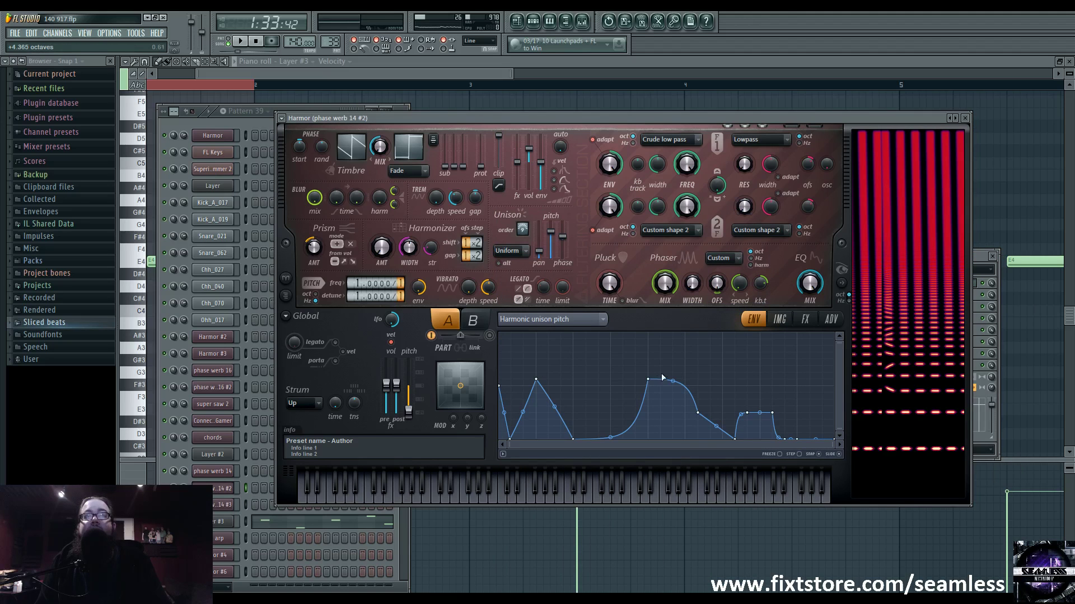
Compare the harmonic unison pitch shape of phase werb 14 #3 with that of phase werb 14 #2
left_click(223, 505)
left_click(616, 316)
left_click(630, 316)
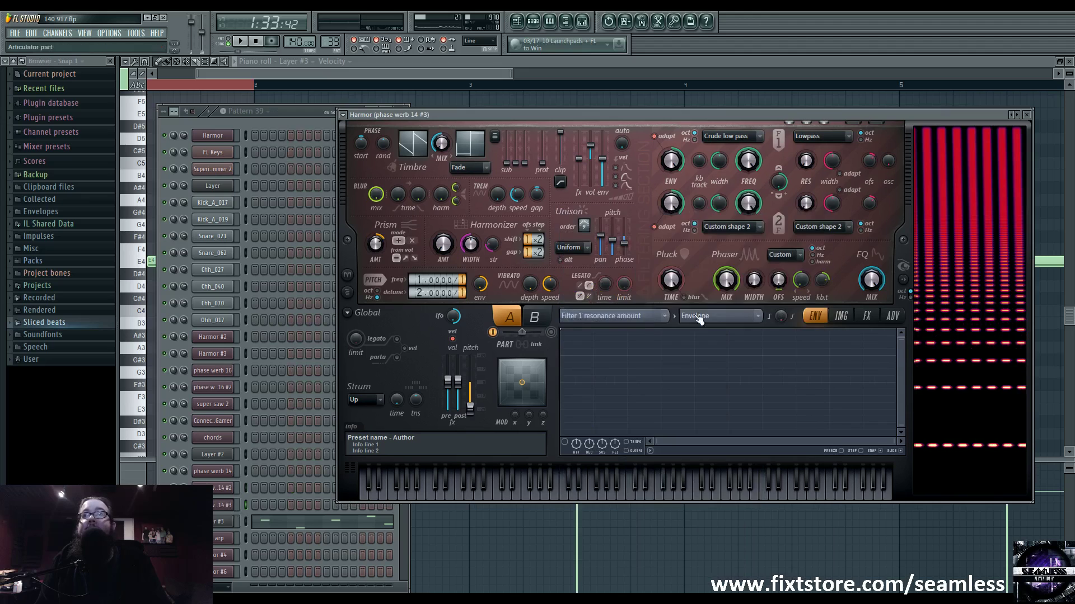
left_click(698, 316)
left_click(750, 309)
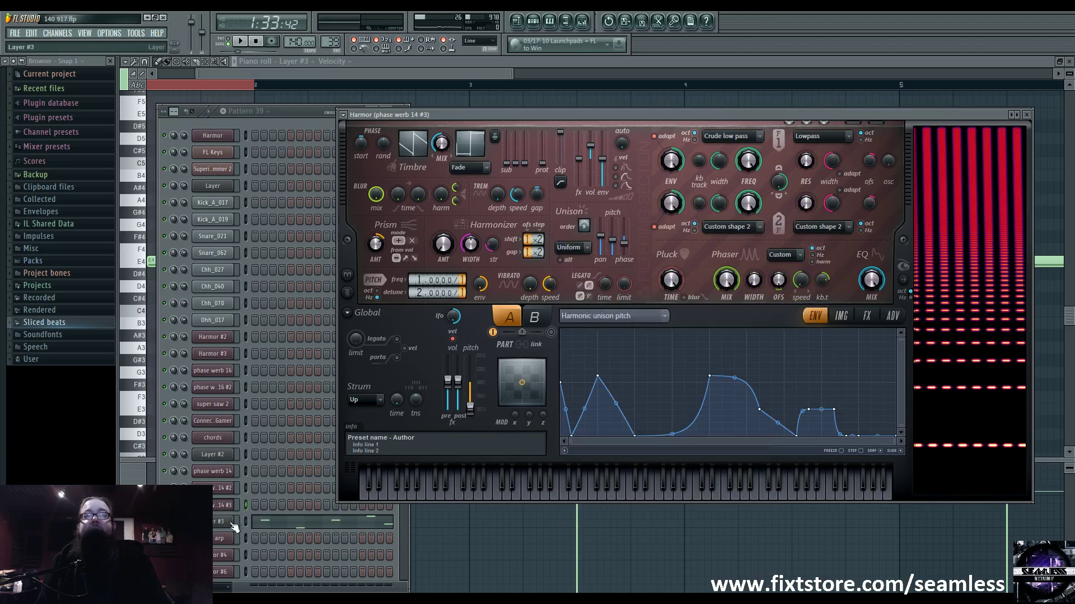
left_click(225, 493)
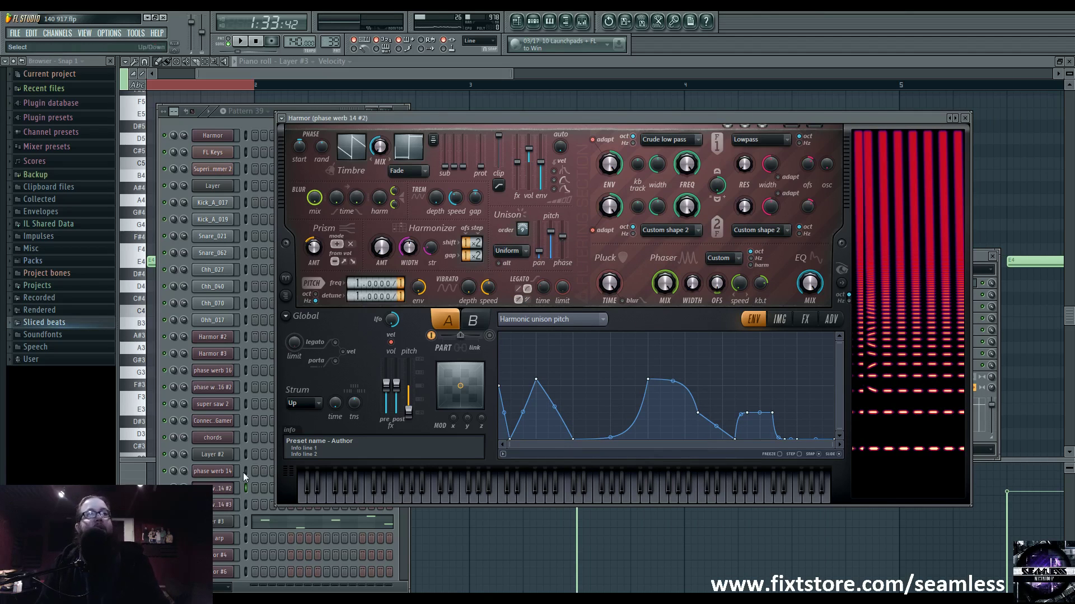
Open phase werb 14's Harmor and inspect its prism amount and unison pitch thickness envelopes
left_click(221, 472)
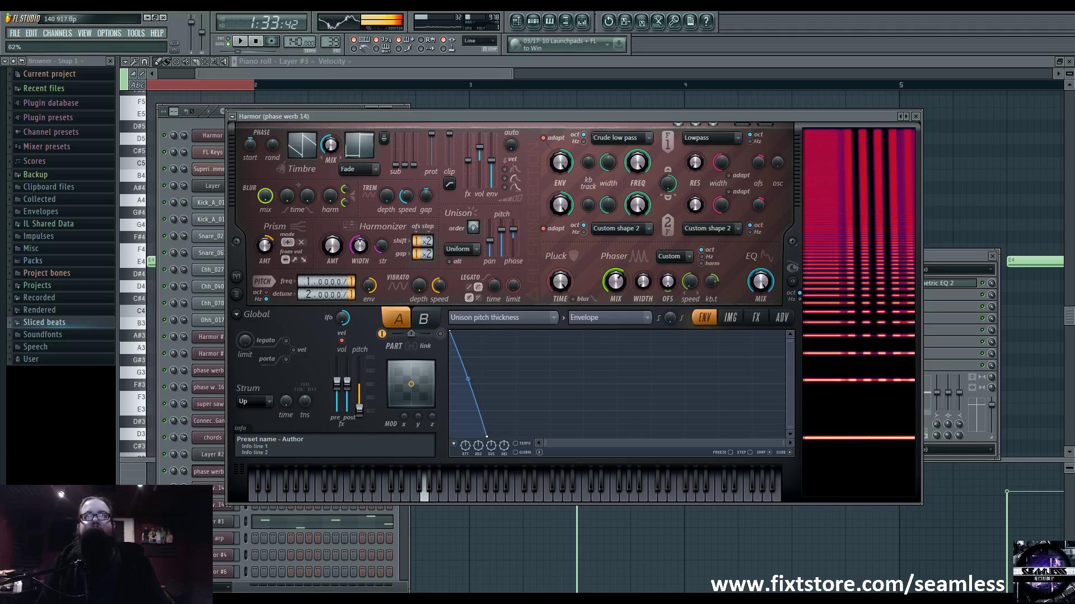
left_click(525, 322)
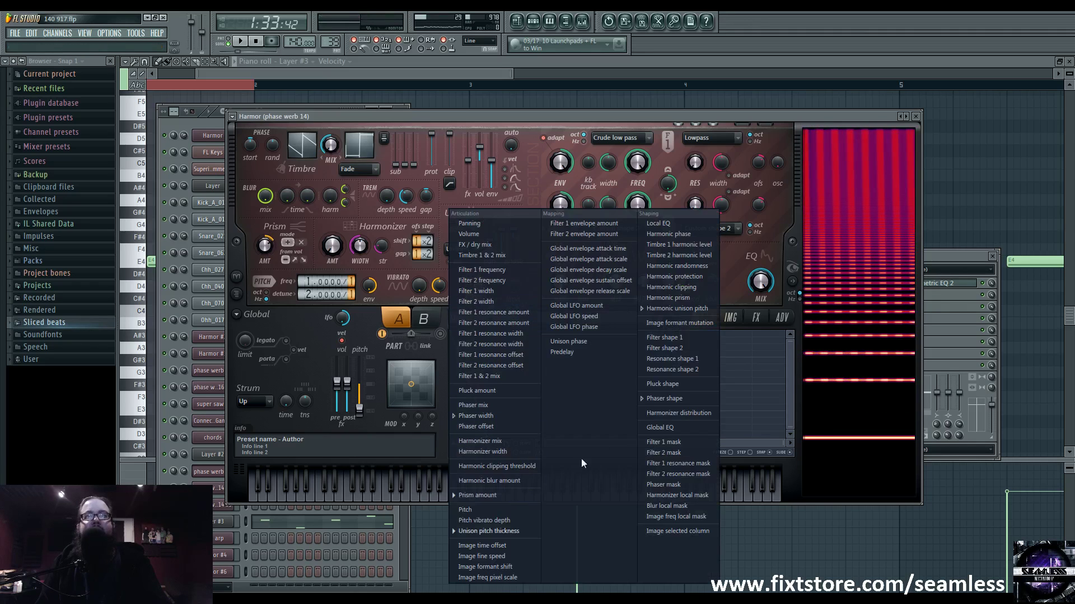
left_click(467, 496)
left_click(508, 320)
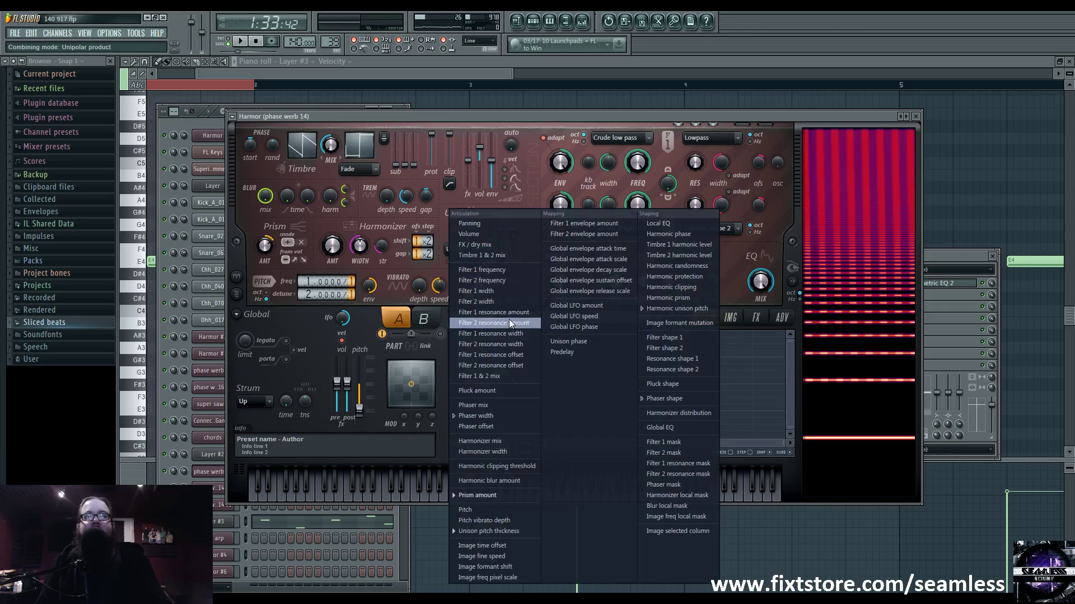
left_click(480, 531)
left_click(504, 318)
left_click(440, 362)
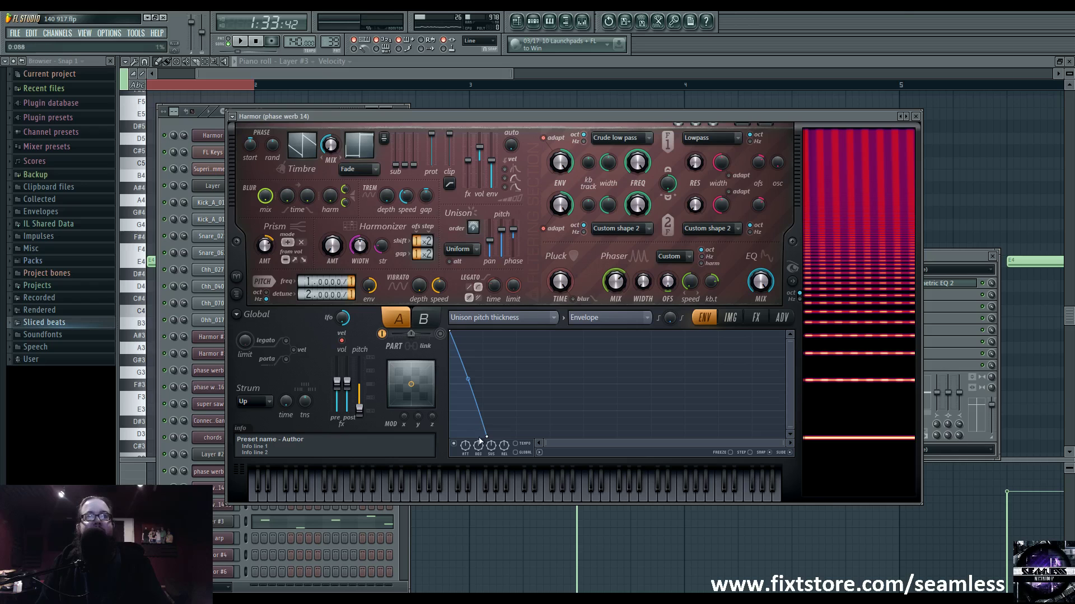
Compare the unison pitch thickness envelope of phase werb 14 #2 with that of phase werb 14
left_click(219, 488)
left_click(532, 319)
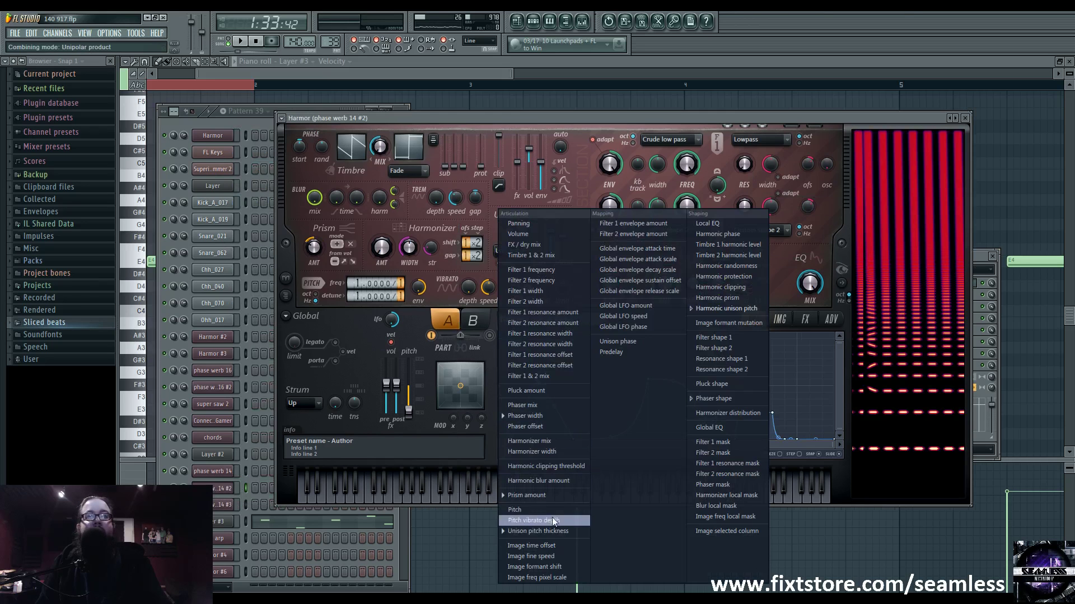
left_click(558, 531)
left_click(212, 472)
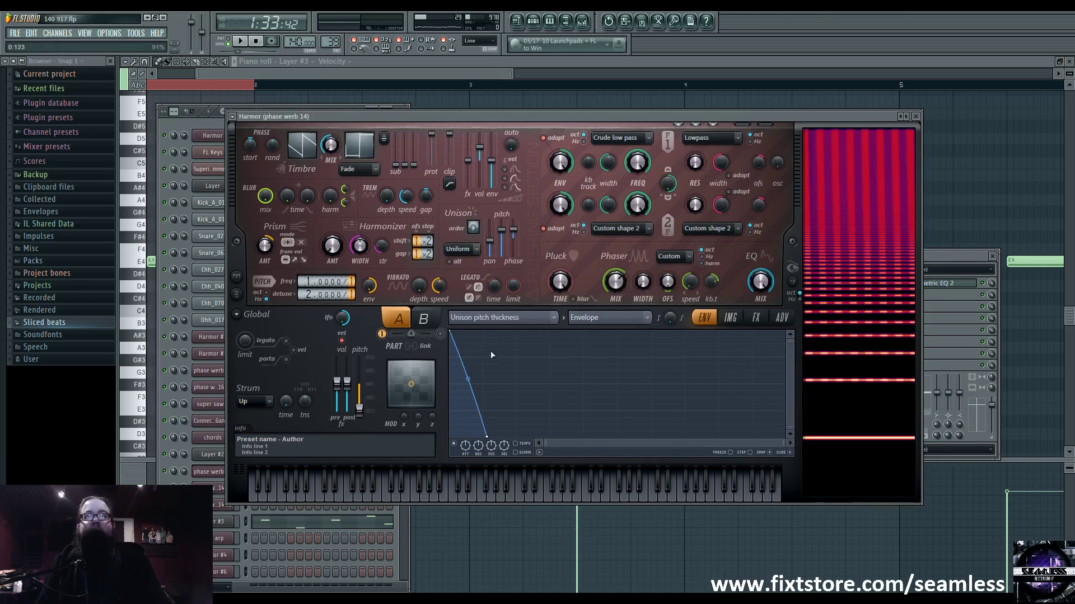
Inspect phase werb 14's harmonic unison pitch shape, phaser shape and phaser width modulation
left_click(498, 317)
left_click(676, 308)
left_click(550, 318)
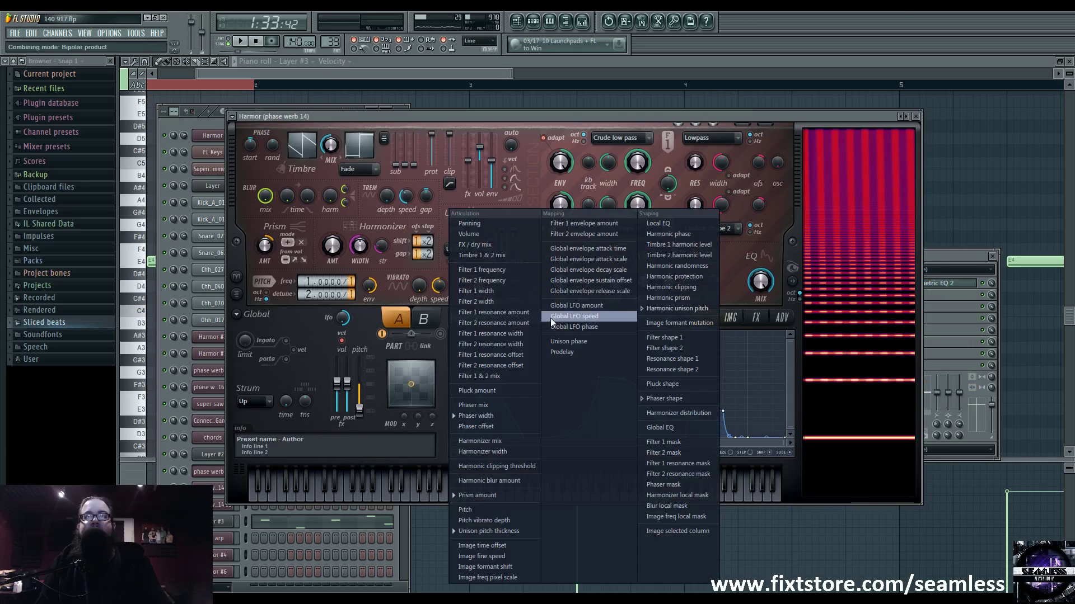
left_click(671, 399)
left_click(520, 316)
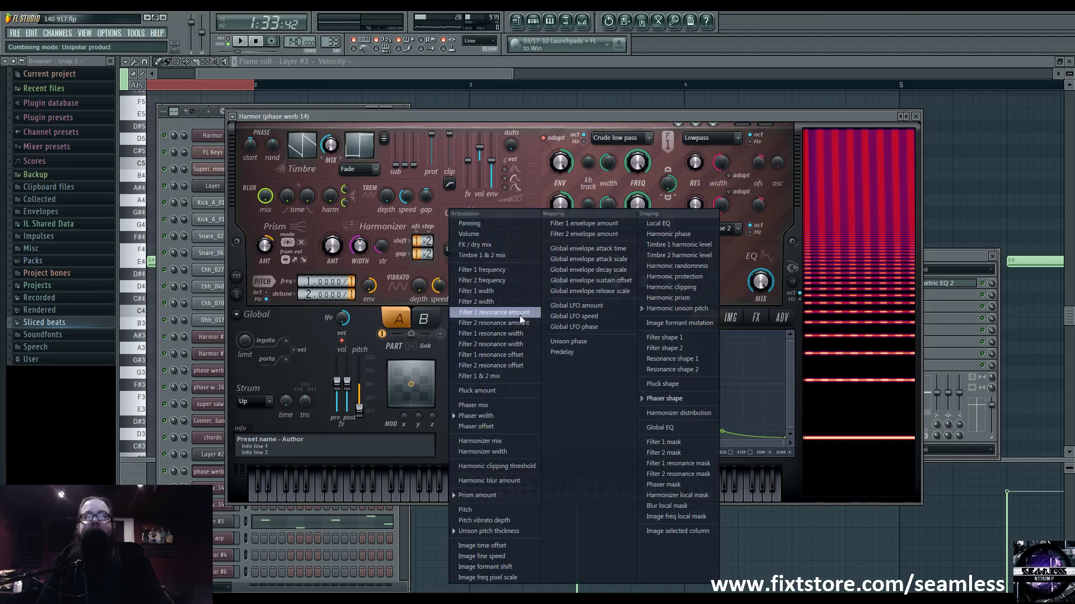
left_click(513, 415)
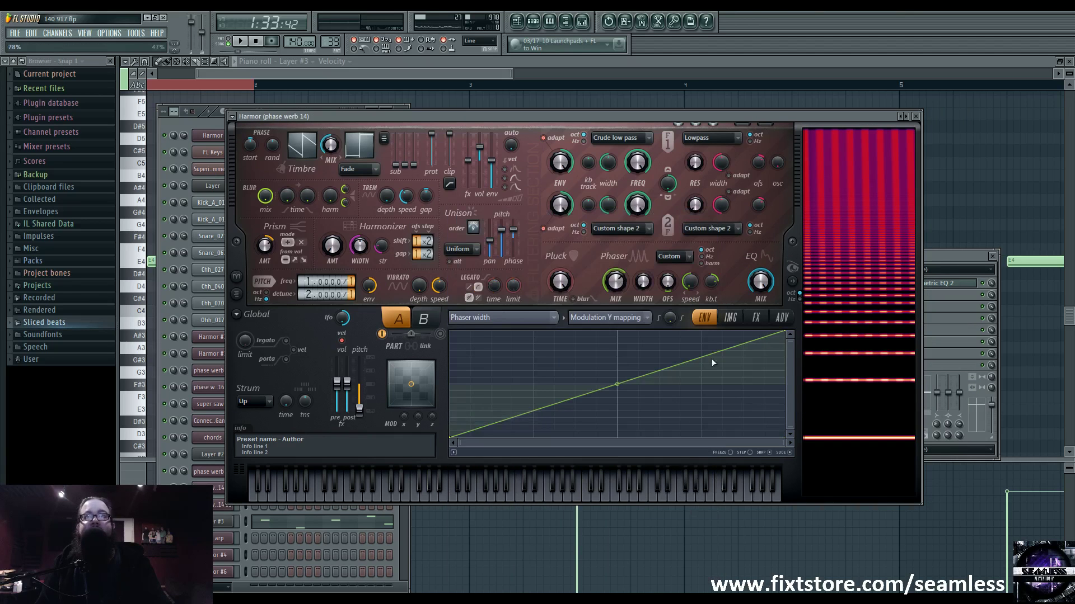
Switch between the Harmors of phase werb 14, #2 and #3 to compare the three layers
left_click(205, 485)
left_click(212, 504)
left_click(213, 490)
left_click(209, 473)
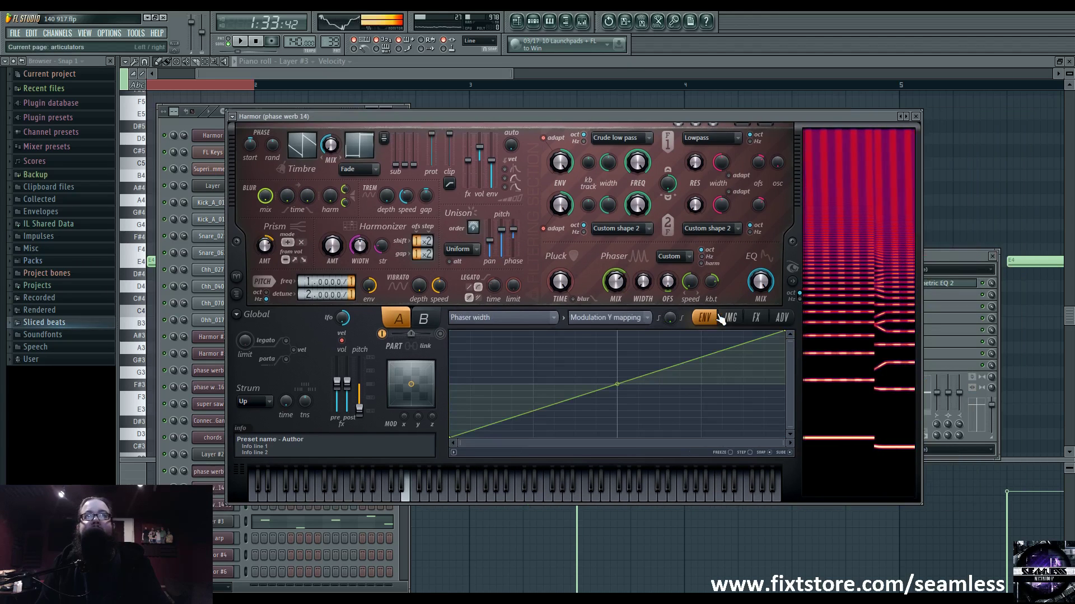
left_click(213, 488)
left_click(220, 505)
Clone the phase werb 14 #3 channel and try different unison phase amounts on the copy
right_click(220, 507)
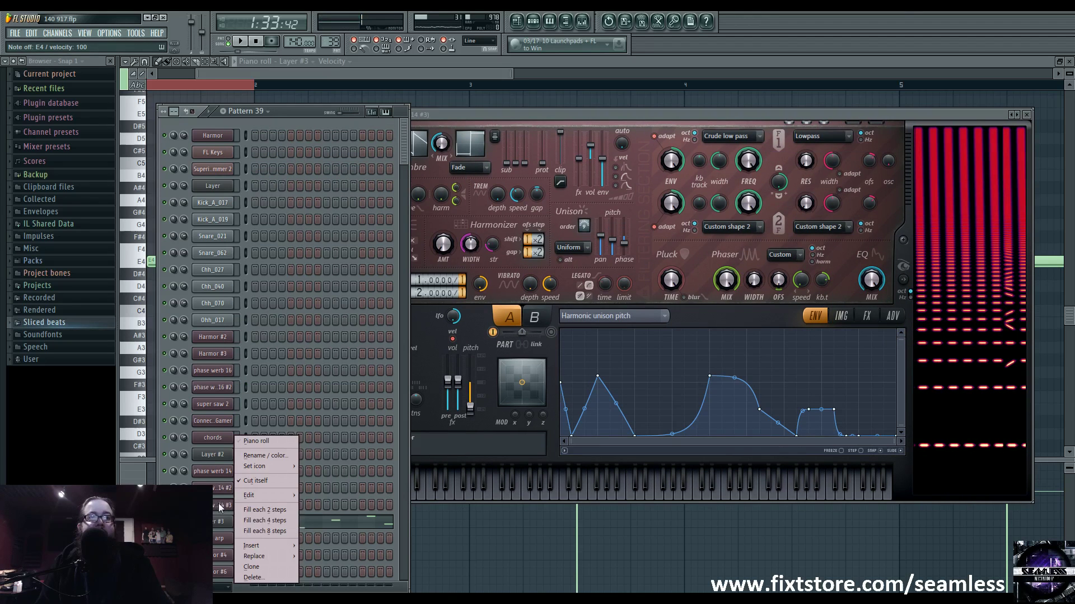
left_click(252, 567)
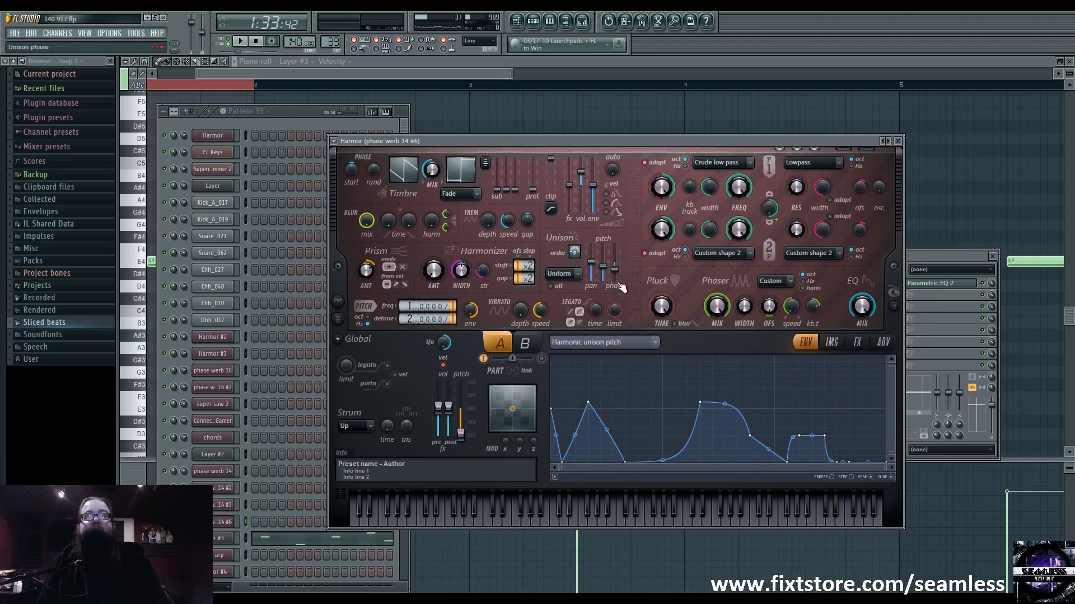
left_click_drag(607, 270, 609, 264)
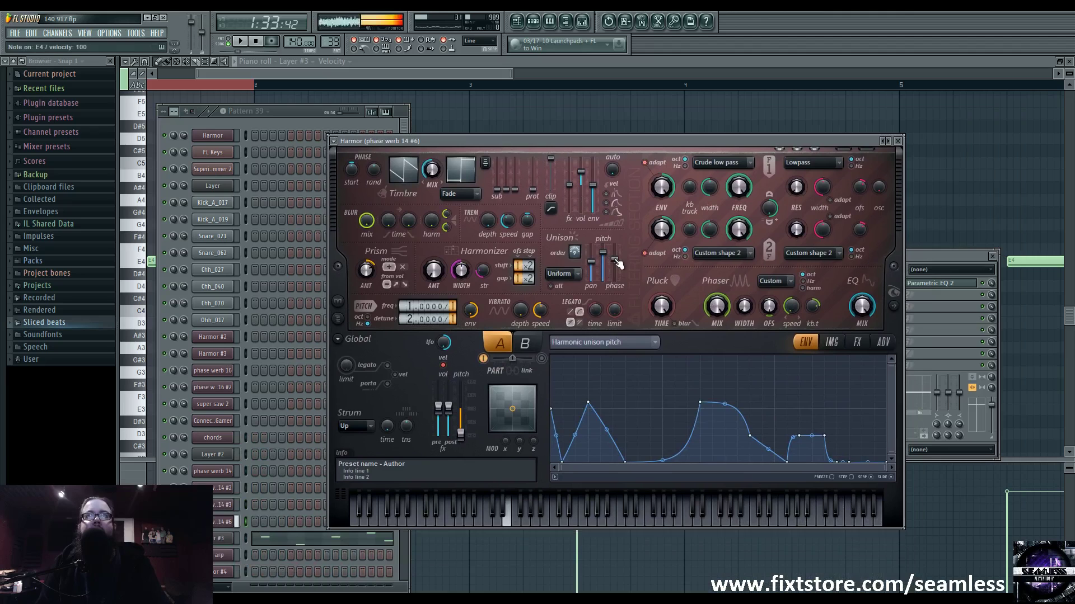
left_click_drag(609, 273, 620, 275)
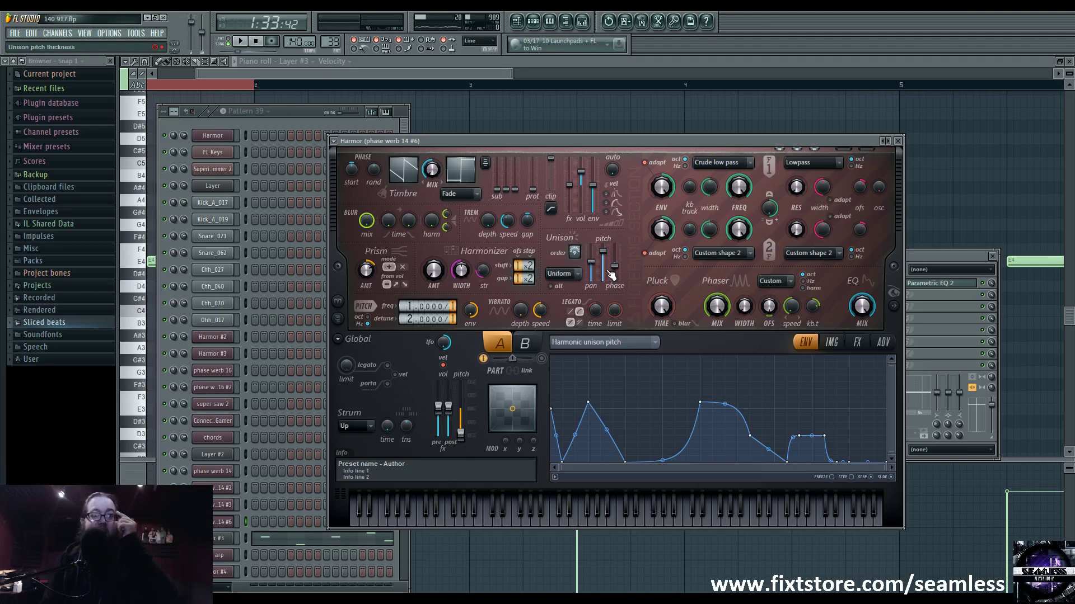
Delete the cloned phase werb 14 #6 channel
right_click(217, 523)
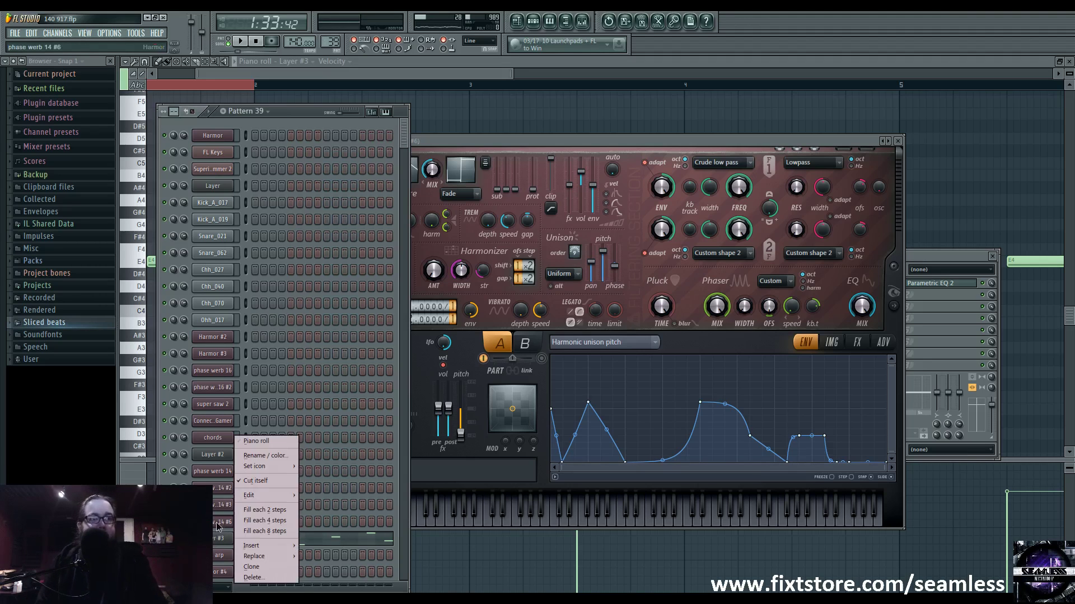
left_click(271, 583)
left_click(588, 337)
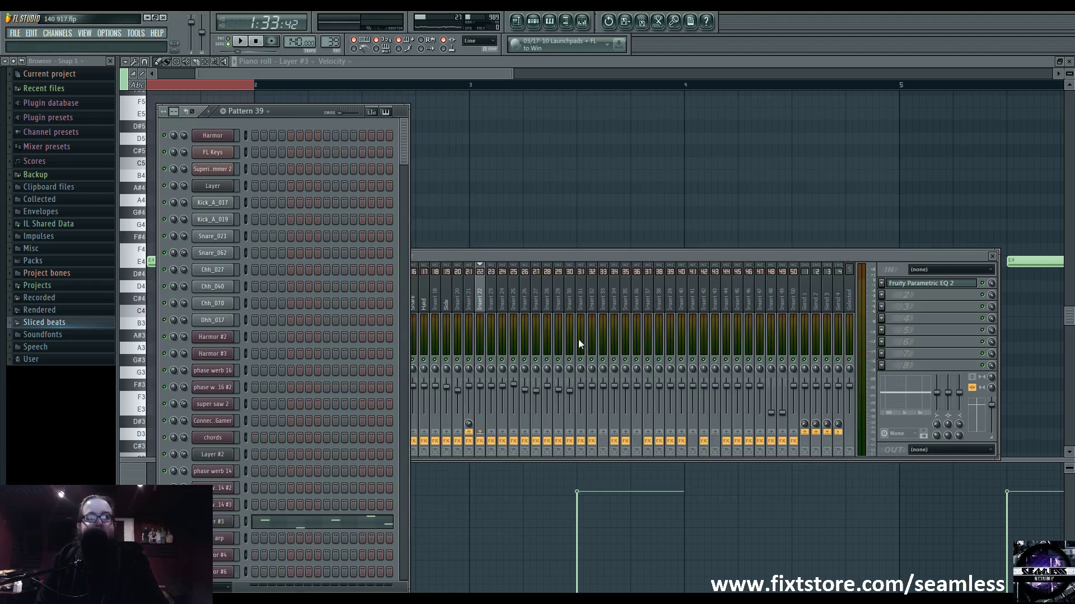
Open the channel settings of Layer #3 and briefly play the track
left_click(235, 521)
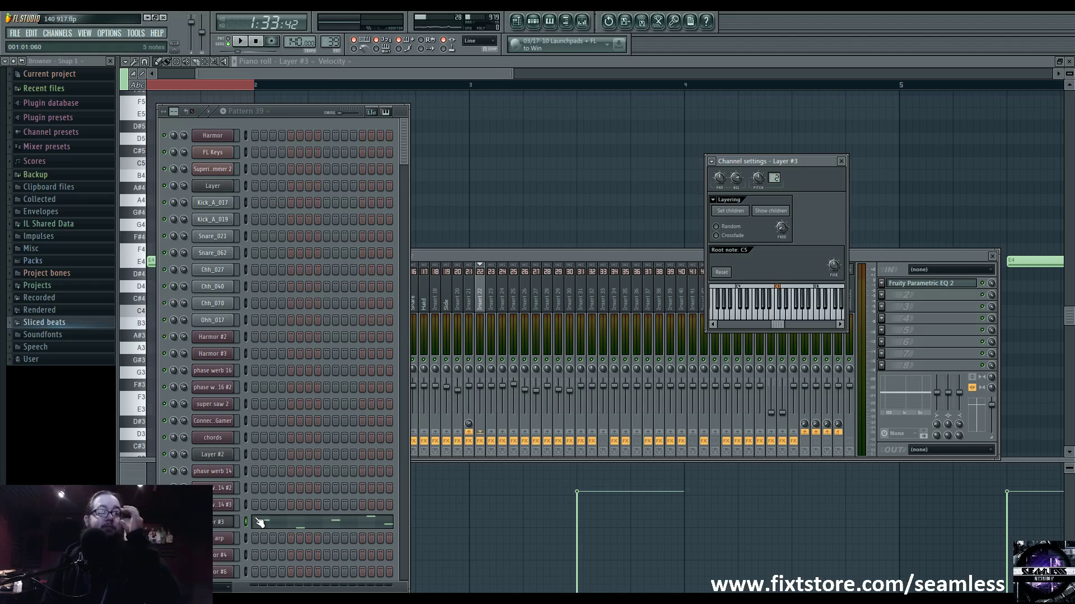
key("space")
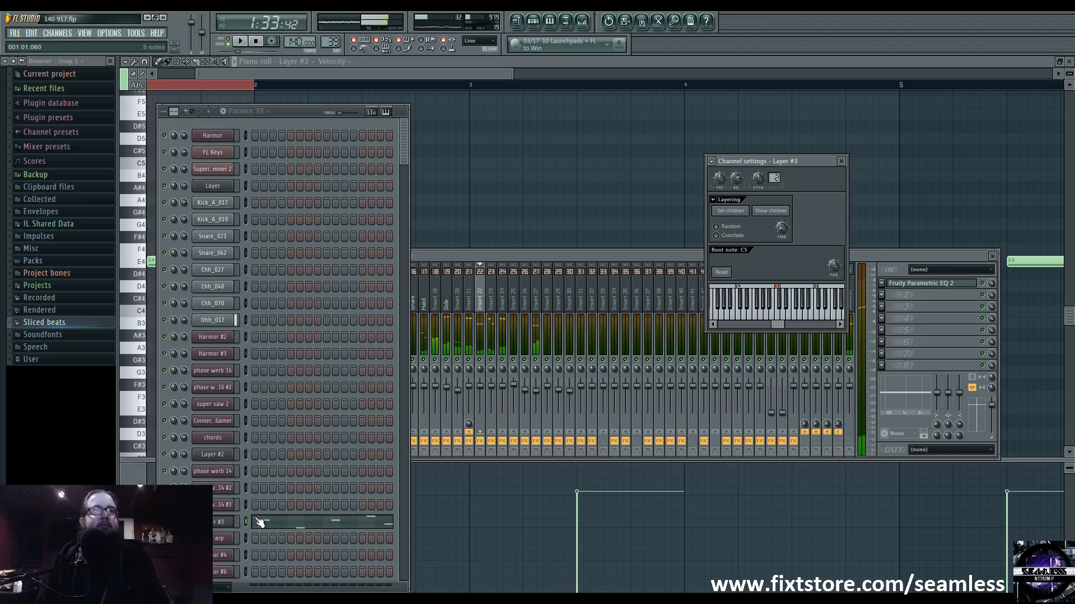
key("space")
Check the effects on mixer inserts 21 to 24, opening the Fruity Parametric EQ 2 on Insert 22
left_click(490, 304)
left_click(502, 302)
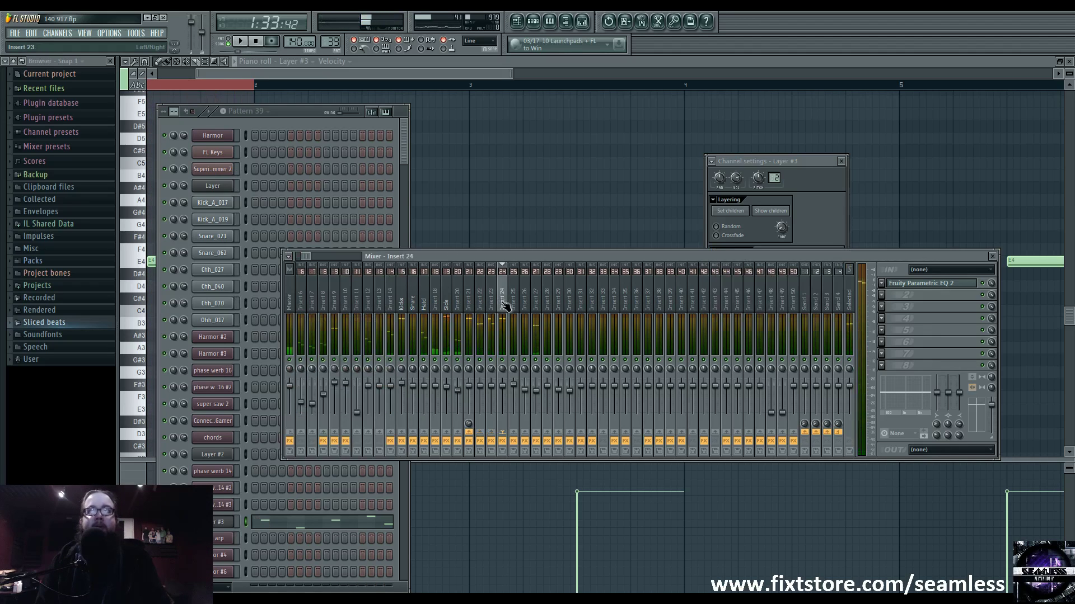
left_click(491, 303)
left_click(479, 302)
left_click(913, 284)
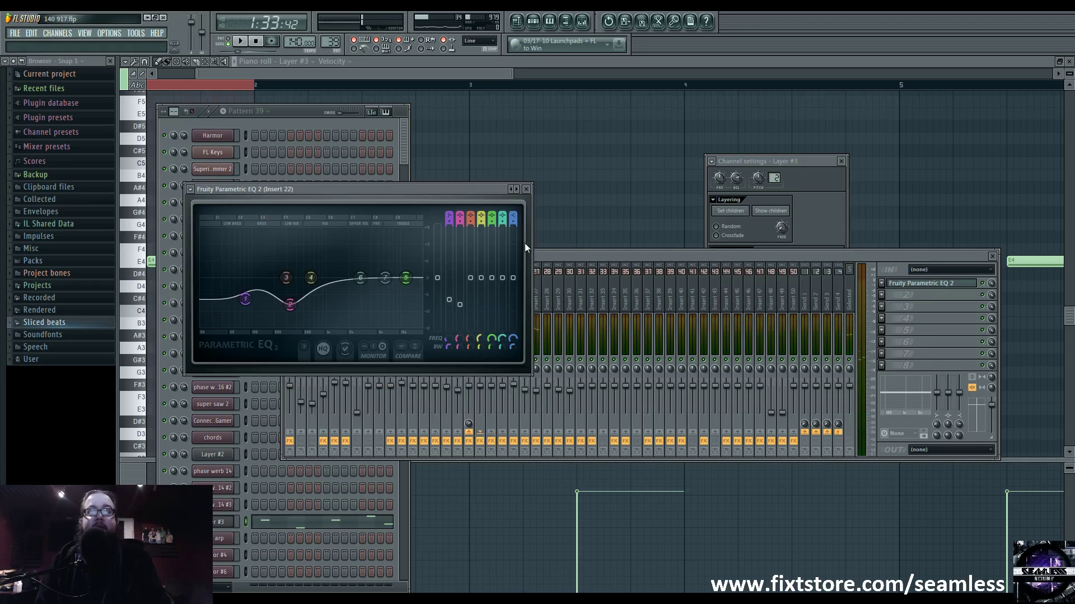
left_click(479, 296)
left_click(469, 299)
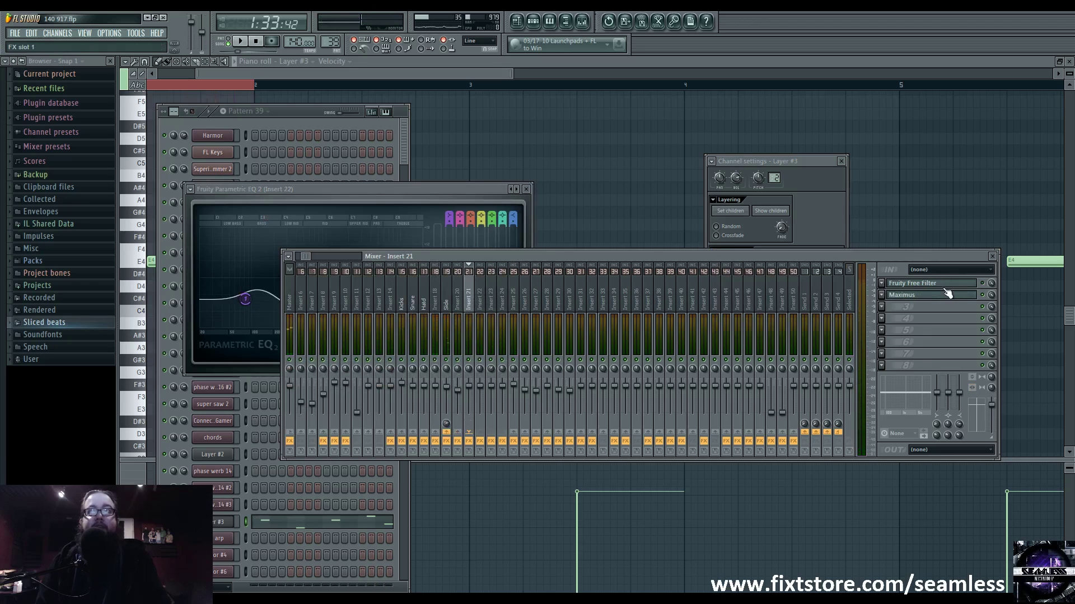
Inspect the Fruity Parametric EQ 2 curves on mixer inserts 23 and 24
key("space")
key("space")
left_click(480, 302)
left_click(491, 303)
left_click(958, 288)
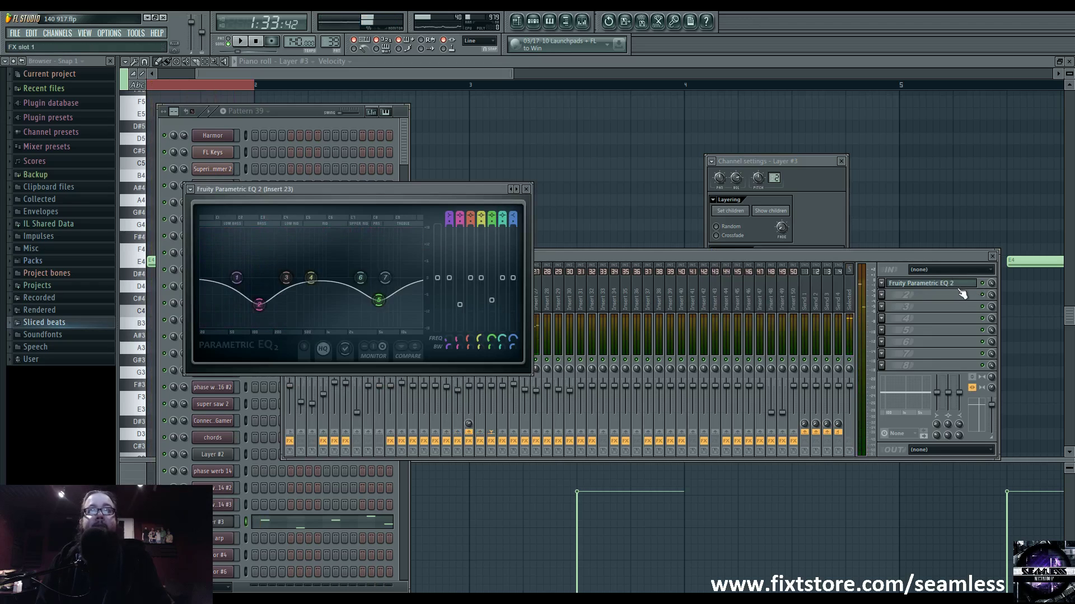
left_click(559, 278)
left_click(502, 303)
left_click(911, 286)
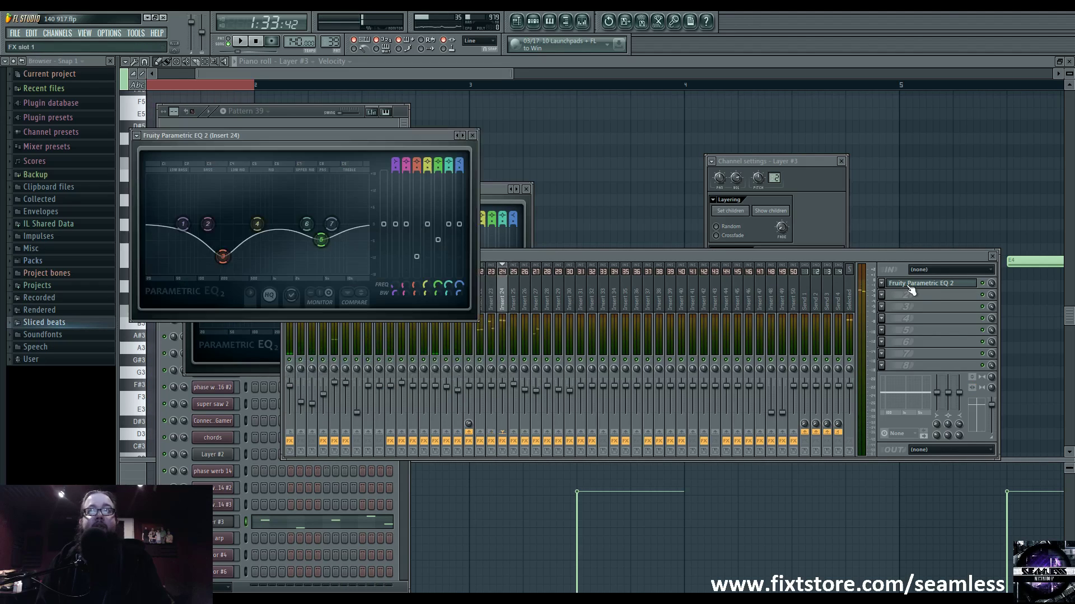
left_click(911, 286)
left_click(479, 297)
left_click(496, 298)
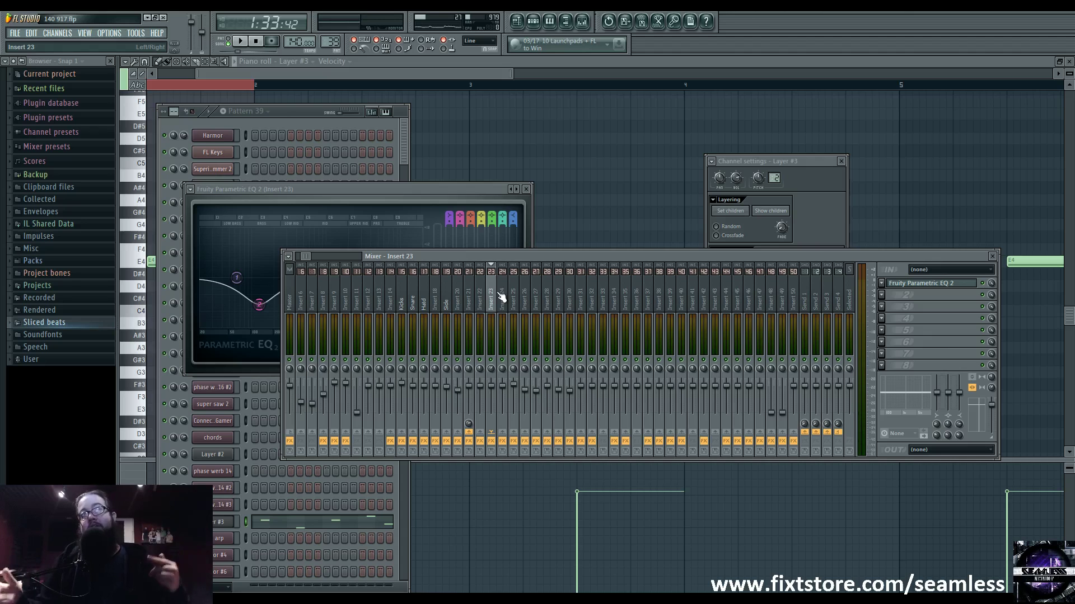
Listen to the playlist arrangement around bar 55, cue bar 56 and look over the surrounding clips
left_click(517, 21)
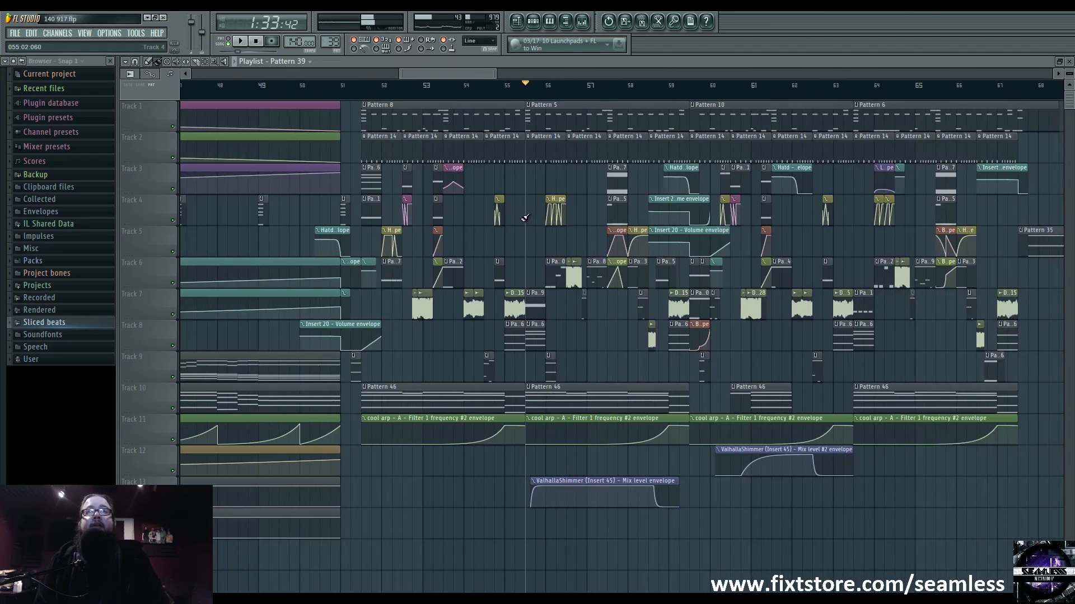
scroll(571, 337, "up", 6)
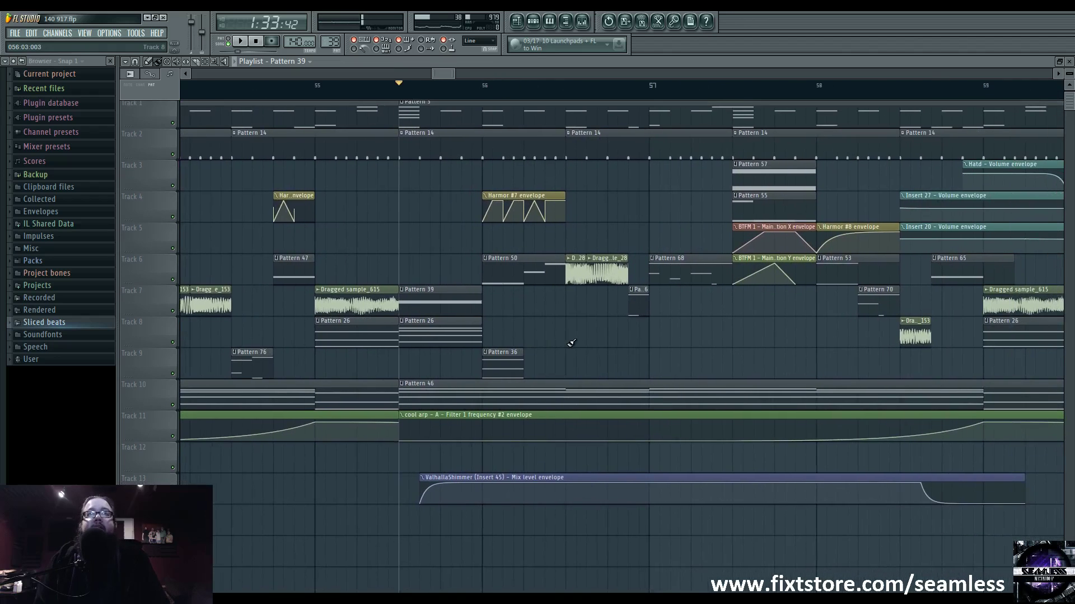
key("space")
key("space")
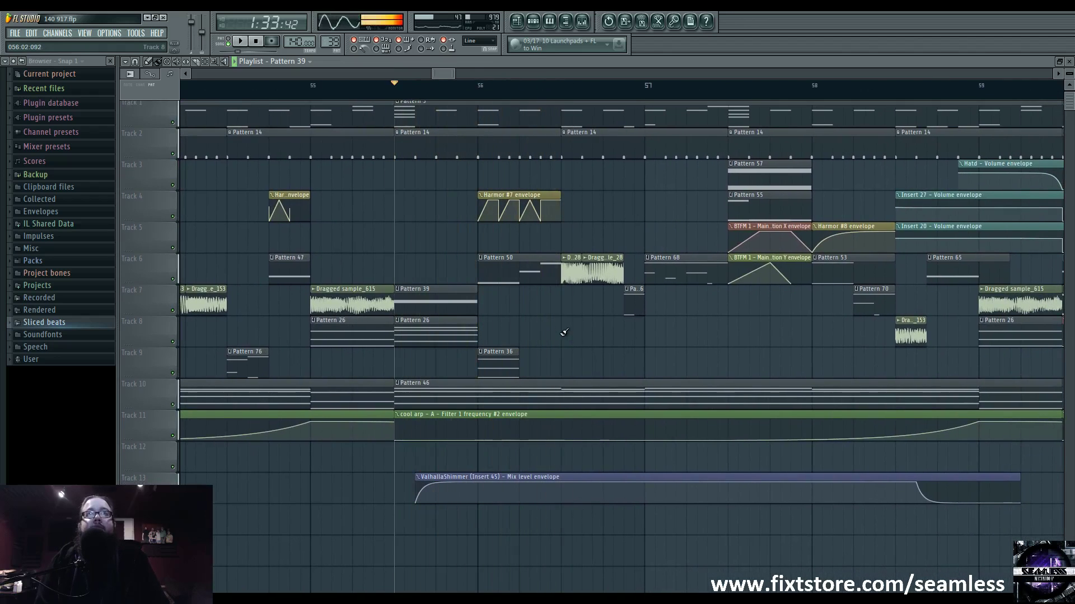
left_click(474, 101)
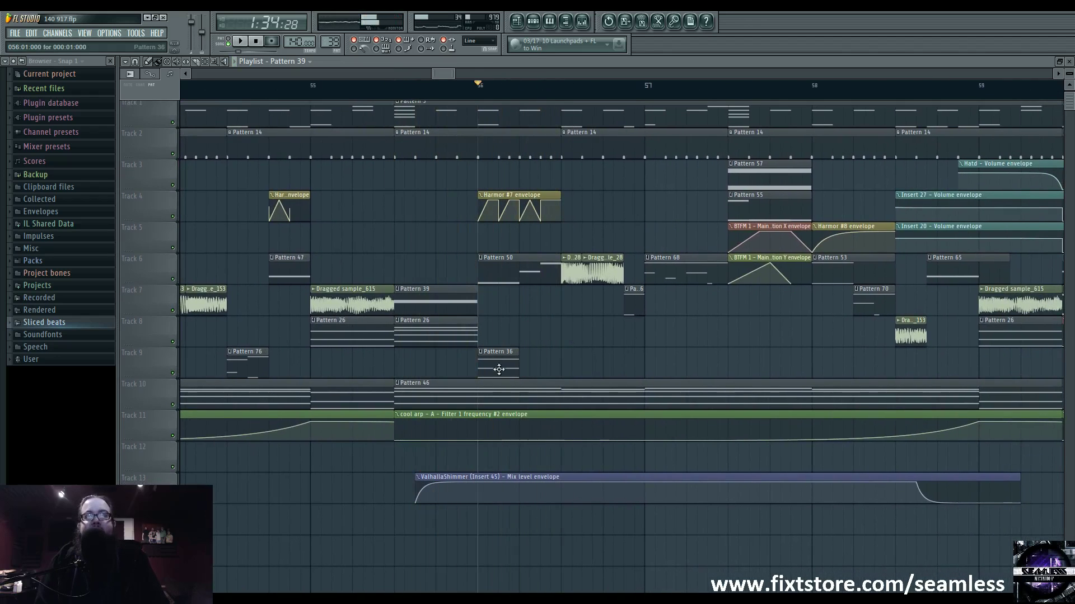
scroll(498, 369, "down", 3)
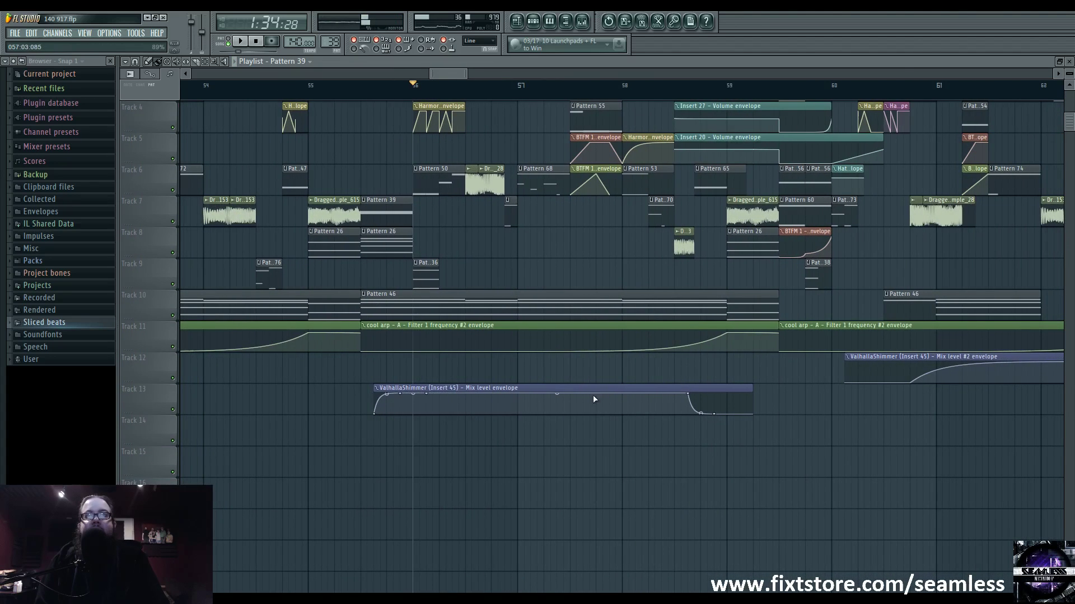
scroll(595, 399, "down", 2)
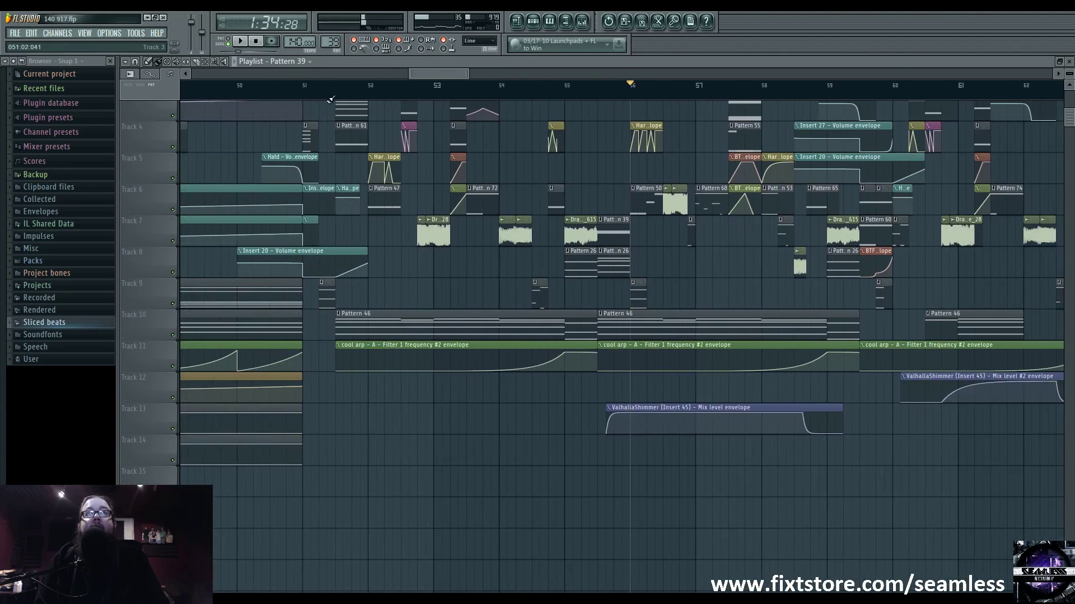
Solo playlist tracks 10 and 11 and play them from the start of the Pattern 46 clip in bar 51
left_click(334, 100)
scroll(426, 312, "up", 2)
left_click(168, 334)
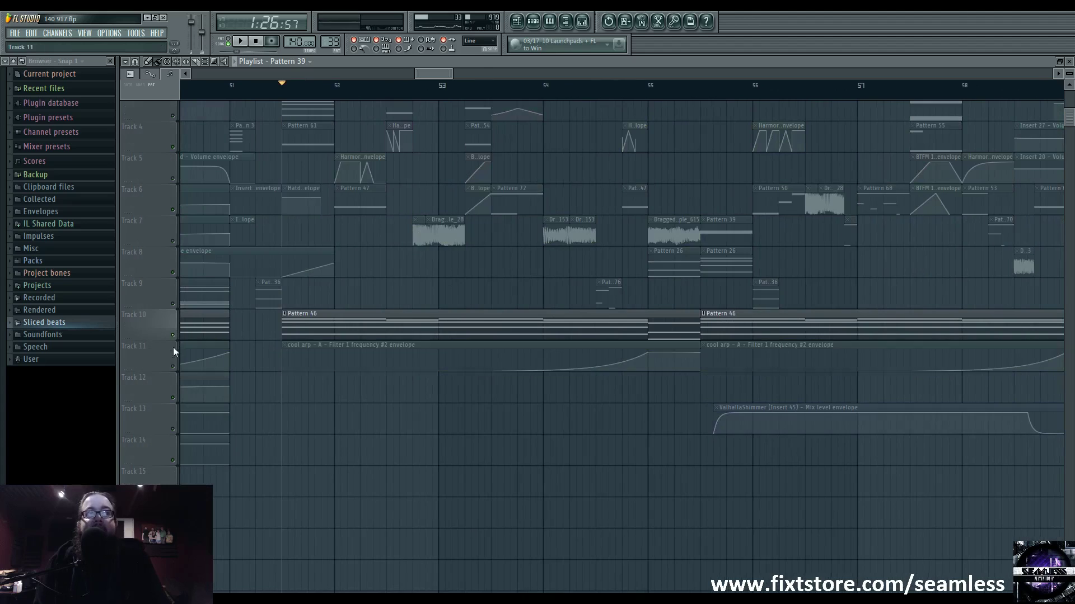
left_click(174, 351)
key("space")
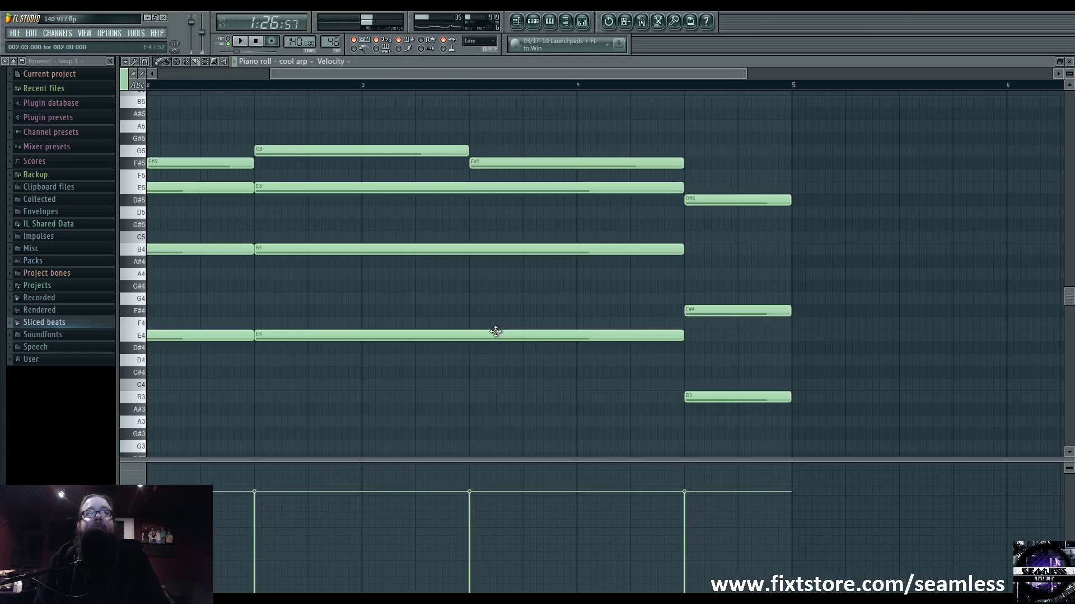
Examine the cool arp chord notes of Pattern 46 in the piano roll
scroll(481, 347, "down", 1)
scroll(565, 394, "up", 2)
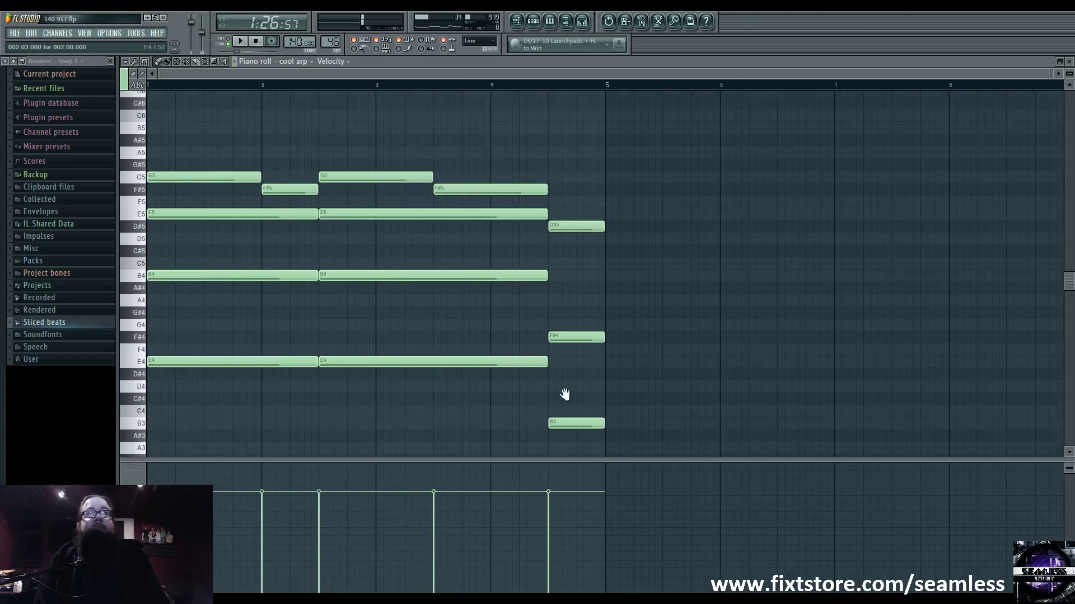
scroll(564, 395, "up", 1)
scroll(389, 327, "down", 2)
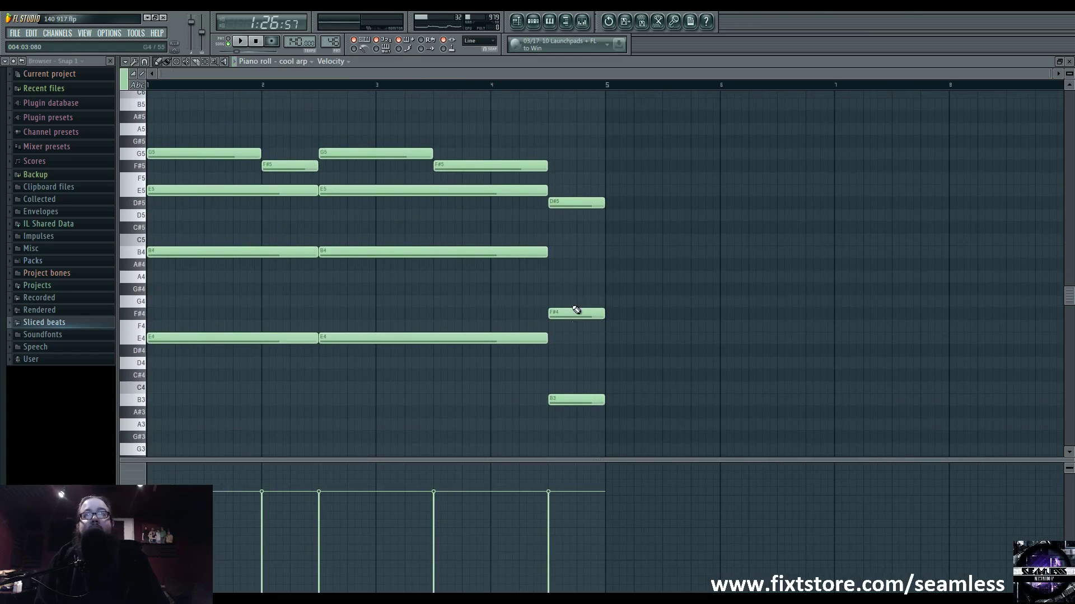
Return to the playlist, unsolo the tracks and play the full arrangement from the Dragged sample_615 clip at bar 55
left_click(517, 22)
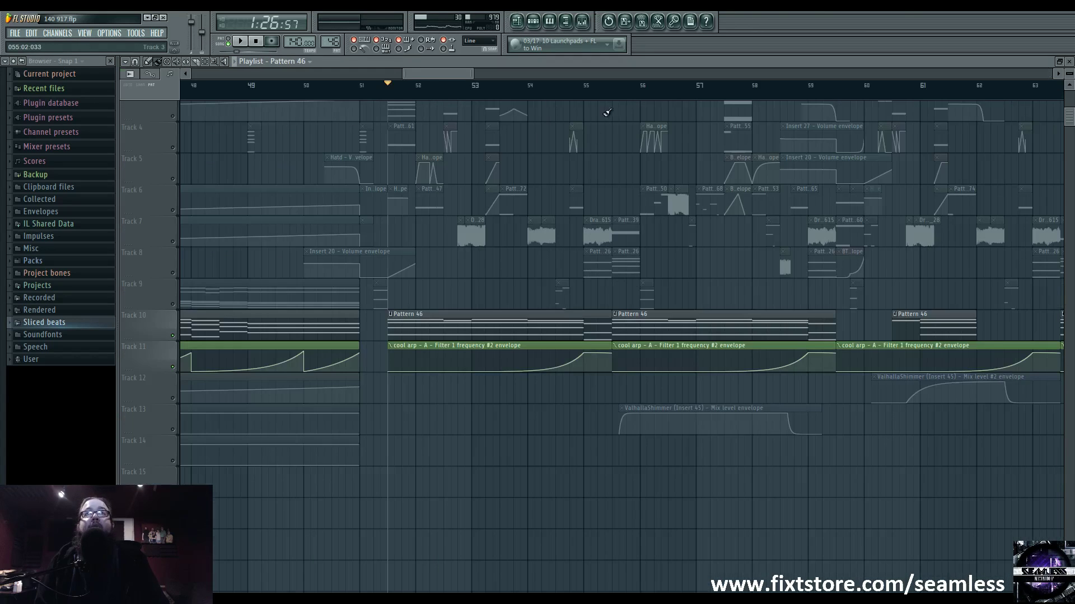
left_click(136, 234)
left_click(586, 88)
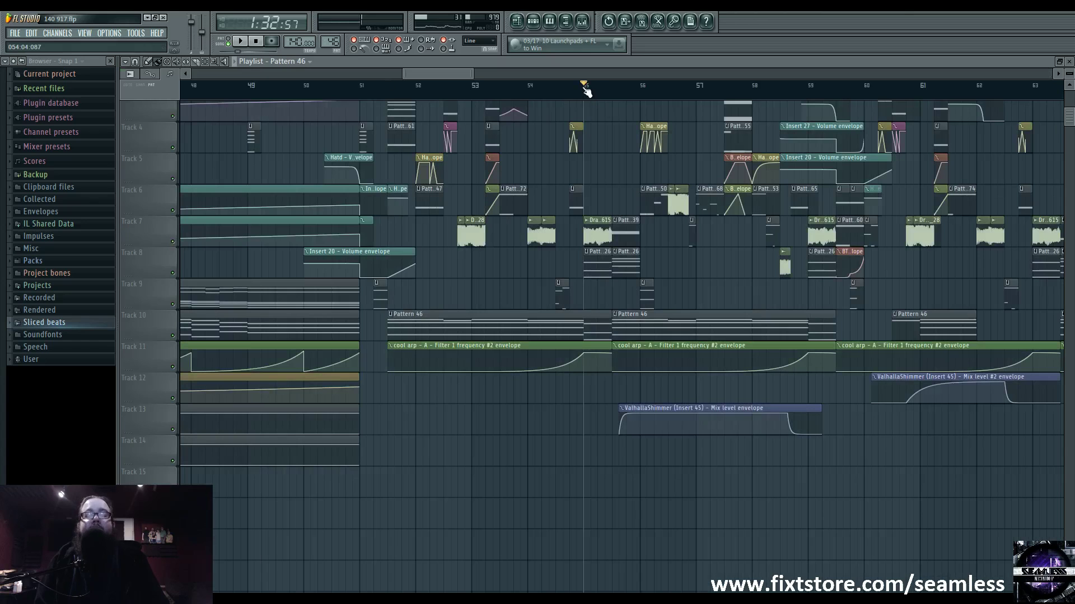
key("space")
scroll(642, 350, "up", 3)
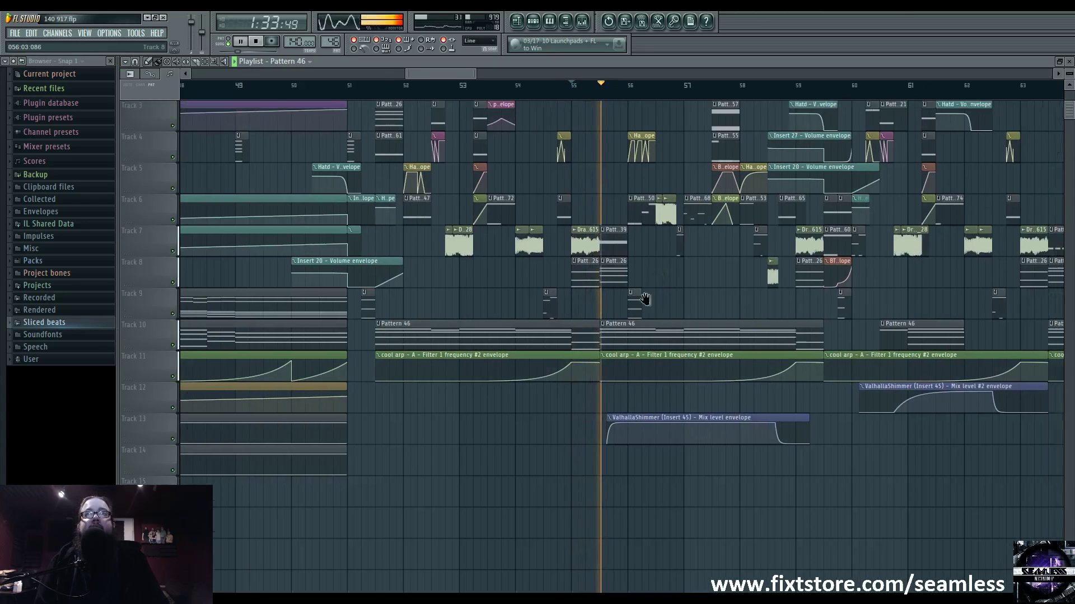
scroll(541, 89, "up", 3)
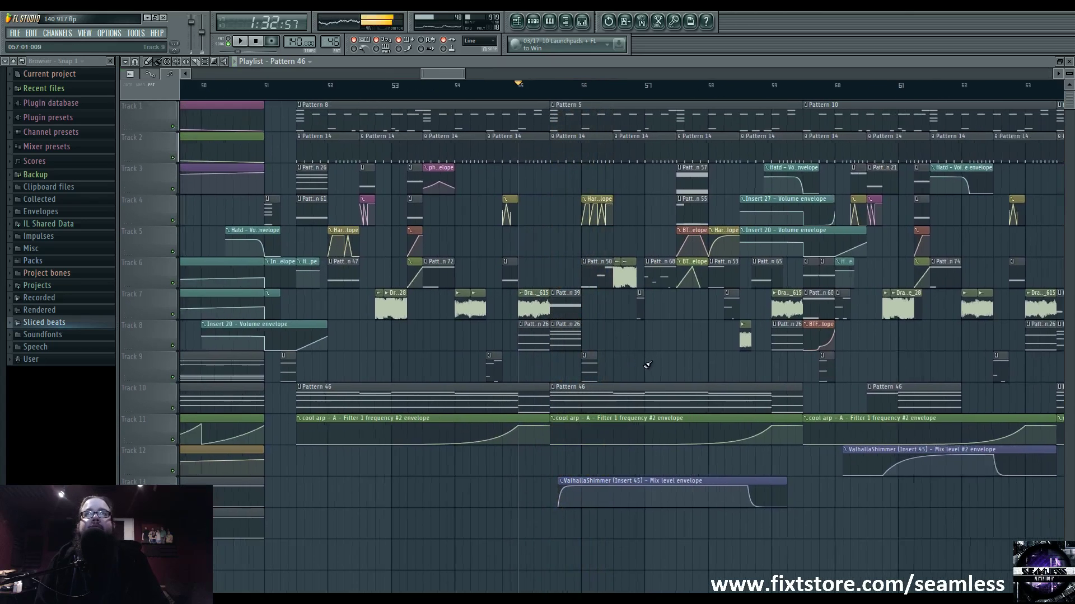
key("space")
Play the arrangement from bar 56 and examine the Harmor #4 notes of Pattern 50 in the piano roll
scroll(554, 275, "up", 4)
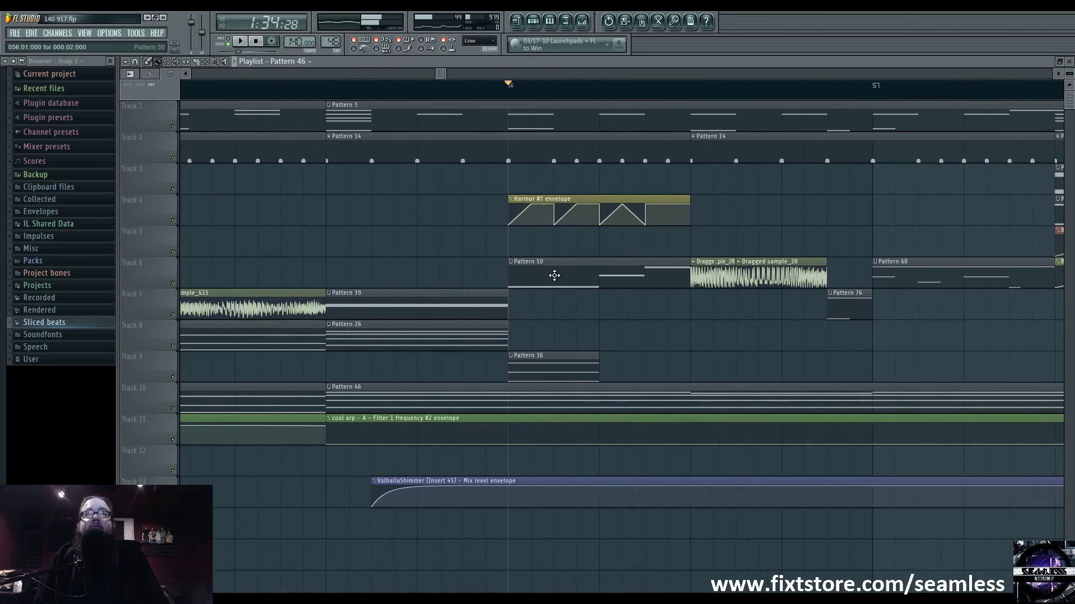
scroll(555, 276, "down", 5)
scroll(325, 115, "up", 2)
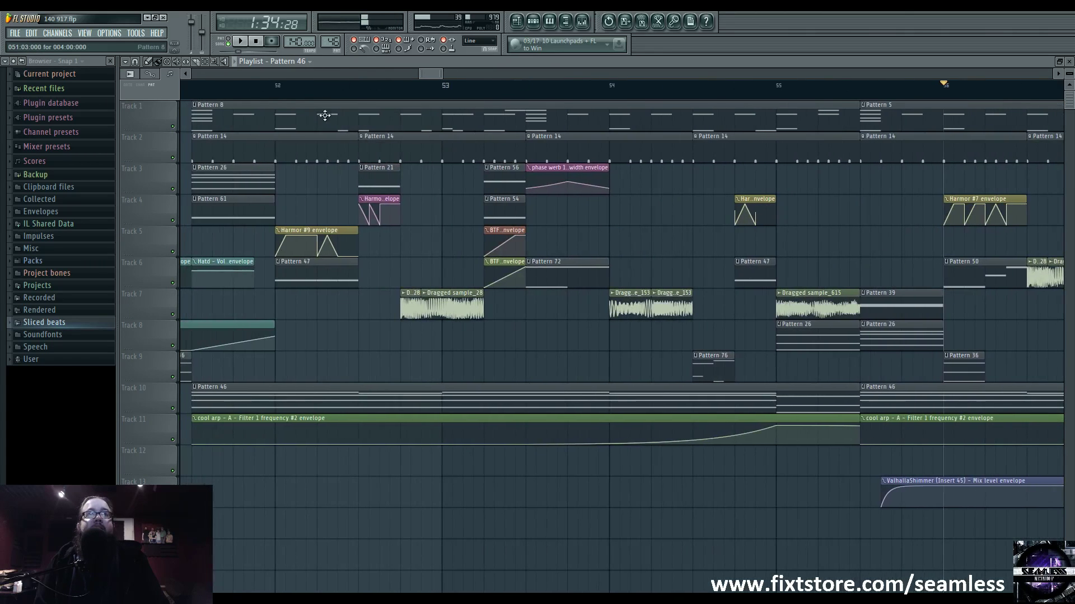
left_click(279, 95)
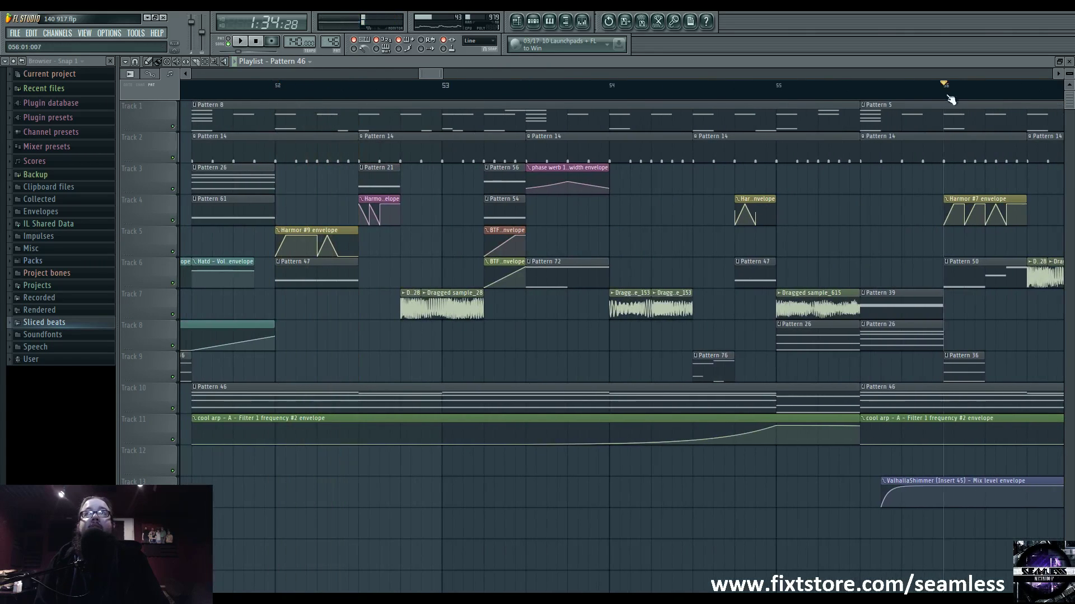
left_click(945, 88)
key("space")
double_click(628, 274)
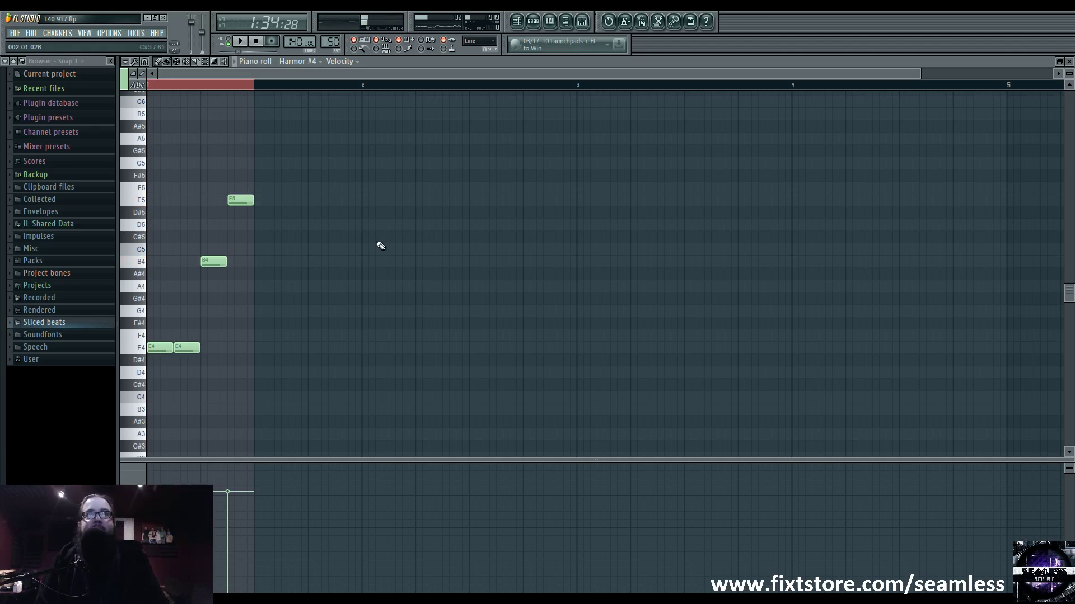
Return to the playlist and check the channel settings of the Dragged sample_28 clip that follows Pattern 50
left_click(517, 23)
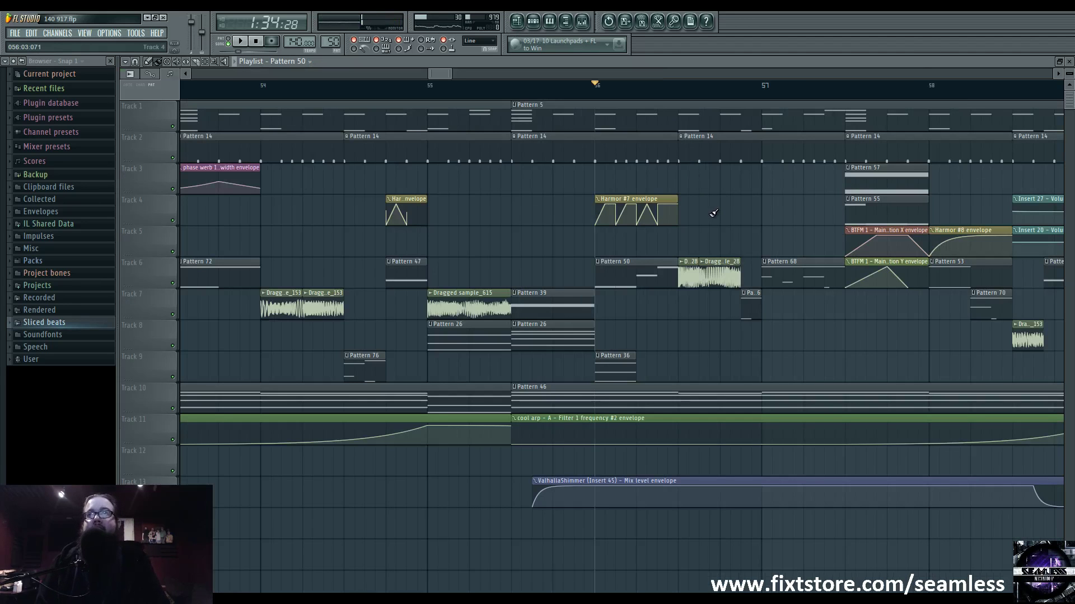
scroll(615, 218, "right", 1)
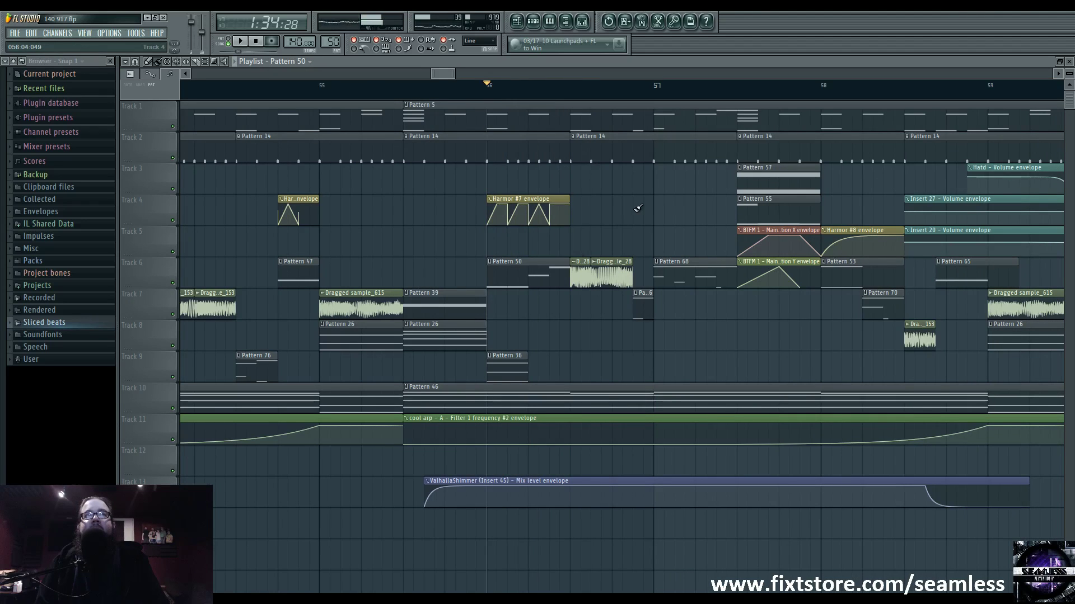
scroll(559, 222, "right", 1)
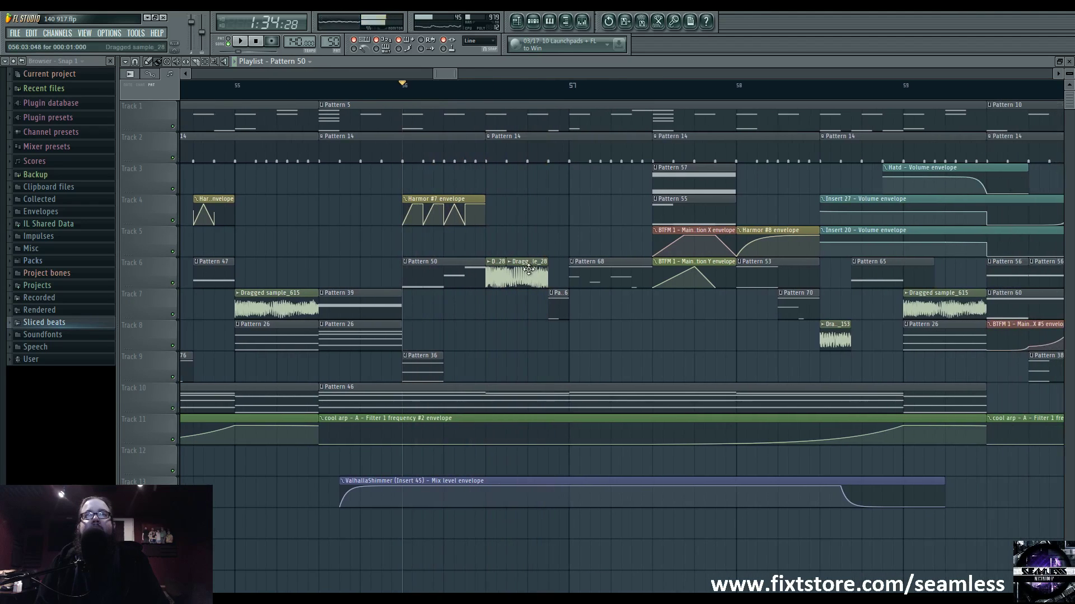
double_click(529, 270)
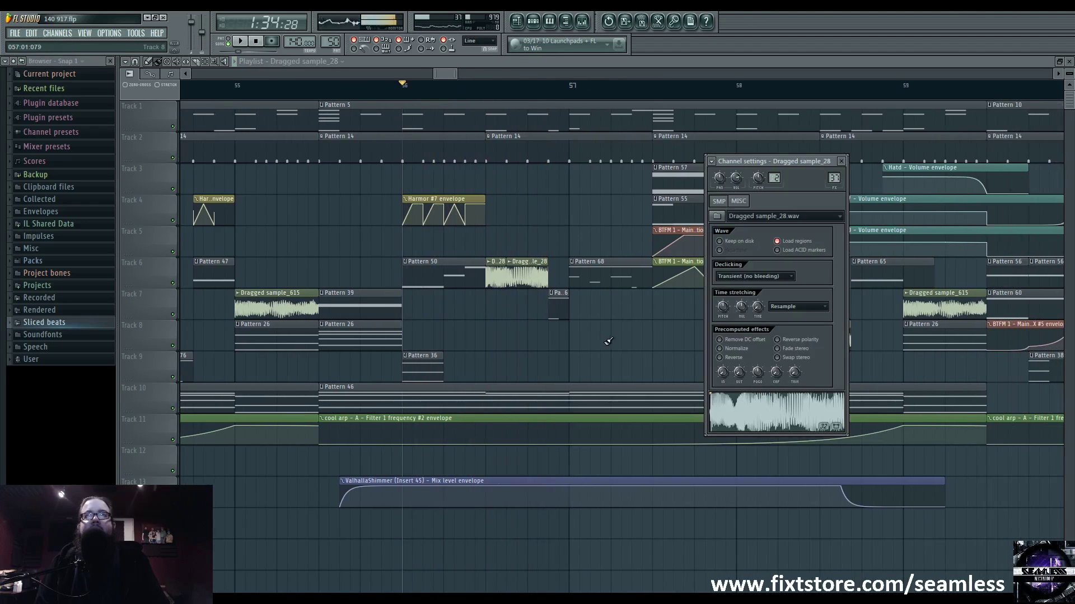
key("Escape")
left_click_drag(465, 316, 762, 317)
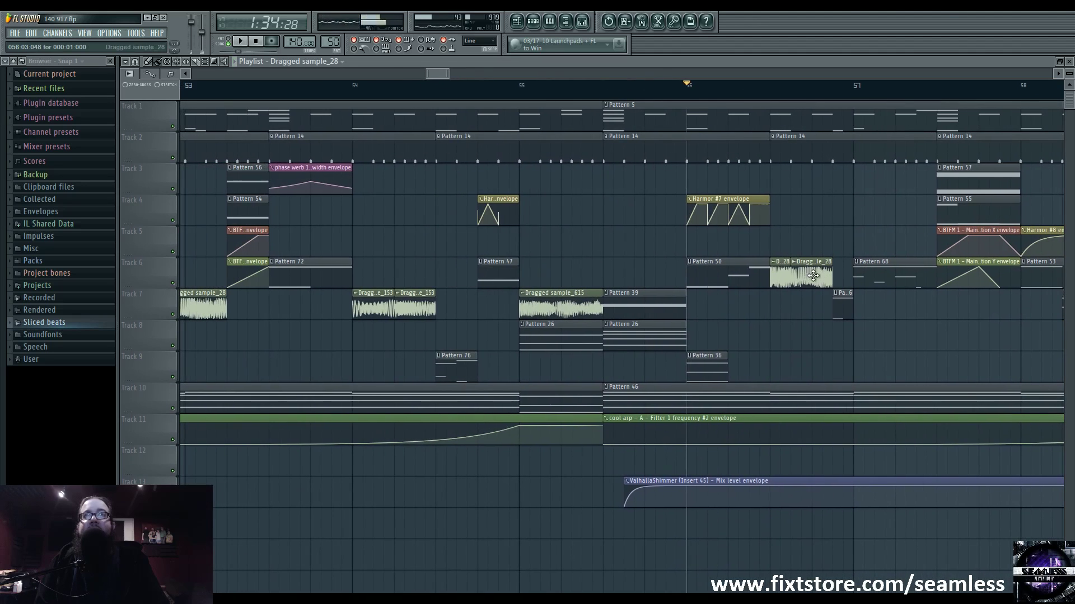
left_click_drag(859, 360, 665, 339)
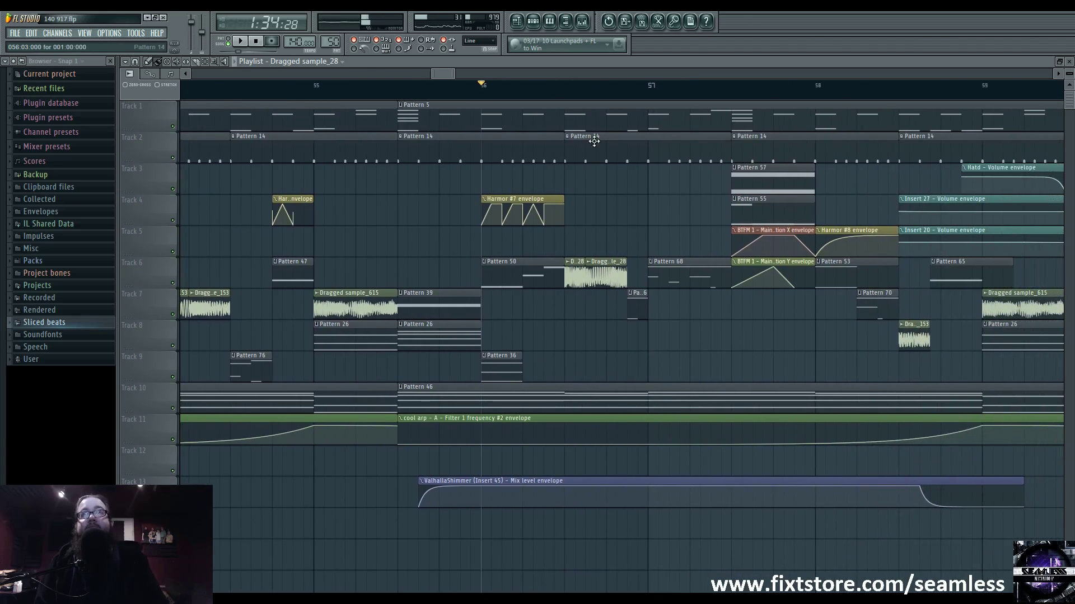
Play from the Dragged sample_28 clip in bar 56, open Pattern 76's notes and audition that pattern on its own
left_click(565, 87)
key("space")
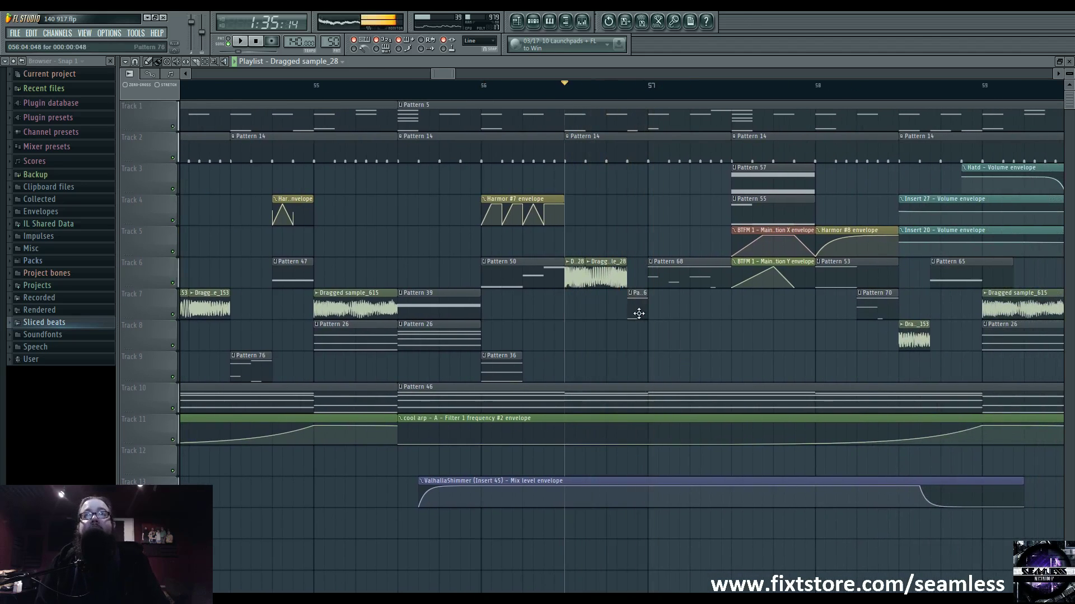
double_click(639, 311)
key("space")
left_click(224, 45)
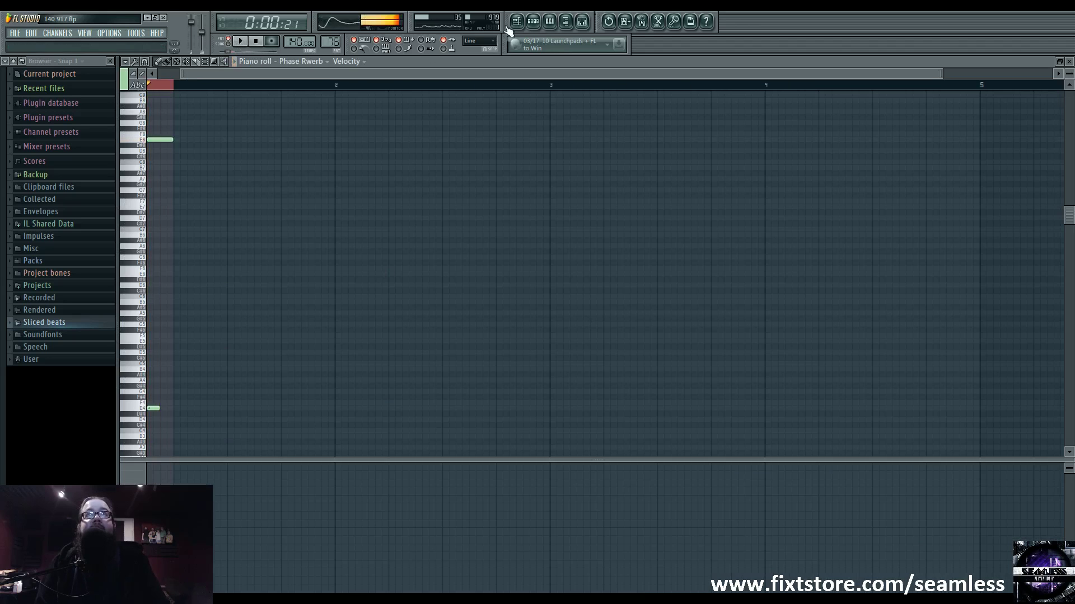
Open the Phase Rwerb instrument used in Pattern 76 from the channel rack
left_click(534, 23)
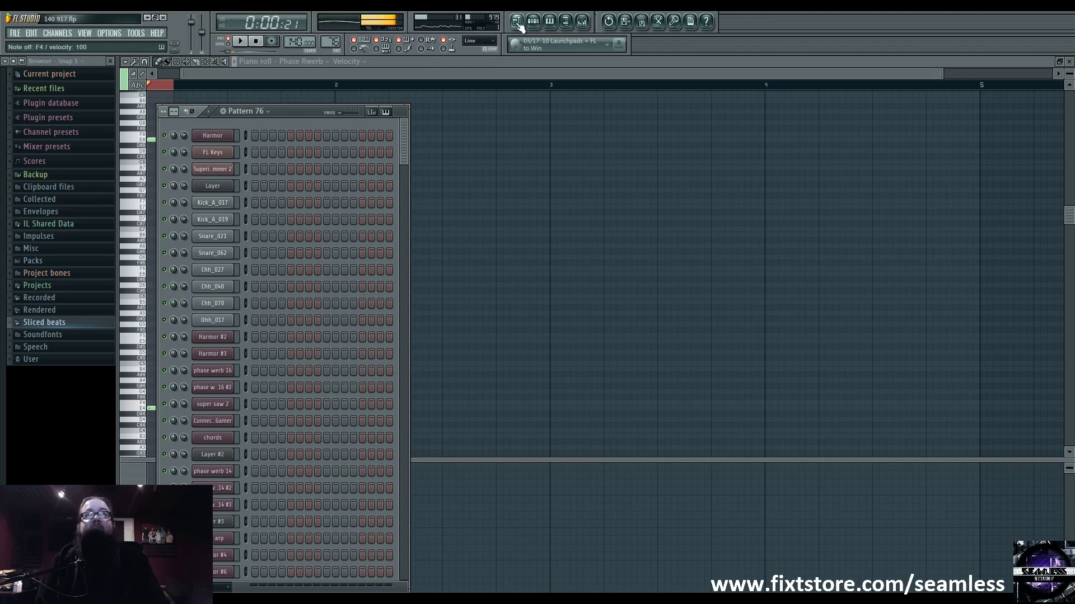
scroll(263, 397, "down", 5)
left_click(219, 387)
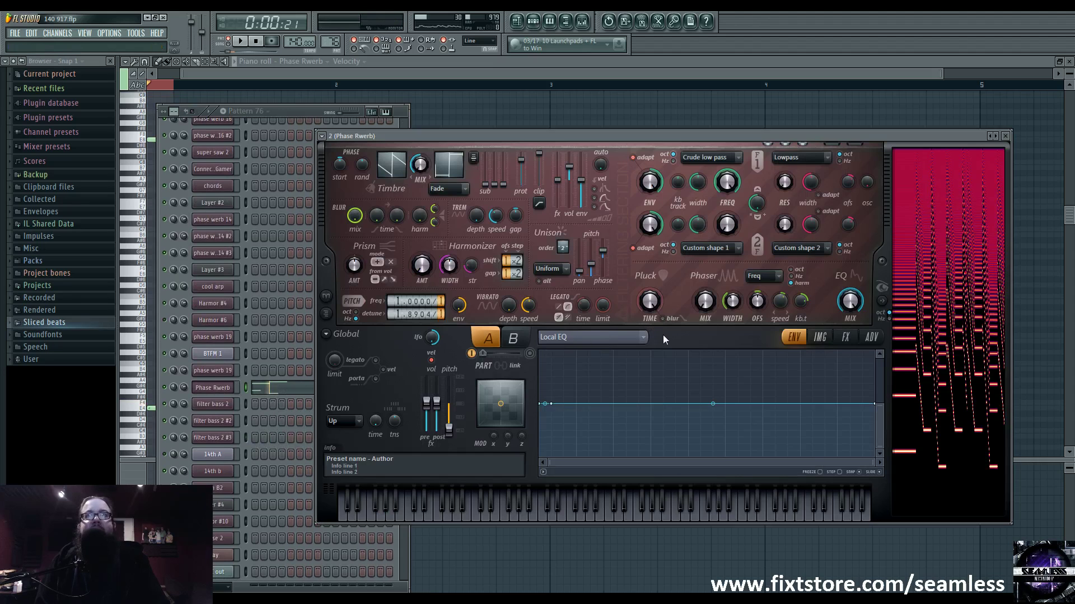
View Phase Rwerb's harmonic unison pitch, phaser shape and filter shape 1 curves in the envelope editor
left_click(643, 337)
left_click(755, 314)
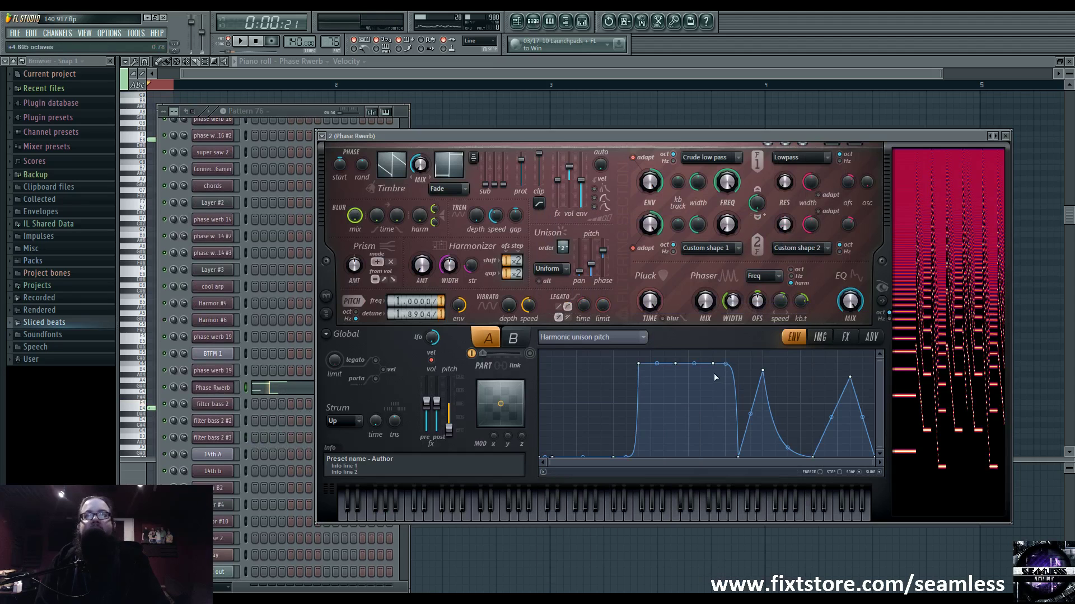
left_click(640, 338)
left_click(778, 400)
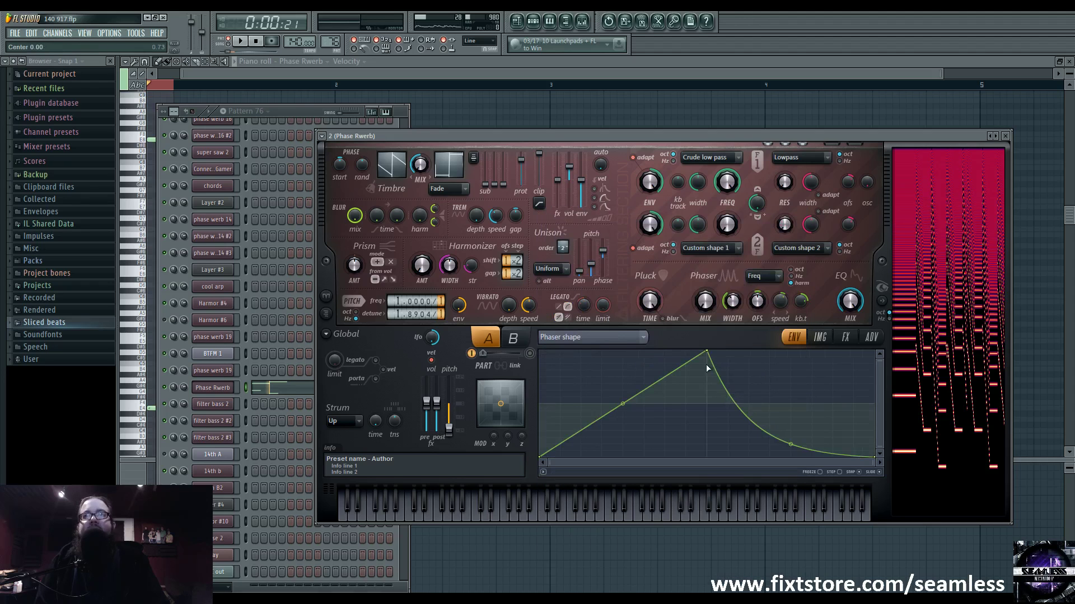
left_click(640, 337)
left_click(756, 342)
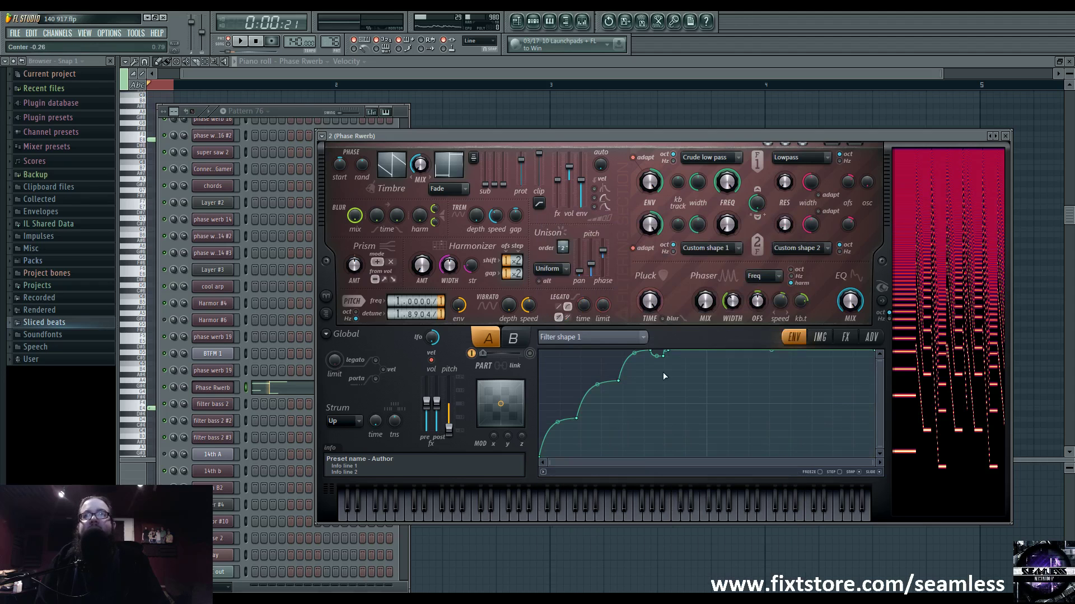
View Phase Rwerb's prism amount, volume and unison pitch thickness envelopes
left_click(639, 338)
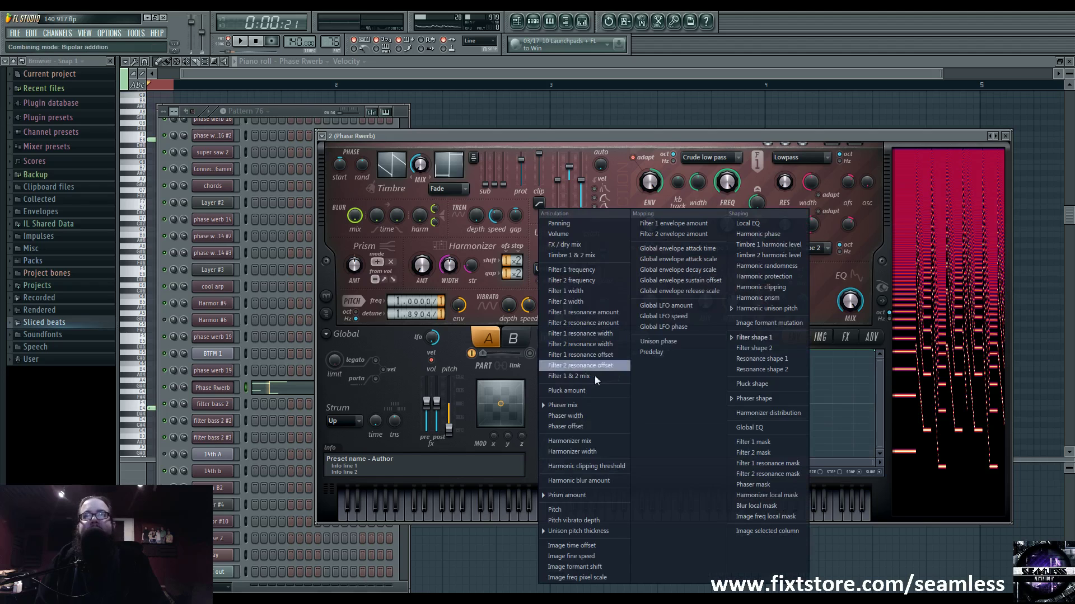
left_click(591, 498)
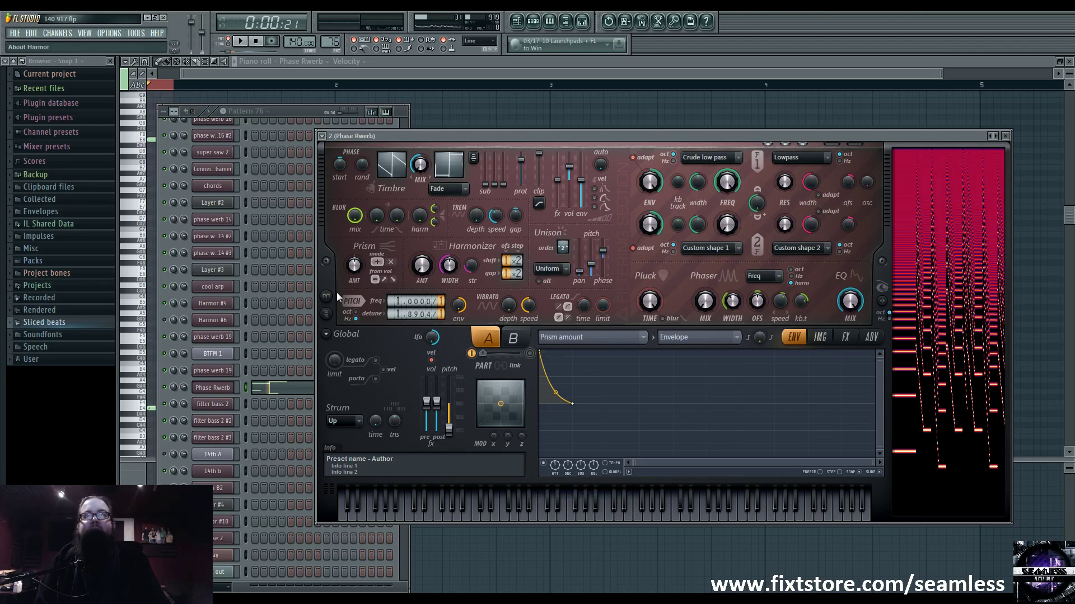
left_click(600, 337)
left_click(600, 333)
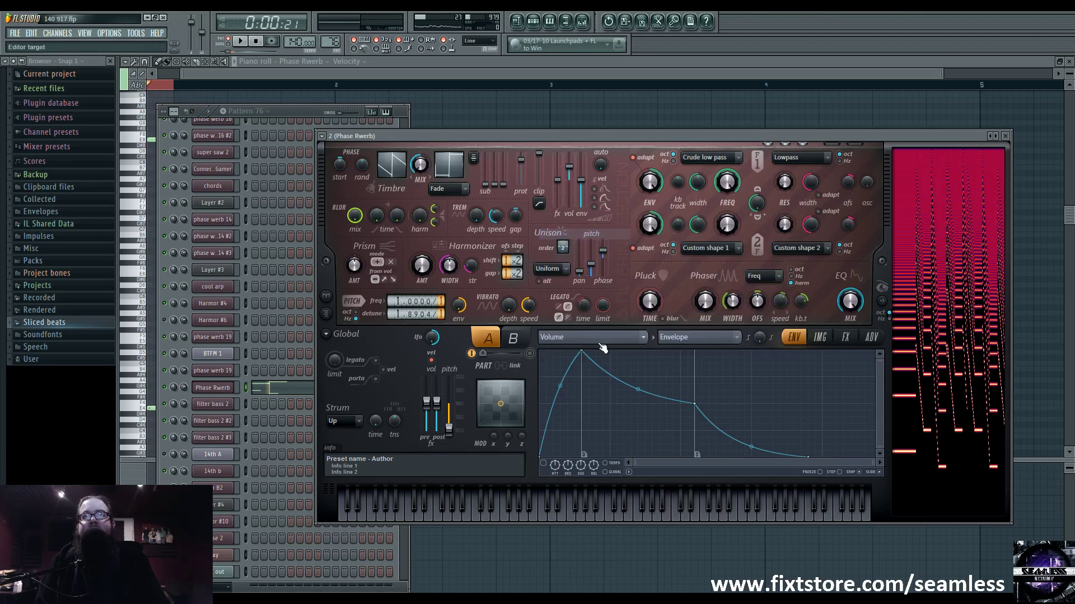
left_click(600, 336)
left_click(622, 532)
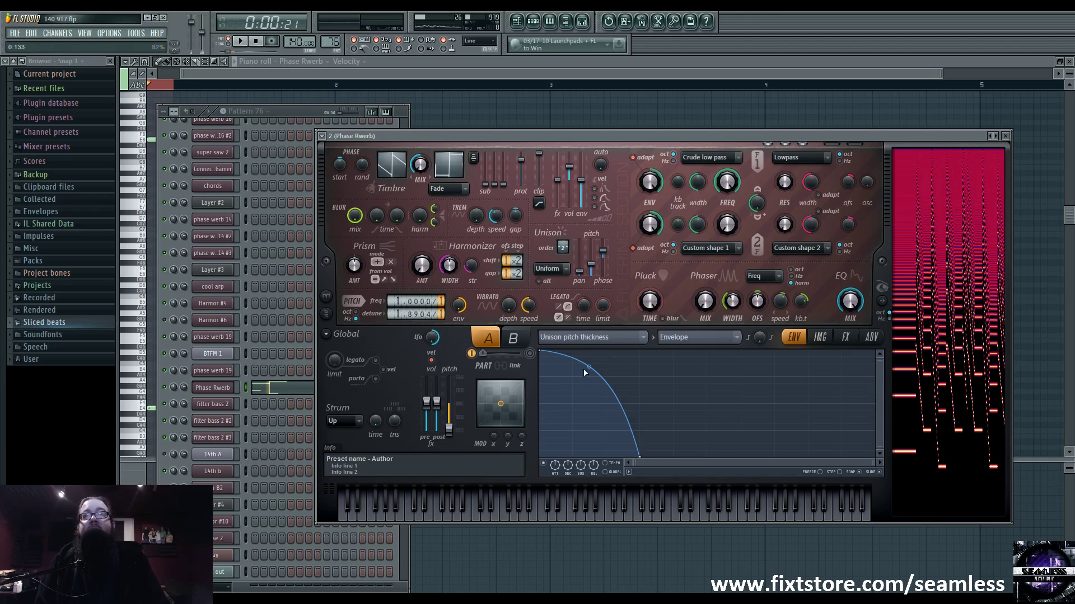
Compare Phase Rwerb notes with the unison pitch thickness envelope switched off and back on
left_click(544, 463)
key("v")
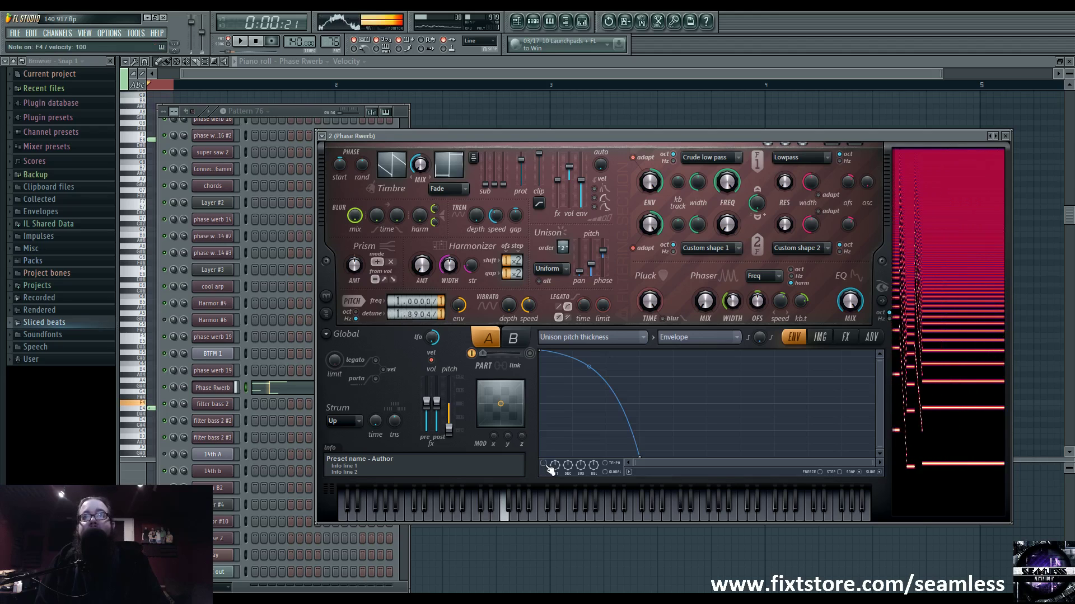
left_click(544, 464)
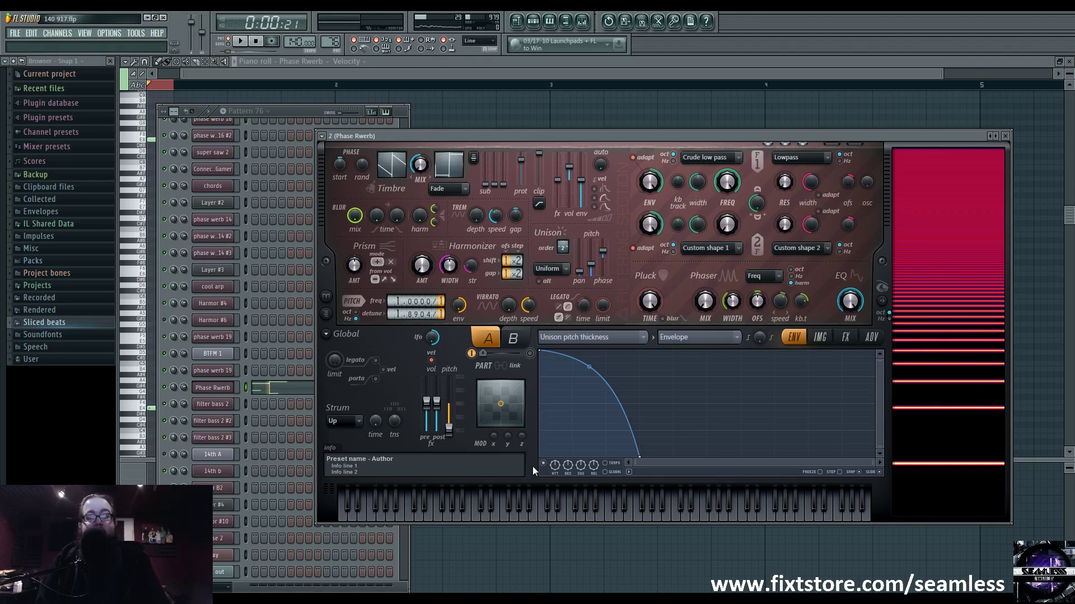
key("v")
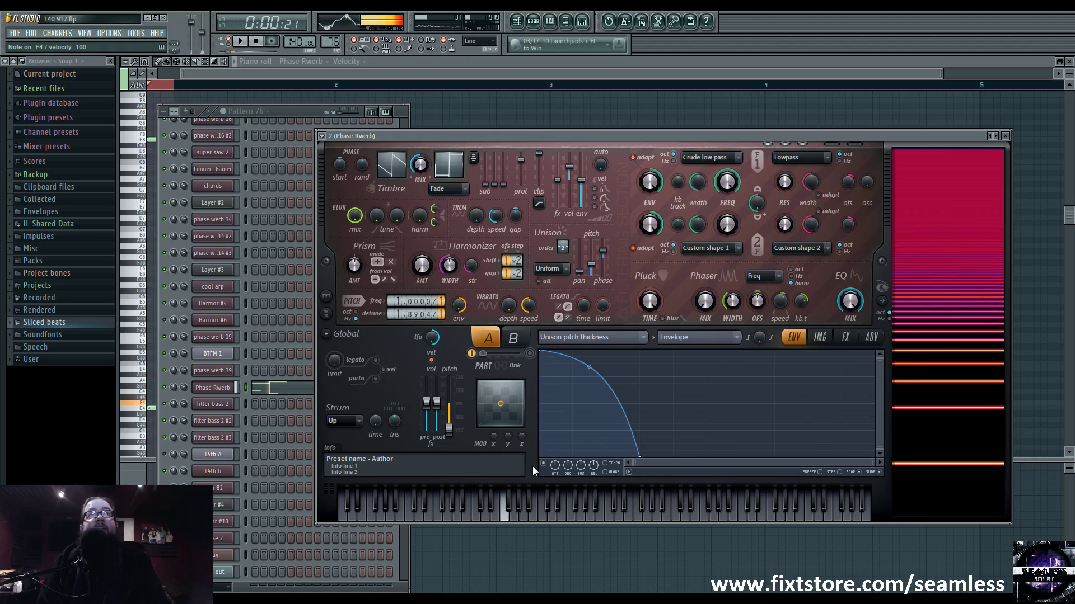
mouse_move(654, 524)
left_mouse_down()
mouse_move(648, 511)
mouse_move(576, 511)
mouse_move(545, 523)
mouse_move(396, 526)
left_mouse_up()
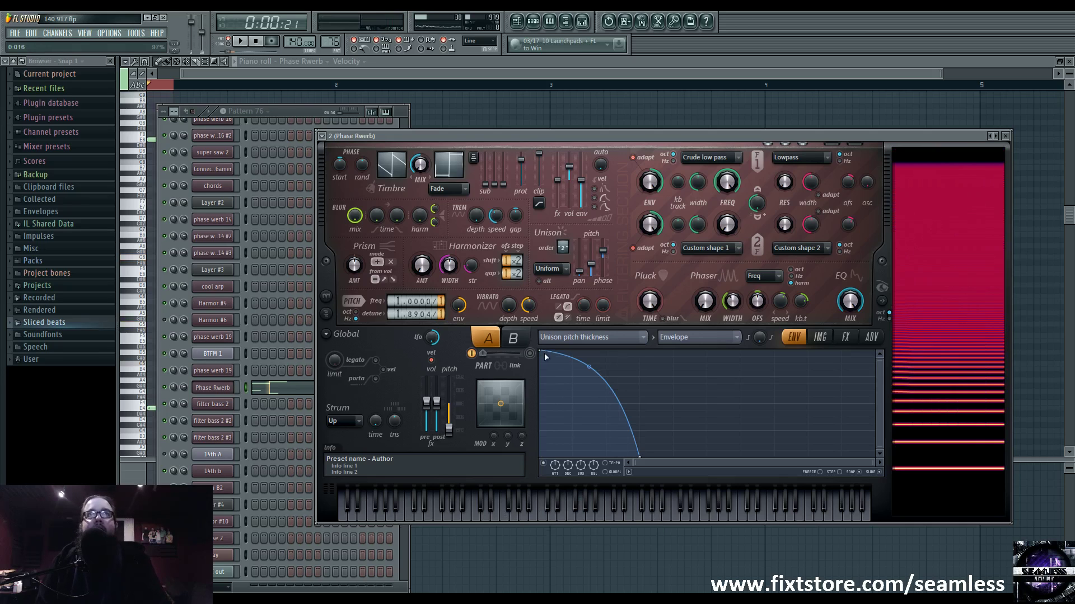
Check Phase Rwerb's effects page, and inspect the Maximus and Fruity Parametric EQ 2 on its mixer track, Insert 42
left_click(845, 337)
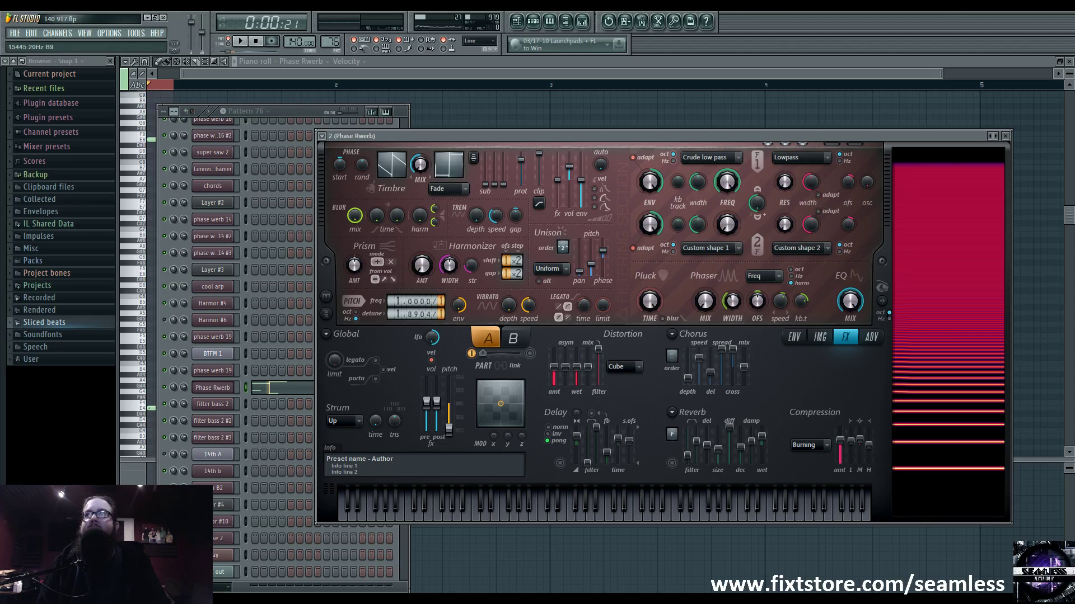
left_click(582, 21)
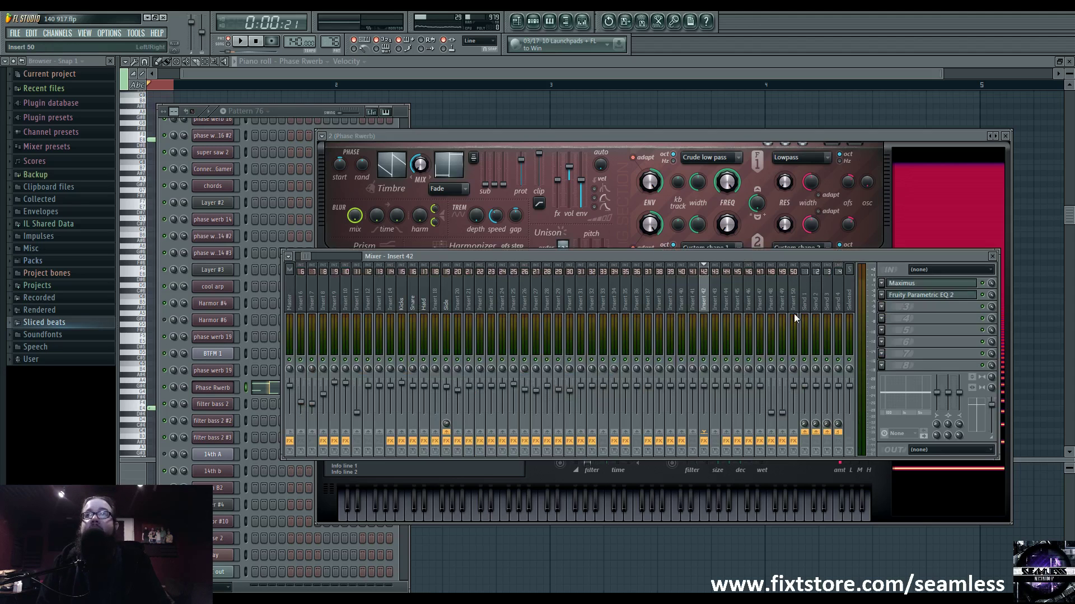
left_click(946, 285)
left_click(962, 297)
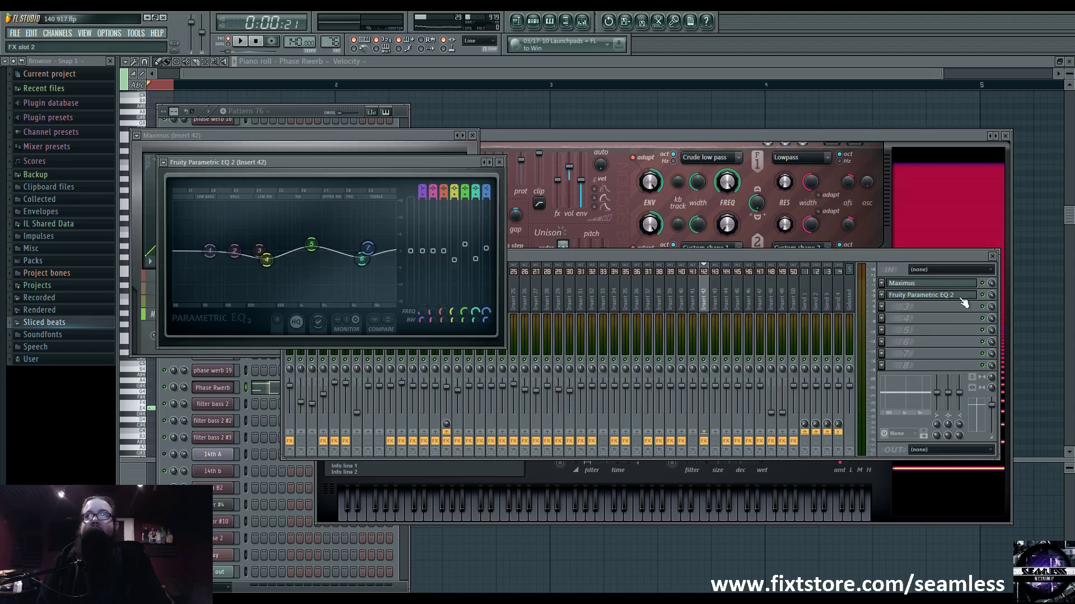
left_click_drag(422, 169, 494, 186)
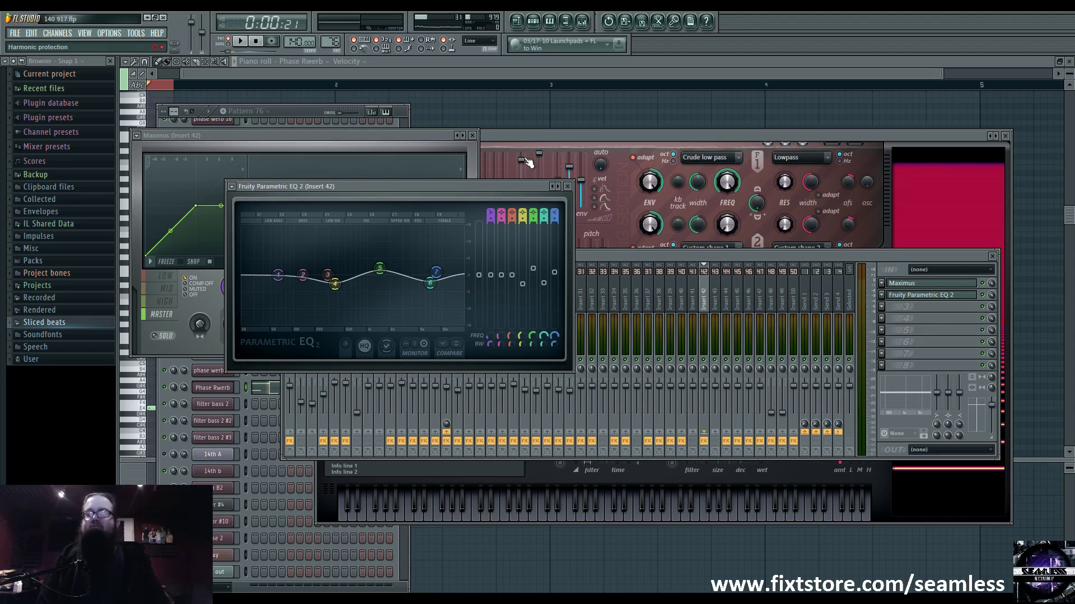
left_click(482, 152)
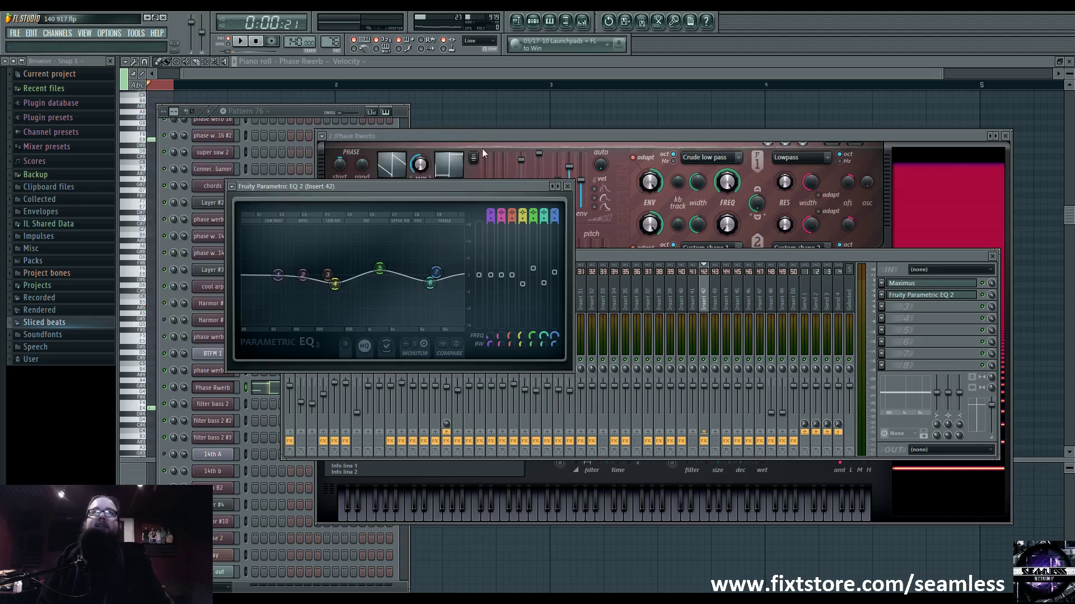
left_click(569, 187)
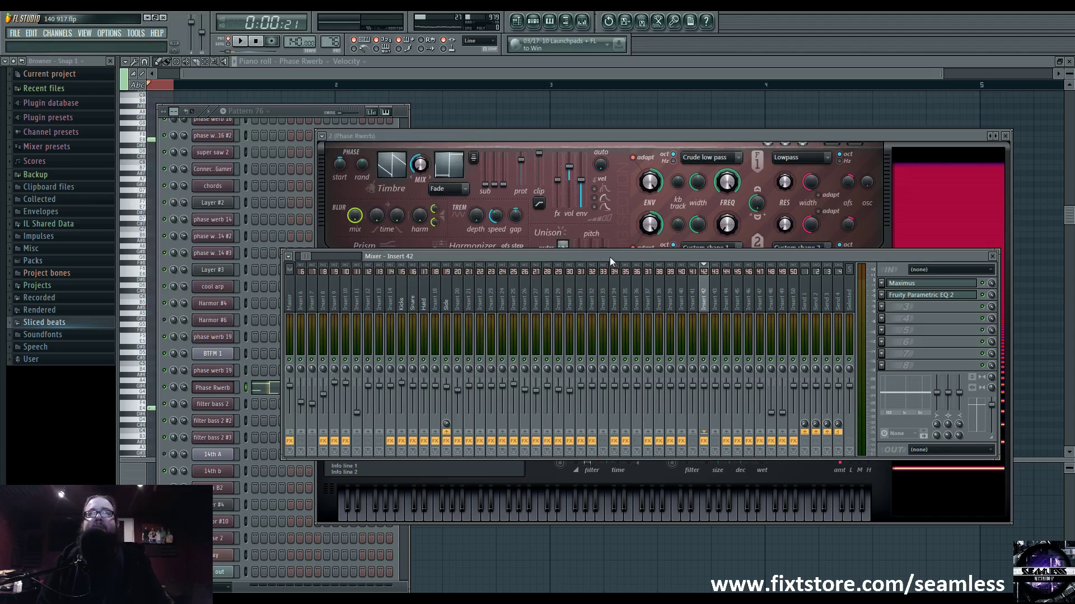
Find the drum channels in the channel rack and check the channel settings of Kick_A_019 and Snare_062
left_click(533, 21)
scroll(276, 304, "up", 5)
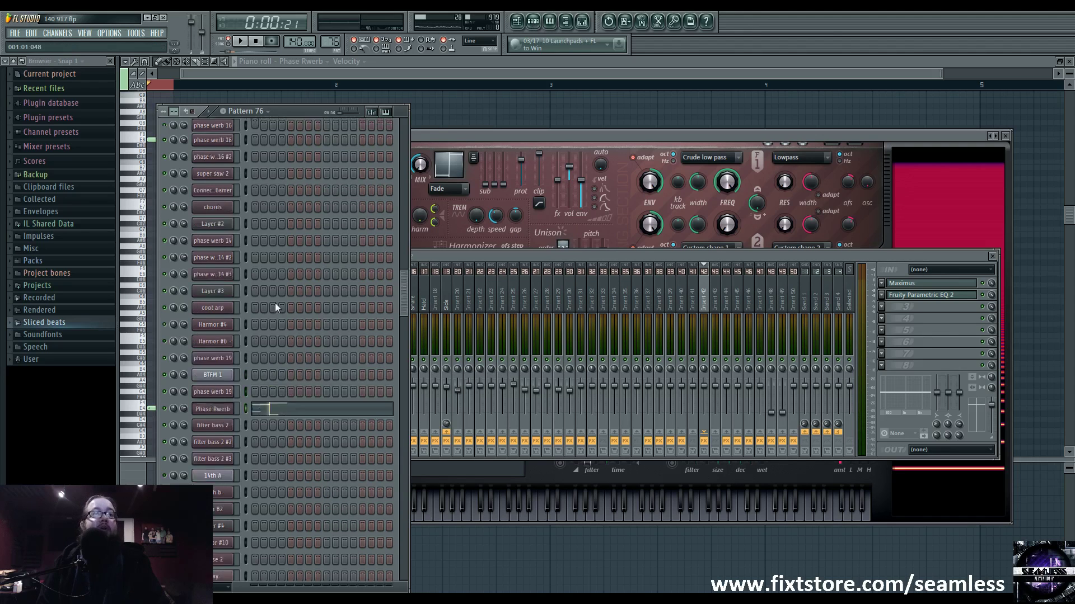
left_click(213, 220)
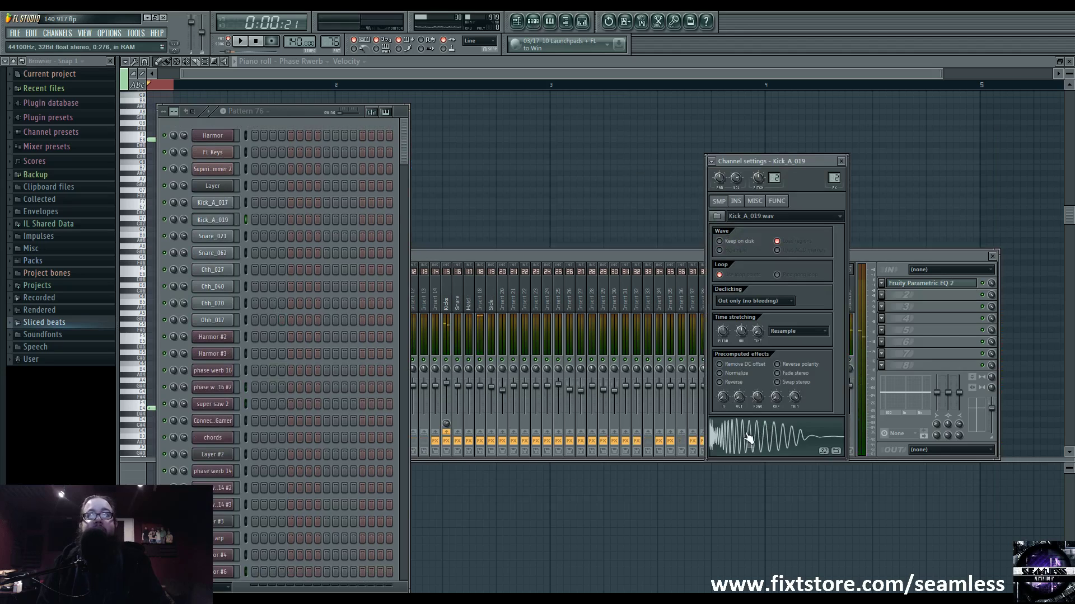
left_click(227, 255)
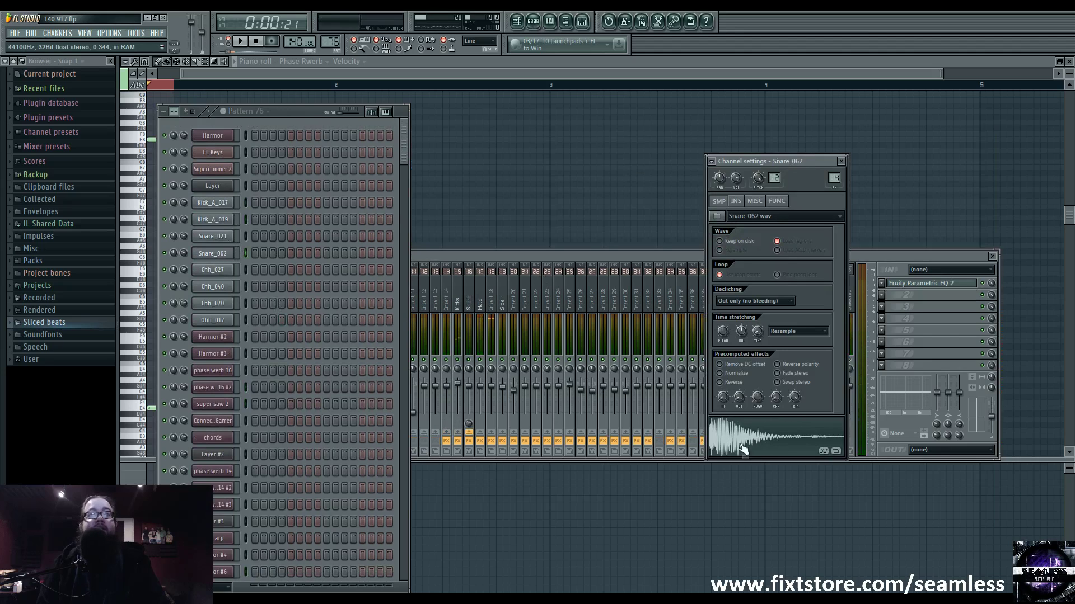
Check the Snare mixer track's effects and inspect the Maximus settings on Insert 18 and on the Master track
left_click(516, 264)
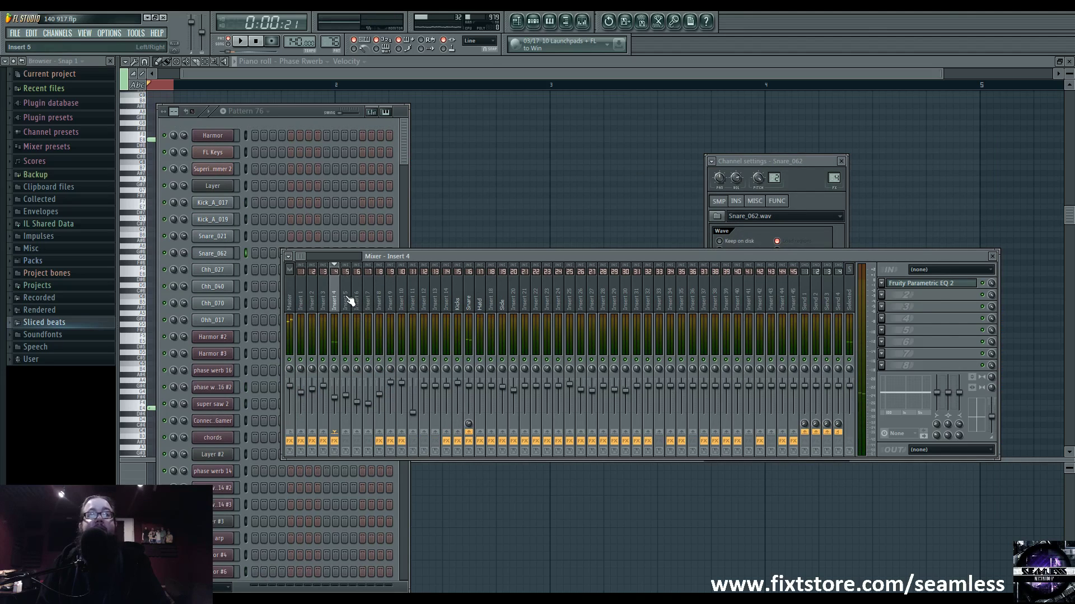
left_click(469, 296)
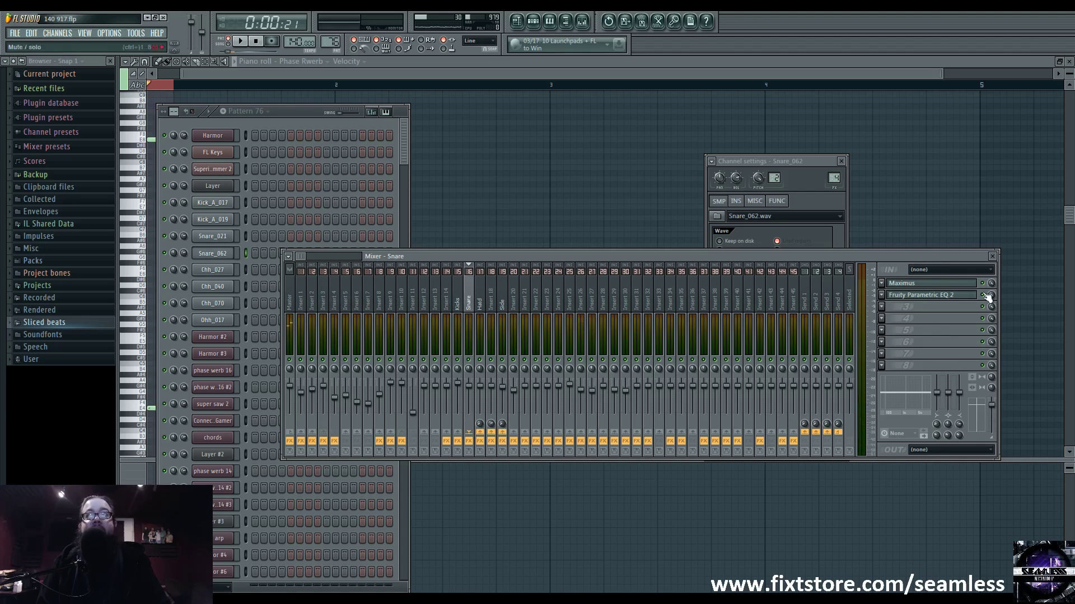
left_click(492, 292)
left_click(931, 283)
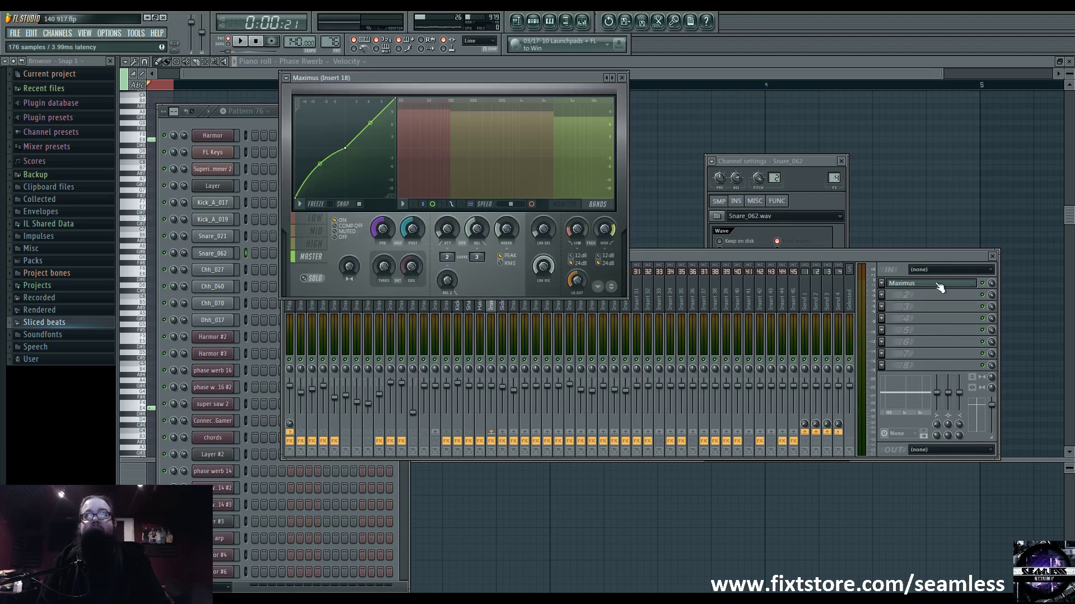
left_click(932, 283)
left_click(298, 294)
left_click(929, 321)
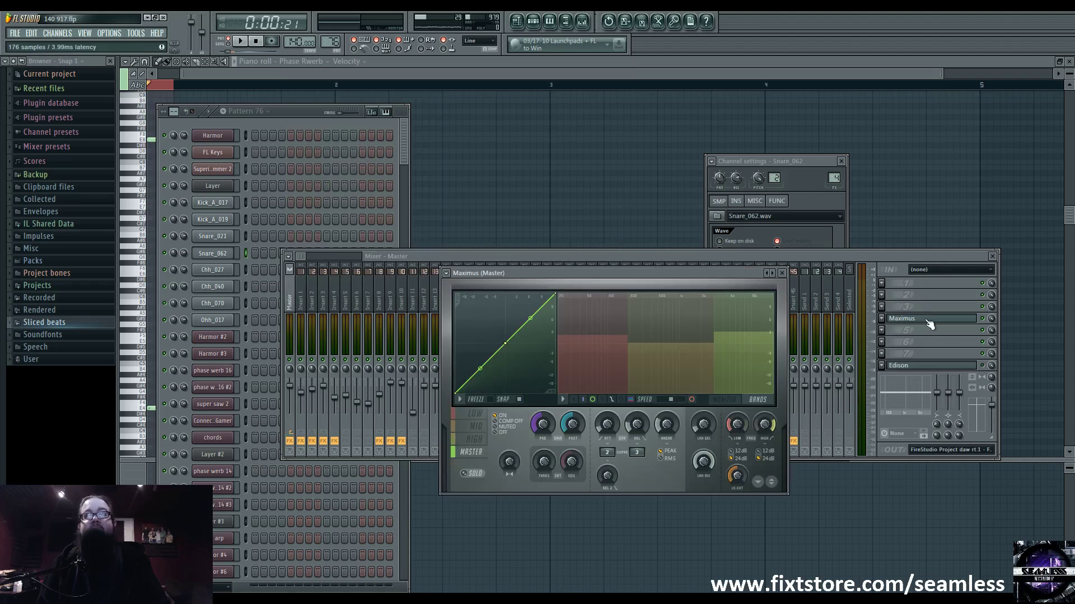
left_click(929, 322)
Return to the playlist and play the arrangement from bar 56
key("F5")
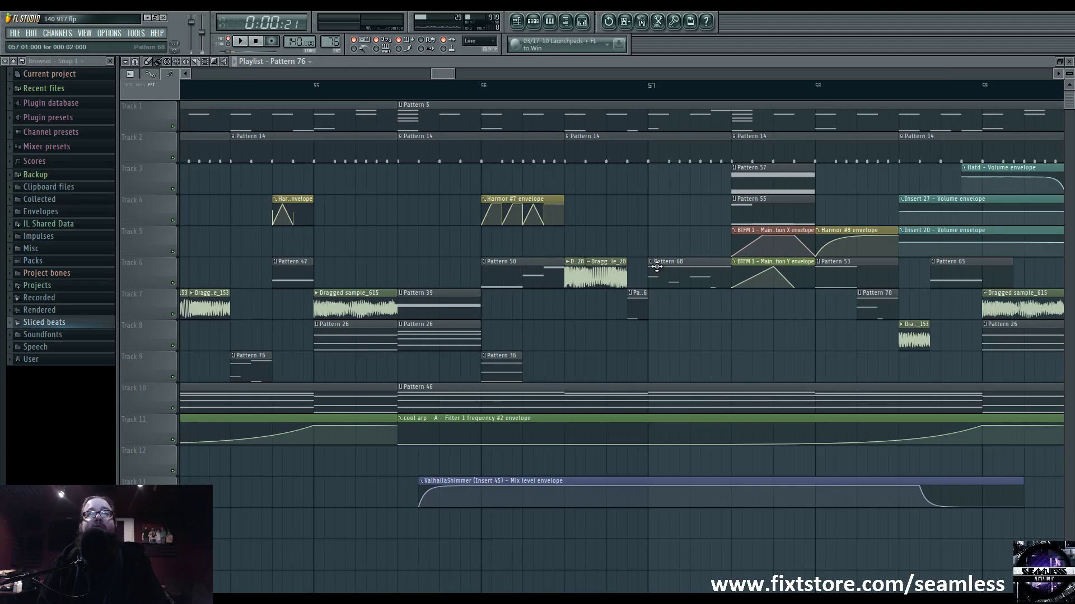
scroll(629, 343, "right", 3)
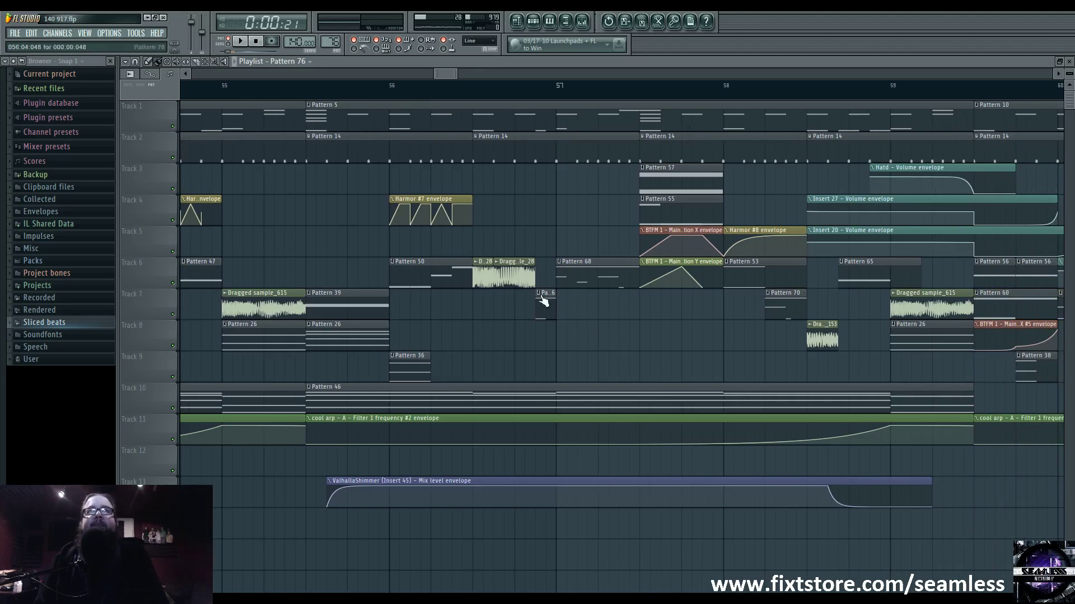
left_click(390, 89)
key("space")
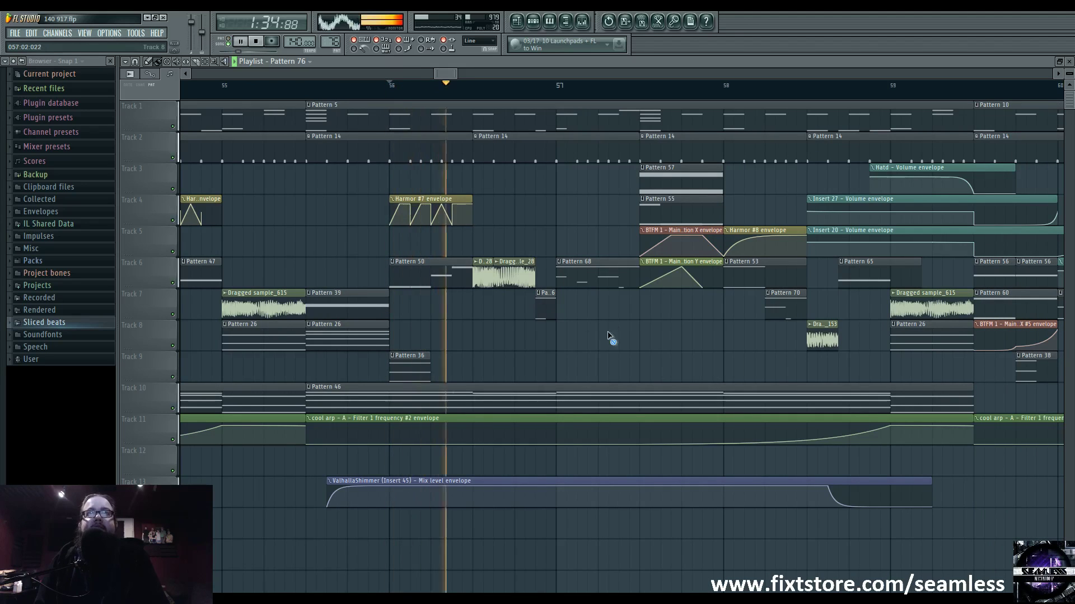
key("space")
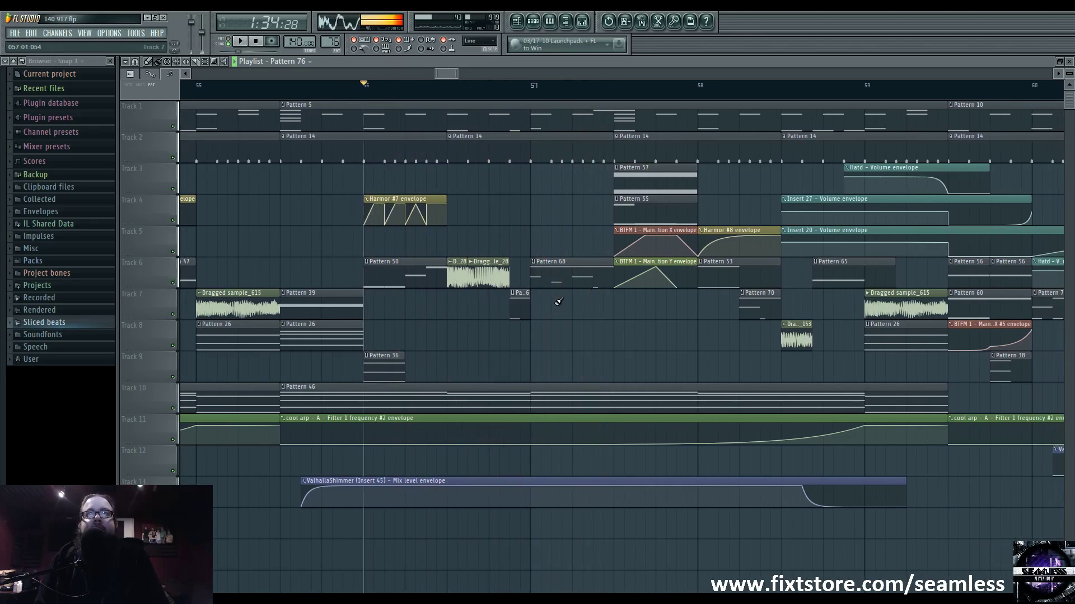
Open Pattern 68's phase werb 19 notes, audition the pattern and locate its channel in the channel rack
left_click(566, 272)
double_click(565, 272)
key("space")
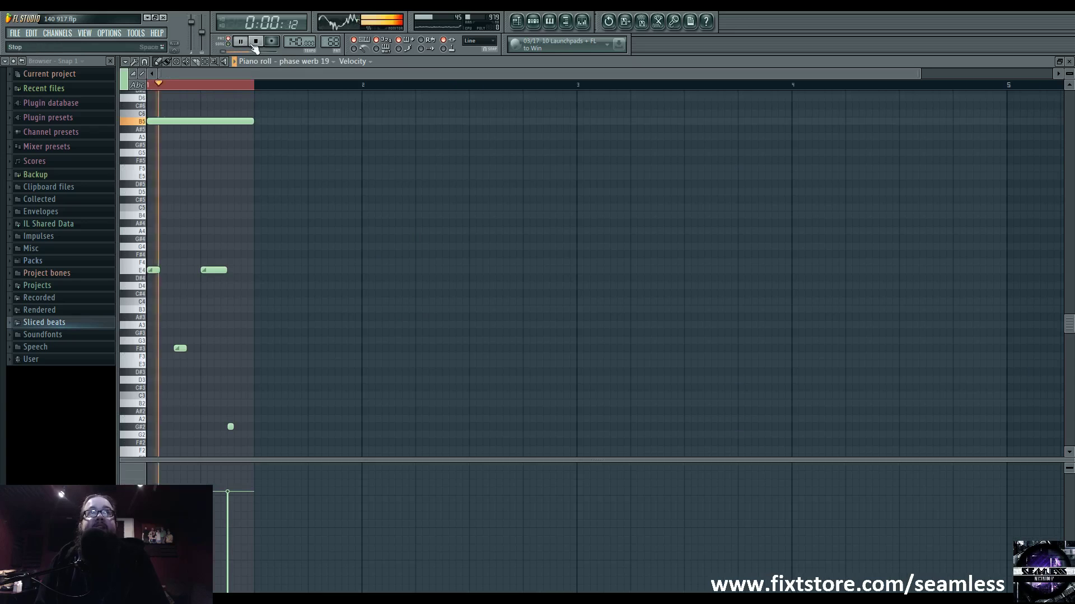
left_click(533, 20)
key("space")
scroll(326, 320, "down", 6)
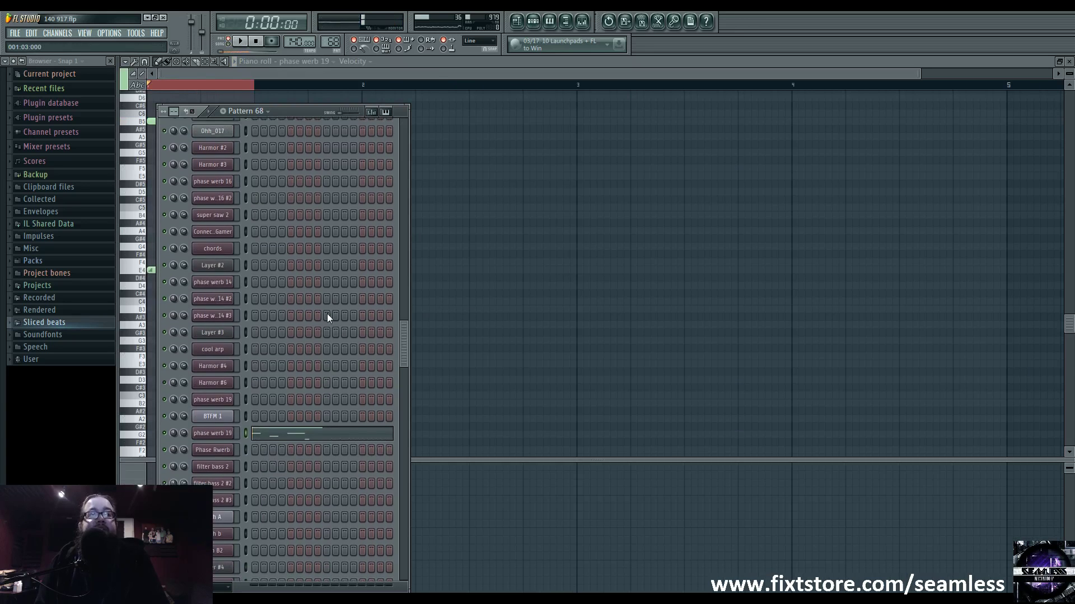
Examine the image, effects and envelope pages of the phase werb 19 instrument, and reopen it for Pattern 61
left_click(224, 421)
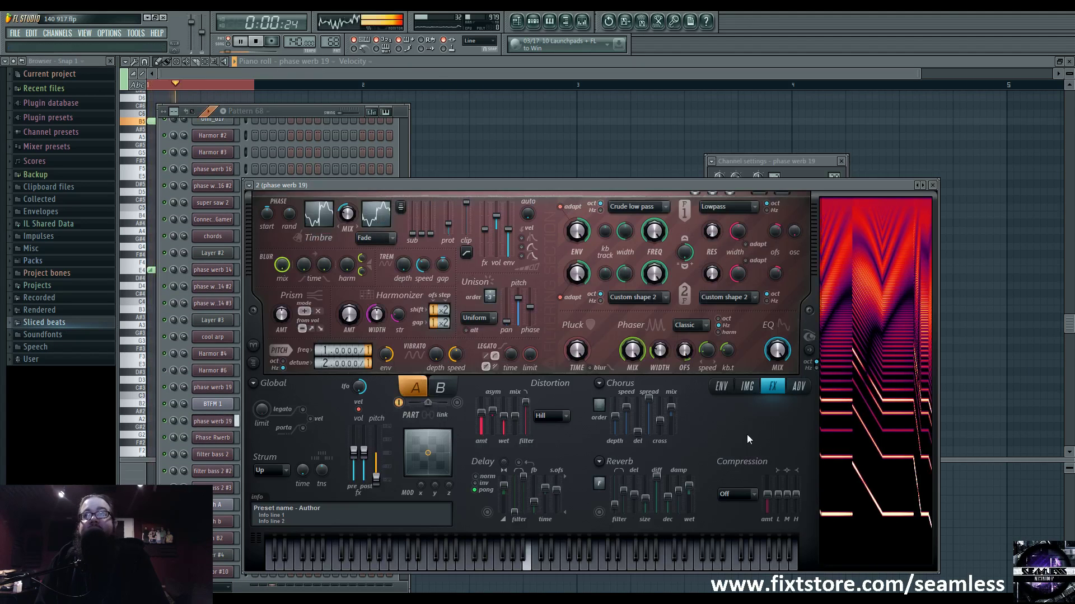
left_click(753, 392)
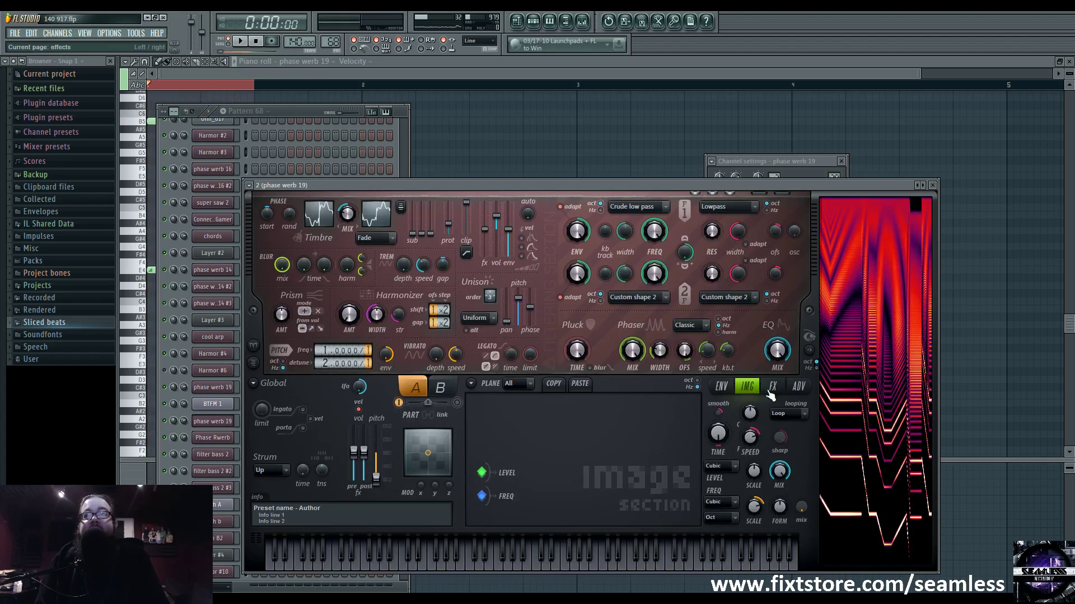
left_click(773, 387)
left_click(723, 389)
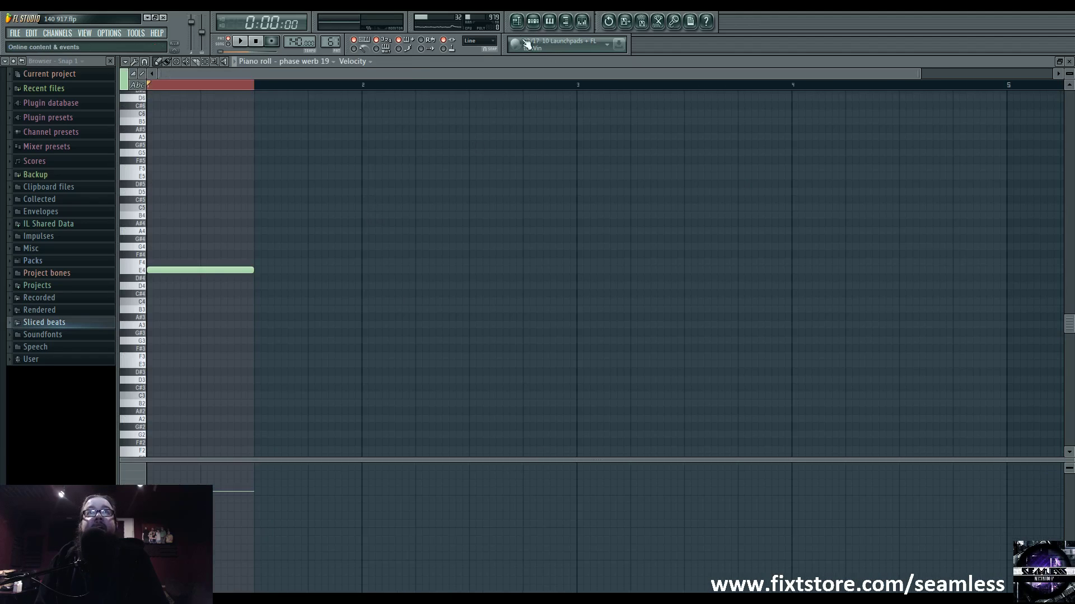
left_click(533, 21)
left_click(214, 422)
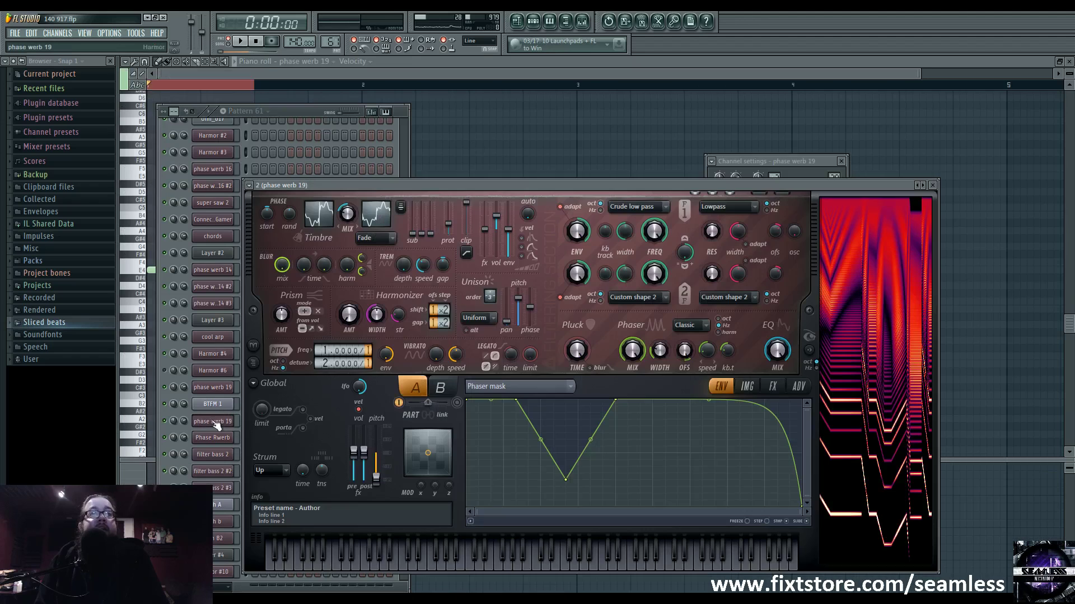
Return to the playlist and move the play position to bar 57, where Pattern 68 starts
left_click(517, 22)
scroll(811, 145, "right", 2)
left_click(806, 87)
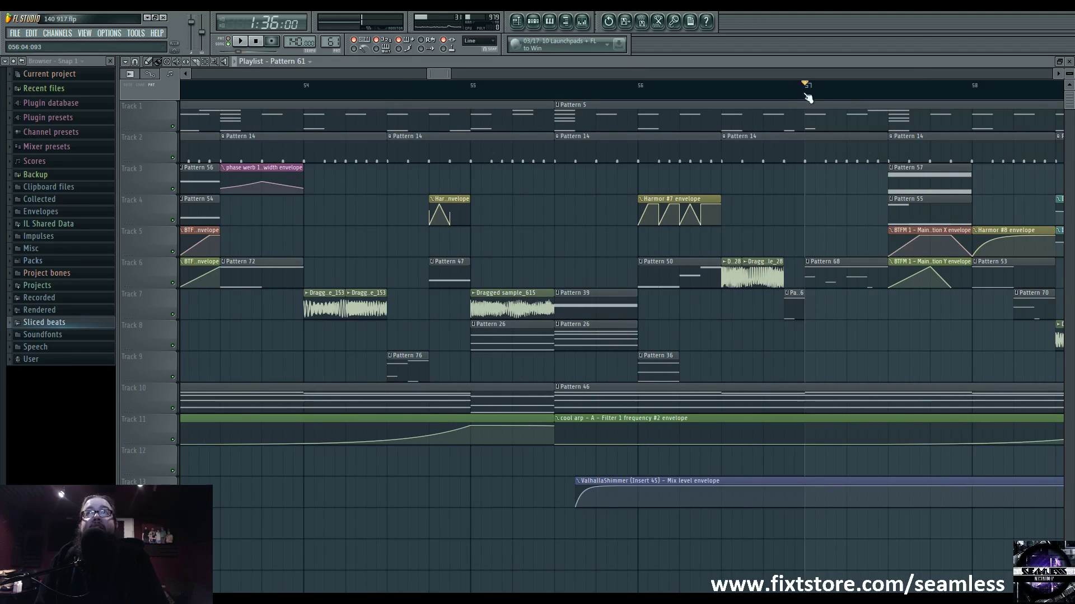
Play the arrangement from bar 57 and replay it from bar 58, where Pattern 53 starts
key("space")
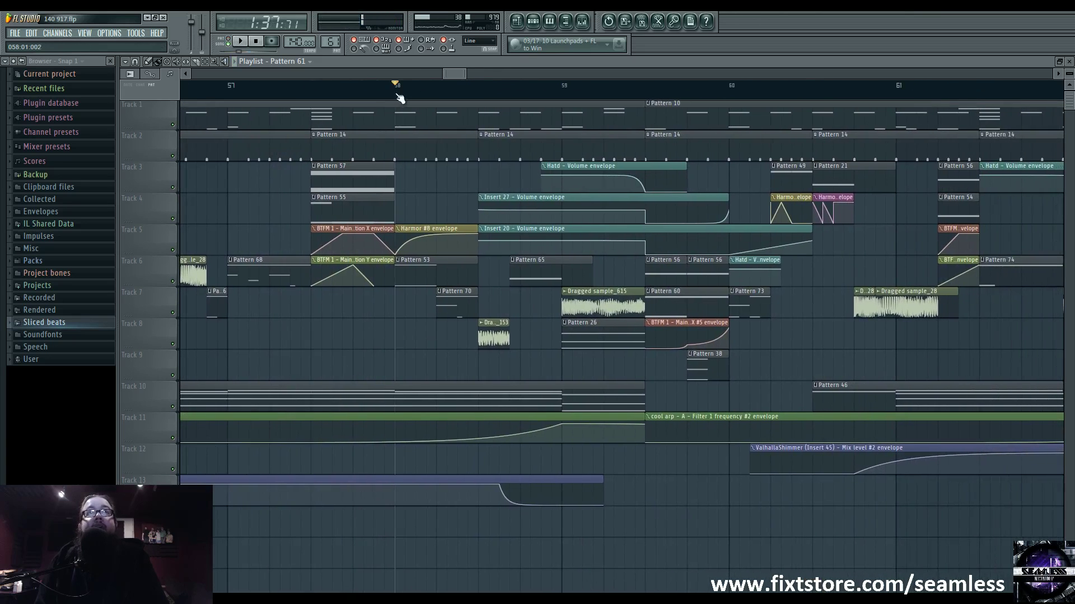
scroll(515, 337, "left", 3)
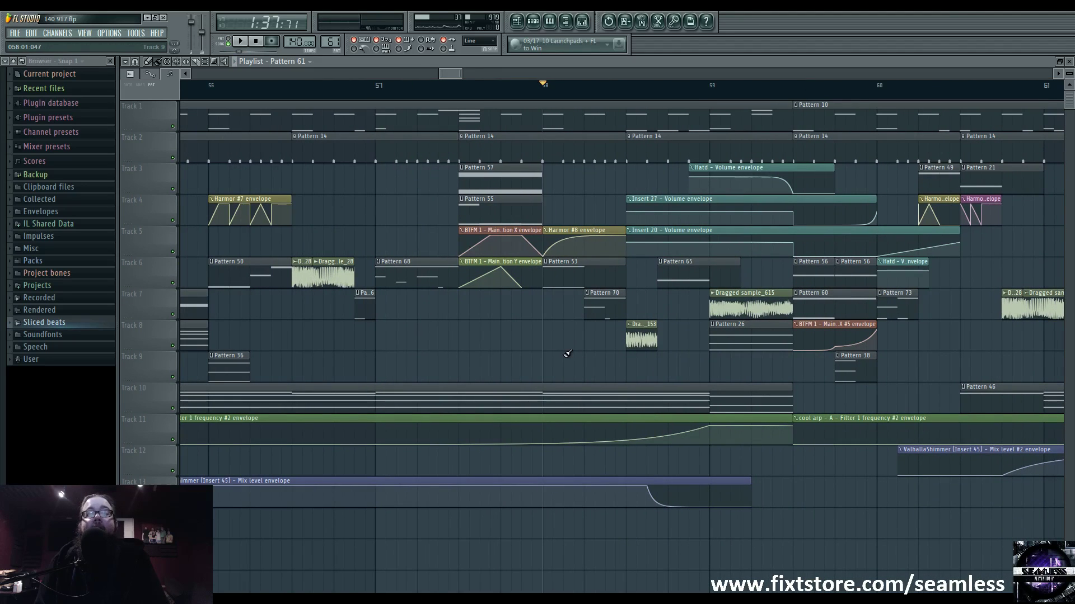
key("space")
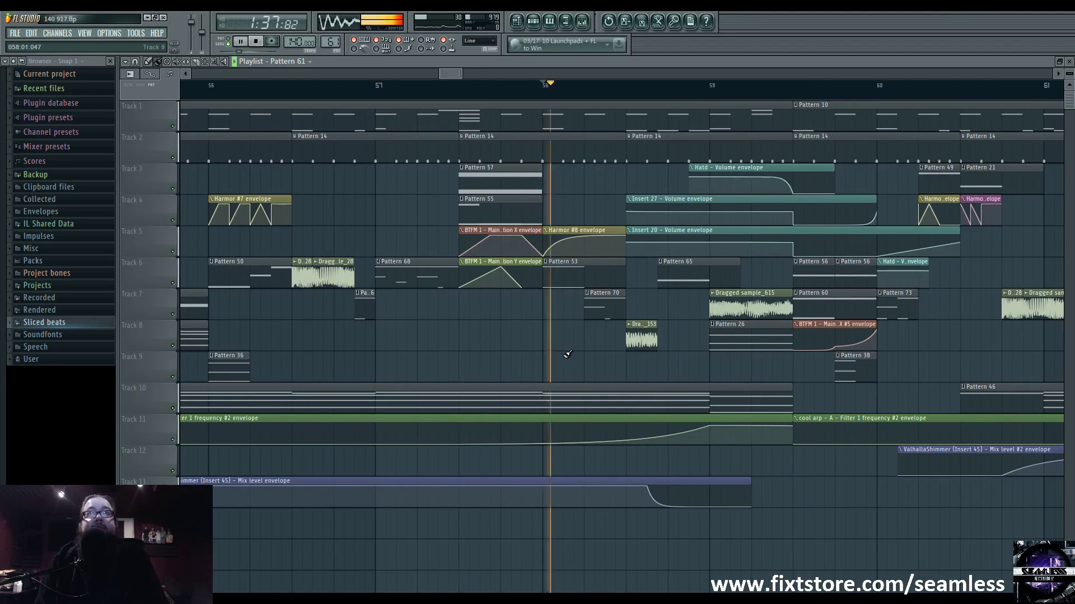
left_click(542, 86)
left_click(544, 98)
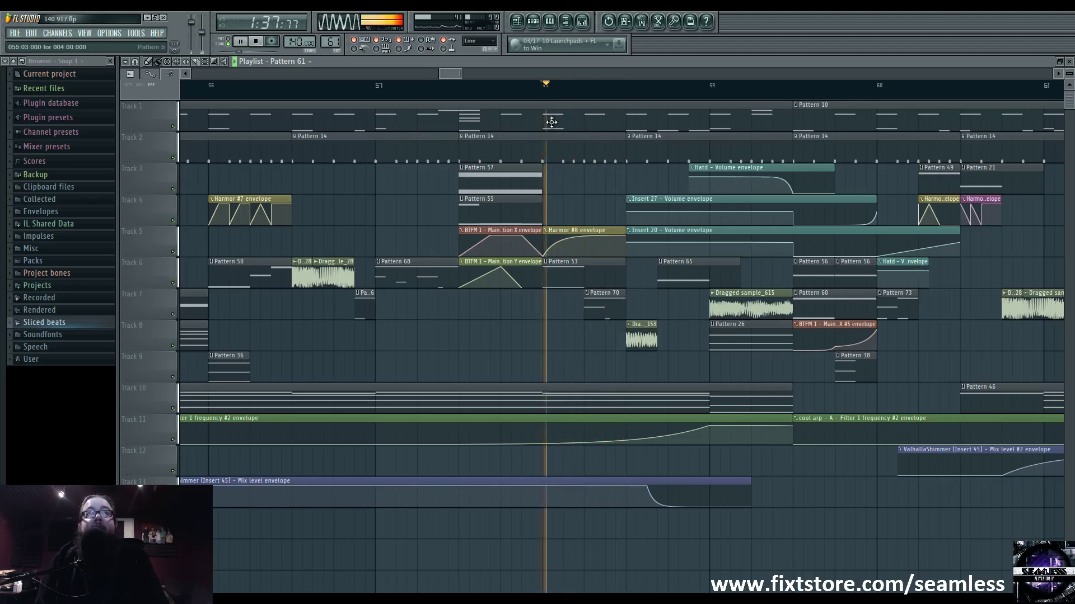
key("space")
left_click(218, 97)
key("space")
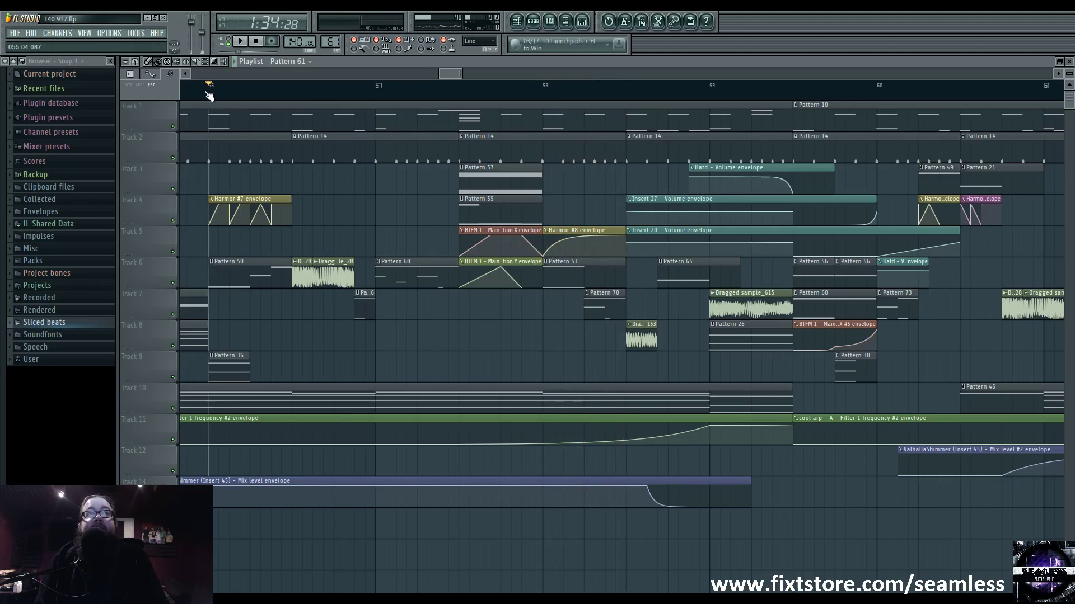
key("space")
left_click(546, 97)
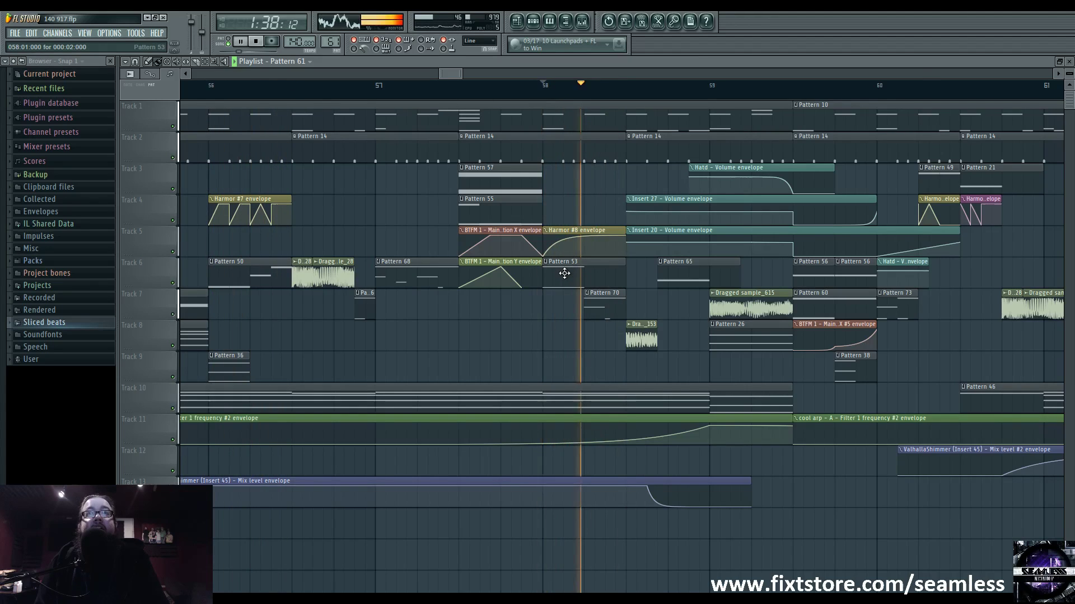
Open Pattern 53's notes and its Harmor #4 instrument, and return to the playlist
double_click(566, 271)
left_click(529, 27)
left_click(200, 370)
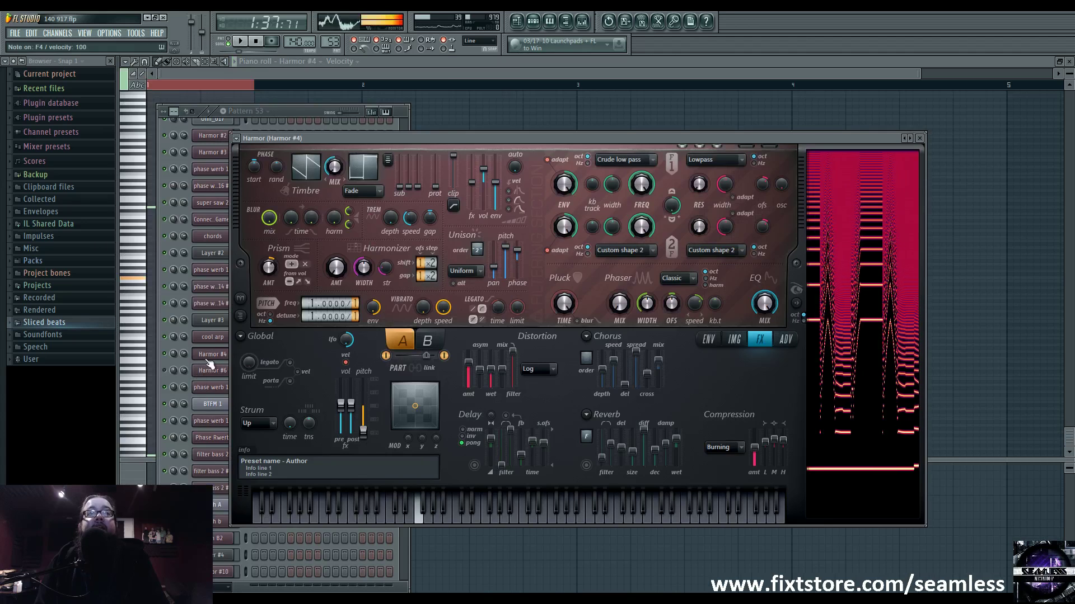
left_click(516, 21)
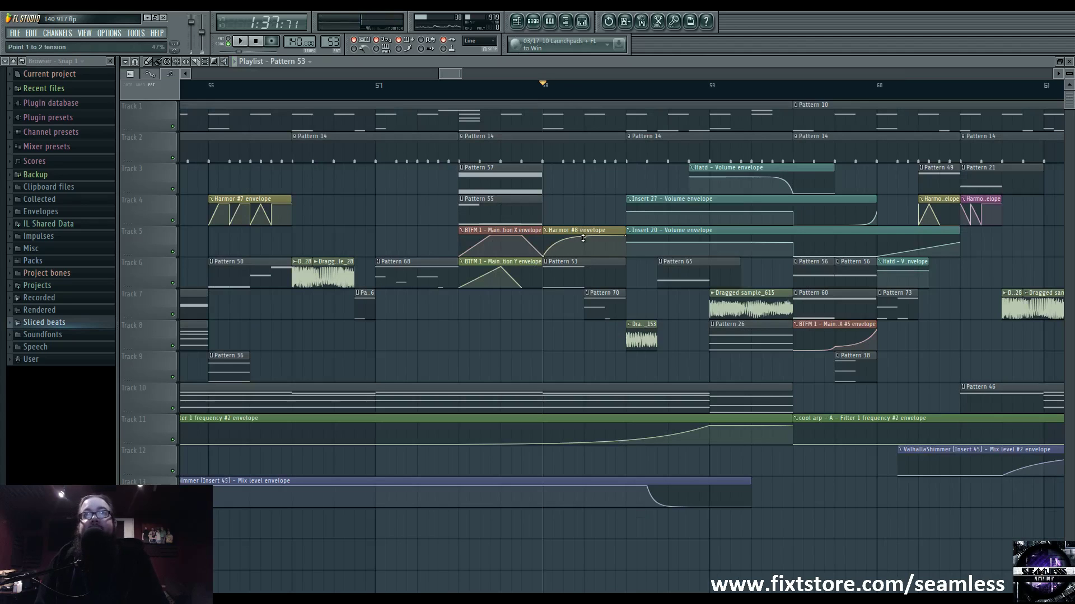
Reopen the Harmor #4 instrument from Pattern 53's channel rack and audition its sound
left_click(533, 21)
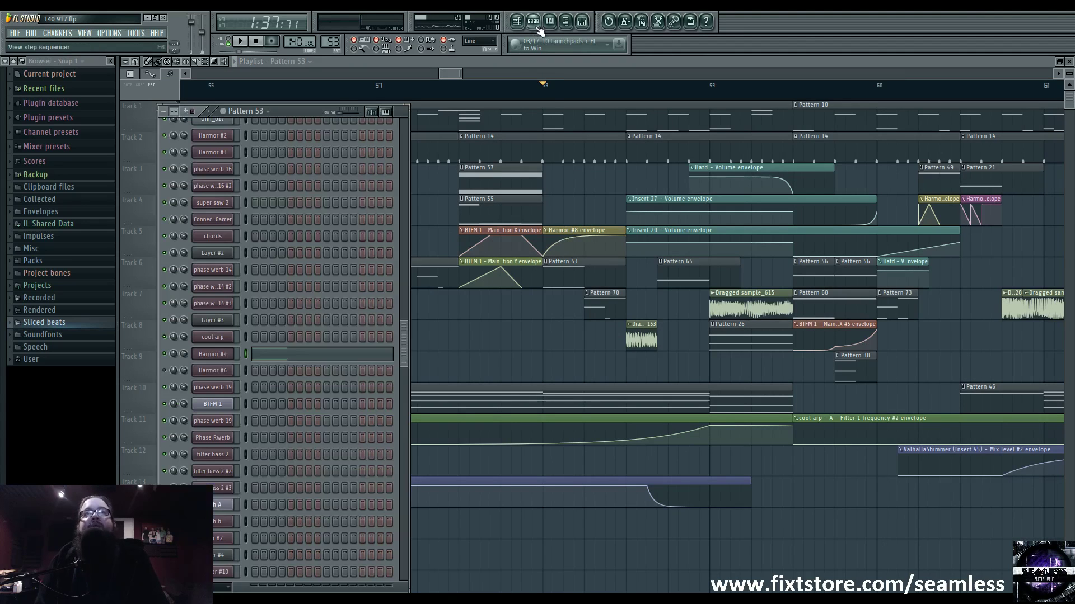
key("space")
left_click(213, 355)
key("space")
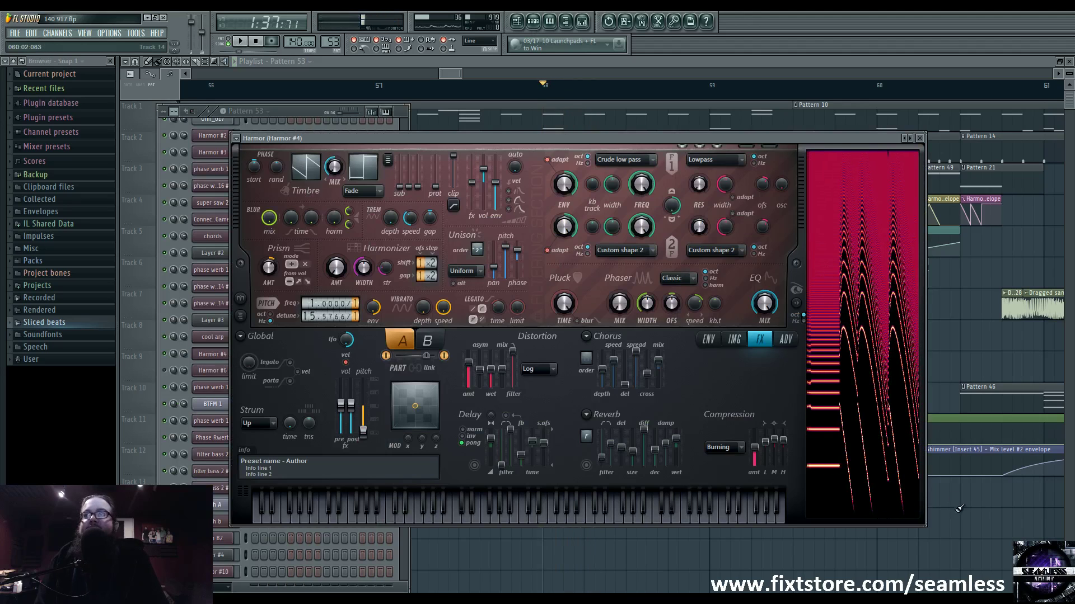
Return to the playlist, play from bar 58 and move the play position to beat 2, where Pattern 70 starts
key("F12")
key("space")
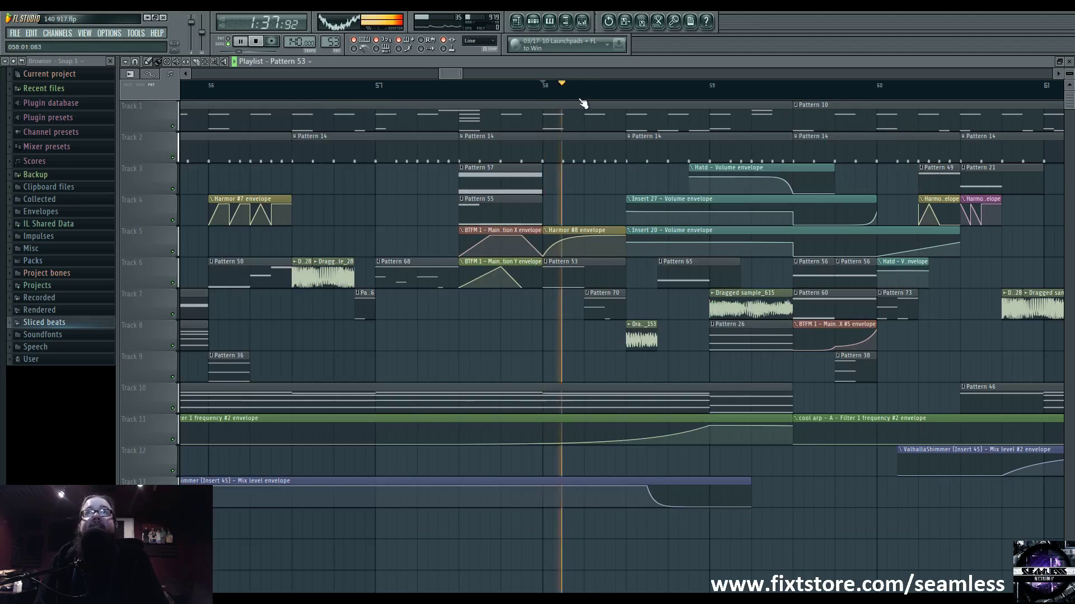
left_click(585, 90)
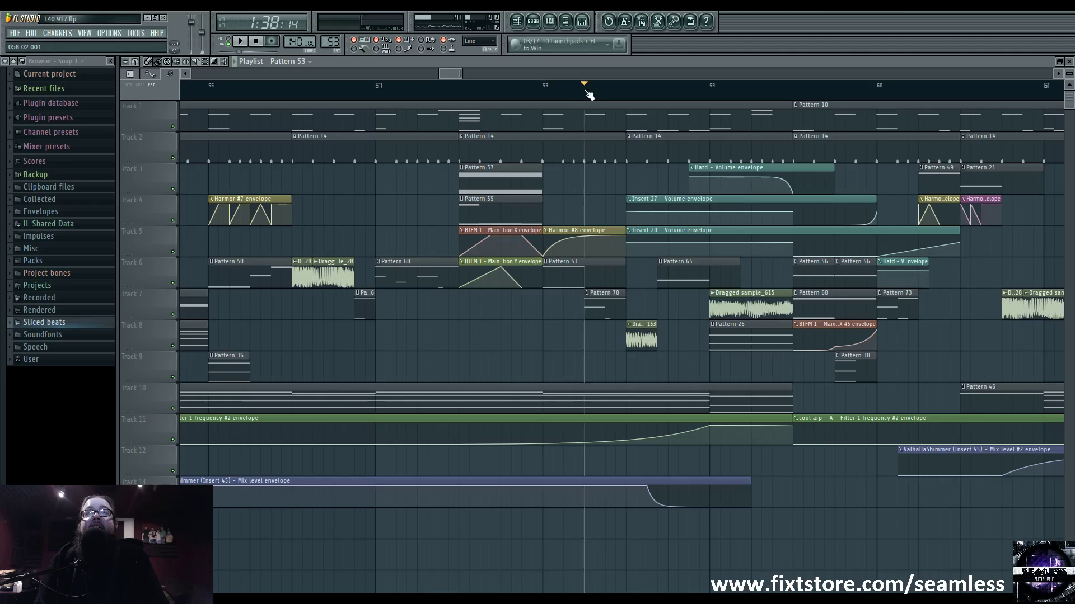
Open Pattern 70's notes and inspect the phase werb 19 instrument that plays them
double_click(595, 312)
key("F6")
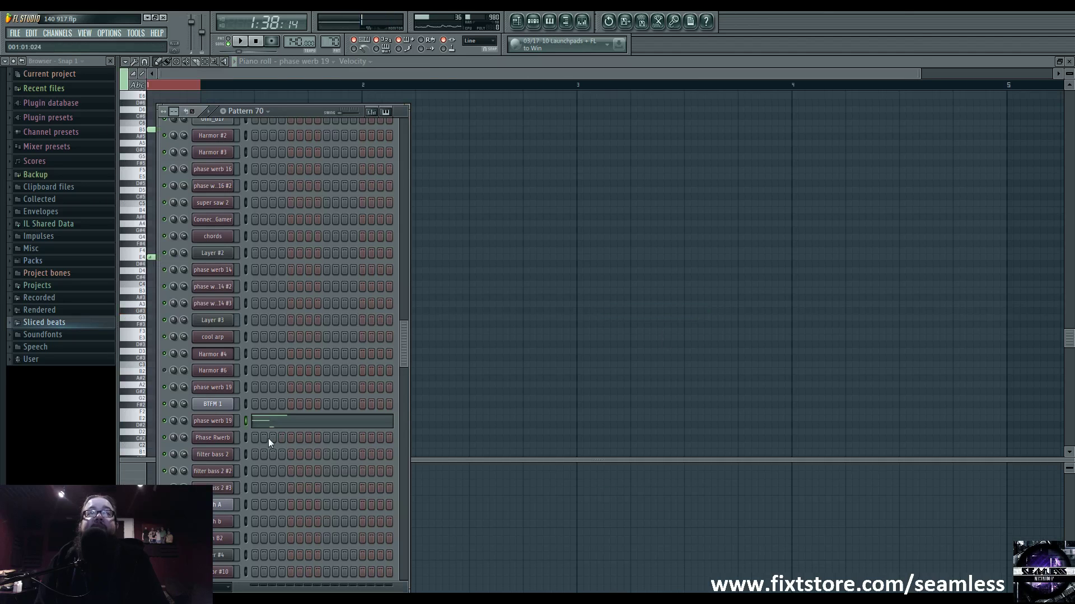
left_click(216, 425)
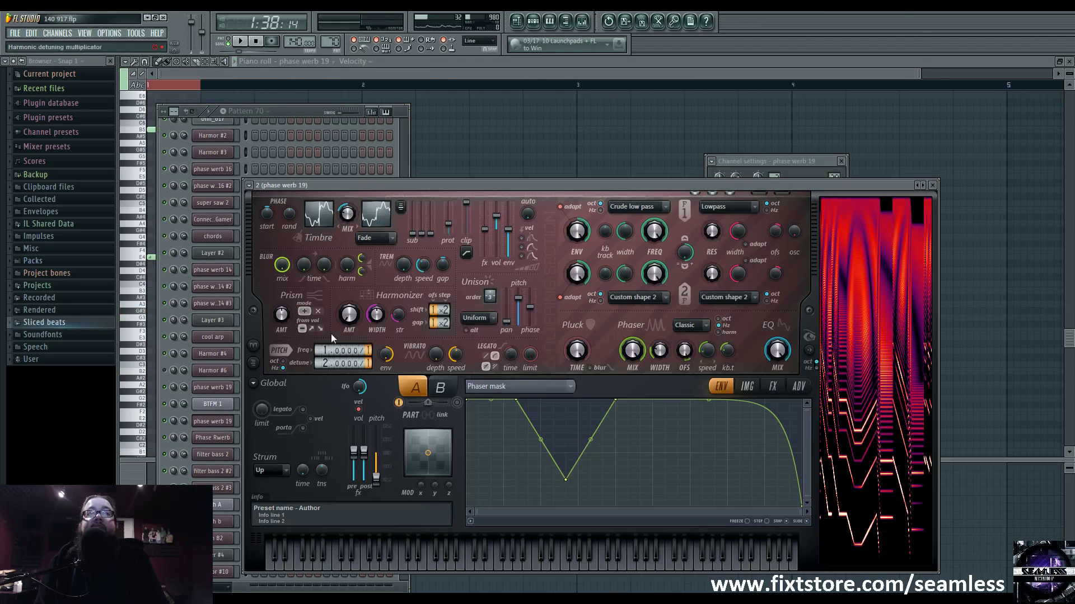
left_click(521, 27)
key("F7")
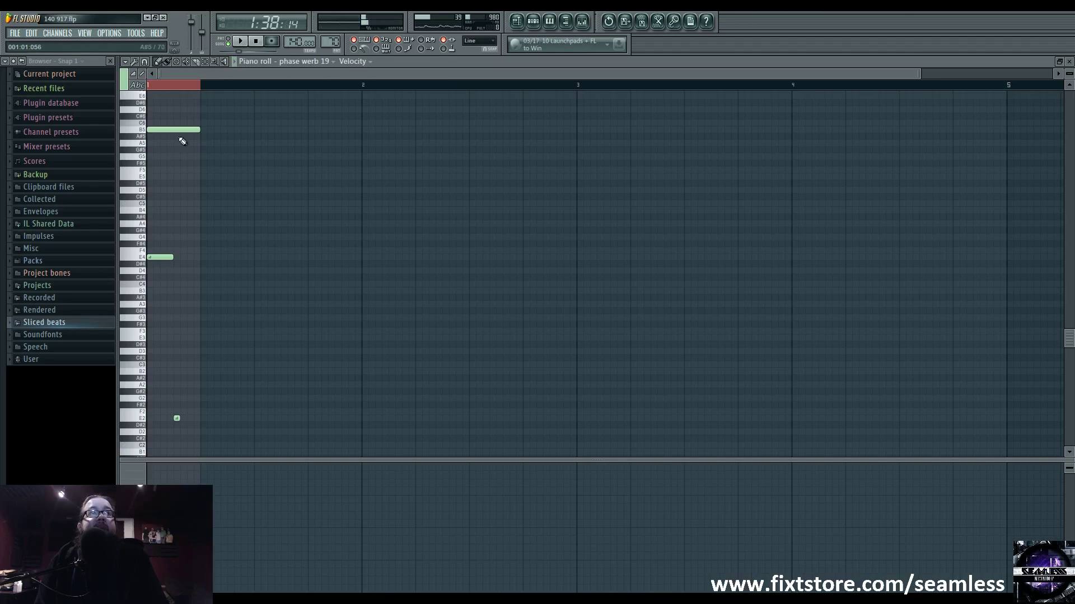
Audition Pattern 70 and its lowest piano roll keys, and return to the playlist
left_click(240, 41)
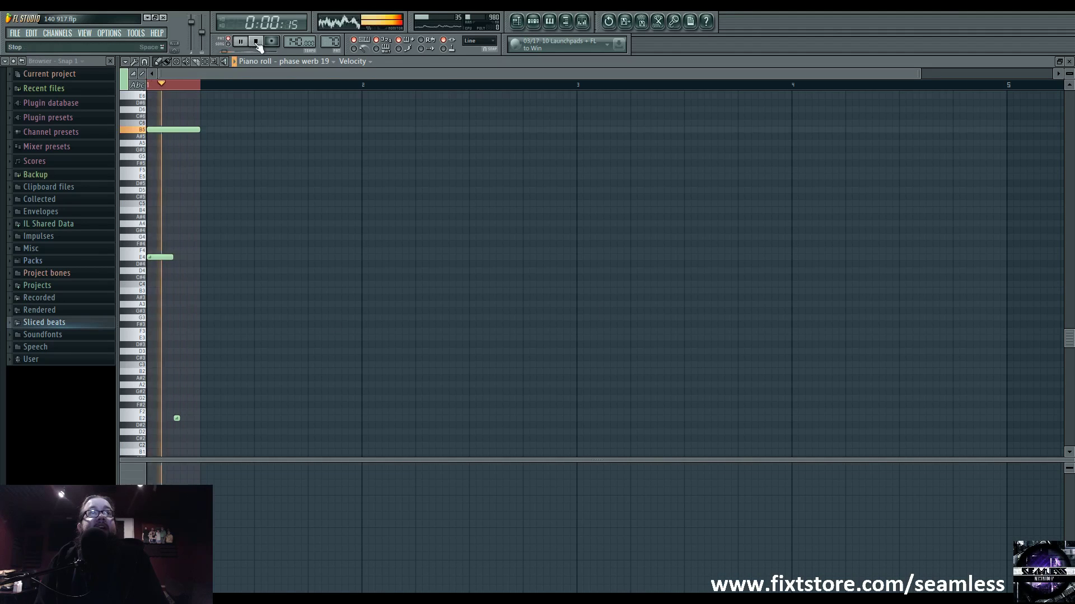
left_click(256, 42)
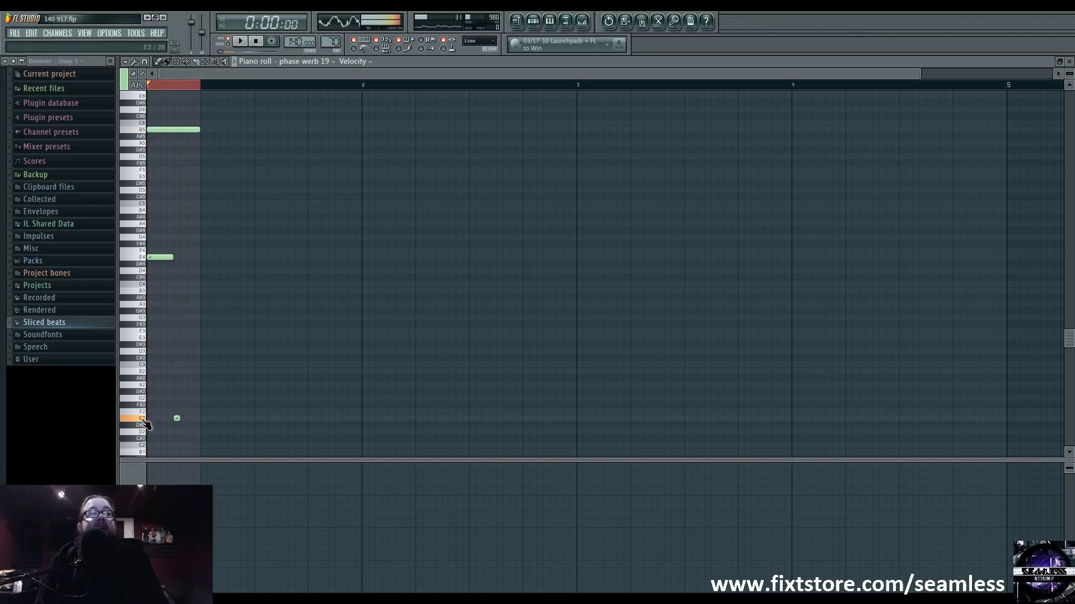
scroll(146, 424, "down", 6)
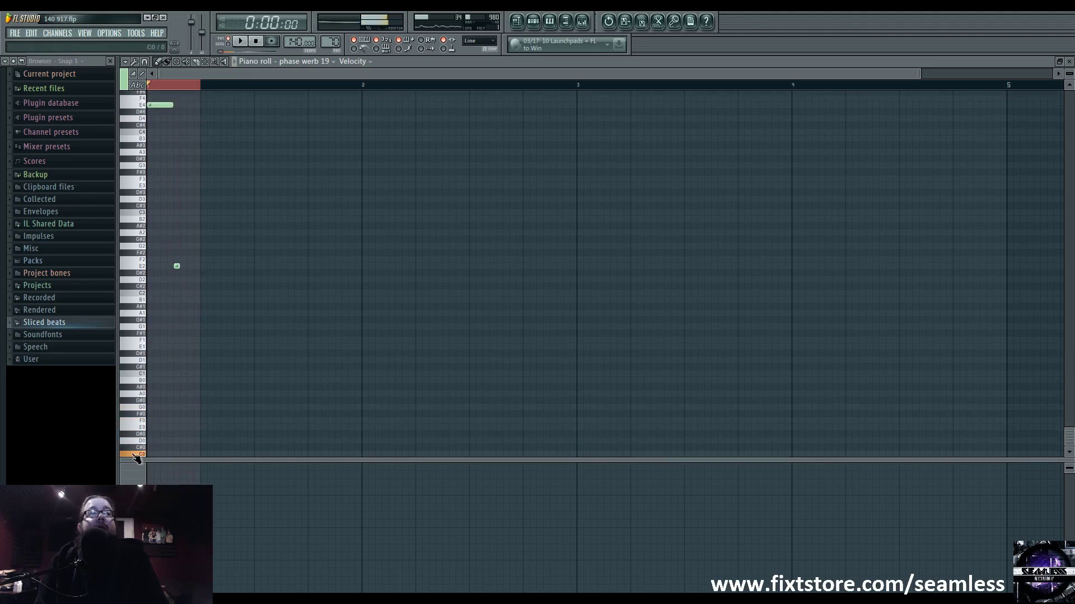
mouse_move(142, 404)
left_mouse_down()
mouse_move(151, 413)
mouse_move(147, 386)
left_mouse_up()
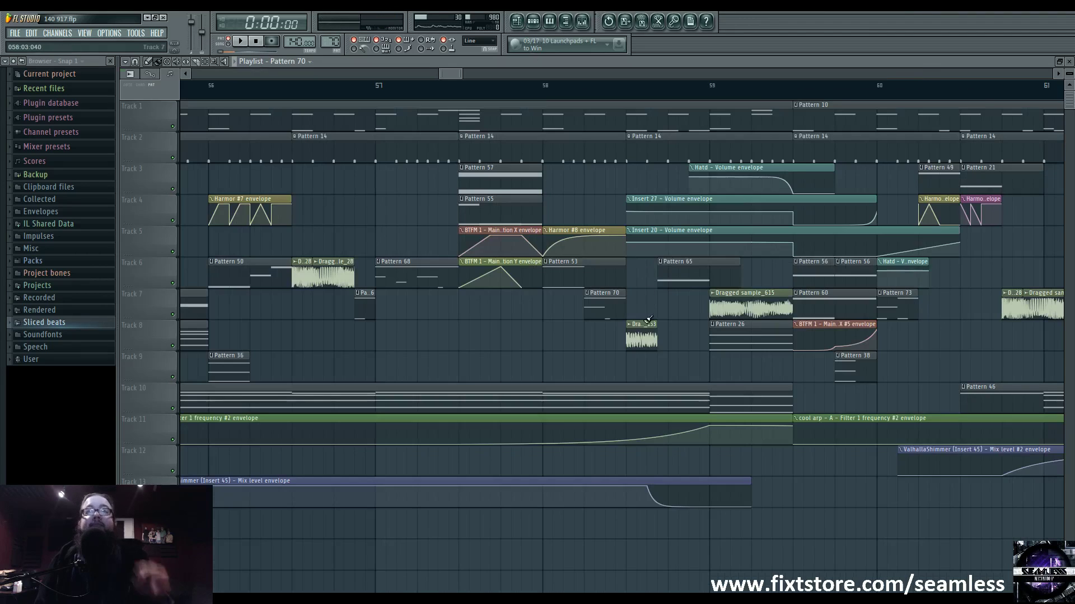
Check the Dragged sample_153 clip on Track 8 and play the arrangement from its start in bar 58
key("space")
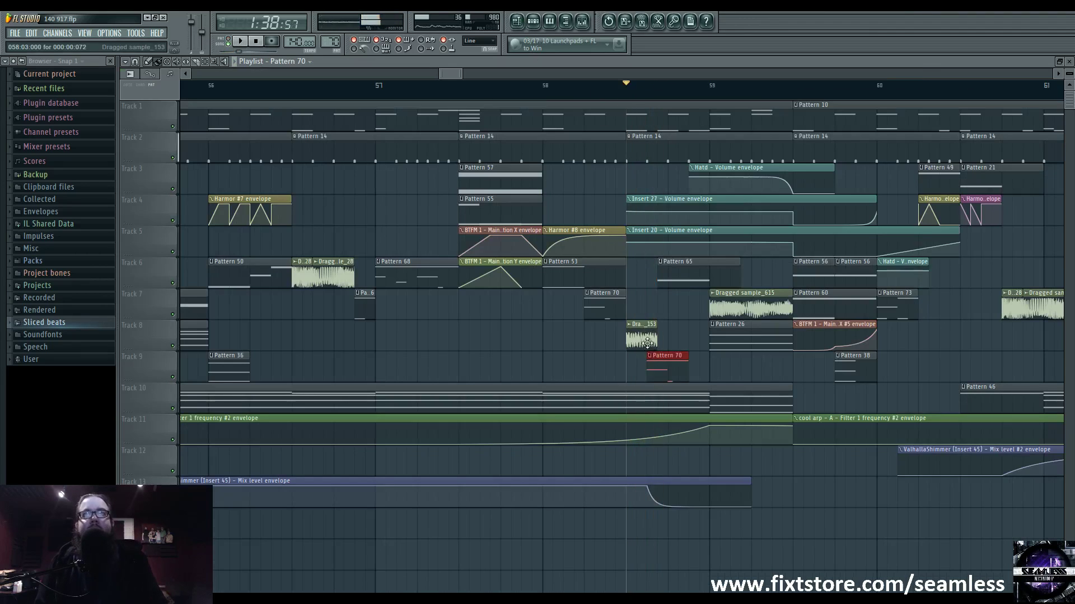
double_click(641, 338)
key("Escape")
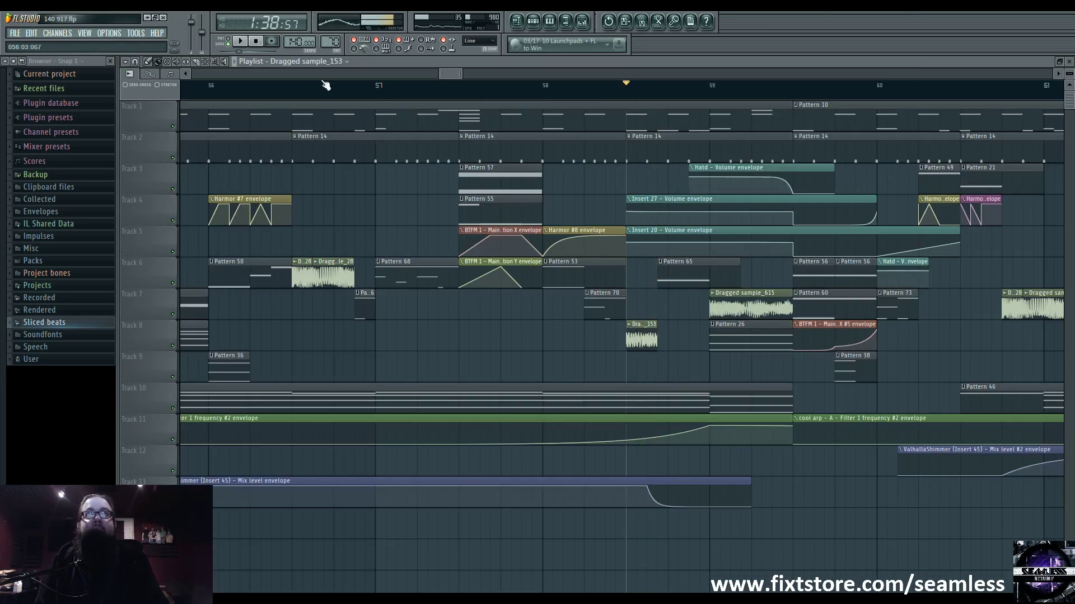
left_click(638, 85)
key("space")
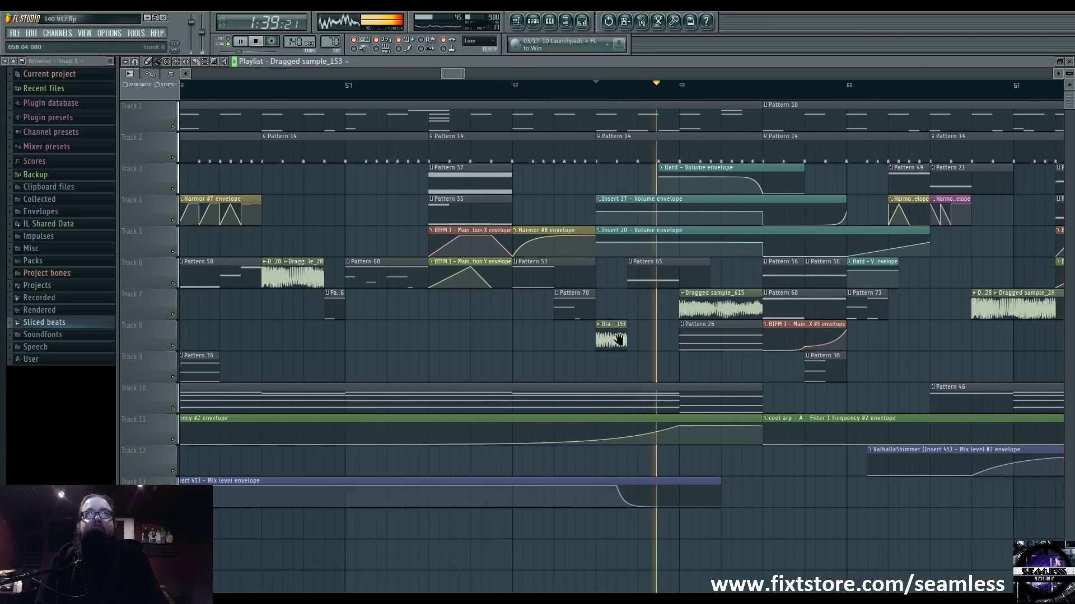
Open Pattern 65's notes and phase werb 19 instrument, and play the song with the instrument showing
double_click(592, 281)
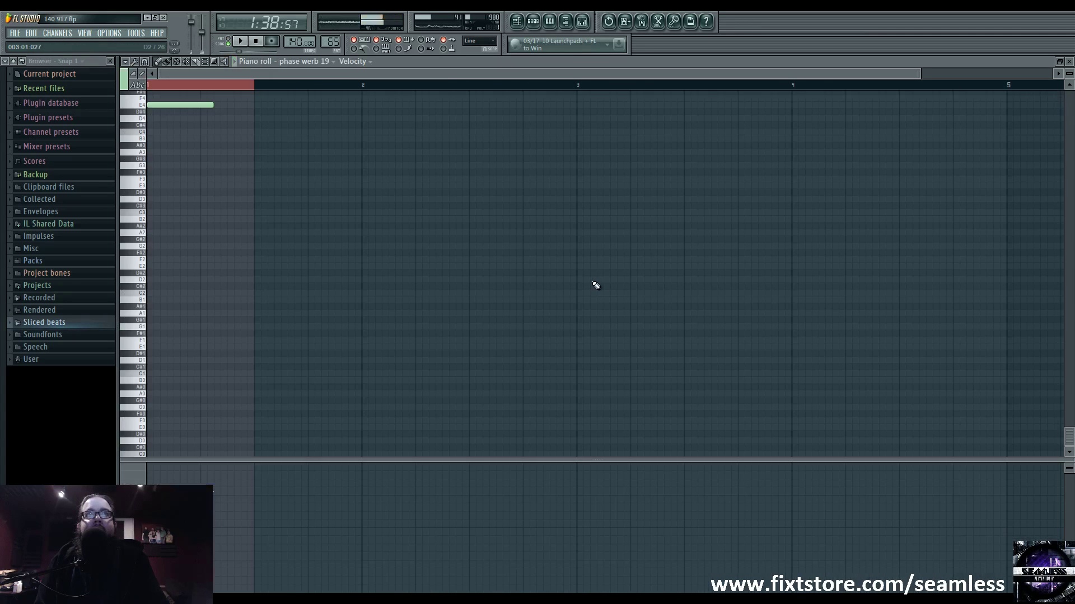
left_click(540, 22)
scroll(309, 325, "down", 5)
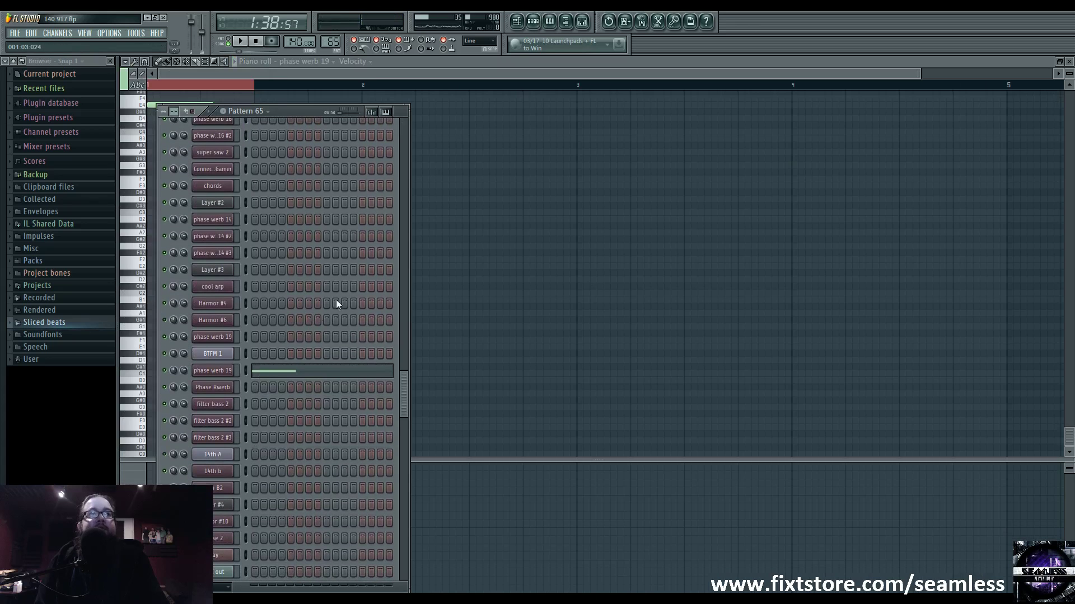
left_click(217, 371)
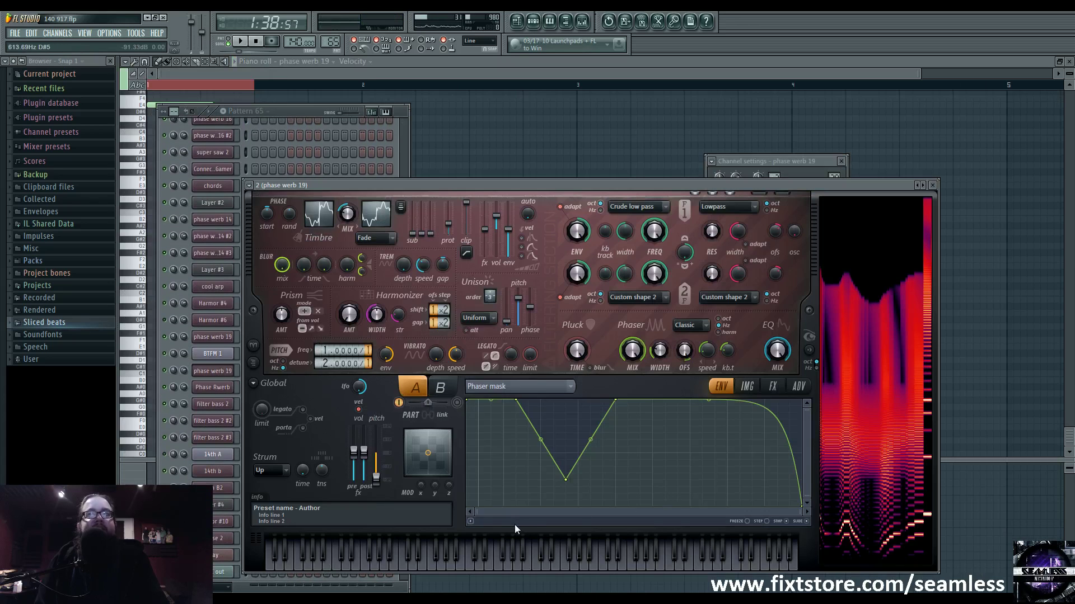
key("space")
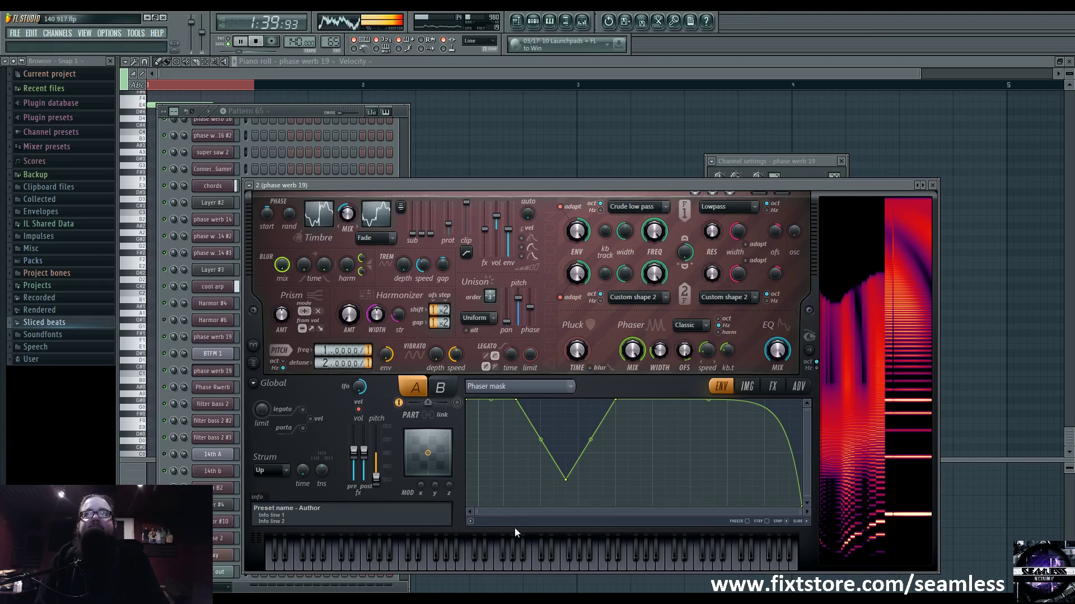
Return to the playlist and play the arrangement from bar 59, where the Dragged sample_615 clip starts
left_click(517, 22)
key("space")
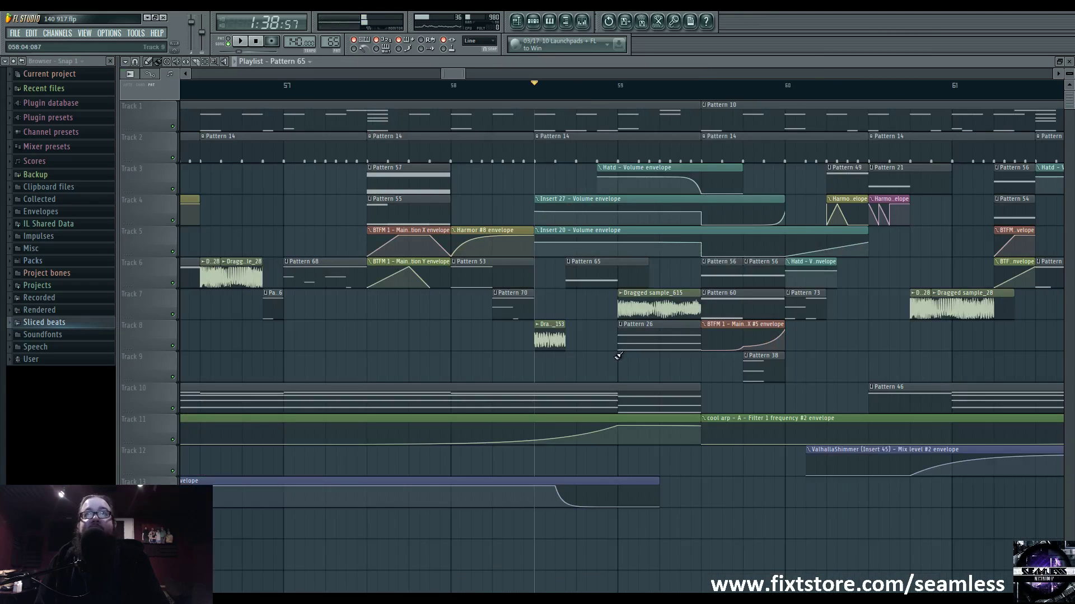
scroll(618, 356, "right", 2)
left_click(552, 85)
key("space")
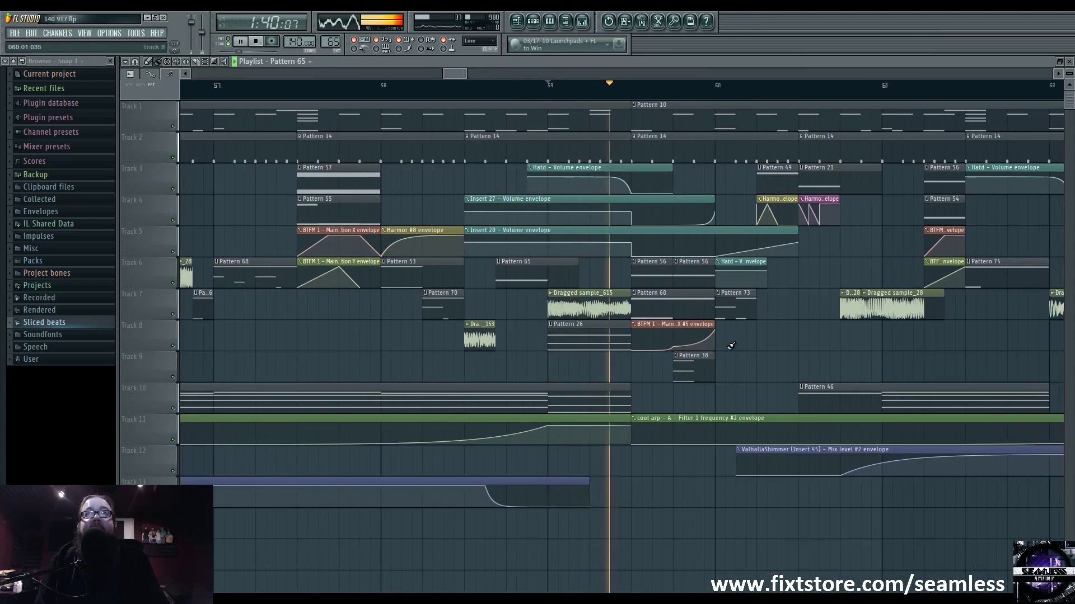
scroll(629, 391, "right", 5)
key("space")
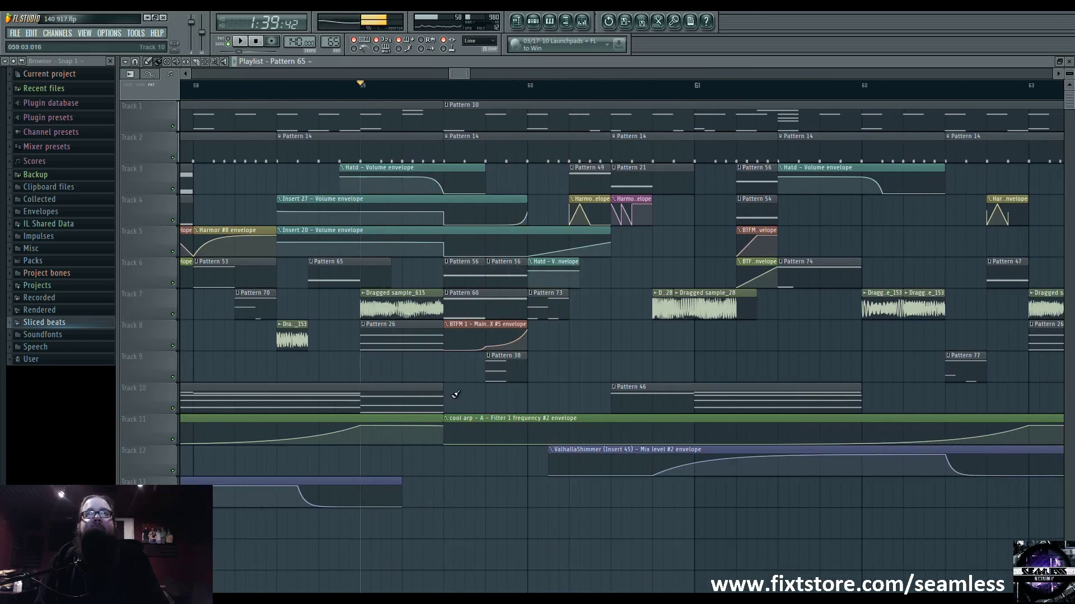
Examine the BTFM 1 Modulation X #5 envelope clip under Pattern 60 and play through its section
scroll(455, 394, "up", 3)
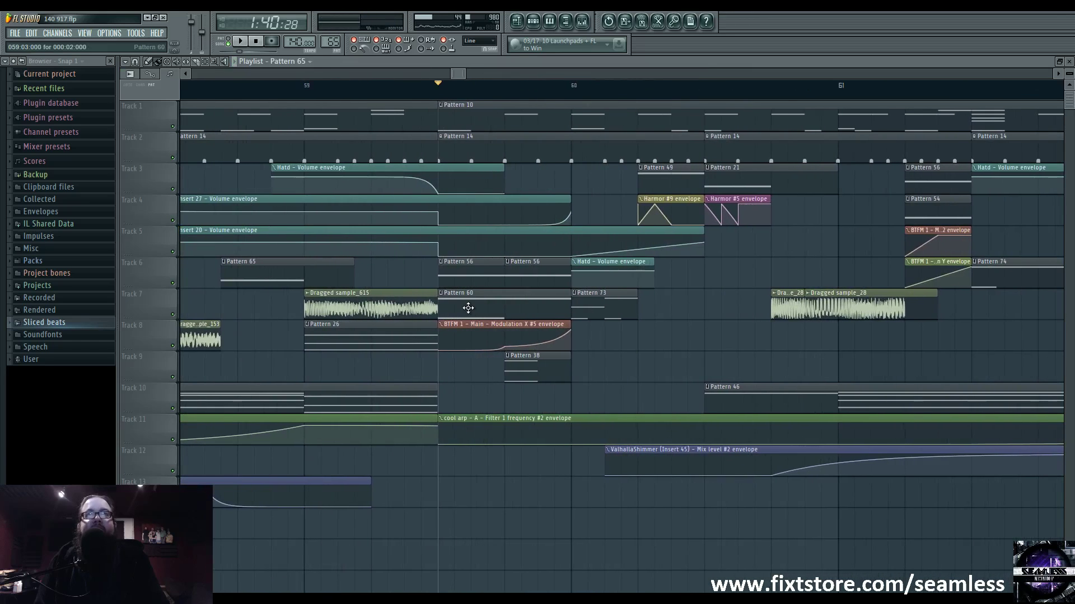
left_click(444, 354)
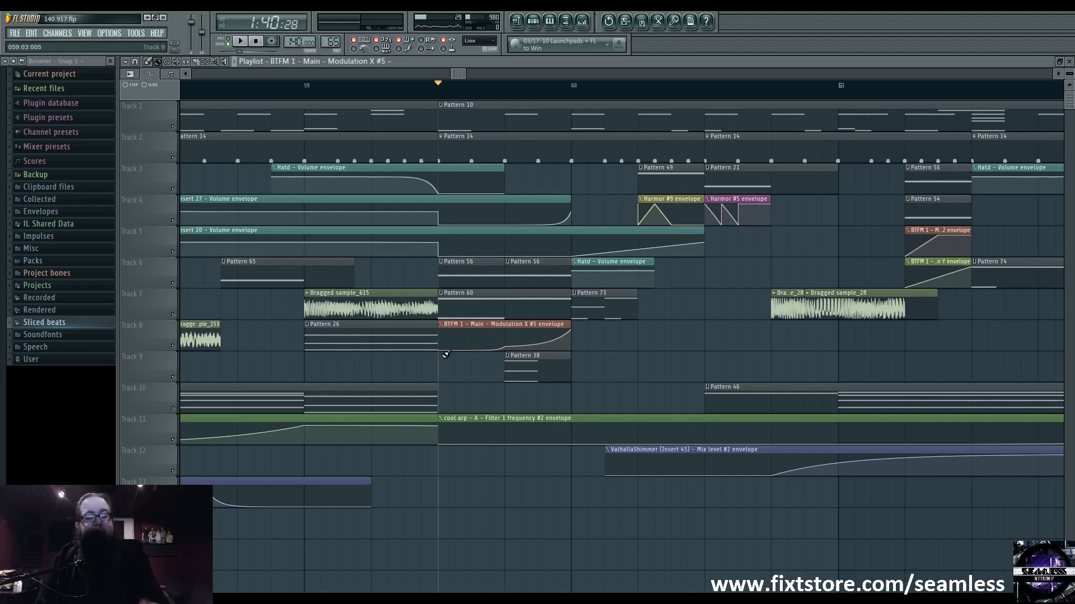
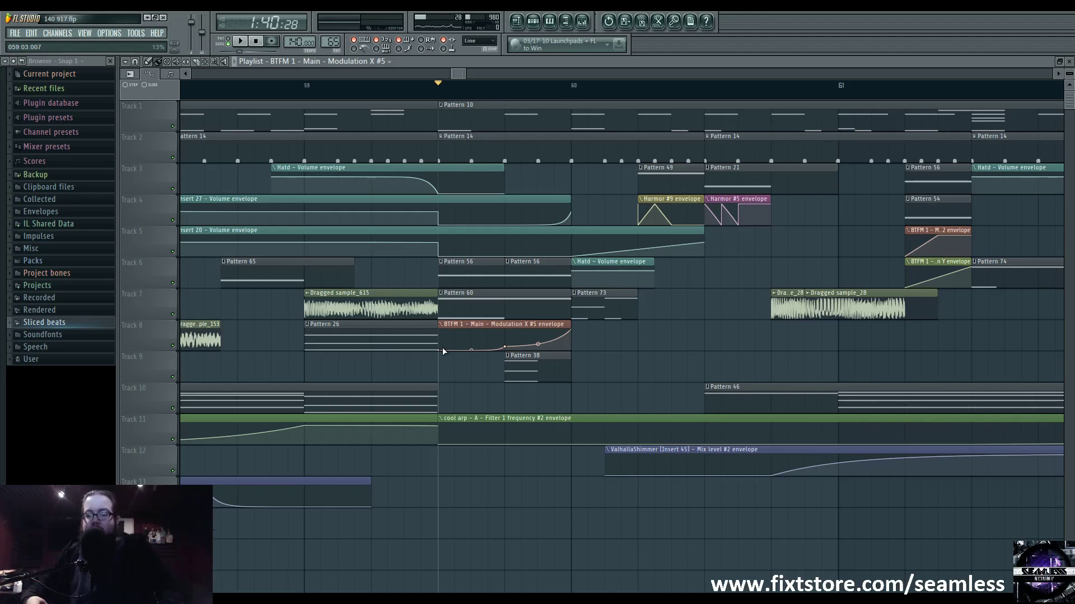
key("space")
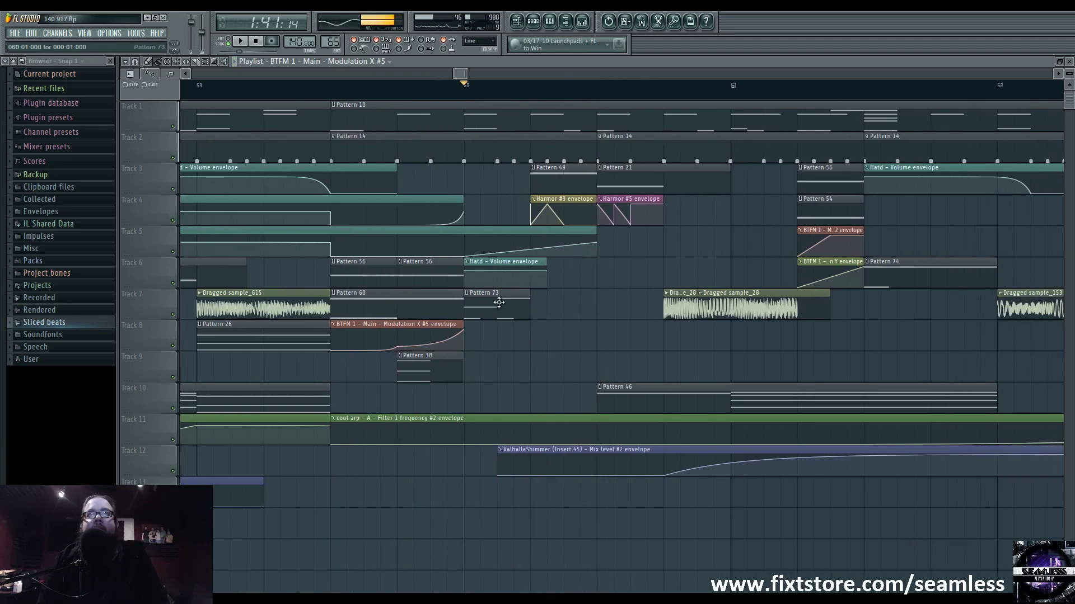
Open Pattern 73 in the channel rack, audition its phase werb 19 notes and return to the playlist
key("space")
double_click(433, 275)
left_click(533, 21)
left_click(239, 43)
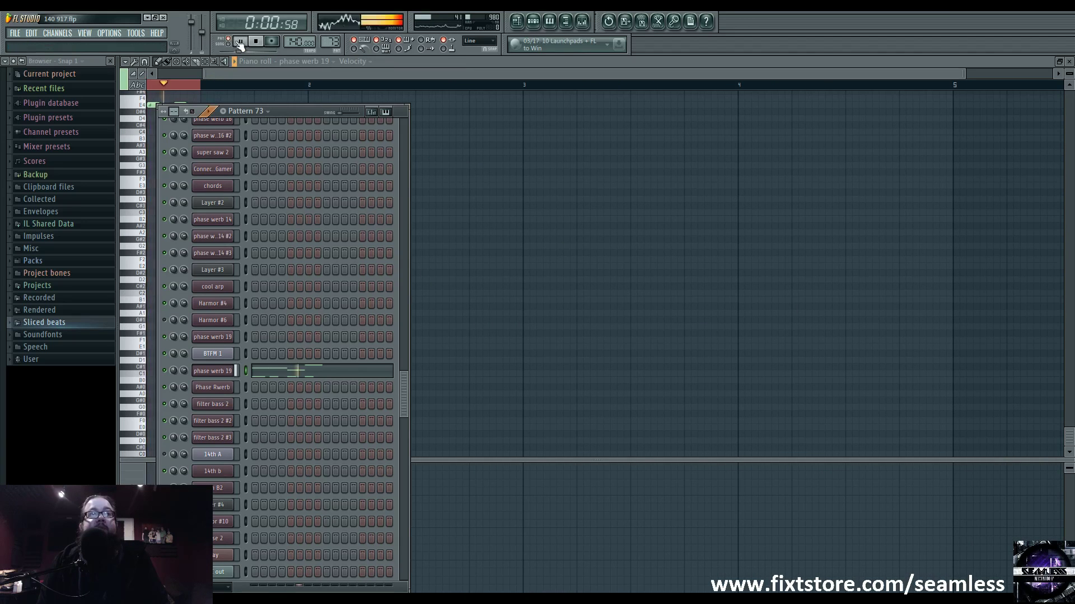
key("space")
left_click(517, 23)
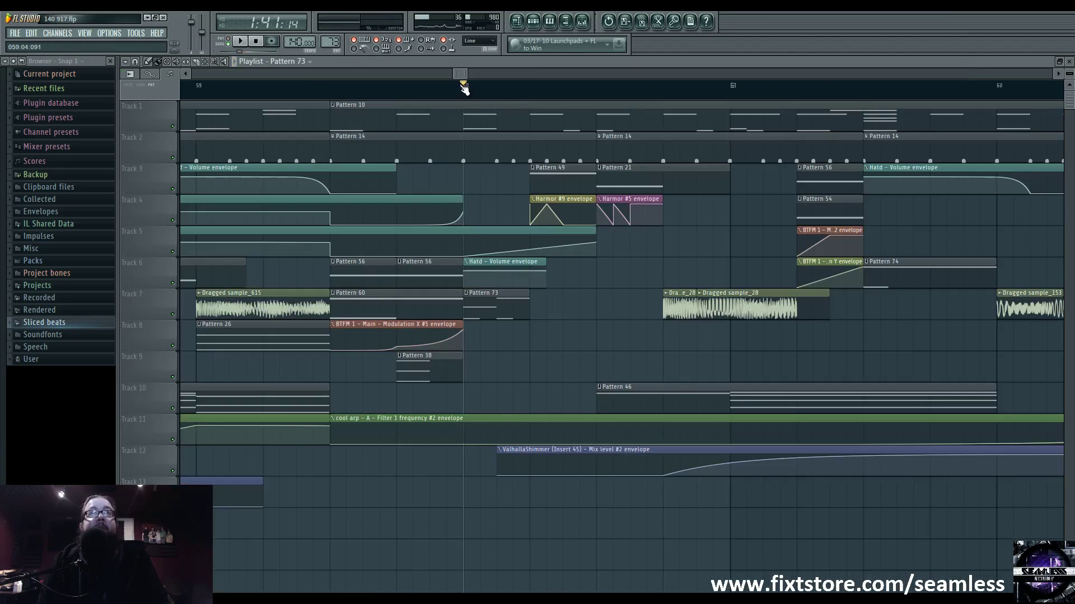
Play the arrangement from bar 60 up to the start of Pattern 41
key("space")
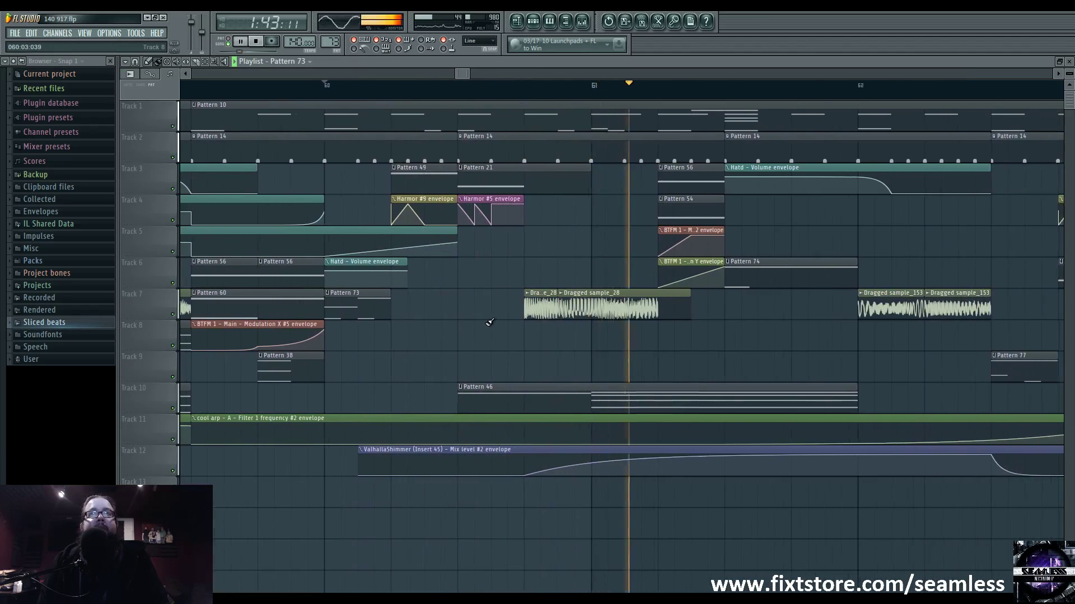
scroll(498, 316, "down", 3)
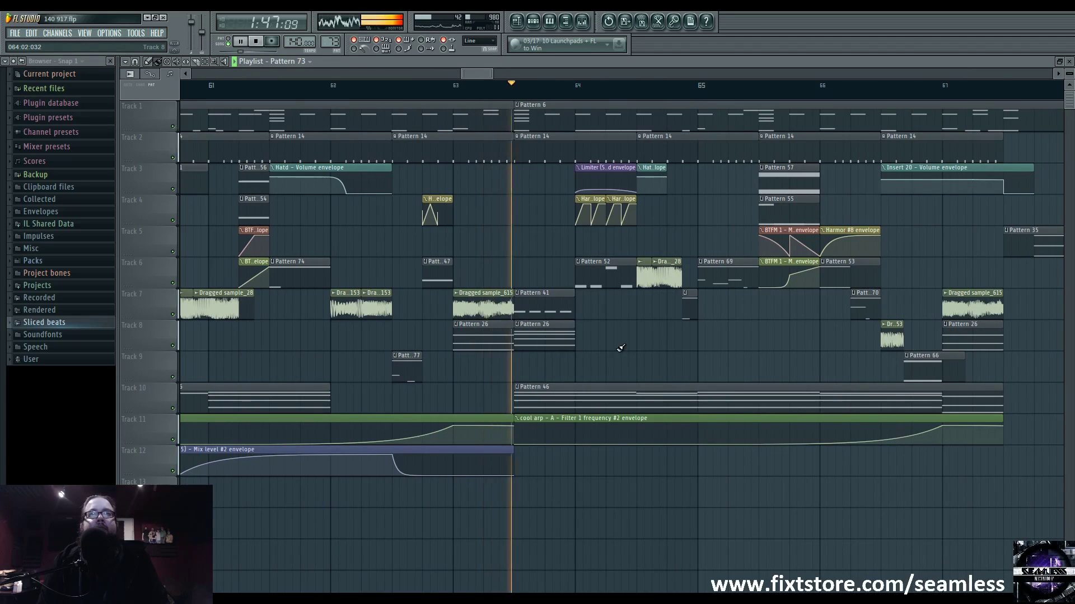
key("space")
Open Pattern 41's Layer #3 notes, audition the E4 note and the pattern, and return to the playlist
key("F7")
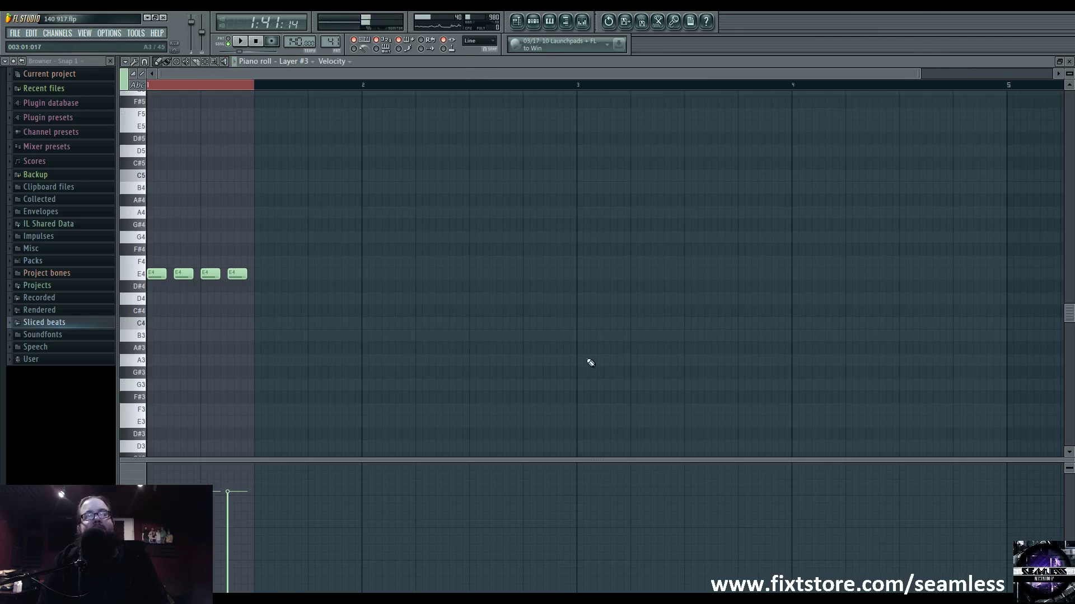
left_click(142, 274)
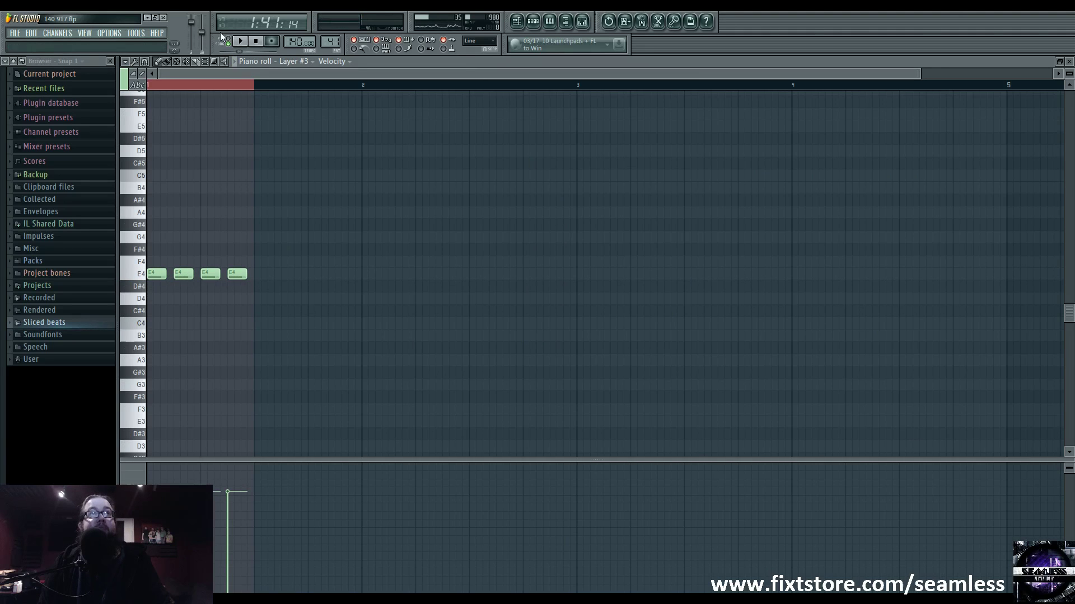
left_click(240, 41)
left_click(256, 41)
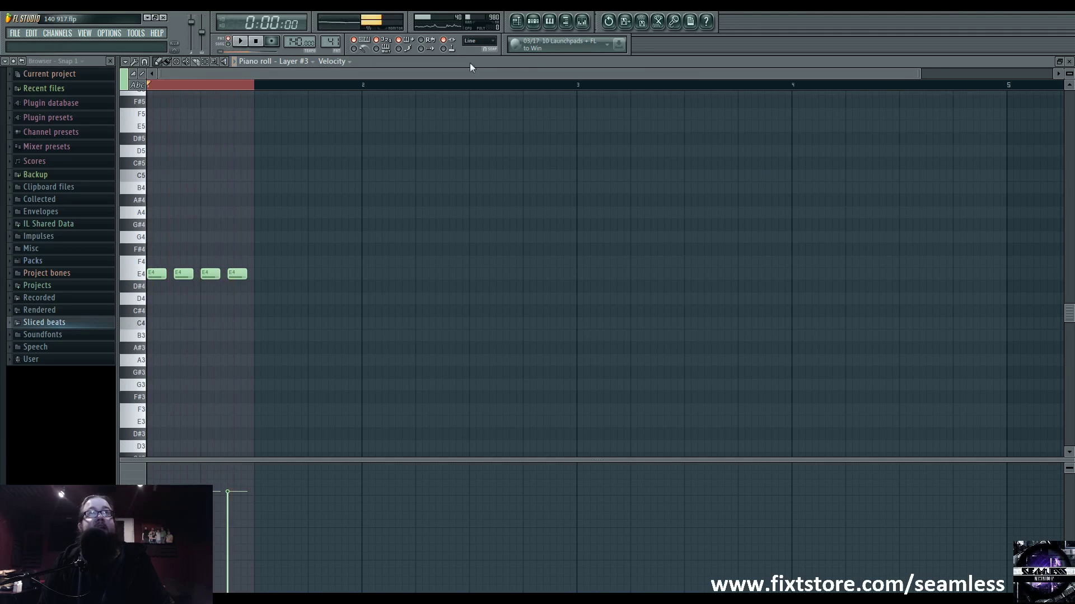
left_click(523, 21)
Play the playlist from the start of the Pattern 41 clip
left_click(519, 93)
key("space")
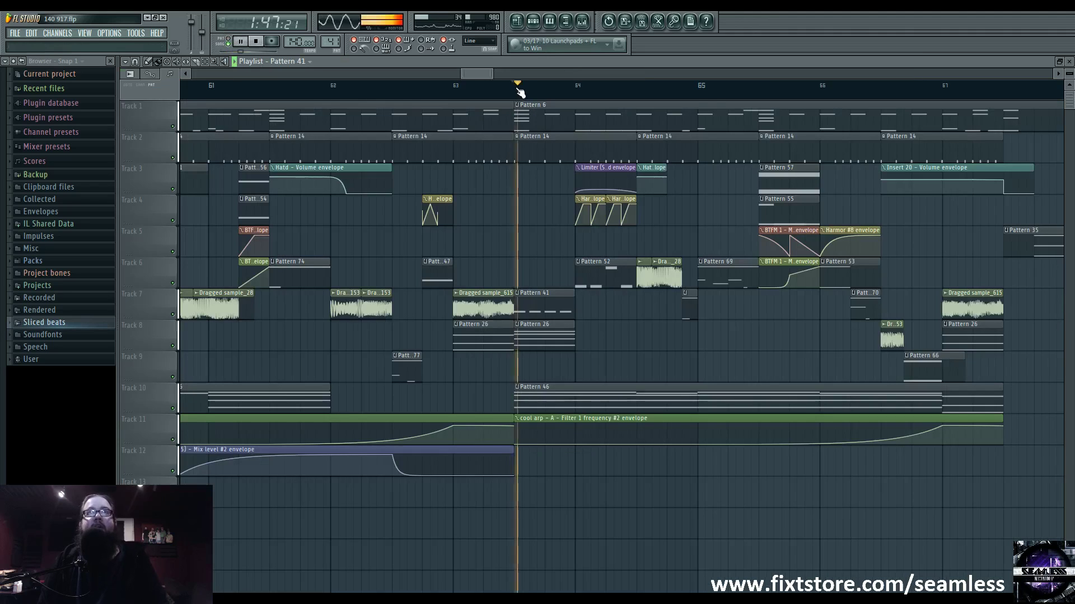
key("space")
Play the section from bar 64, where Pattern 52 and the Harmor #7 envelope clips start
left_click(582, 92)
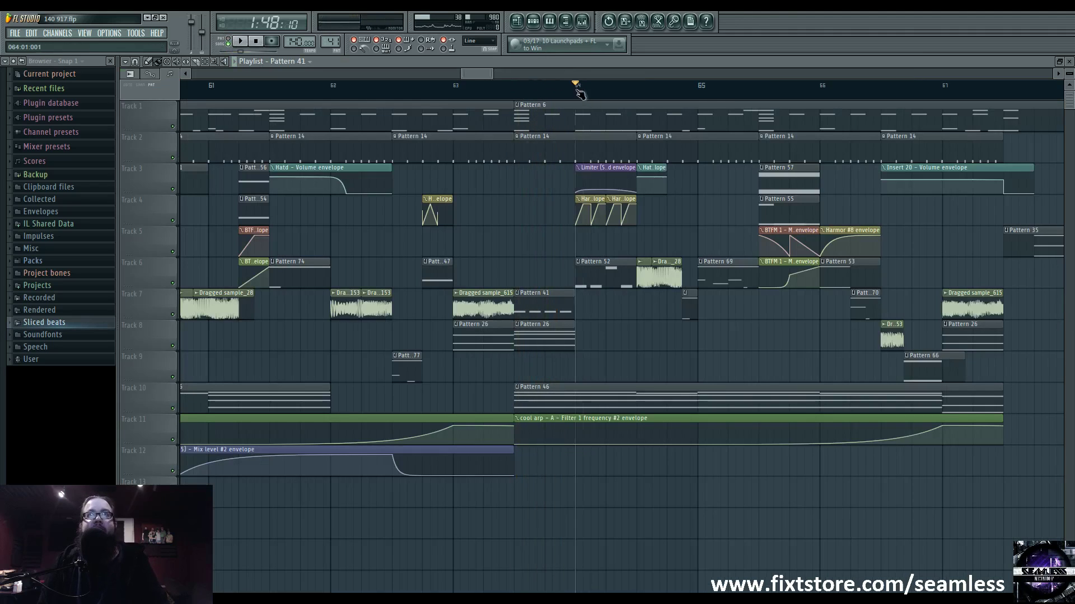
key("space")
scroll(589, 294, "up", 3)
key("space")
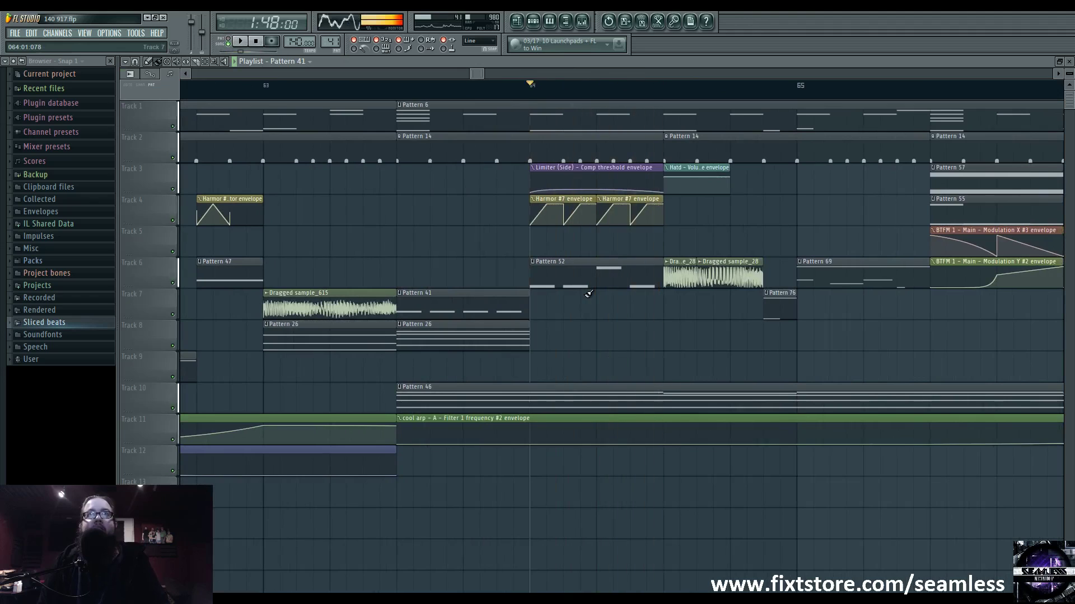
left_click_drag(694, 338, 564, 338)
key("space")
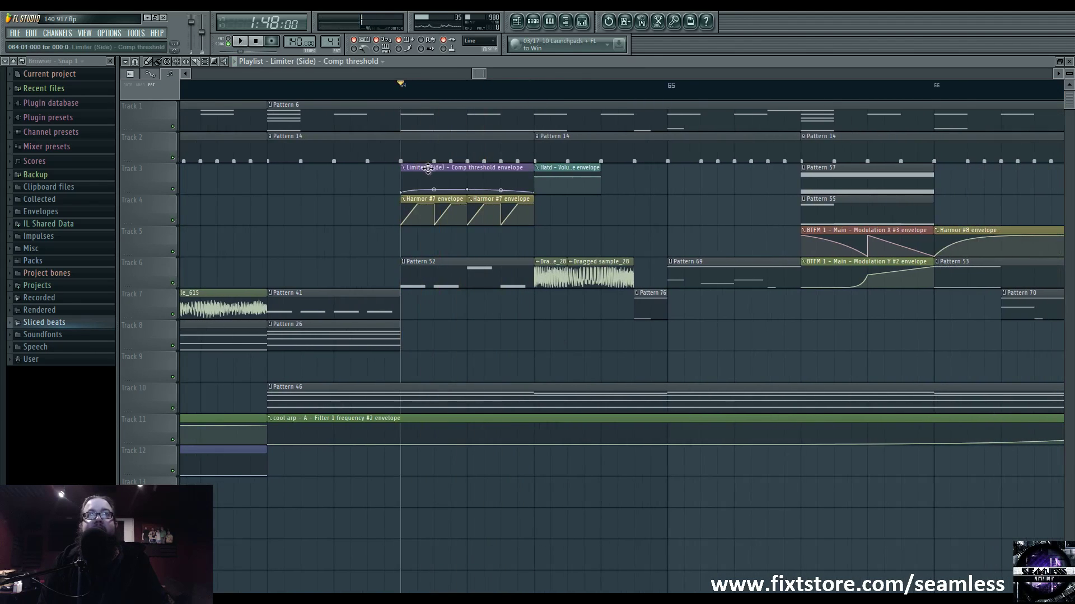
Open the Fruity Limiter (Side) in mixer effect slot 5 and play the bar 64 section with it showing
left_click(582, 24)
left_click(506, 308)
left_click(961, 331)
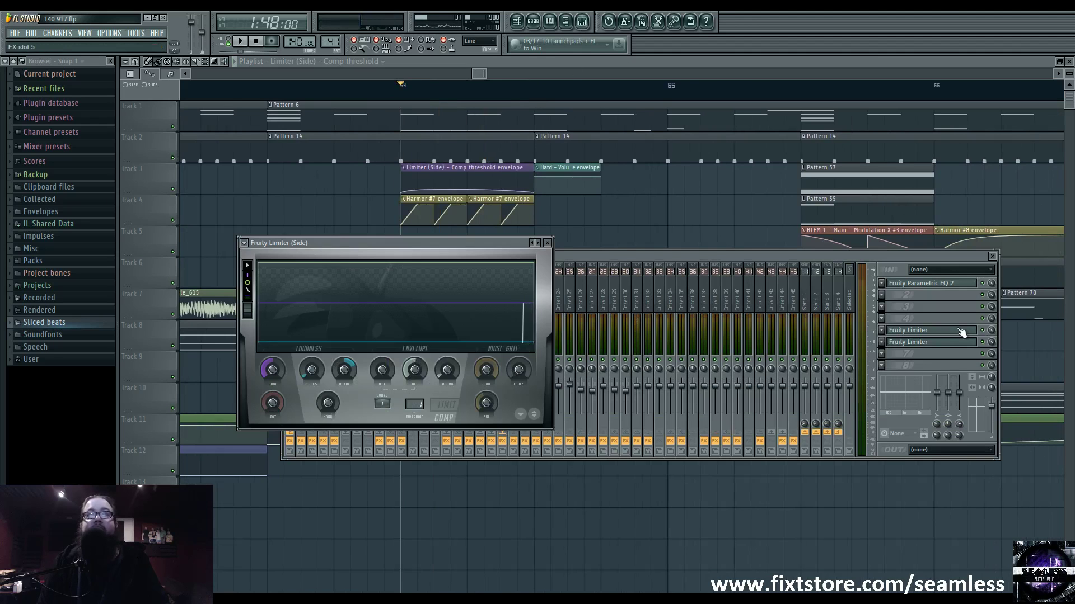
key("space")
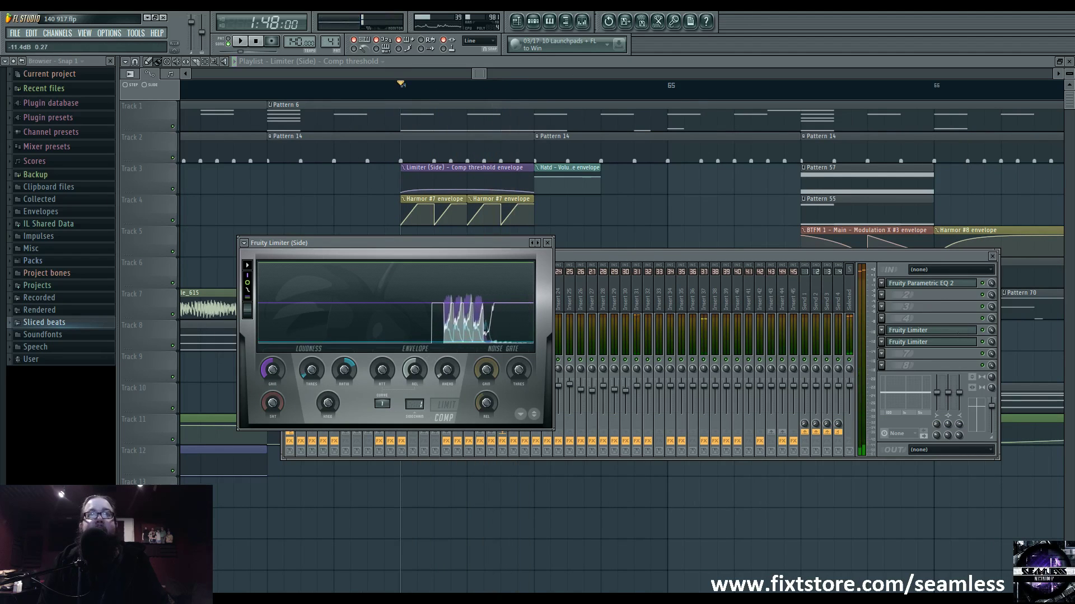
key("space")
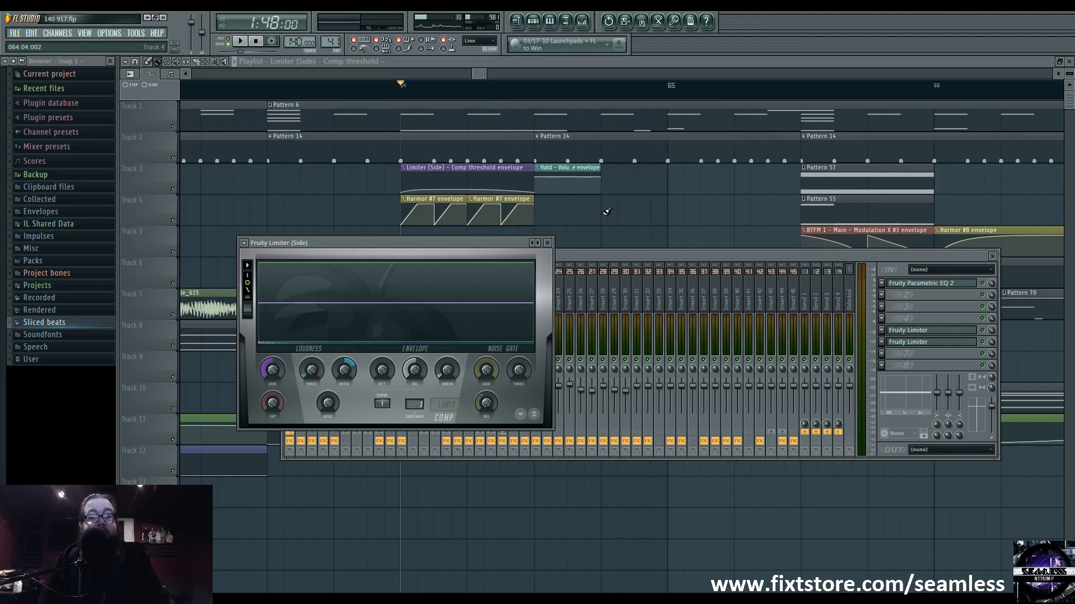
Return to the playlist, mute the Limiter (Side) Comp threshold envelope clip for comparison and unmute it again
key("F5")
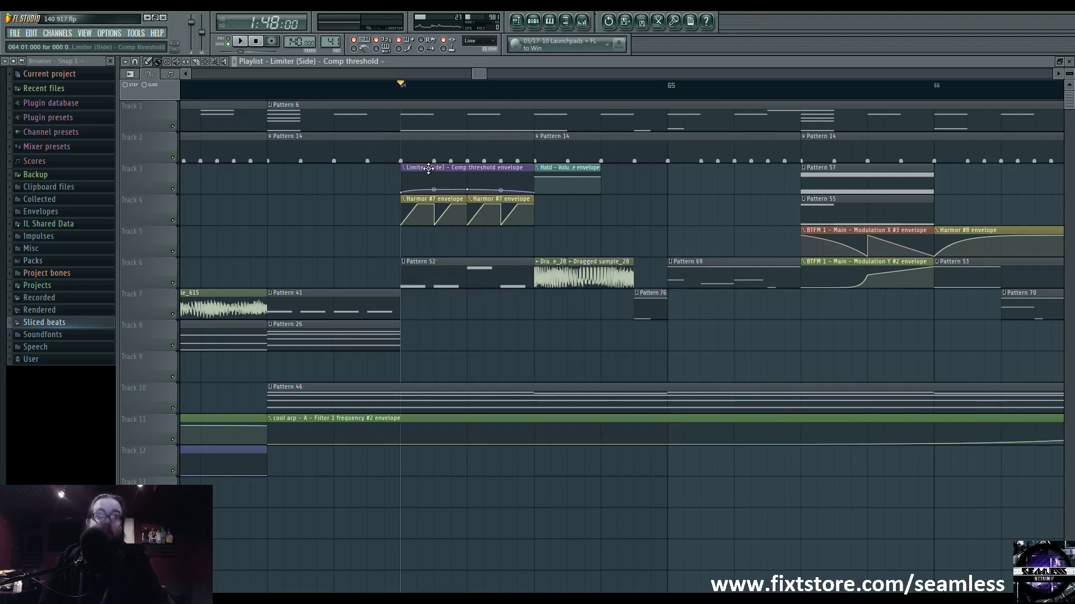
left_click(428, 169)
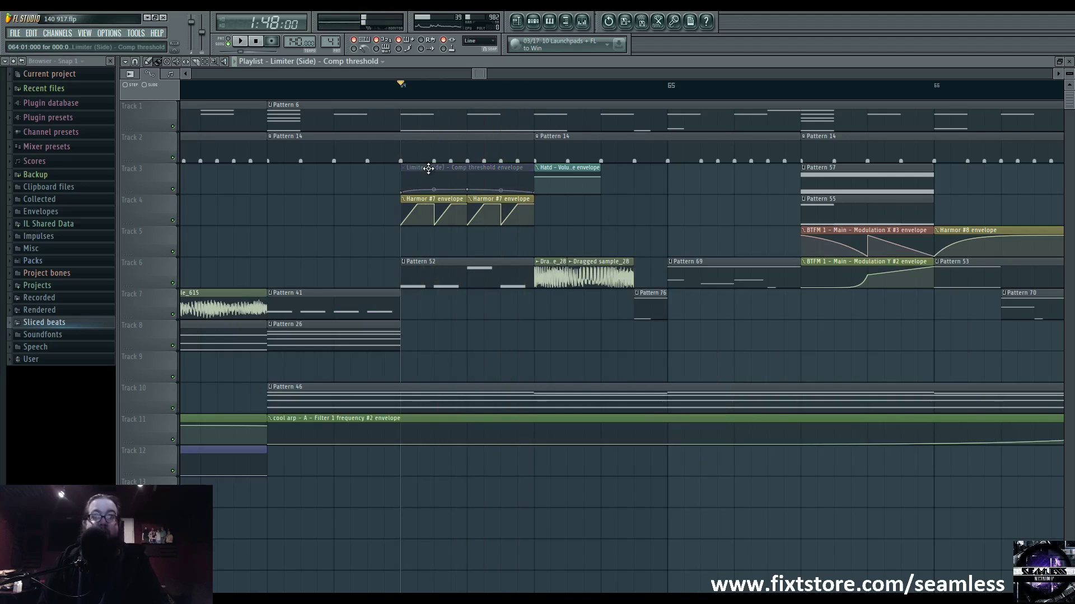
left_click(428, 169)
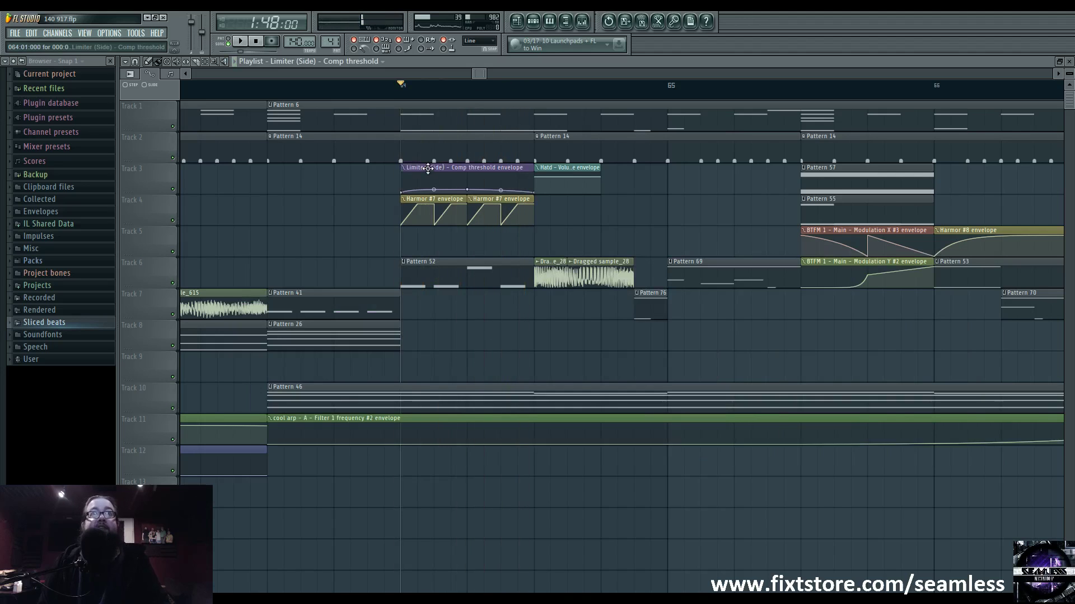
Play the arrangement from the Dragged sample_28 clips after Pattern 52 through the break beyond bar 68
left_click(535, 96)
key("space")
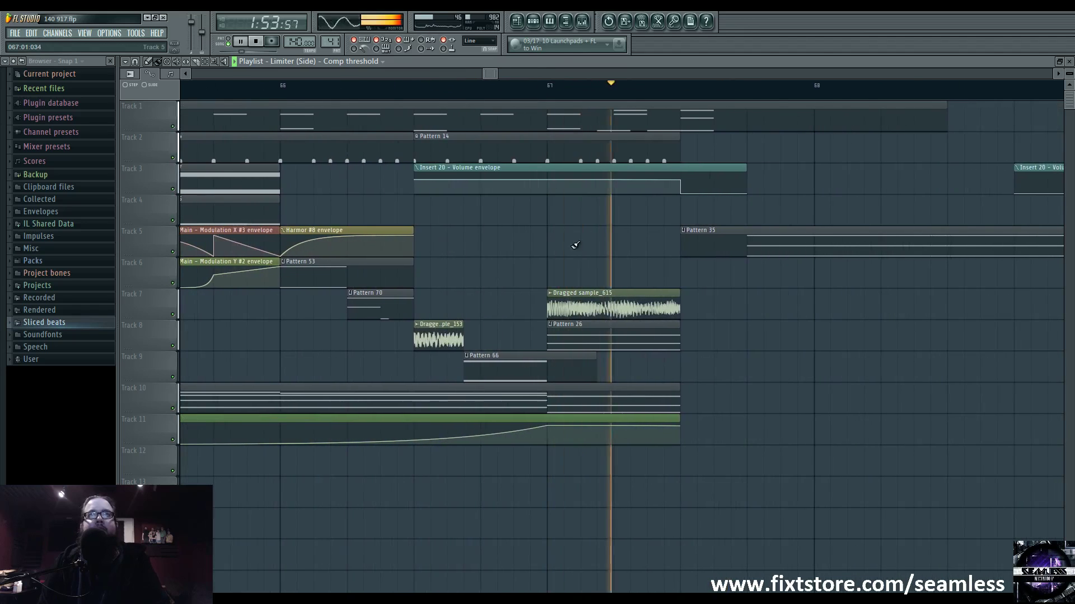
scroll(592, 240, "down", 5)
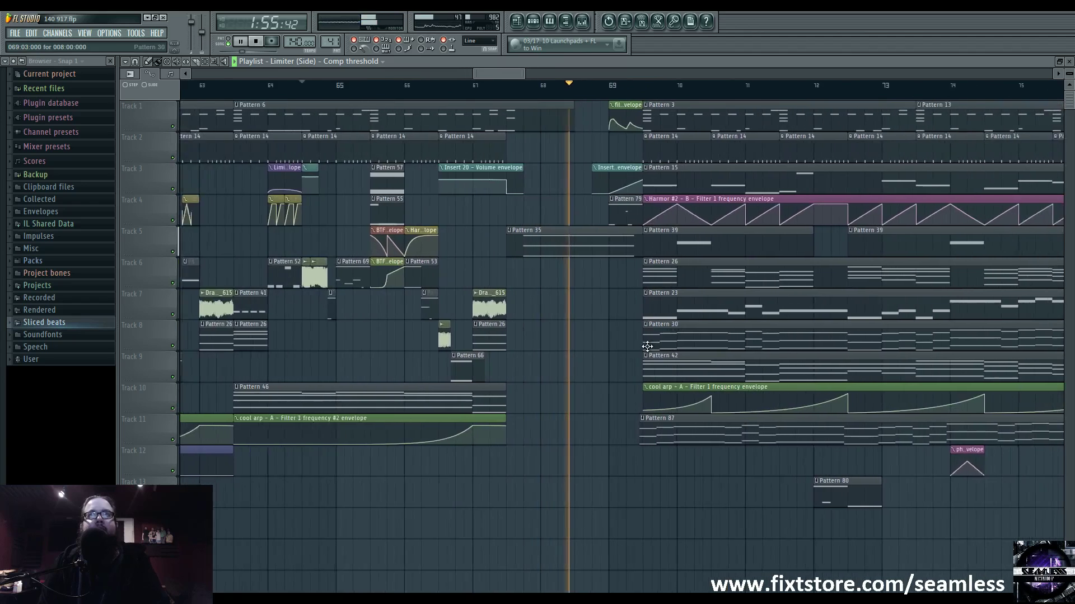
scroll(587, 450, "up", 1)
key("space")
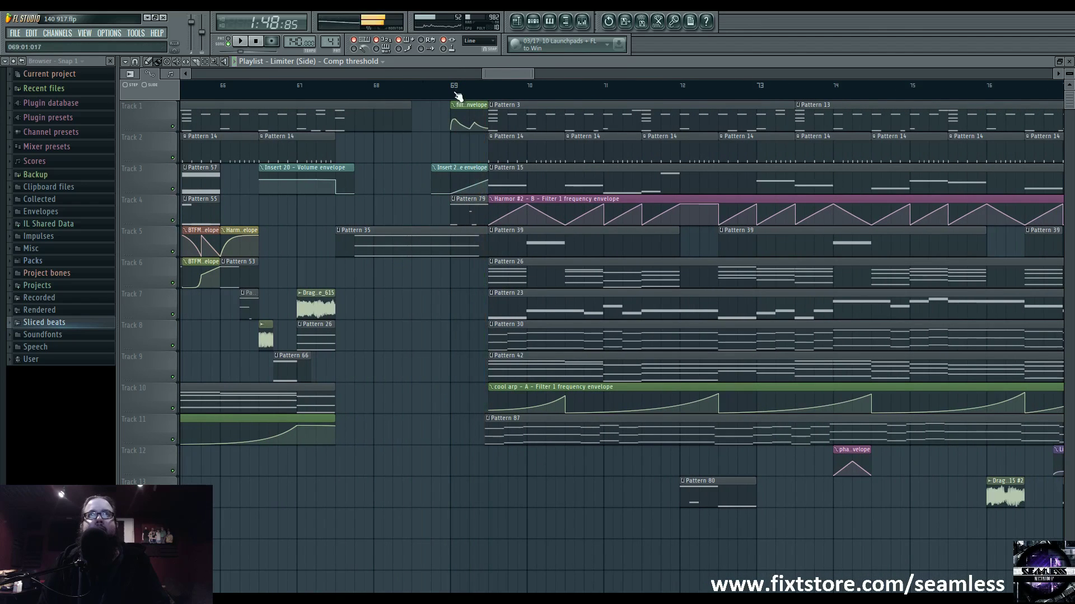
Set the playback position to bar 69 and examine the rest of the arrangement through to the final Tempo envelope section
left_click(451, 88)
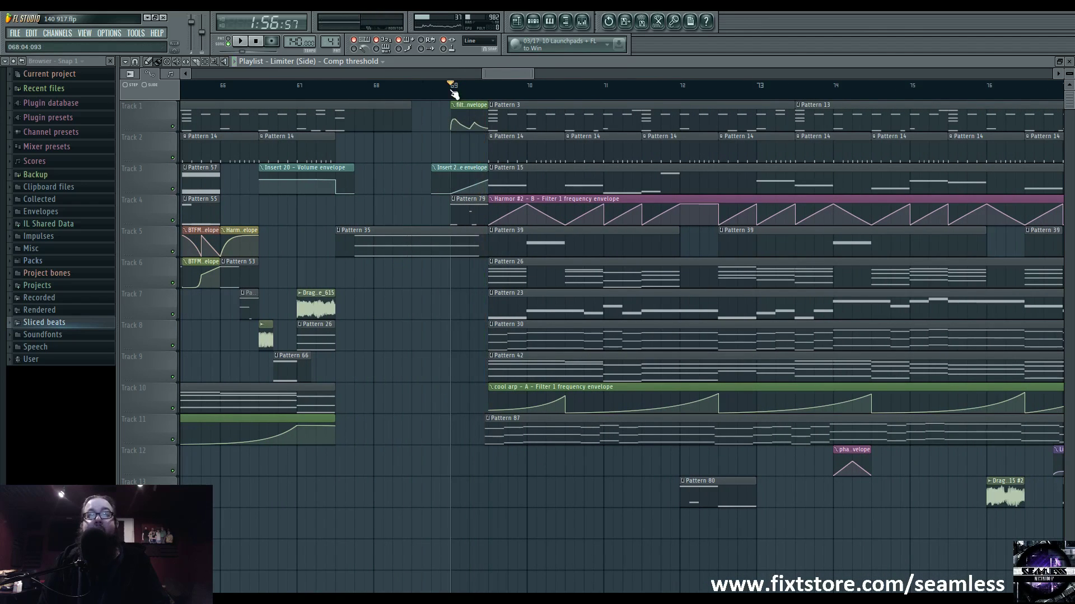
scroll(461, 120, "down", 3)
scroll(563, 132, "right", 15)
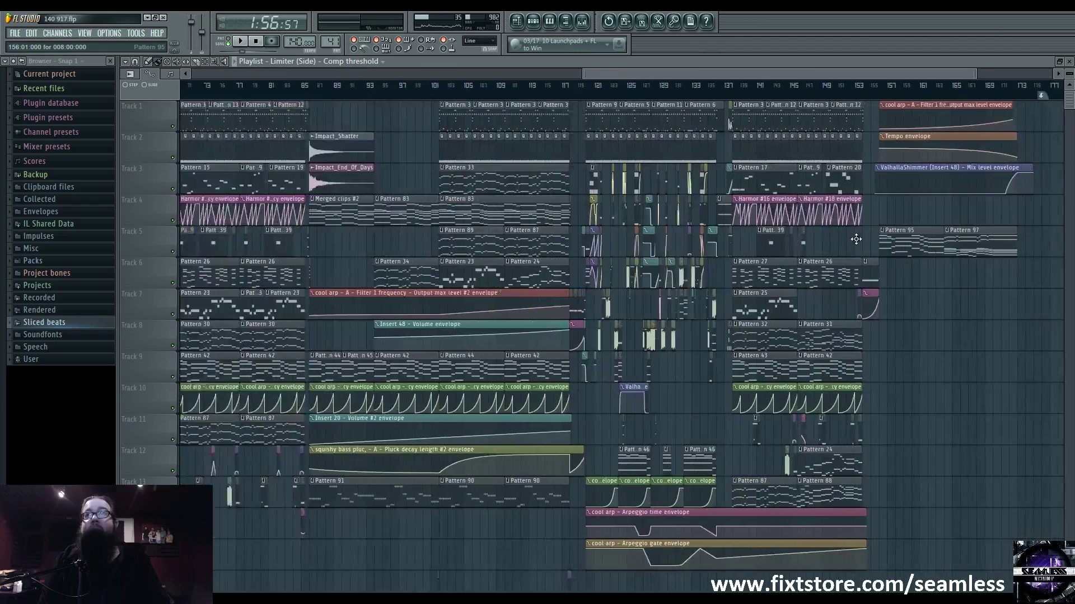
scroll(563, 132, "up", 1)
scroll(563, 132, "left", 20)
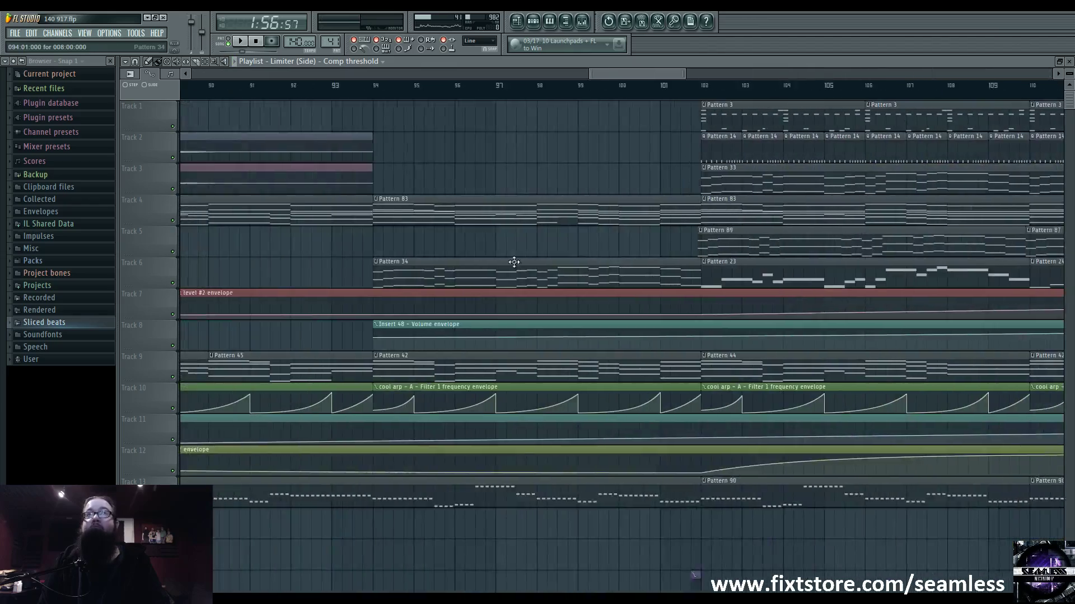
scroll(896, 291, "left", 10)
scroll(443, 84, "up", 3)
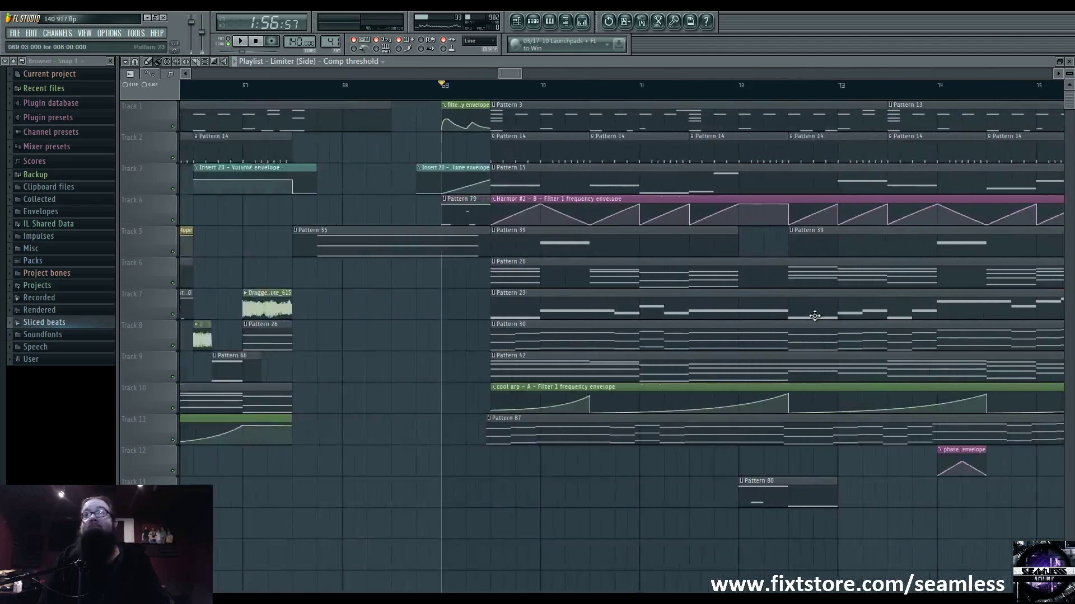
scroll(728, 263, "left", 5)
Open Pattern 79's Layer #4 notes, and show that layer's channel settings from the channel rack
key("F6")
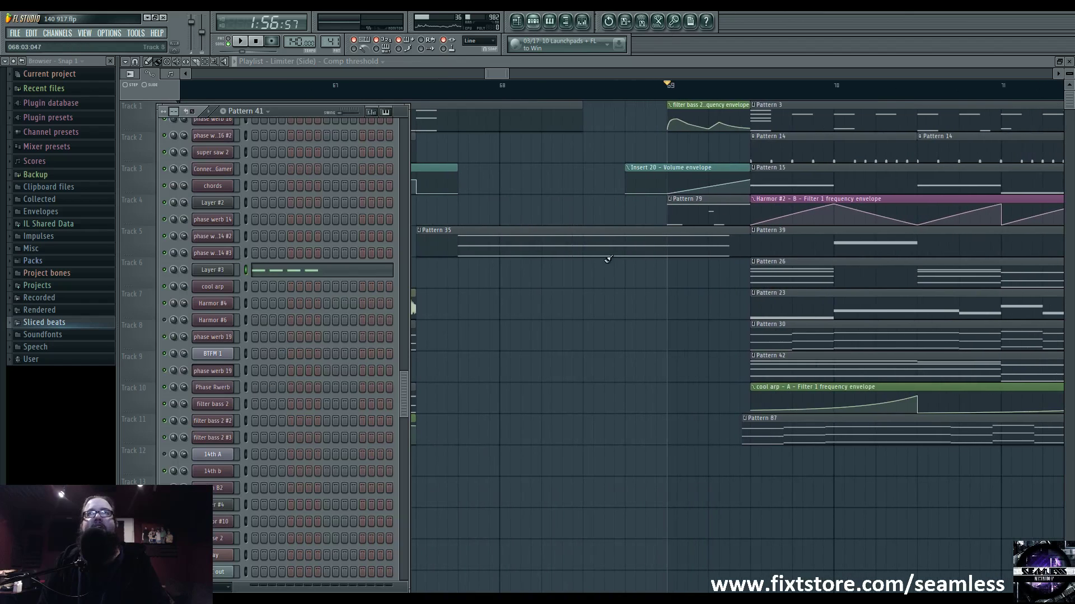
double_click(678, 215)
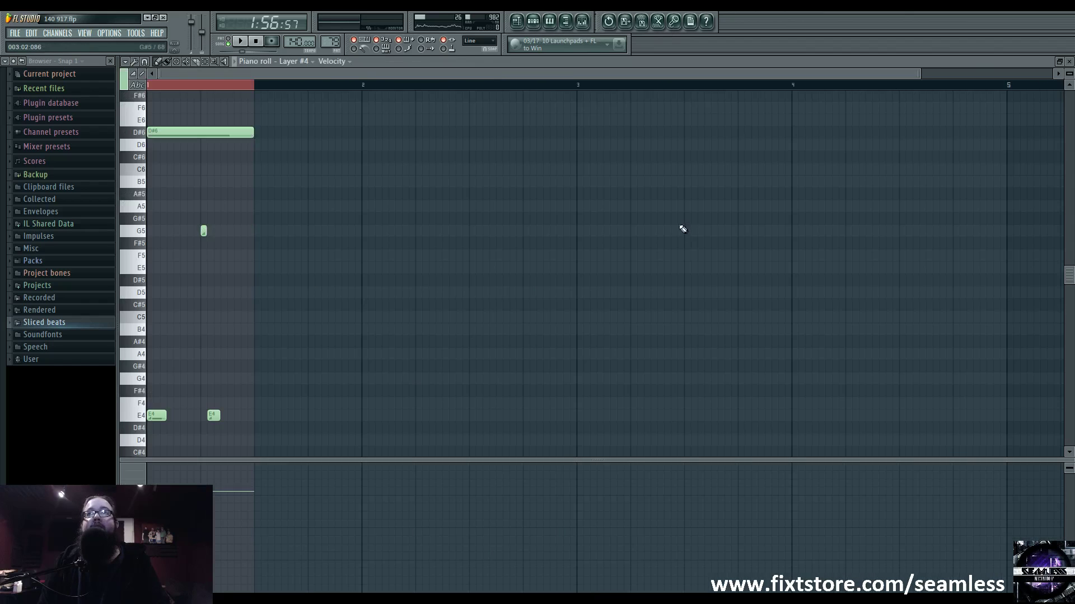
left_click(533, 21)
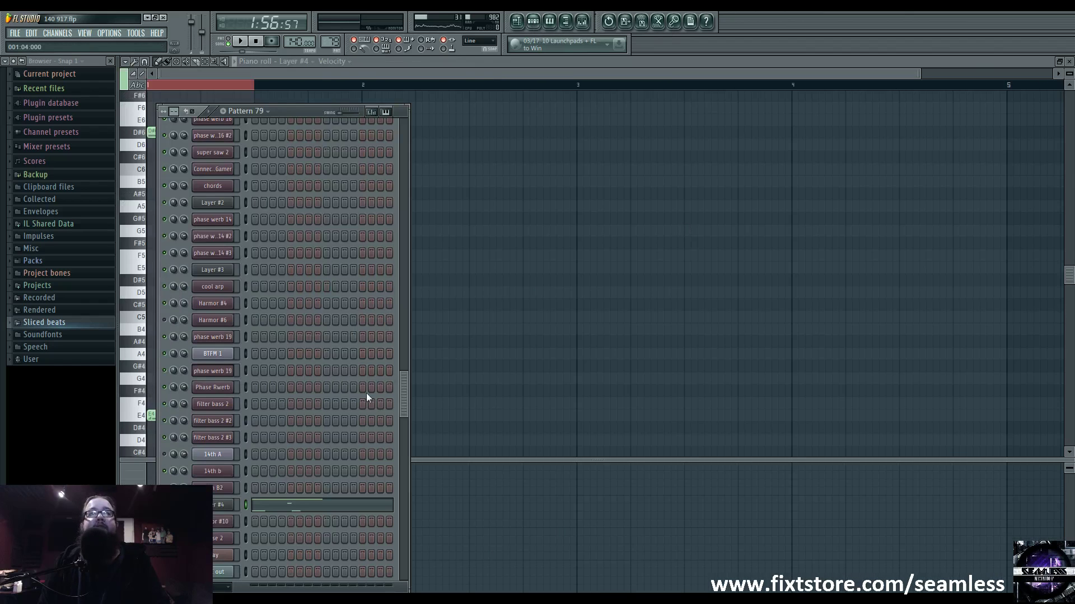
left_click(224, 508)
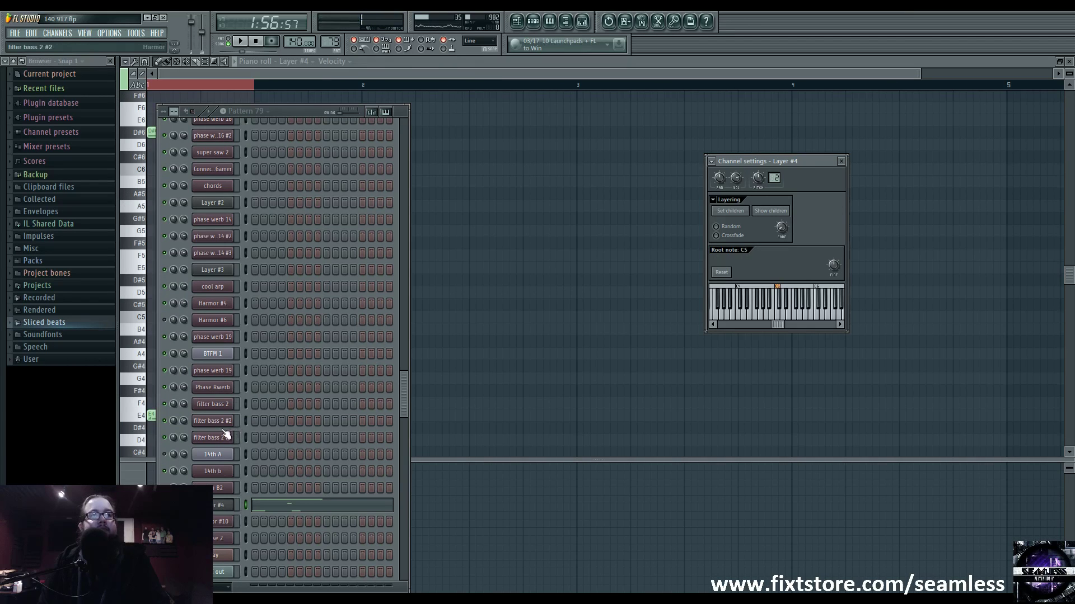
Open the filter bass 2 Harmor synth, play Pattern 79 with it showing, and bring the channel rack back to the front
left_click(222, 407)
left_click(722, 201)
key("space")
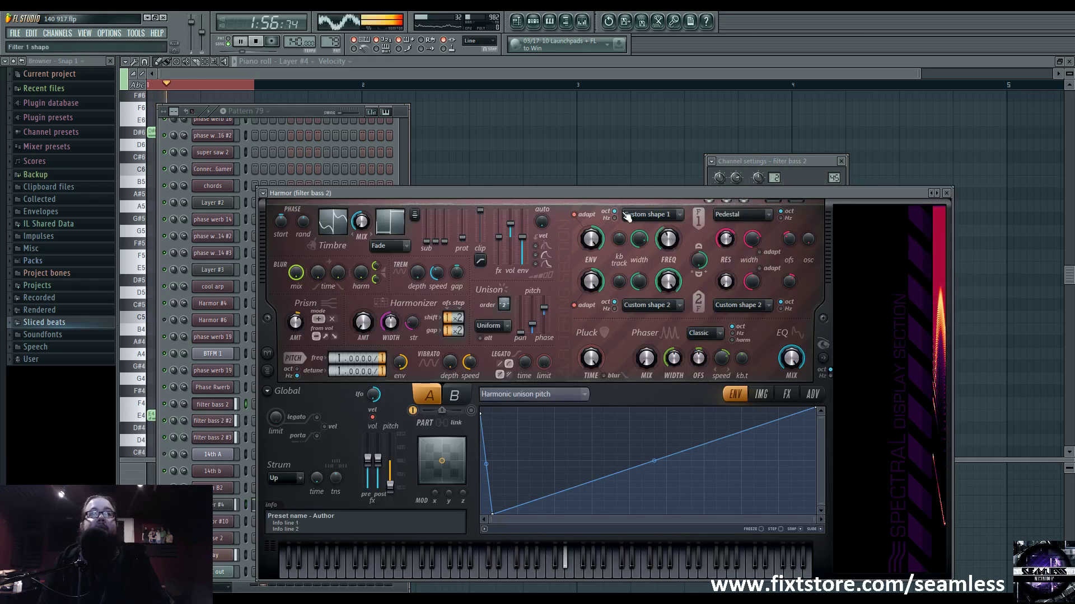
left_click(303, 112)
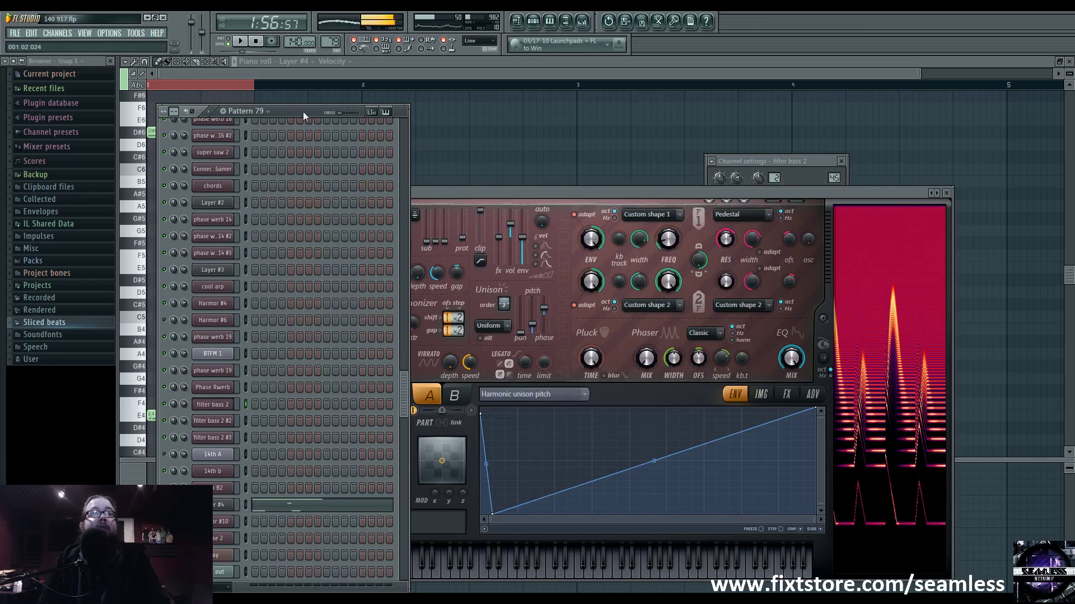
Return to the playlist, isolate Track 1 and Track 4, and play from bar 69
left_click(516, 21)
key("space")
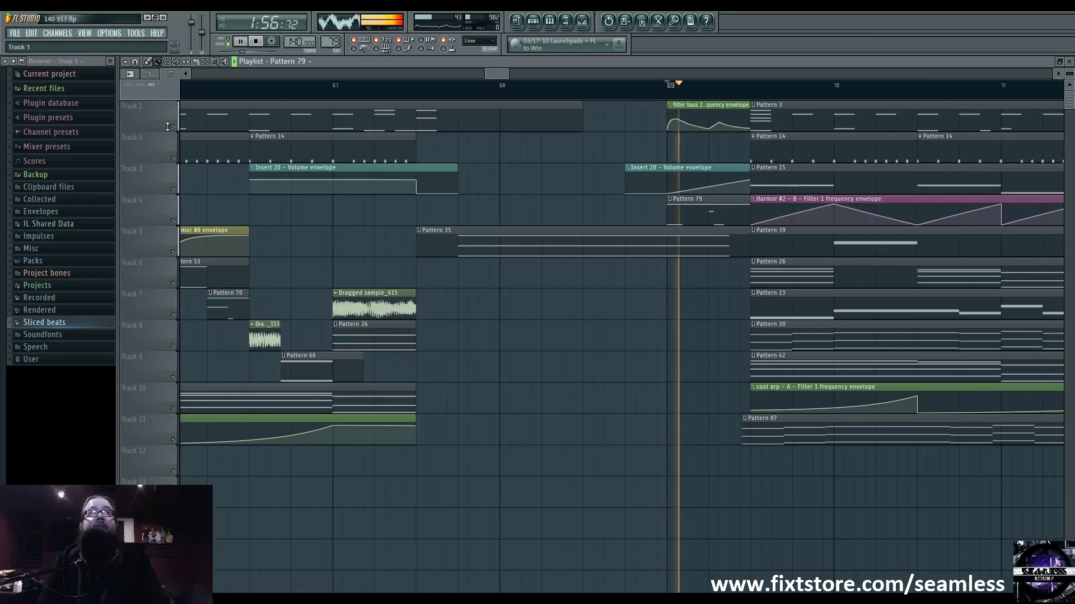
left_click(173, 126, "ctrl")
left_click(172, 220)
key("space")
key("space")
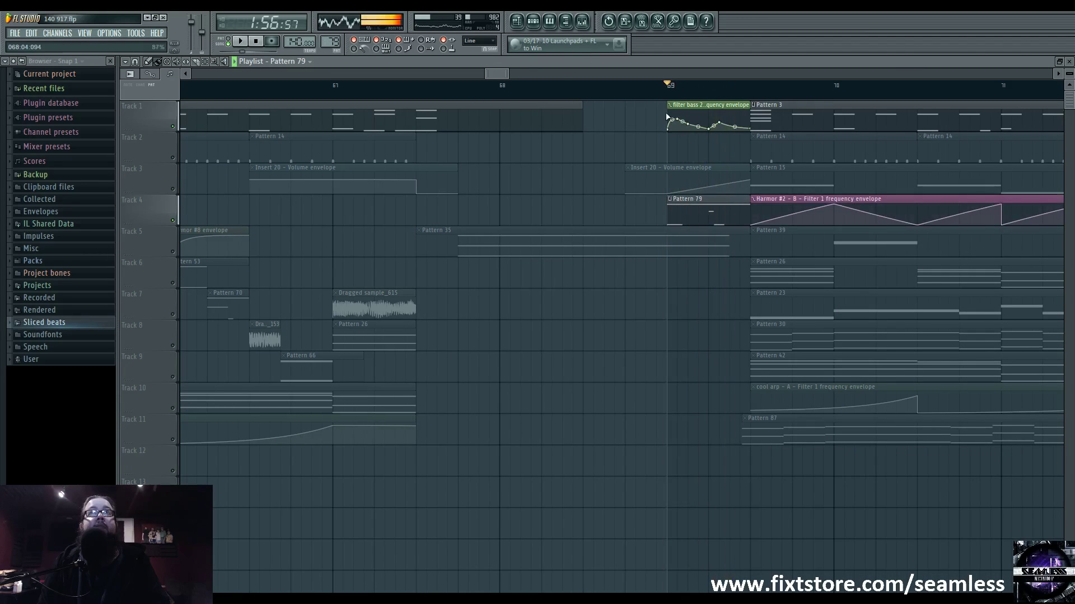
Select the timeline section at bar 69 spanning the Pattern 79 clip and play it with the channel rack showing
left_click_drag(672, 97, 681, 78)
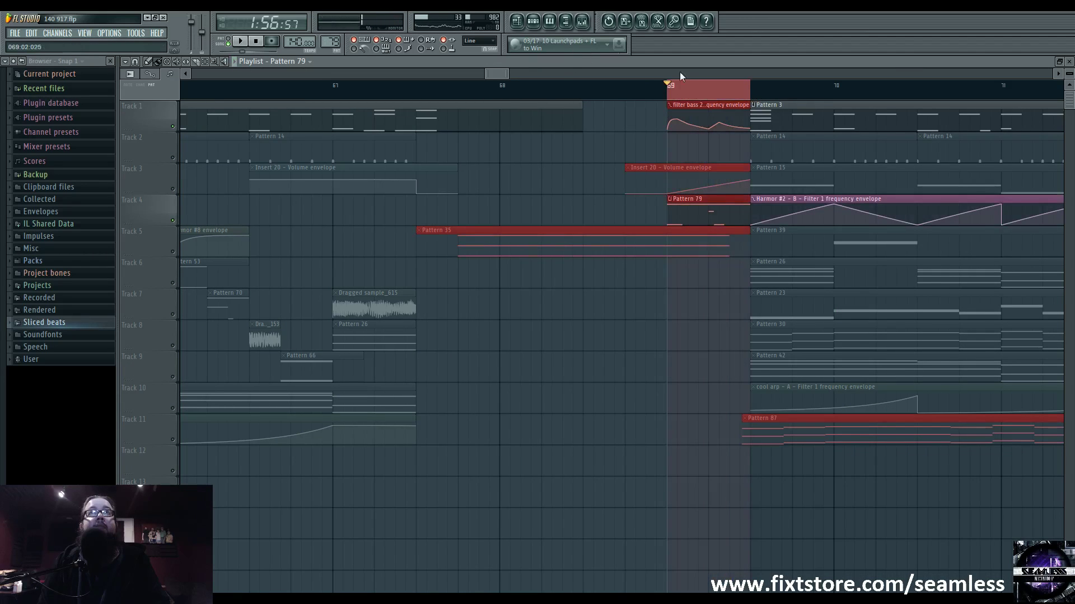
left_click(541, 24)
key("space")
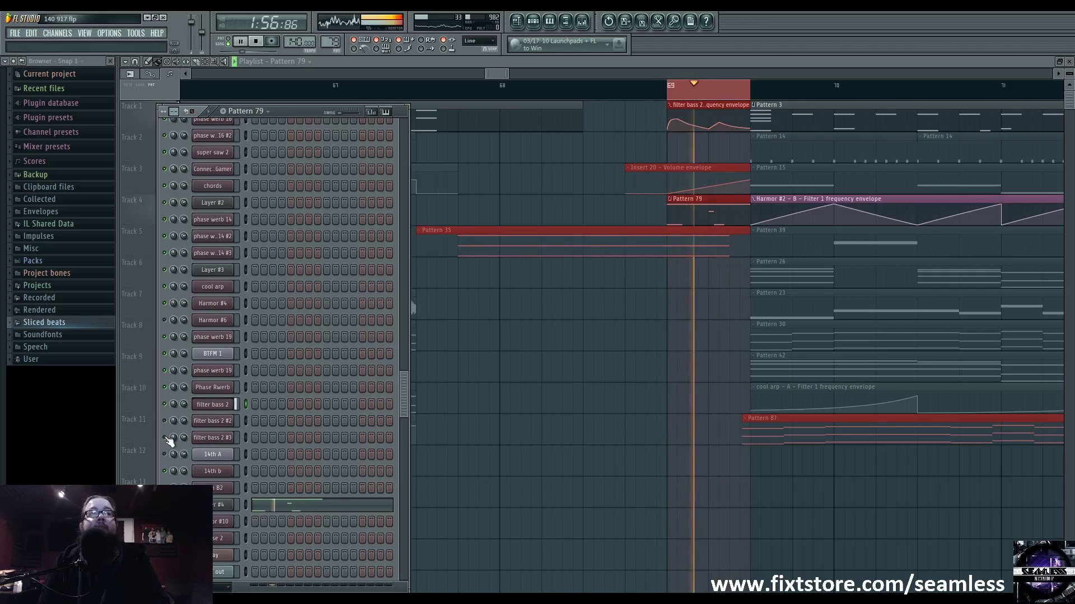
key("space")
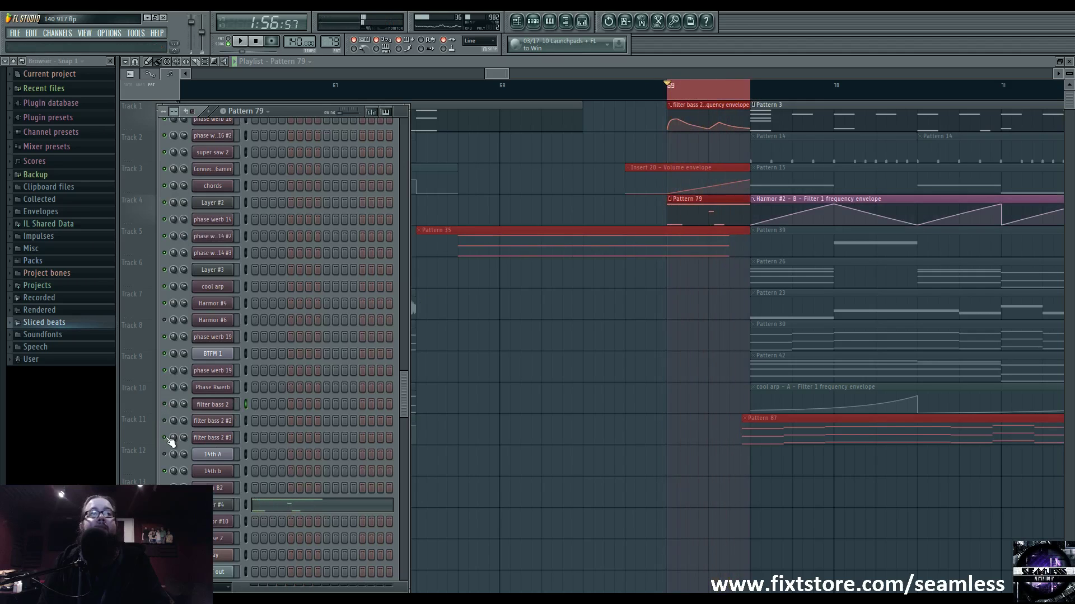
Replay the selected Pattern 79 section to audition its filter bass 2 layers, and reopen the filter bass 2 Harmor synth
key("space")
key("space")
key("space")
key("space")
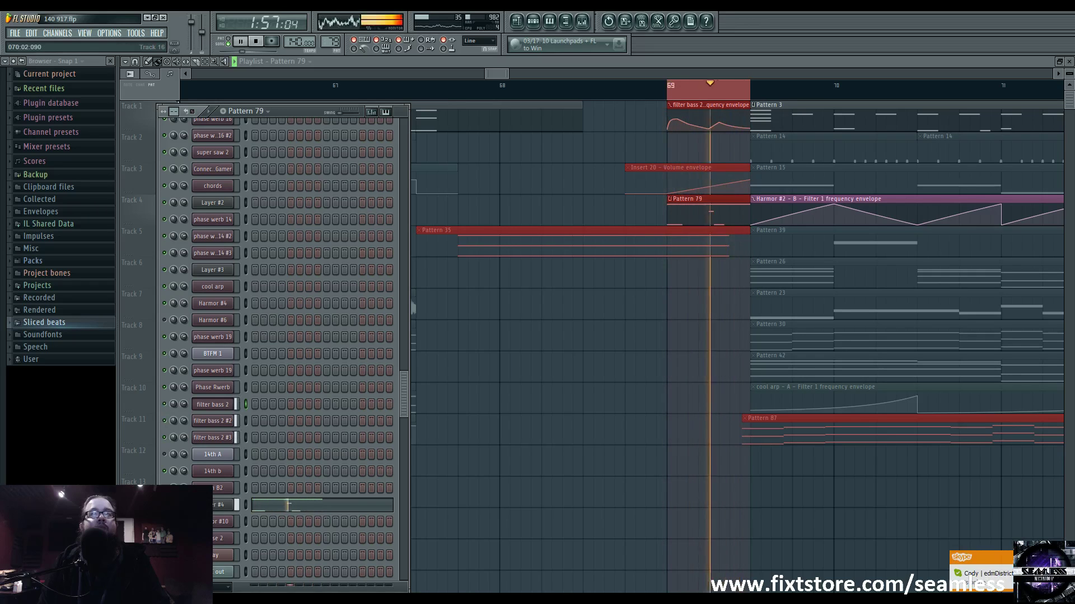
key("space")
left_click(222, 408)
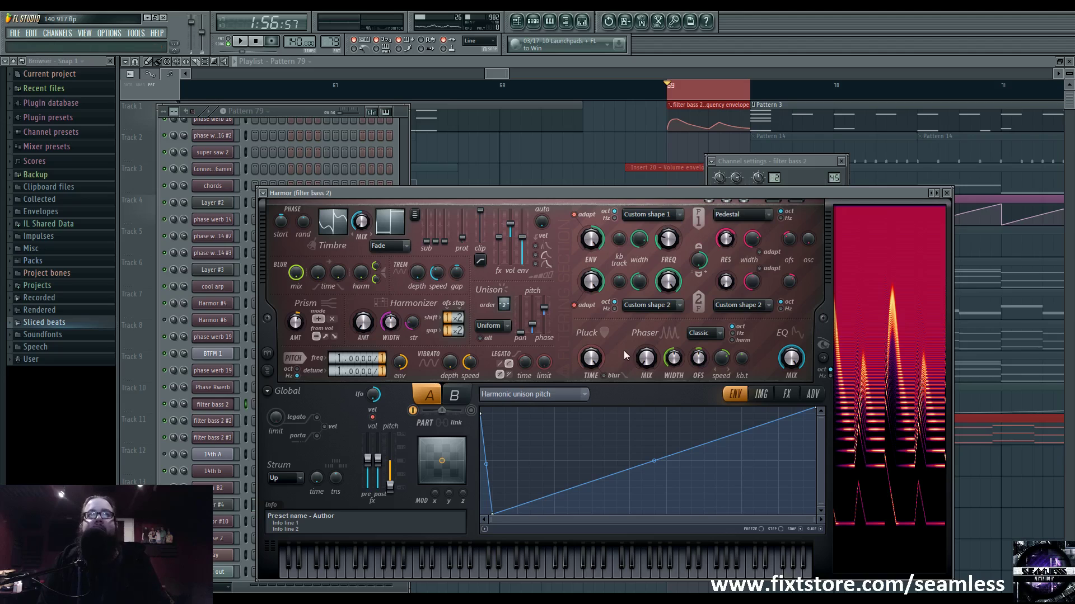
View filter 1's custom shape, return its resonance type to Pedestal, and demonstrate the resonance amount while playing notes
left_click(662, 220)
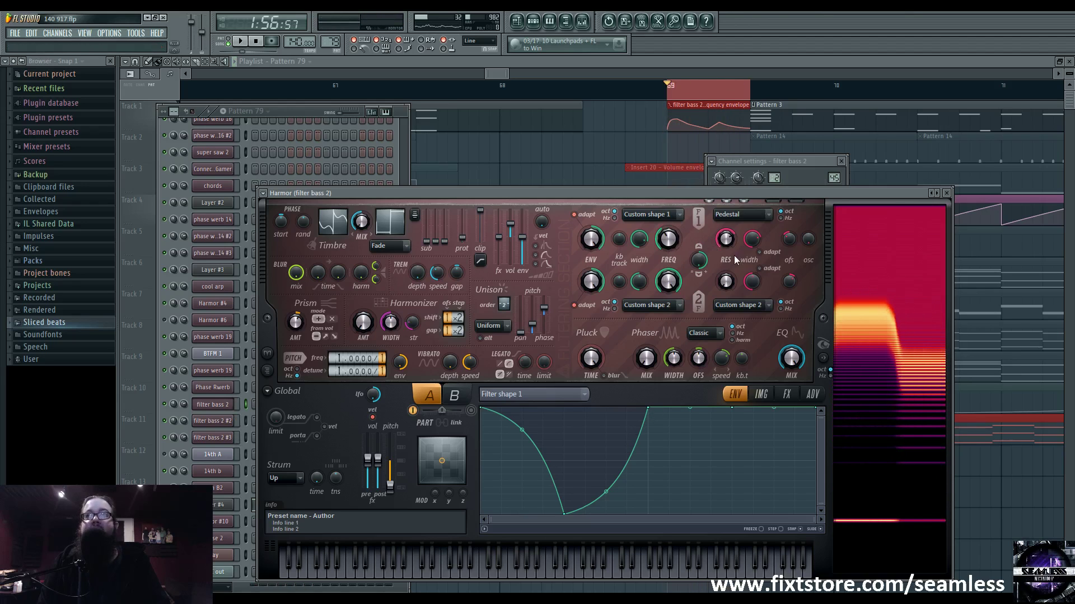
scroll(755, 221, "down", 8)
left_click(764, 215)
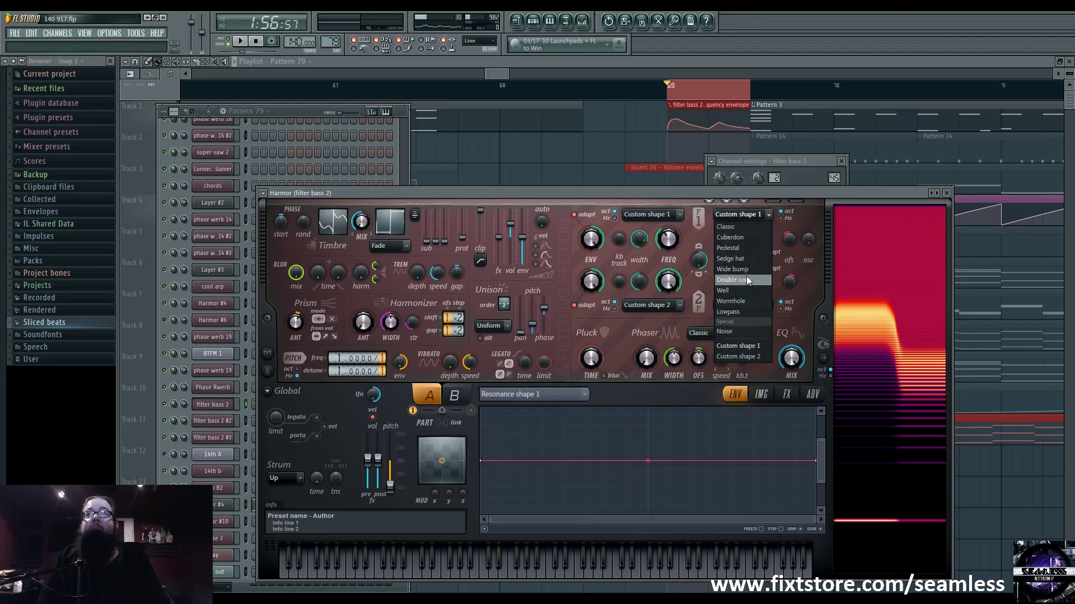
left_click(746, 250)
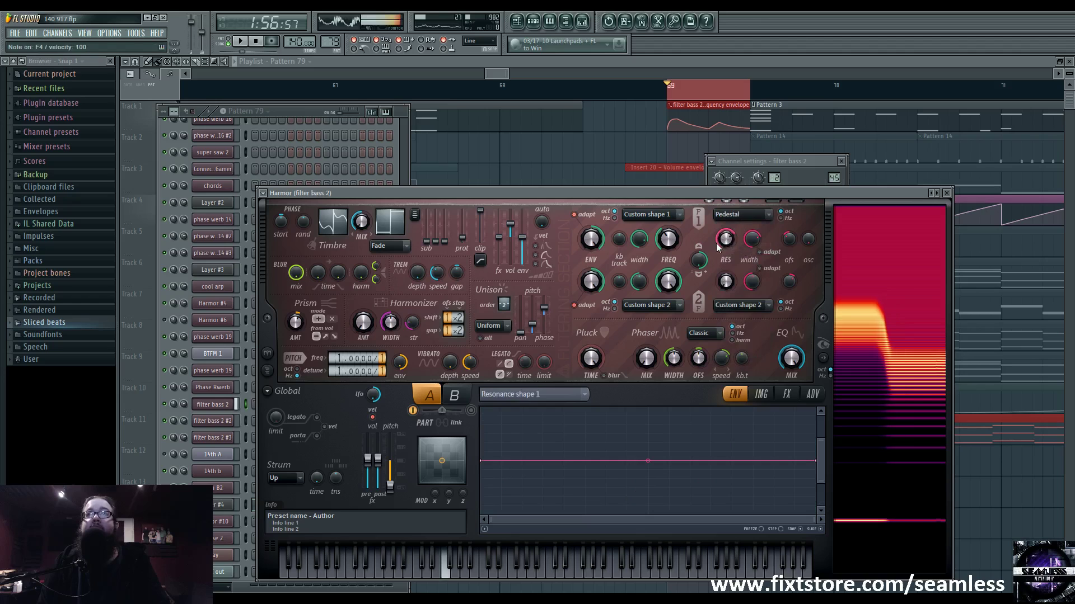
left_click_drag(725, 239, 725, 220)
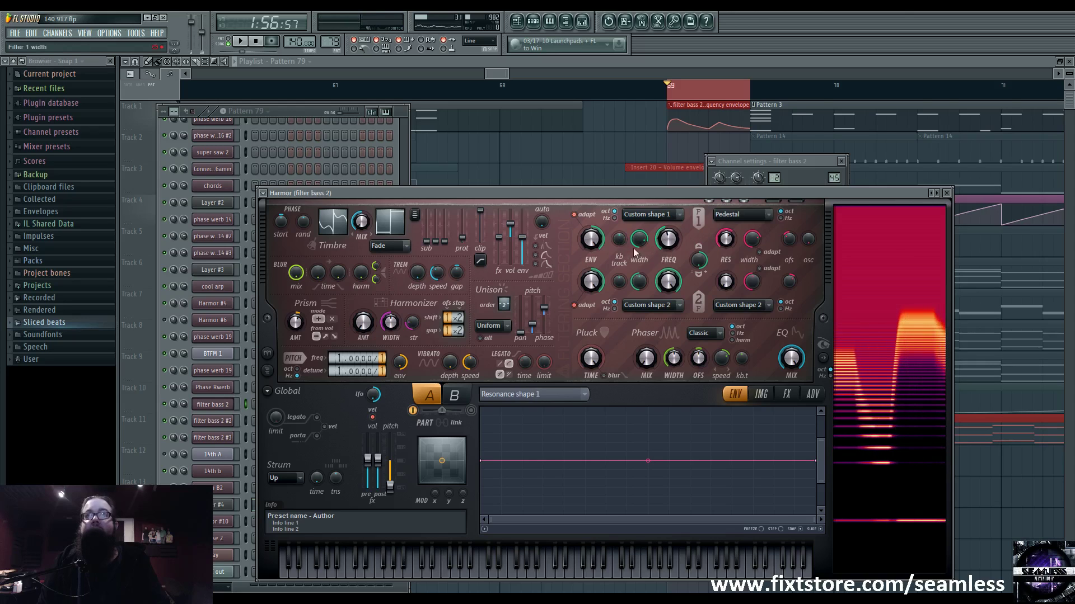
Inspect the unison pitch thickness, prism amount and harmonic unison pitch curves of the filter bass 2 synth
left_click(586, 396)
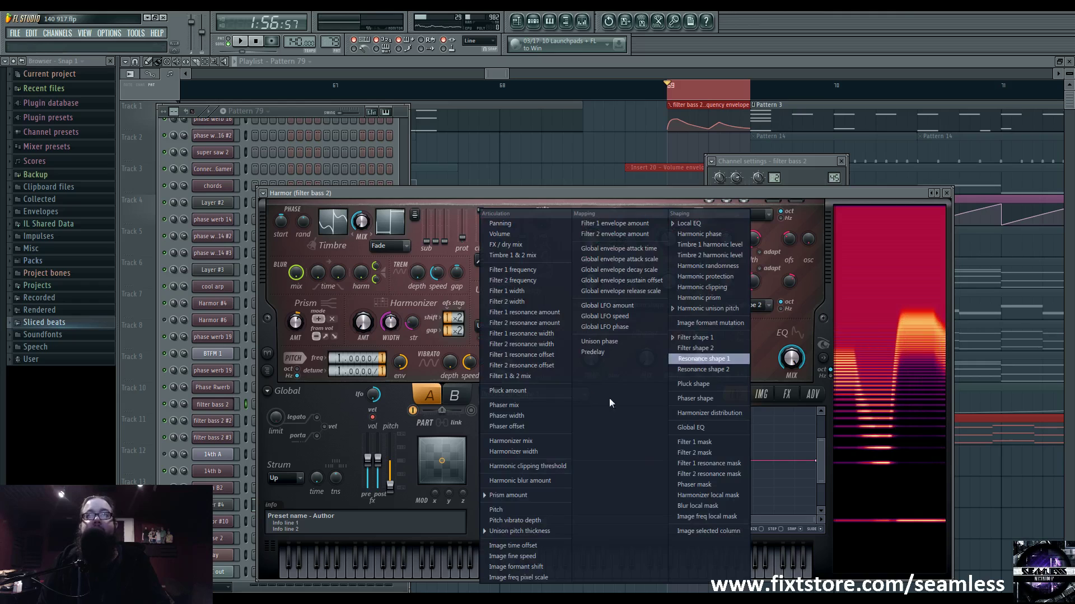
left_click(547, 532)
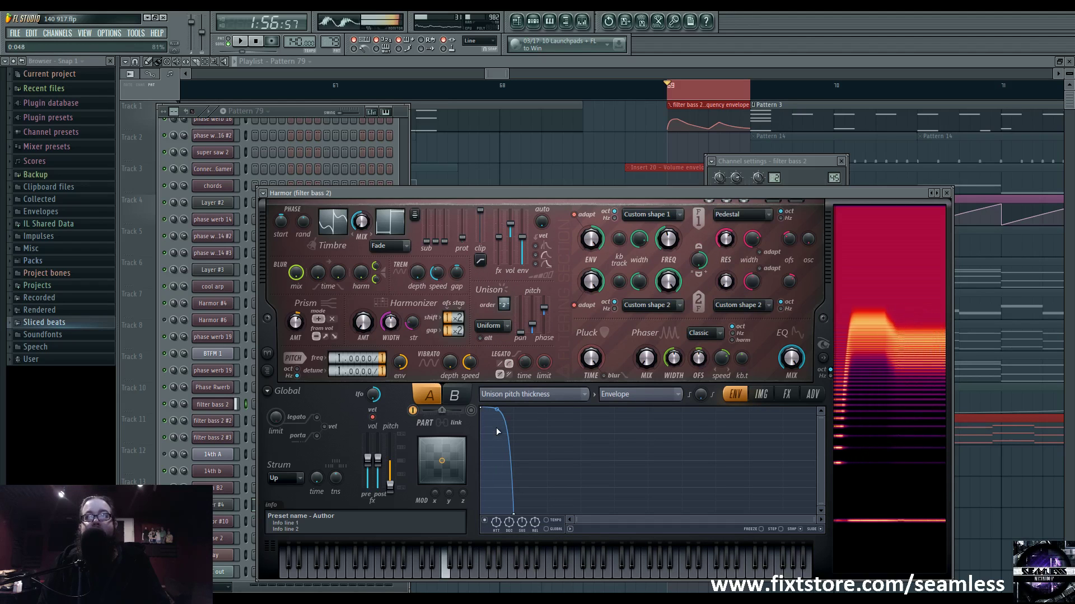
left_click(534, 399)
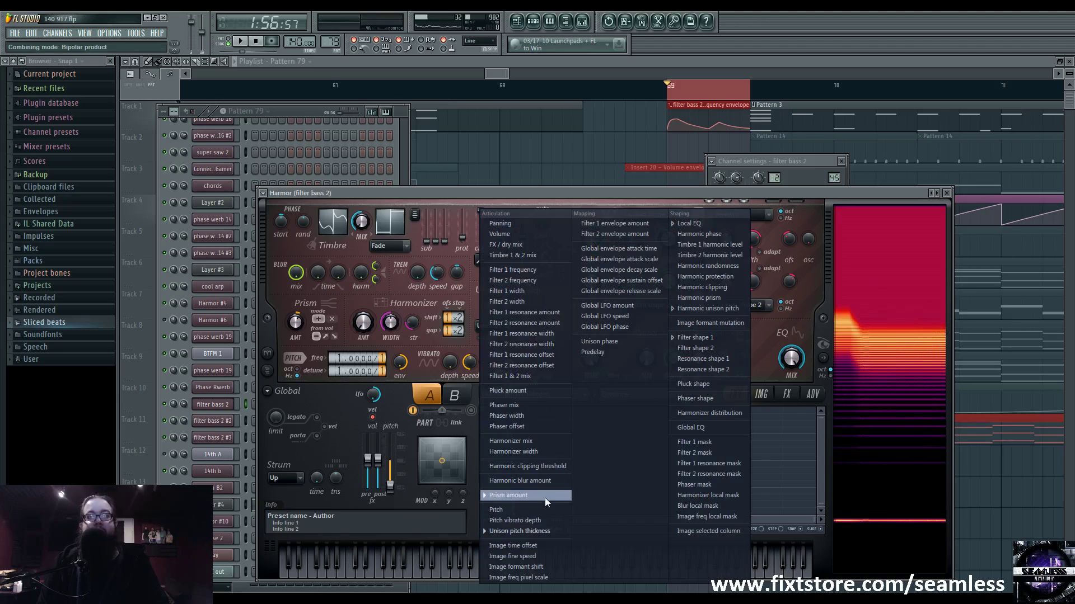
left_click(545, 498)
left_click(542, 401)
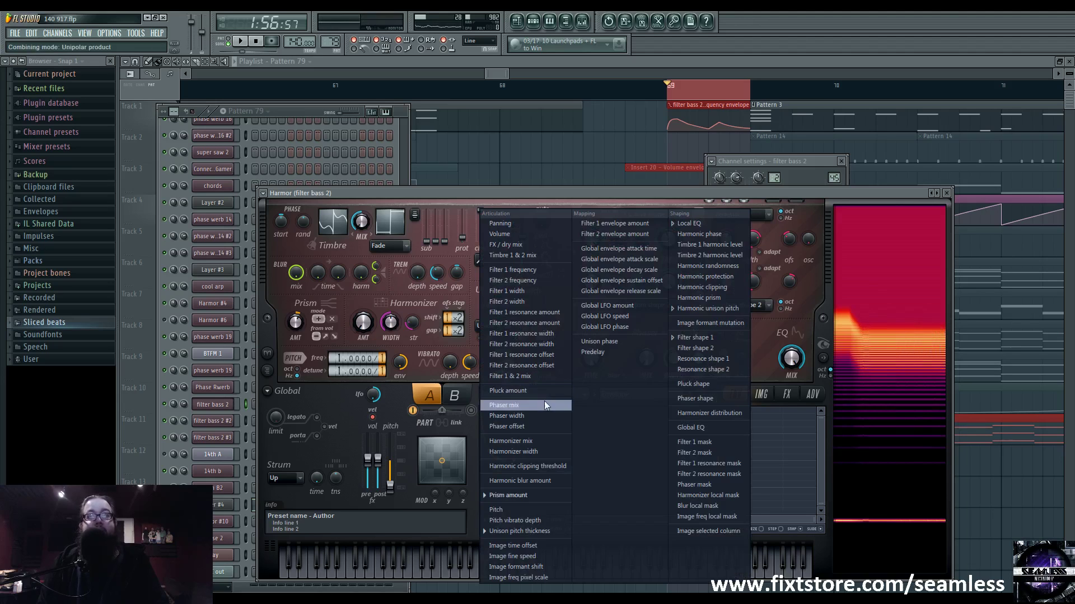
left_click(723, 308)
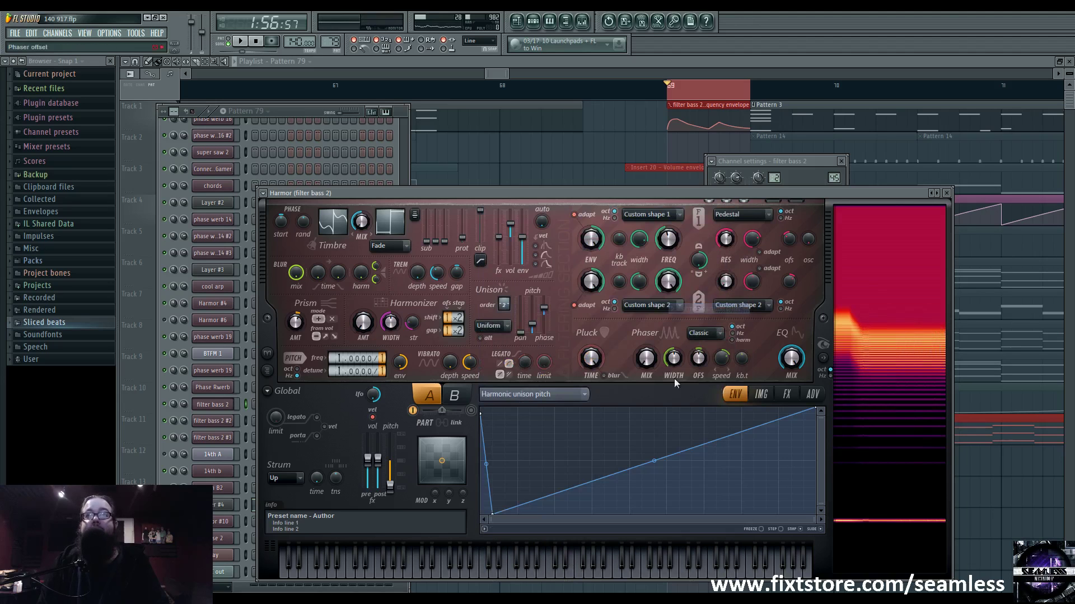
Show the Filter shape 1 curve, play a note, and check the synth's image and effects pages
left_click(561, 400)
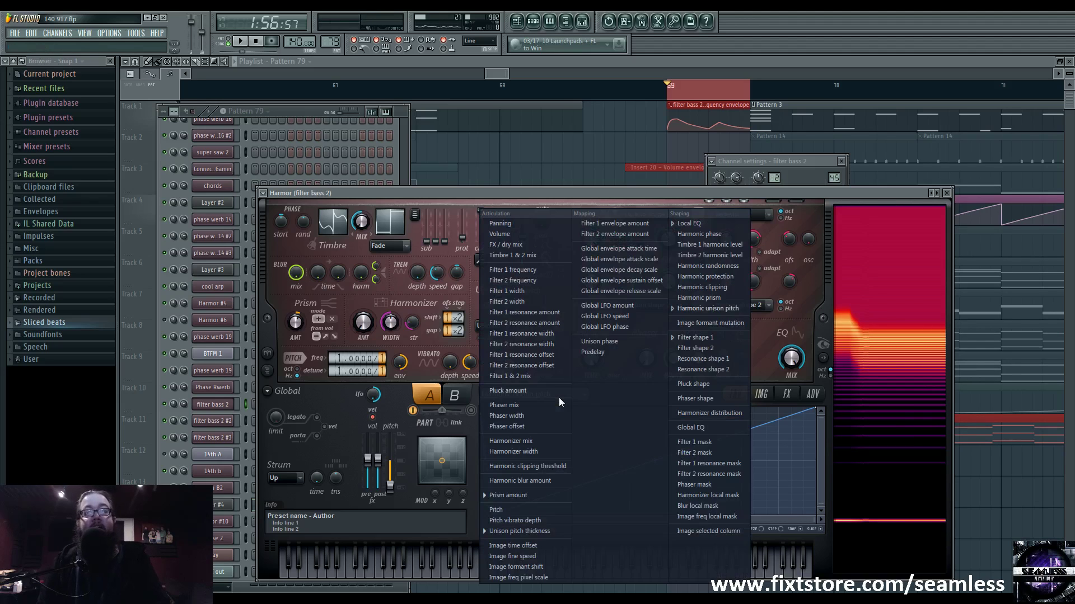
left_click(710, 337)
key("v")
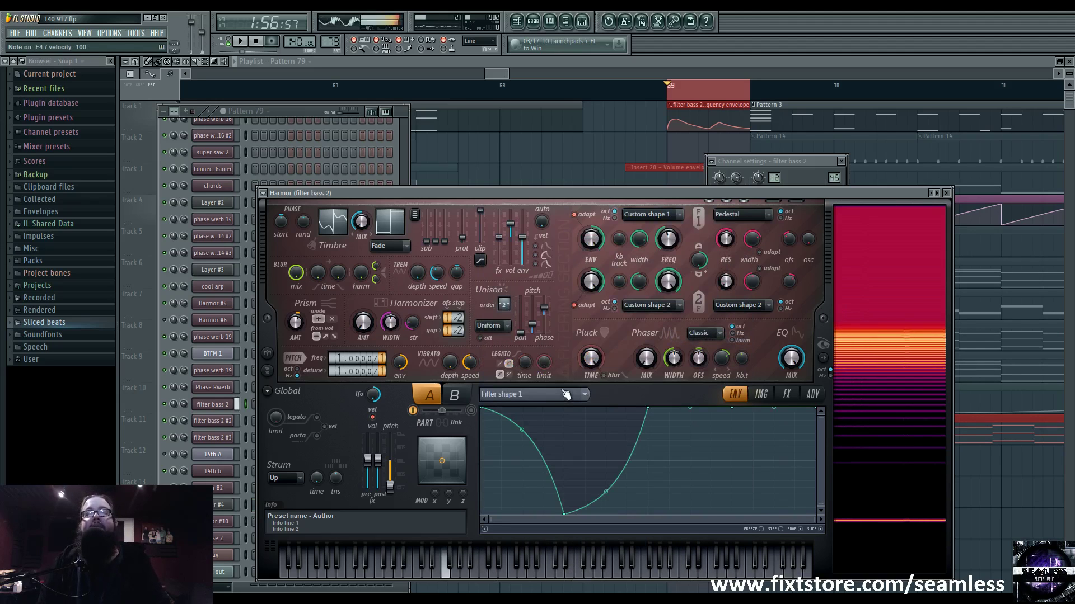
left_click(761, 394)
left_click(786, 395)
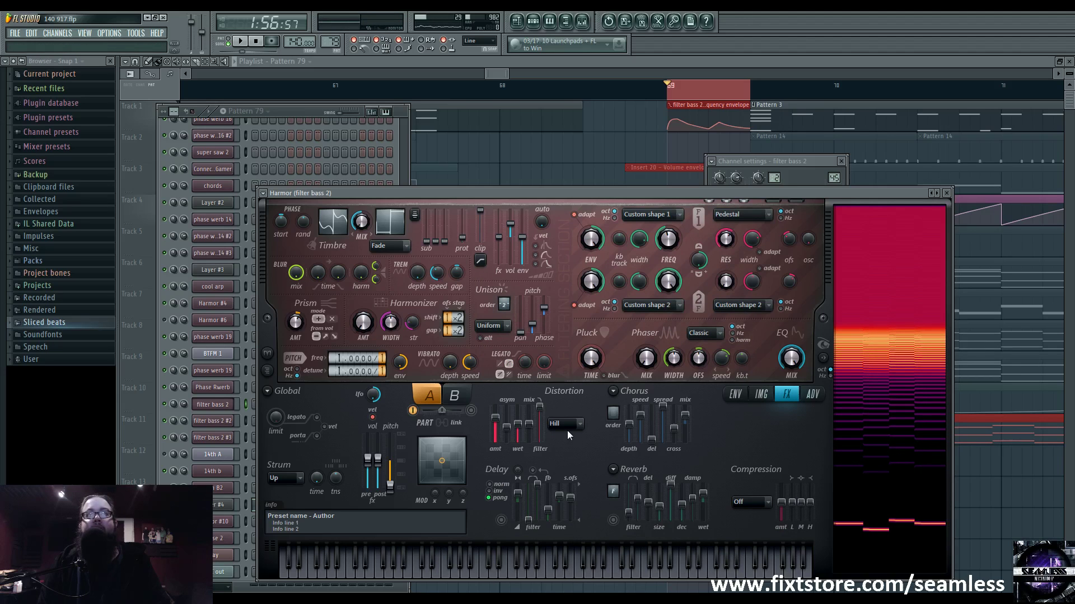
Show the synth's Local EQ curve and demonstrate the filter 2 frequency while playing notes
left_click(551, 397)
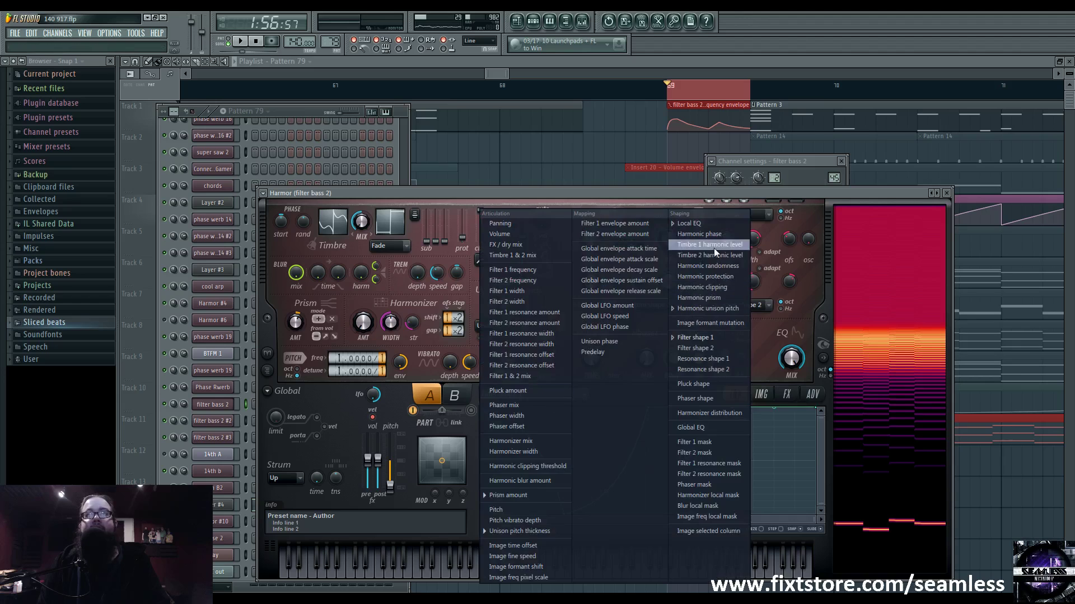
left_click(711, 225)
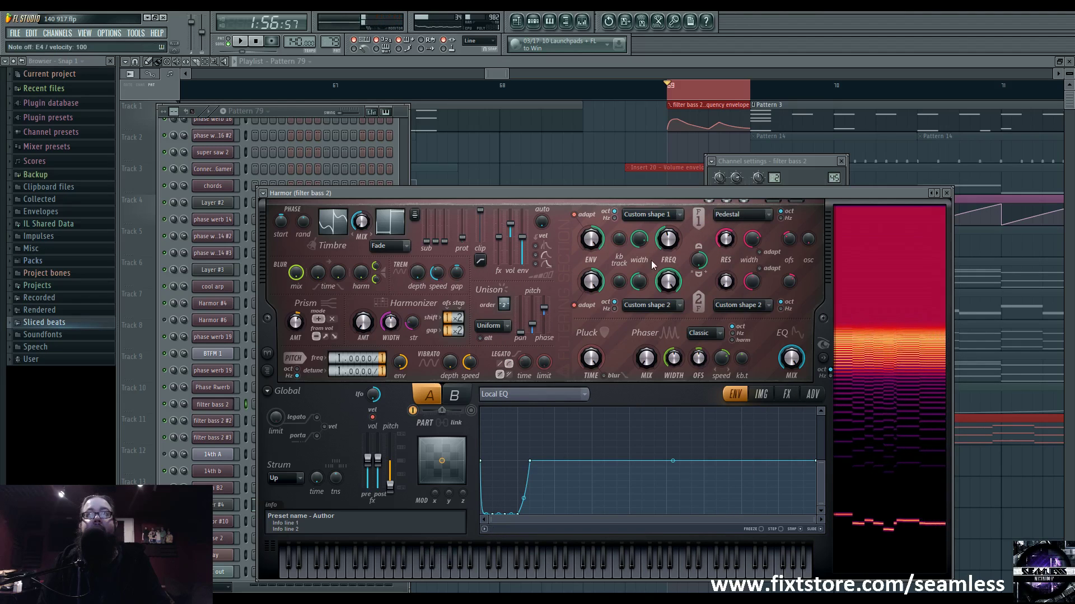
left_click(664, 280)
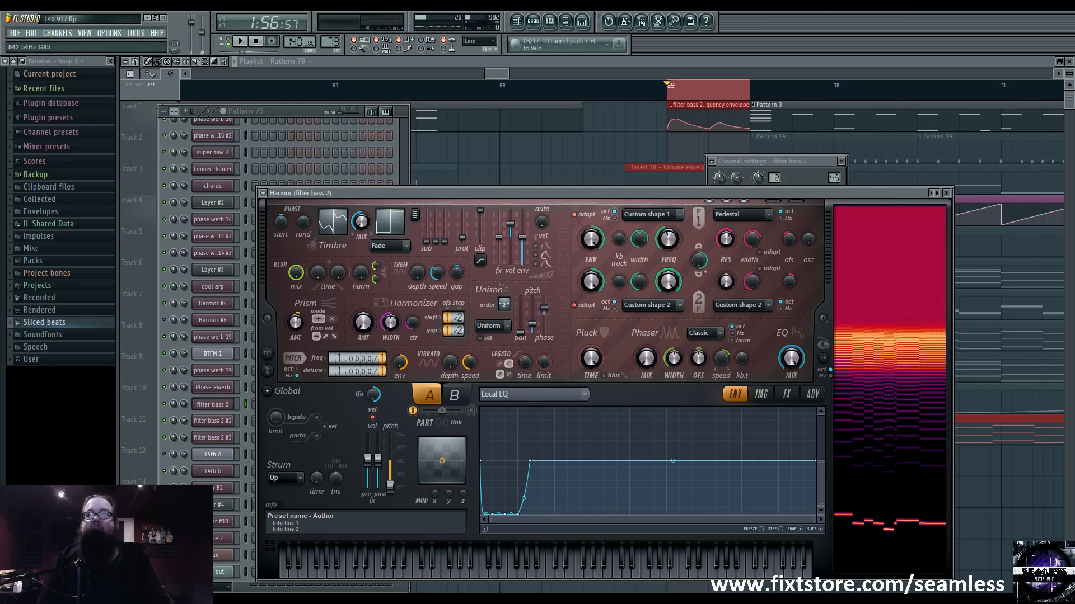
left_click_drag(664, 279, 664, 273)
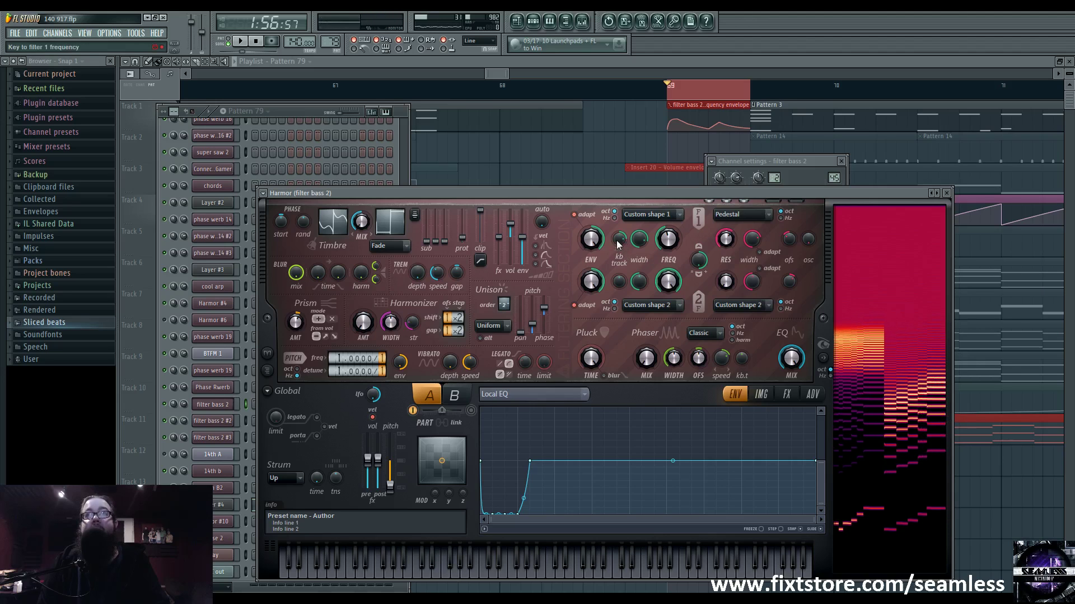
Play the selected Pattern 79 section again and bring the channel rack to the front at the filter bass 2 layers
key("space")
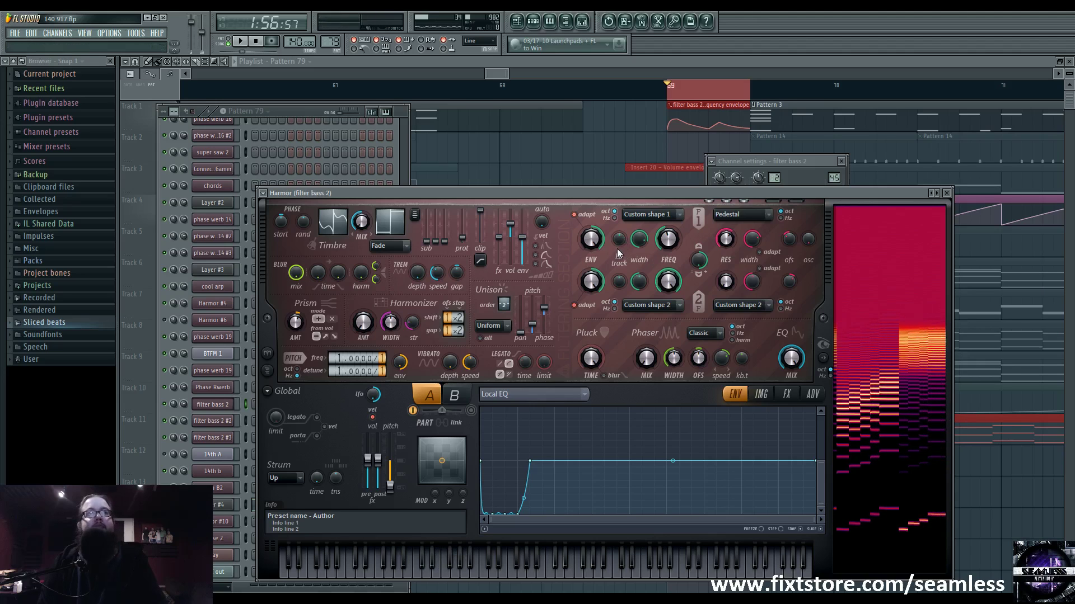
key("space")
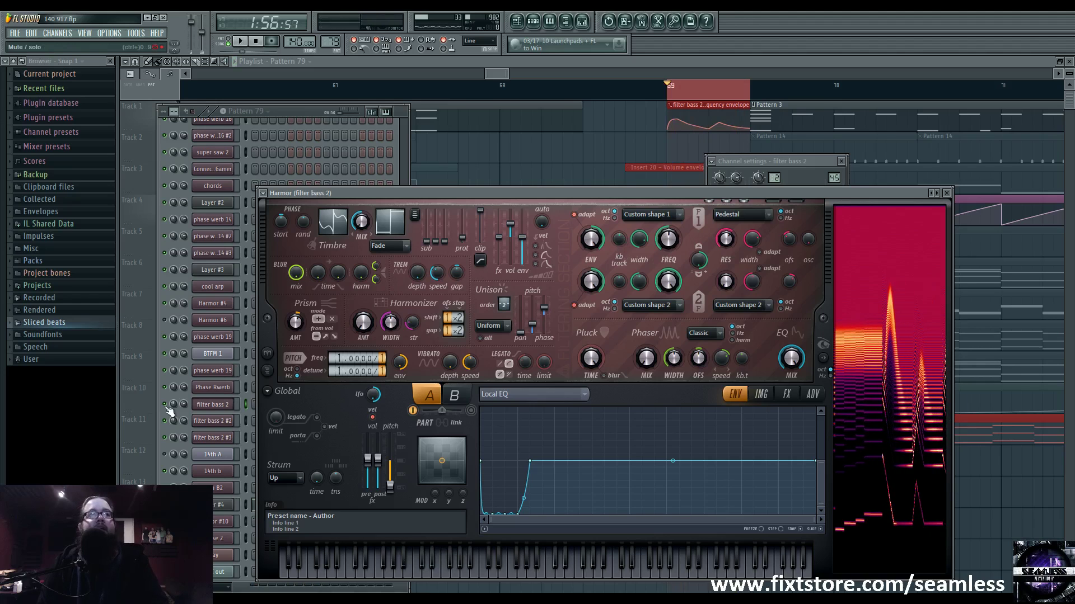
left_click(170, 410)
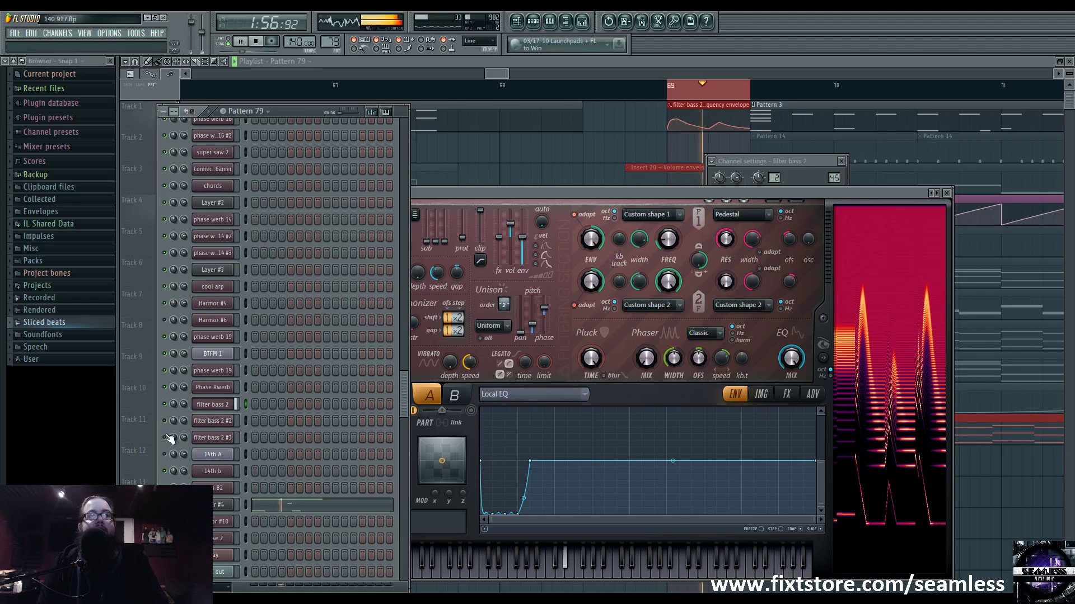
Open the filter bass 2 #2 Harmor synth with its spectrogram and inspect its prism amount and unison pitch thickness envelopes
left_click(230, 422)
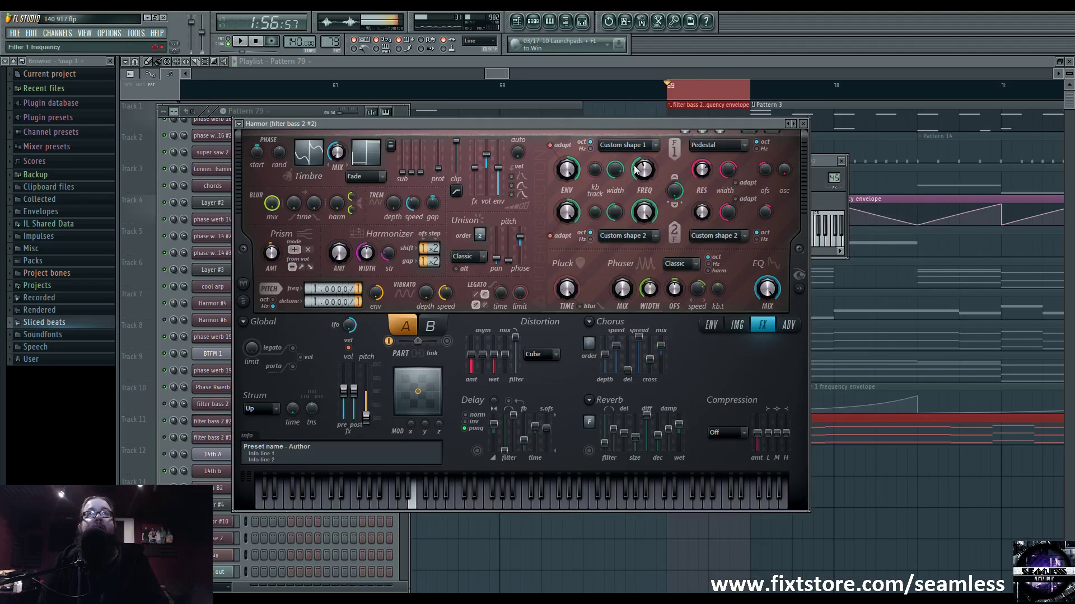
left_click(799, 288)
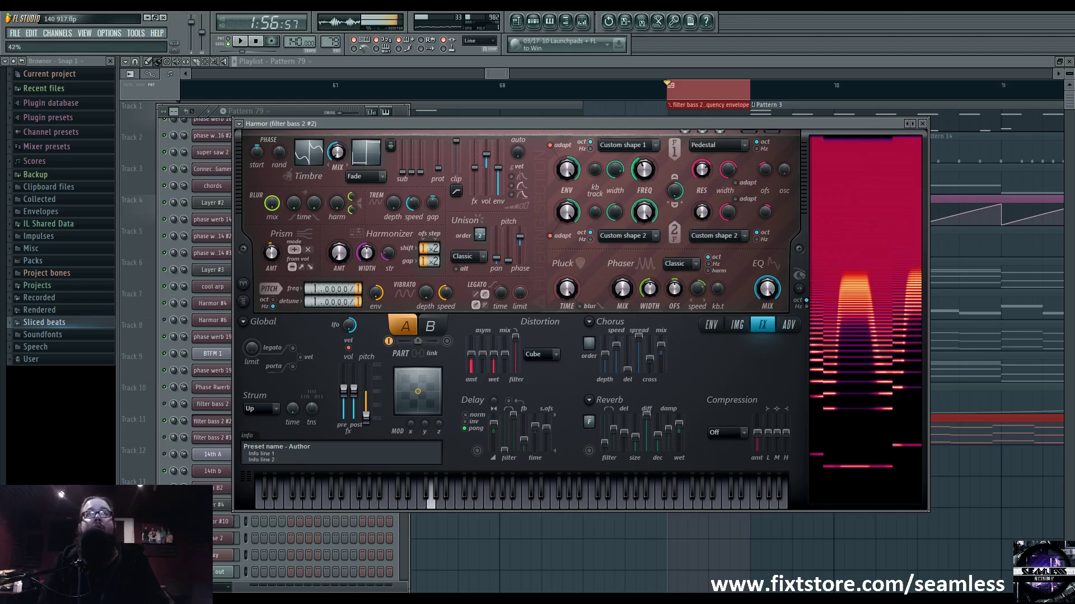
left_click(712, 326)
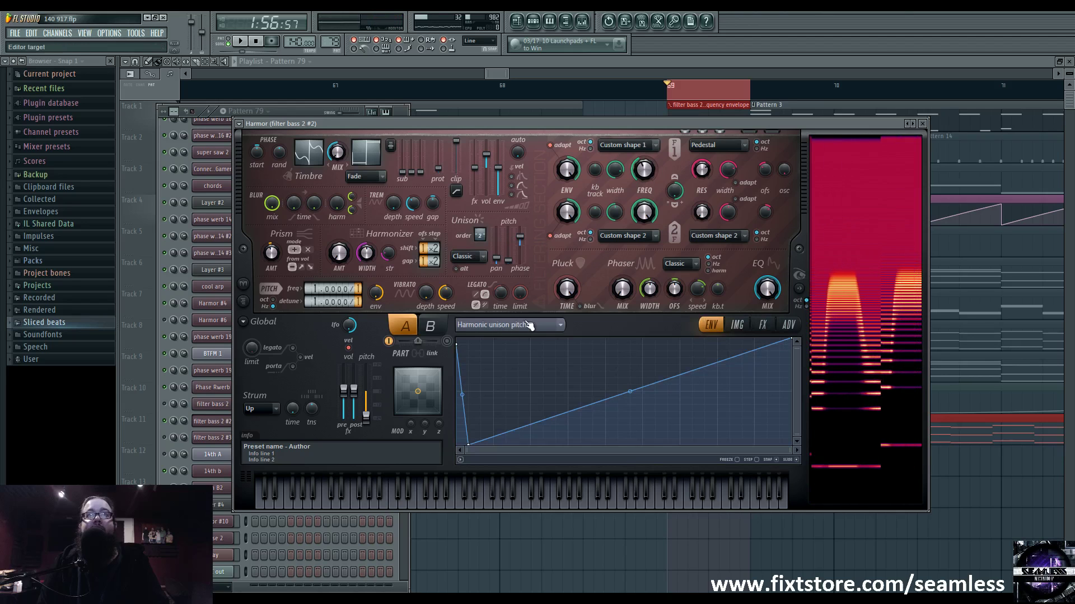
left_click(527, 324)
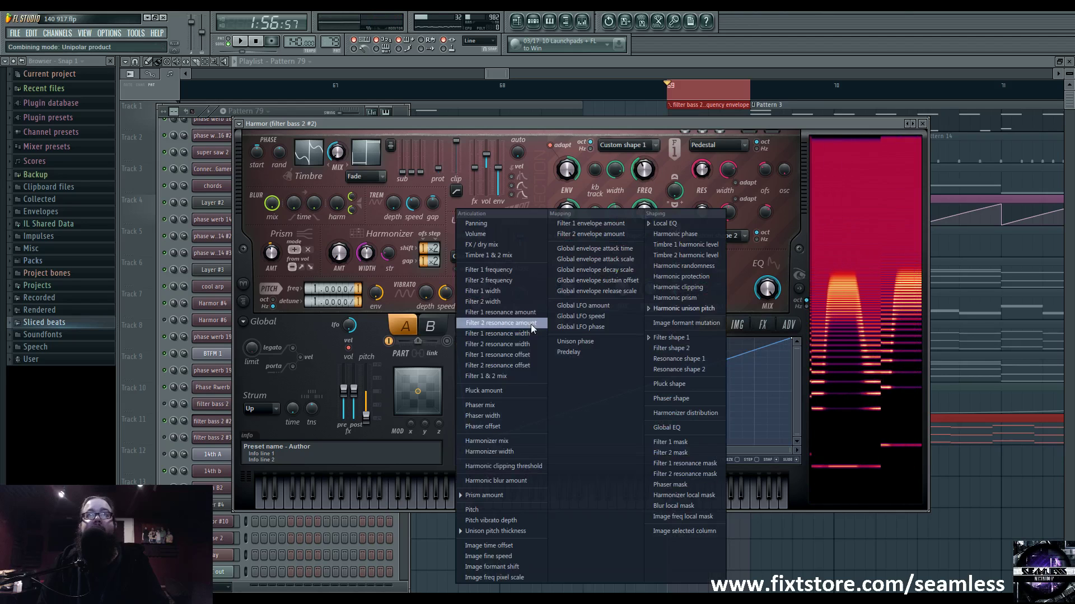
left_click(504, 495)
left_click(510, 330)
left_click(495, 531)
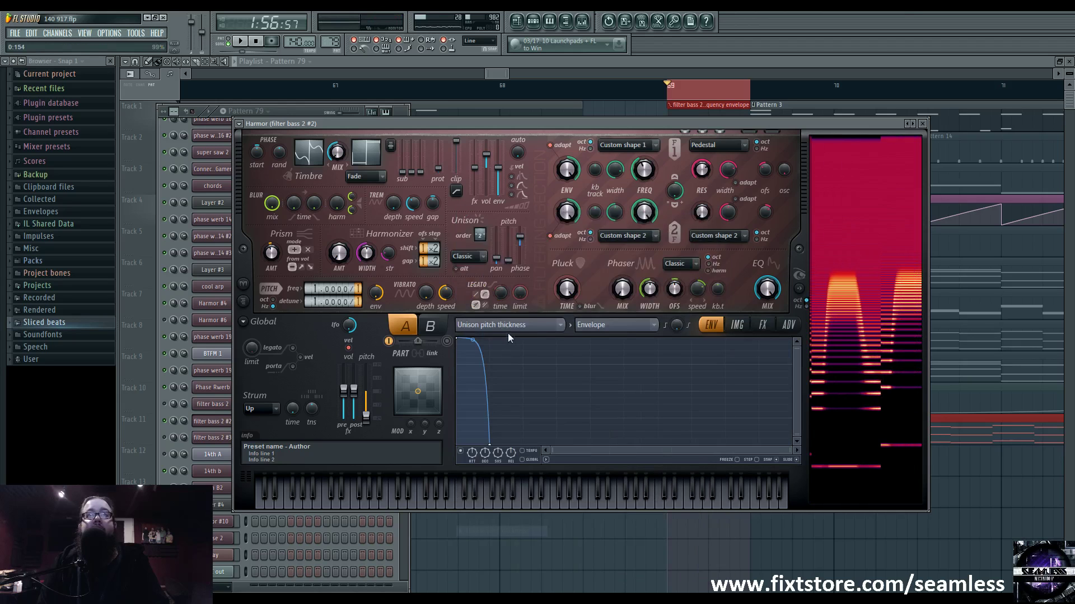
Inspect the Local EQ curve of filter bass 2 #2 and return to its effects page
left_click(509, 327)
left_click(683, 224)
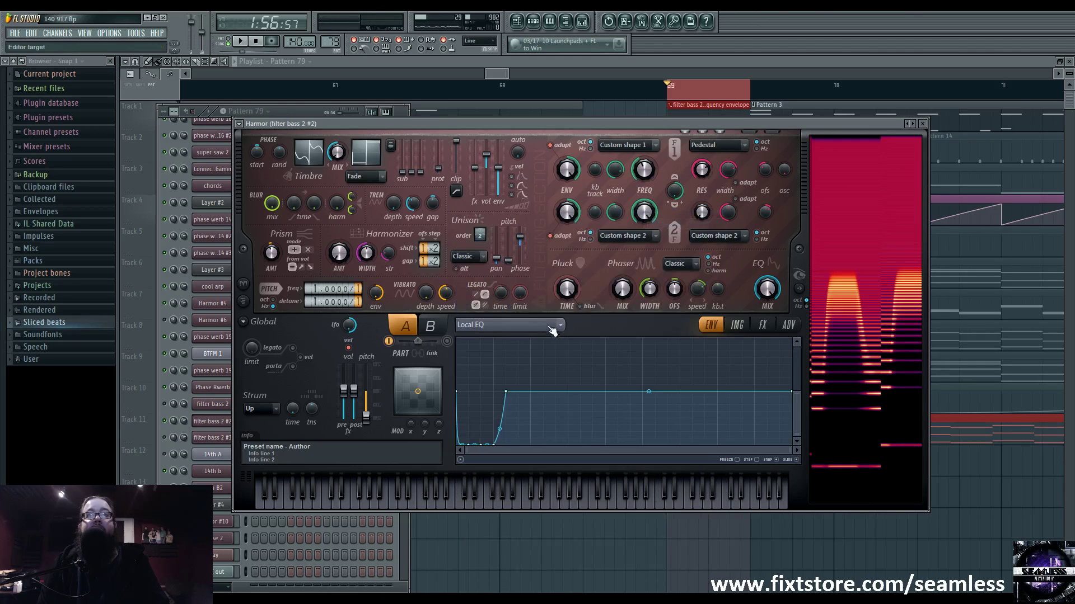
left_click(553, 331)
key("Escape")
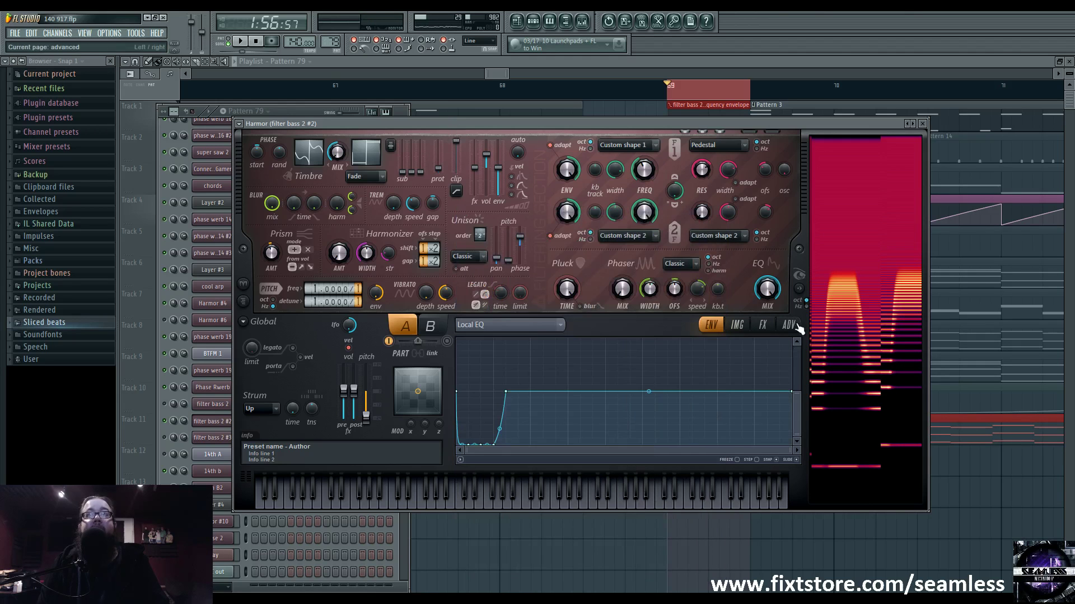
left_click(762, 324)
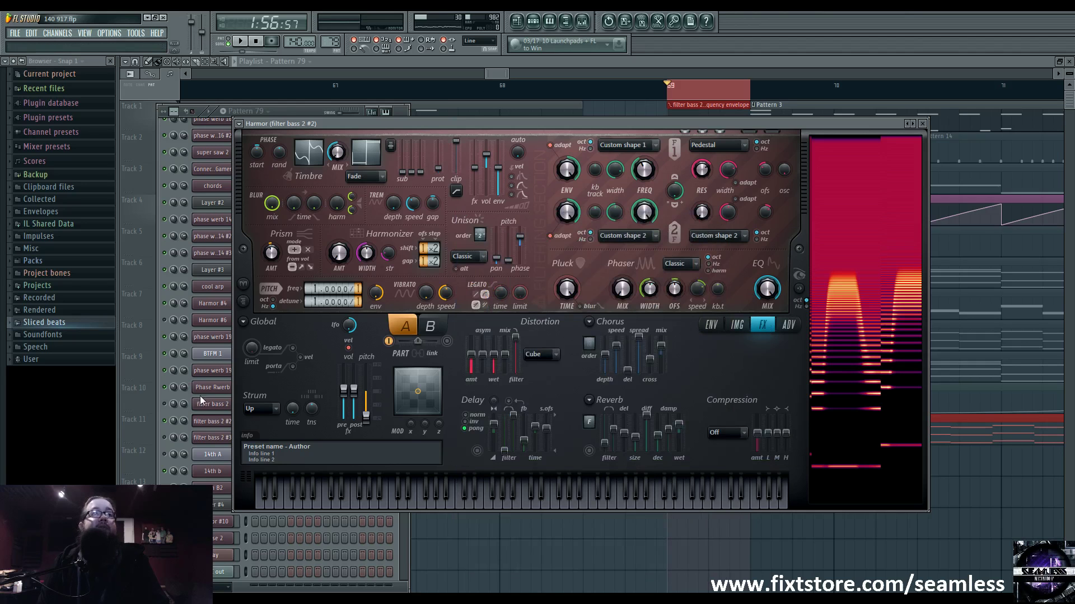
Open the filter bass 2 #3 Harmor synth and show its target mixer track
left_click(214, 422)
left_click(215, 420)
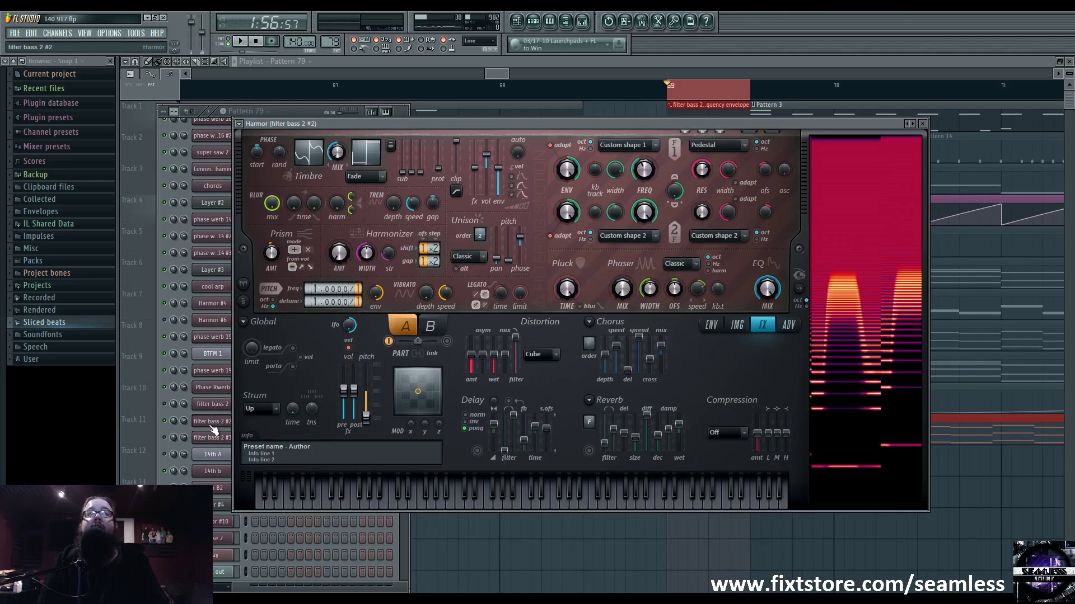
left_click(212, 437)
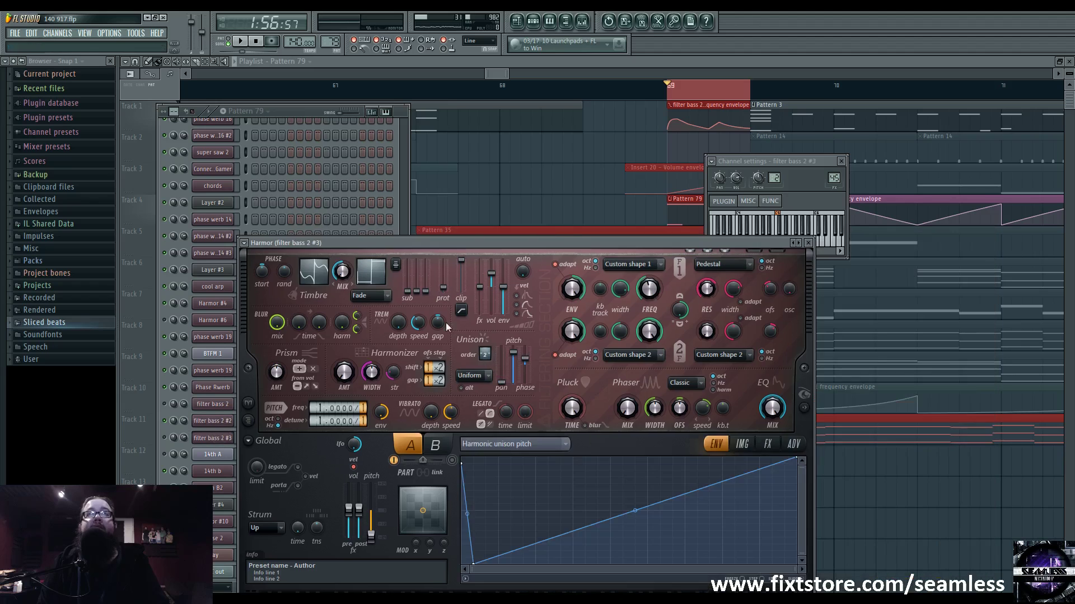
double_click(834, 178)
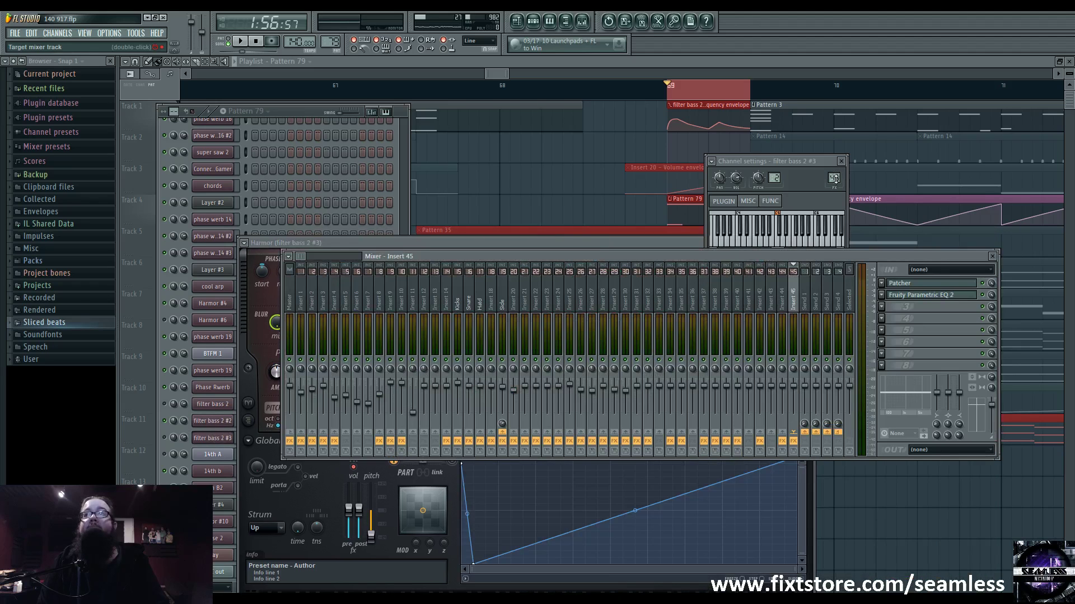
Open the Patcher effect on Insert 45 and review its Parametric EQ 2 editors while playing the section
left_click_drag(390, 133, 553, 176)
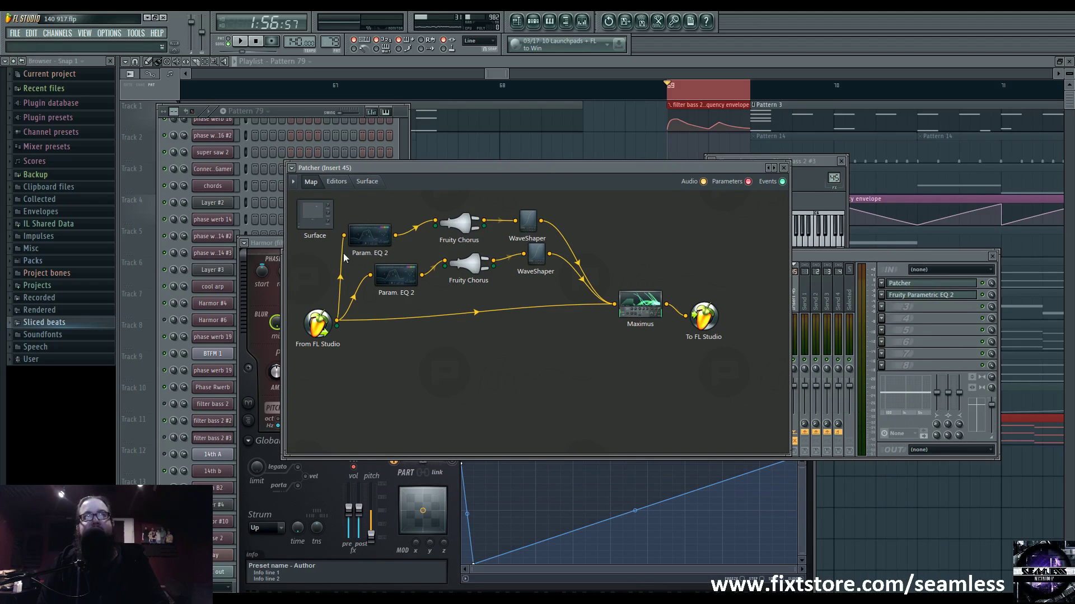
double_click(386, 233)
key("space")
scroll(687, 315, "down", 3)
scroll(687, 315, "up", 3)
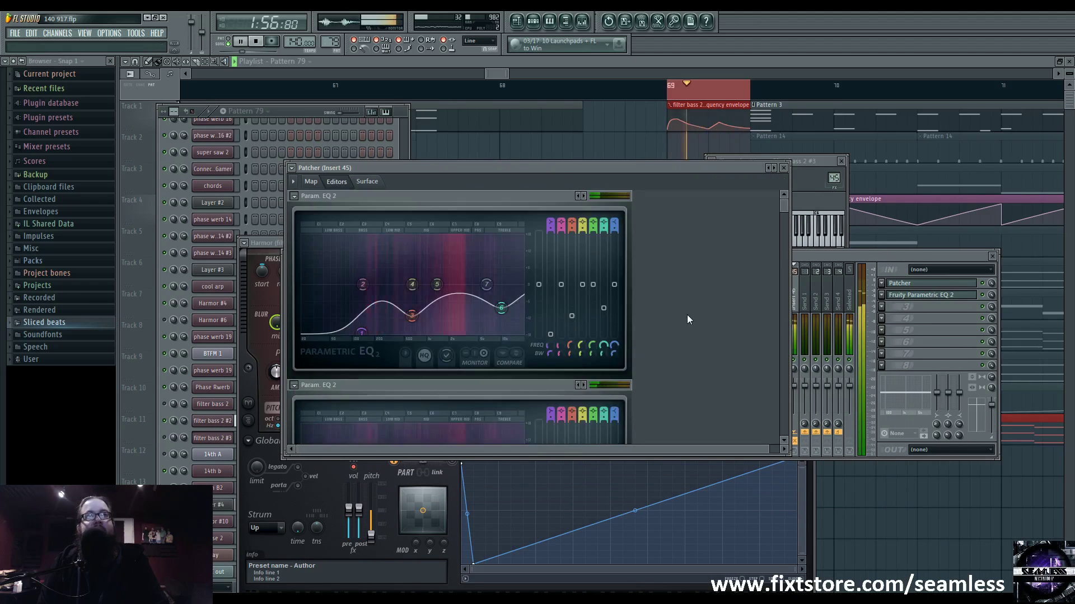
scroll(687, 315, "down", 2)
key("space")
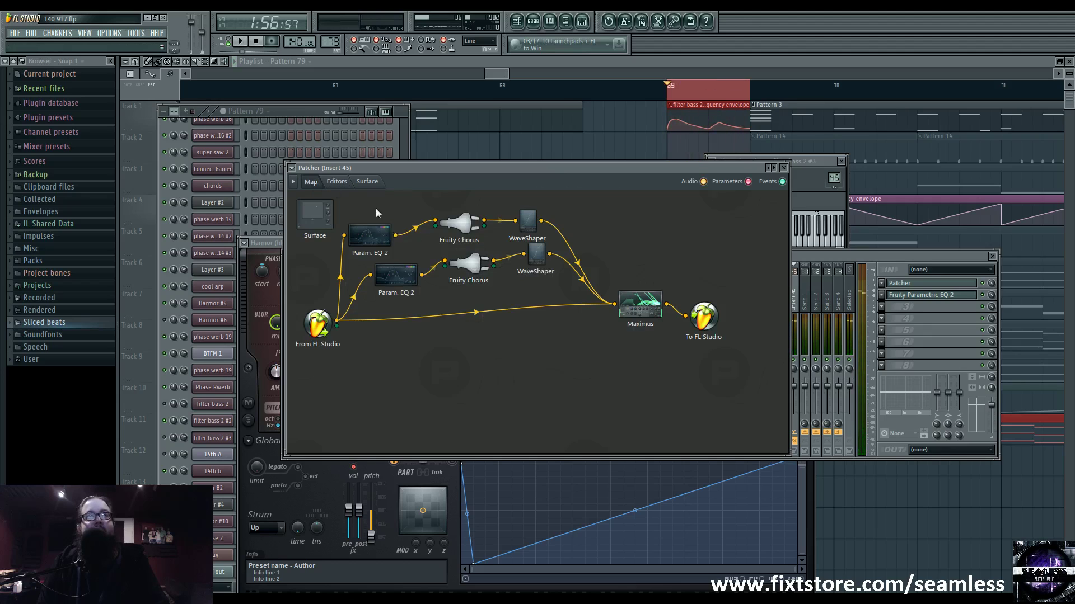
Return to the Patcher map and slightly reposition the two Param. EQ 2 and Fruity Chorus modules
left_click(311, 181)
left_click_drag(395, 278, 393, 280)
left_click_drag(372, 239, 377, 236)
left_click_drag(473, 265, 472, 270)
left_click_drag(462, 224, 464, 224)
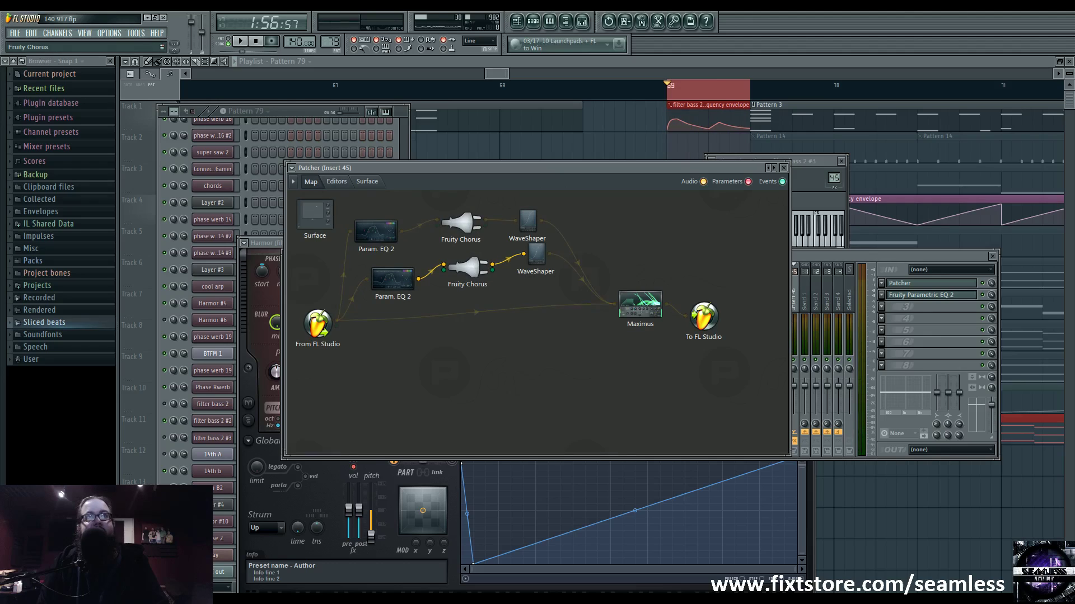
left_click_drag(472, 269, 468, 266)
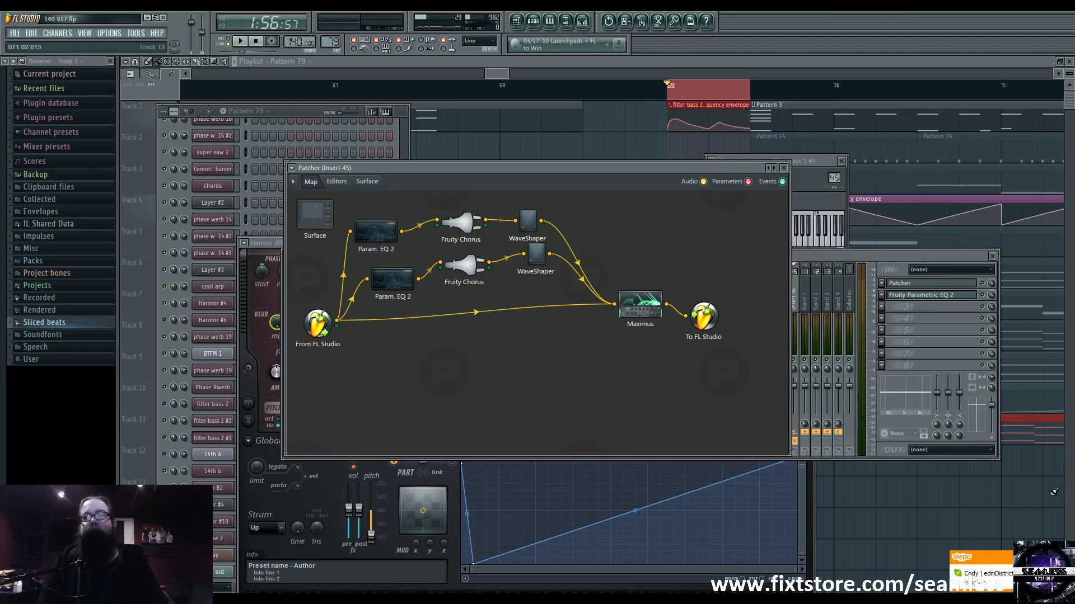
Inspect the upper Param. EQ 2 and the lower branch's WaveShaper curve in the Patcher editors and return to the map
double_click(375, 232)
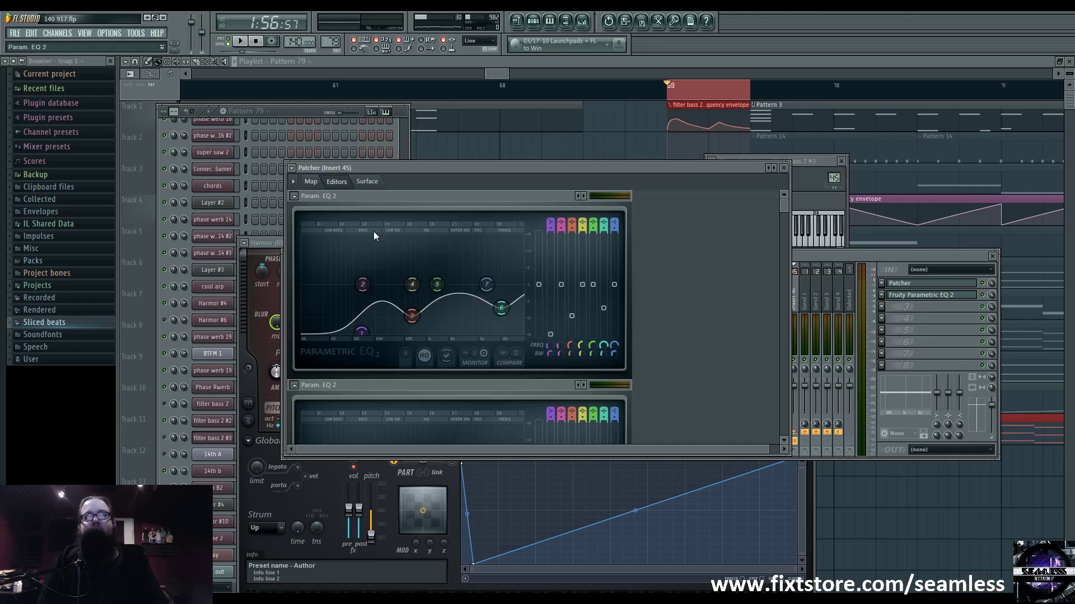
left_click(311, 181)
left_click_drag(466, 226, 528, 219)
double_click(535, 255)
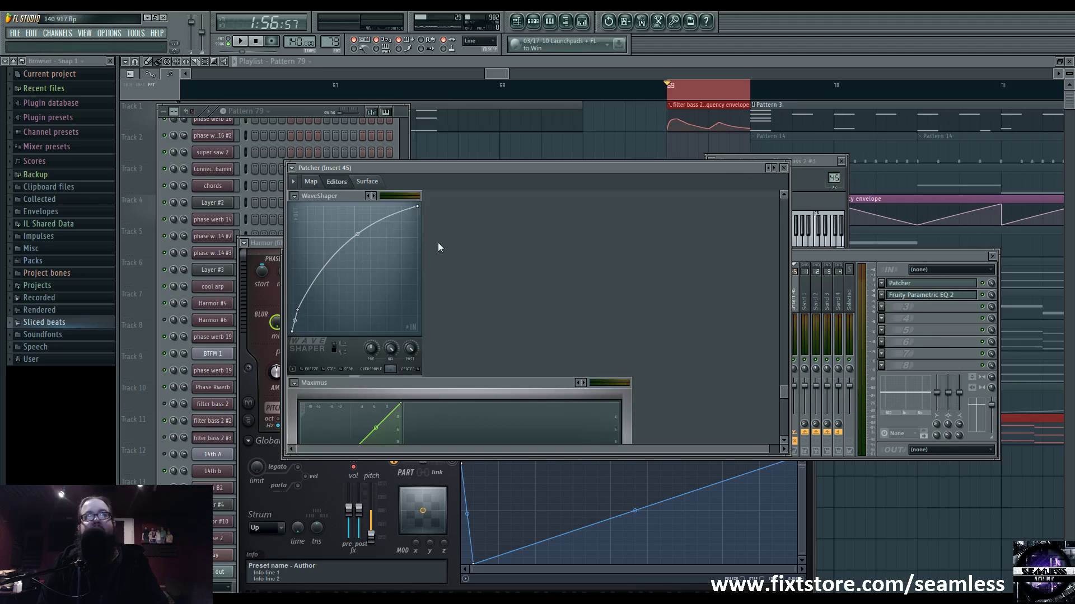
scroll(438, 243, "down", 7)
scroll(714, 321, "up", 5)
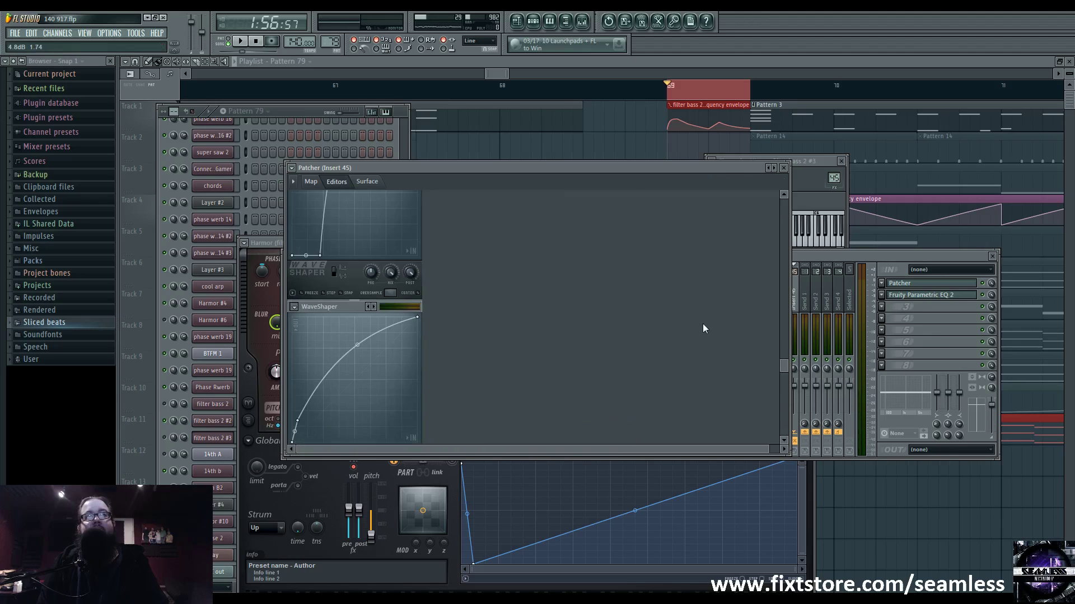
left_click(310, 181)
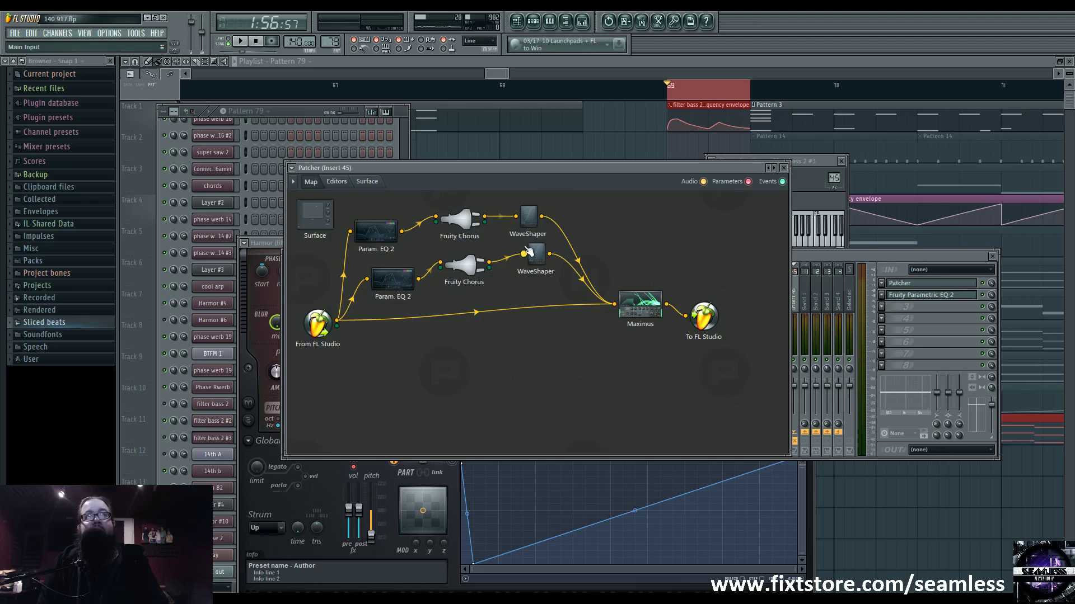
Compare the lower and upper Param. EQ 2 curves, check the upper branch's WaveShaper, and return to the Patcher map
double_click(407, 281)
scroll(726, 318, "down", 3)
scroll(722, 320, "up", 3)
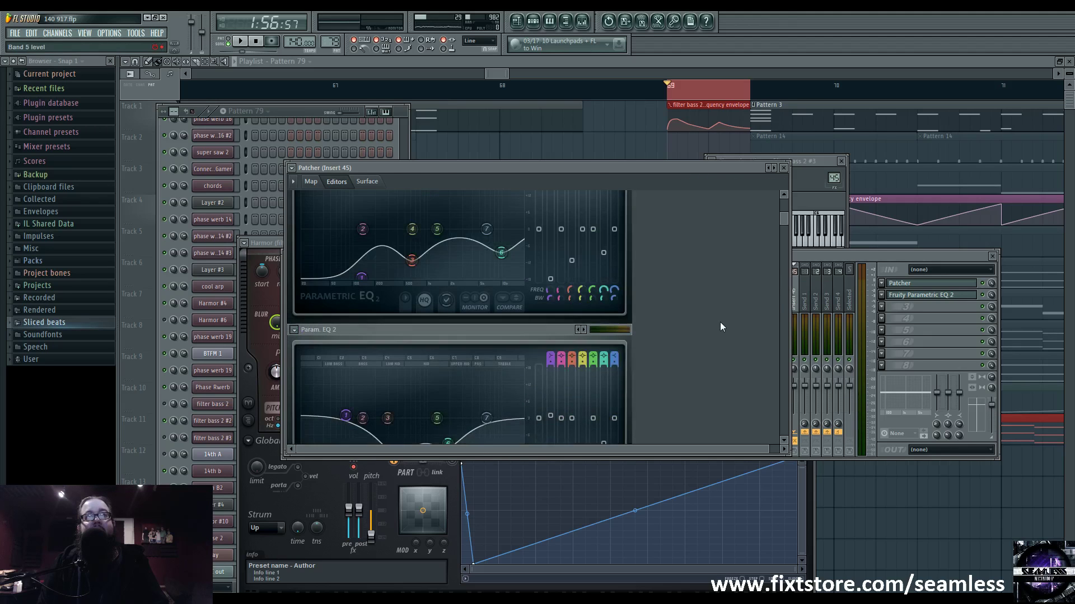
scroll(687, 323, "up", 1)
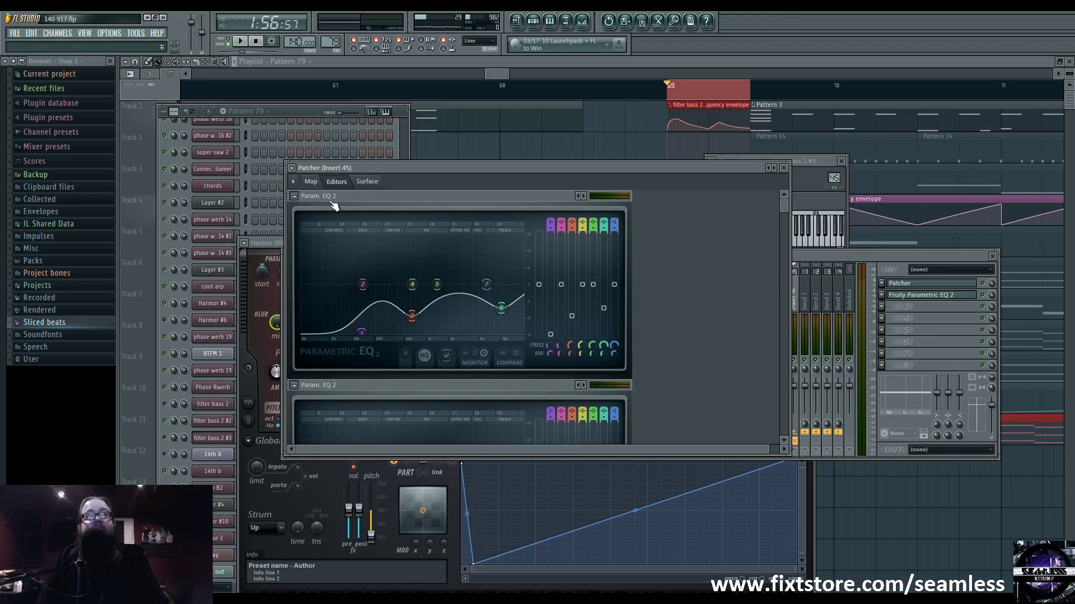
left_click(311, 182)
double_click(384, 227)
left_click(313, 182)
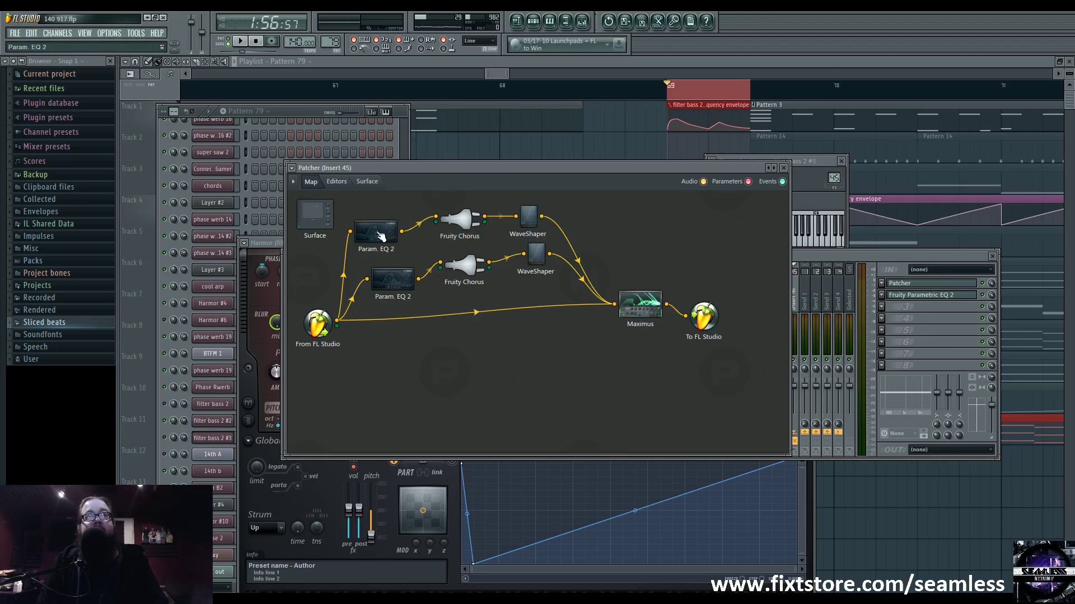
double_click(533, 218)
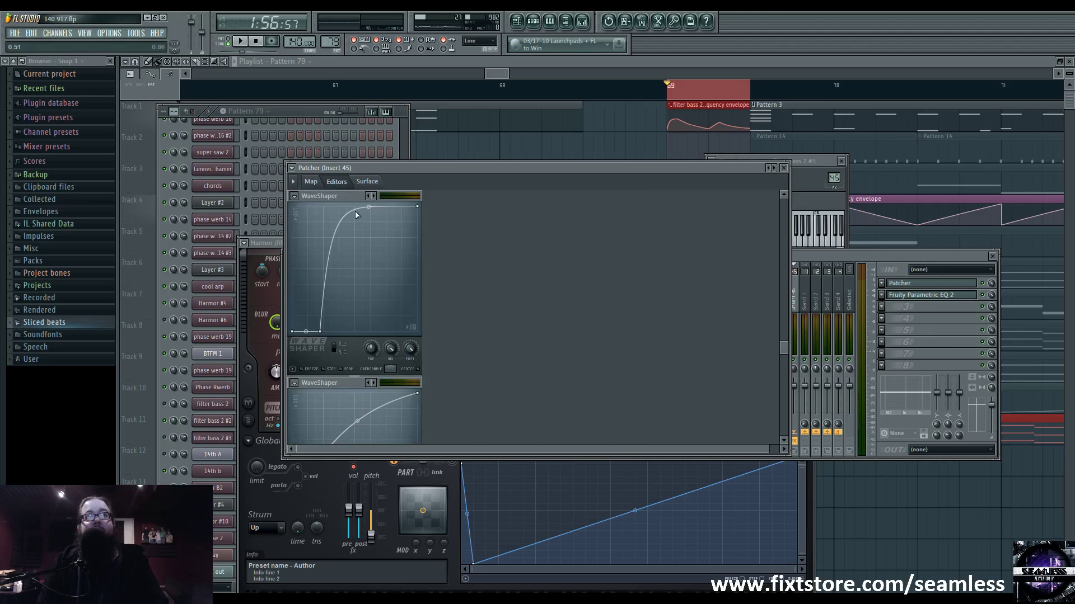
left_click(312, 182)
Audition the section with the direct connection into Maximus turned down and toggle the filter bass 2 channel for playback
key("space")
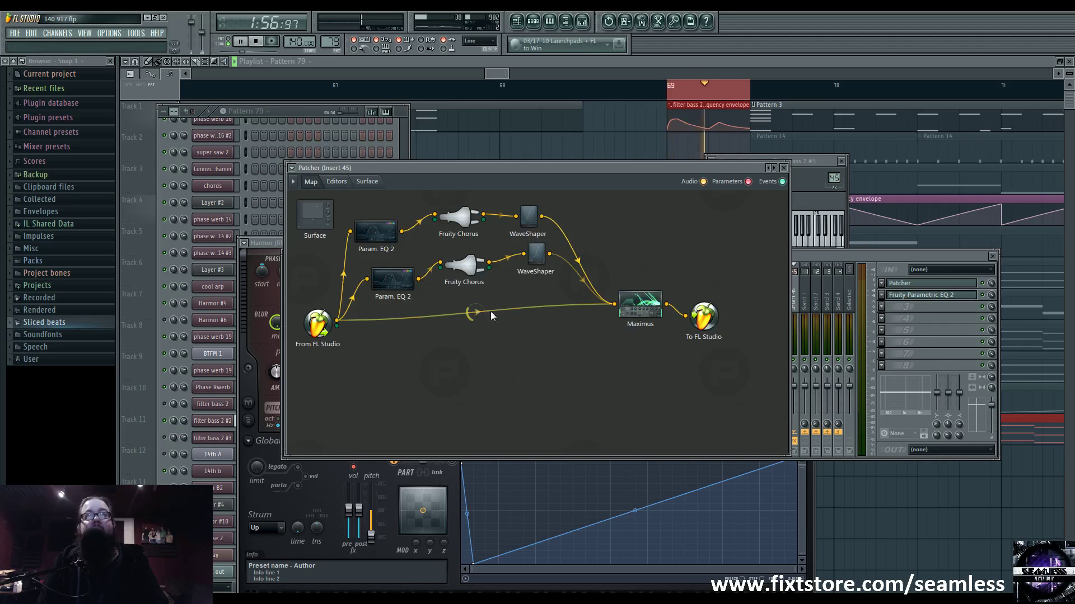
key("space")
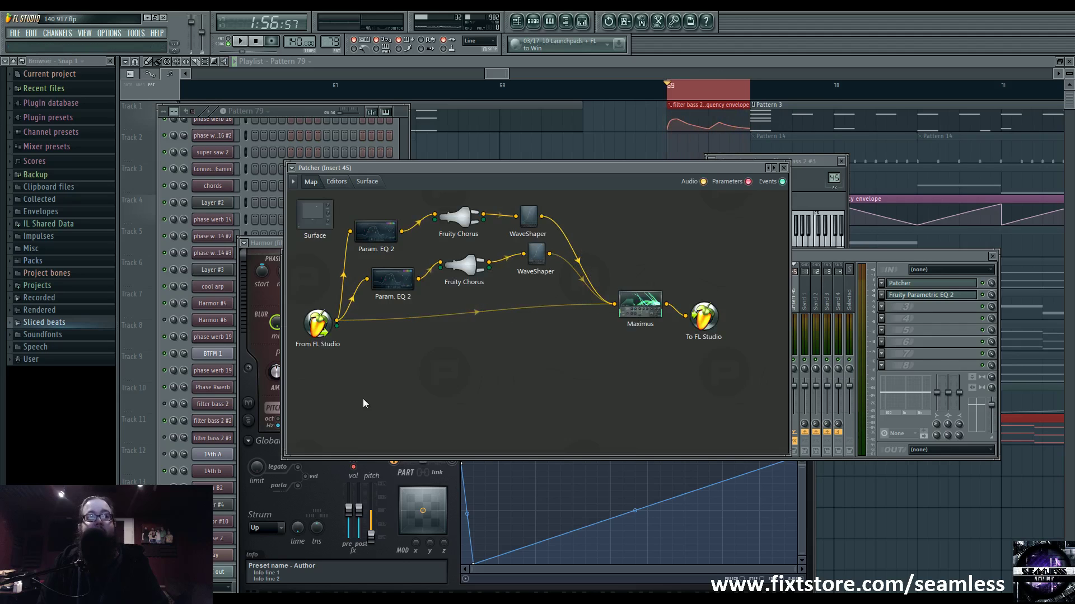
left_click(167, 409)
key("space")
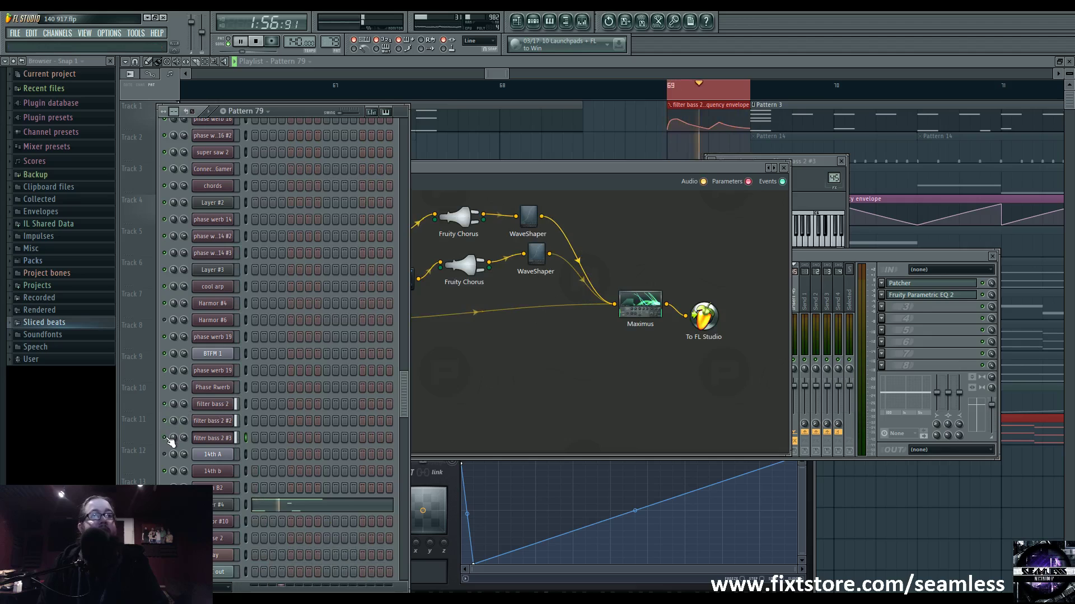
Audition the Patcher's direct and upper-branch signals by varying their connection levels and bring all connections back up
left_click(505, 379)
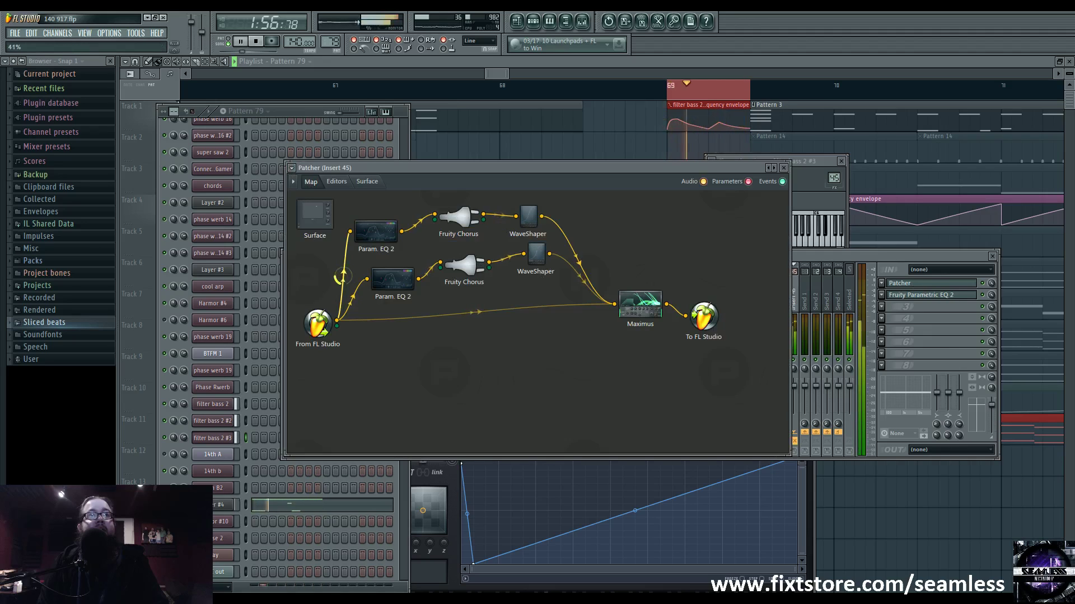
key("space")
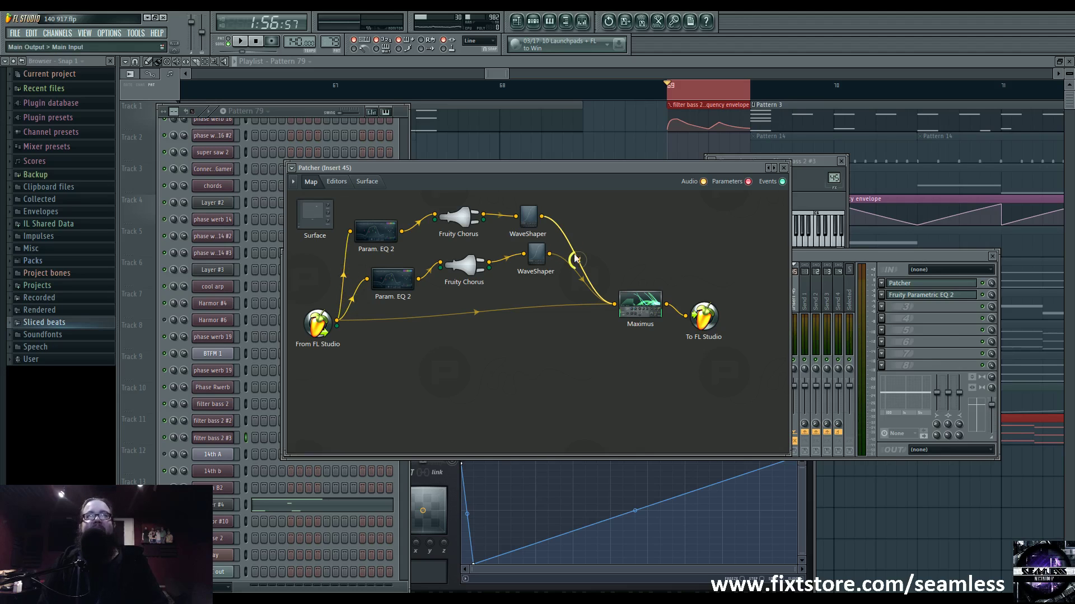
key("space")
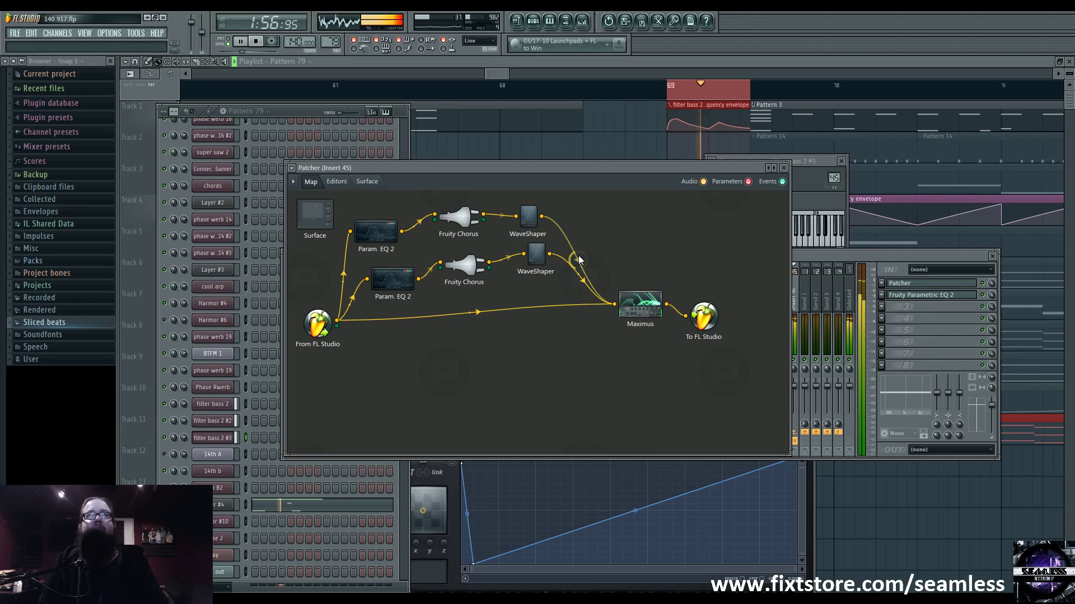
key("space")
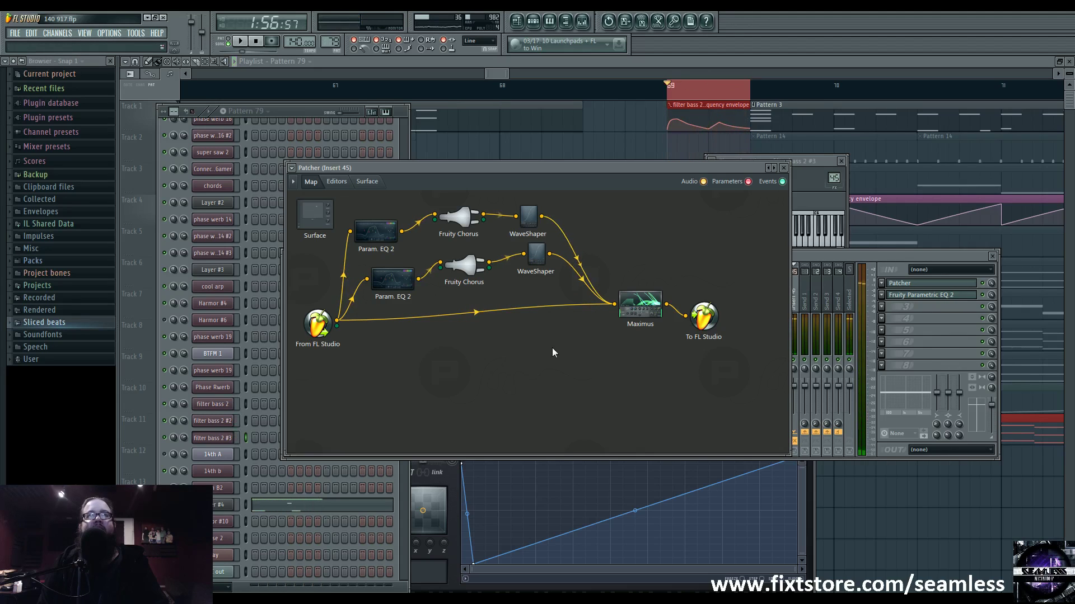
Inspect the lower branch's WaveShaper and Param. EQ 2 curves and return to the Patcher map
double_click(545, 264)
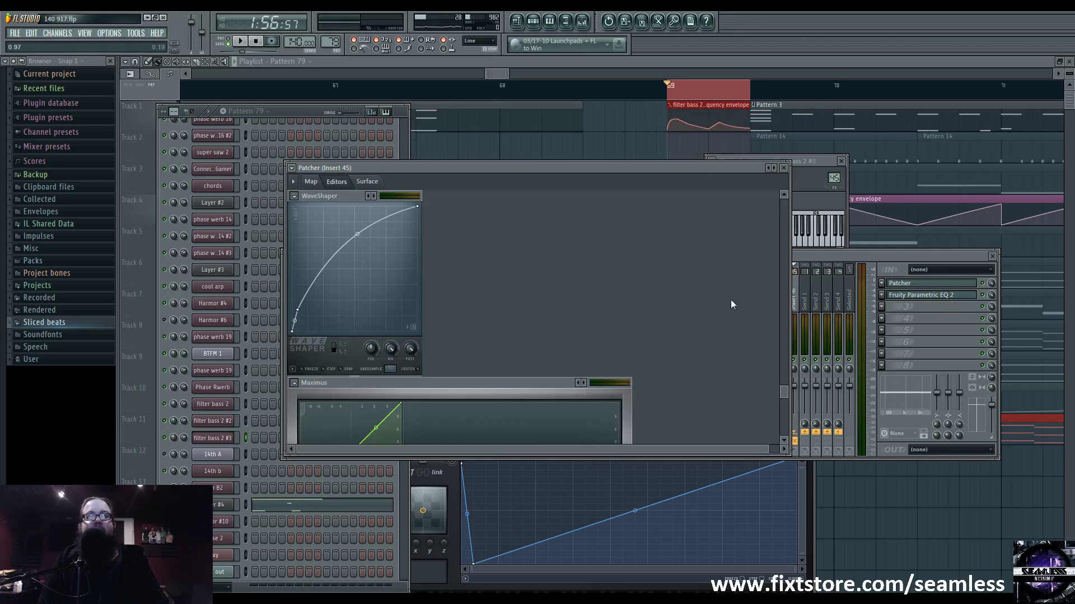
left_click(311, 181)
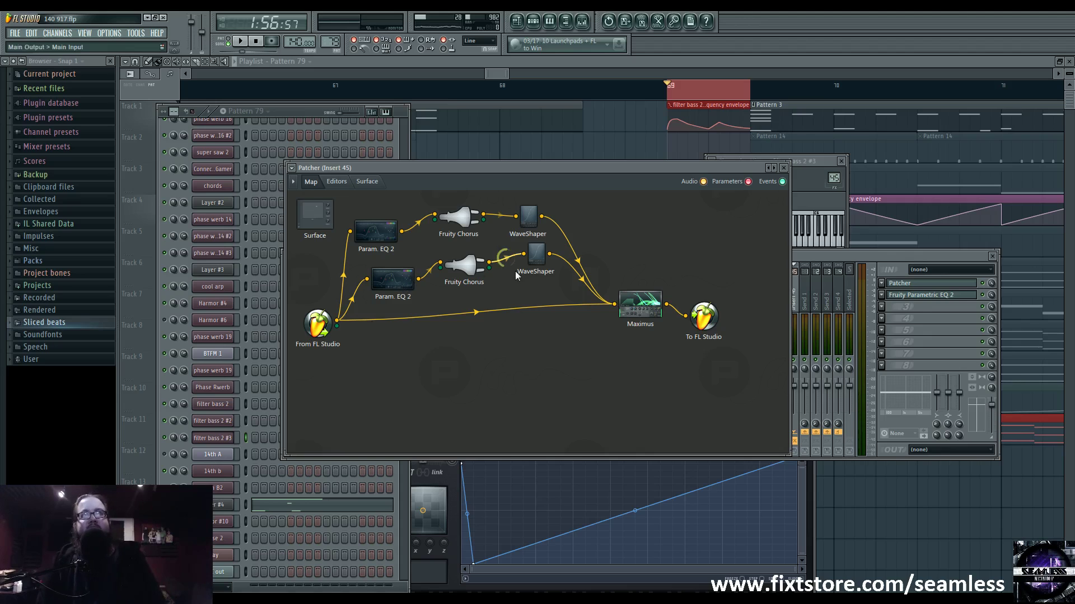
double_click(400, 286)
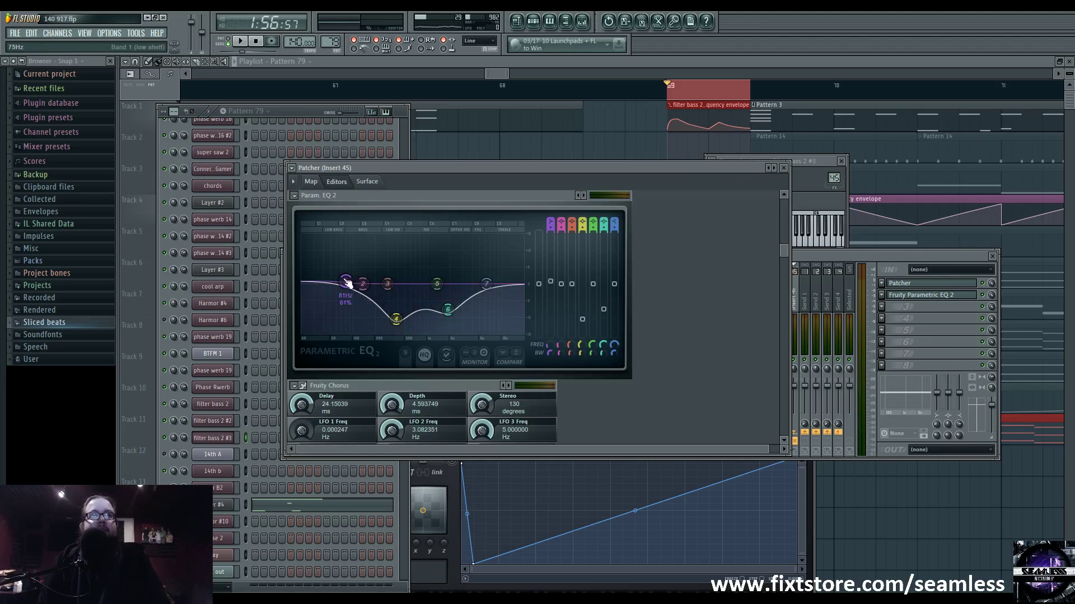
left_click(311, 182)
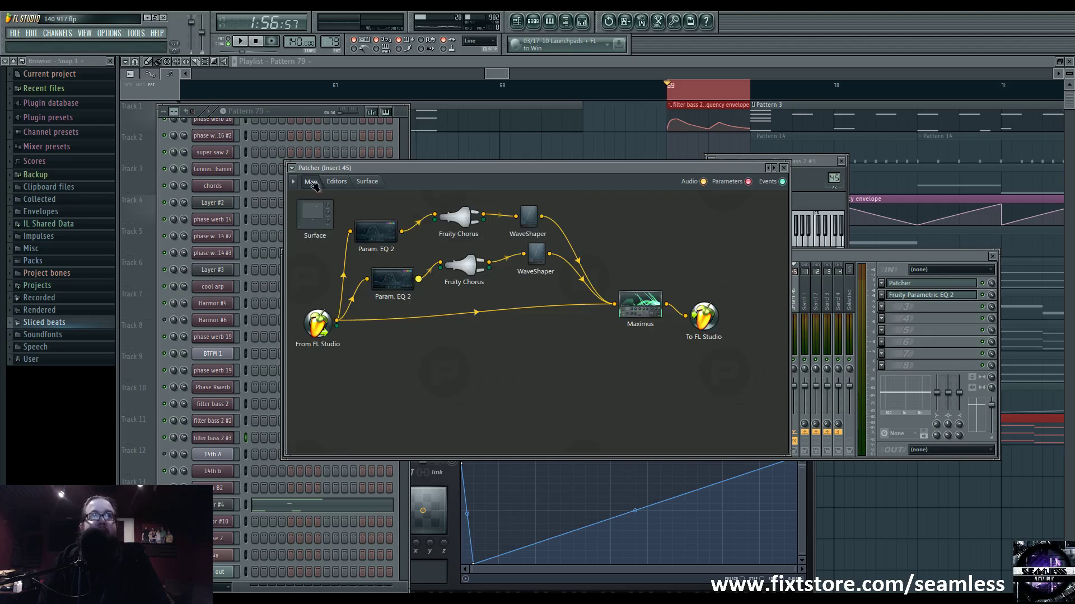
Review the Maximus band settings through to the master band while playing the section, and return to the Patcher map
double_click(638, 305)
left_click(321, 378)
key("space")
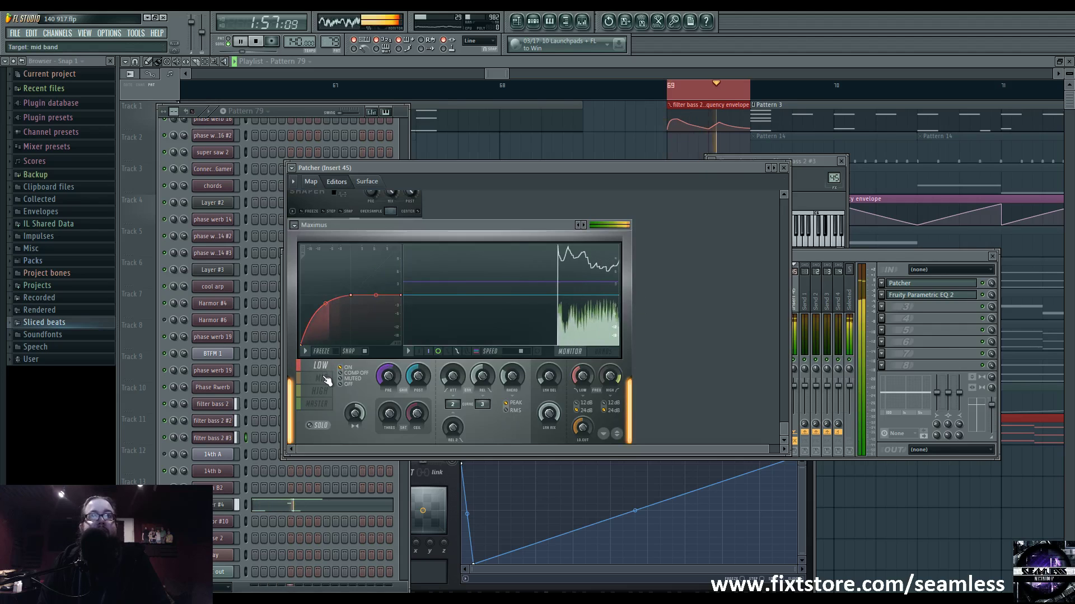
left_click(327, 403)
key("space")
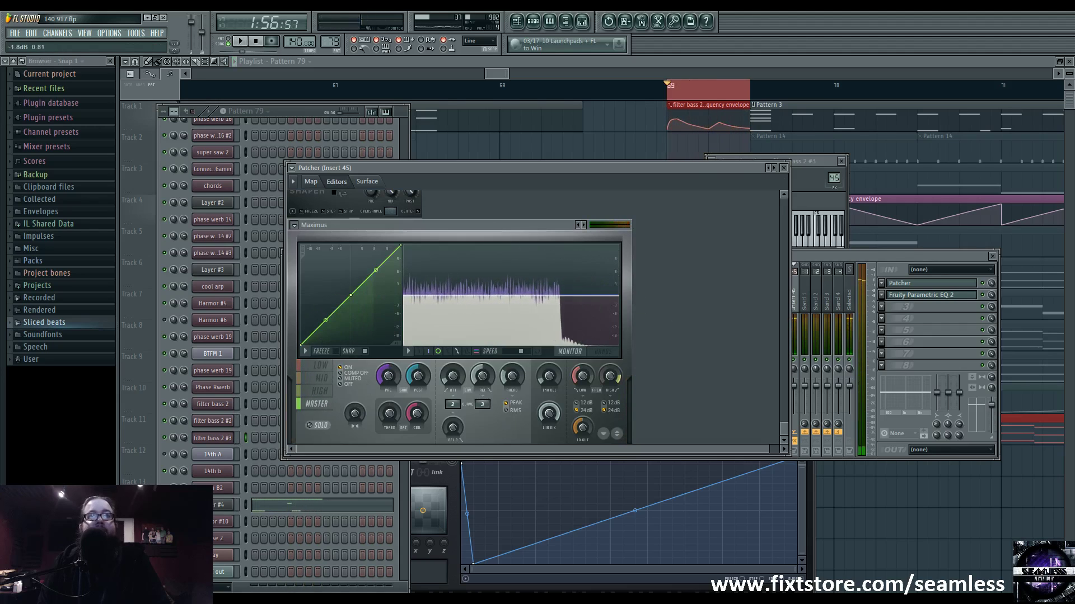
left_click(311, 182)
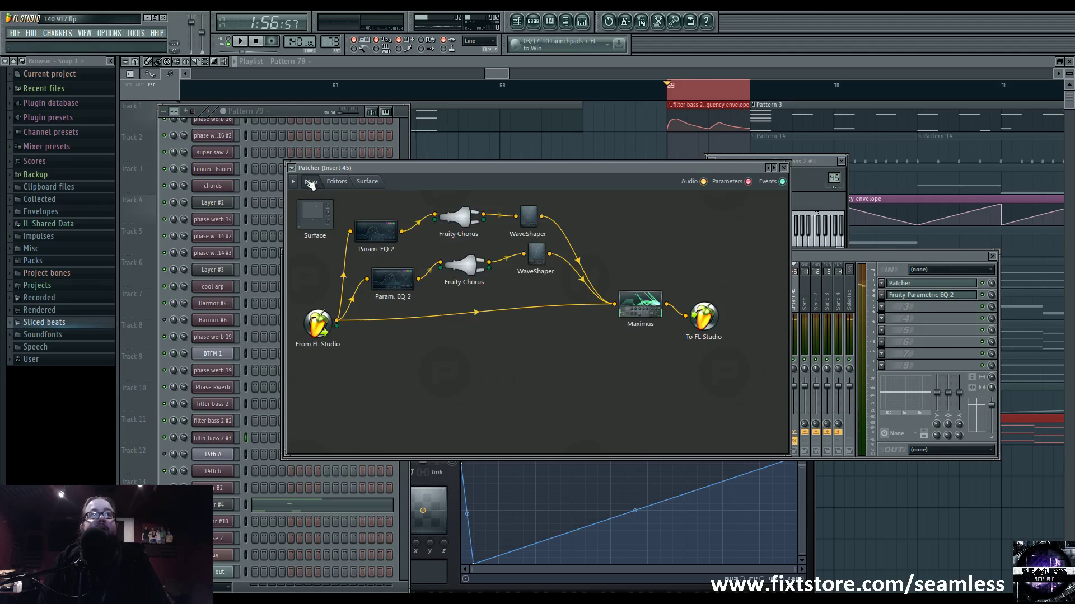
Open Insert 45's Fruity Parametric EQ 2 while playing the section and show the Side mixer track's effects
left_click(687, 316)
left_click(921, 295)
key("space")
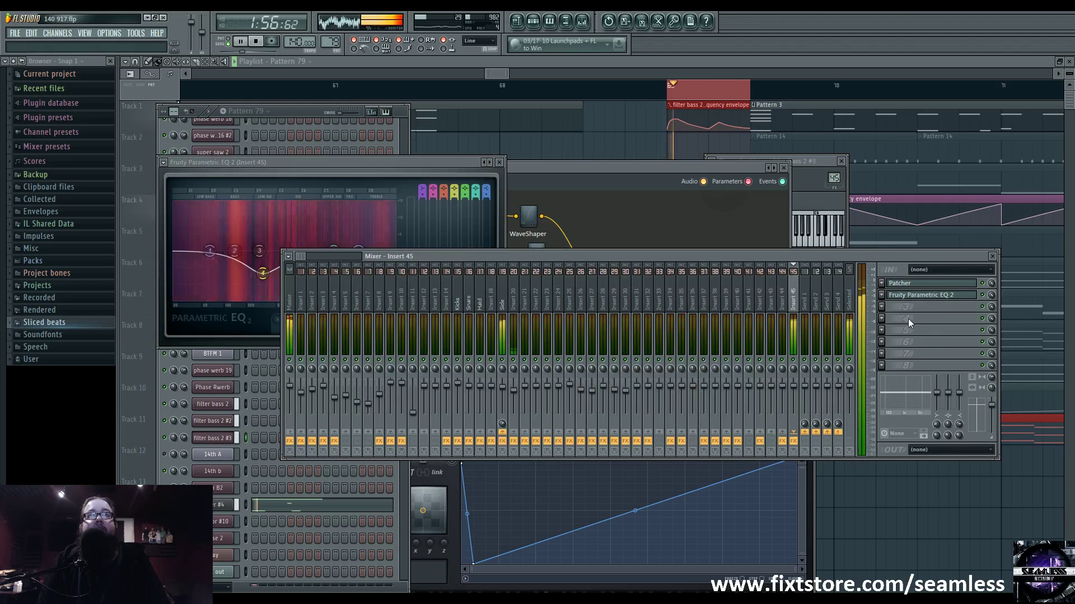
left_click(503, 312)
key("space")
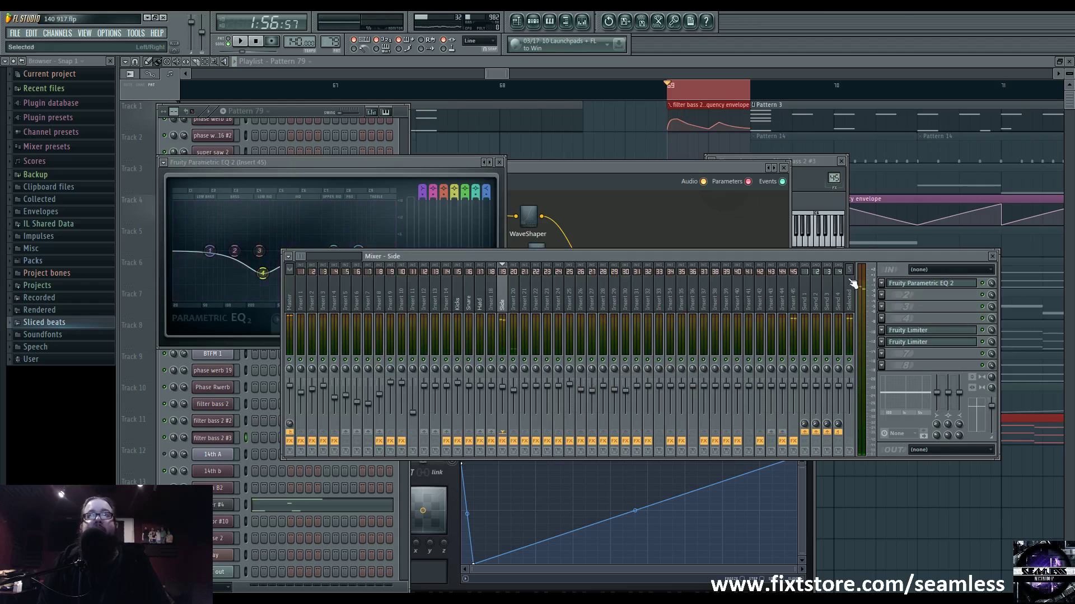
Return to mixer track Insert 45 and reopen its Patcher and Fruity Parametric EQ 2 effects
left_click(795, 297)
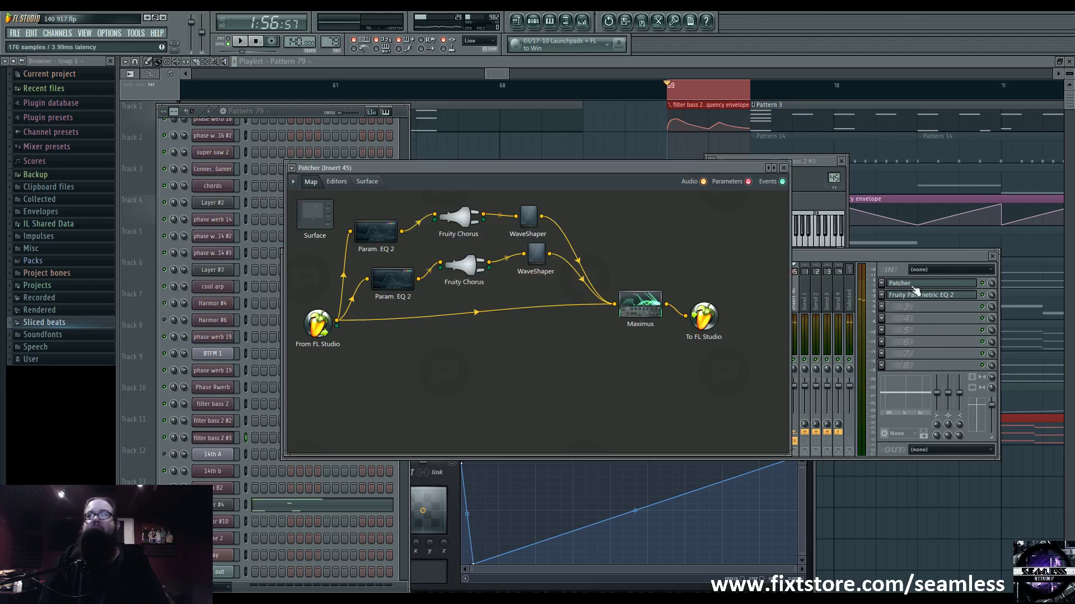
left_click(915, 290)
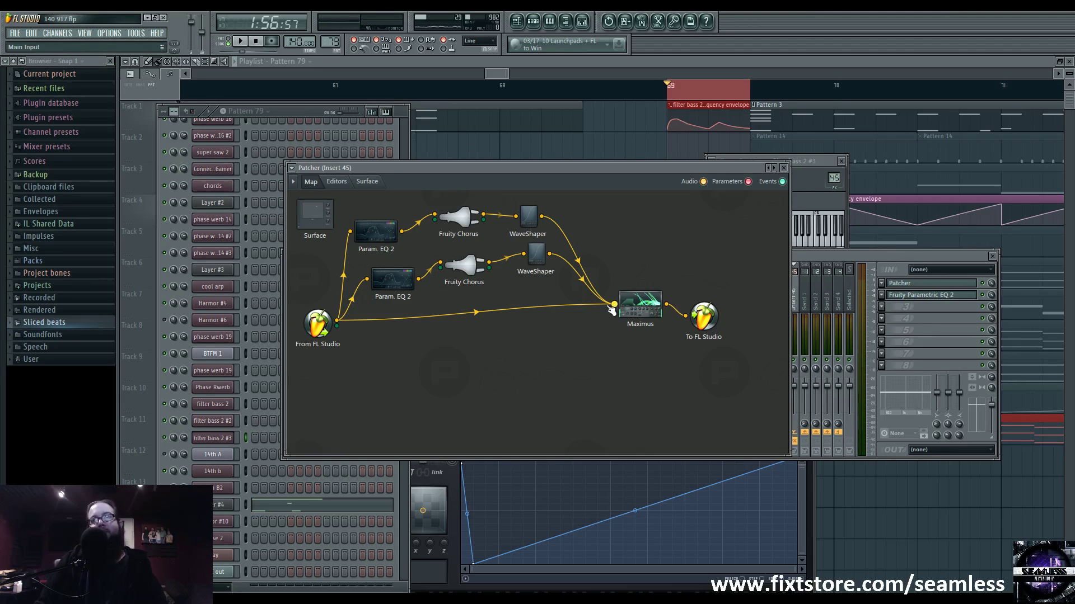
left_click(938, 296)
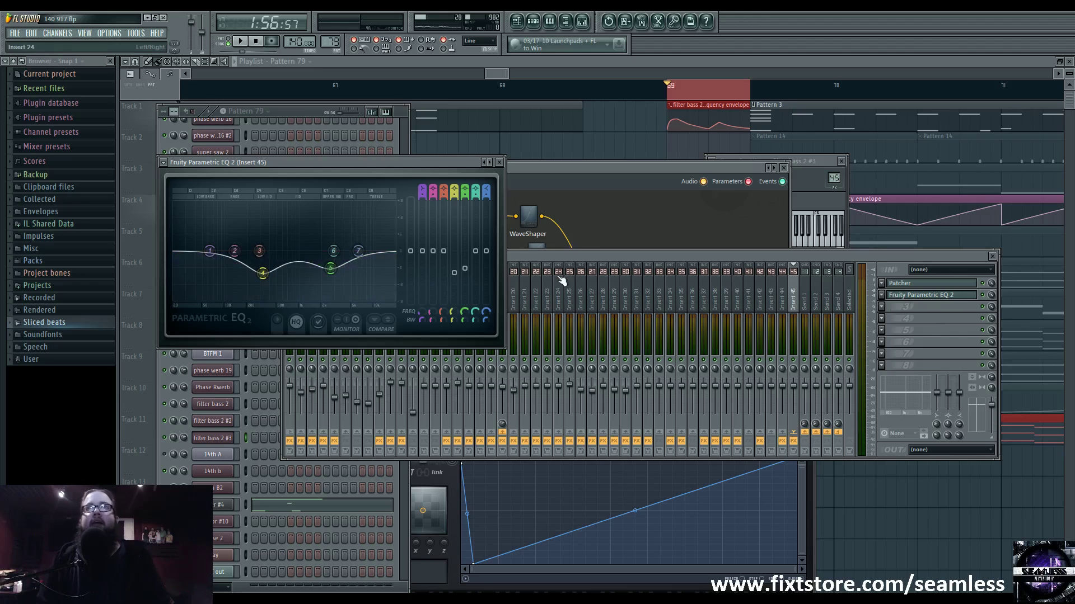
Close the effect, mixer, synth and channel windows to clear the playlist, and play the selected section
left_click(783, 168)
left_click(992, 257)
left_click(840, 161)
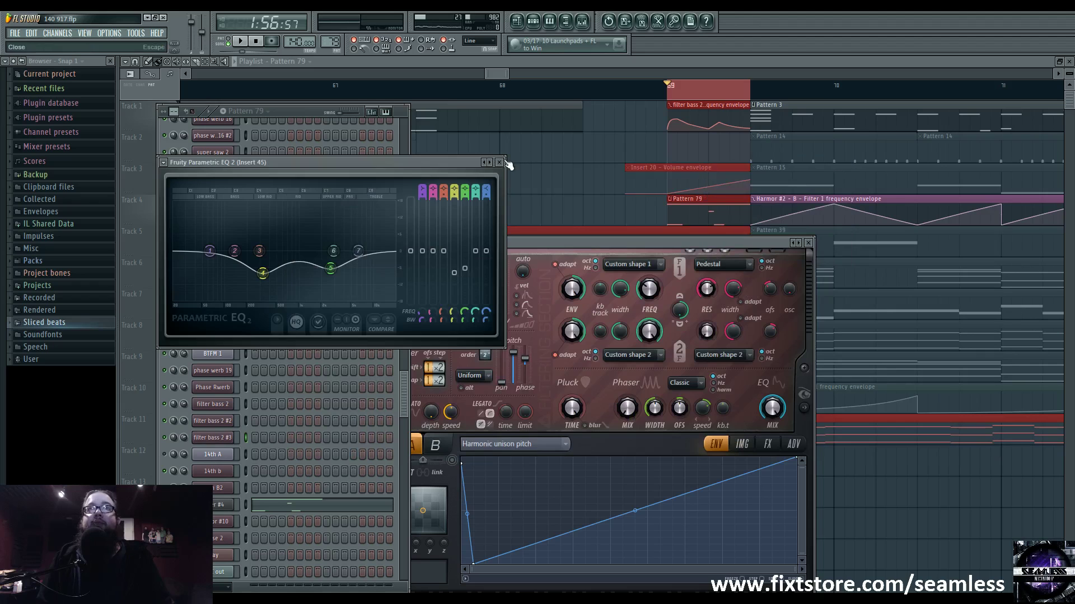
left_click(498, 162)
left_click(783, 242)
left_click(807, 242)
key("space")
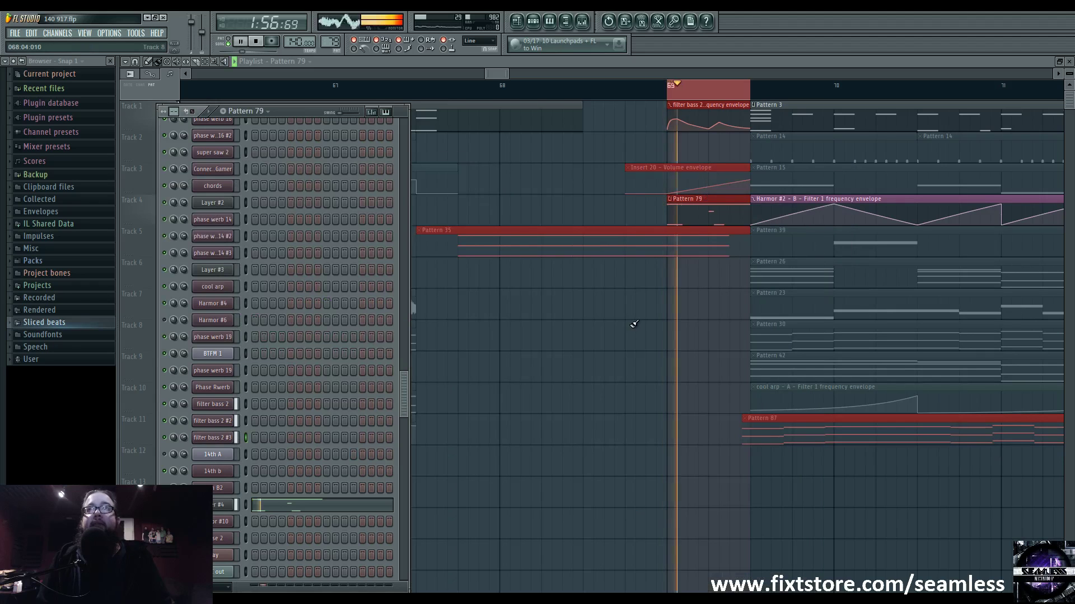
left_click(492, 280)
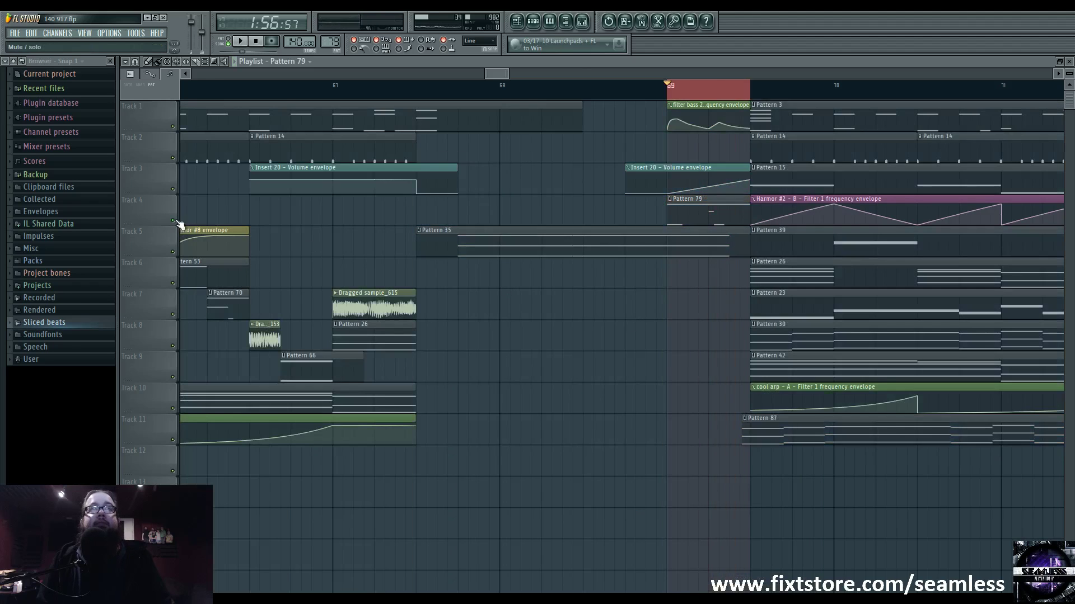
Move ahead in the playlist to the fill near bar 137, clear the loop selection and place the playback position before it
key("space")
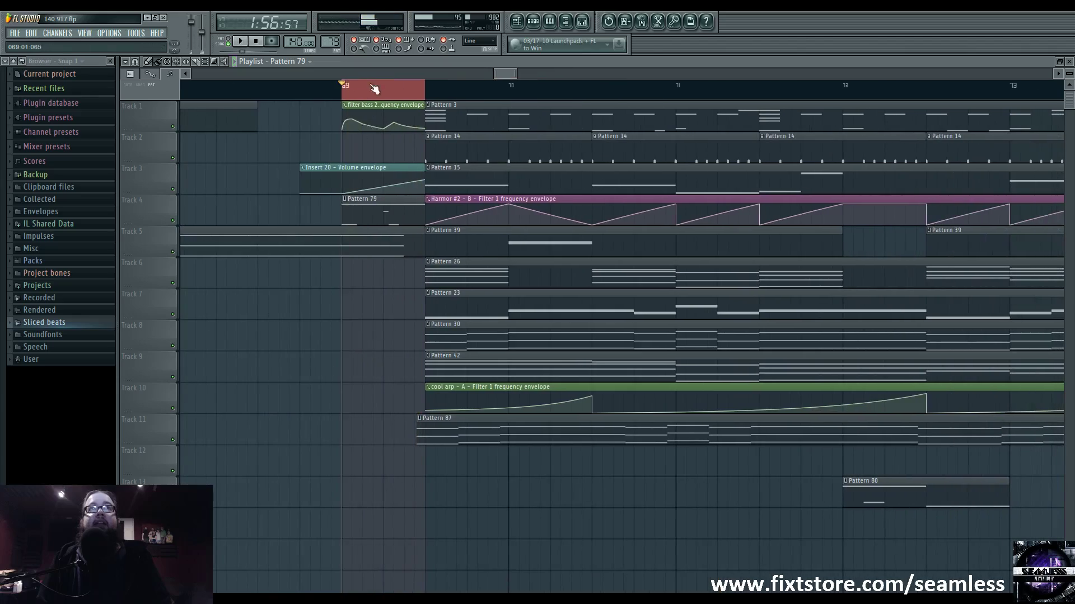
scroll(374, 88, "down", 10)
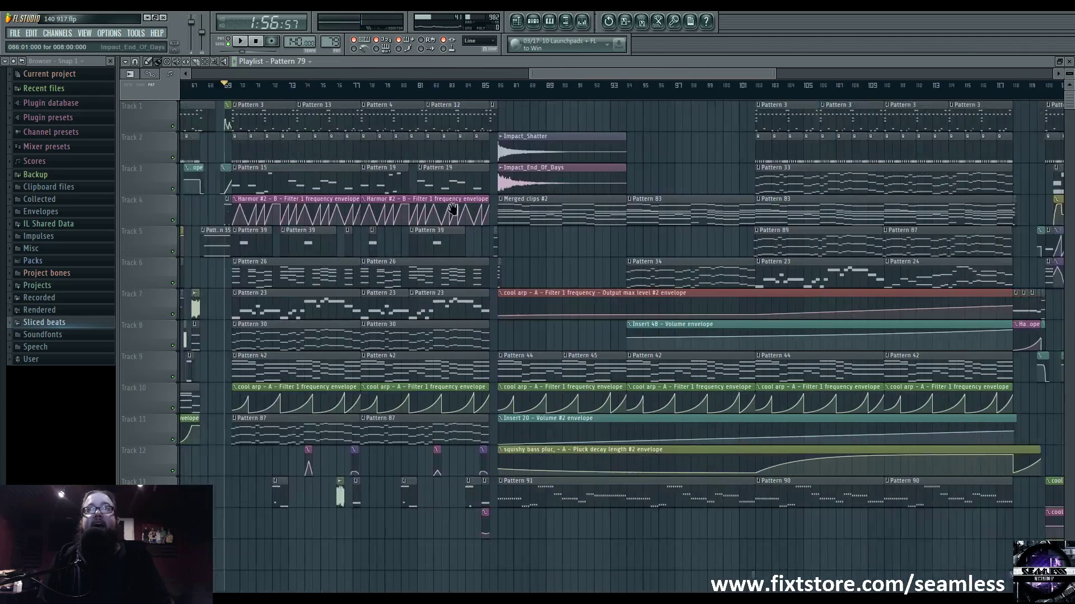
scroll(615, 218, "up", 5)
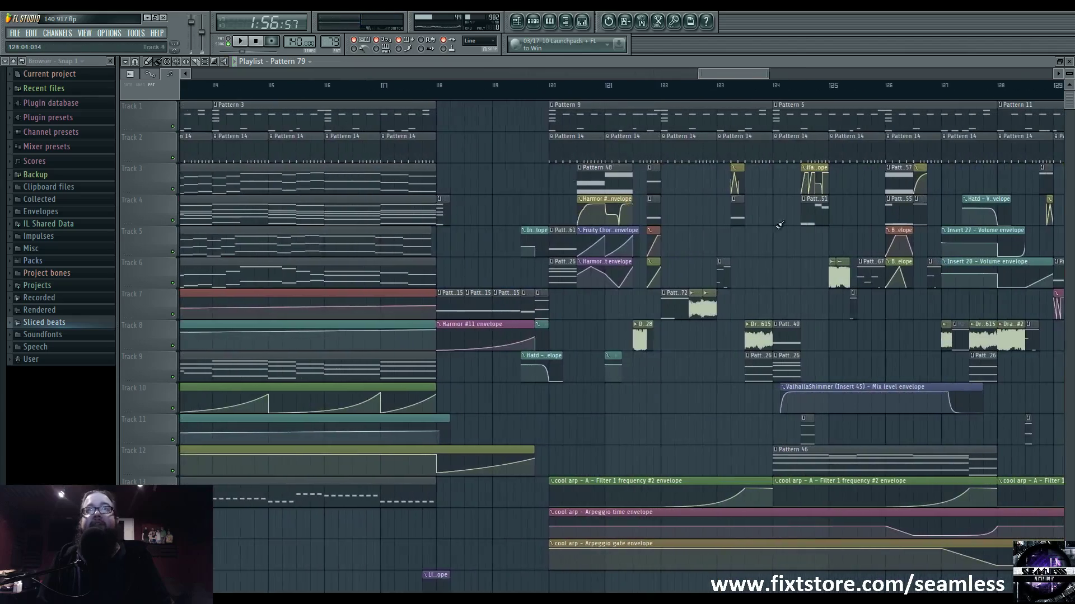
scroll(779, 225, "right", 6)
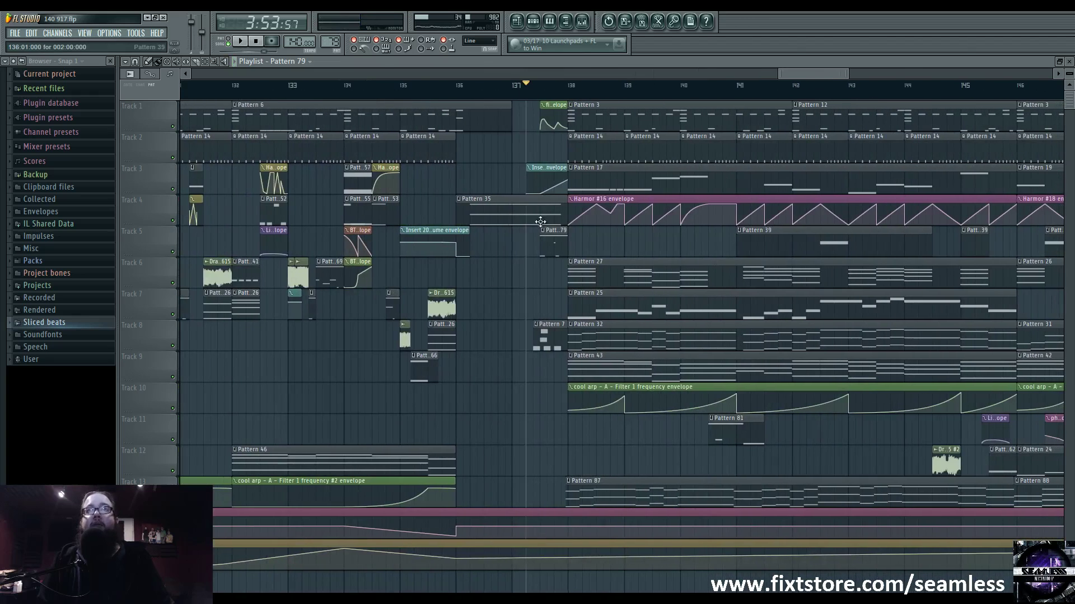
scroll(540, 222, "up", 3)
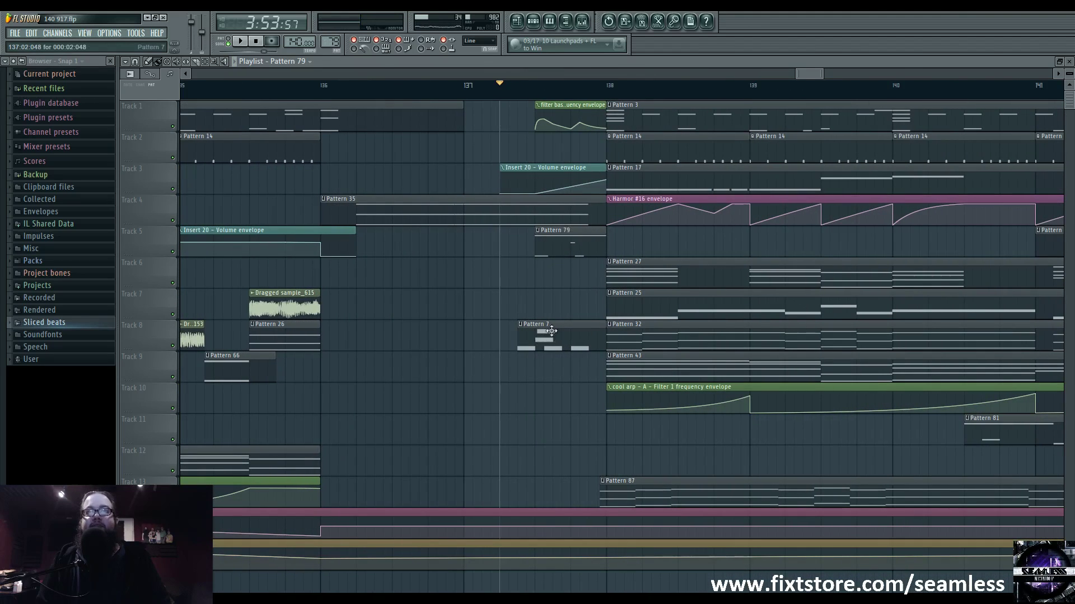
Audition the fill before bar 138, and go back to bar 69 to play the matching earlier section from there
key("space")
key("space")
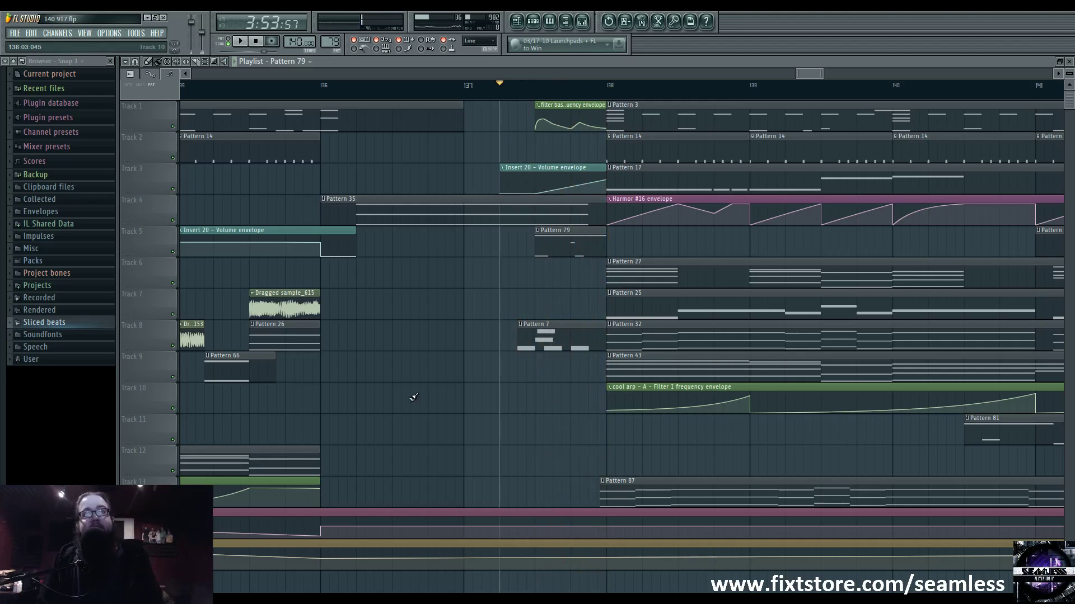
scroll(413, 397, "down", 10)
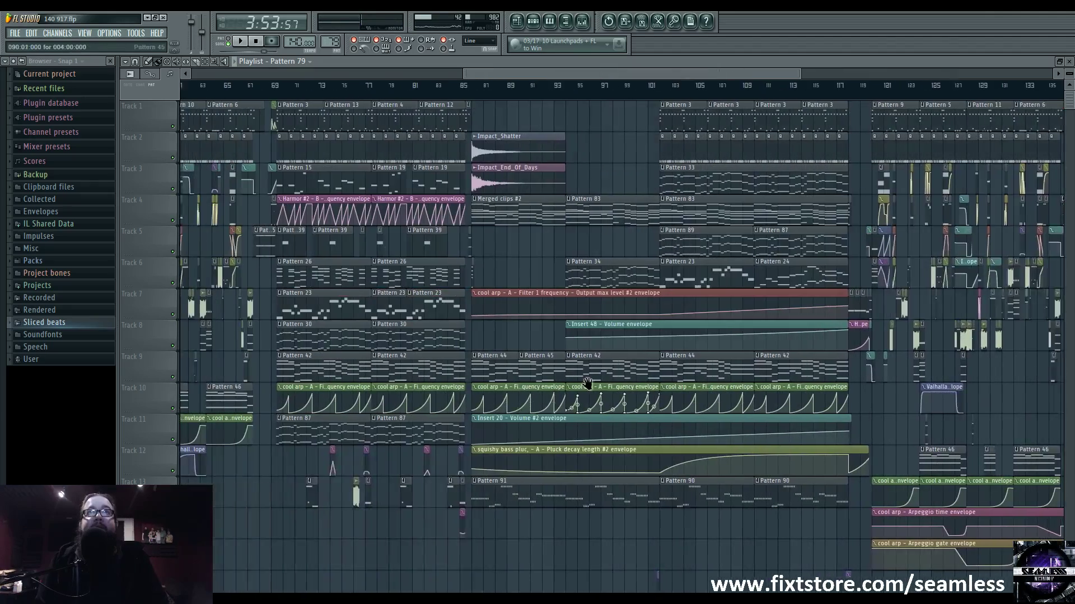
scroll(560, 380, "up", 5)
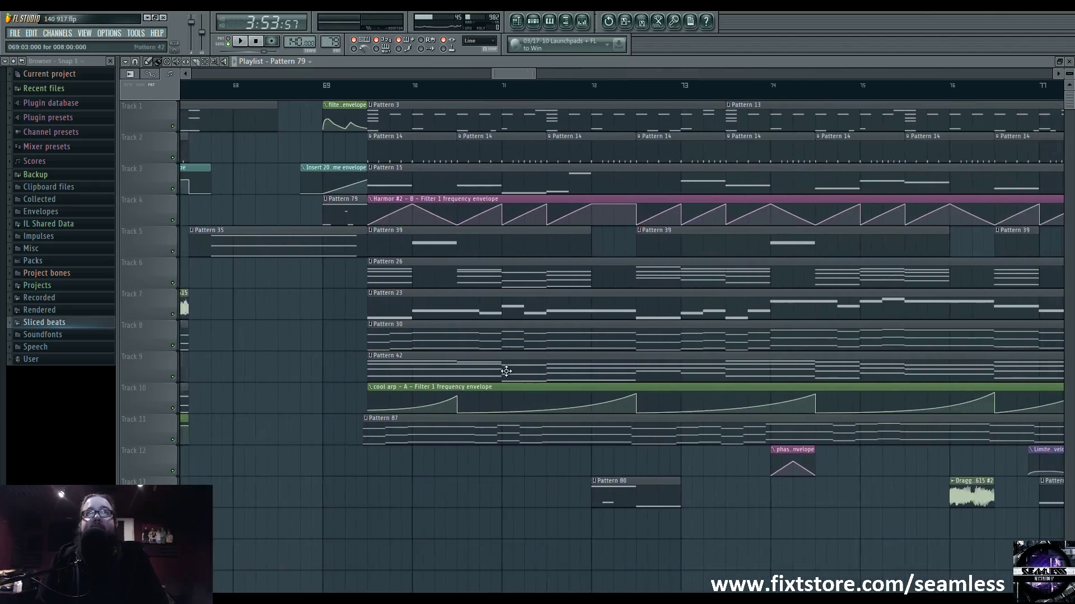
left_click(316, 96)
scroll(598, 314, "left", 1)
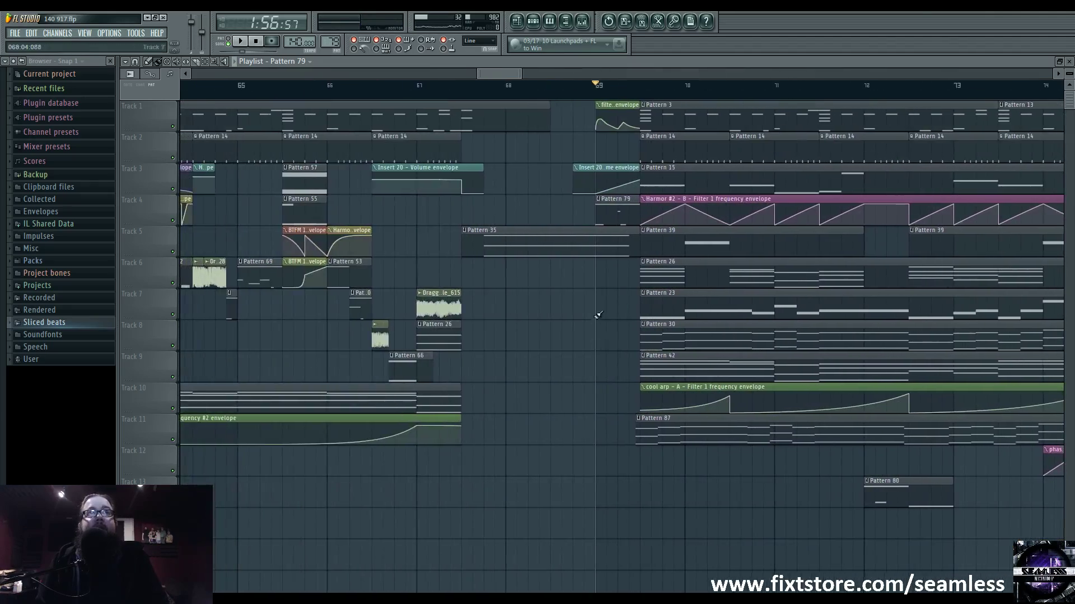
key("space")
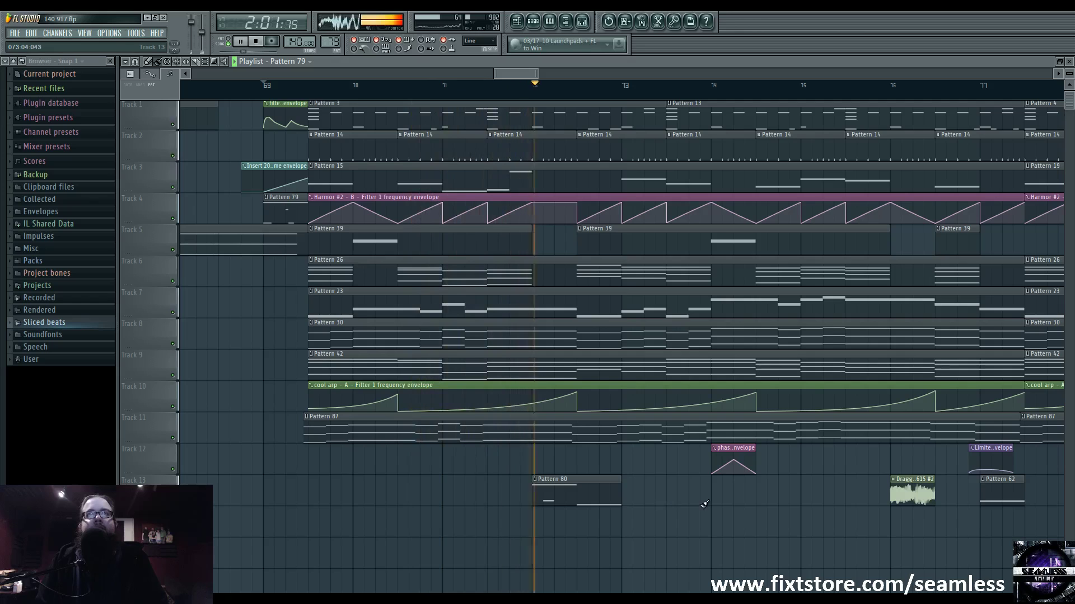
key("space")
Play the notes of the Pattern 80 clip on Track 13 and open its Reese 2 channel's Harmor synth
double_click(564, 497)
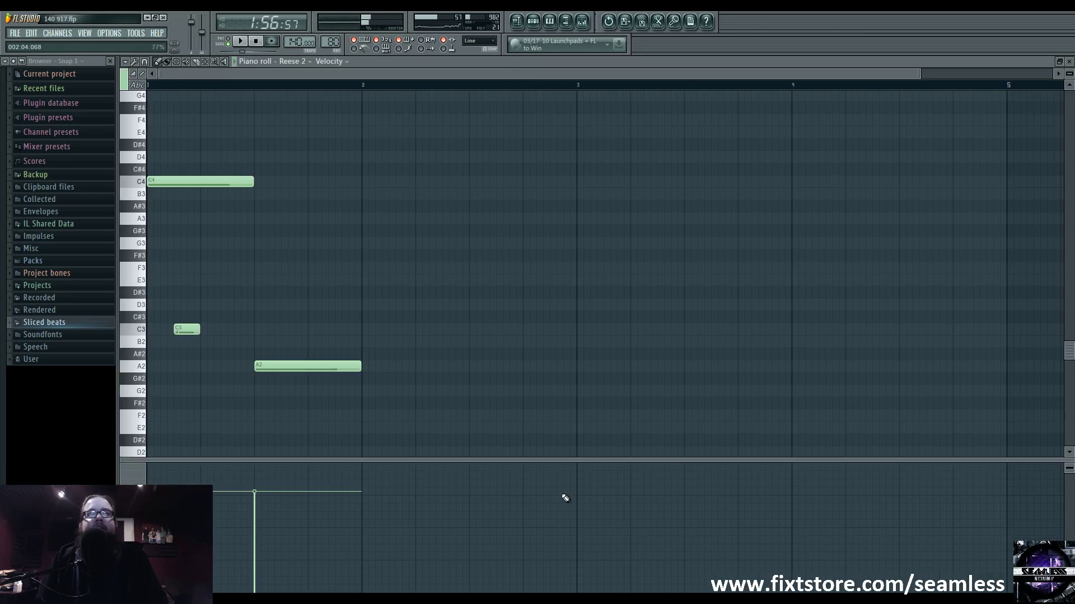
left_click(243, 41)
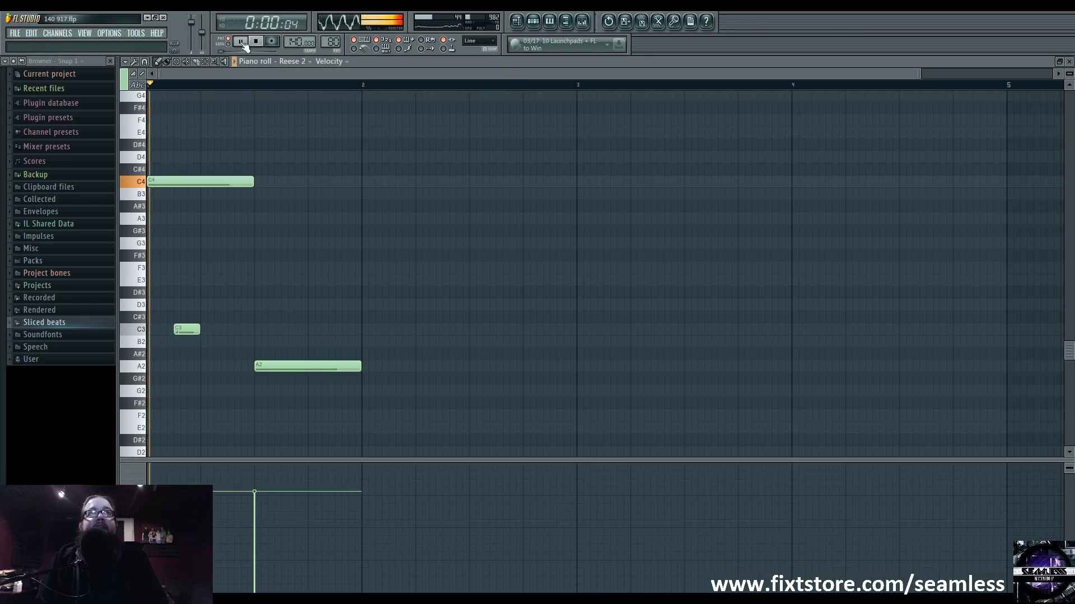
left_click(548, 22)
left_click(215, 538)
key("space")
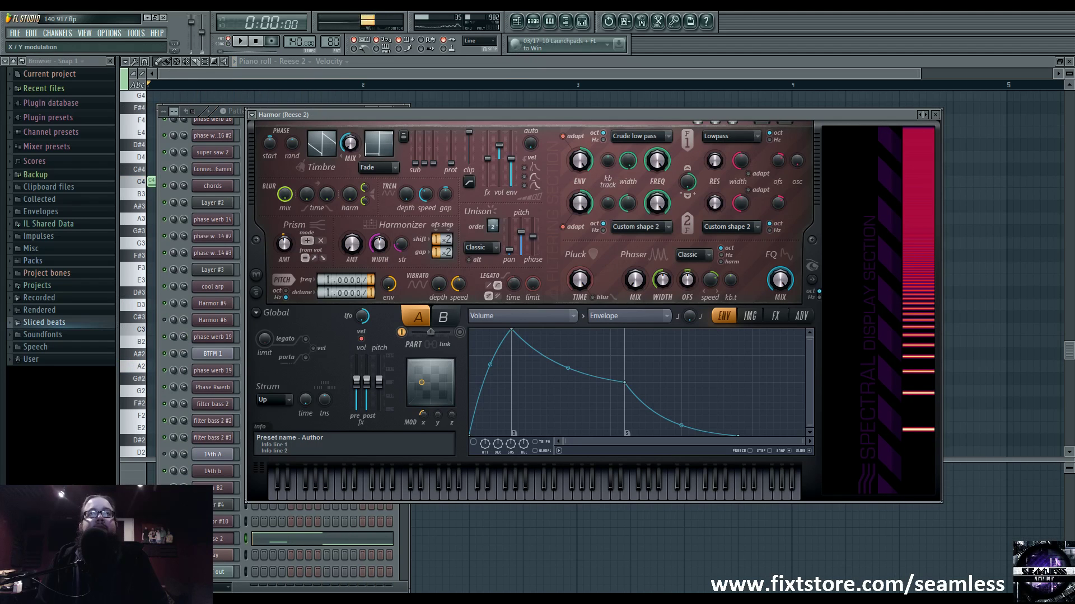
Browse Harmor's preset list for the reese presets without changing the sound, and audition low notes on its keyboard
left_click_drag(445, 118, 455, 110)
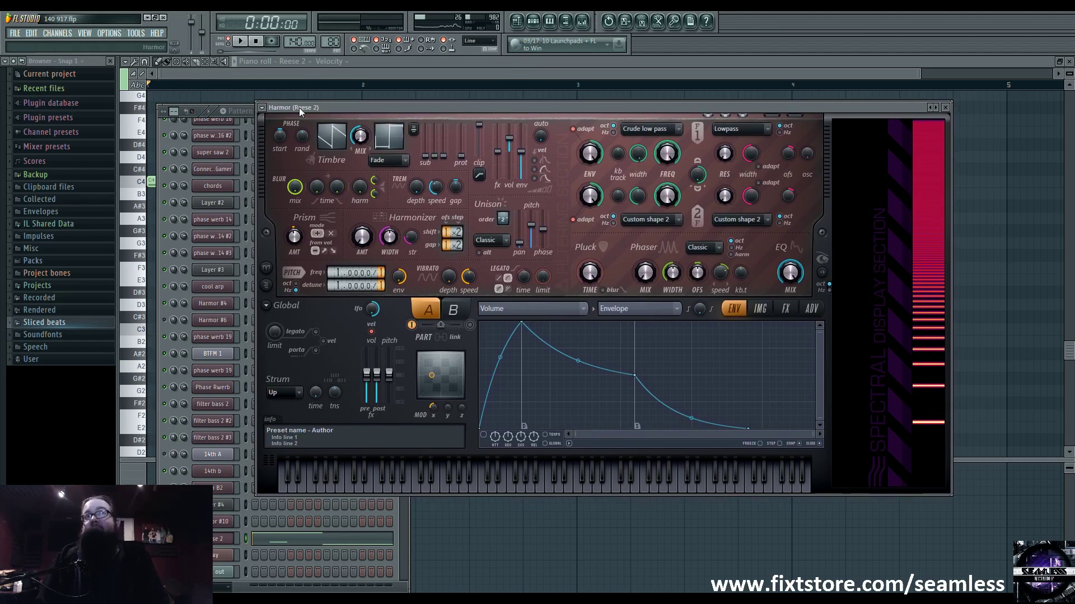
left_click(261, 108)
mouse_move(302, 137)
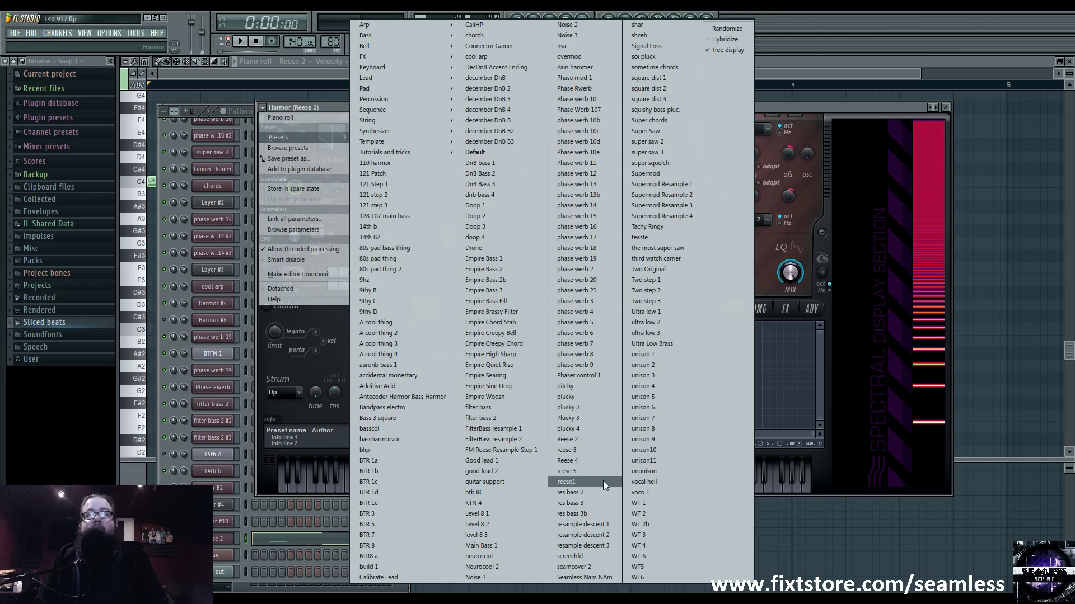
left_click(644, 386)
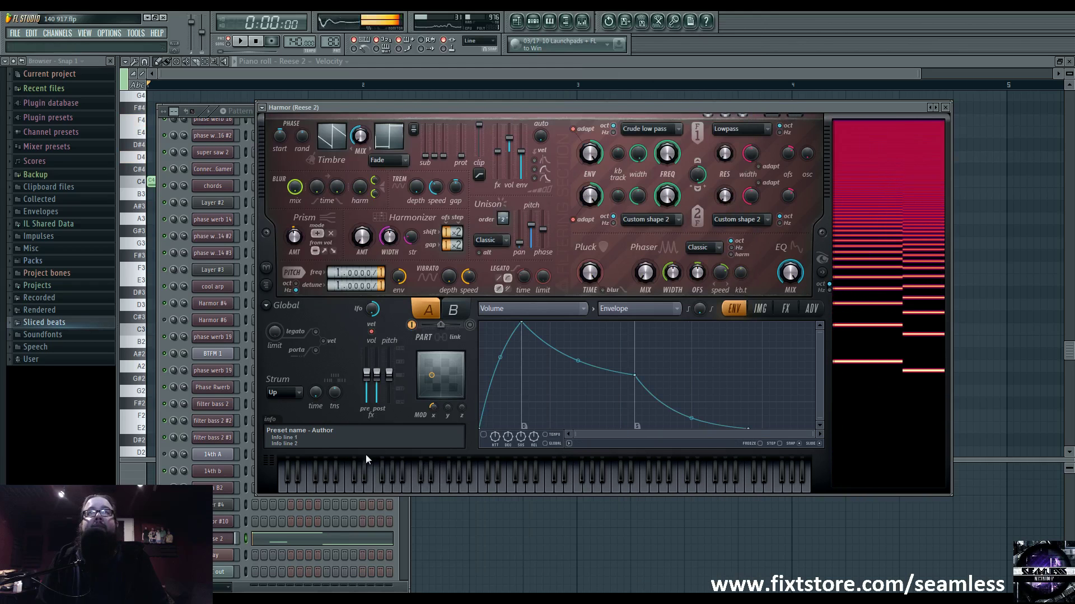
left_click(325, 485)
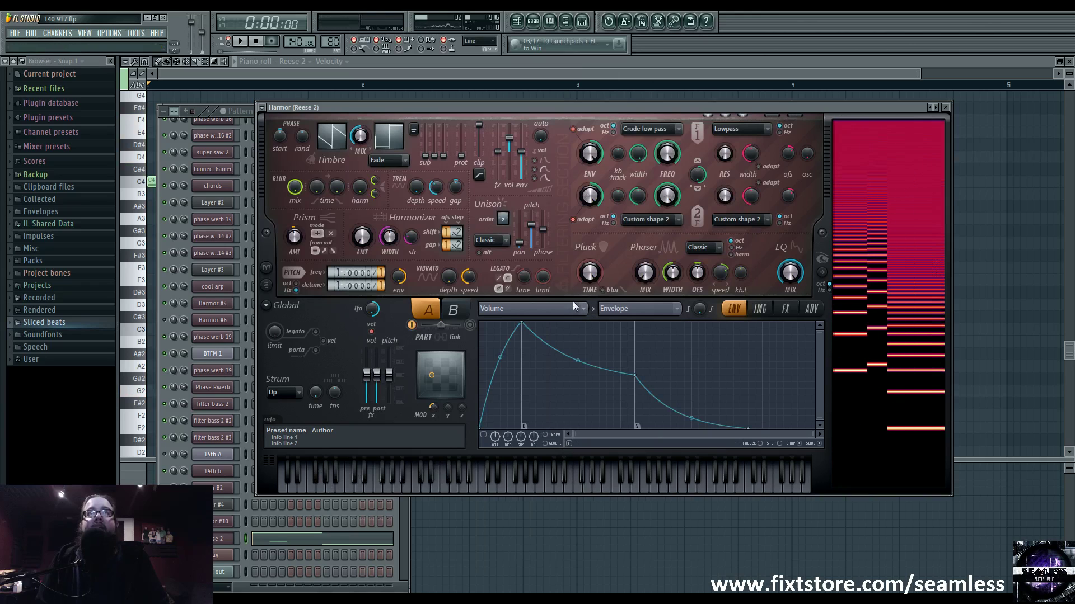
Show the Harmonic unison pitch target in Harmor's envelope editor
left_click(615, 309)
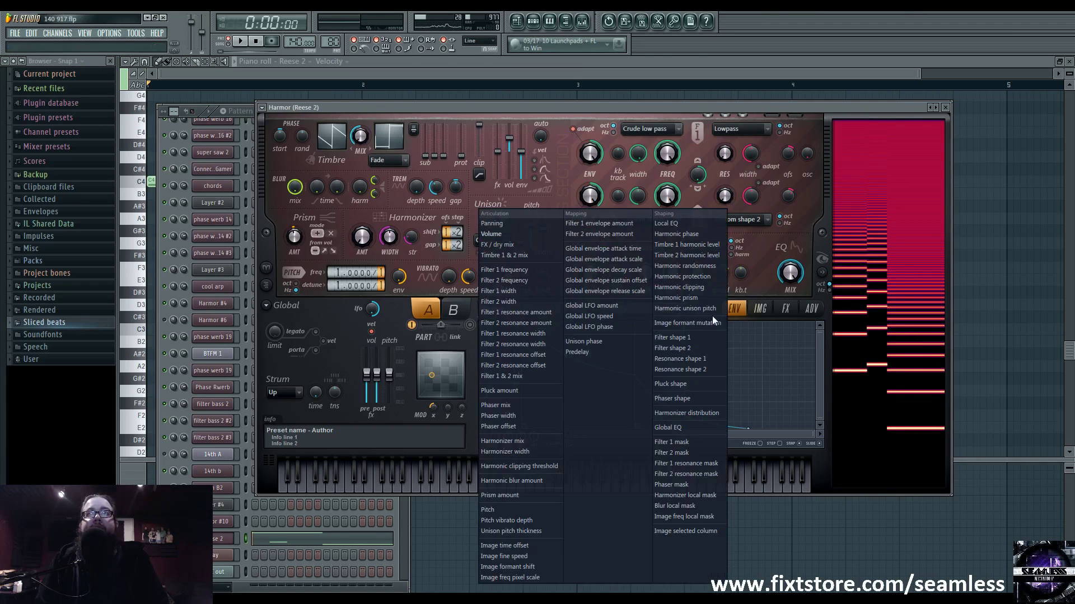
left_click(764, 274)
left_click(552, 306)
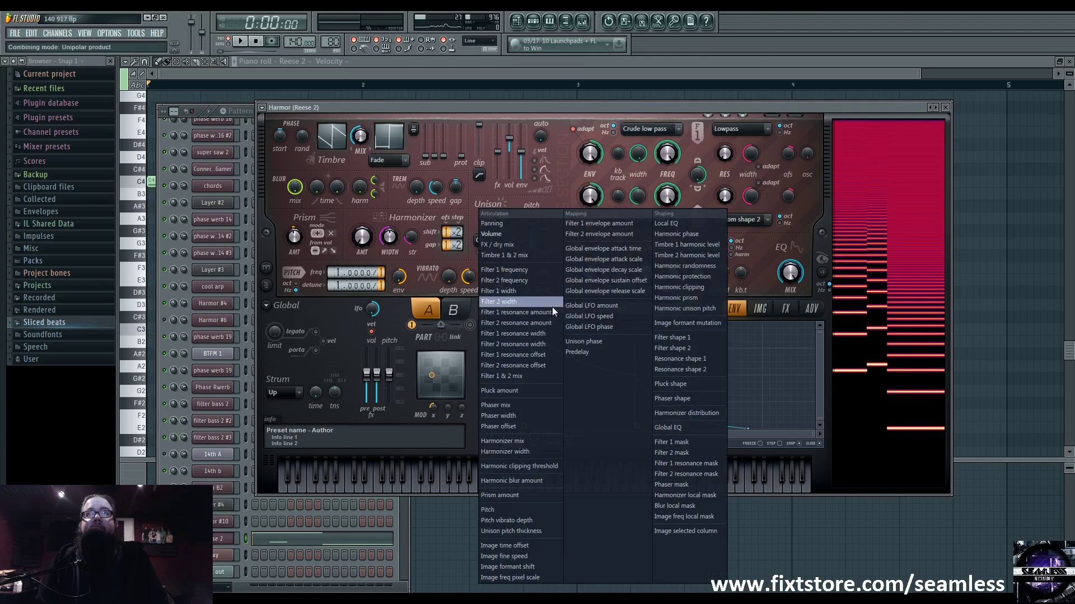
left_click(696, 311)
Inspect Harmor's distortion and chorus effects, its advanced FX order, and its image and envelope pages
left_click(787, 309)
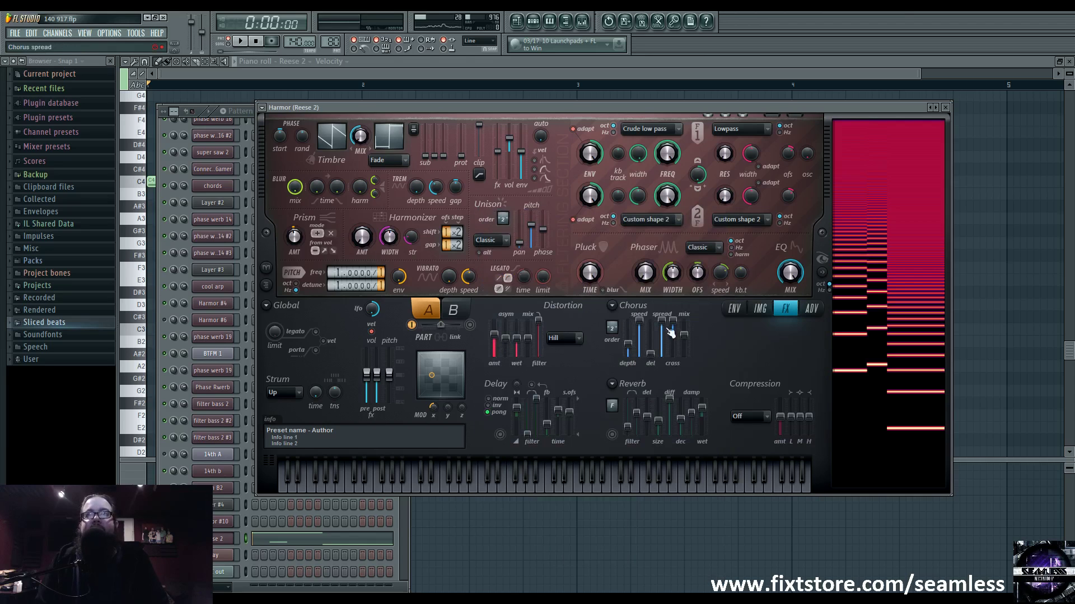
left_click(811, 309)
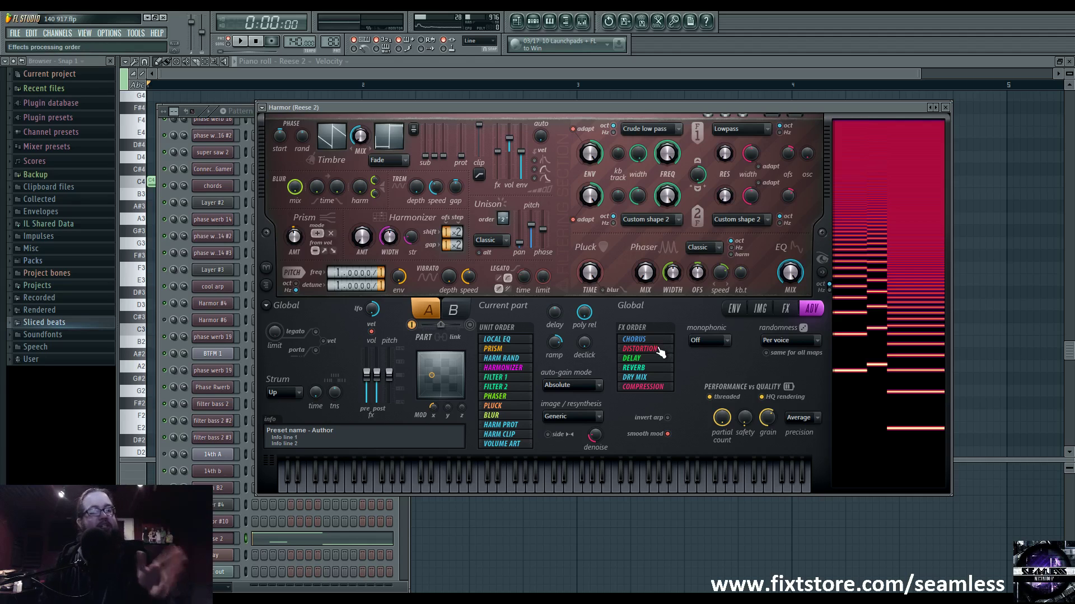
left_click(759, 309)
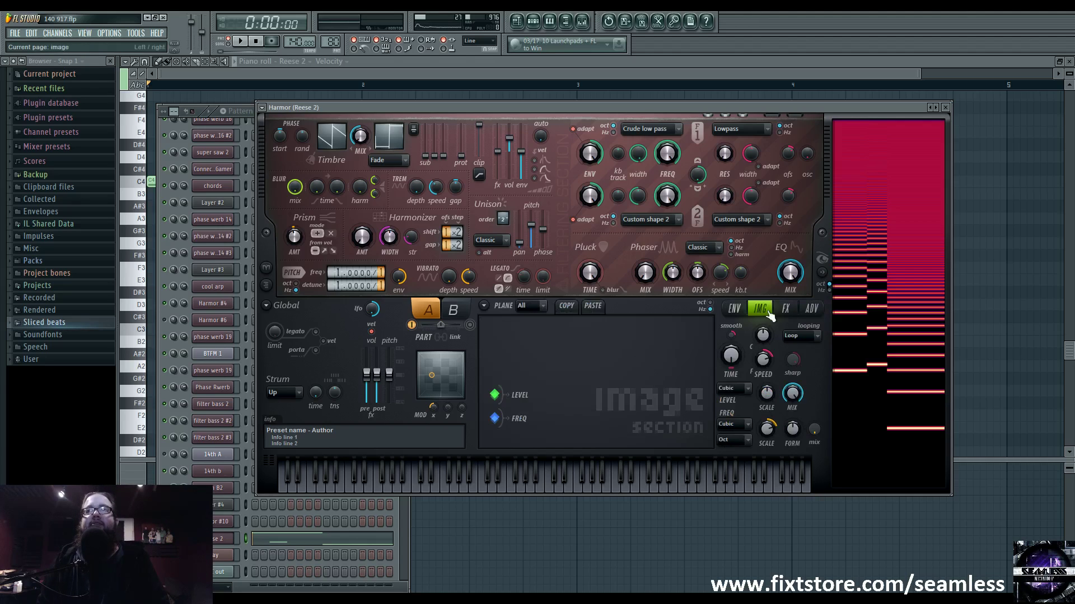
left_click(785, 309)
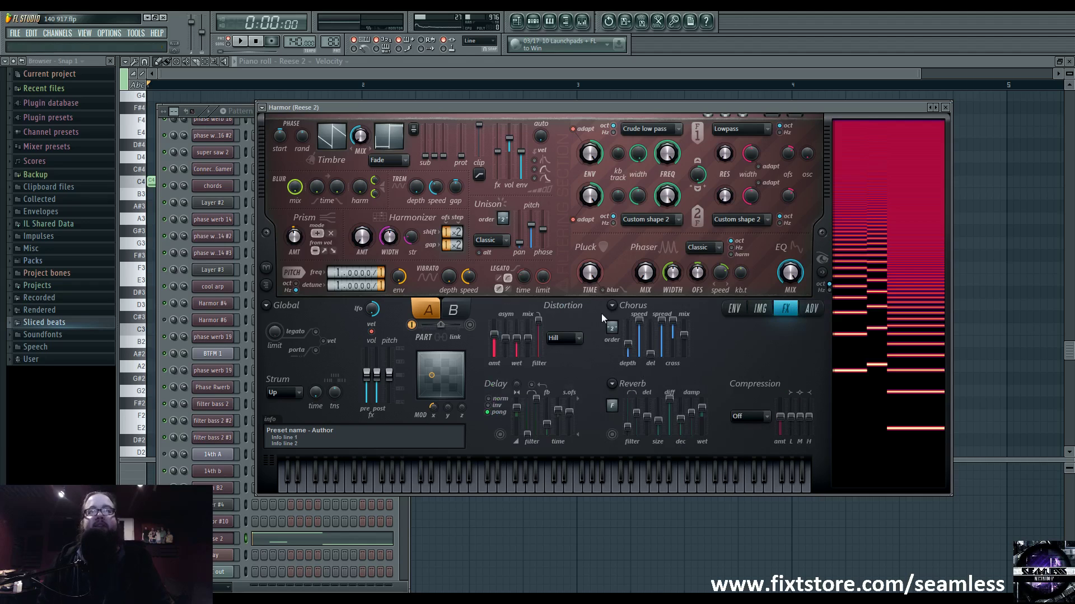
left_click(734, 308)
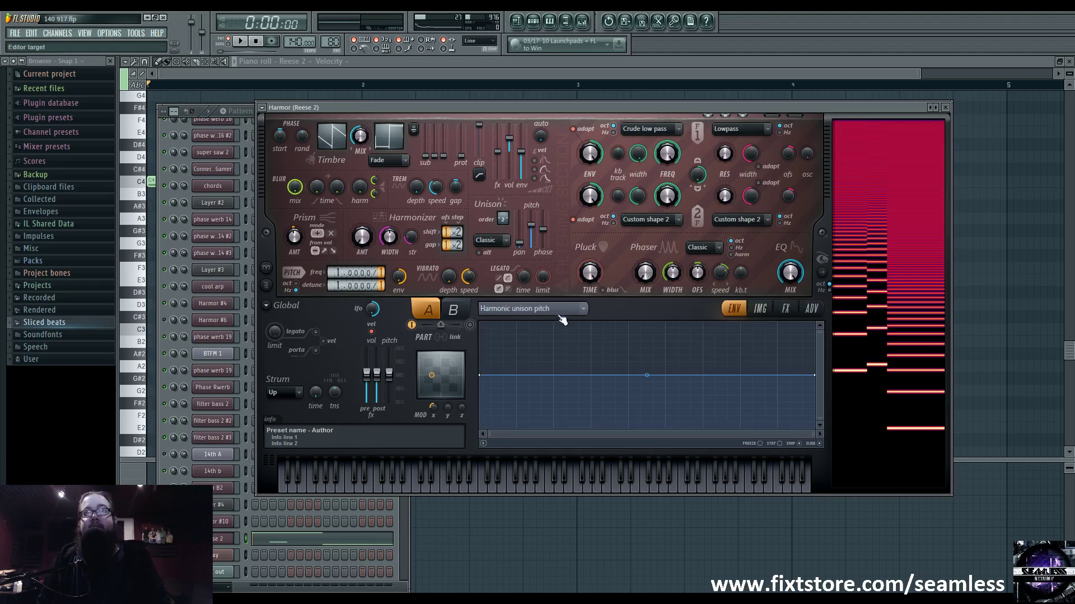
left_click(759, 309)
left_click(786, 310)
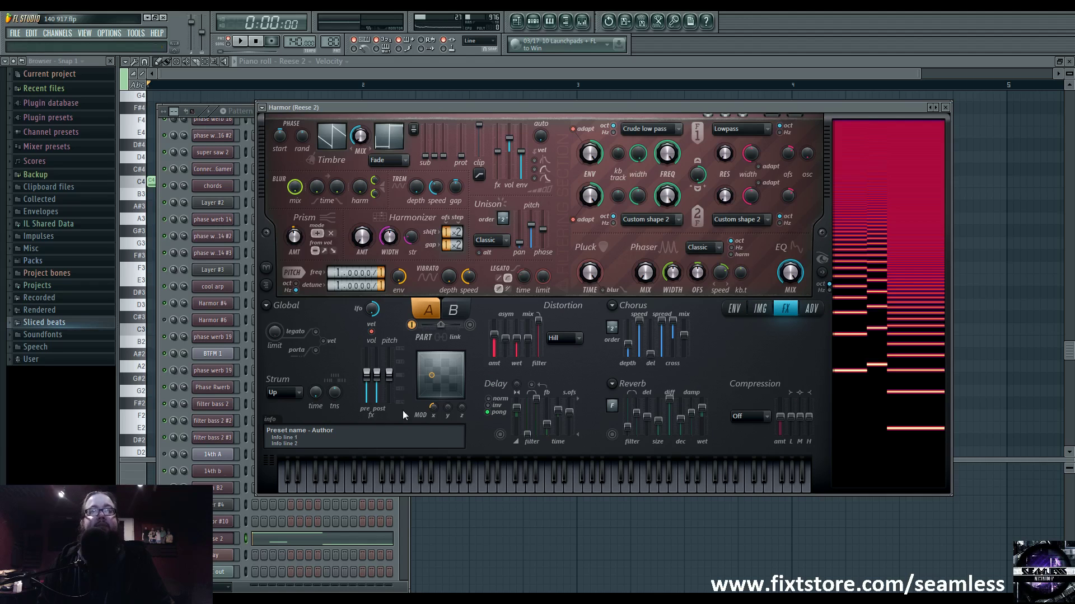
Return to Harmor's envelope page and review the list of articulation, mapping and shaping targets
left_click(734, 308)
left_click(526, 304)
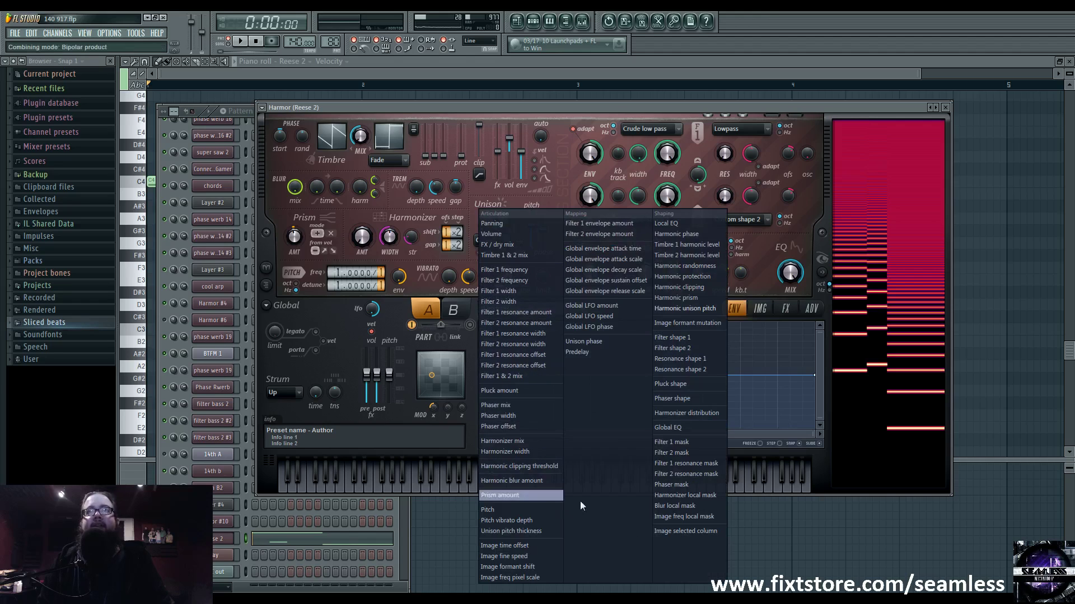
left_click(336, 310)
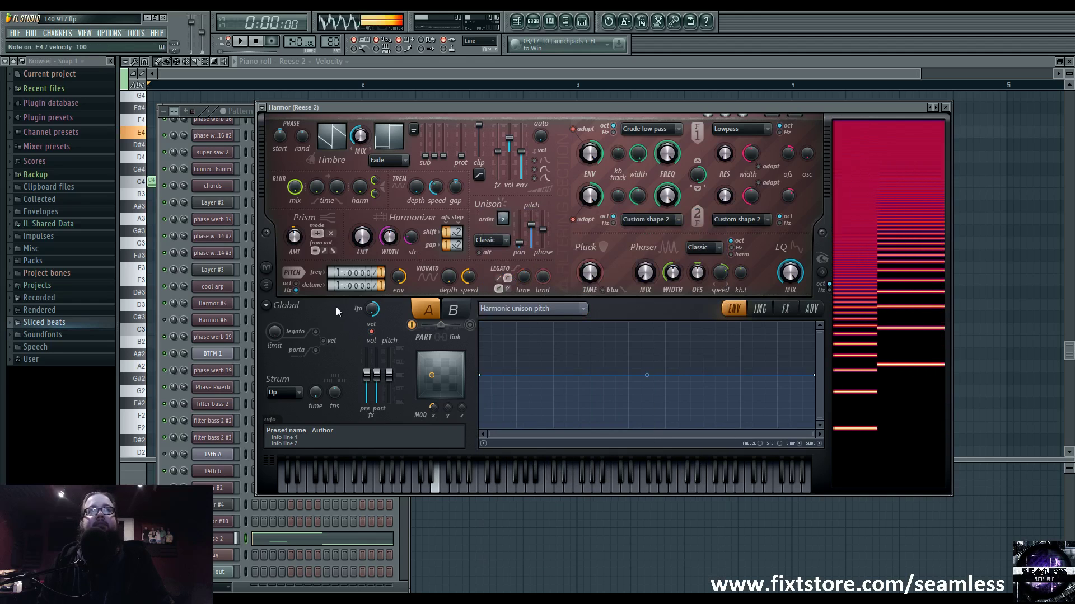
Audition low and mid notes on the Reese 2 Harmor keyboard and check the envelope target list once more
left_click(331, 485)
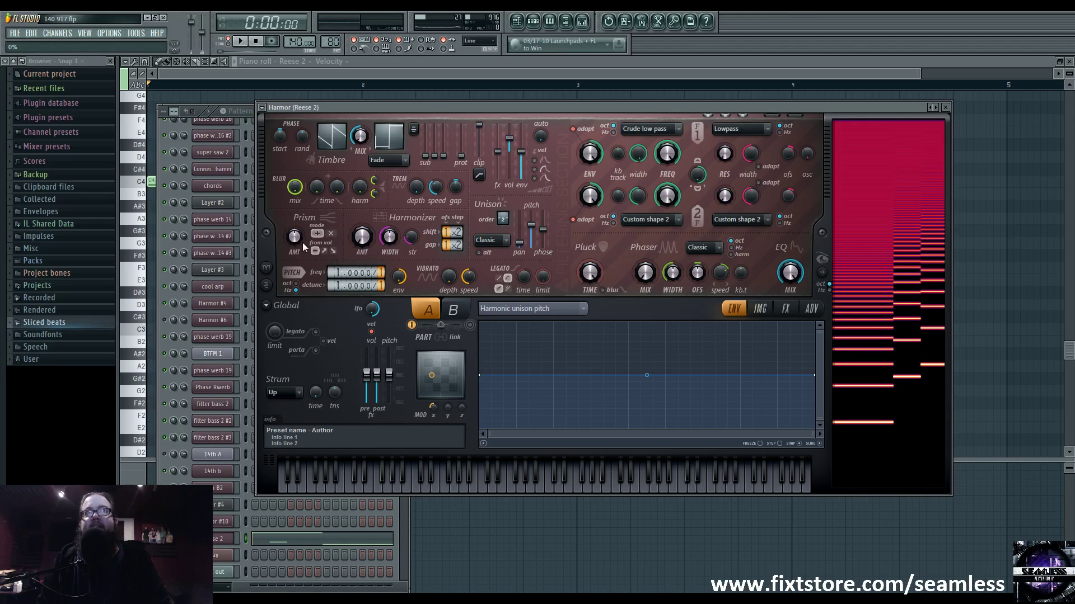
left_click(338, 485)
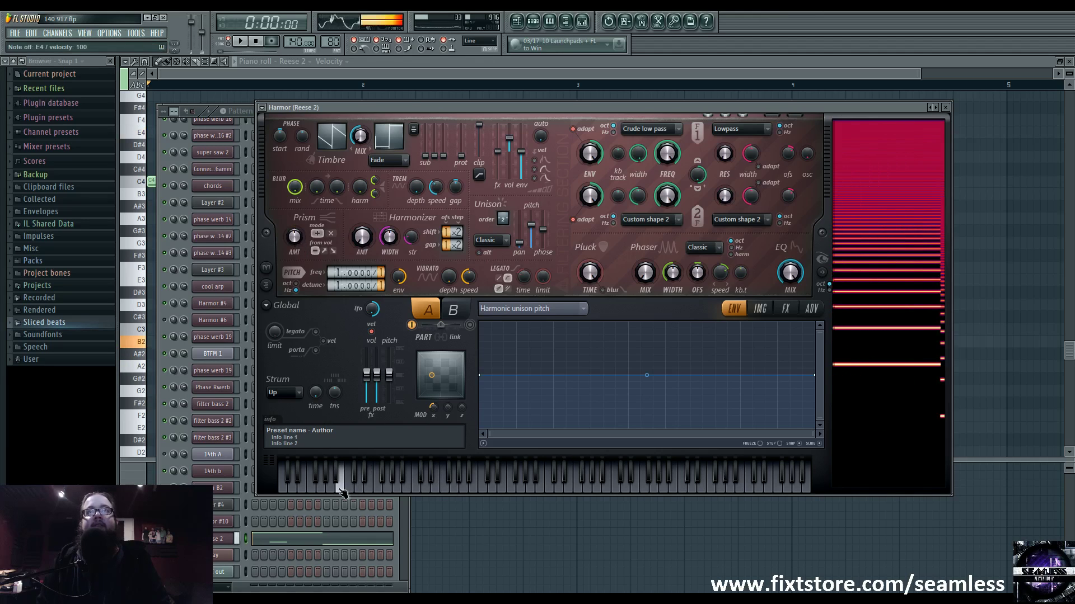
left_click(282, 487)
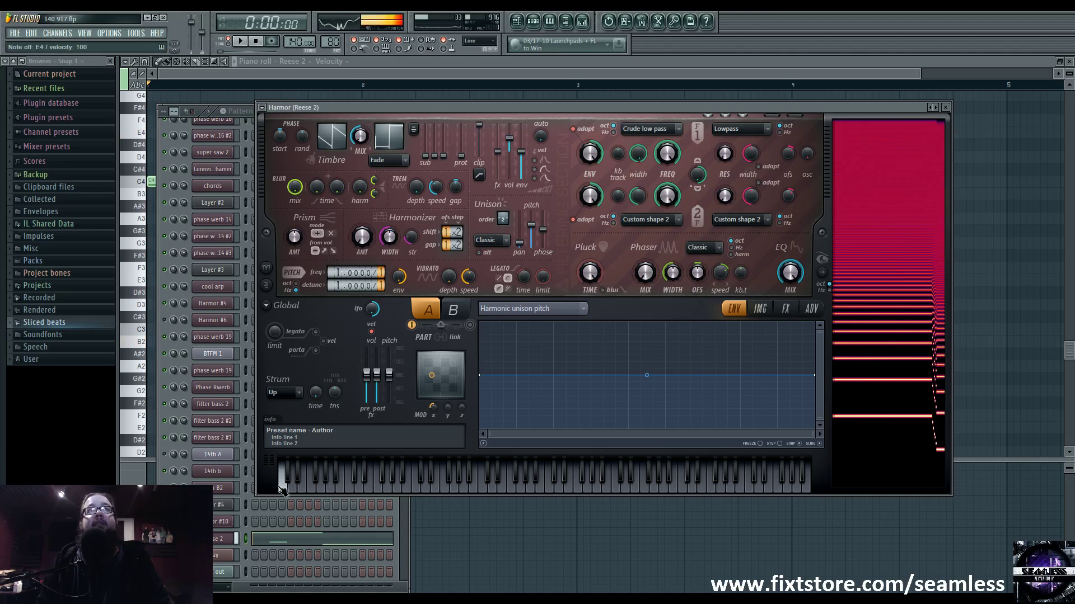
left_click(420, 485)
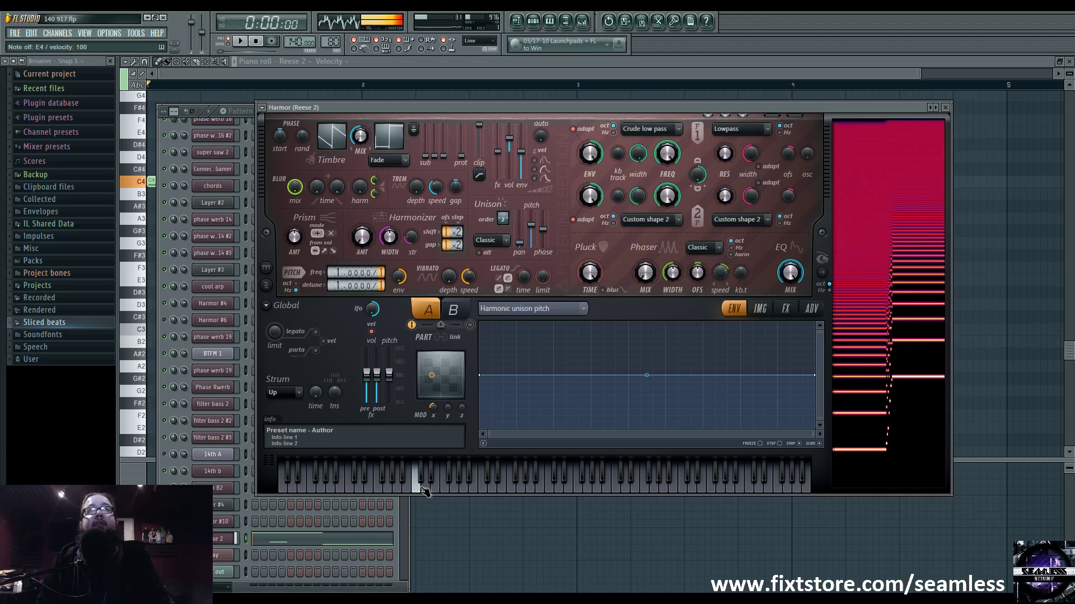
left_click(380, 486)
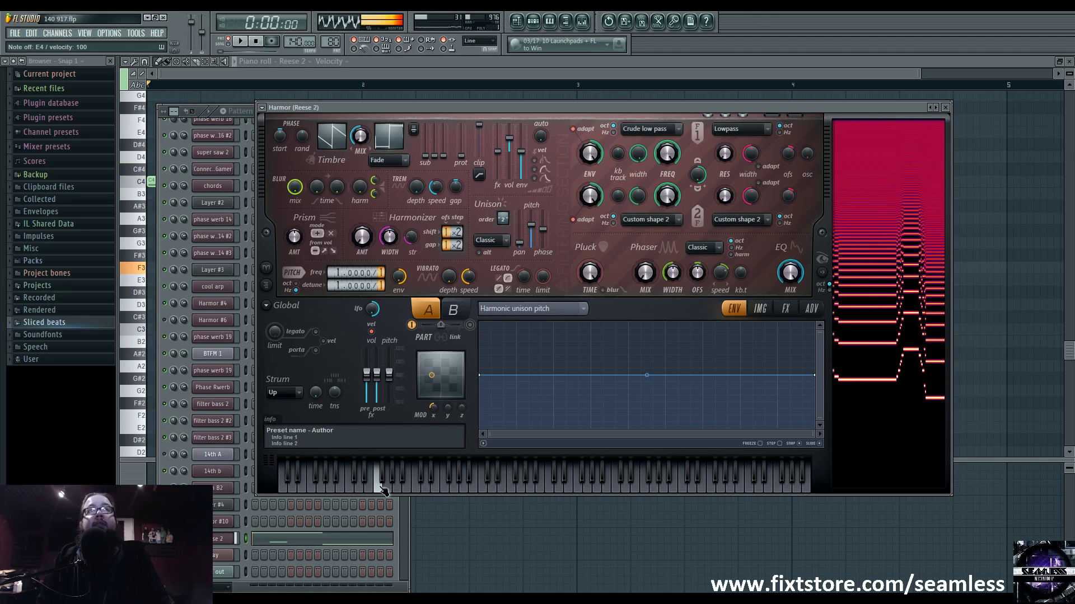
left_click(343, 485)
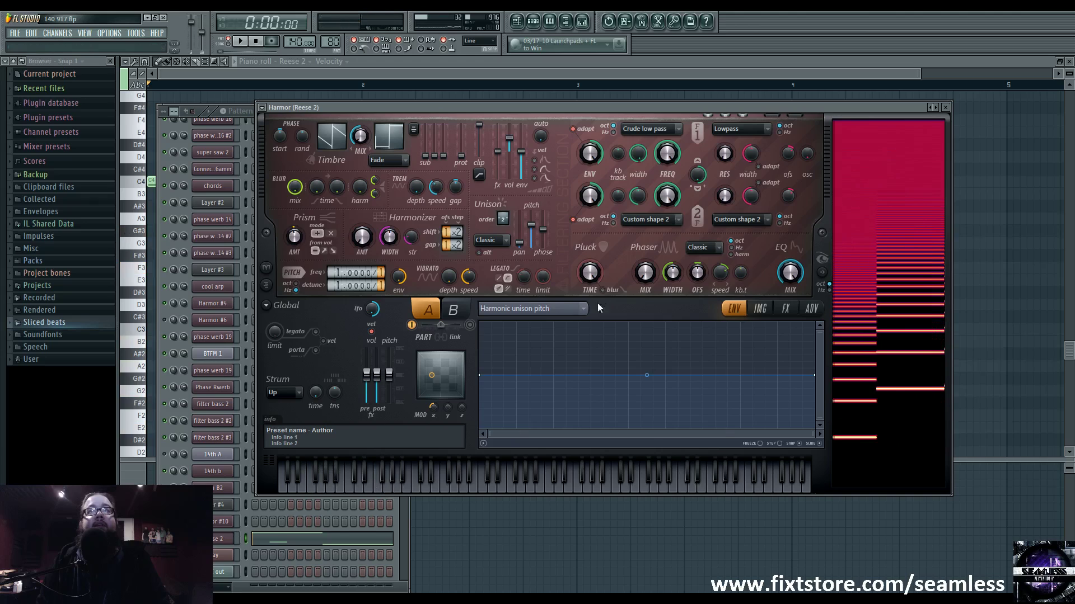
left_click(574, 309)
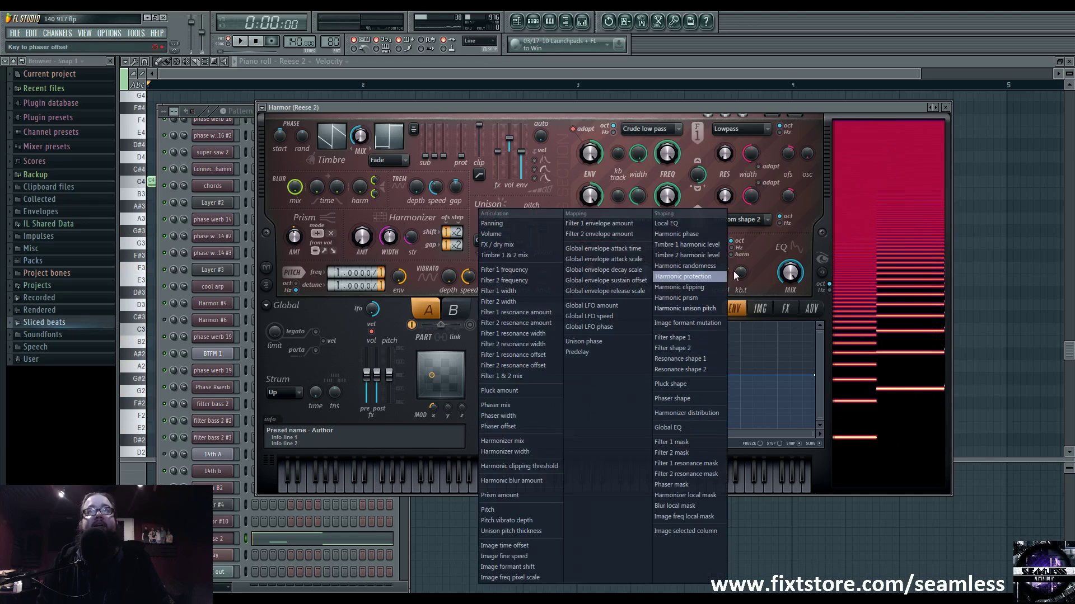
left_click(762, 284)
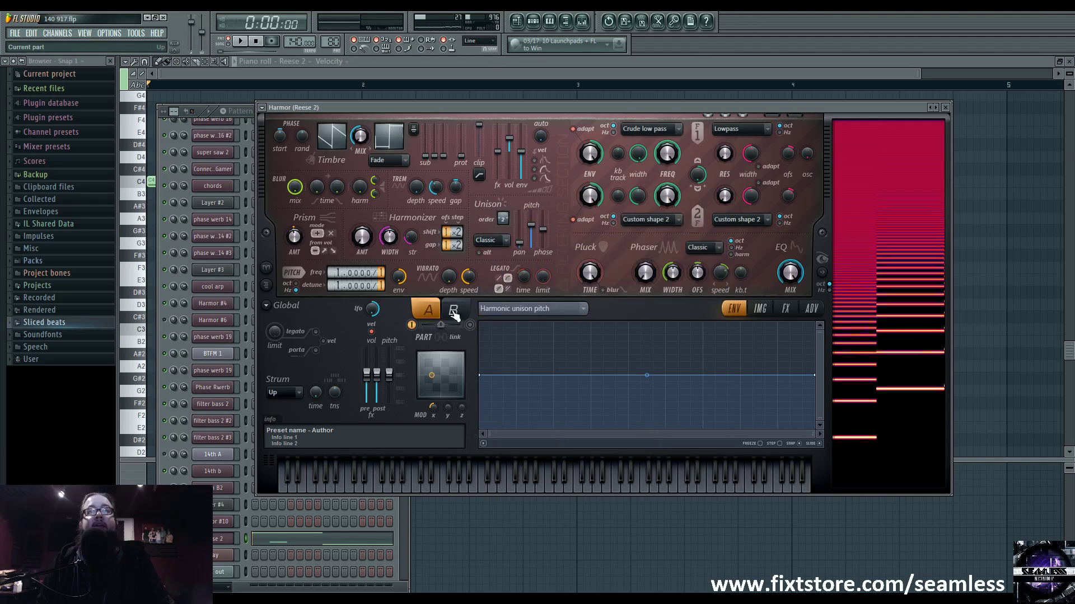
Return to the playlist, play the section from bar 72, and place the playback position at bar 74
left_click(517, 21)
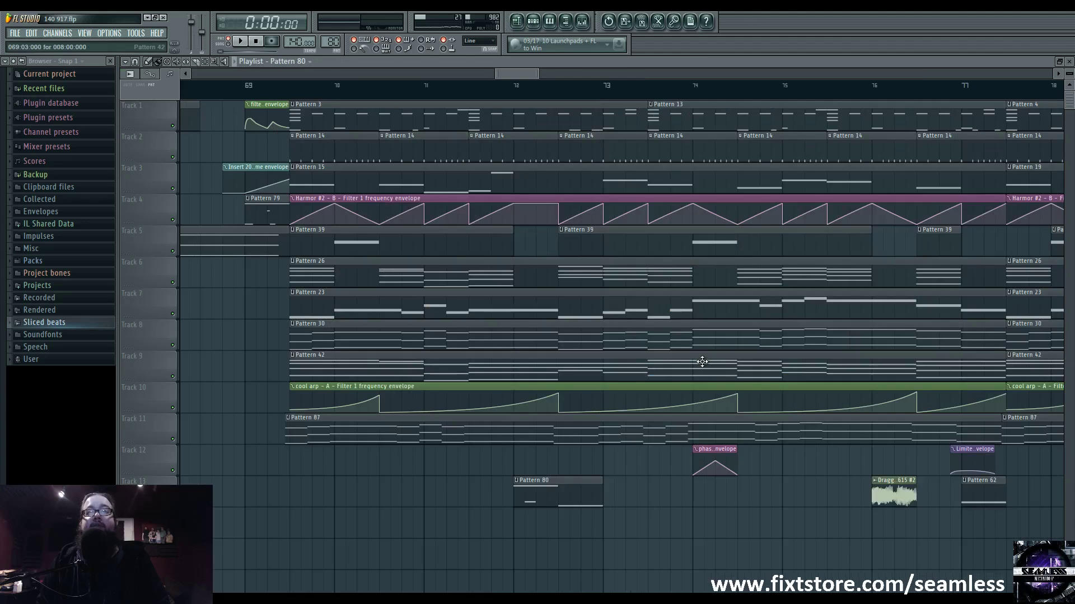
scroll(393, 109, "right", 5)
left_click(417, 85)
key("space")
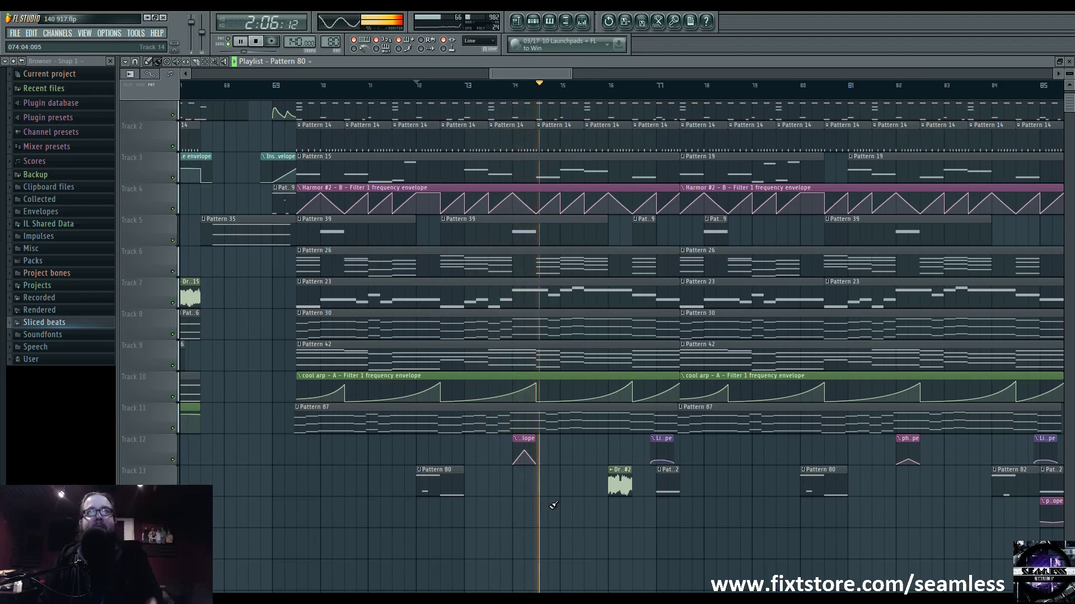
key("space")
left_click(512, 86)
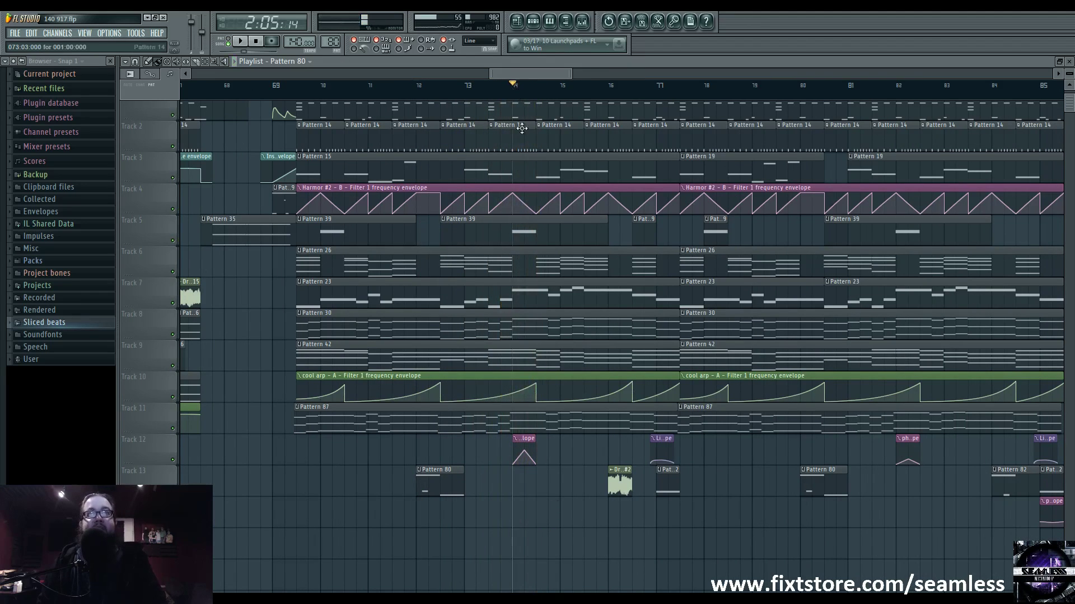
Look at the Layer #3 notes of the Pattern 39 clip at bar 74 and return to the playlist
double_click(519, 240)
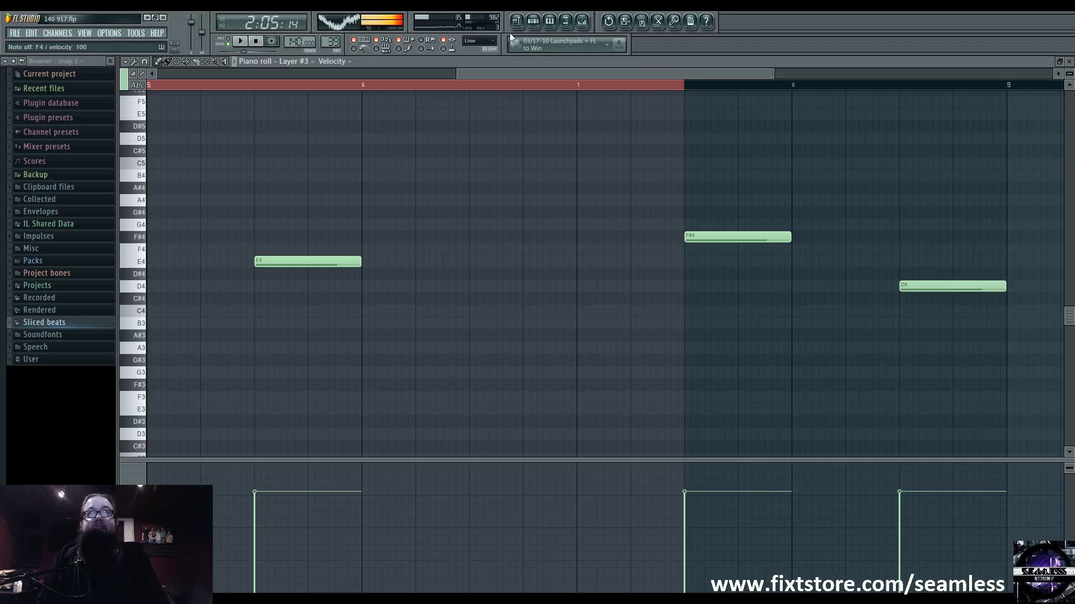
left_click(532, 21)
left_click(516, 21)
left_click(532, 21)
left_click(533, 22)
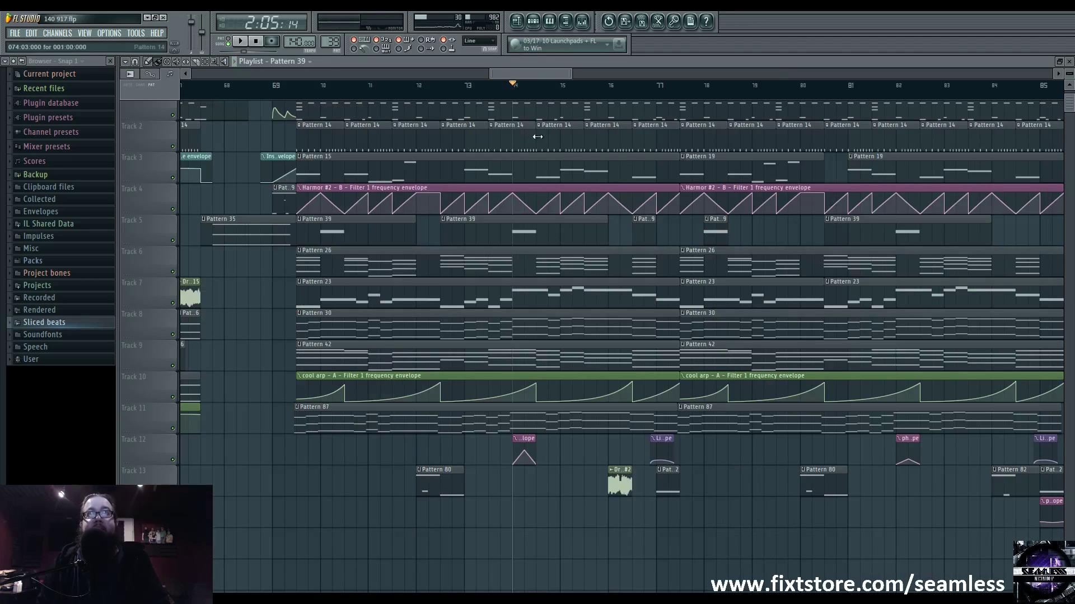
Inspect the Harmor settings of phase werb 14 #3, phase werb 14 #2 and phase werb 14 while playing from bar 74, and return to the playlist
left_click(537, 21)
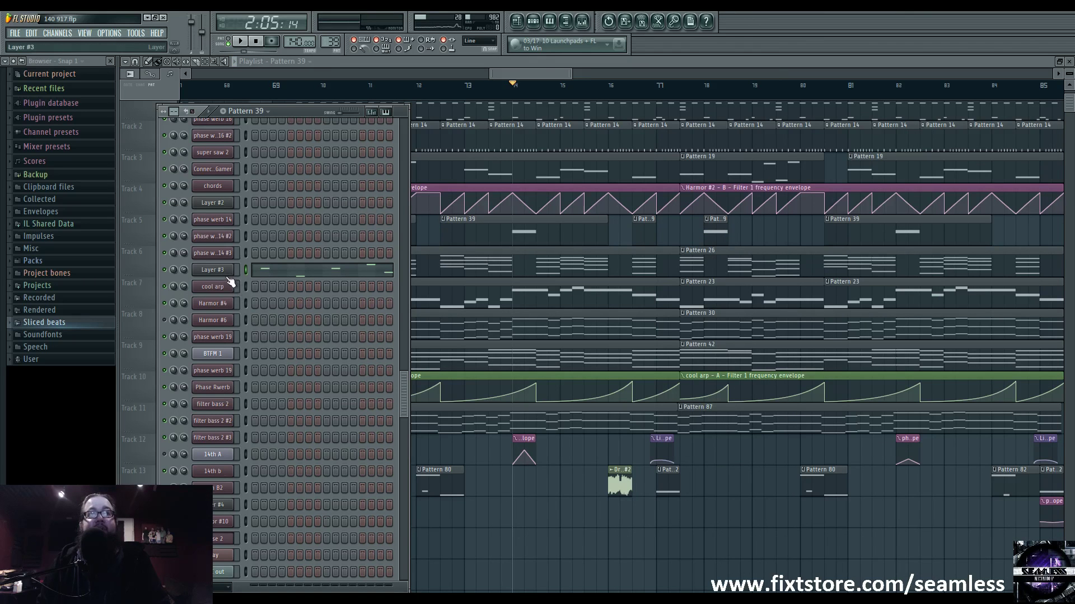
left_click(218, 253)
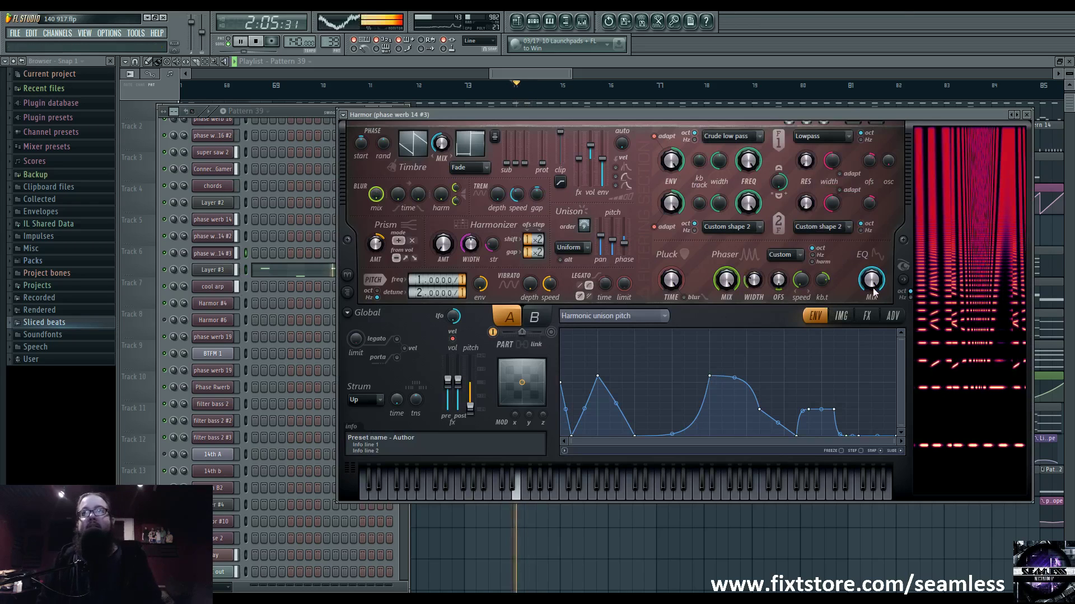
left_click_drag(777, 290, 777, 283)
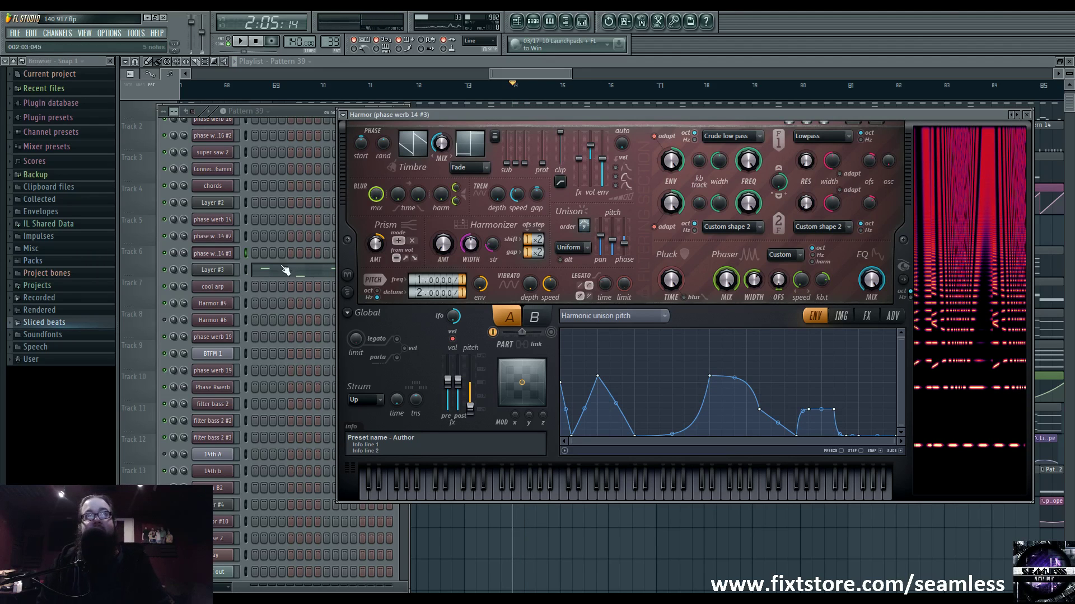
left_click(222, 301)
key("space")
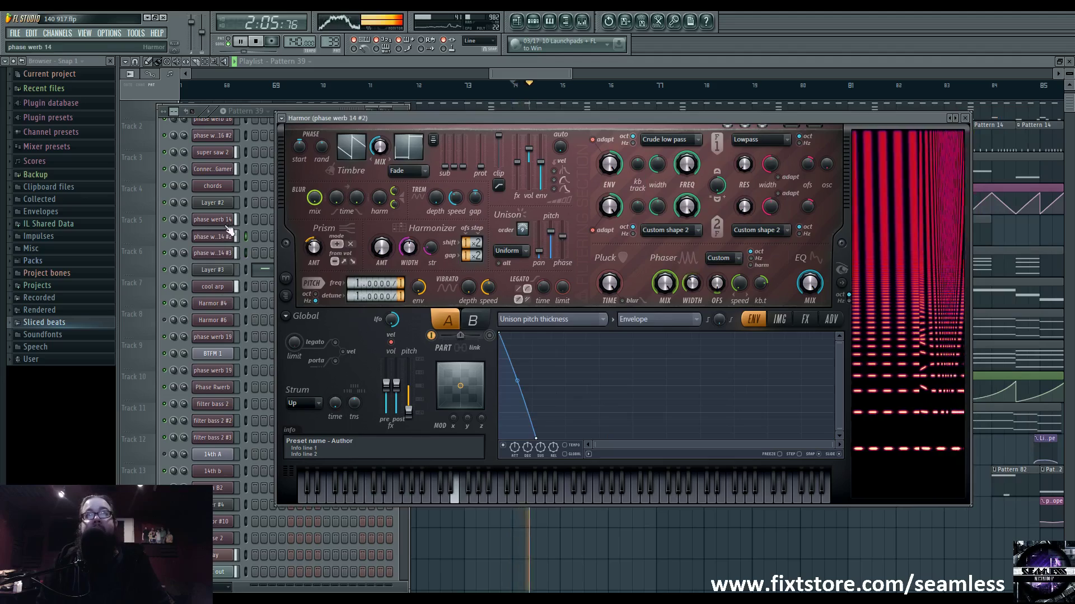
left_click(225, 221)
key("space")
key("F5")
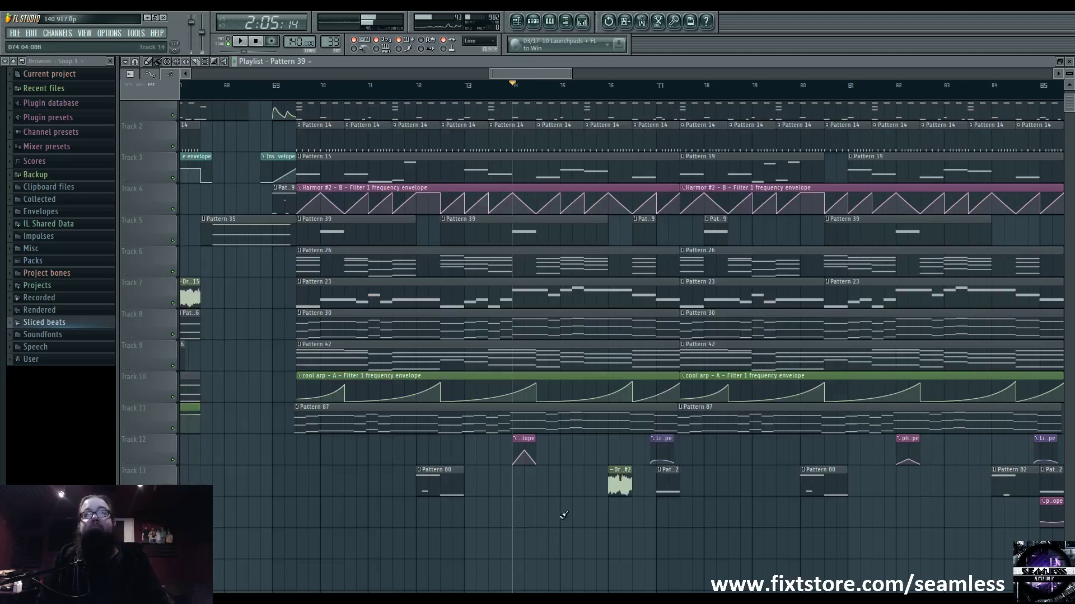
Play the repeat of the section from bar 82 and reset the playback position to bar 82
scroll(599, 464, "down", 8)
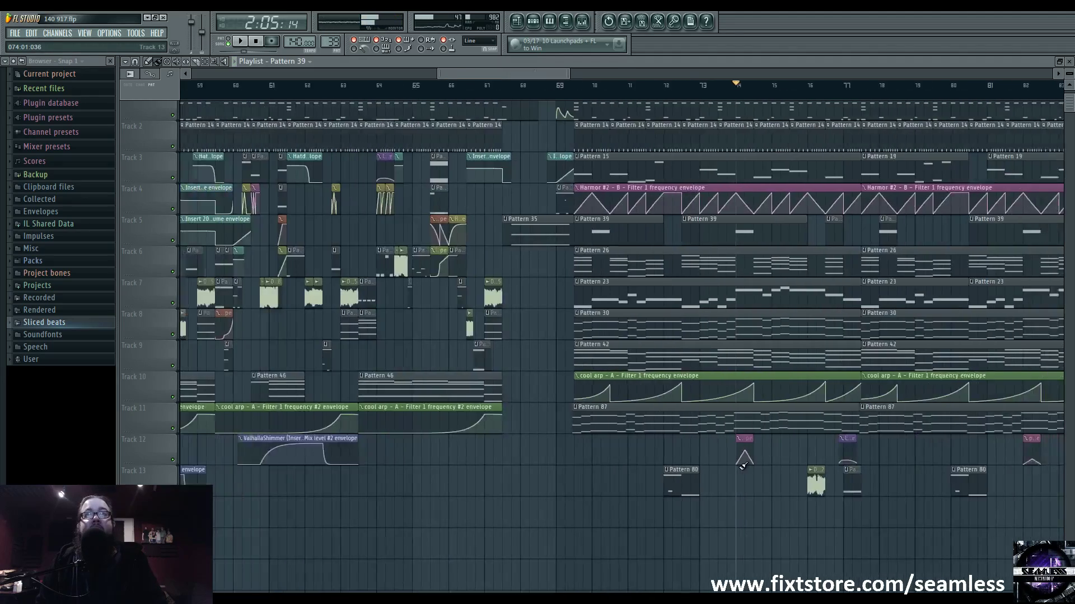
scroll(721, 120, "up", 8)
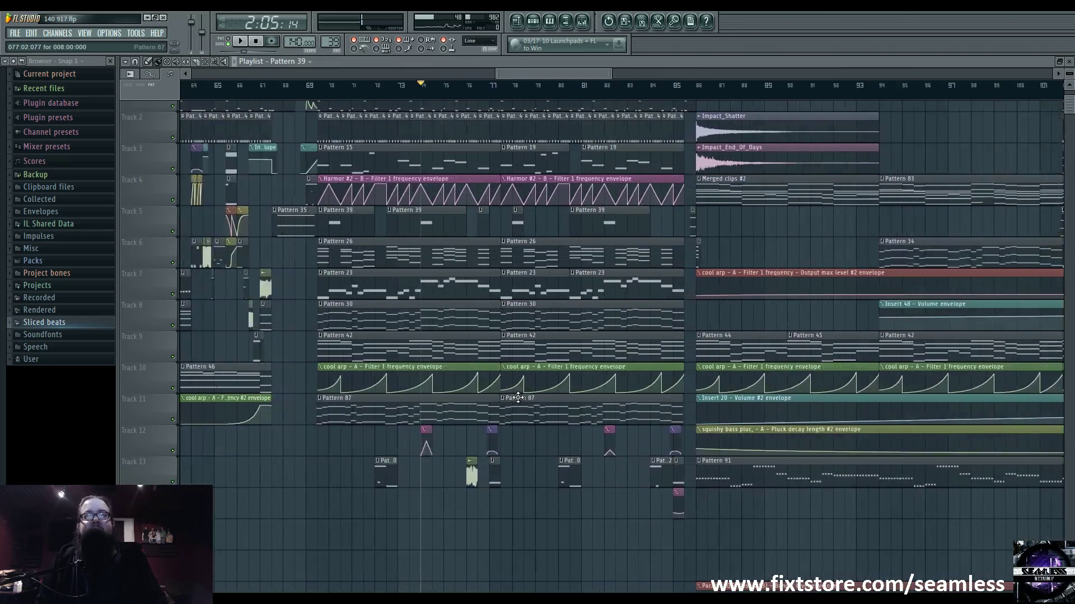
left_click(648, 88)
key("space")
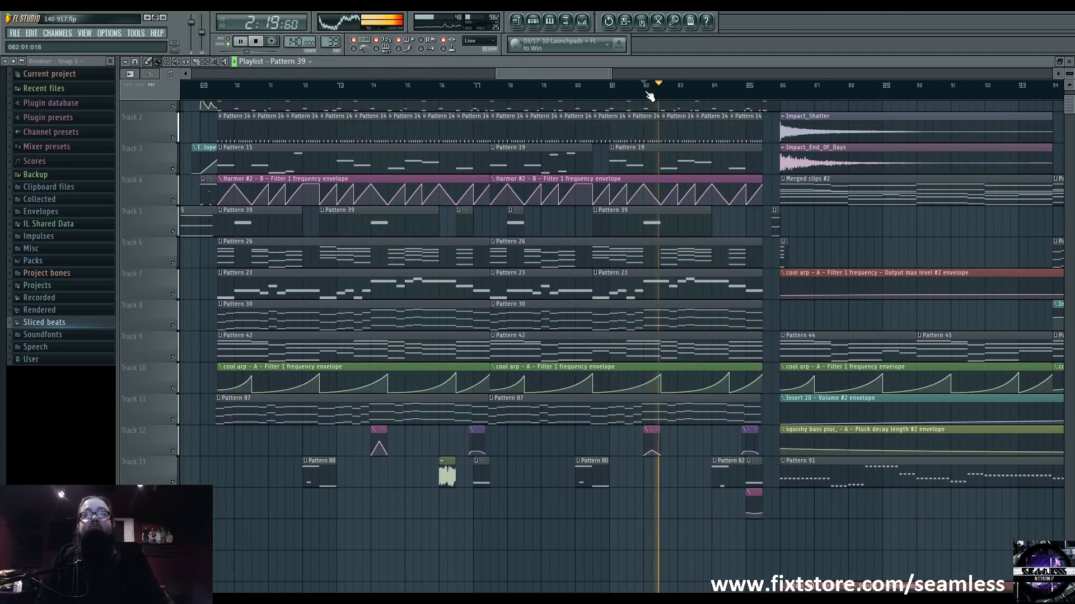
left_click(643, 89)
Examine the phase werb 14 #3 Harmor settings and harmonic unison pitch envelope at bar 82, and return to the playlist
left_click(534, 25)
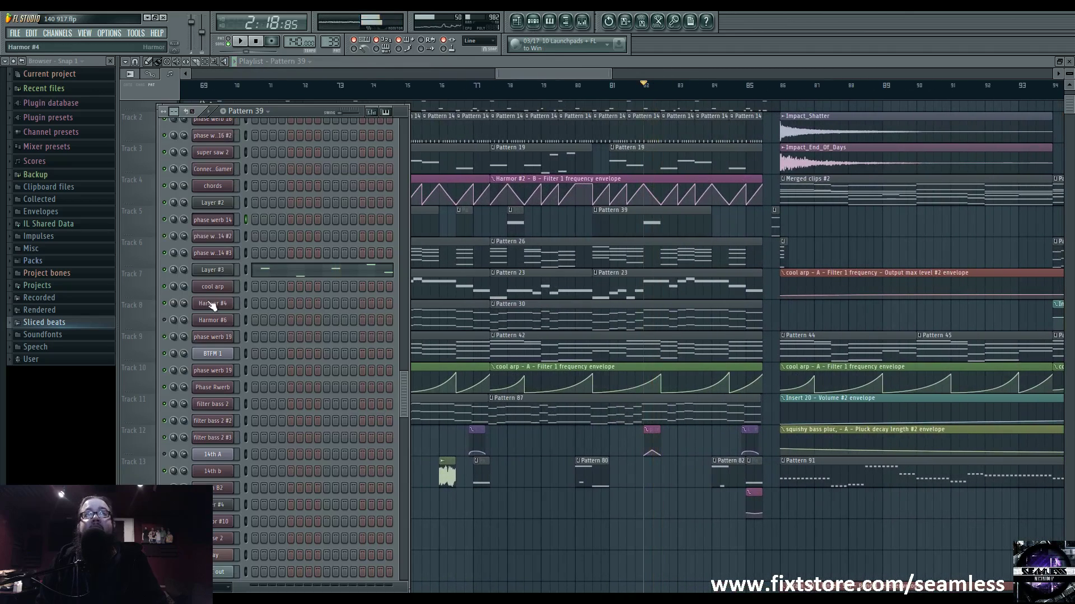
left_click(222, 257)
key("space")
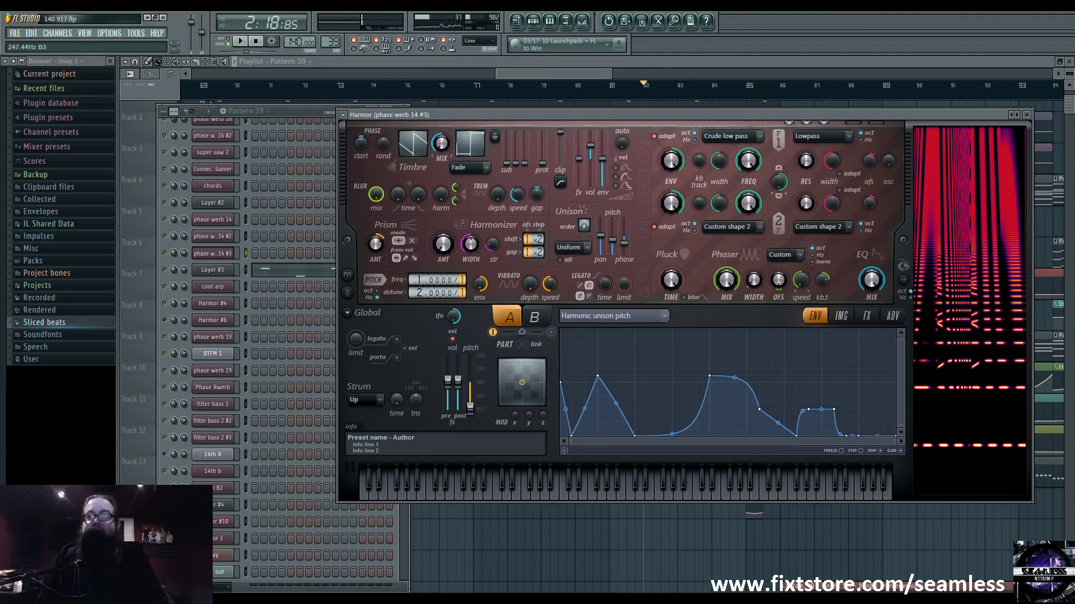
key("F5")
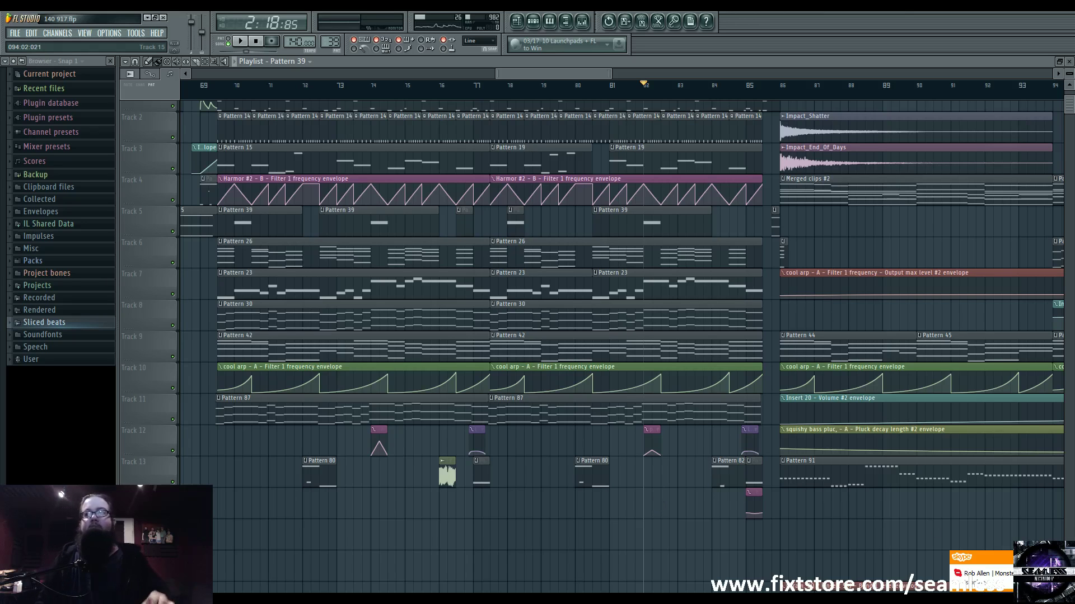
Play the arrangement from bar 82 through bar 85 and stop playback
key("space")
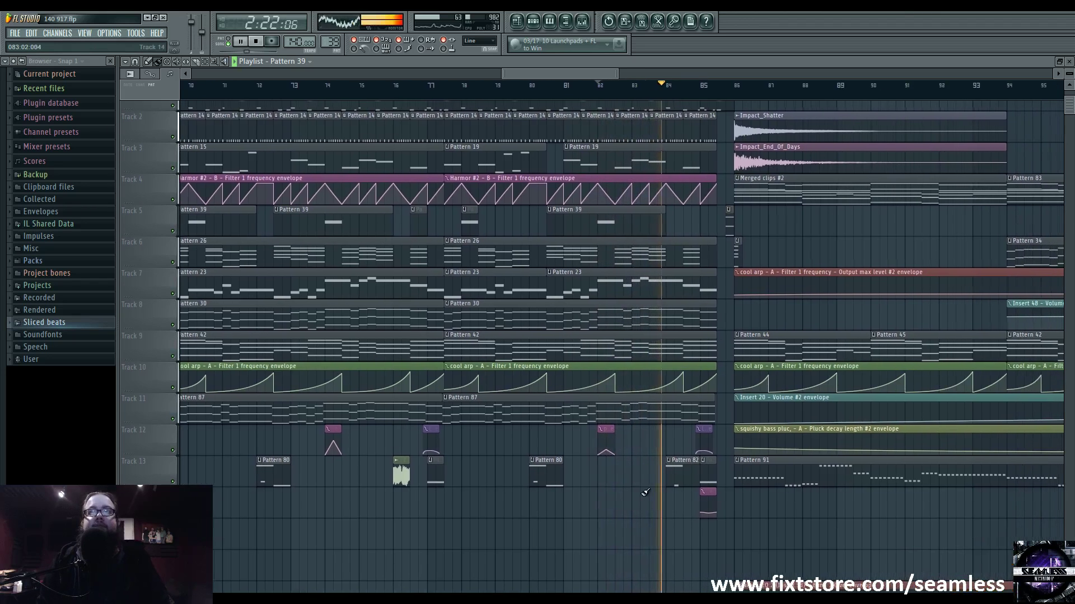
scroll(648, 503, "up", 1)
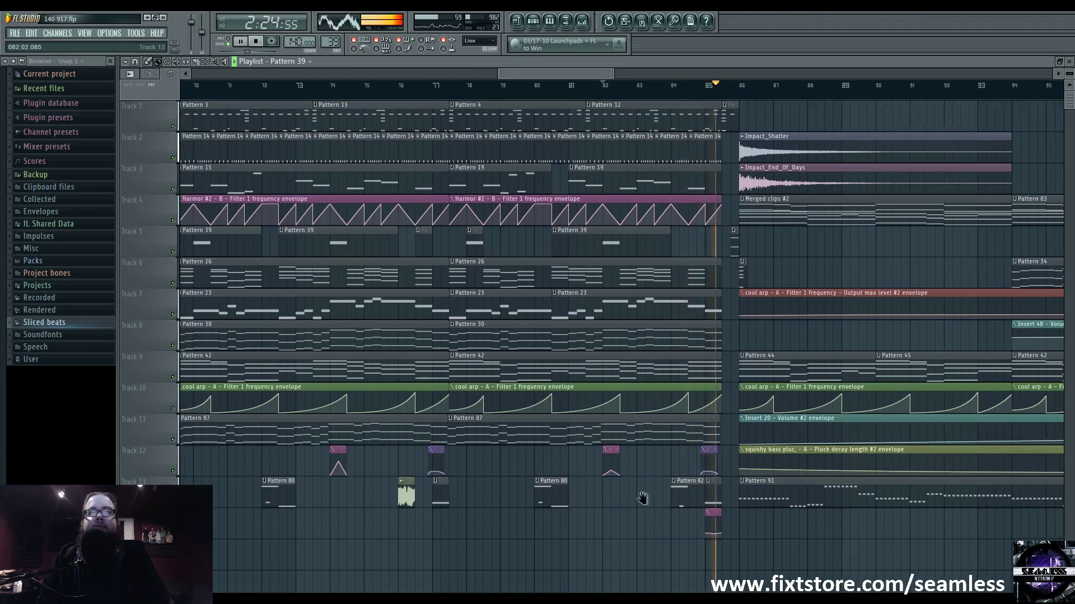
key("space")
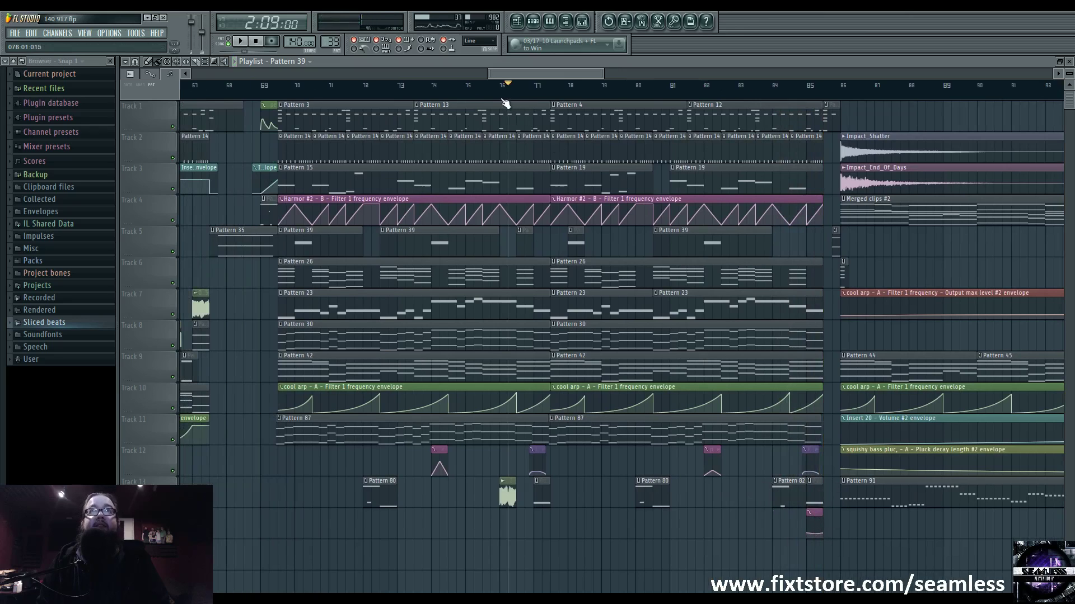
Play the section from bar 76 and view the channel settings of its Dragged sample_615 #2 clip on Track 13
left_click(499, 85)
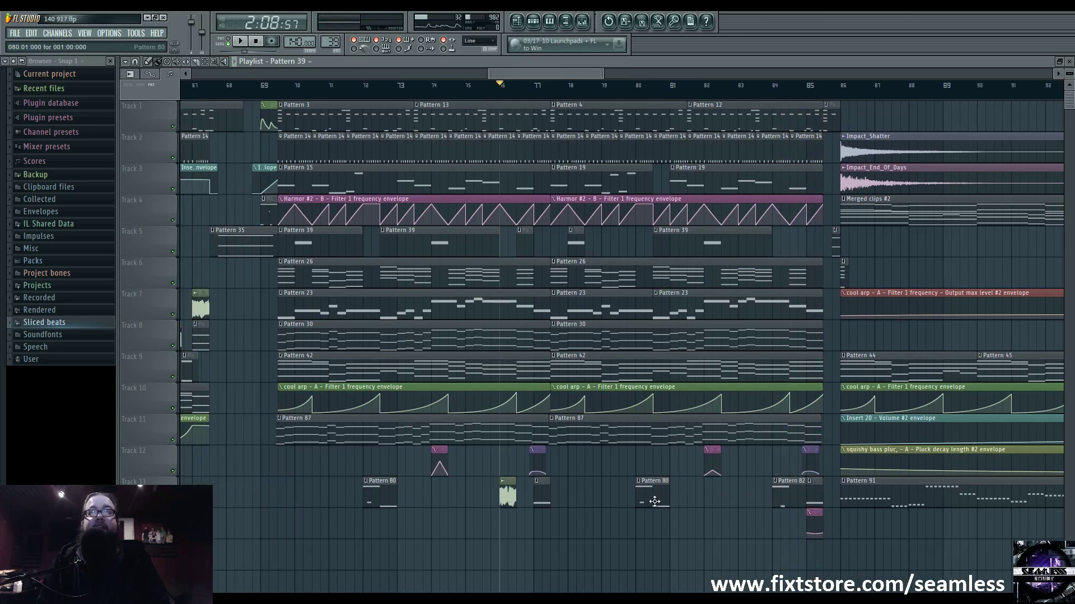
key("space")
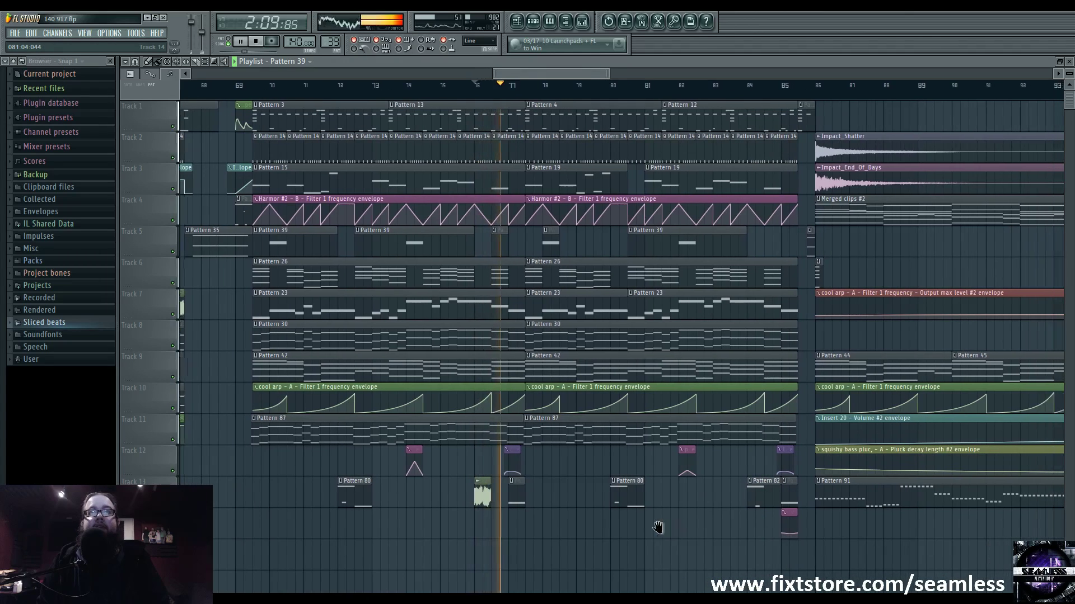
key("space")
double_click(457, 493)
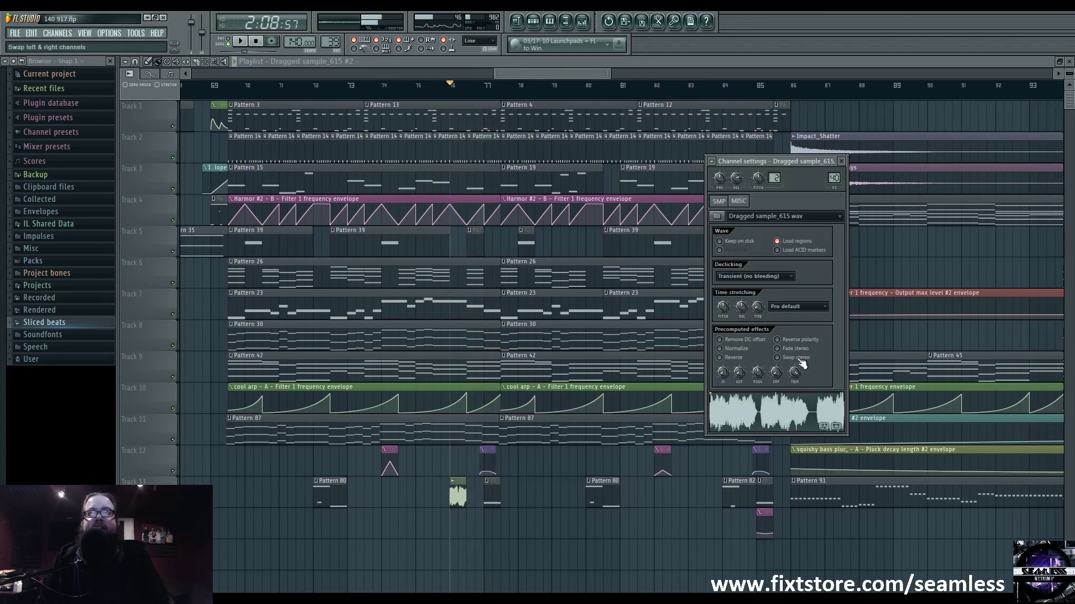
left_click(481, 520)
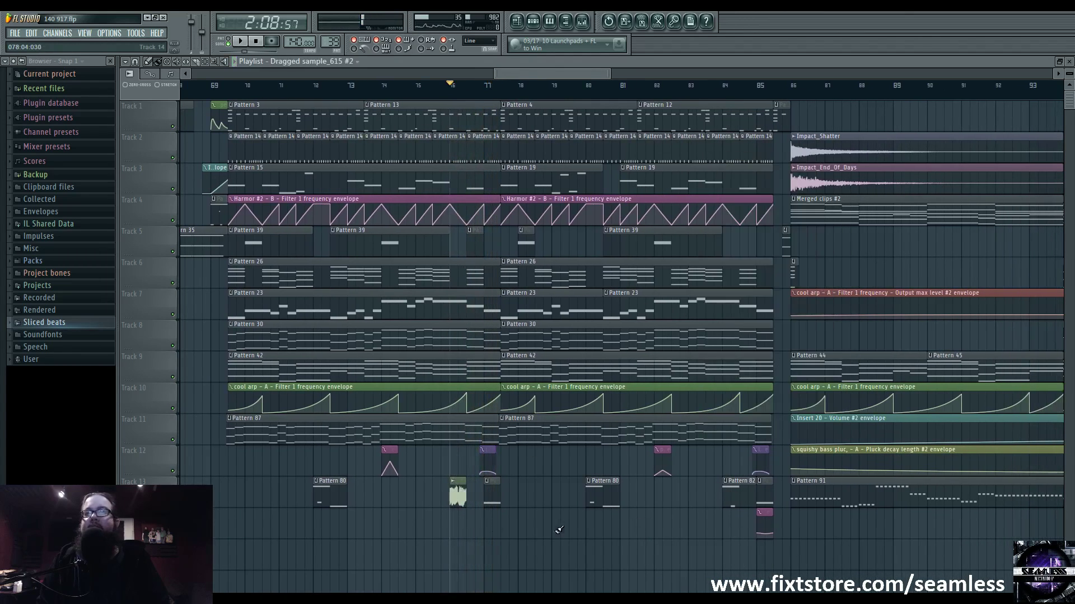
Look over the playlist arrangement from the breakdown at bar 86 through the following drop
scroll(493, 514, "right", 1)
scroll(493, 515, "right", 8)
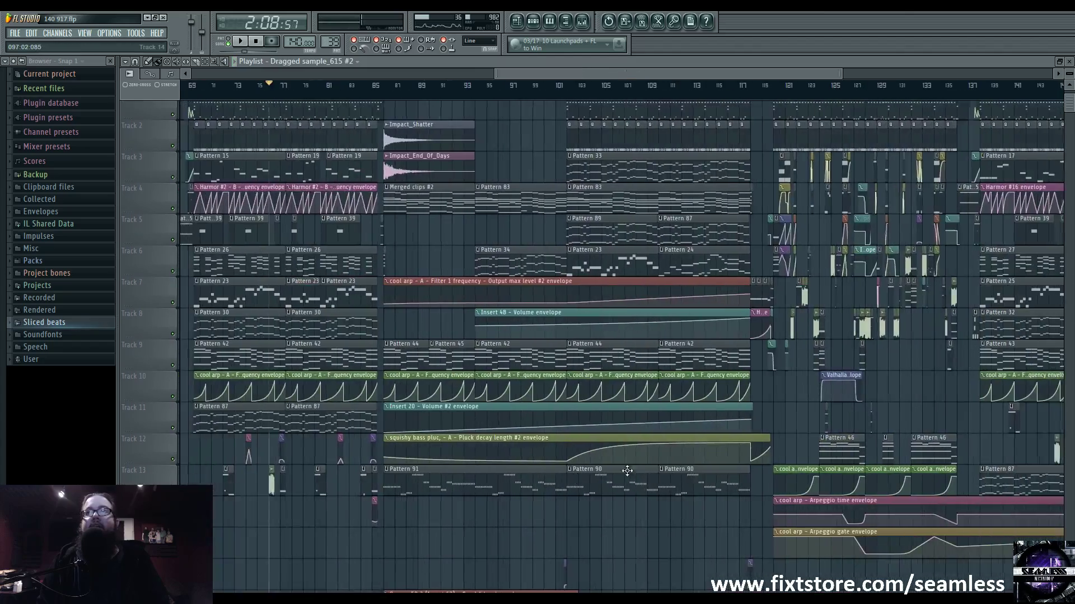
scroll(459, 374, "down", 2)
scroll(458, 374, "up", 2)
scroll(616, 420, "left", 10)
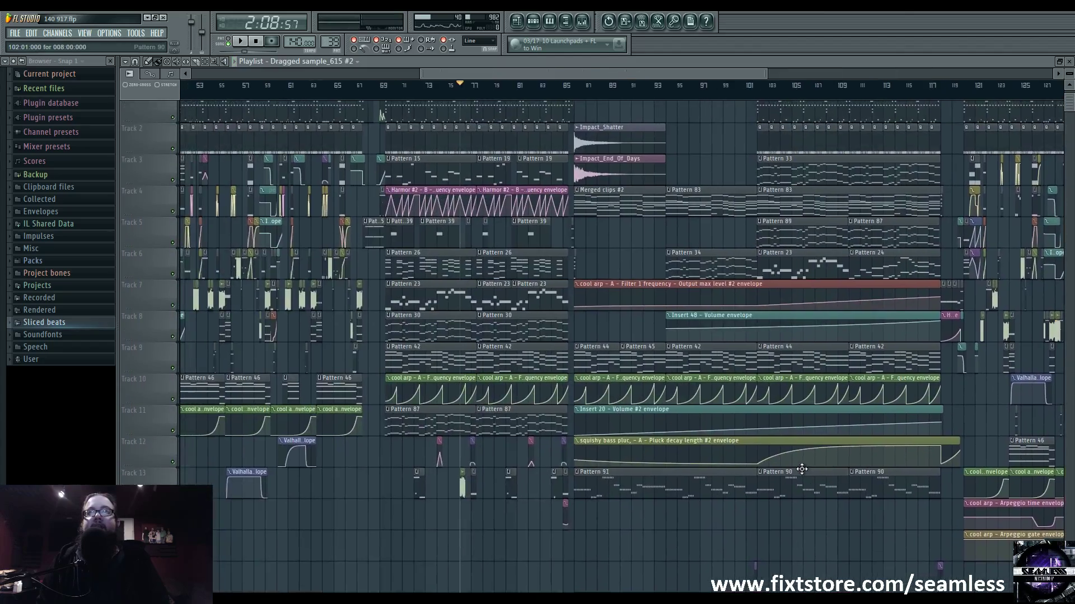
scroll(765, 340, "right", 7)
scroll(616, 302, "down", 4)
scroll(589, 109, "up", 2)
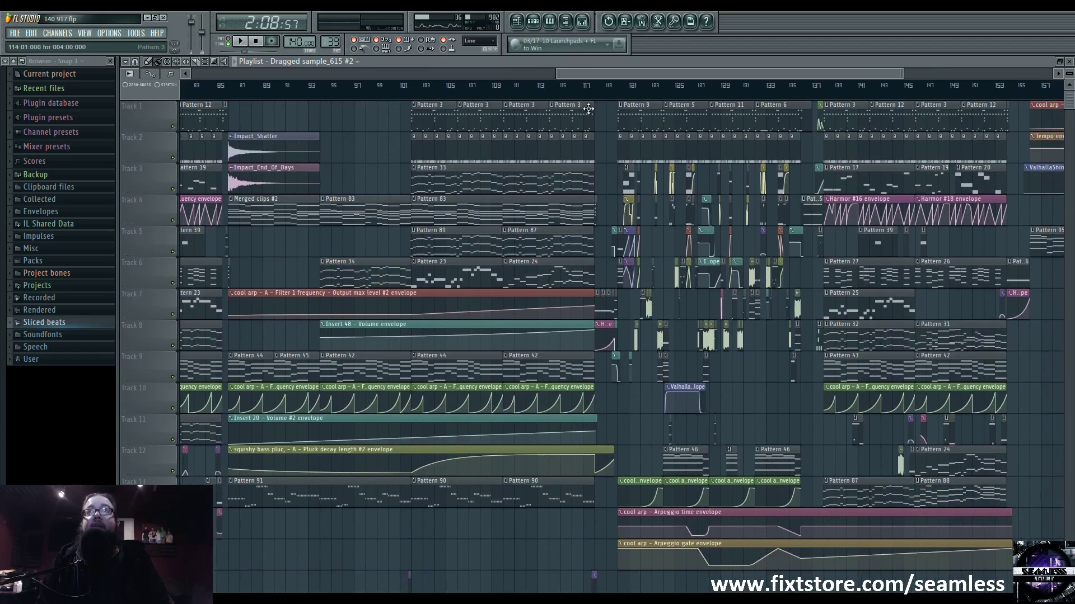
Play the transition from bar 118 into the drop and position playback at the Pattern 48 clip in bar 120
scroll(612, 99, "up", 3, "ctrl")
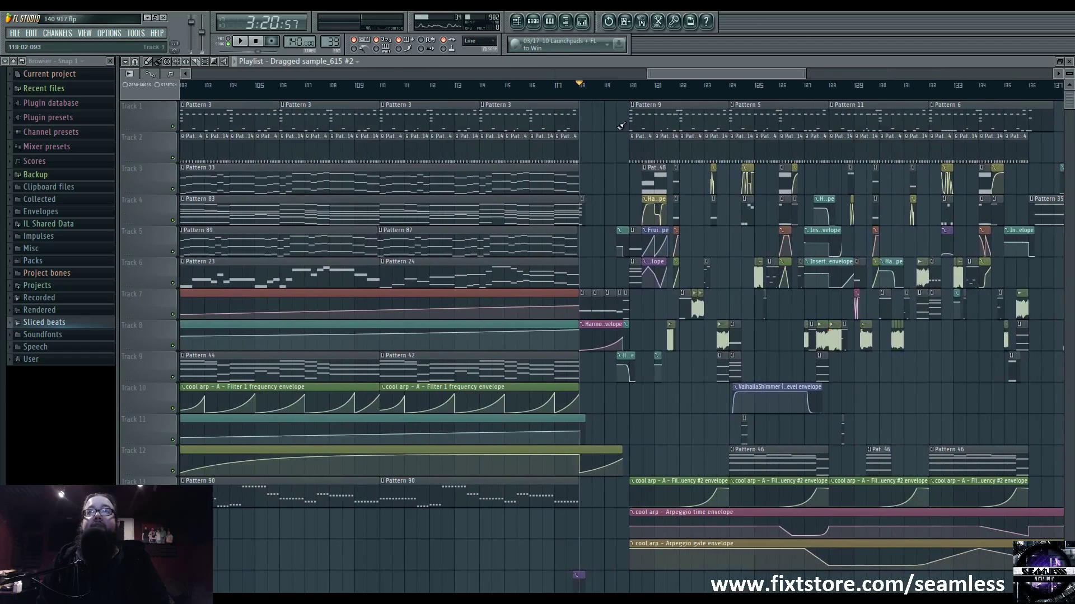
key("space")
scroll(673, 336, "up", 4, "ctrl")
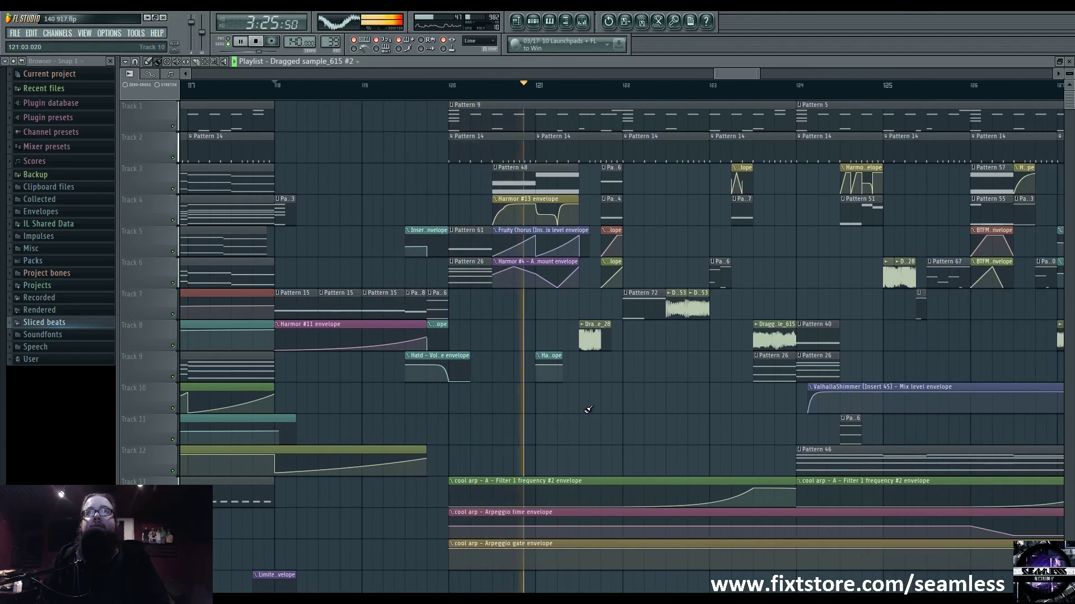
key("space")
scroll(531, 319, "up", 3, "ctrl")
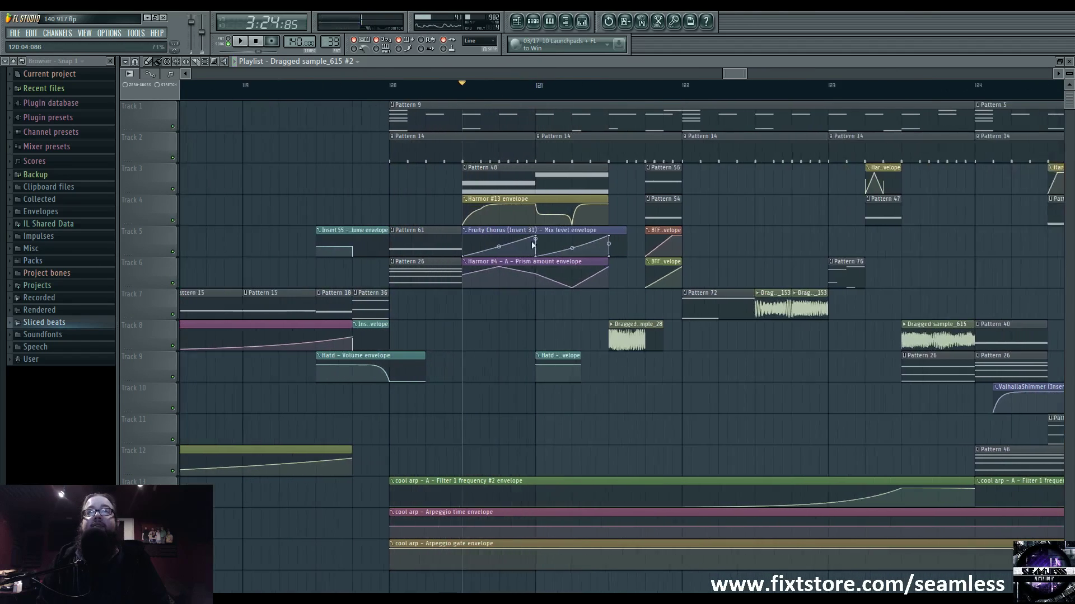
Show the channel rack and the mixer, and look at the Snare track's effects
left_click(535, 23)
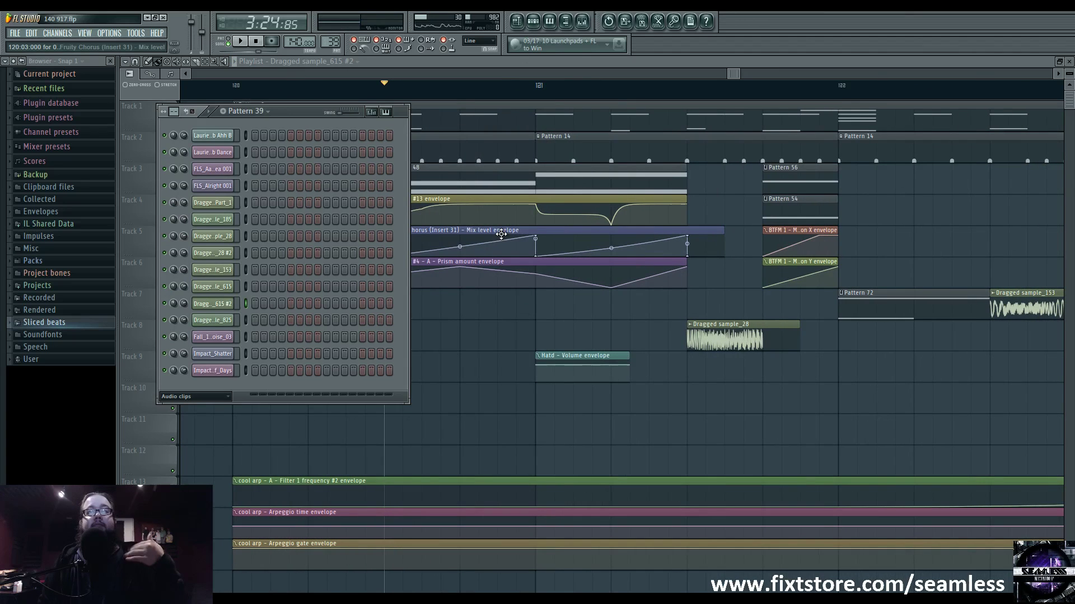
left_click(582, 21)
left_click(582, 21)
left_click(582, 22)
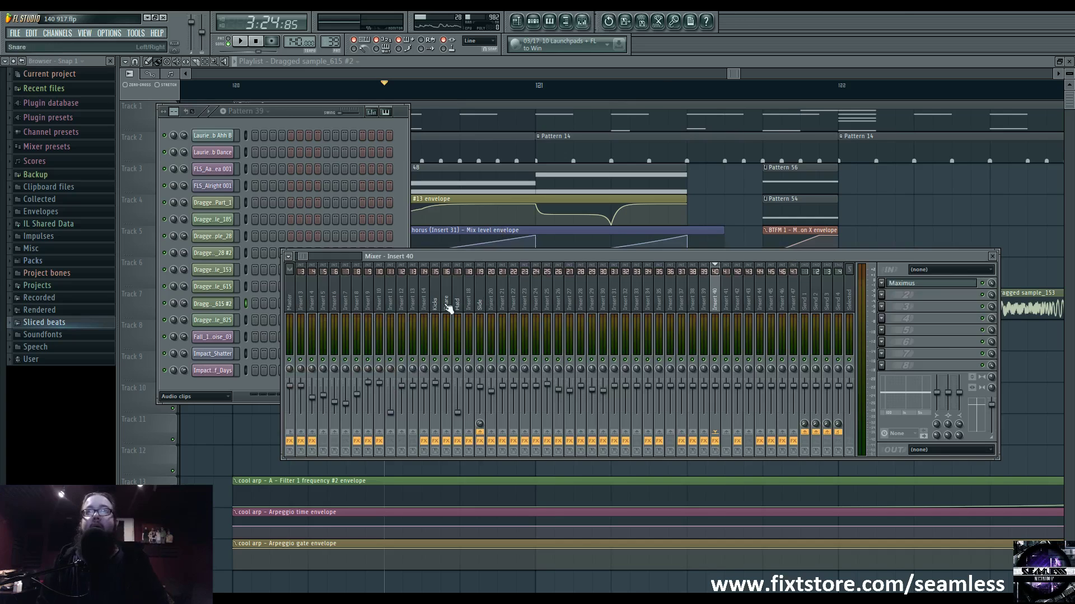
left_click(446, 300)
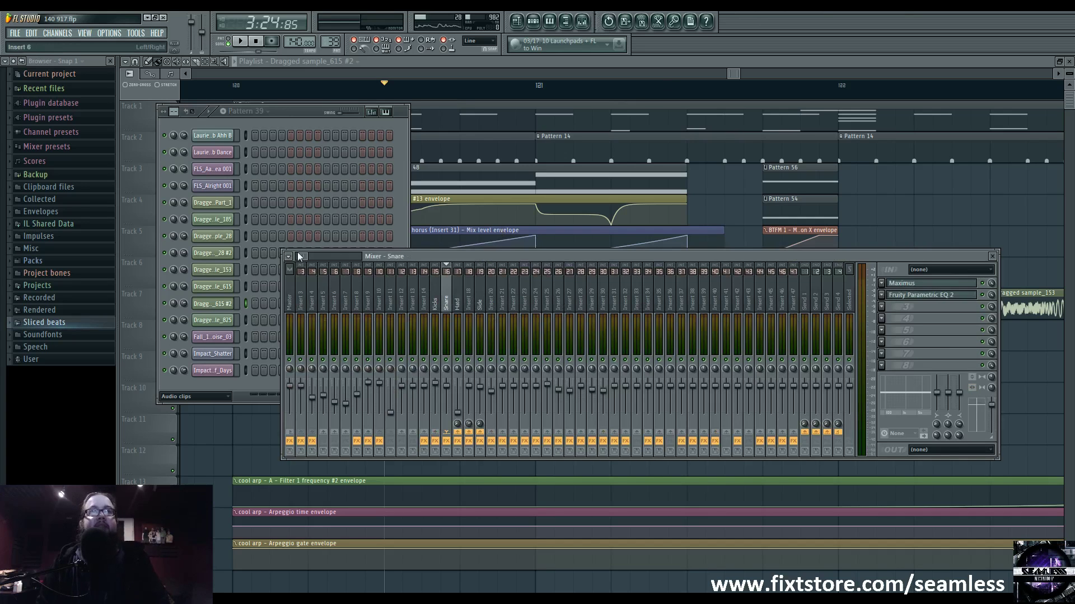
Play the Pattern 48 section, view Insert 31's effects chain with Fruity Chorus, and move the mixer clear of the envelope clips
key("space")
left_click_drag(306, 258, 314, 258)
left_click(536, 305)
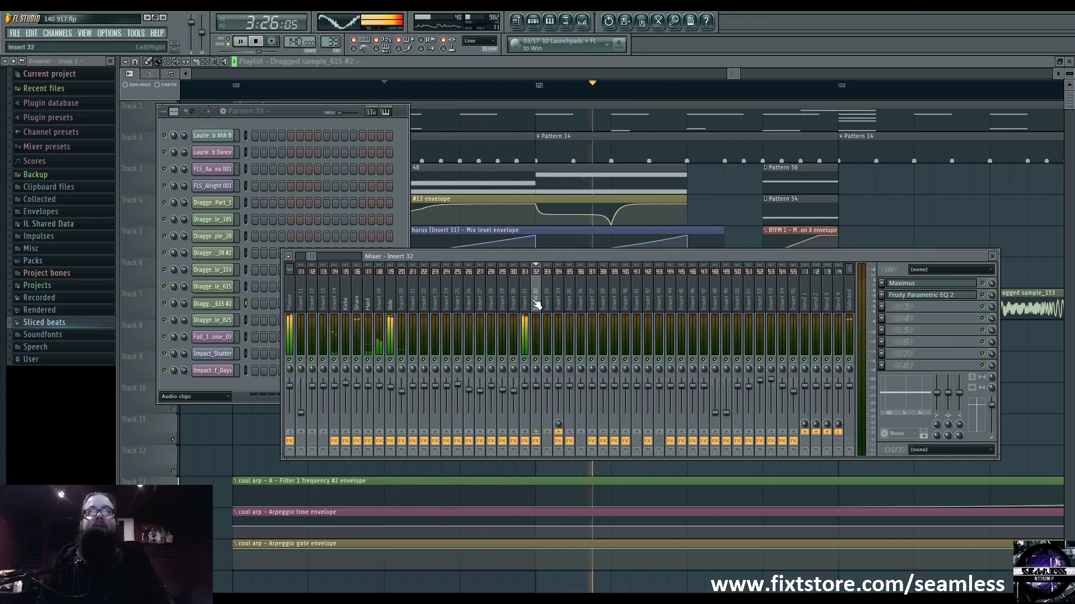
left_click(525, 305)
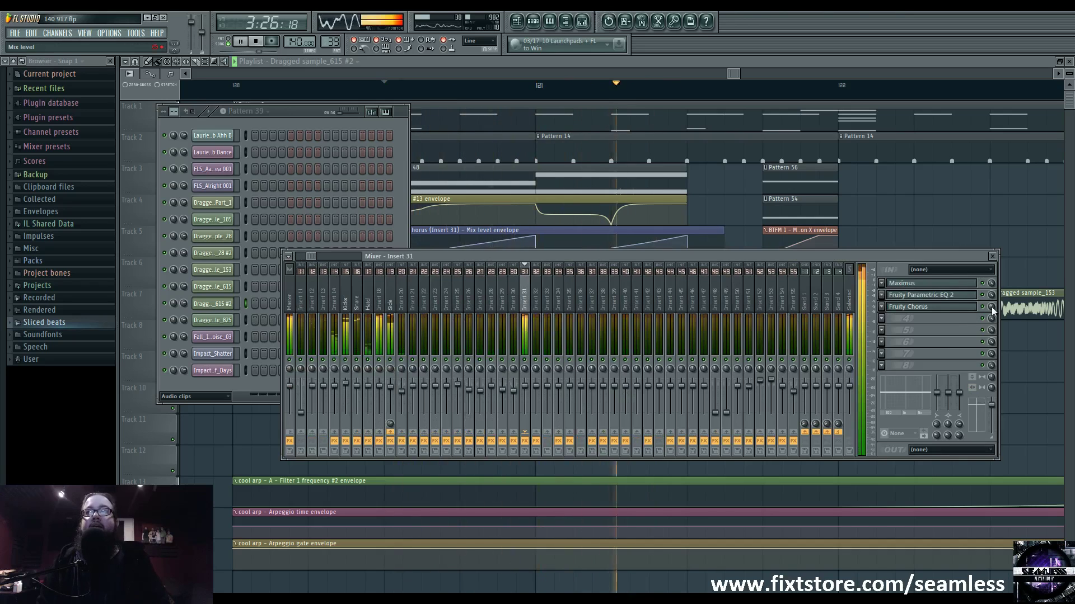
key("space")
left_click_drag(812, 251, 805, 336)
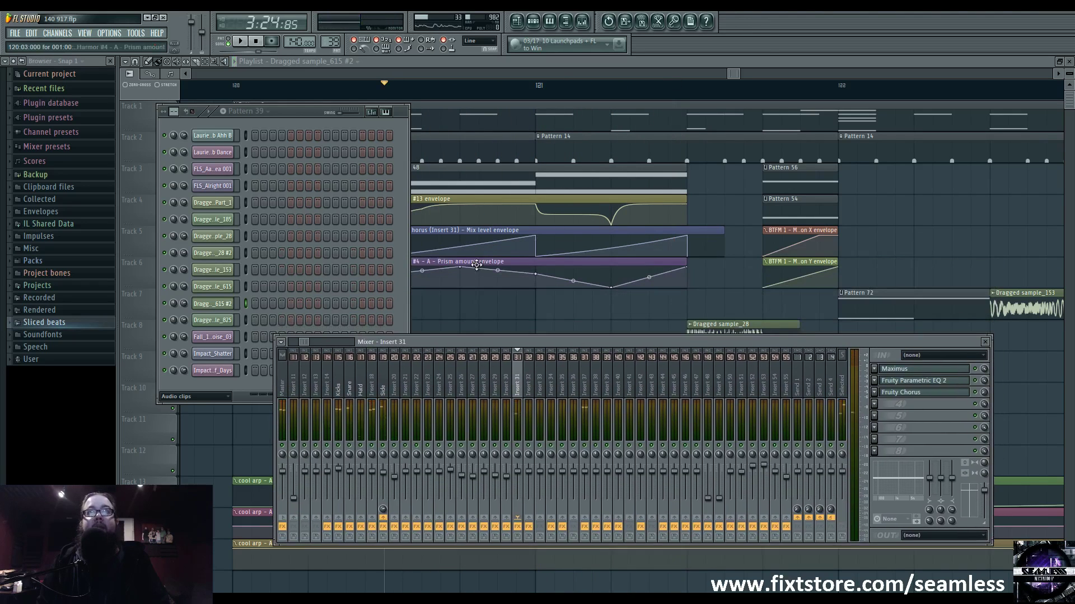
Display all channels in the rack, inspect Harmor #4's effects page, and return to the playlist
left_click(196, 397)
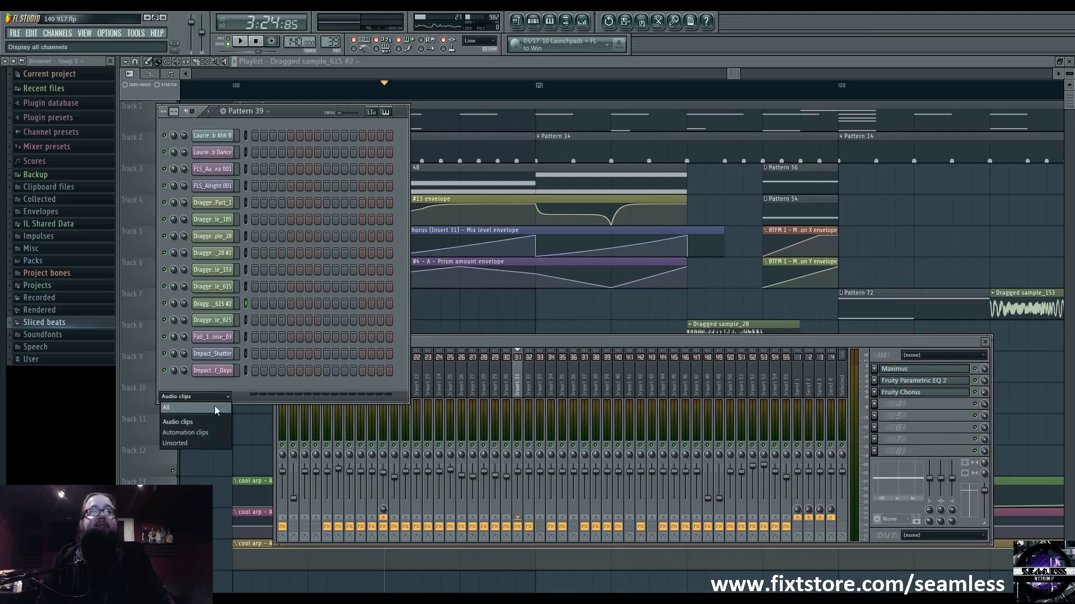
left_click(212, 392)
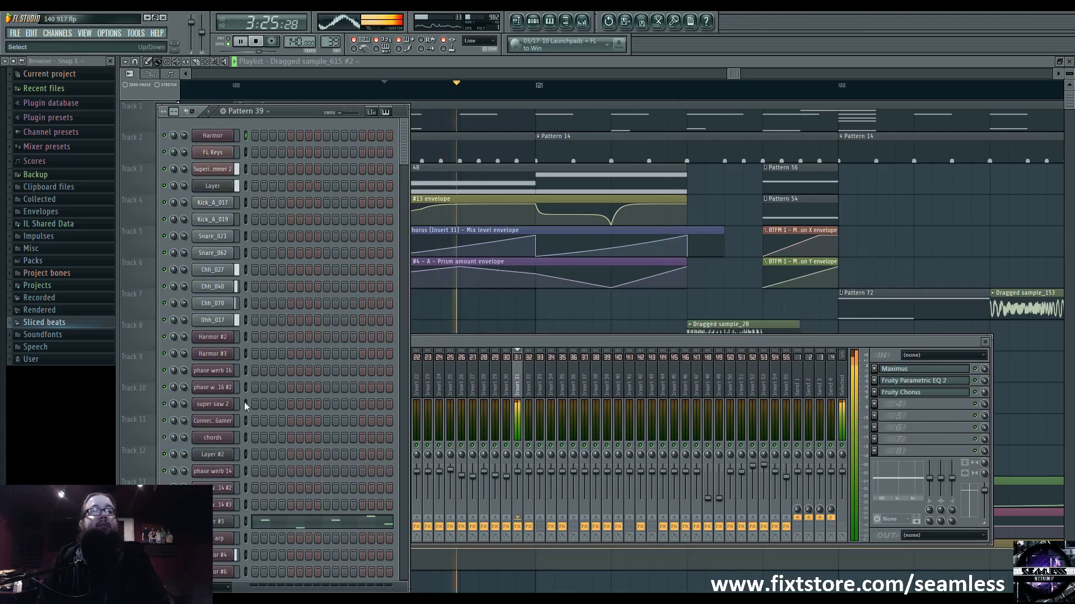
left_click(217, 555)
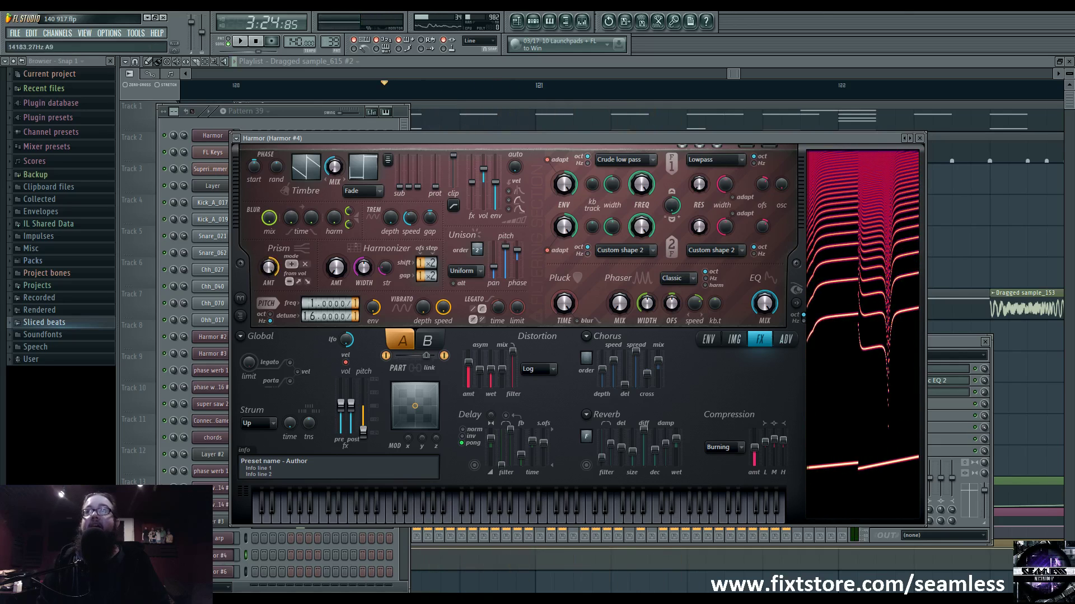
left_click(1028, 346)
Play the bar 120 clips once more, stop, and place the playback position near the start of bar 120
scroll(735, 399, "right", 2)
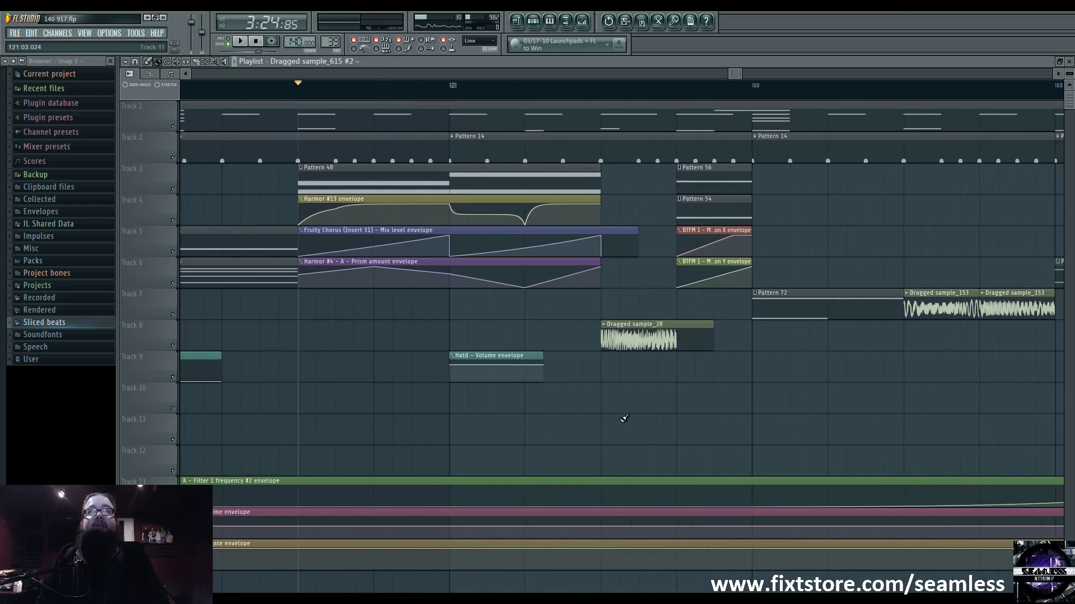
key("space")
key("space")
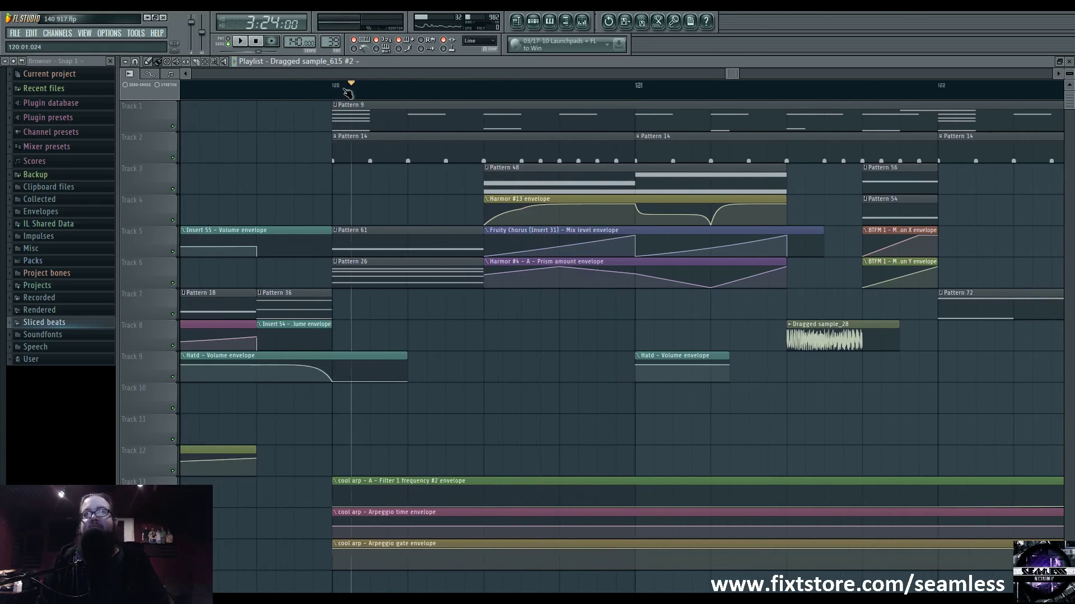
Play the arrangement from bar 120 to about bar 128 and stop playback
key("space")
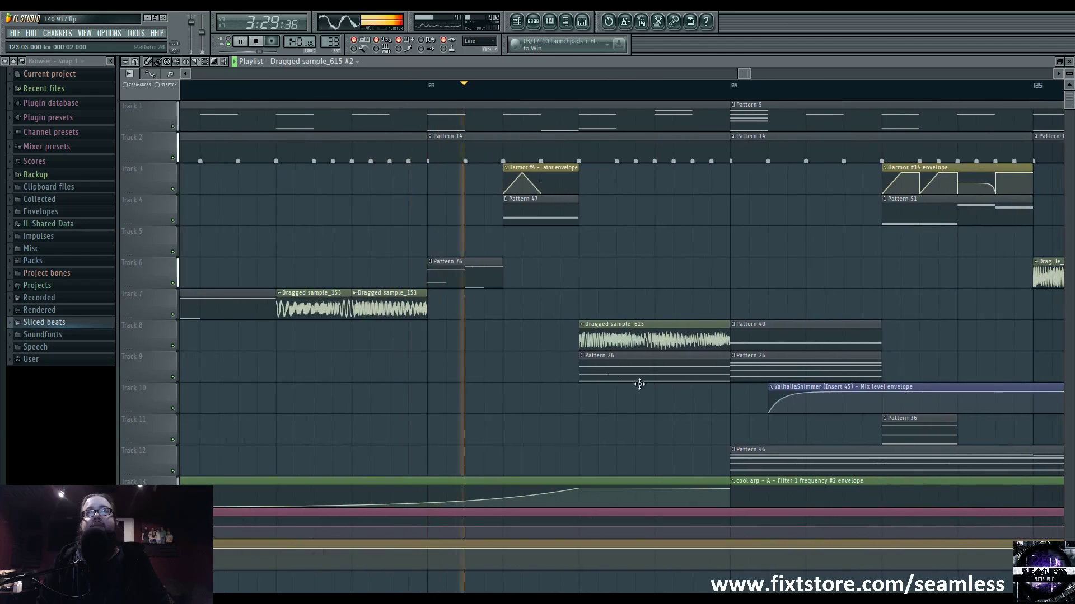
scroll(498, 408, "down", 4)
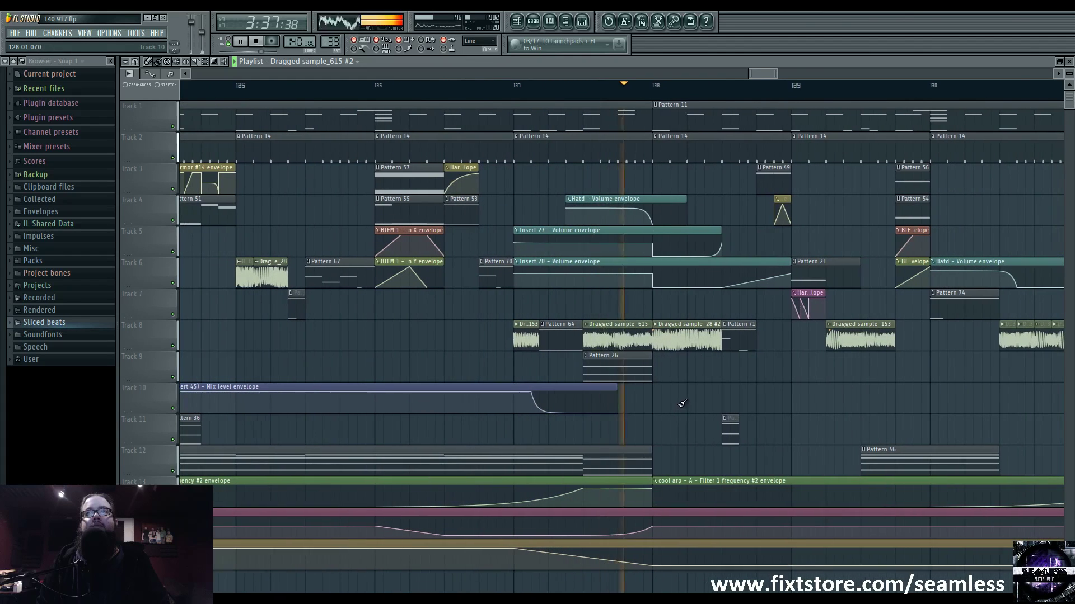
key("space")
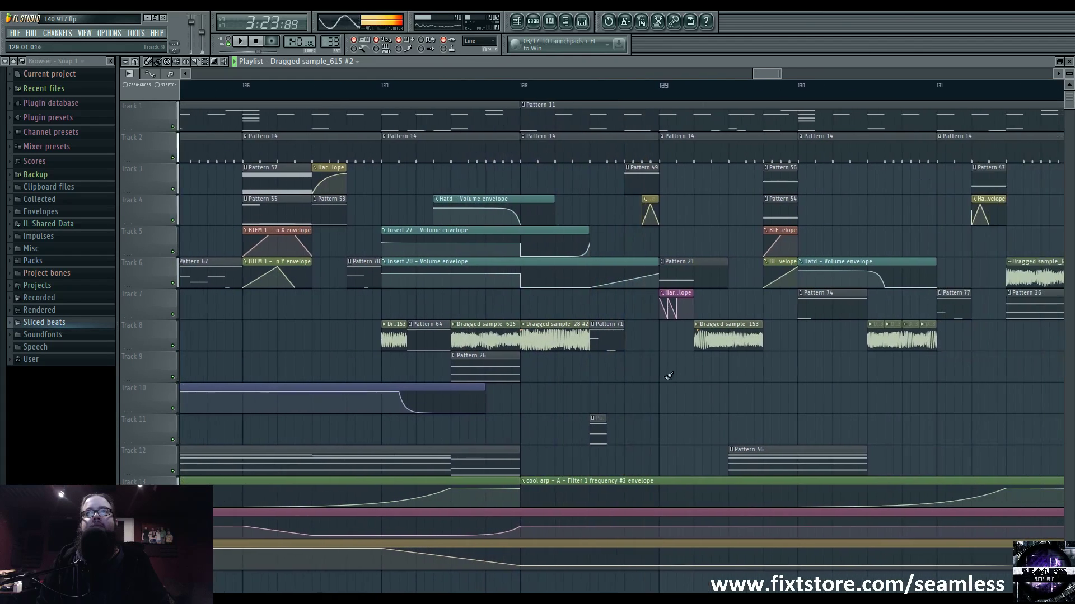
Inspect the channel settings of the Dragged sample_28 #2, Dragged sample_153 and Dragged sample_615 clips around bars 127 to 129
double_click(567, 334)
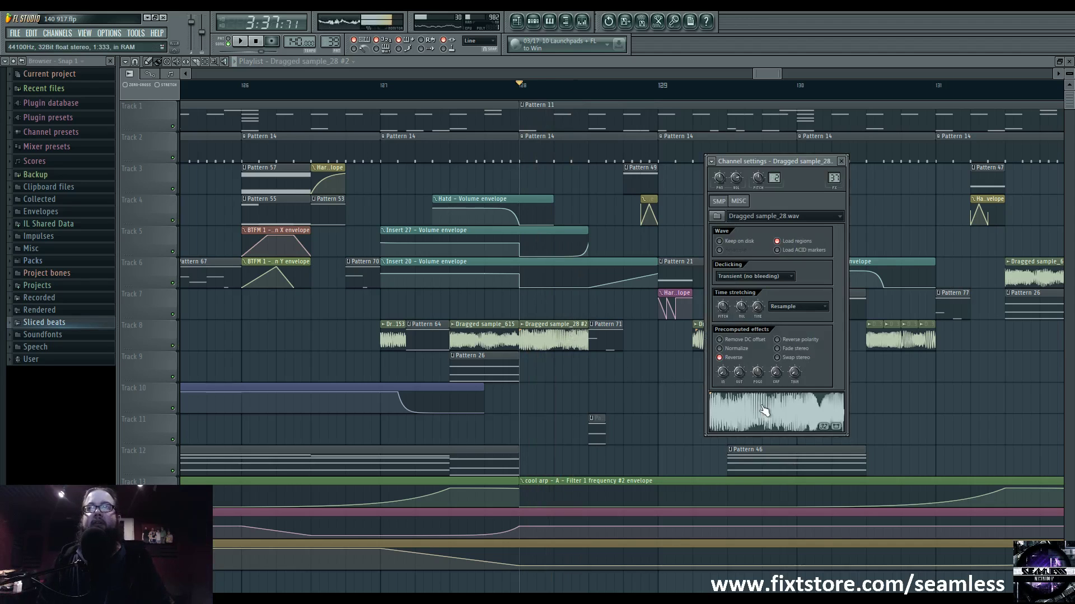
key("Escape")
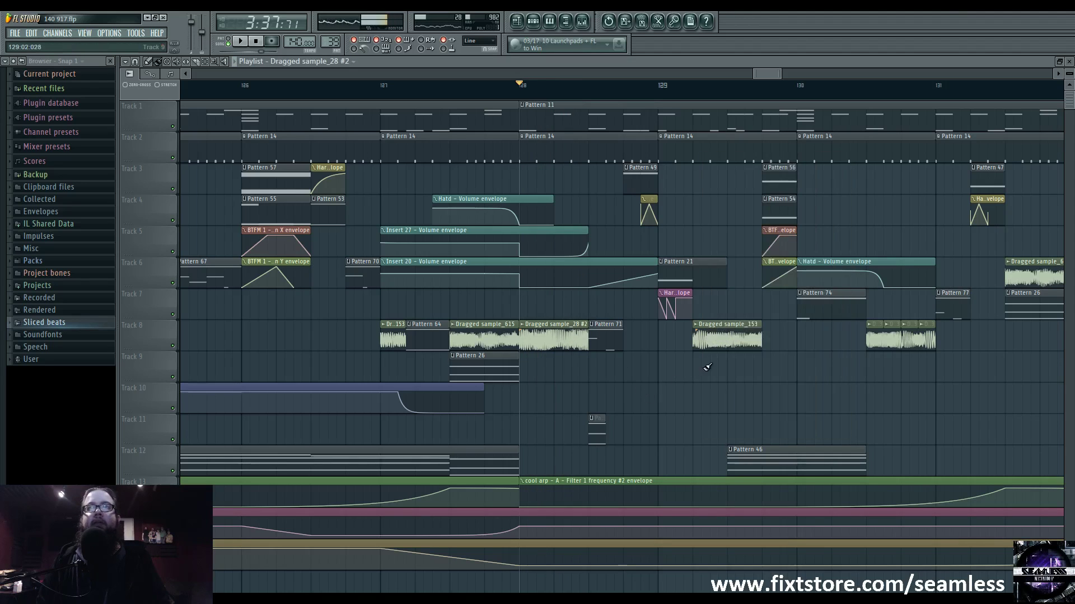
double_click(741, 332)
key("Escape")
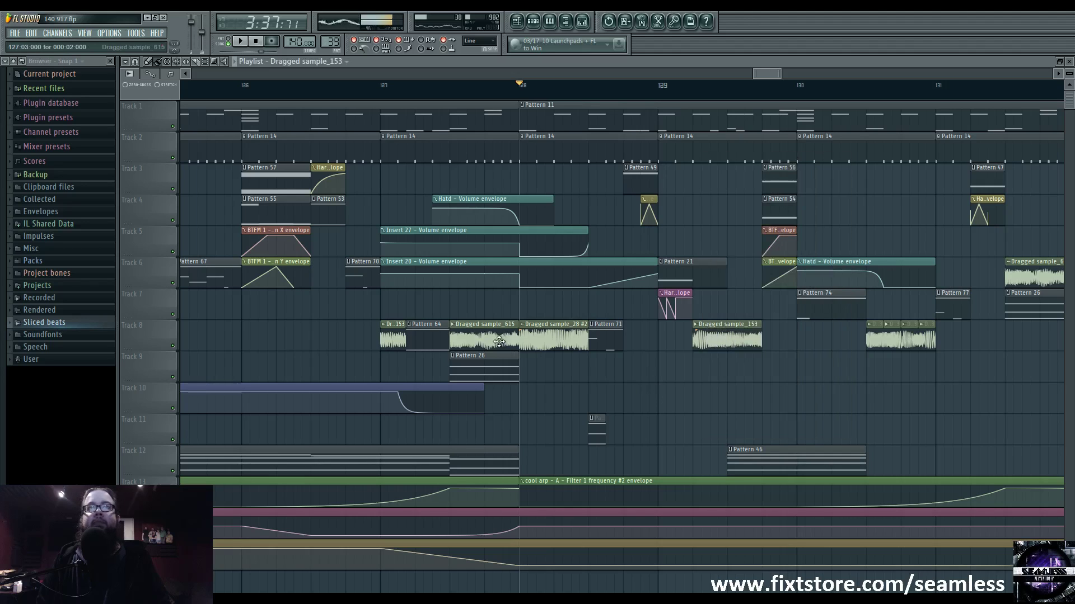
double_click(498, 341)
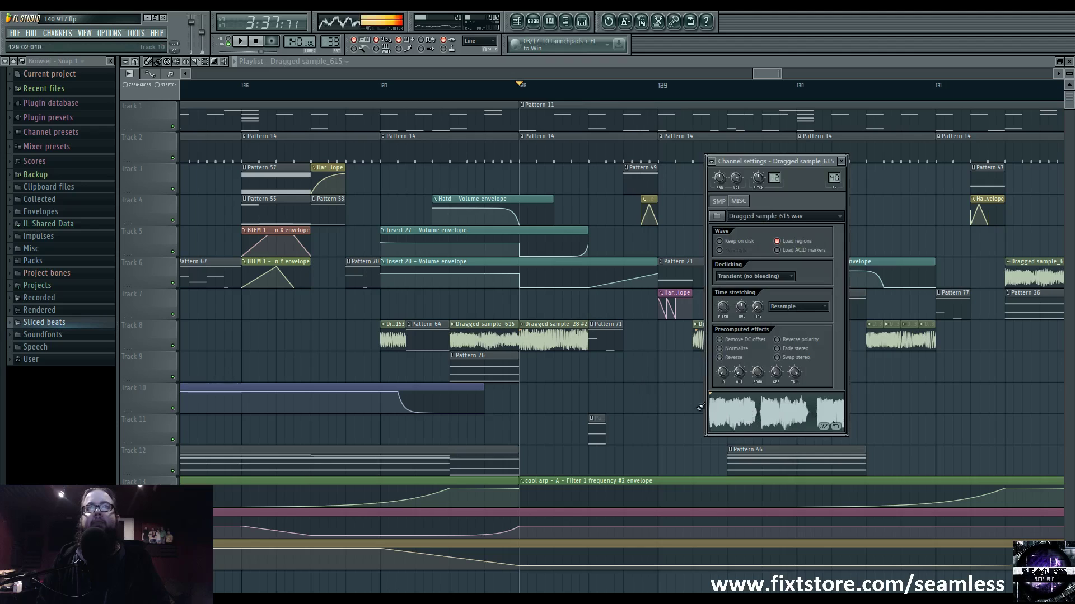
key("Escape")
Inspect the channel settings of the Dragged sample_615 clip before bar 124 and the Dragged sample_28 clip in bar 121
scroll(612, 338, "left", 4)
double_click(442, 338)
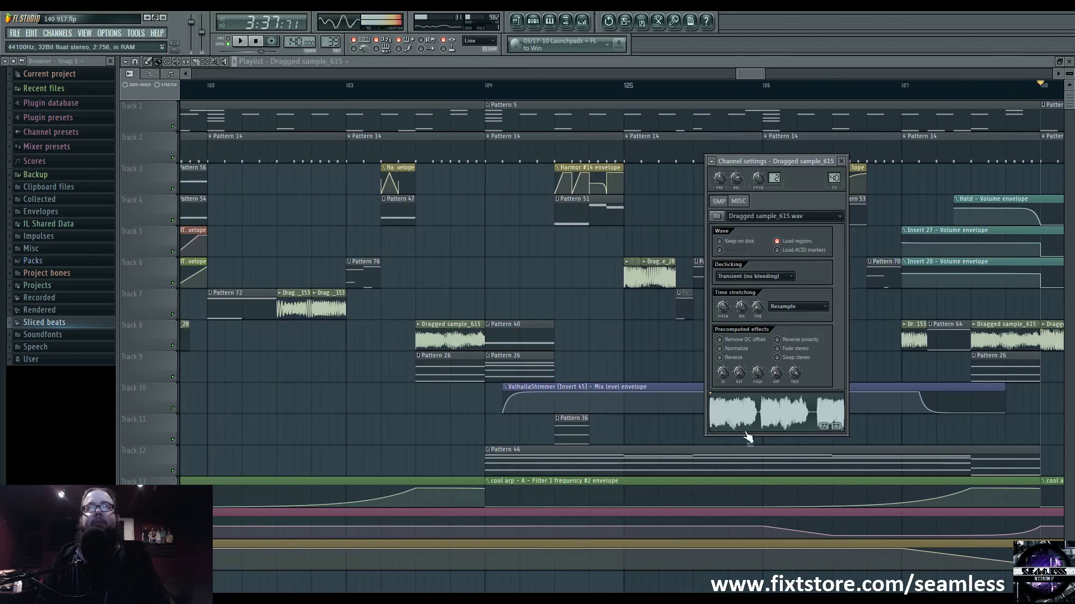
key("Escape")
scroll(698, 402, "left", 4)
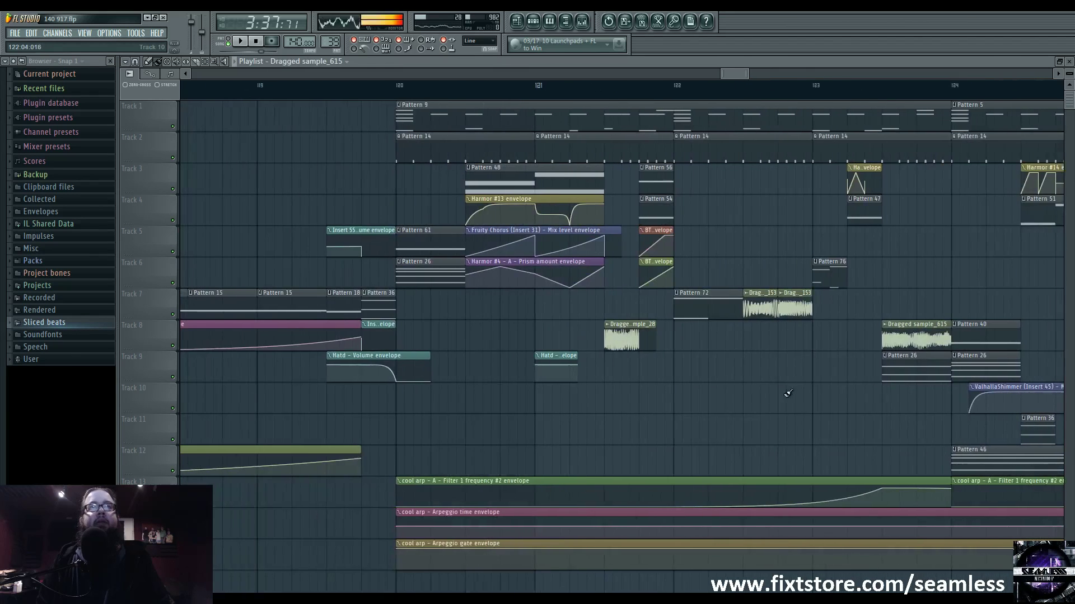
double_click(636, 344)
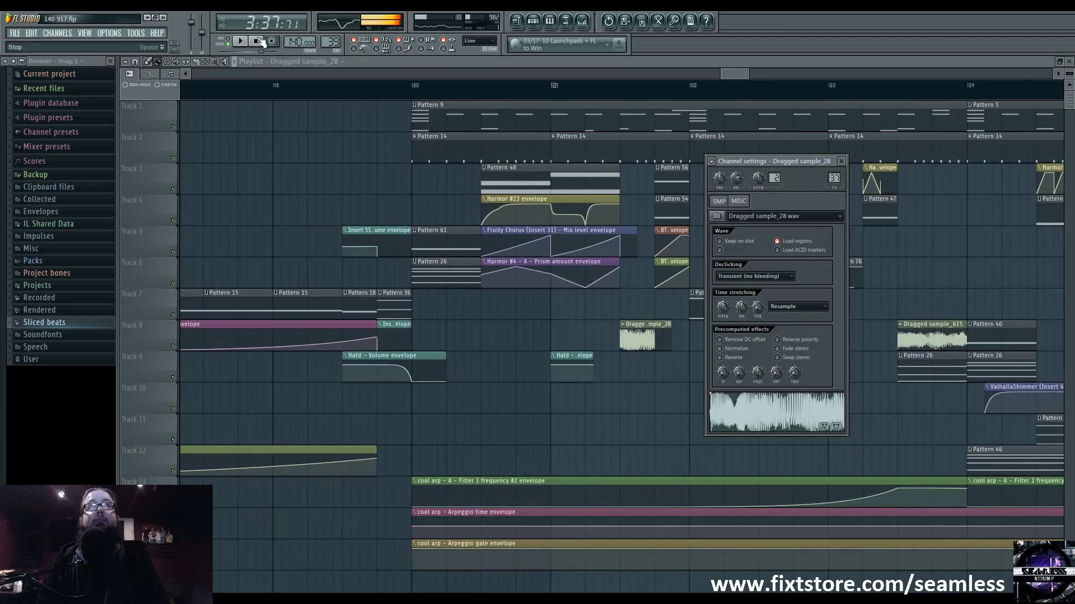
key("Escape")
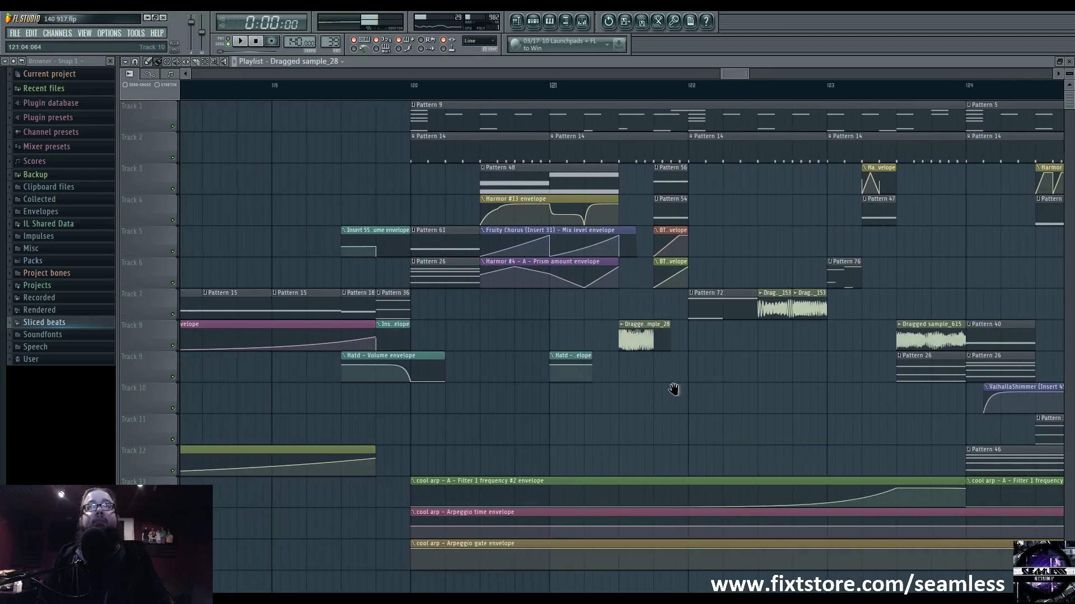
Compare the channel settings of Dragged sample_28 #2 at bar 128 with those of Dragged sample_28 in bar 121
scroll(671, 388, "right", 6)
double_click(742, 336)
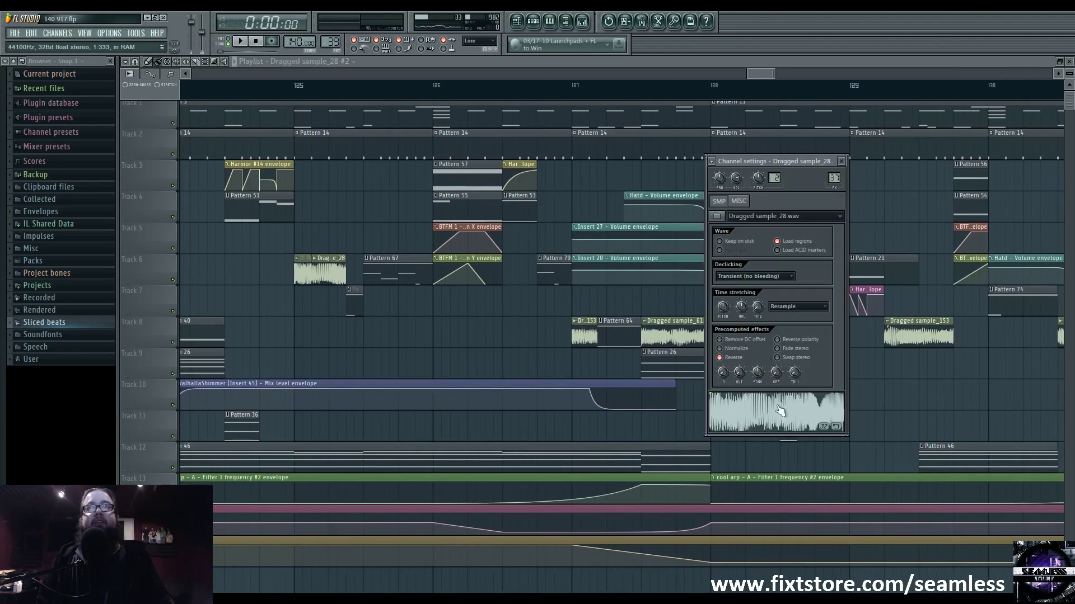
key("Escape")
scroll(418, 391, "left", 4)
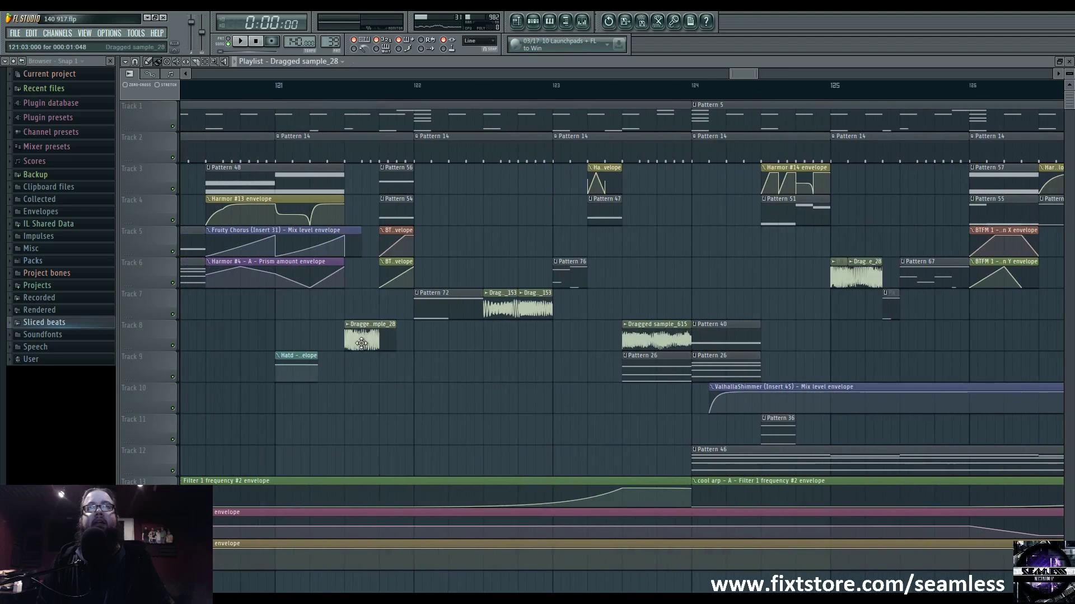
double_click(361, 343)
key("Escape")
scroll(593, 376, "right", 3)
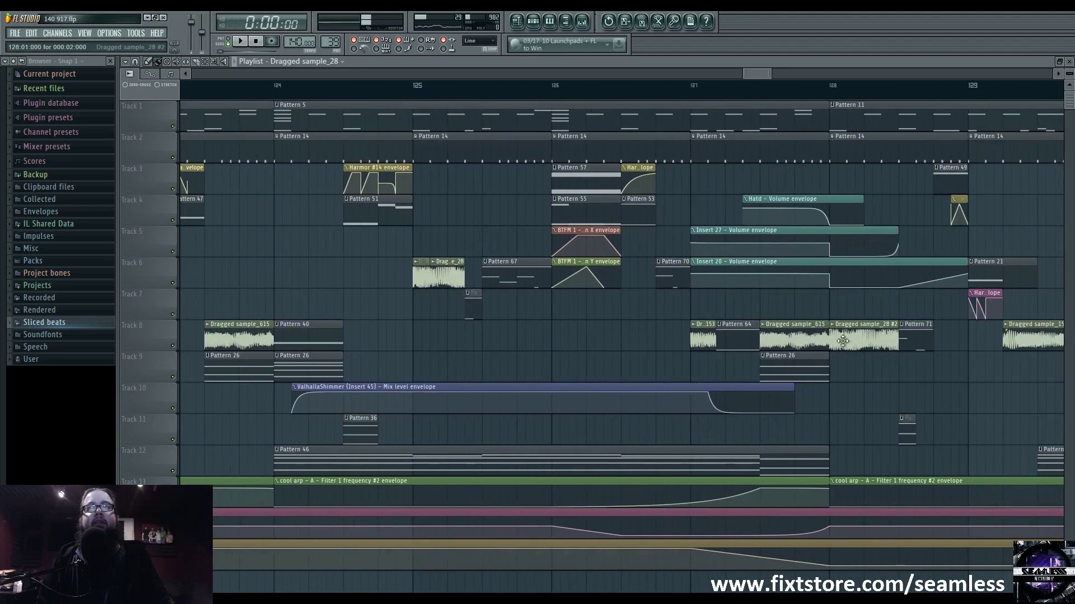
double_click(873, 339)
key("Escape")
scroll(599, 343, "right", 2)
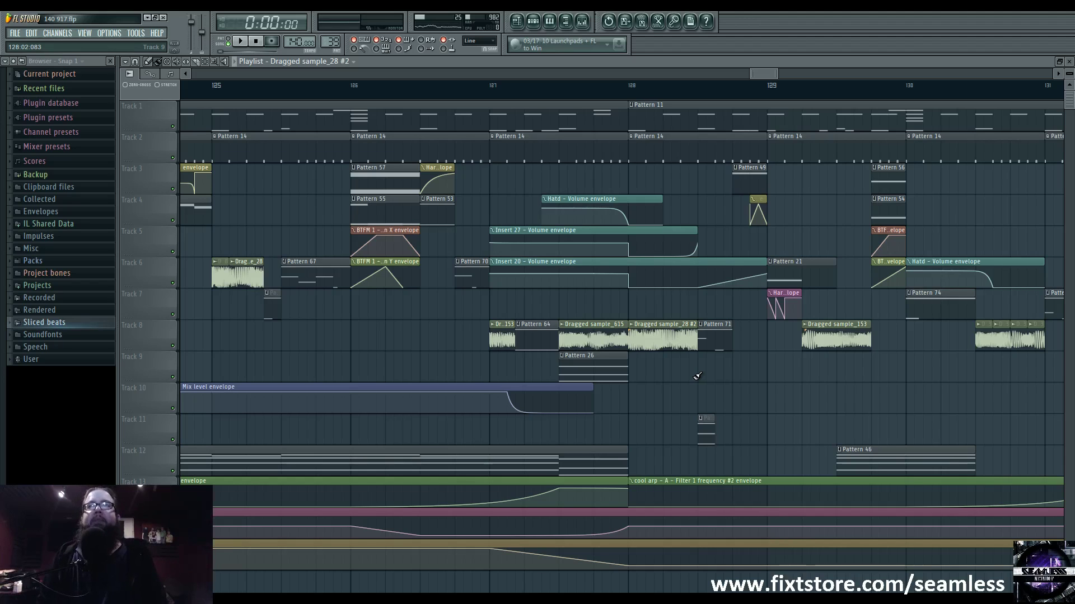
Play the section from the middle of bar 132, where the Harmor #15 envelope and Pattern 52 begin, and stop
scroll(696, 375, "right", 3)
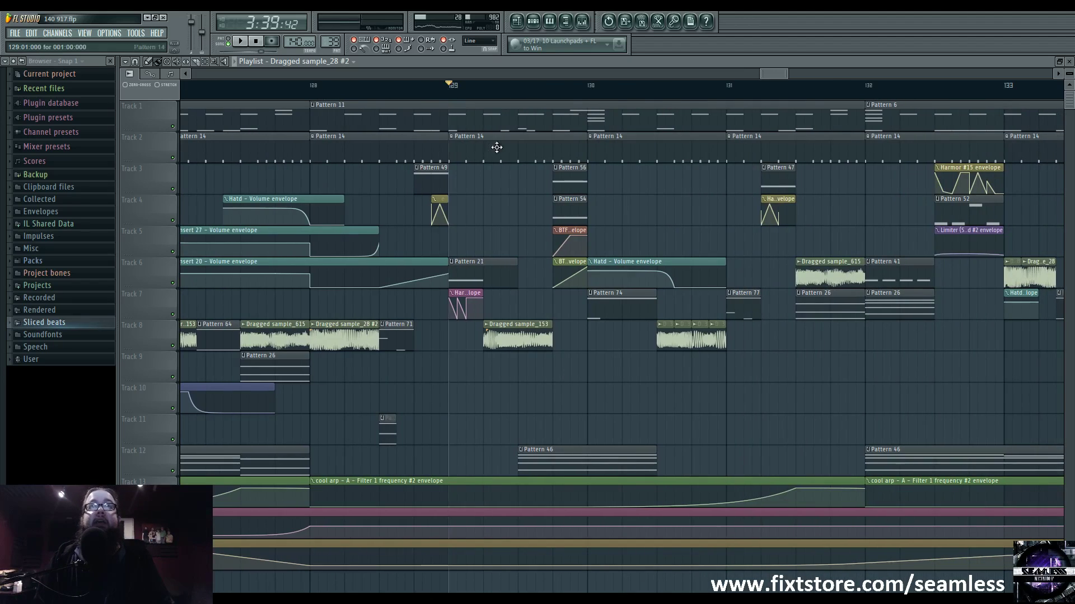
scroll(761, 356, "right", 3)
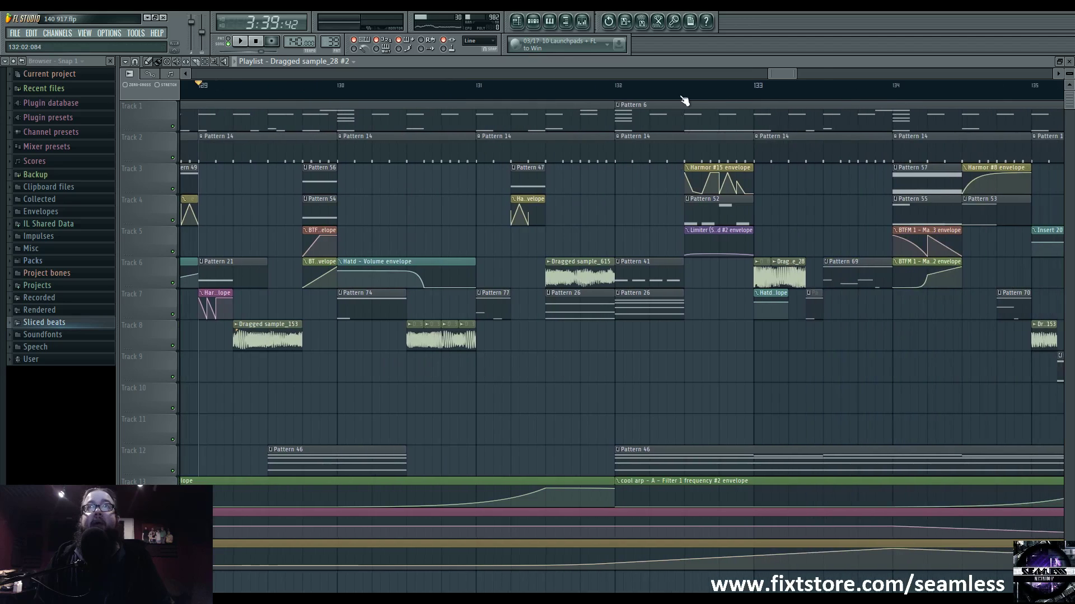
scroll(697, 355, "right", 2)
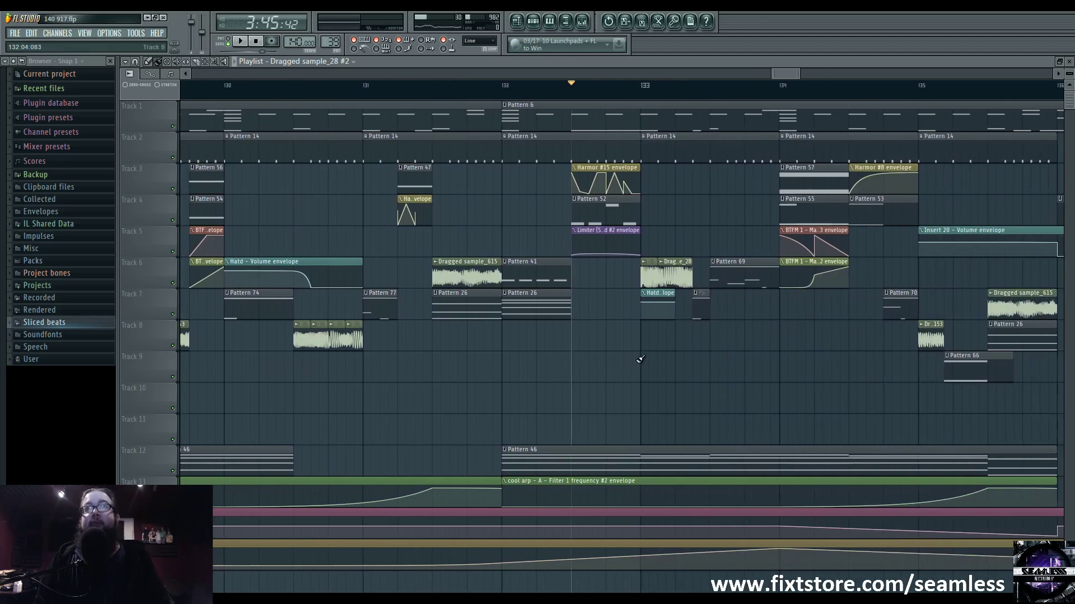
key("space")
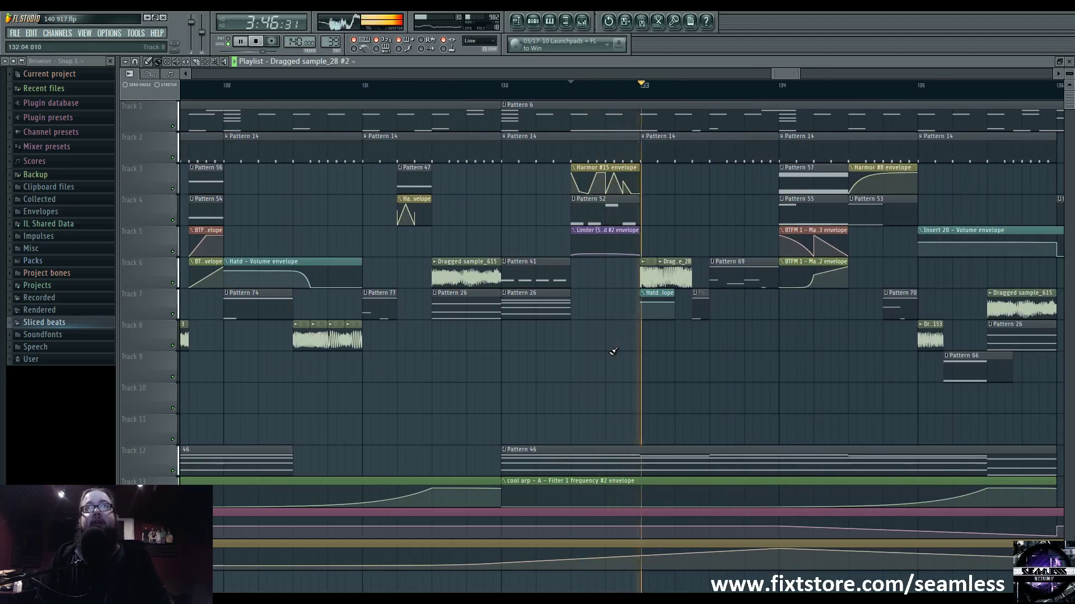
key("space")
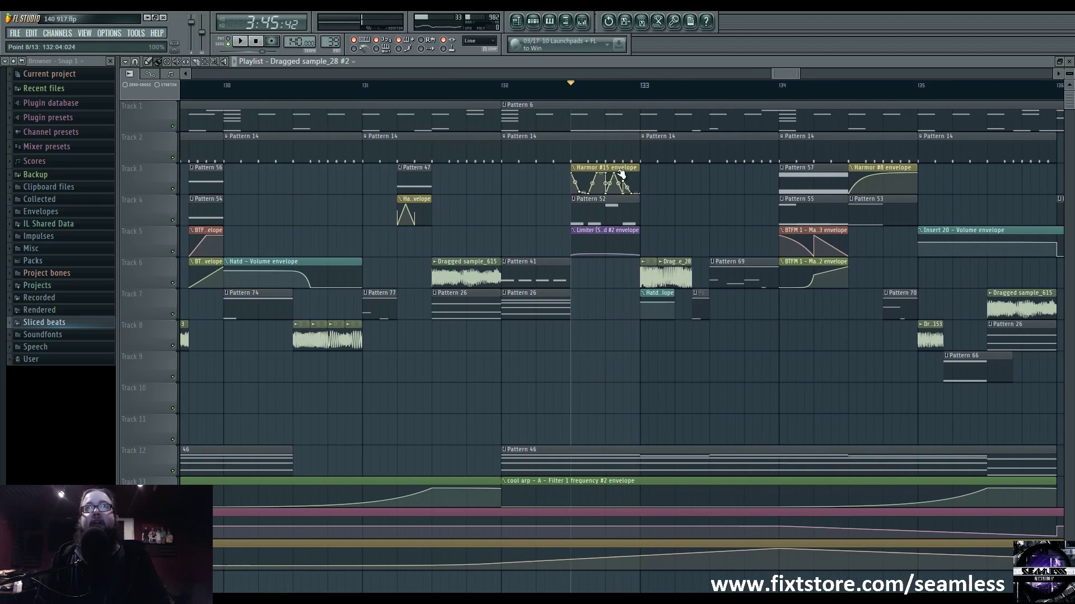
Examine the Harmor #15 envelope above Pattern 52 up close and select its clip
scroll(592, 180, "up", 4)
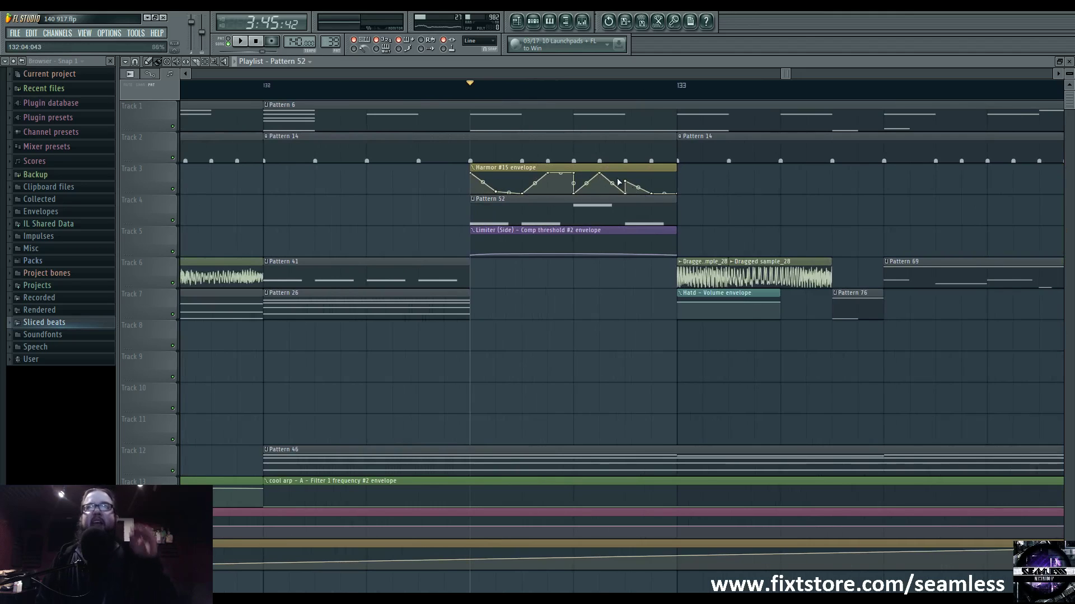
left_click(600, 164)
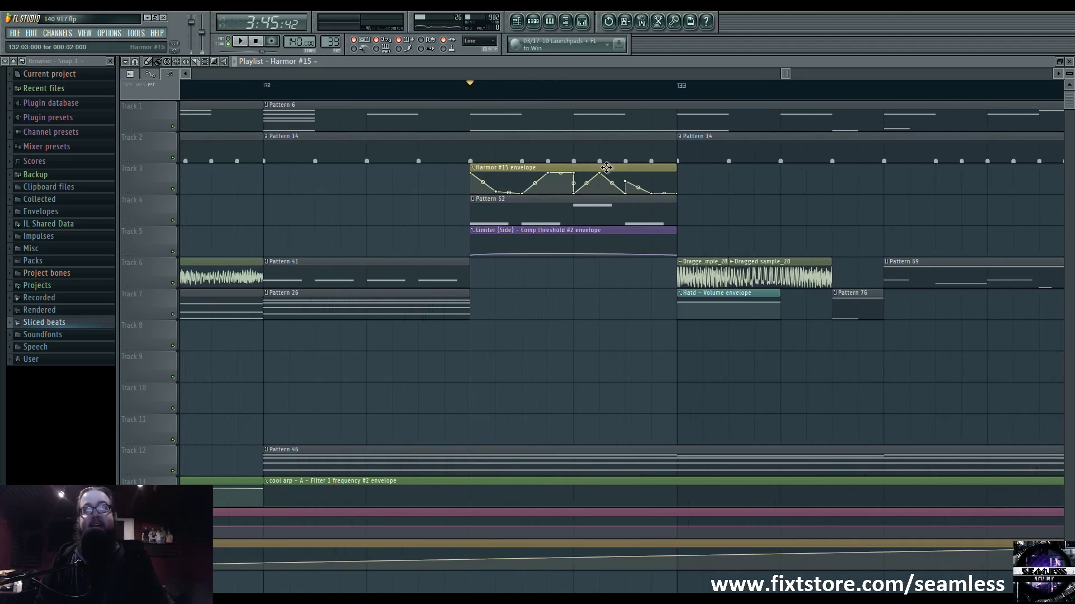
scroll(707, 335, "down", 4)
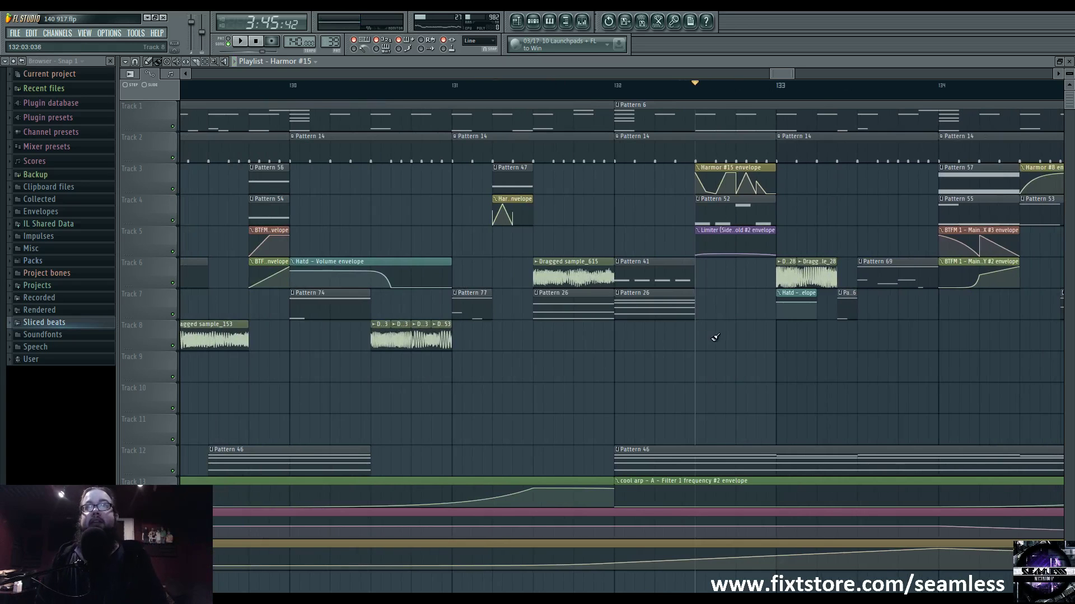
Play the section from the middle of bar 128, starting at Pattern 71 and Pattern 38, and stop
scroll(715, 337, "left", 5)
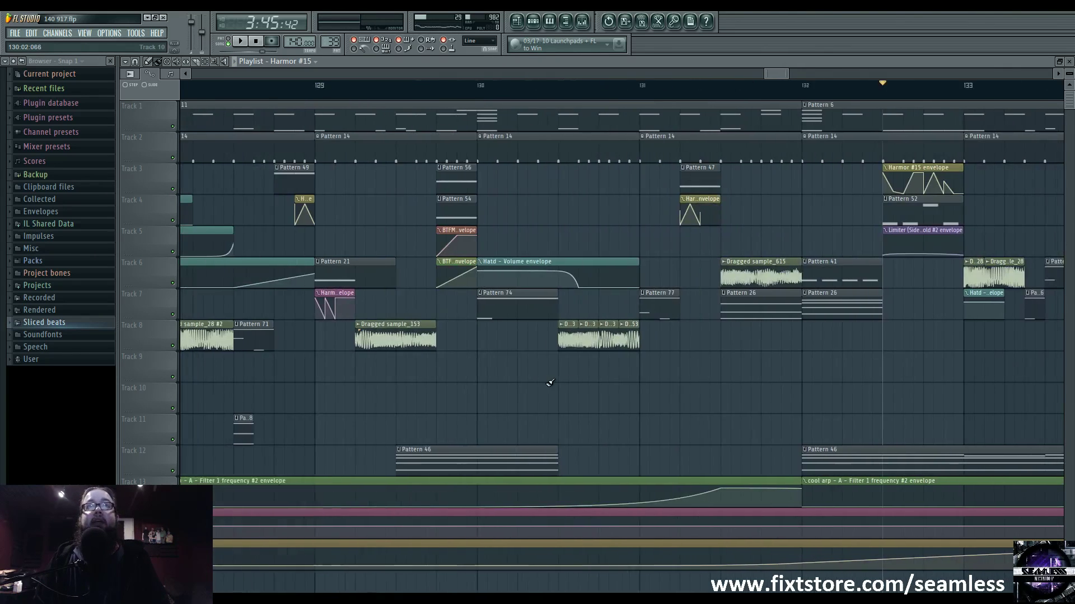
scroll(550, 383, "left", 8)
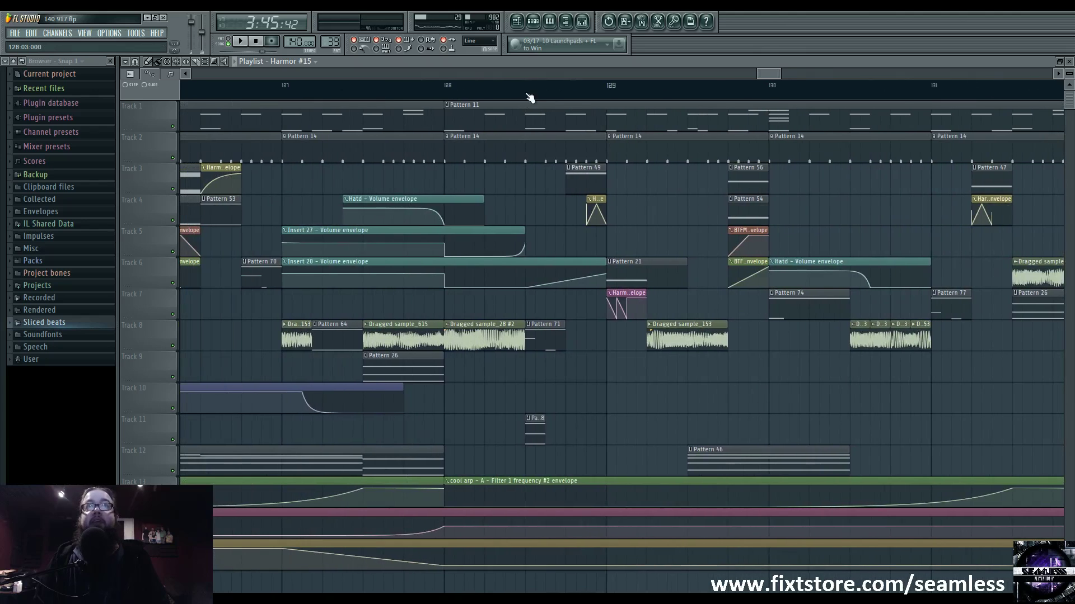
key("space")
scroll(571, 391, "up", 5)
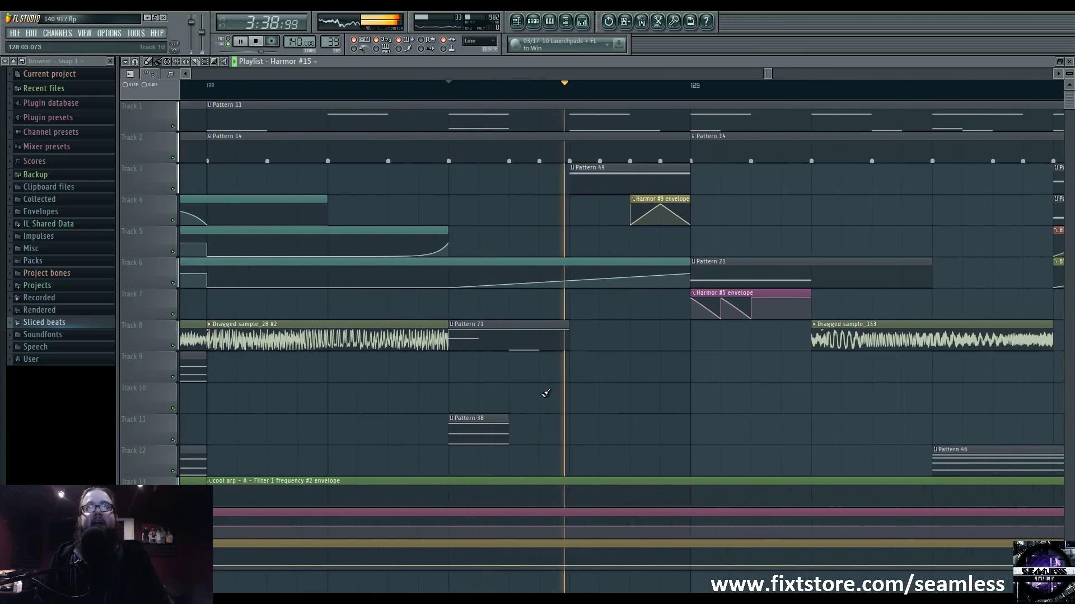
key("space")
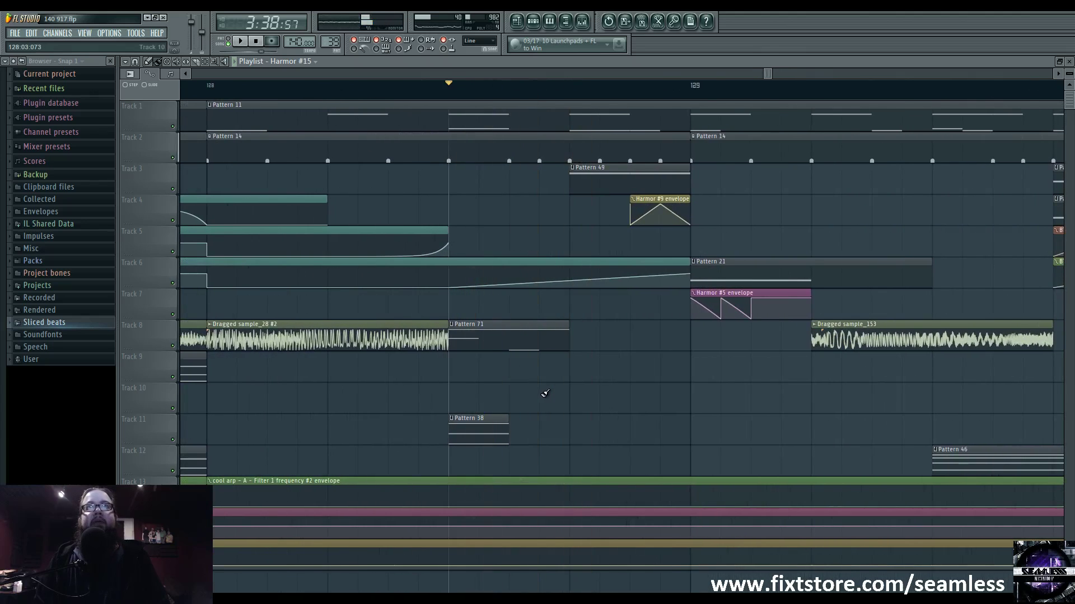
Open Pattern 71's notes in the piano roll, play the pattern on its own, and stop
double_click(513, 342)
left_click(229, 39)
left_click(239, 40)
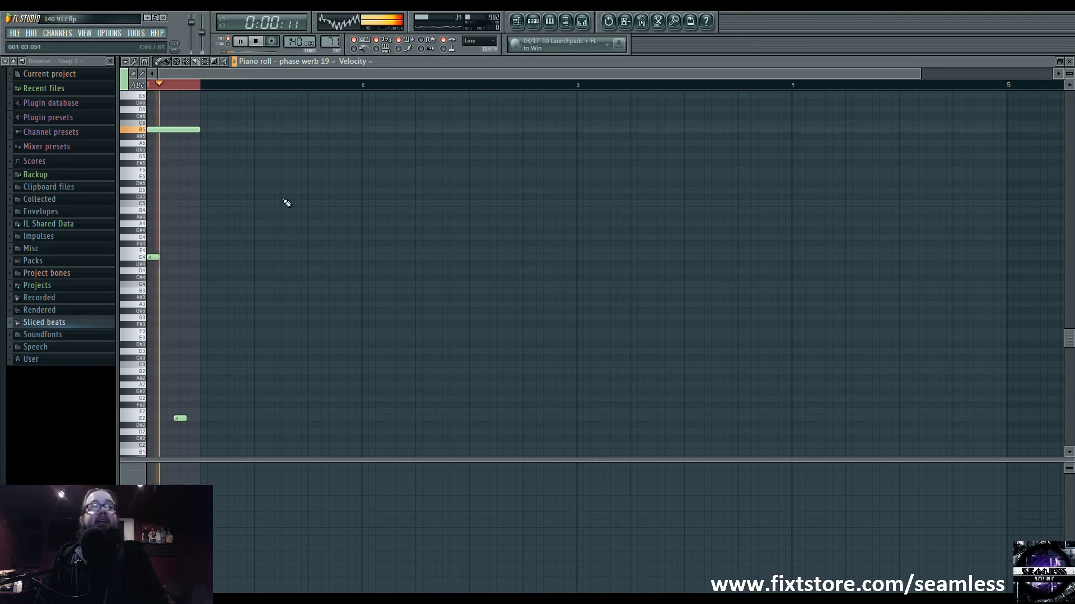
key("space")
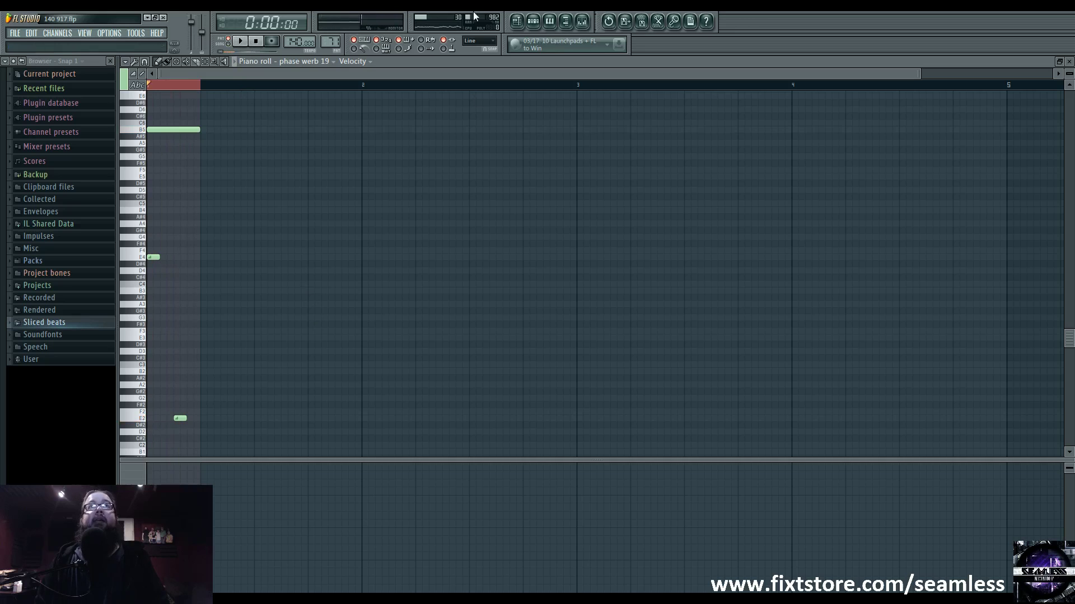
Return to the playlist and replay the Pattern 71 clip in song mode from the middle of bar 128
left_click(515, 21)
key("space")
left_click(445, 90)
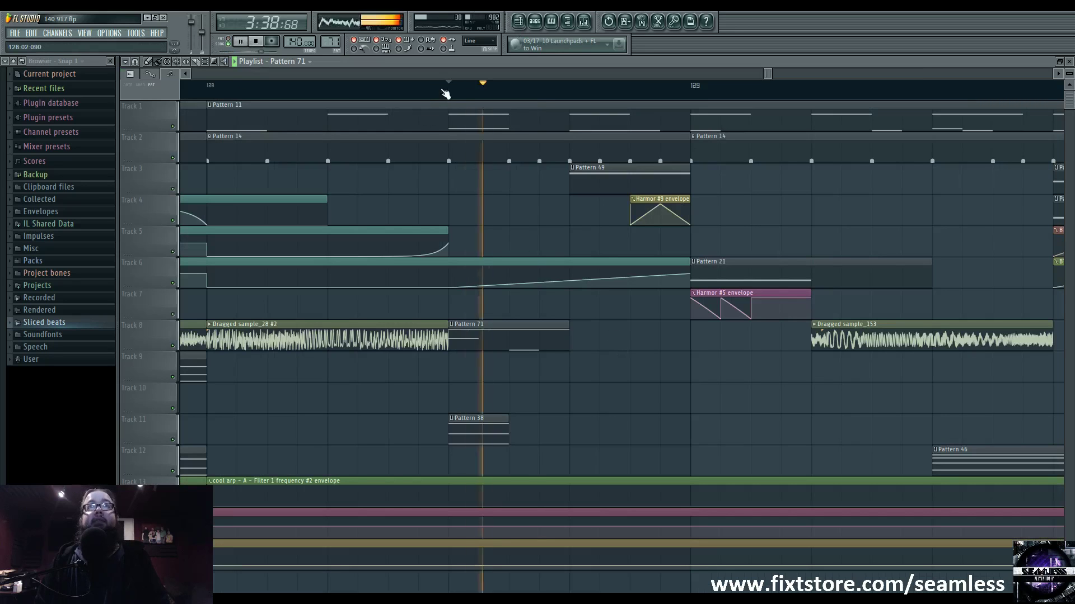
left_click_drag(709, 375, 487, 388)
key("space")
Move on to the section around bar 138, play it from just before the Pattern 3 clip, and stop
scroll(496, 398, "down", 3)
scroll(499, 399, "down", 3)
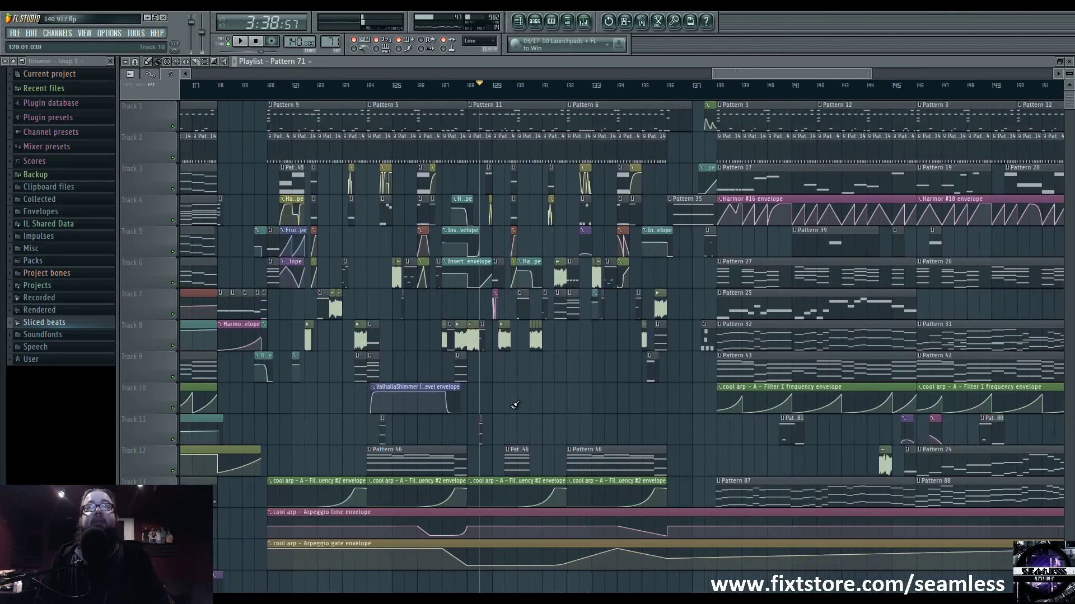
scroll(543, 333, "up", 1)
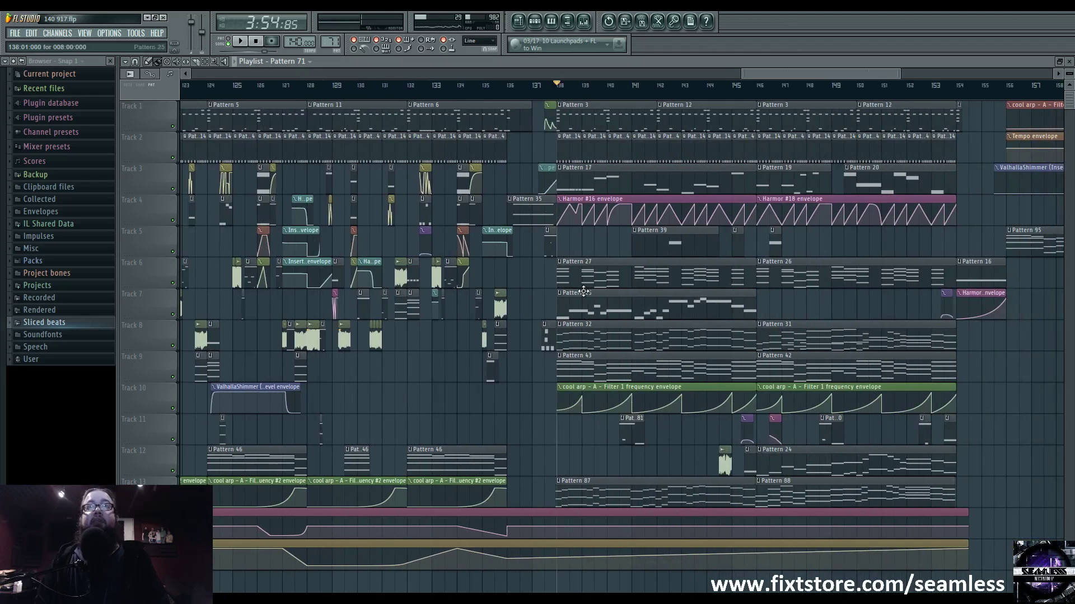
left_click(546, 91)
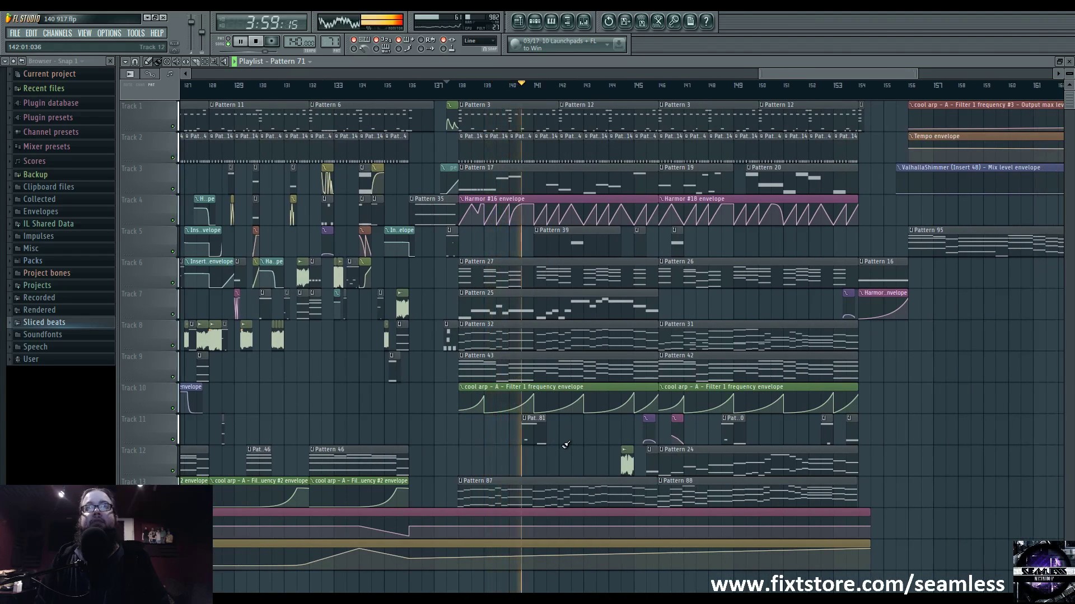
key("space")
Play the section from the middle of bar 139, follow it past the start of Pattern 19 at bar 146, and stop
scroll(438, 83, "up", 3)
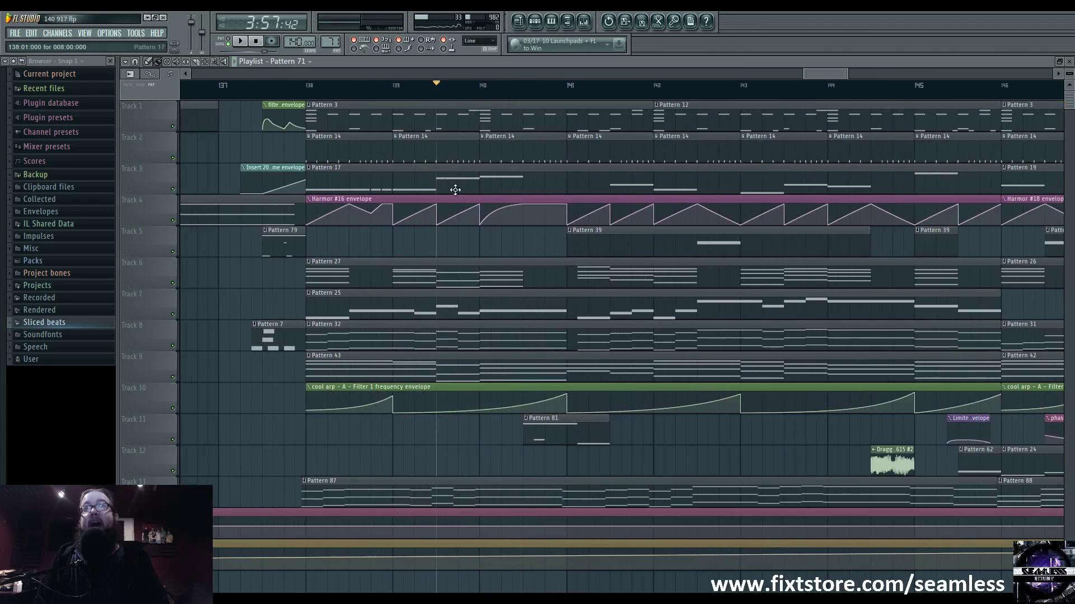
key("space")
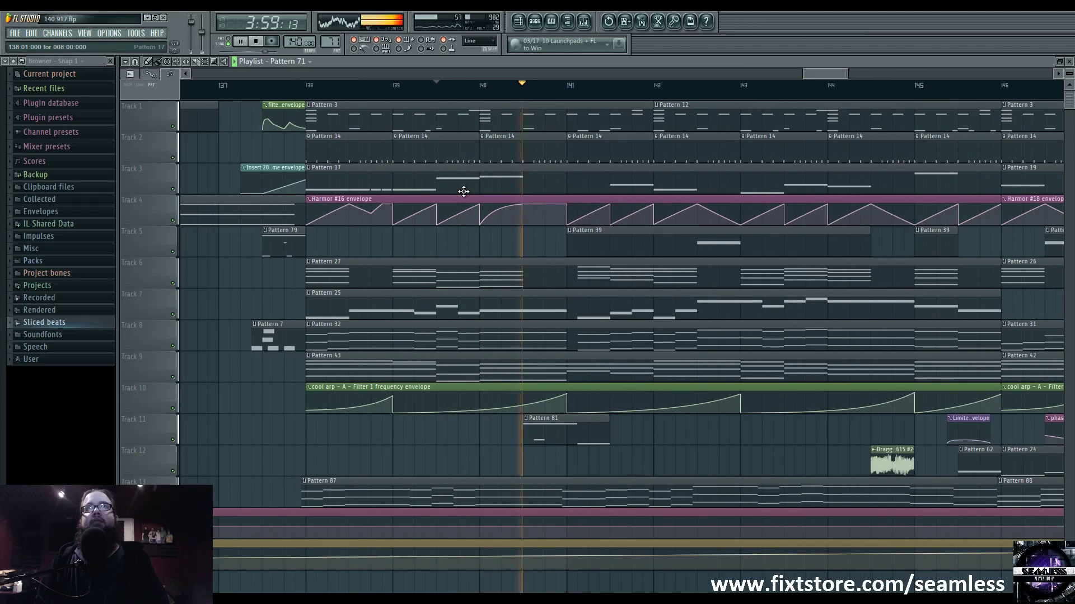
scroll(672, 453, "right", 2)
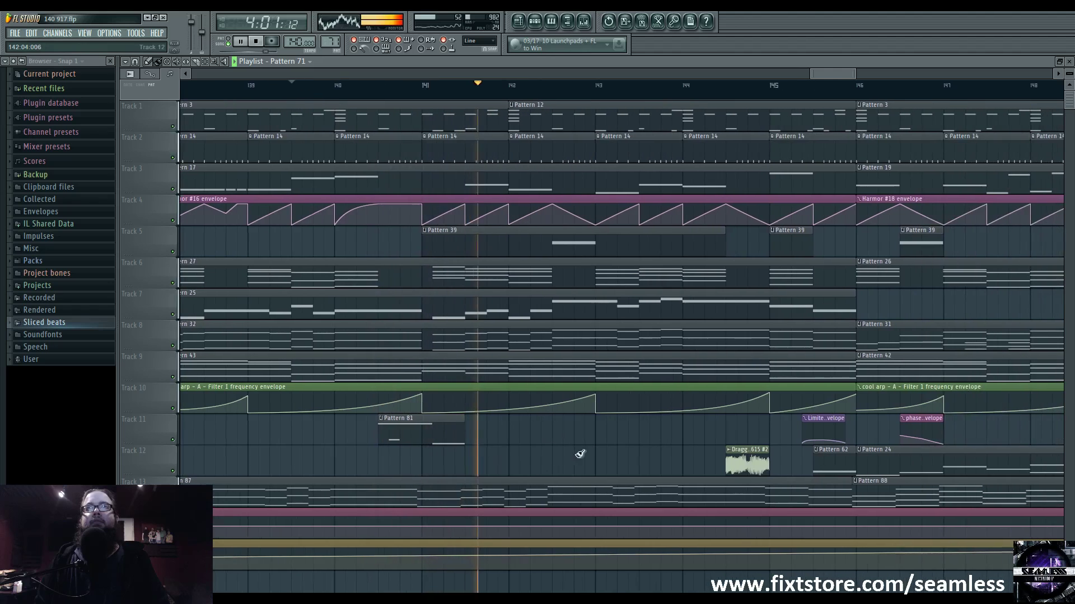
scroll(576, 454, "right", 1)
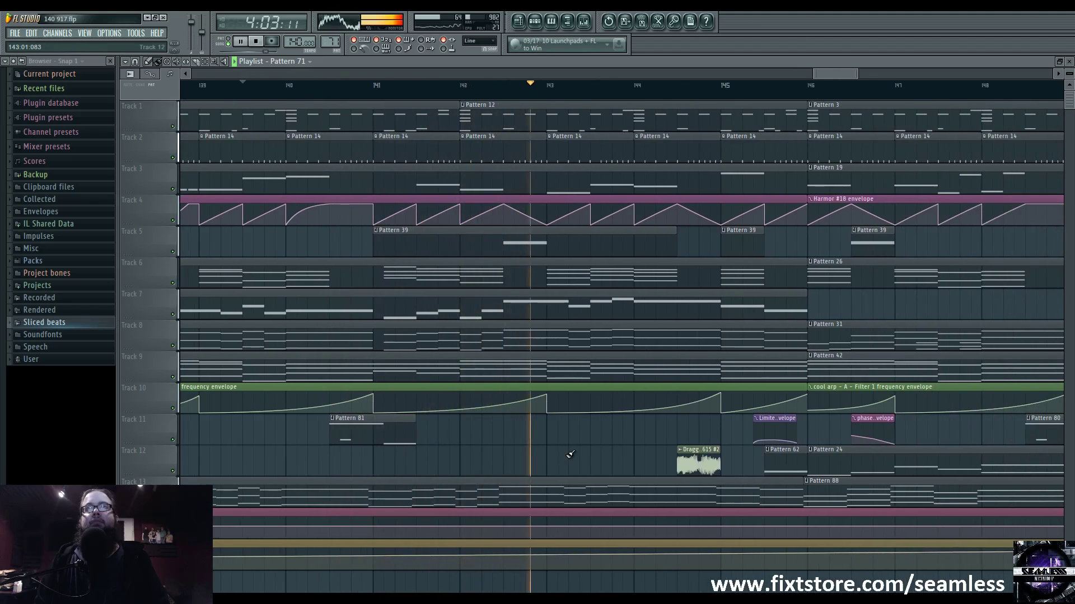
scroll(540, 446, "right", 1)
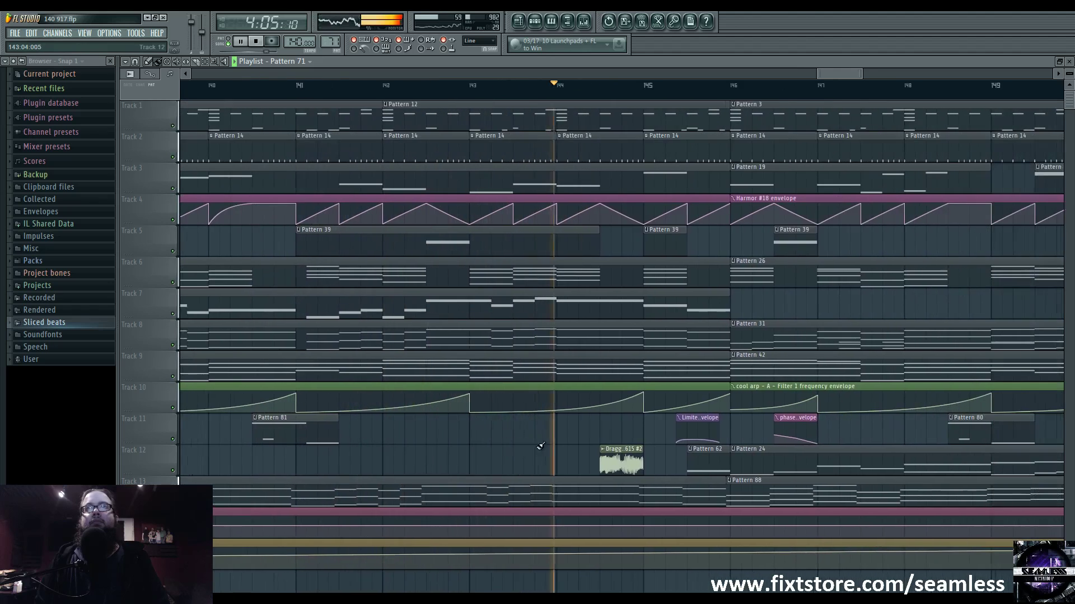
scroll(540, 446, "right", 2)
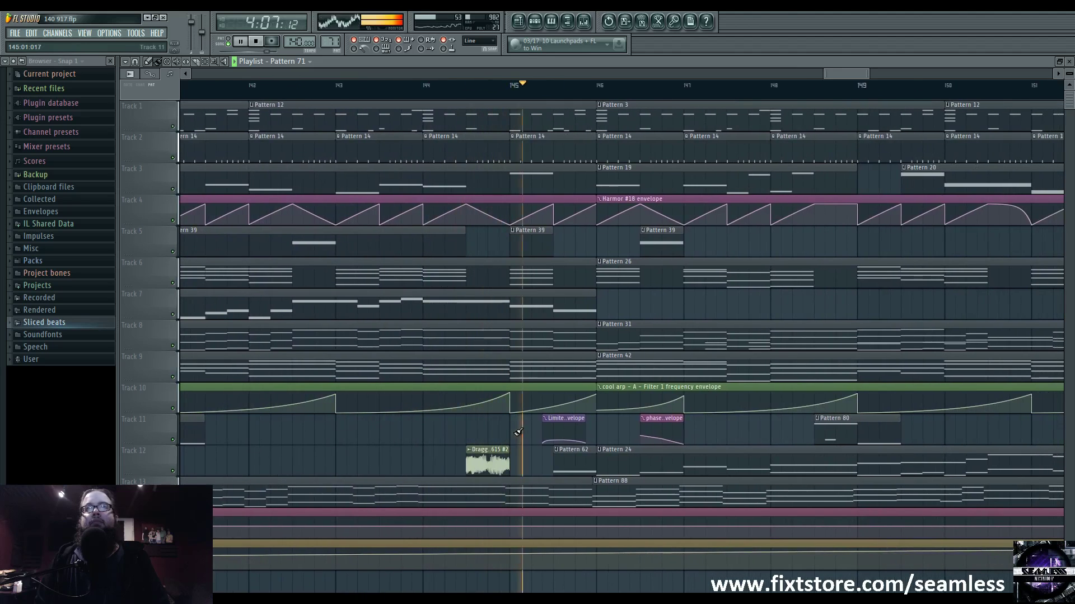
scroll(638, 433, "right", 3)
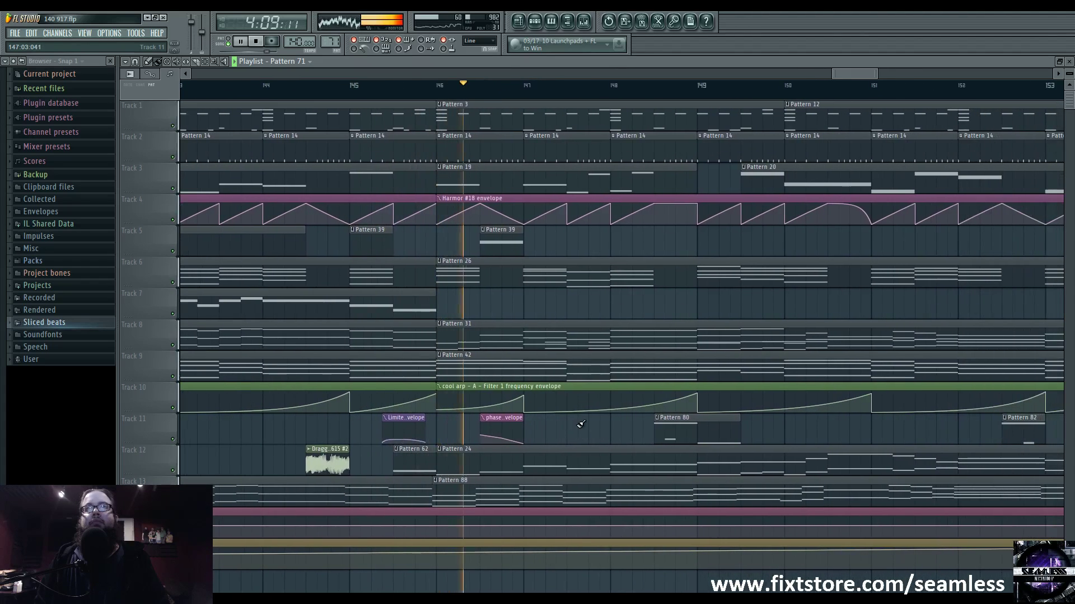
key("space")
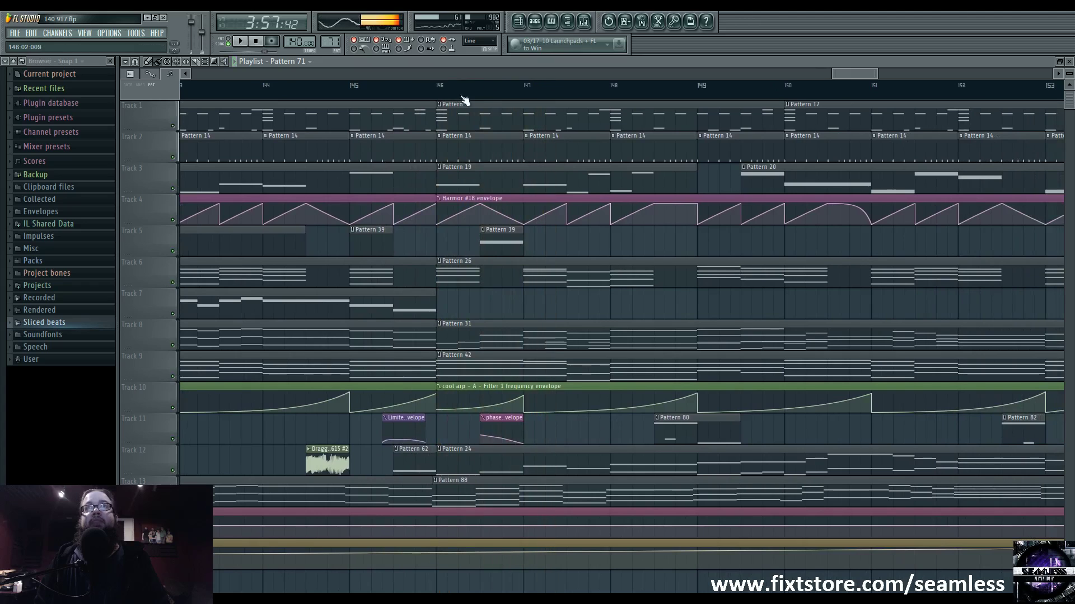
Show the channel list, play from the middle of bar 146, and inspect the Harmor settings of phase werb 14 #2
left_click(557, 17)
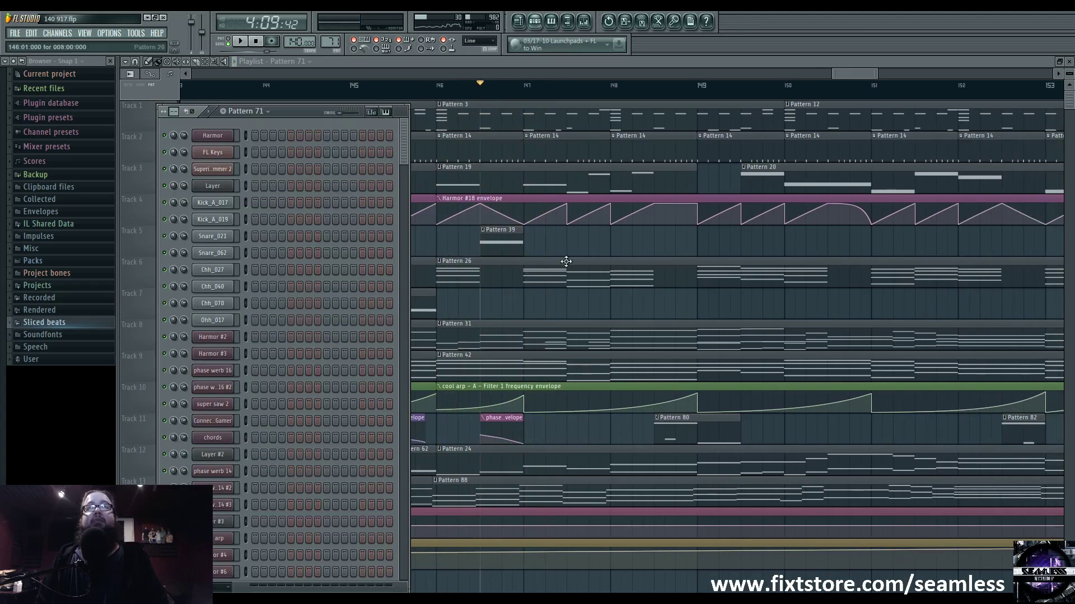
key("space")
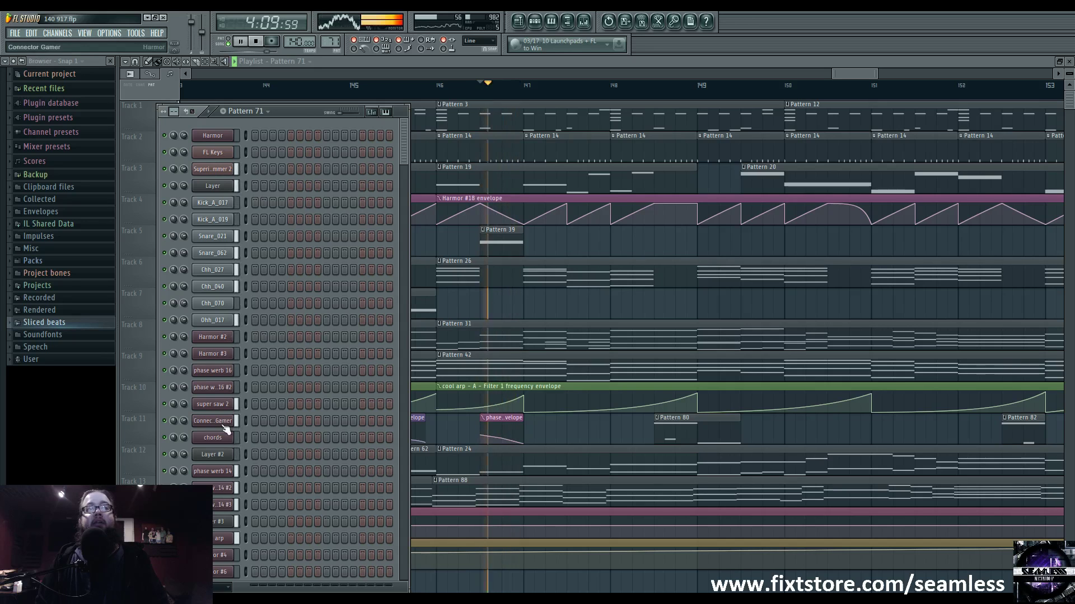
left_click(222, 488)
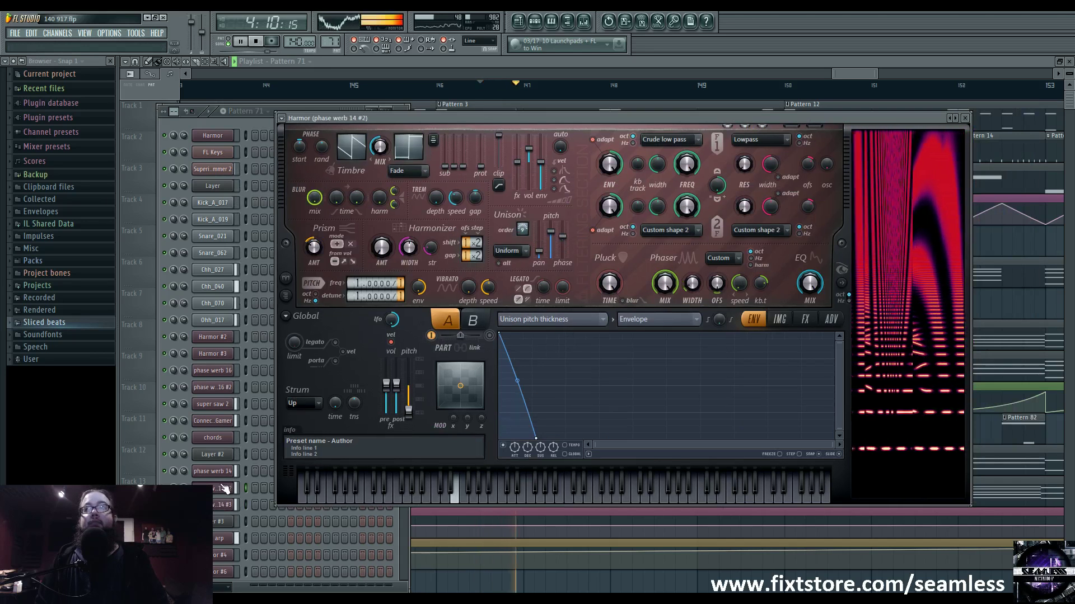
Close the synth and channel windows, follow the playback past the end of the last Pattern 12 section, and stop
key("F12")
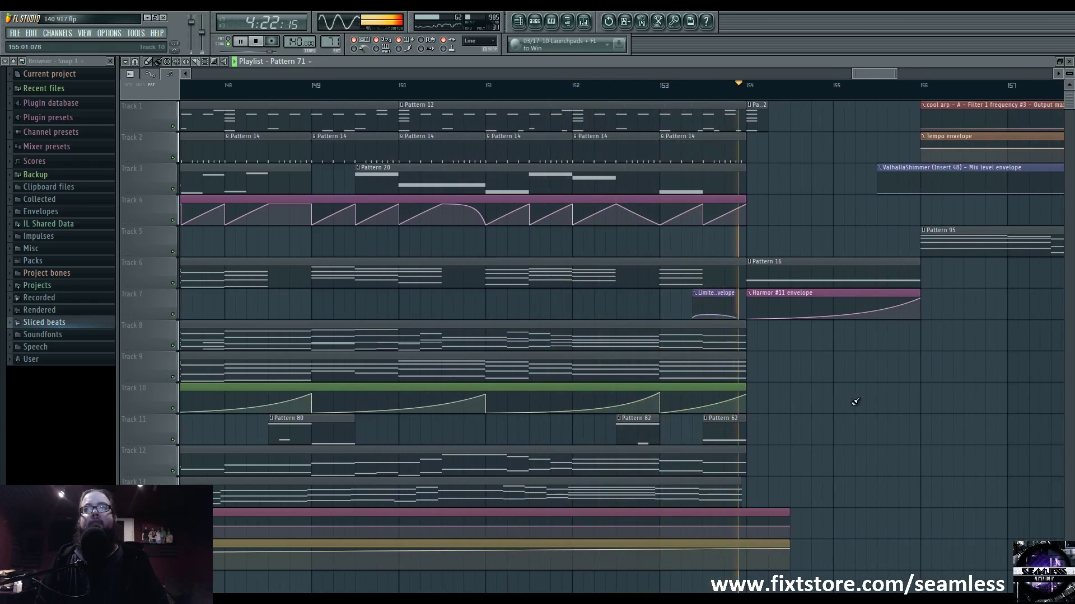
scroll(689, 403, "down", 8)
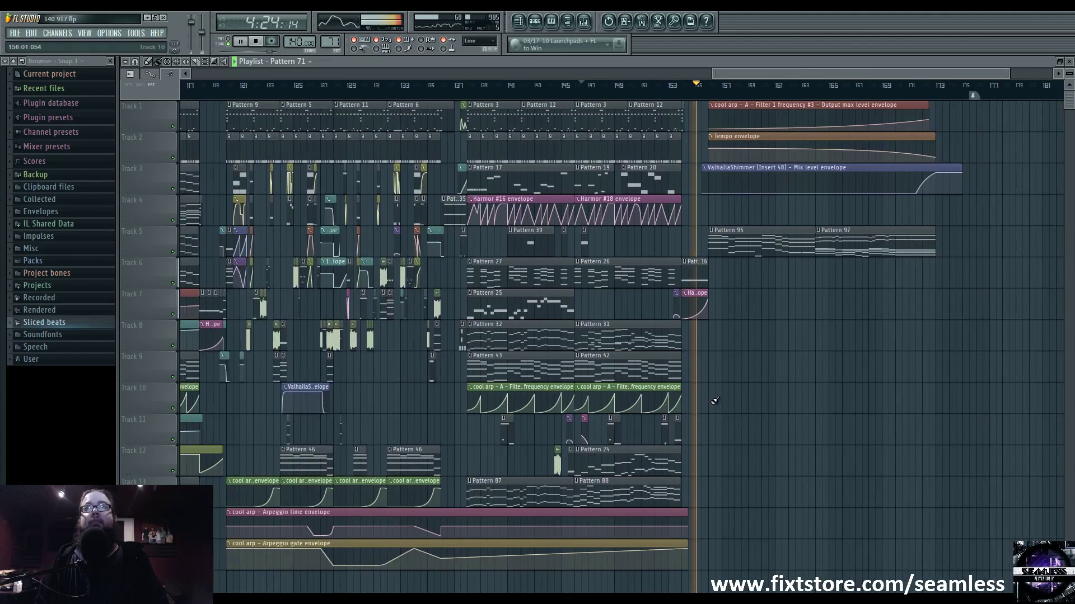
key("space")
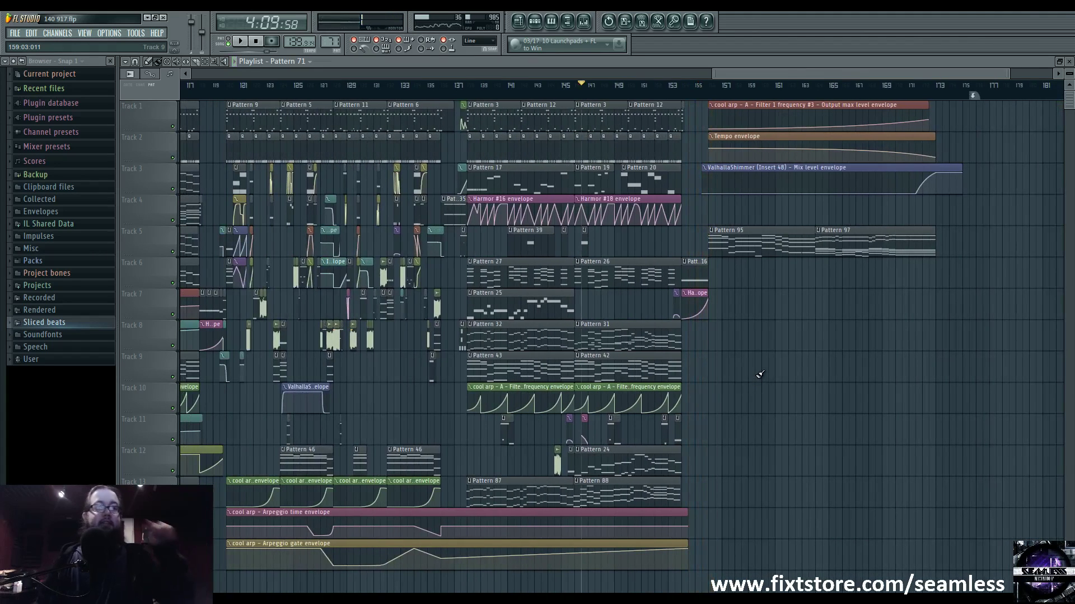
Look over the whole arrangement in the playlist, from the opening bars to the closing envelopes and Pattern 97
scroll(420, 378, "left", 15)
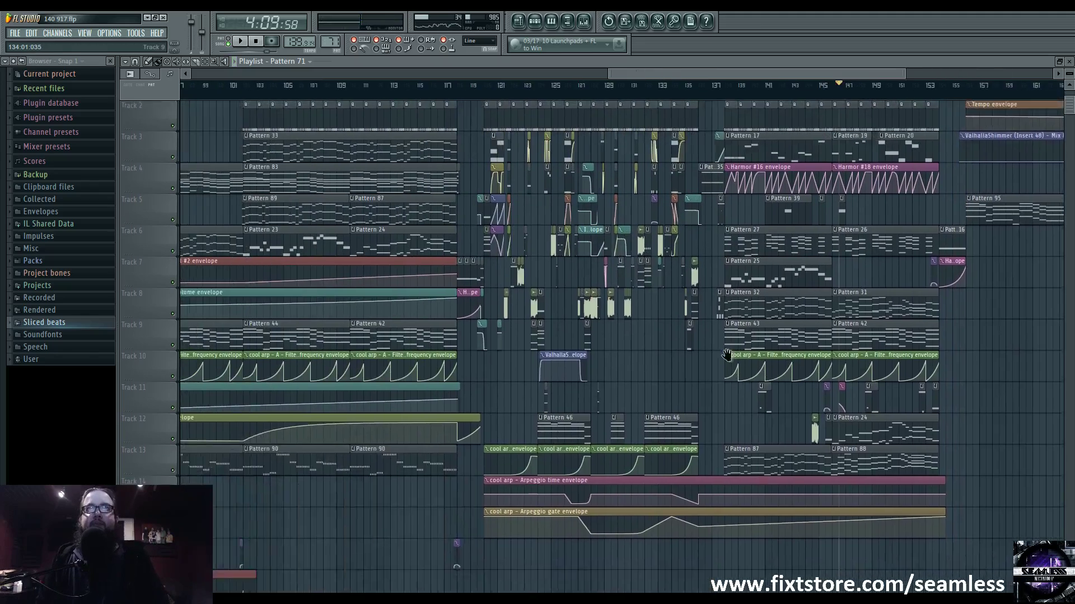
scroll(553, 332, "down", 4)
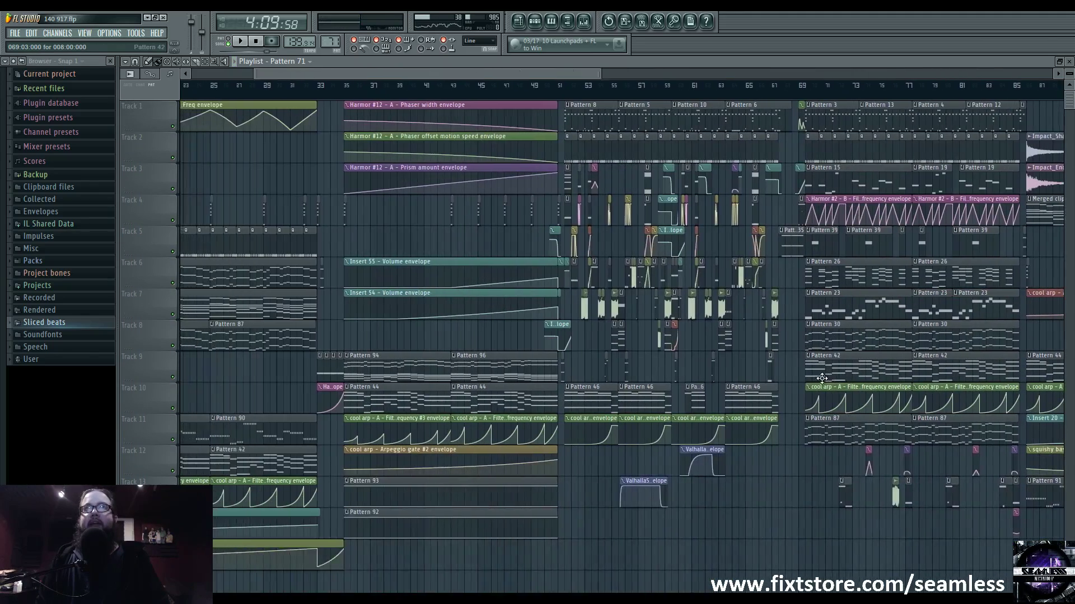
scroll(701, 348, "down", 5)
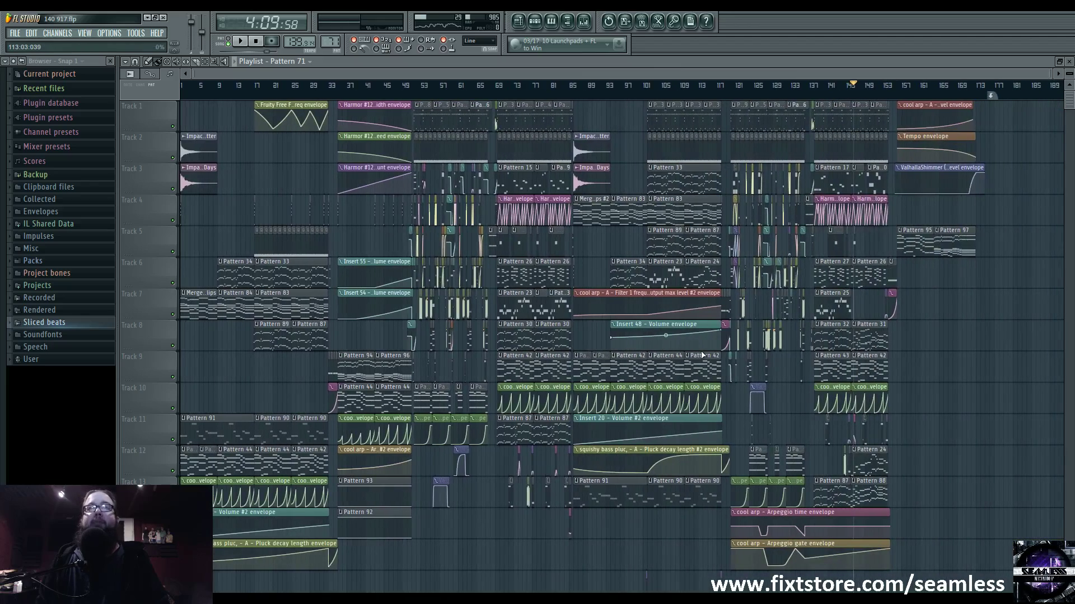
scroll(702, 354, "down", 3)
scroll(702, 355, "up", 3)
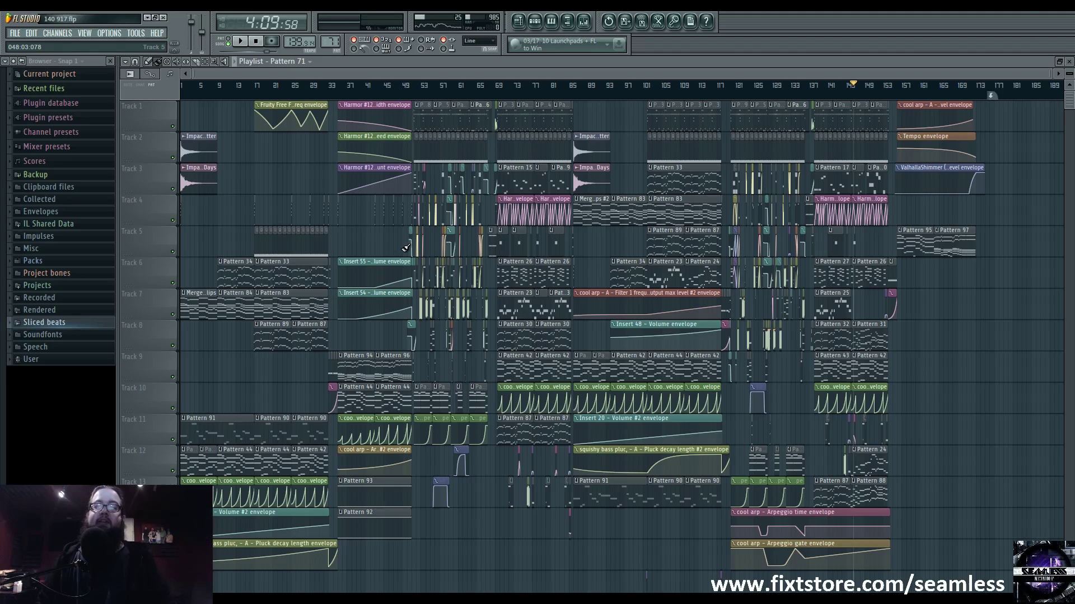
Switch to the recording software and bring up its list of broadcast channels and local recording
key("alt+Tab")
left_click(444, 173)
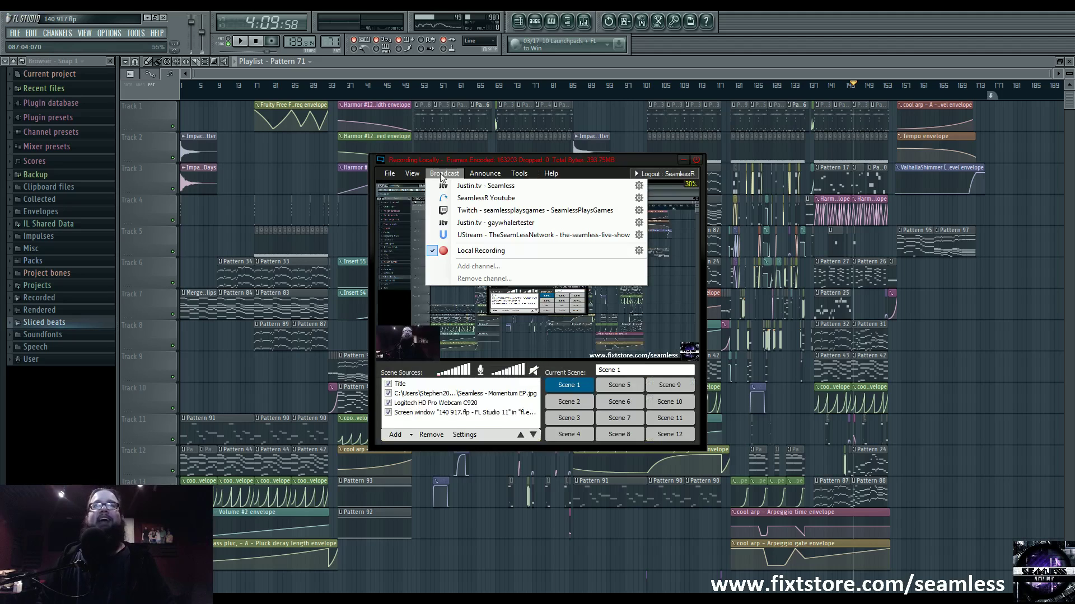